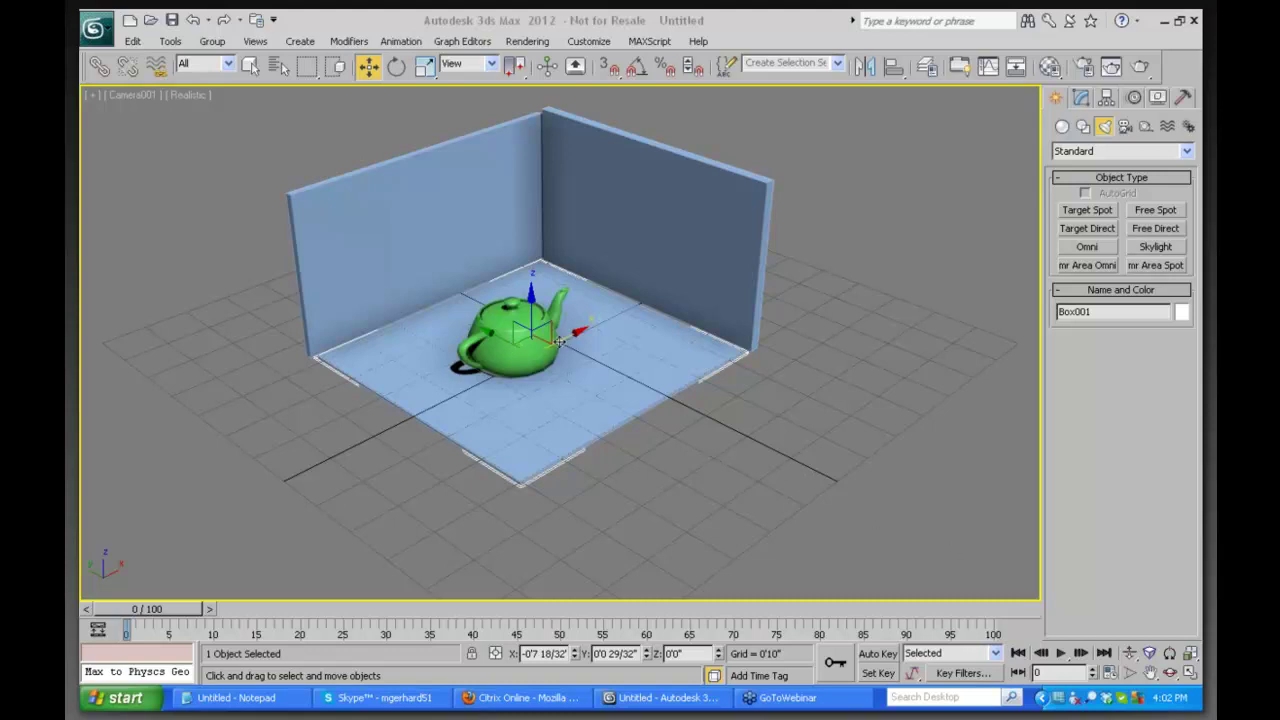
# Raise the teapot off the floor to a height of about 0'11" and shift it towards the walls
pyautogui.moveTo(540, 303); pyautogui.dragTo(512, 262)
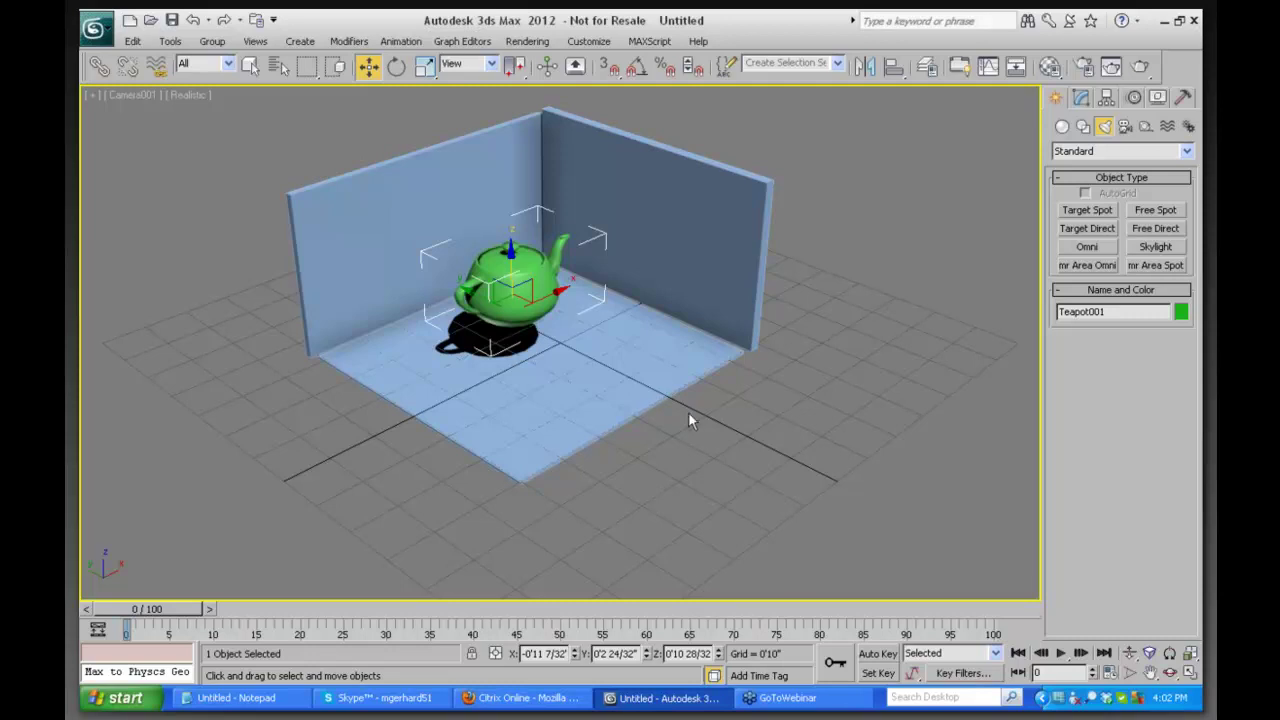
# Turn off both shadows and ambient occlusion in the realistic camera viewport
pyautogui.click(182, 94)
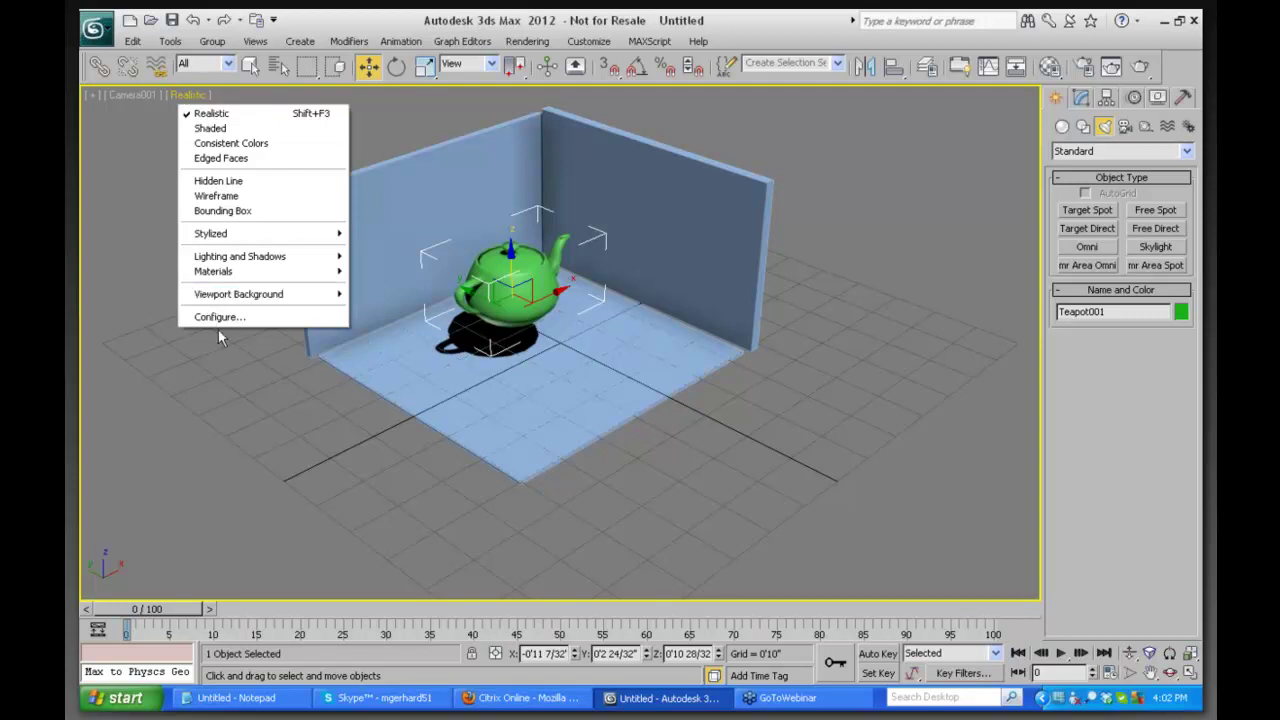
pyautogui.moveTo(249, 262)
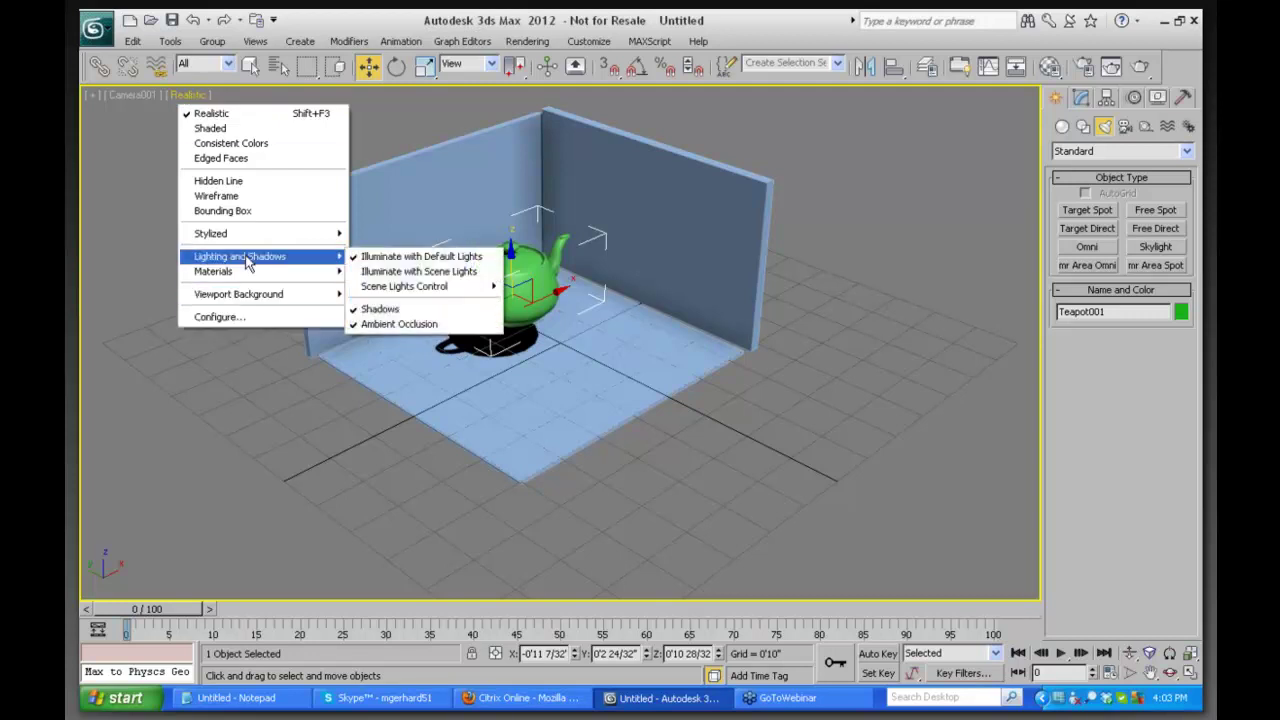
pyautogui.click(370, 310)
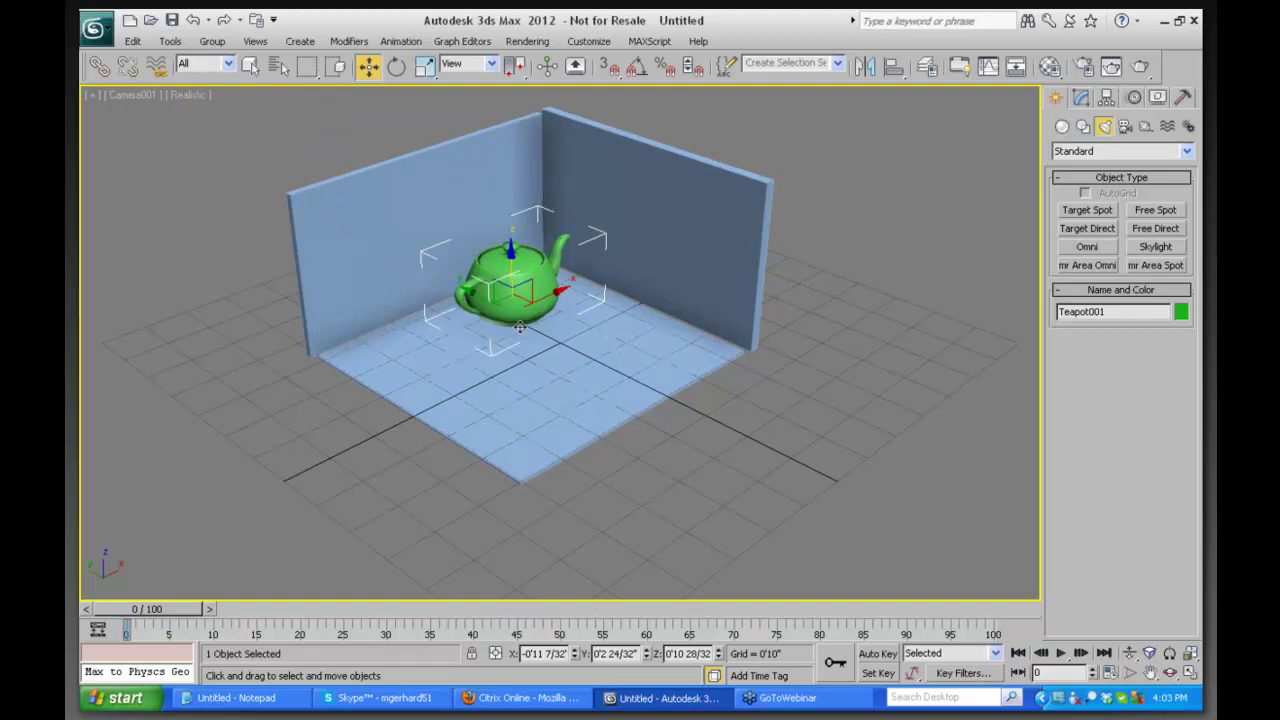
pyautogui.click(184, 93)
pyautogui.moveTo(240, 258)
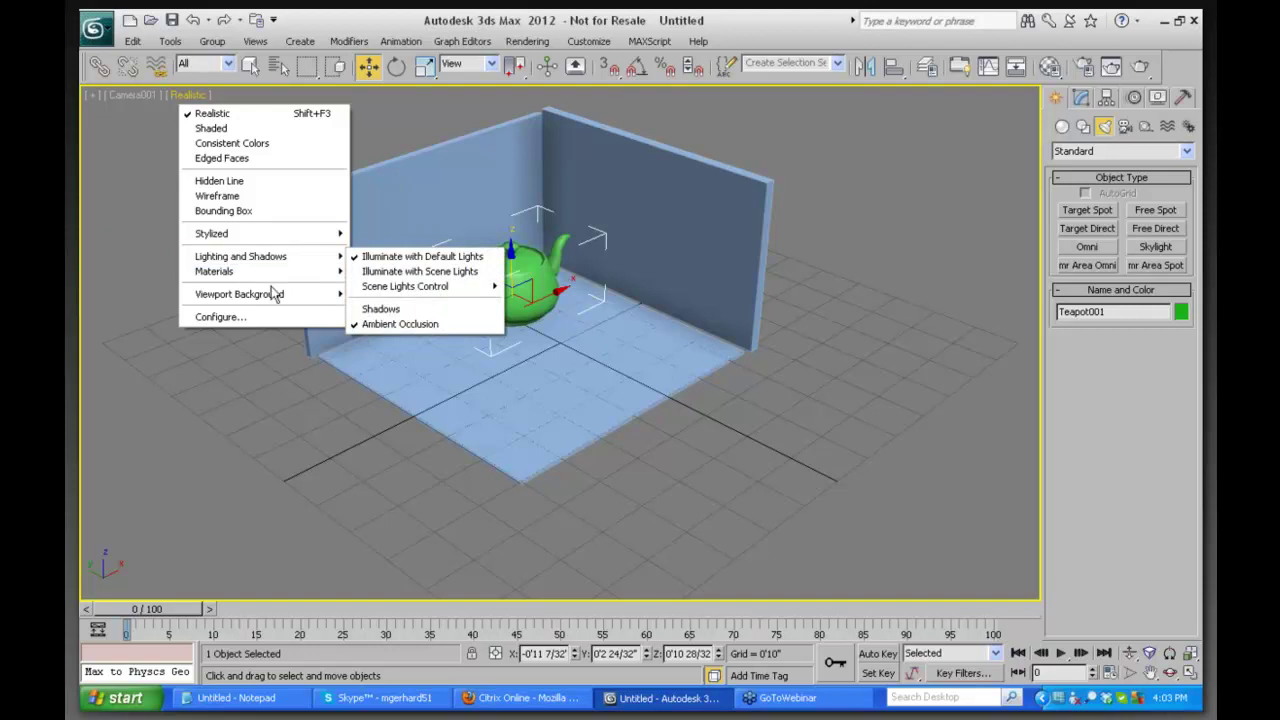
pyautogui.click(376, 324)
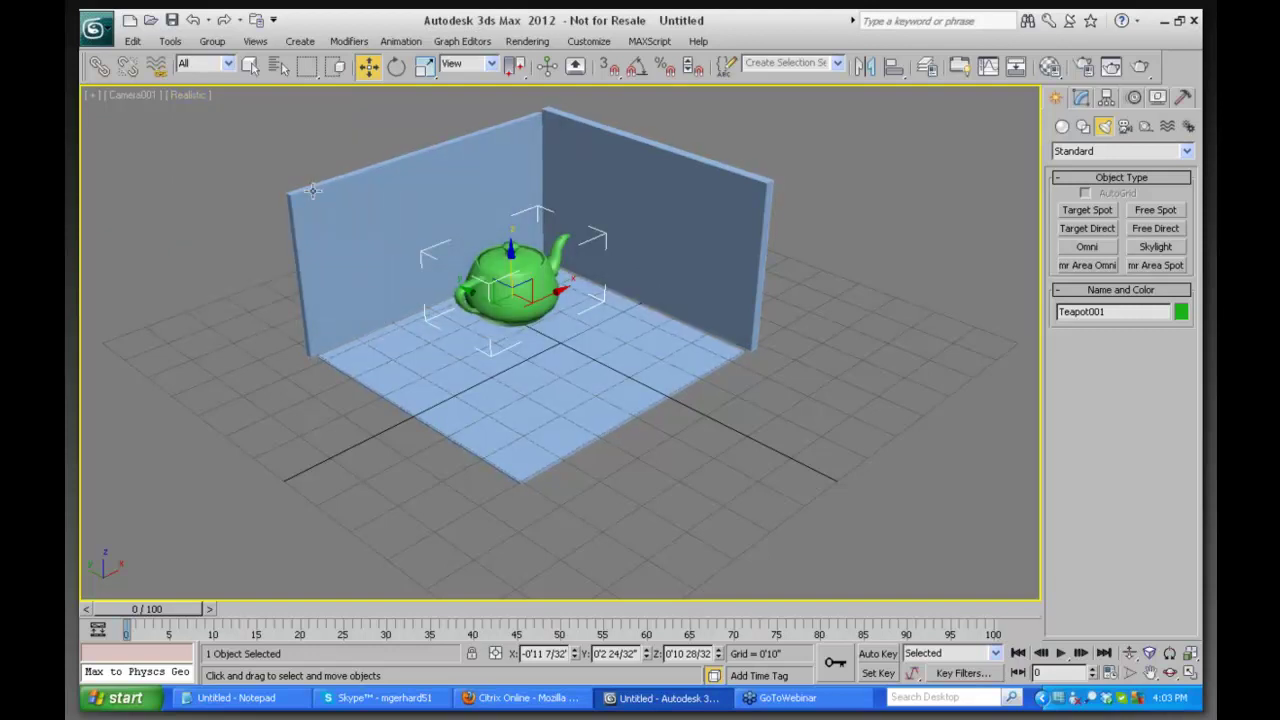
# Set the camera viewport to illuminate with scene lights and deselect the teapot
pyautogui.click(178, 93)
pyautogui.moveTo(260, 262)
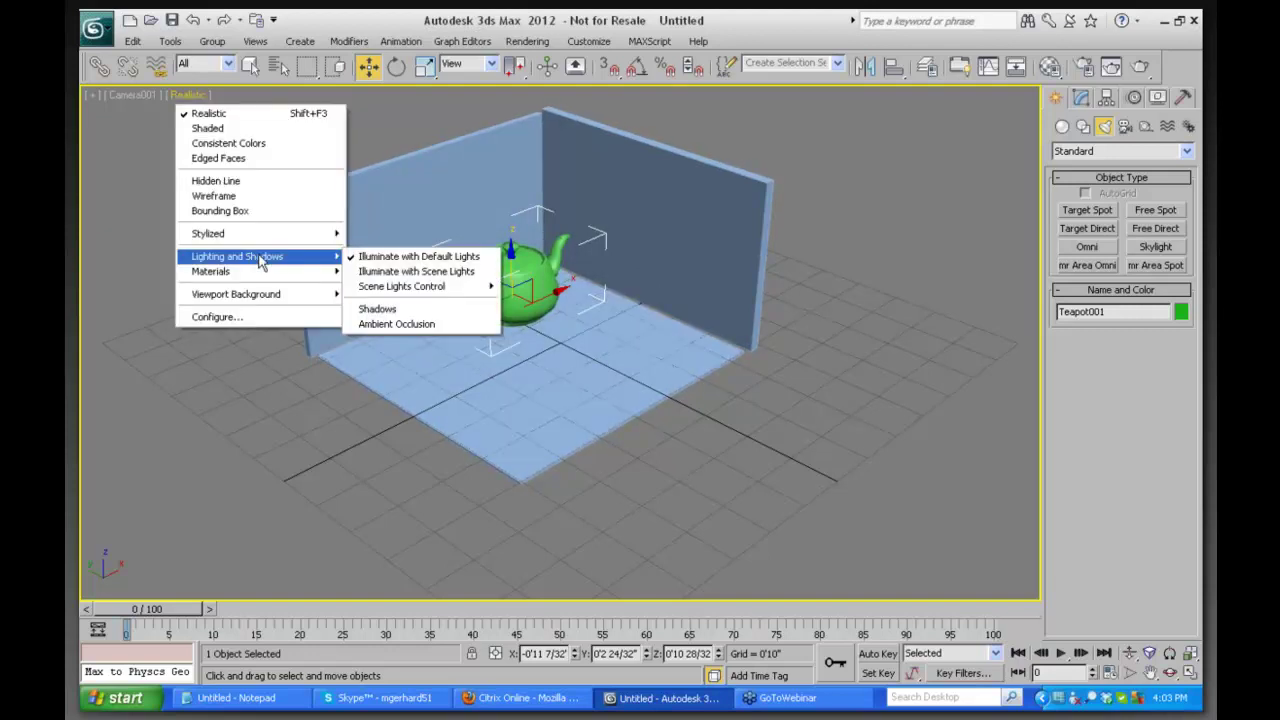
pyautogui.click(395, 272)
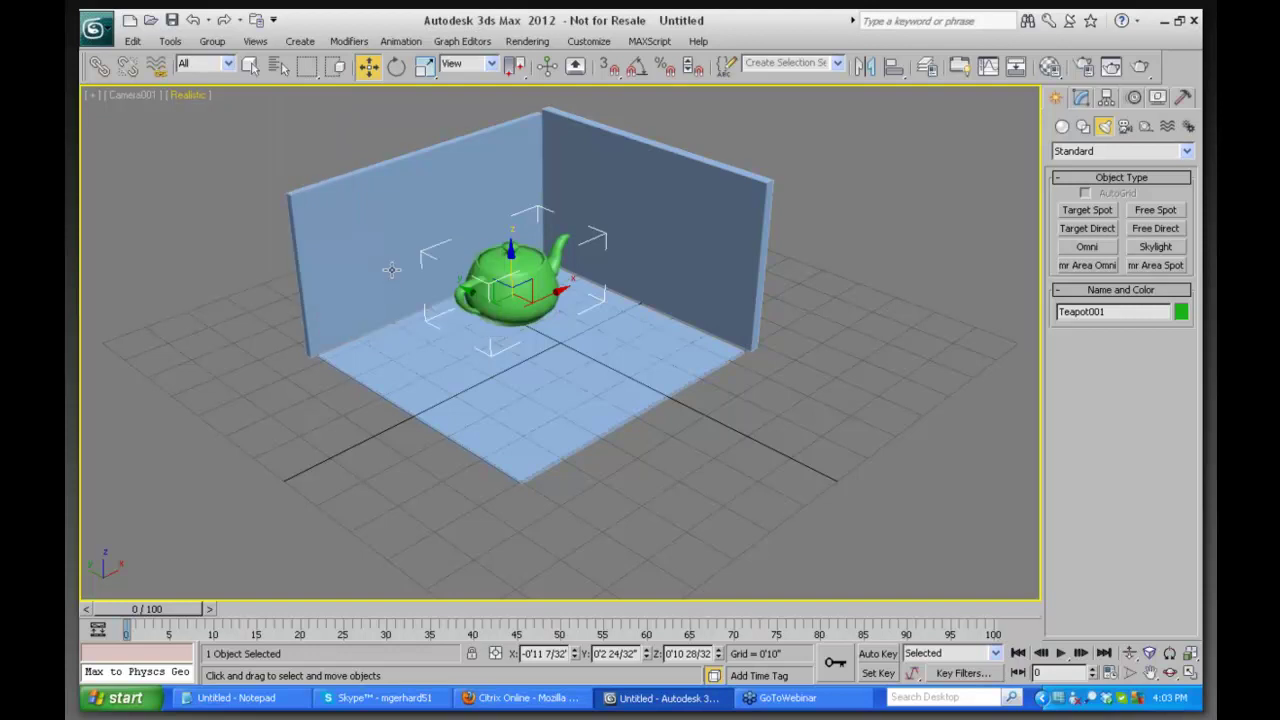
pyautogui.click(182, 93)
pyautogui.moveTo(245, 260)
pyautogui.moveTo(405, 288)
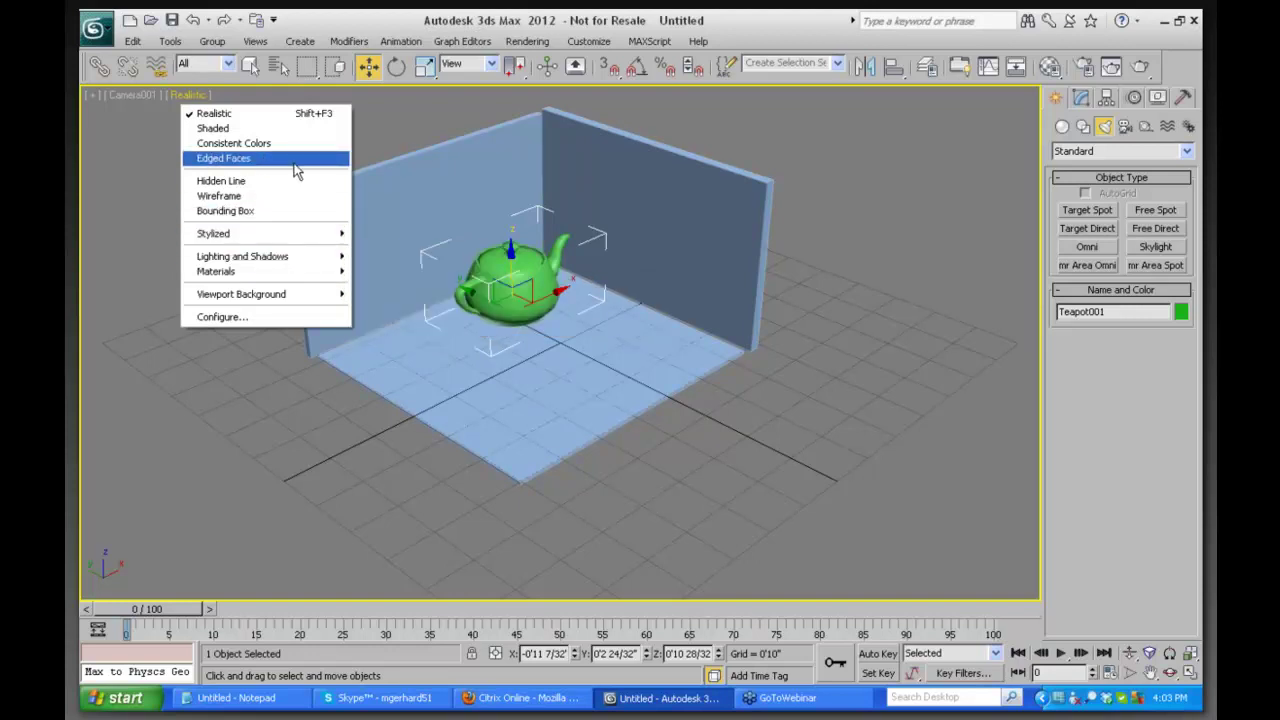
pyautogui.click(903, 214)
pyautogui.click(907, 276)
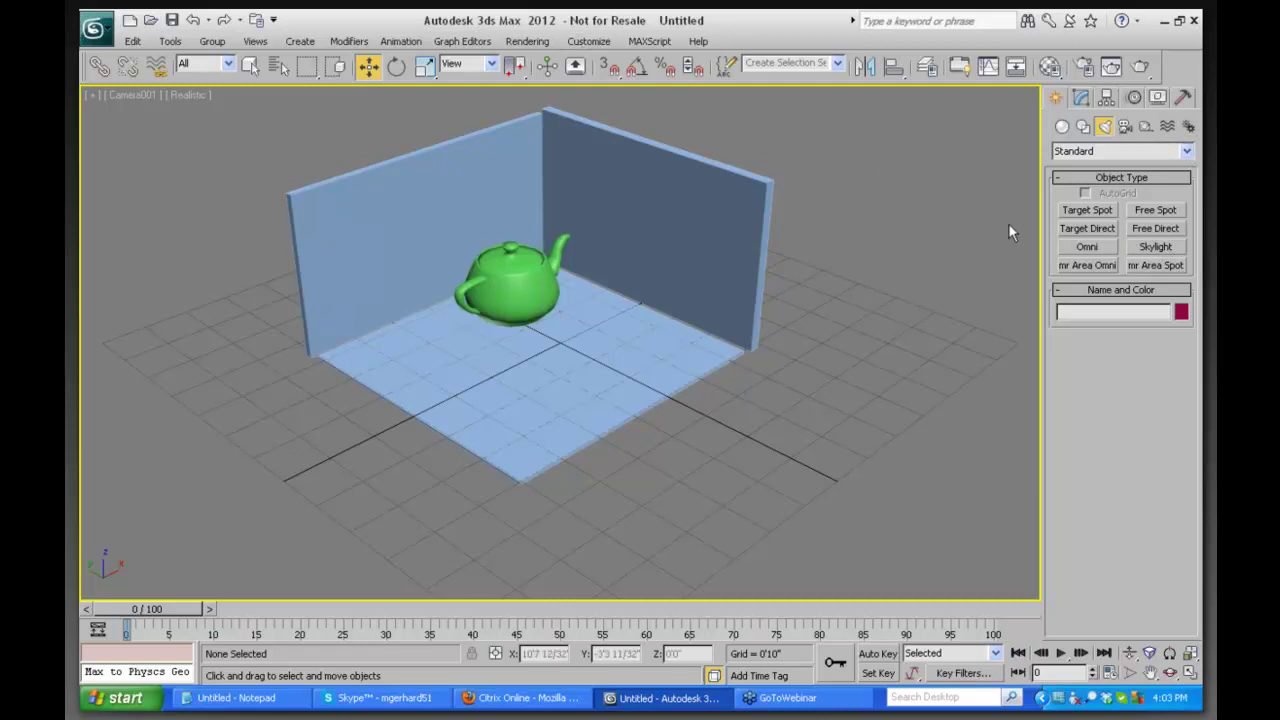
# Examine the initial tool settings and UI schemes in the Custom UI and Defaults Switcher, leaving them unchanged
pyautogui.click(578, 42)
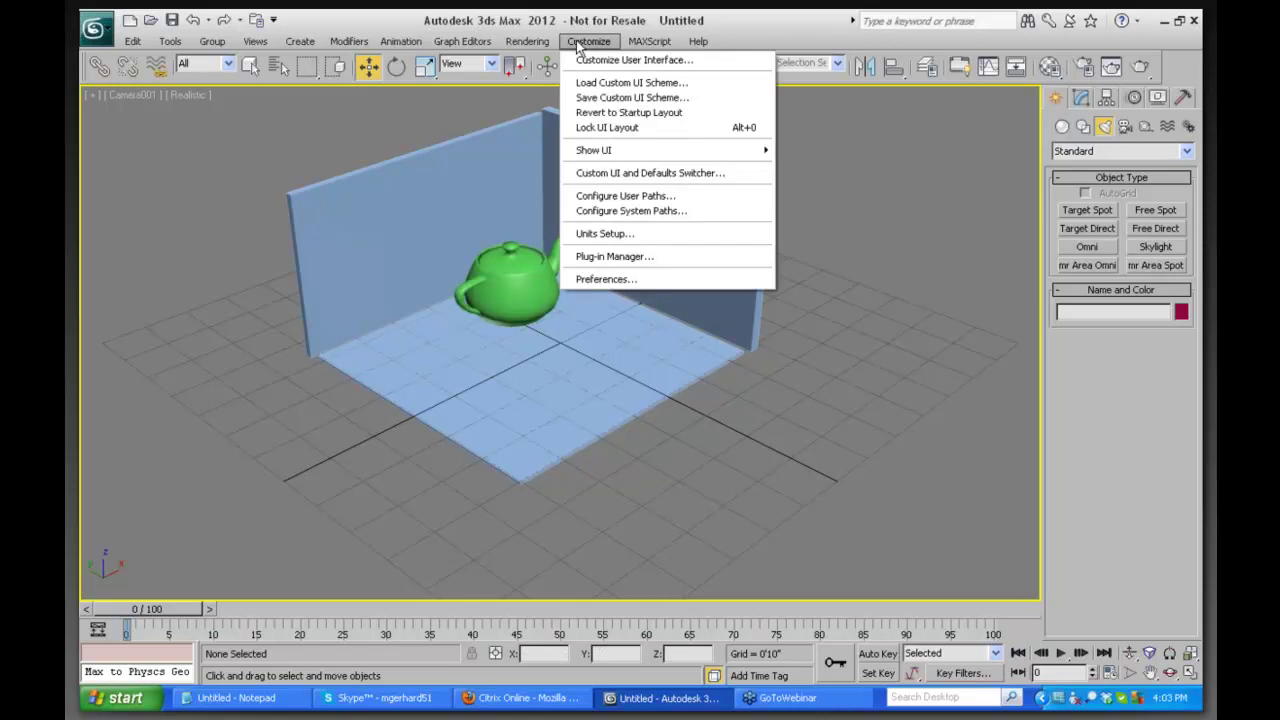
pyautogui.click(640, 173)
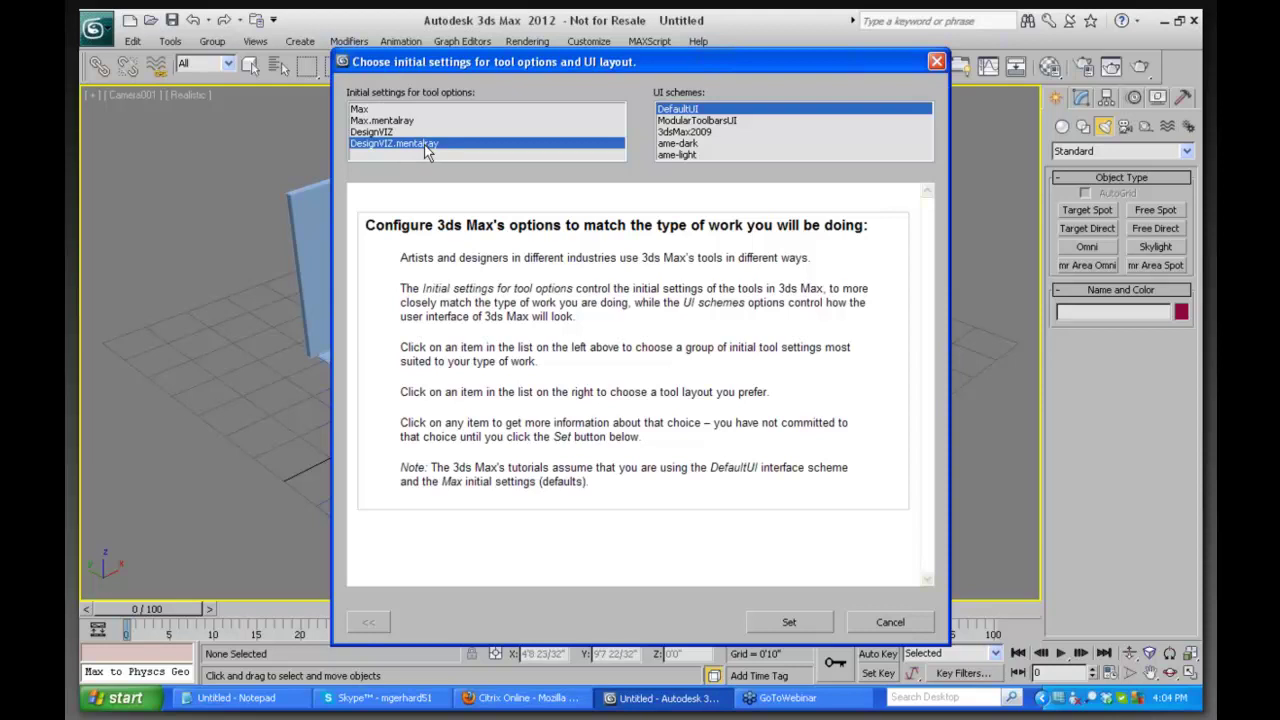
pyautogui.click(936, 64)
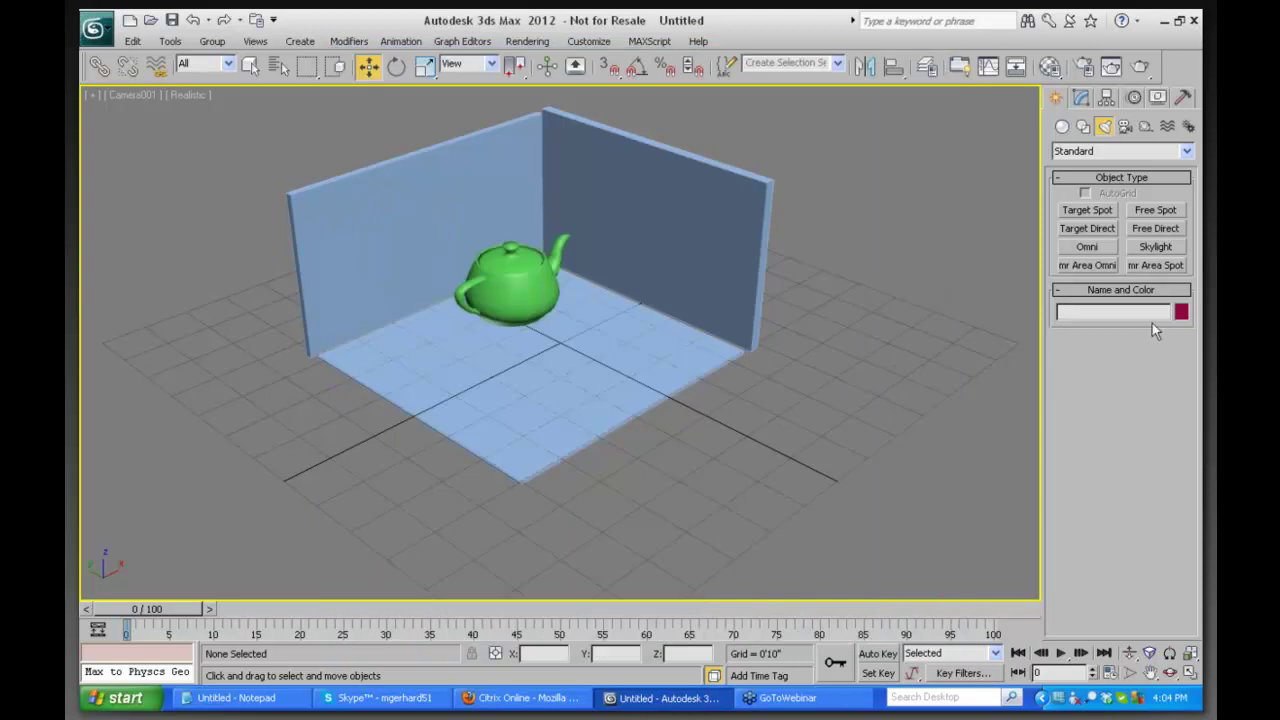
# Create a standard omni light at ground level just outside the open side of the room
pyautogui.click(1087, 247)
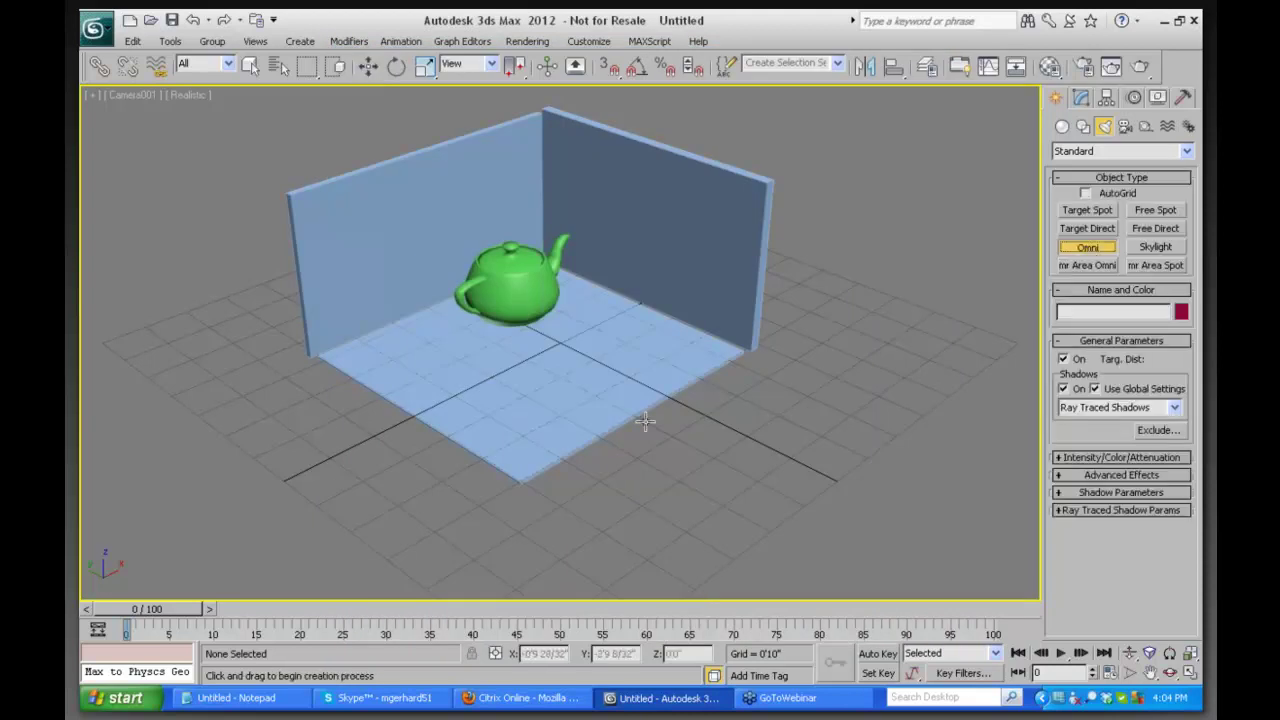
pyautogui.click(712, 440)
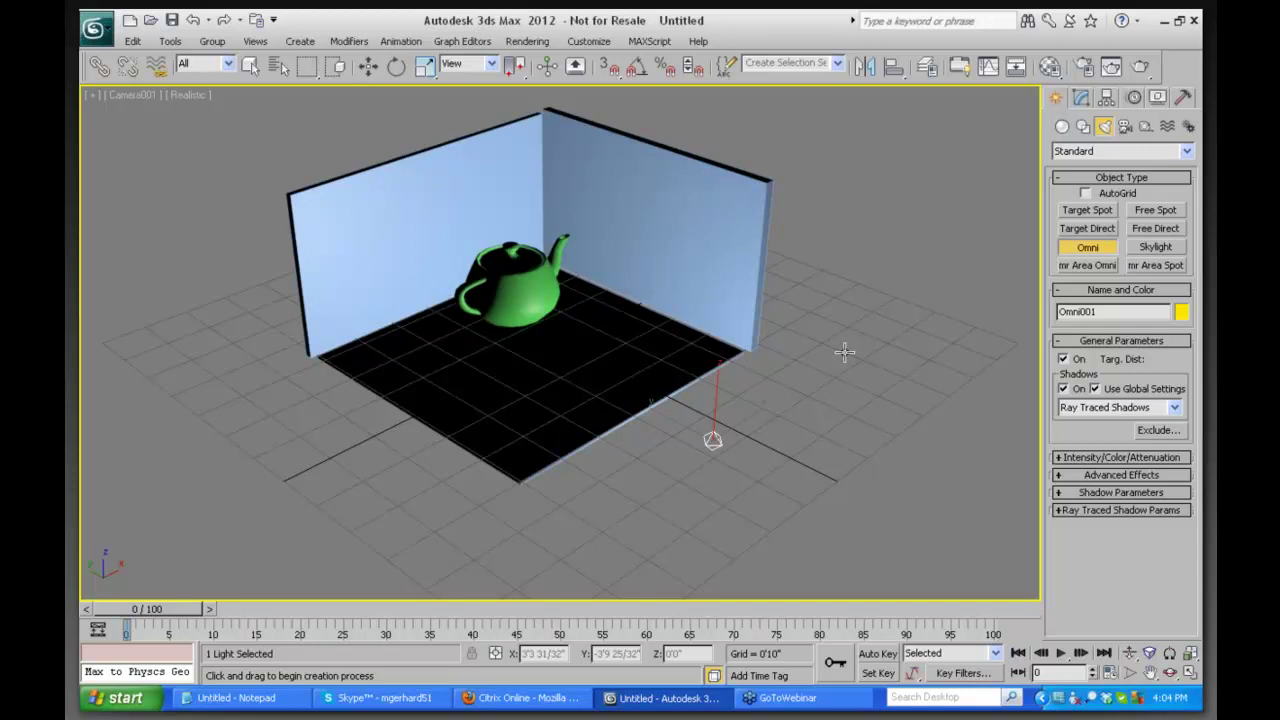
pyautogui.click(186, 96)
pyautogui.click(155, 155)
pyautogui.press('w')
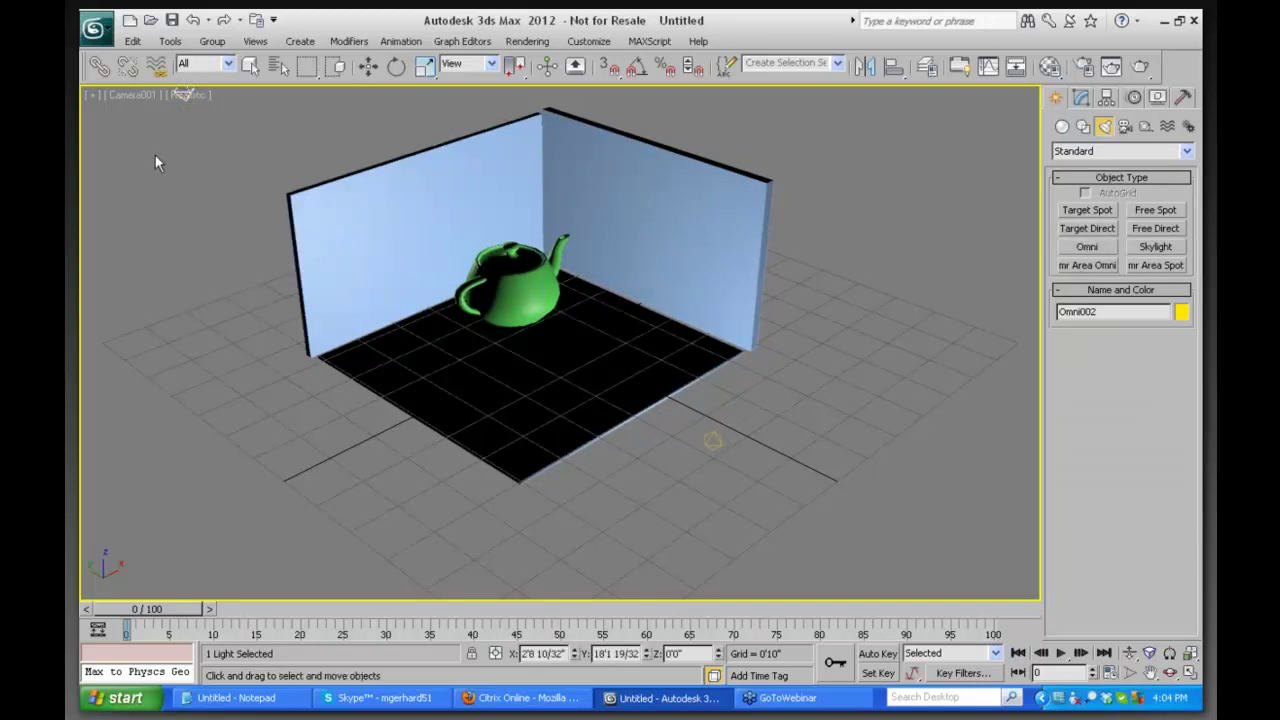
# Check the camera viewport's Lighting and Shadows options for scene light illumination
pyautogui.click(190, 95)
pyautogui.moveTo(250, 262)
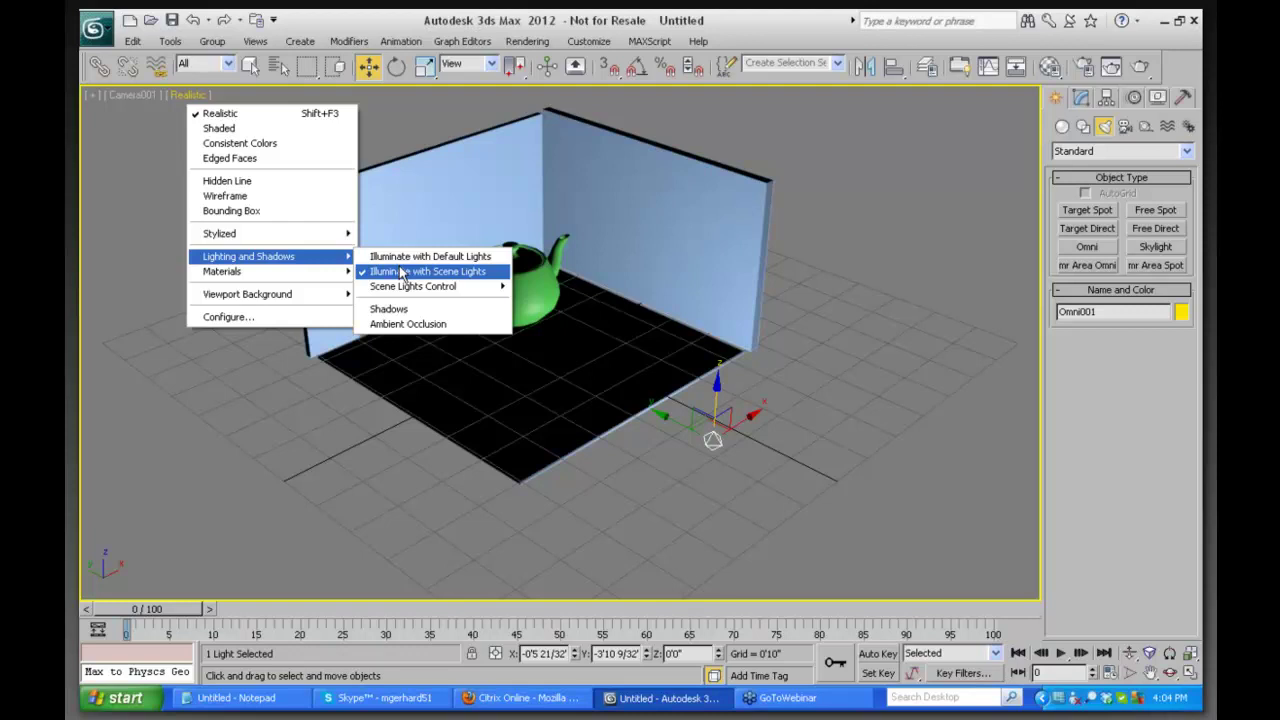
pyautogui.click(153, 163)
pyautogui.click(153, 163)
# Raise the omni light to a height of about 2'5" and move it towards the teapot to about Y -2'11"
pyautogui.click(712, 440)
pyautogui.moveTo(724, 395); pyautogui.dragTo(697, 256)
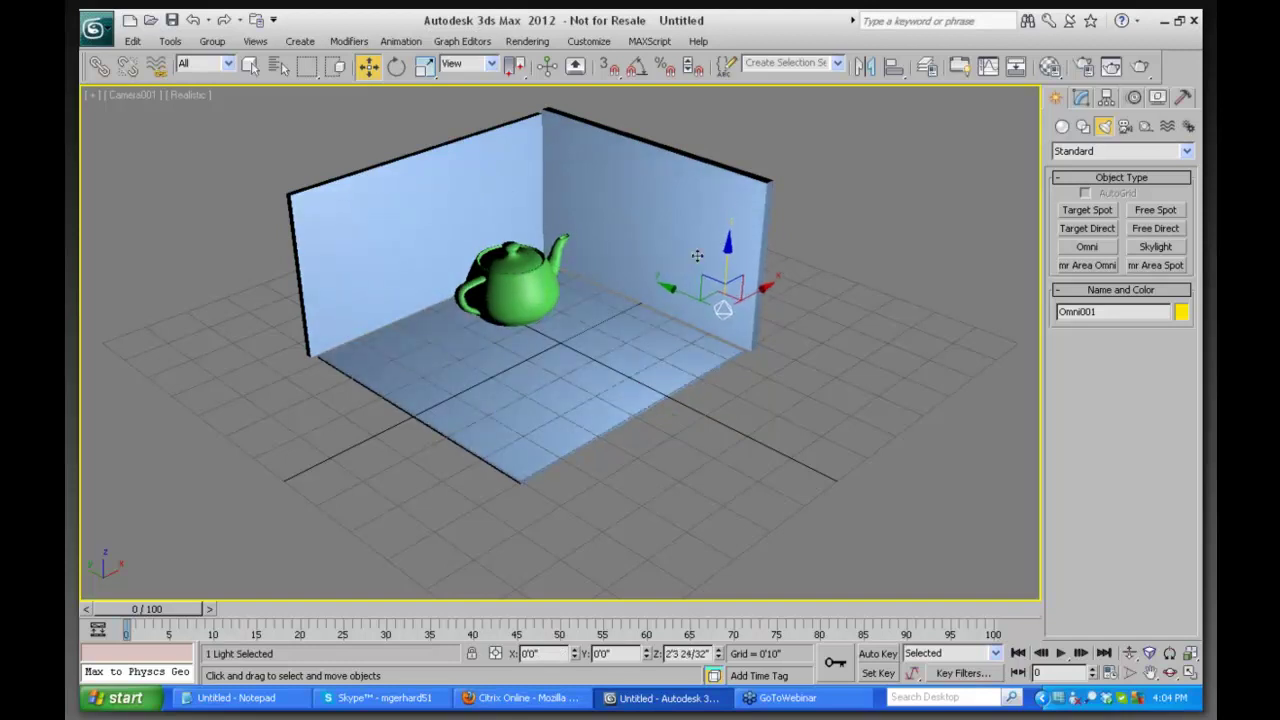
pyautogui.moveTo(702, 314); pyautogui.dragTo(651, 273)
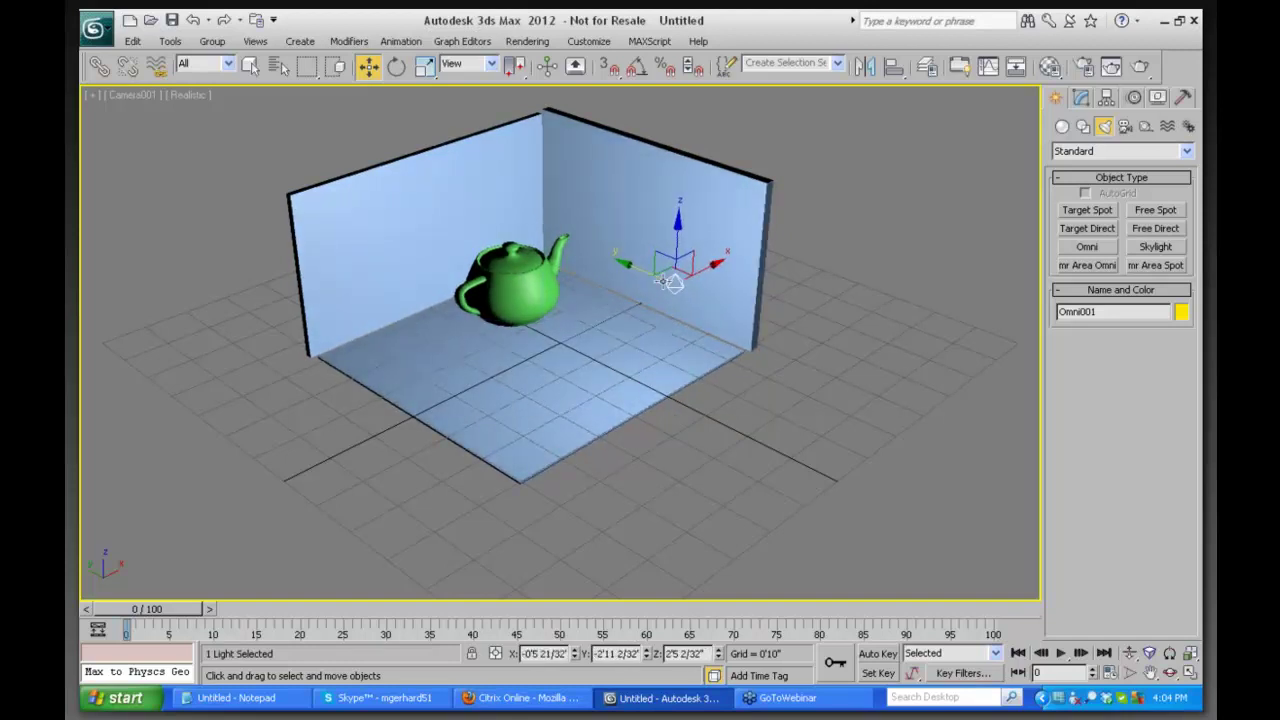
# Review the omni light's shadow setting and turn on shadows in the realistic camera viewport
pyautogui.click(1081, 97)
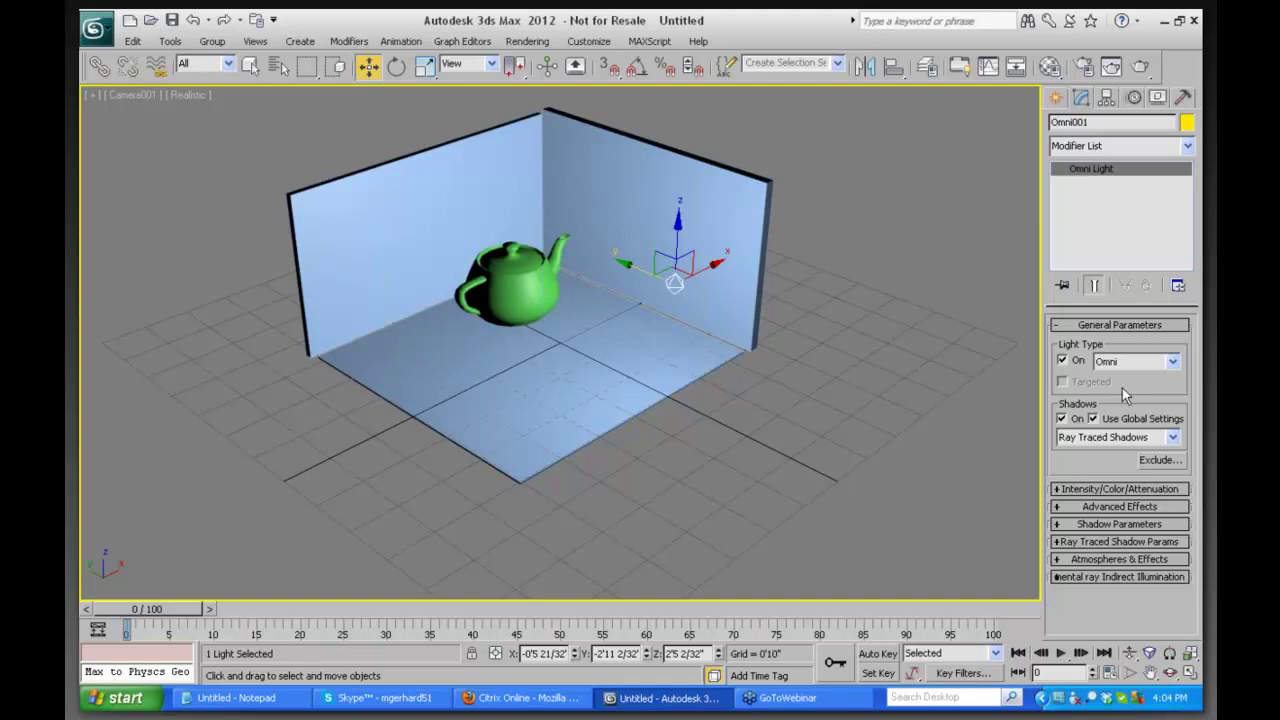
pyautogui.click(1062, 419)
pyautogui.click(178, 104)
pyautogui.click(179, 96)
pyautogui.moveTo(240, 257)
pyautogui.click(378, 309)
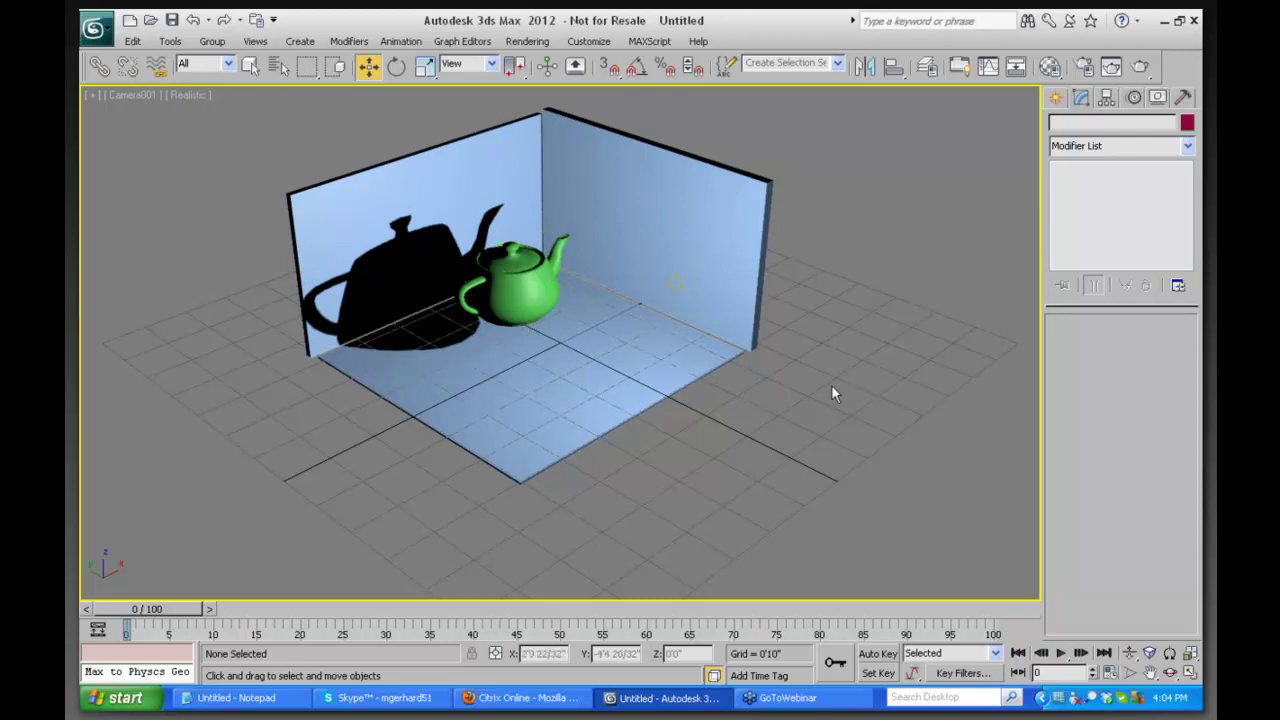
# Select Omni001 by name from the full scene list and move it away from the teapot to about Y -6'6"
pyautogui.click(278, 74)
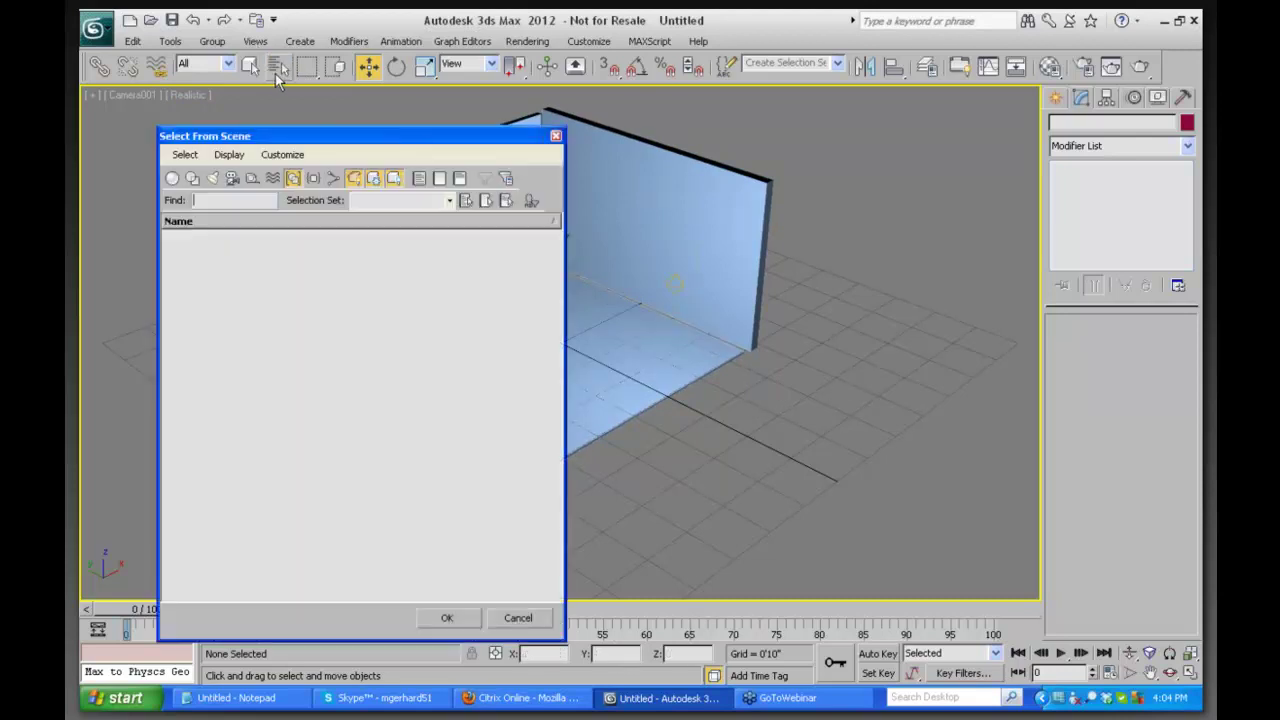
pyautogui.click(419, 179)
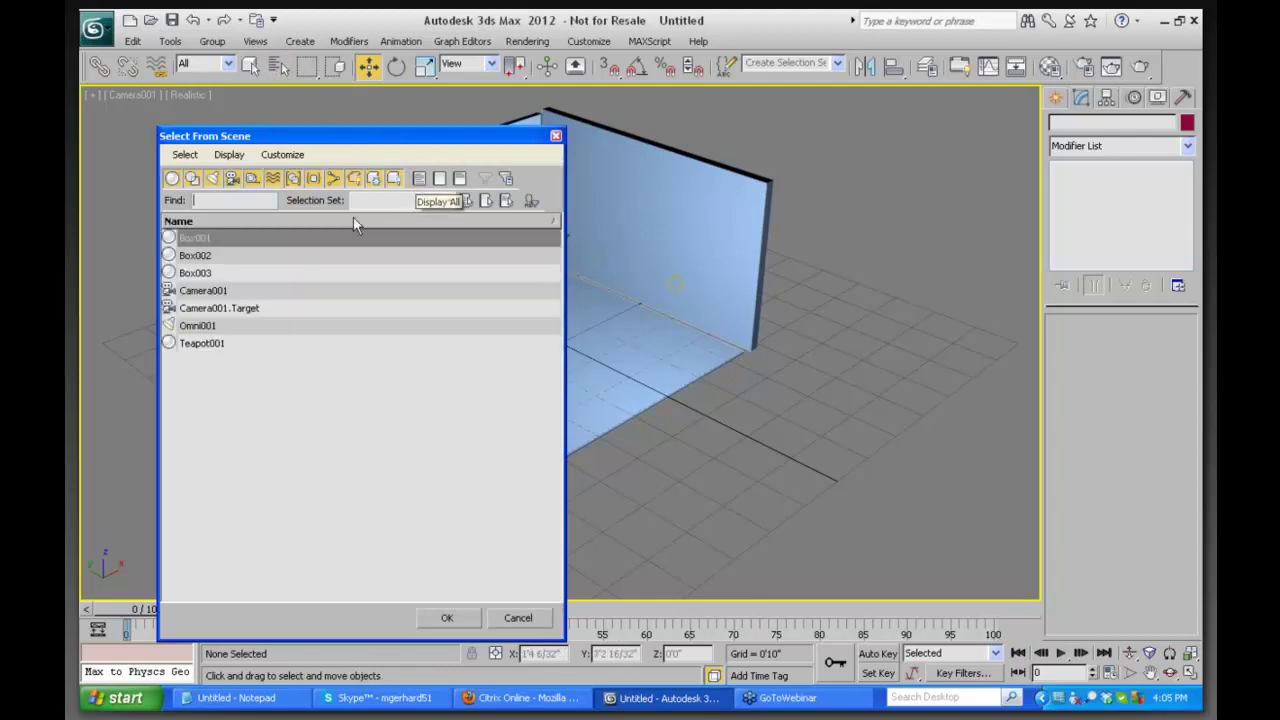
pyautogui.click(197, 329)
pyautogui.click(447, 617)
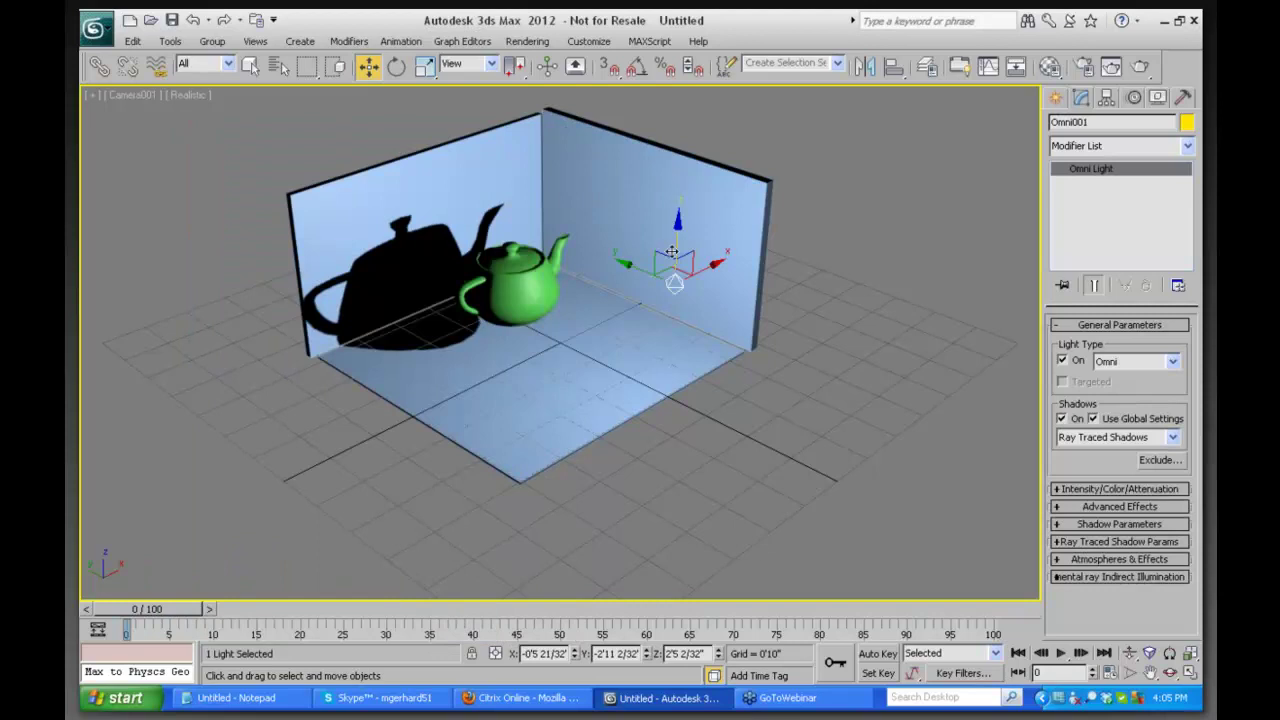
pyautogui.moveTo(634, 266); pyautogui.dragTo(687, 304)
pyautogui.moveTo(838, 376); pyautogui.dragTo(767, 462)
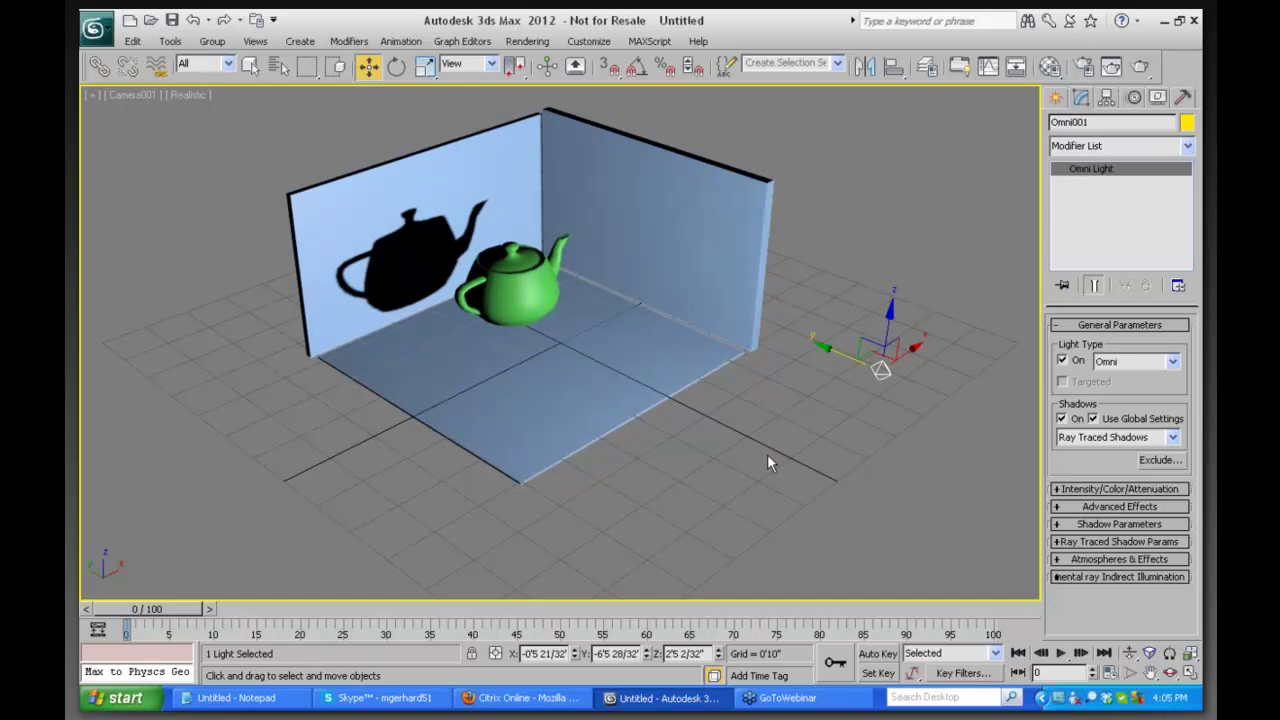
# Turn off the omni light's shadows and, in an orbited perspective view, move the light outside the wall beyond the teapot's spout
pyautogui.click(1062, 419)
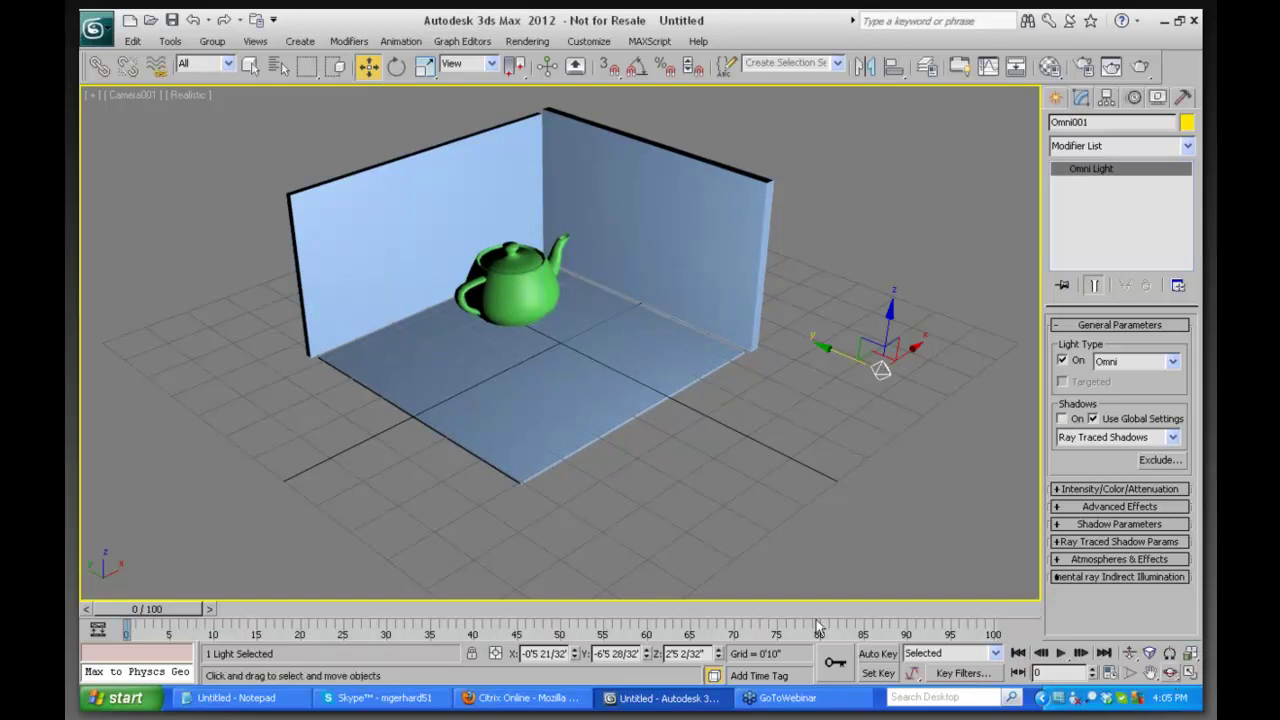
pyautogui.press('p')
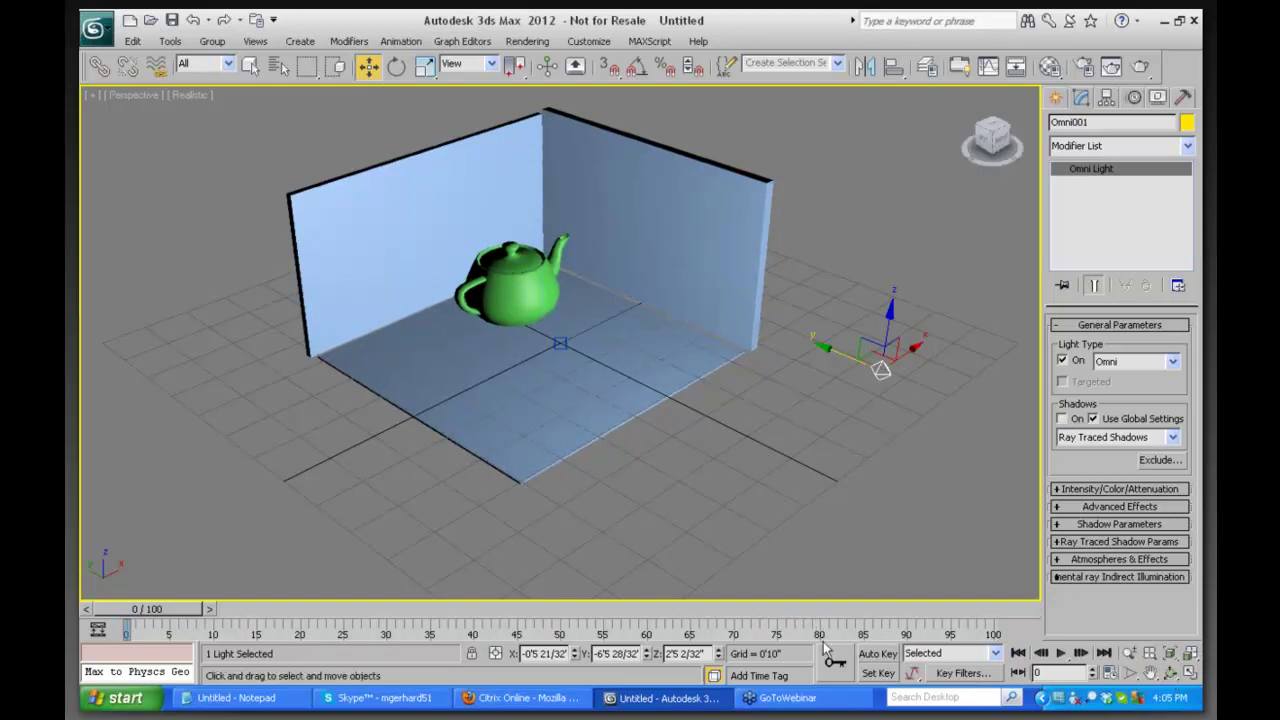
pyautogui.click(518, 291)
pyautogui.click(1170, 672)
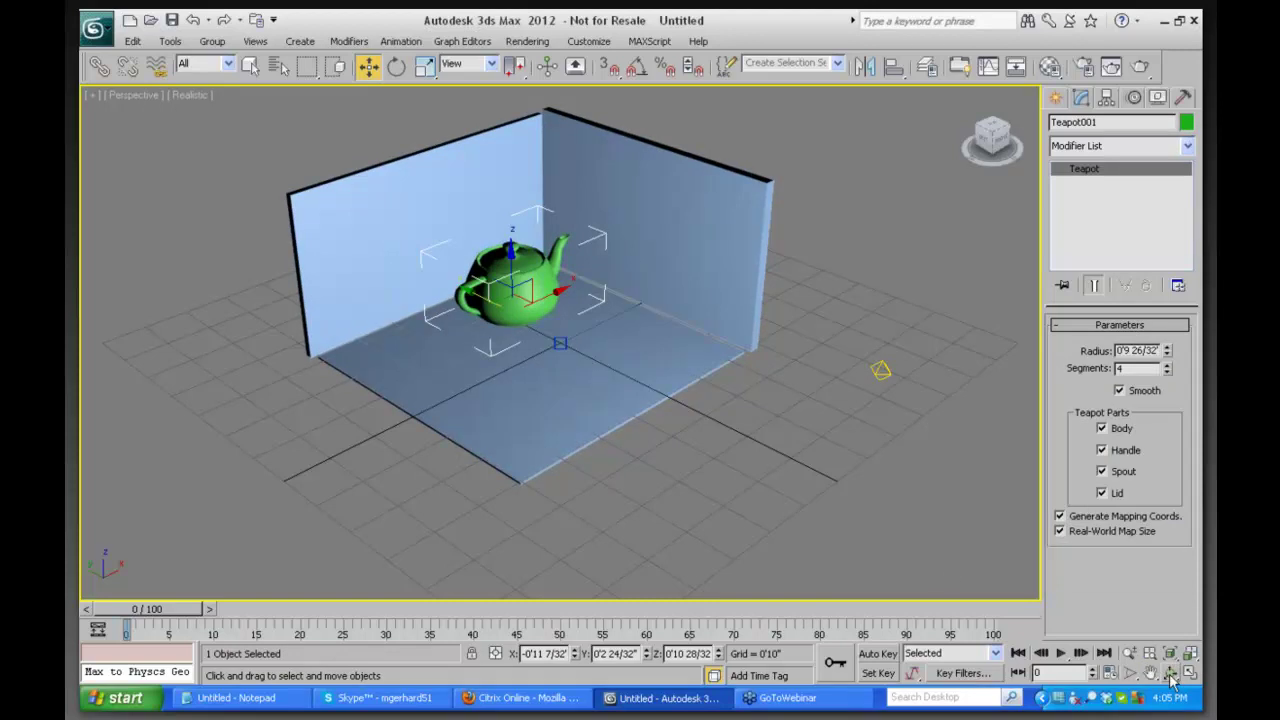
pyautogui.moveTo(600, 366); pyautogui.dragTo(490, 353)
pyautogui.press('w')
pyautogui.click(310, 333)
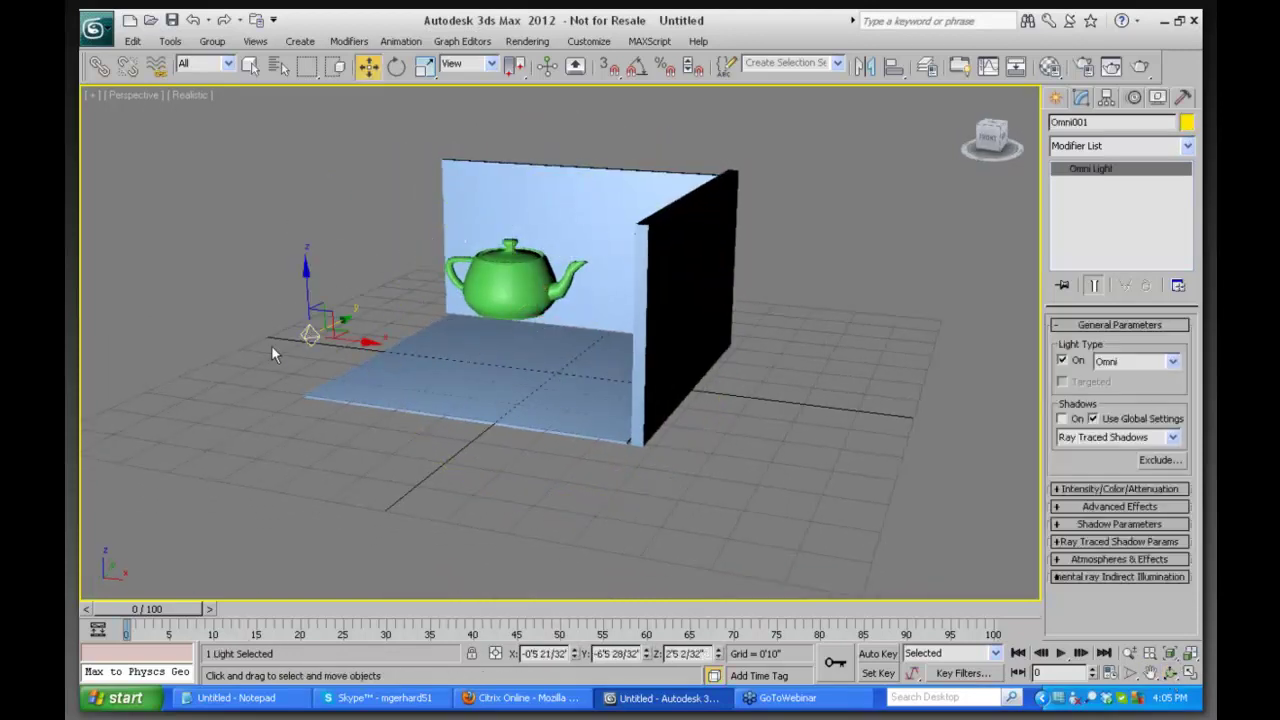
pyautogui.moveTo(377, 362); pyautogui.dragTo(782, 268)
pyautogui.click(1170, 672)
pyautogui.moveTo(622, 314)
pyautogui.mouseDown()
pyautogui.moveTo(563, 331)
pyautogui.moveTo(629, 354)
pyautogui.moveTo(625, 318)
pyautogui.mouseUp()
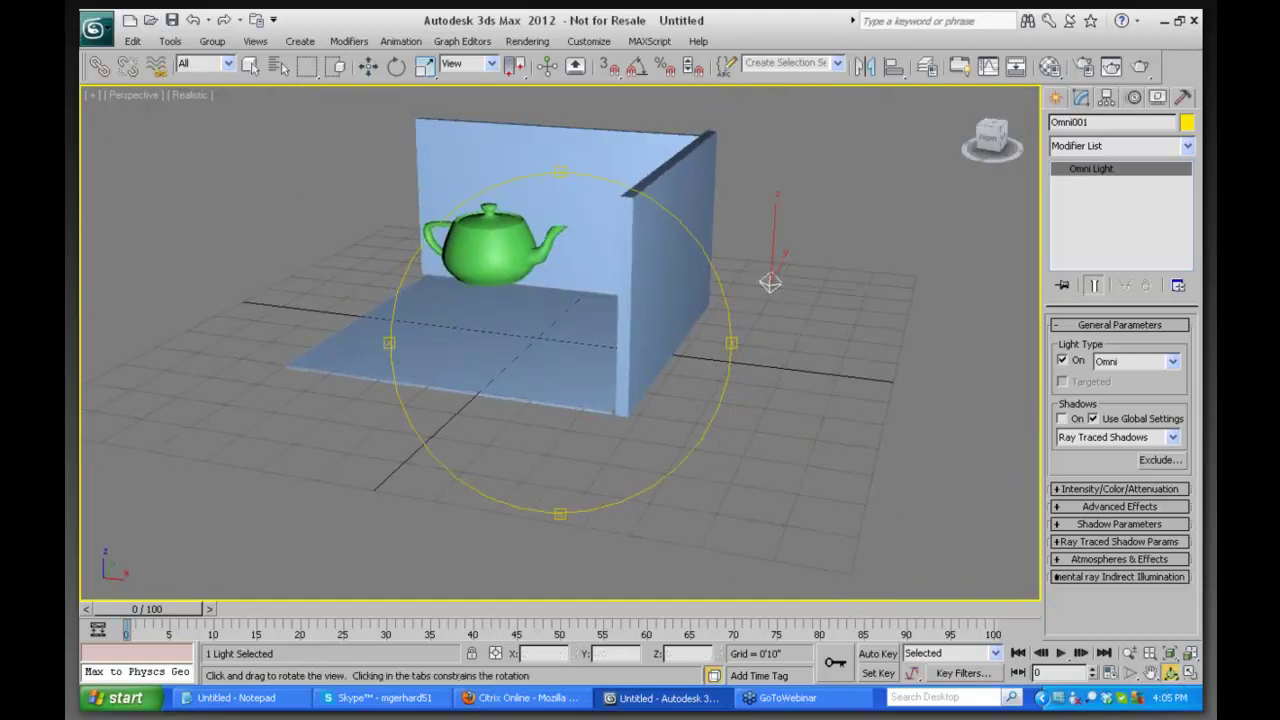
# Show all four viewports and place the omni light level with the teapot behind the wall, at about X 5'1", Y 0'2", Z 1'8"
pyautogui.click(1190, 672)
pyautogui.press('w')
pyautogui.click(388, 279)
pyautogui.moveTo(390, 277); pyautogui.dragTo(386, 158)
pyautogui.moveTo(874, 106); pyautogui.dragTo(874, 137)
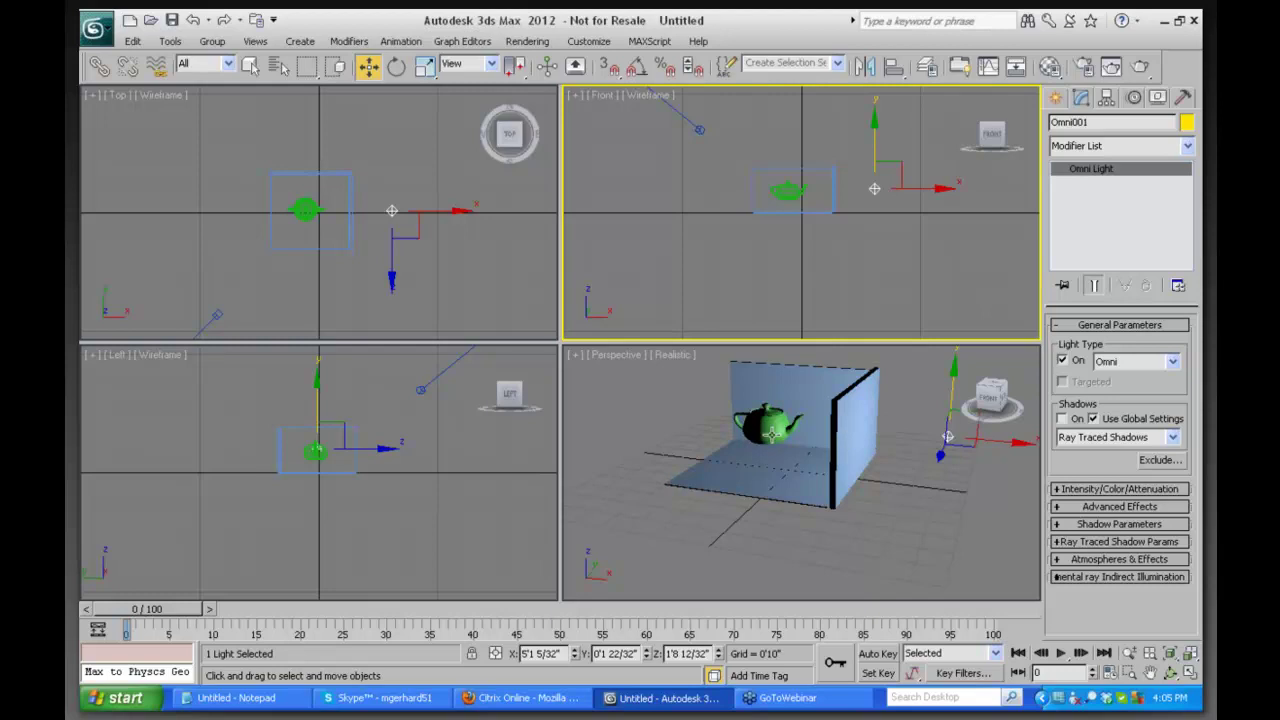
# Turn the omni light's shadows on and off again to compare the wall's effect on the light in the perspective view
pyautogui.click(1170, 672)
pyautogui.rightClick(672, 414)
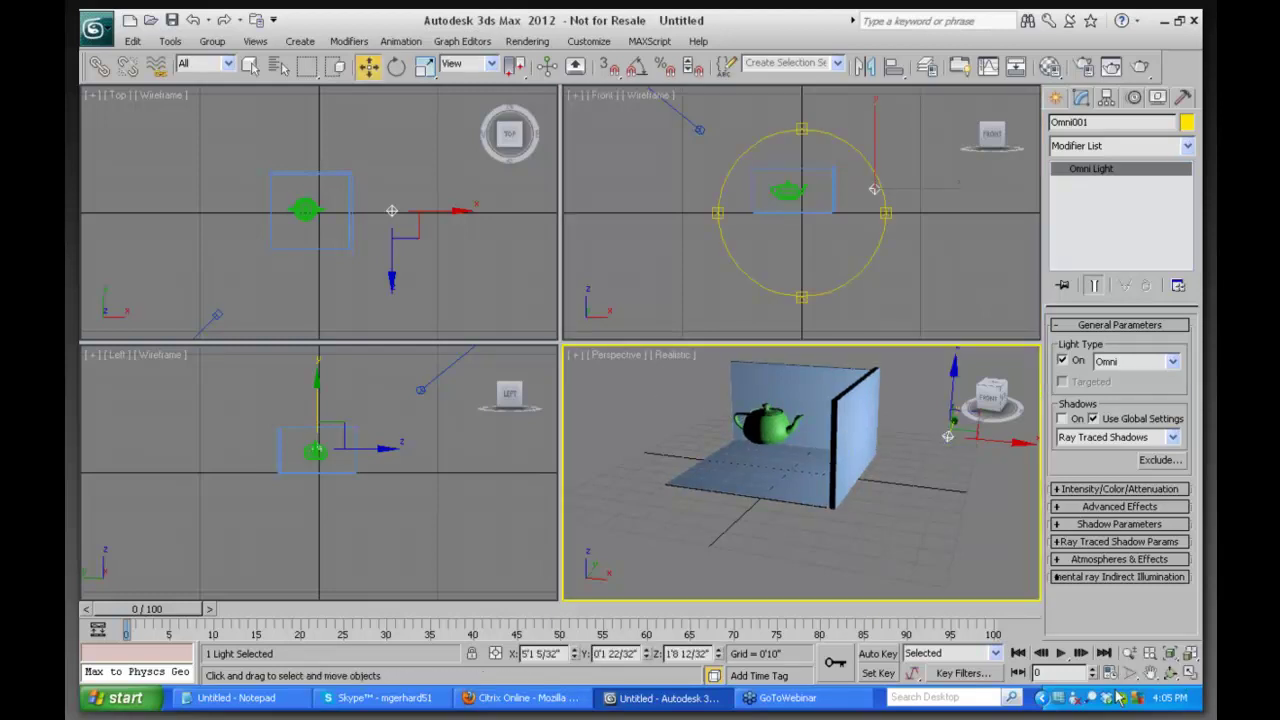
pyautogui.click(1168, 674)
pyautogui.moveTo(765, 474)
pyautogui.mouseDown()
pyautogui.moveTo(698, 512)
pyautogui.moveTo(768, 484)
pyautogui.mouseUp()
pyautogui.rightClick(768, 484)
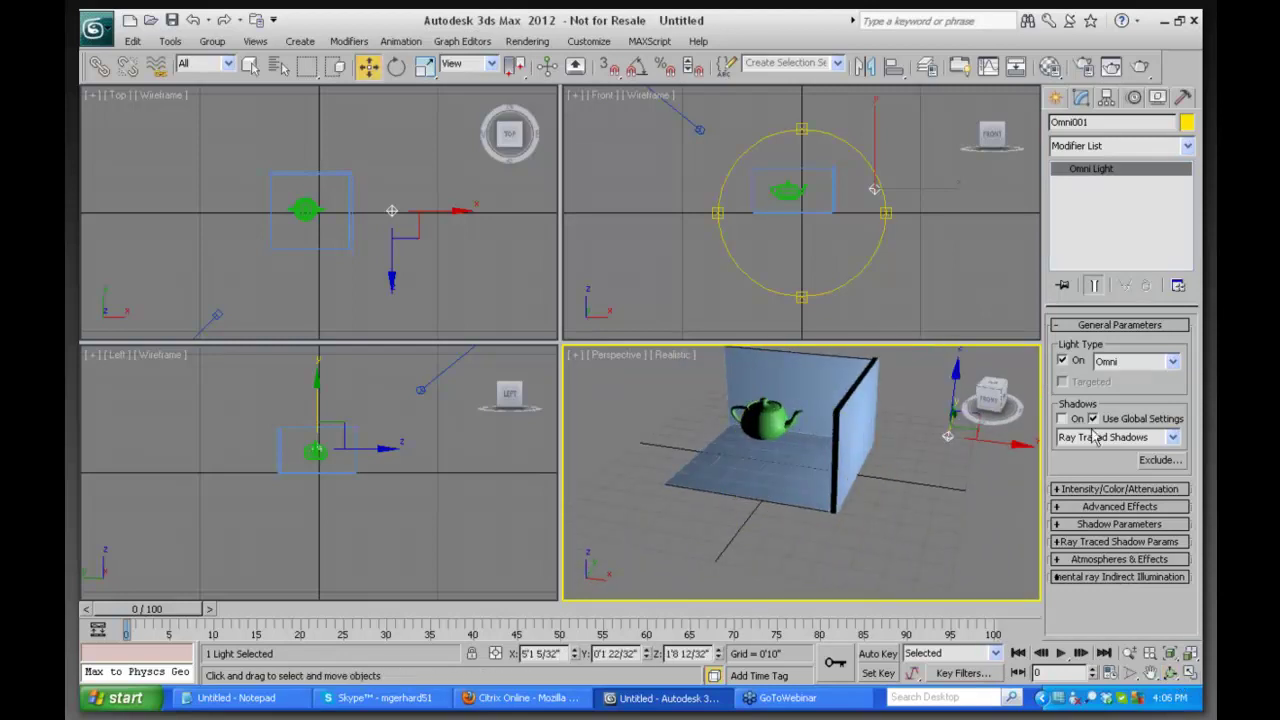
pyautogui.click(1062, 418)
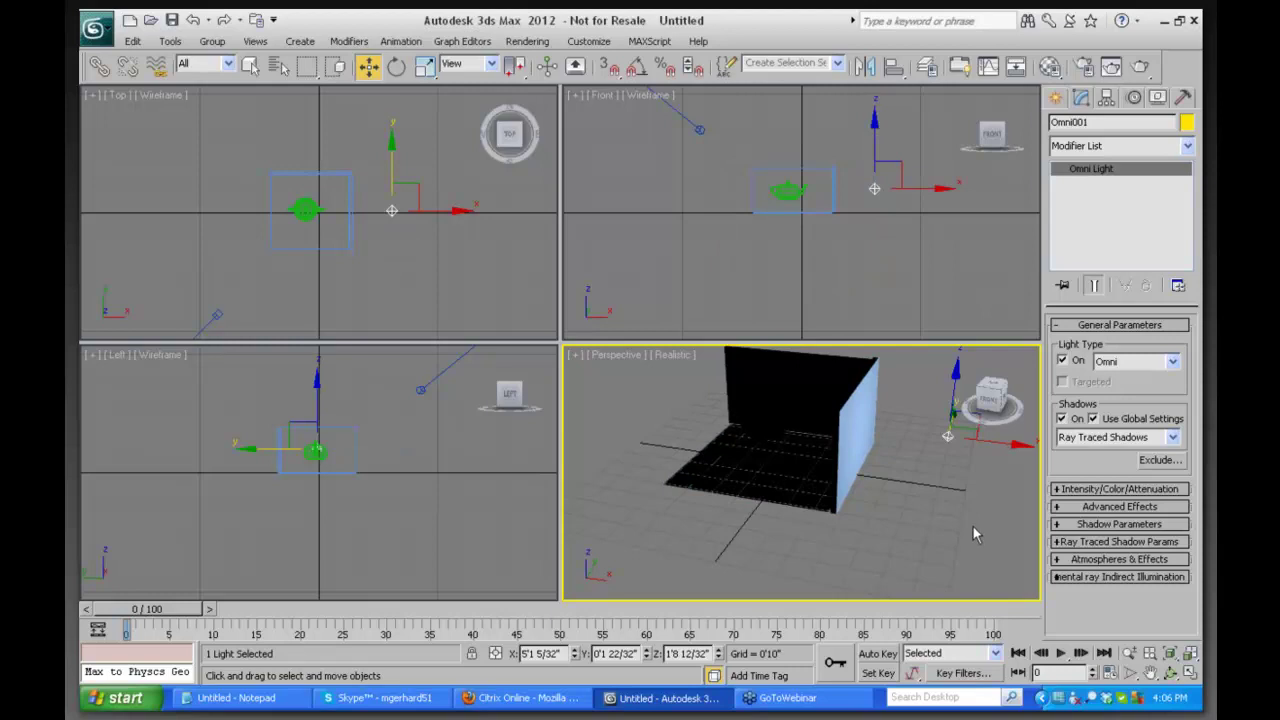
pyautogui.click(1062, 418)
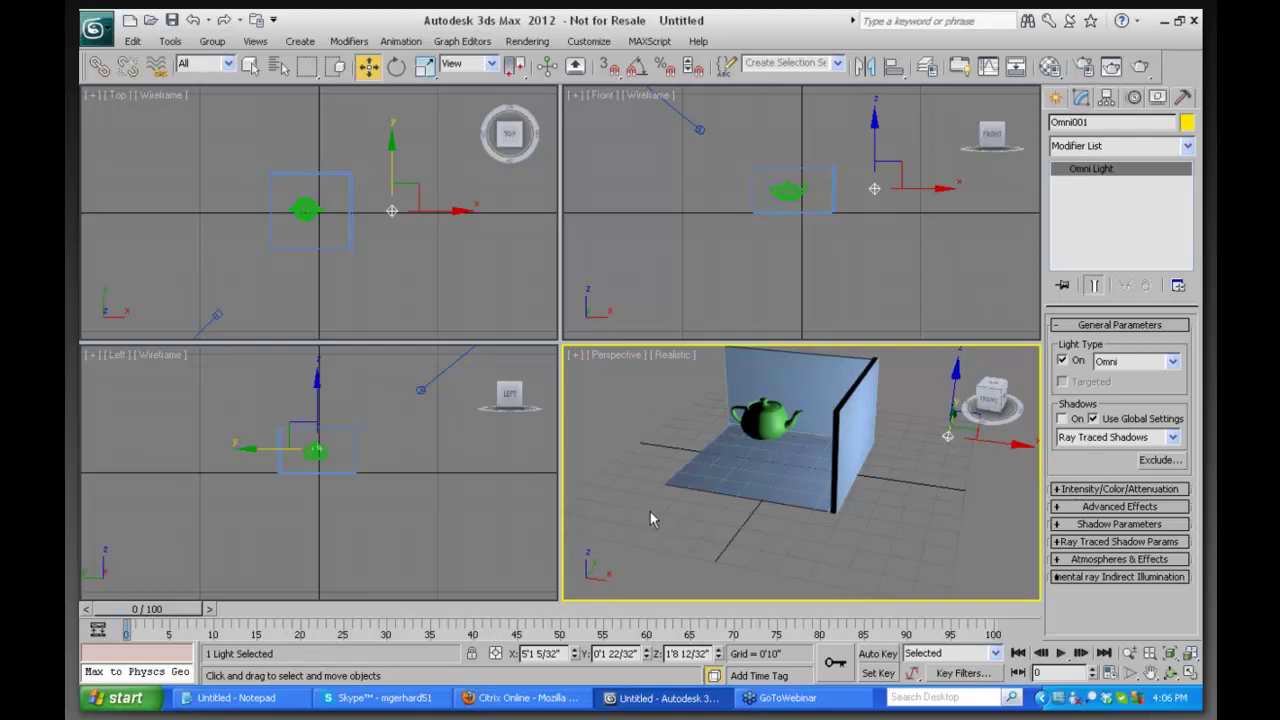
# Switch the perspective viewport to the Camera001 view
pyautogui.click(613, 357)
pyautogui.moveTo(643, 371)
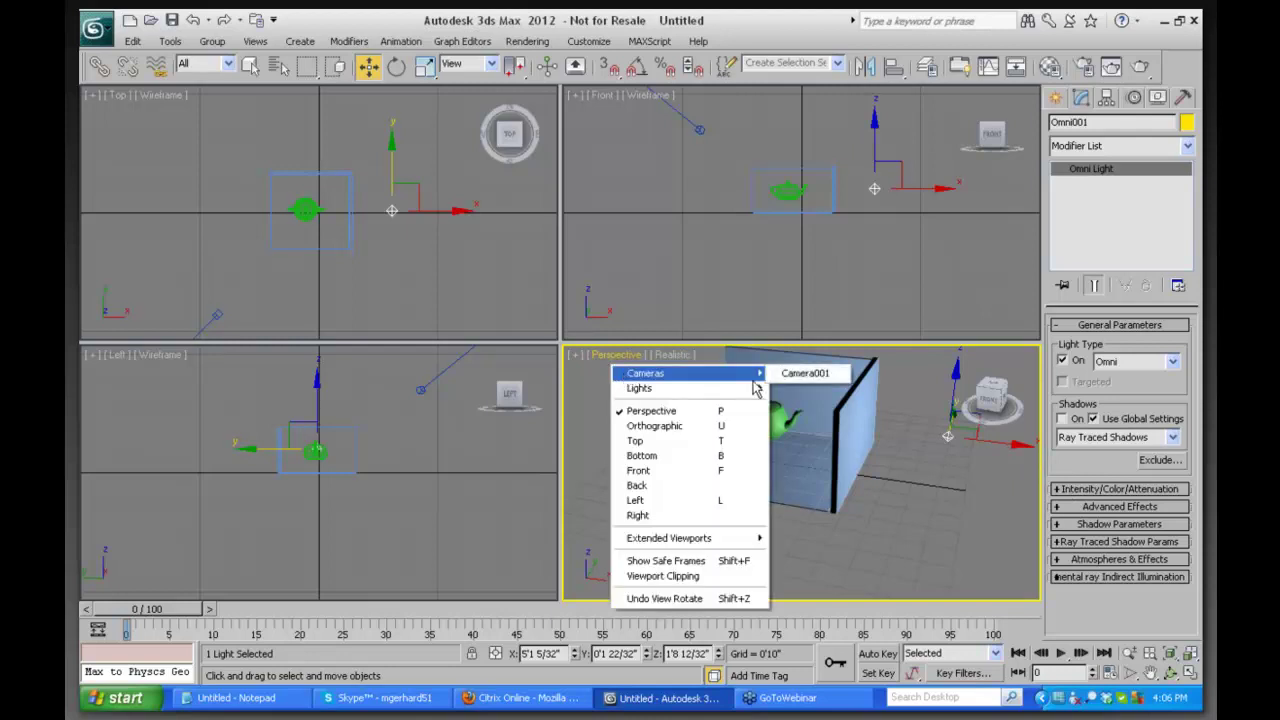
pyautogui.click(808, 372)
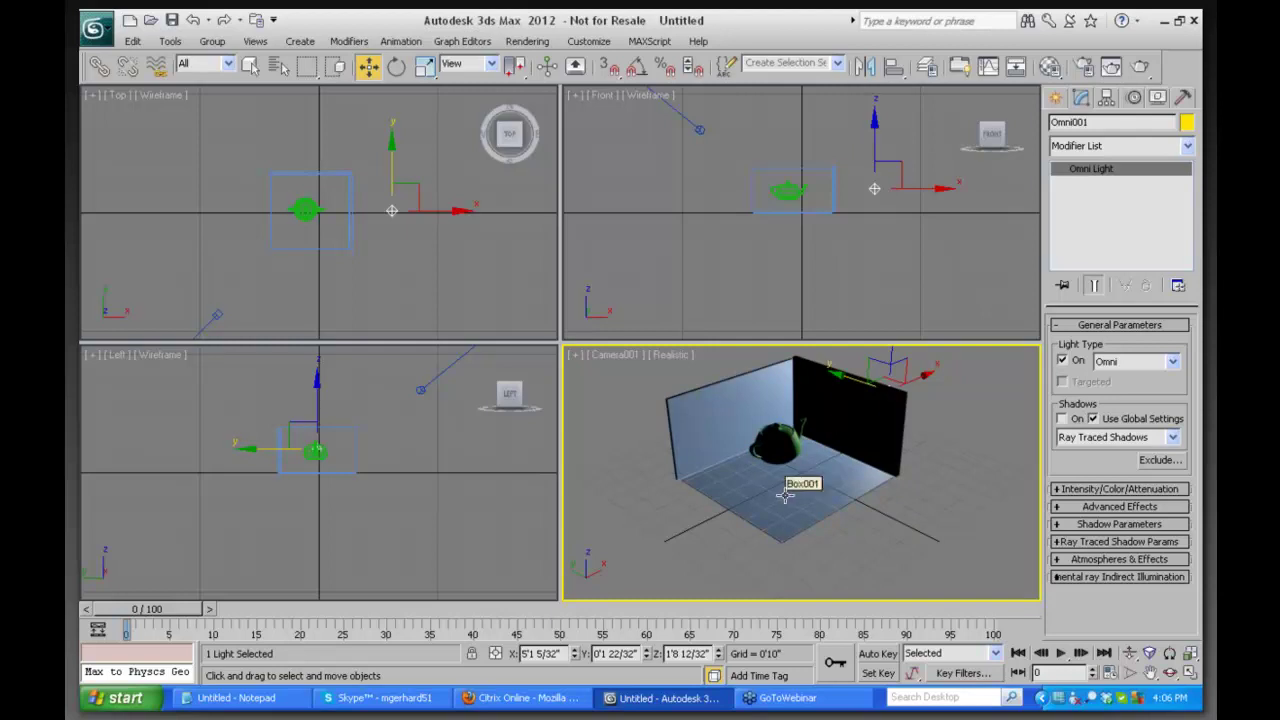
# Clone the omni light along X to the teapot's other side, at about X -6'8", as an independent copy named "fill light"
pyautogui.moveTo(914, 379); pyautogui.dragTo(608, 485)
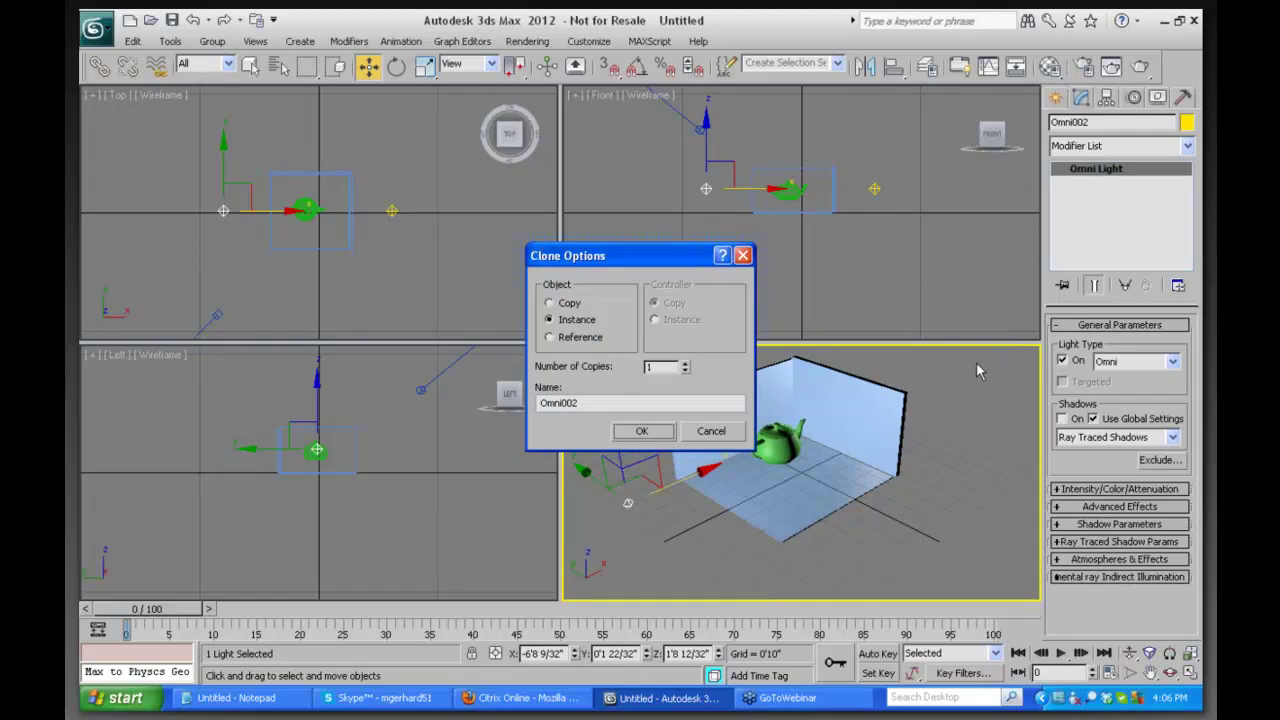
pyautogui.click(549, 302)
pyautogui.doubleClick(588, 403)
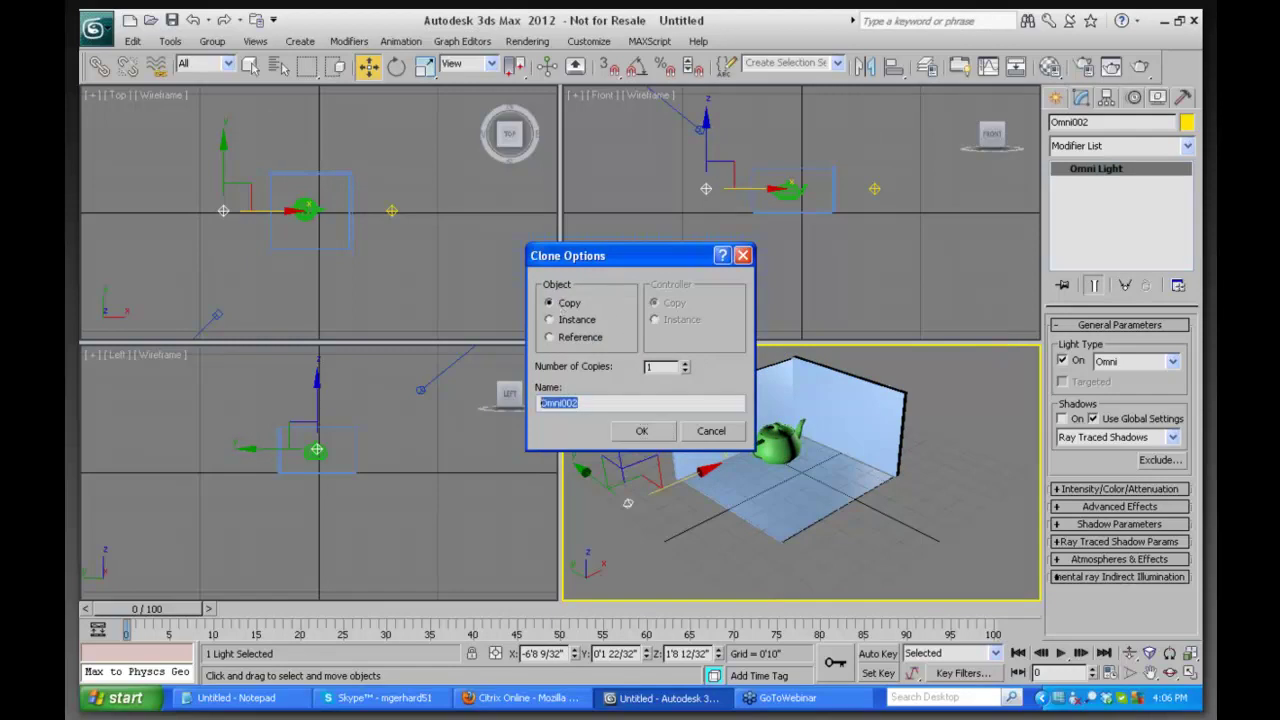
pyautogui.write('fill light')
pyautogui.press('Return')
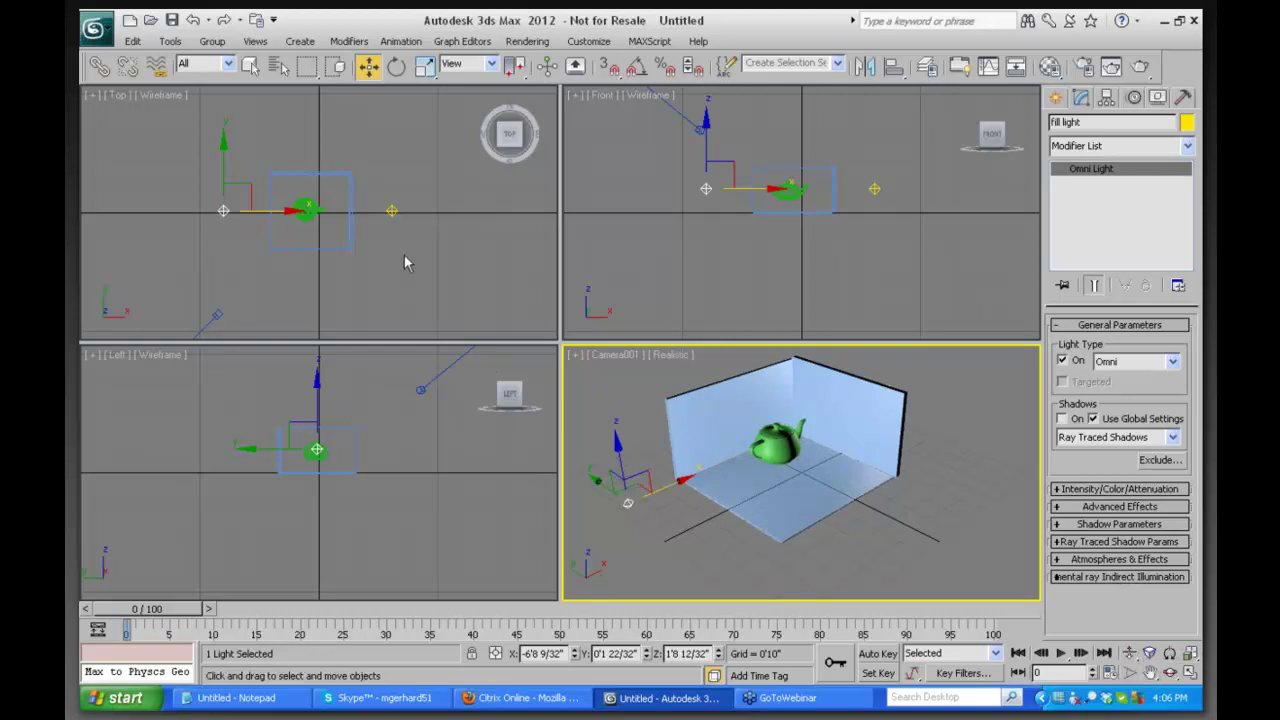
# Rename the original omni light behind the wall as "Key Light"
pyautogui.click(430, 196)
pyautogui.click(391, 213)
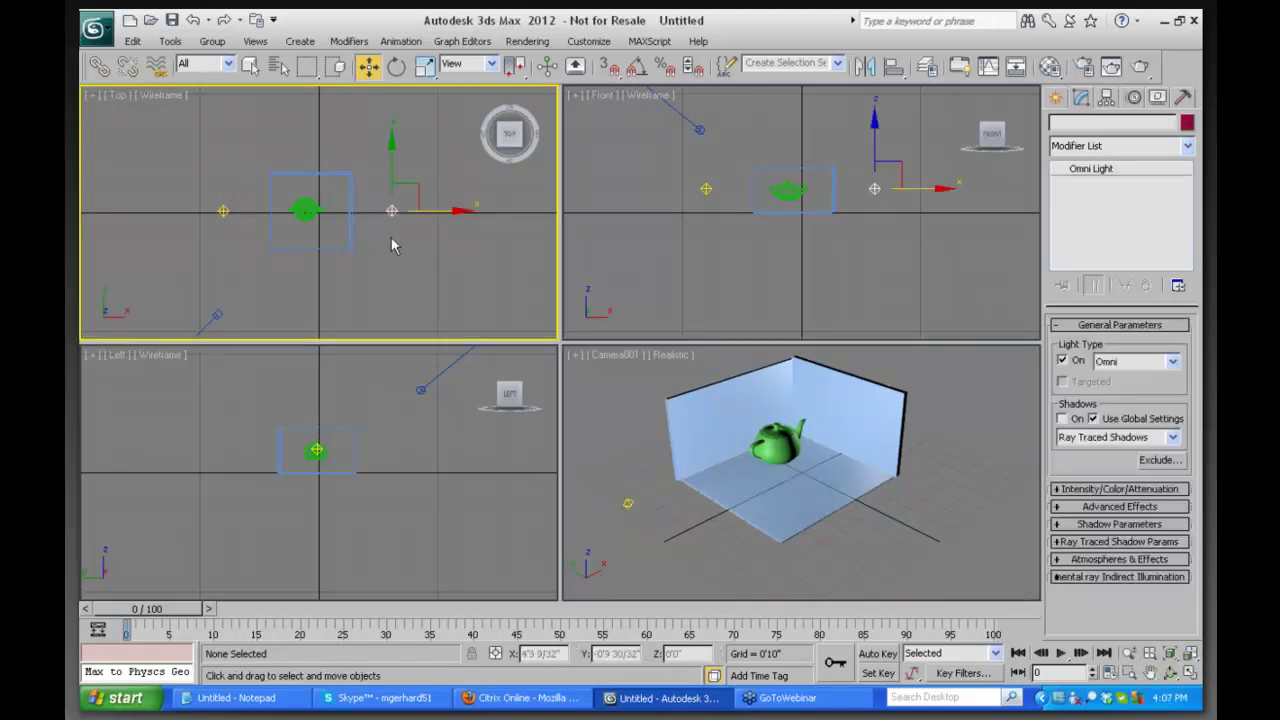
pyautogui.moveTo(1091, 121); pyautogui.dragTo(1023, 125)
pyautogui.write('Key Light')
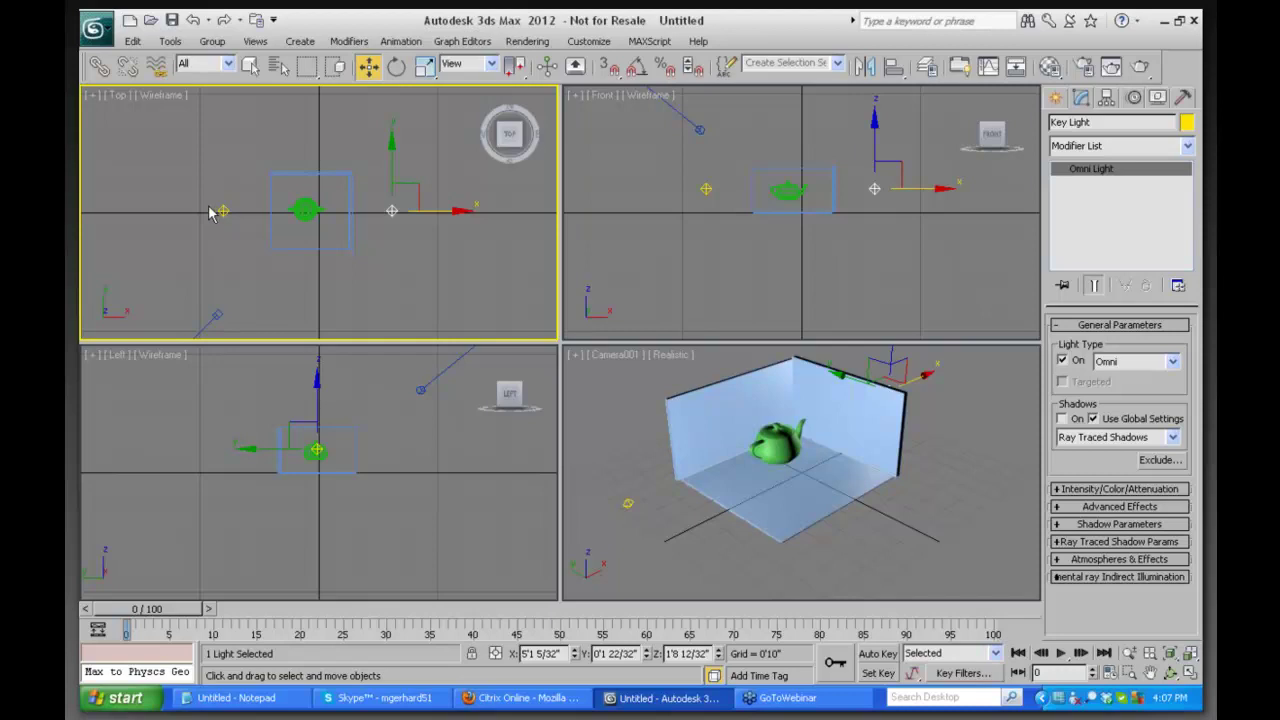
# Lower the fill light's intensity multiplier to 0.0, and raise it again to 0.2
pyautogui.click(222, 211)
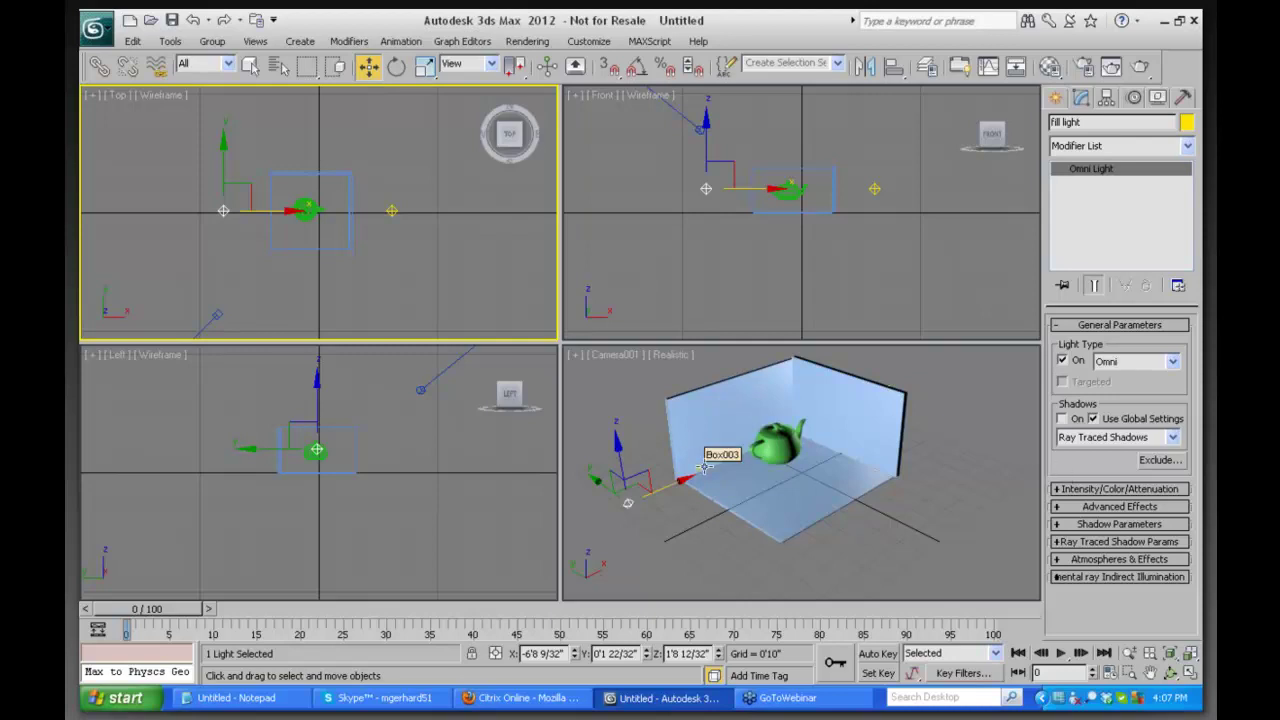
pyautogui.click(392, 210)
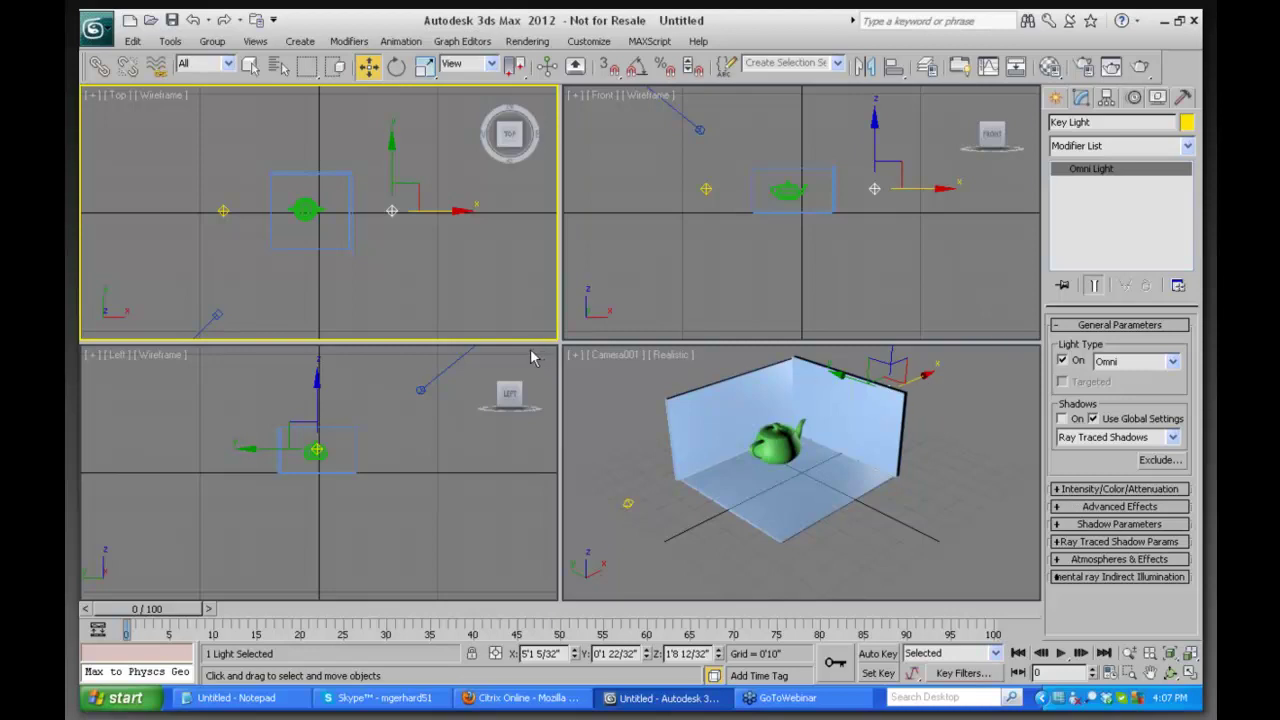
pyautogui.click(1064, 490)
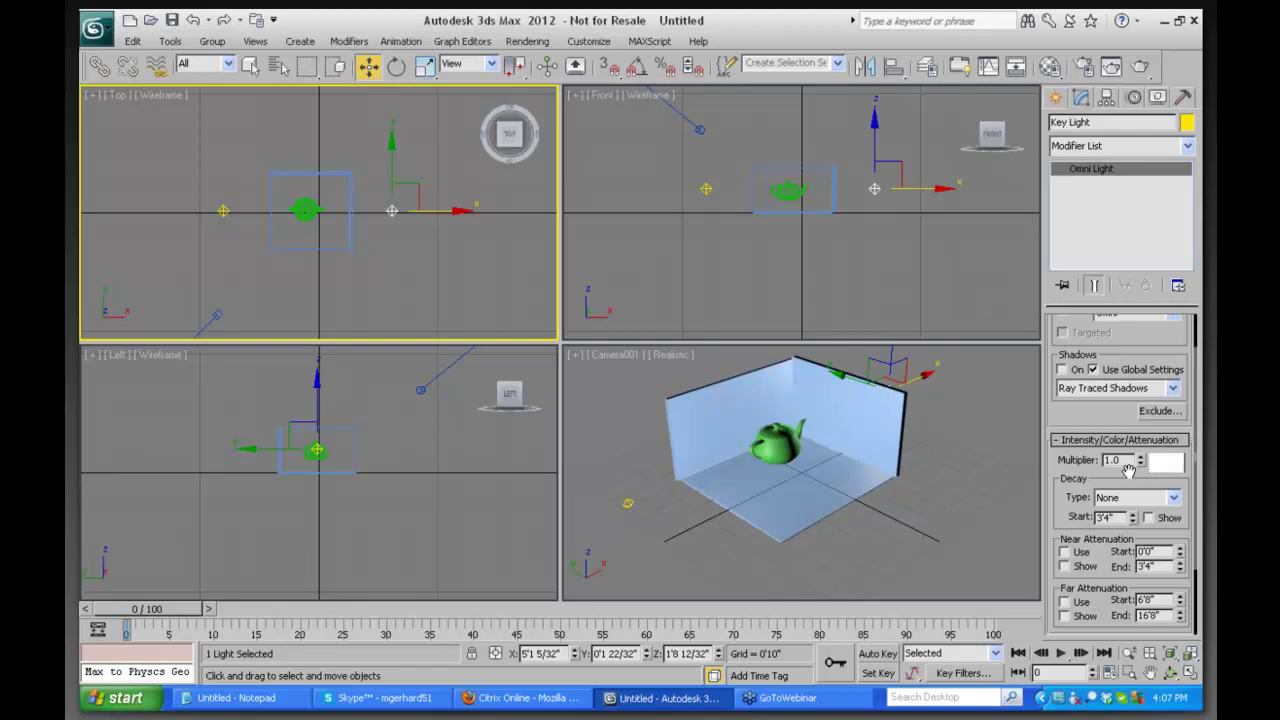
pyautogui.click(226, 212)
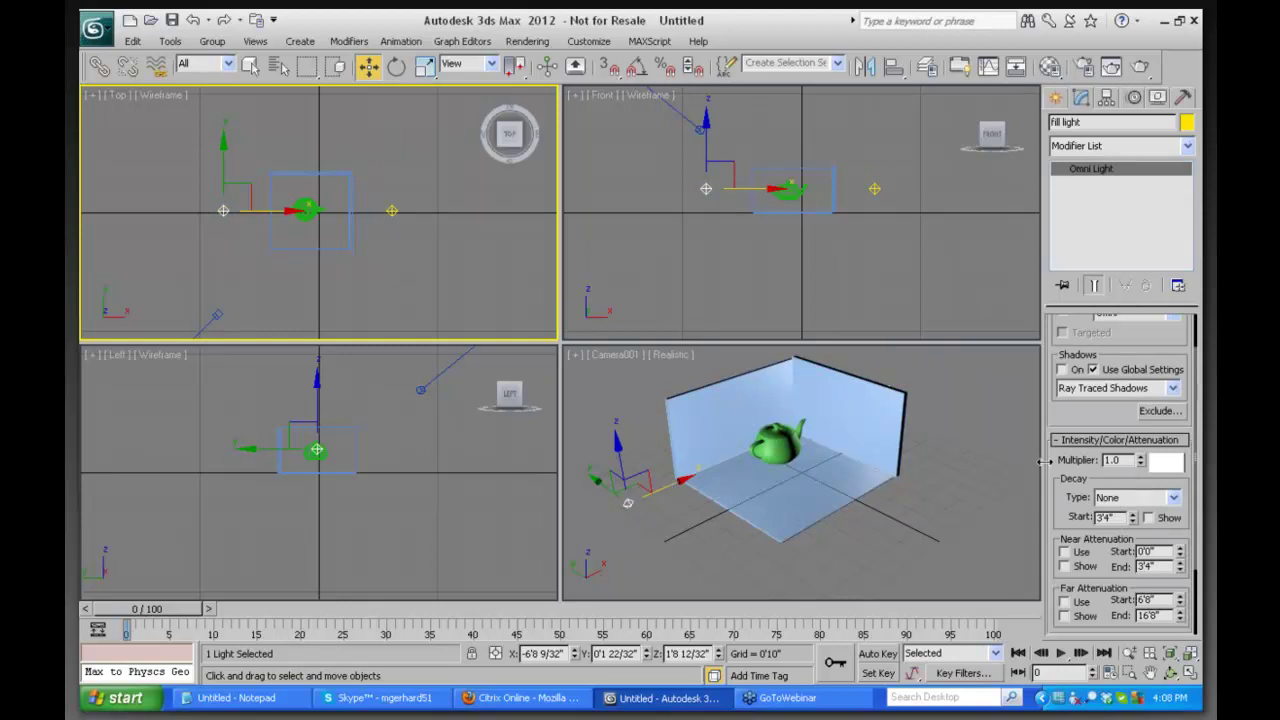
pyautogui.click(1140, 464)
pyautogui.moveTo(1138, 466)
pyautogui.mouseDown()
pyautogui.moveTo(1120, 556)
pyautogui.moveTo(1148, 468)
pyautogui.moveTo(1120, 484)
pyautogui.mouseUp()
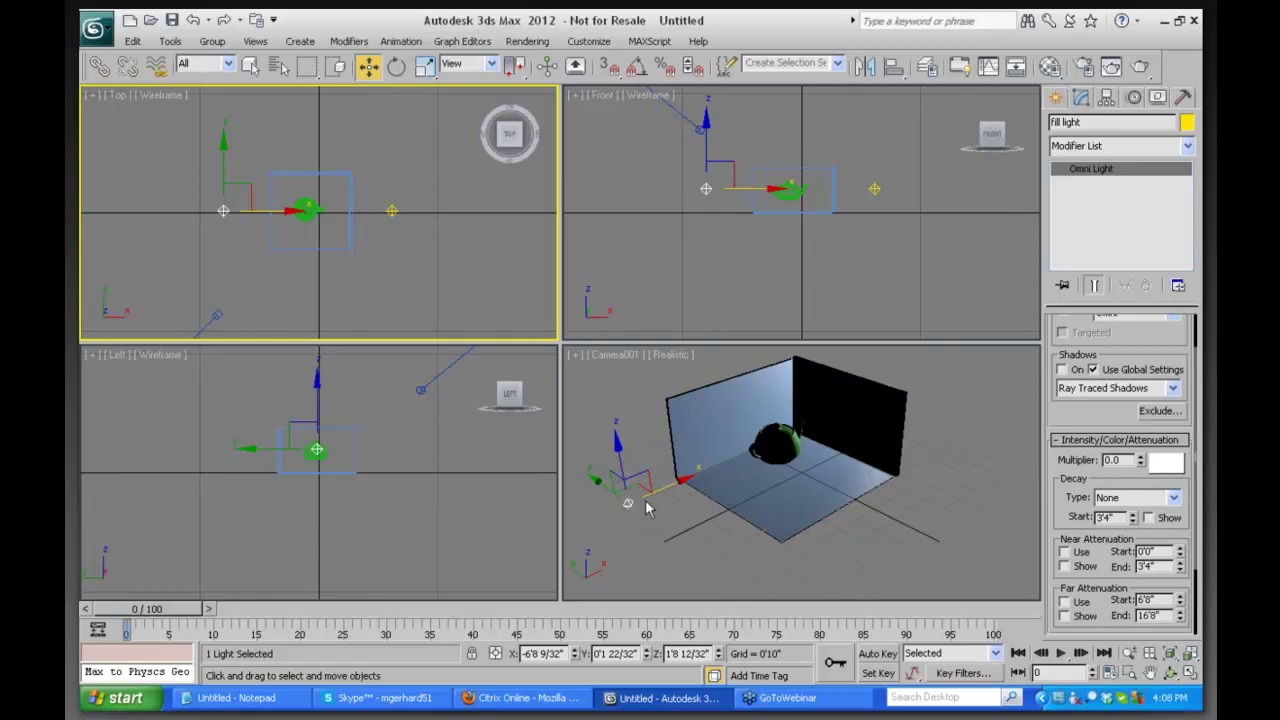
pyautogui.click(1141, 458)
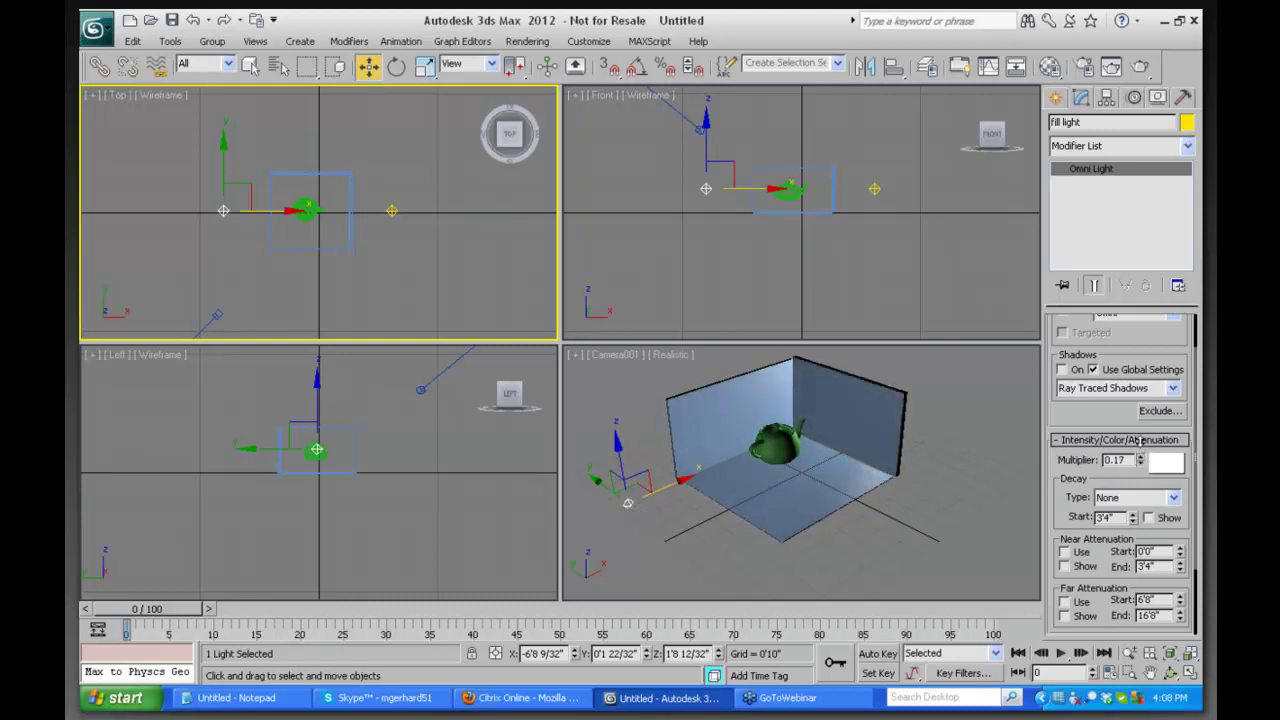
pyautogui.moveTo(1138, 446); pyautogui.dragTo(1139, 438)
# Switch off the Key Light and set the fill light's multiplier to 1.0
pyautogui.click(391, 210)
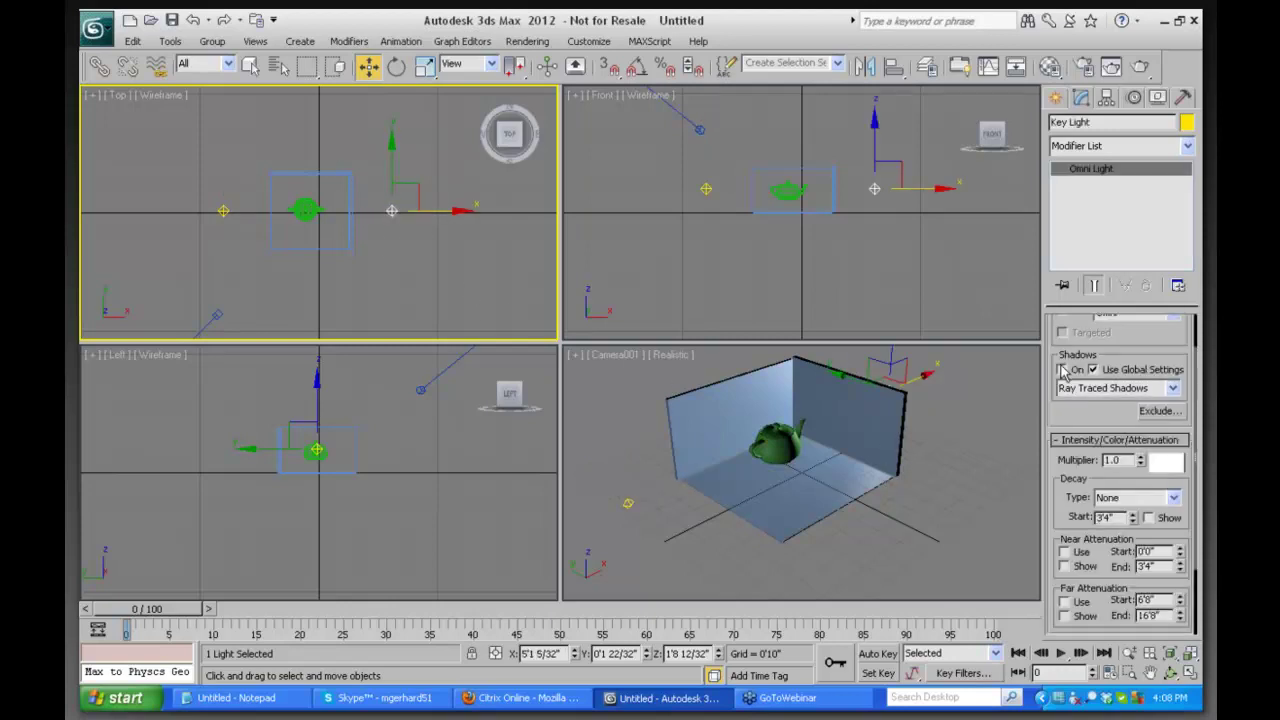
pyautogui.scroll(2, 1063, 368)
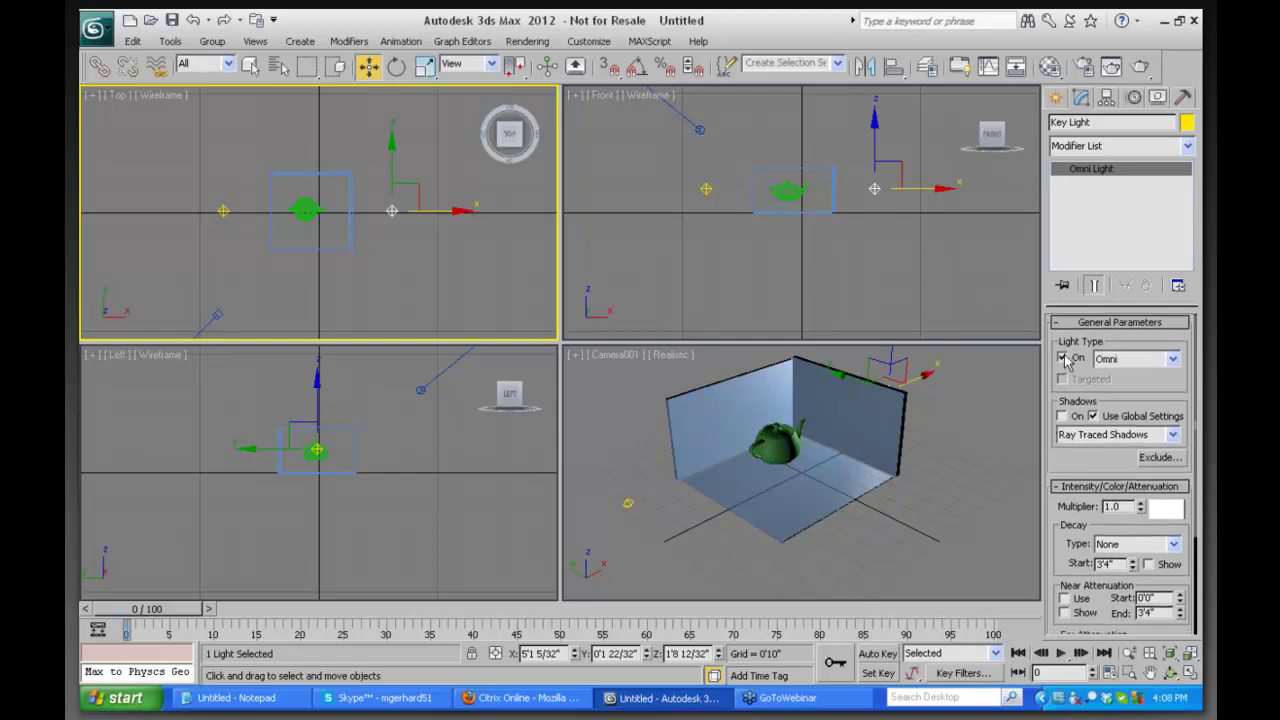
pyautogui.click(1063, 358)
pyautogui.click(222, 210)
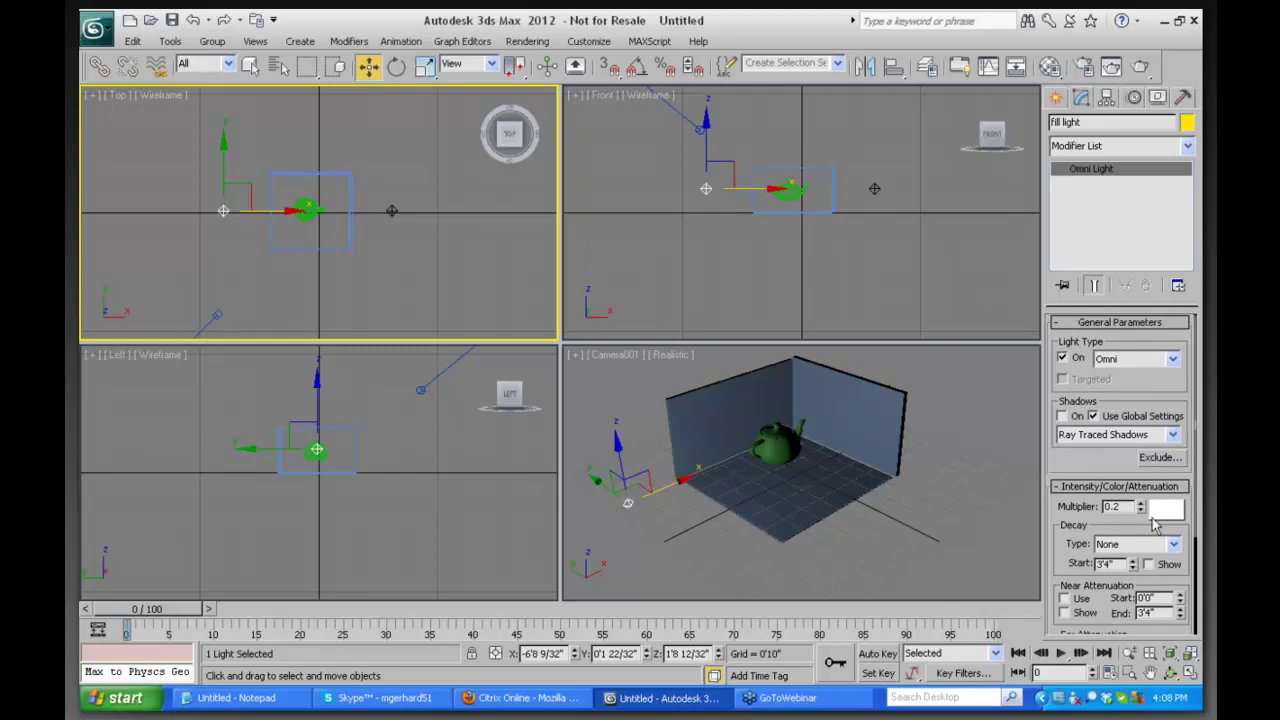
pyautogui.moveTo(1141, 506); pyautogui.dragTo(1140, 427)
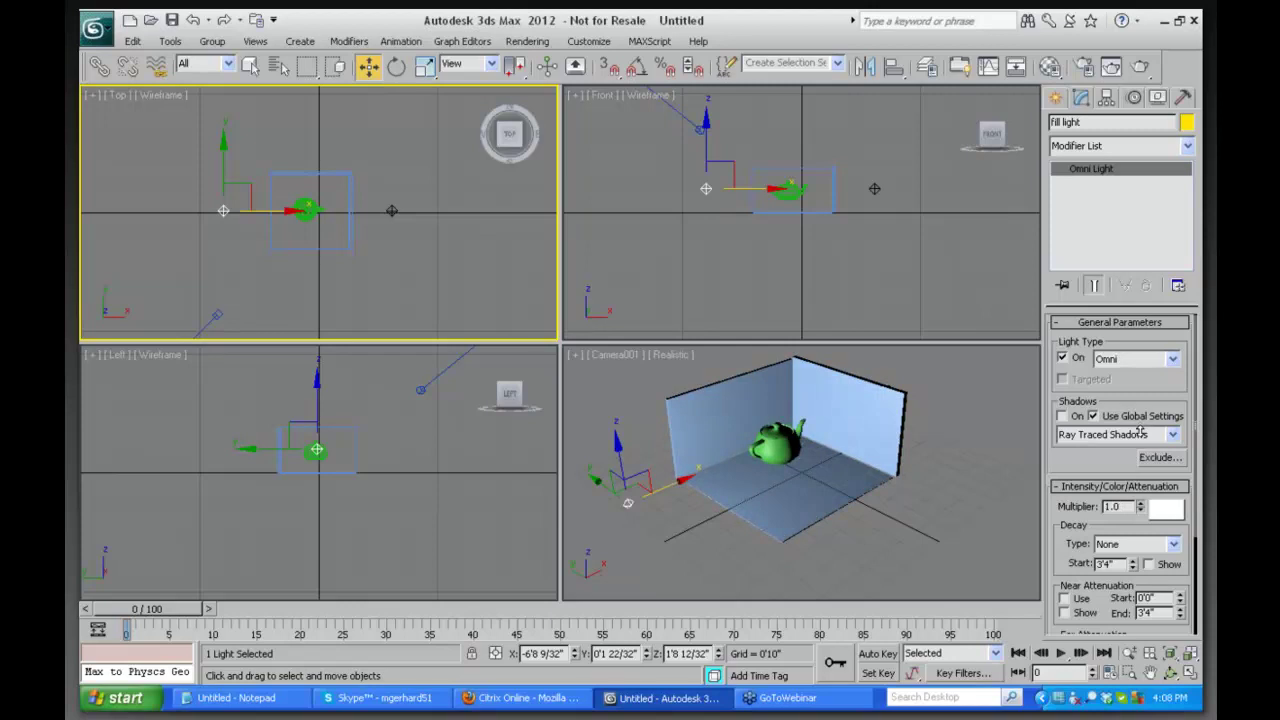
# Change the fill light's color to a bright purple with red 200, green 15 and blue 227
pyautogui.rightClick(1165, 515)
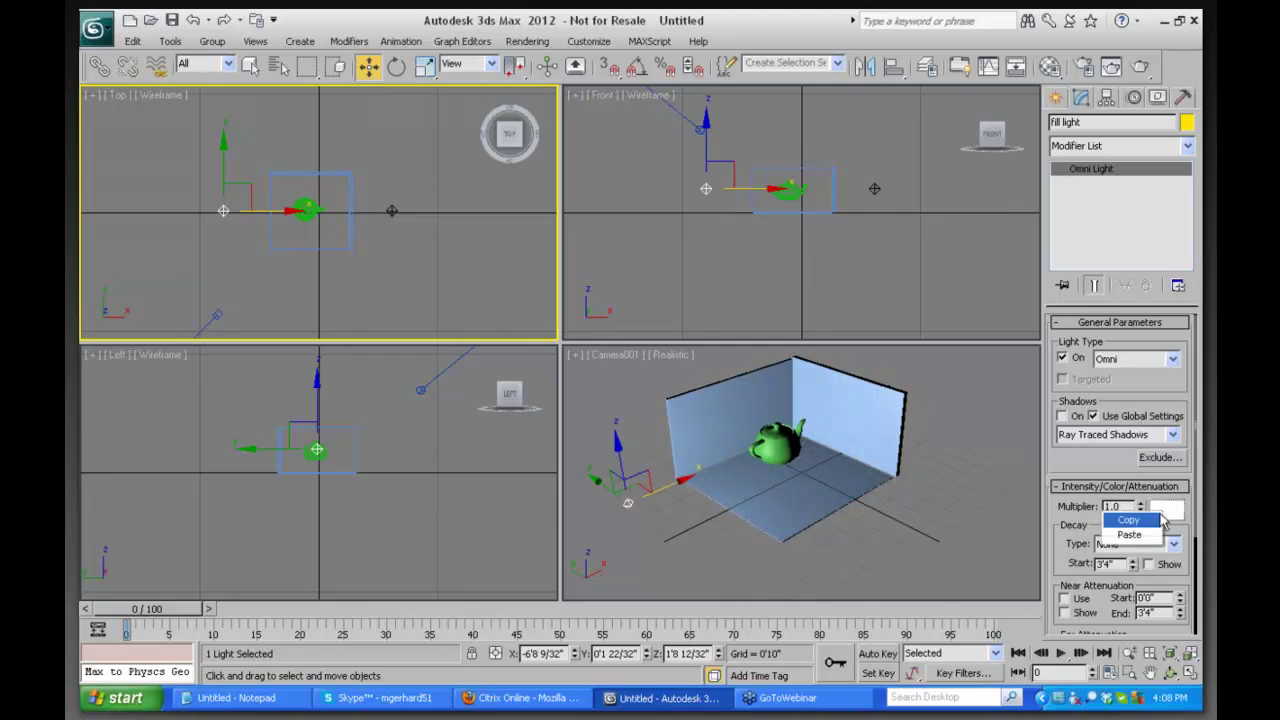
pyautogui.click(1173, 511)
pyautogui.click(1171, 511)
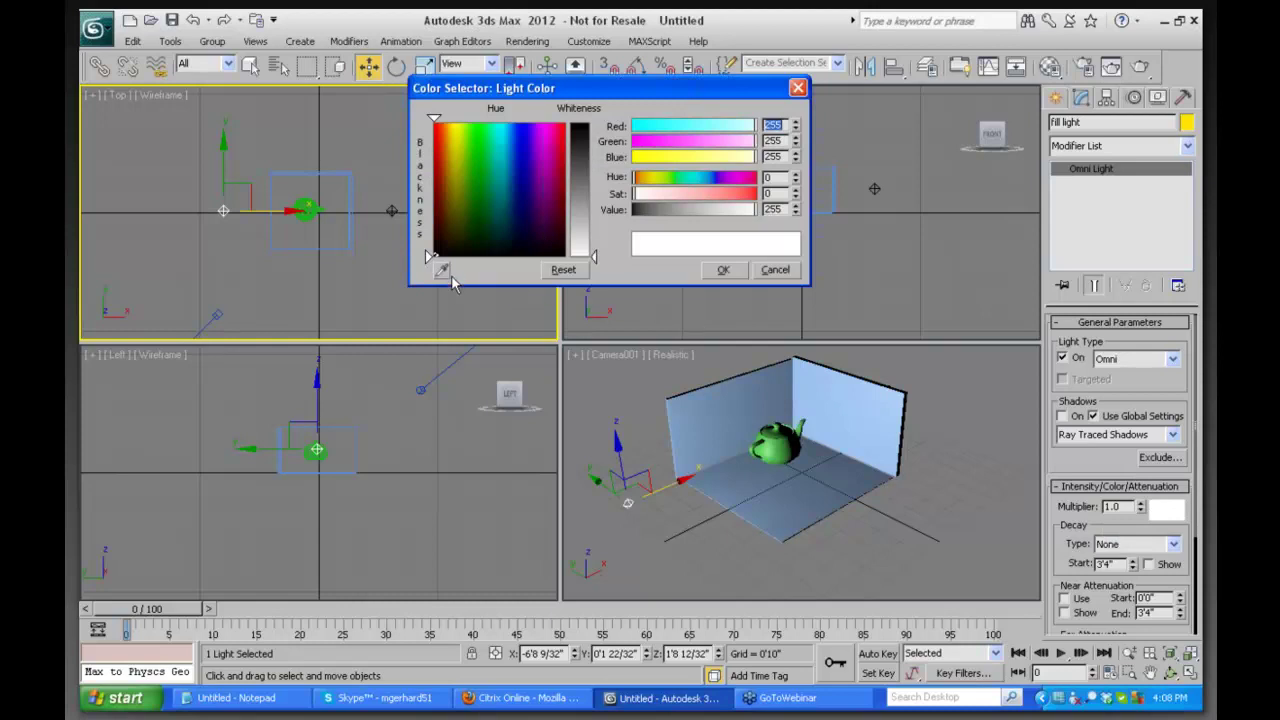
pyautogui.click(540, 140)
pyautogui.moveTo(597, 205); pyautogui.dragTo(585, 135)
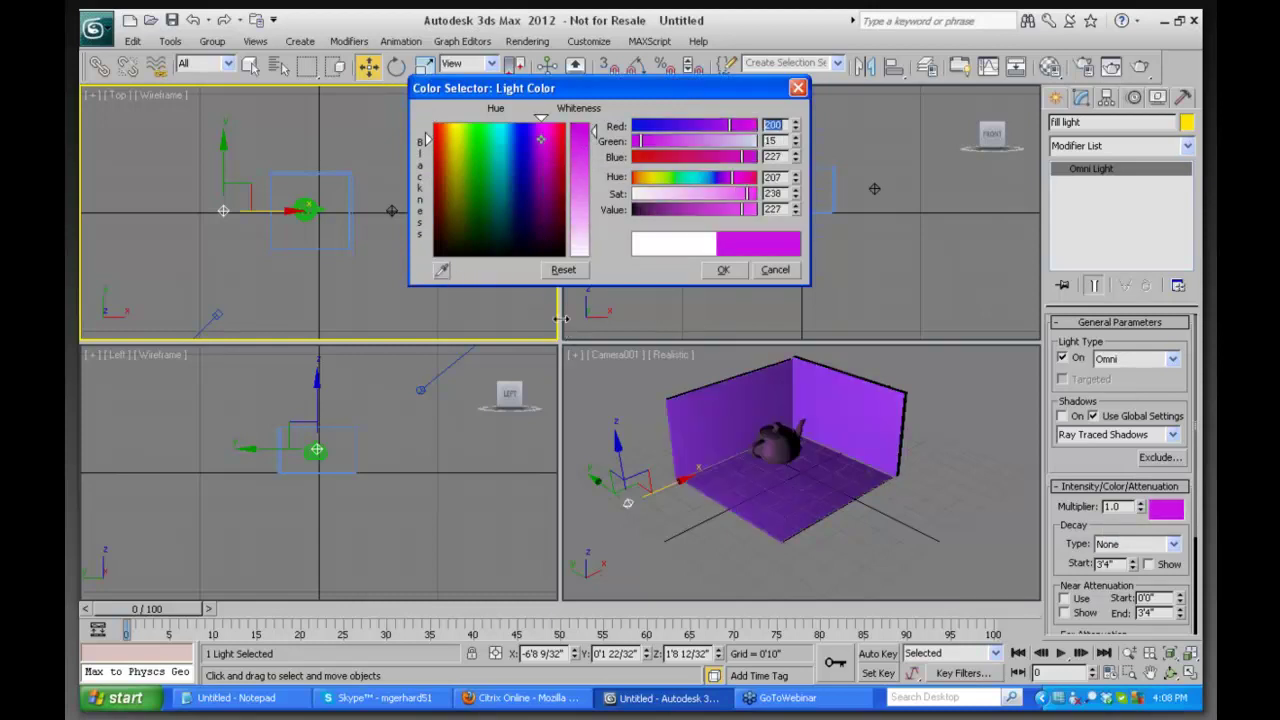
pyautogui.click(722, 271)
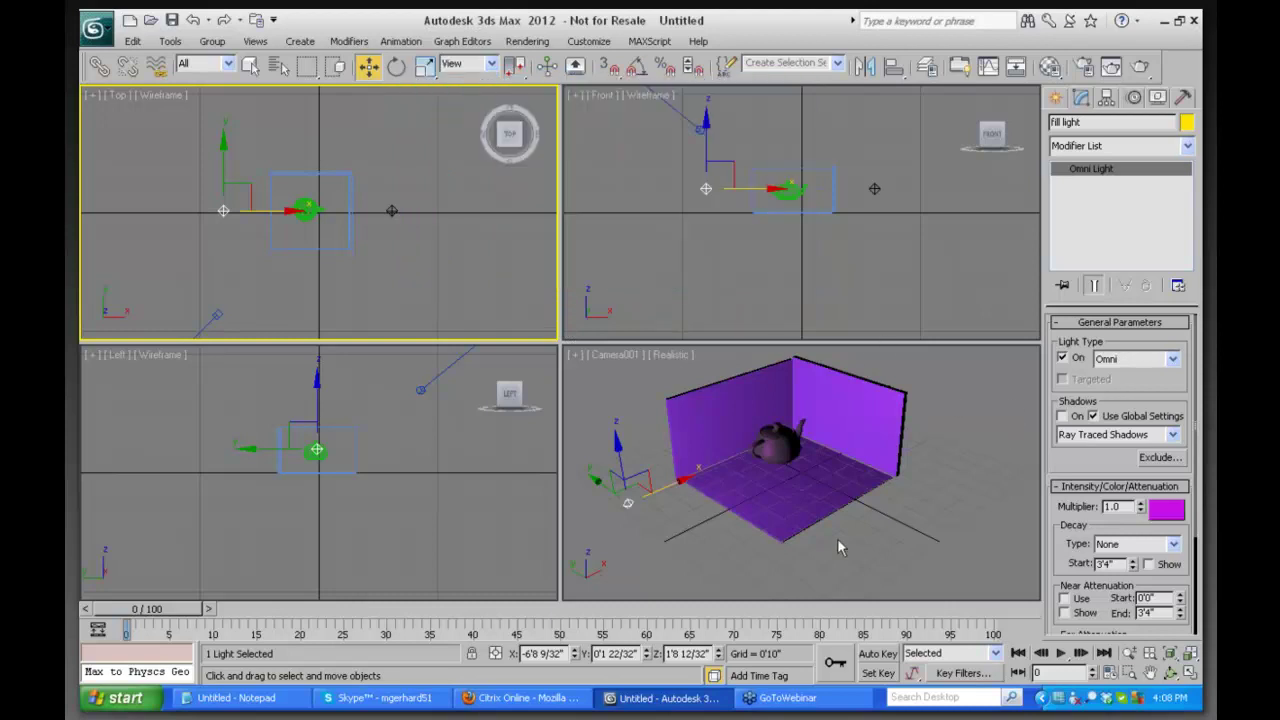
# Reduce the purple fill light's intensity multiplier and switch the Key Light back on
pyautogui.moveTo(1143, 511); pyautogui.dragTo(1130, 587)
pyautogui.click(391, 210)
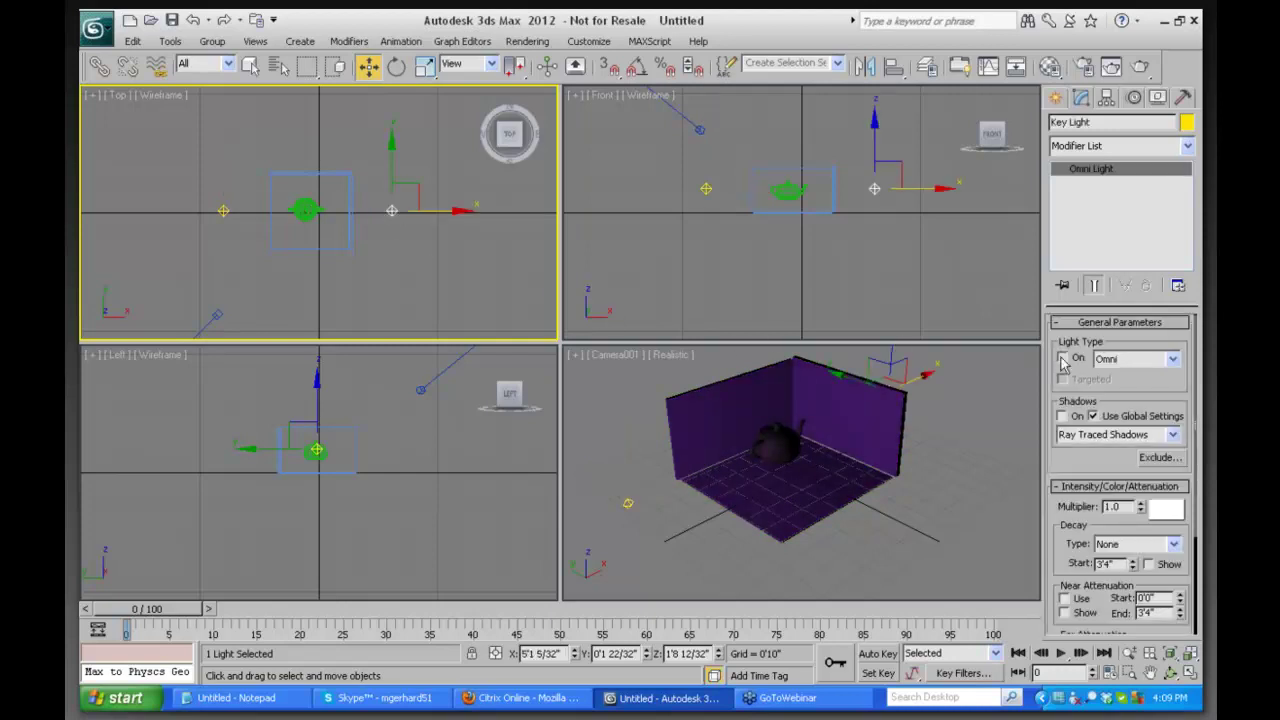
pyautogui.click(1063, 357)
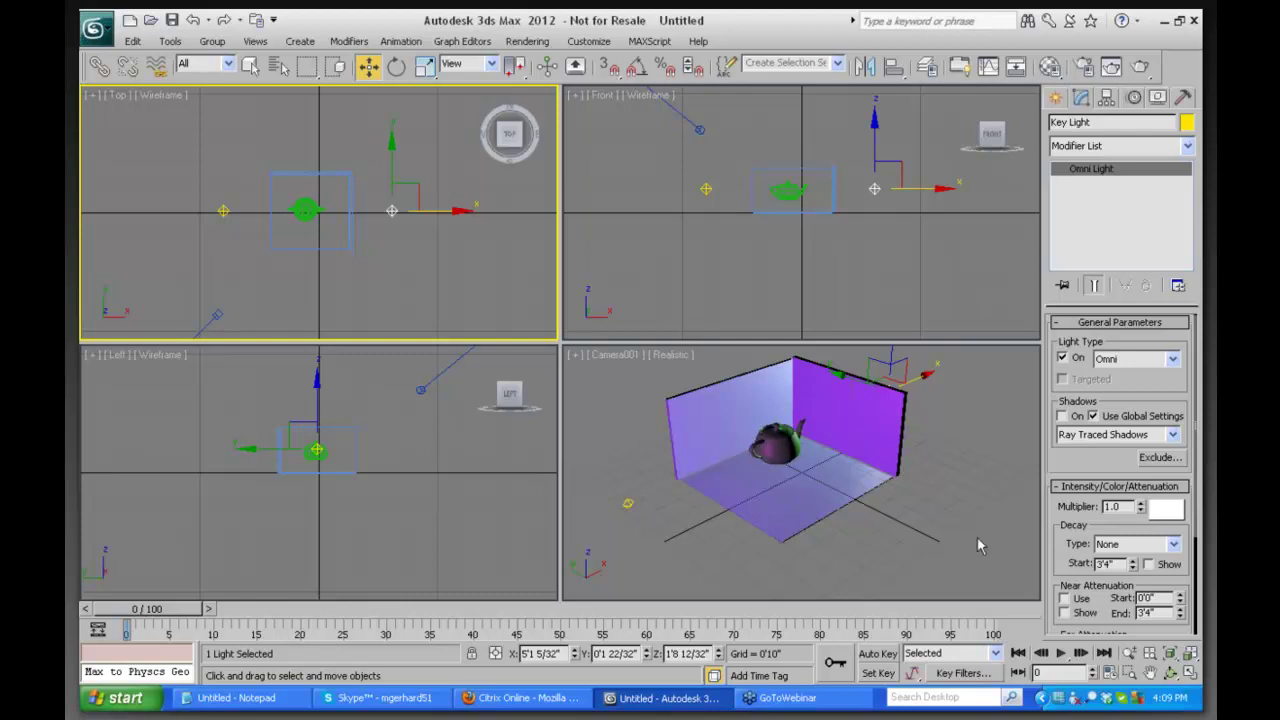
# Orbit and truck Camera001 around the room until the teapot is centered between the fill light and the Key Light
pyautogui.rightClick(926, 598)
pyautogui.click(1169, 672)
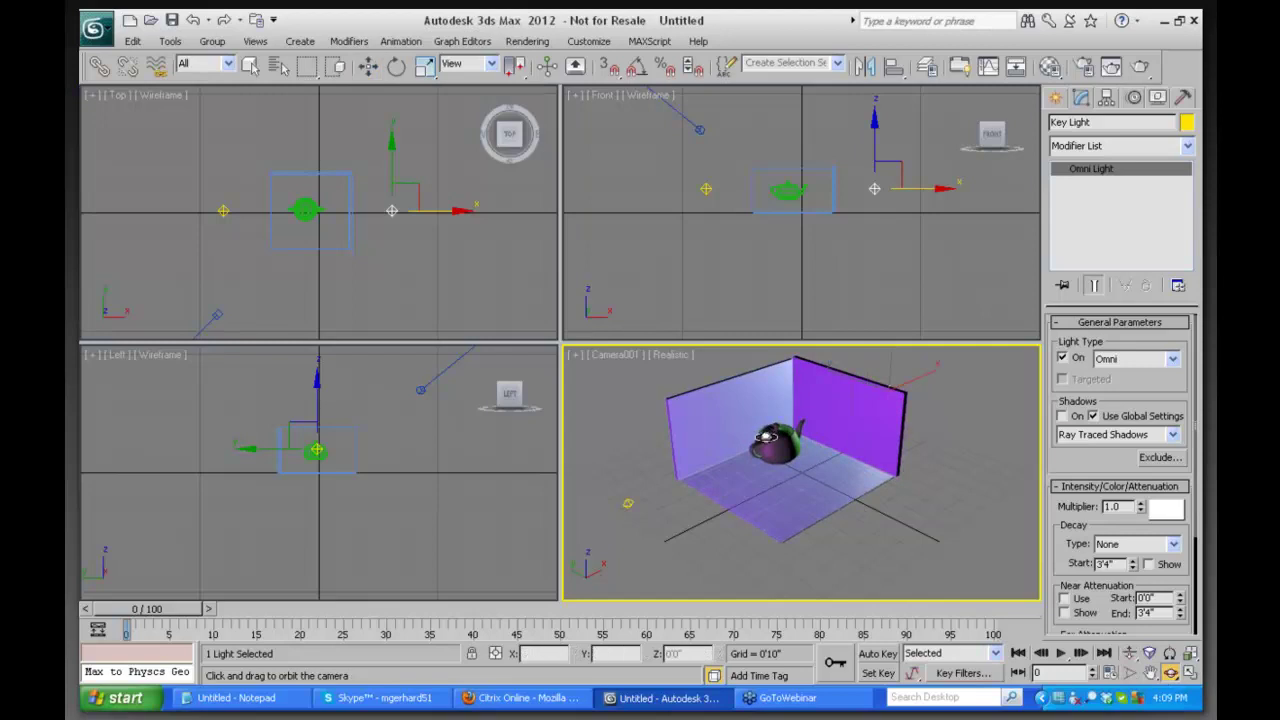
pyautogui.moveTo(762, 438); pyautogui.dragTo(685, 432)
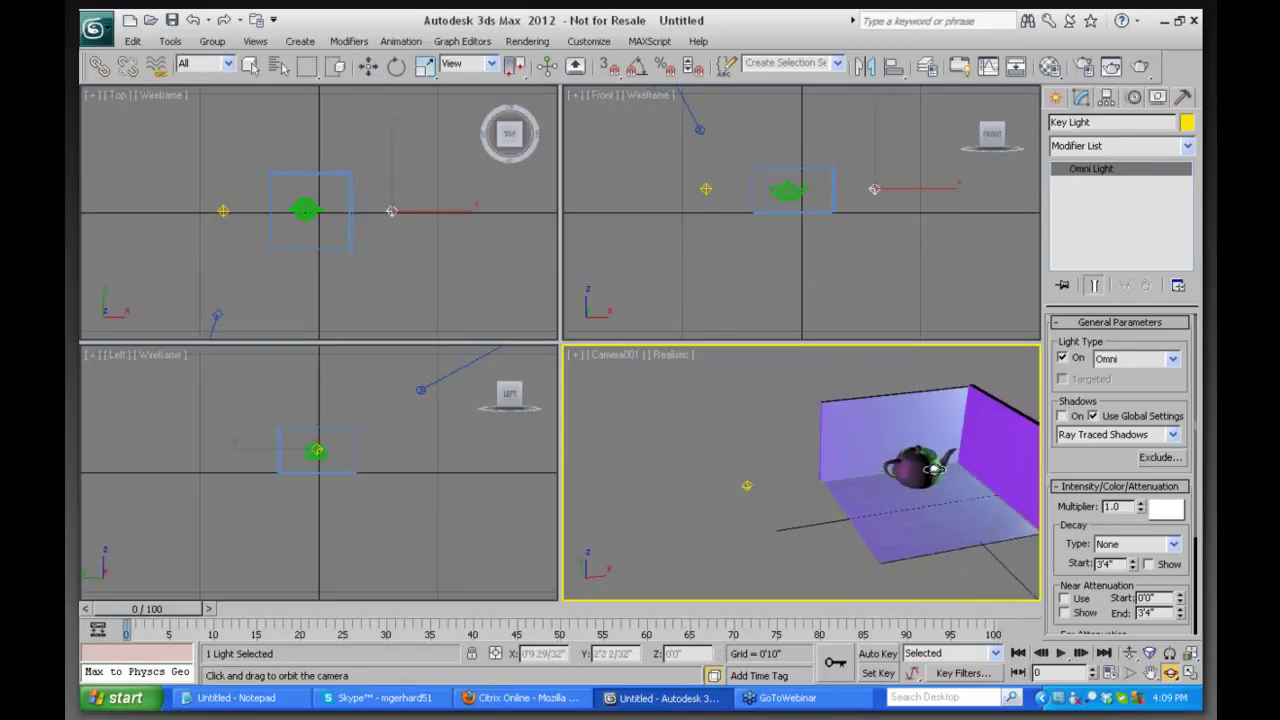
pyautogui.click(1152, 674)
pyautogui.moveTo(825, 461); pyautogui.dragTo(724, 447)
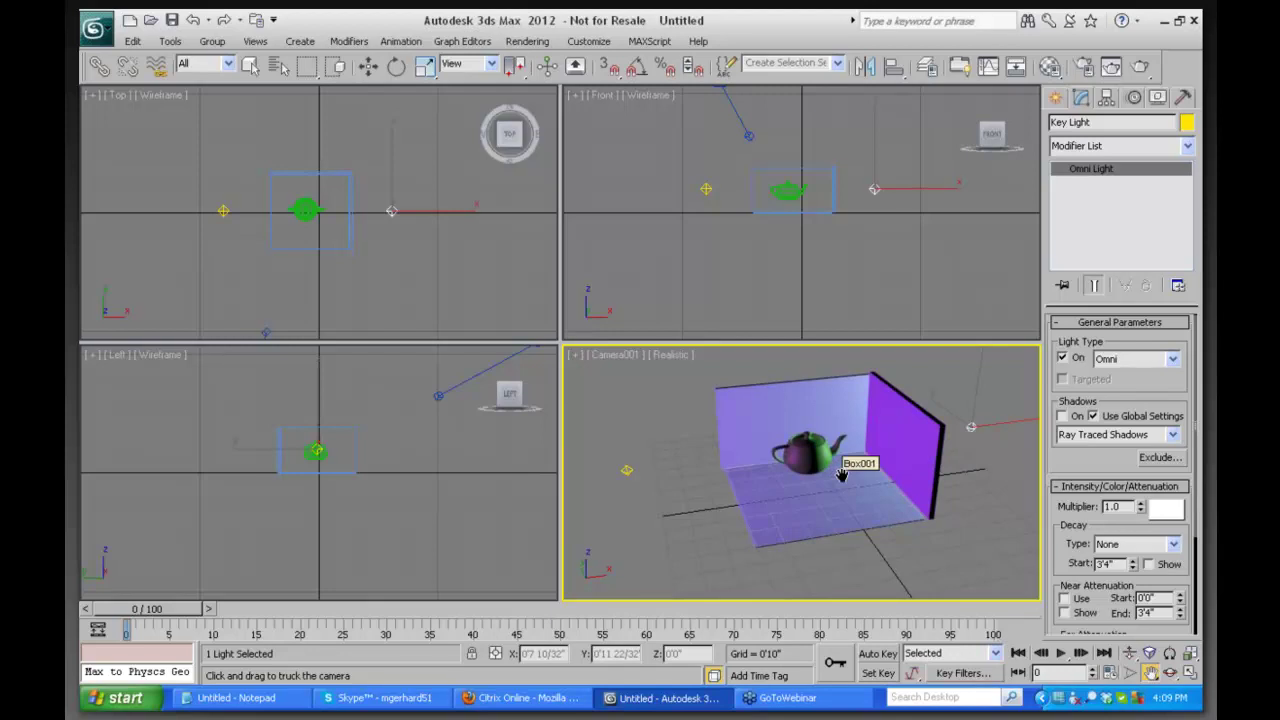
# Change the 13 - Default material from Arch & Design to the Standard type and assign it to the teapot
pyautogui.press('m')
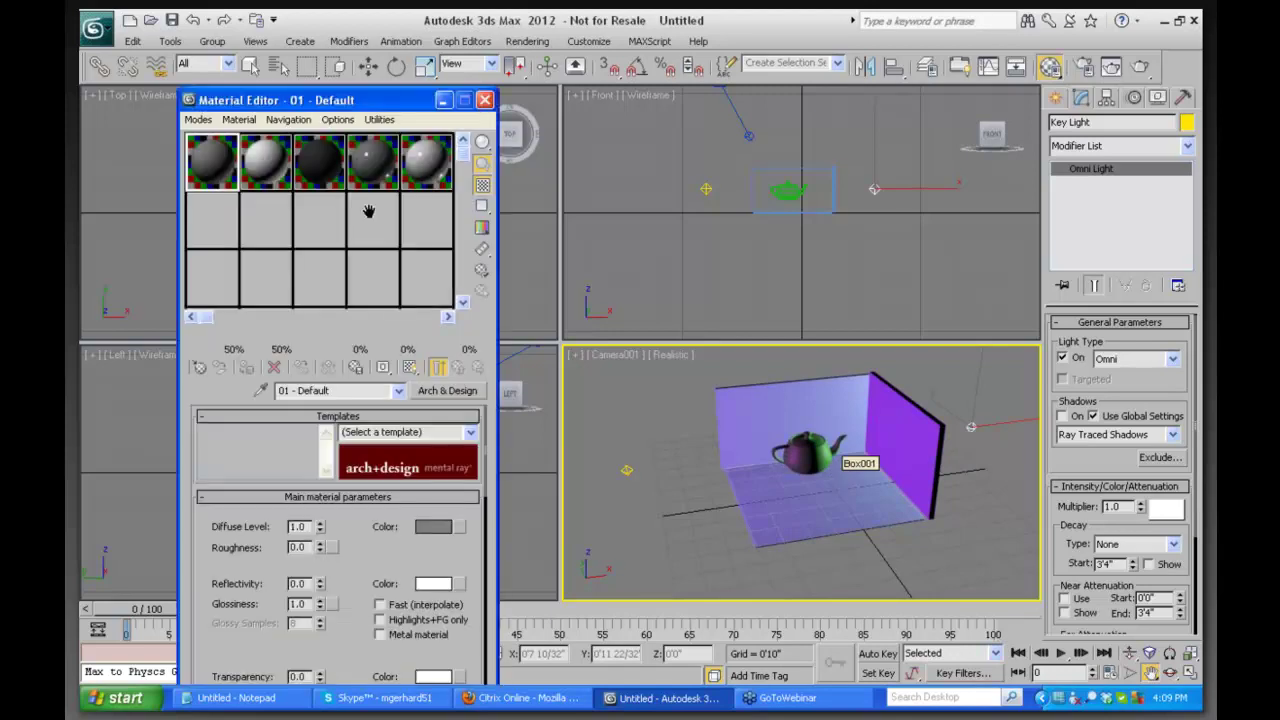
pyautogui.moveTo(364, 106); pyautogui.dragTo(391, 67)
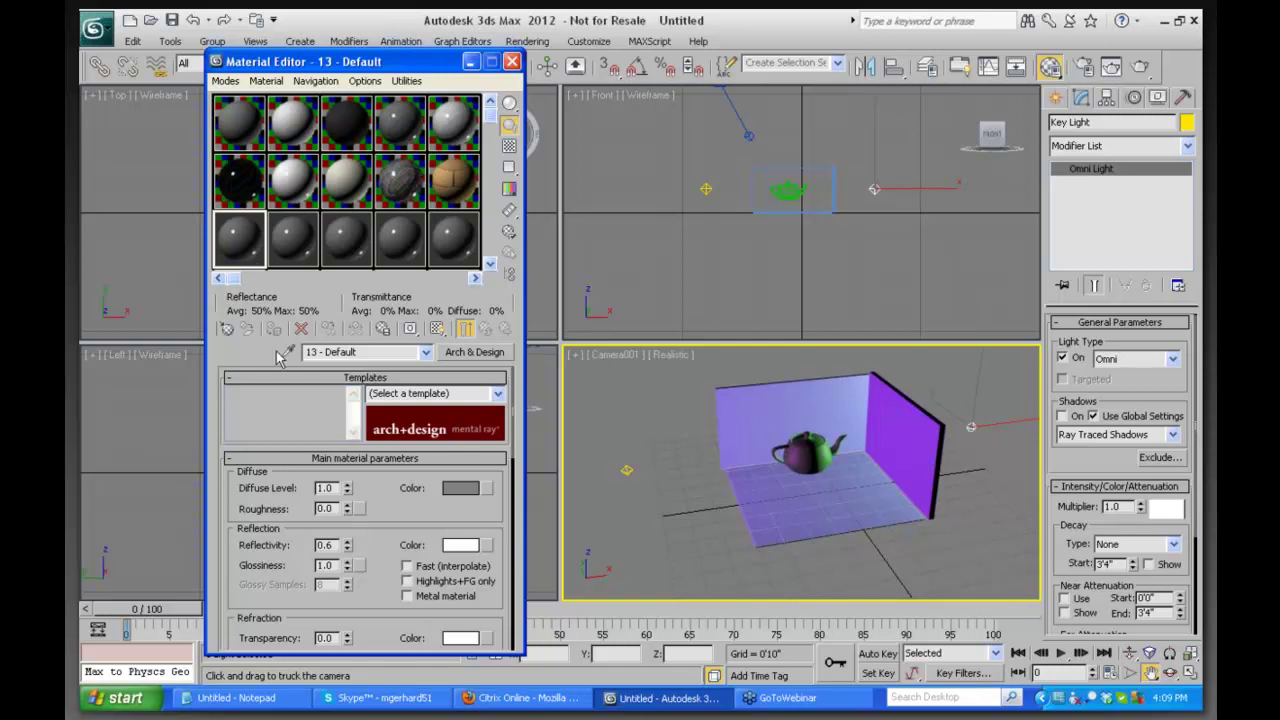
pyautogui.click(484, 354)
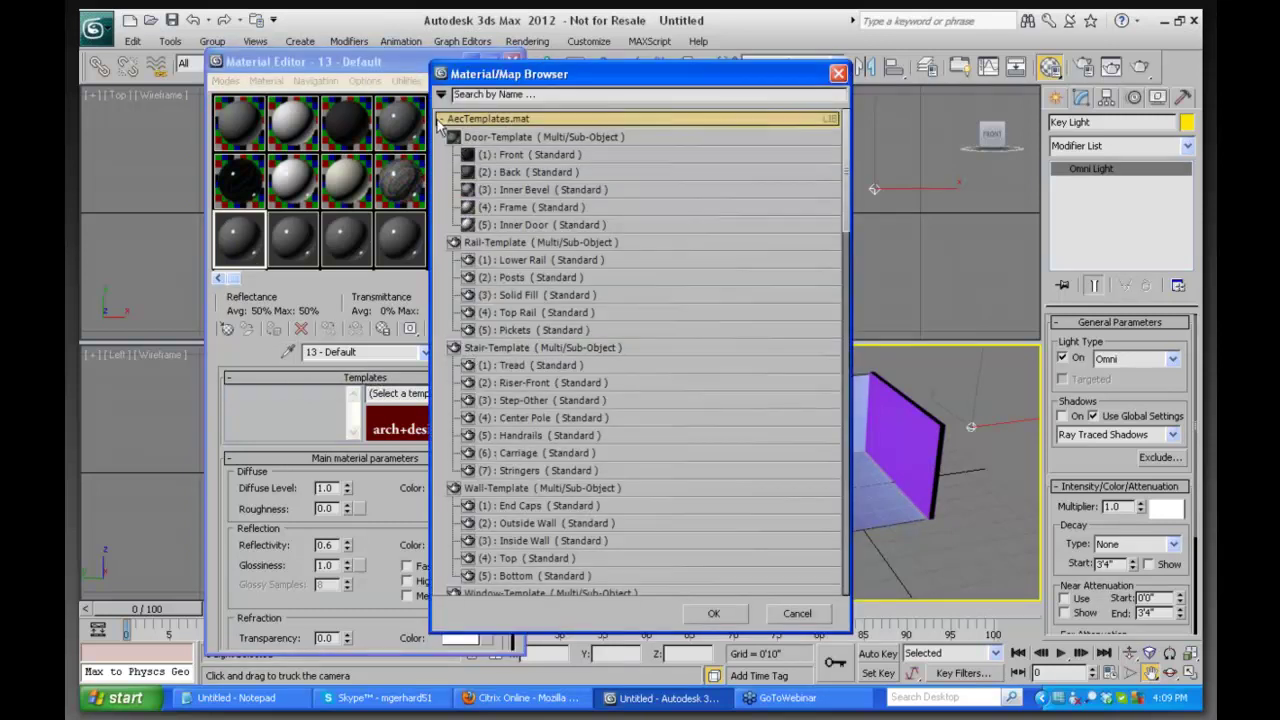
pyautogui.click(441, 119)
pyautogui.click(480, 161)
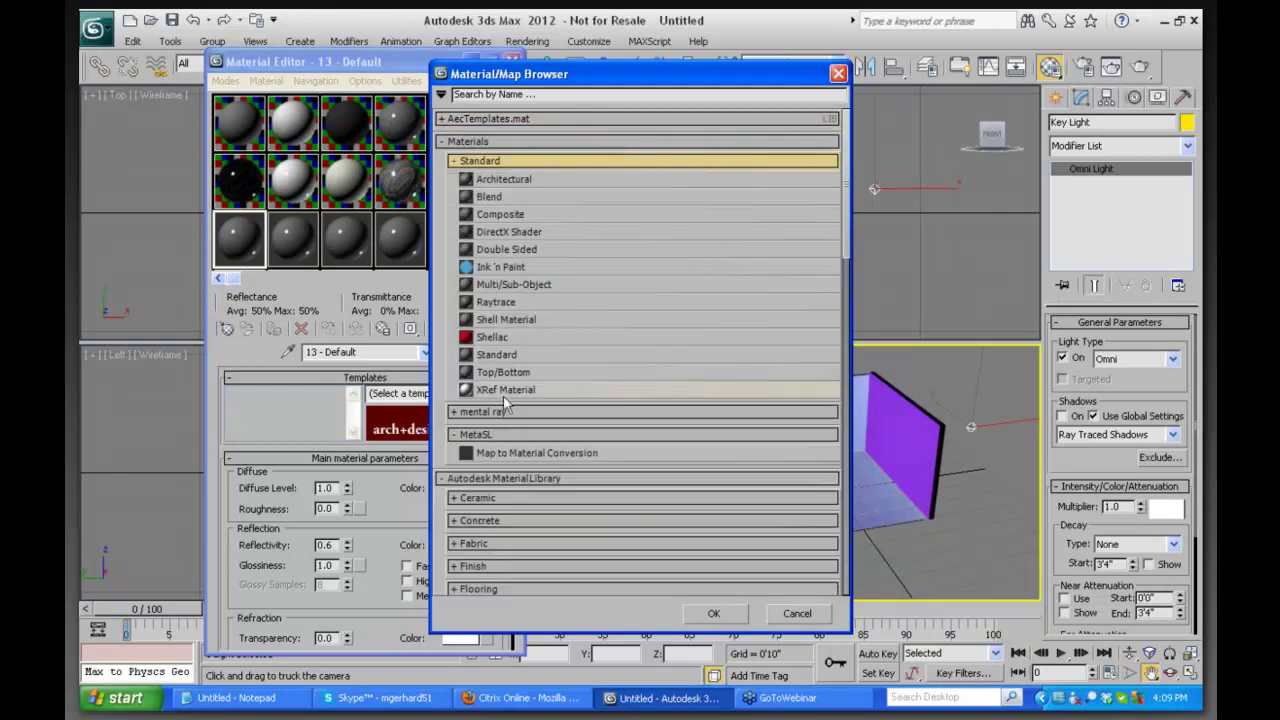
pyautogui.click(497, 353)
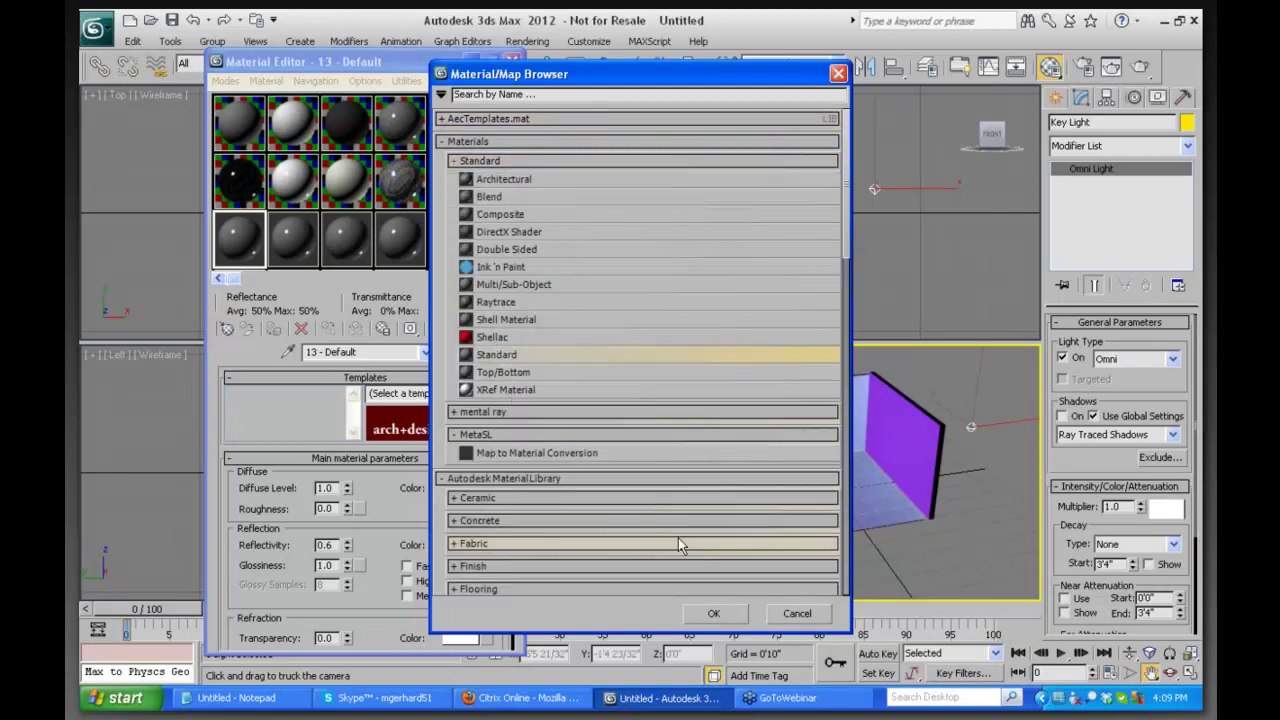
pyautogui.click(716, 612)
pyautogui.moveTo(240, 237); pyautogui.dragTo(812, 452)
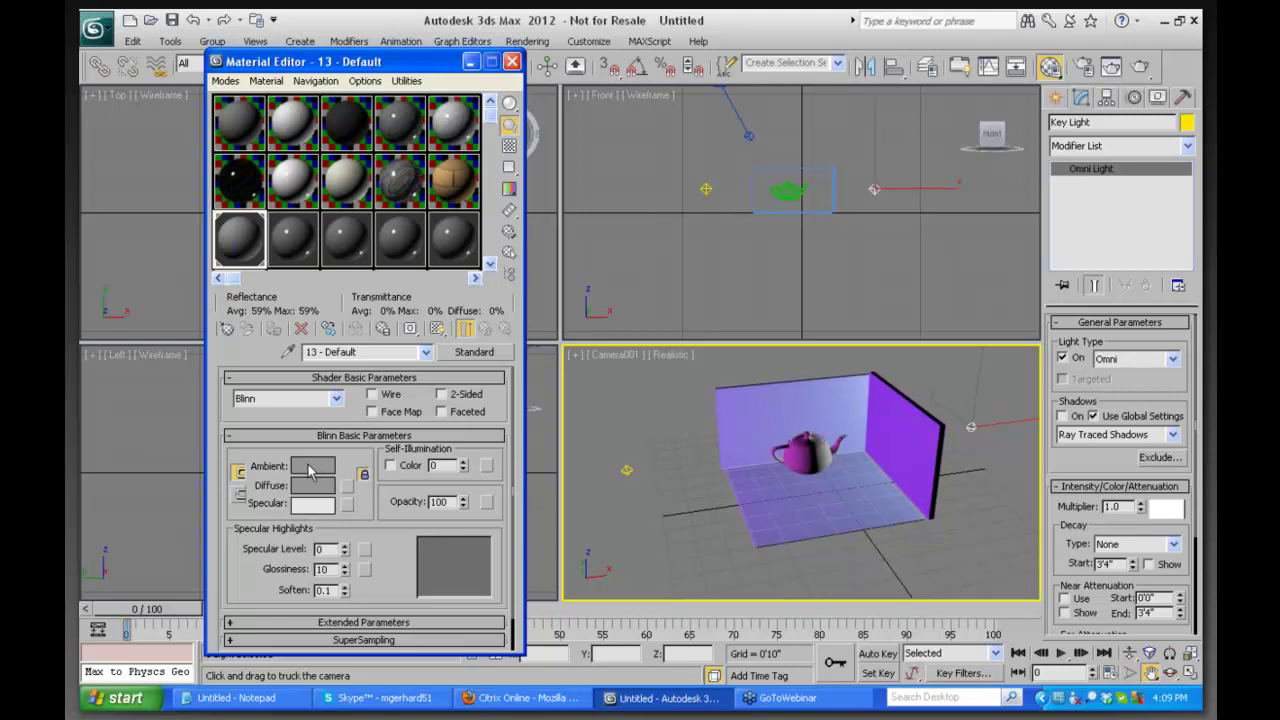
# Set the 13 - Default material's linked ambient and diffuse colors to yellow-green with red 202, green 253 and blue 0
pyautogui.click(310, 468)
pyautogui.click(459, 125)
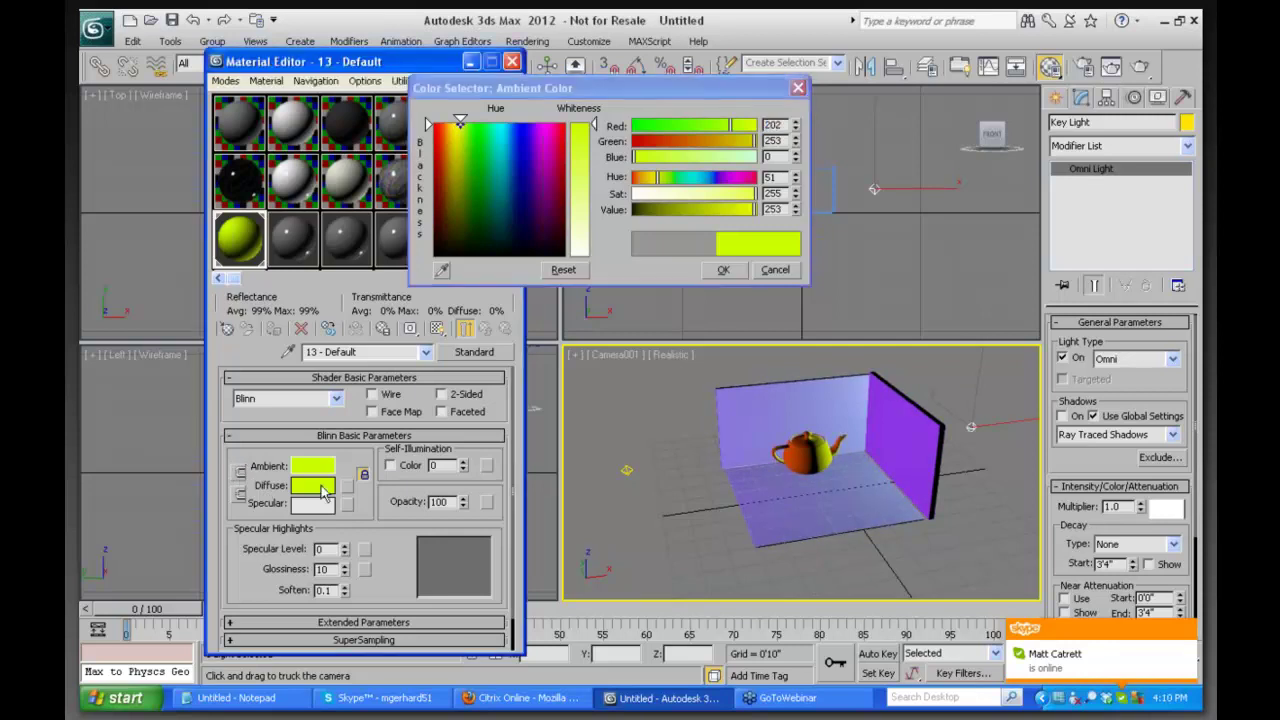
# Try a darker, less saturated olive diffuse color with red 102, green 110 and blue 71 on the yellow-green material
pyautogui.click(313, 485)
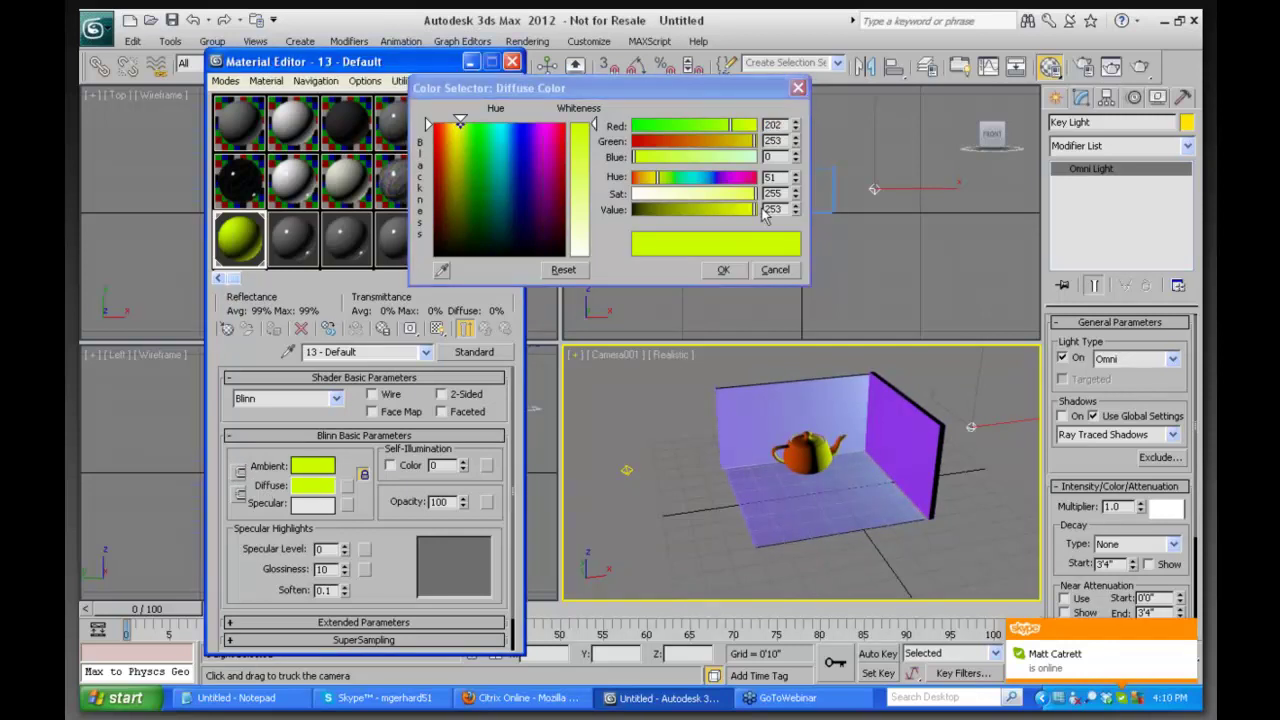
pyautogui.moveTo(752, 207); pyautogui.dragTo(662, 212)
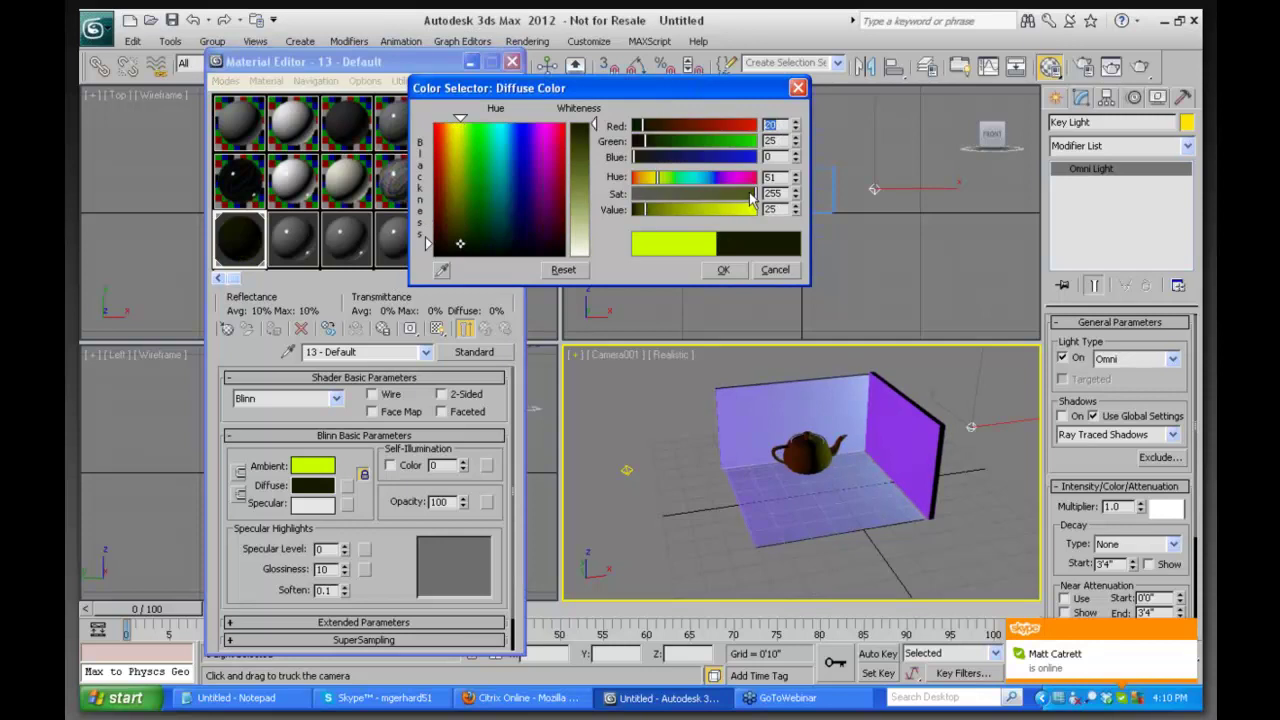
pyautogui.moveTo(753, 194); pyautogui.dragTo(686, 210)
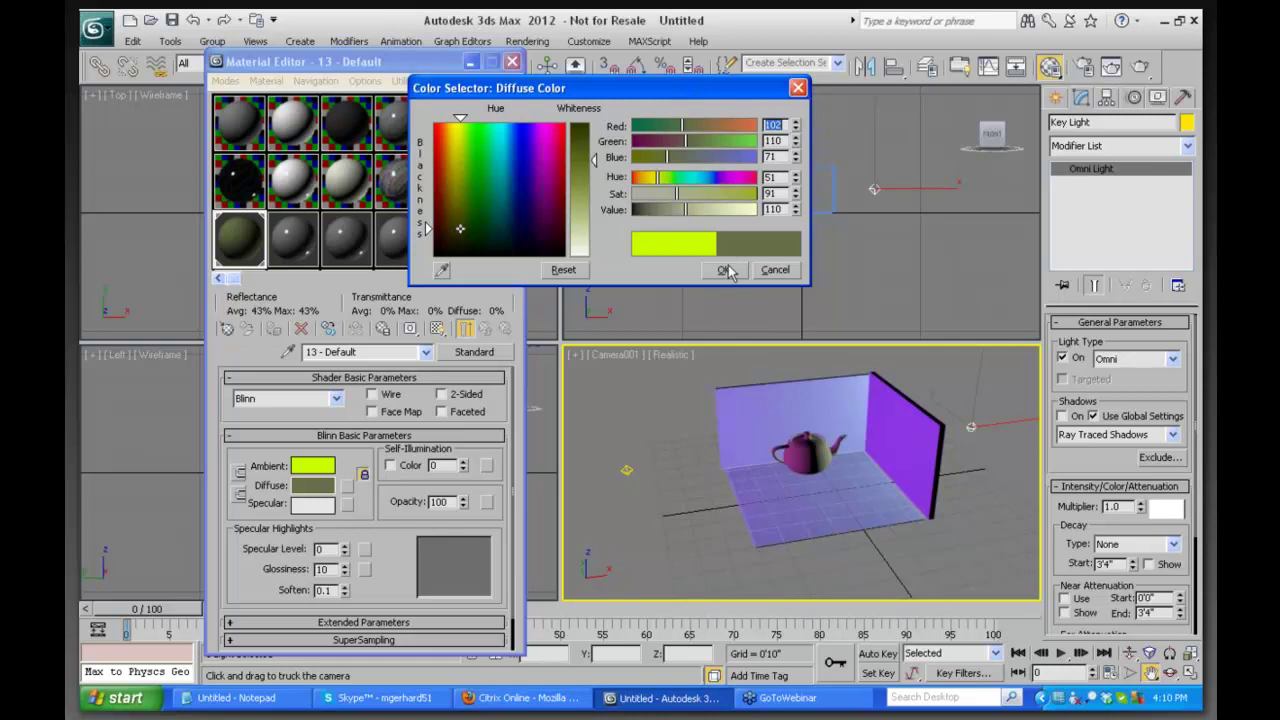
pyautogui.click(798, 88)
# Assign the gray default material beside the yellow-green sample to the teapot
pyautogui.moveTo(290, 248); pyautogui.dragTo(810, 456)
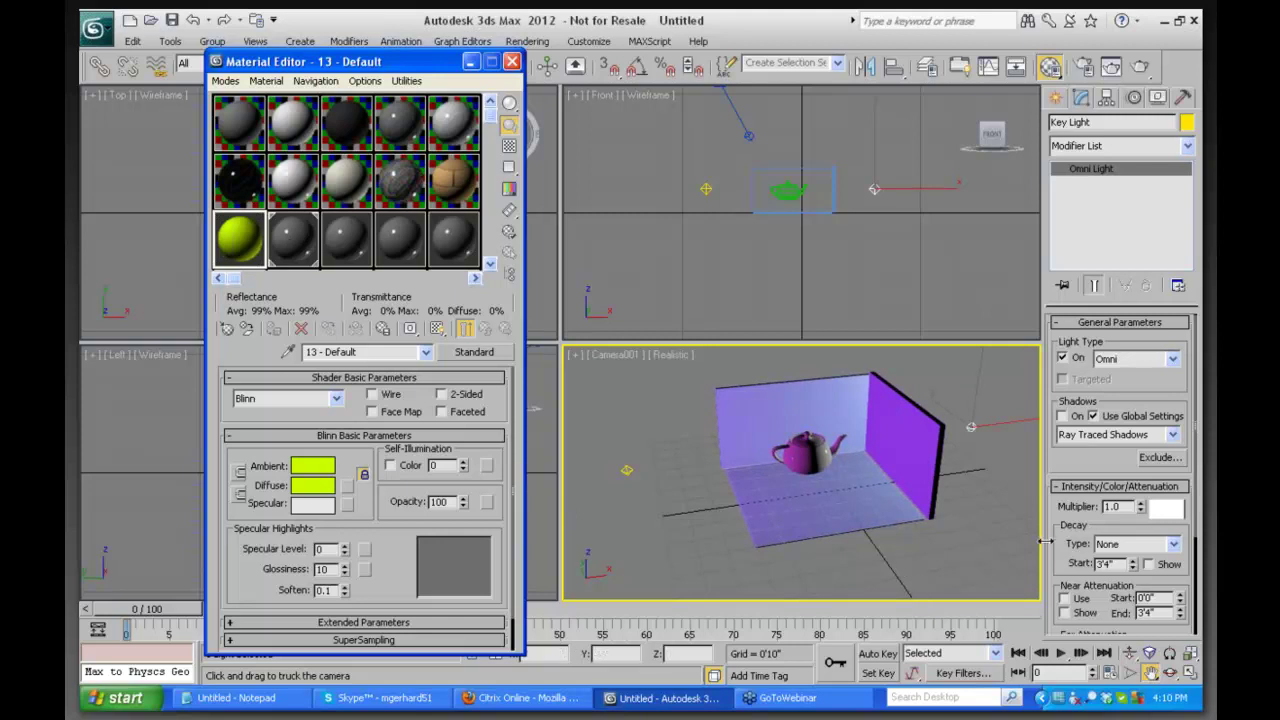
# Change the purple fill light's type from Omni to Spot
pyautogui.moveTo(1064, 530)
pyautogui.mouseDown()
pyautogui.moveTo(1063, 398)
pyautogui.moveTo(1067, 527)
pyautogui.mouseUp()
pyautogui.click(972, 430)
pyautogui.click(630, 471)
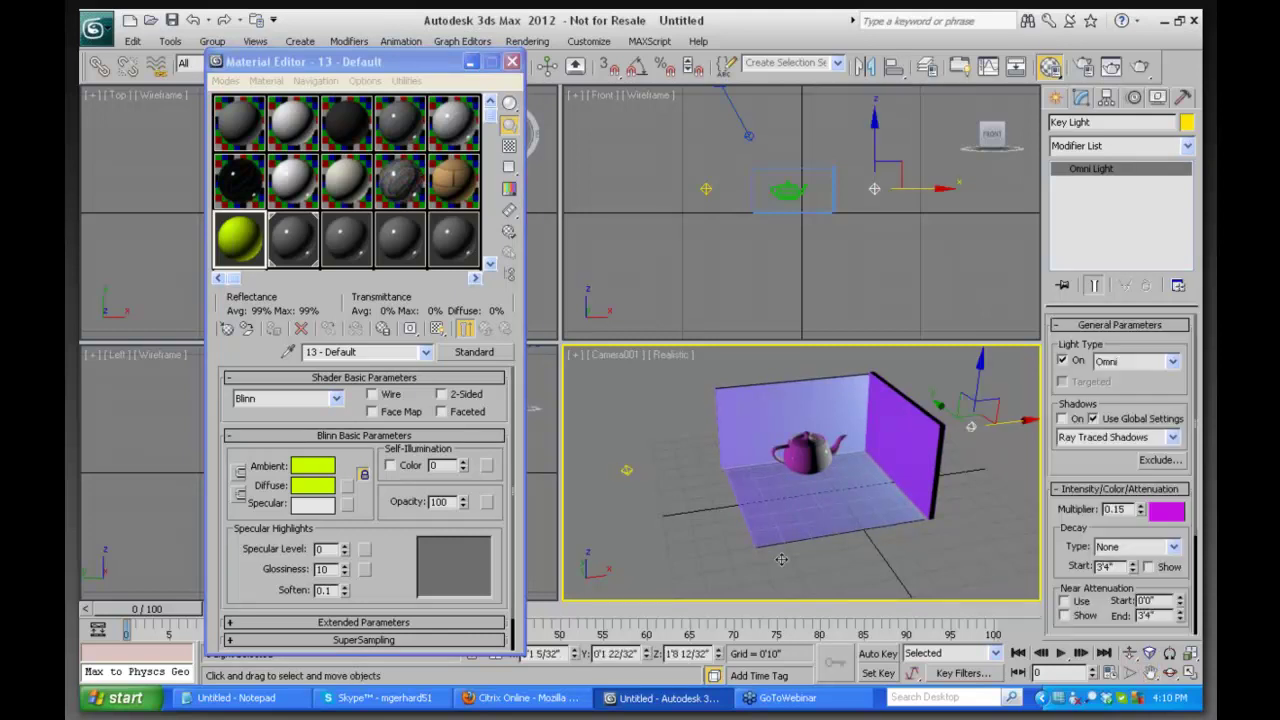
pyautogui.click(1173, 362)
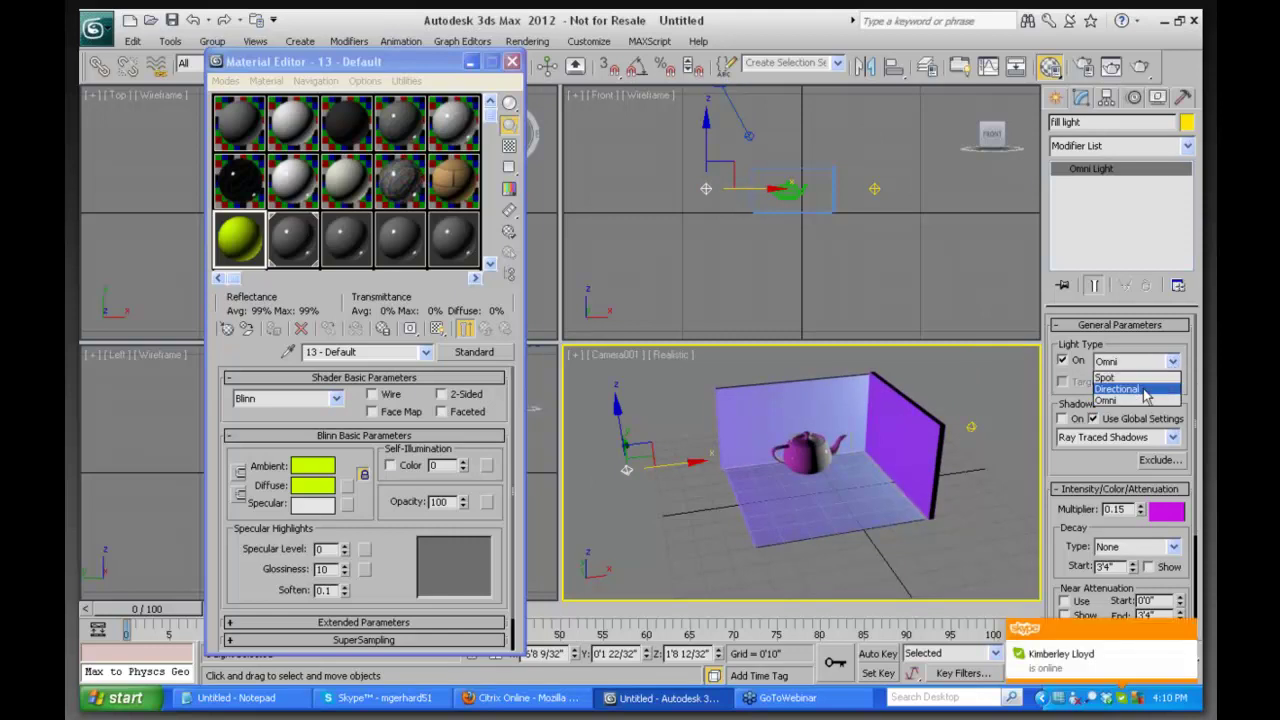
pyautogui.click(1106, 378)
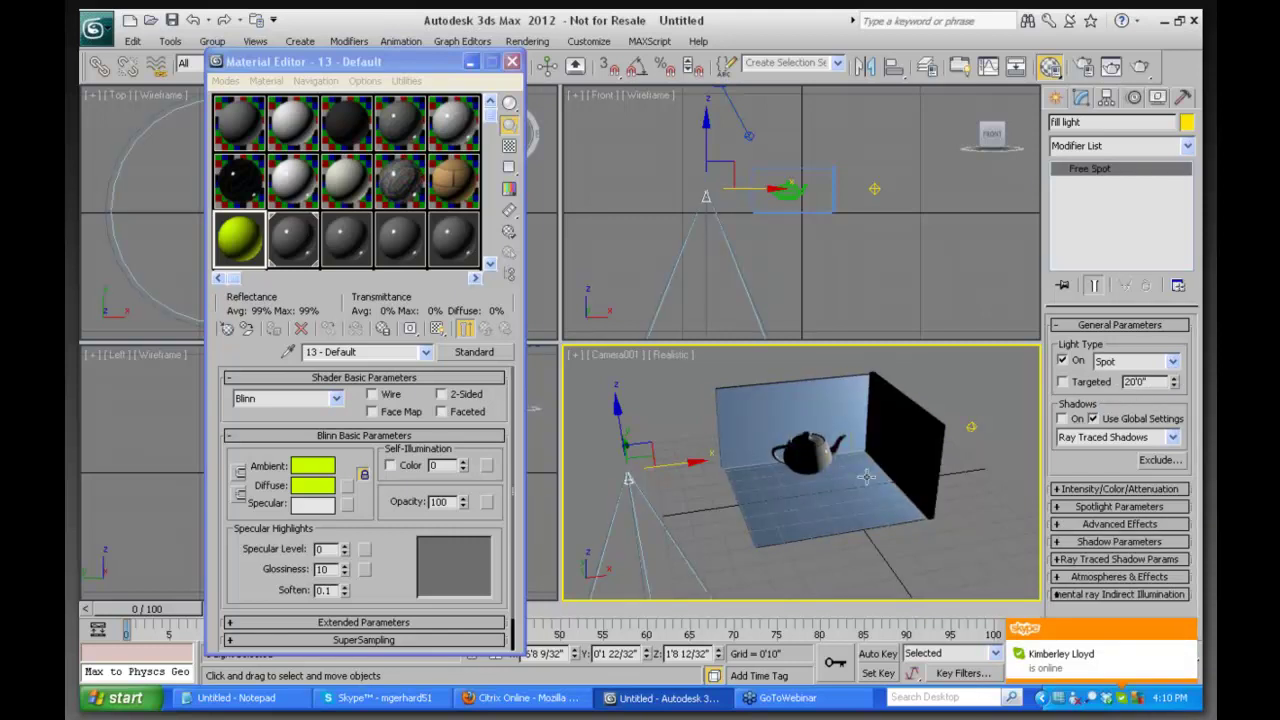
# Minimize the Material Editor and rotate the fill spotlight about -86 degrees around Y so its cone points at the teapot
pyautogui.click(470, 62)
pyautogui.click(396, 66)
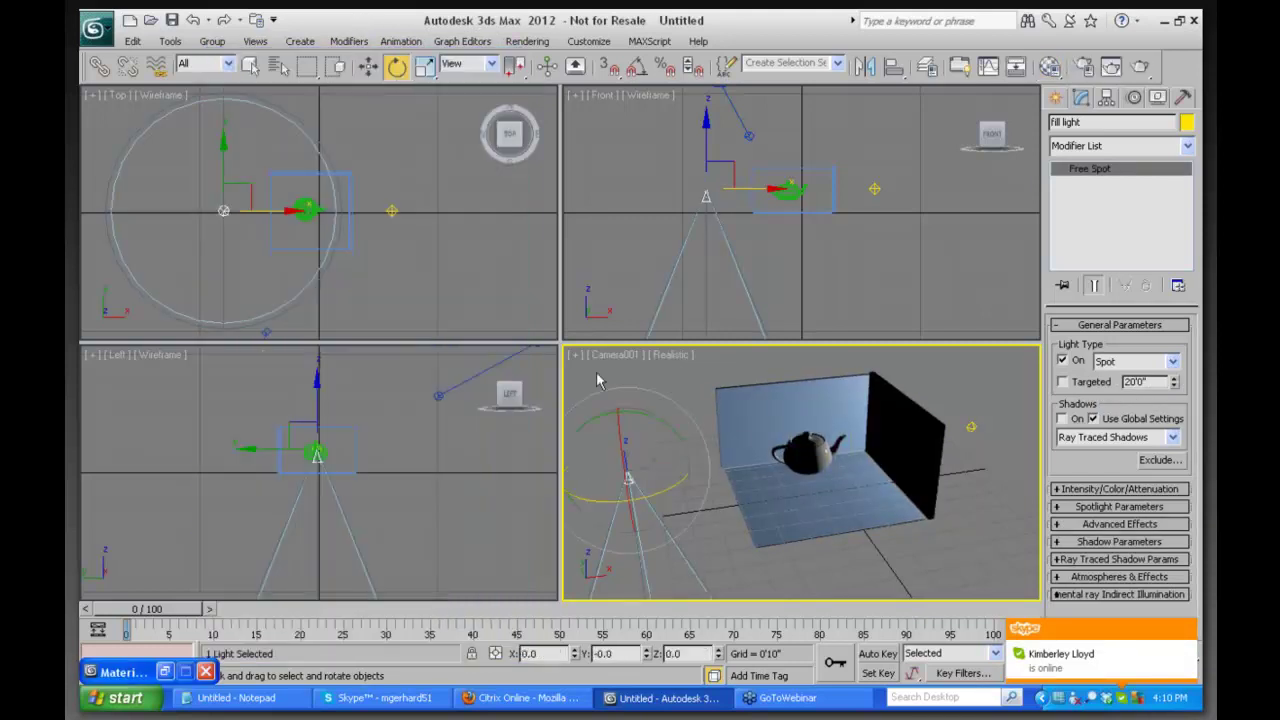
pyautogui.moveTo(605, 412); pyautogui.dragTo(512, 483)
# Rotate the teapot about -84 degrees around its Z axis
pyautogui.moveTo(812, 458); pyautogui.dragTo(664, 488)
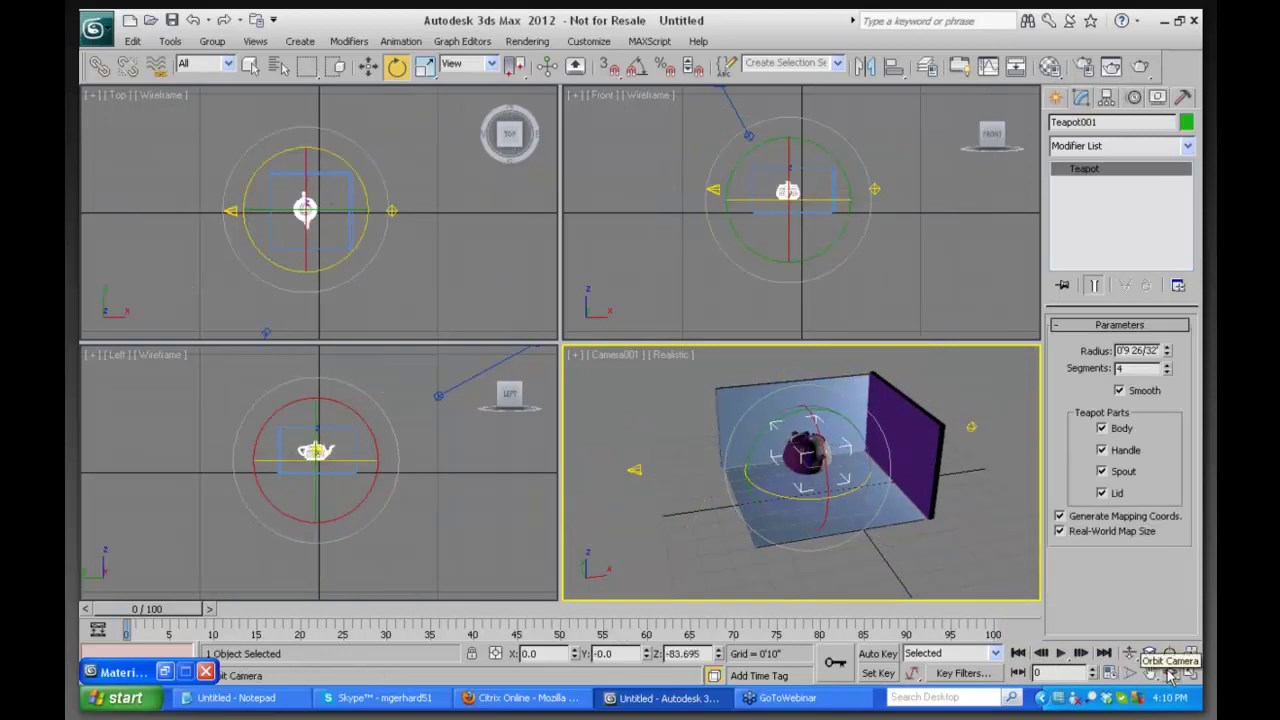
pyautogui.rightClick(629, 379)
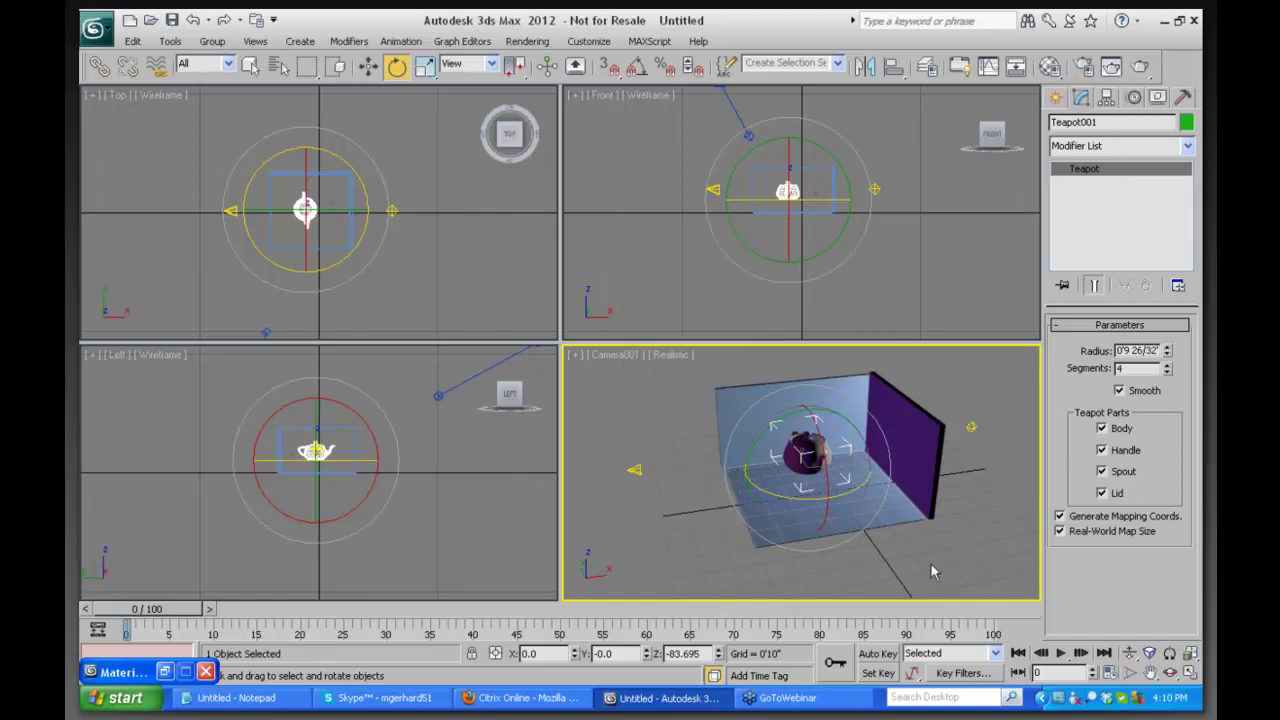
# Narrow the fill spotlight's cone to a Hotspot/Beam of 10.6 and a Falloff/Field of 32.9
pyautogui.click(632, 472)
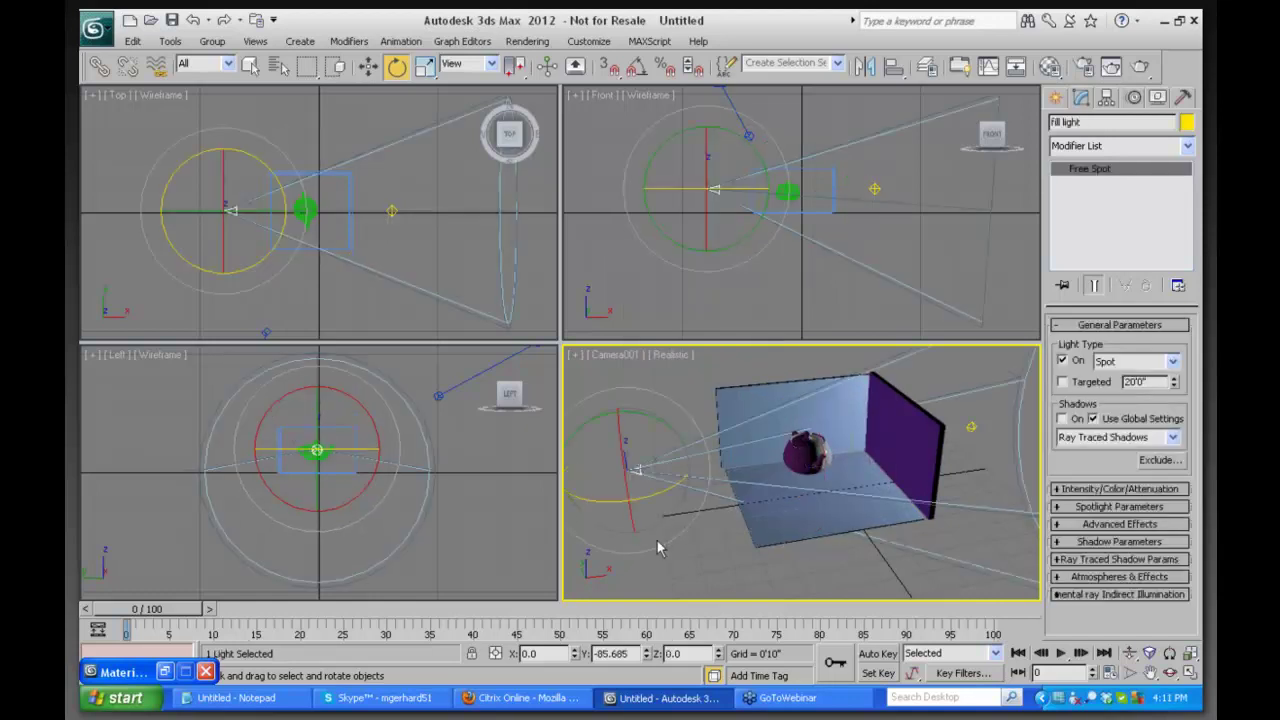
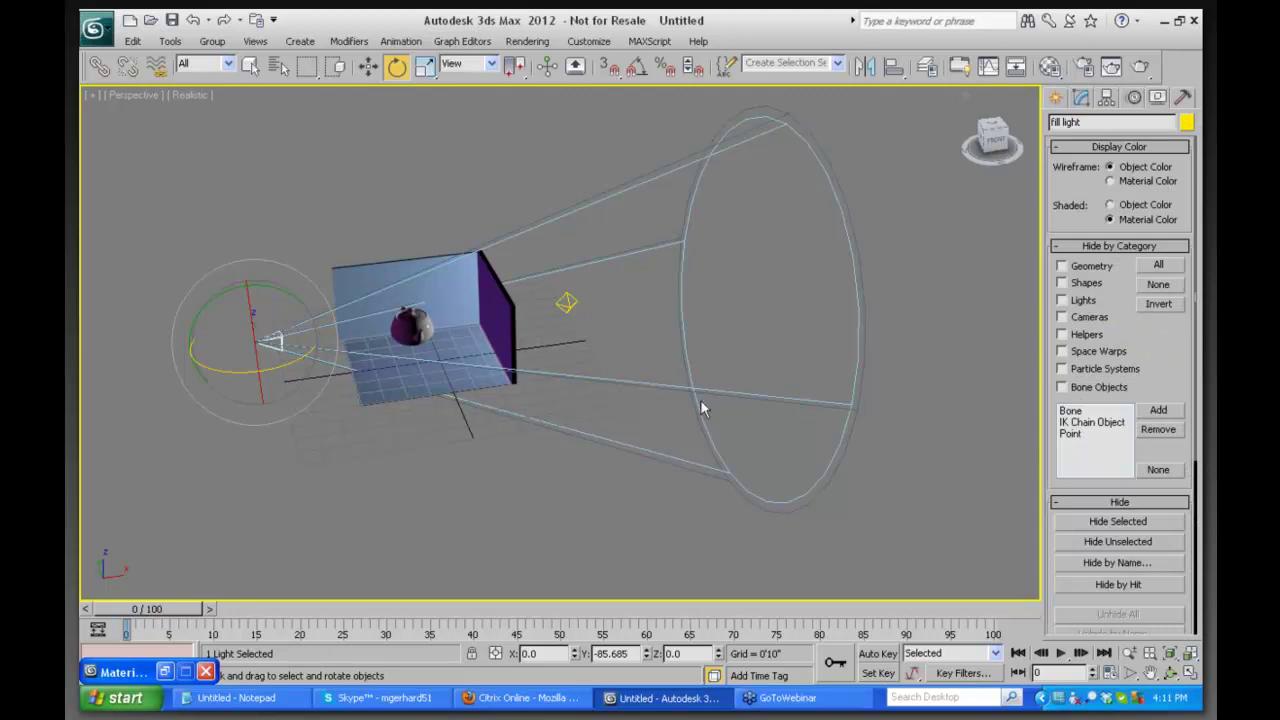
pyautogui.click(266, 342)
pyautogui.click(1081, 97)
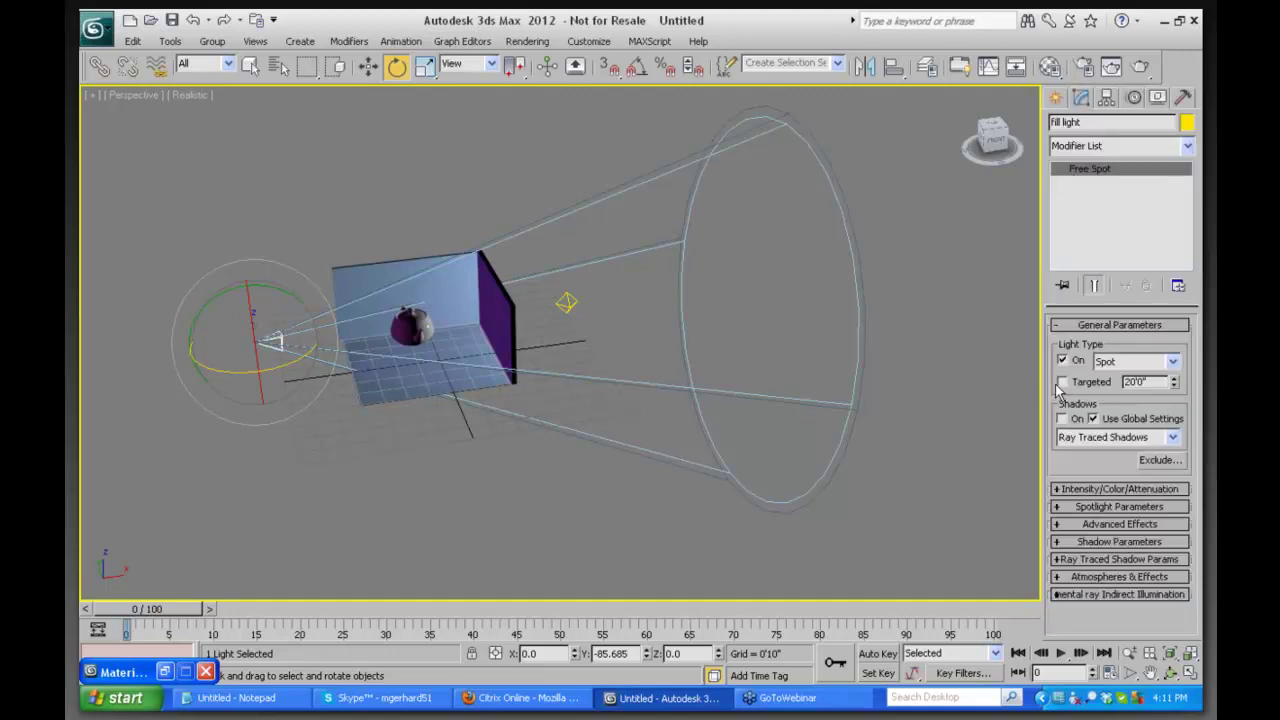
pyautogui.click(1092, 507)
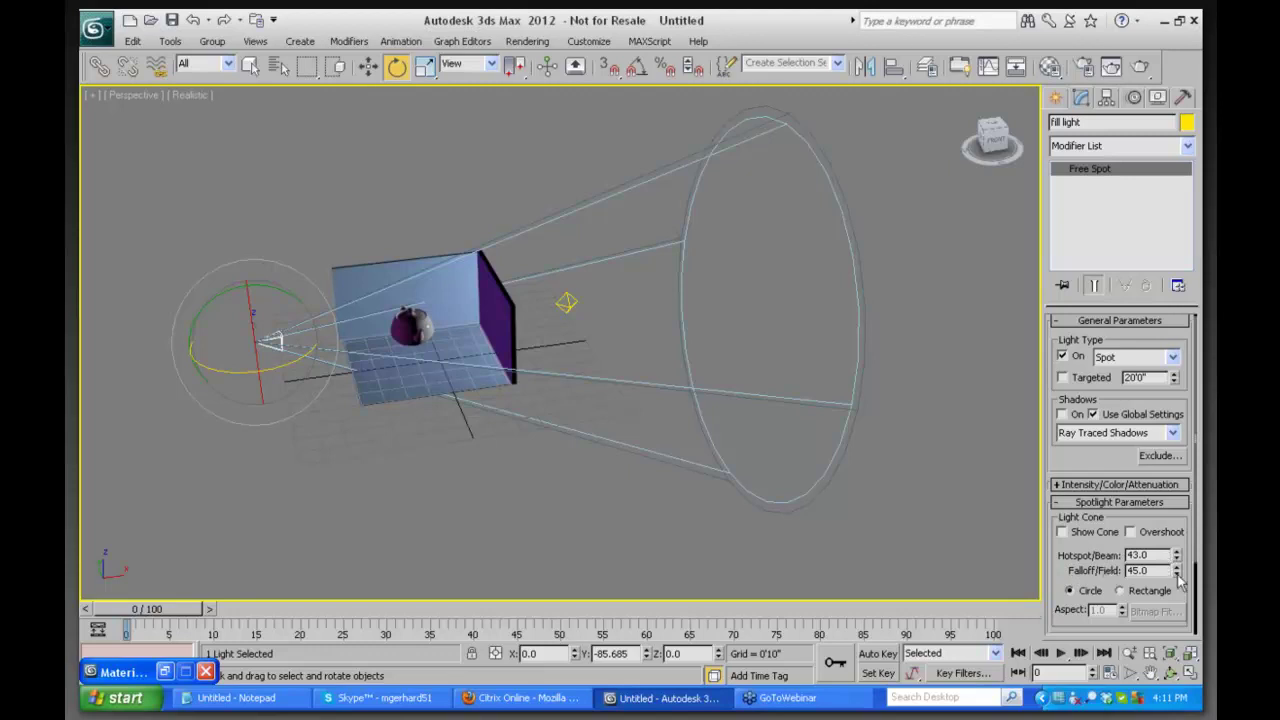
pyautogui.moveTo(1178, 576); pyautogui.dragTo(1073, 684)
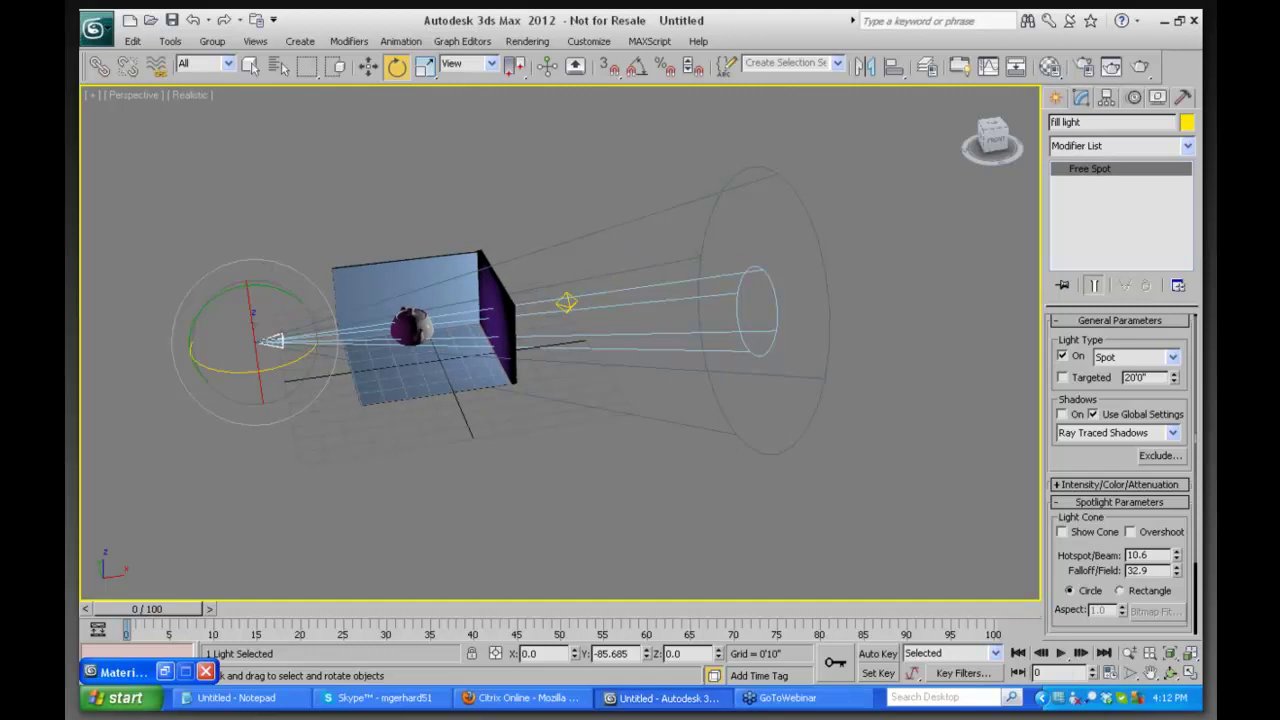
# Frame the teapot and orbit the perspective view to examine the fill spotlight's pool on the wall behind it
pyautogui.click(468, 440)
pyautogui.click(405, 322)
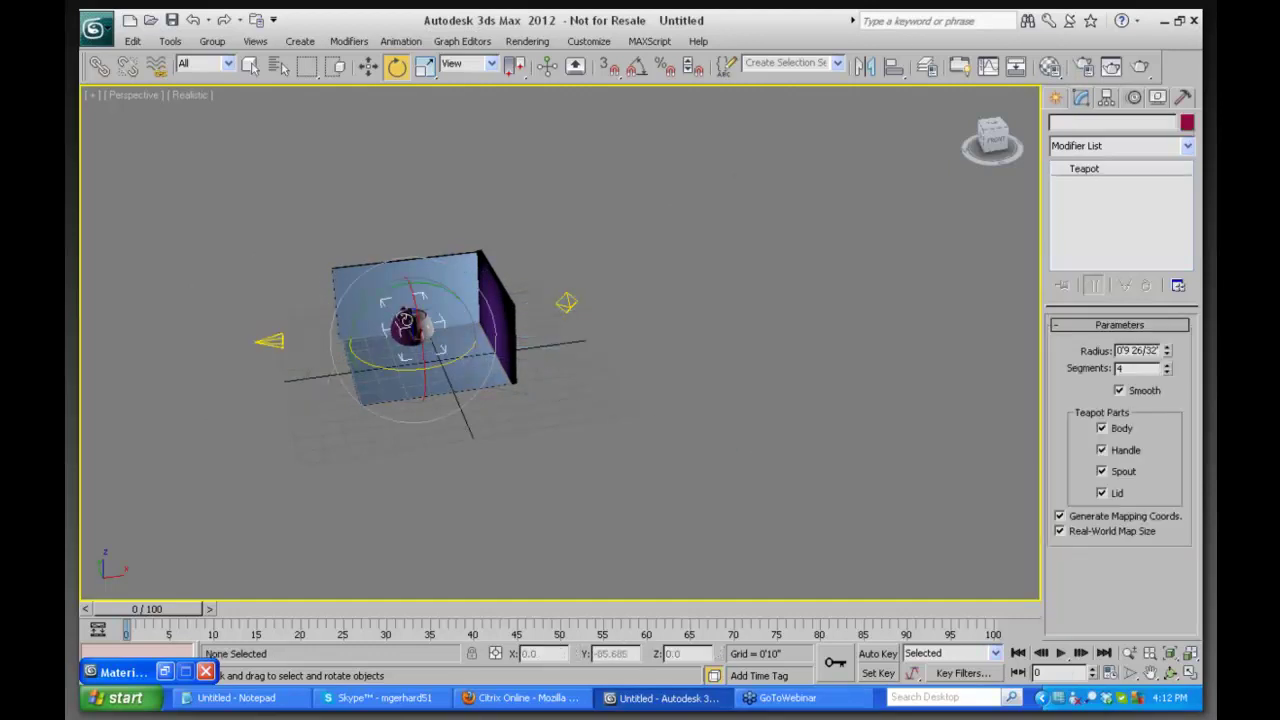
pyautogui.click(1171, 654)
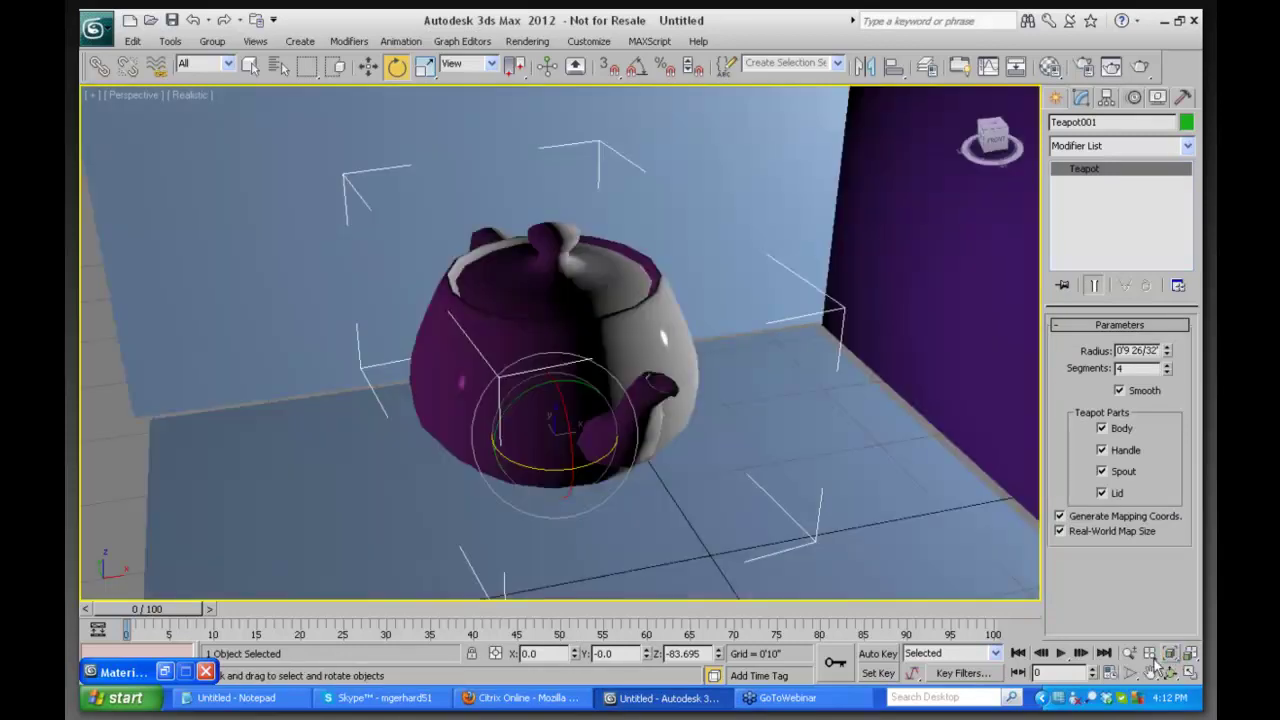
pyautogui.click(1171, 675)
pyautogui.moveTo(960, 500); pyautogui.dragTo(879, 546)
pyautogui.click(1128, 652)
pyautogui.moveTo(532, 330); pyautogui.dragTo(532, 400)
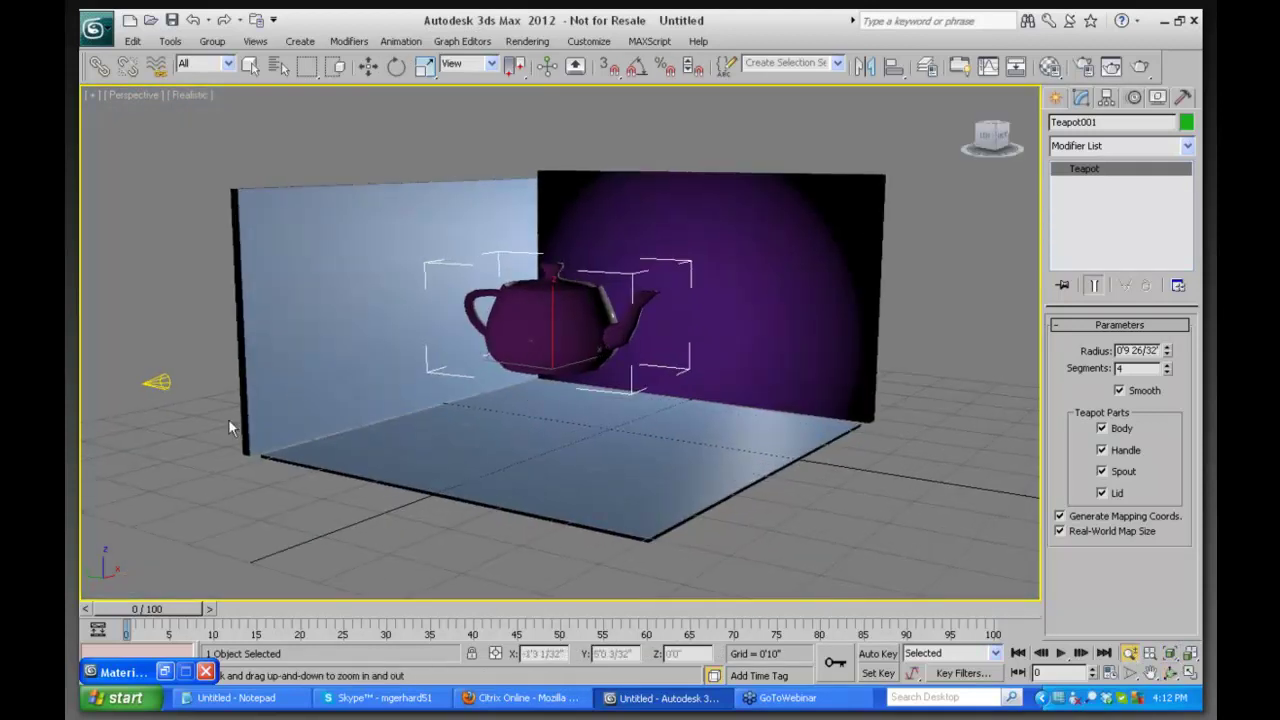
# Adjust the fill spotlight's cone to a Hotspot/Beam of 15.2 and a Falloff/Field of 27.5
pyautogui.press('e')
pyautogui.click(158, 382)
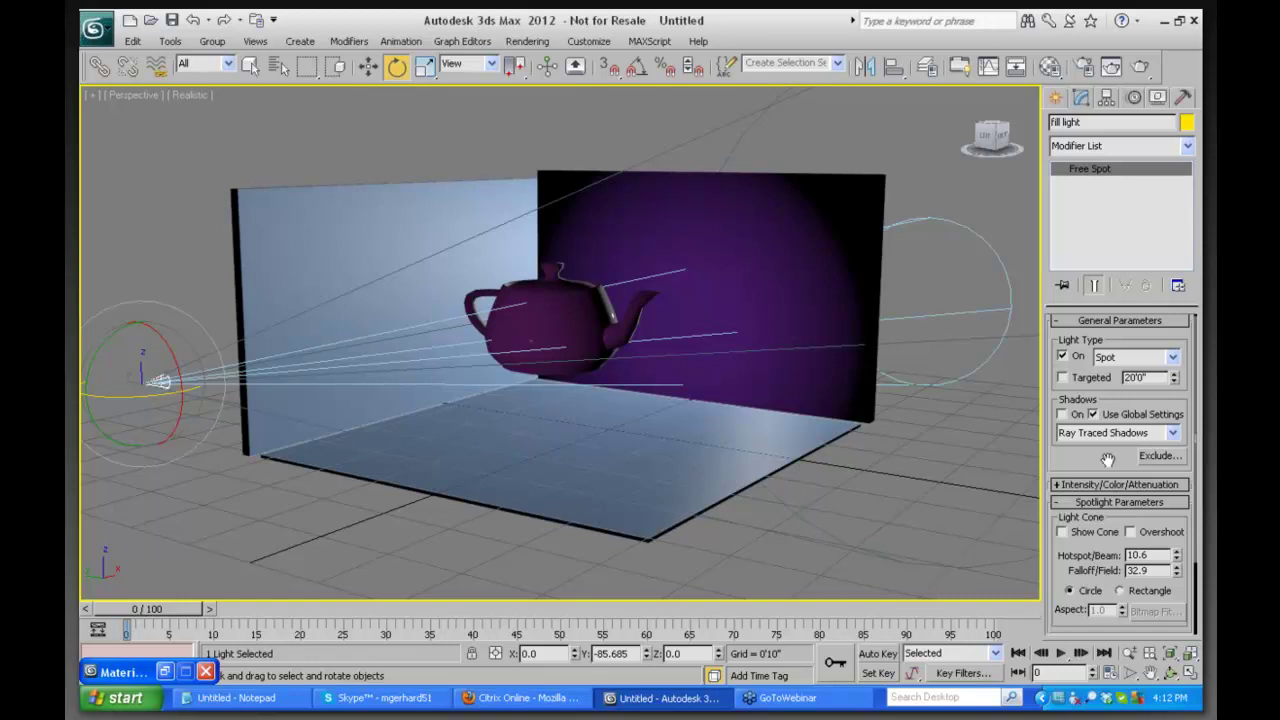
pyautogui.moveTo(1089, 462); pyautogui.dragTo(1087, 466)
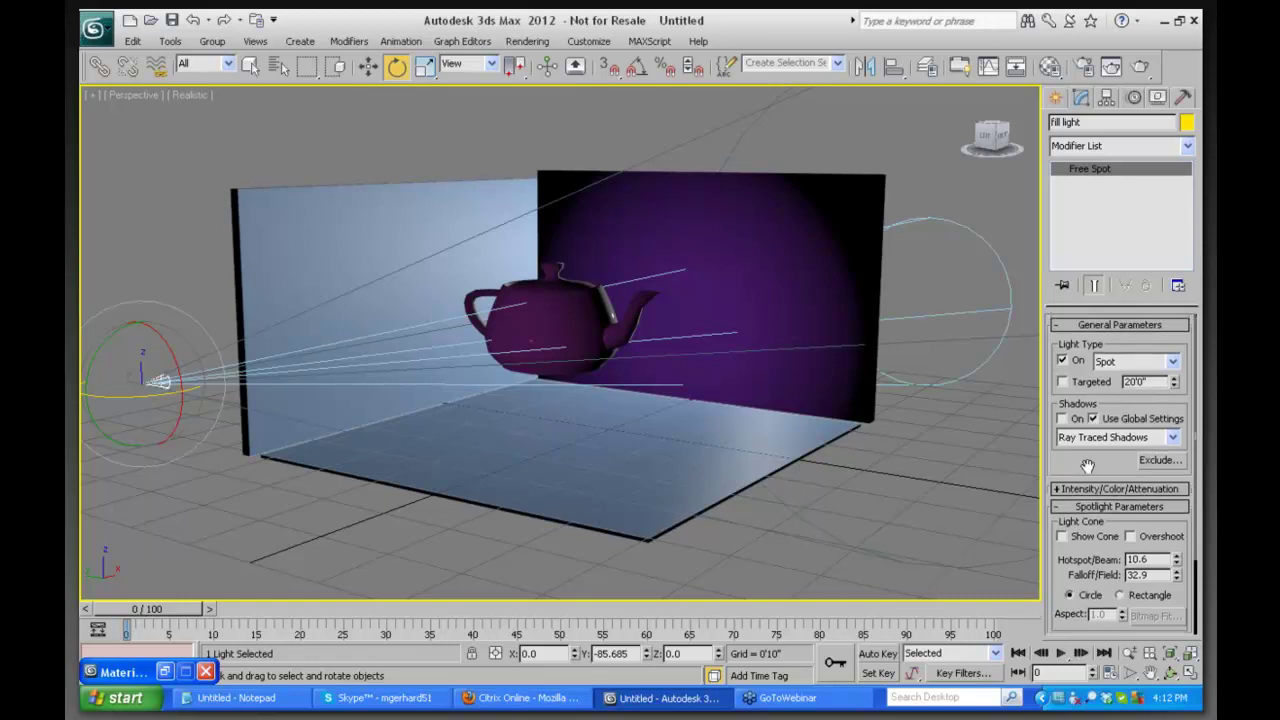
pyautogui.scroll(-3, 1087, 466)
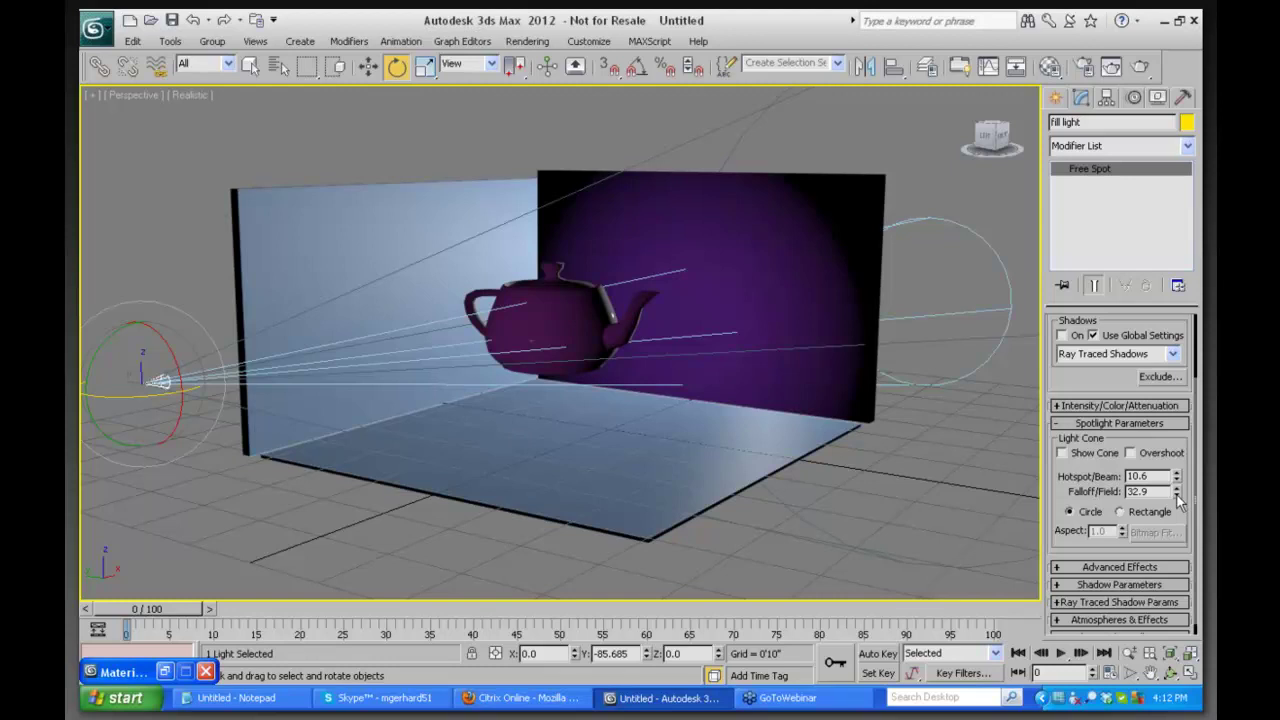
pyautogui.moveTo(1177, 494); pyautogui.dragTo(1177, 540)
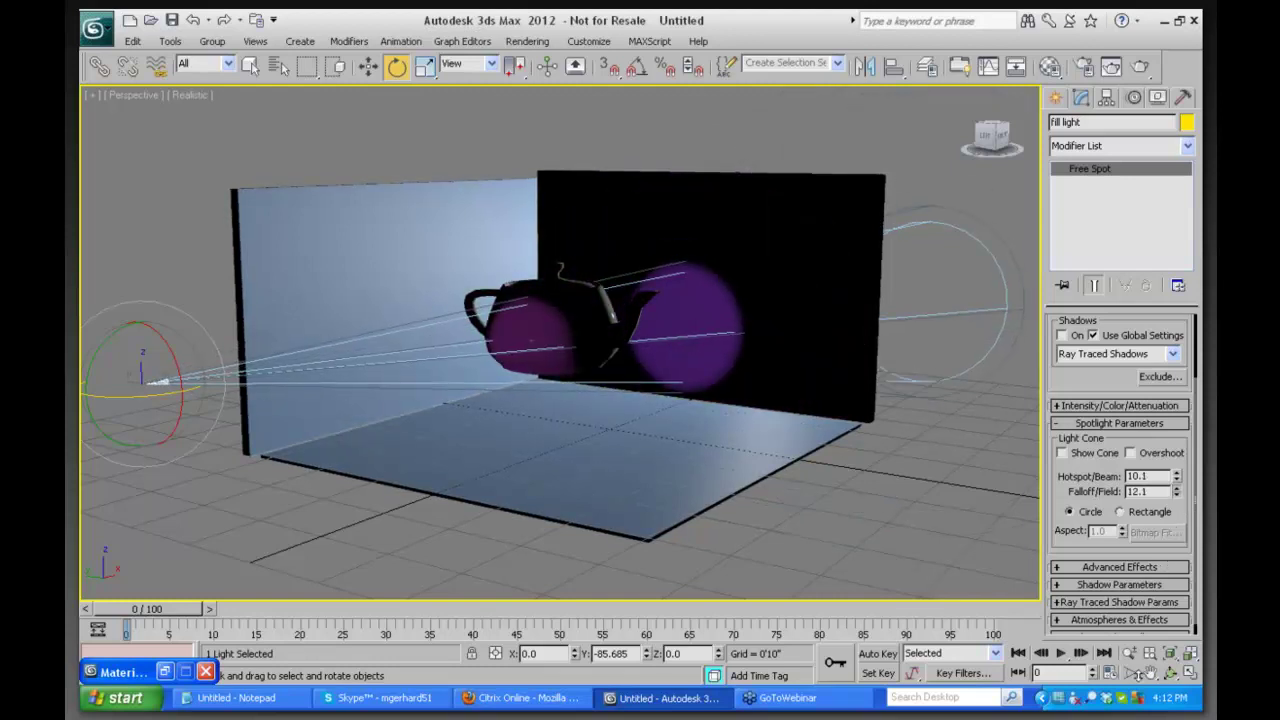
pyautogui.moveTo(1178, 478); pyautogui.dragTo(975, 497)
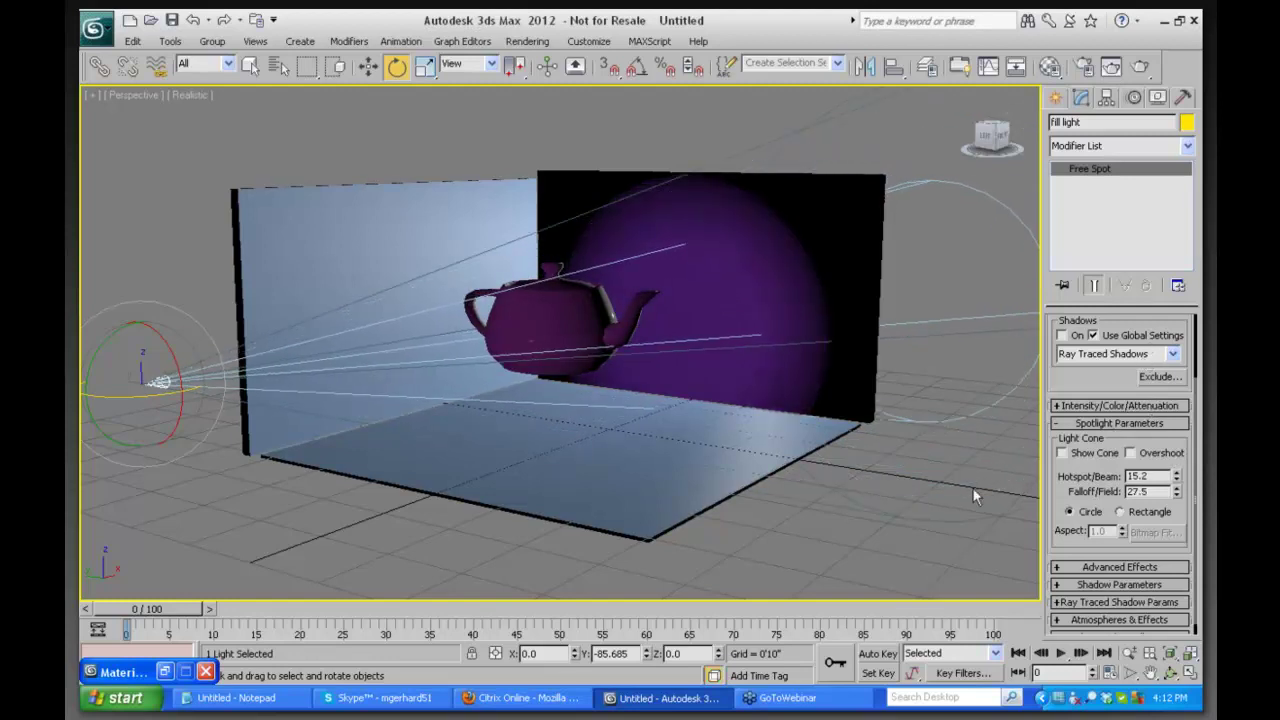
# Raise the fill spotlight's intensity multiplier to about 1.01
pyautogui.moveTo(1064, 484); pyautogui.dragTo(1069, 597)
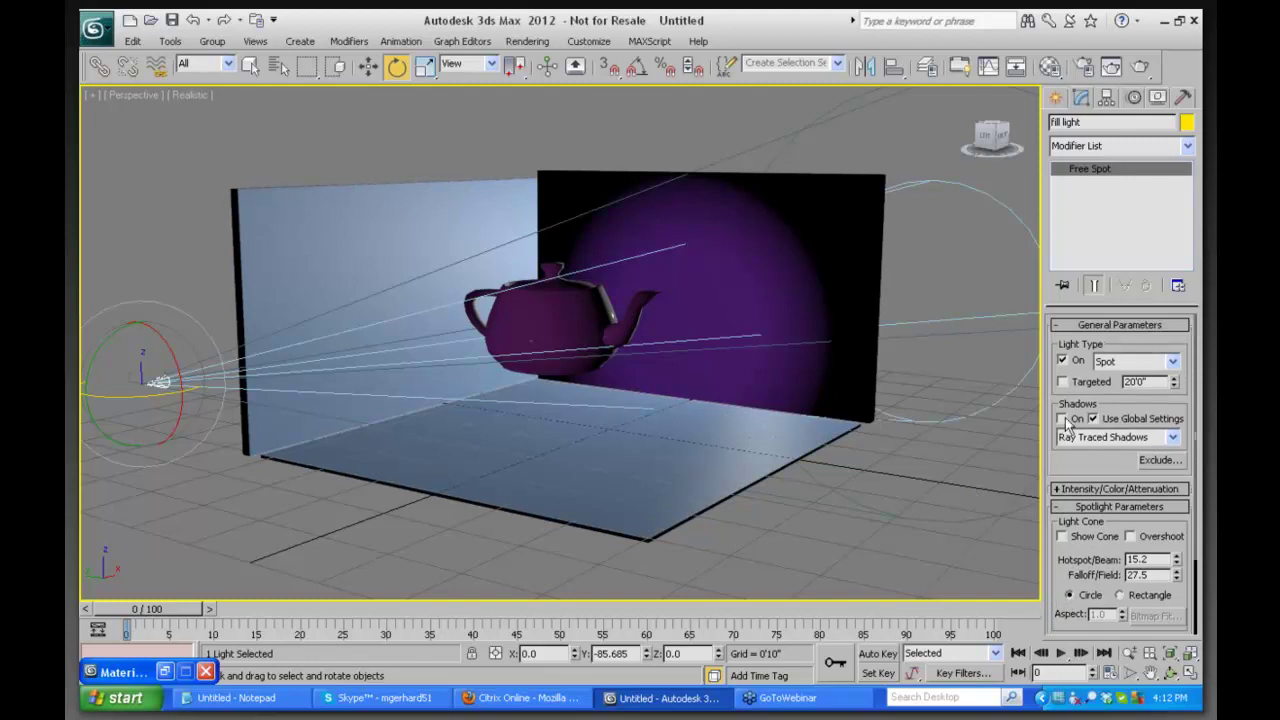
pyautogui.scroll(-1, 1058, 474)
pyautogui.click(1060, 484)
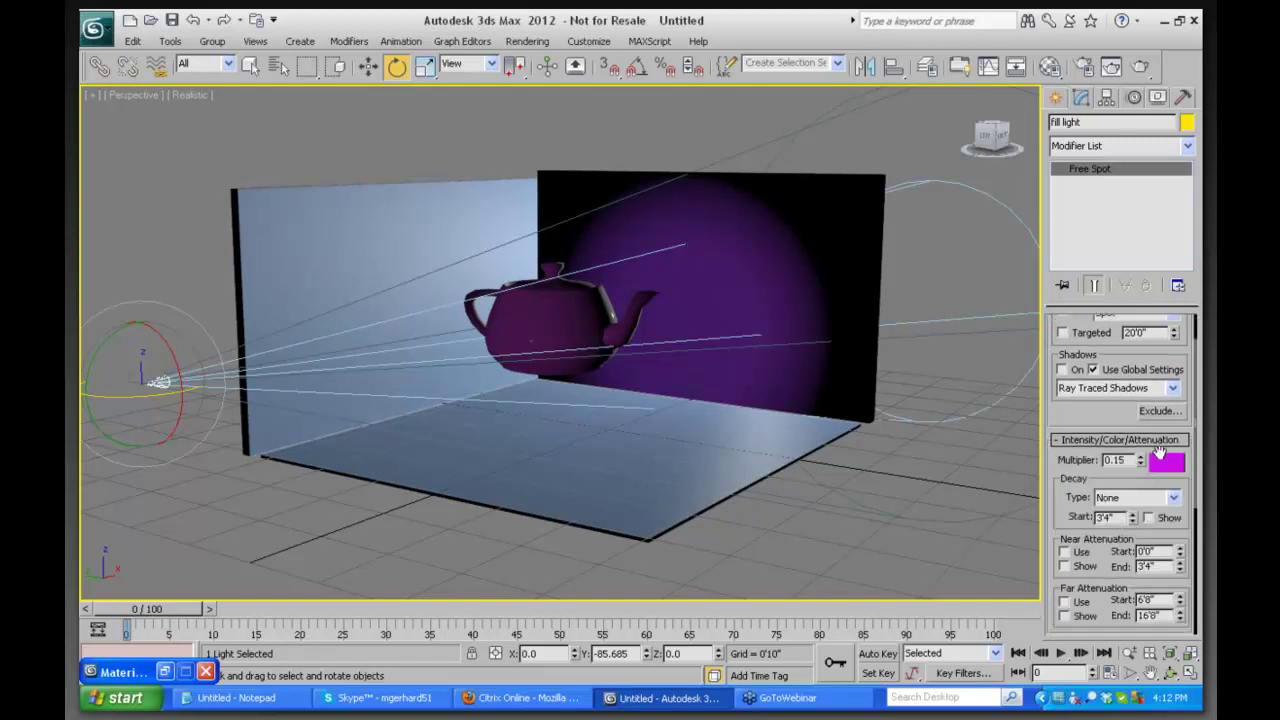
pyautogui.moveTo(1141, 462); pyautogui.dragTo(1138, 379)
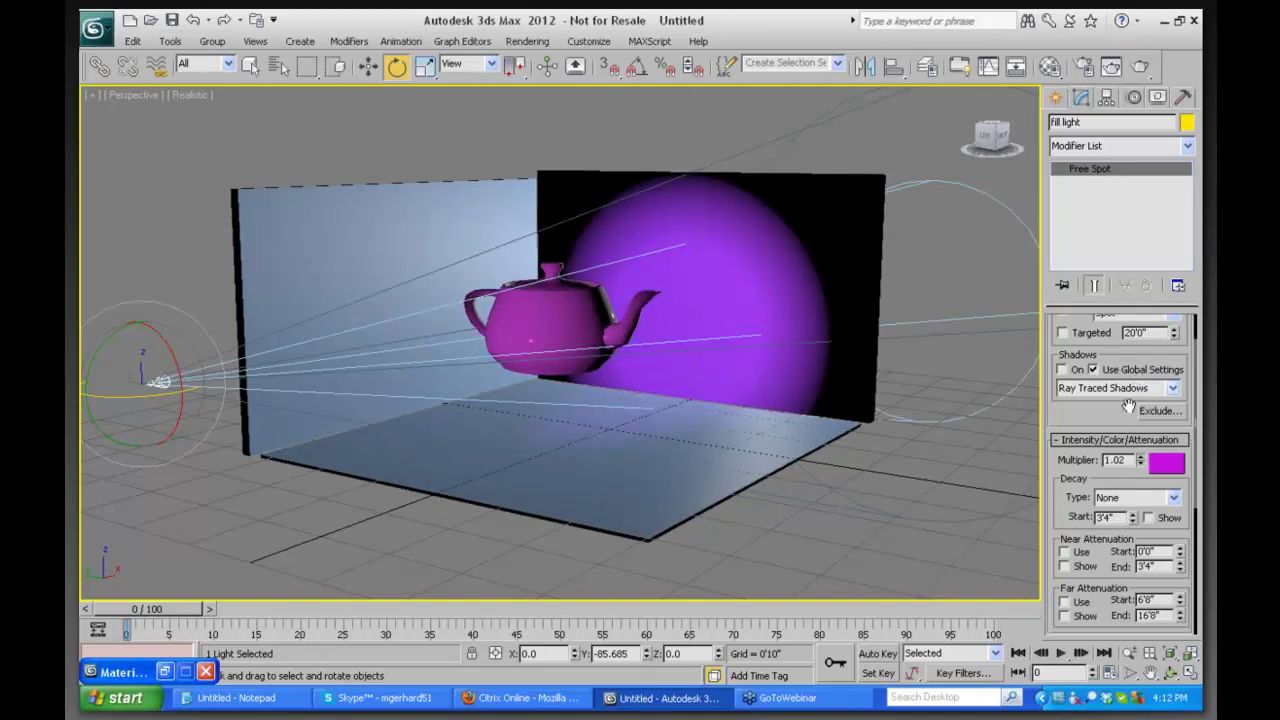
# Change the fill spotlight's color to white and enable its shadows
pyautogui.click(1166, 462)
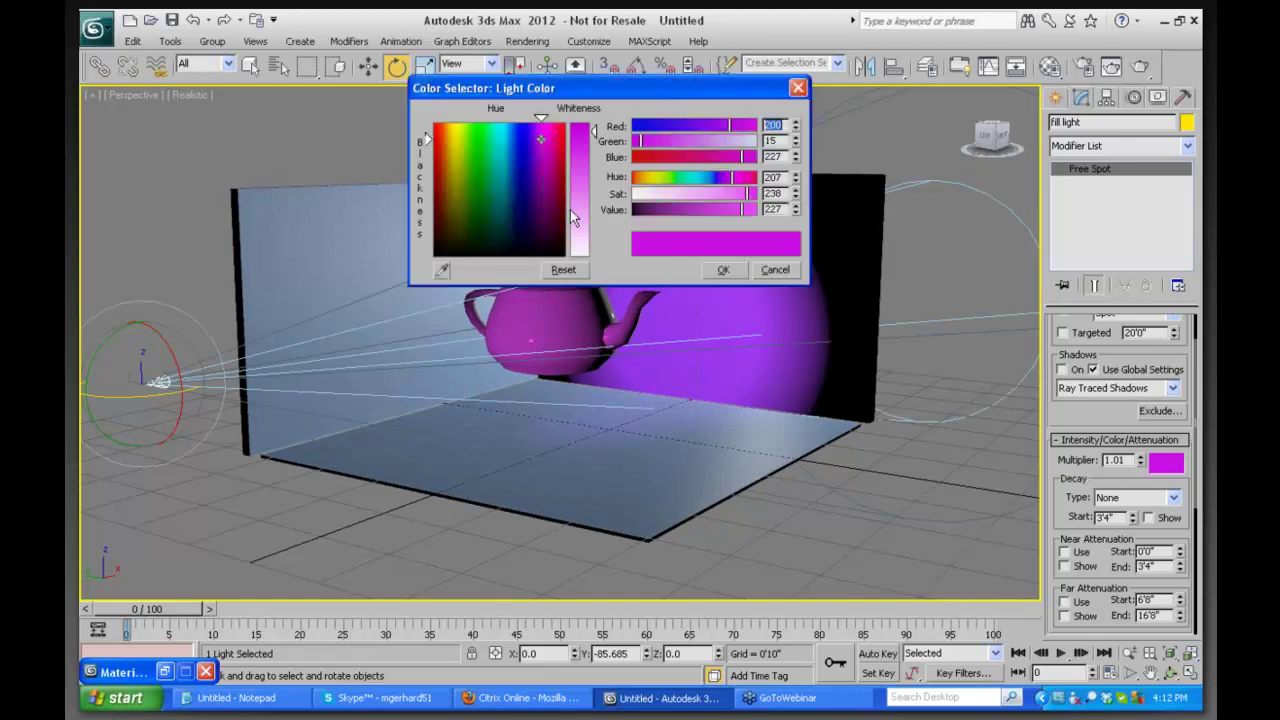
pyautogui.moveTo(571, 193); pyautogui.dragTo(582, 254)
pyautogui.click(726, 270)
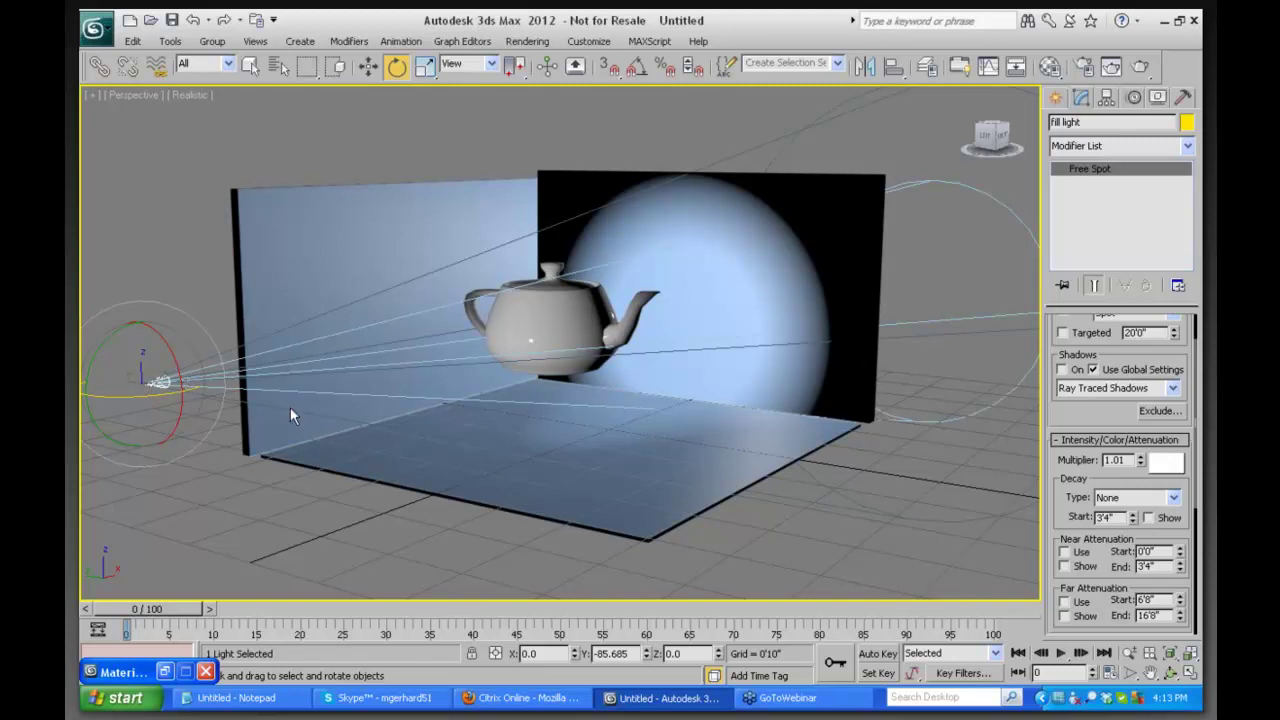
pyautogui.click(1062, 369)
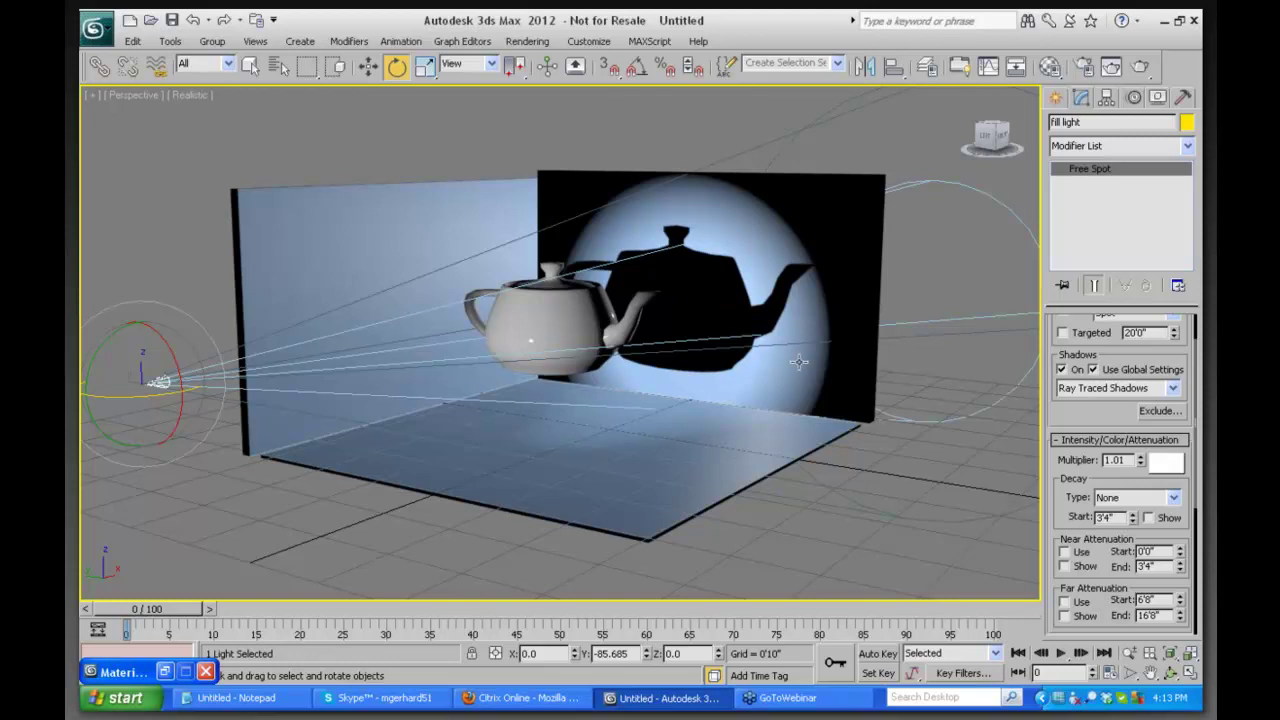
# Try an object shadow density of 0.6 for the fill spotlight and settle on 0.94
pyautogui.moveTo(1062, 505); pyautogui.dragTo(1065, 352)
pyautogui.scroll(-3, 1065, 352)
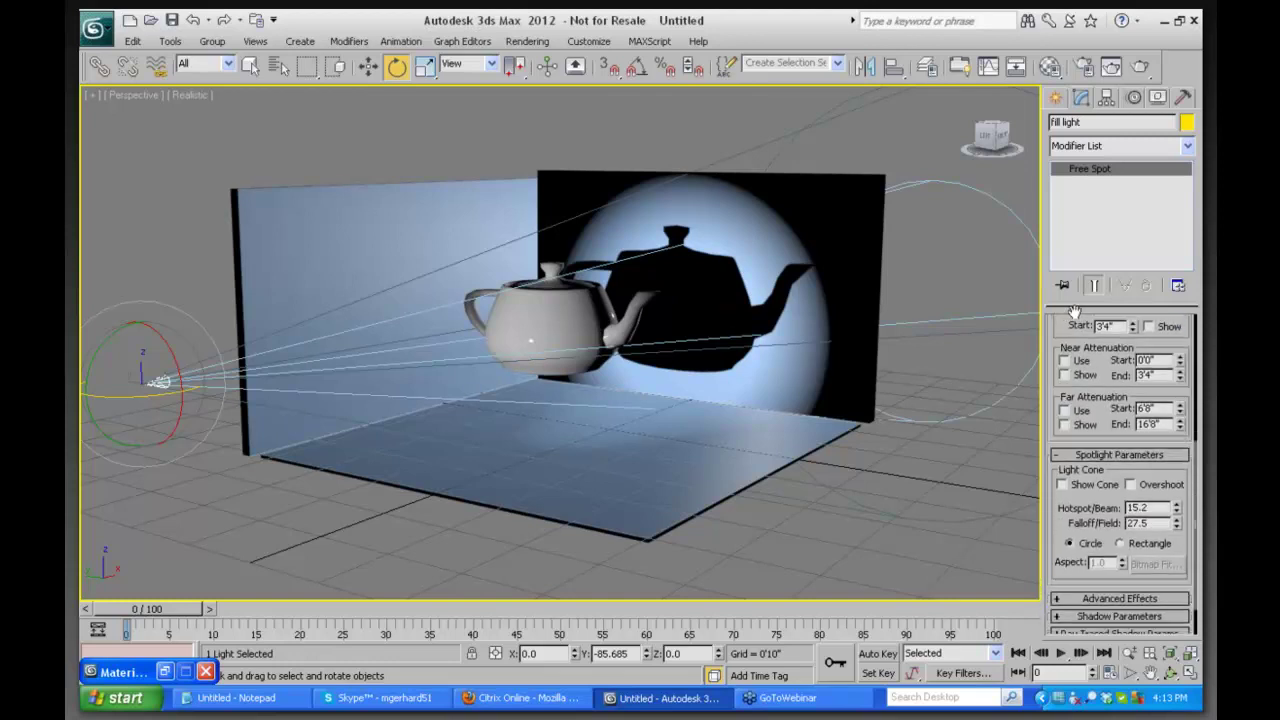
pyautogui.scroll(-1, 1057, 545)
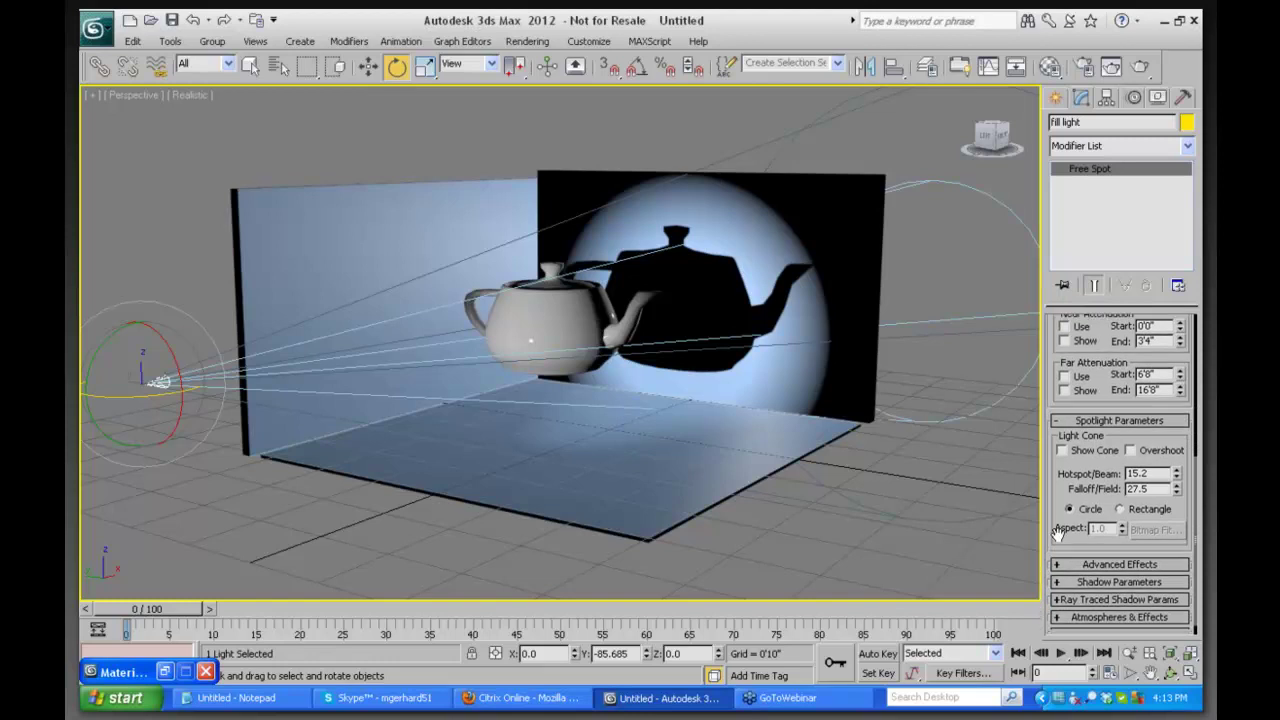
pyautogui.click(1059, 573)
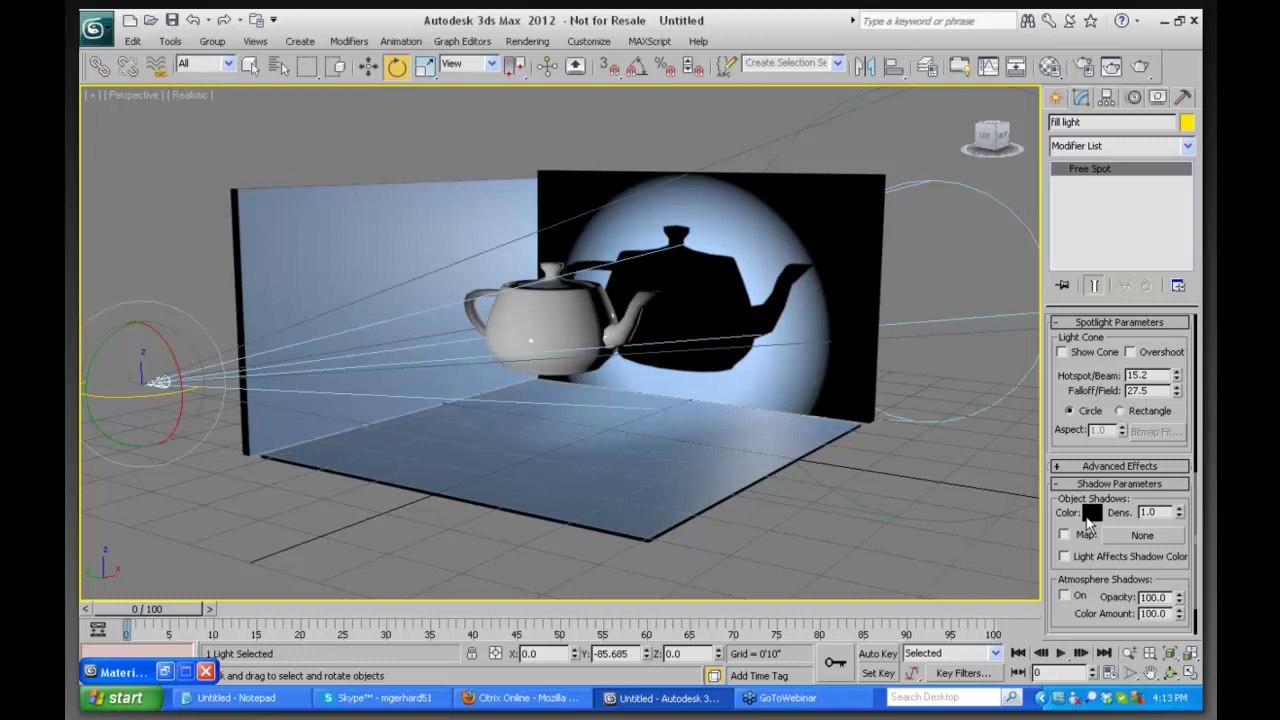
pyautogui.doubleClick(1146, 512)
pyautogui.moveTo(1181, 516); pyautogui.dragTo(1178, 552)
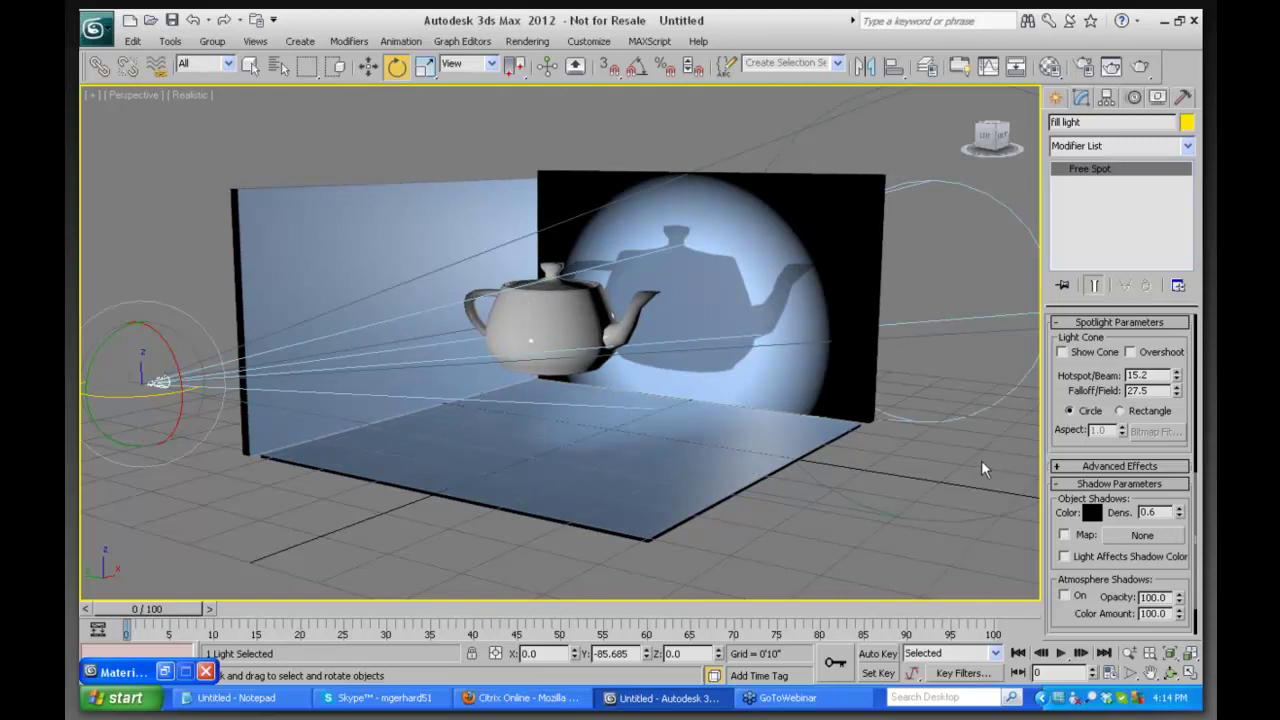
pyautogui.moveTo(1180, 513); pyautogui.dragTo(1182, 476)
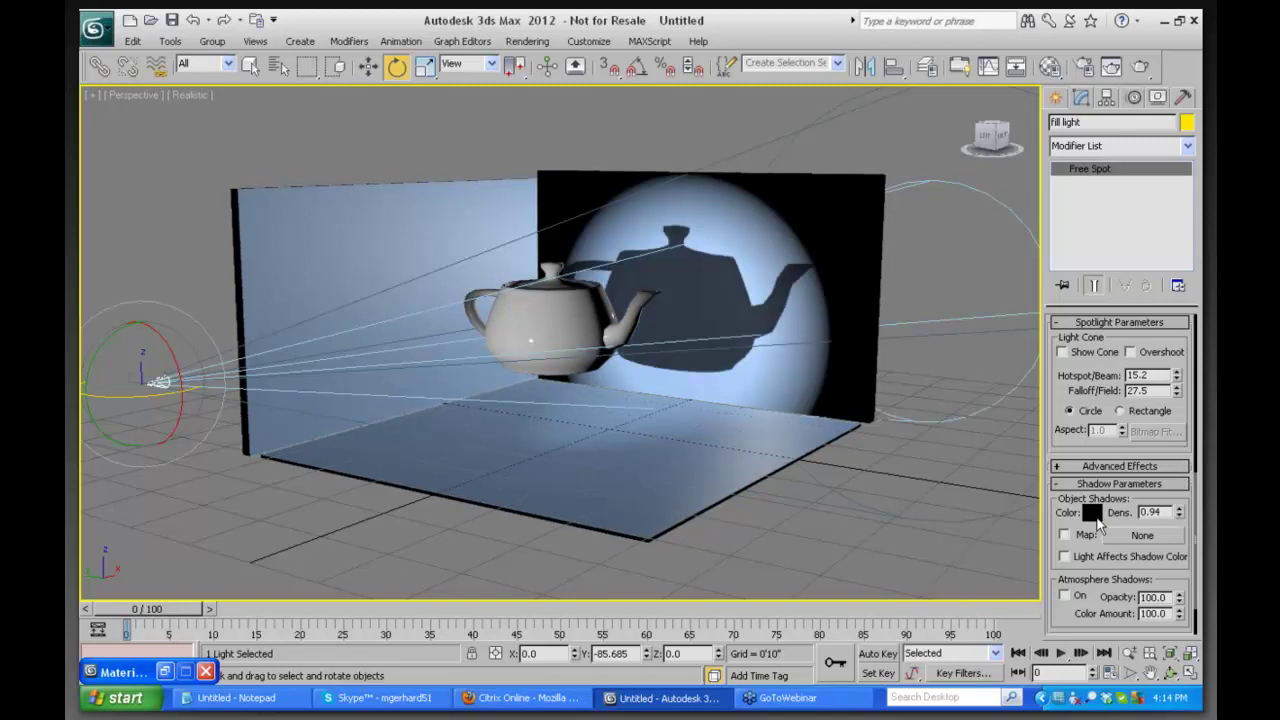
# Set the fill spotlight's object shadow color to a saturated blue
pyautogui.click(1093, 514)
pyautogui.click(523, 133)
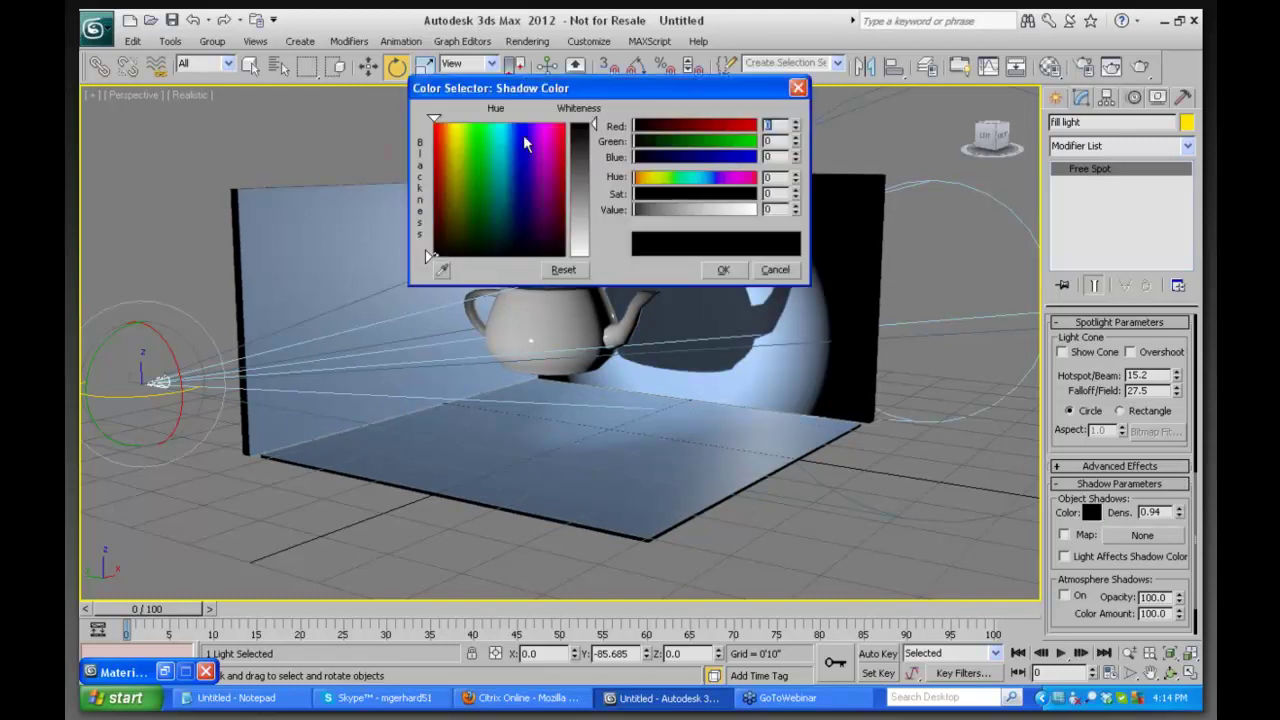
pyautogui.click(724, 270)
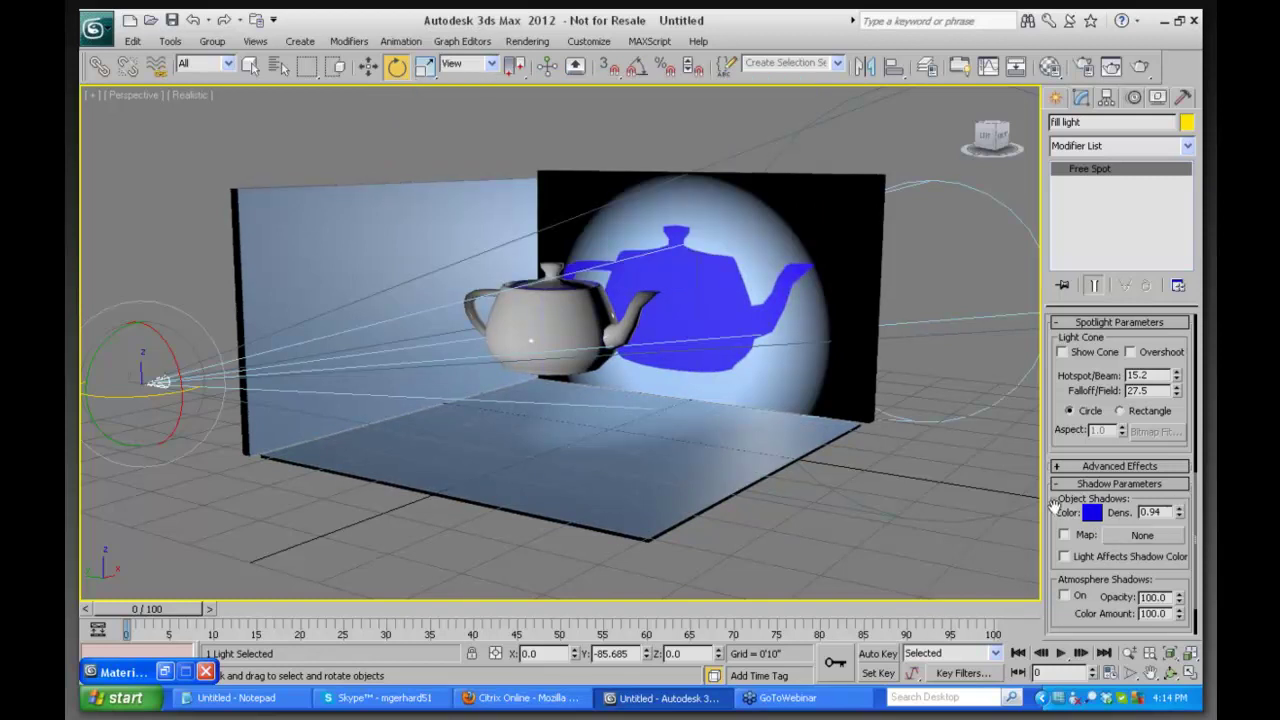
# Switch the fill spotlight's shadow type to Shadow Map
pyautogui.scroll(5, 1054, 500)
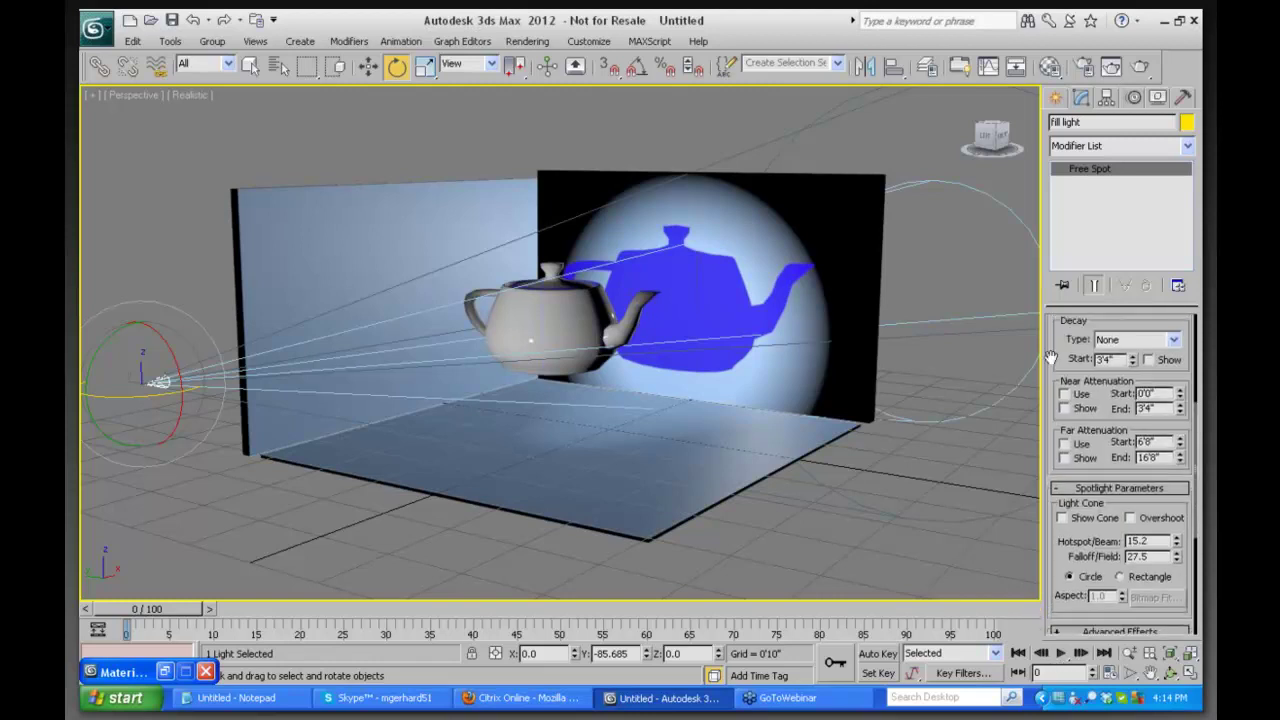
pyautogui.scroll(5, 1055, 380)
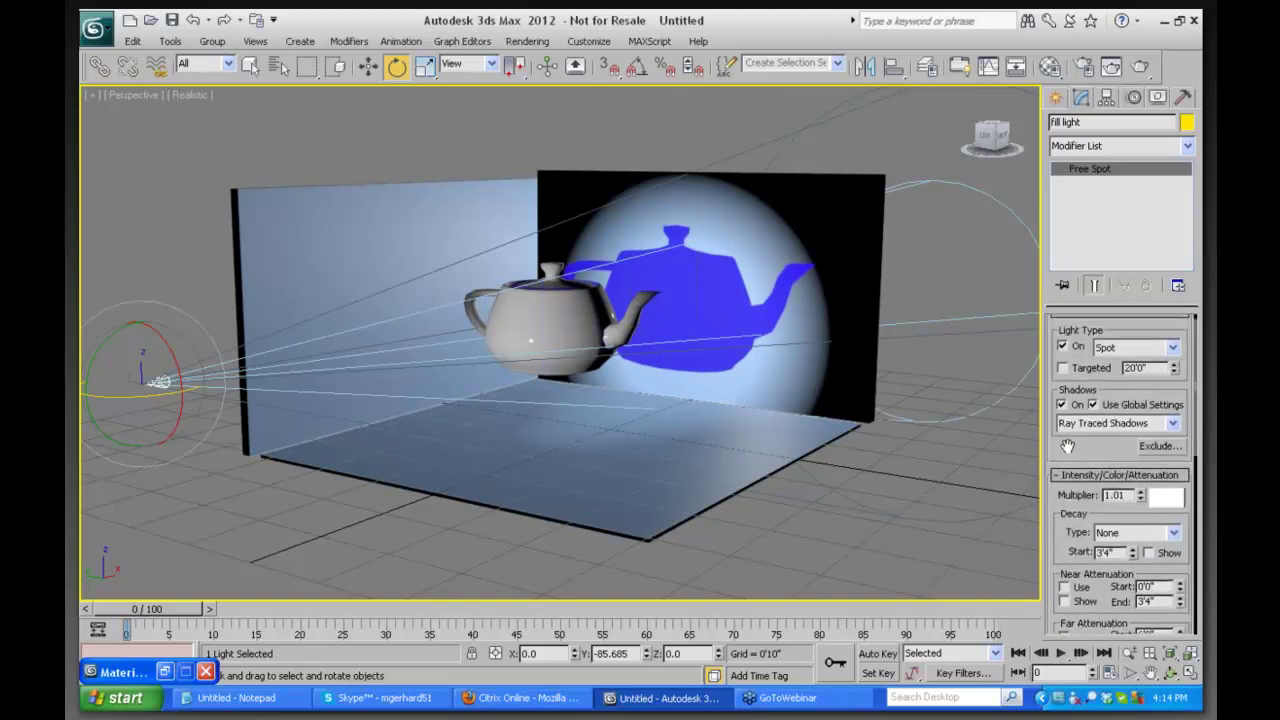
pyautogui.scroll(1, 1067, 446)
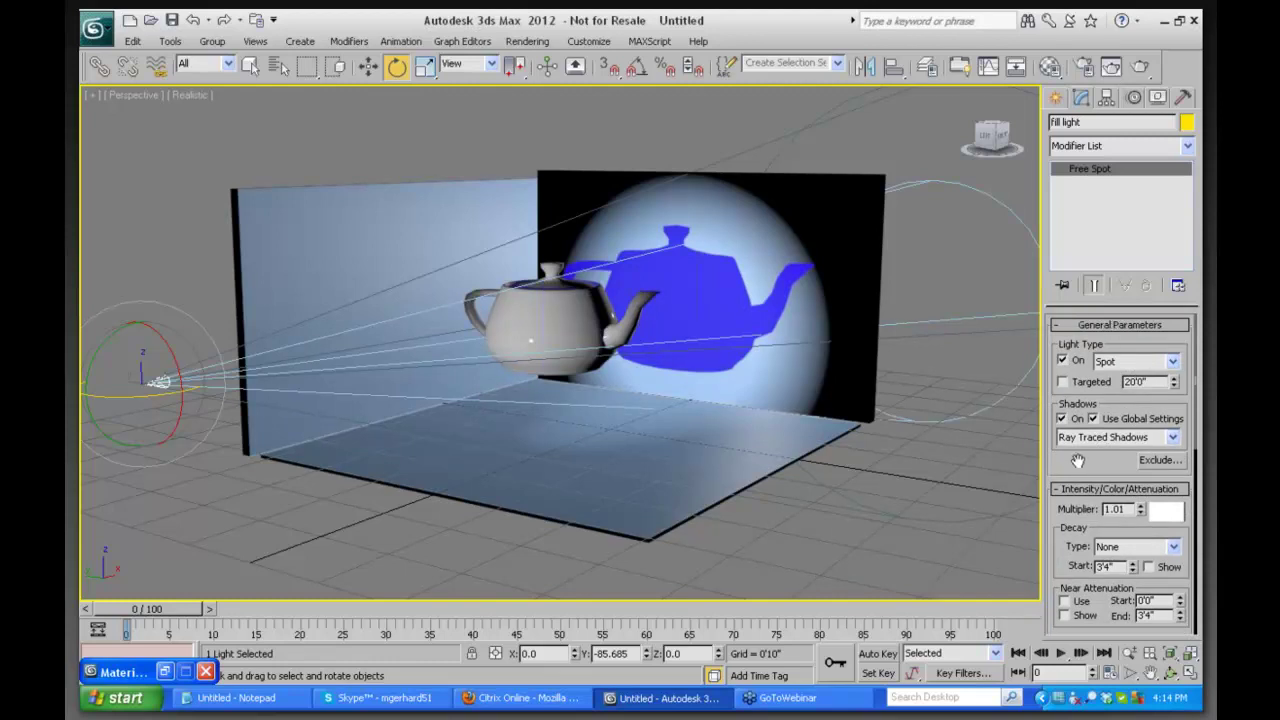
pyautogui.click(1174, 439)
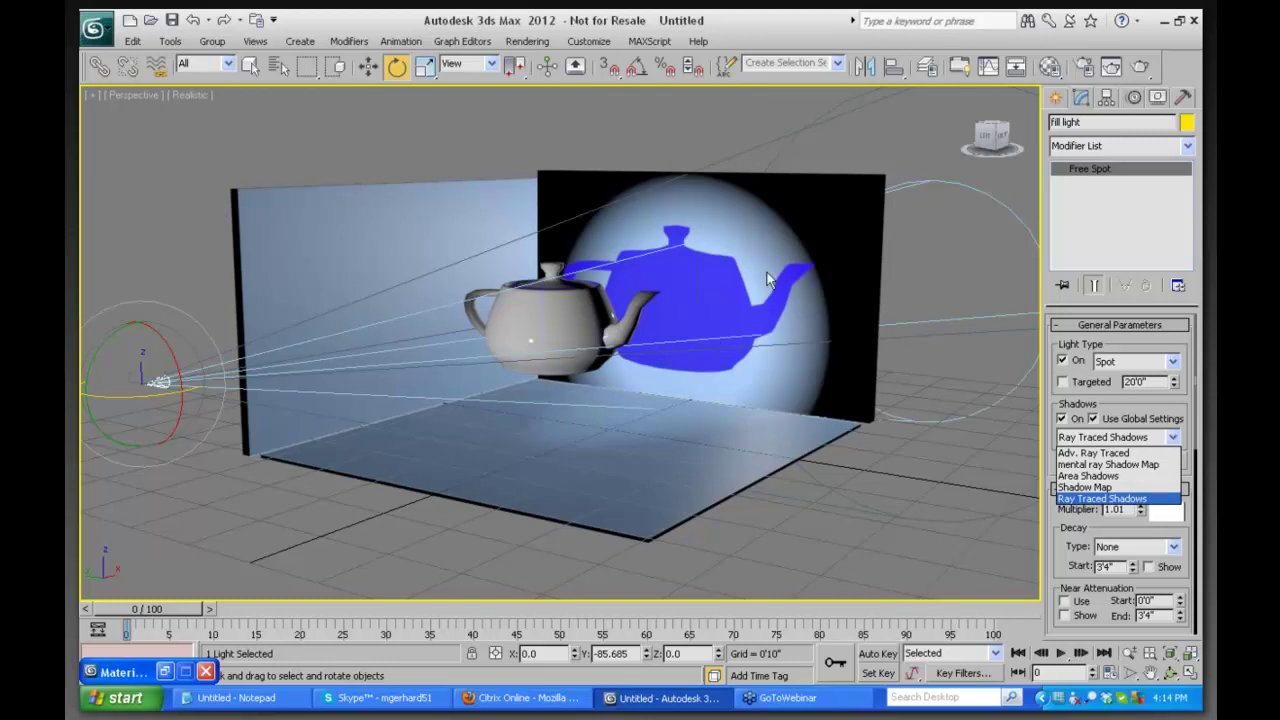
pyautogui.click(1087, 488)
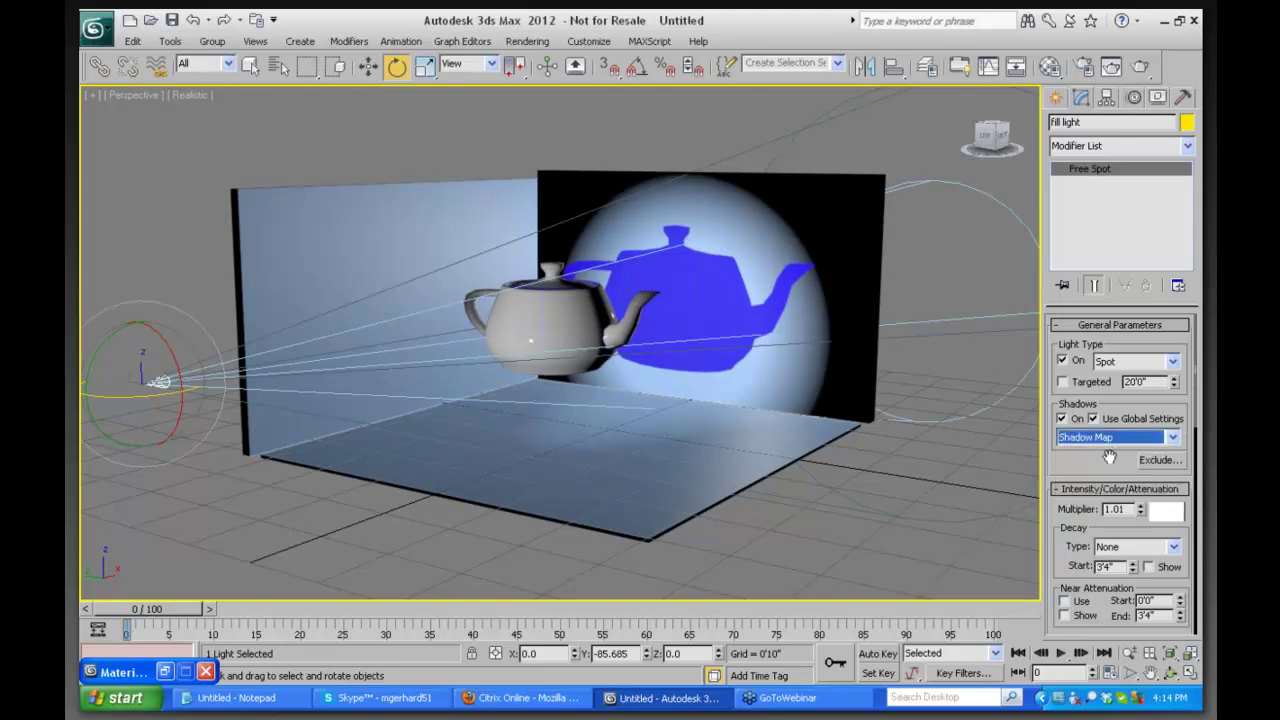
# Set the fill spotlight's shadow map size to 1024 and its sample range to 16
pyautogui.scroll(-5, 1090, 430)
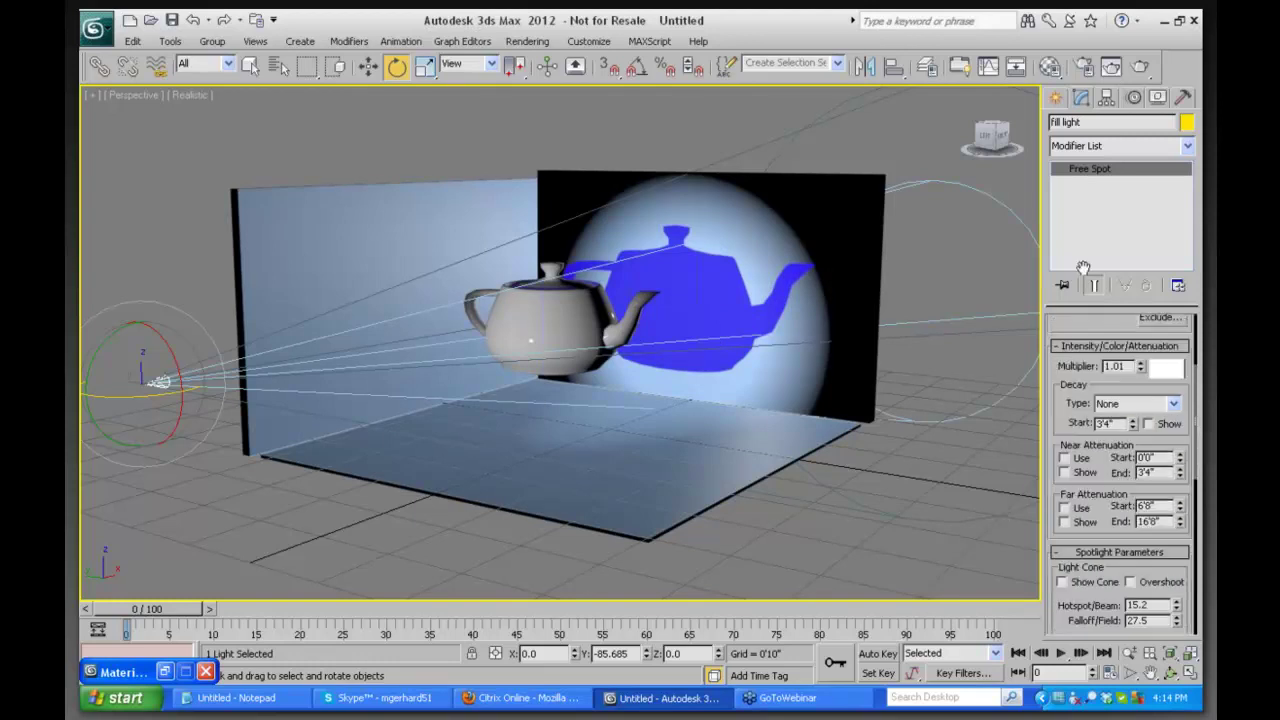
pyautogui.scroll(-4, 1080, 400)
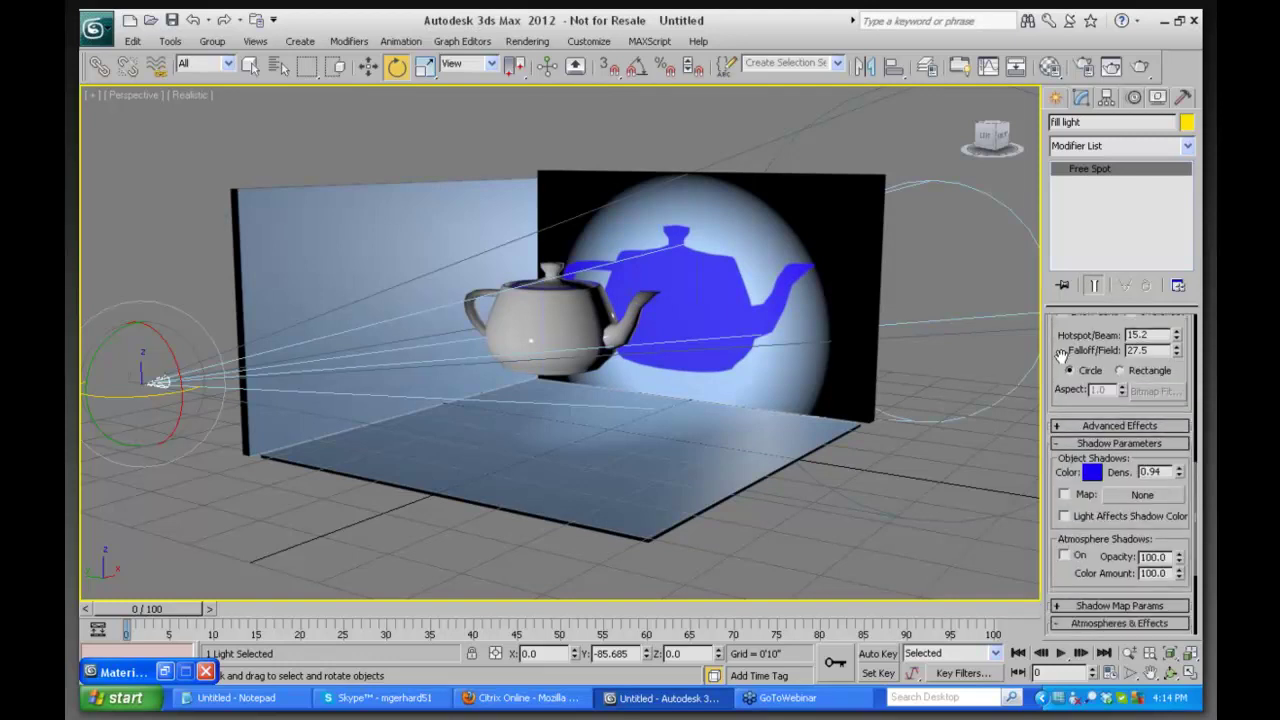
pyautogui.click(1071, 623)
pyautogui.click(1075, 497)
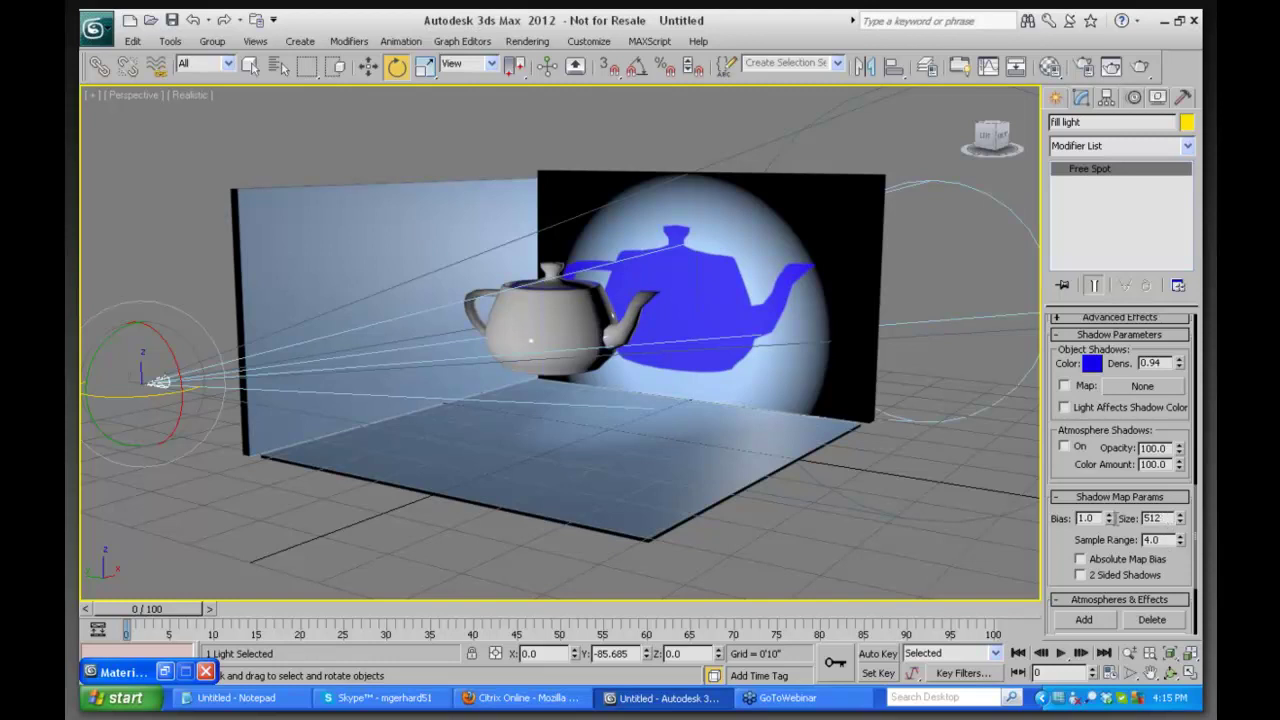
pyautogui.doubleClick(1166, 518)
pyautogui.write('1024')
pyautogui.press('Return')
pyautogui.click(1168, 539)
pyautogui.write('16')
pyautogui.press('Return')
pyautogui.hotkey('shift', 'q')
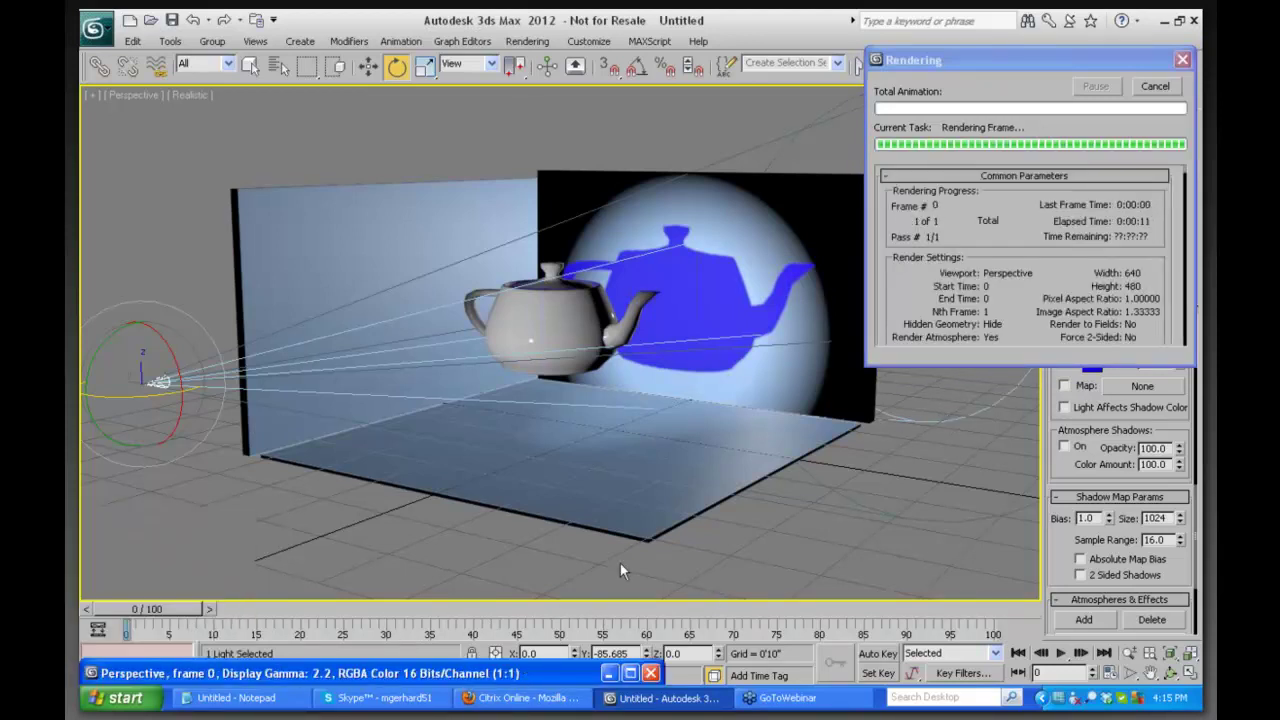
pyautogui.click(808, 339)
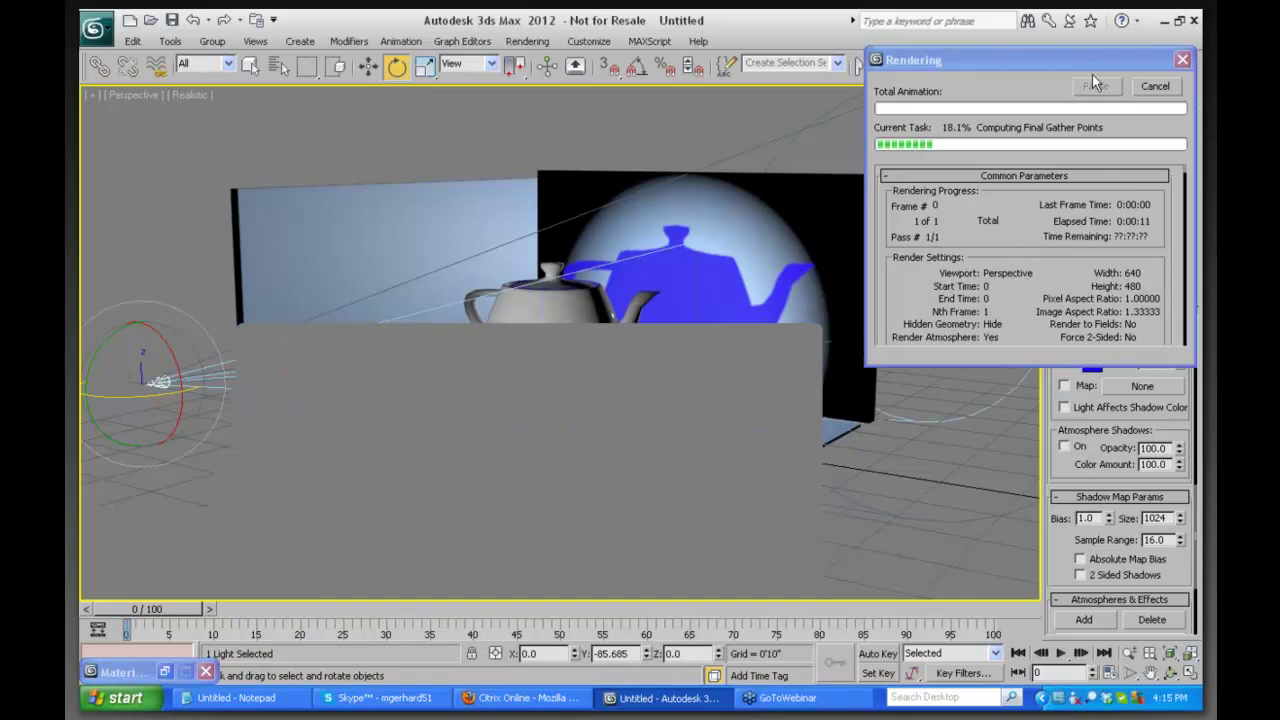
pyautogui.click(1155, 86)
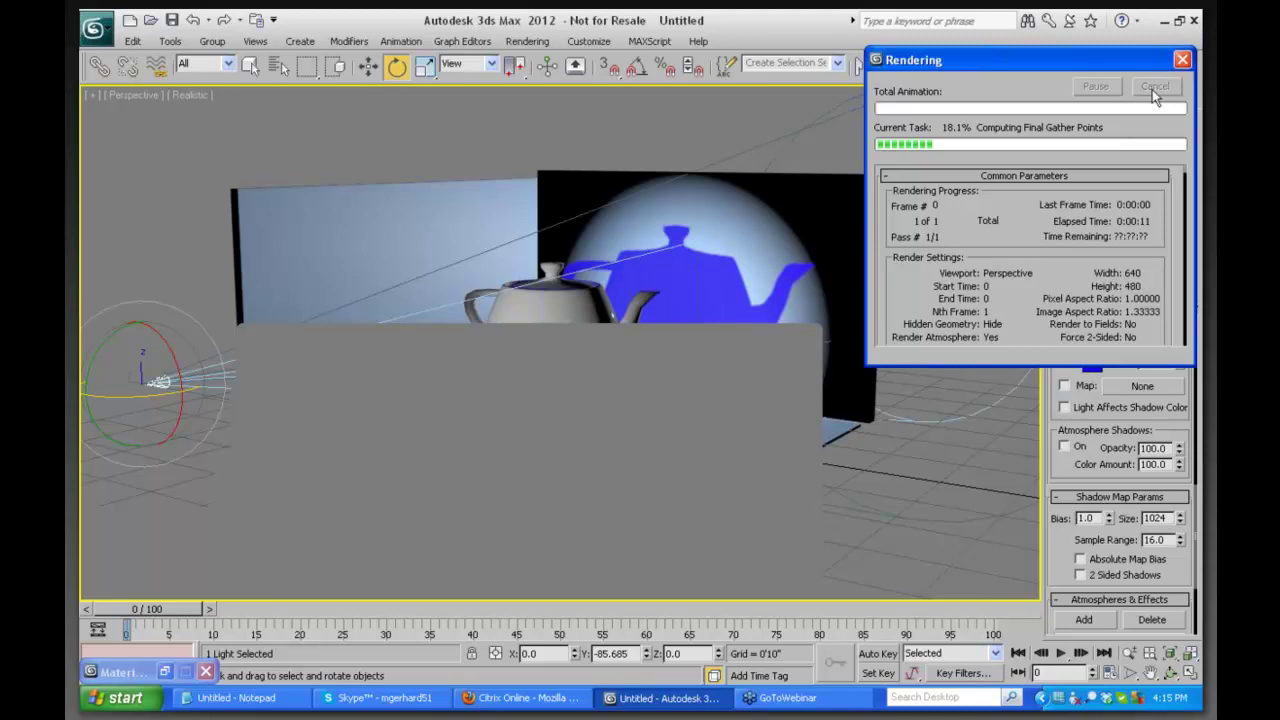
pyautogui.click(1183, 61)
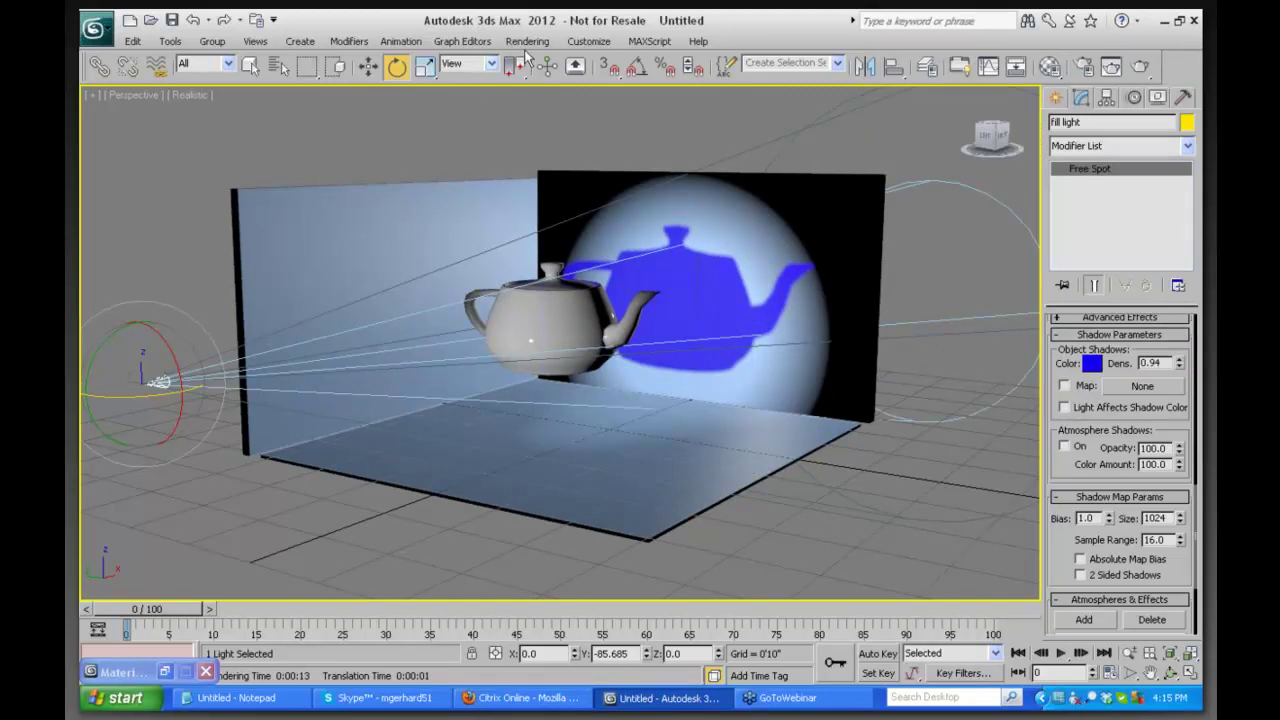
# Assign the Default Scanline Renderer as the production renderer and close the render setup
pyautogui.click(527, 41)
pyautogui.click(549, 75)
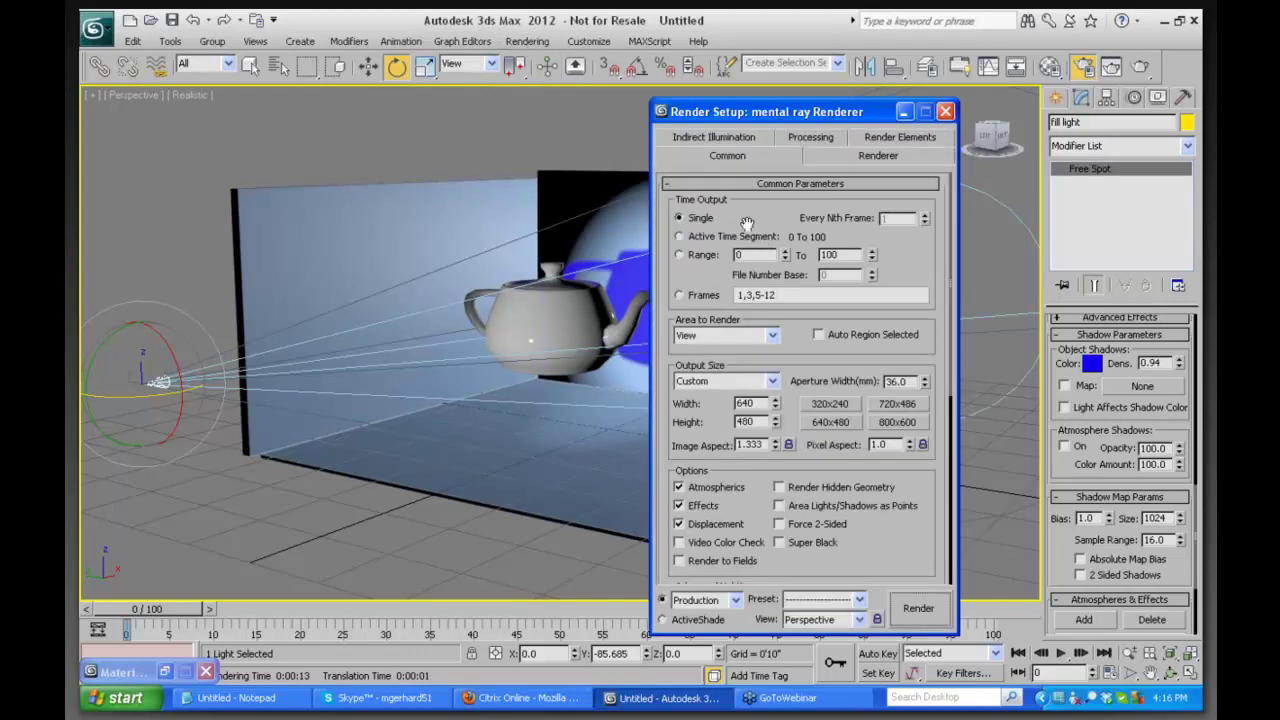
pyautogui.click(728, 183)
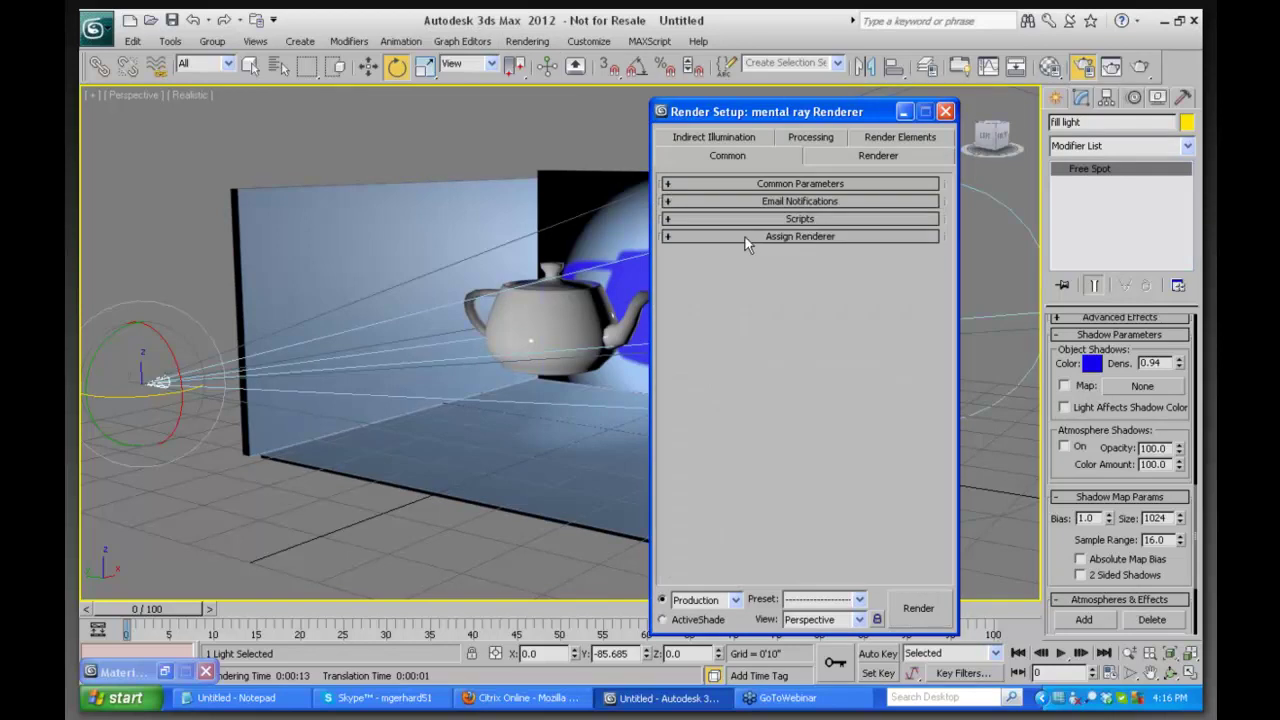
pyautogui.click(744, 237)
pyautogui.click(910, 264)
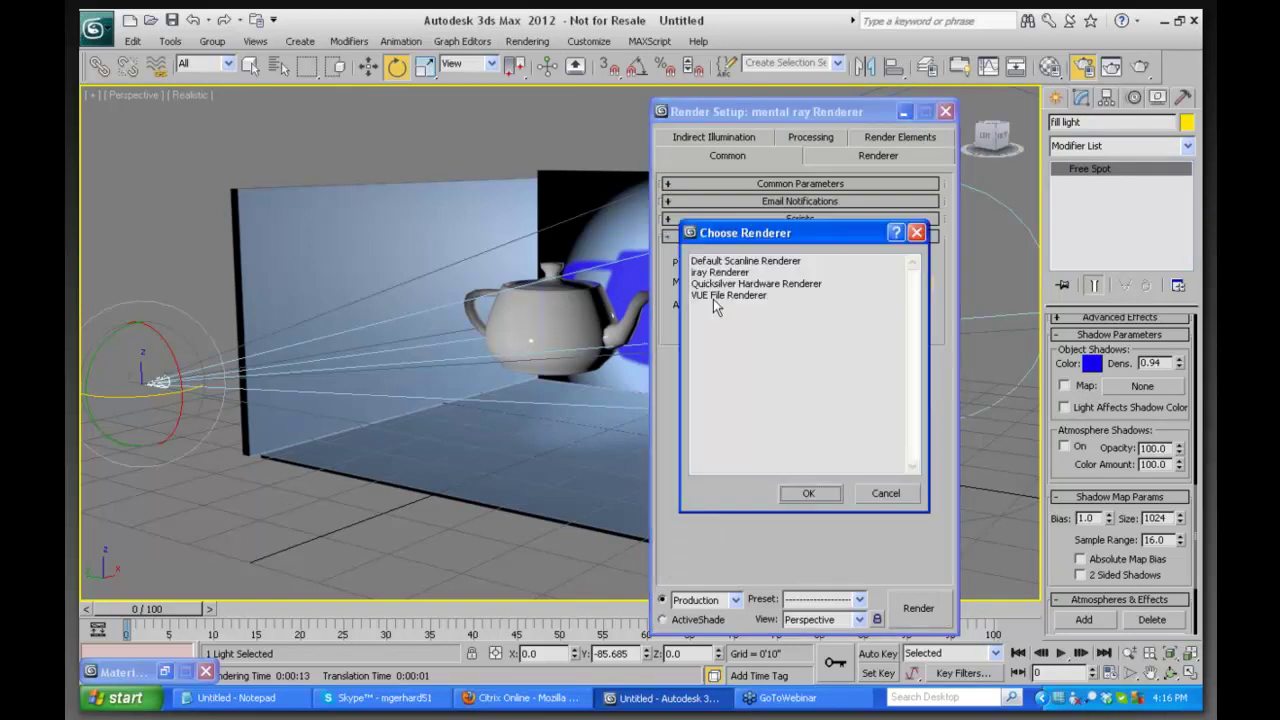
pyautogui.click(725, 261)
pyautogui.click(808, 493)
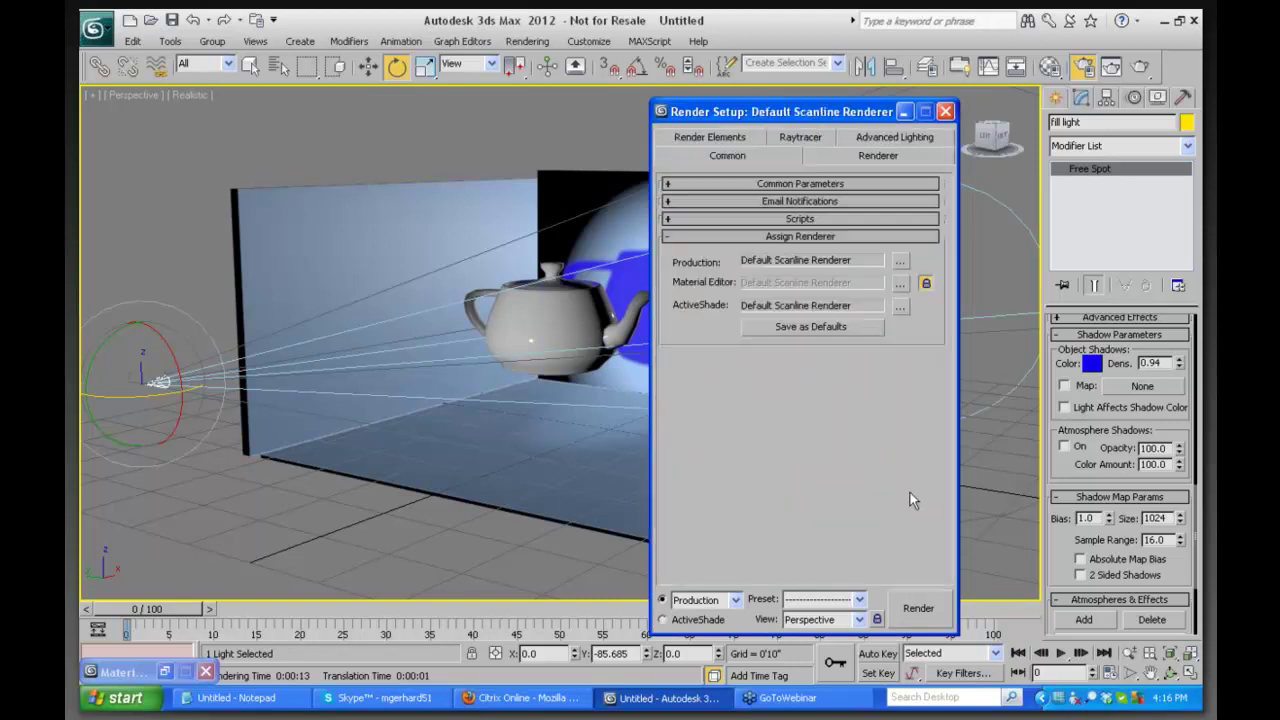
pyautogui.click(945, 111)
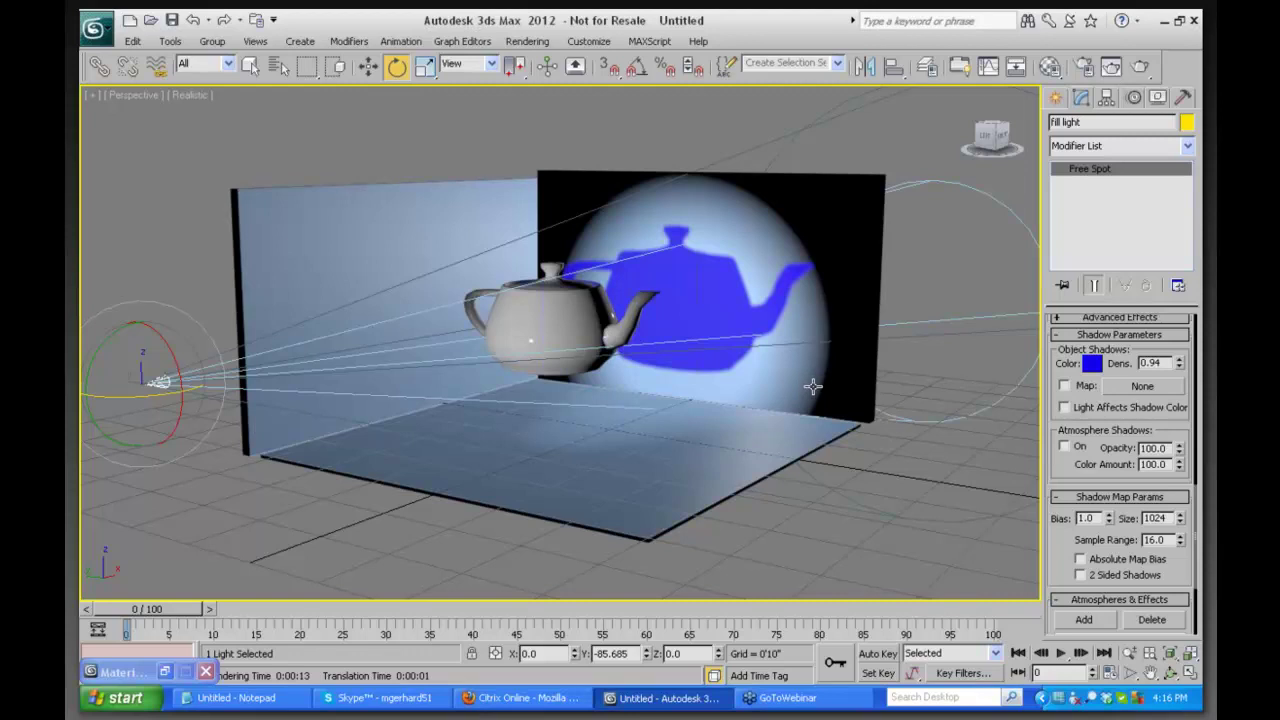
# Render the Perspective view, clone the rendered frame for comparison, and minimize both image windows
pyautogui.hotkey('shift', 'q')
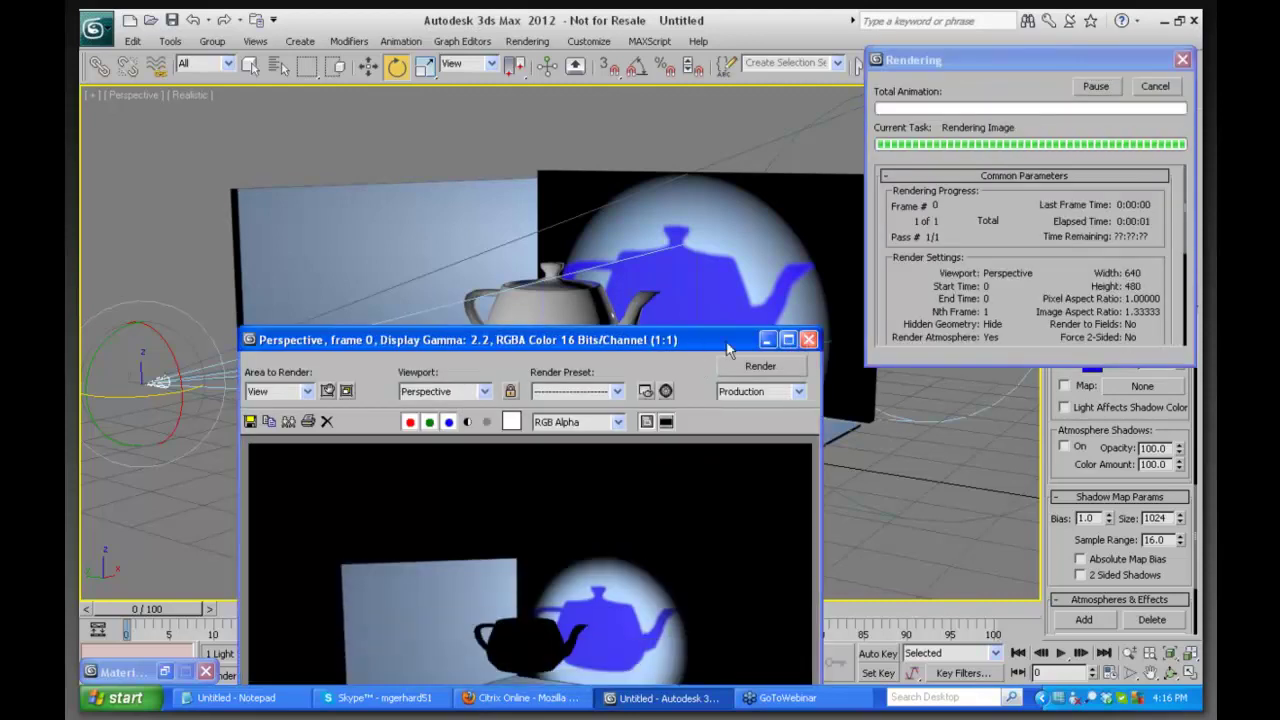
pyautogui.moveTo(704, 235); pyautogui.dragTo(679, 88)
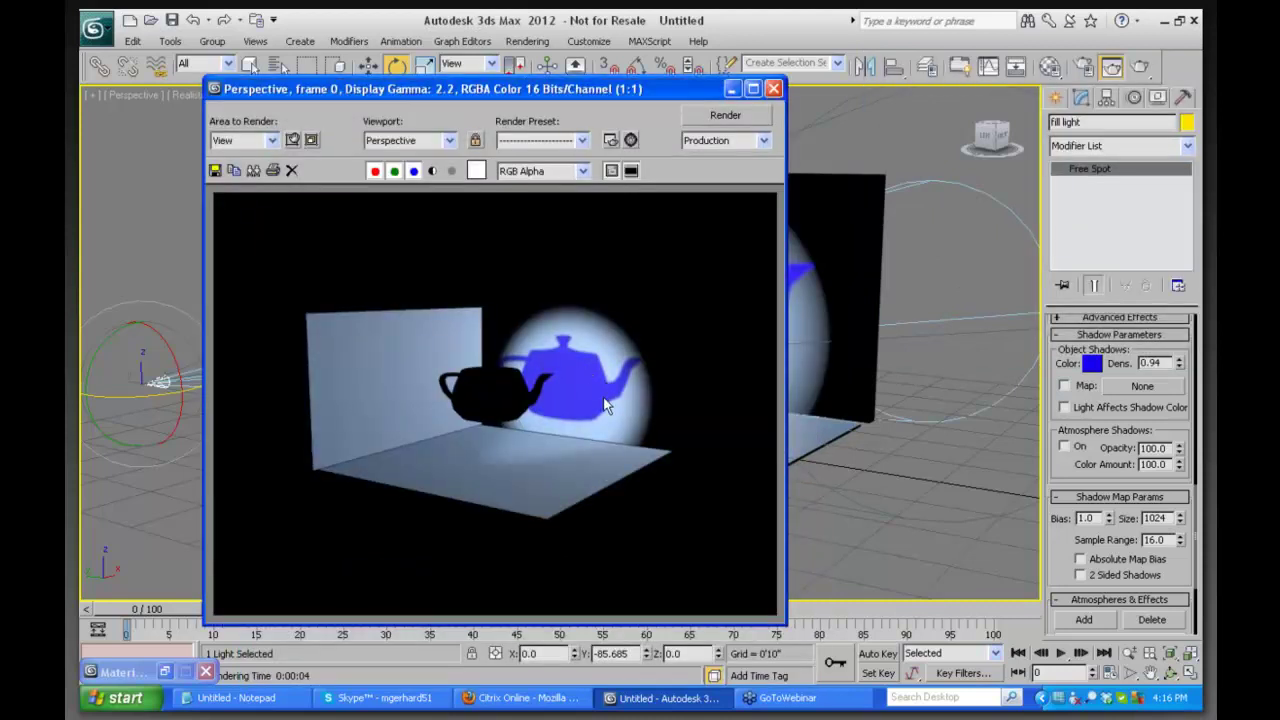
pyautogui.click(255, 172)
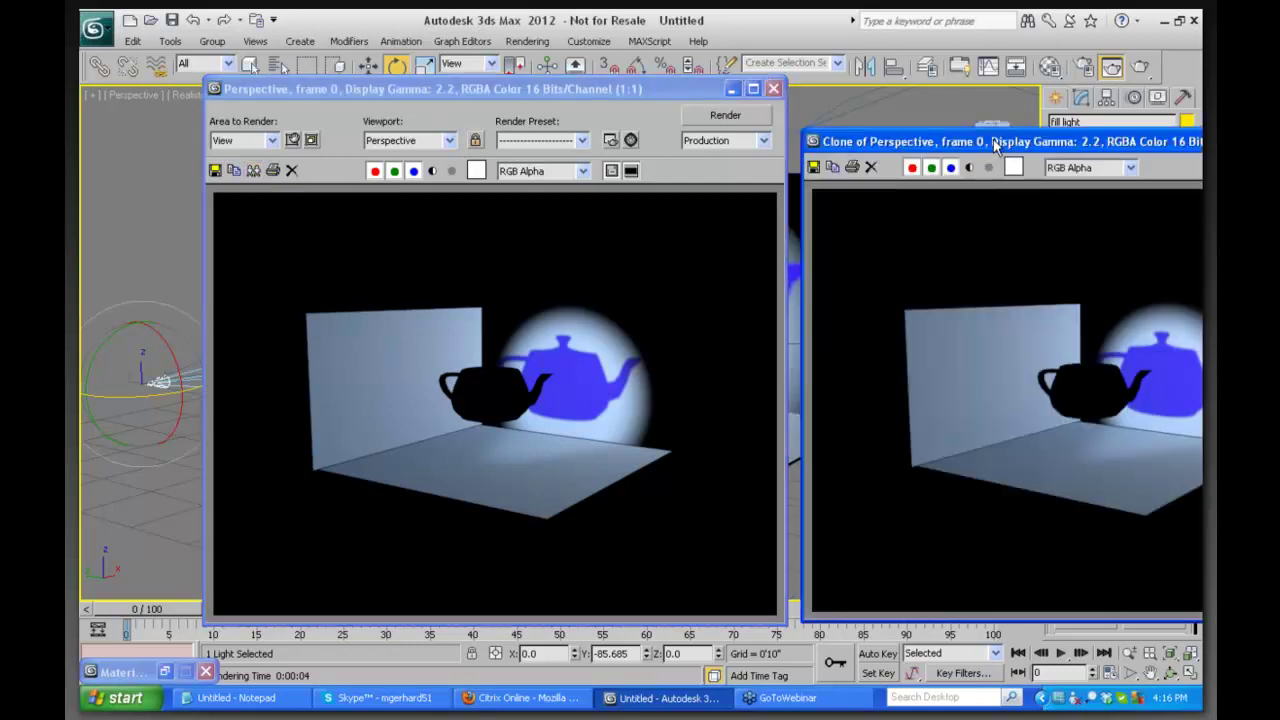
pyautogui.moveTo(985, 150)
pyautogui.mouseDown()
pyautogui.moveTo(756, 205)
pyautogui.moveTo(187, 196)
pyautogui.mouseUp()
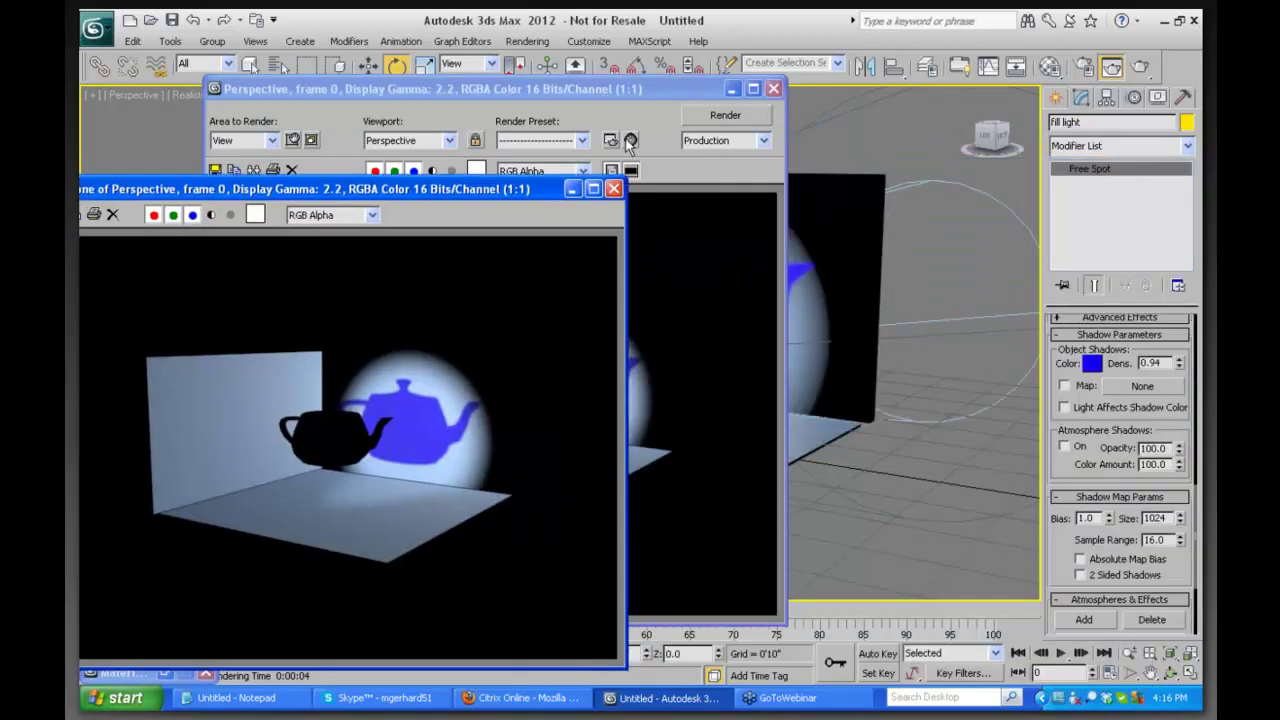
pyautogui.click(571, 190)
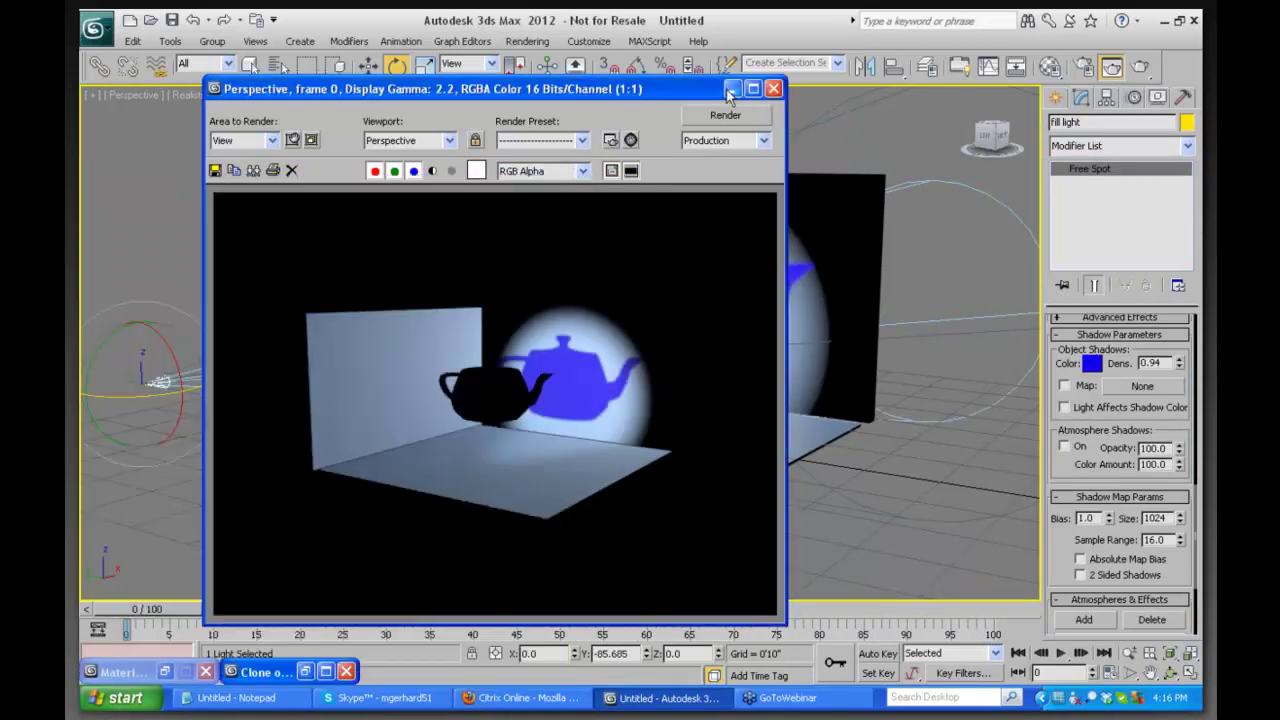
pyautogui.click(731, 88)
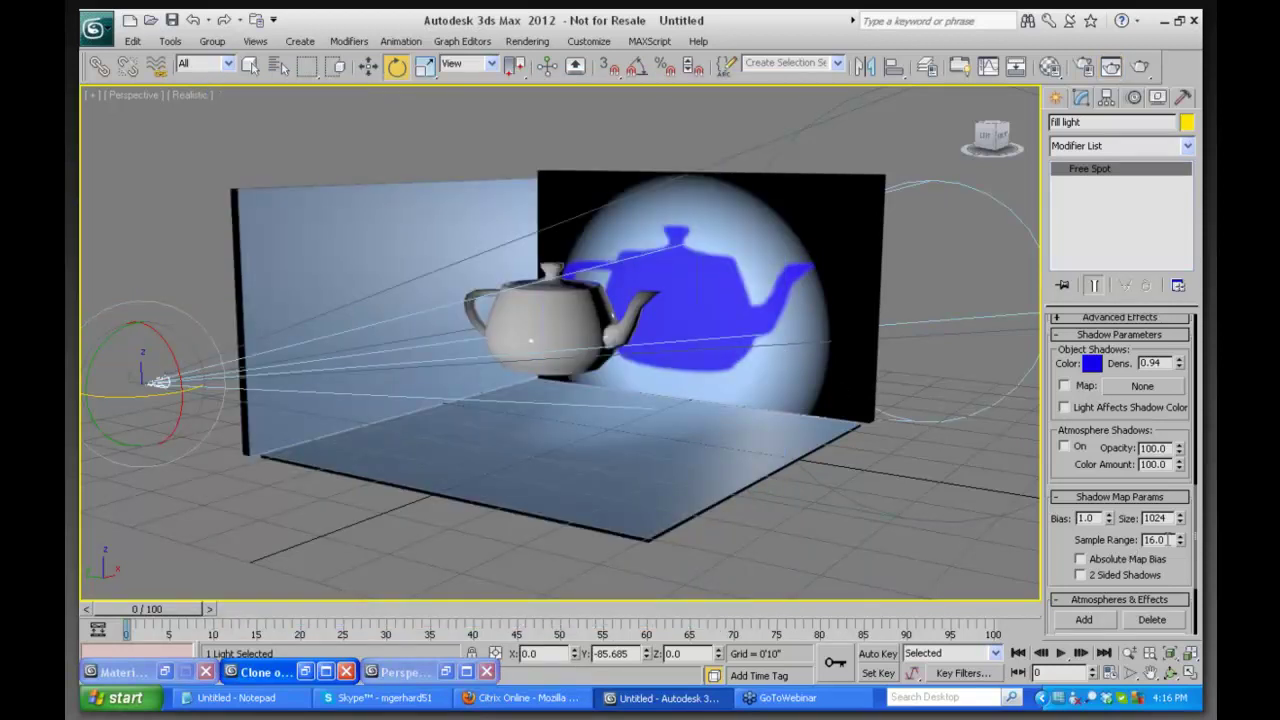
# Set the fill spotlight's shadow map sample range to 4 and render the Perspective view again
pyautogui.doubleClick(1158, 540)
pyautogui.write('4')
pyautogui.press('Return')
pyautogui.hotkey('shift', 'q')
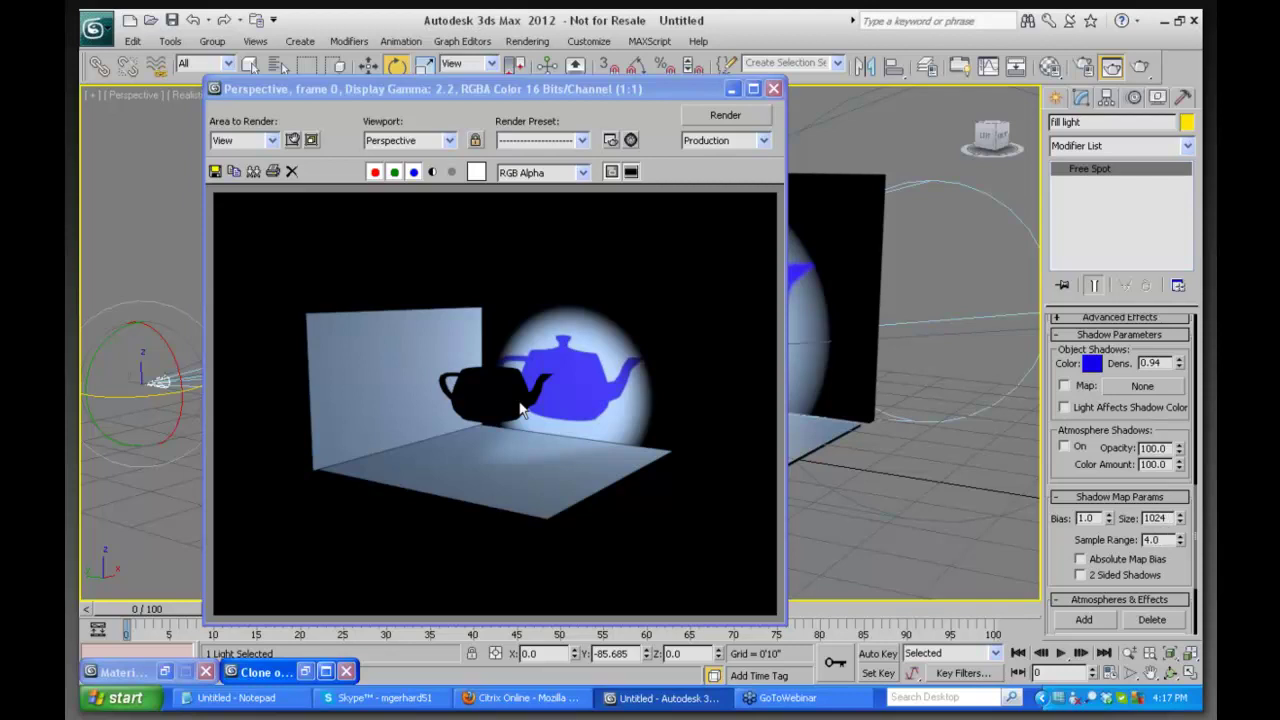
# Close the rendered frame, its cloned copy and the minimized material editor
pyautogui.click(774, 90)
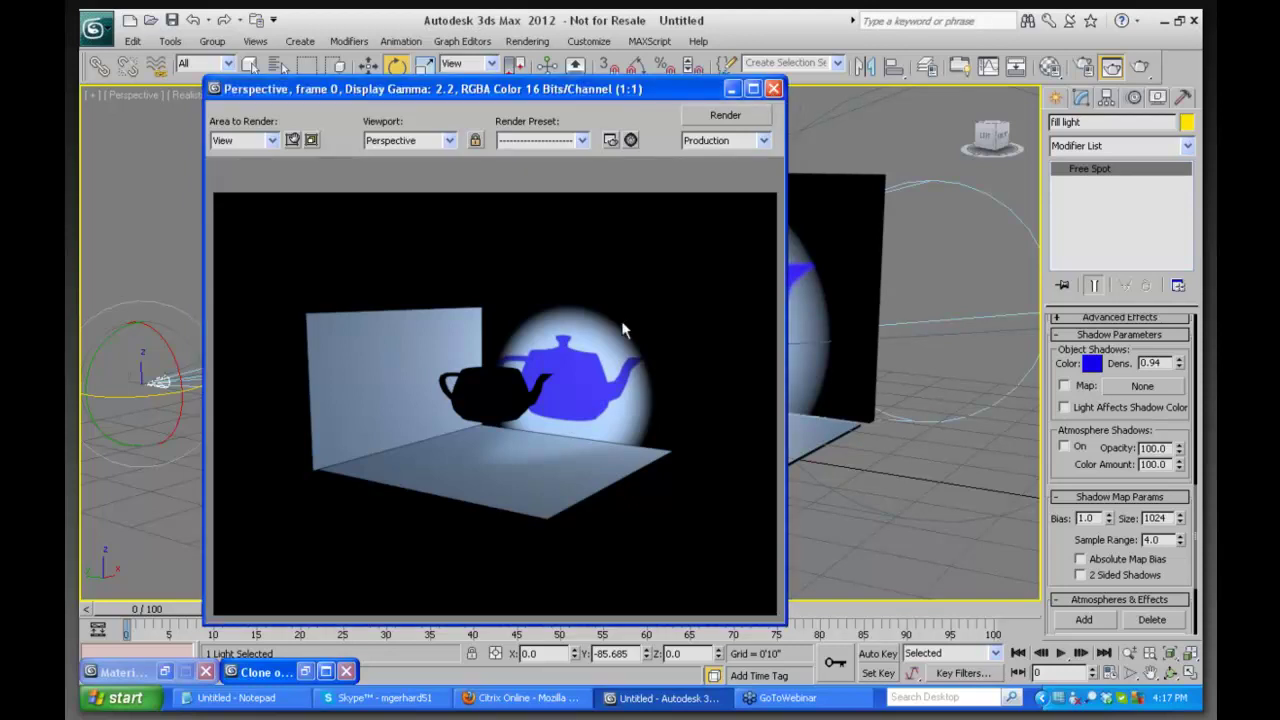
pyautogui.click(345, 671)
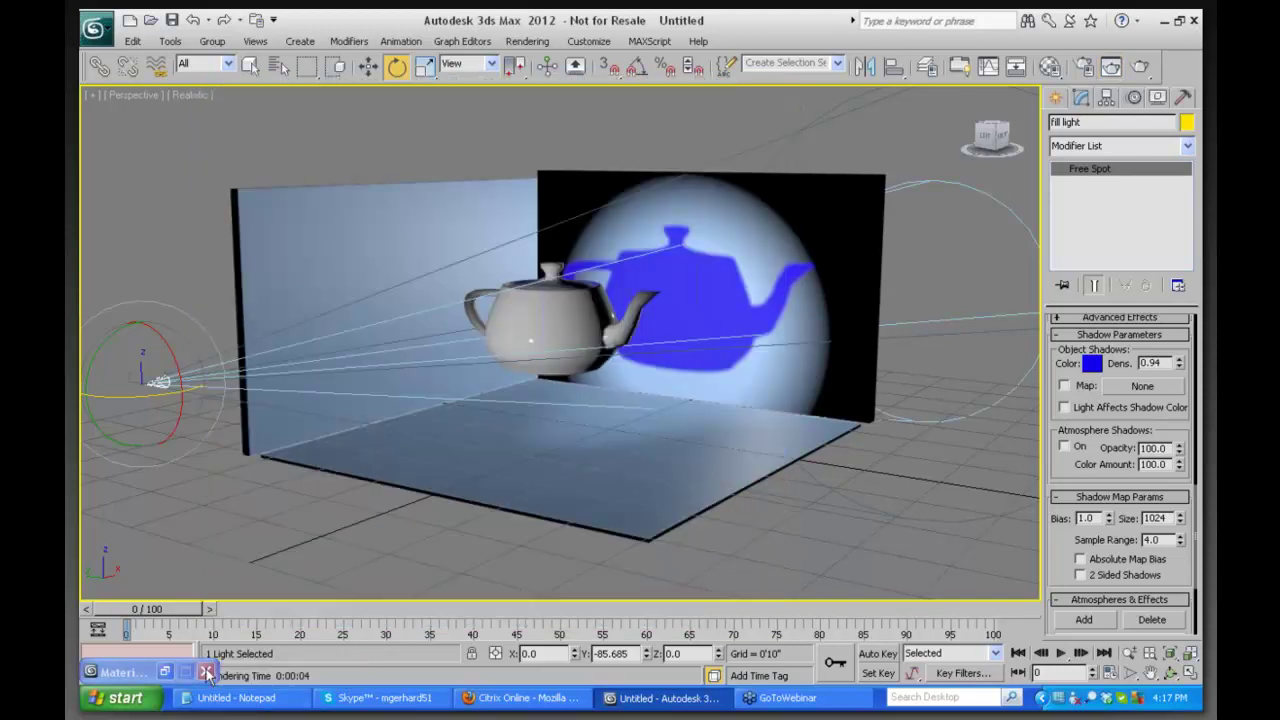
pyautogui.click(205, 671)
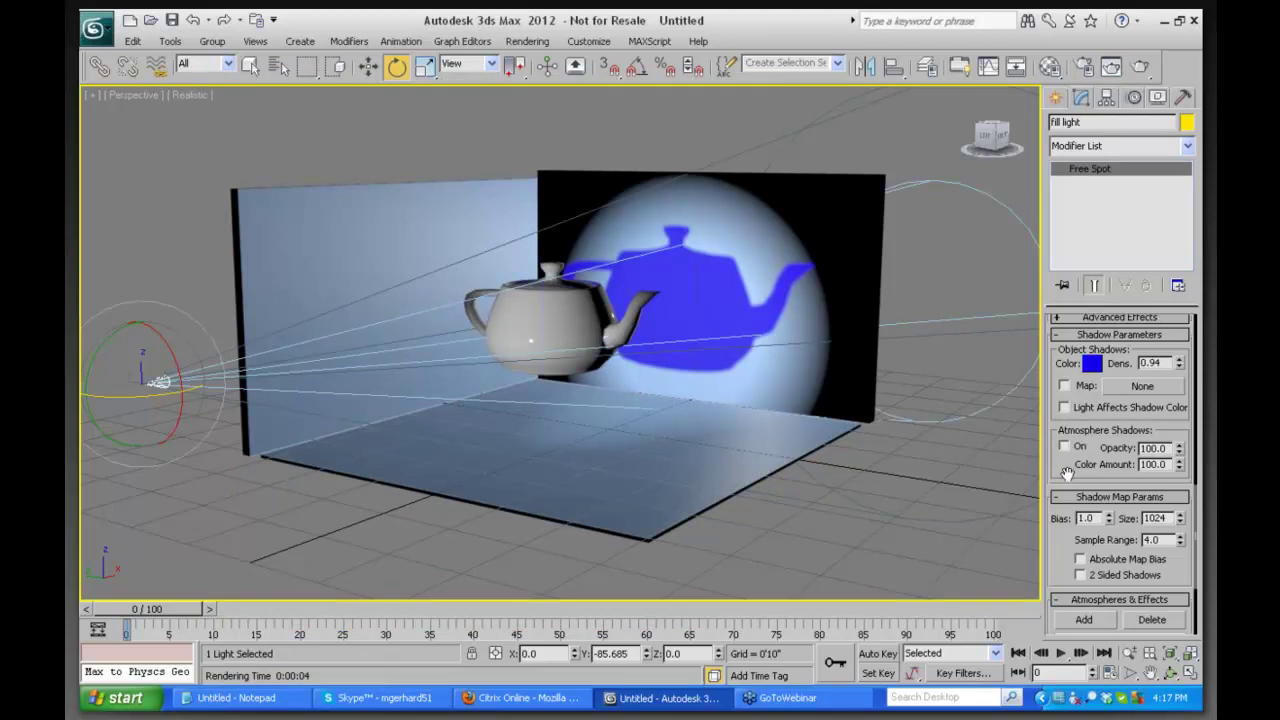
# Switch the fill spotlight's shadow type to Ray Traced Shadows
pyautogui.scroll(5, 1067, 473)
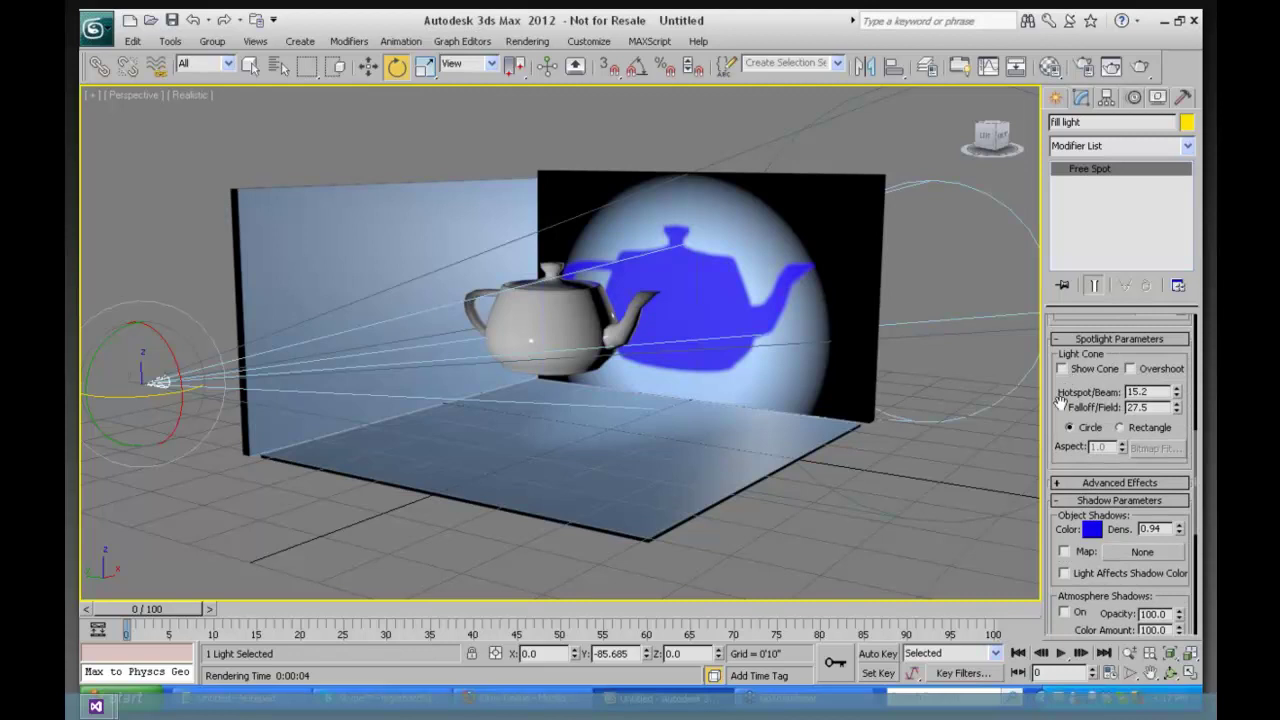
pyautogui.scroll(5, 1060, 400)
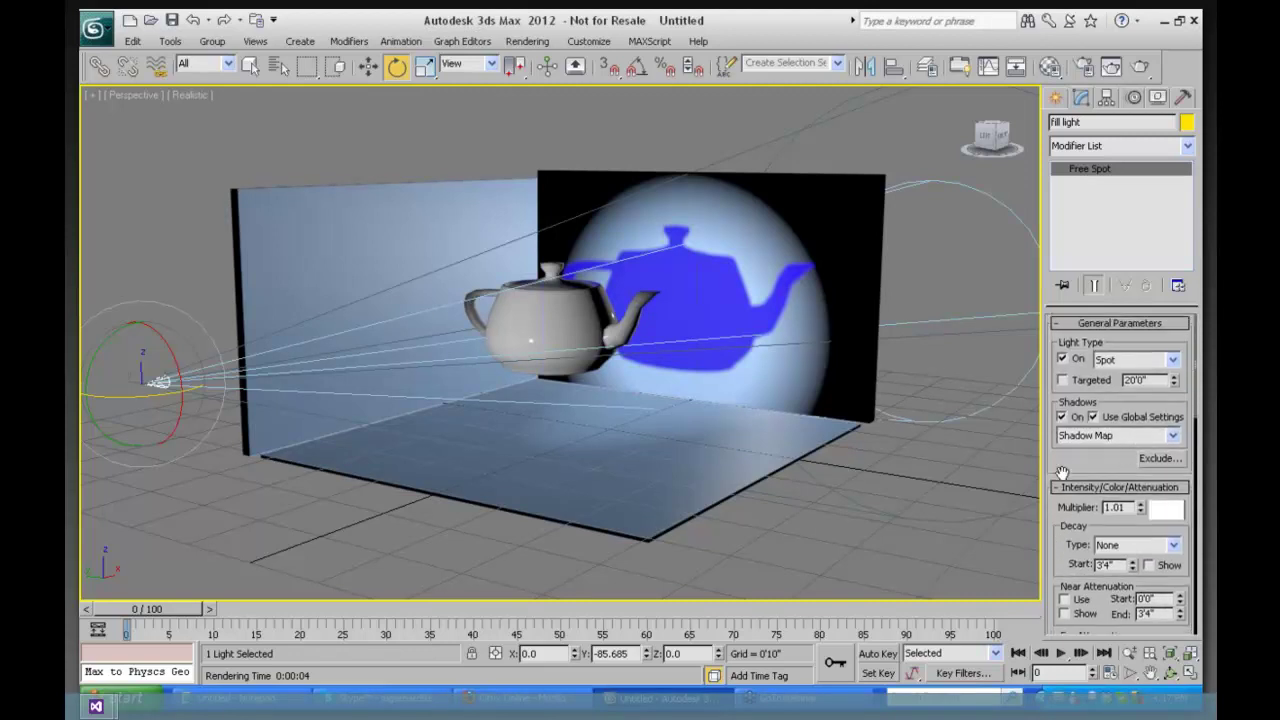
pyautogui.click(1173, 435)
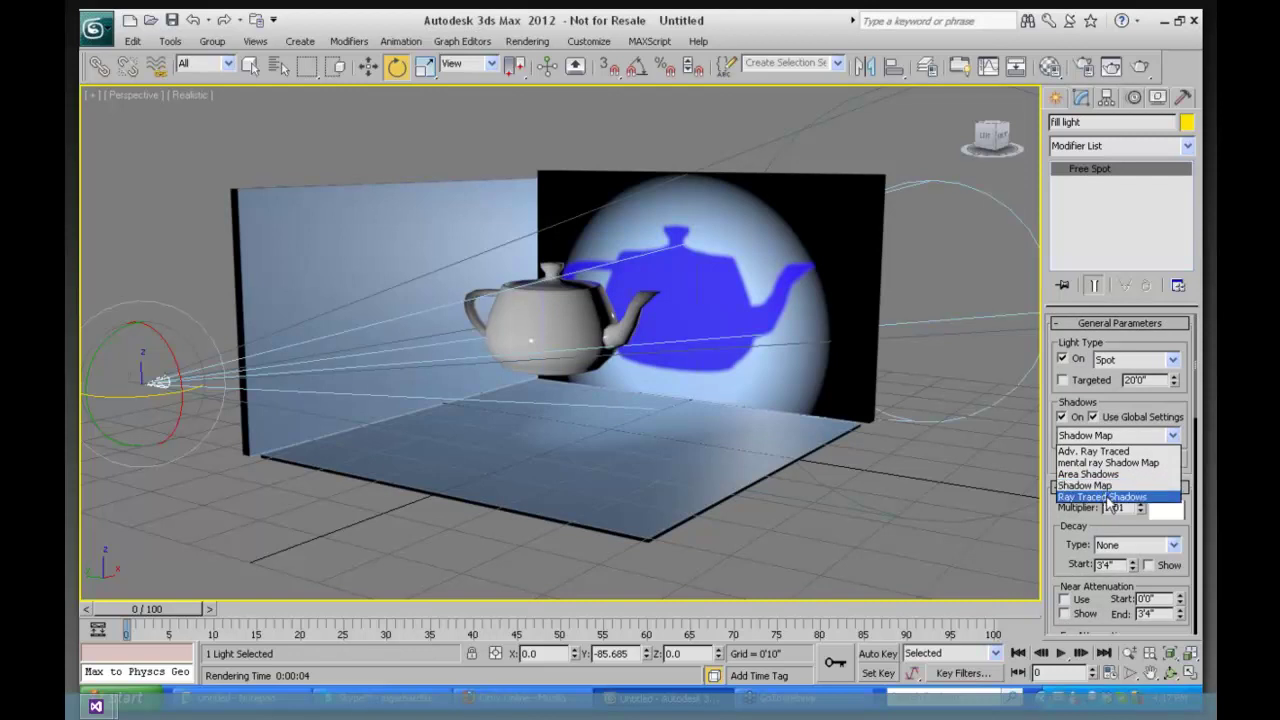
pyautogui.click(1110, 497)
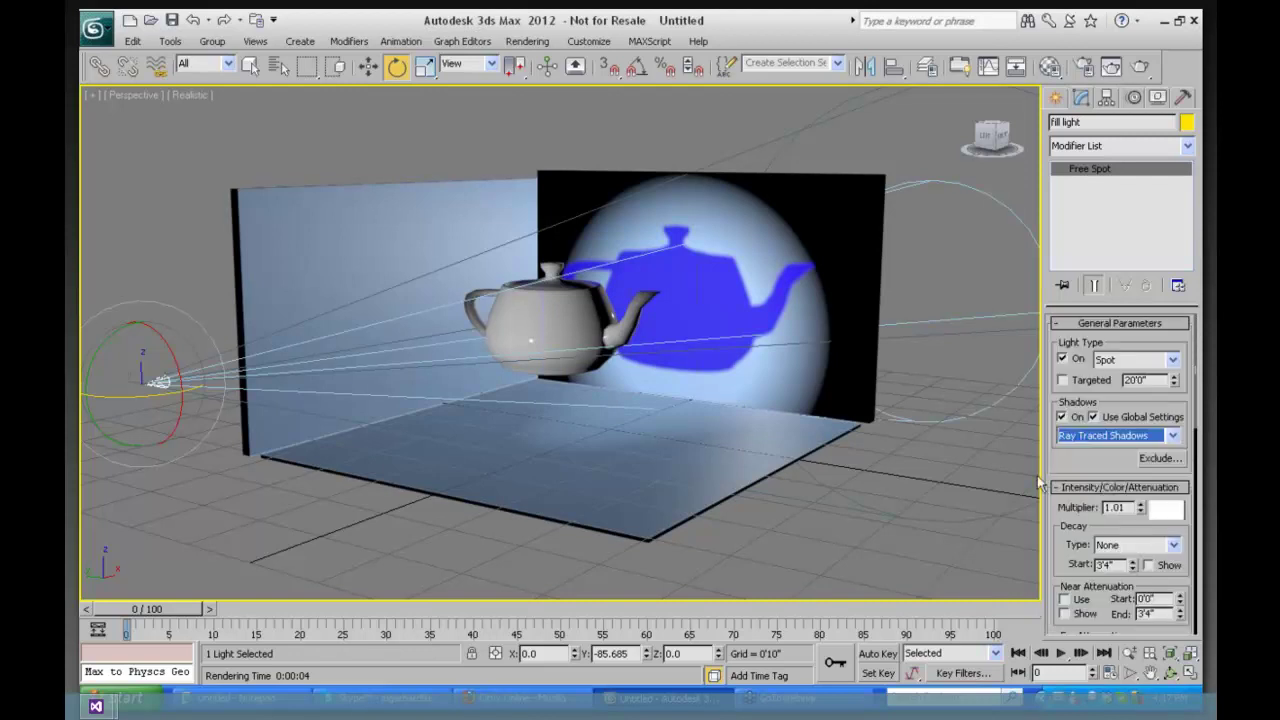
# Open the fill spotlight's ray traced shadow parameters
pyautogui.scroll(-5, 1087, 460)
pyautogui.scroll(-8, 1055, 533)
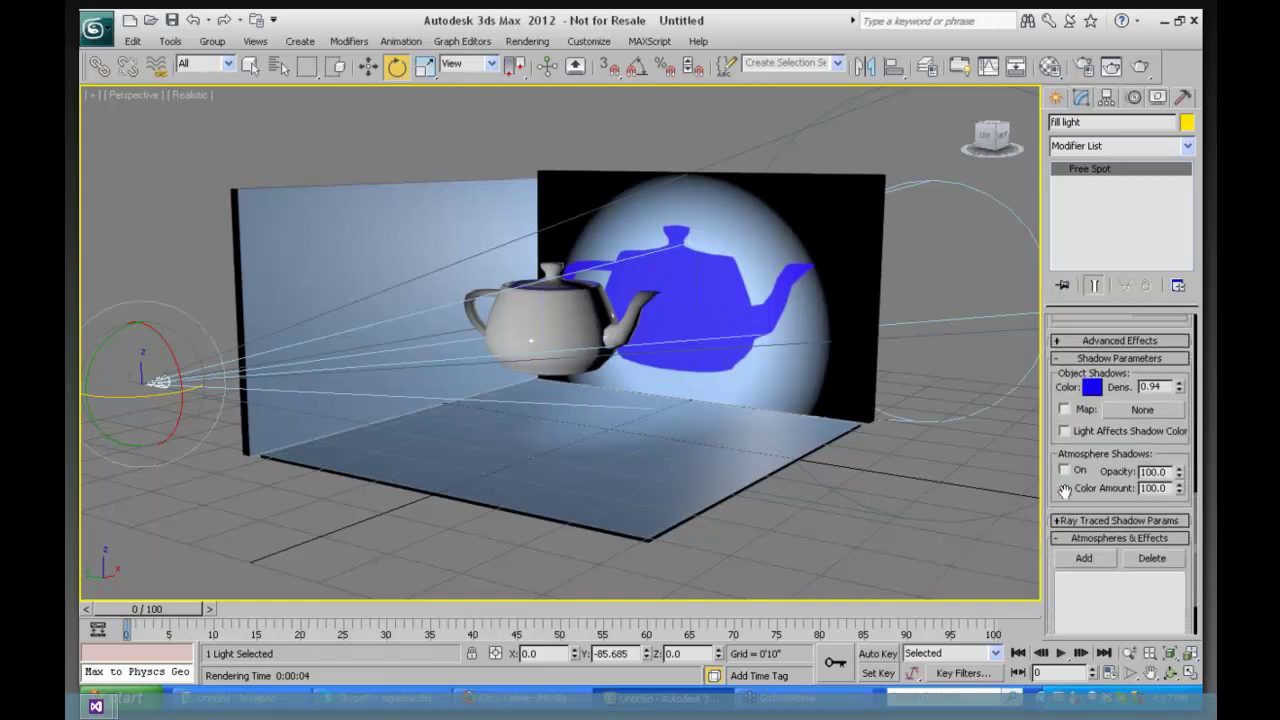
pyautogui.scroll(-1, 1062, 482)
pyautogui.click(1075, 509)
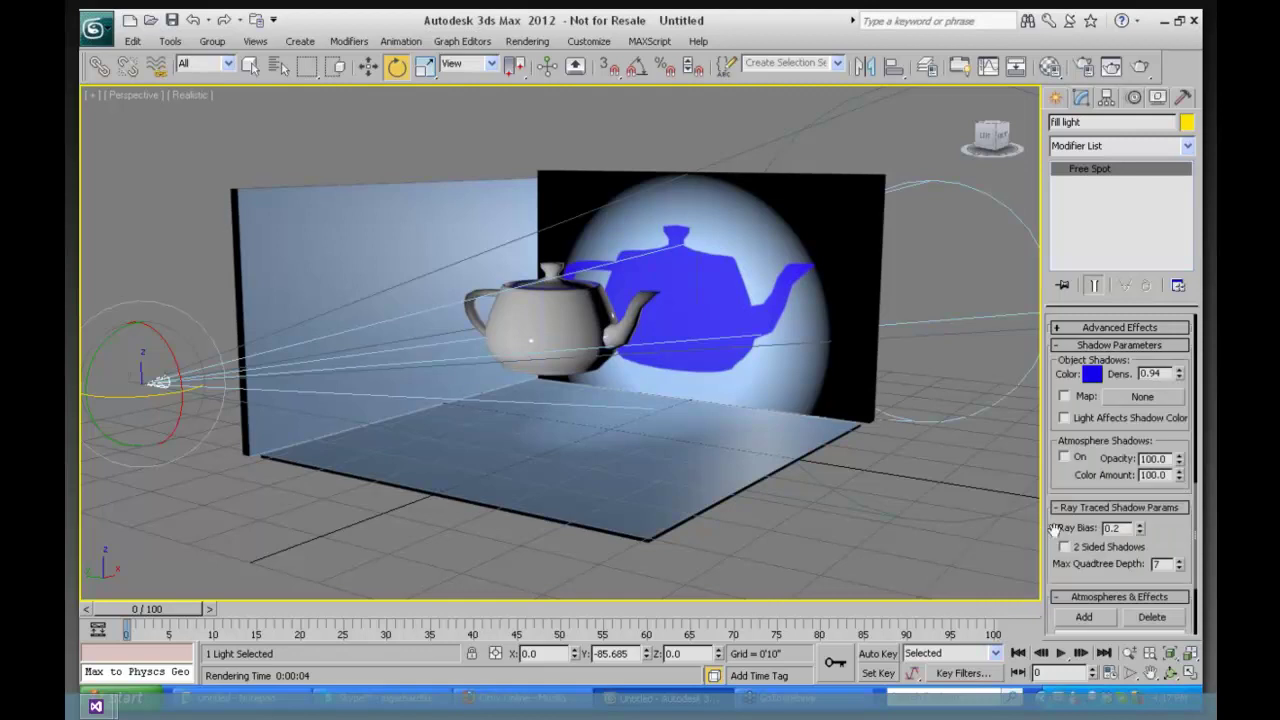
# Render the Perspective view with the fill spotlight's ray traced shadows and minimize the rendered frame
pyautogui.hotkey('shift', 'q')
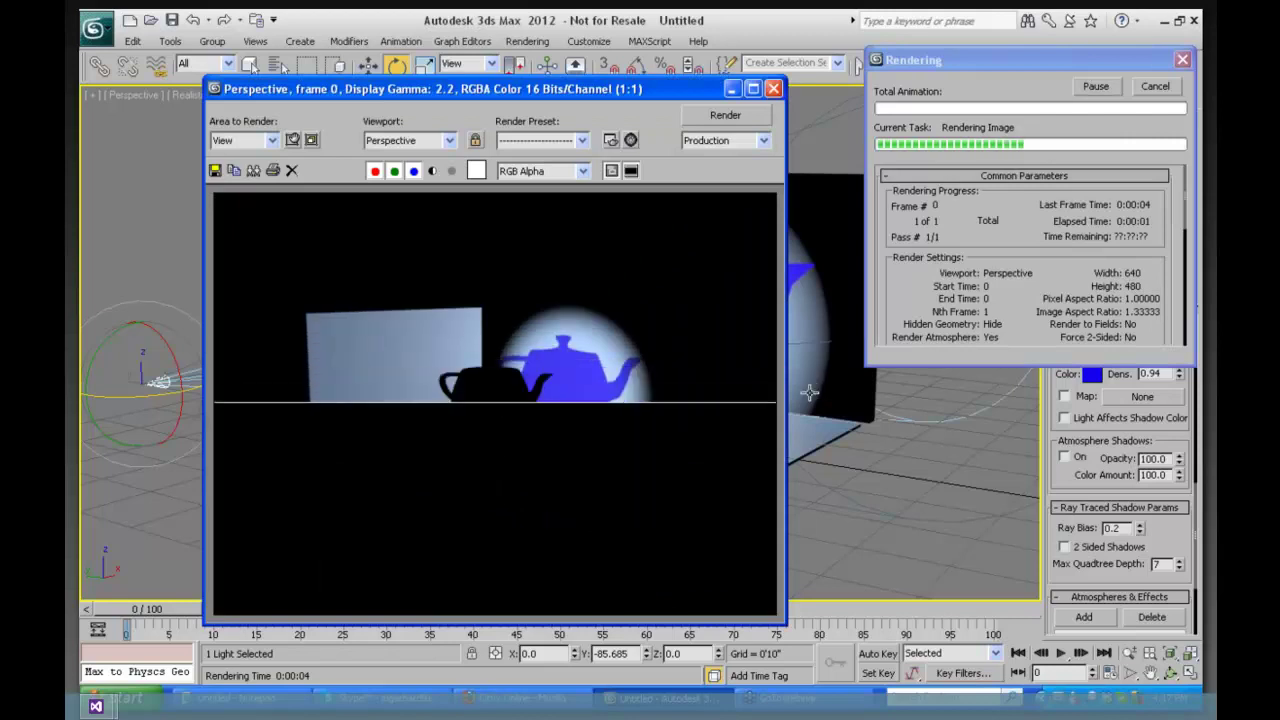
pyautogui.click(729, 90)
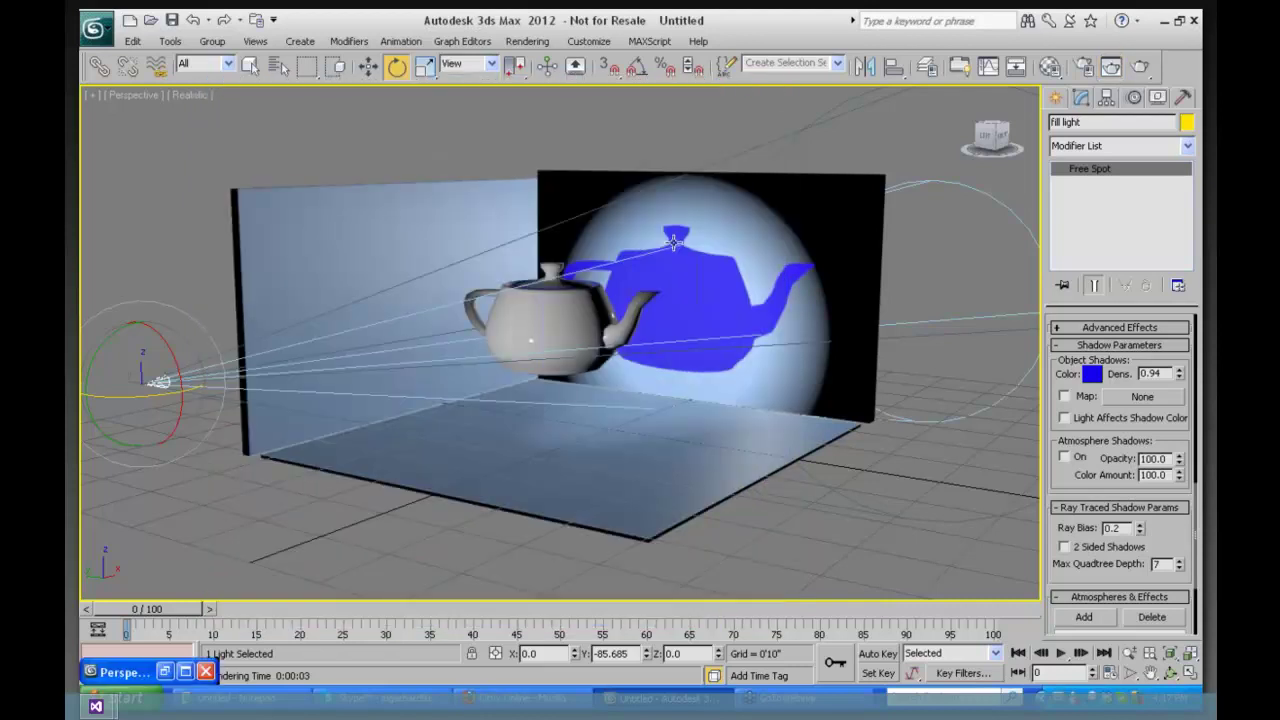
# Look through the fill spotlight's shadow, light cone, attenuation and intensity parameters
pyautogui.click(1069, 333)
pyautogui.click(1073, 337)
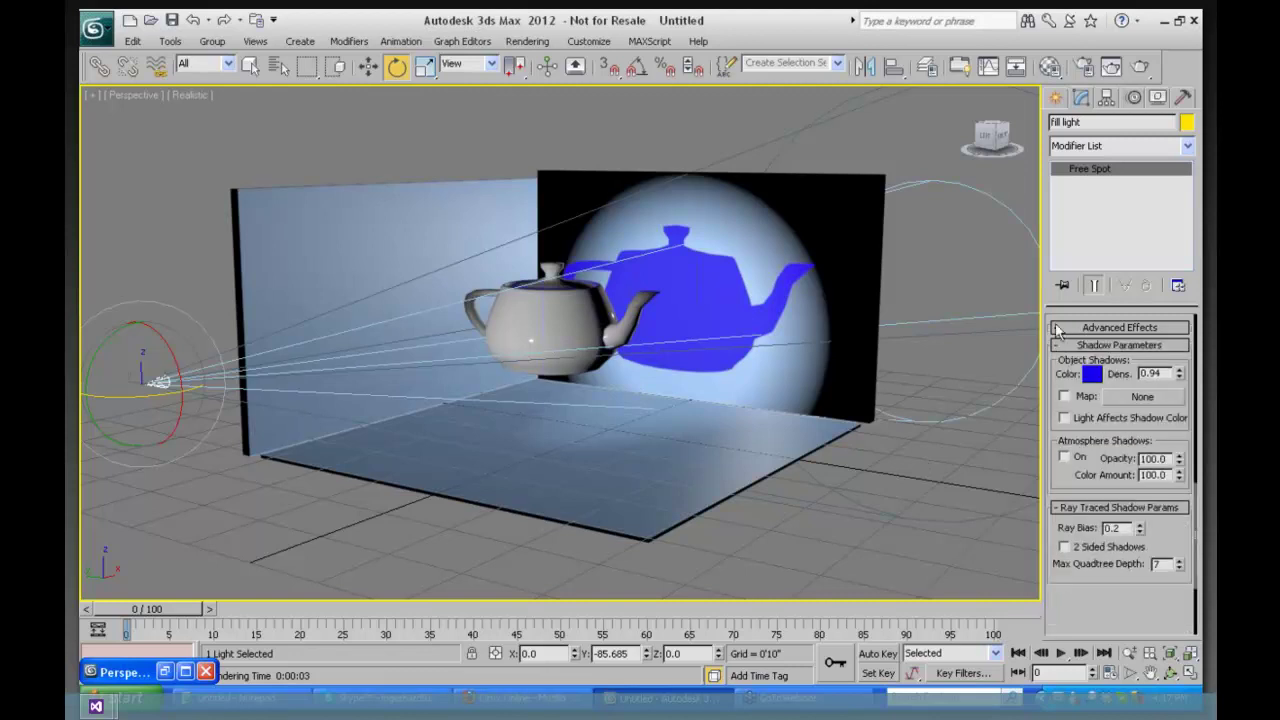
pyautogui.scroll(5, 1052, 366)
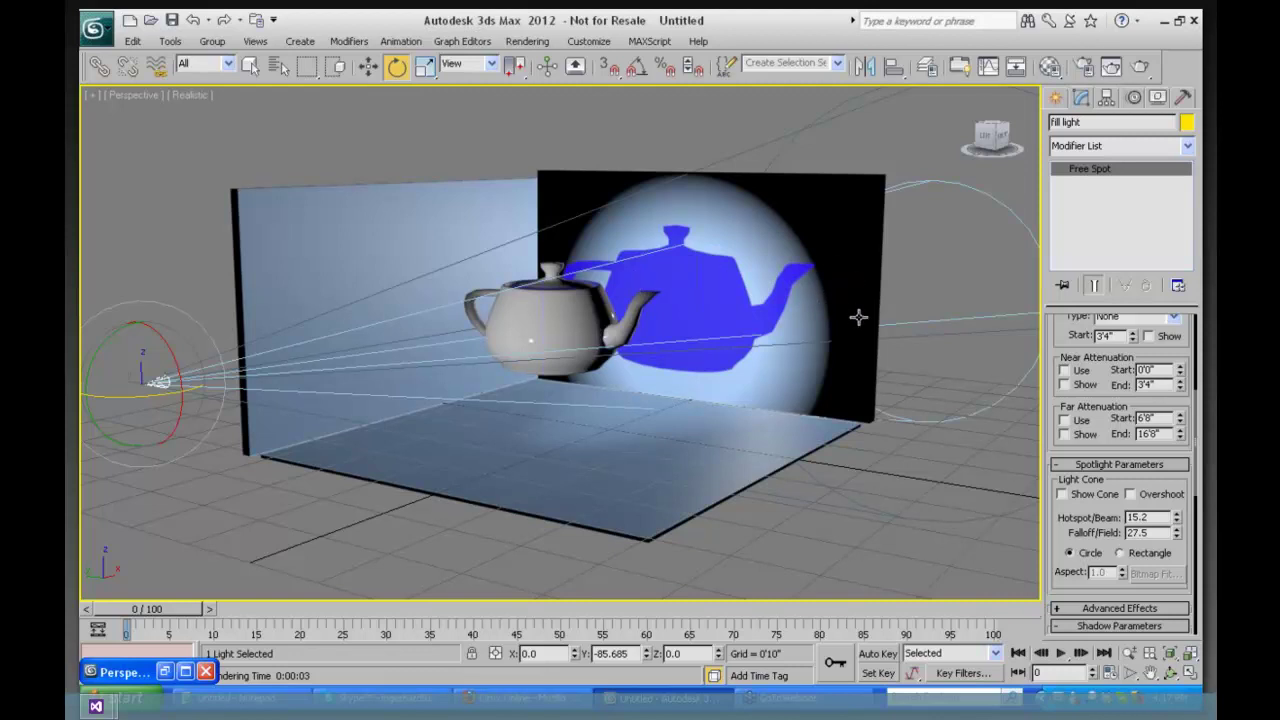
pyautogui.moveTo(1054, 515); pyautogui.dragTo(1050, 385)
pyautogui.scroll(-3, 1050, 385)
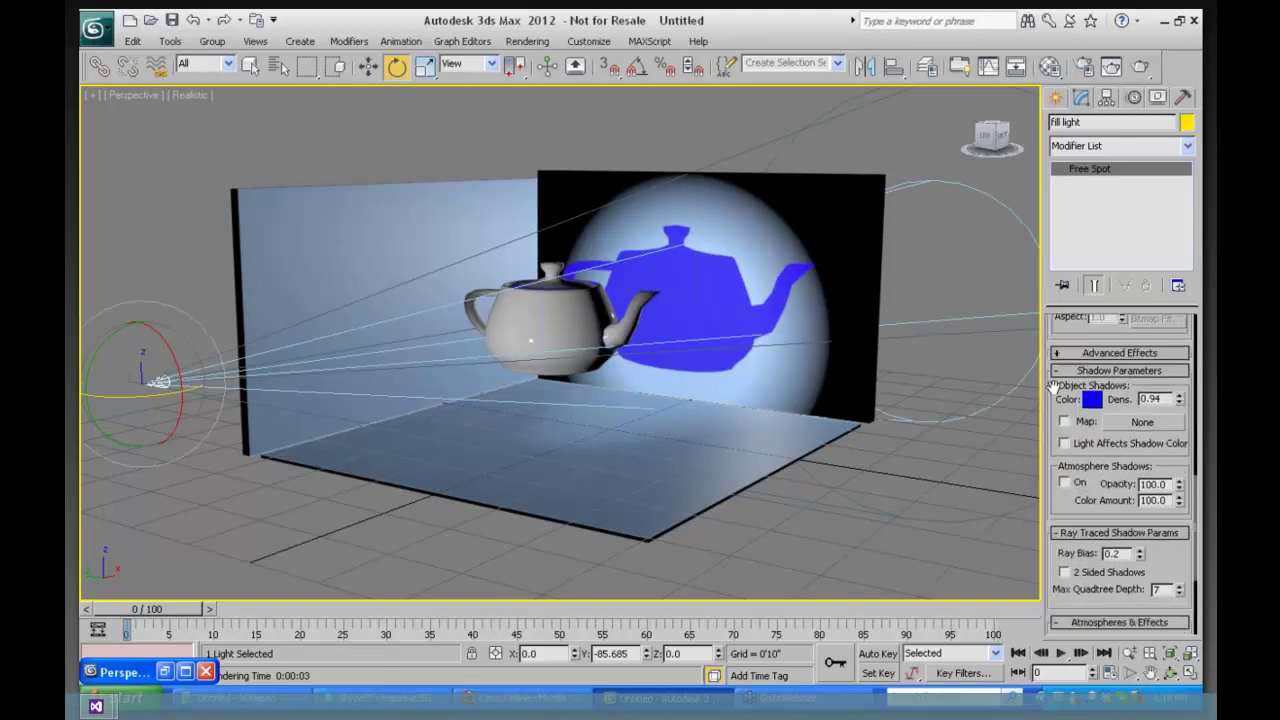
pyautogui.scroll(4, 1052, 388)
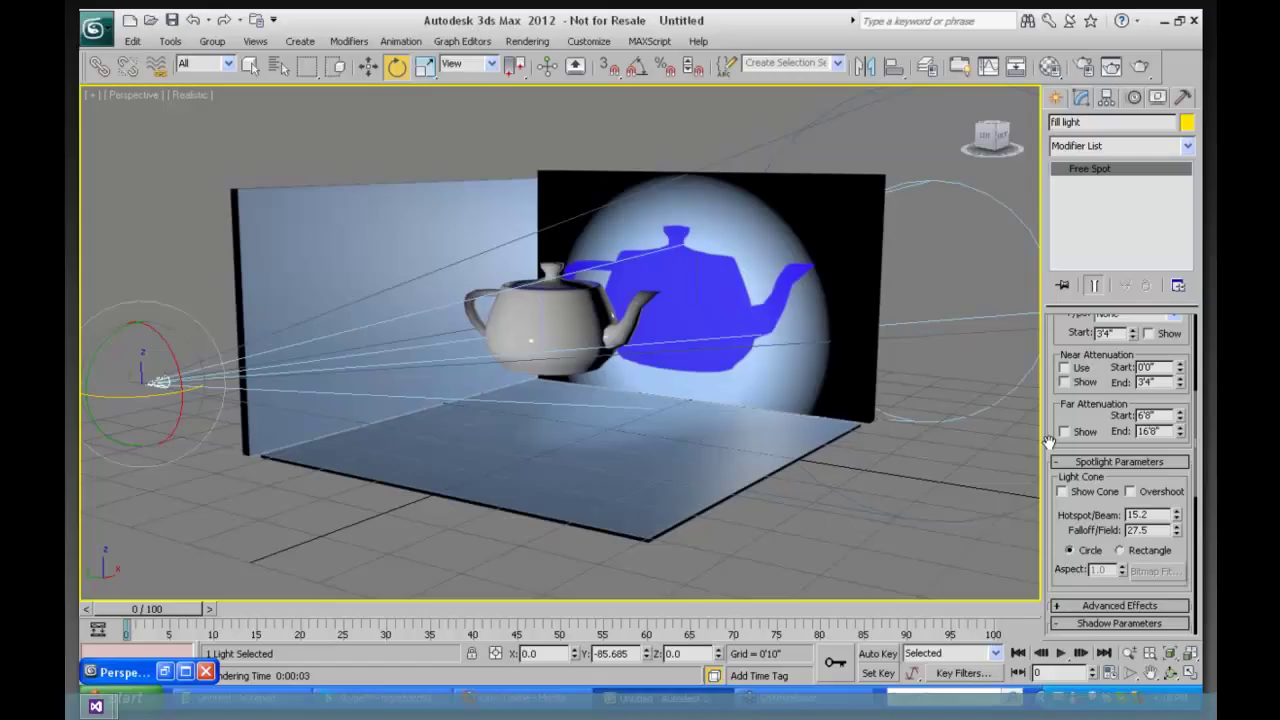
pyautogui.scroll(3, 1065, 380)
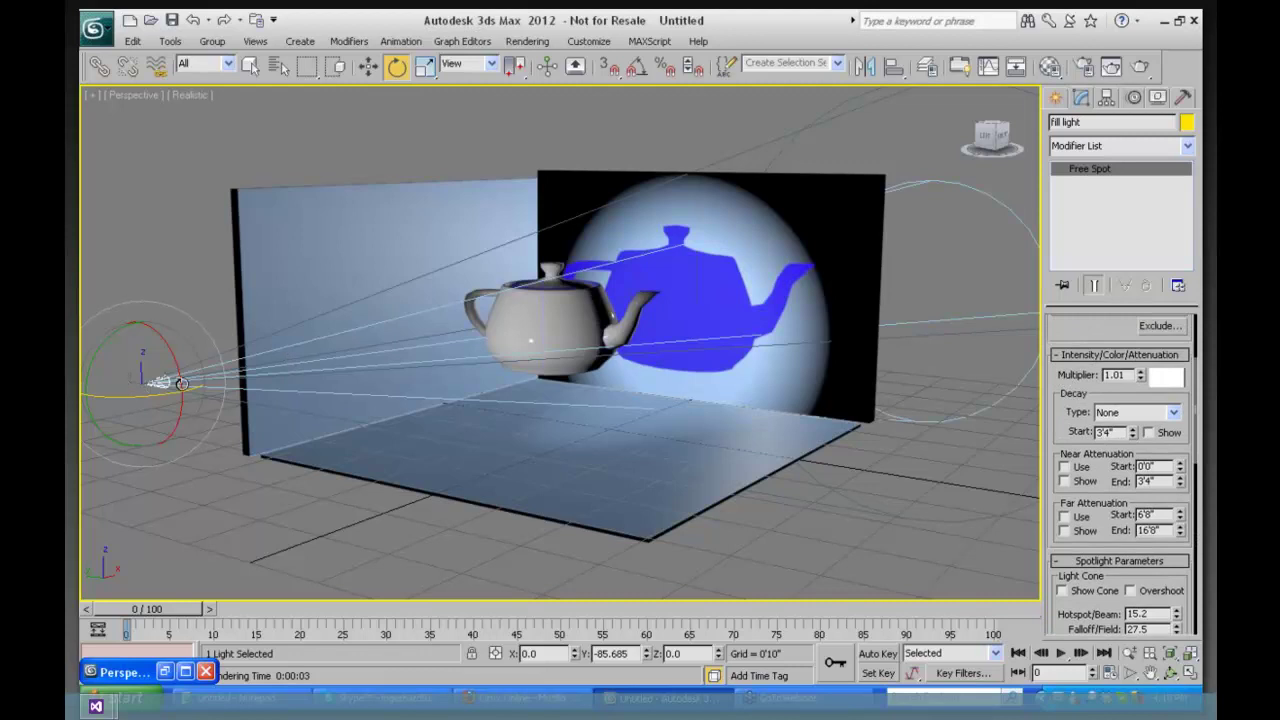
# Move the fill spotlight back from the room to X about -11'10", render the Perspective view and close the frame
pyautogui.click(1128, 652)
pyautogui.moveTo(560, 300); pyautogui.dragTo(560, 400)
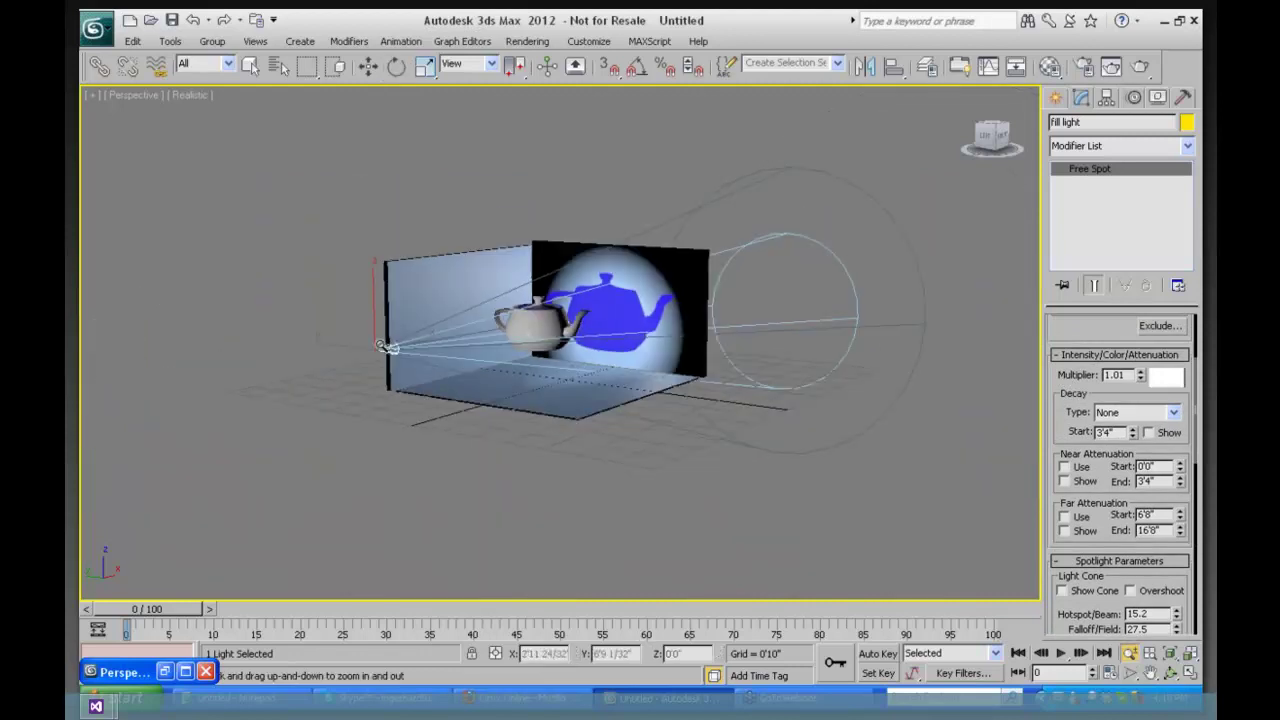
pyautogui.press('e')
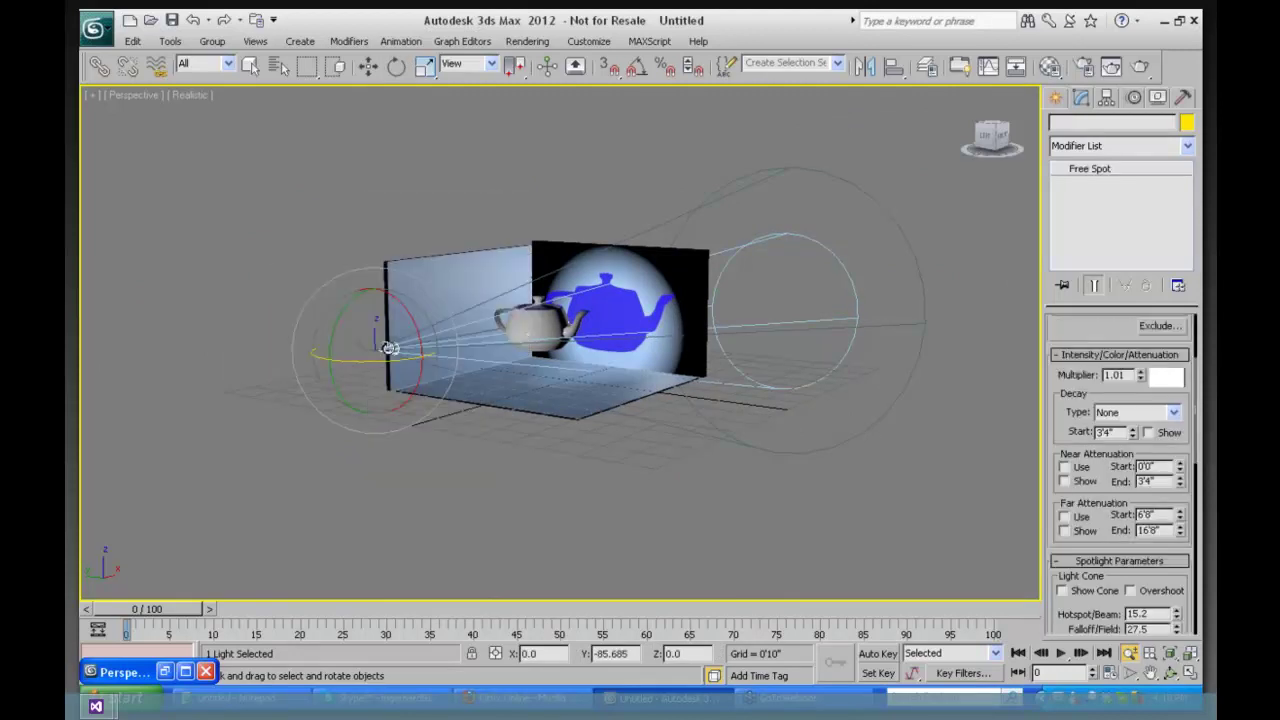
pyautogui.click(389, 347)
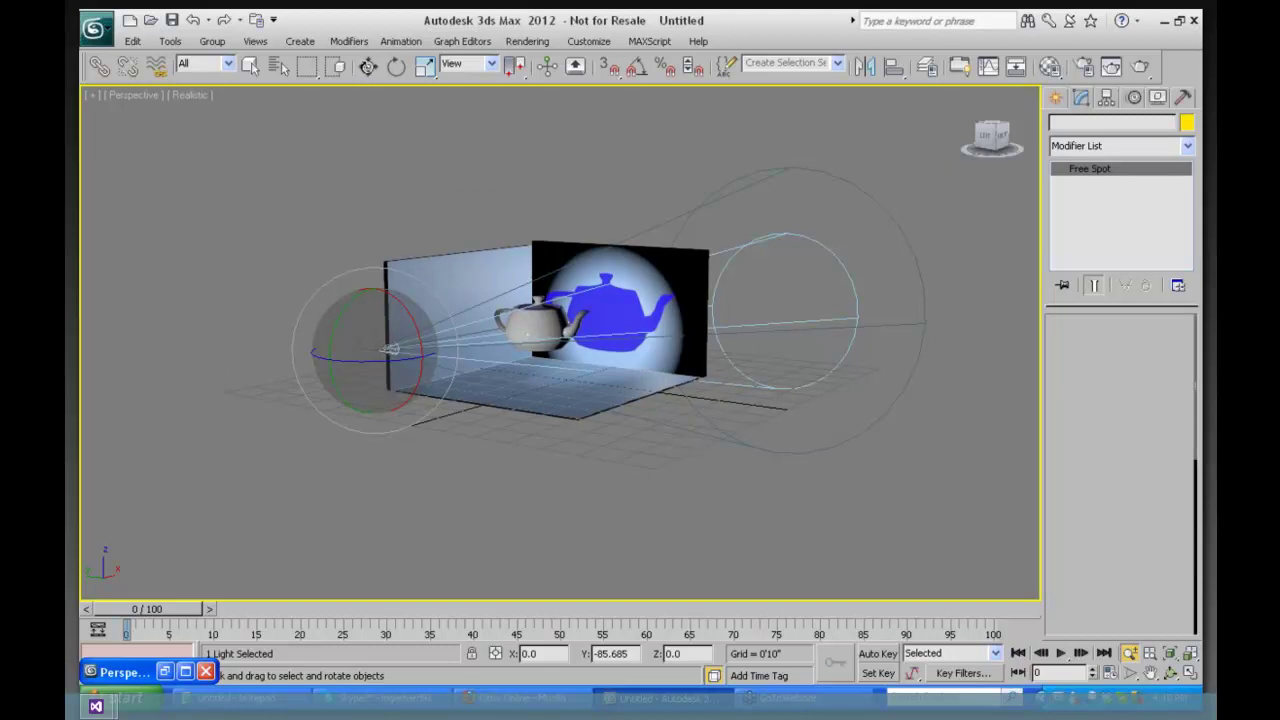
pyautogui.click(368, 66)
pyautogui.click(368, 66)
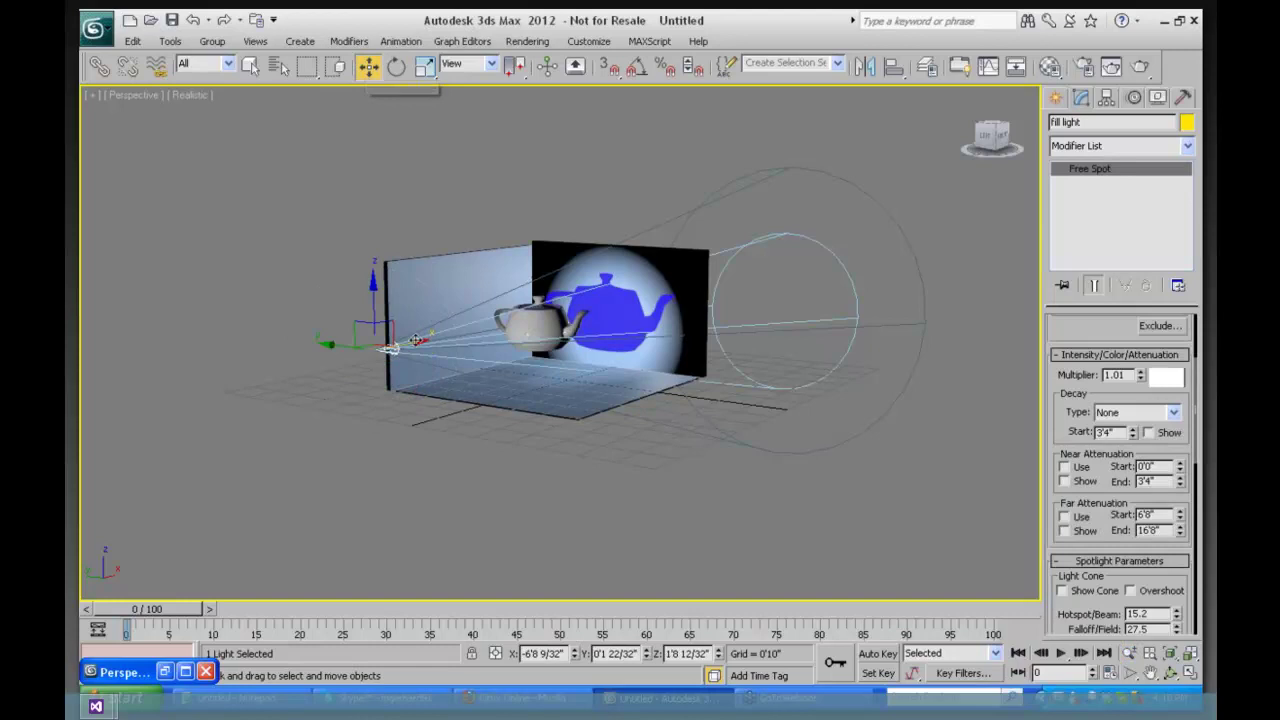
pyautogui.moveTo(371, 342); pyautogui.dragTo(200, 369)
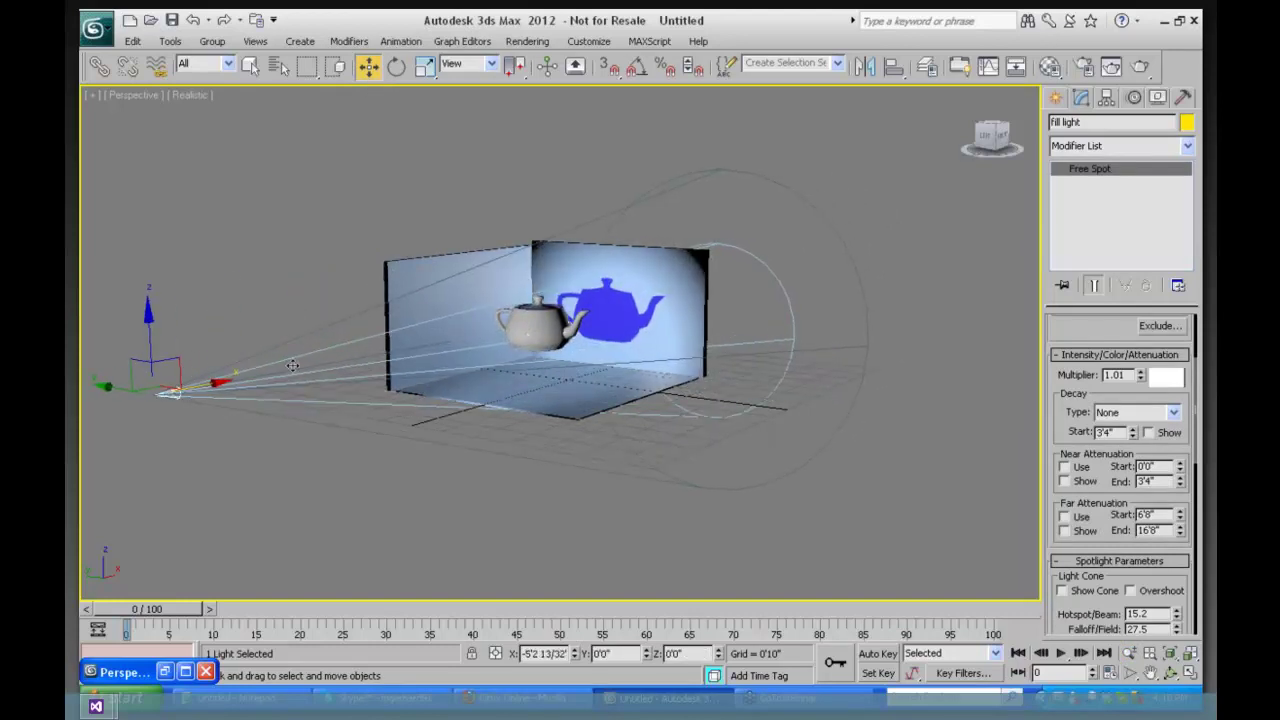
pyautogui.hotkey('shift', 'q')
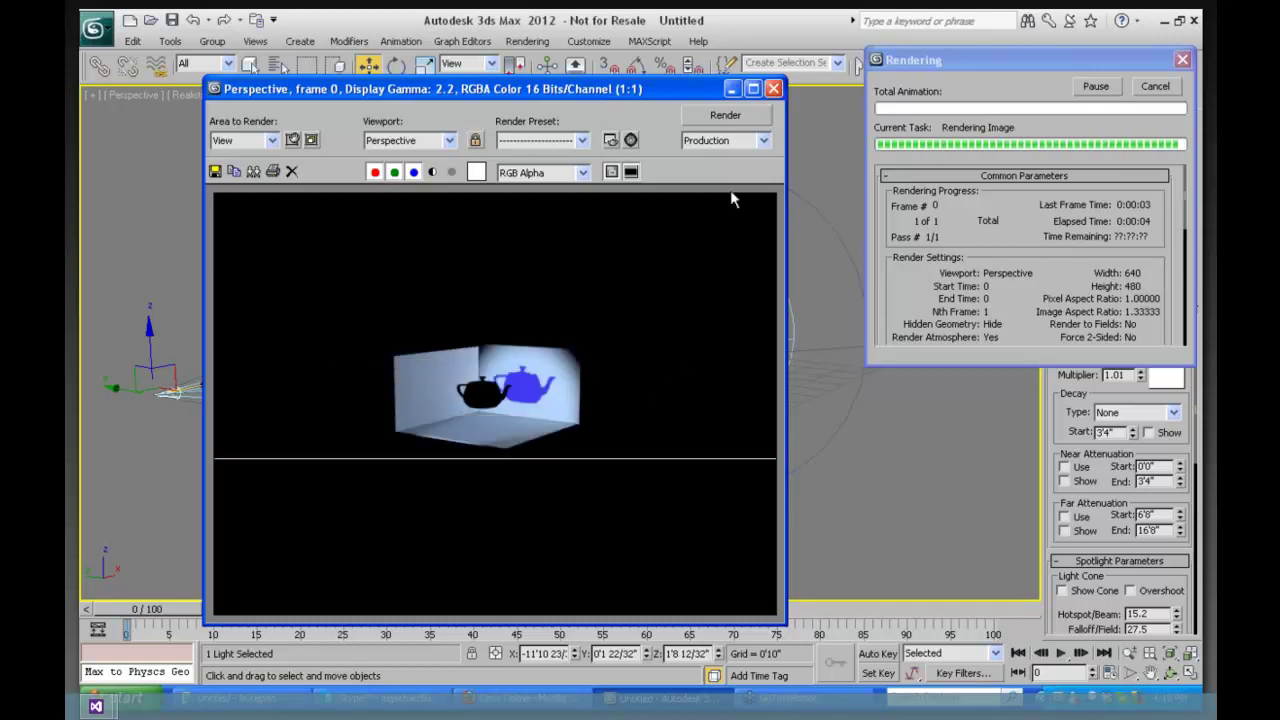
pyautogui.click(774, 90)
pyautogui.click(528, 318)
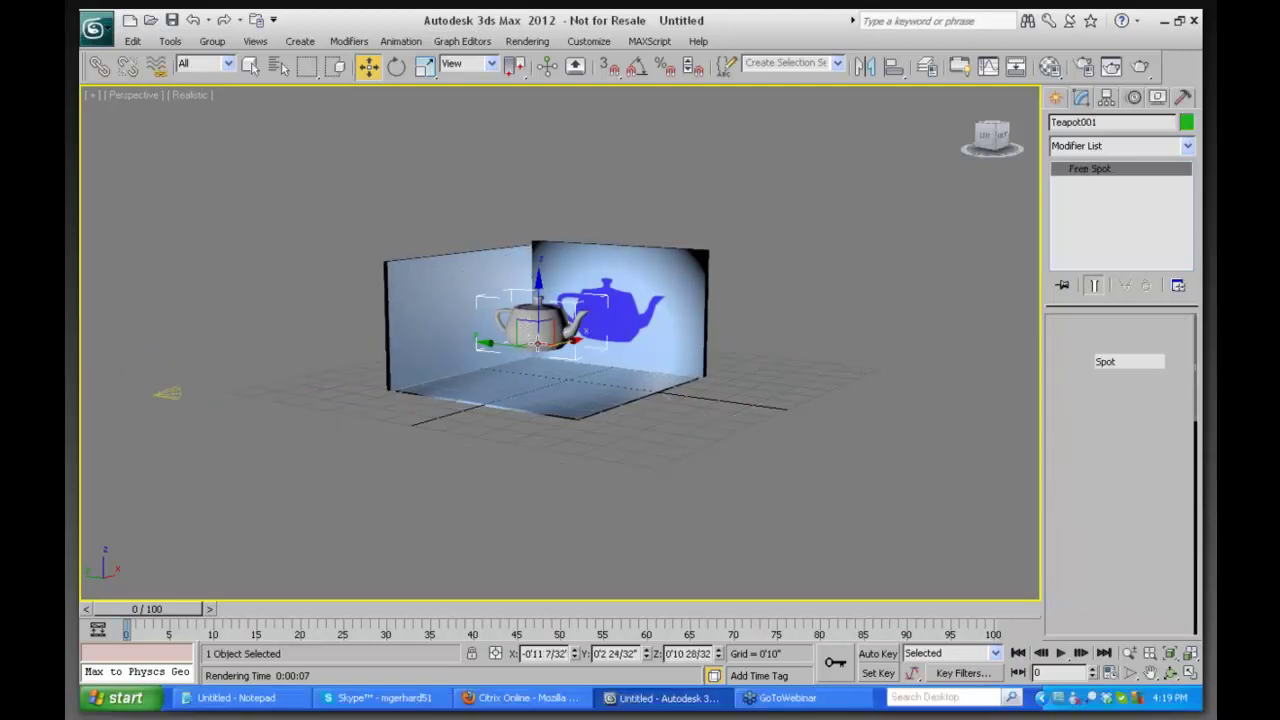
pyautogui.click(1171, 674)
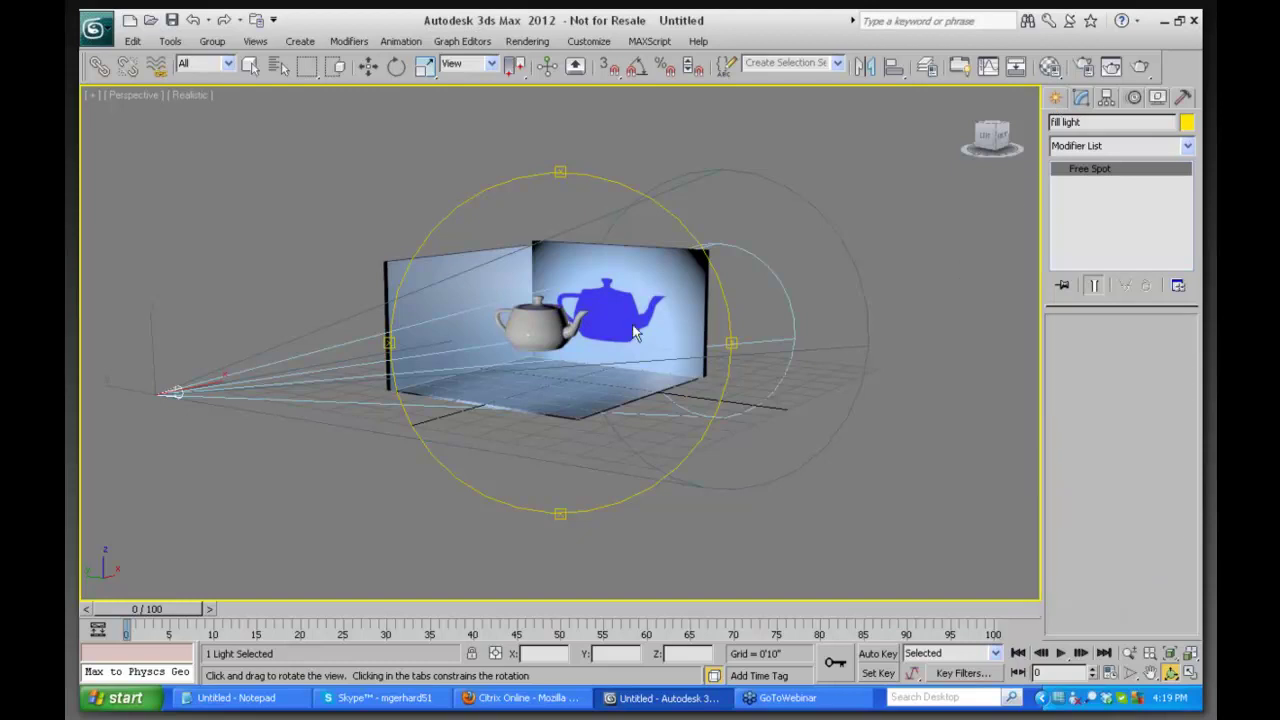
pyautogui.click(1055, 98)
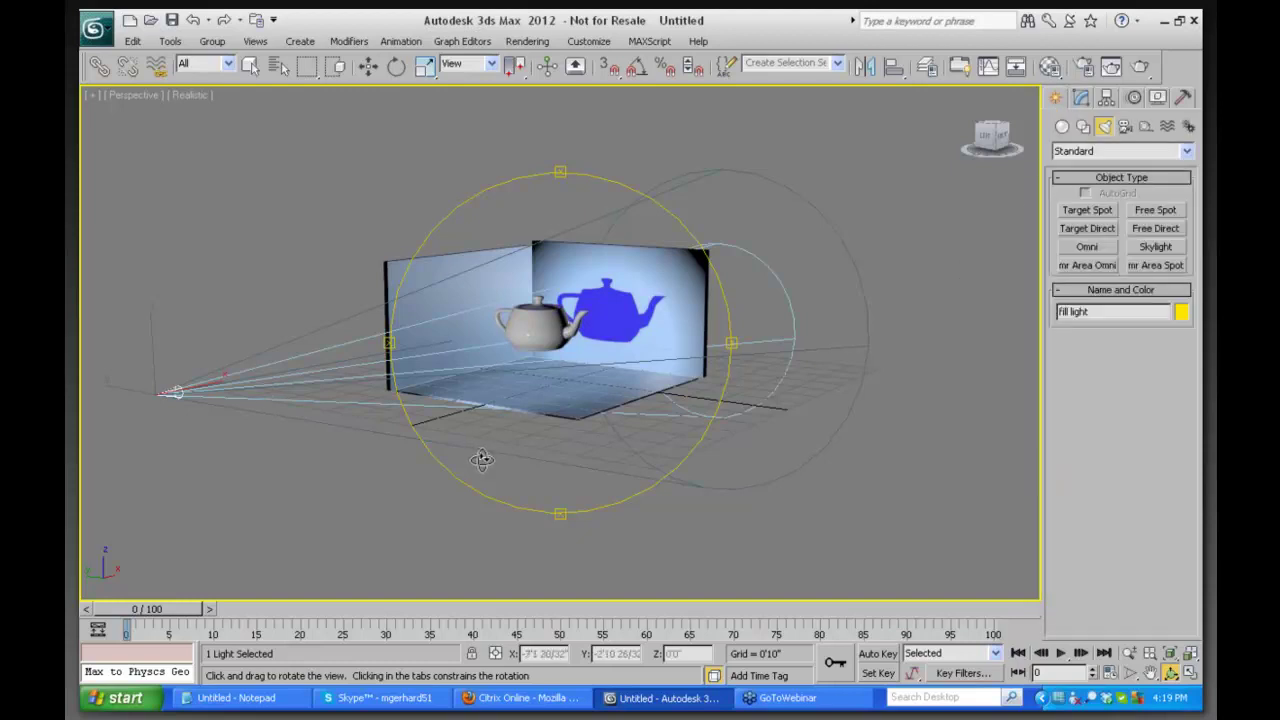
pyautogui.hotkey('shift', 'q')
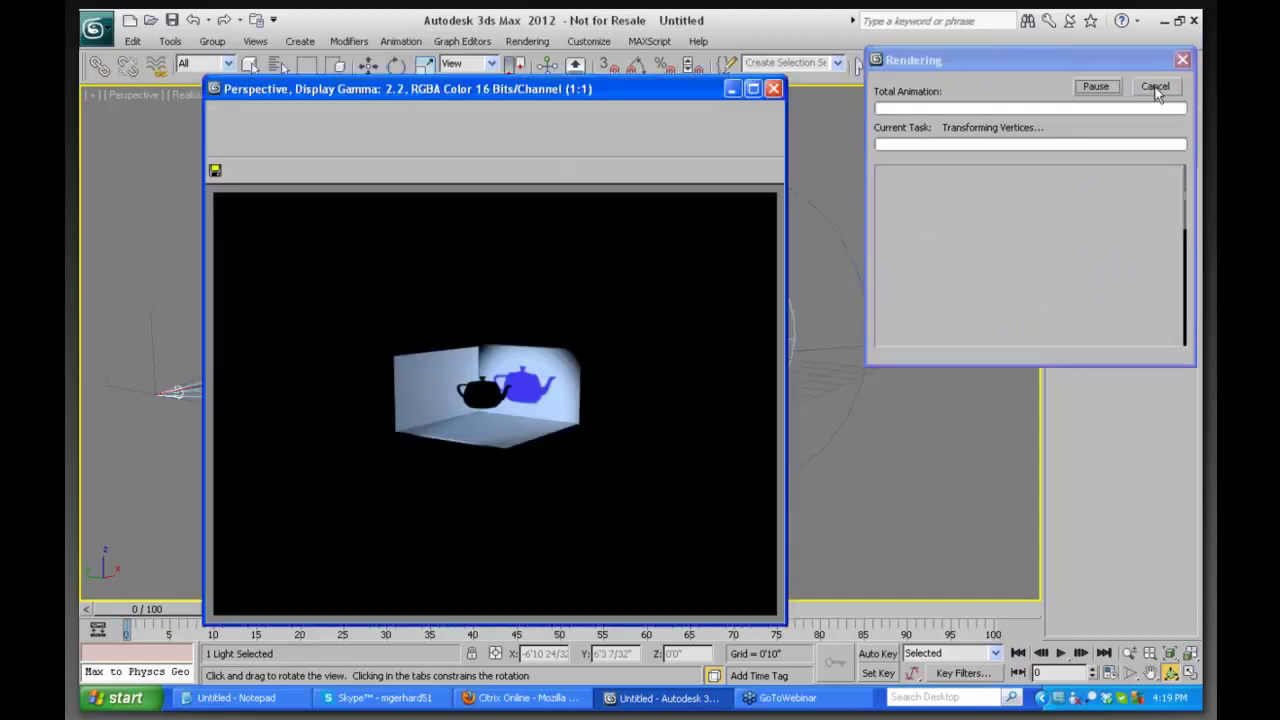
pyautogui.click(1155, 86)
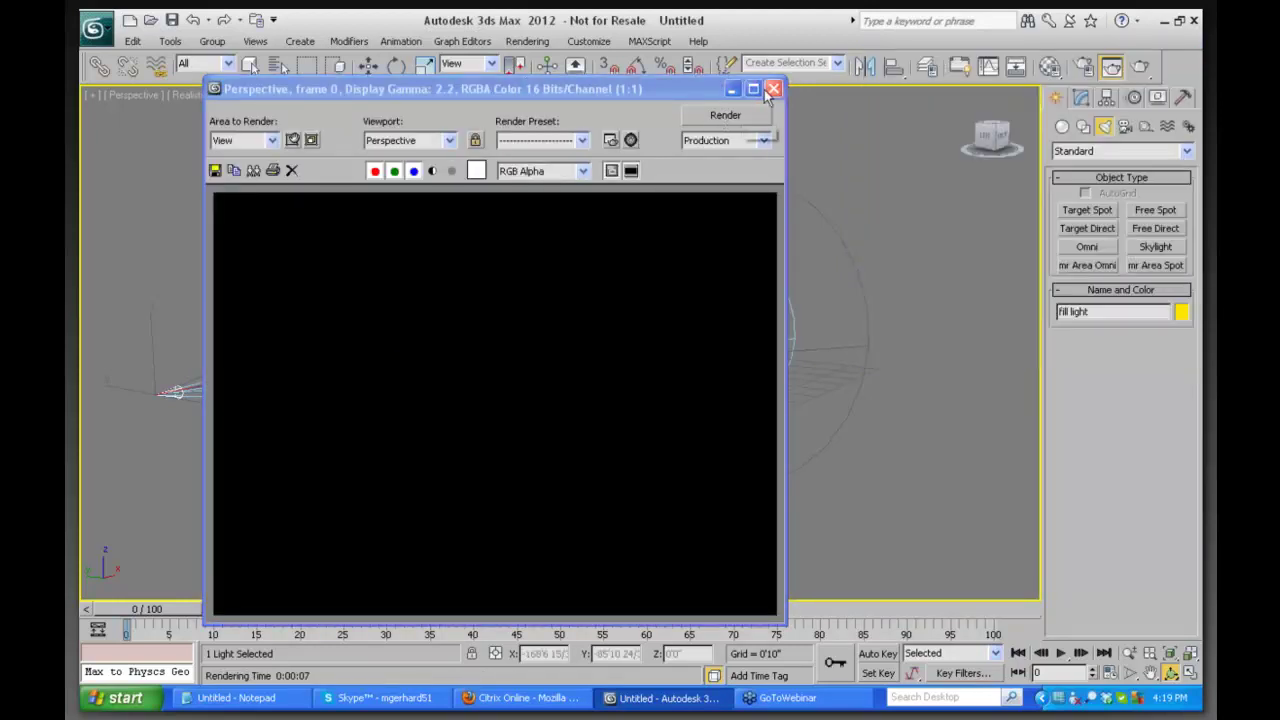
pyautogui.click(773, 89)
# Delete the fill spotlight and the remaining light outside the room
pyautogui.press('w')
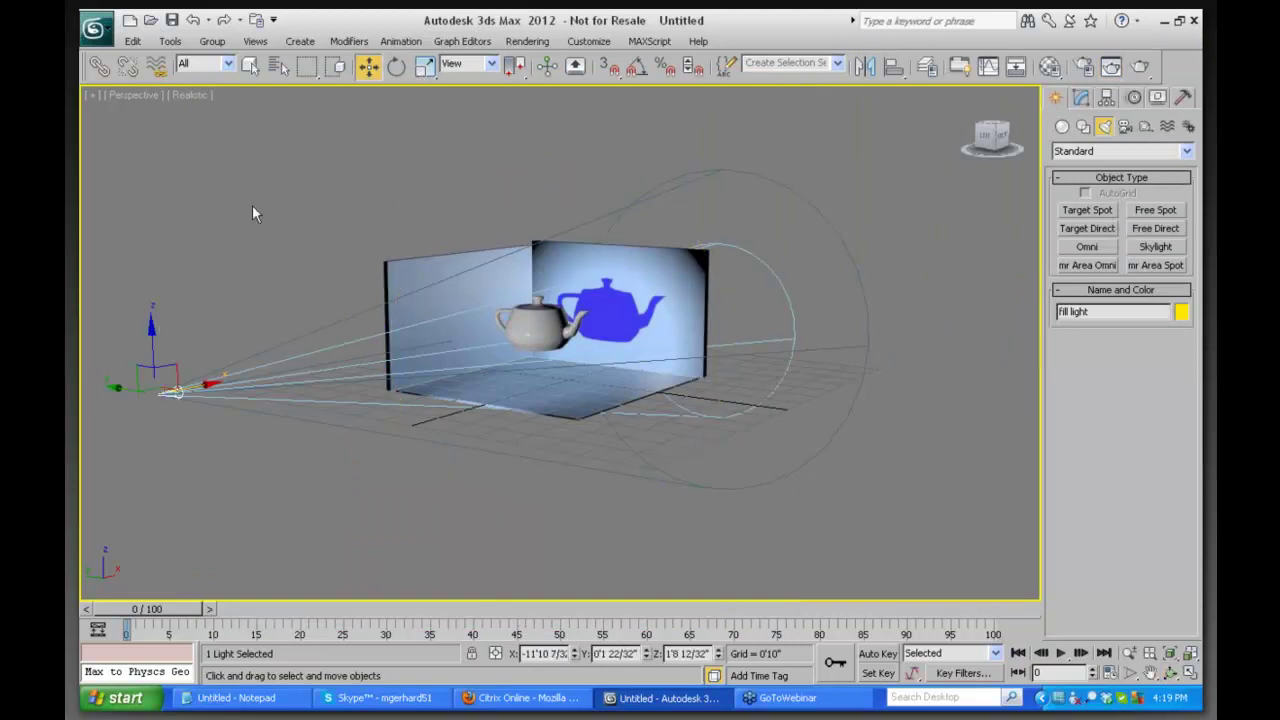
pyautogui.click(194, 430)
pyautogui.hotkey('ctrl', 'z')
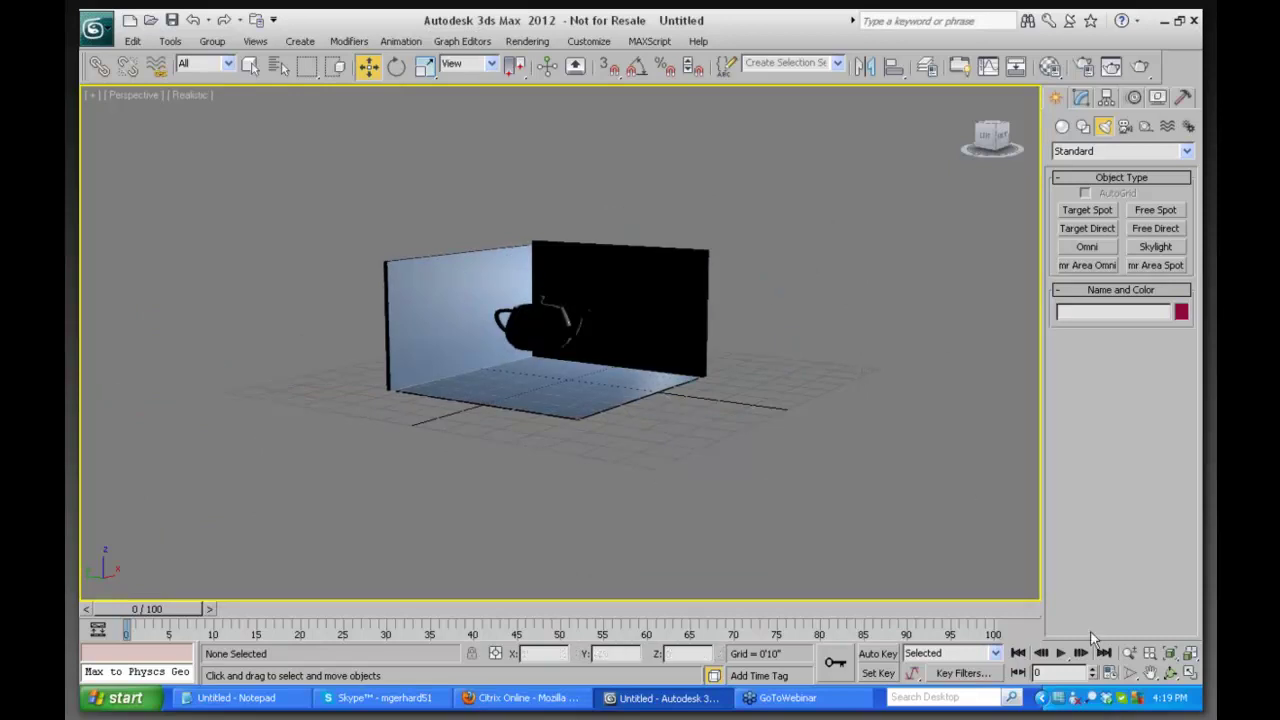
pyautogui.click(1170, 673)
pyautogui.moveTo(674, 370); pyautogui.dragTo(722, 357)
pyautogui.press('w')
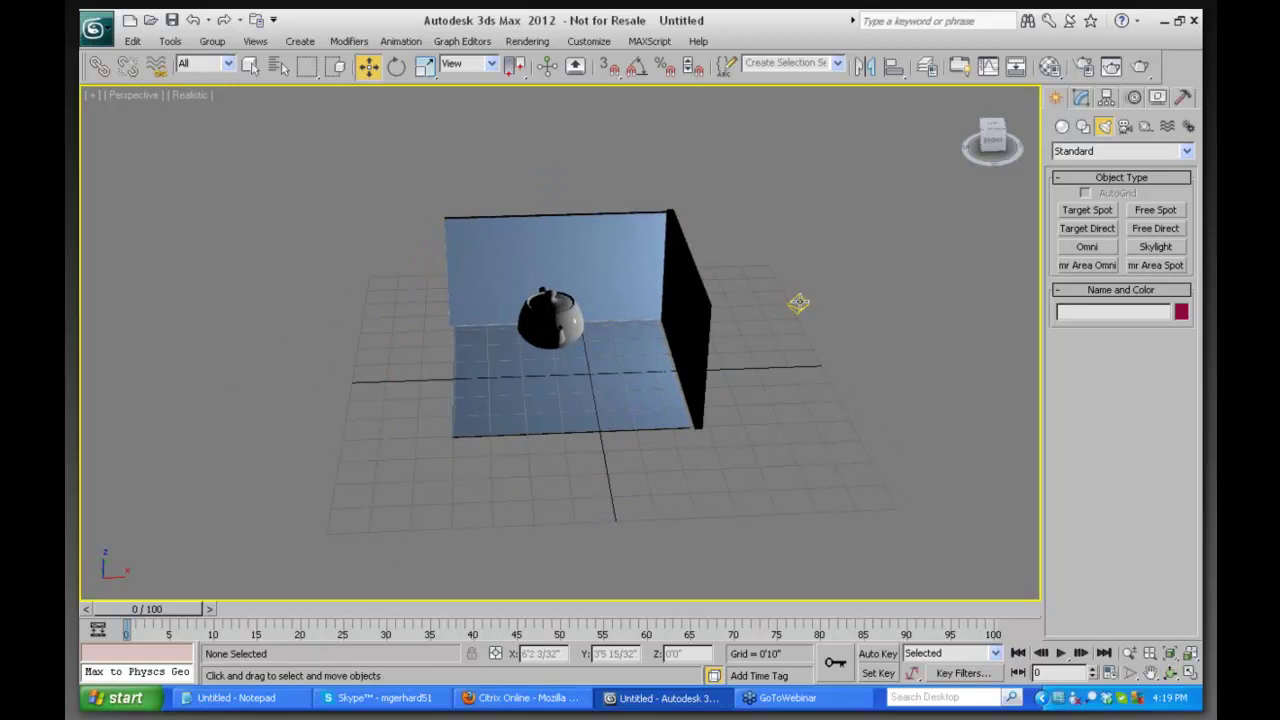
pyautogui.click(798, 303)
pyautogui.press('Delete')
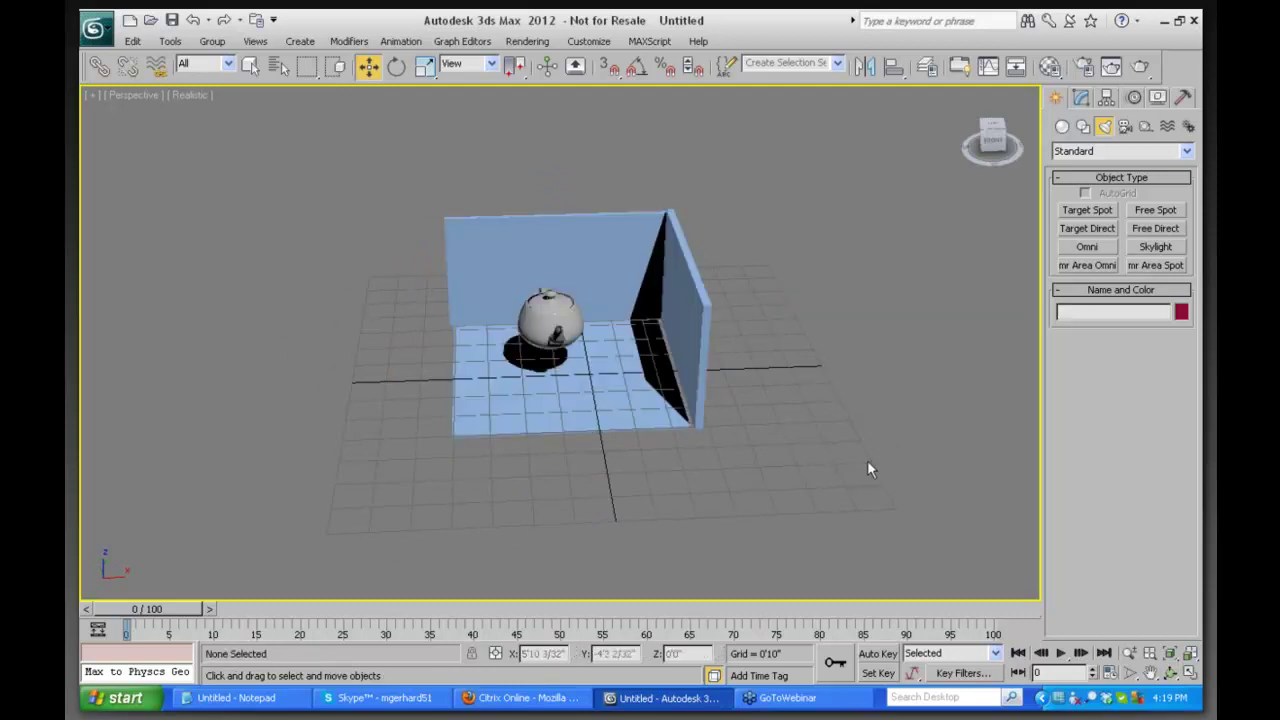
# Create a target spotlight in front of the room aimed at the floor beside the teapot and raise it to about 3'0"
pyautogui.click(1187, 673)
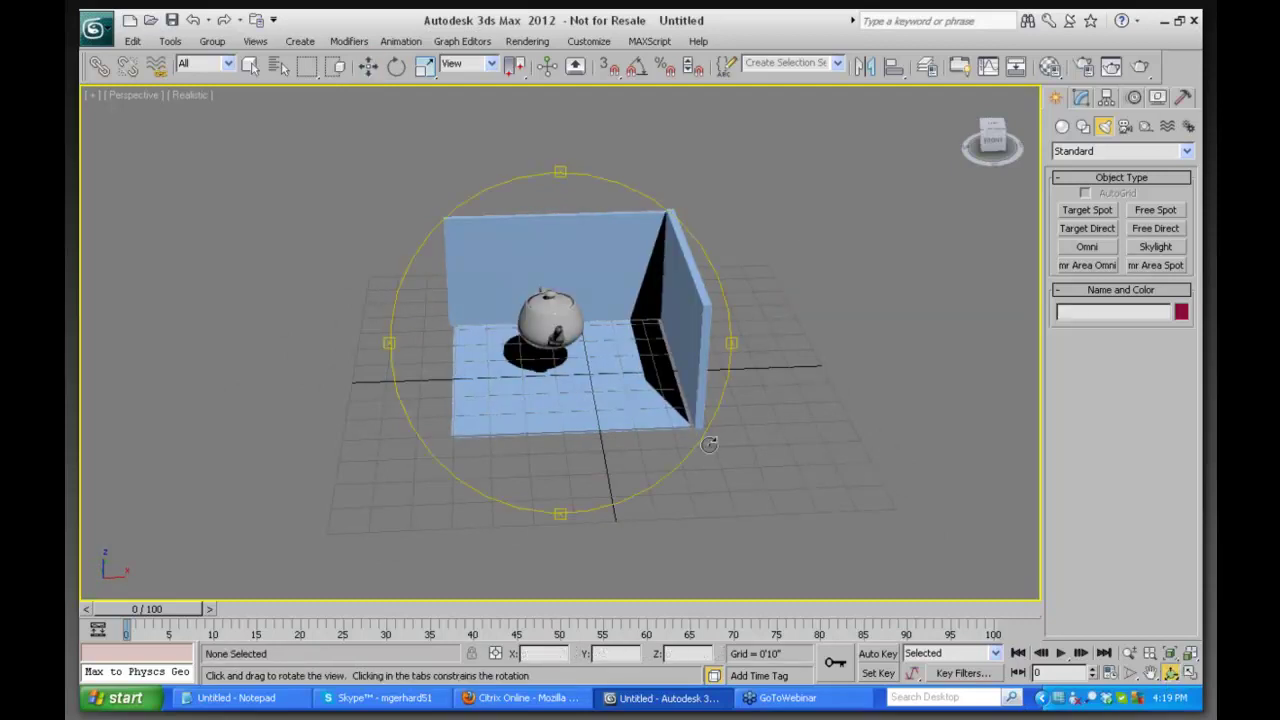
pyautogui.moveTo(578, 342); pyautogui.dragTo(668, 345)
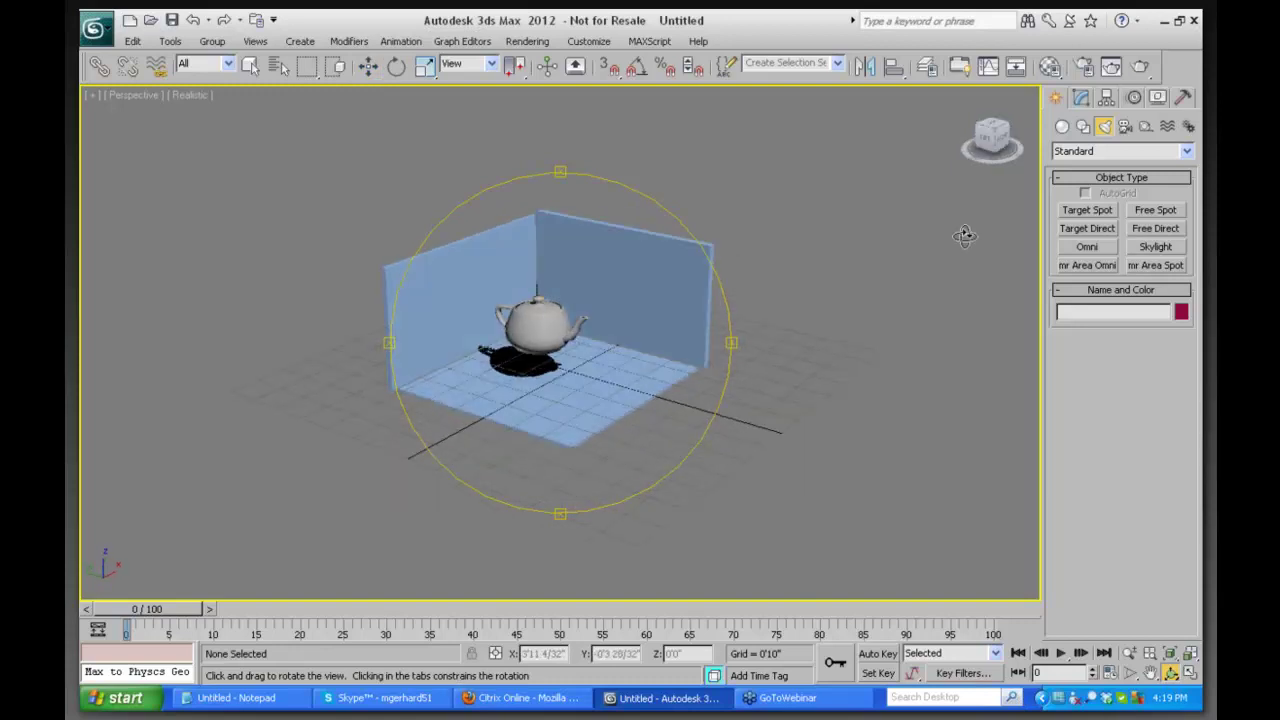
pyautogui.click(1088, 211)
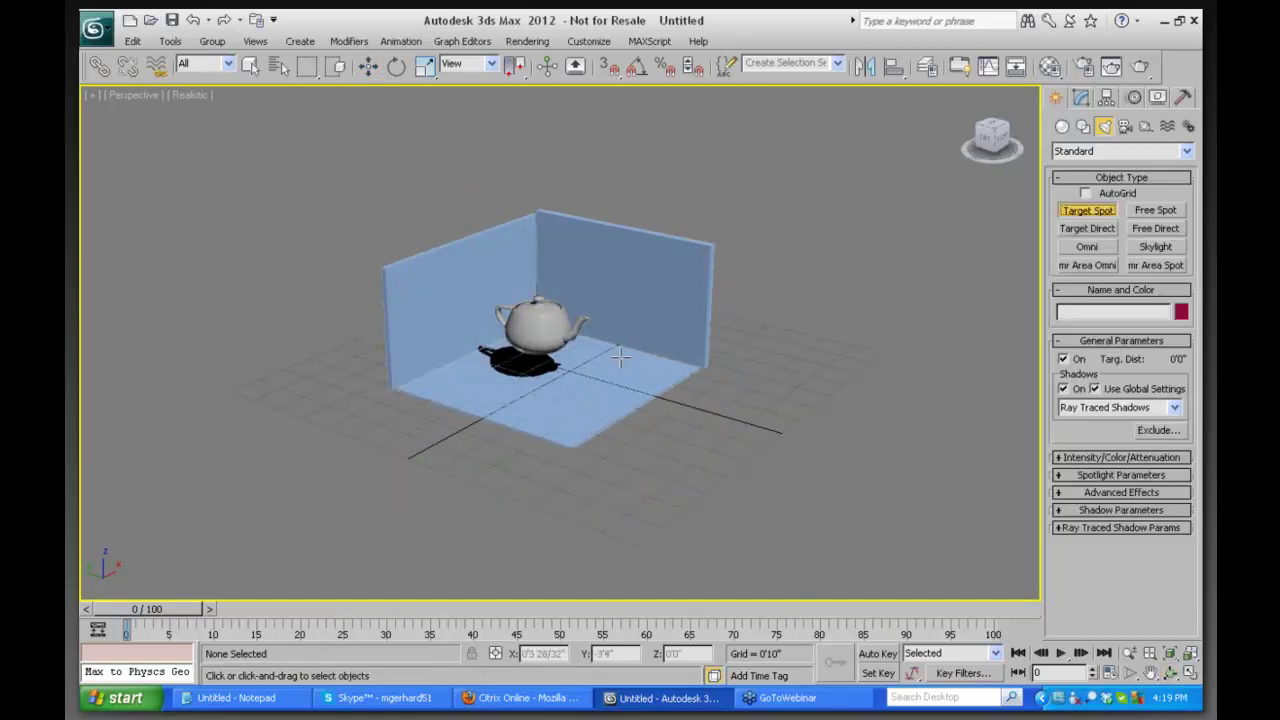
pyautogui.moveTo(868, 445); pyautogui.dragTo(617, 353)
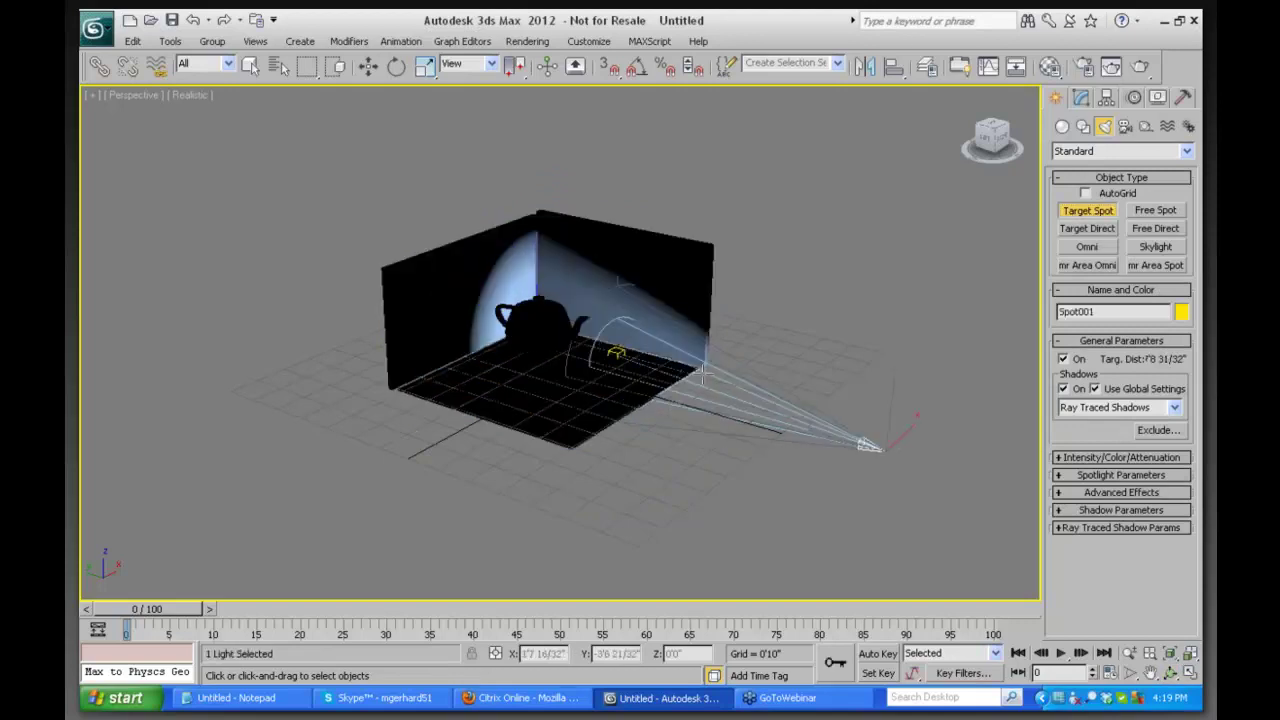
pyautogui.click(368, 66)
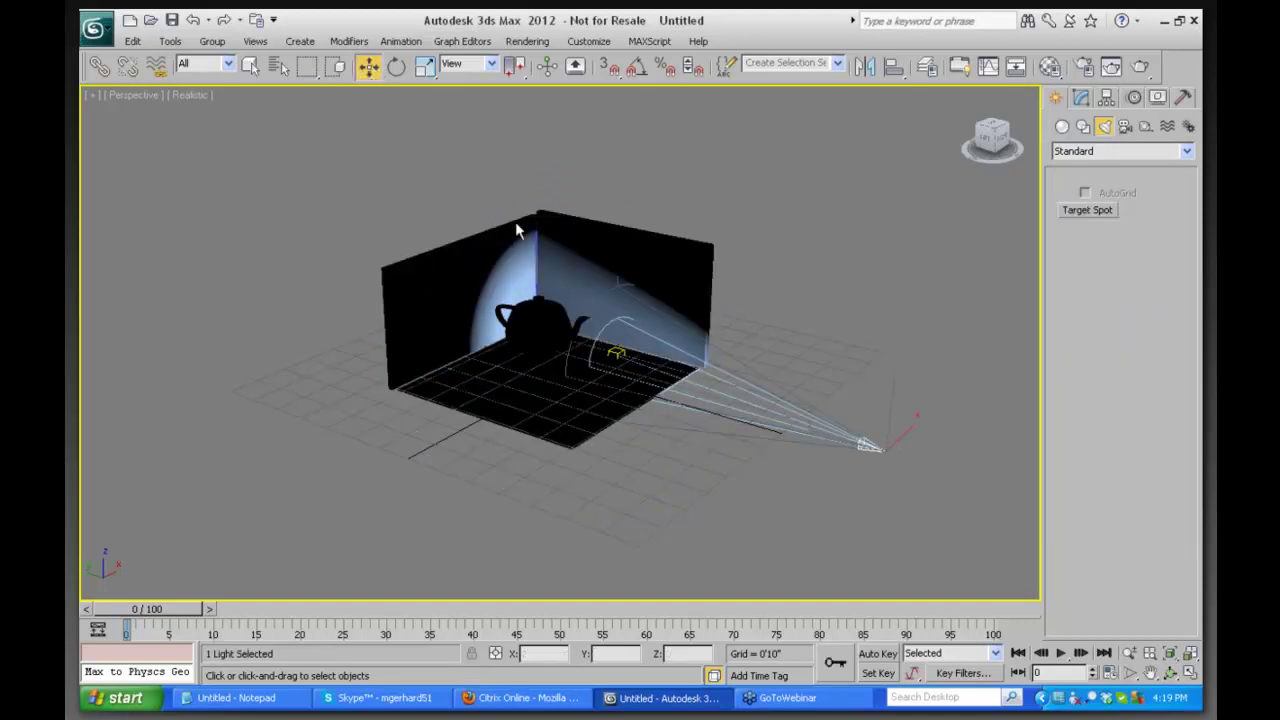
pyautogui.moveTo(888, 409); pyautogui.dragTo(901, 284)
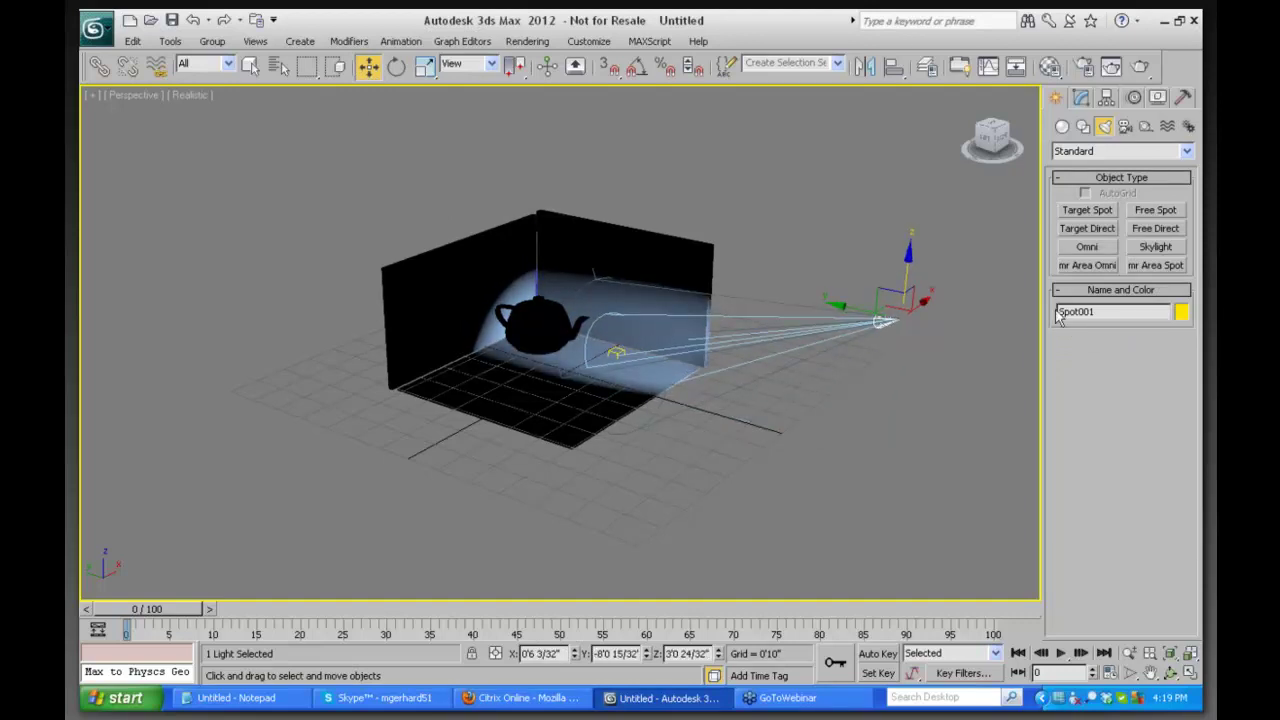
# Turn on Overshoot in the light cone settings of the new target spotlight
pyautogui.click(1063, 126)
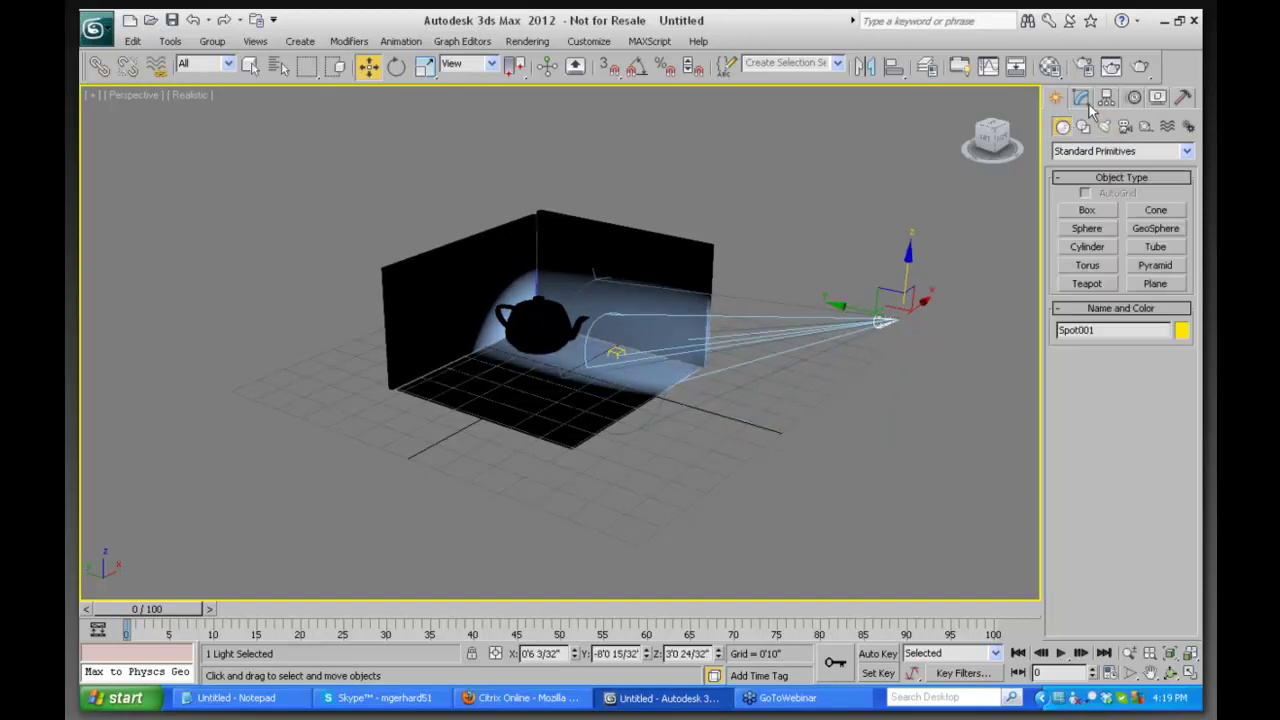
pyautogui.click(1081, 97)
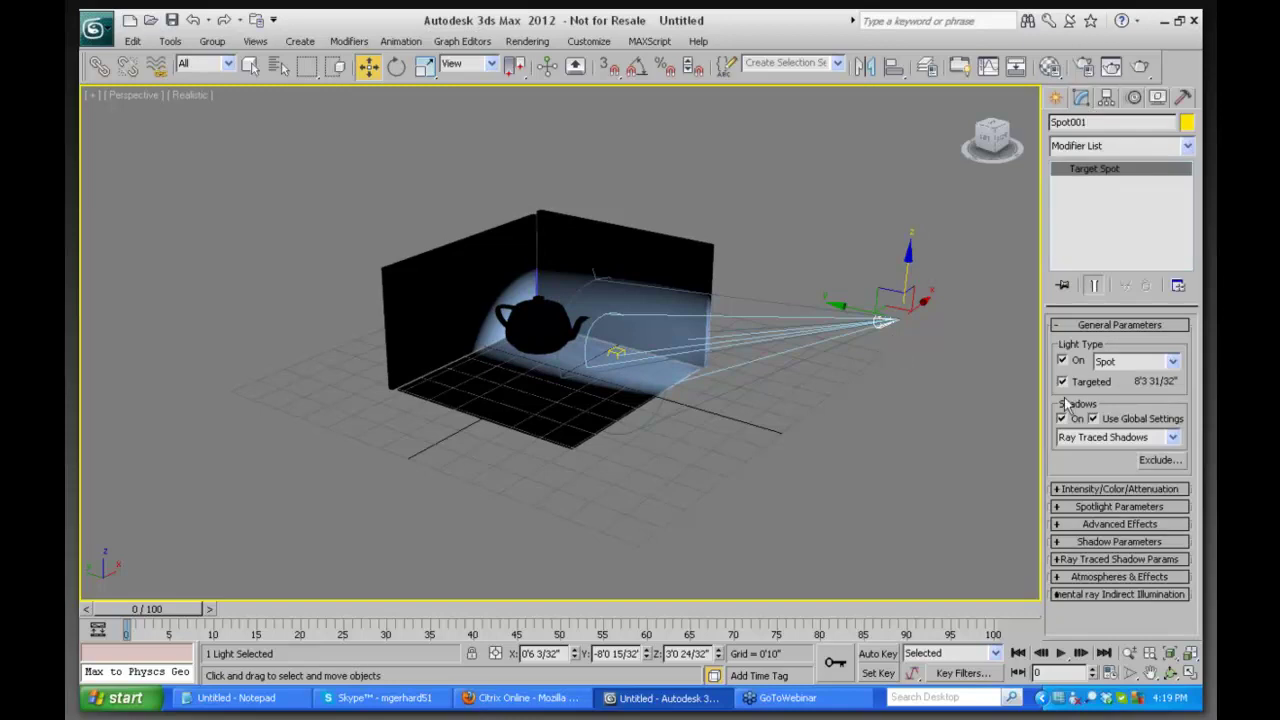
pyautogui.click(1080, 489)
pyautogui.scroll(-3, 1088, 520)
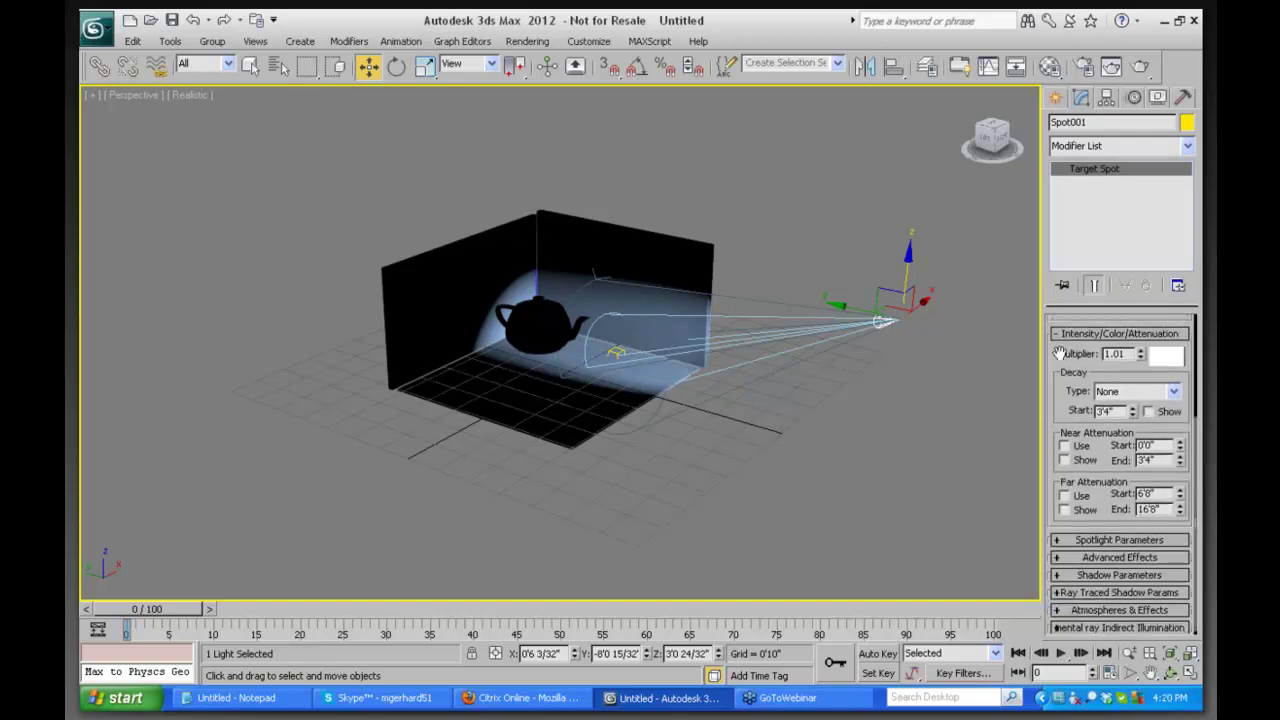
pyautogui.click(1090, 537)
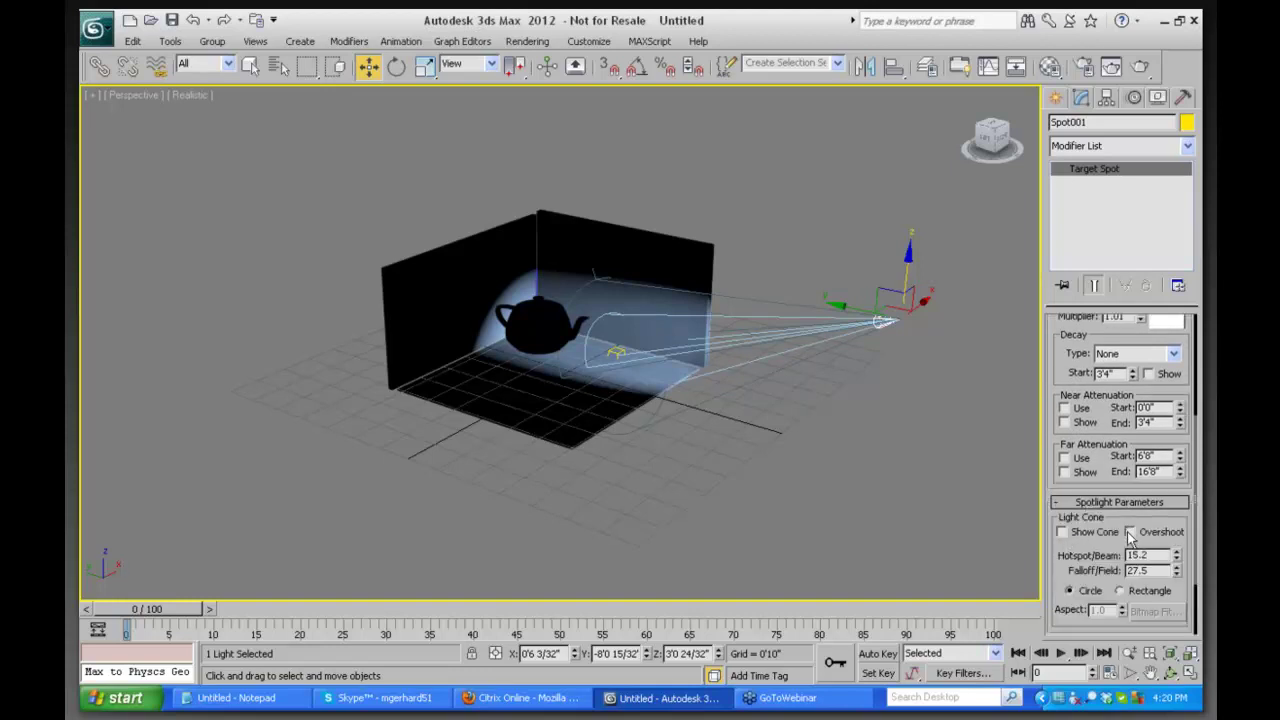
pyautogui.click(1130, 533)
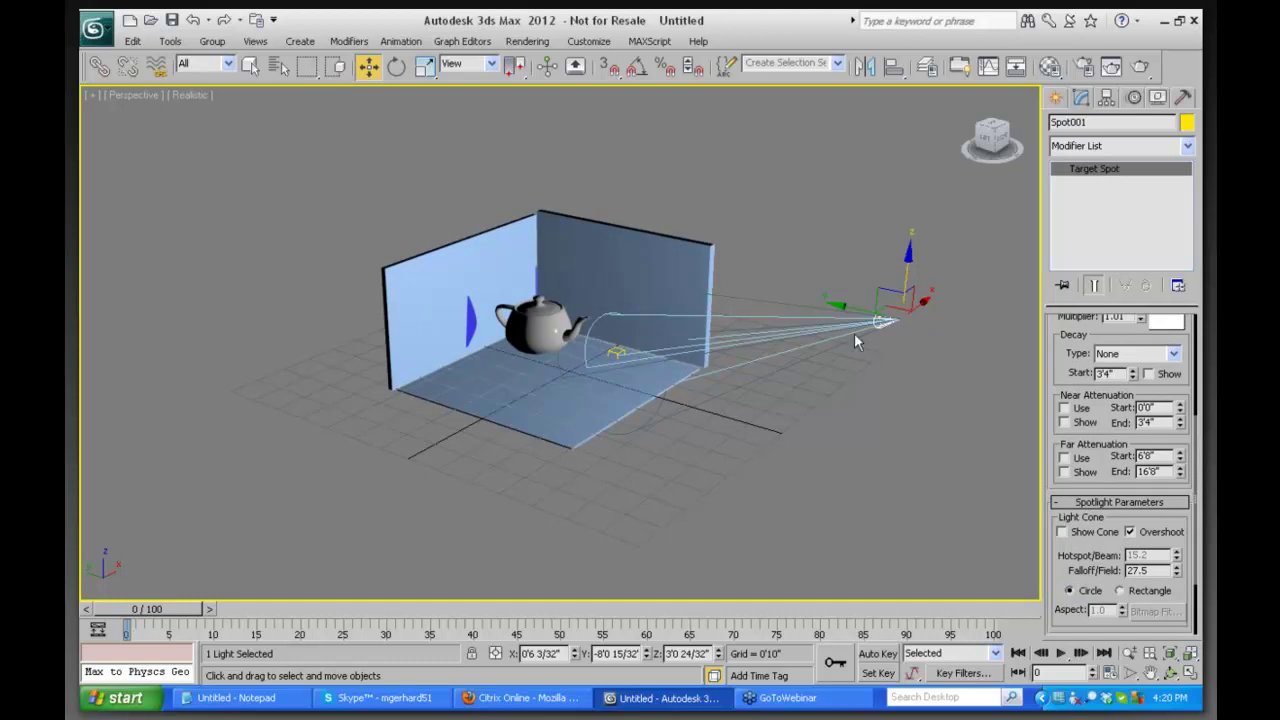
# Lower the target spotlight and shift it together with its target, placing the light at about X -1'3", Z 1'7"
pyautogui.moveTo(908, 256); pyautogui.dragTo(896, 354)
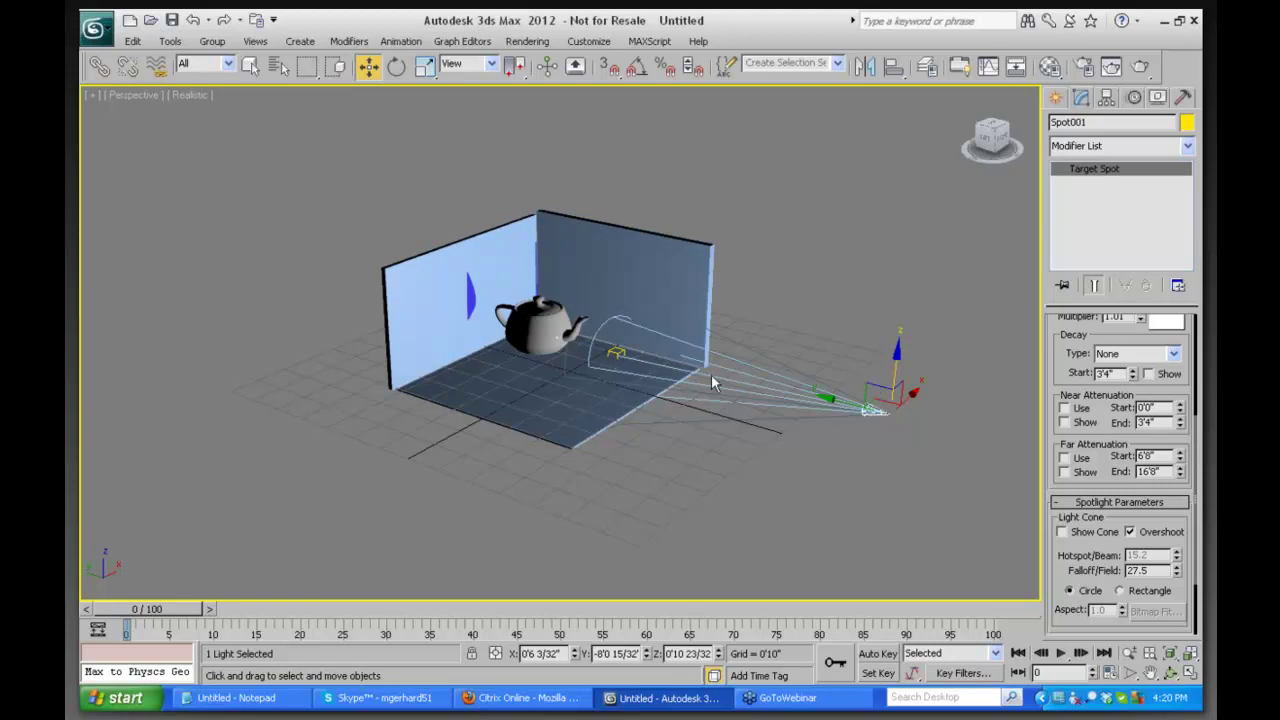
pyautogui.click(751, 387)
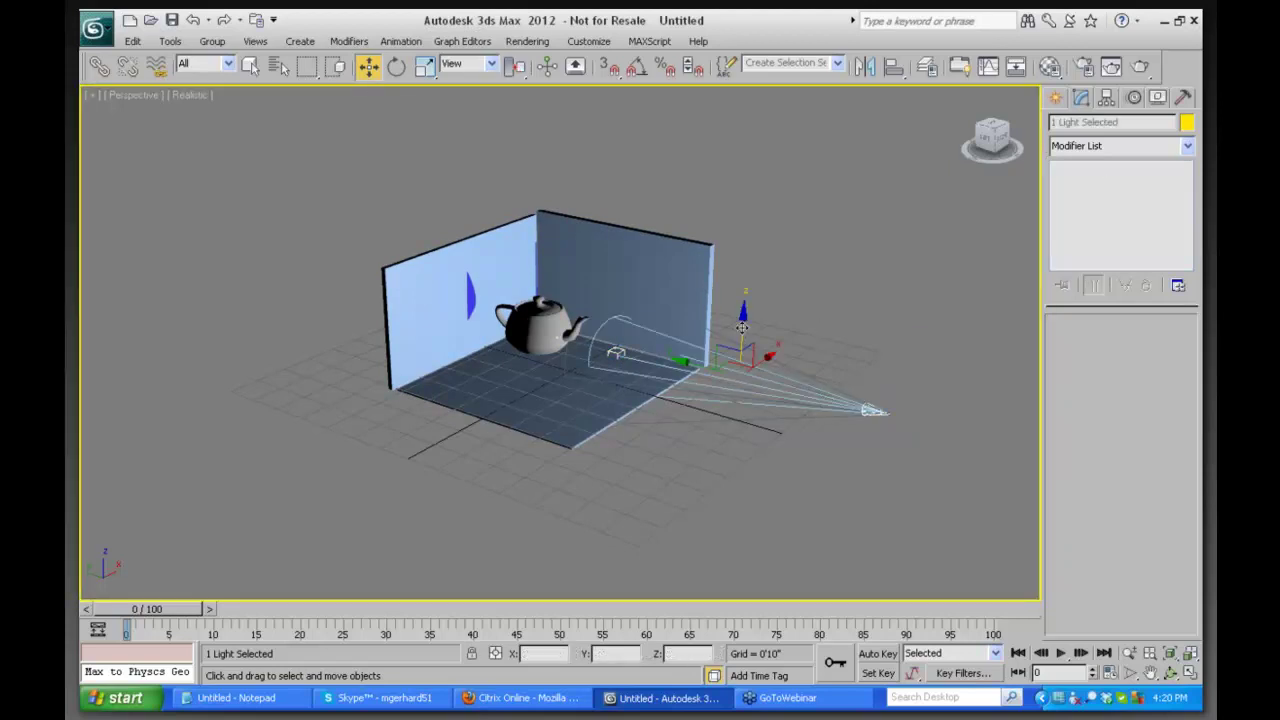
pyautogui.moveTo(743, 326); pyautogui.dragTo(745, 286)
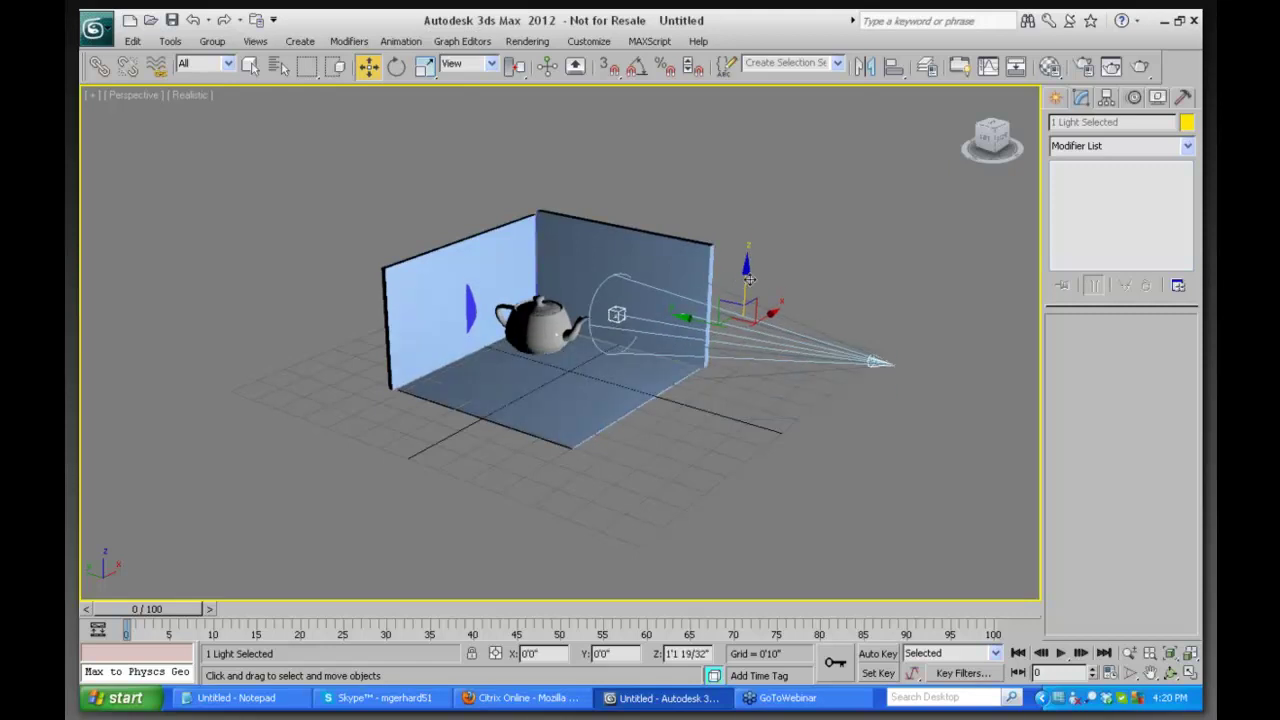
pyautogui.click(793, 286)
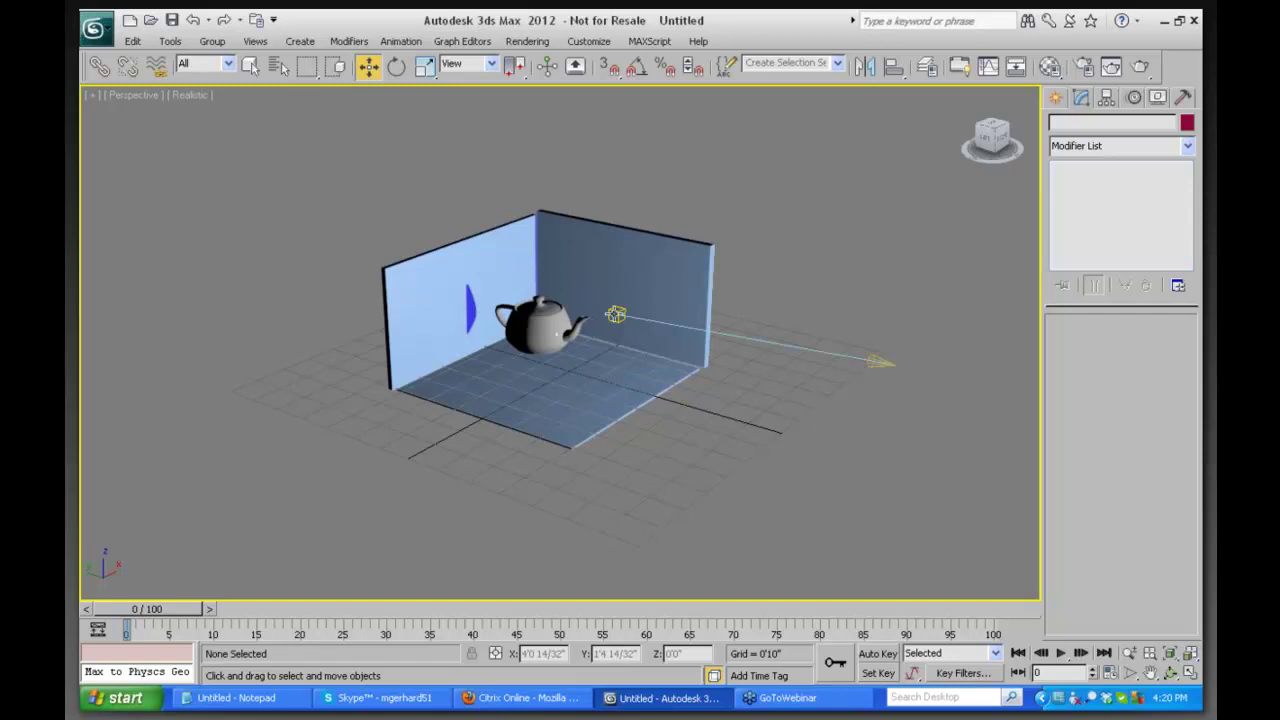
pyautogui.click(743, 339)
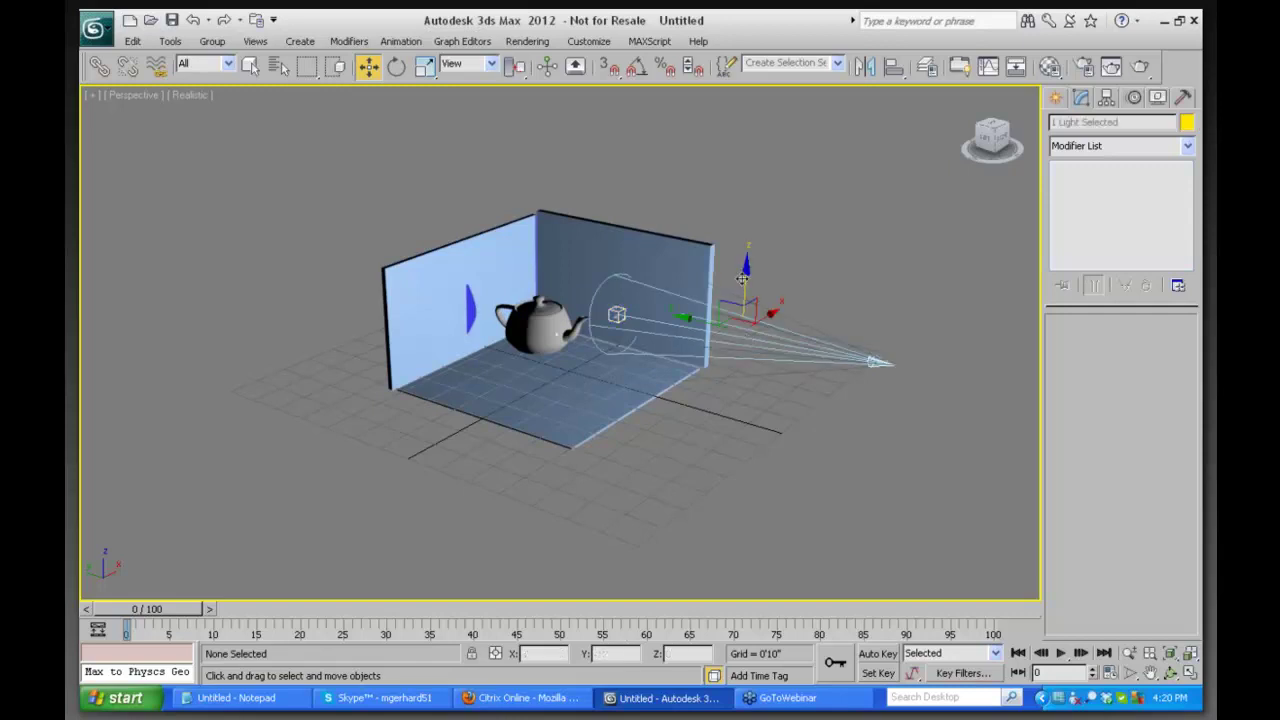
pyautogui.moveTo(743, 281); pyautogui.dragTo(732, 322)
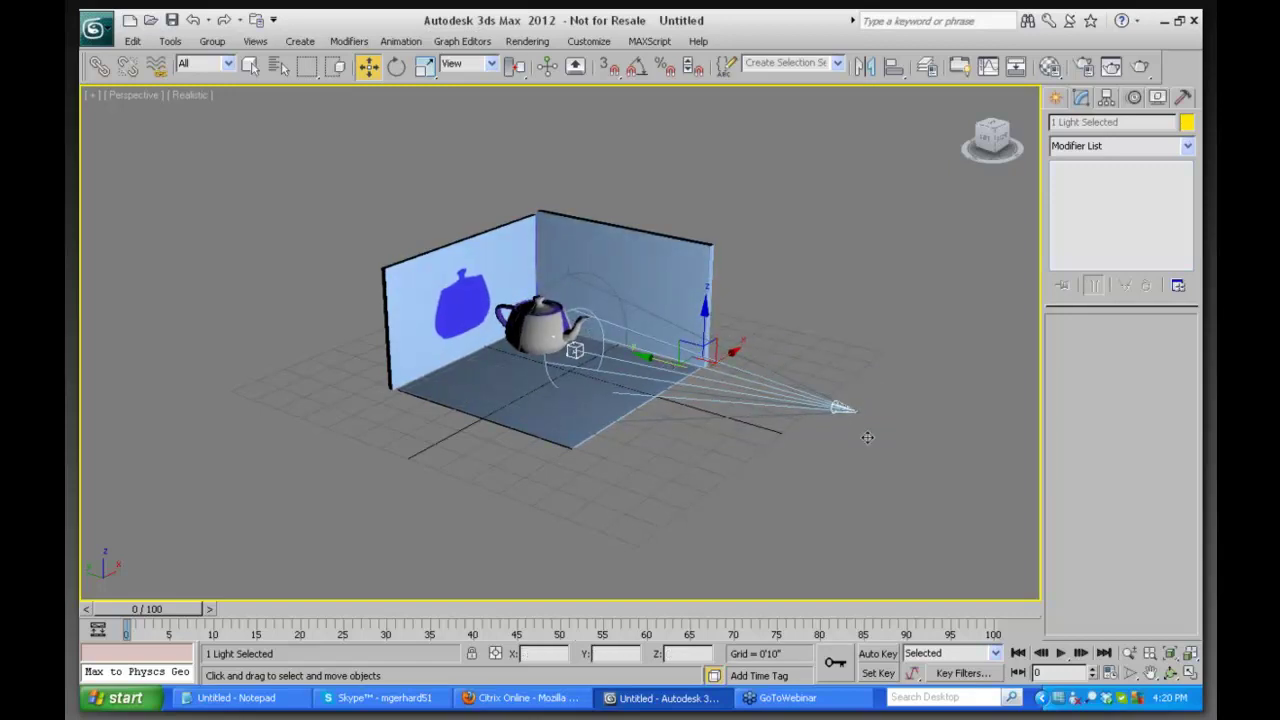
# Create two small spheres, one on the floor in front of the teapot and one at the room's open edge with about 0'5" radius
pyautogui.click(1189, 631)
pyautogui.click(1172, 675)
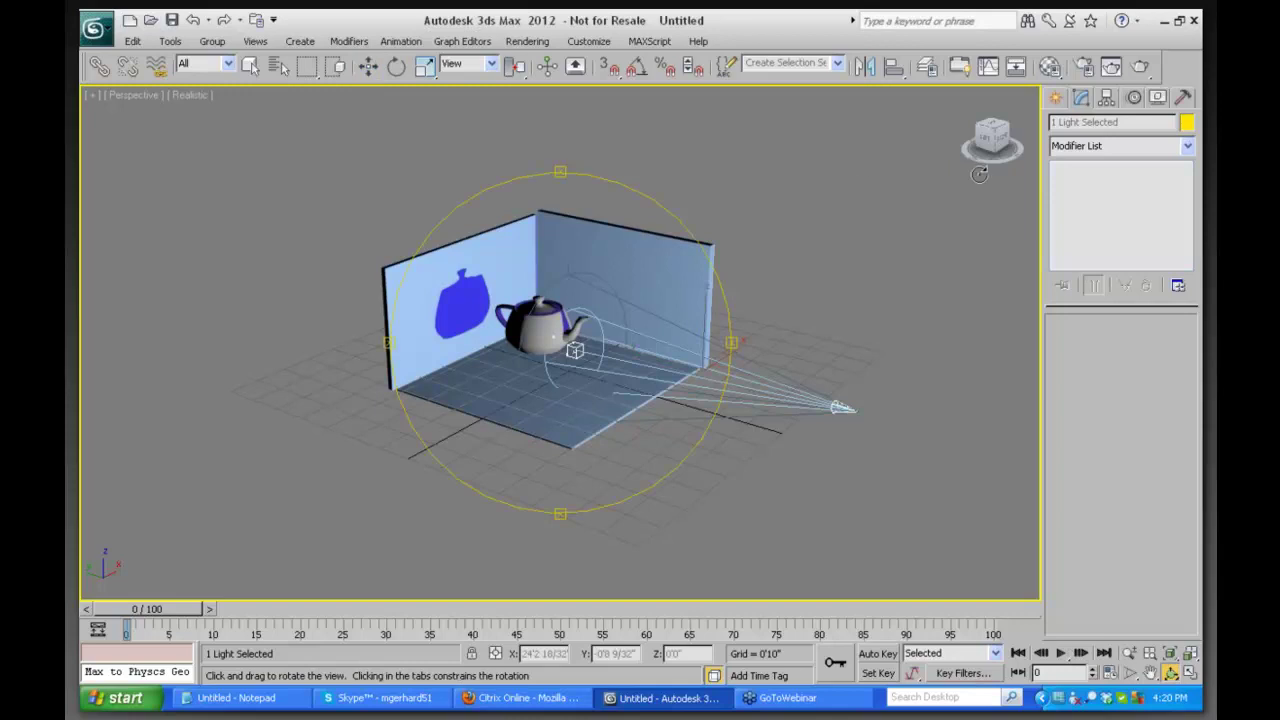
pyautogui.click(1056, 98)
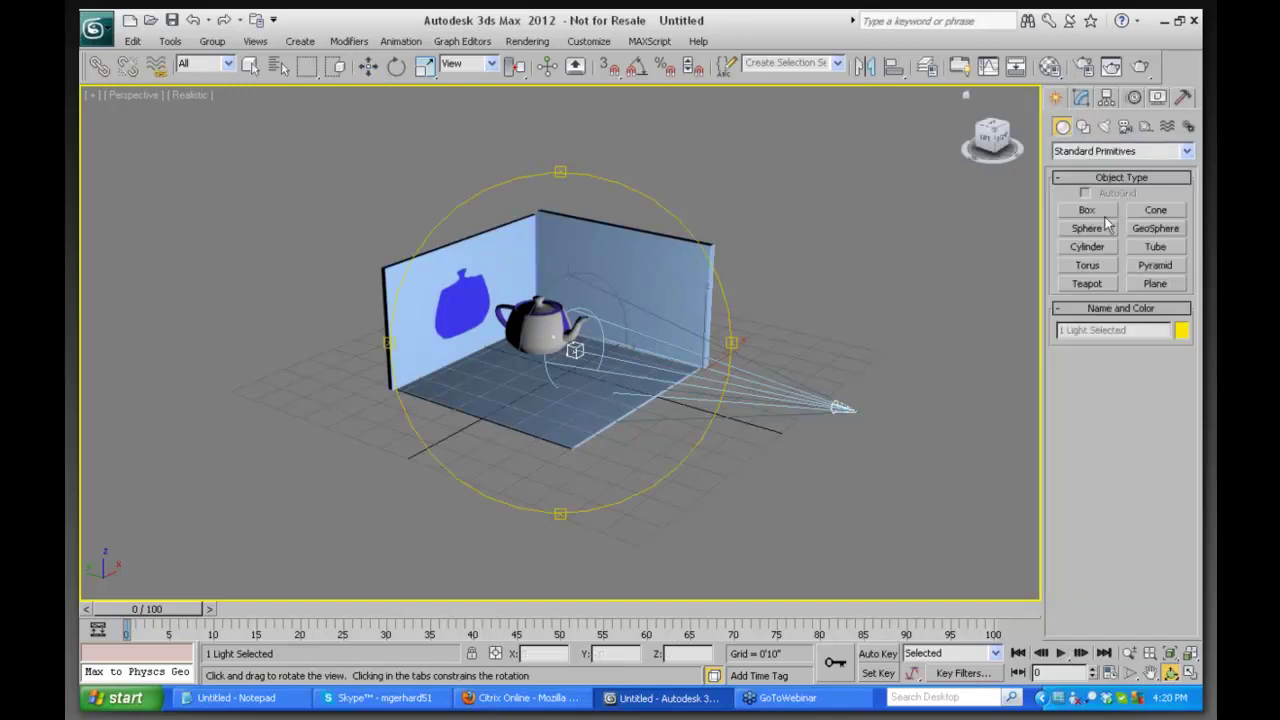
pyautogui.click(1087, 228)
pyautogui.moveTo(605, 378); pyautogui.dragTo(608, 384)
pyautogui.moveTo(694, 389); pyautogui.dragTo(695, 393)
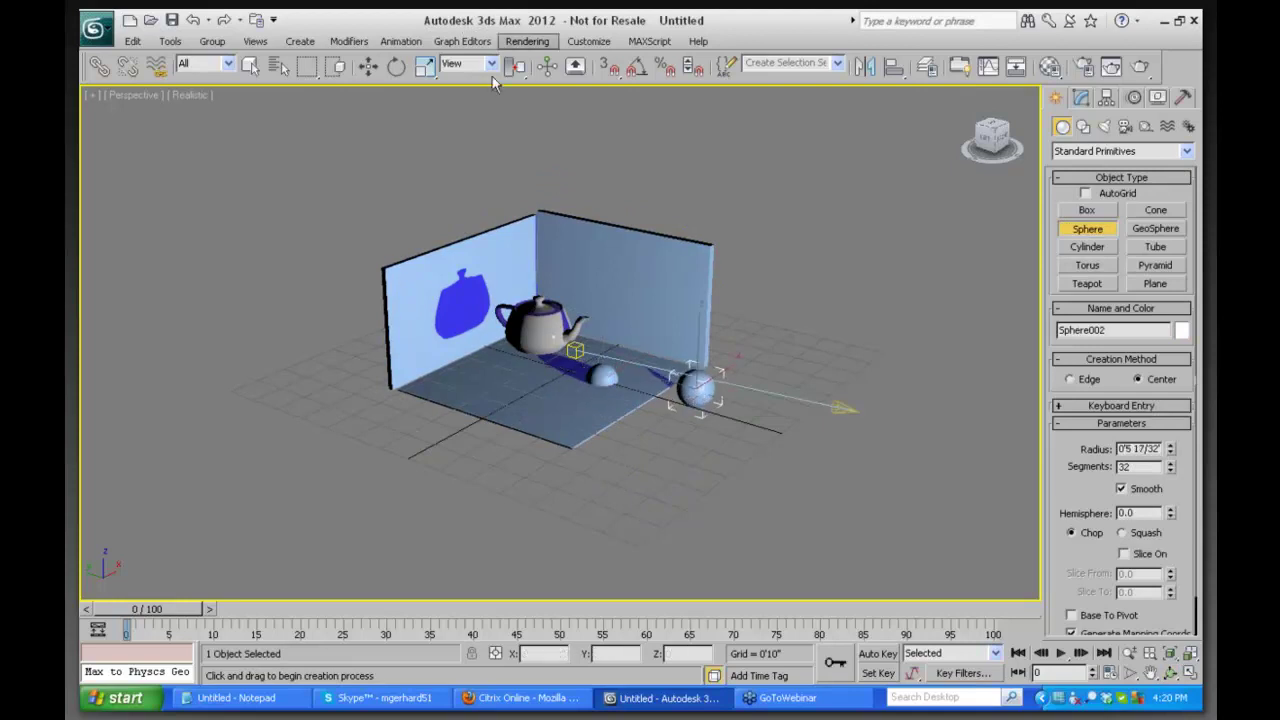
# Raise the first sphere and shift it about 0'11" along negative X beside the teapot, and lift the second sphere to about Z 0'10"
pyautogui.click(368, 66)
pyautogui.click(603, 374)
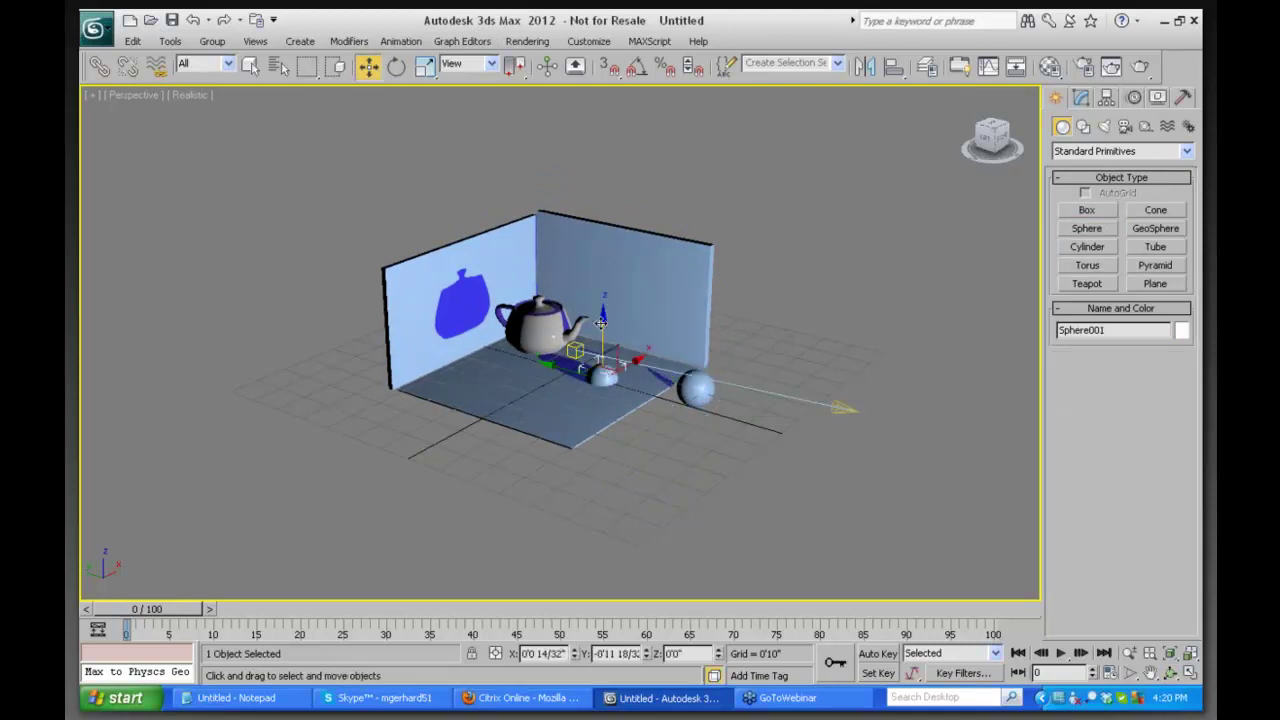
pyautogui.moveTo(600, 325)
pyautogui.mouseDown()
pyautogui.moveTo(604, 285)
pyautogui.moveTo(611, 342)
pyautogui.mouseUp()
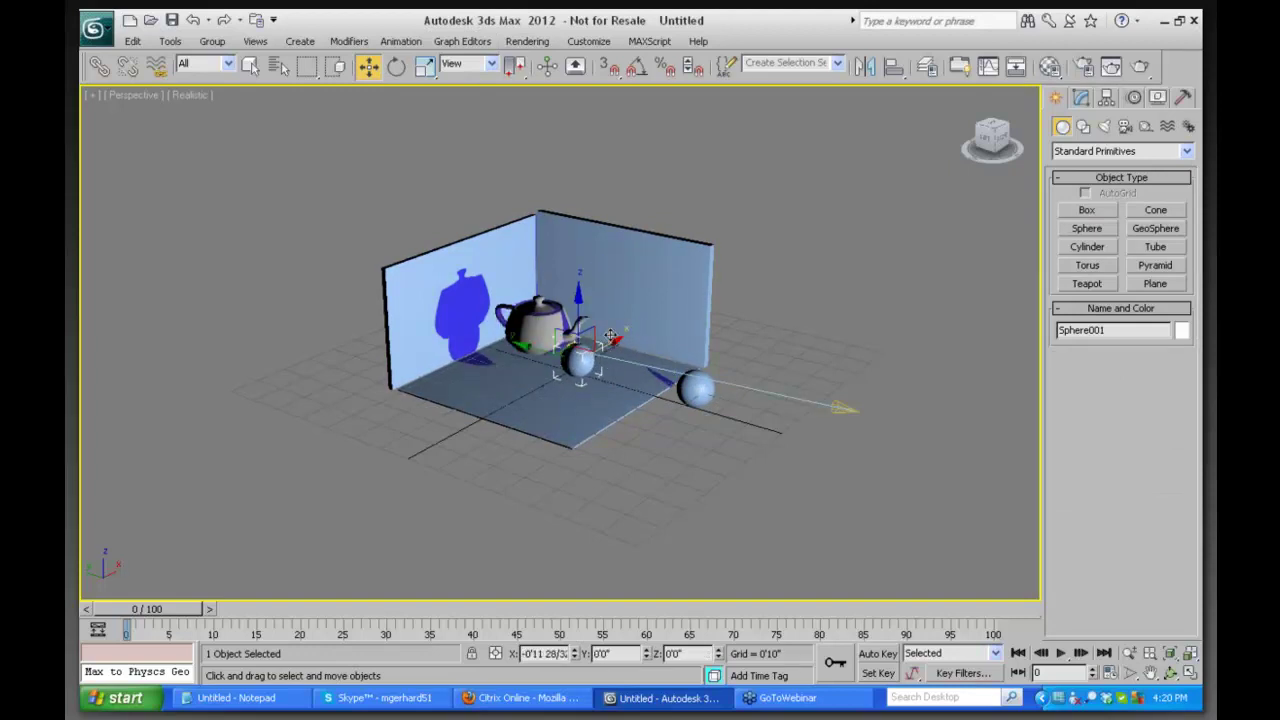
pyautogui.click(705, 382)
pyautogui.moveTo(700, 348); pyautogui.dragTo(693, 313)
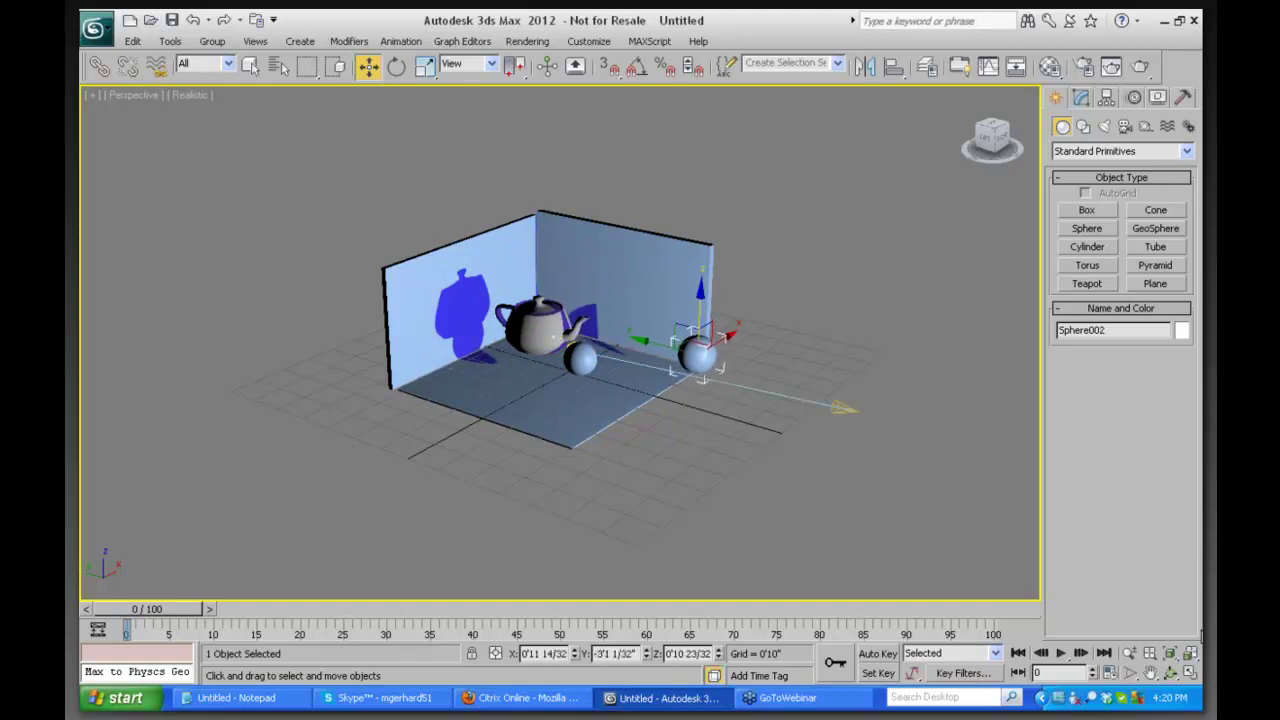
# Turn on Show Cone for the target spotlight and examine its cone with the light deselected
pyautogui.click(1172, 675)
pyautogui.moveTo(574, 395); pyautogui.dragTo(600, 420)
pyautogui.rightClick(632, 433)
pyautogui.press('w')
pyautogui.click(687, 449)
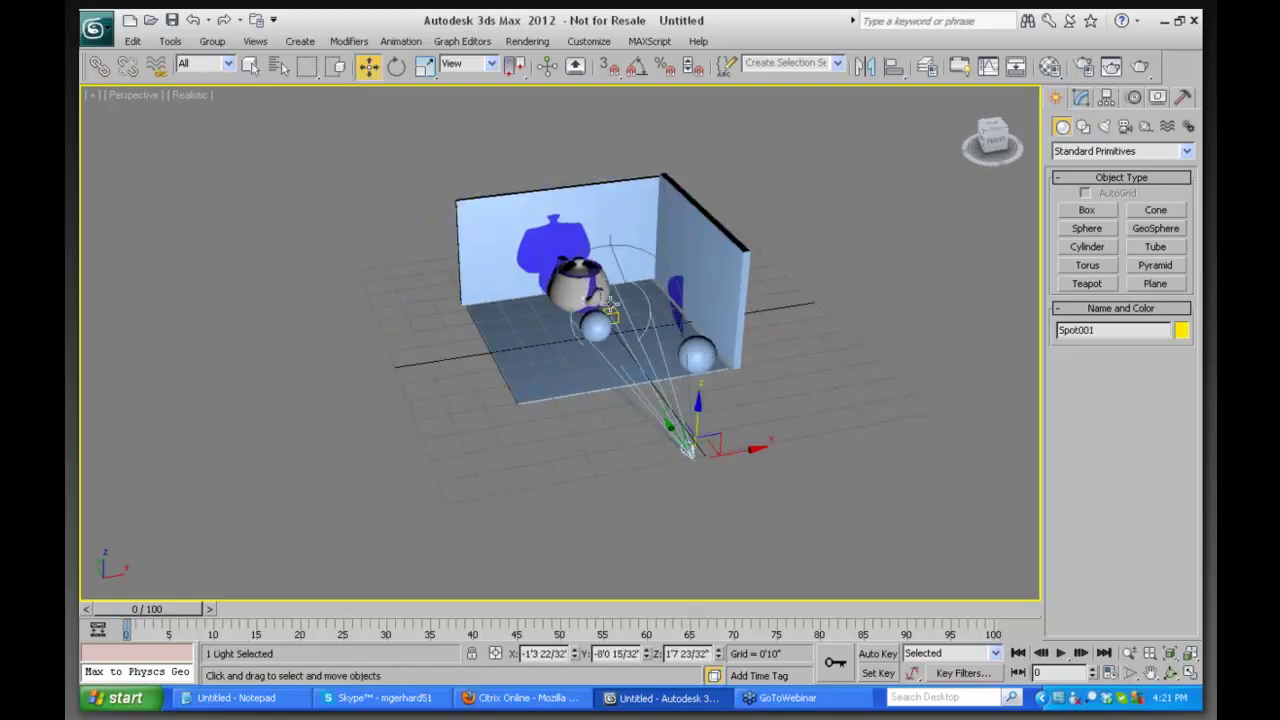
pyautogui.click(848, 420)
pyautogui.click(690, 450)
pyautogui.click(1081, 97)
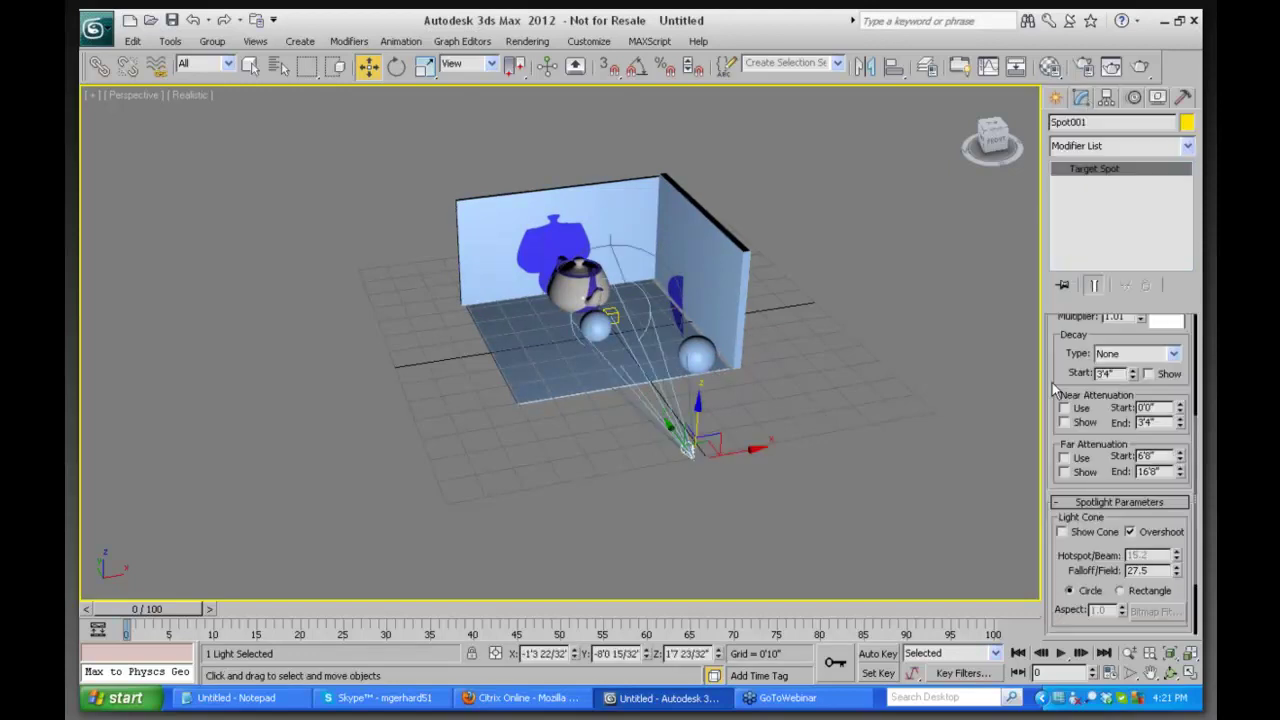
pyautogui.scroll(5, 1056, 364)
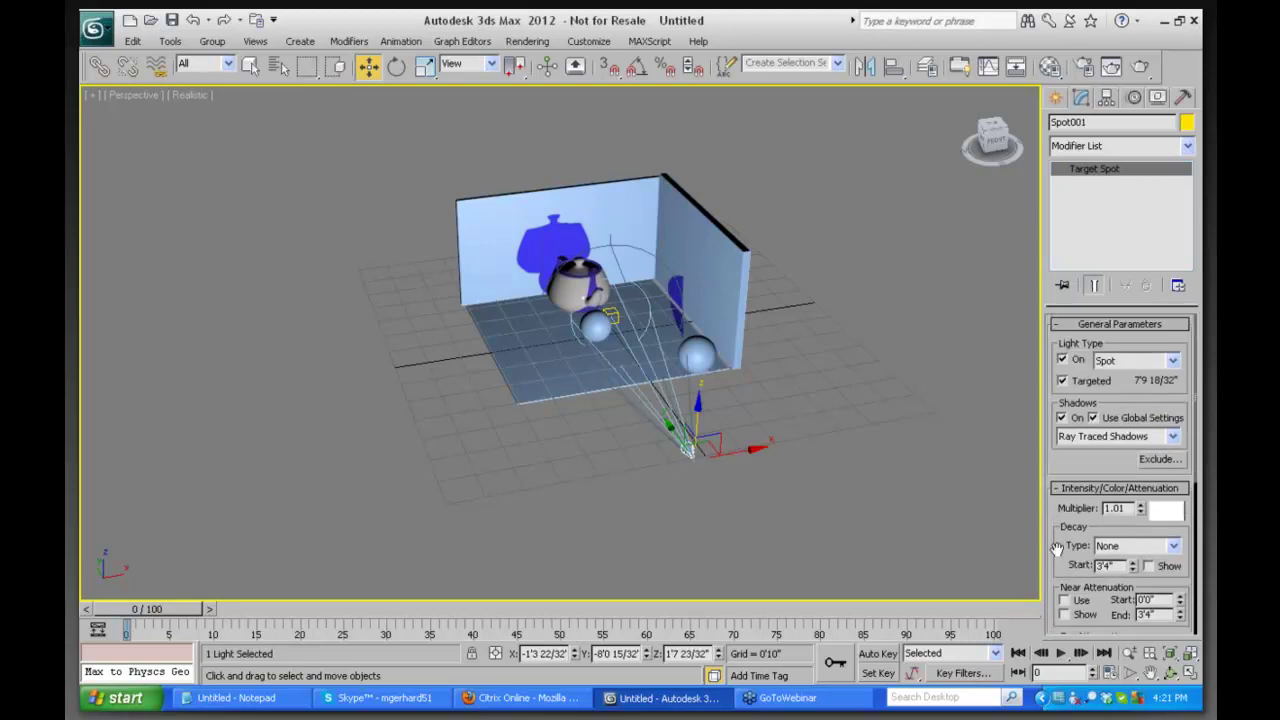
pyautogui.moveTo(1066, 455); pyautogui.dragTo(1079, 268)
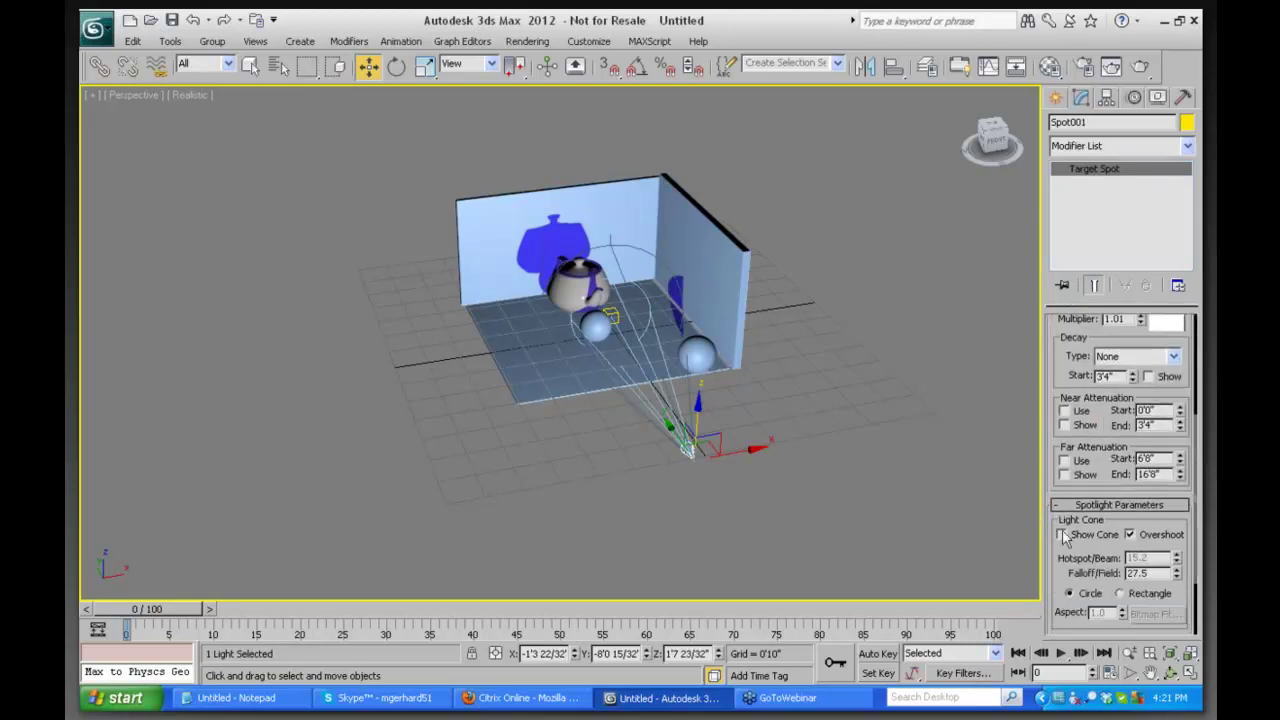
pyautogui.hotkey('ctrl', 'd')
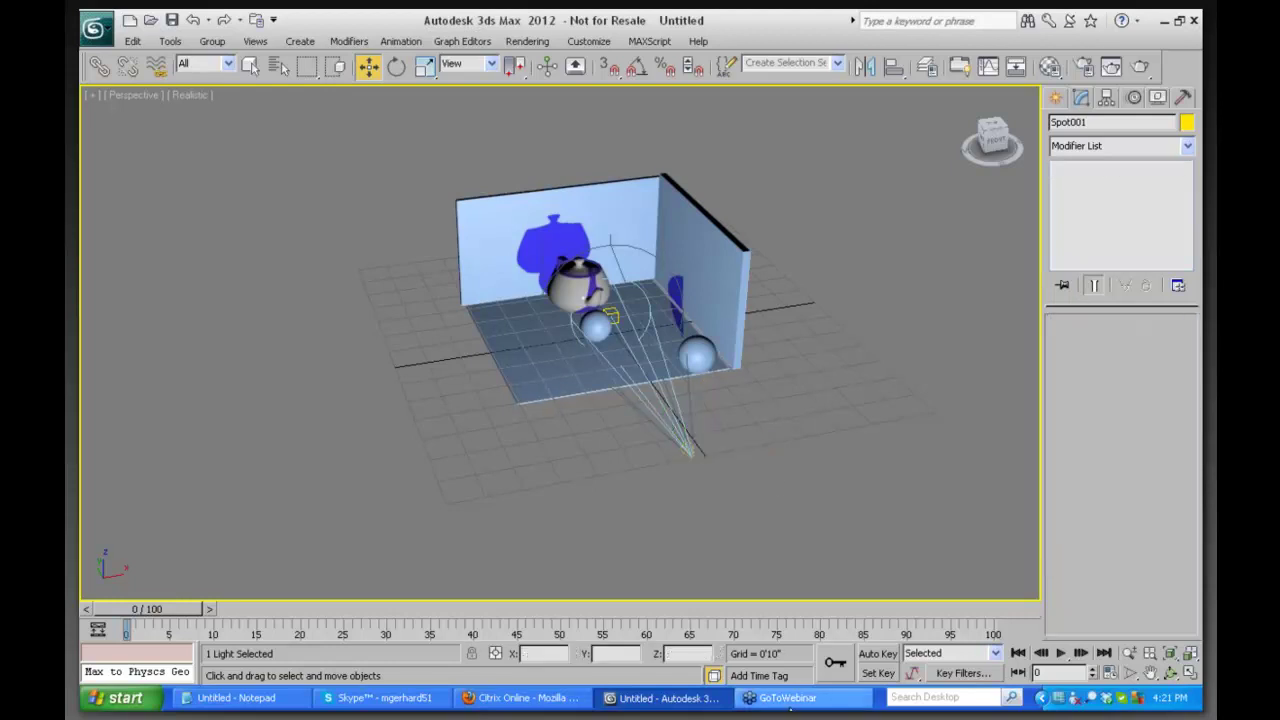
pyautogui.click(688, 451)
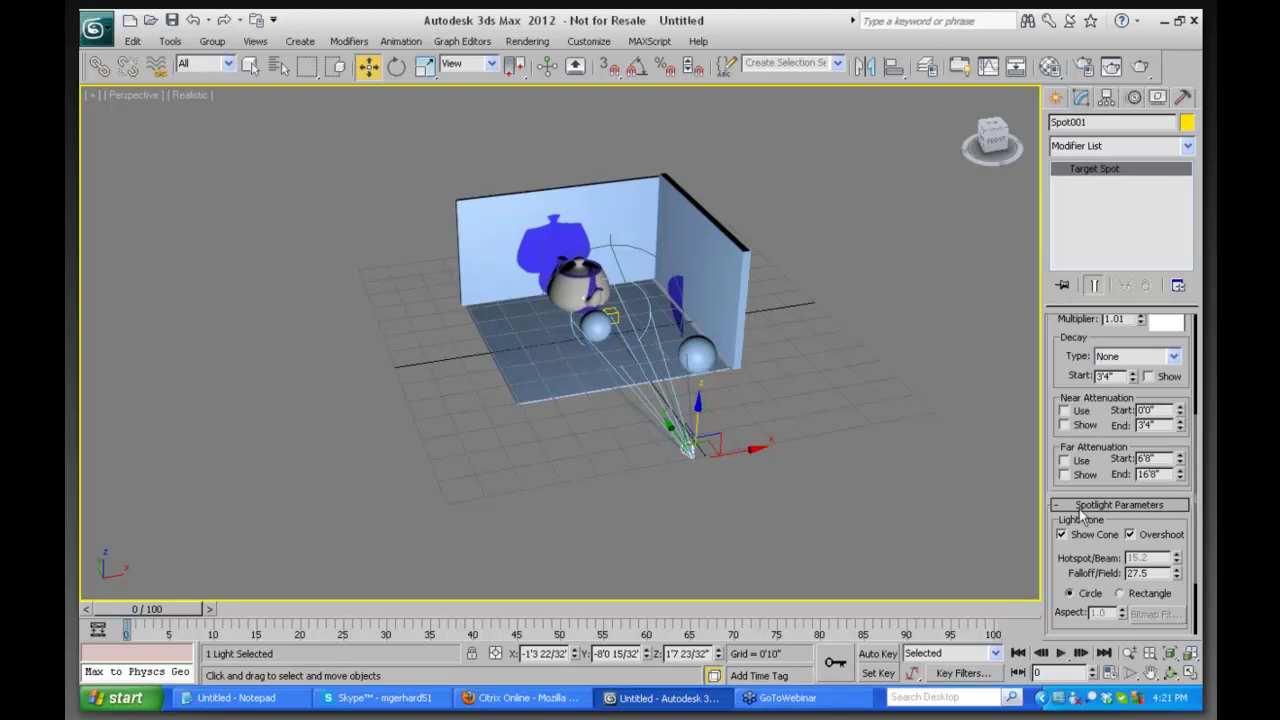
# Widen the spotlight's Falloff/Field to 61.7 and turn off Overshoot
pyautogui.moveTo(1175, 566); pyautogui.dragTo(1198, 250)
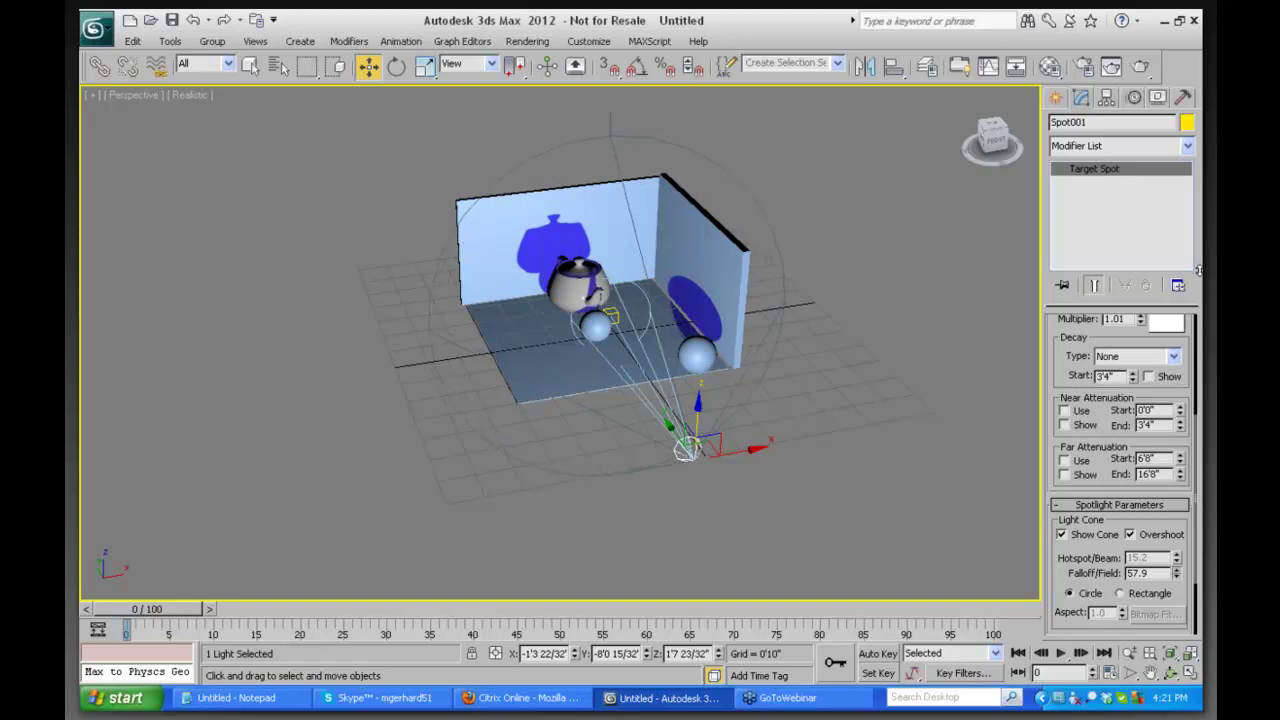
pyautogui.click(1130, 534)
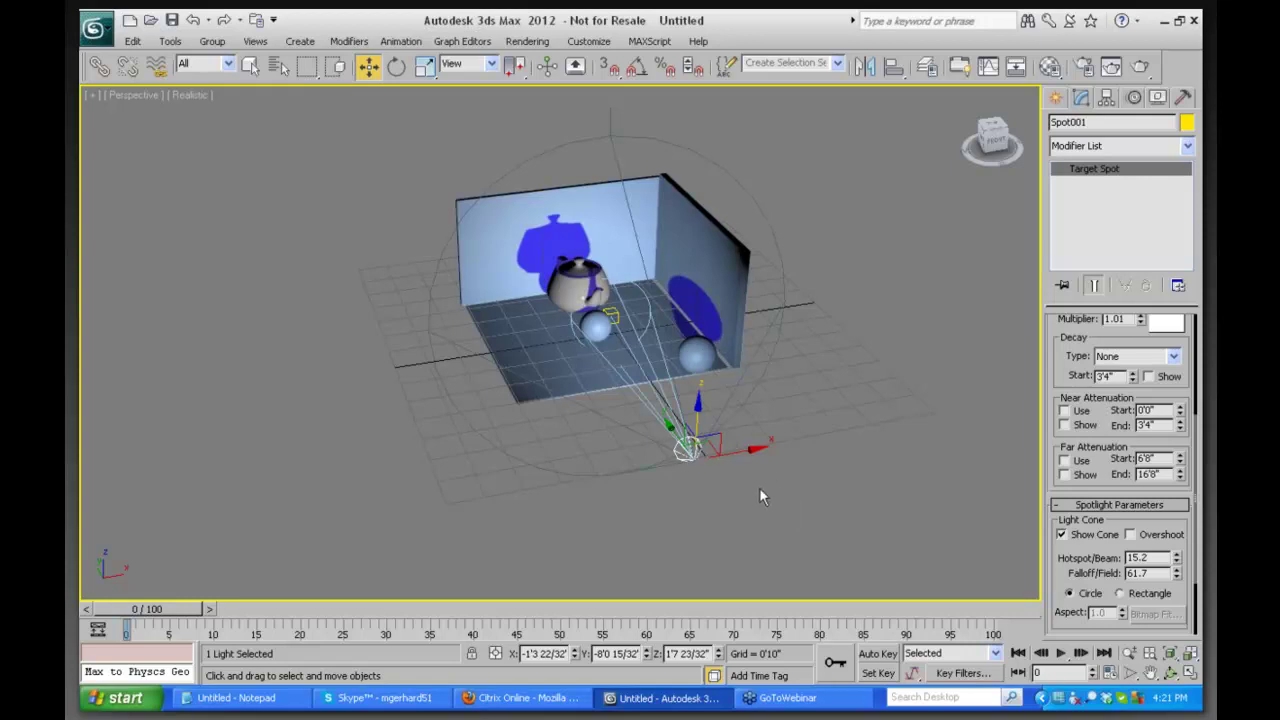
# Check the scene's display unit scale and lighting units in Units Setup
pyautogui.click(585, 41)
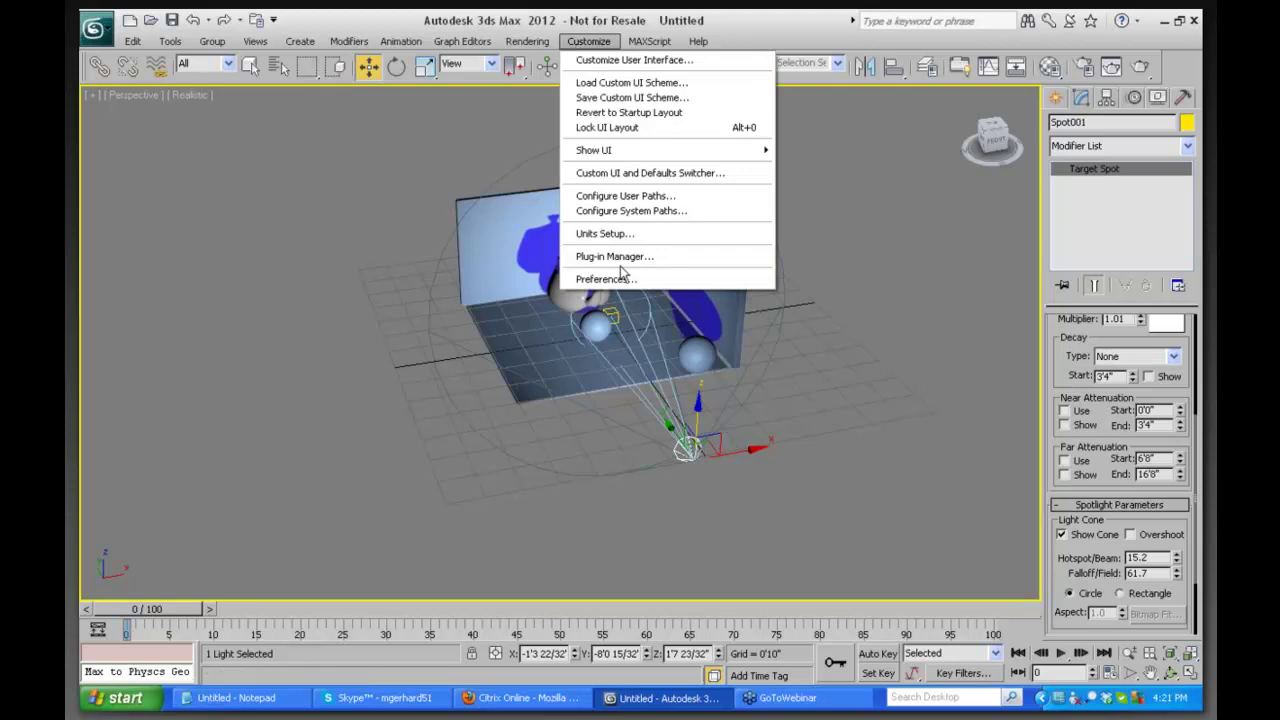
pyautogui.click(612, 236)
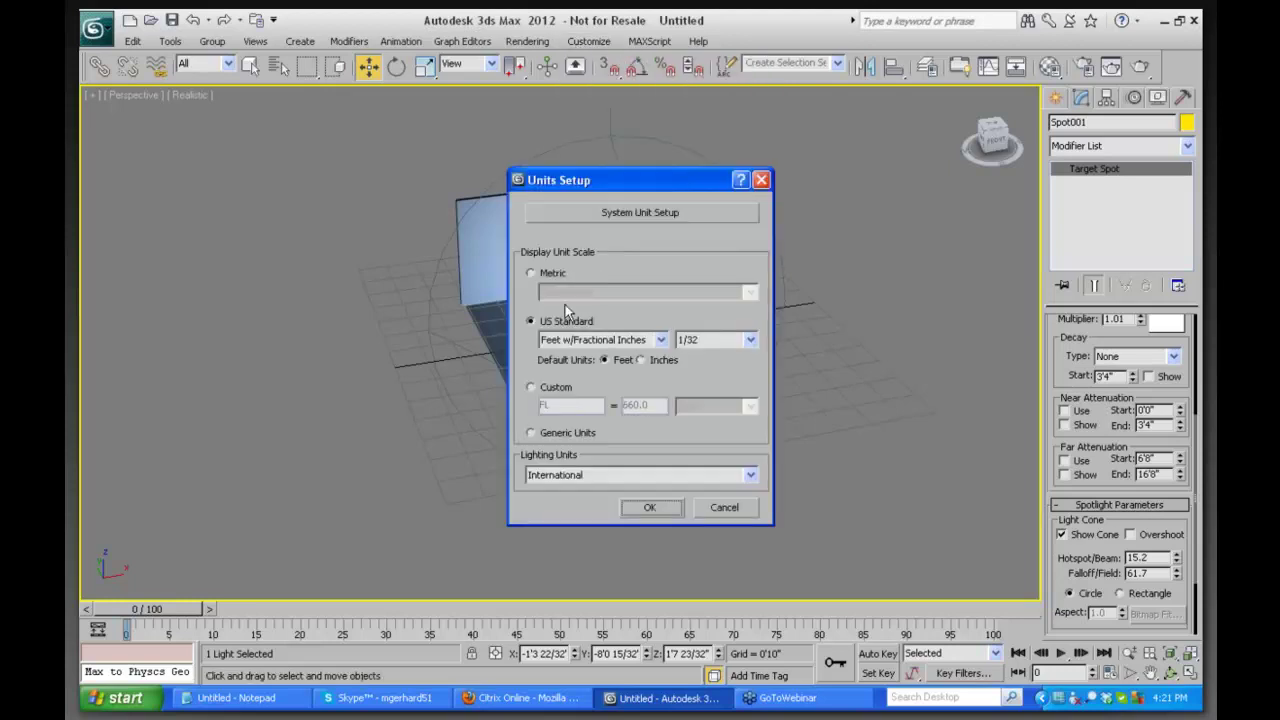
pyautogui.click(650, 508)
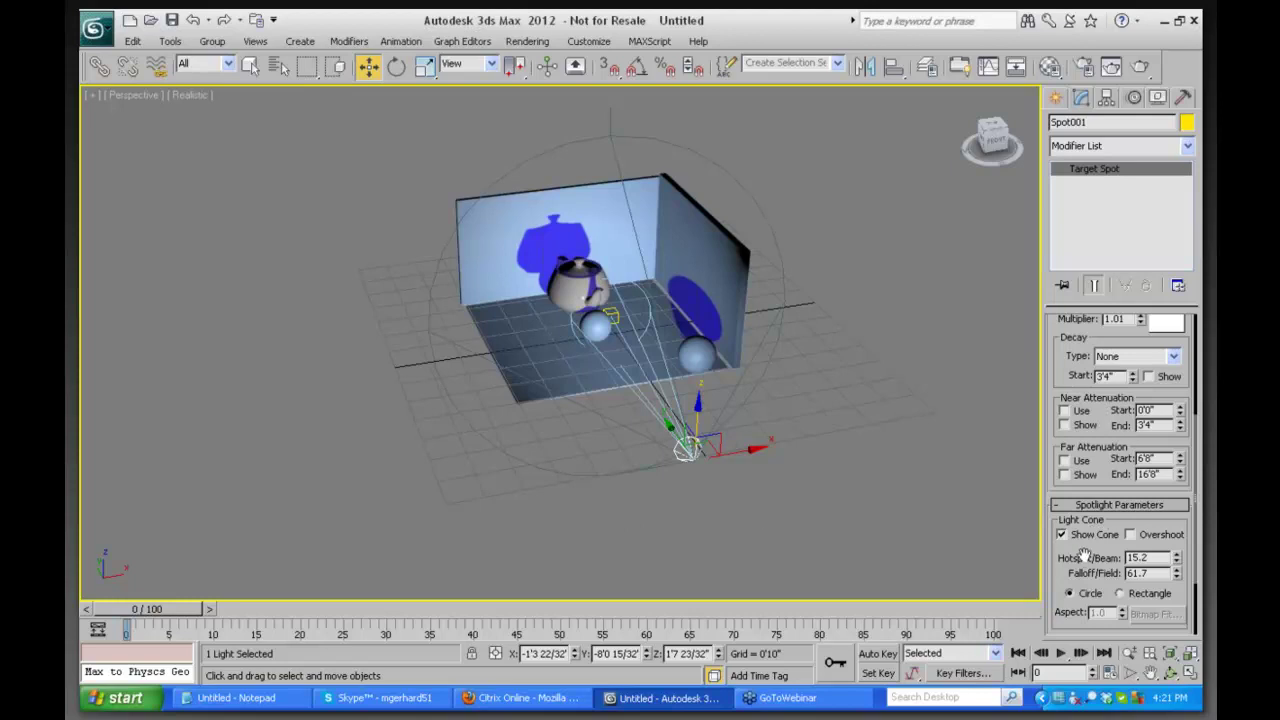
# Try the Inverse and Inverse Square decay types on the spotlight, and set the decay type back to None
pyautogui.scroll(-1, 1062, 543)
pyautogui.scroll(-3, 1062, 543)
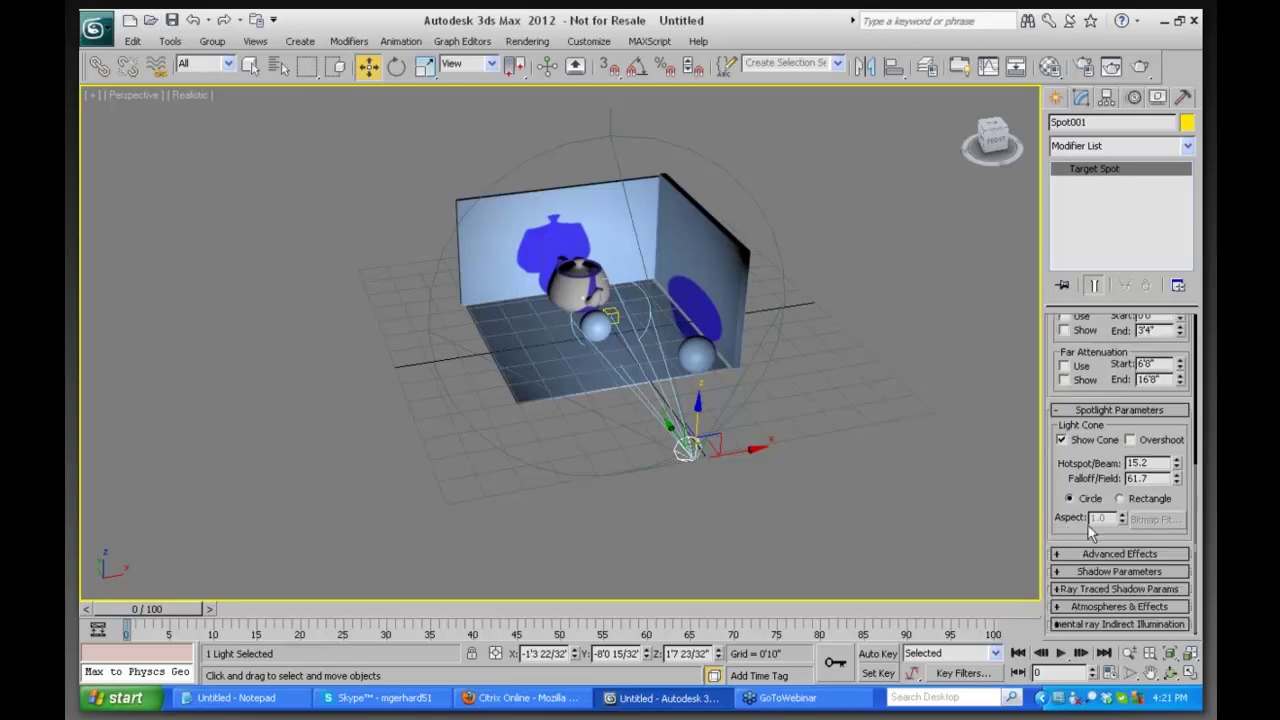
pyautogui.moveTo(1050, 343); pyautogui.dragTo(1045, 496)
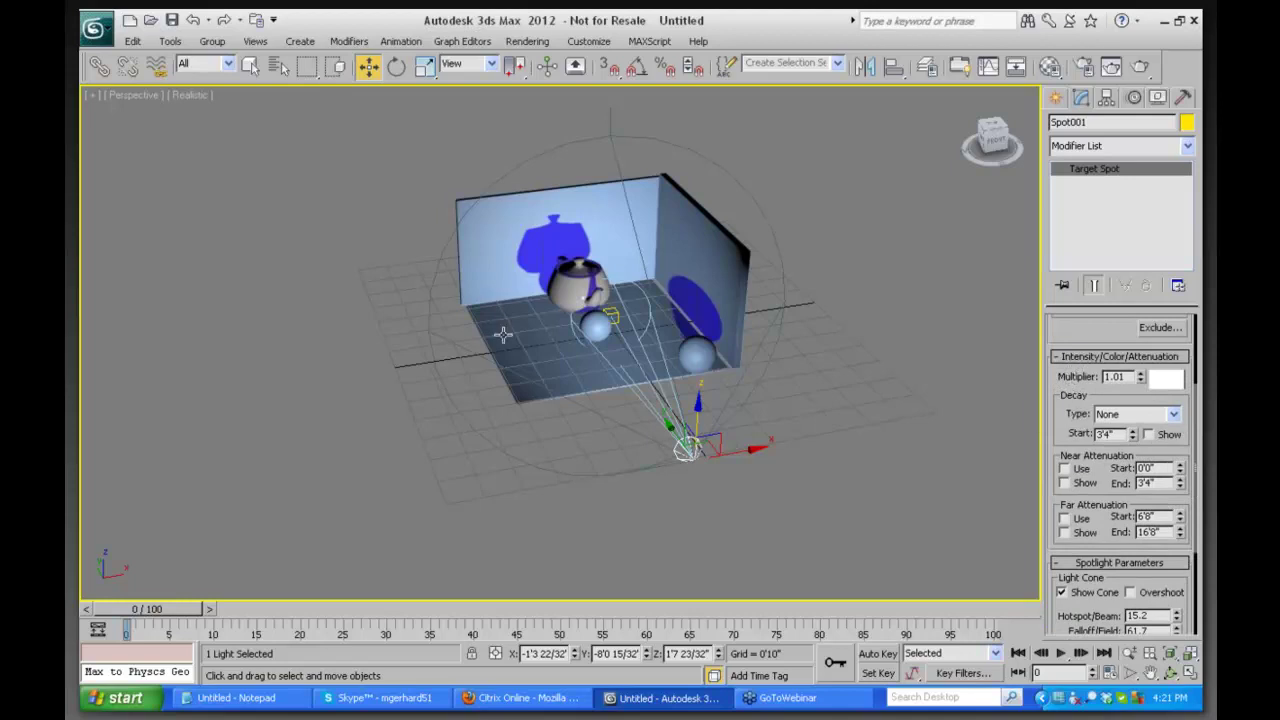
pyautogui.click(1172, 414)
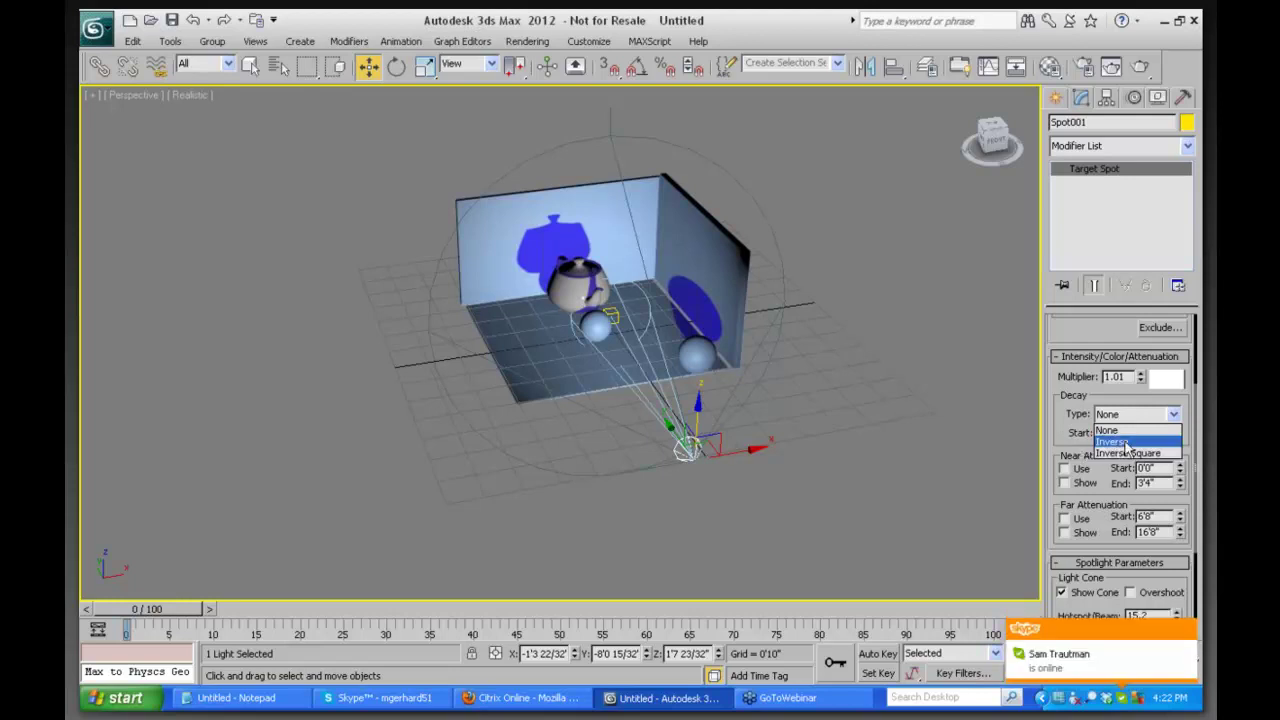
pyautogui.click(1127, 444)
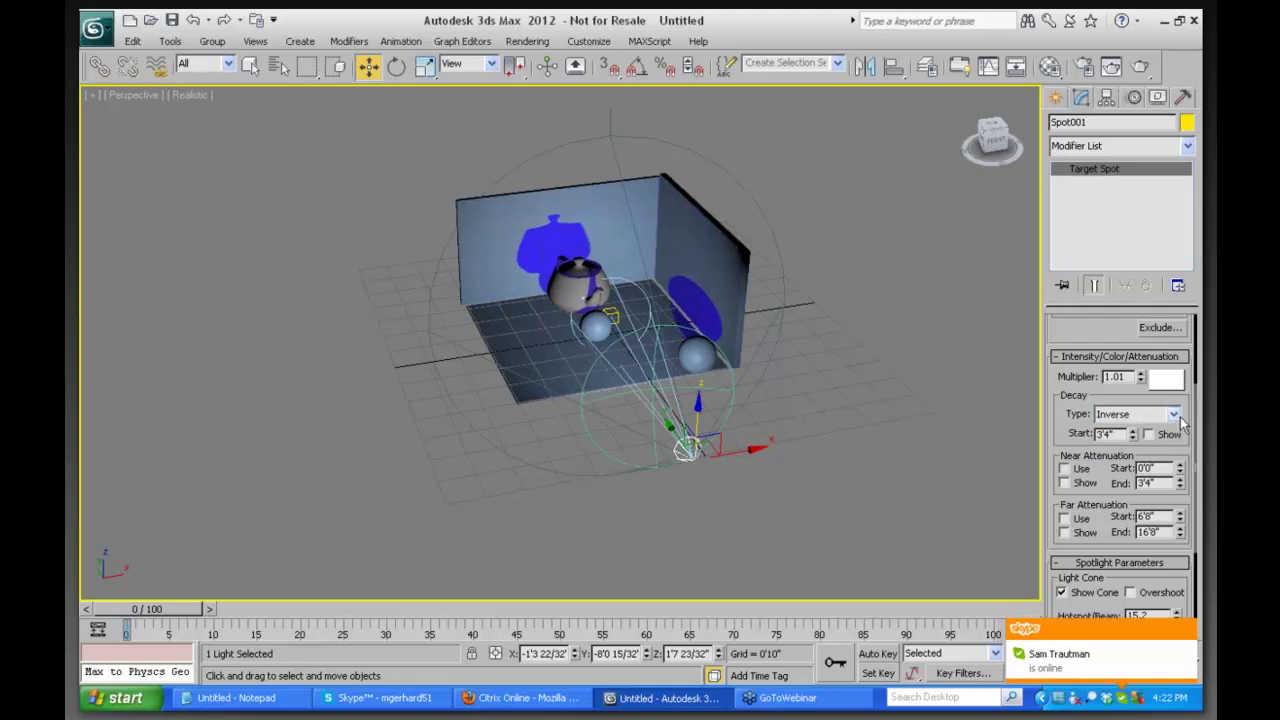
pyautogui.click(1174, 414)
pyautogui.click(1134, 456)
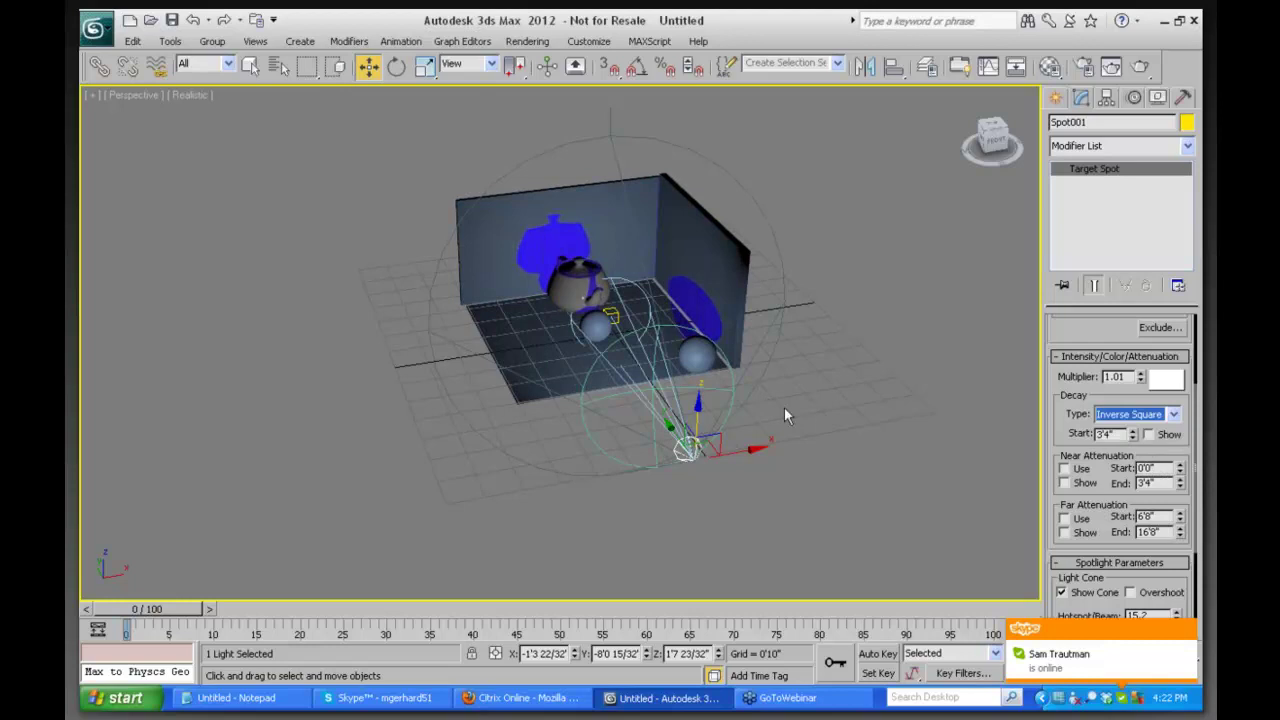
pyautogui.click(1174, 414)
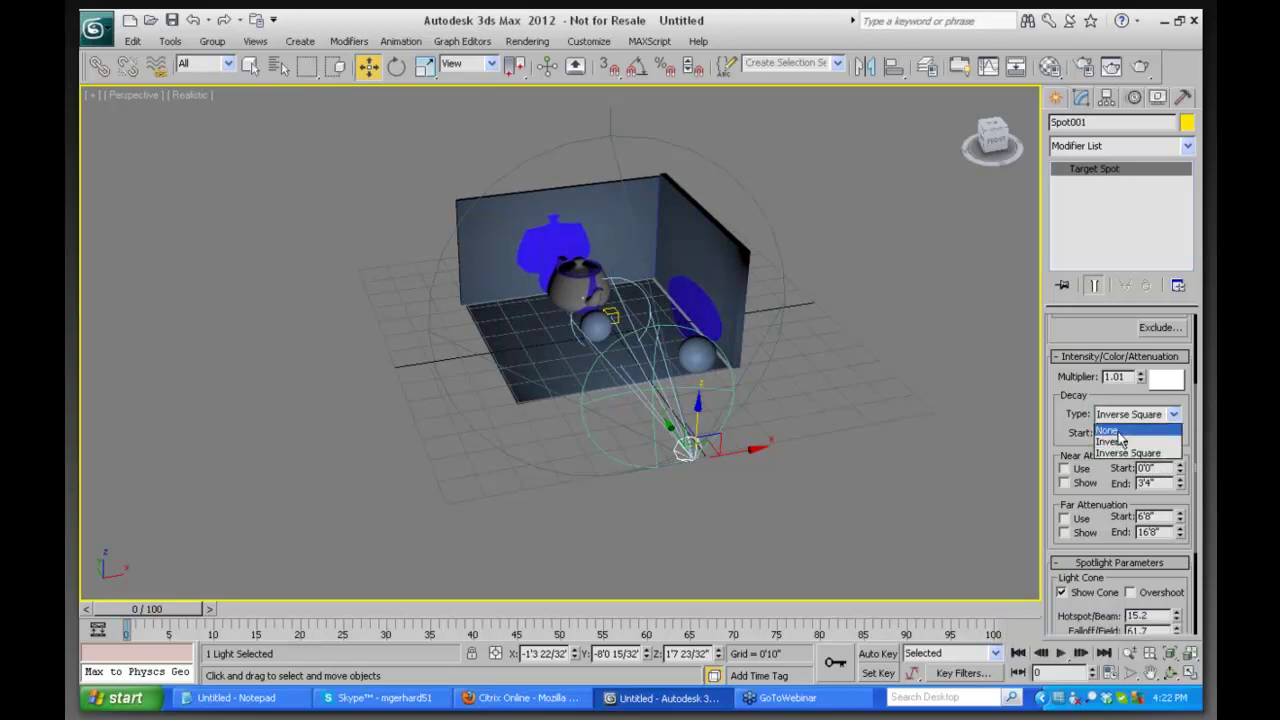
pyautogui.click(1124, 428)
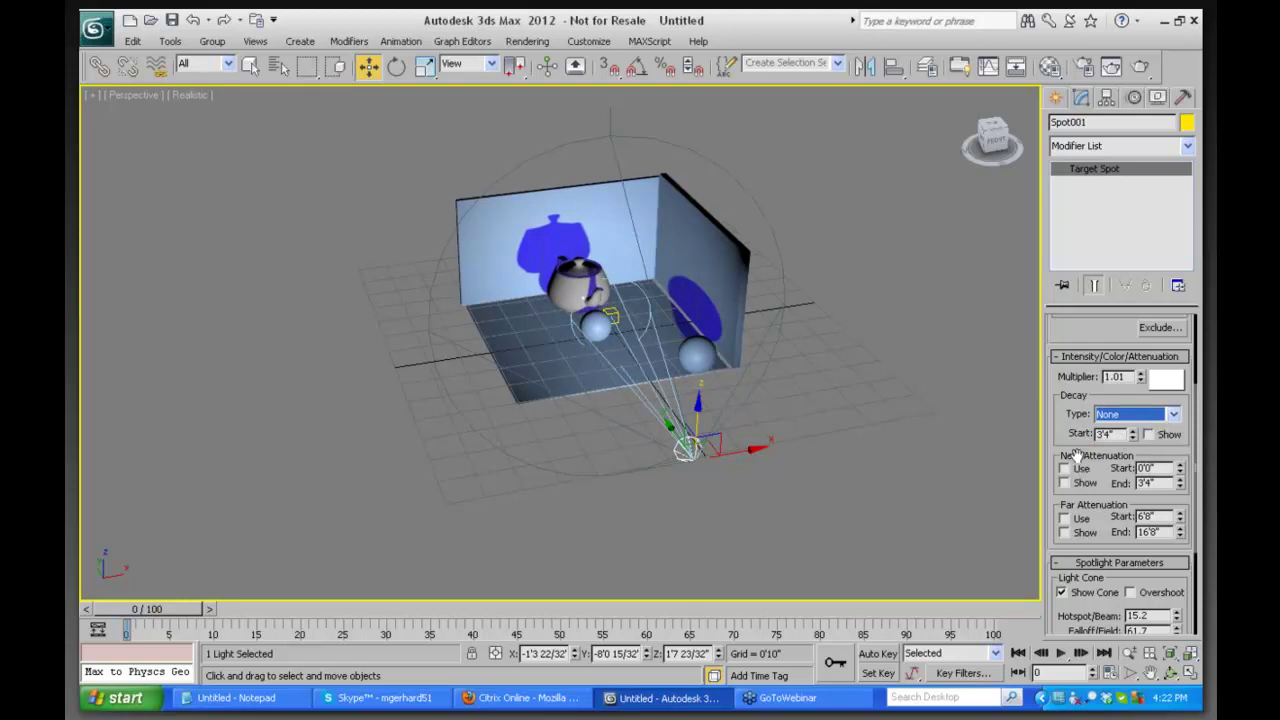
# Enable far attenuation on the spotlight and set its End distance to 10'8"
pyautogui.click(1065, 518)
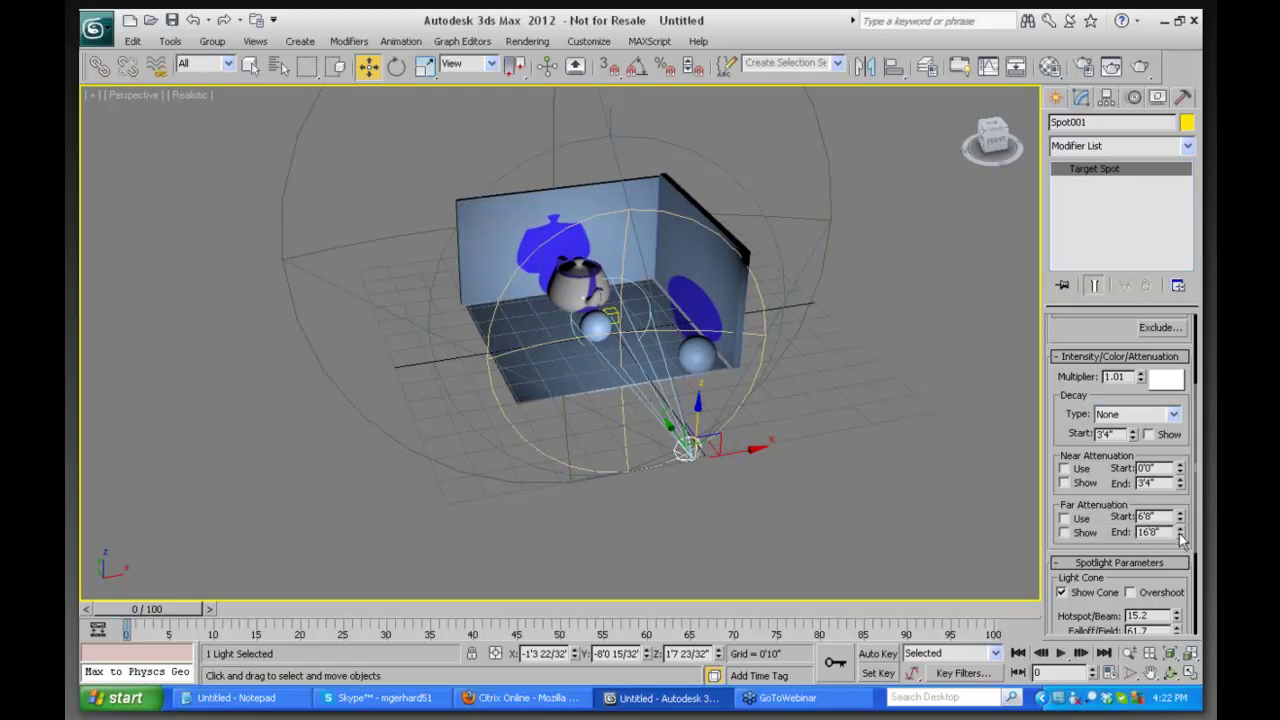
pyautogui.moveTo(1180, 566); pyautogui.dragTo(1180, 535)
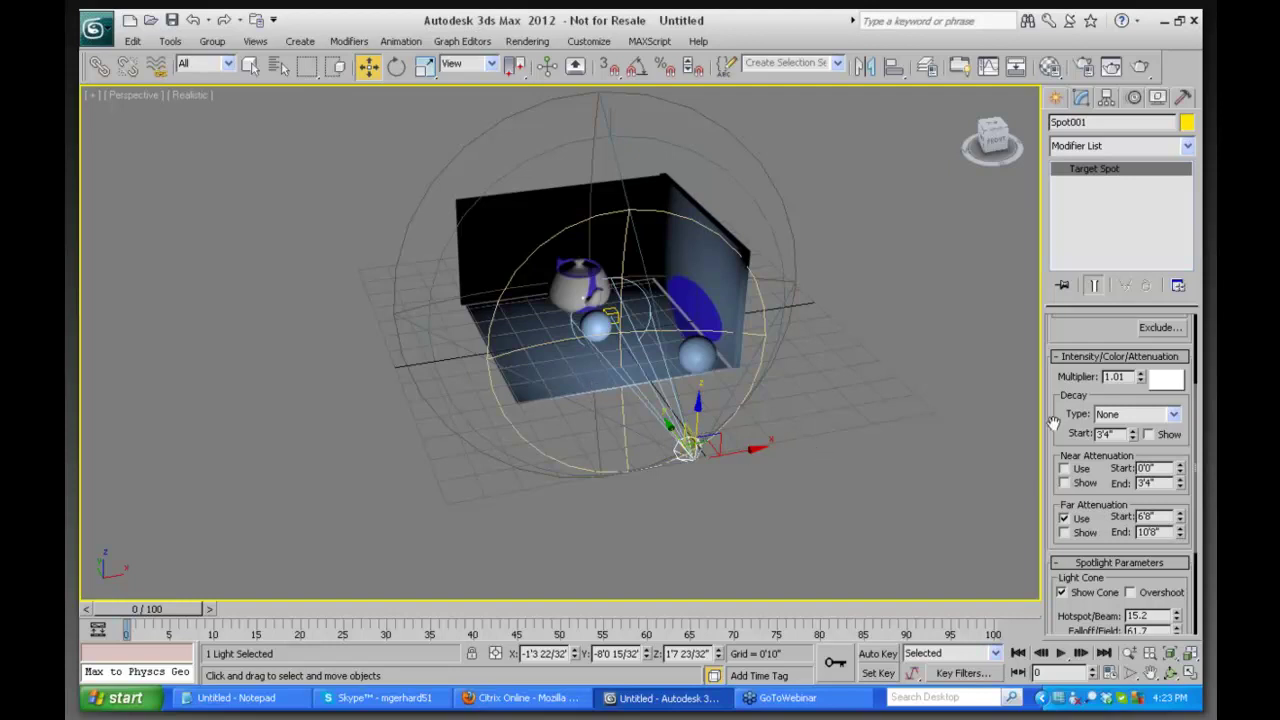
# Turn on Show for the spotlight's far attenuation and set its Start distance to 5'8"
pyautogui.scroll(3, 1054, 423)
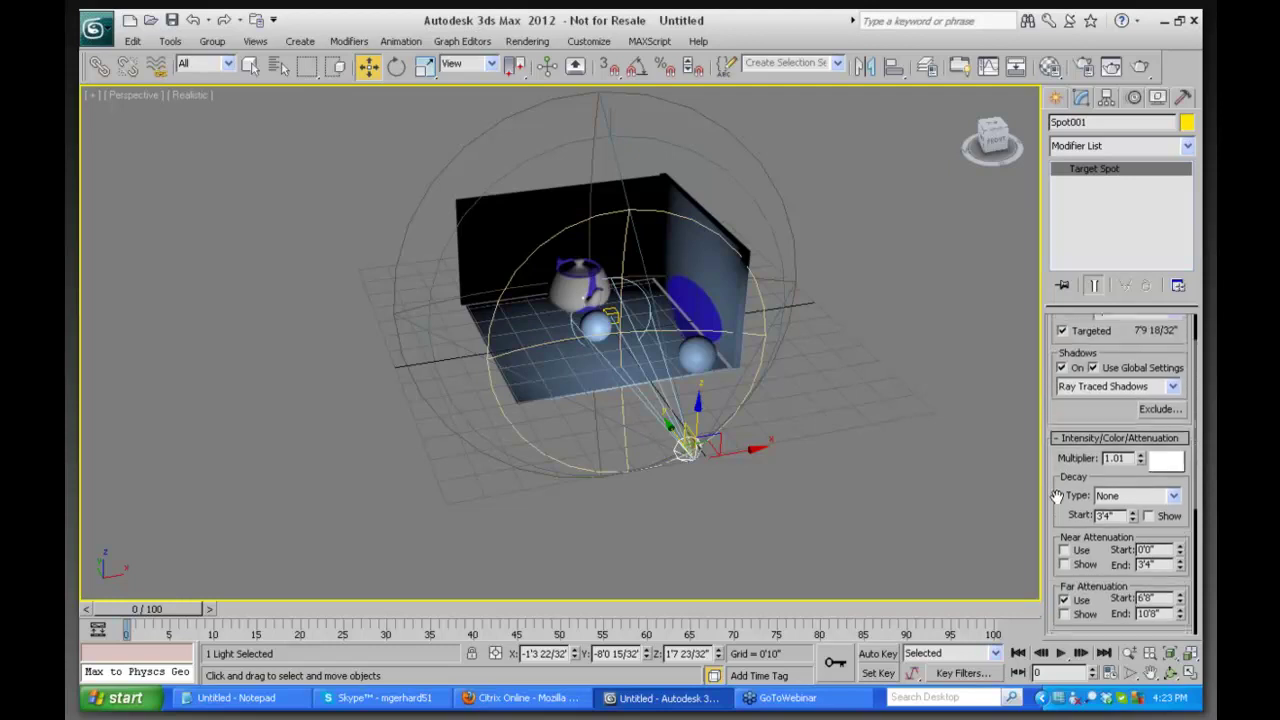
pyautogui.scroll(-2, 1057, 452)
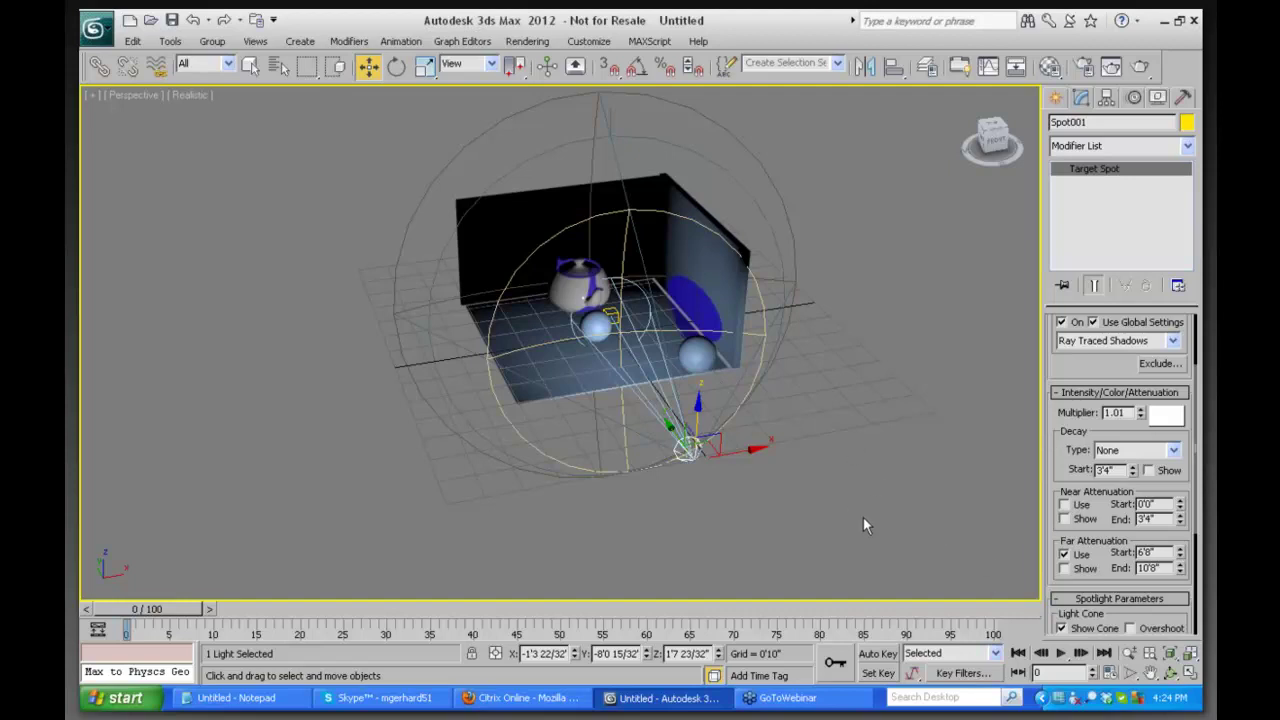
pyautogui.click(1065, 569)
pyautogui.moveTo(1181, 560); pyautogui.dragTo(1172, 580)
pyautogui.write('5\'8"')
pyautogui.press('Return')
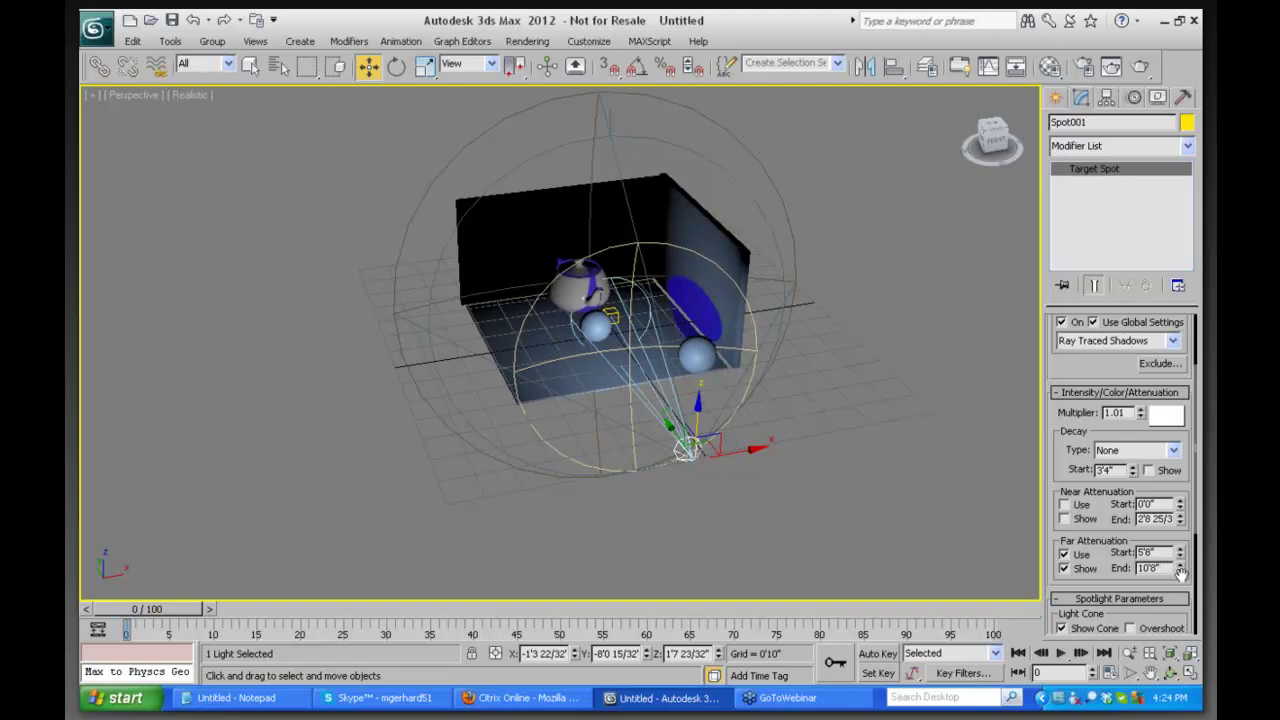
# Set the spotlight's far attenuation End to about 12'2" and its Start to about 9'8", viewing the room from the side
pyautogui.moveTo(1181, 568); pyautogui.dragTo(1181, 552)
pyautogui.click(1170, 672)
pyautogui.moveTo(620, 375); pyautogui.dragTo(728, 326)
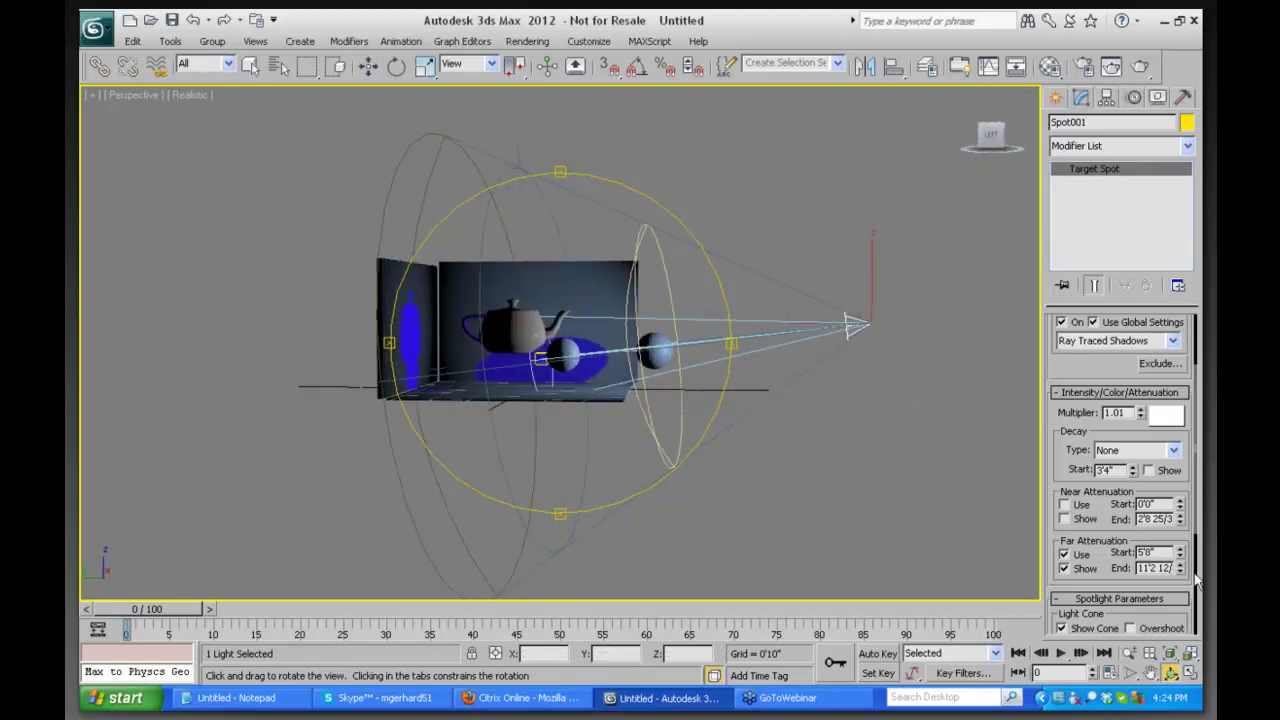
pyautogui.moveTo(1182, 568)
pyautogui.mouseDown()
pyautogui.moveTo(1180, 556)
pyautogui.moveTo(1165, 562)
pyautogui.mouseUp()
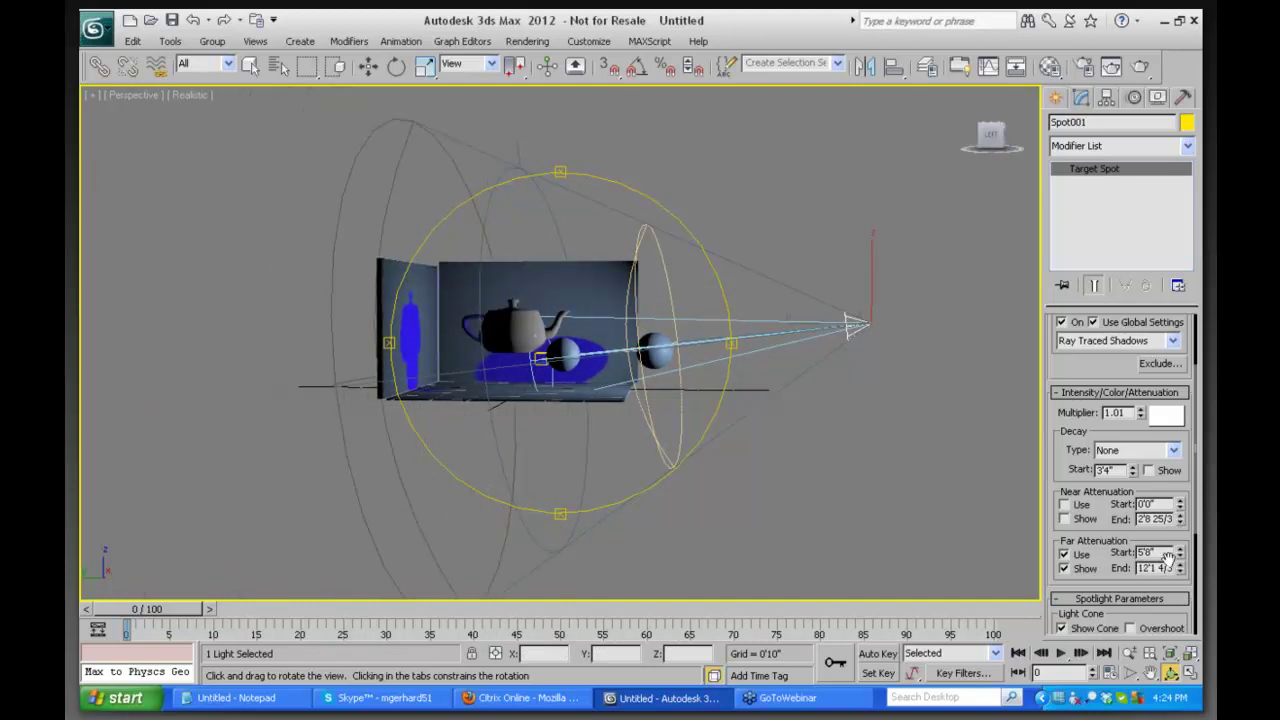
pyautogui.moveTo(1182, 568); pyautogui.dragTo(1175, 487)
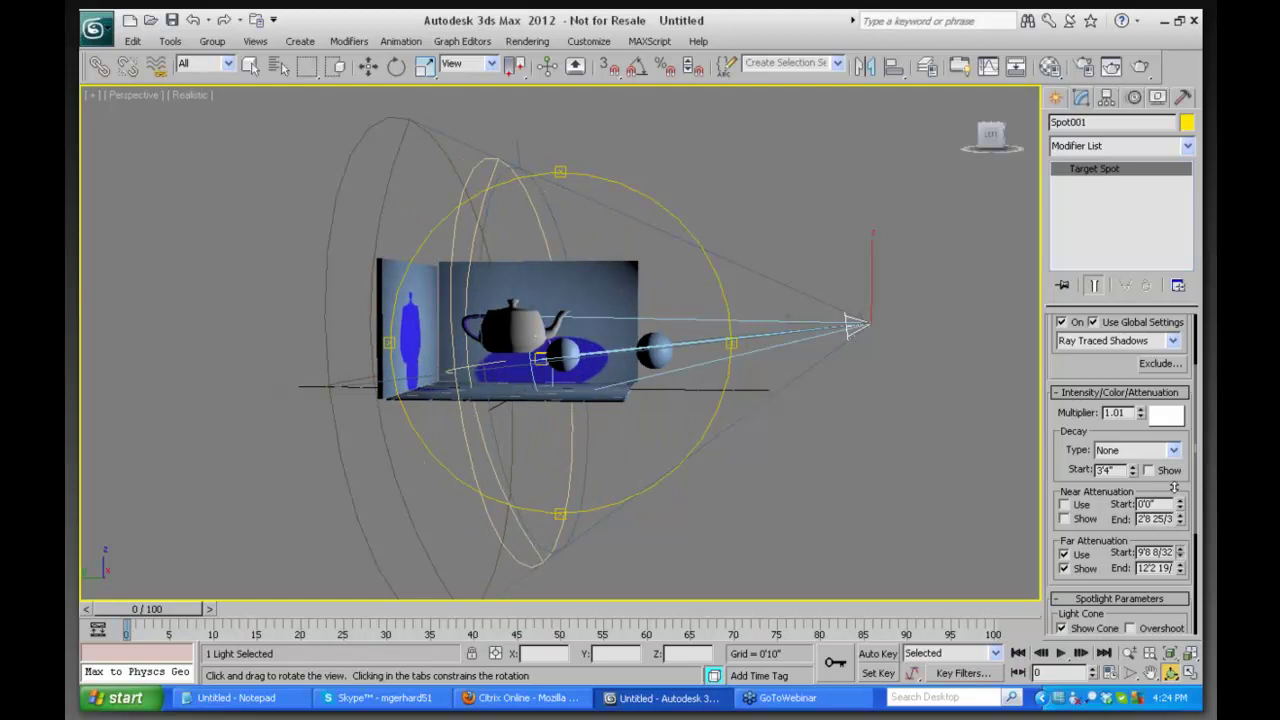
# Enable and show the spotlight's near attenuation, and set its End distance to about 3'1"
pyautogui.click(1064, 504)
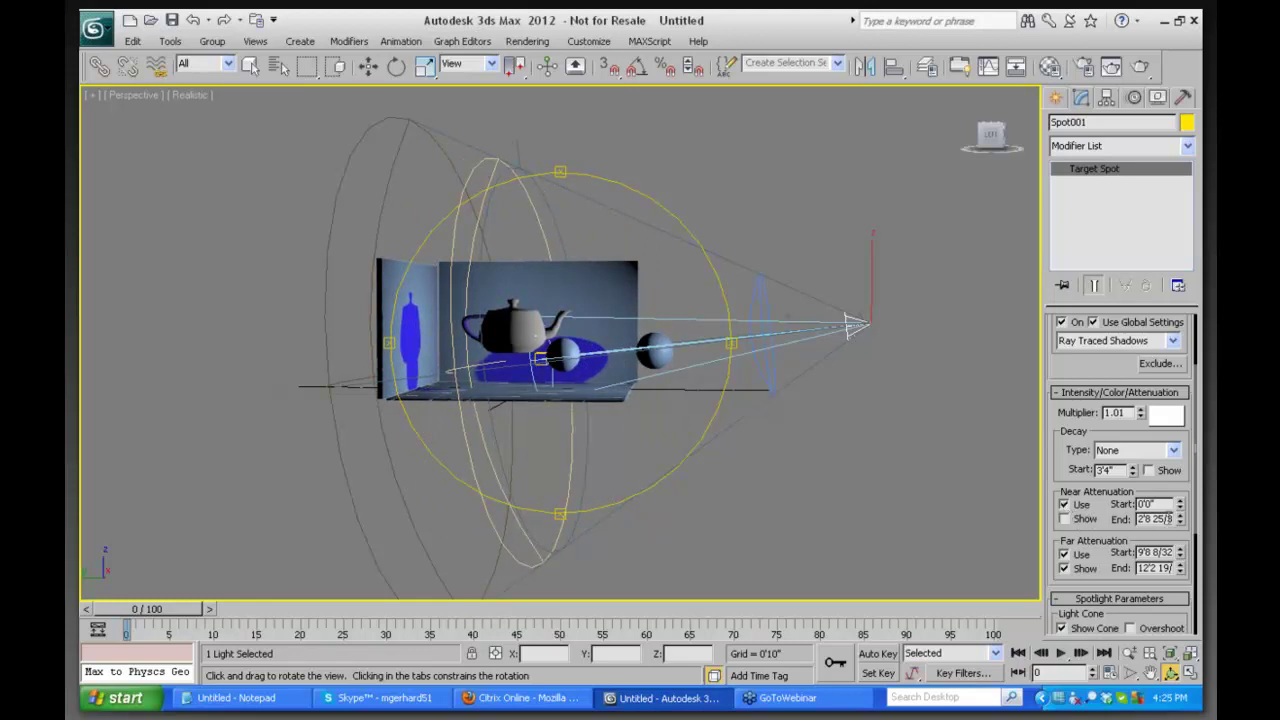
pyautogui.click(1064, 519)
pyautogui.moveTo(1181, 522); pyautogui.dragTo(1178, 345)
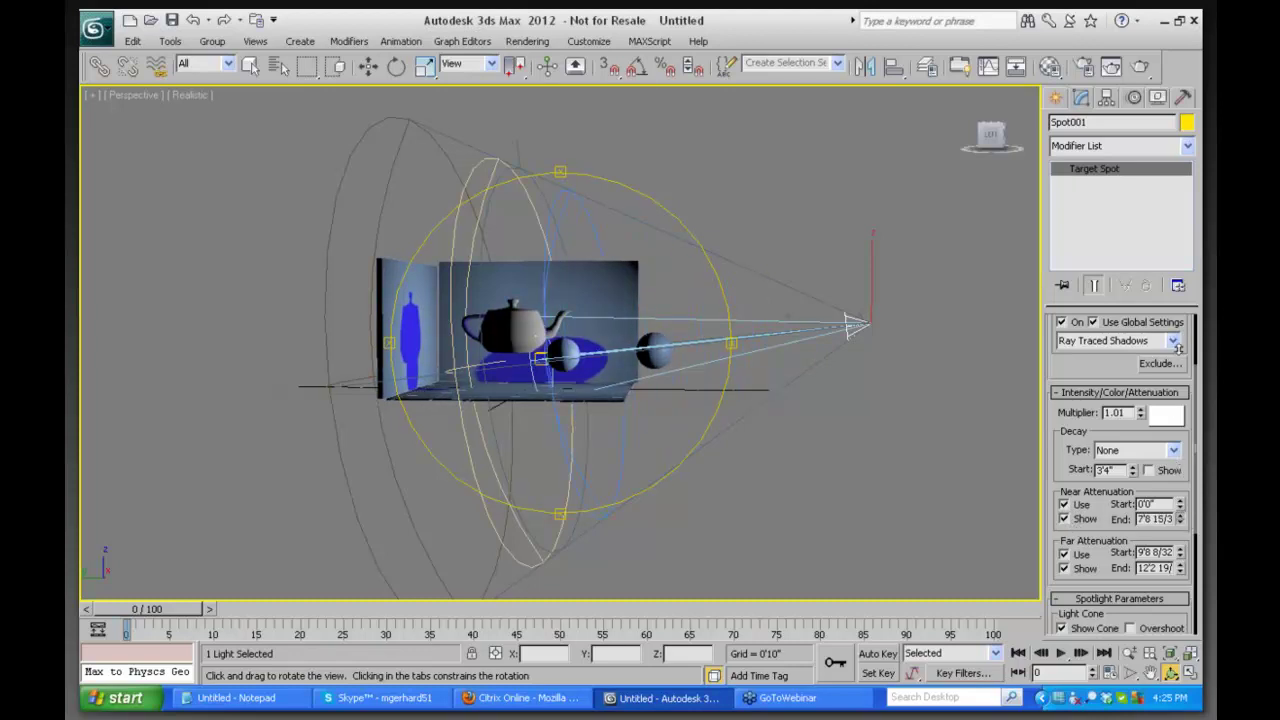
pyautogui.moveTo(1158, 440); pyautogui.dragTo(1133, 504)
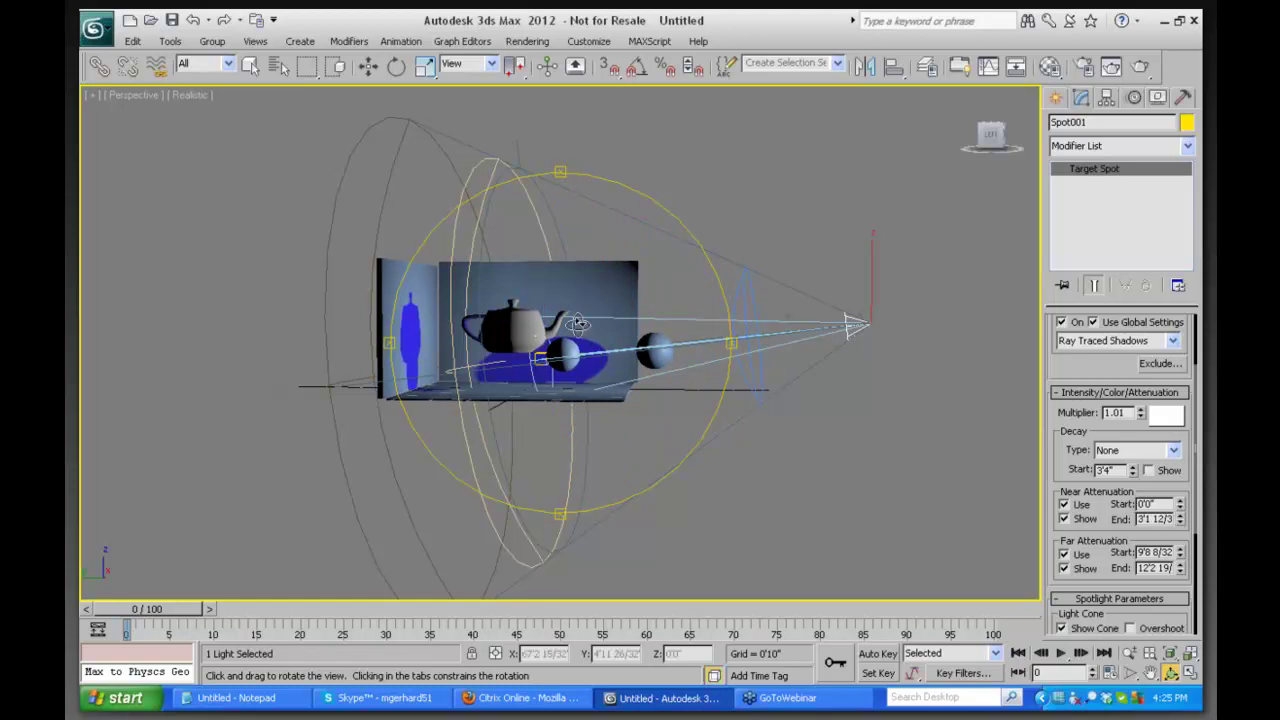
# Render the Perspective view to check the near and far attenuation, and close the rendered frame
pyautogui.moveTo(1058, 462); pyautogui.dragTo(1056, 318)
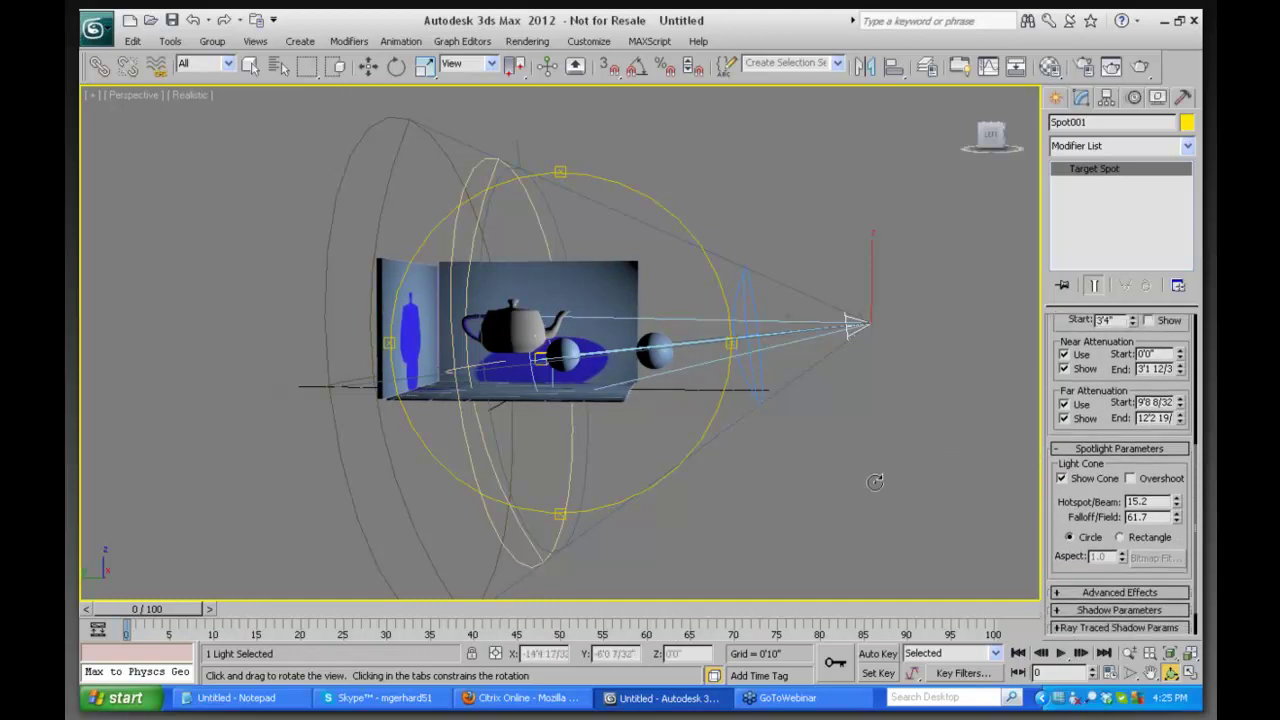
pyautogui.hotkey('shift', 'q')
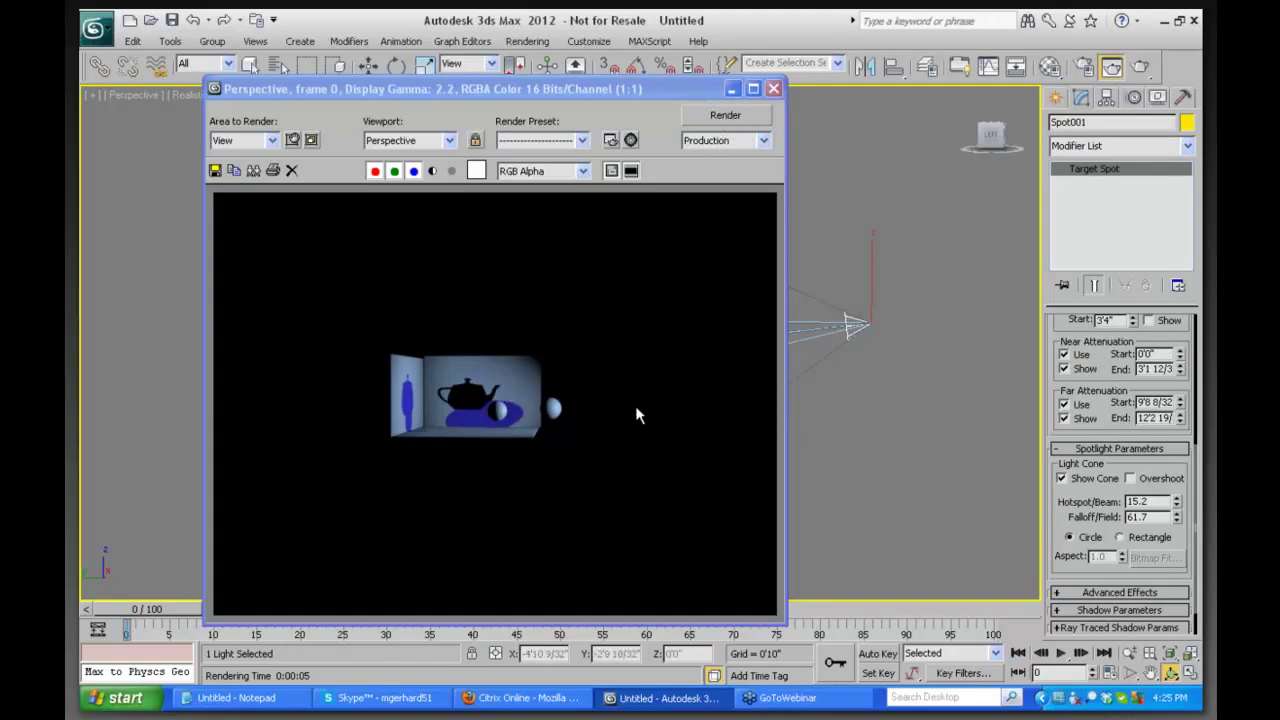
pyautogui.click(774, 89)
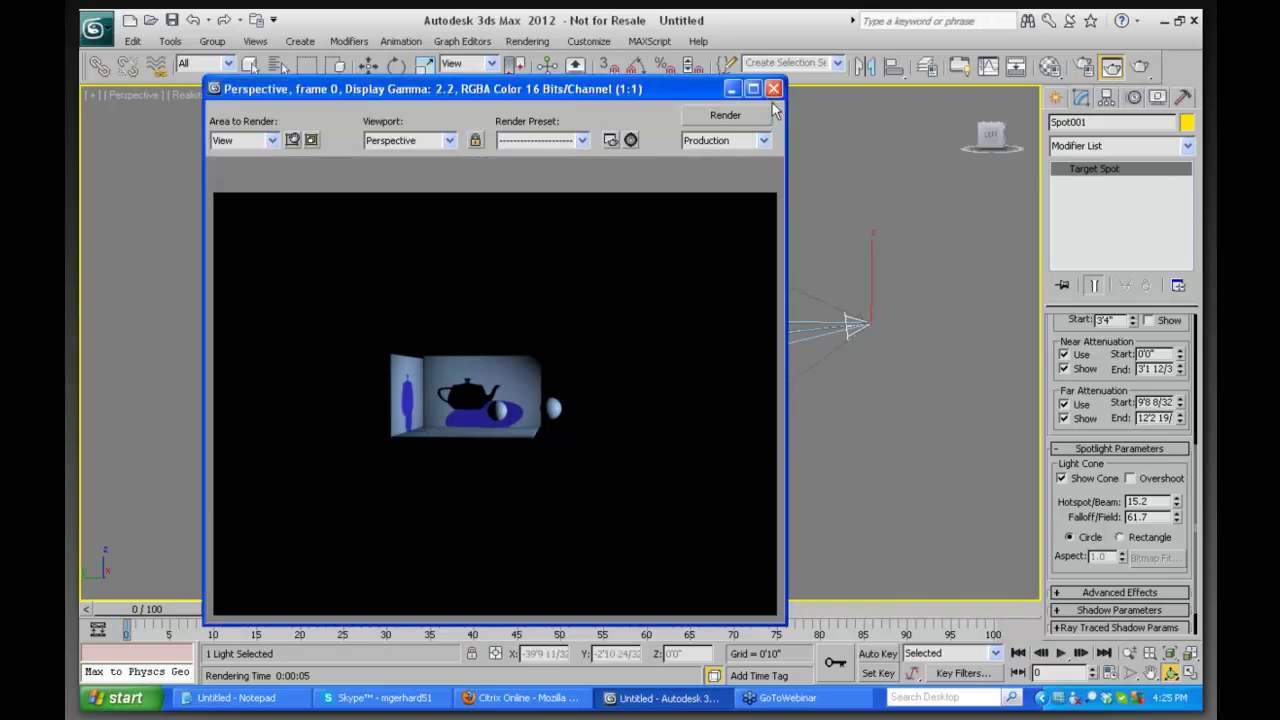
# Widen the spotlight's Hotspot/Beam to 29.0
pyautogui.click(1129, 652)
pyautogui.moveTo(527, 298); pyautogui.dragTo(527, 268)
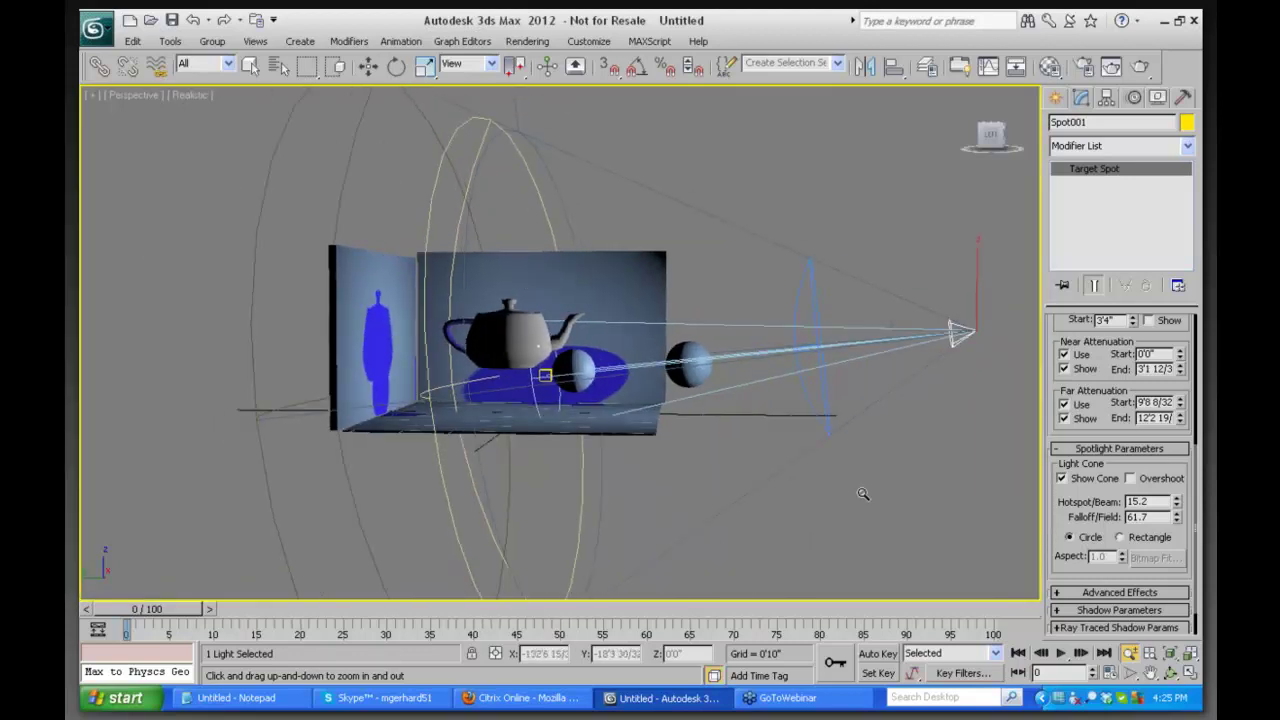
pyautogui.scroll(-1, 1165, 530)
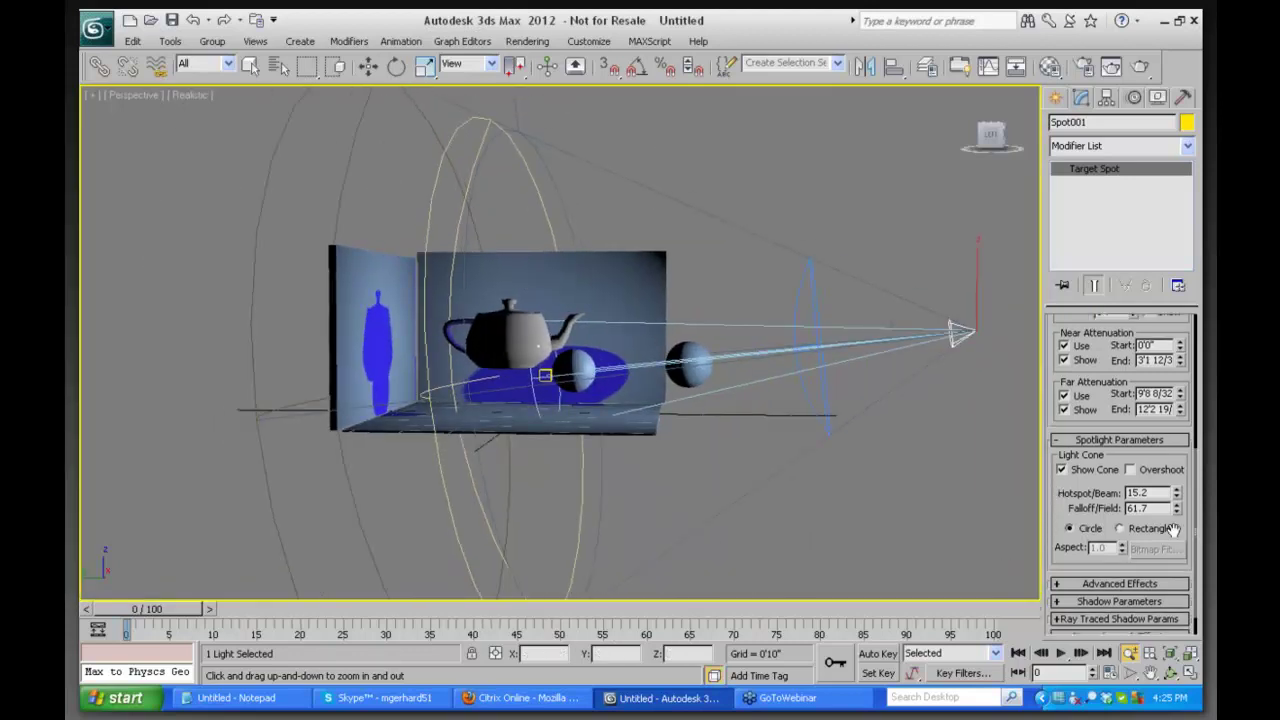
pyautogui.moveTo(1177, 490); pyautogui.dragTo(1180, 355)
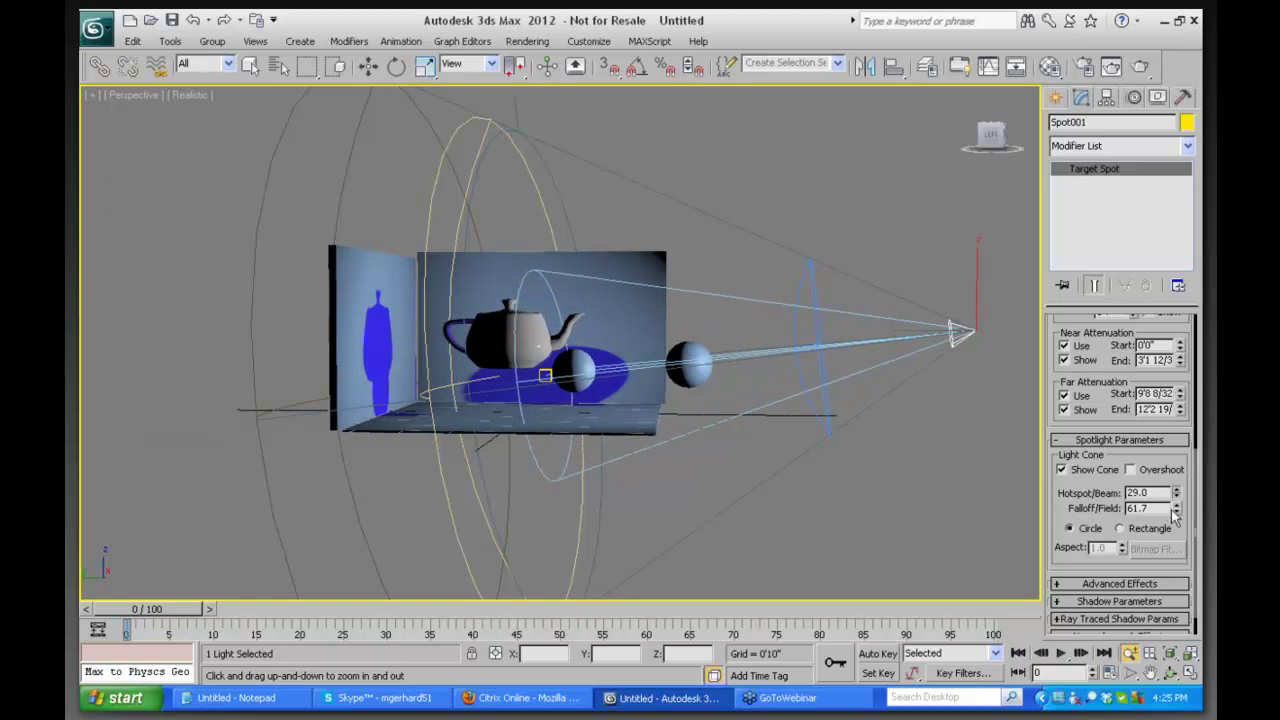
# Add a new Volume Light effect to the spotlight's Atmospheres & Effects
pyautogui.moveTo(1062, 500); pyautogui.dragTo(1057, 410)
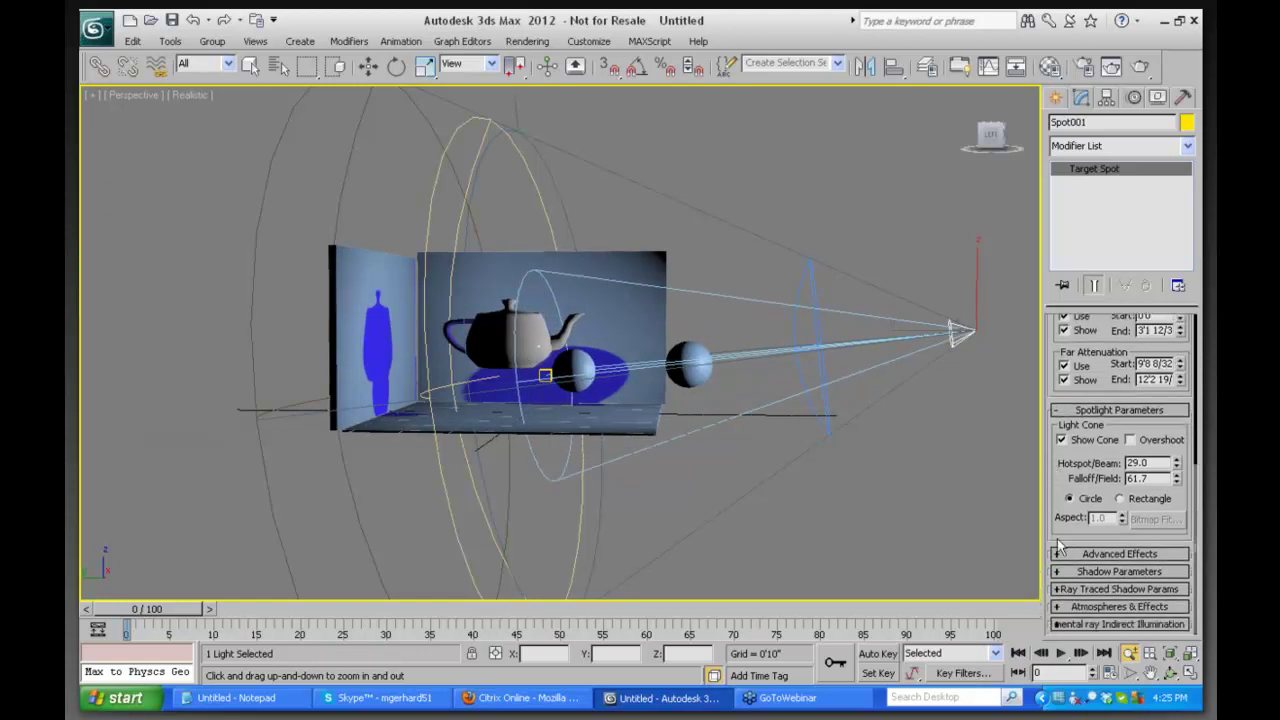
pyautogui.click(1060, 607)
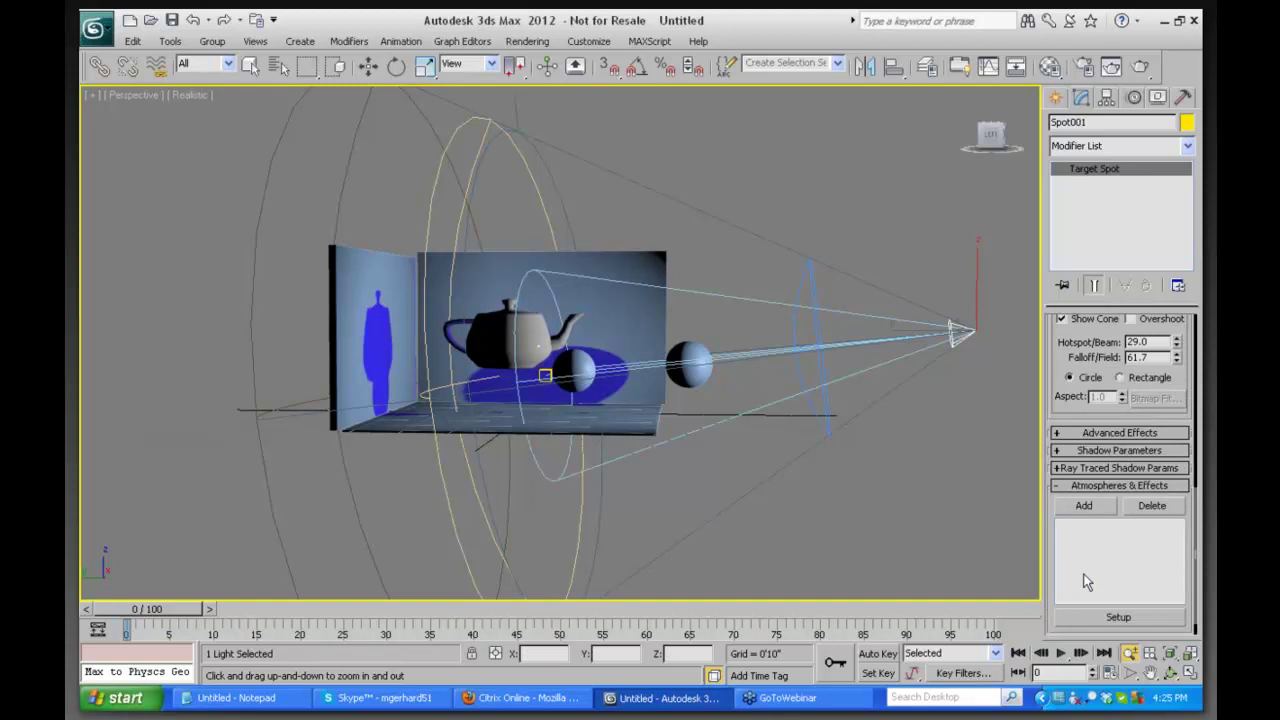
pyautogui.click(1081, 506)
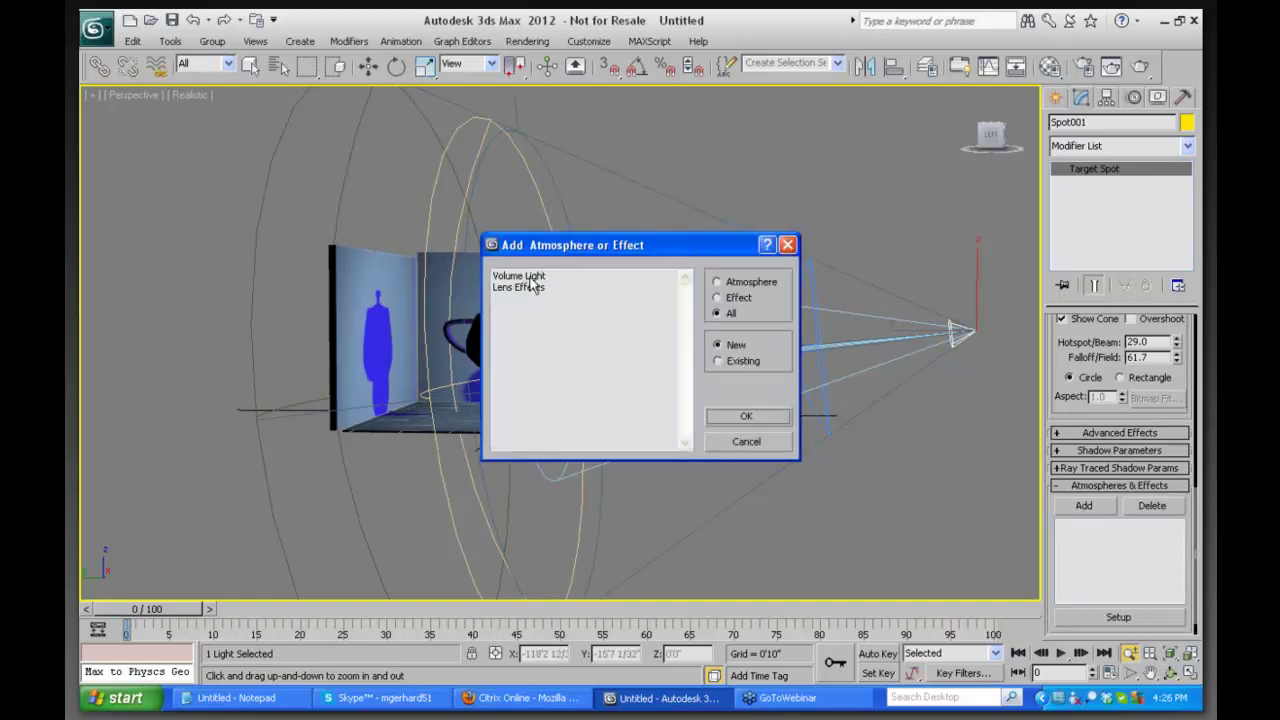
pyautogui.click(532, 276)
pyautogui.click(742, 417)
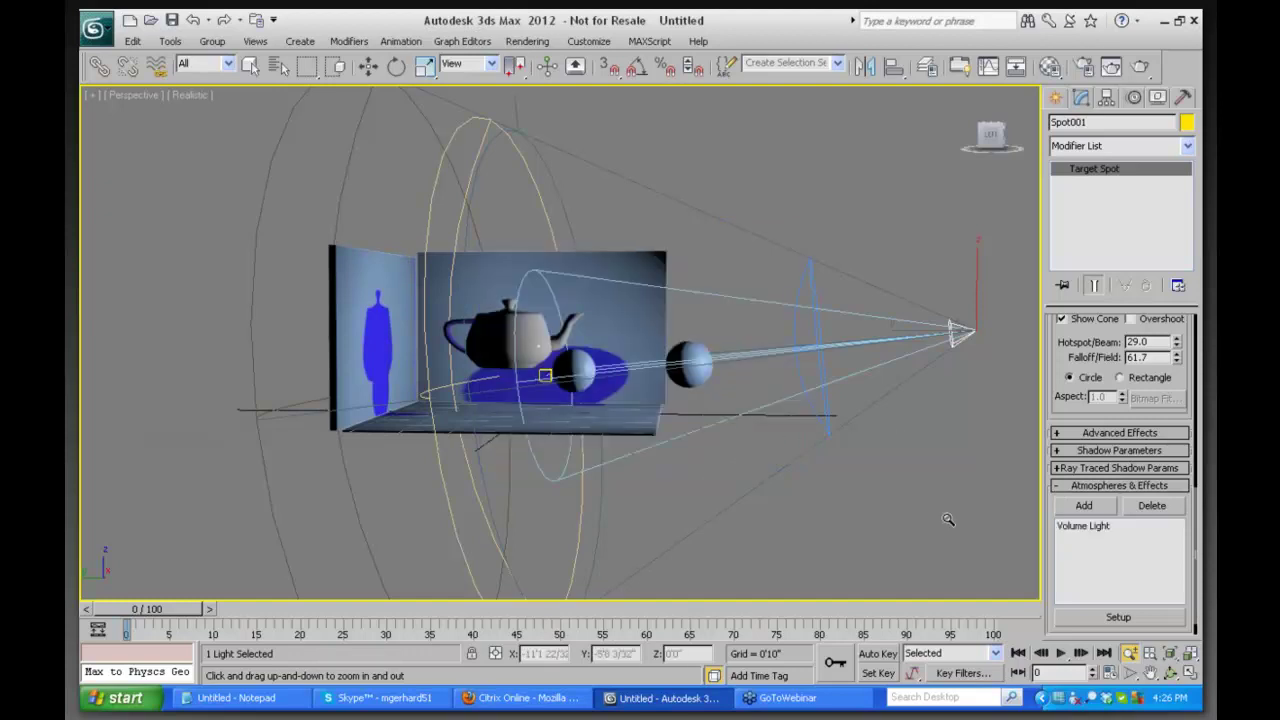
# Open the Volume Light's setup in an enlarged Environment and Effects window beside the spotlight and display its Volume Light Parameters
pyautogui.click(1072, 530)
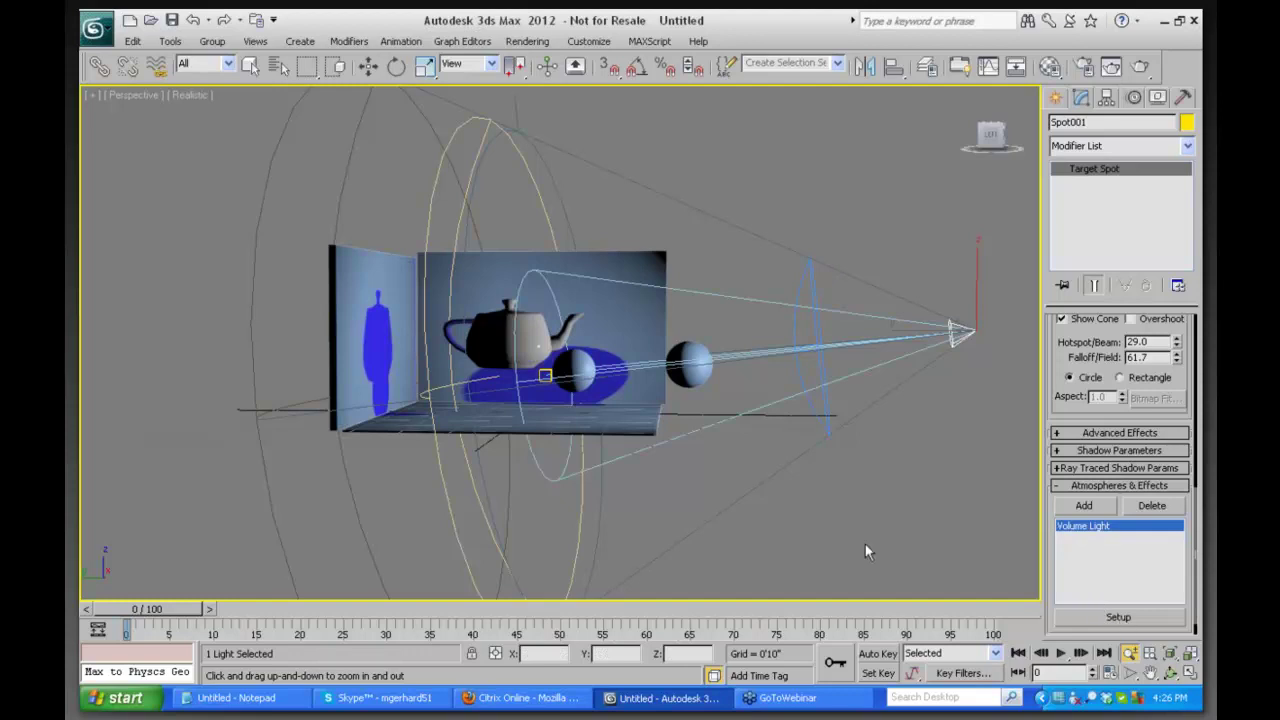
pyautogui.moveTo(565, 45); pyautogui.dragTo(843, 117)
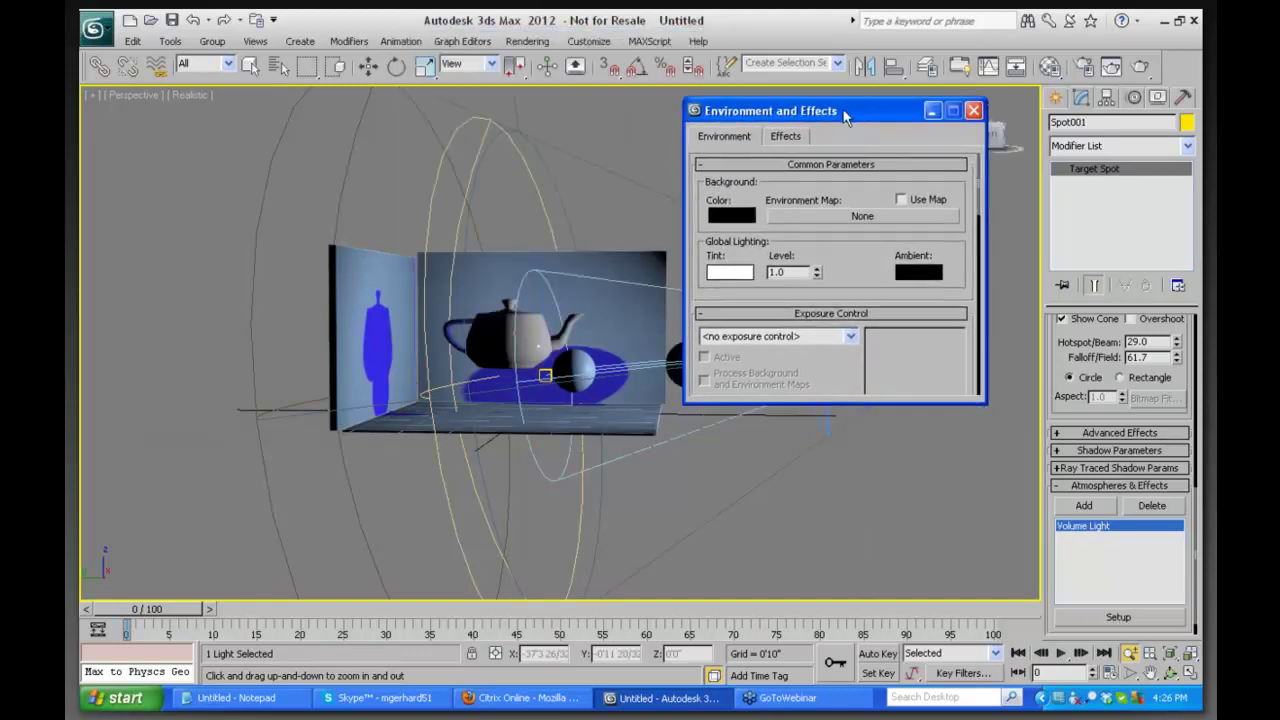
pyautogui.click(785, 136)
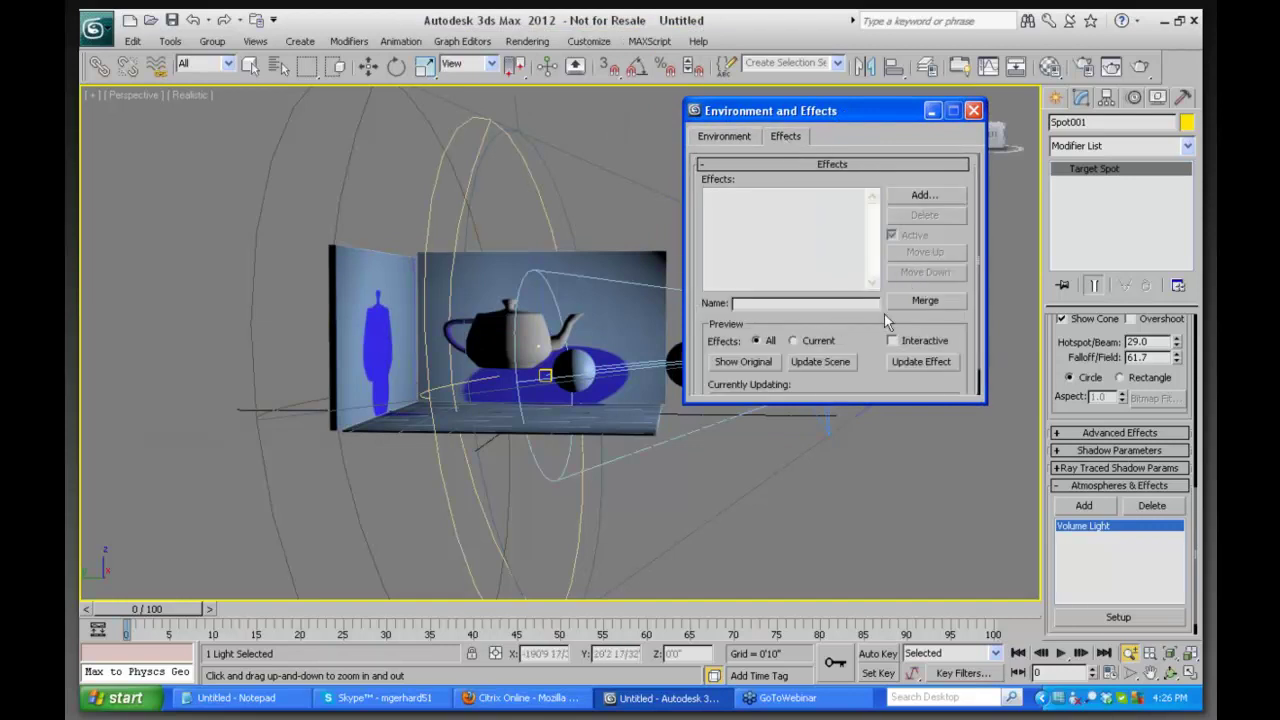
pyautogui.moveTo(858, 405); pyautogui.dragTo(851, 583)
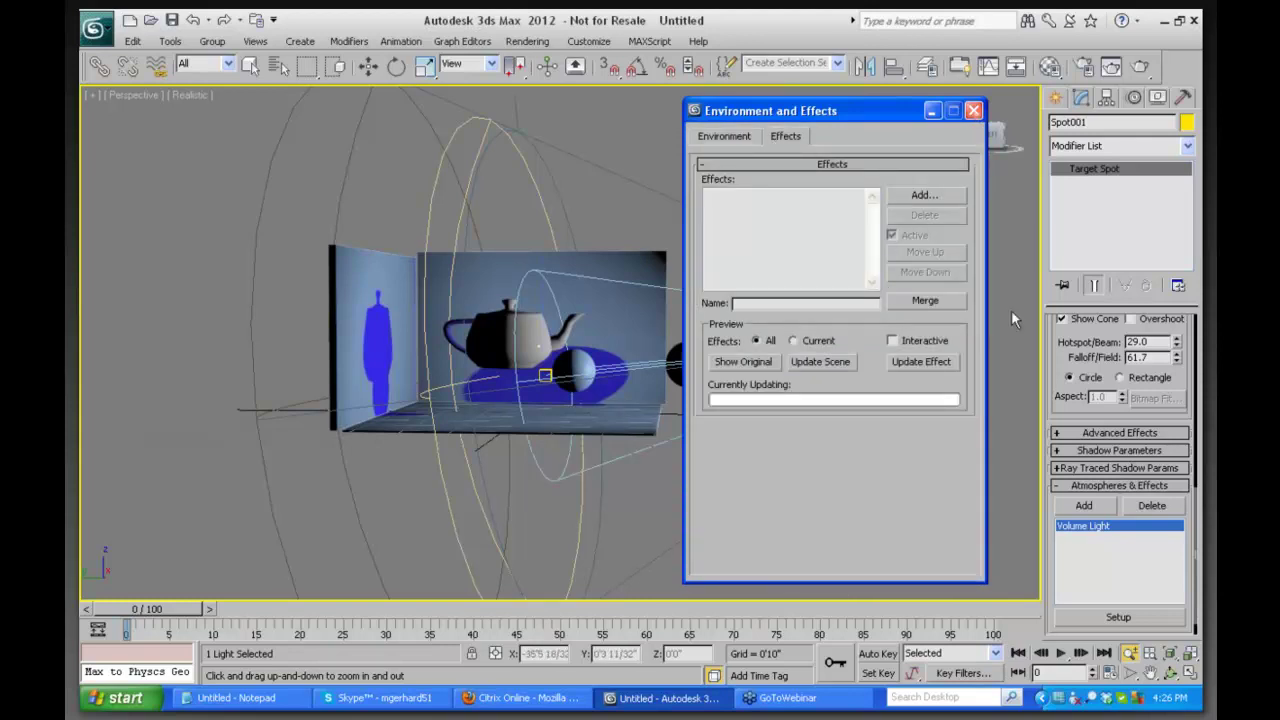
pyautogui.click(716, 135)
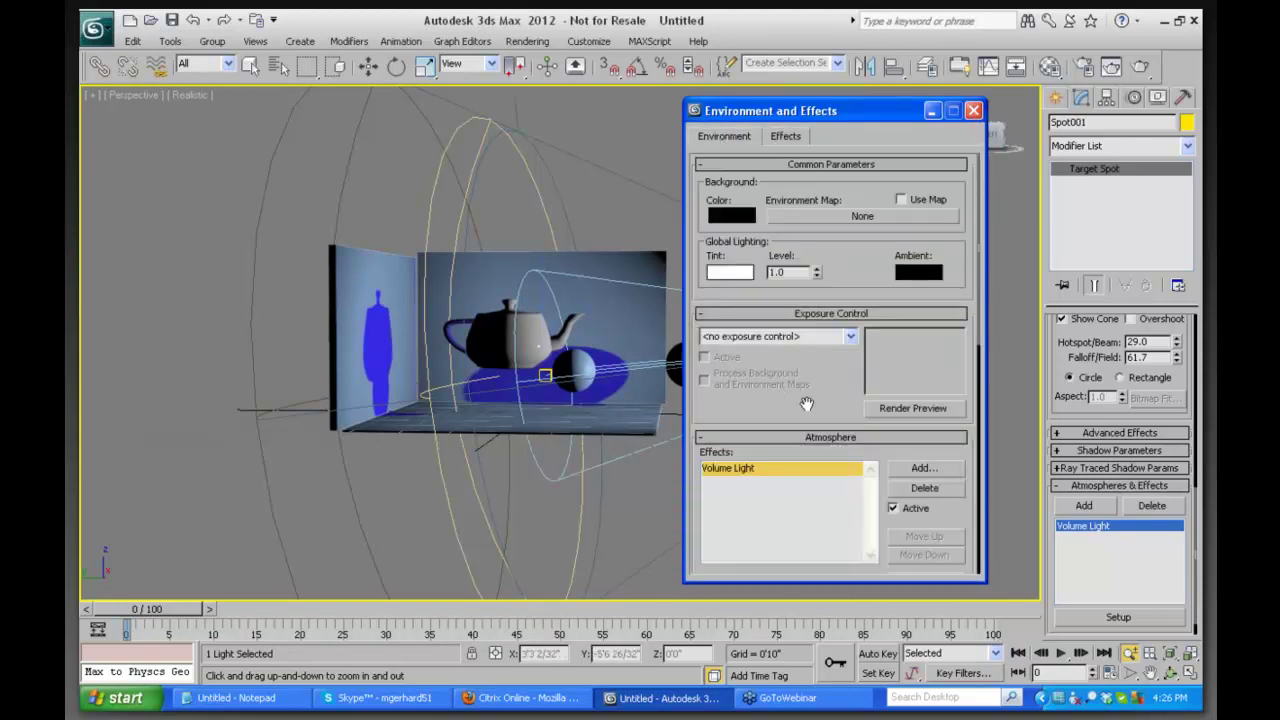
pyautogui.scroll(-5, 816, 400)
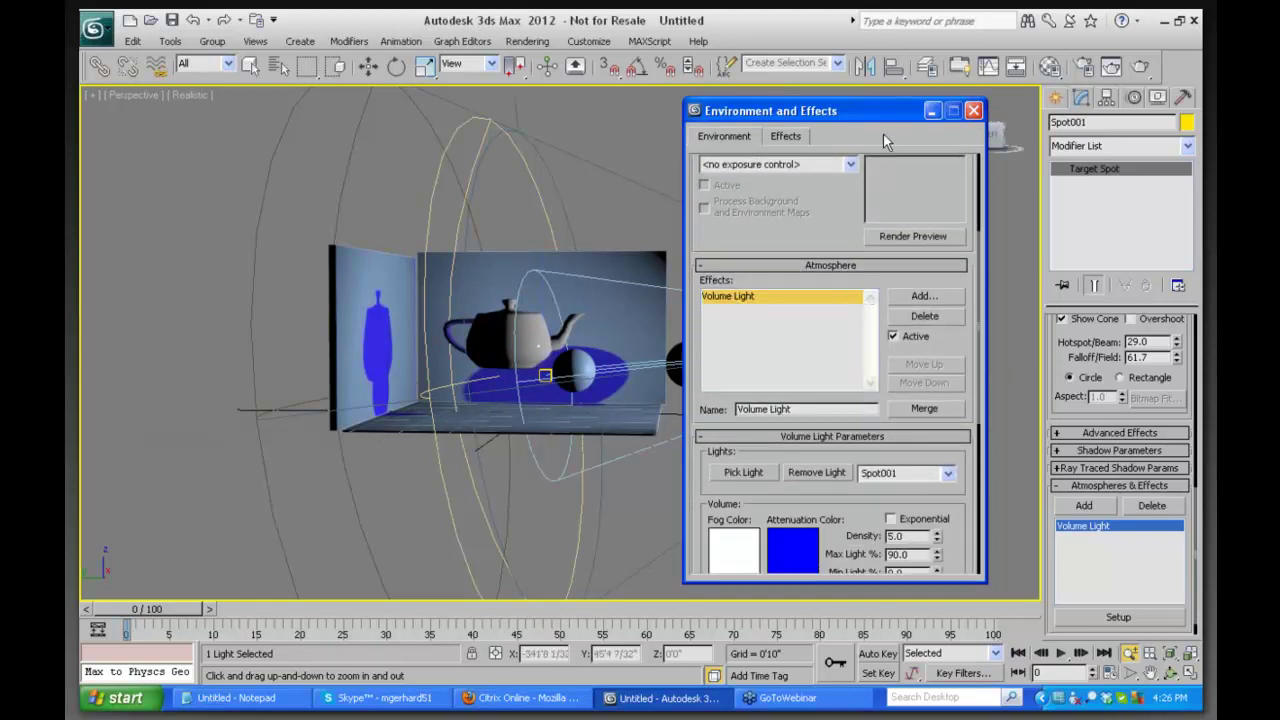
pyautogui.moveTo(884, 108); pyautogui.dragTo(306, 102)
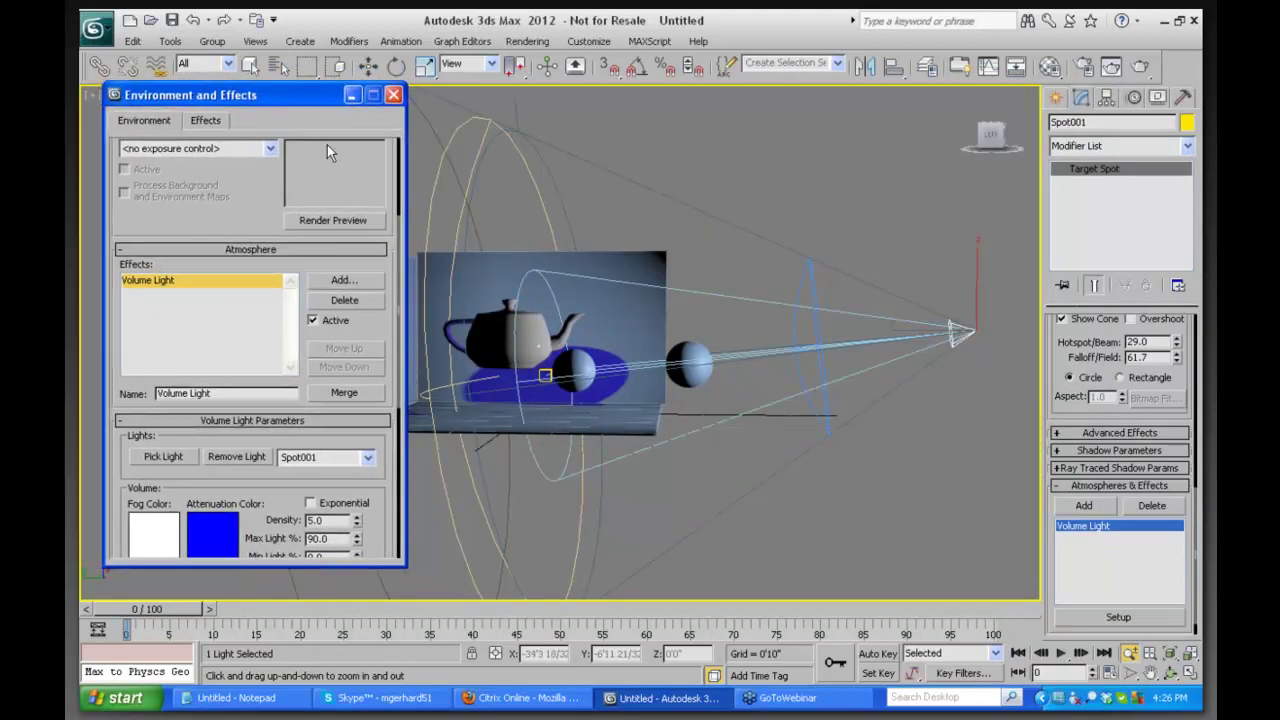
pyautogui.moveTo(259, 487); pyautogui.dragTo(240, 240)
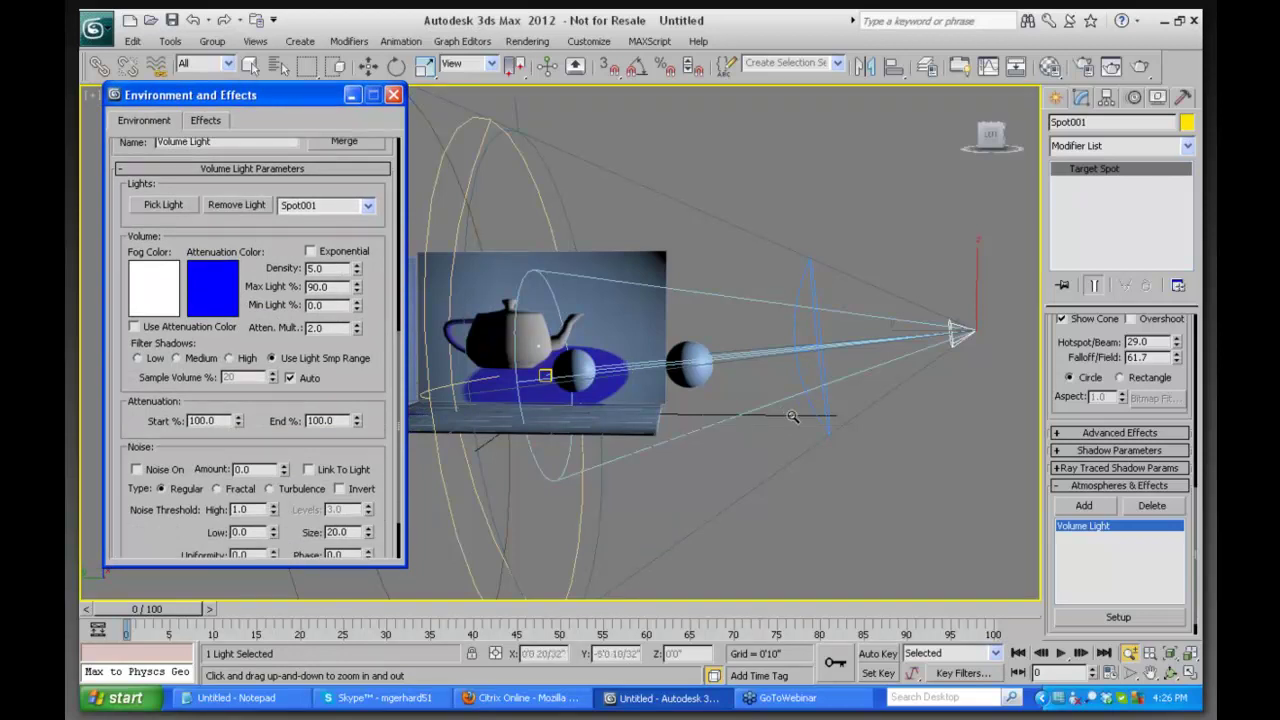
# Render the volume light, reduce its Density to 1.5, and render again for comparison
pyautogui.hotkey('shift', 'q')
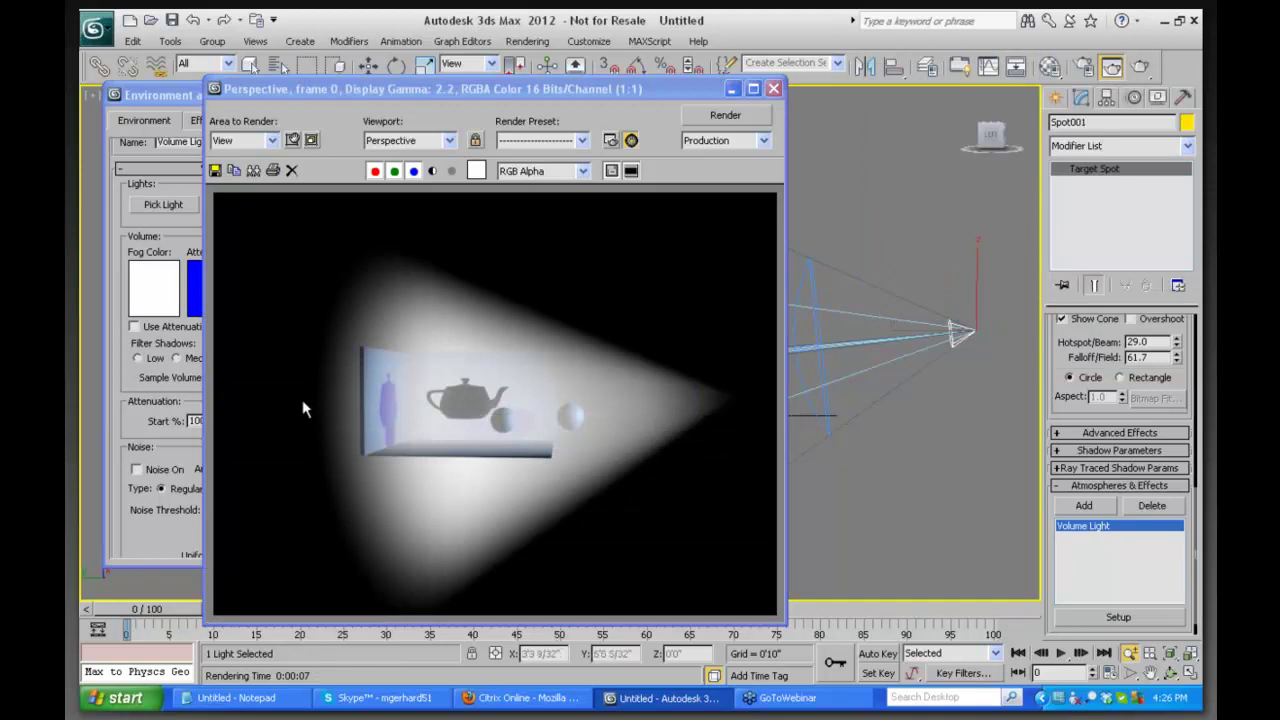
pyautogui.moveTo(604, 89); pyautogui.dragTo(939, 51)
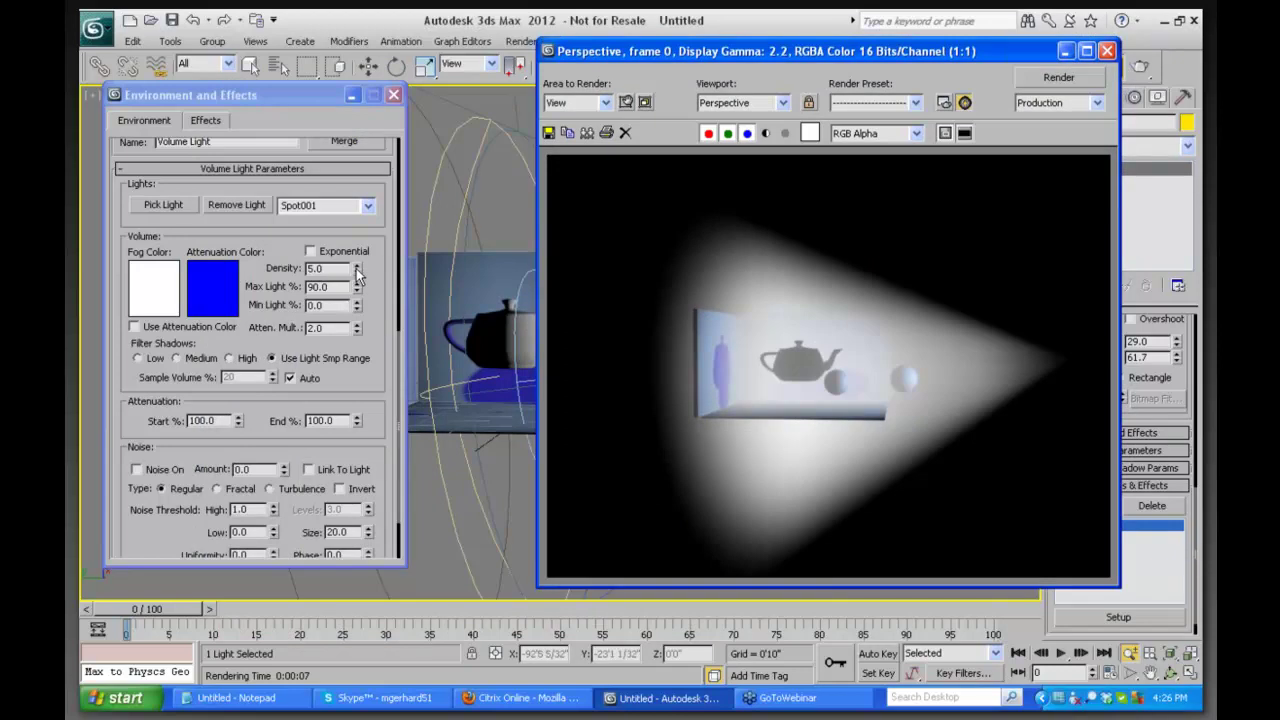
pyautogui.moveTo(356, 270); pyautogui.dragTo(354, 287)
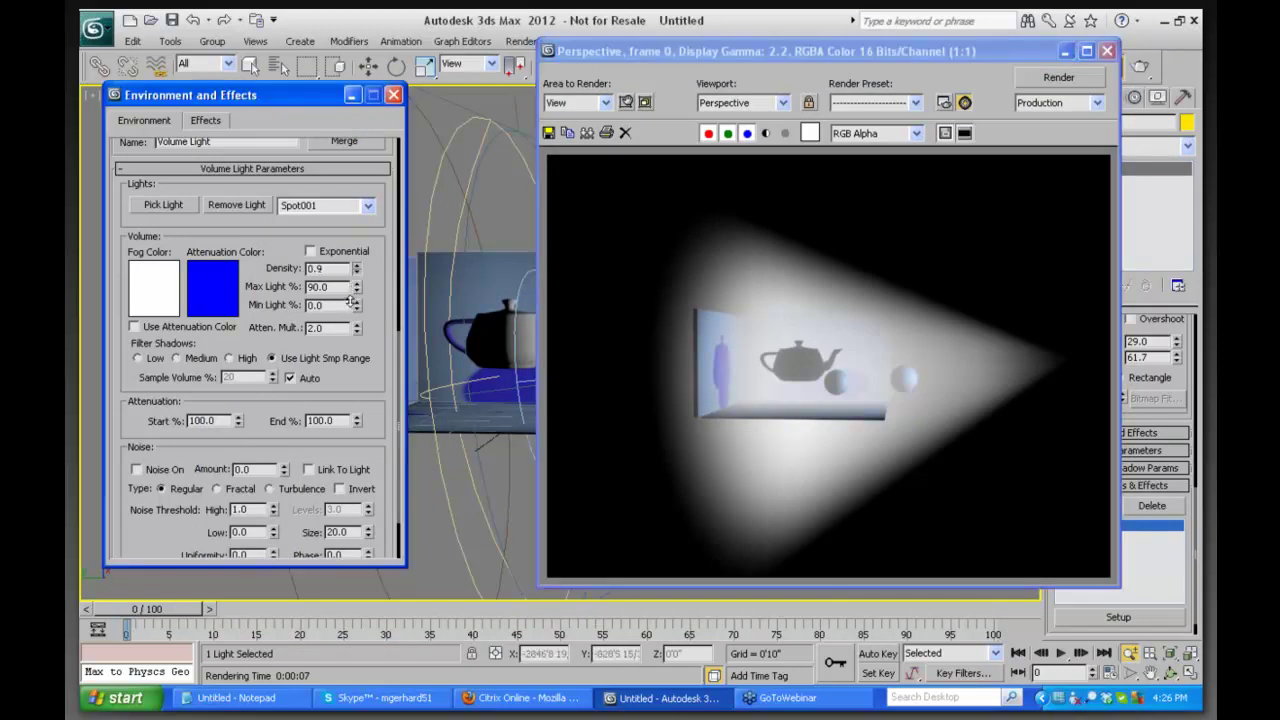
pyautogui.click(1051, 81)
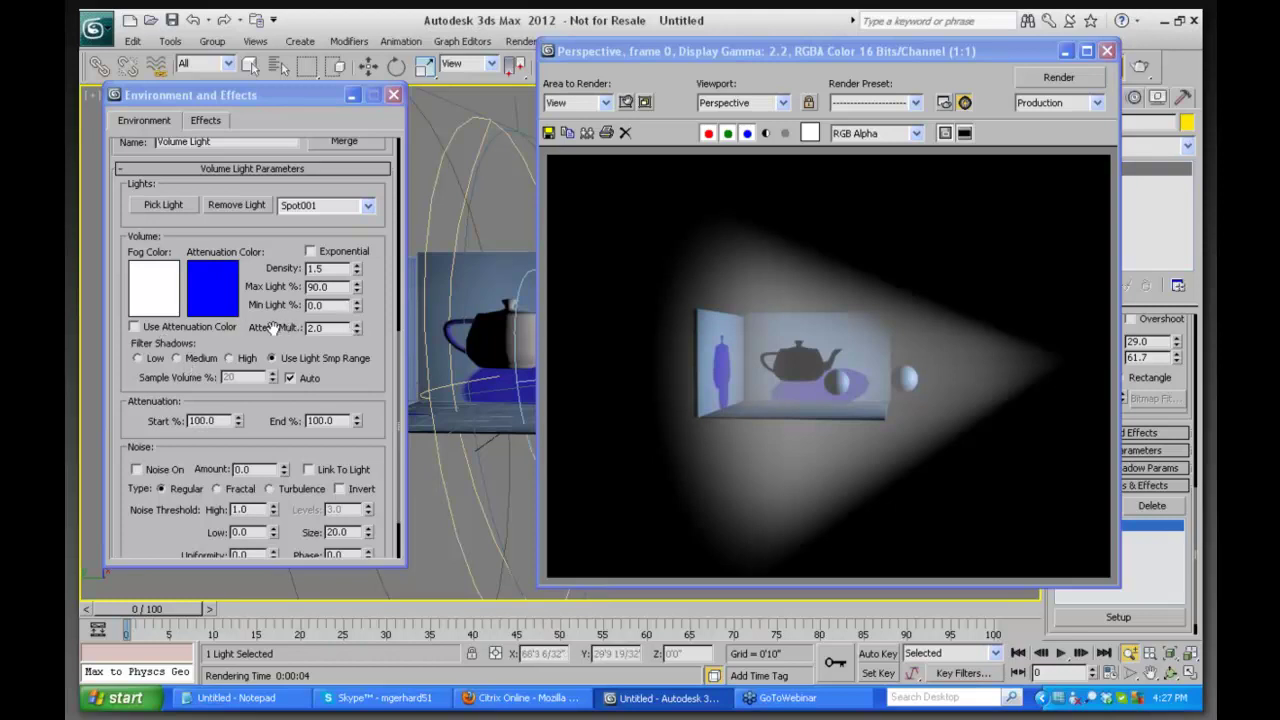
# Turn on Fractal noise for the volume light with an Amount of 0.75, and render the result
pyautogui.scroll(-2, 256, 418)
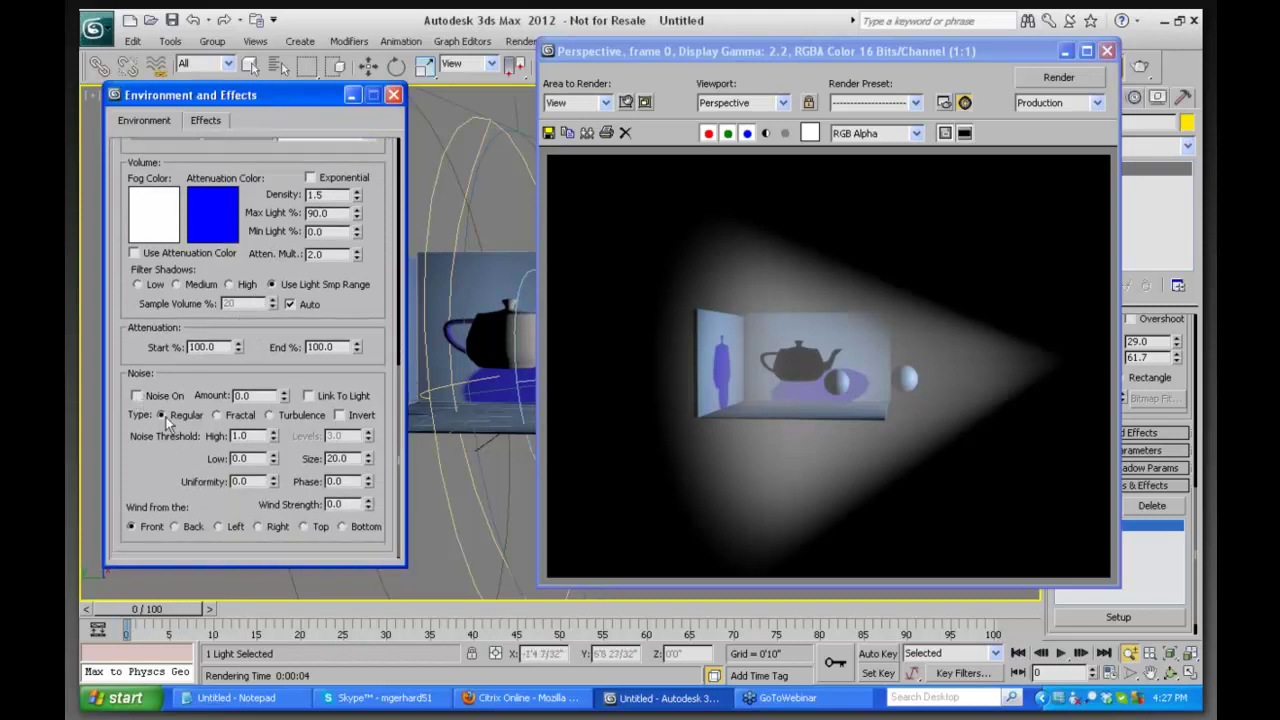
pyautogui.moveTo(285, 397); pyautogui.dragTo(283, 344)
pyautogui.click(216, 415)
pyautogui.click(1077, 78)
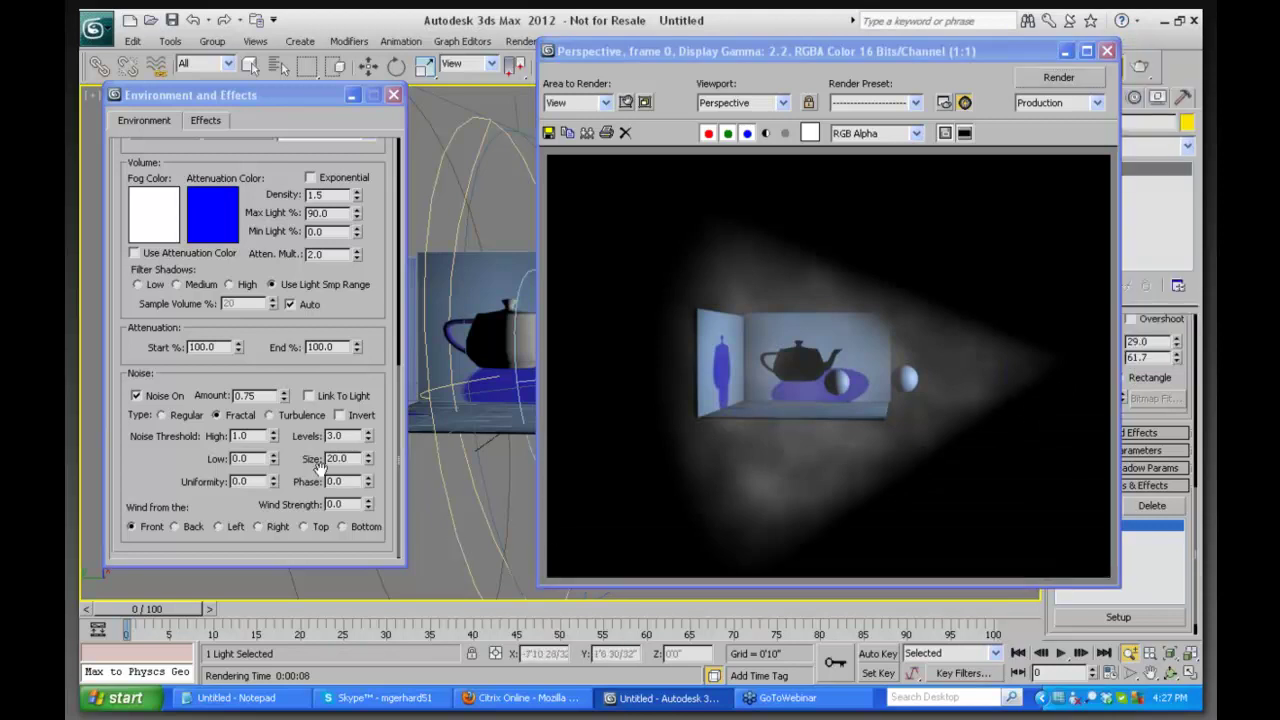
# Set the volume light's noise Size to 2.0 and its Density to 4.7, and re-render the view
pyautogui.moveTo(350, 458); pyautogui.dragTo(305, 458)
pyautogui.write('2')
pyautogui.press('Return')
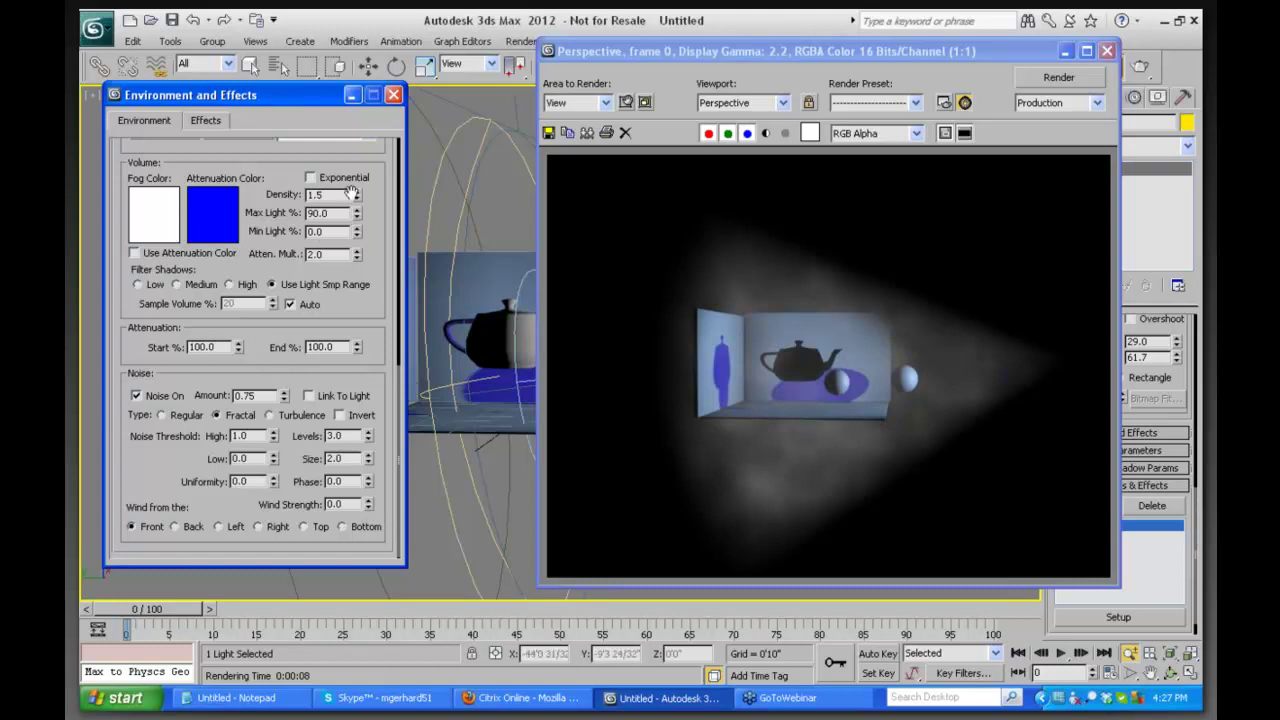
pyautogui.moveTo(358, 197); pyautogui.dragTo(368, 162)
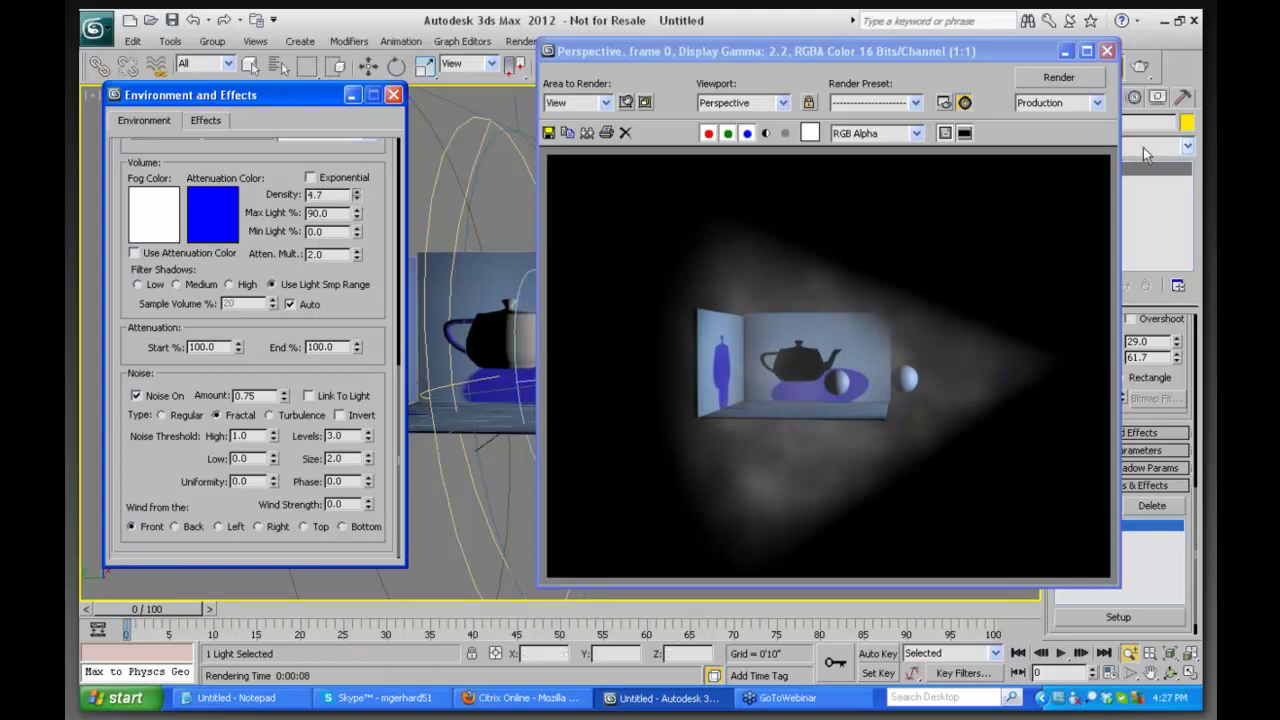
pyautogui.click(1079, 76)
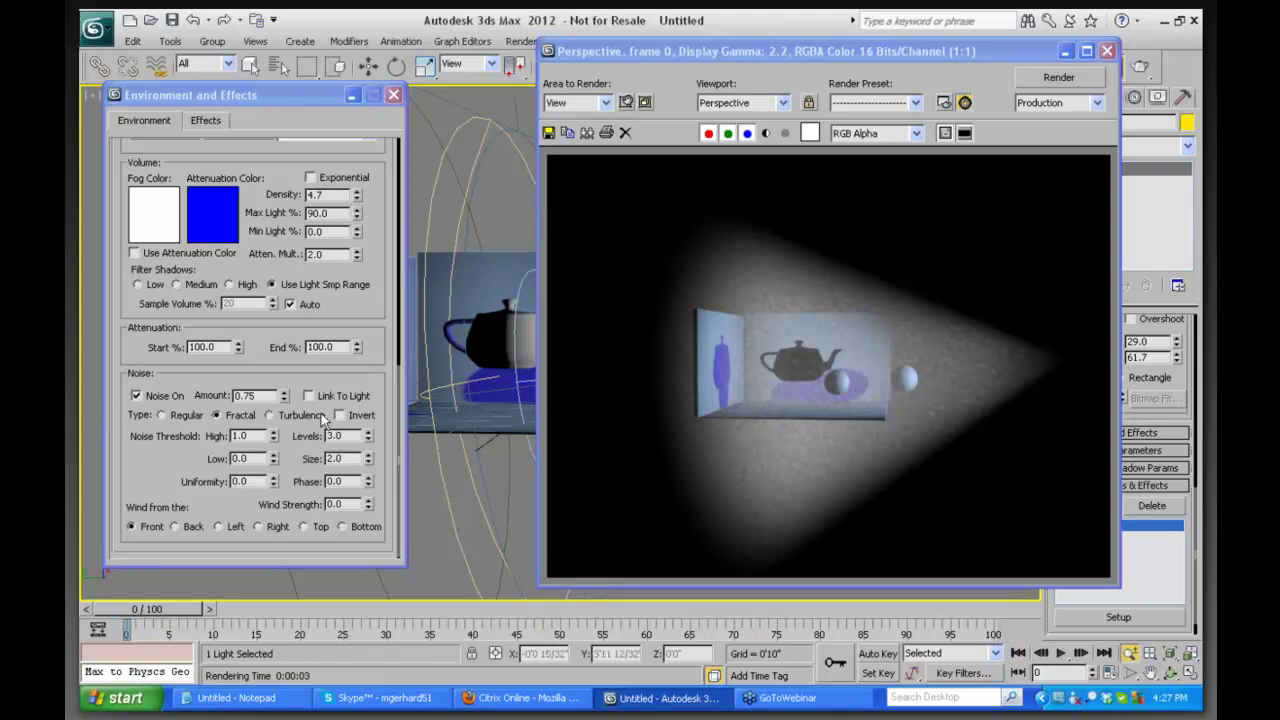
# Switch the volume light's noise type to Turbulence, re-render, and return to the Volume settings
pyautogui.click(271, 414)
pyautogui.click(1059, 77)
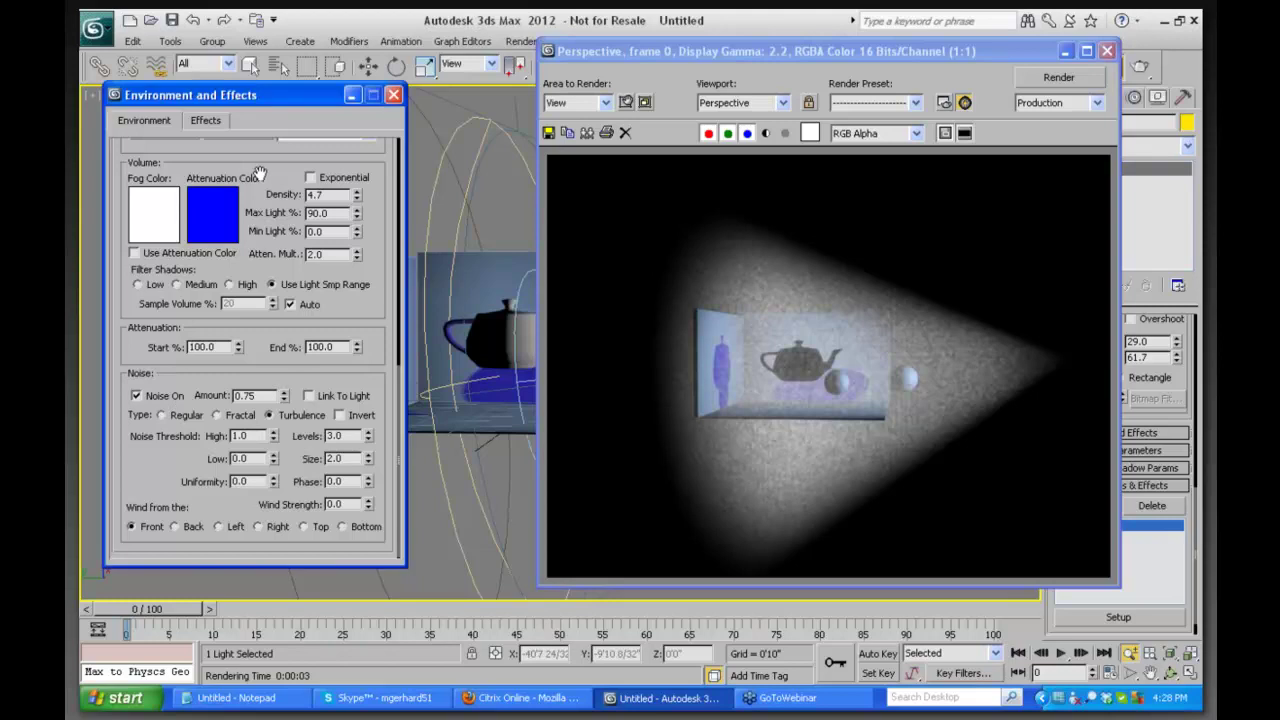
pyautogui.scroll(2, 257, 195)
pyautogui.scroll(5, 257, 193)
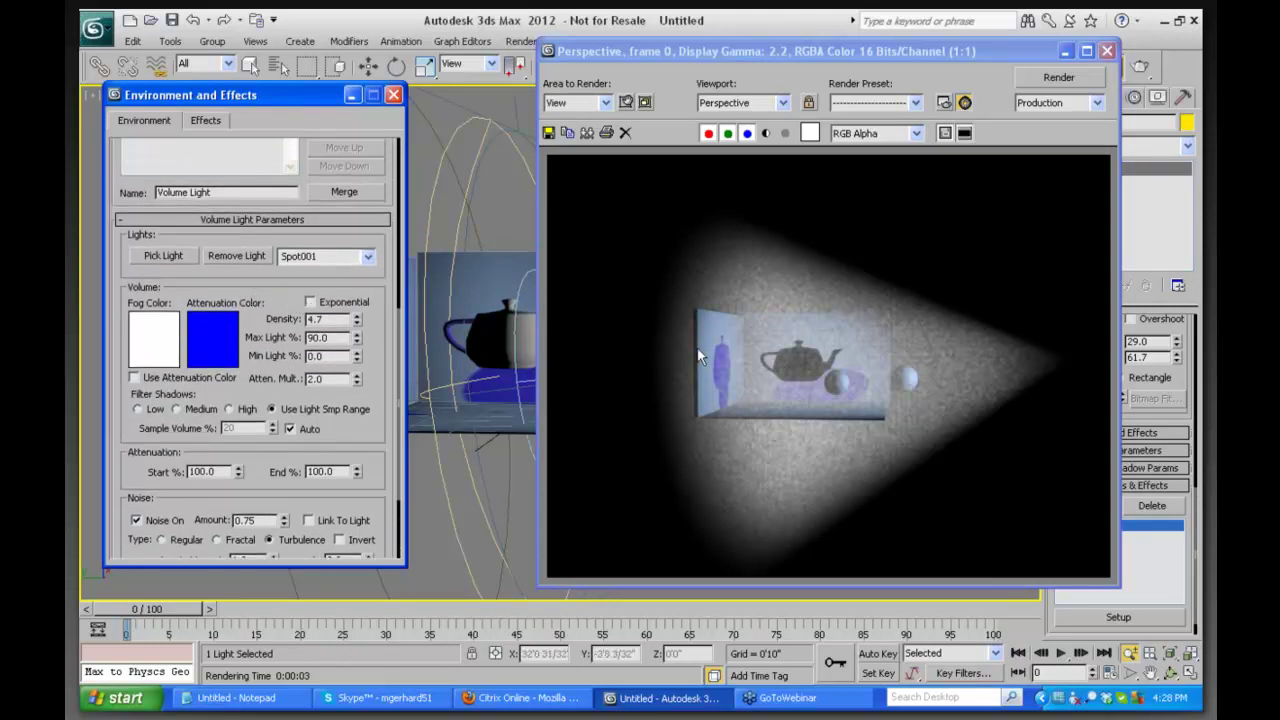
# Close the rendered frame and the Environment and Effects window
pyautogui.scroll(5, 256, 277)
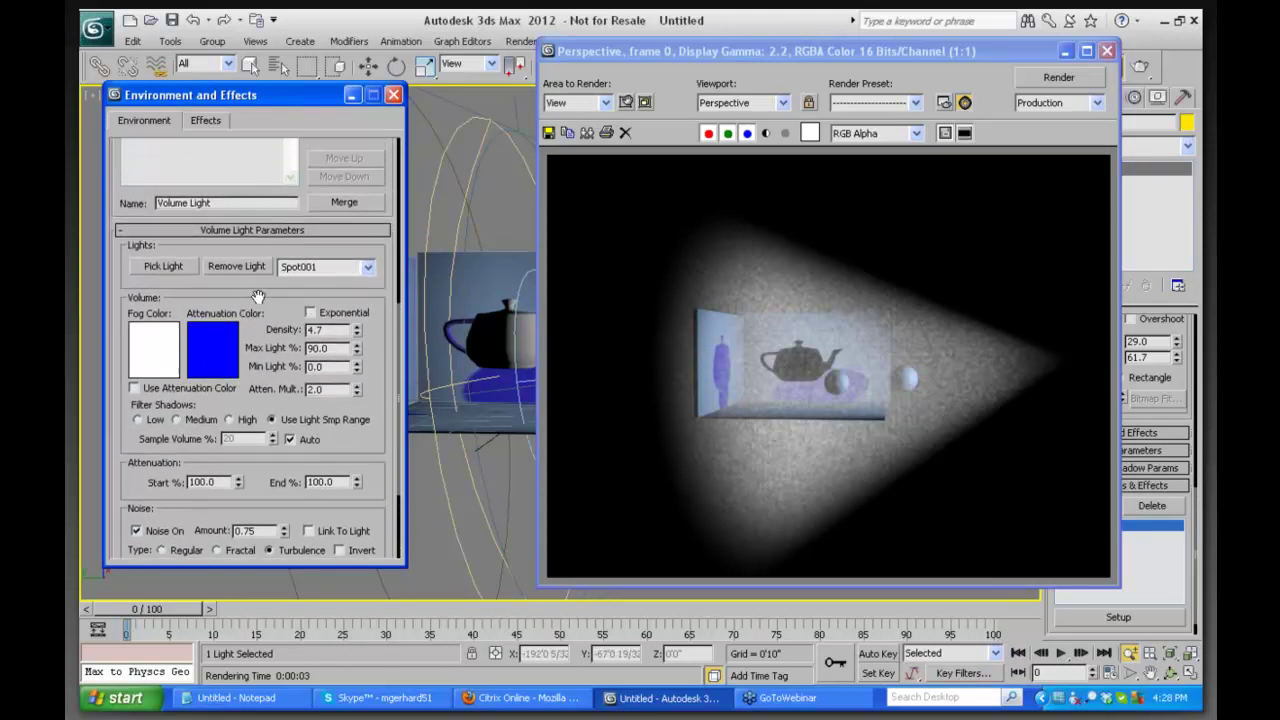
pyautogui.click(1107, 52)
pyautogui.click(393, 95)
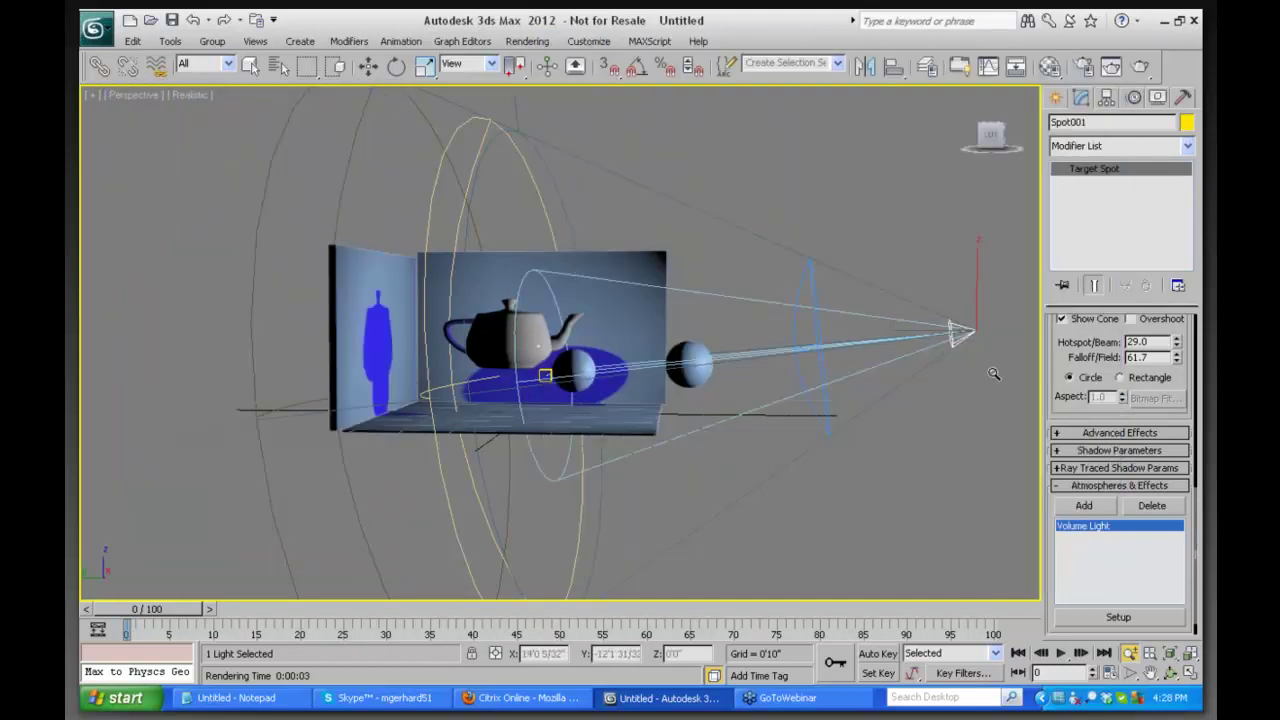
# Expand the spotlight's Shadow Parameters and Advanced Effects settings to reach its projector map option
pyautogui.moveTo(1040, 390); pyautogui.dragTo(1035, 252)
pyautogui.moveTo(1054, 364); pyautogui.dragTo(1053, 399)
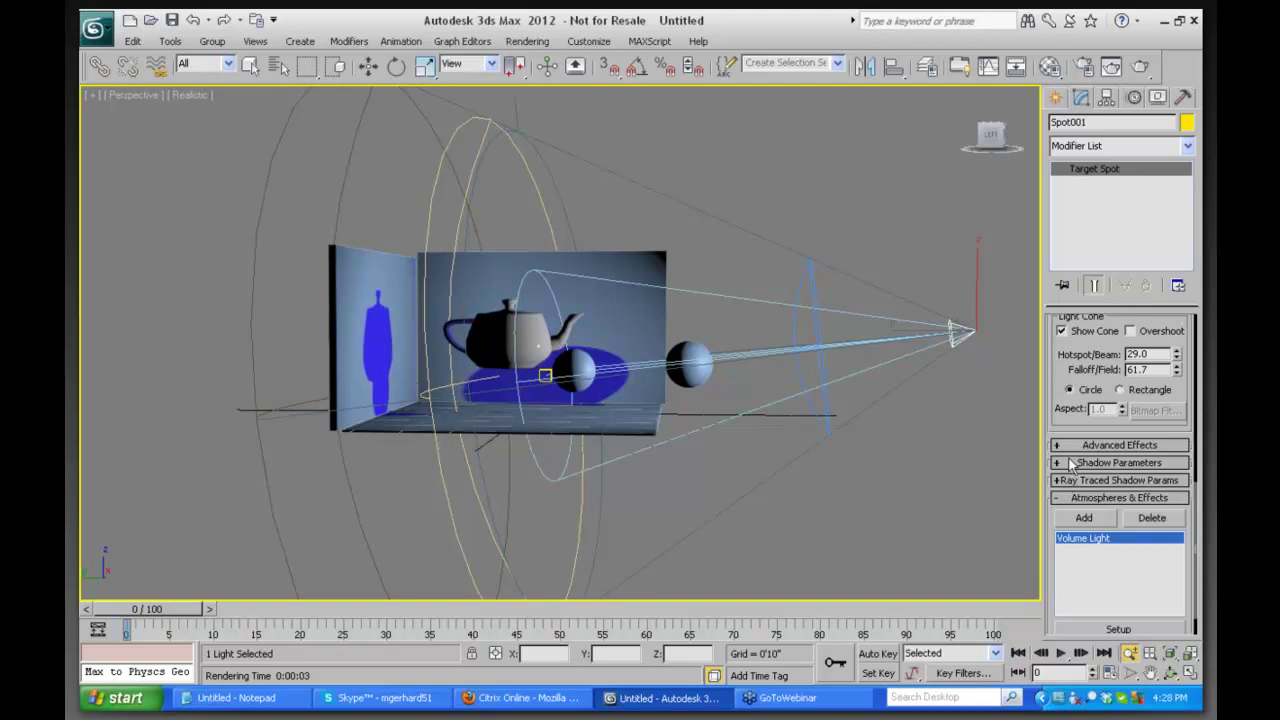
pyautogui.click(1068, 463)
pyautogui.click(1070, 445)
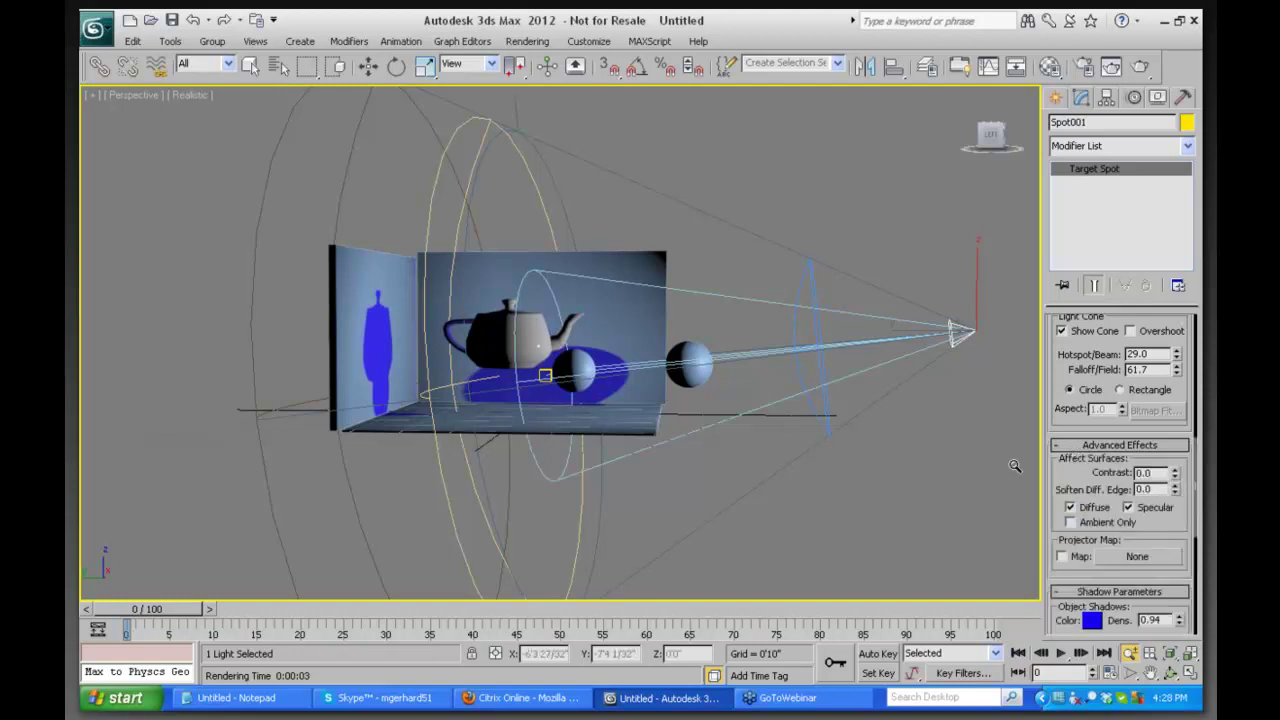
pyautogui.moveTo(1070, 484); pyautogui.dragTo(1069, 419)
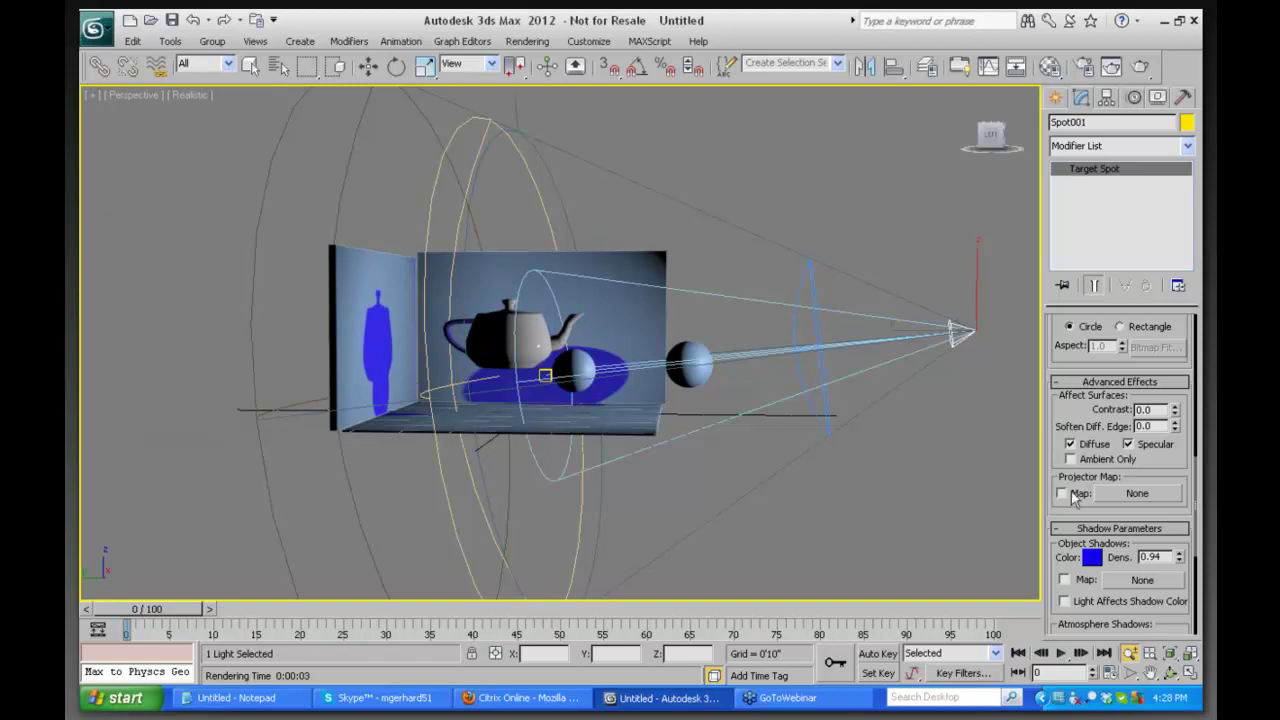
pyautogui.moveTo(1070, 415); pyautogui.dragTo(1066, 355)
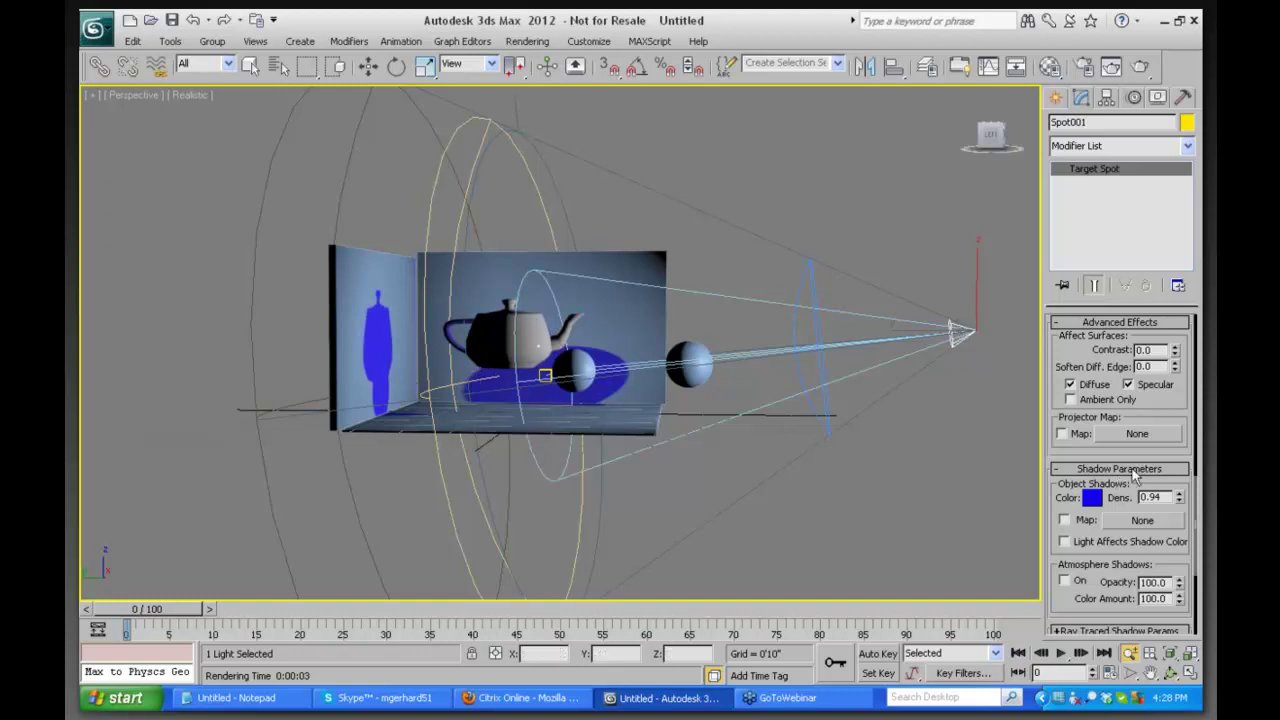
# Assign a Bitmap map using colors.jpg from the images folder as the spotlight's projector map
pyautogui.click(1115, 436)
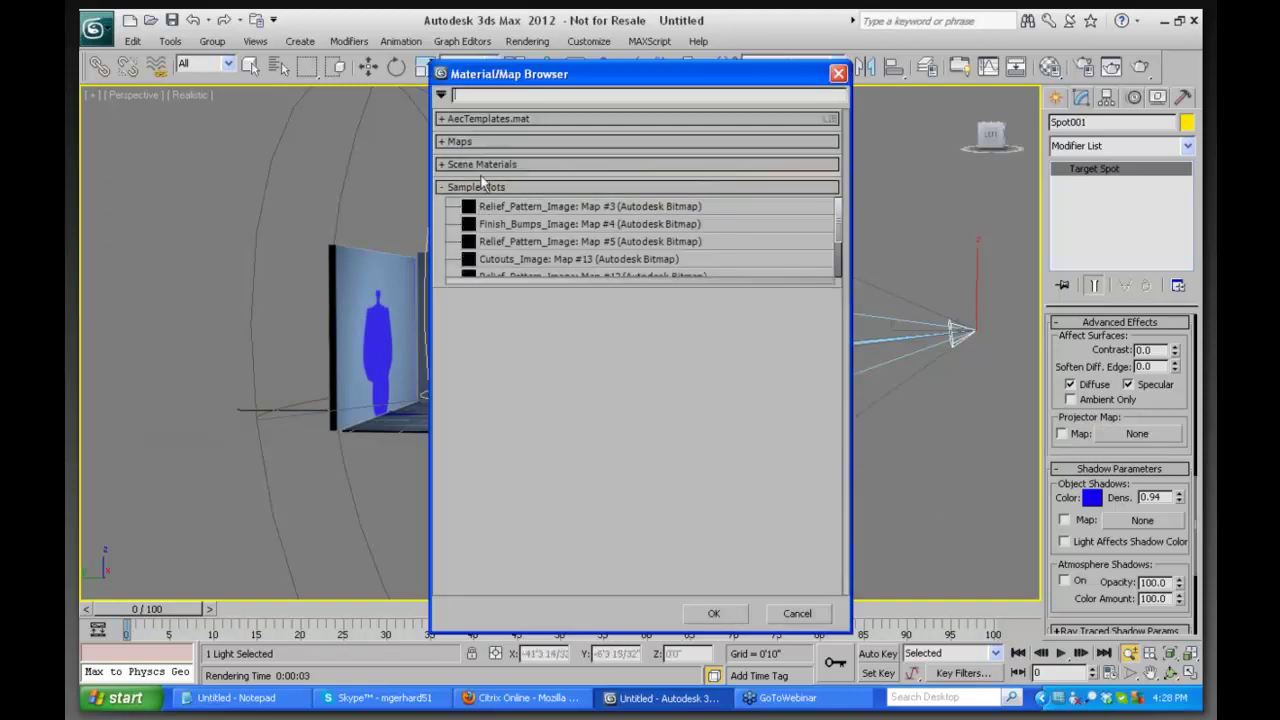
pyautogui.click(458, 142)
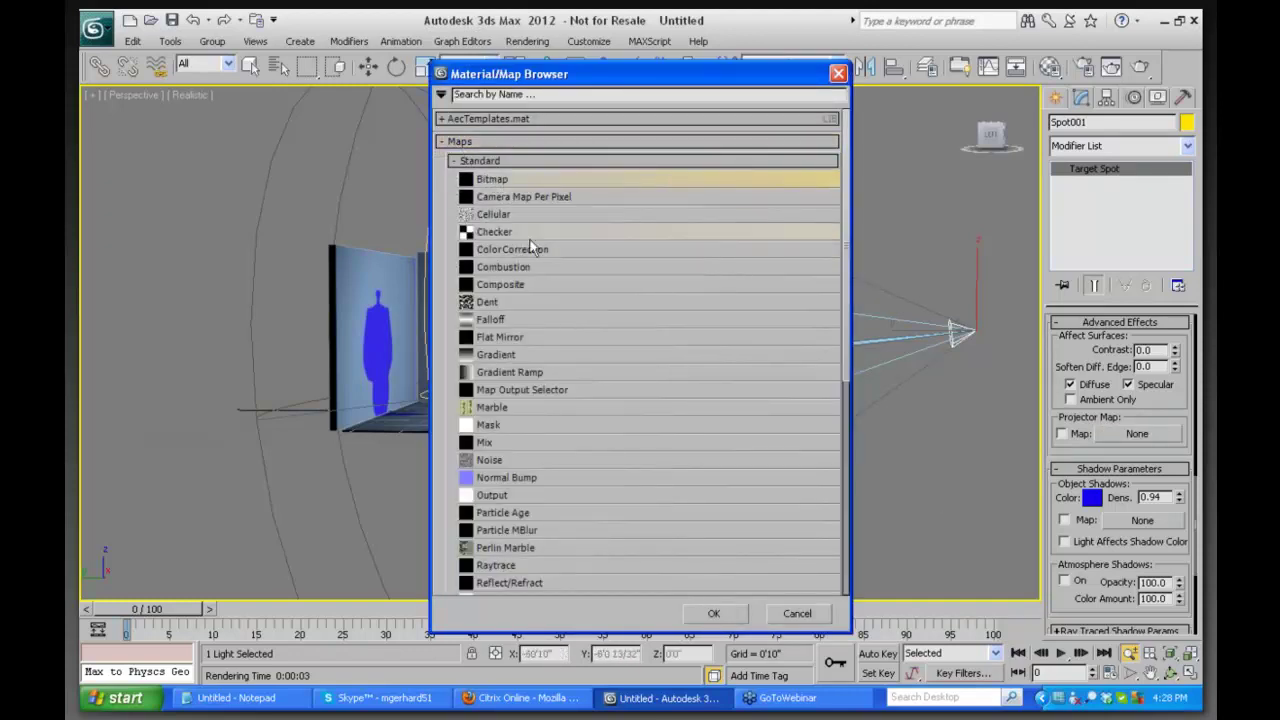
pyautogui.click(714, 613)
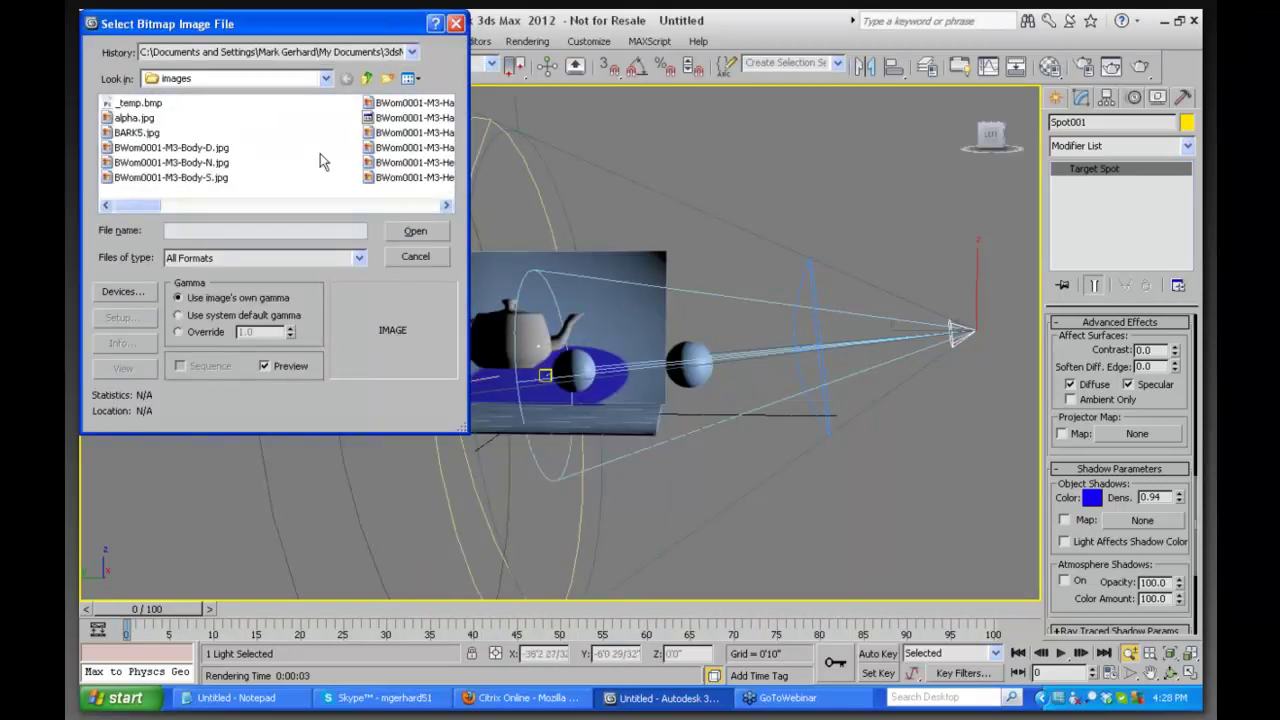
pyautogui.click(133, 118)
pyautogui.click(138, 132)
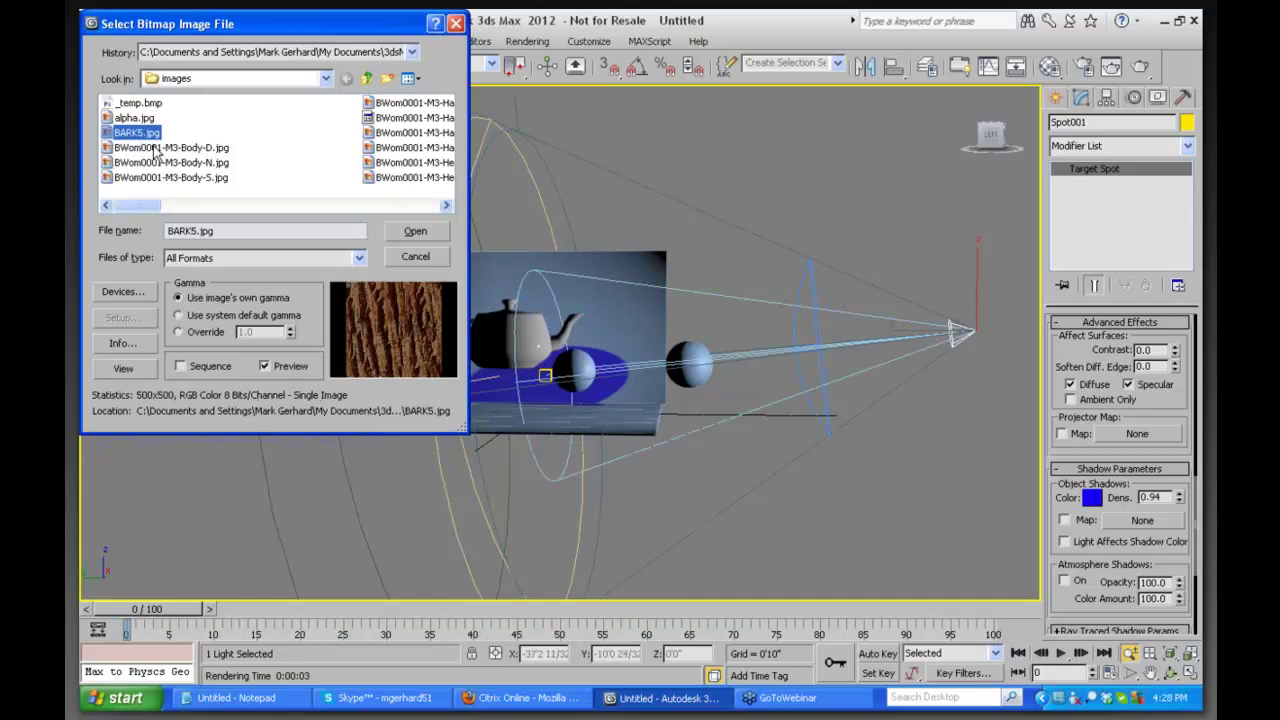
pyautogui.moveTo(155, 200); pyautogui.dragTo(286, 228)
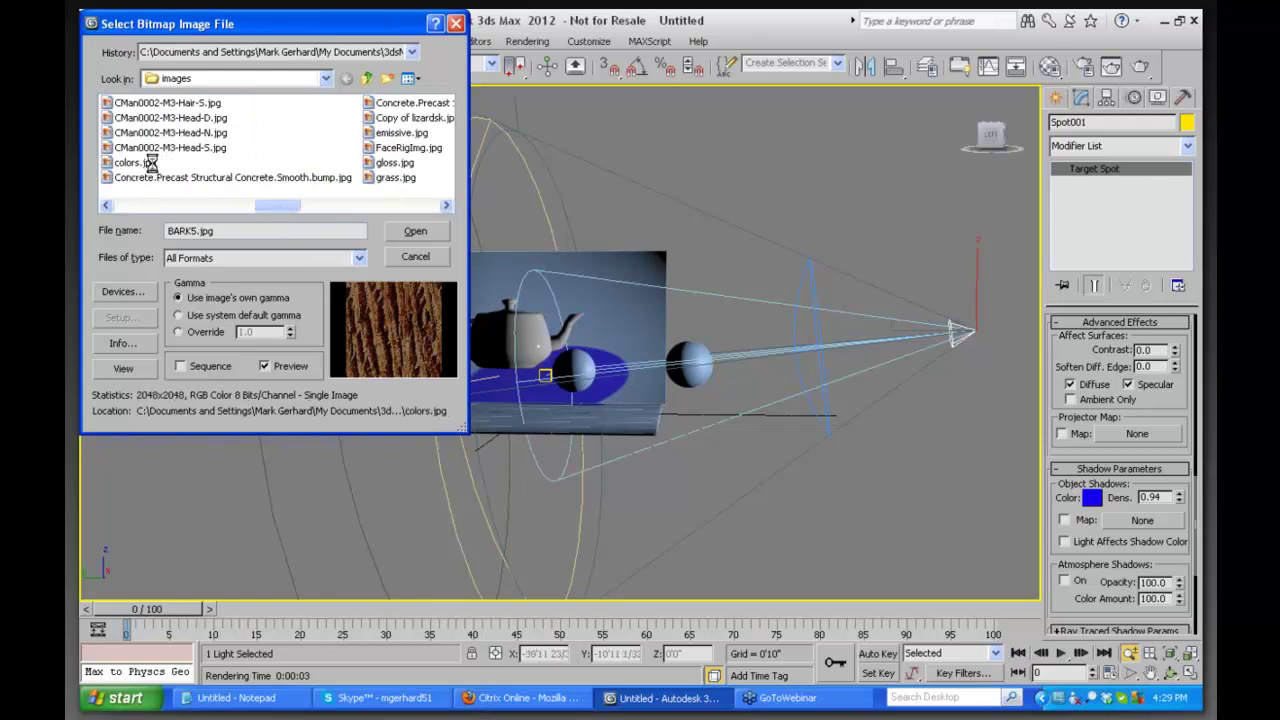
pyautogui.click(153, 166)
pyautogui.click(414, 232)
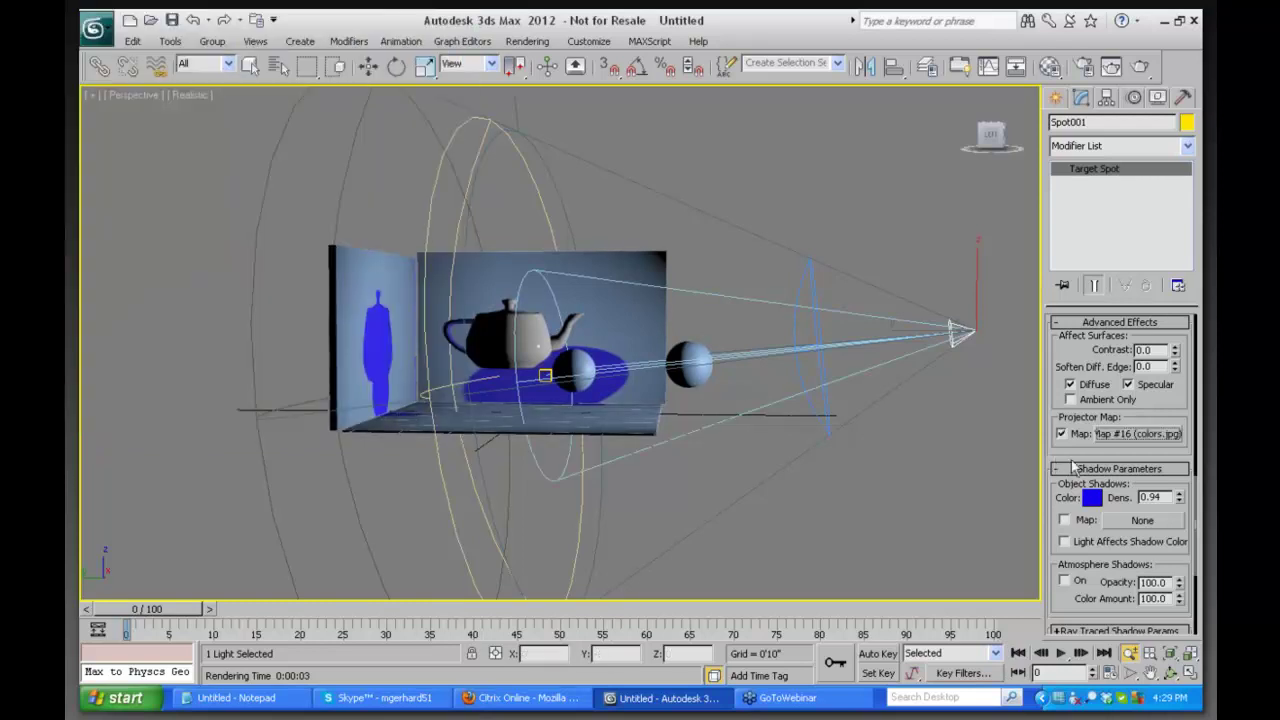
# Render the perspective view with the projector map applied, and close the rendered frame
pyautogui.scroll(1, 1165, 402)
pyautogui.hotkey('shift', 'q')
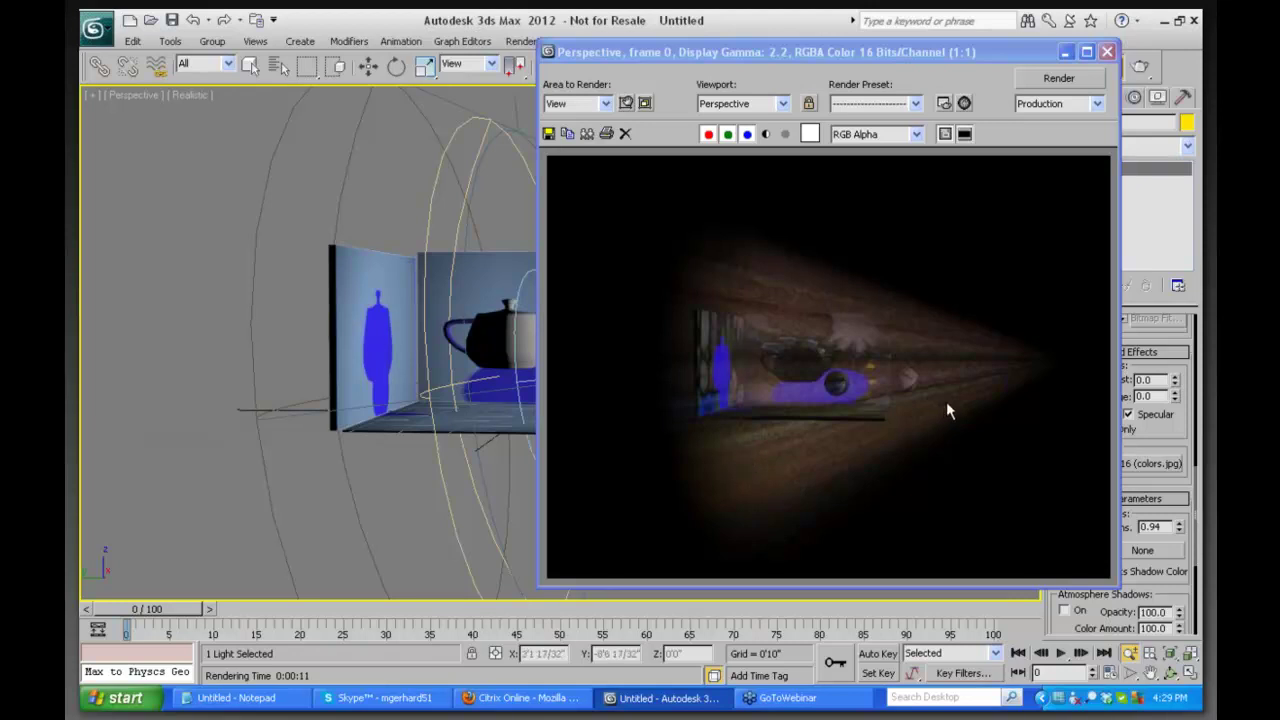
pyautogui.click(1106, 52)
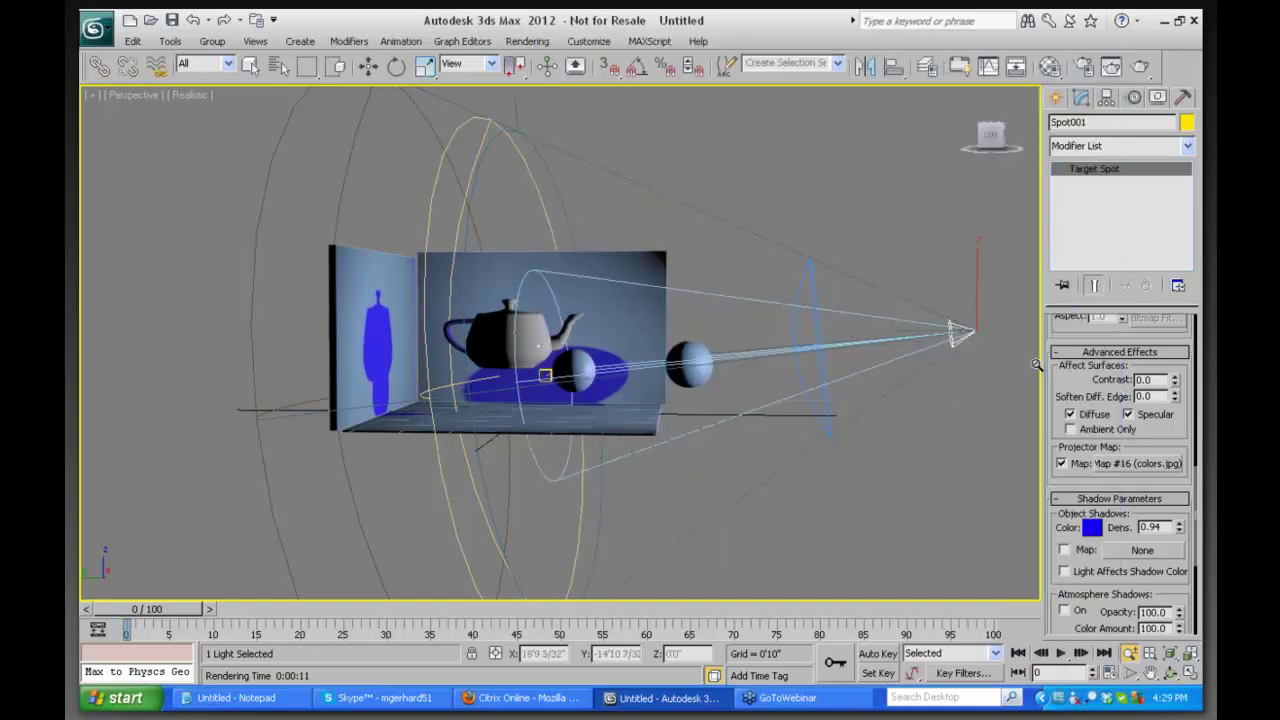
# Exclude Teapot001 from both the illumination and shadow casting of the spotlight
pyautogui.moveTo(1060, 380); pyautogui.dragTo(1055, 614)
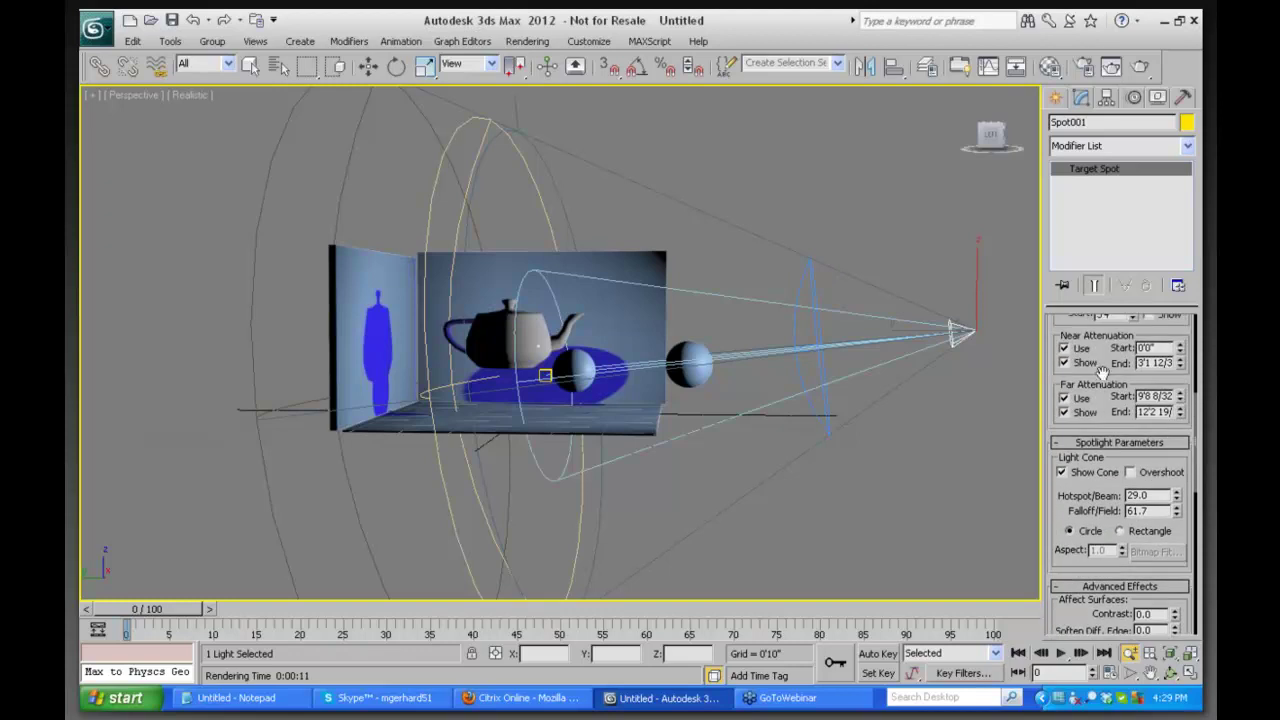
pyautogui.moveTo(1102, 393); pyautogui.dragTo(1100, 508)
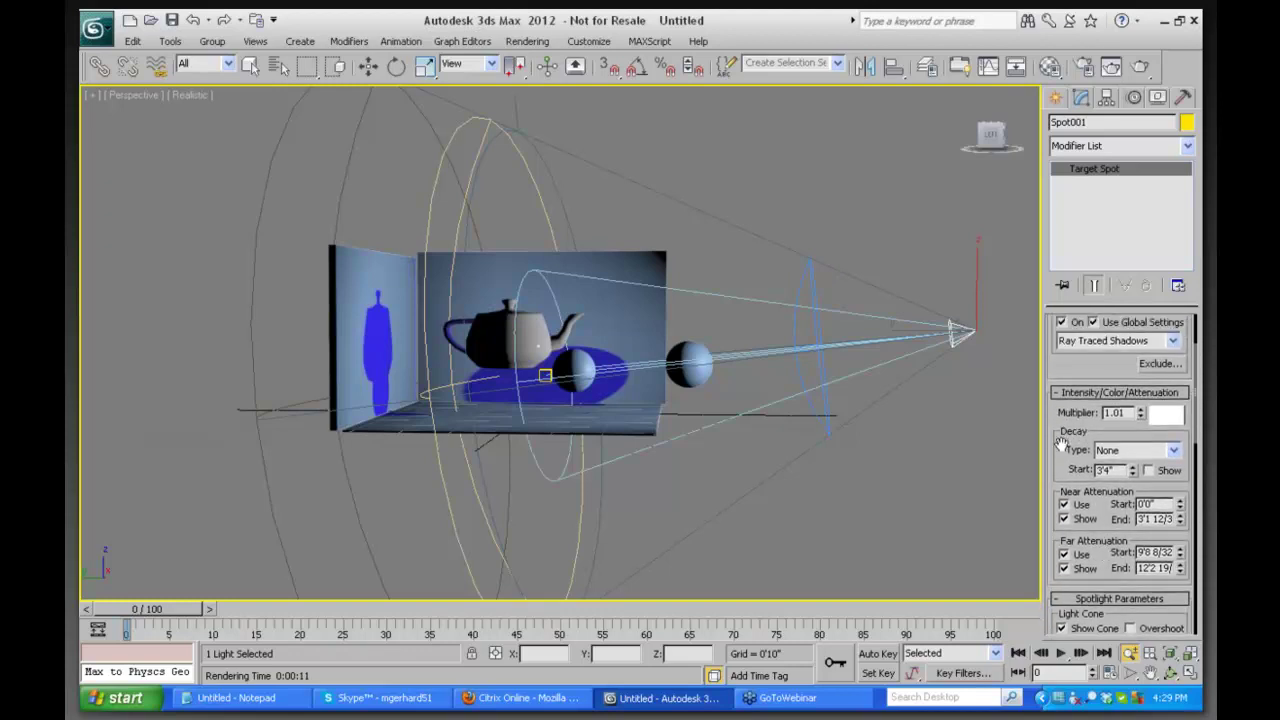
pyautogui.scroll(3, 1062, 443)
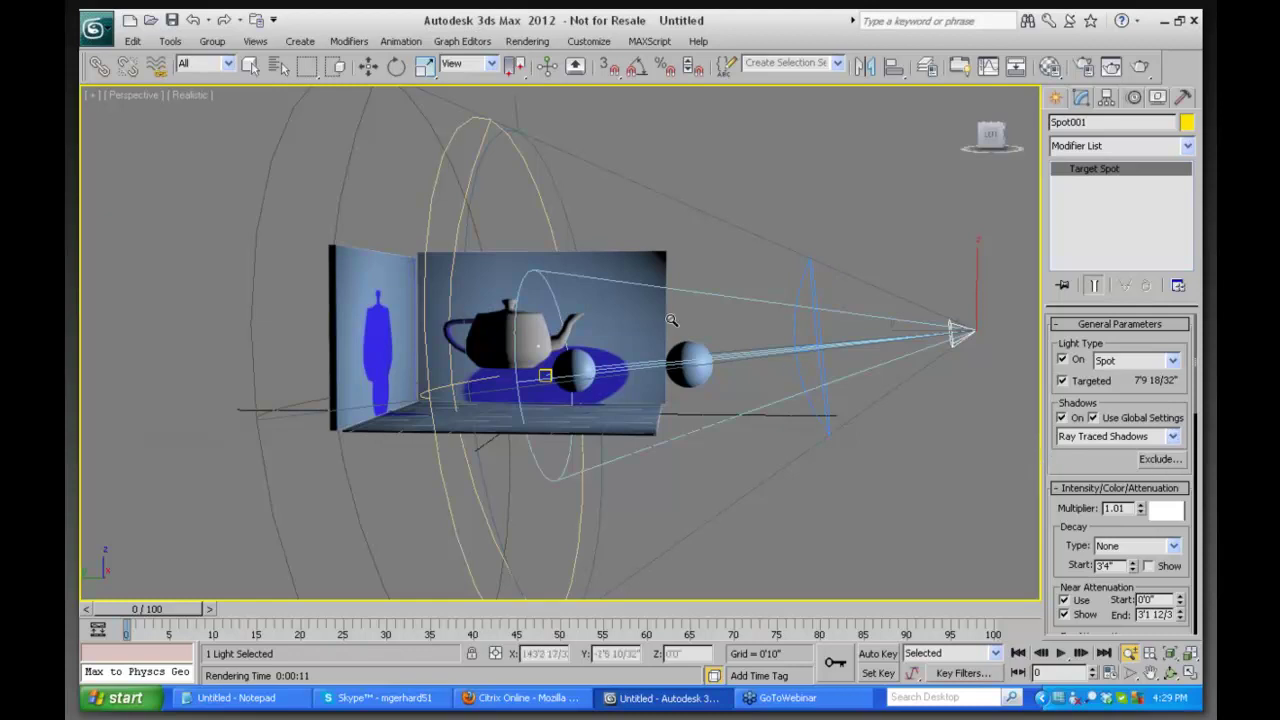
pyautogui.press('w')
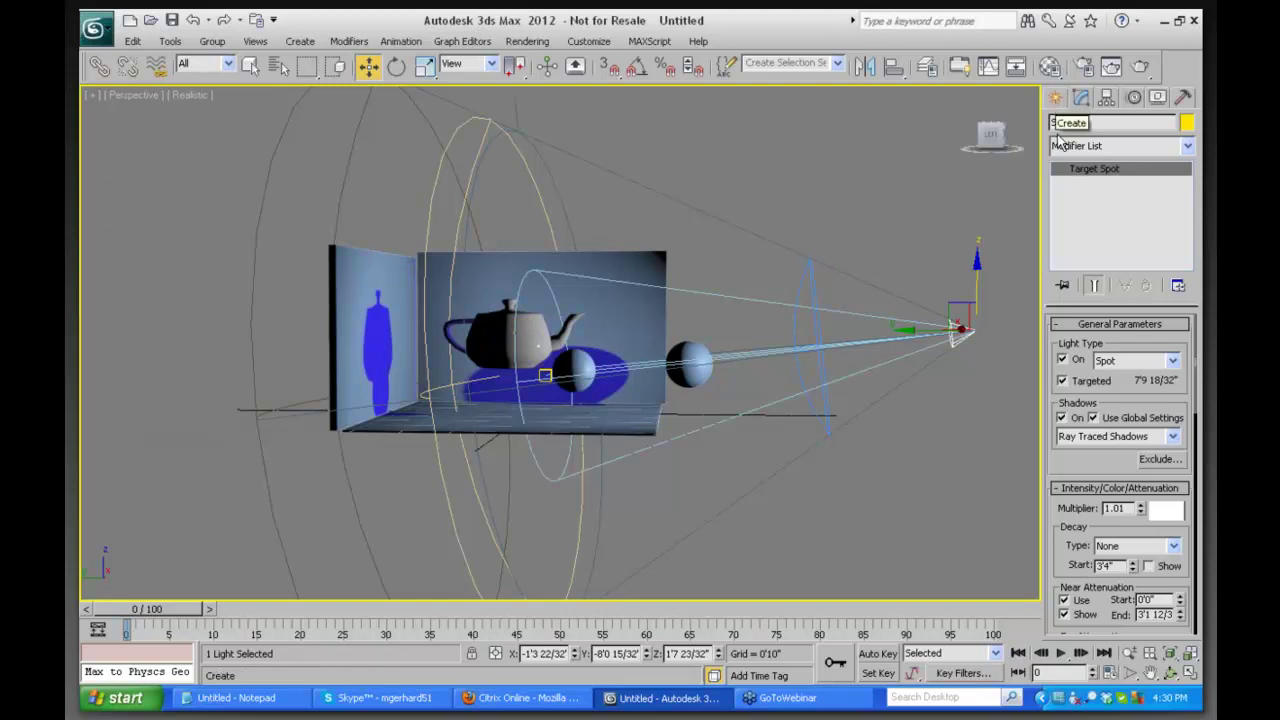
pyautogui.click(1151, 462)
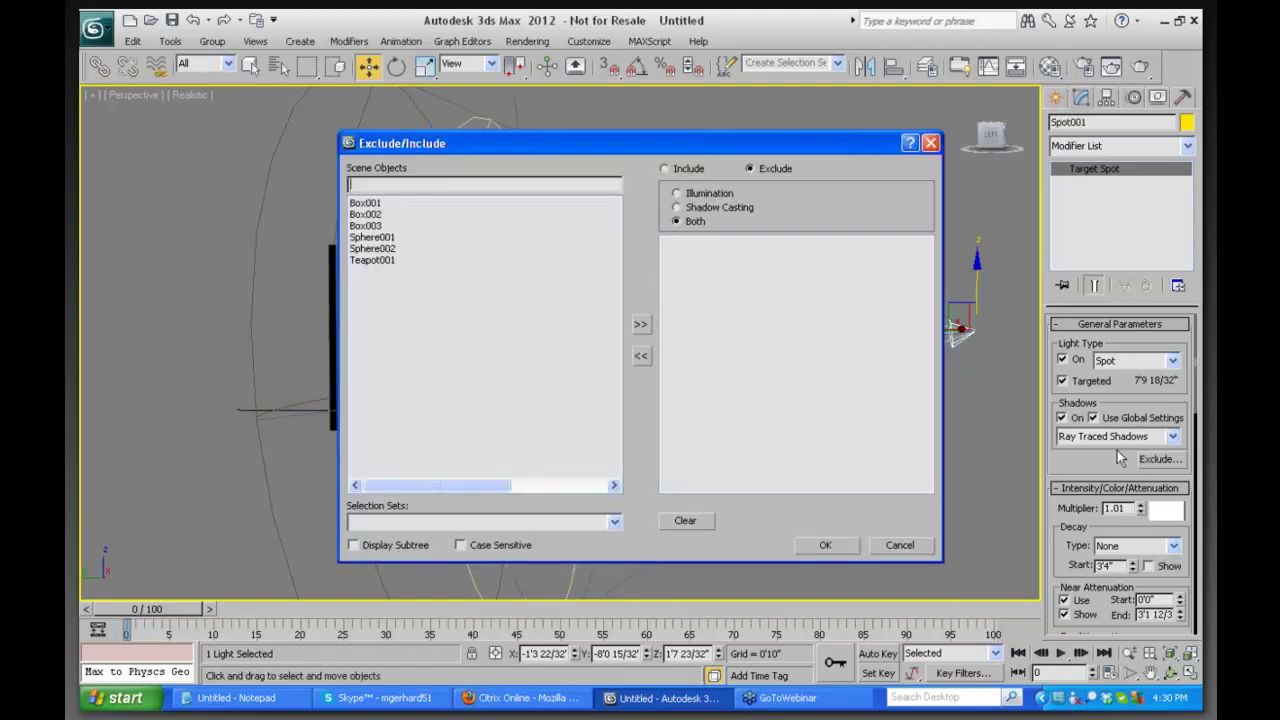
pyautogui.click(379, 266)
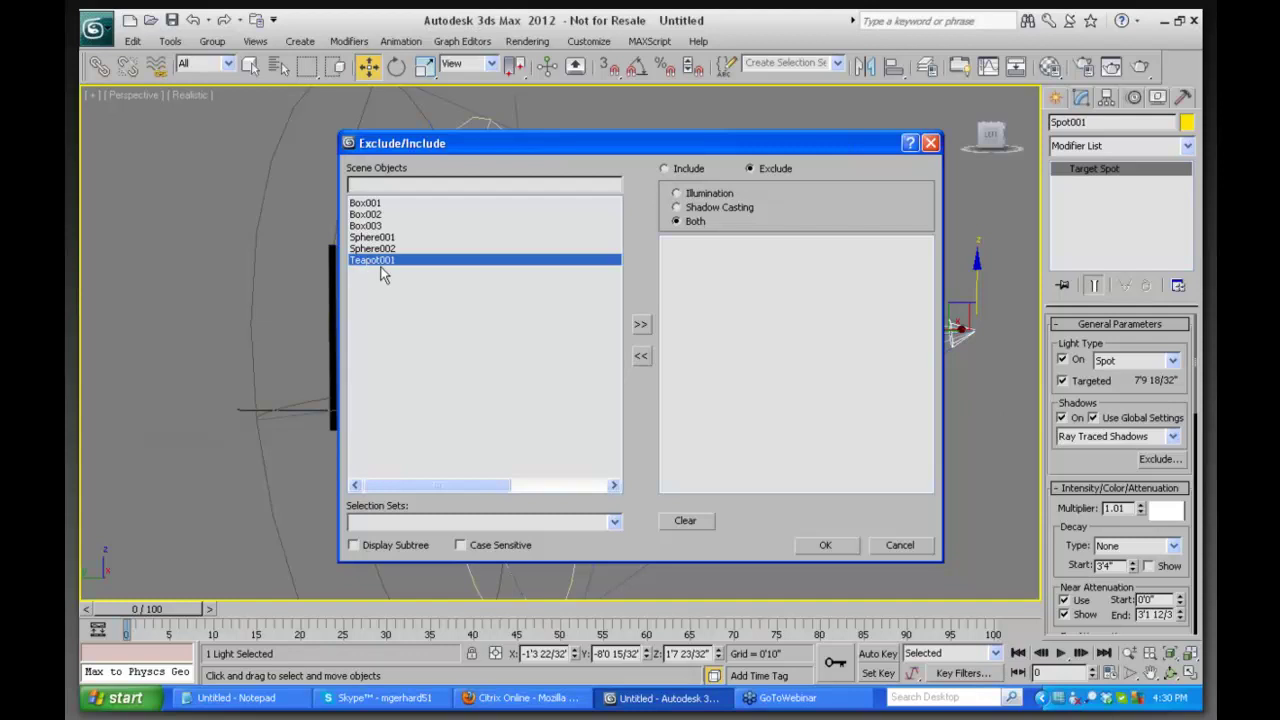
pyautogui.click(641, 326)
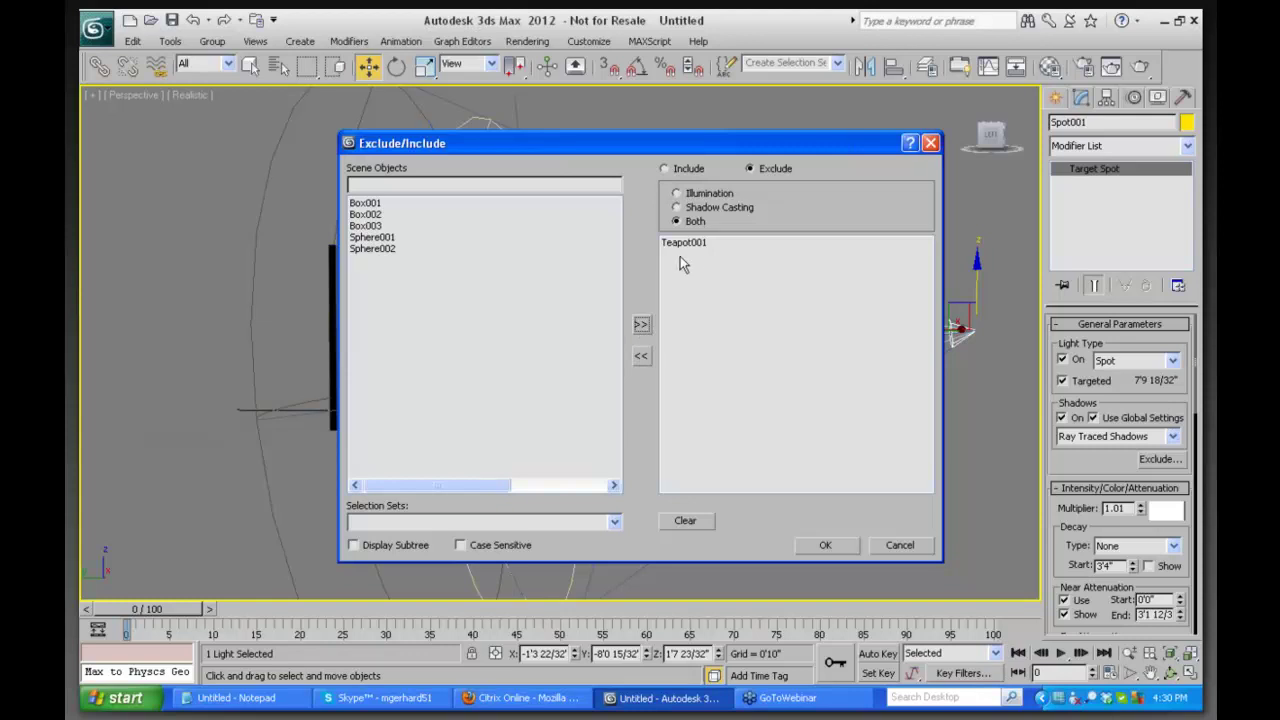
pyautogui.click(826, 545)
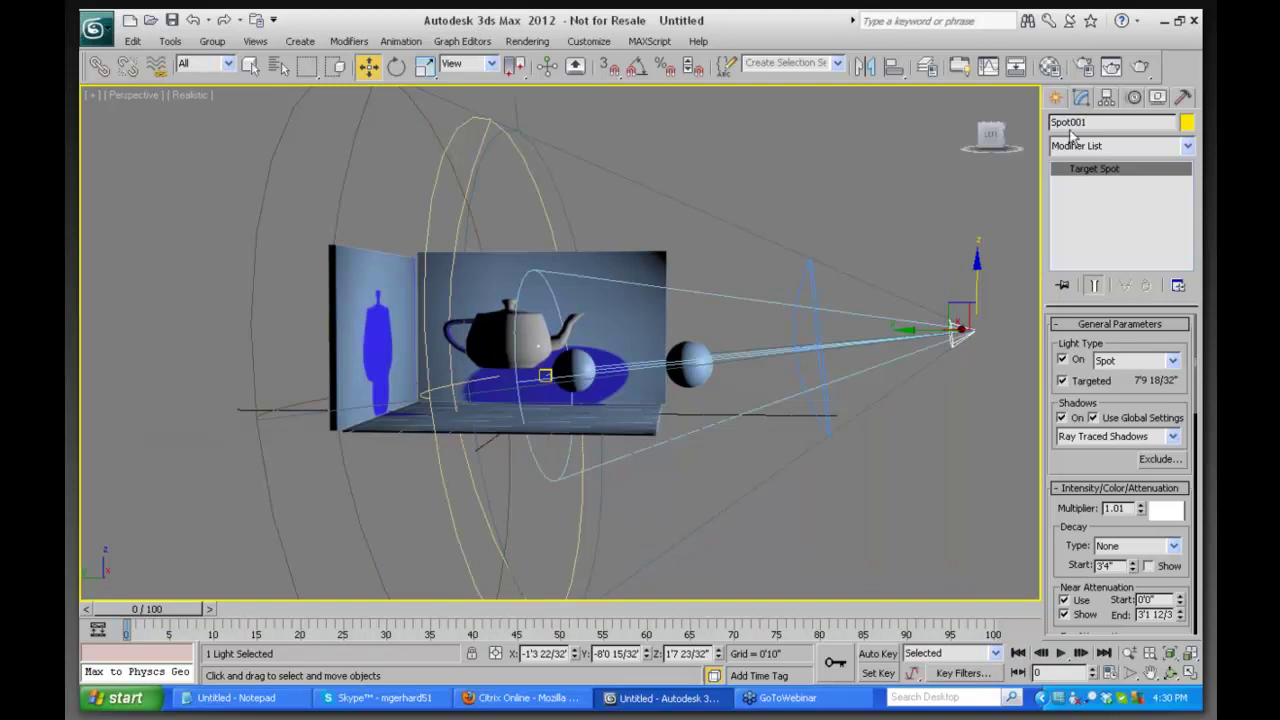
# Render the view to check the teapot's exclusion, and review the spotlight's exclude list
pyautogui.hotkey('shift', 'q')
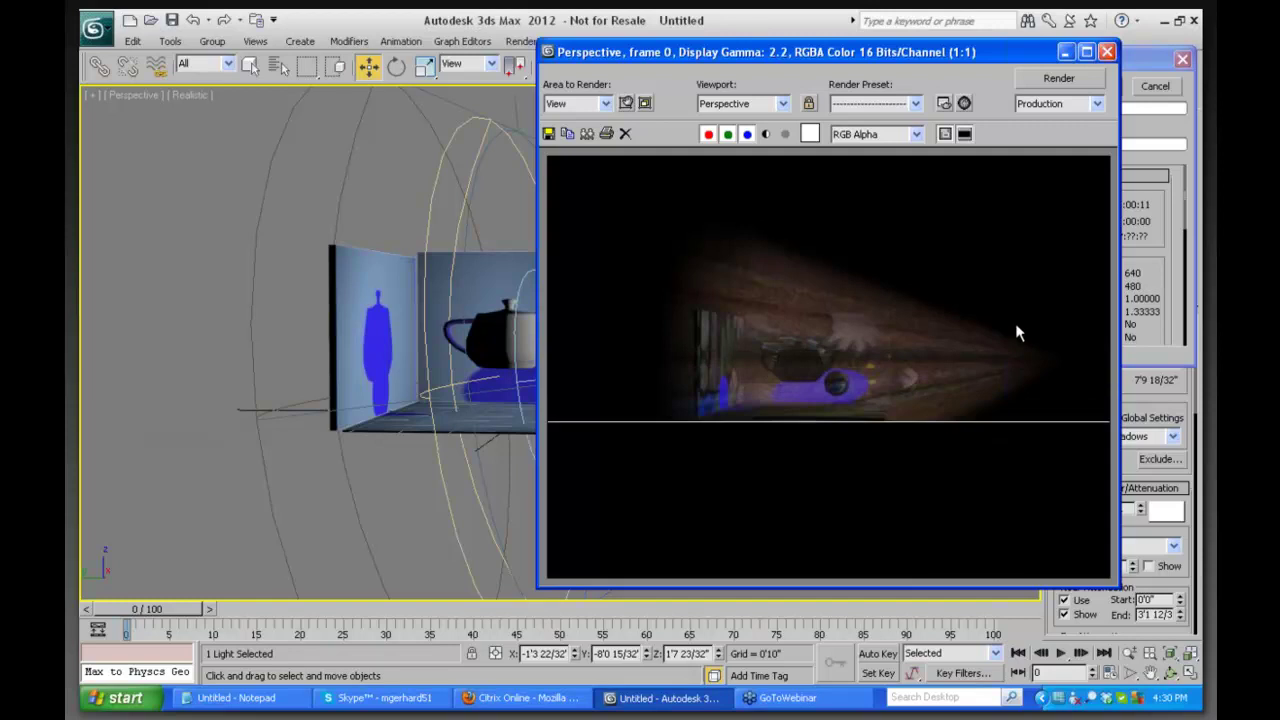
pyautogui.click(1107, 52)
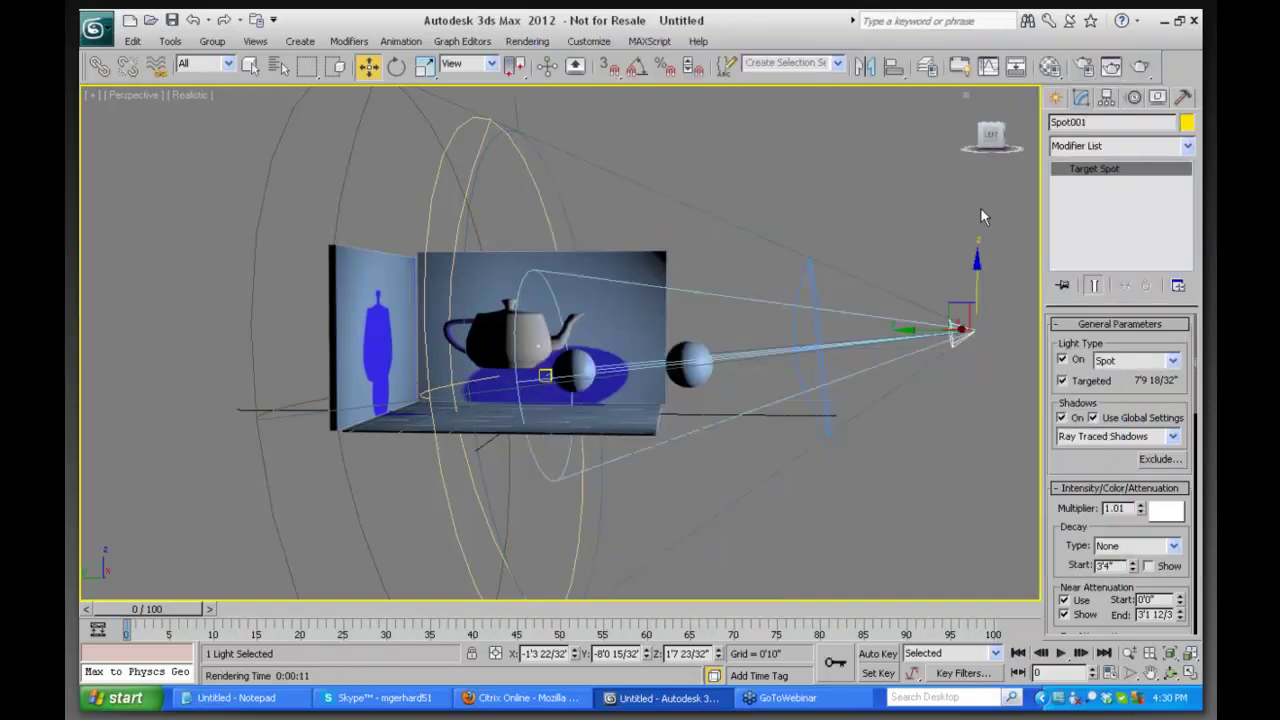
pyautogui.click(1159, 461)
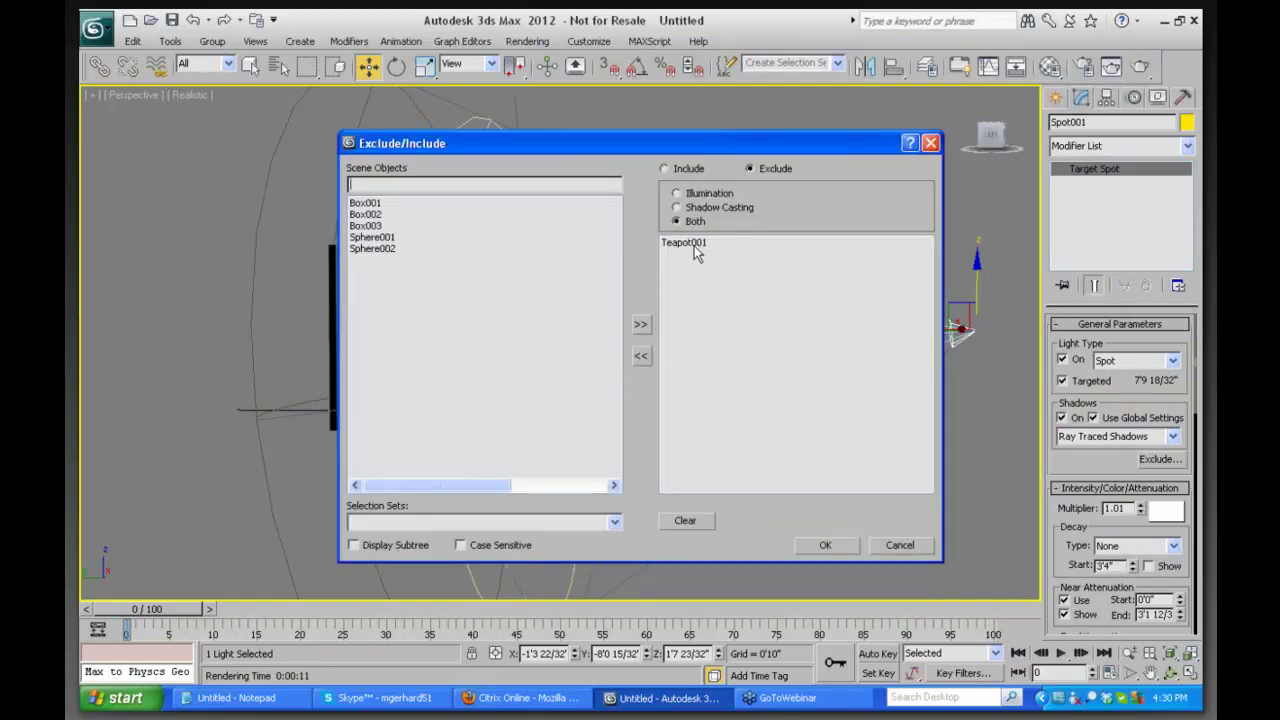
pyautogui.click(828, 545)
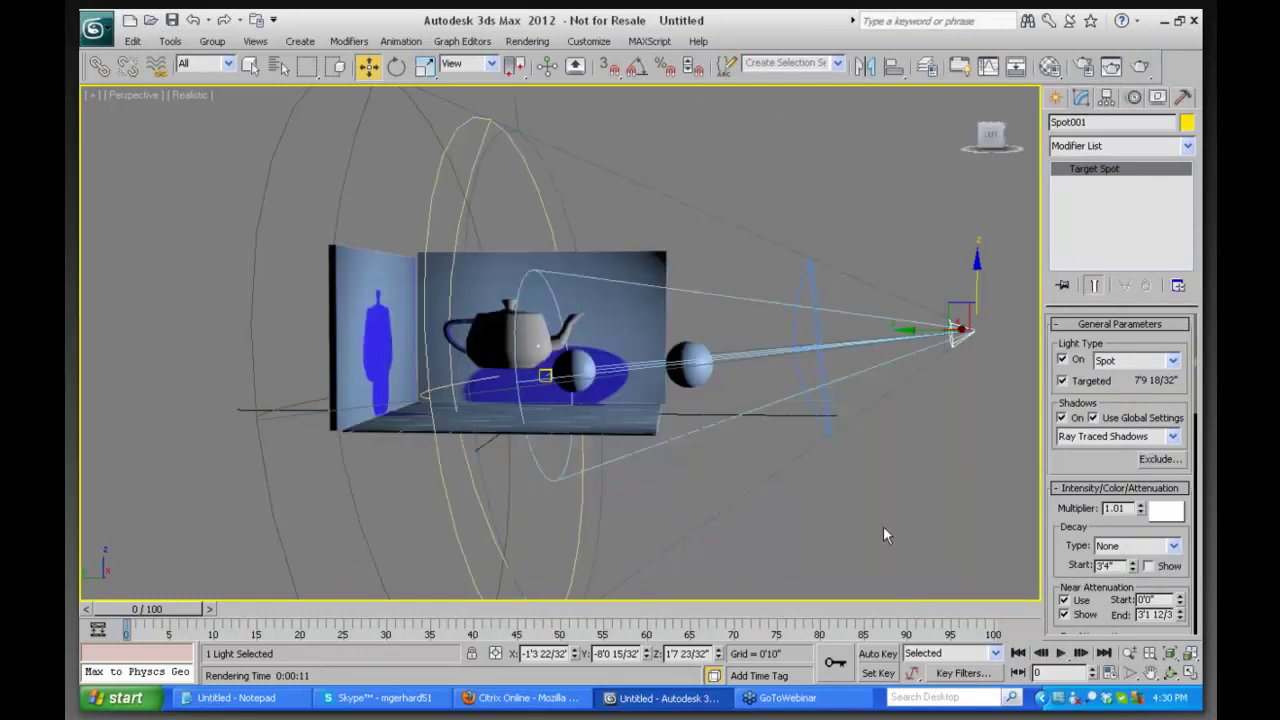
# Create a standard Omni light in front of the room and raise it to a height of about 3'6"
pyautogui.click(1056, 97)
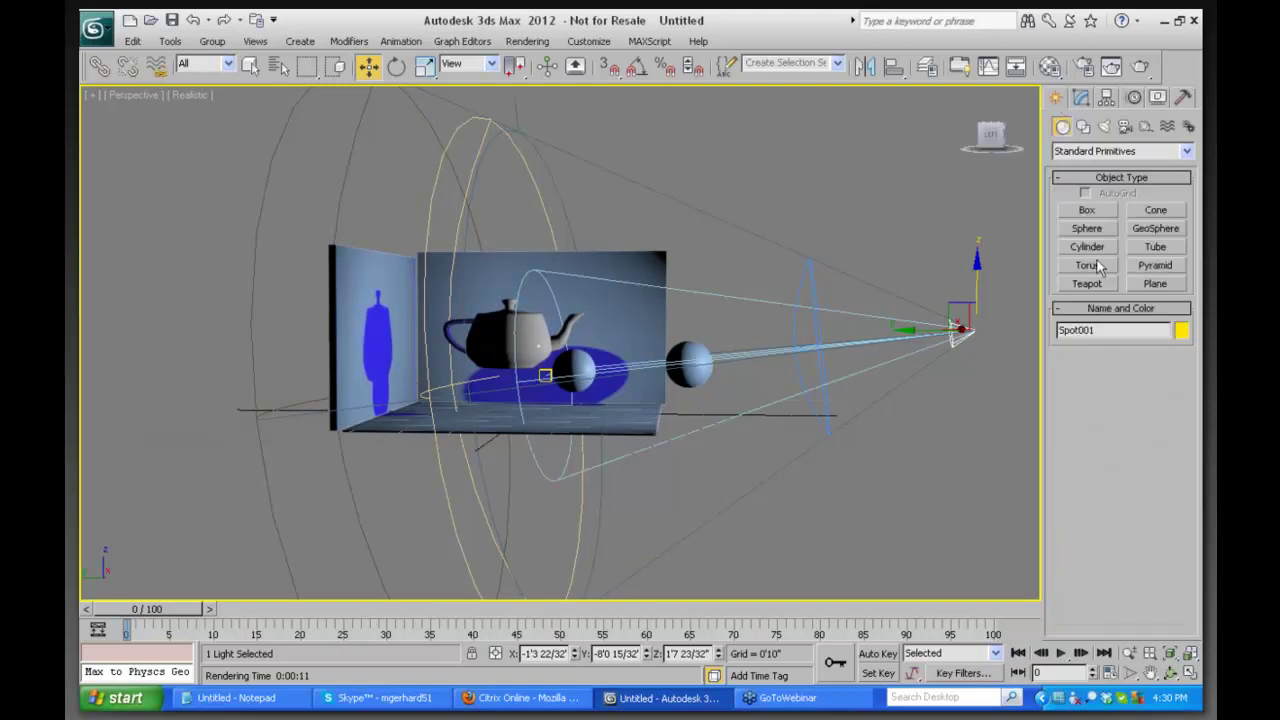
pyautogui.click(1104, 126)
pyautogui.click(1087, 247)
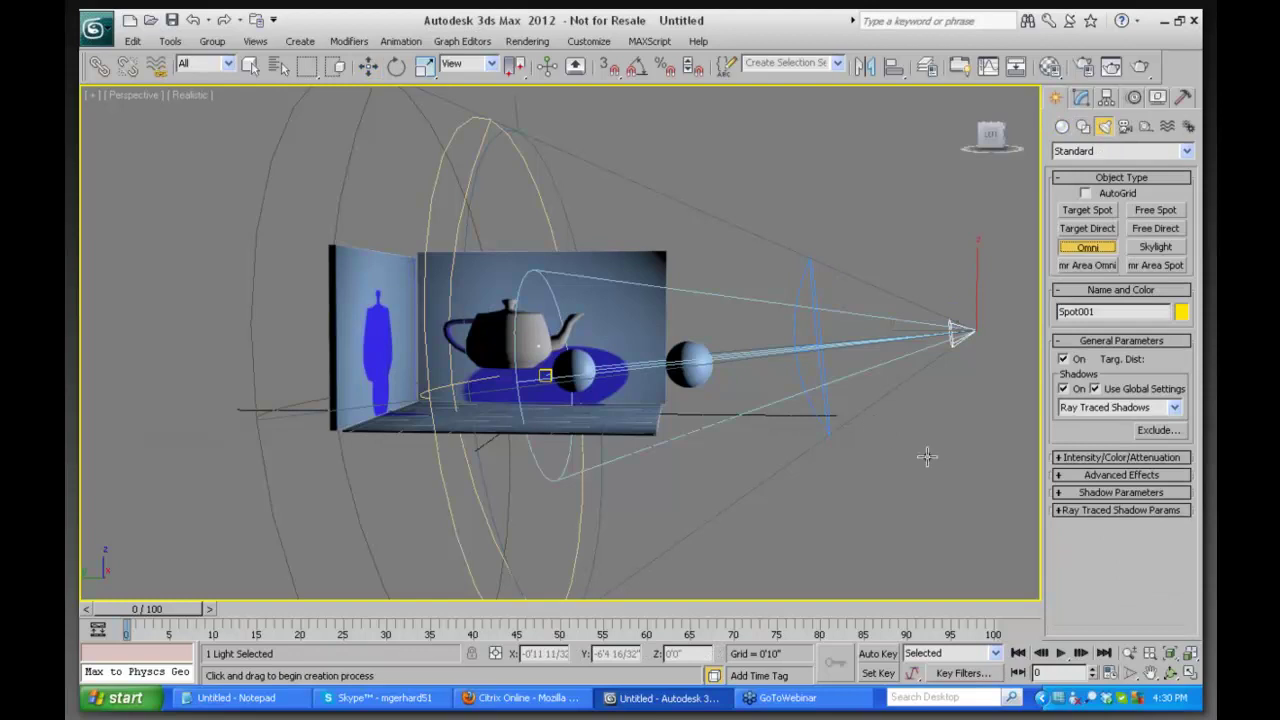
pyautogui.click(874, 421)
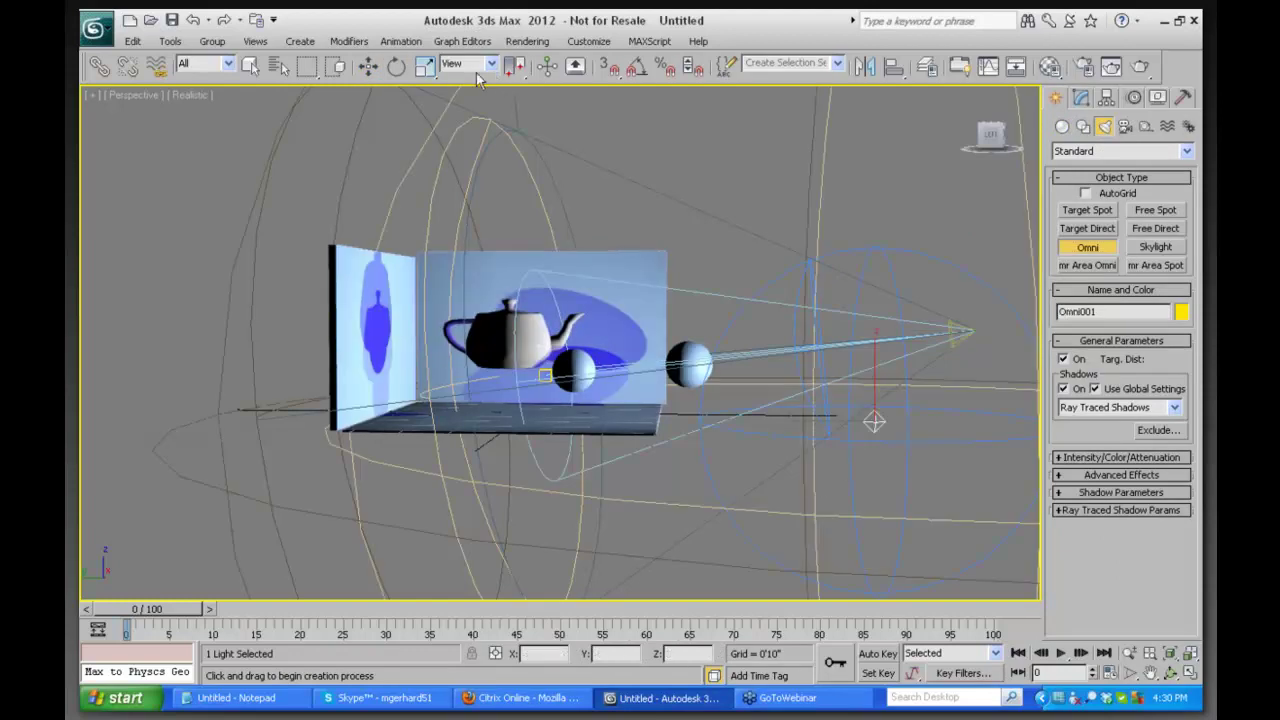
pyautogui.click(369, 66)
pyautogui.moveTo(875, 371); pyautogui.dragTo(872, 186)
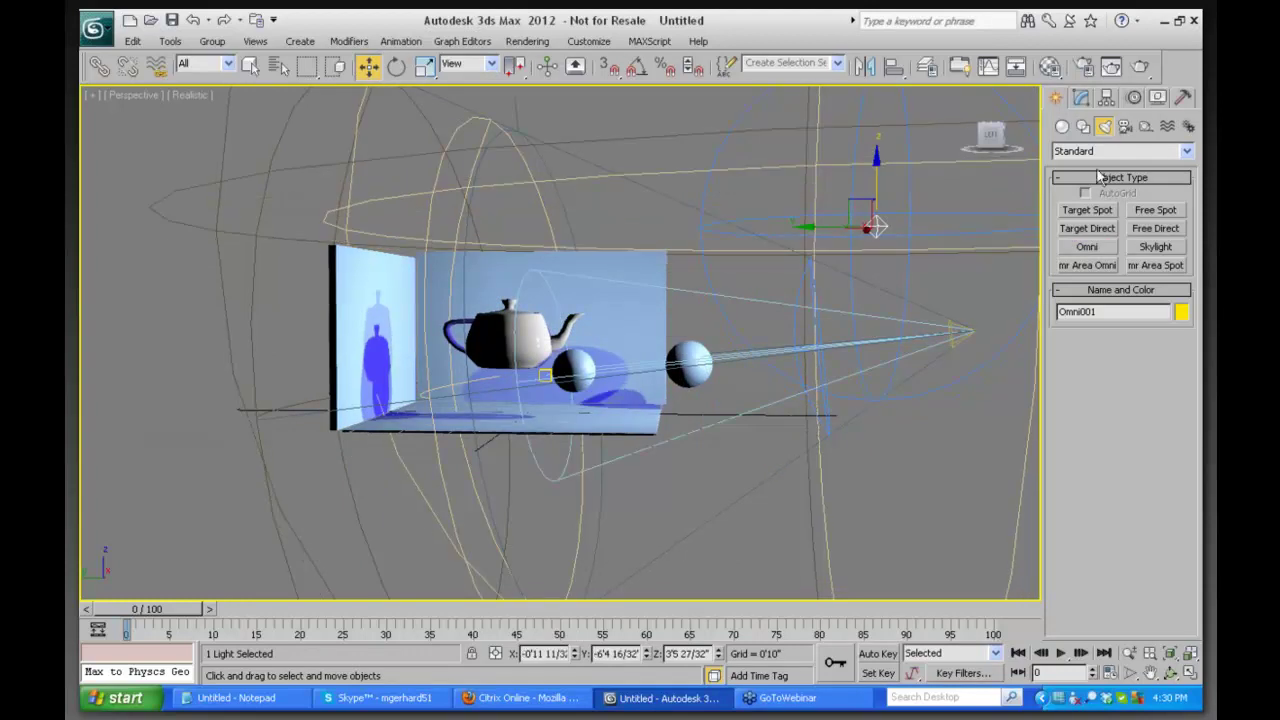
# Exclude Box001, Box002, Box003, Sphere001 and Sphere002 from both the illumination and shadow casting of the Omni light
pyautogui.click(1081, 98)
pyautogui.click(1160, 460)
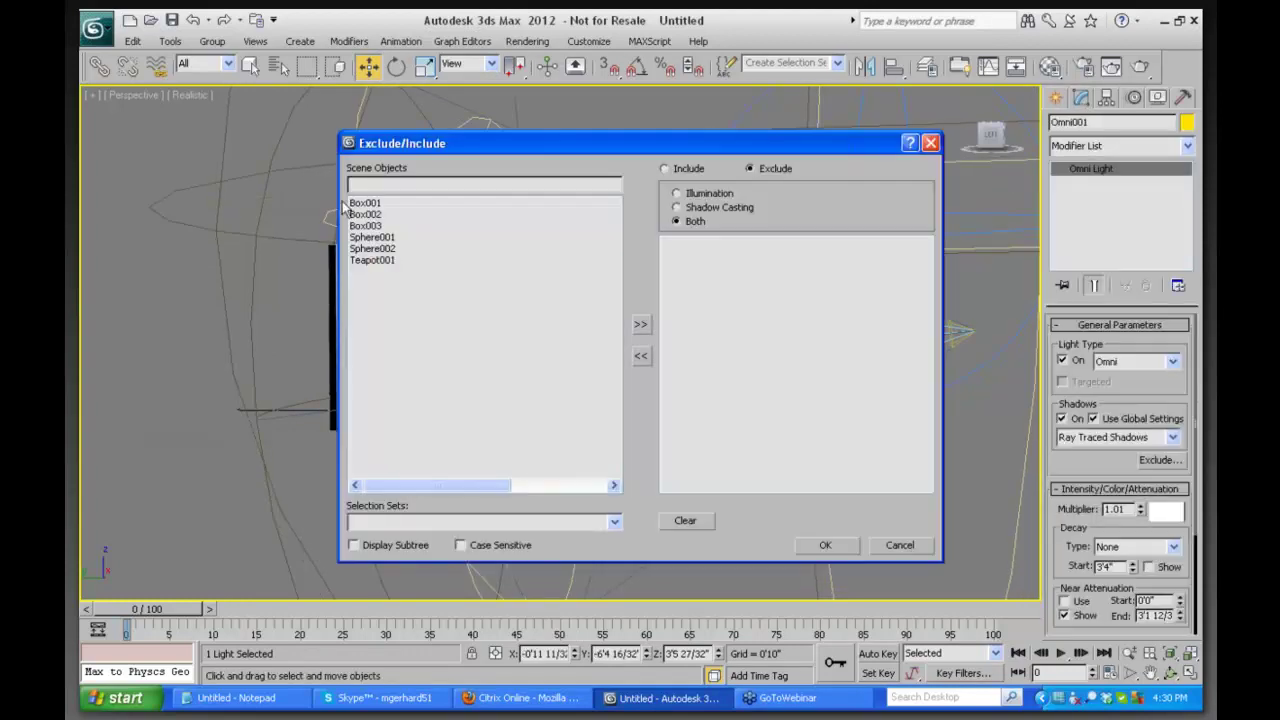
pyautogui.click(366, 208)
pyautogui.keyDown('ctrl'); pyautogui.click(366, 216); pyautogui.keyUp('ctrl')
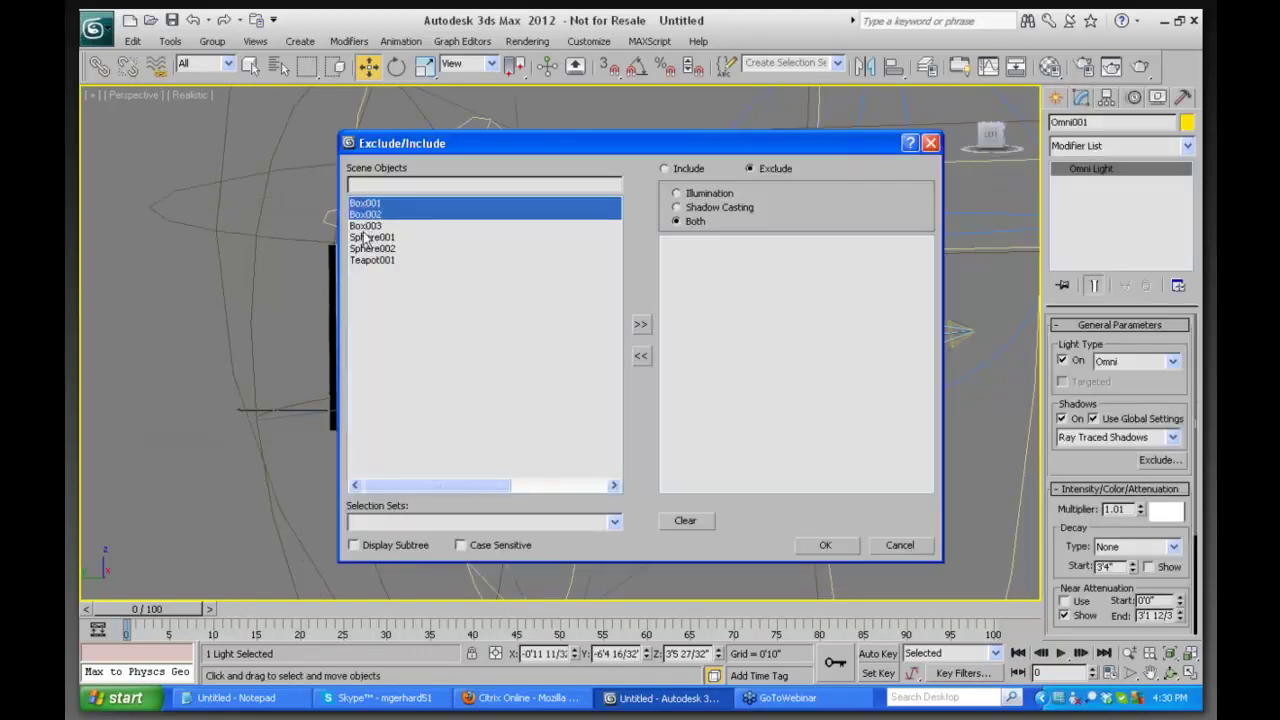
pyautogui.keyDown('ctrl'); pyautogui.click(372, 237); pyautogui.keyUp('ctrl')
pyautogui.keyDown('ctrl'); pyautogui.click(372, 248); pyautogui.keyUp('ctrl')
pyautogui.keyDown('ctrl'); pyautogui.click(372, 227); pyautogui.keyUp('ctrl')
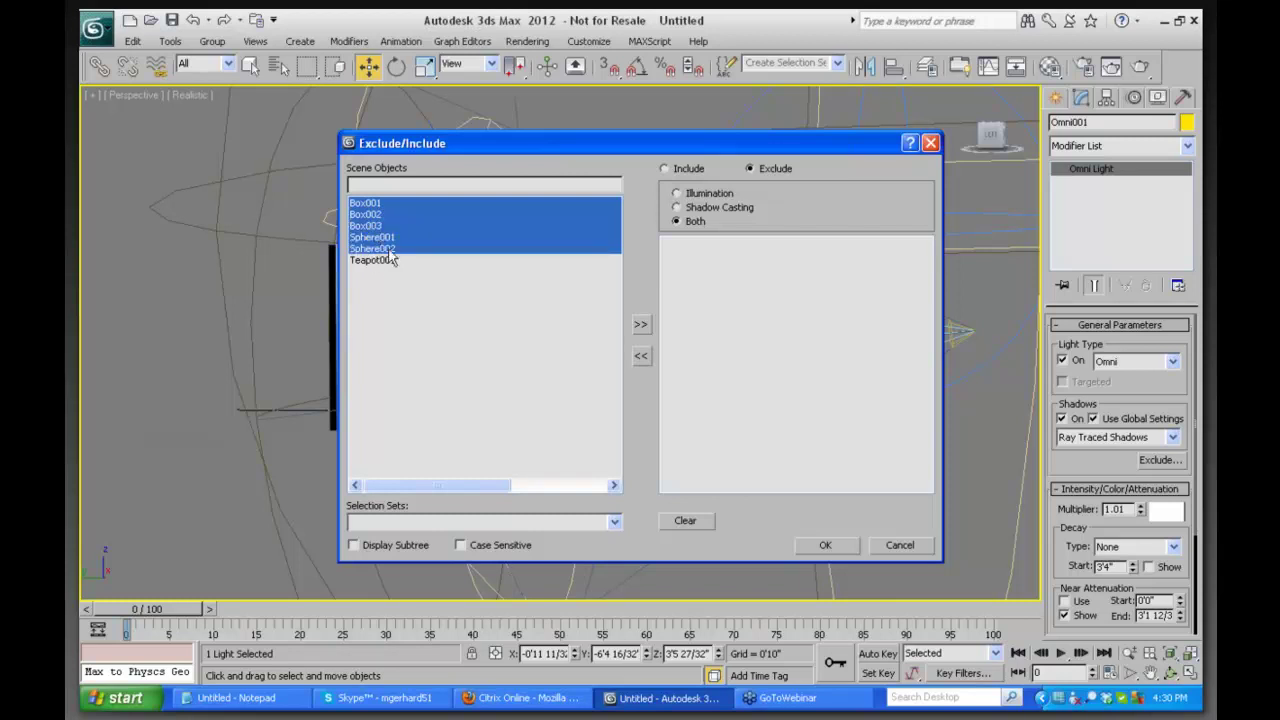
pyautogui.click(641, 324)
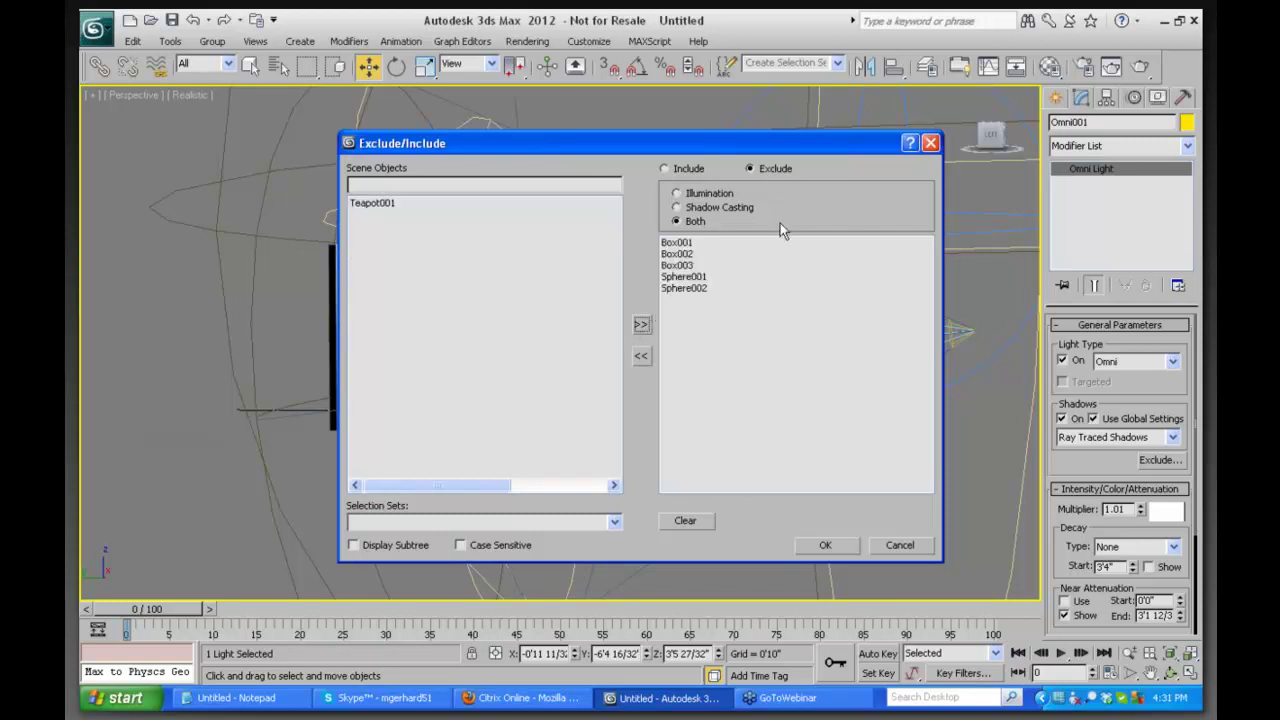
pyautogui.click(825, 546)
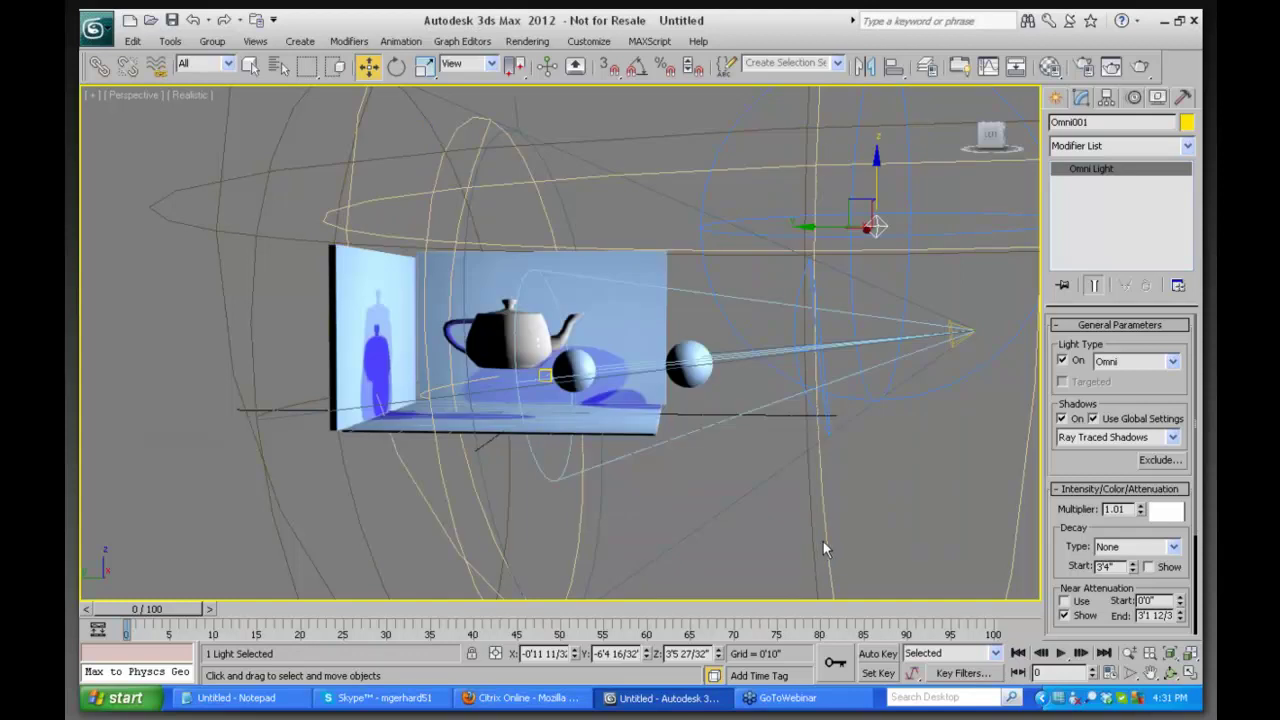
# Inspect the Omni light's colour without changing it, and test render the perspective view
pyautogui.click(1166, 511)
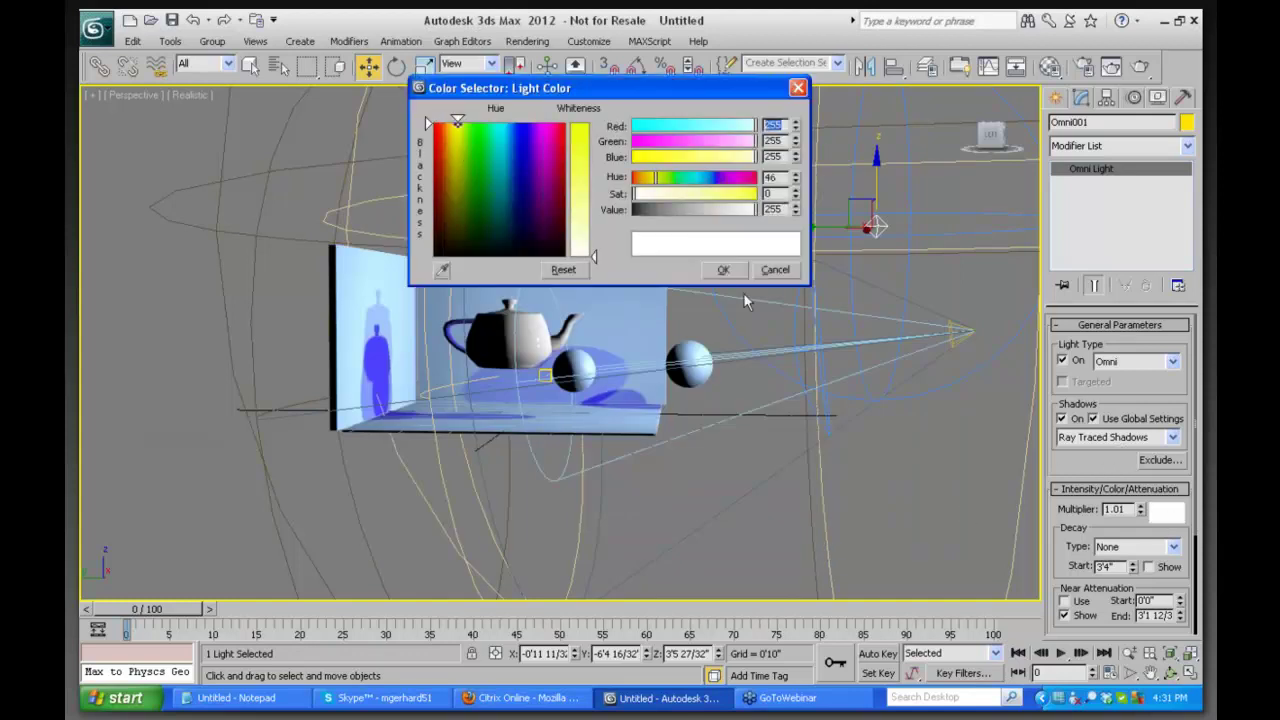
pyautogui.click(772, 268)
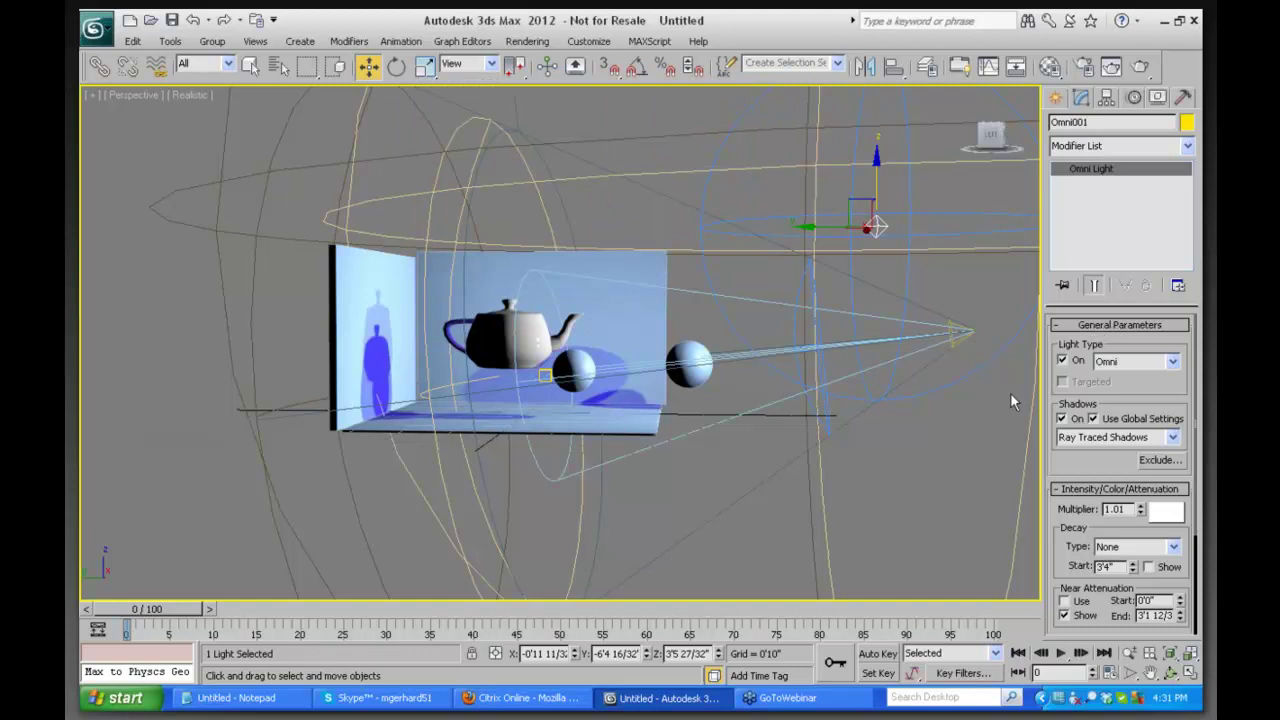
pyautogui.hotkey('shift', 'q')
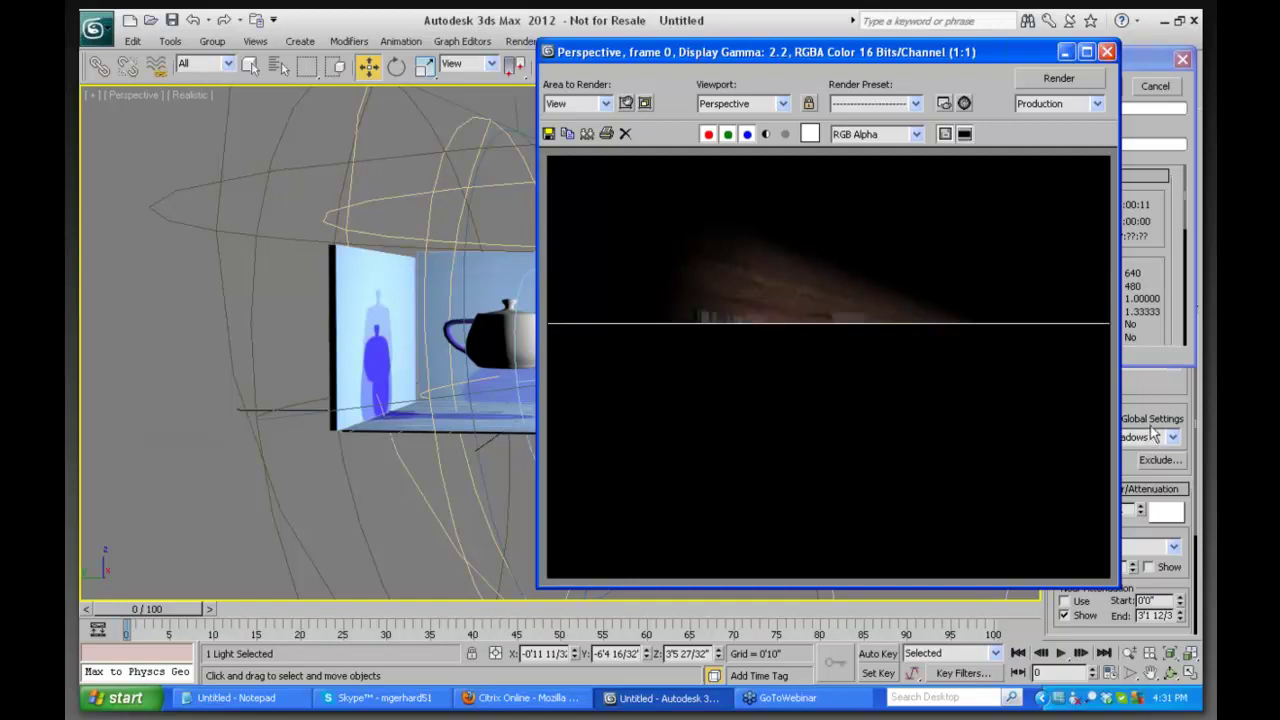
pyautogui.click(1107, 52)
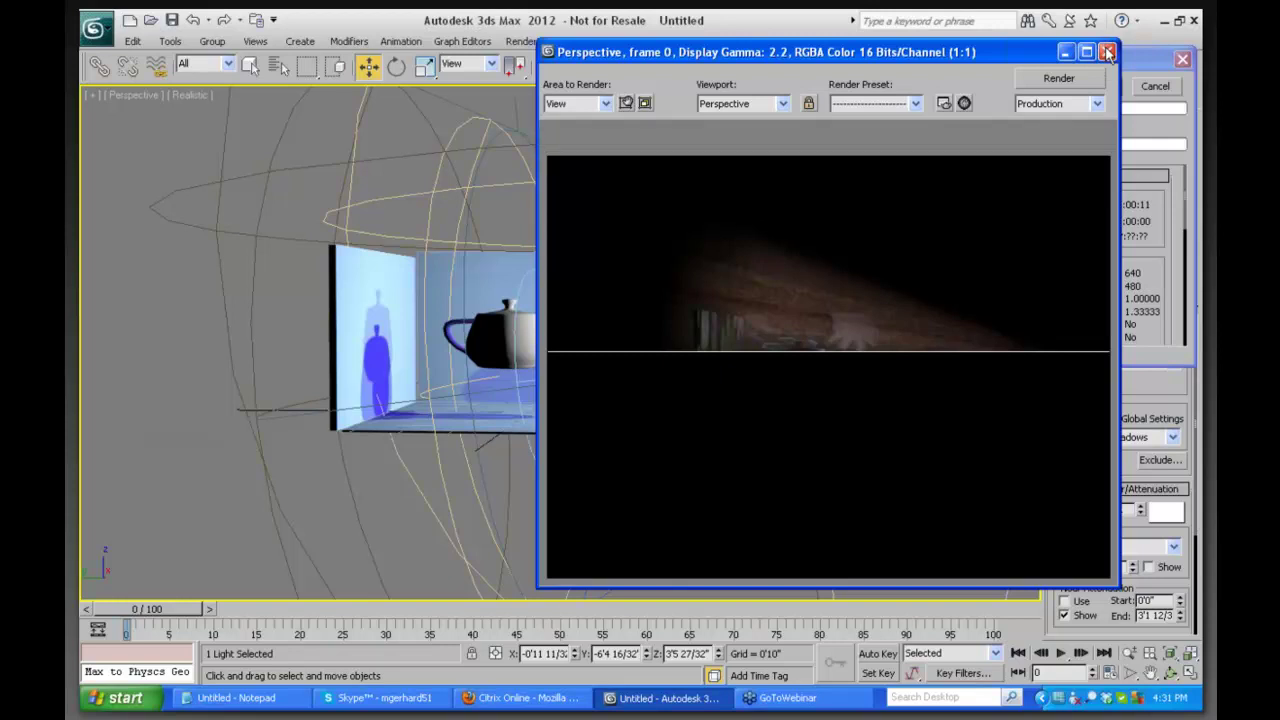
pyautogui.click(1156, 88)
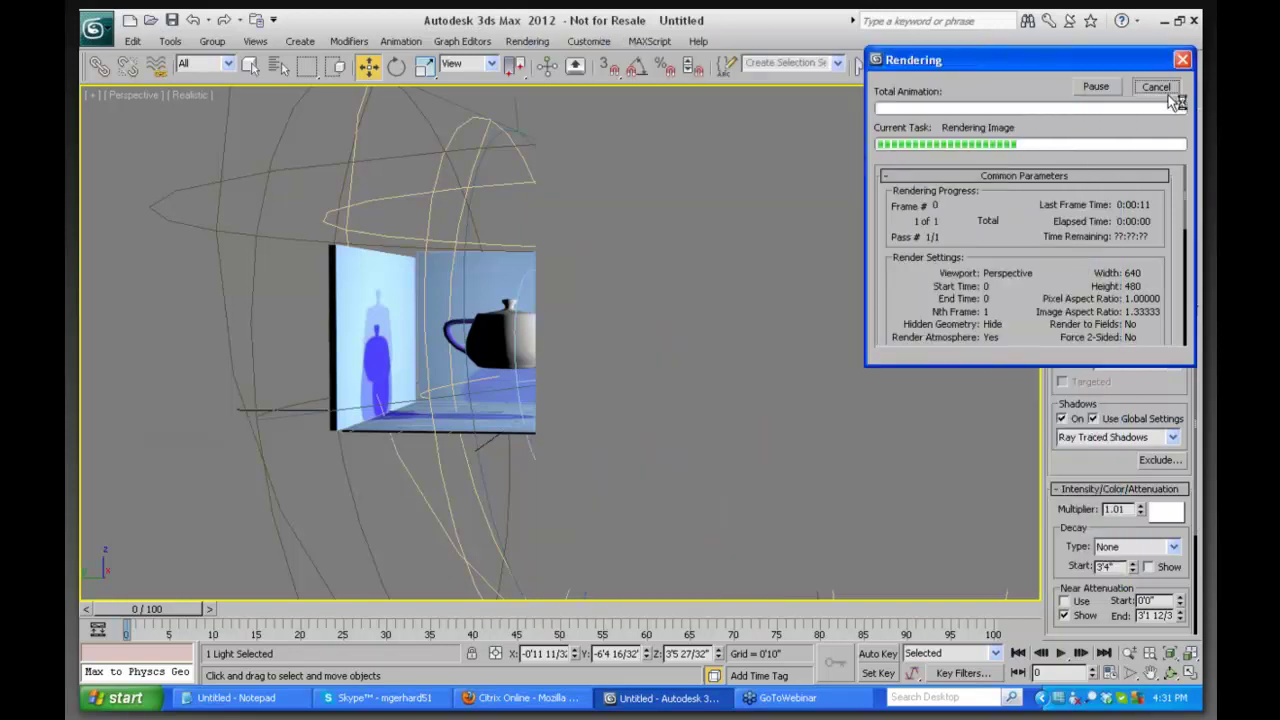
# Turn off the colors.jpg projector map on the spotlight
pyautogui.scroll(-3, 1057, 463)
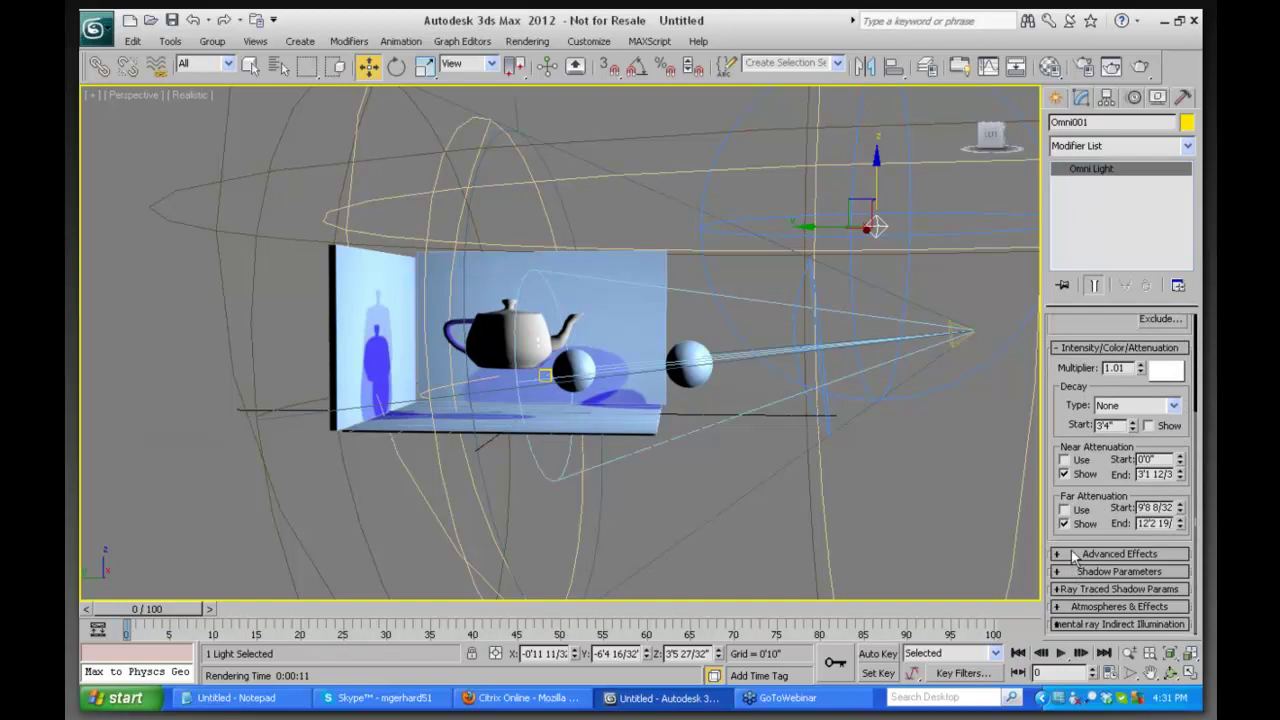
pyautogui.click(1073, 555)
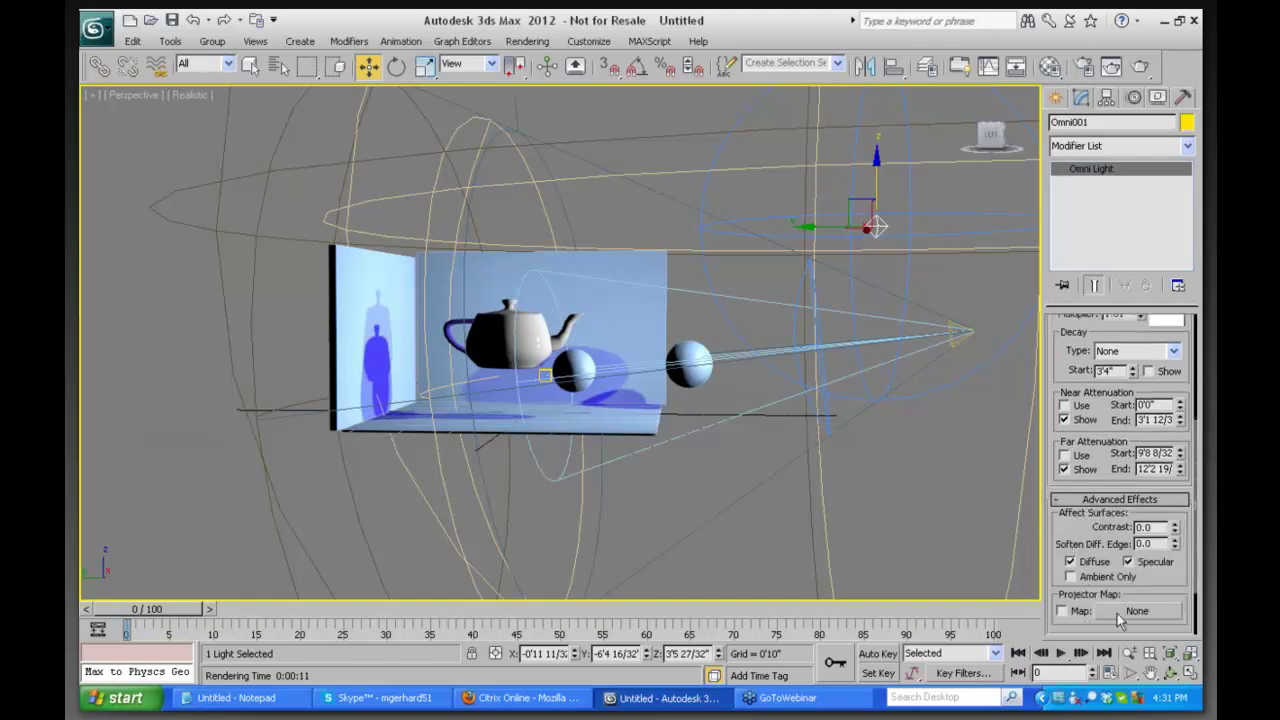
pyautogui.click(962, 331)
pyautogui.scroll(-4, 1058, 527)
pyautogui.scroll(-3, 1059, 541)
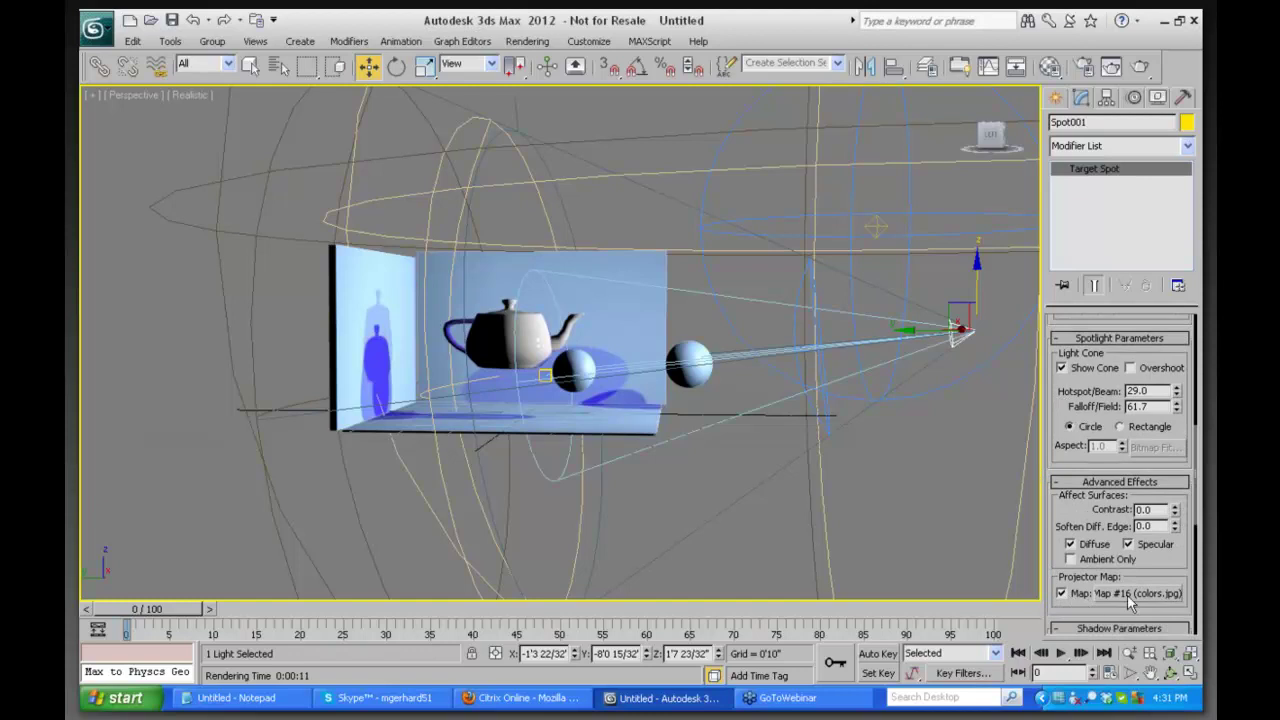
pyautogui.click(1072, 591)
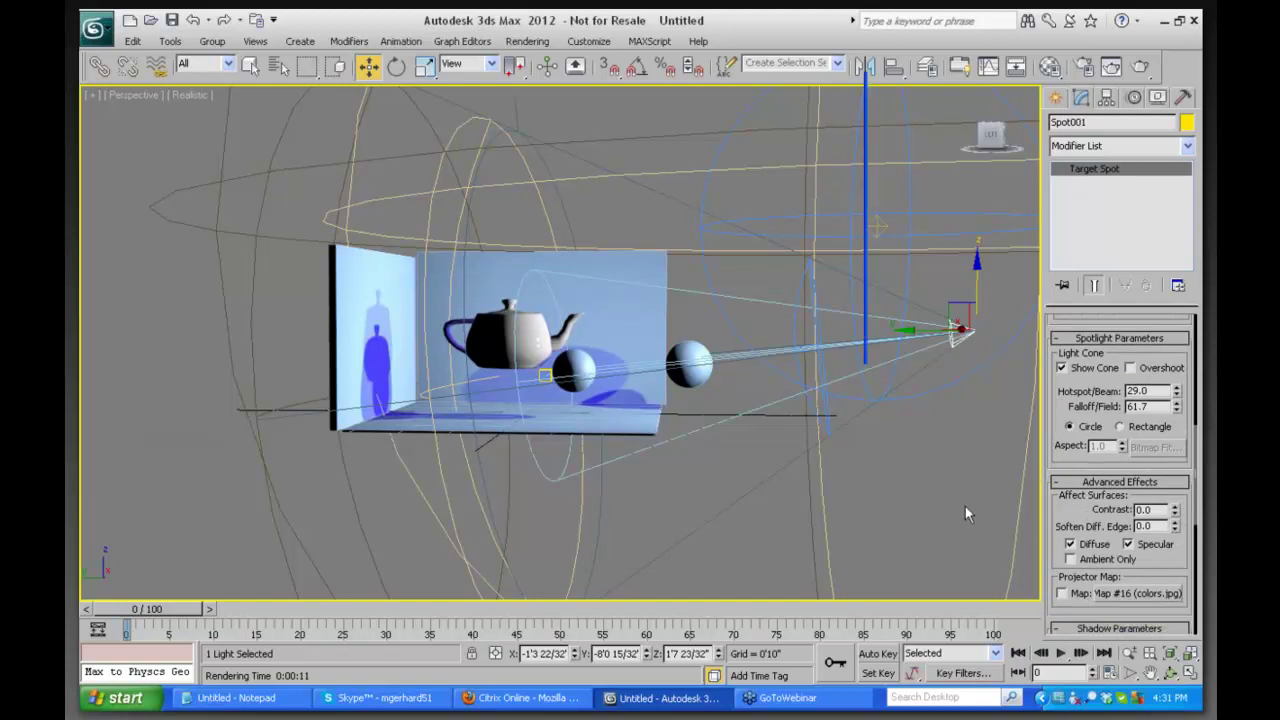
# Test render the perspective view to check the spotlight without its projector map, and stop the render early
pyautogui.hotkey('shift', 'q')
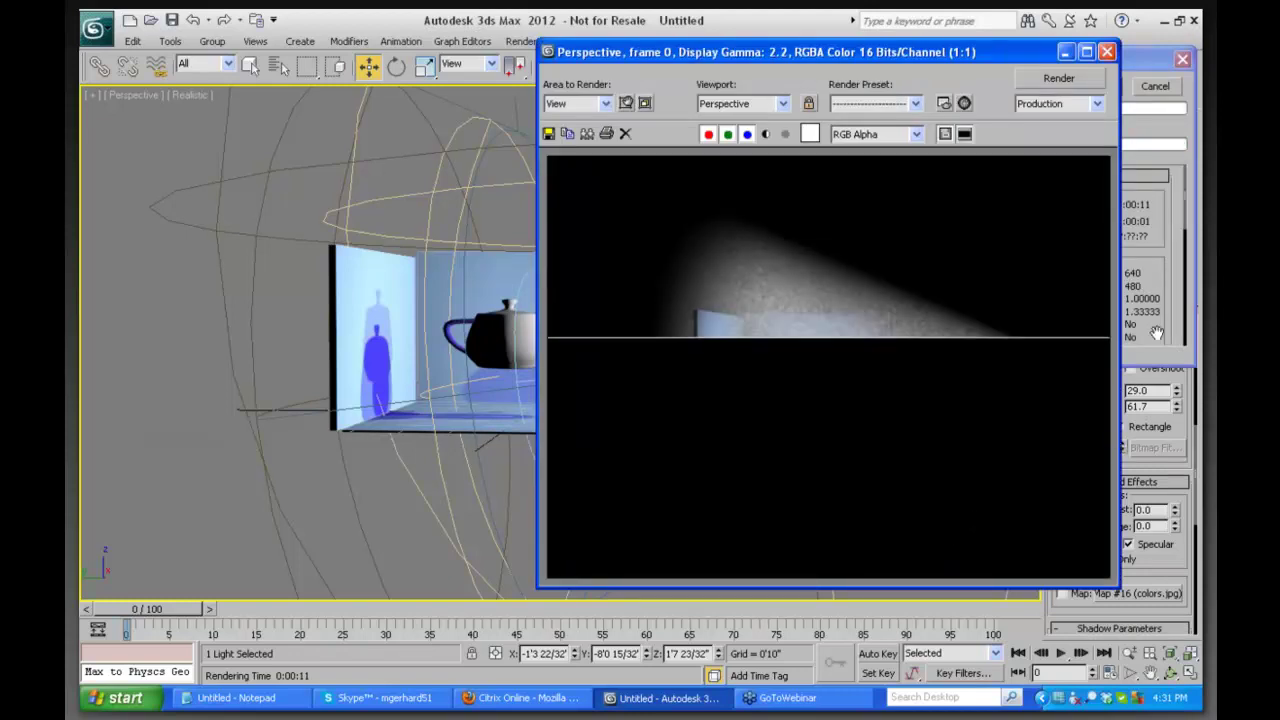
pyautogui.click(1107, 52)
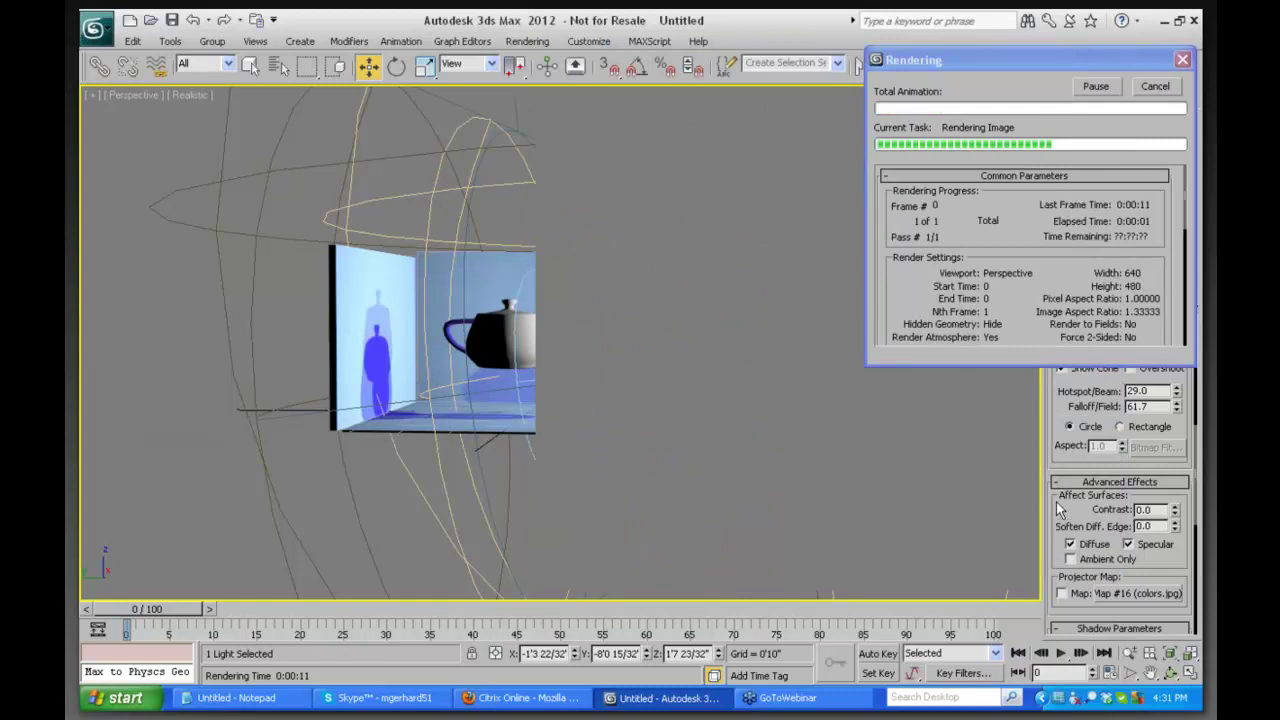
pyautogui.click(1155, 86)
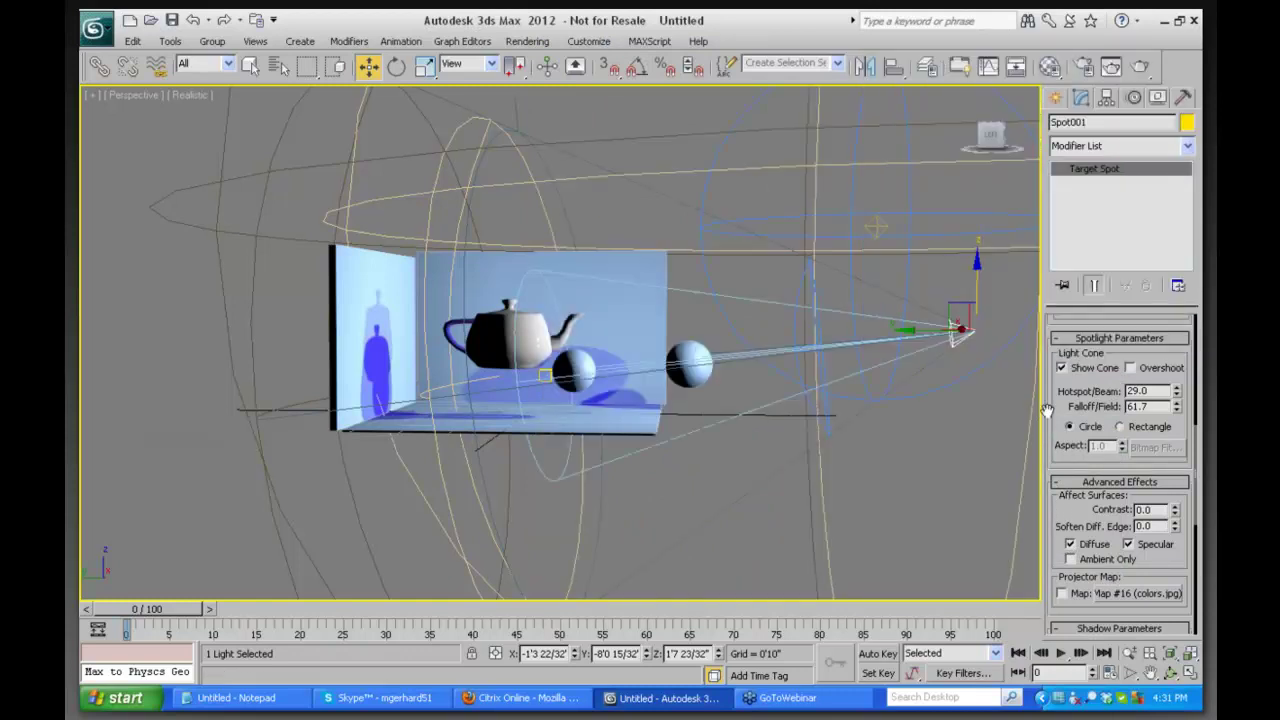
# Delete the Volume Light effect from the spotlight and render the view again
pyautogui.scroll(-10, 1057, 424)
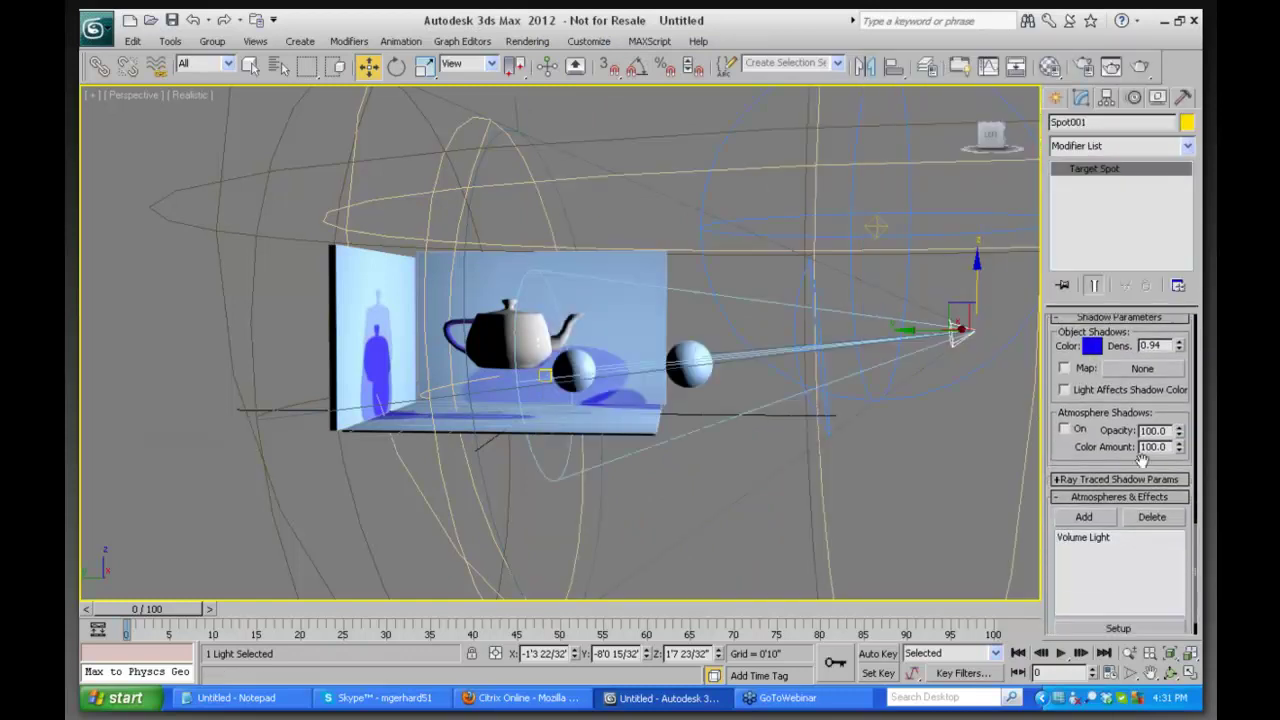
pyautogui.click(1140, 517)
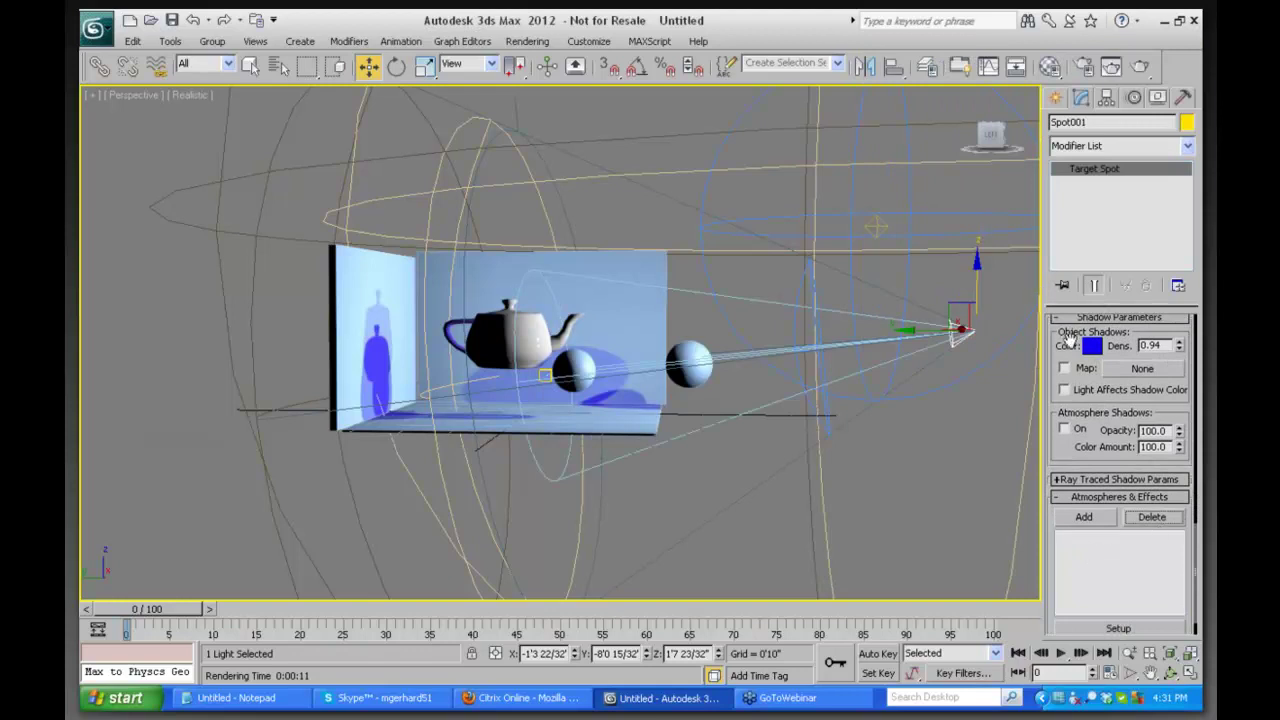
pyautogui.scroll(10, 1057, 344)
pyautogui.hotkey('shift', 'q')
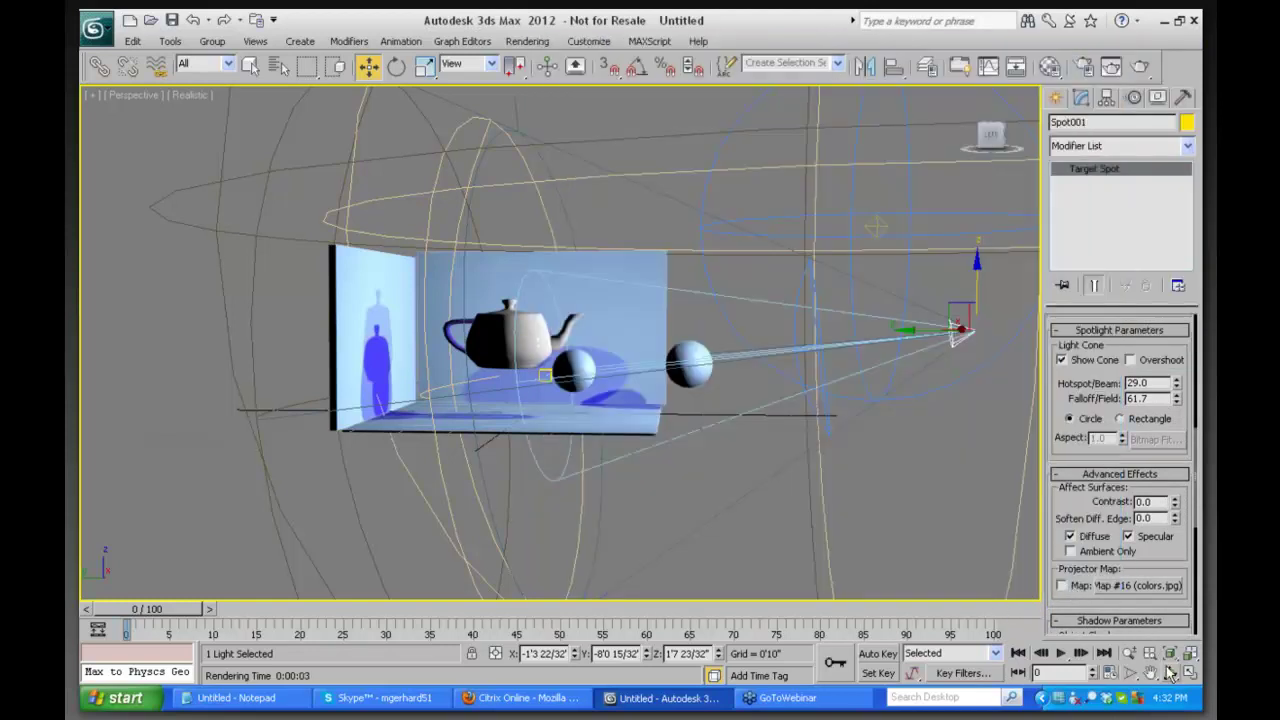
# Show all four viewports, select the Omni light and fit it in every viewport
pyautogui.click(1170, 672)
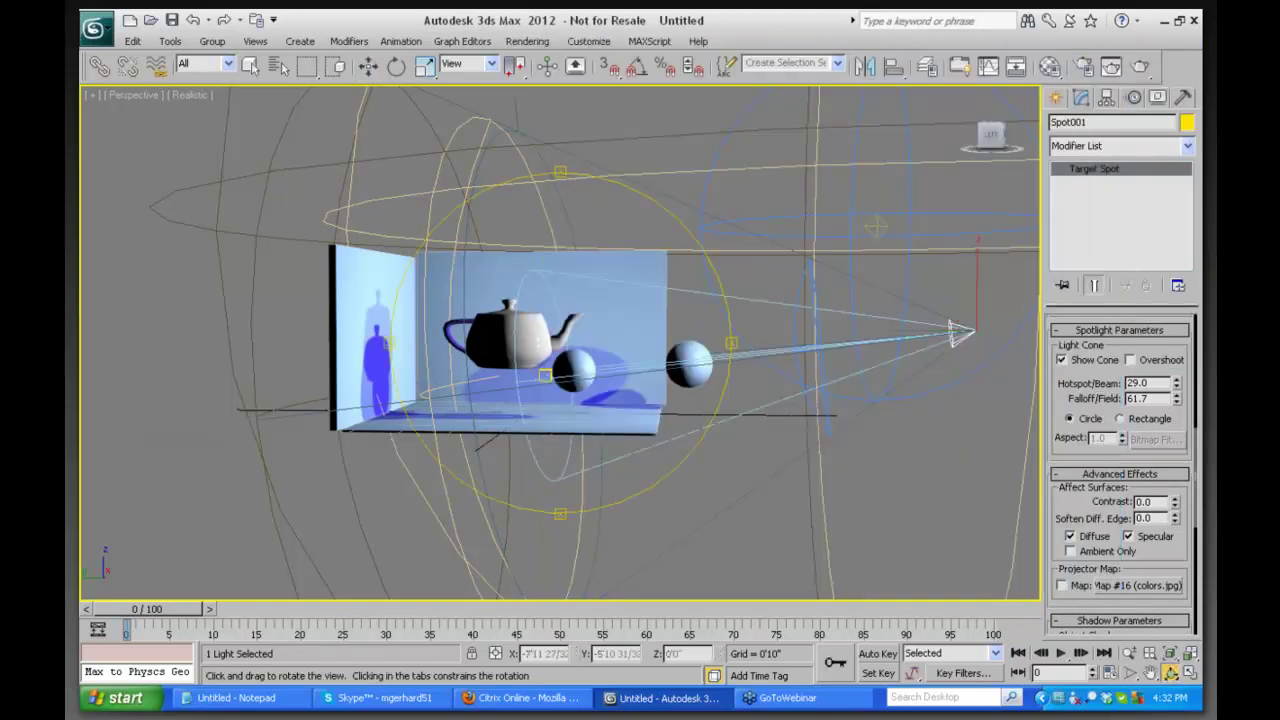
pyautogui.hotkey('alt', 'w')
pyautogui.click(1170, 672)
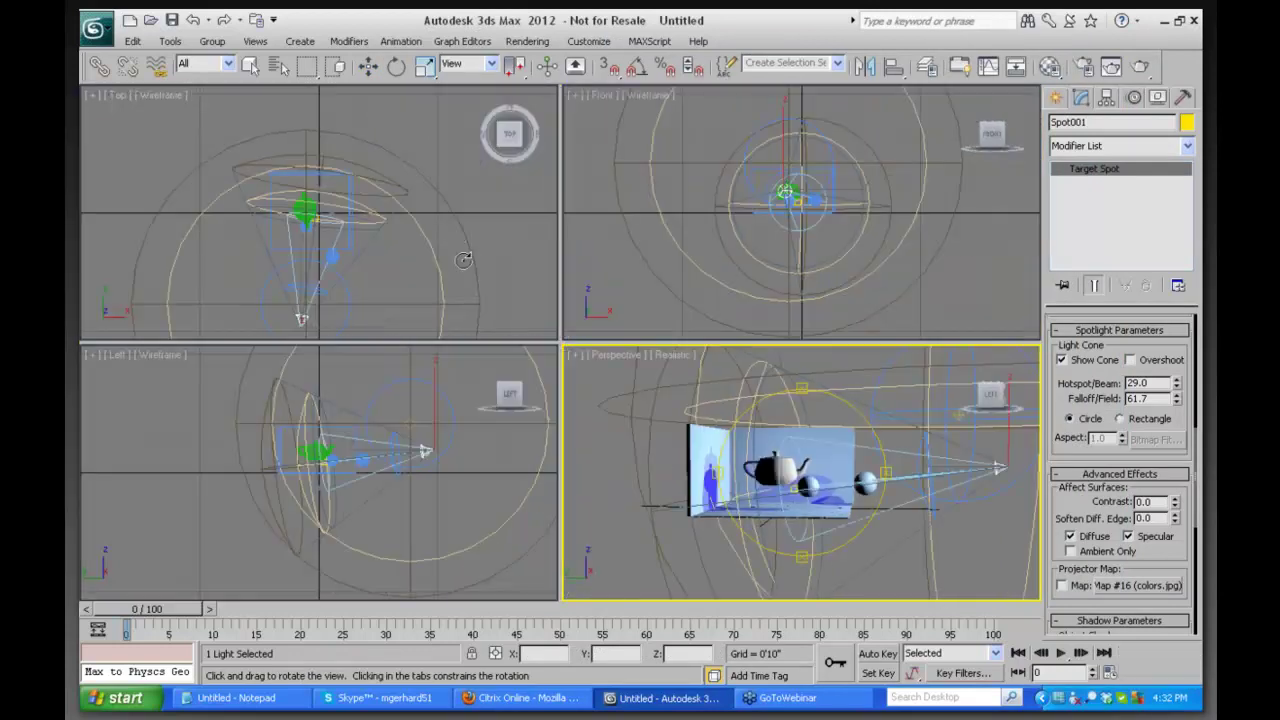
pyautogui.press('w')
pyautogui.click(1129, 652)
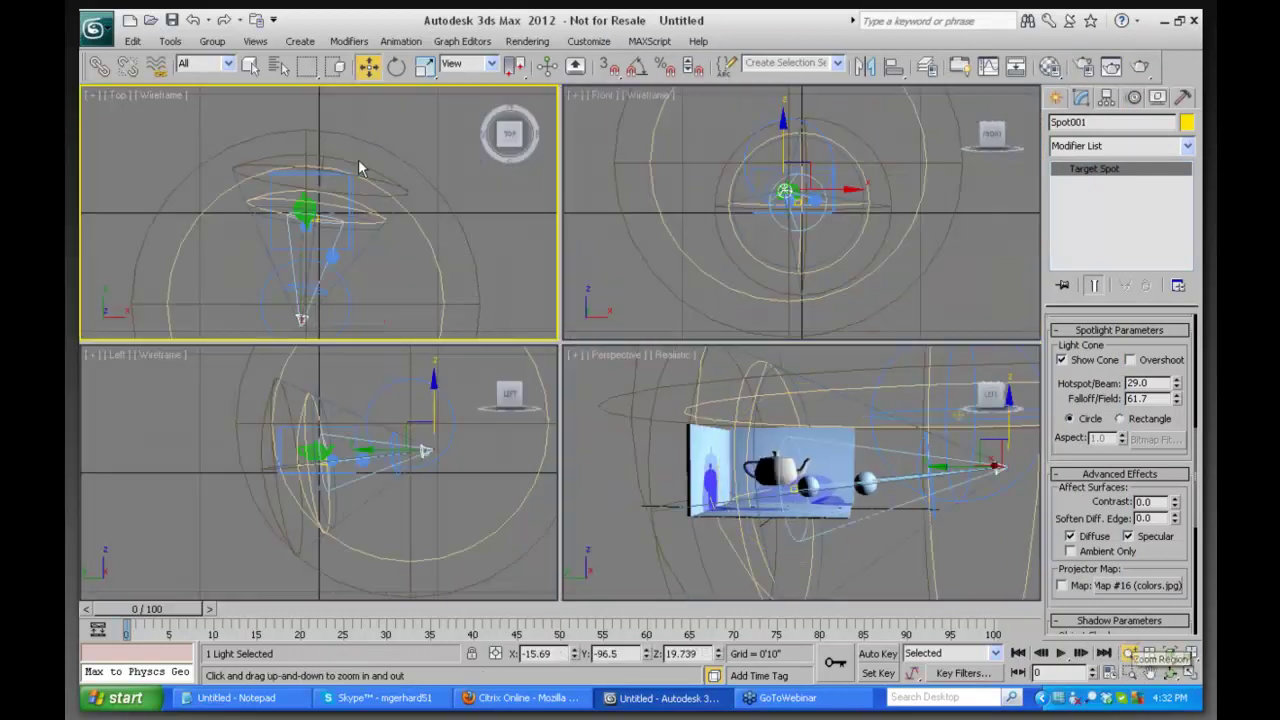
pyautogui.moveTo(418, 216); pyautogui.dragTo(409, 325)
pyautogui.press('w')
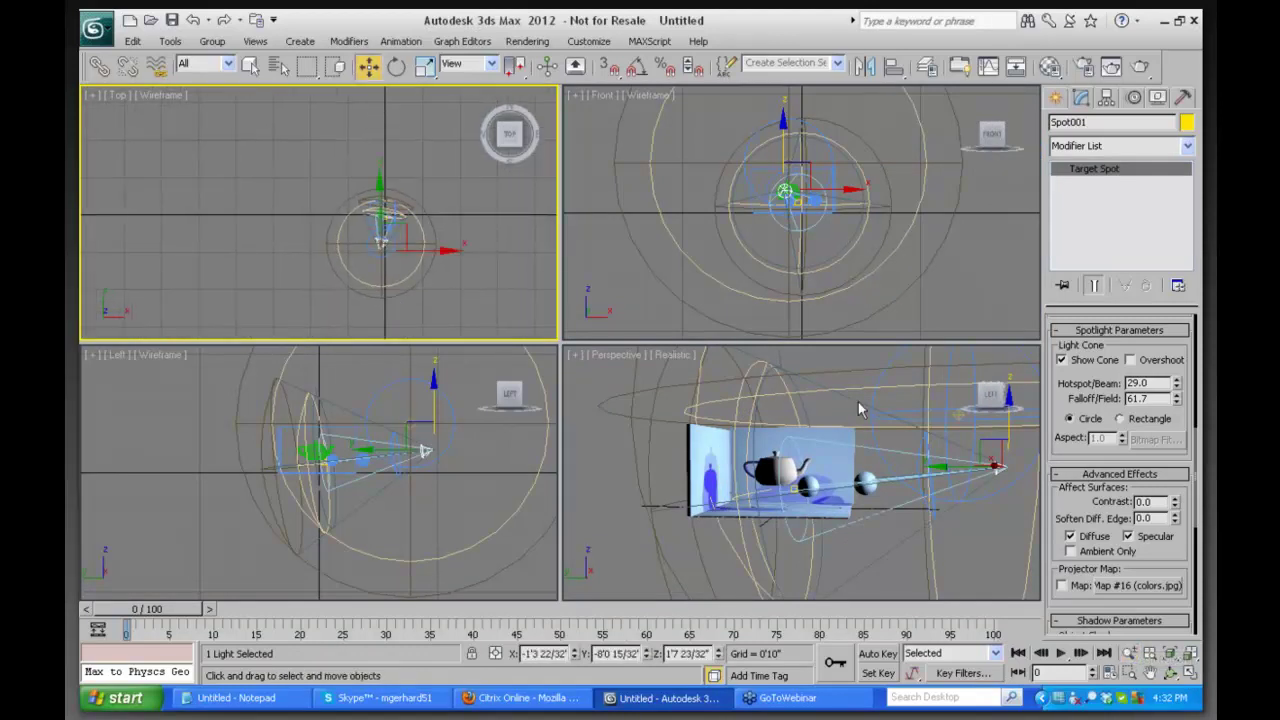
pyautogui.click(955, 415)
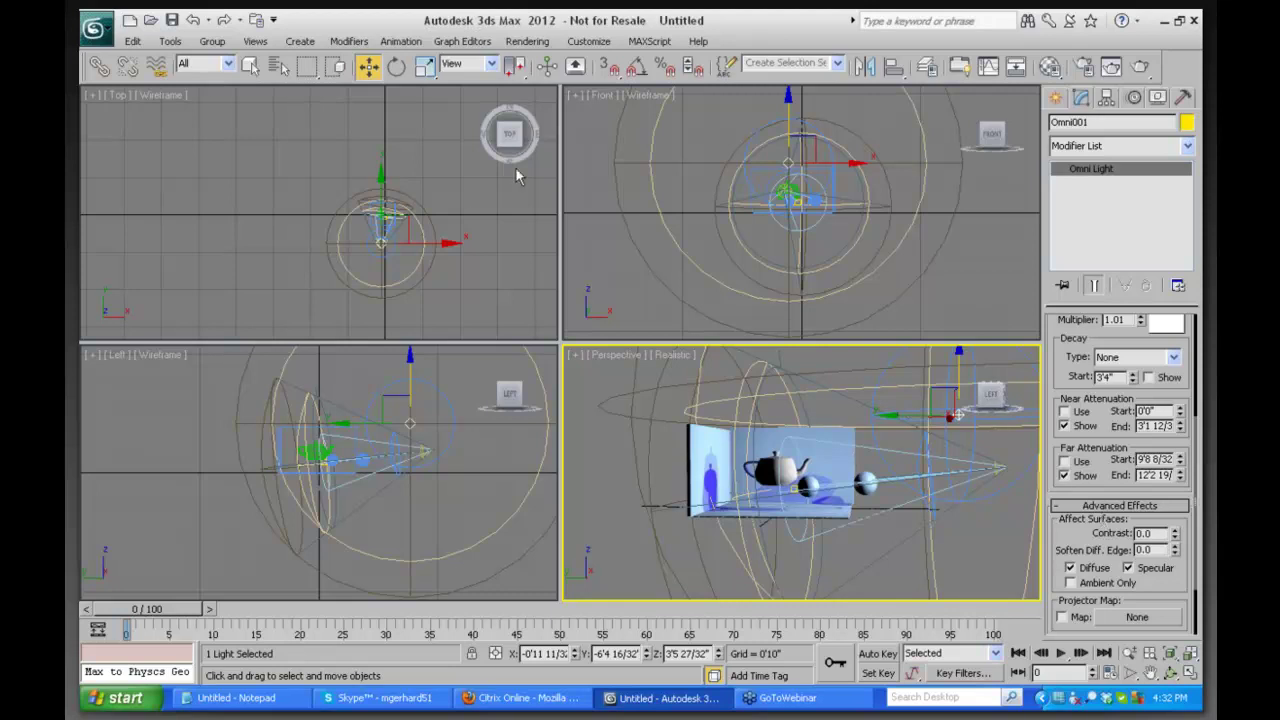
pyautogui.rightClick(430, 140)
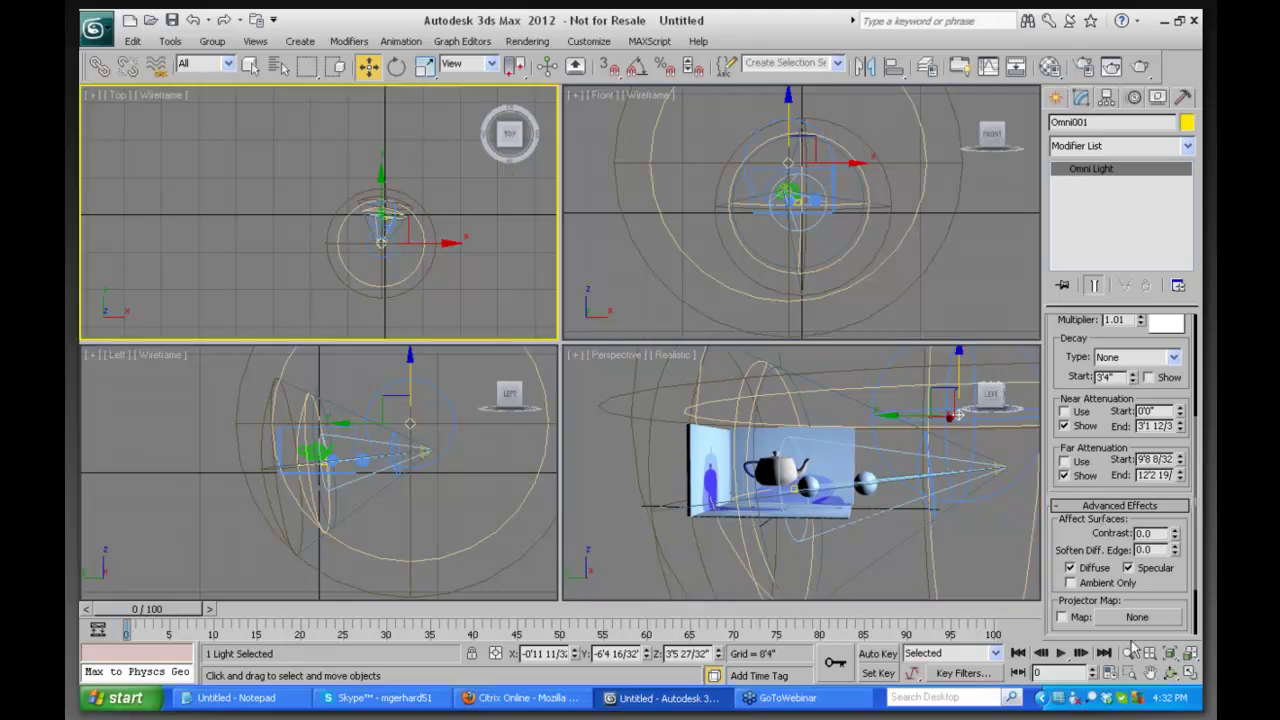
pyautogui.click(1189, 654)
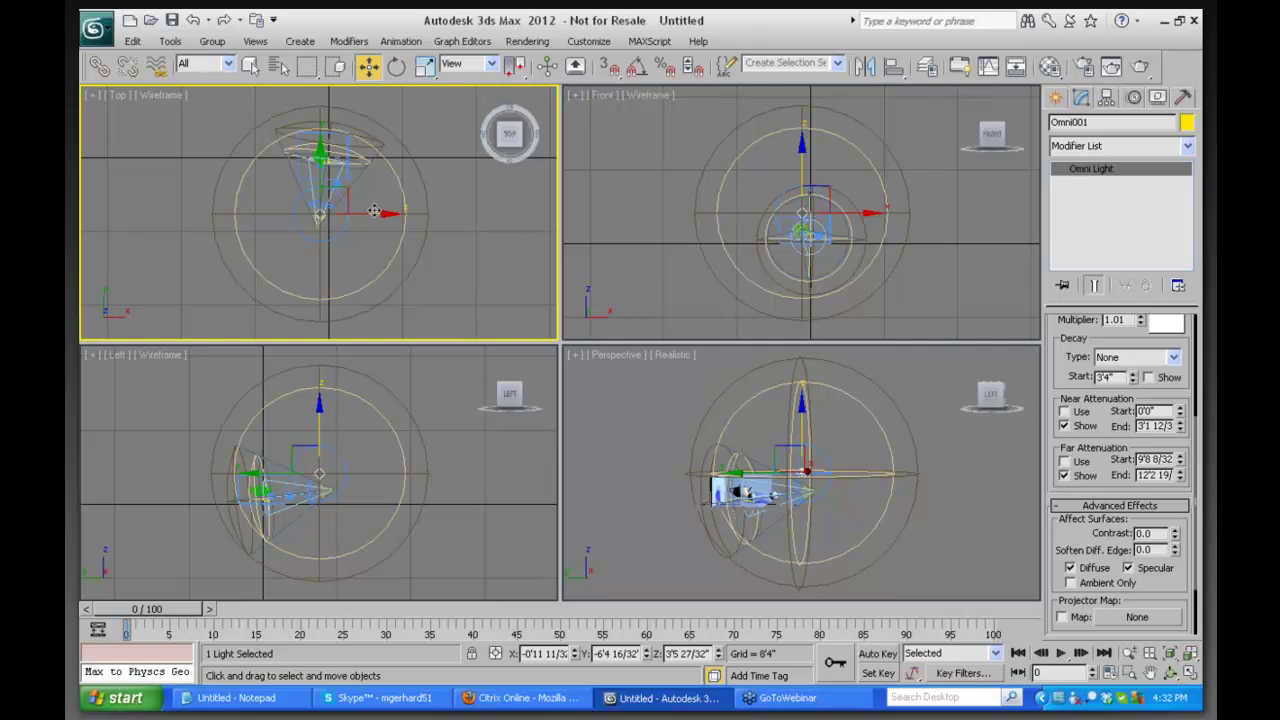
# Select Omni001 by name and move it beside the room in the top view, to about X -14'10", Y -1'1"
pyautogui.click(337, 214)
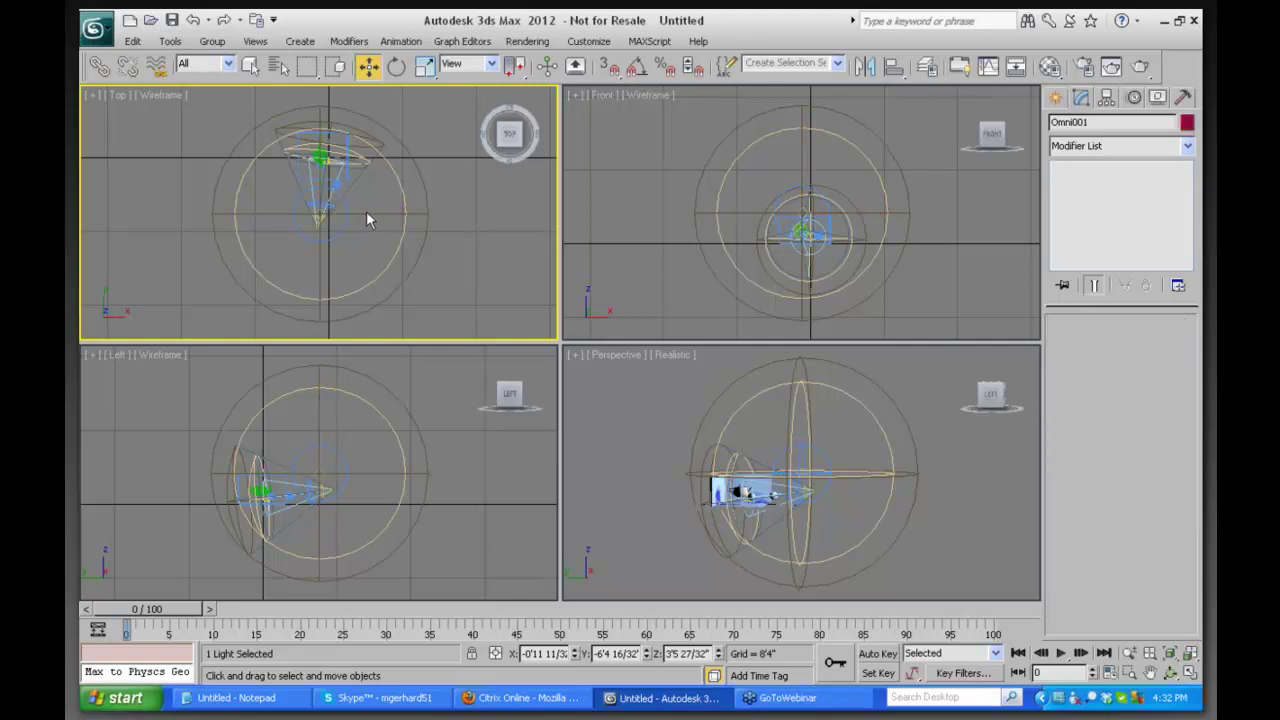
pyautogui.click(318, 214)
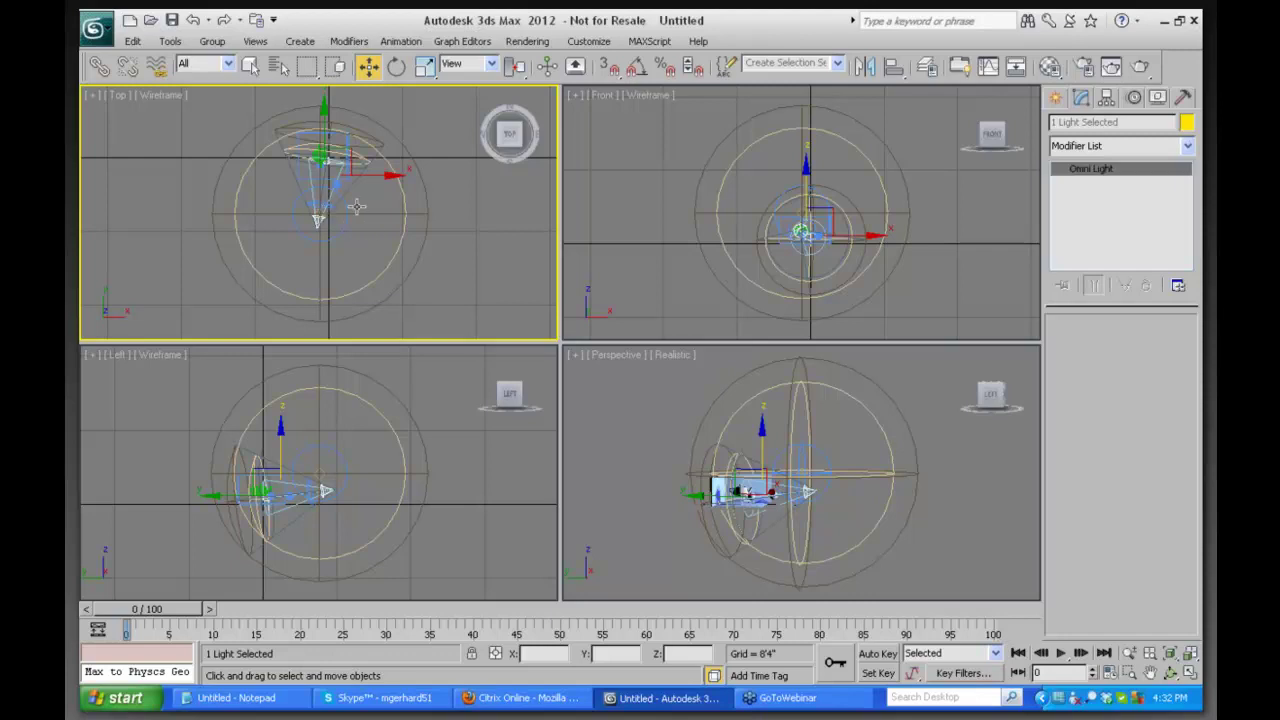
pyautogui.click(279, 66)
pyautogui.click(205, 328)
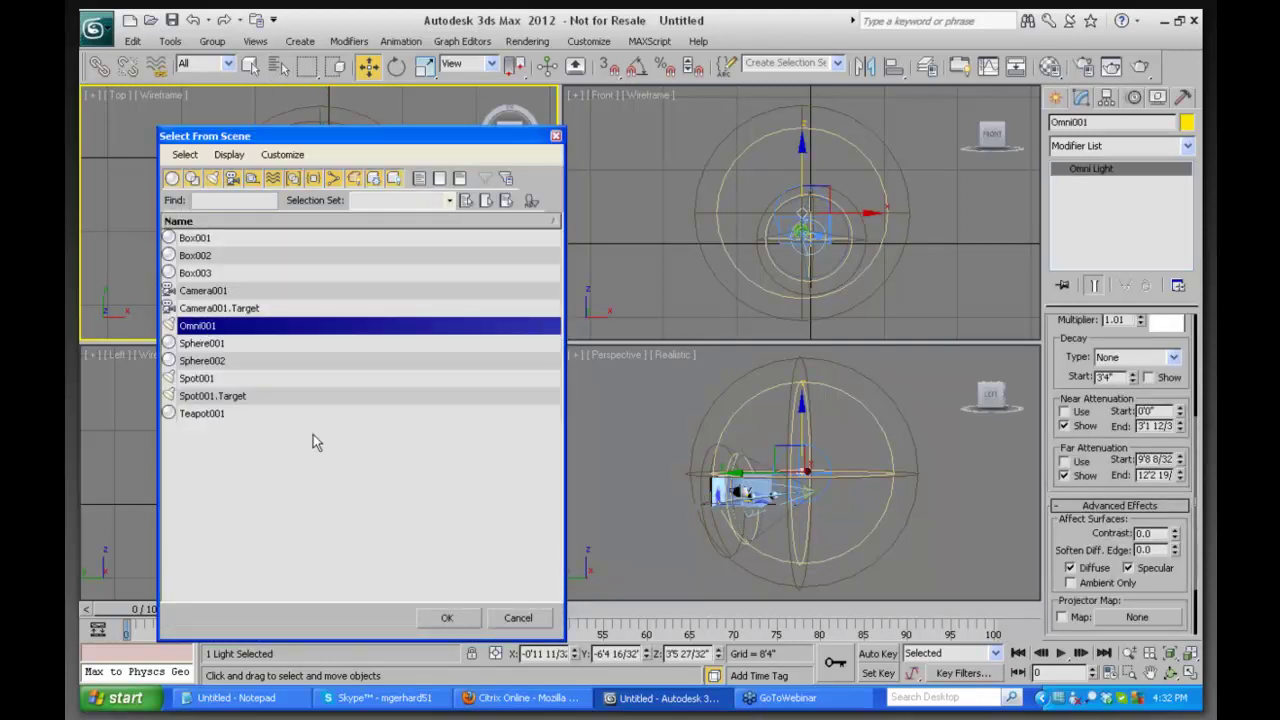
pyautogui.click(447, 618)
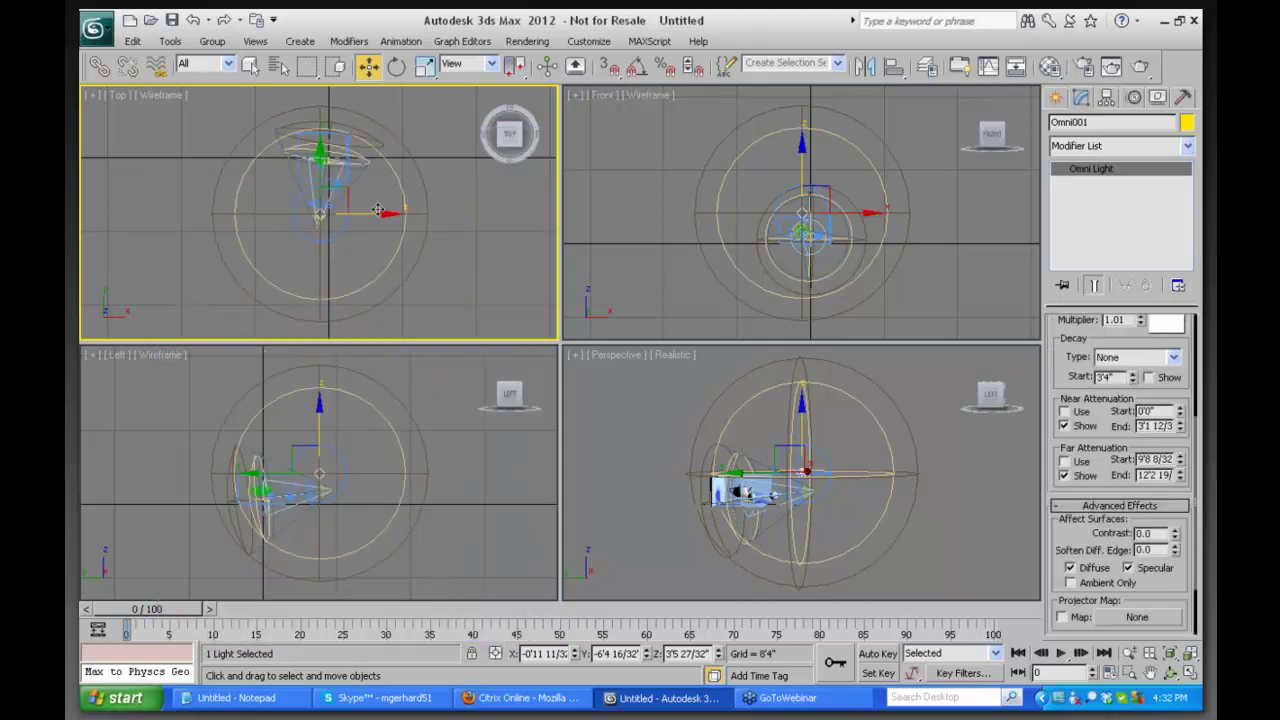
pyautogui.moveTo(370, 212); pyautogui.dragTo(290, 208)
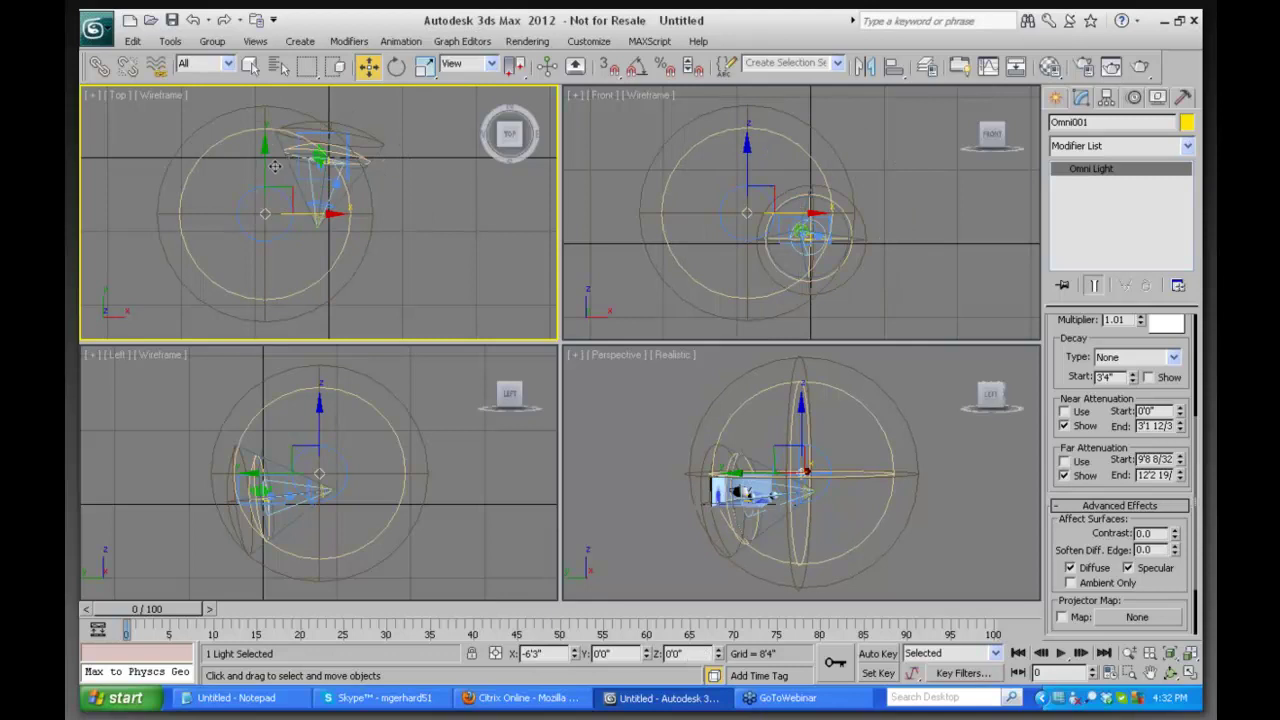
pyautogui.moveTo(263, 167); pyautogui.dragTo(208, 126)
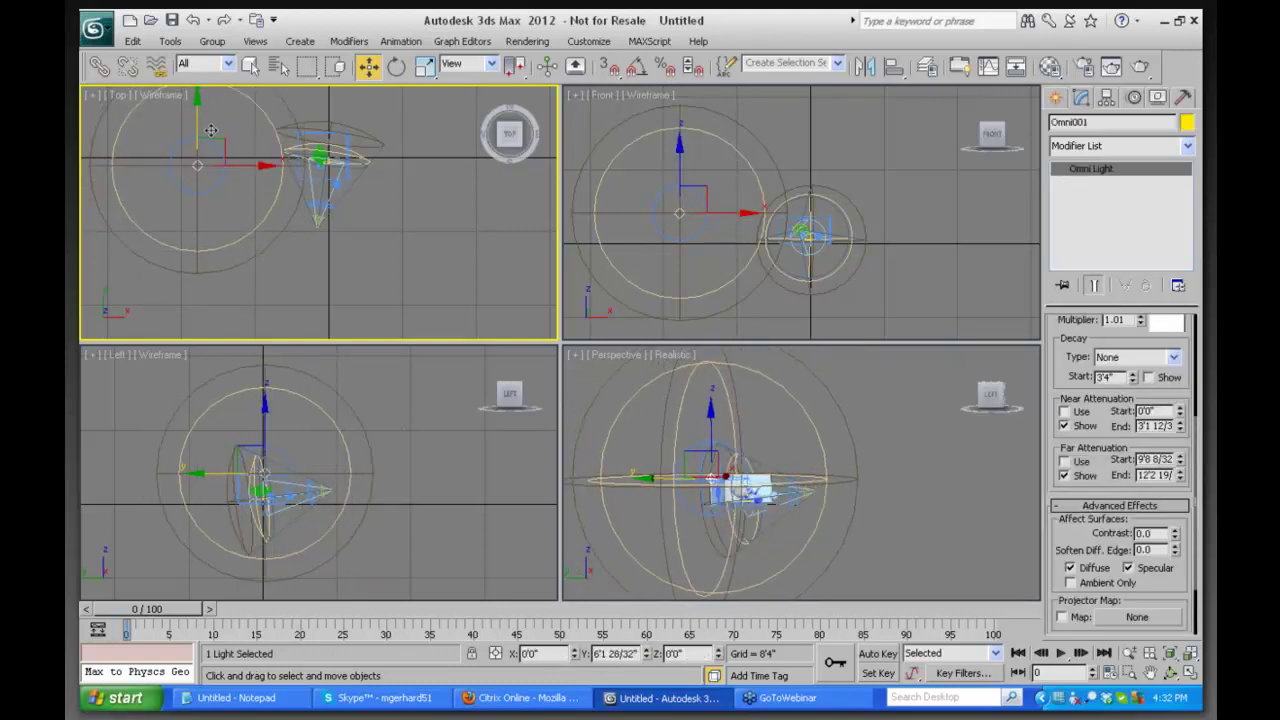
# Frame Teapot001 in the perspective view and render it to check the lighting with the moved Omni light
pyautogui.click(690, 508)
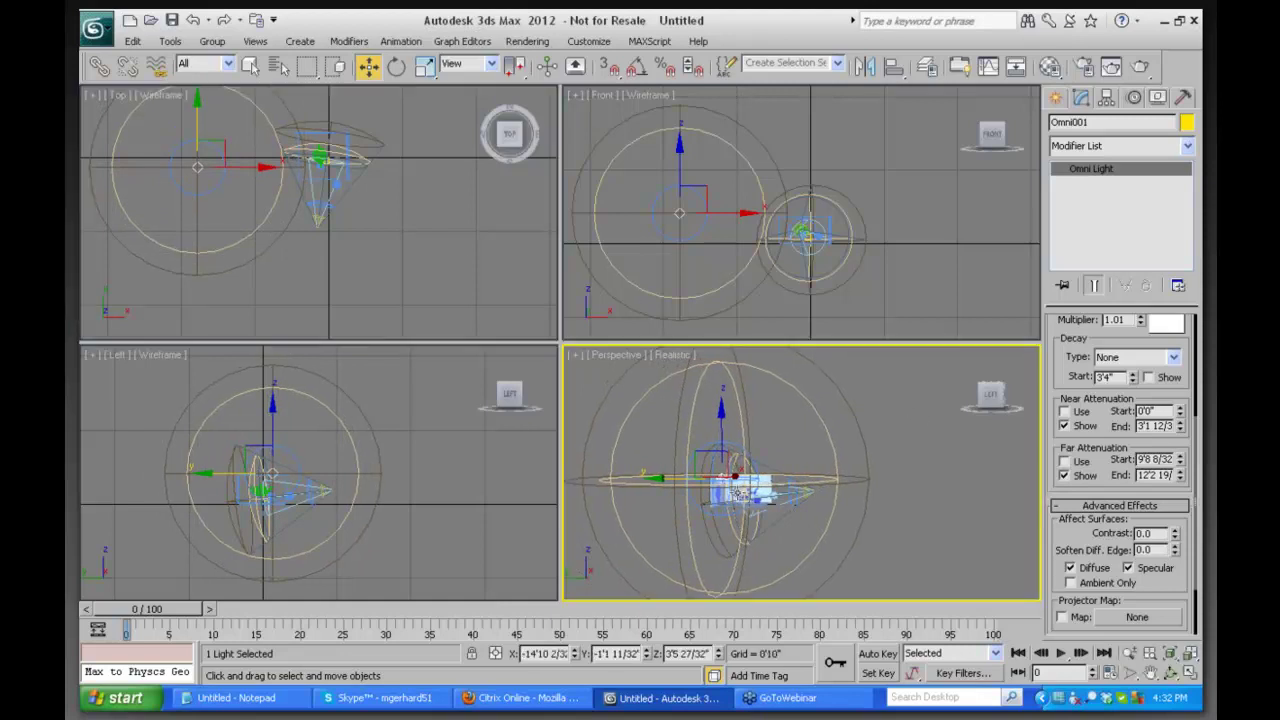
pyautogui.click(735, 490)
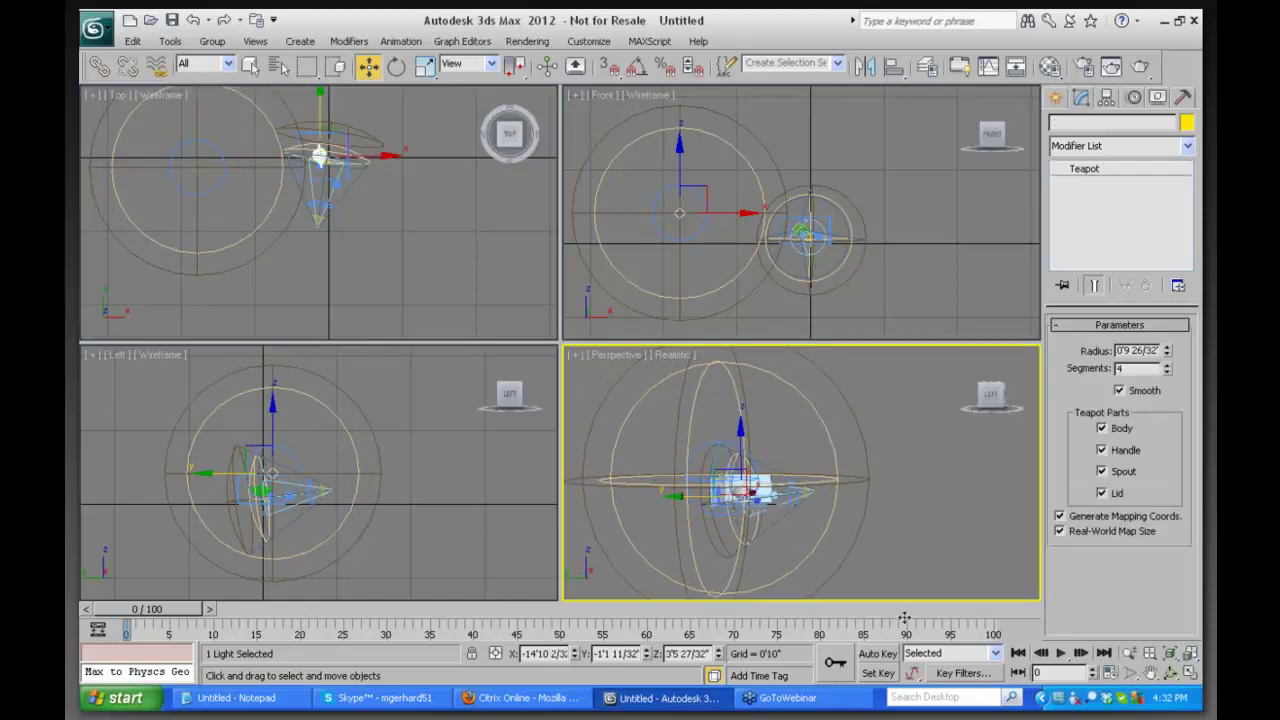
pyautogui.click(1168, 654)
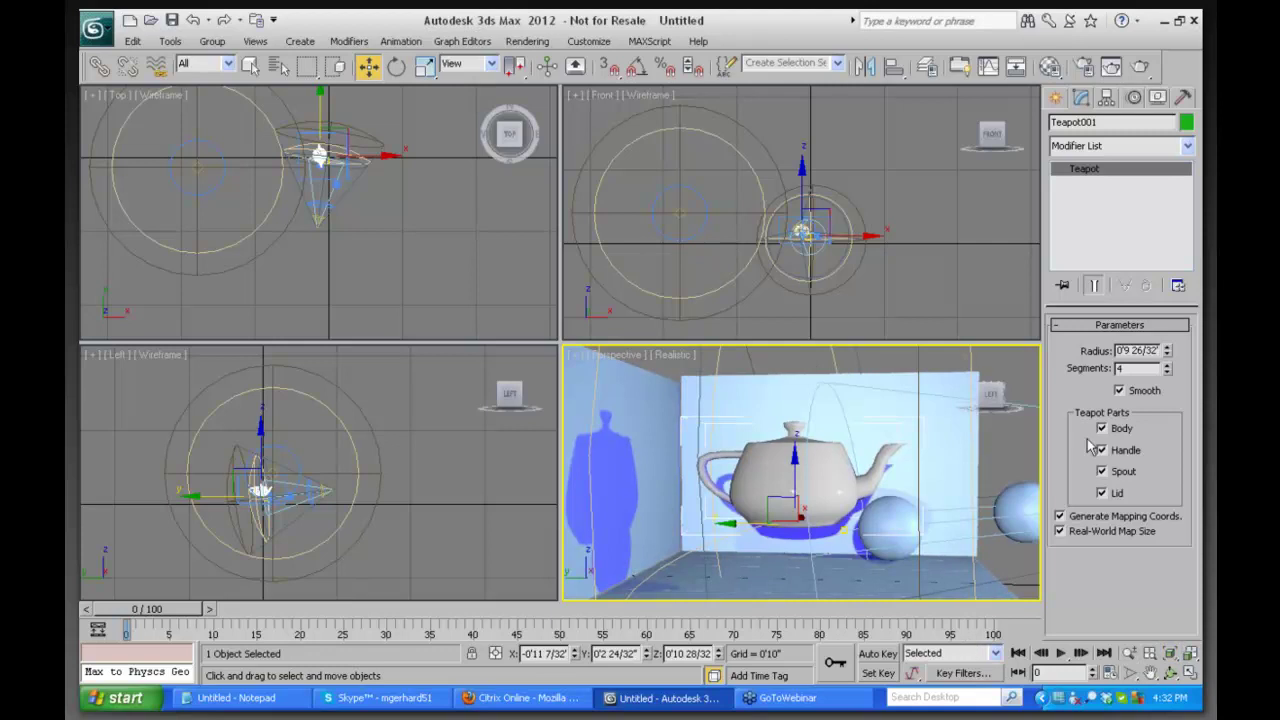
pyautogui.hotkey('shift', 'q')
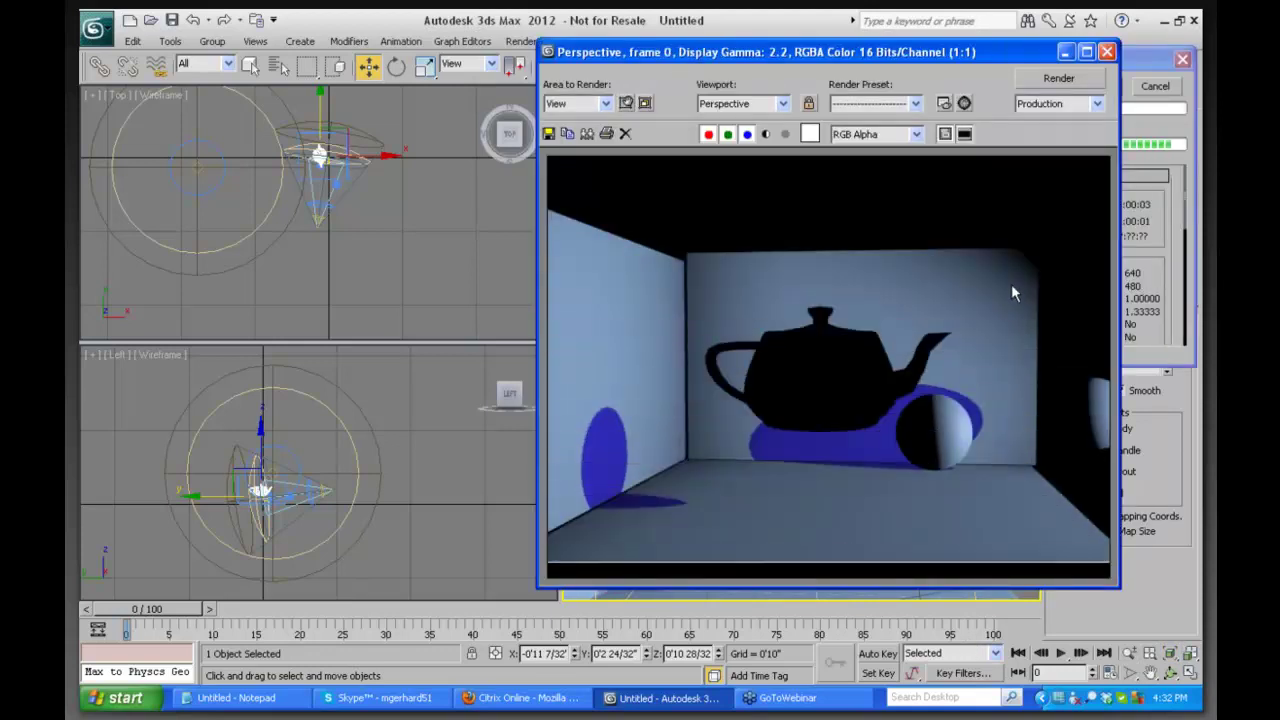
pyautogui.click(1107, 52)
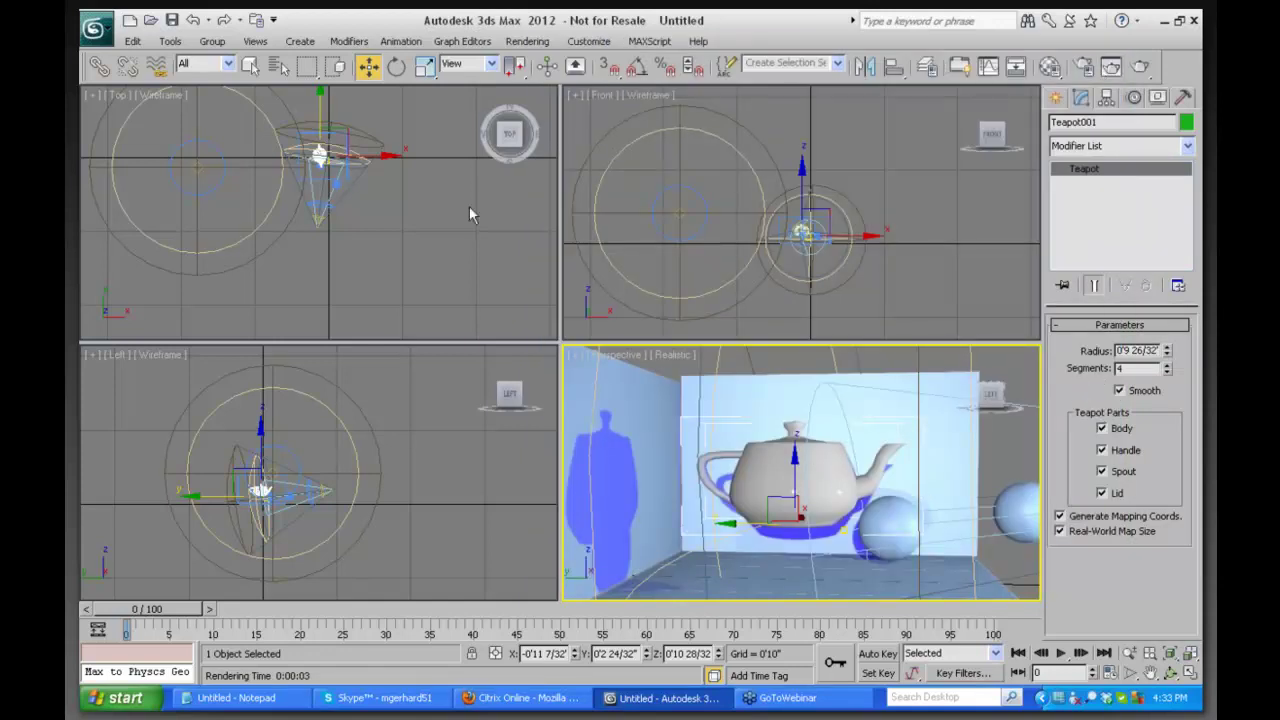
pyautogui.click(888, 528)
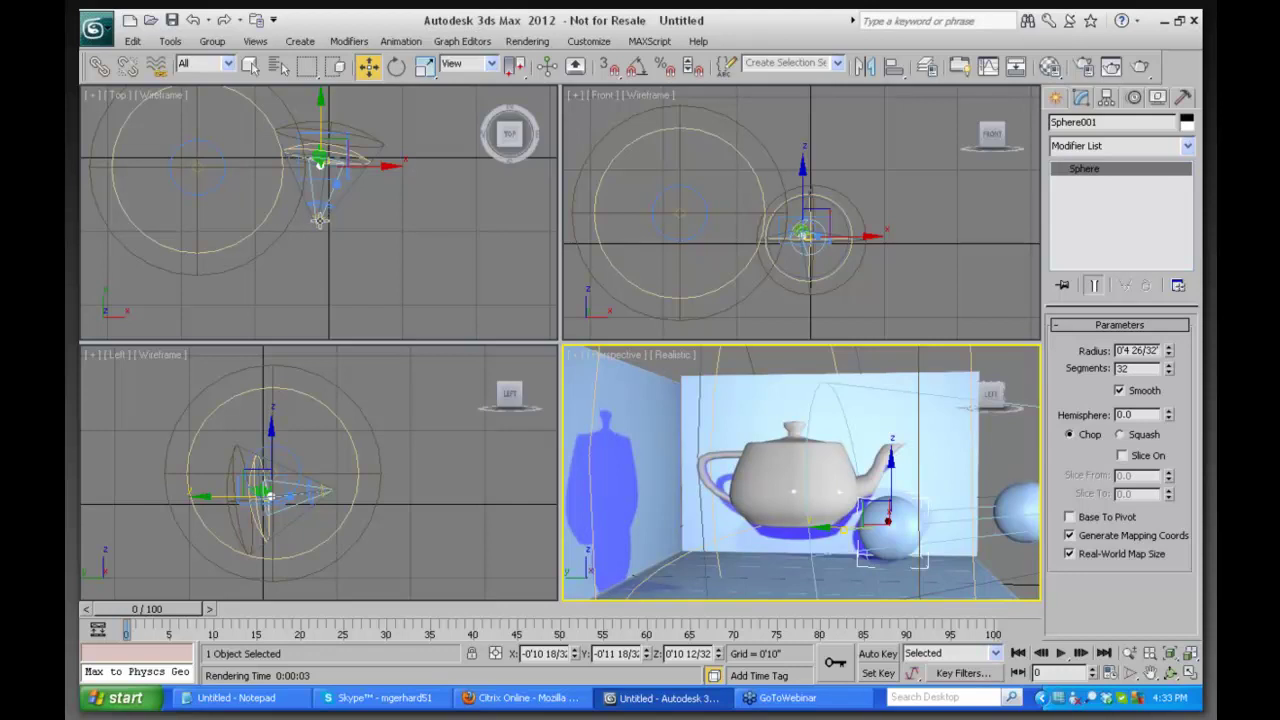
pyautogui.click(320, 225)
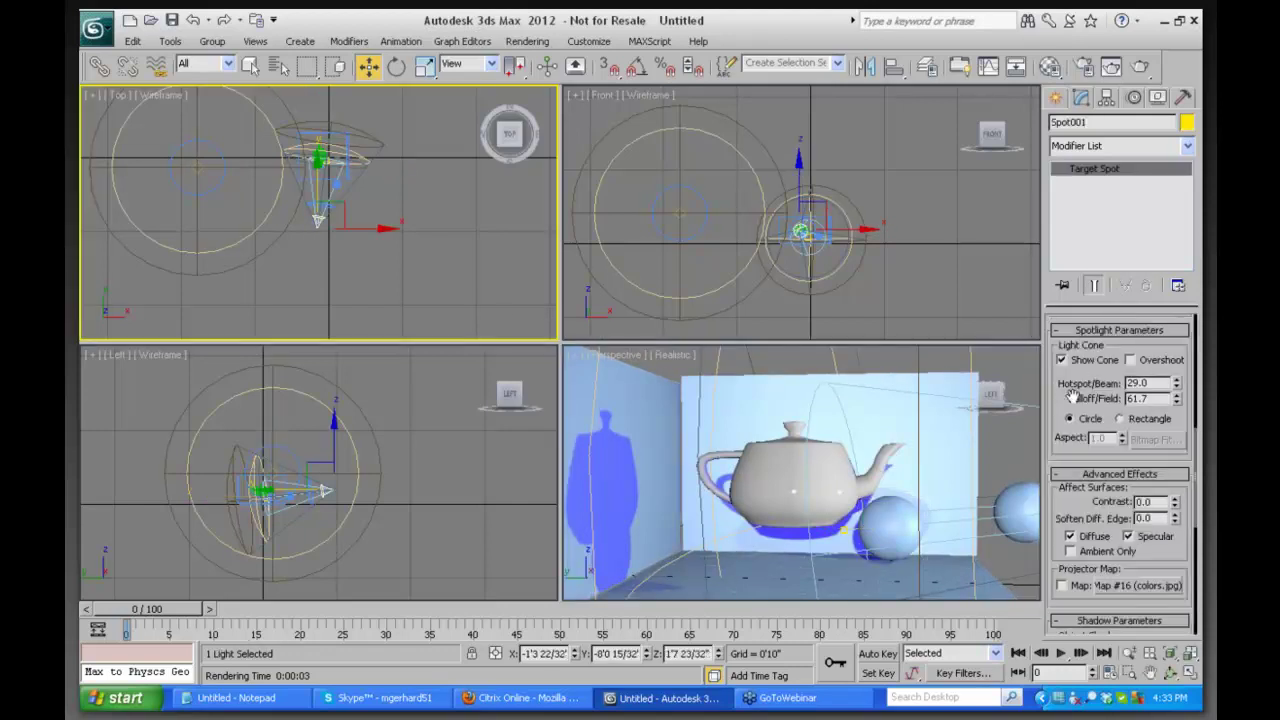
pyautogui.moveTo(1068, 398)
pyautogui.mouseDown()
pyautogui.moveTo(1081, 274)
pyautogui.moveTo(1084, 404)
pyautogui.mouseUp()
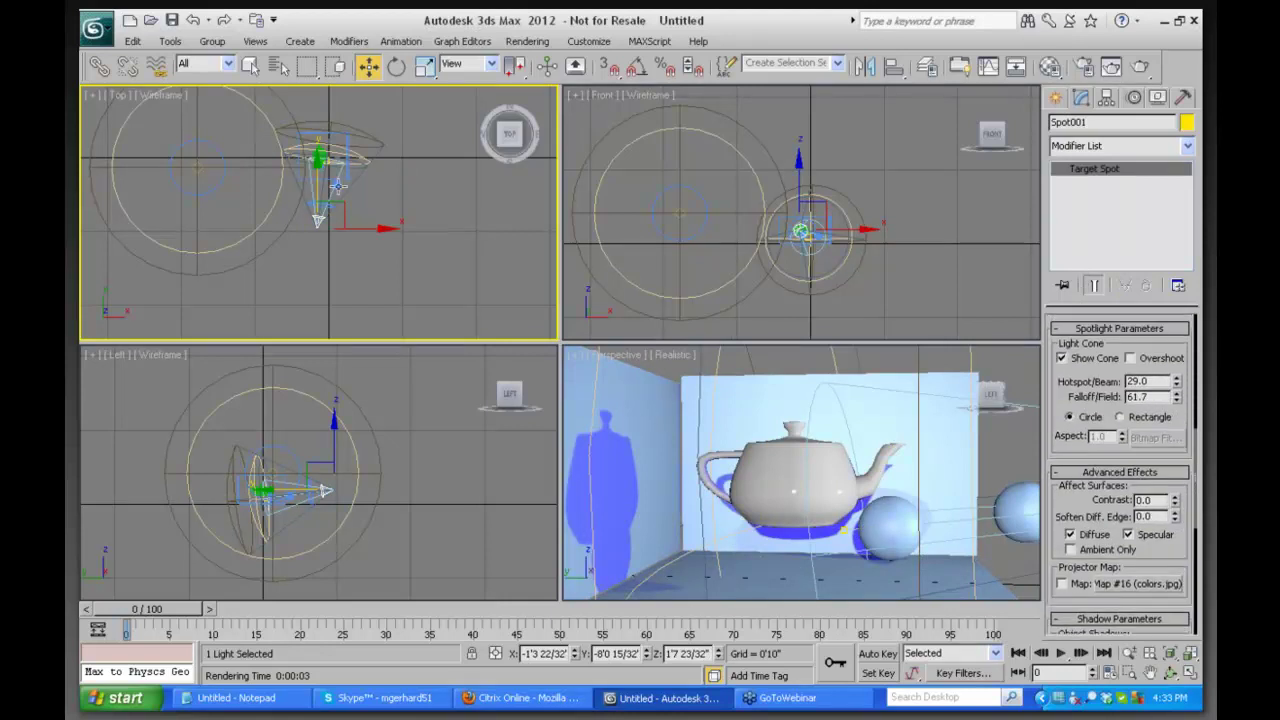
# Empty Omni001's exclusion list and switch it to include only Sphere001 for both illumination and shadow casting
pyautogui.click(198, 168)
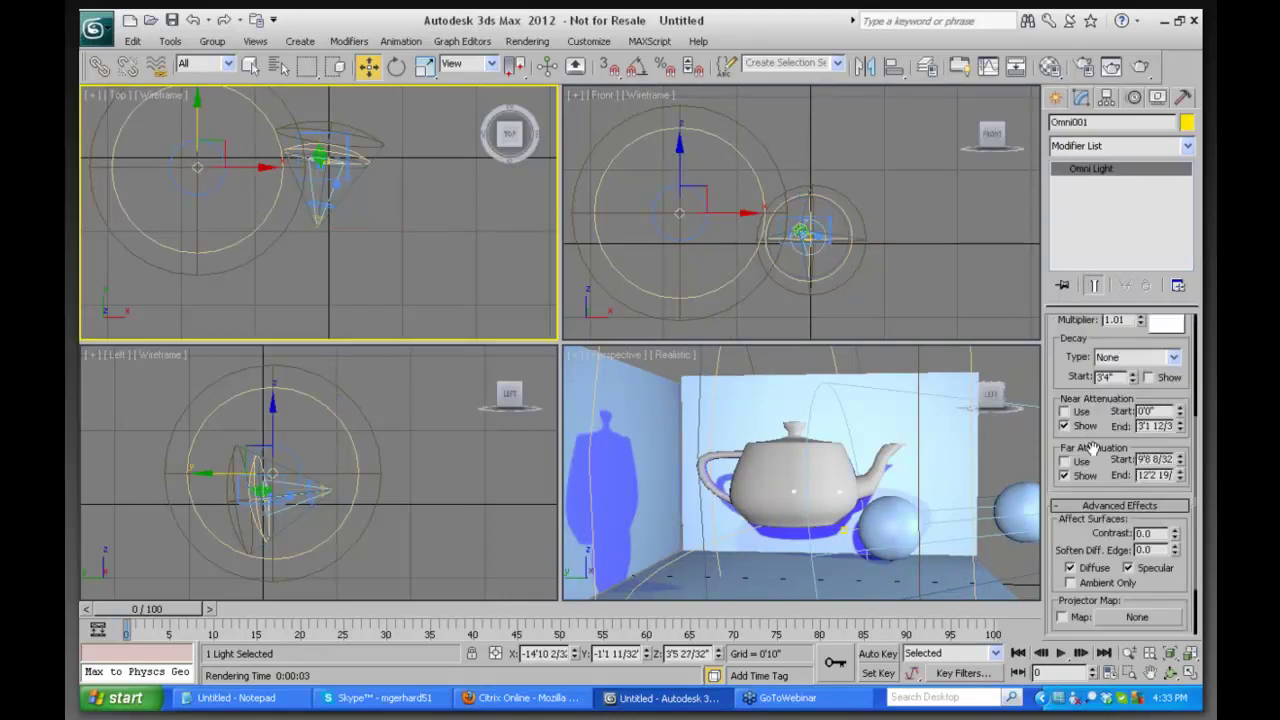
pyautogui.scroll(5, 1070, 375)
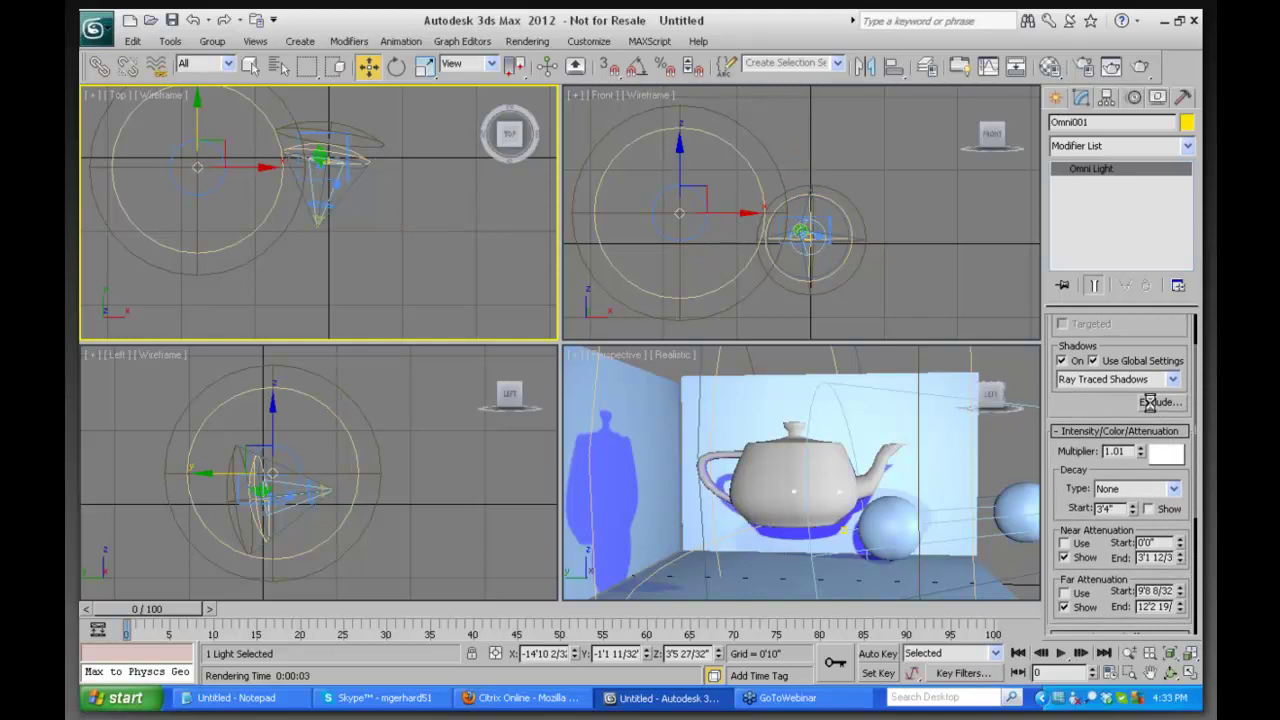
pyautogui.click(1159, 402)
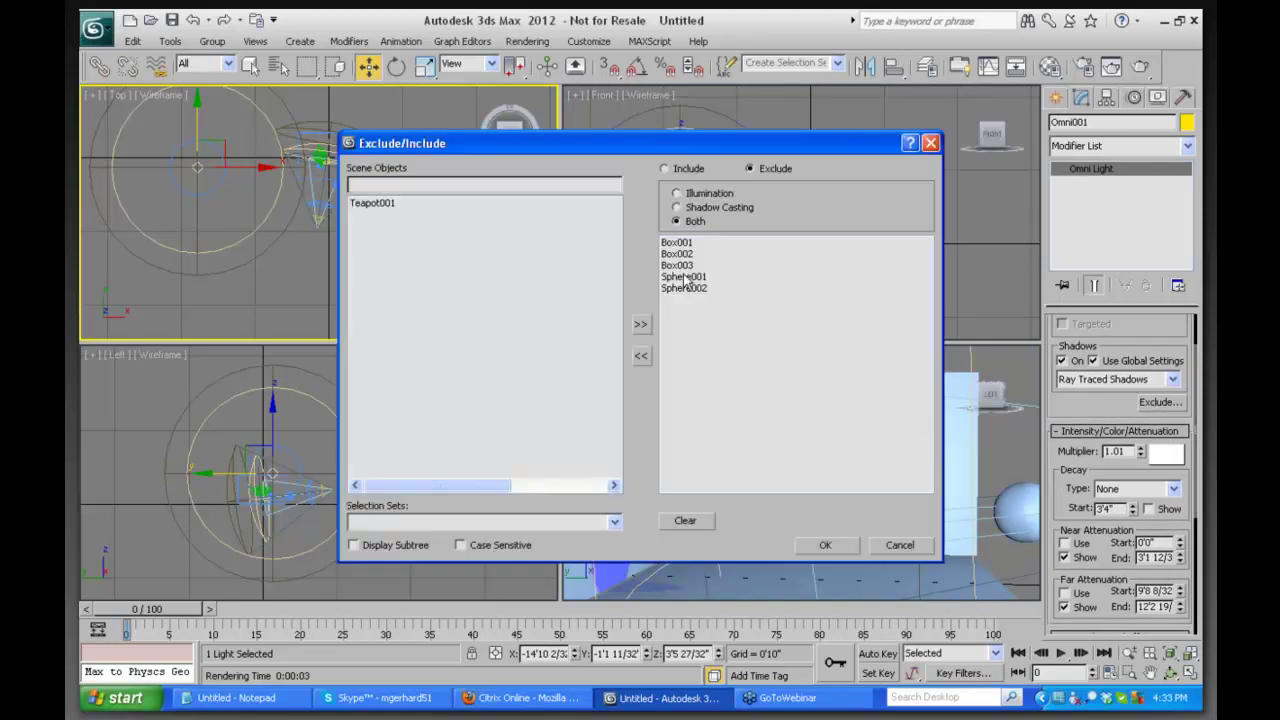
pyautogui.moveTo(677, 247); pyautogui.dragTo(678, 292)
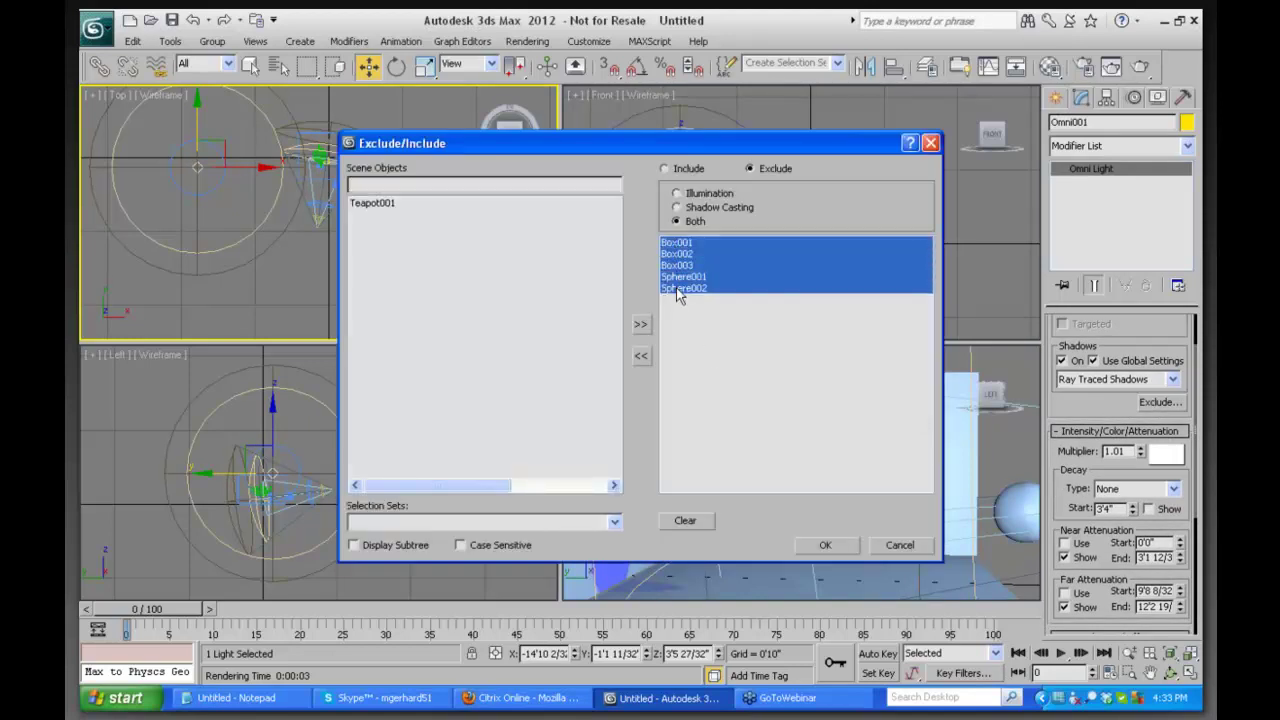
pyautogui.click(641, 356)
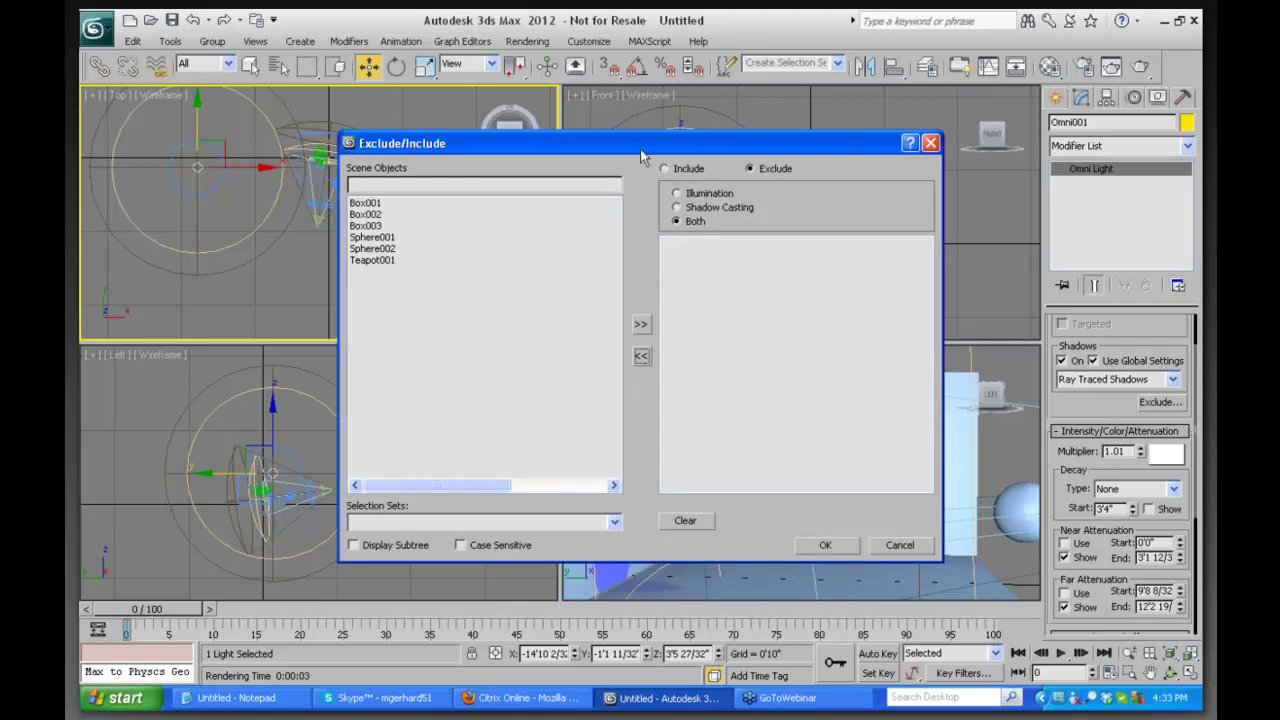
pyautogui.click(665, 169)
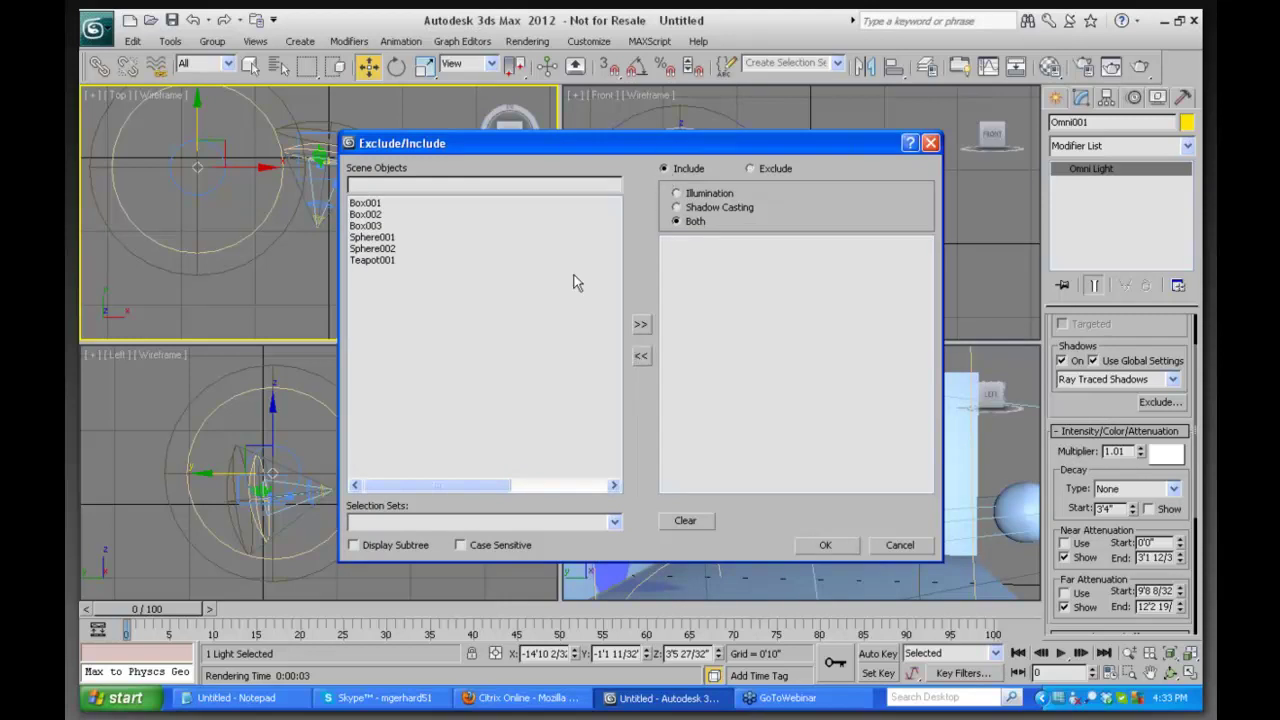
pyautogui.click(372, 238)
pyautogui.click(641, 328)
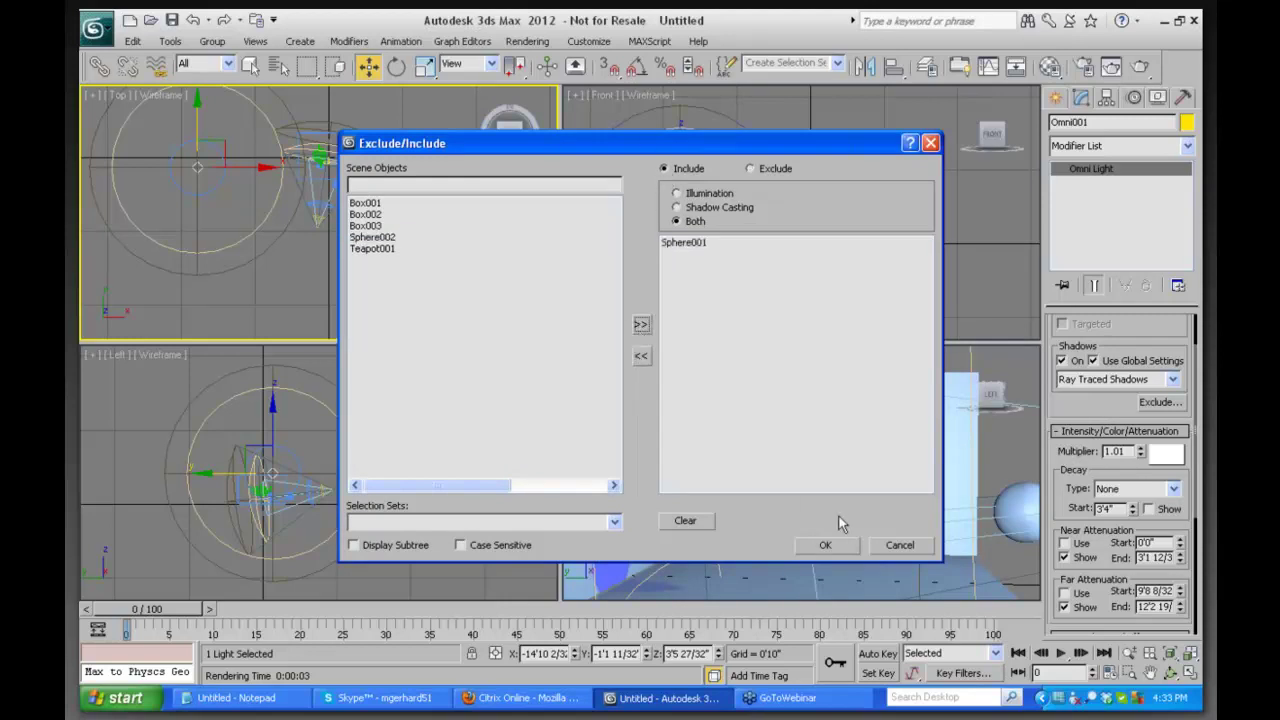
pyautogui.click(825, 545)
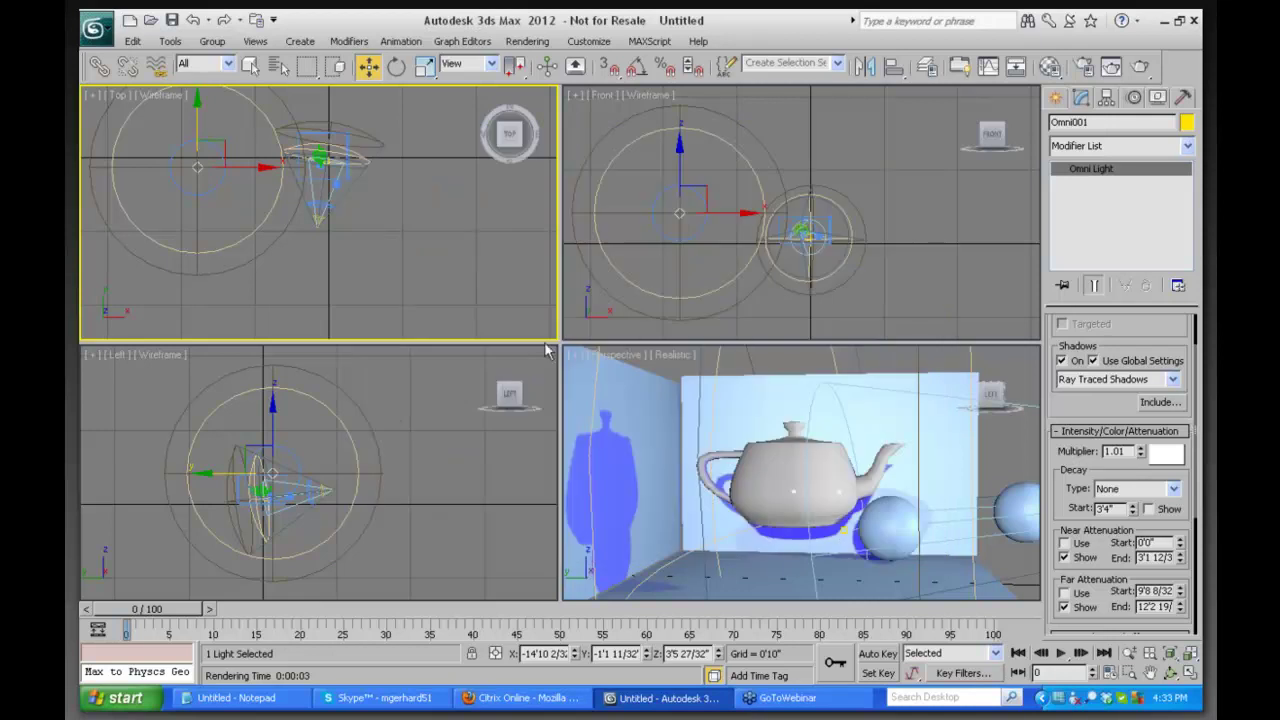
# Change the light colour of Omni001 to a bright yellow and make the perspective view active
pyautogui.click(207, 209)
pyautogui.click(196, 170)
pyautogui.moveTo(1094, 399); pyautogui.dragTo(1094, 363)
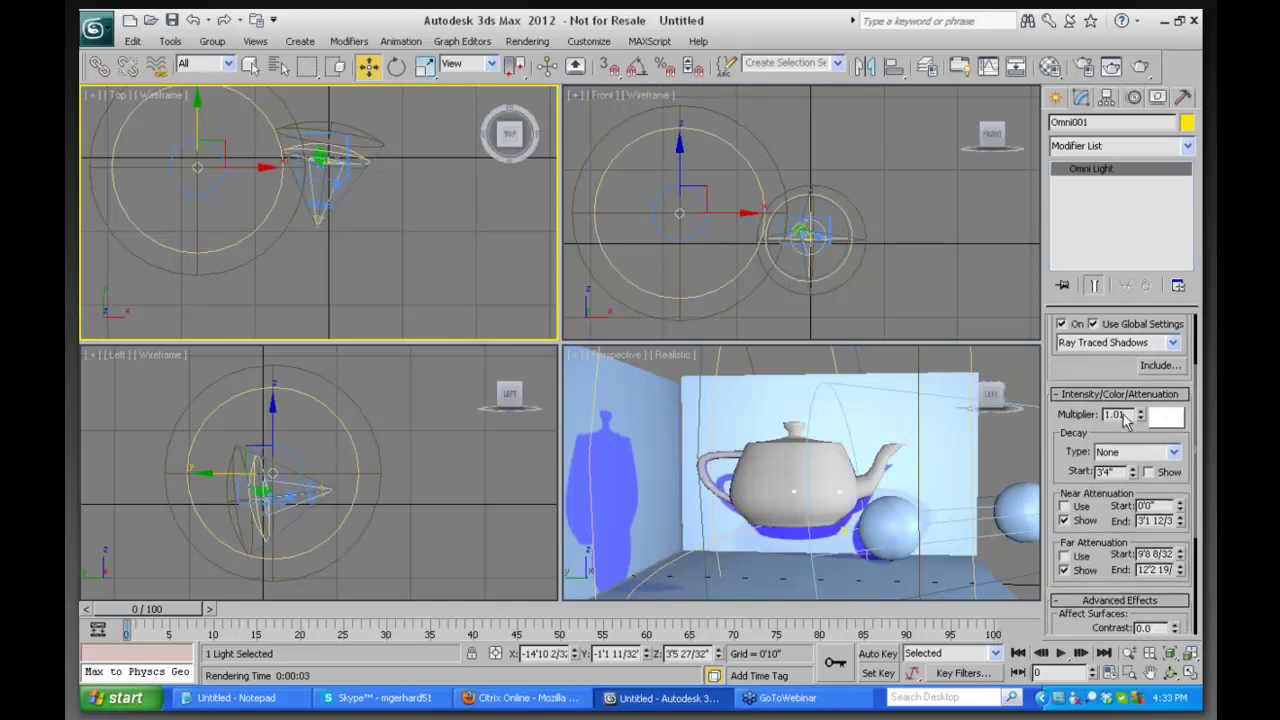
pyautogui.click(1167, 416)
pyautogui.moveTo(460, 139); pyautogui.dragTo(457, 128)
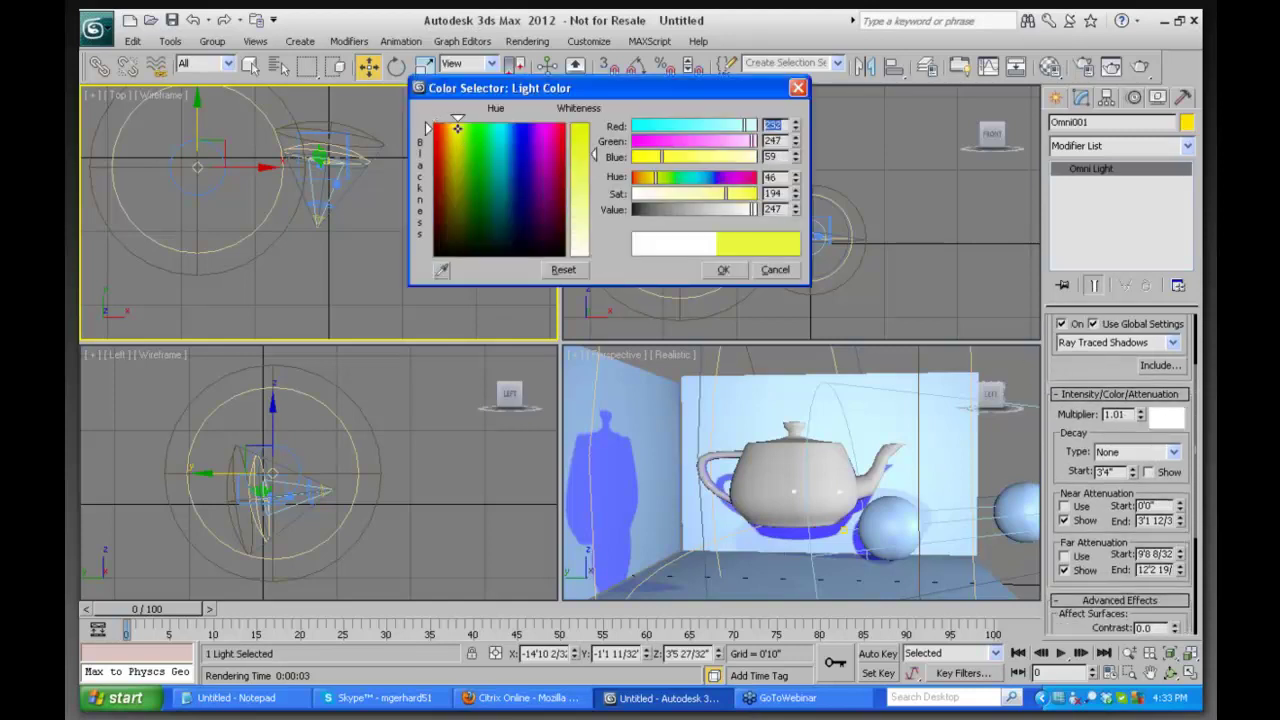
pyautogui.click(723, 270)
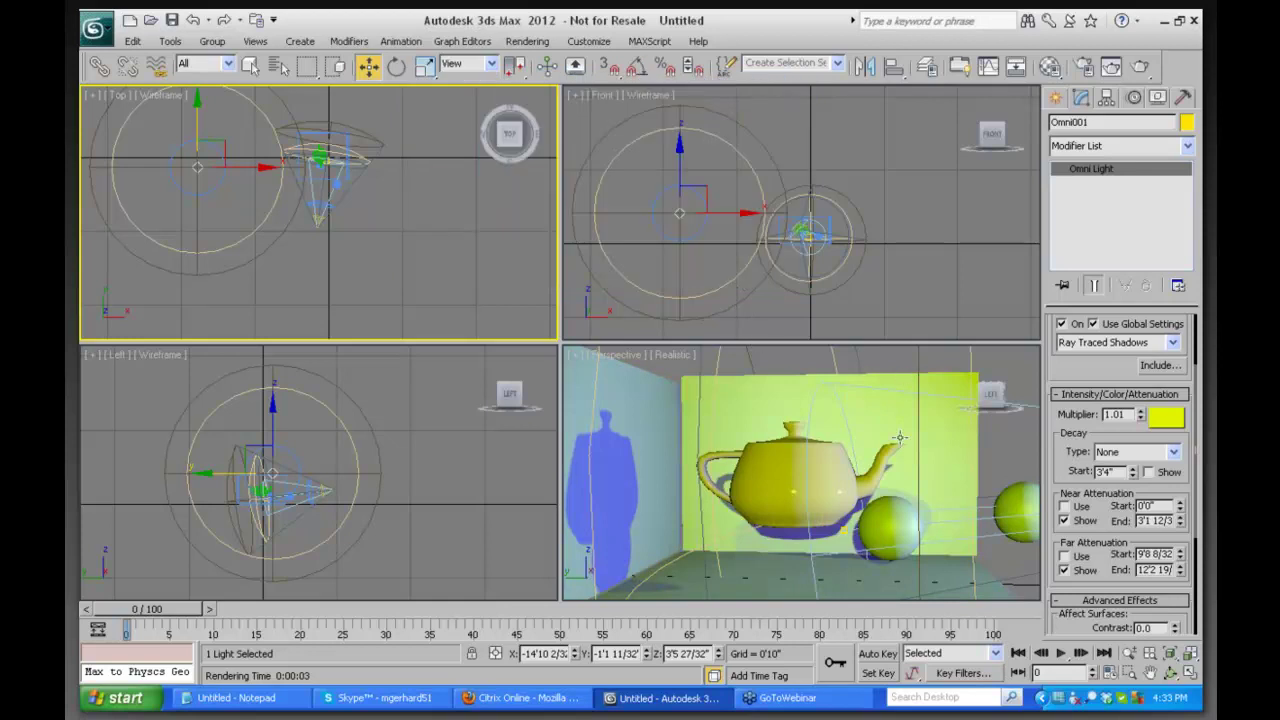
pyautogui.rightClick(745, 374)
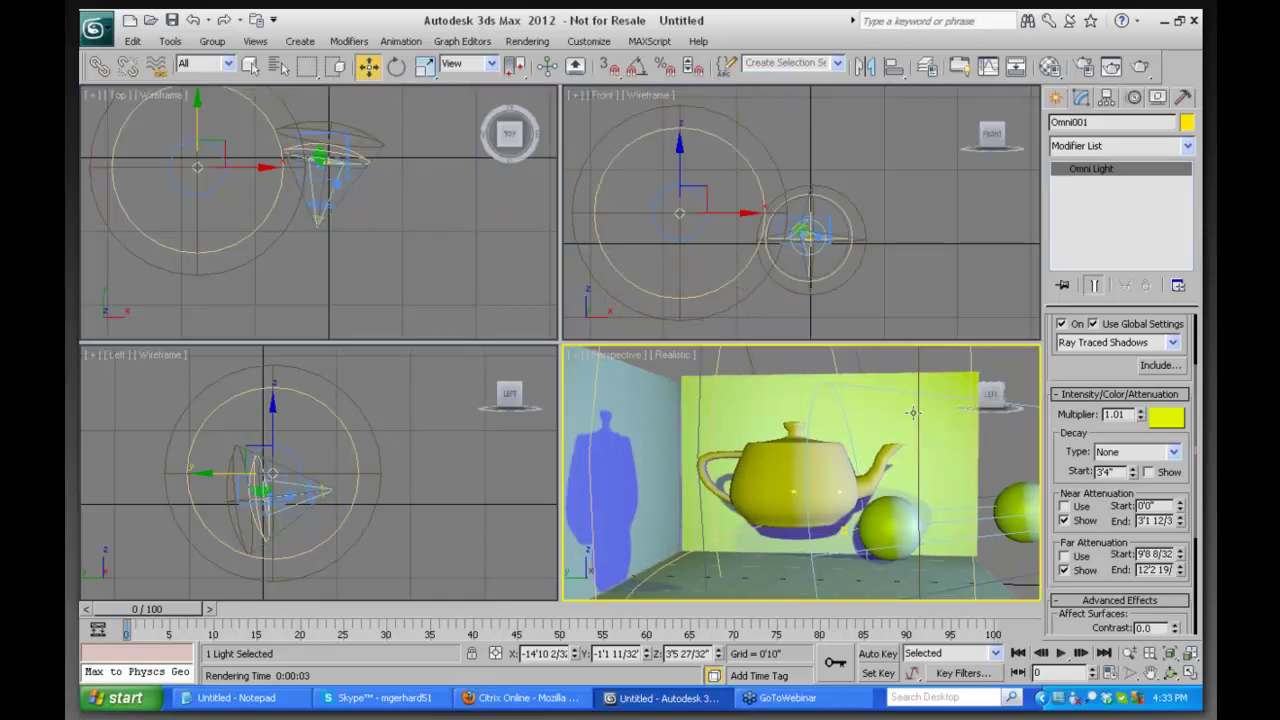
# Set Omni001 to exclude Box001, Box002, Box003, Sphere002 and Teapot001 but not Sphere001, and render the perspective view
pyautogui.click(1162, 368)
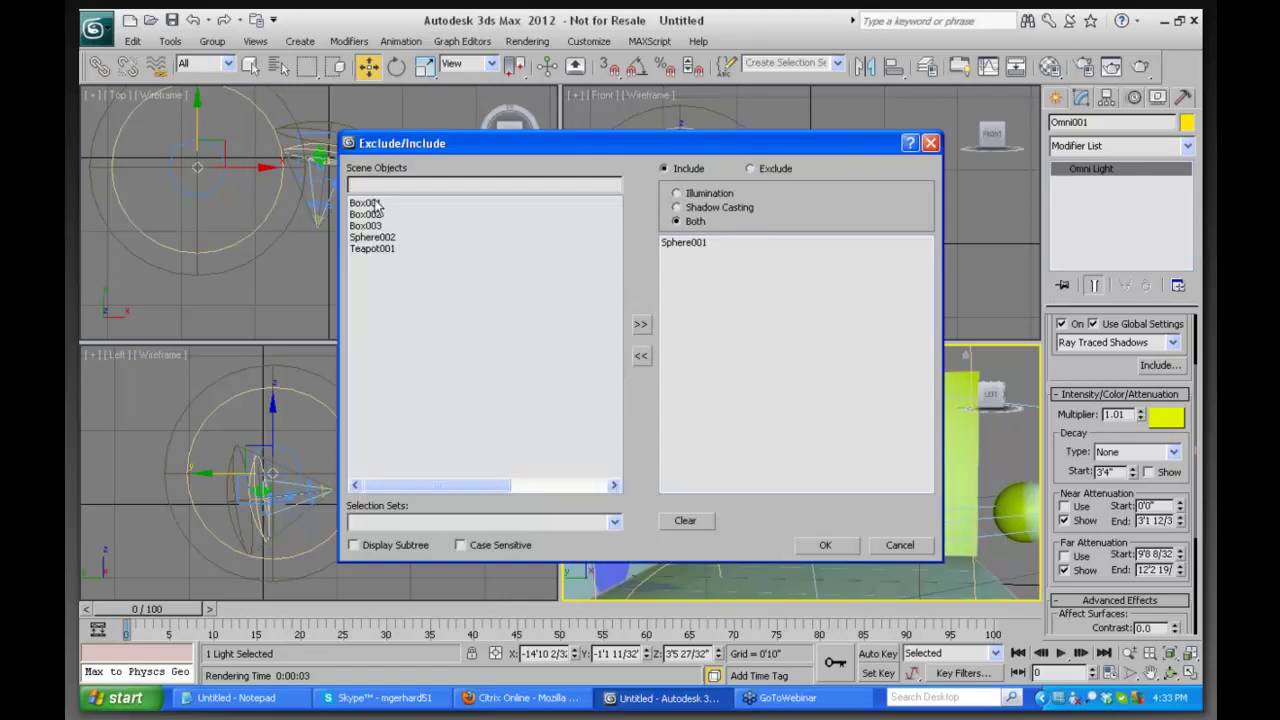
pyautogui.moveTo(390, 203); pyautogui.dragTo(383, 252)
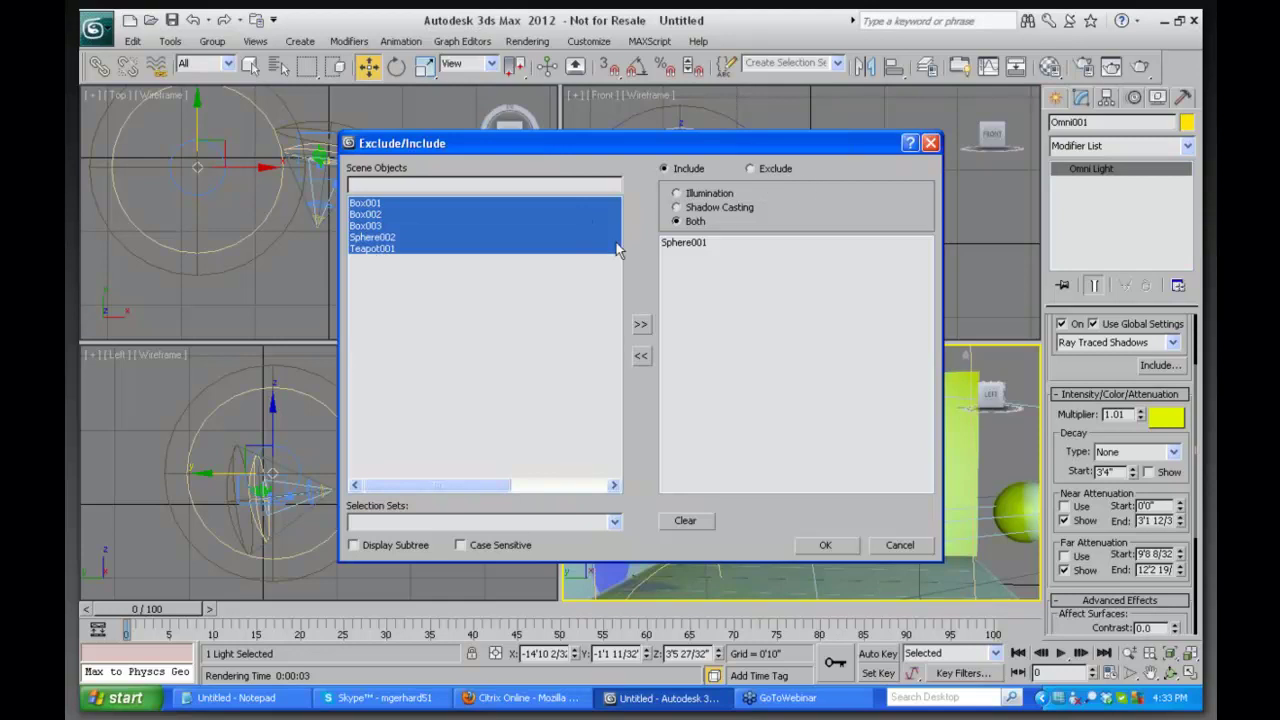
pyautogui.click(641, 327)
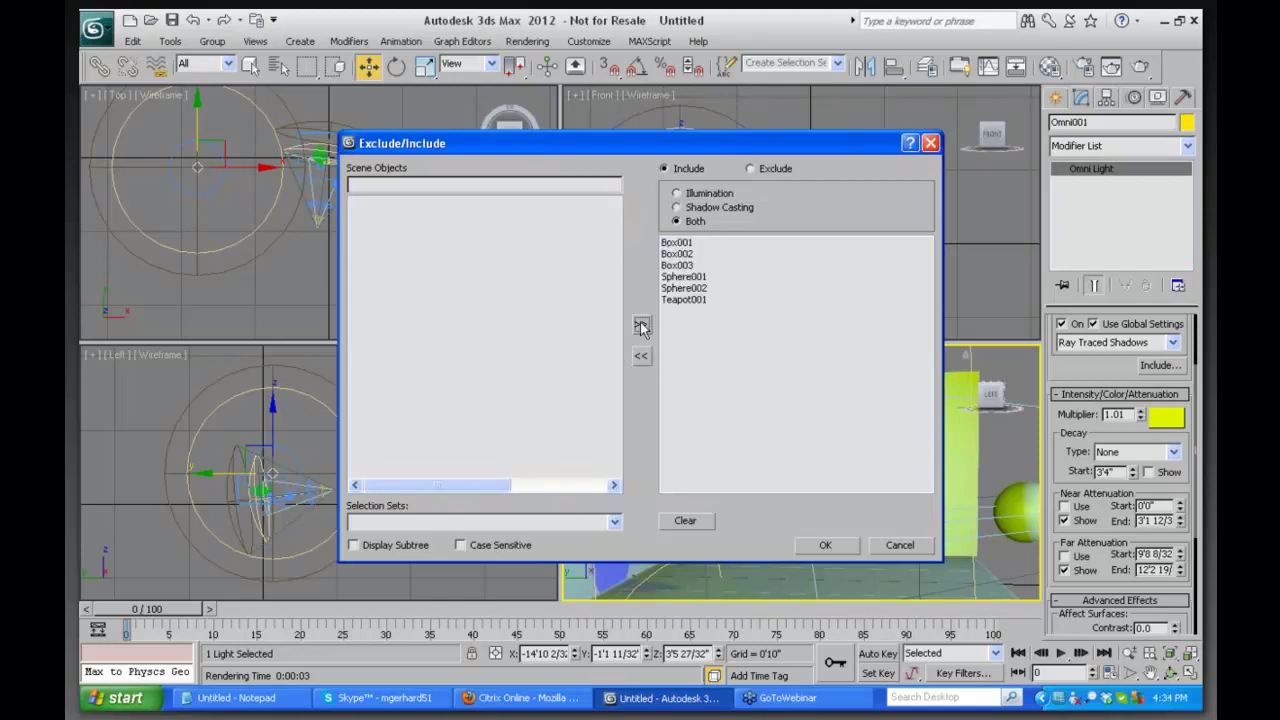
pyautogui.click(756, 171)
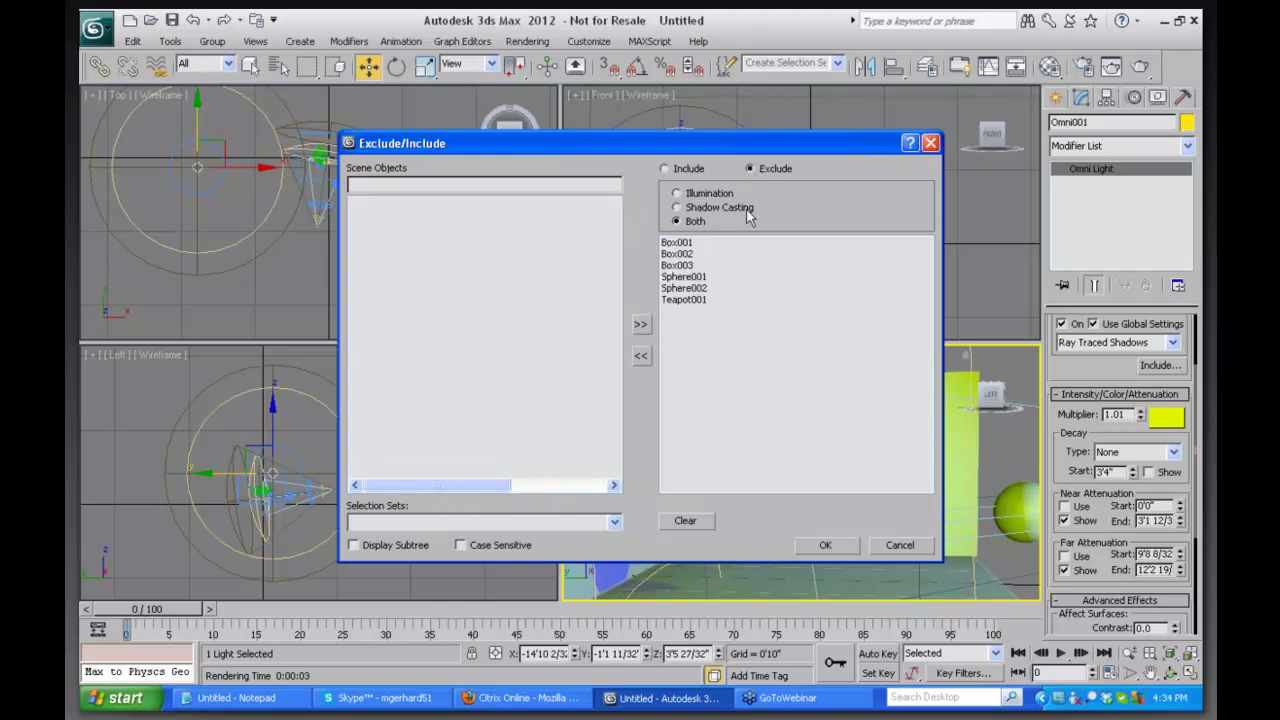
pyautogui.click(680, 277)
pyautogui.click(643, 357)
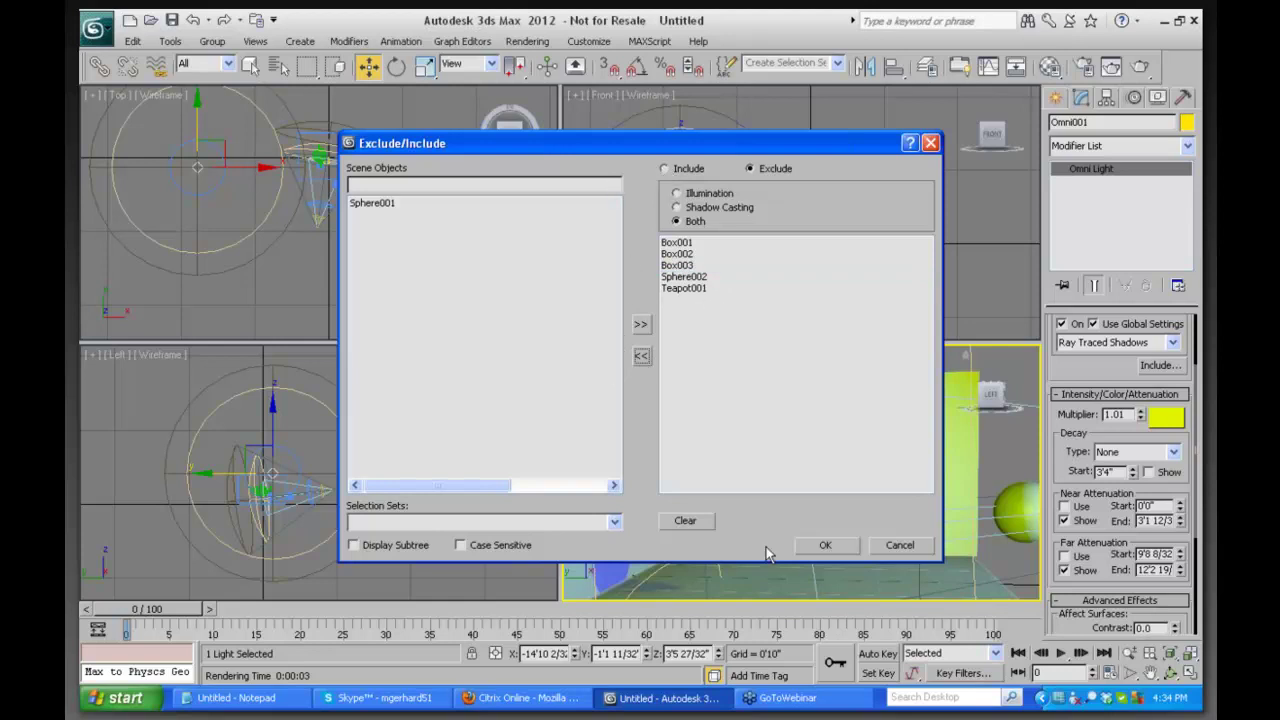
pyautogui.click(825, 545)
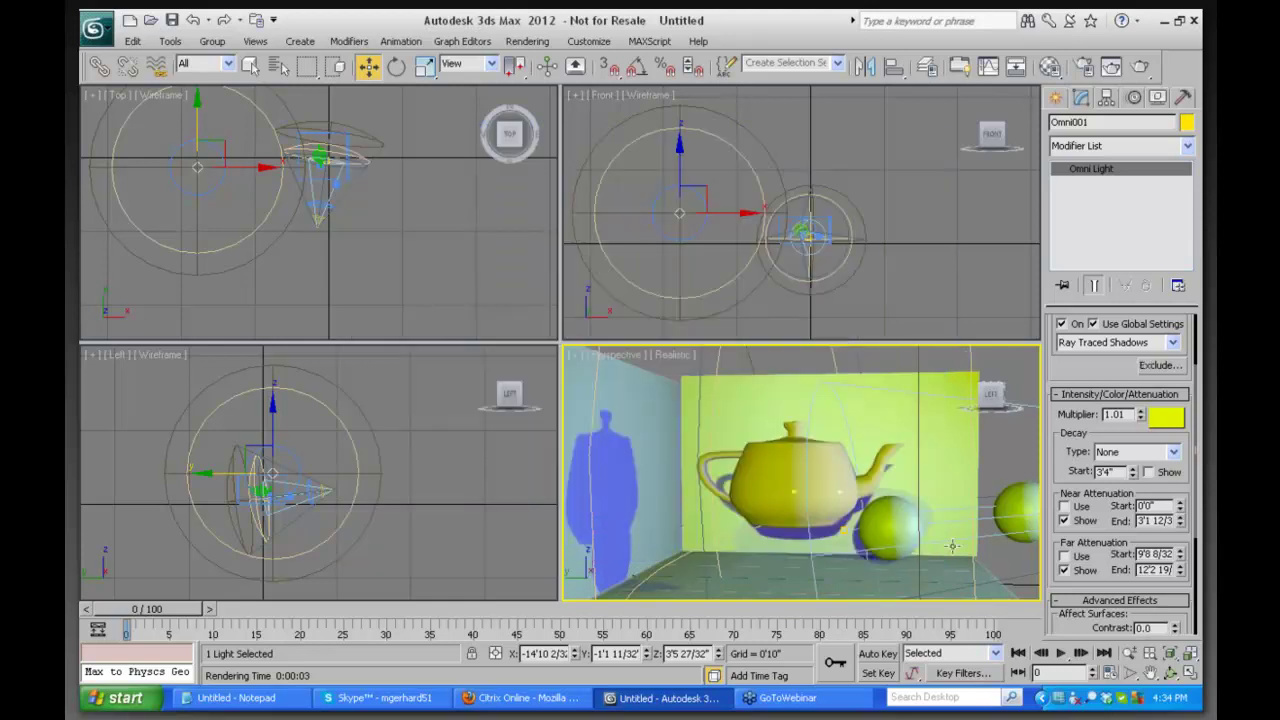
pyautogui.hotkey('shift', 'q')
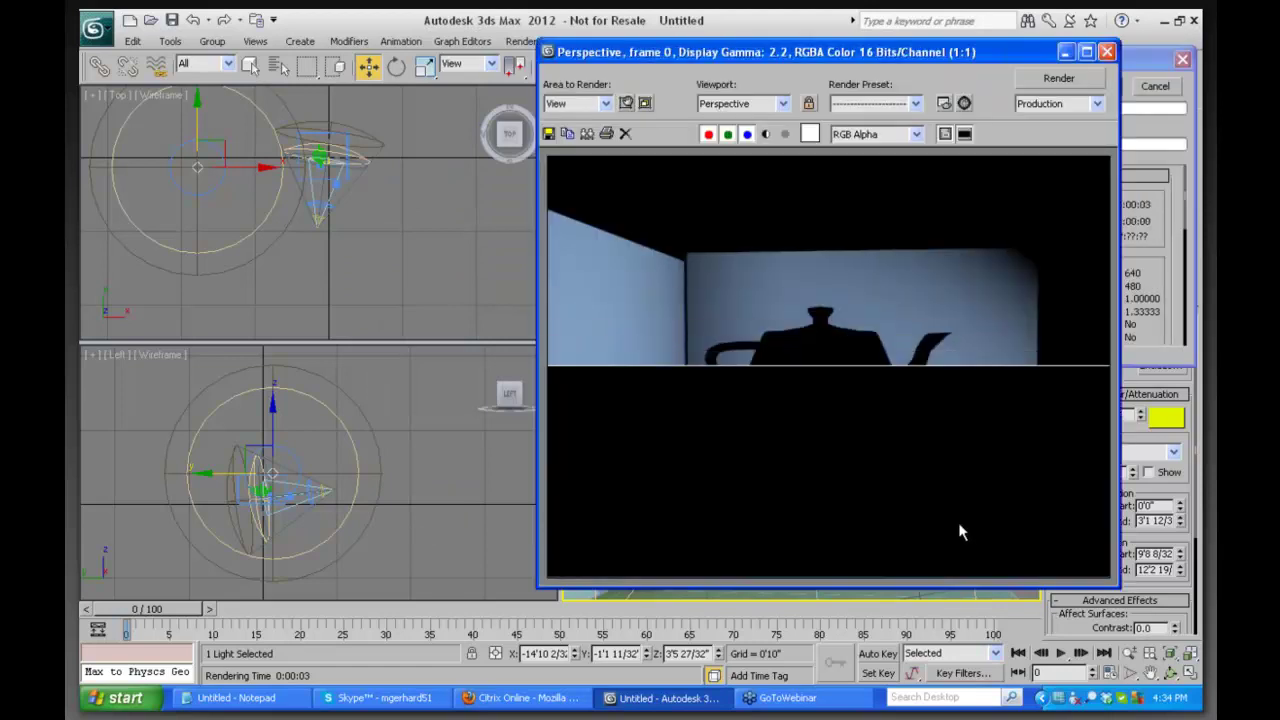
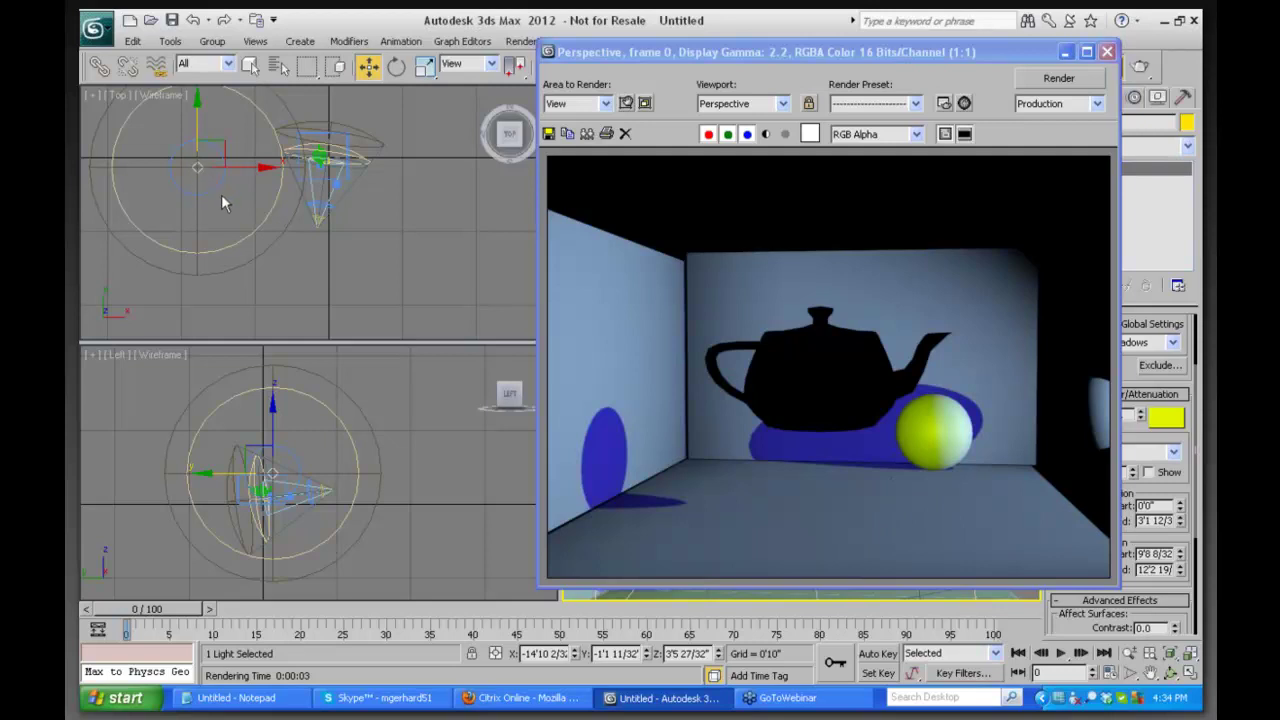
# Move Omni001 in front of the room in the top view, to about X -0'5", Y -9'11", and render the perspective view
pyautogui.rightClick(212, 118)
pyautogui.moveTo(199, 112); pyautogui.dragTo(199, 190)
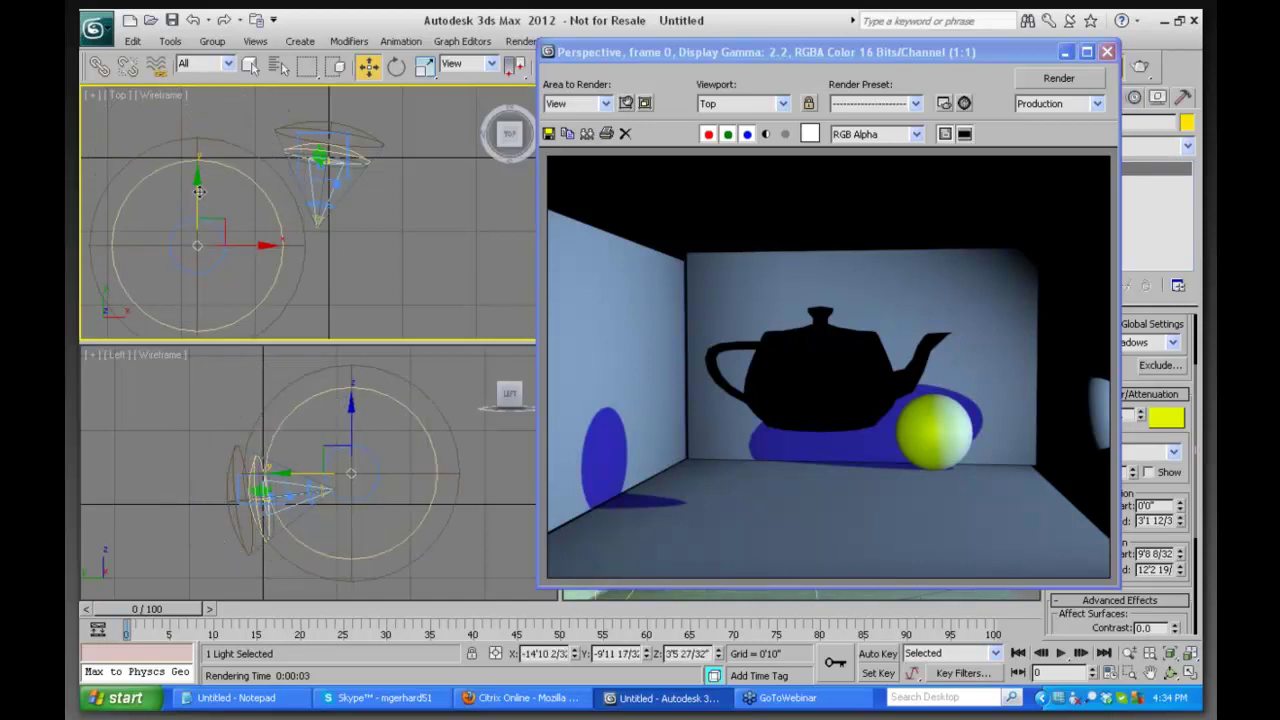
pyautogui.moveTo(236, 242); pyautogui.dragTo(363, 240)
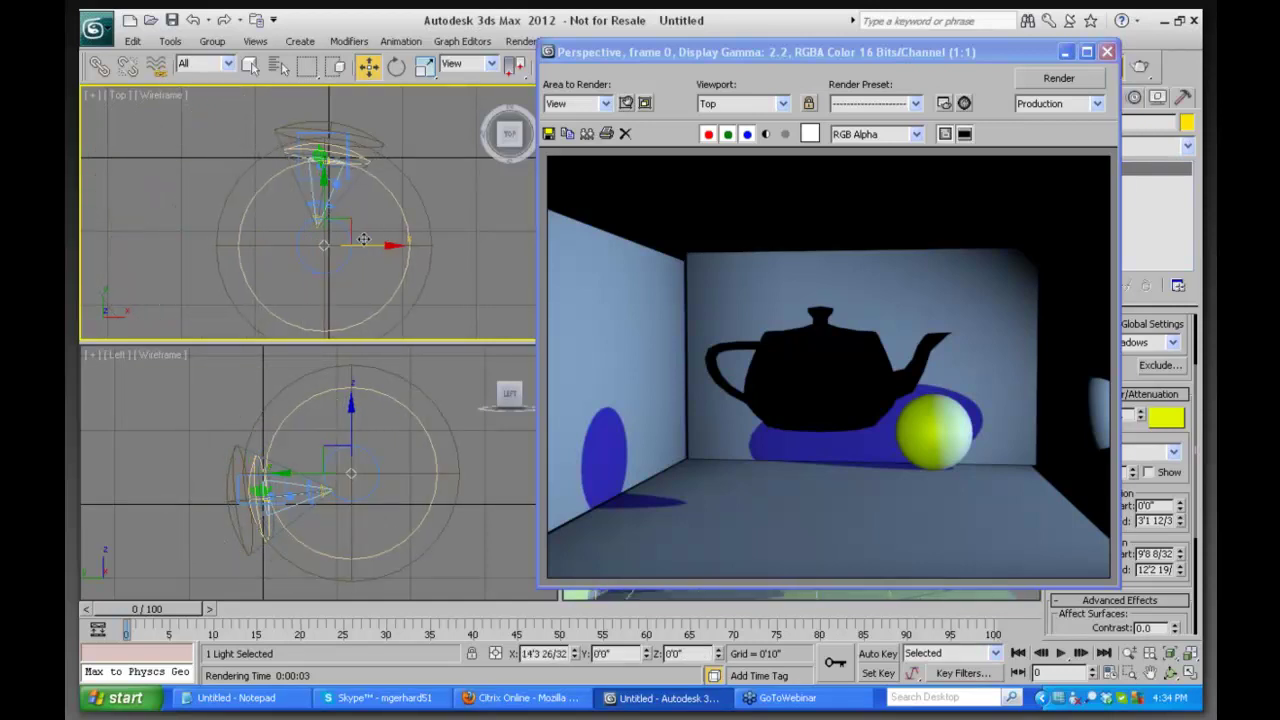
pyautogui.click(1058, 79)
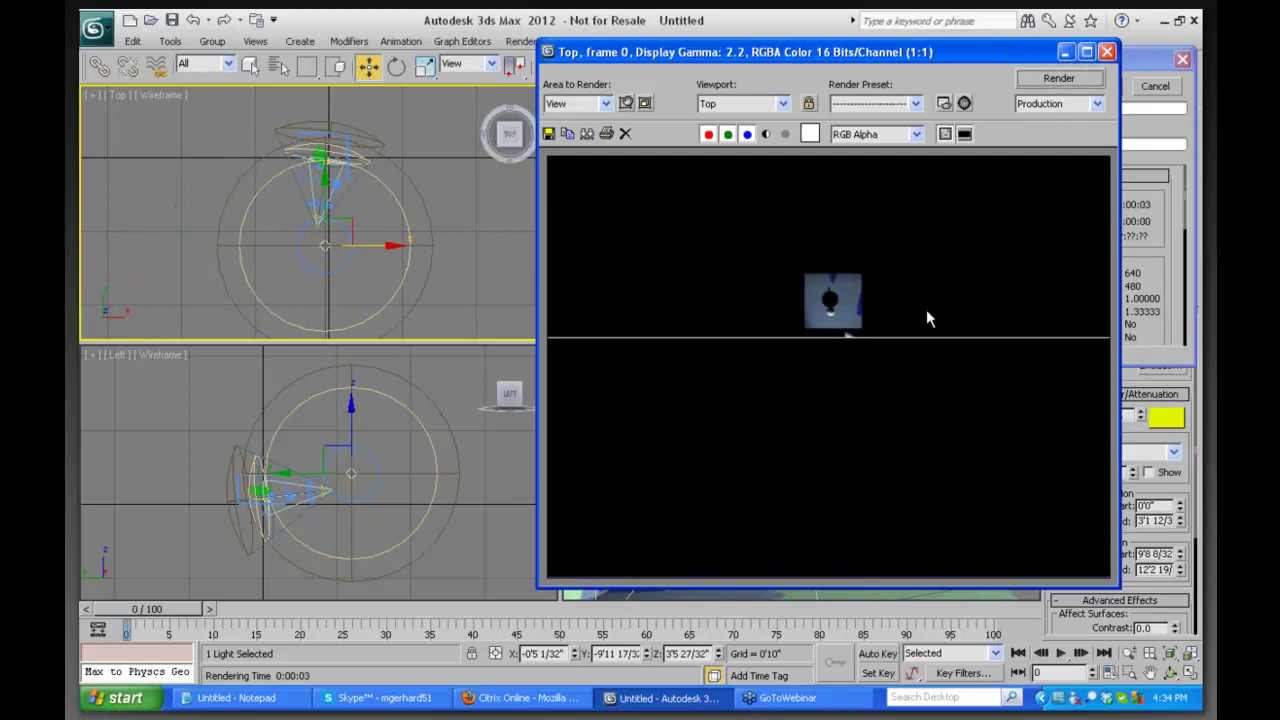
pyautogui.click(1106, 52)
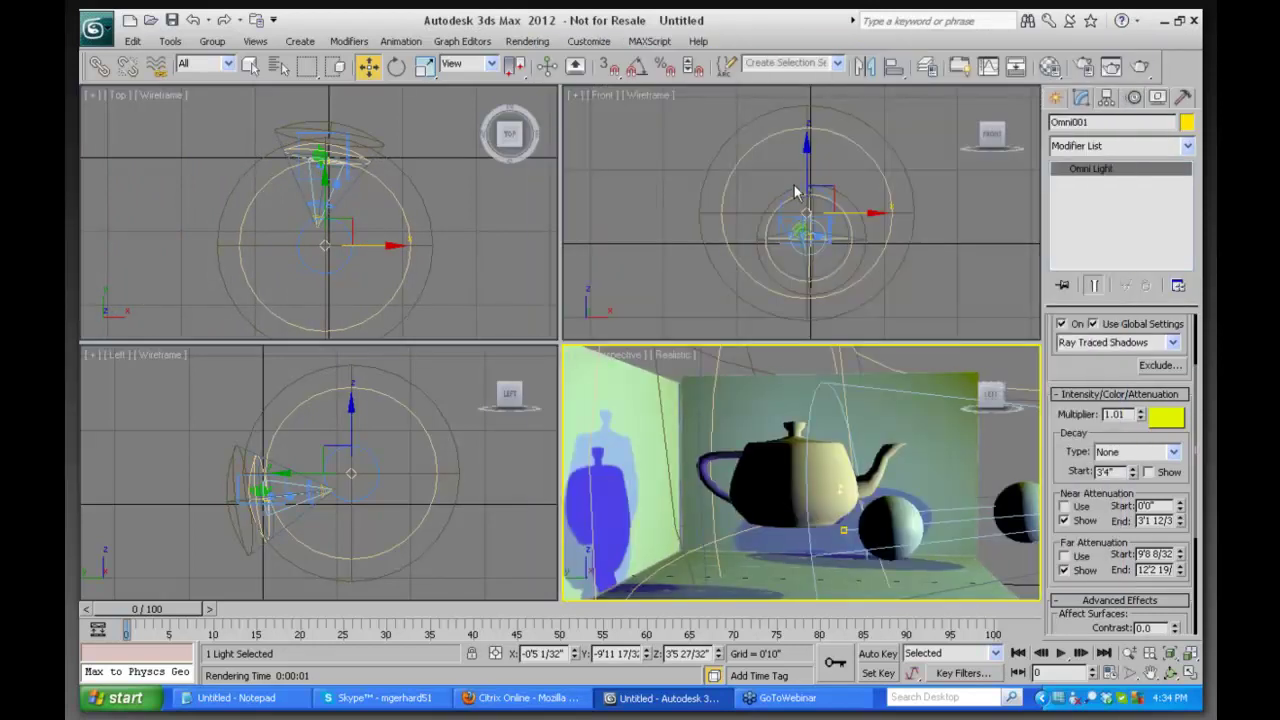
pyautogui.press('F10')
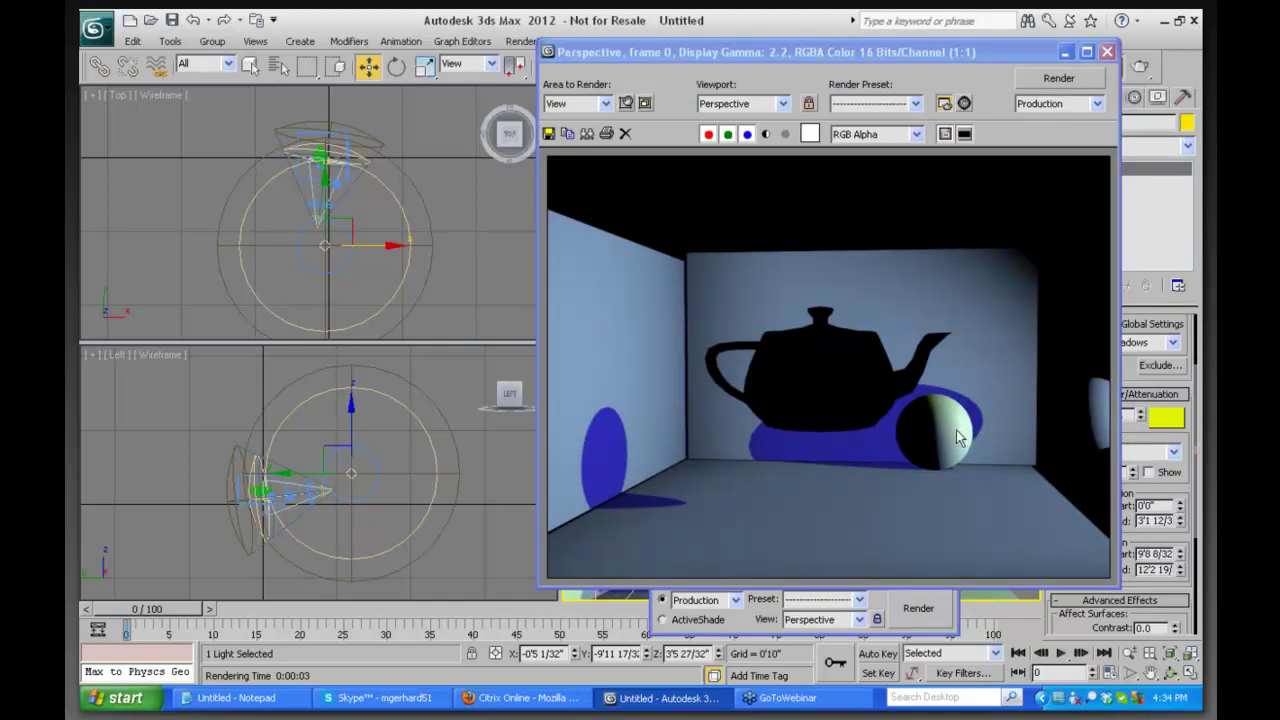
# Select Spot001 and move it sideways along X in the top view, to about X -13'8", Y -8'0"
pyautogui.click(315, 221)
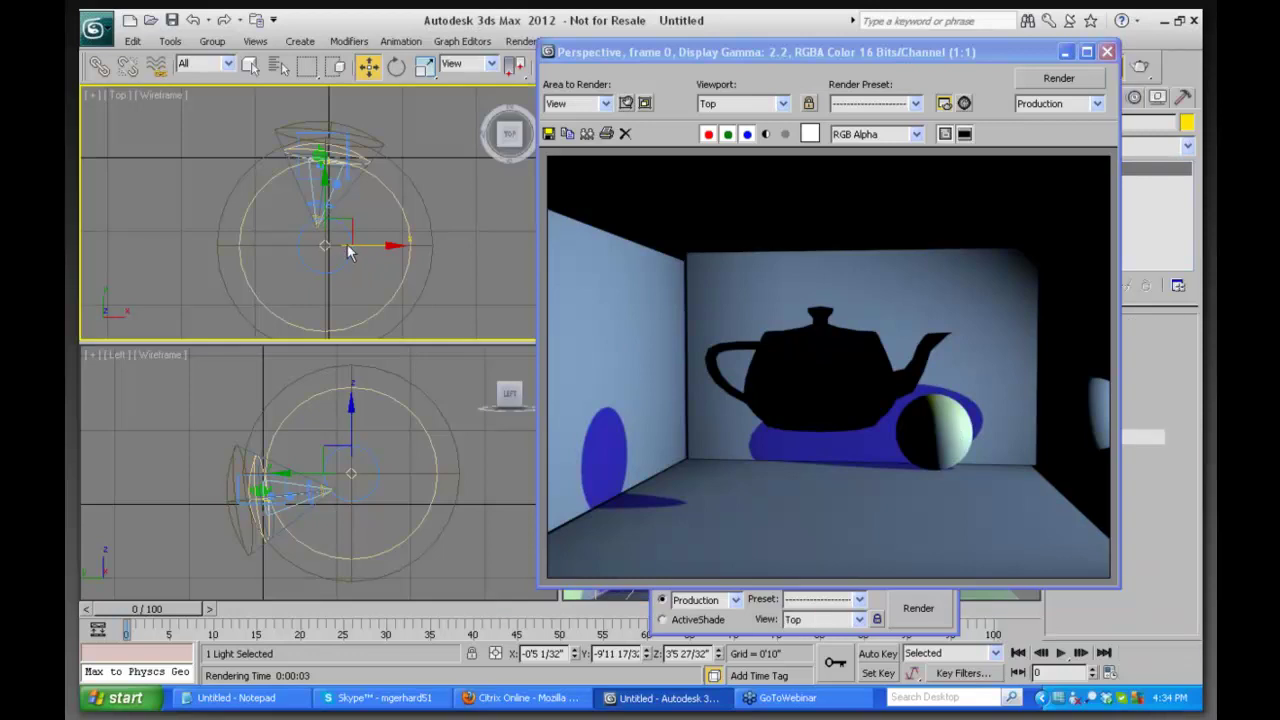
pyautogui.click(317, 220)
pyautogui.moveTo(333, 224); pyautogui.dragTo(231, 225)
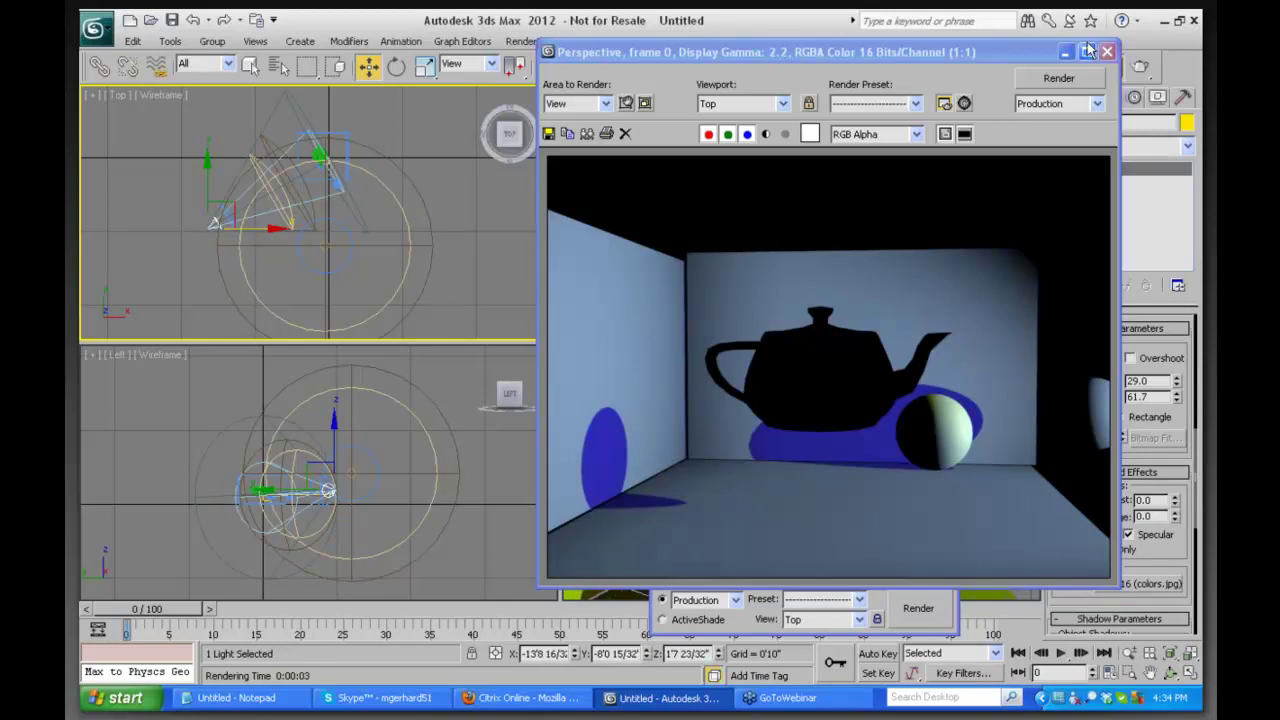
# Lock the render output to the Perspective viewport, render the scene with the moved spotlight, and dismiss the rendered image
pyautogui.click(1065, 80)
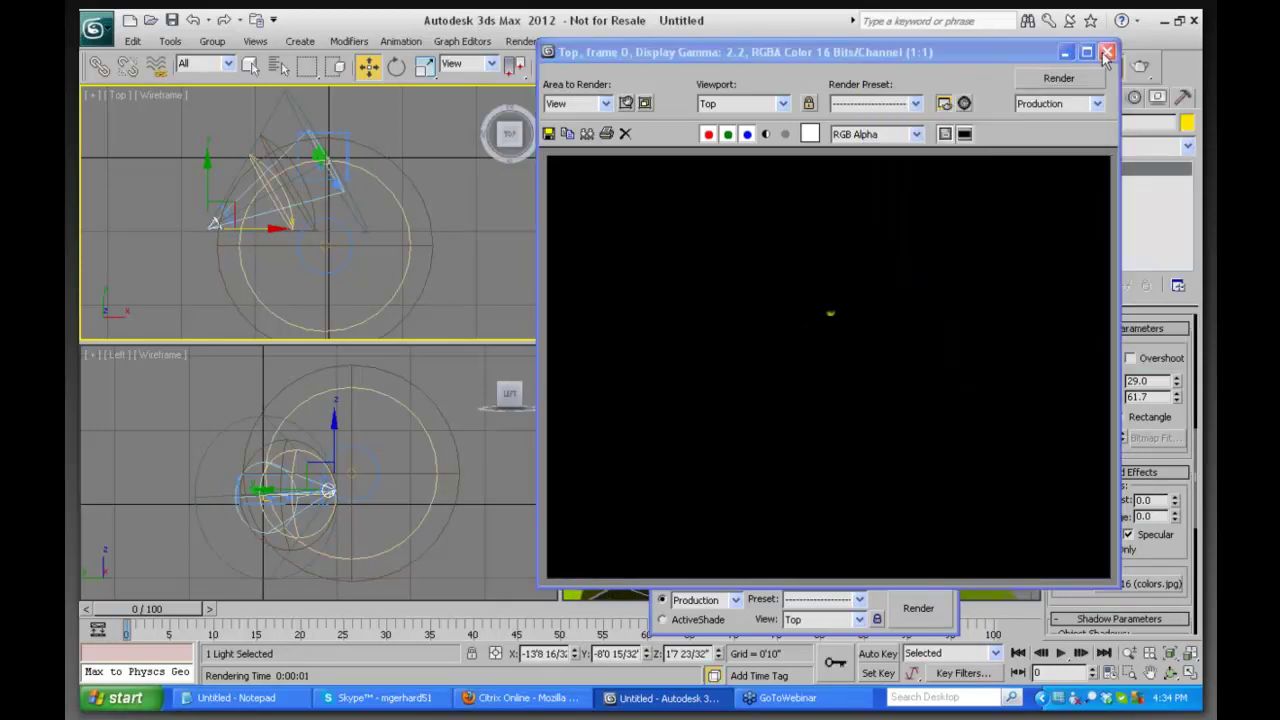
pyautogui.click(782, 104)
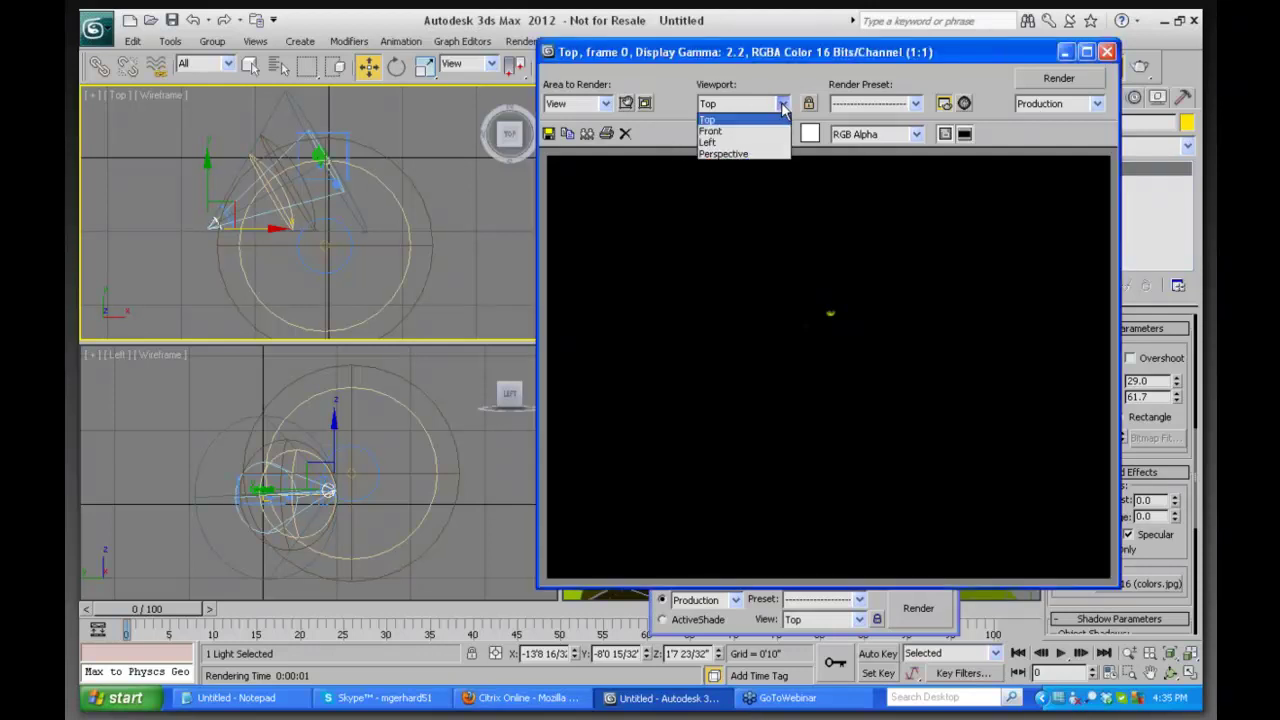
pyautogui.click(737, 152)
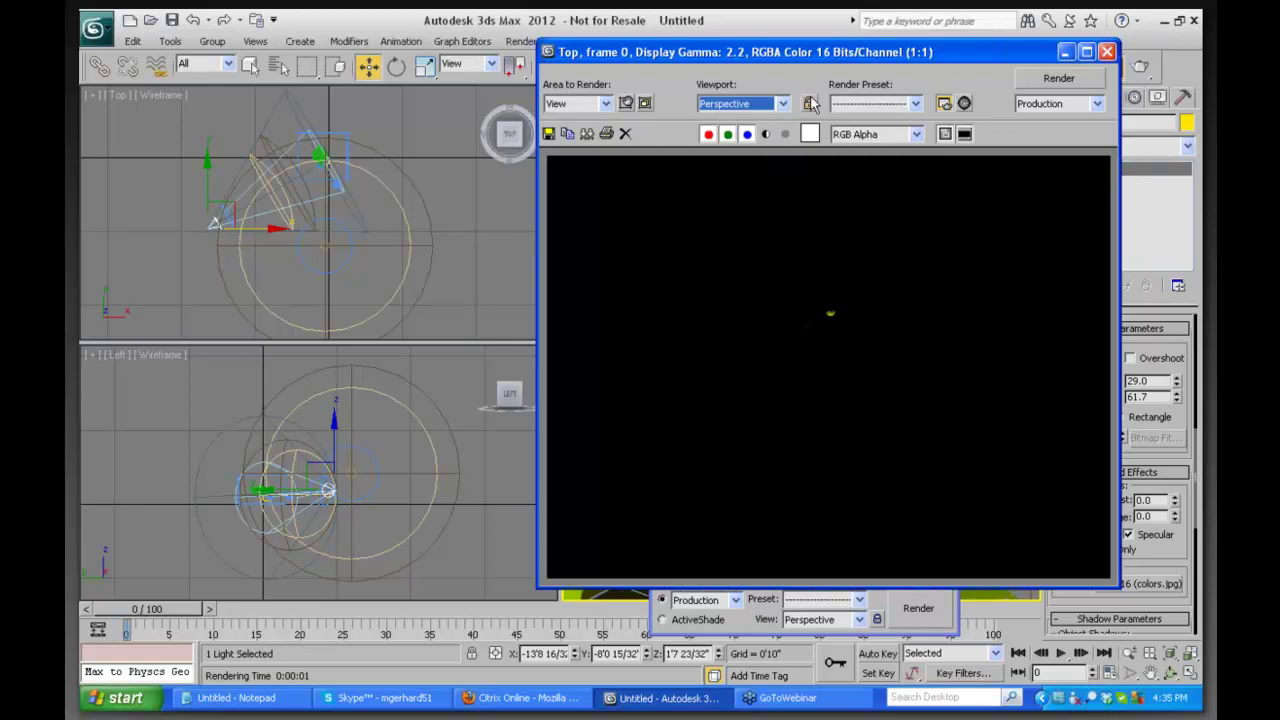
pyautogui.click(809, 103)
pyautogui.click(1058, 78)
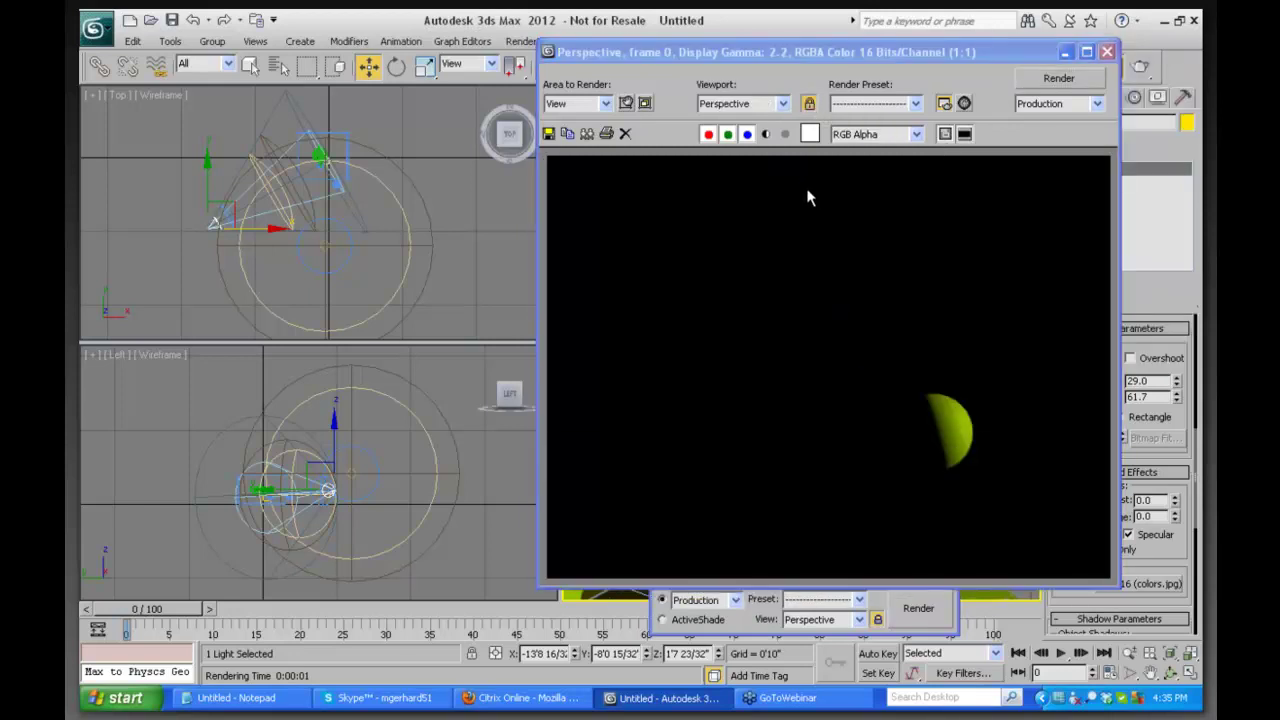
pyautogui.click(1107, 51)
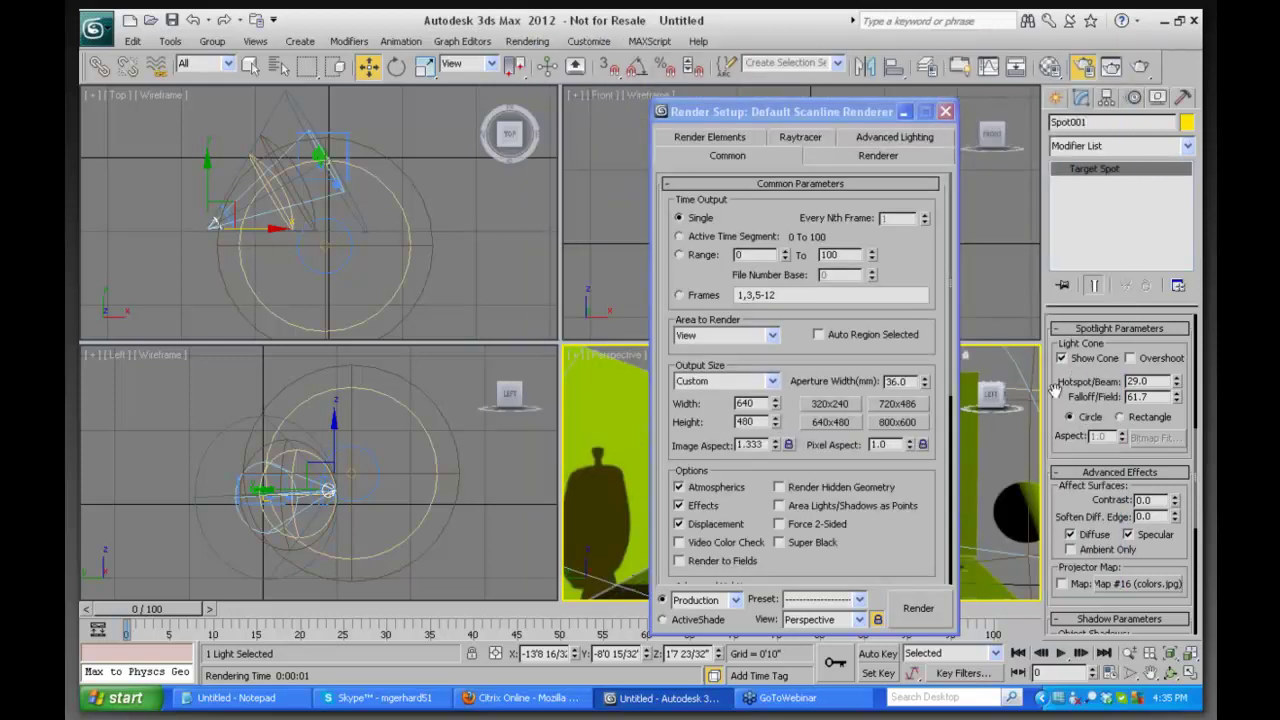
# Open Spot001's Exclude settings and select Box001, Box002, Box003, Sphere001 and Sphere002 among the scene objects
pyautogui.scroll(5, 1055, 388)
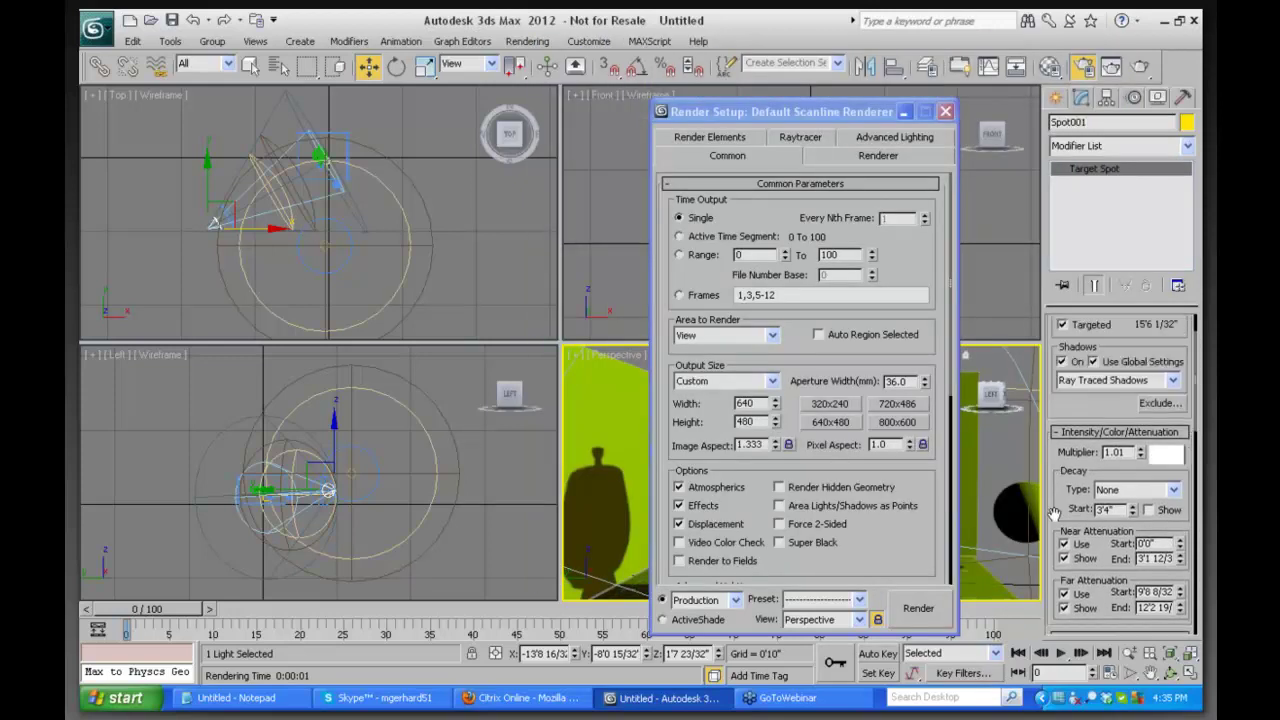
pyautogui.scroll(1, 1053, 513)
pyautogui.click(1160, 432)
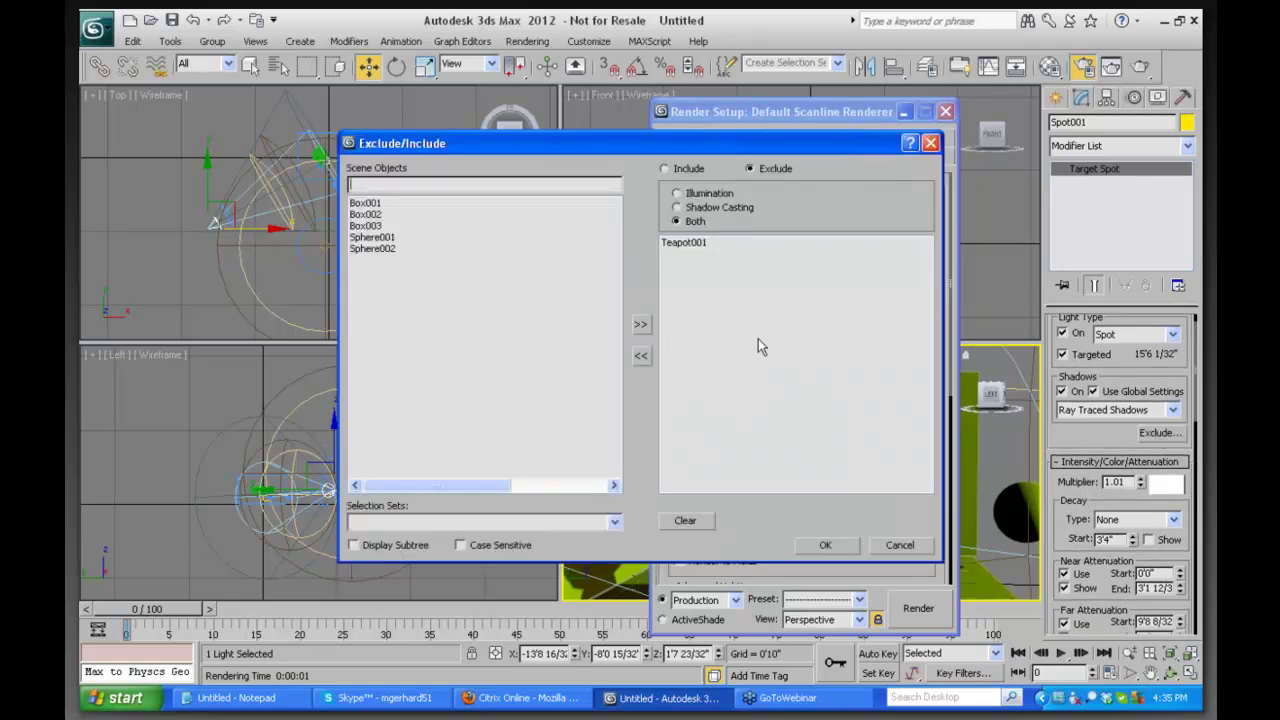
pyautogui.moveTo(366, 207); pyautogui.dragTo(370, 256)
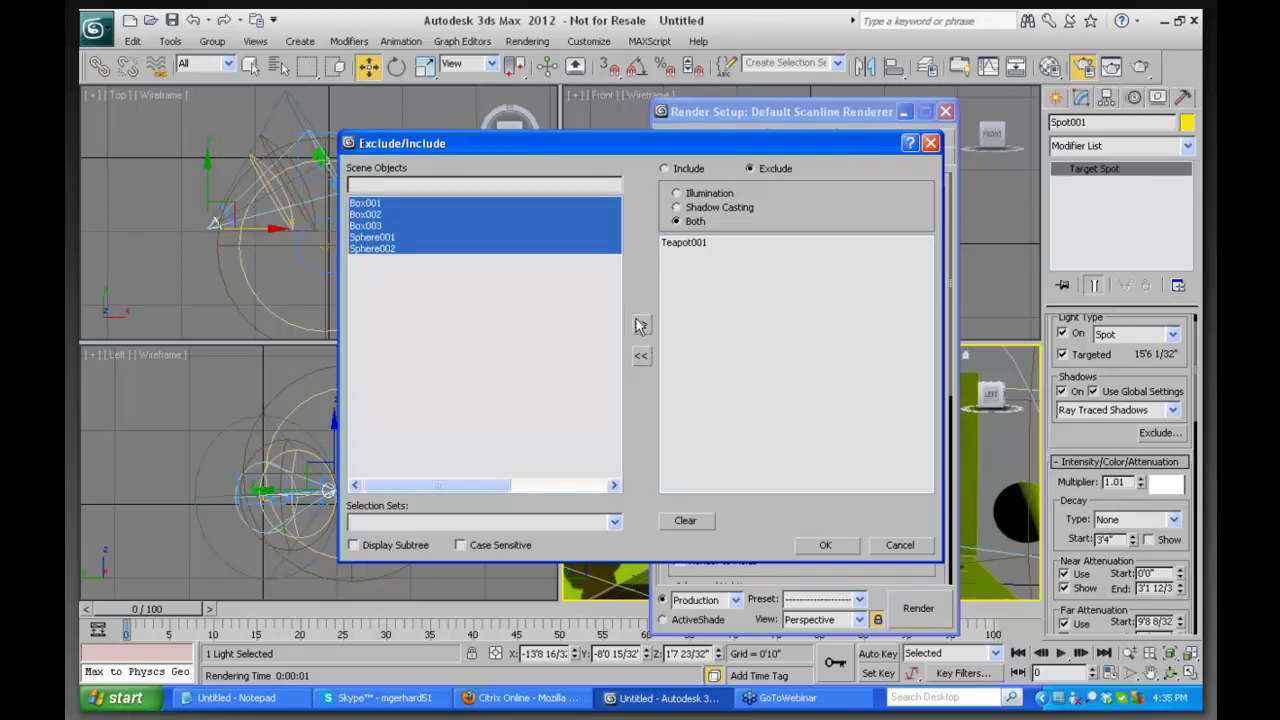
# Set the spotlight's list to include all the boxes, spheres and the teapot for both illumination and shadow casting, and render the Perspective view
pyautogui.click(641, 325)
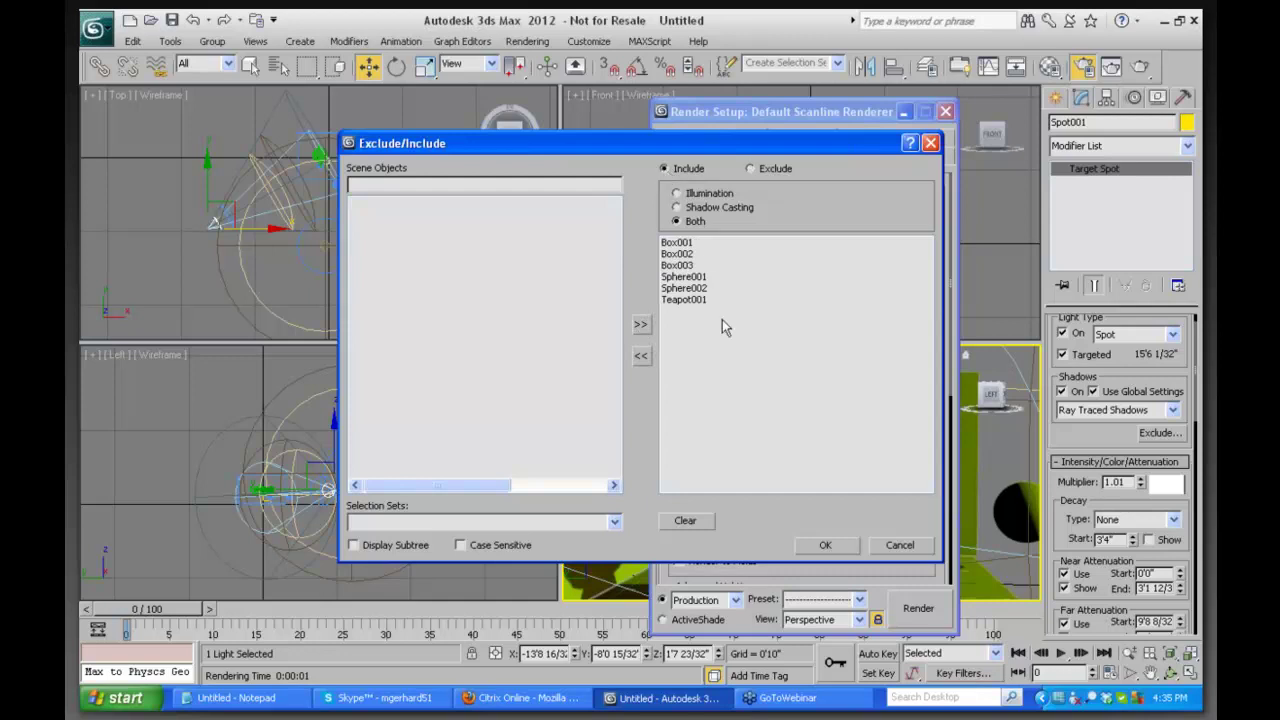
pyautogui.click(823, 545)
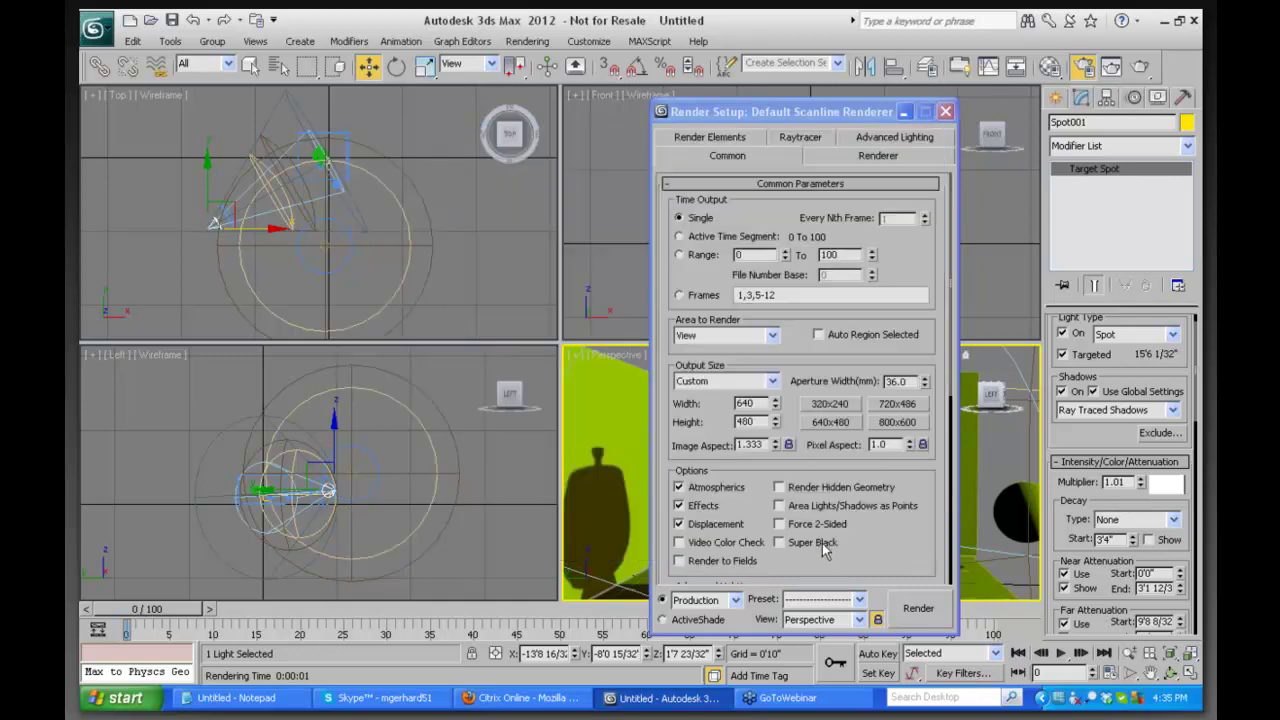
pyautogui.click(926, 612)
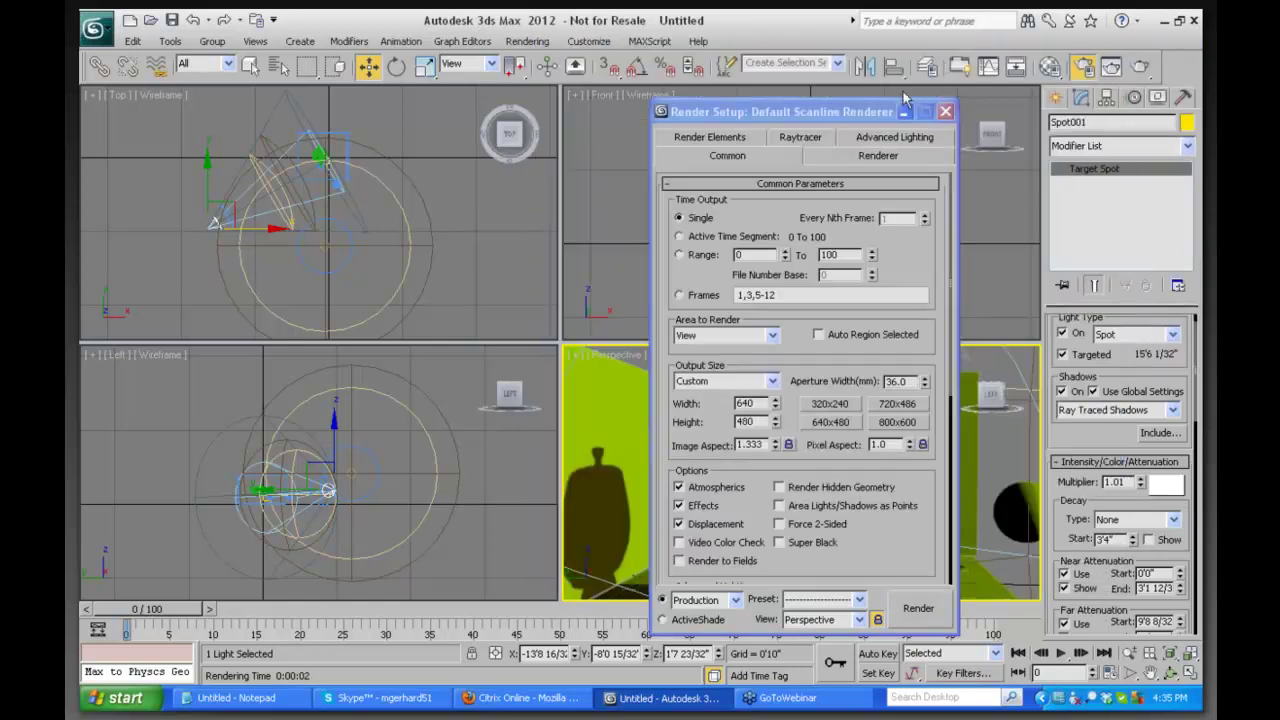
pyautogui.click(945, 111)
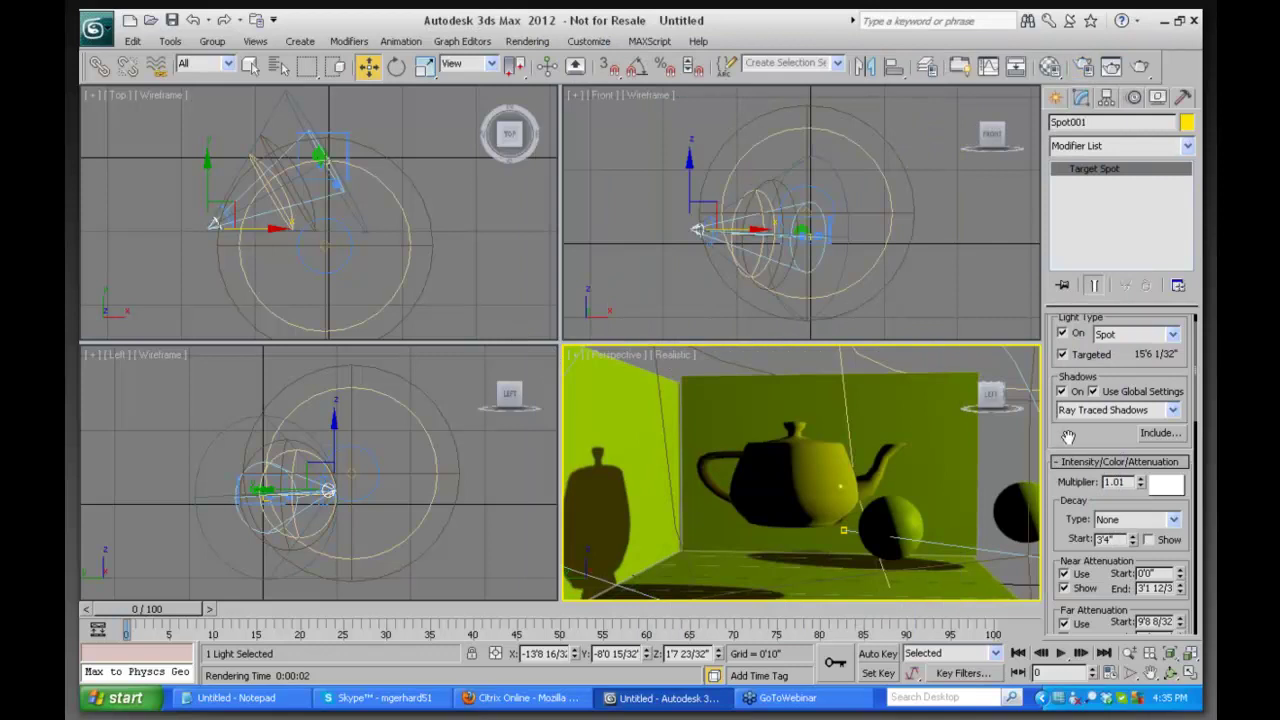
# Review the spotlight's attenuation, light cone, shadow and advanced effects settings, including the ray traced shadow parameters
pyautogui.scroll(-5, 1068, 437)
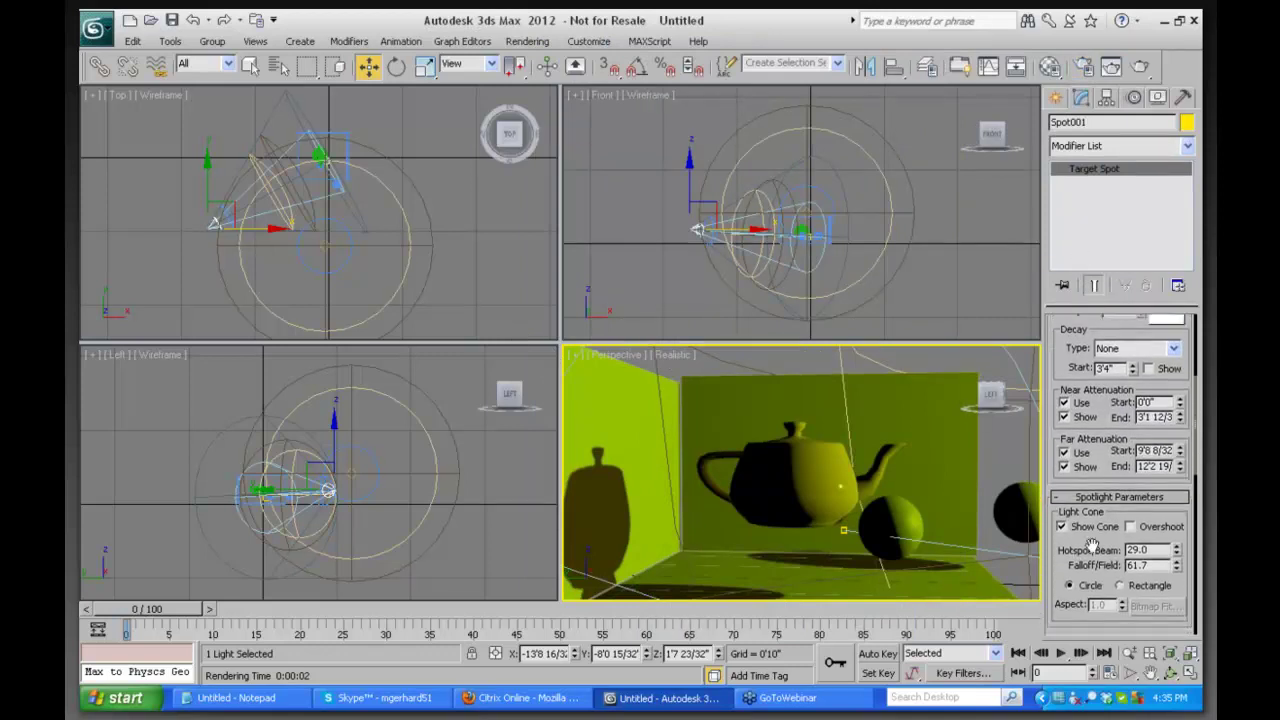
pyautogui.scroll(-7, 1065, 500)
pyautogui.scroll(-3, 1071, 432)
pyautogui.scroll(-4, 1053, 455)
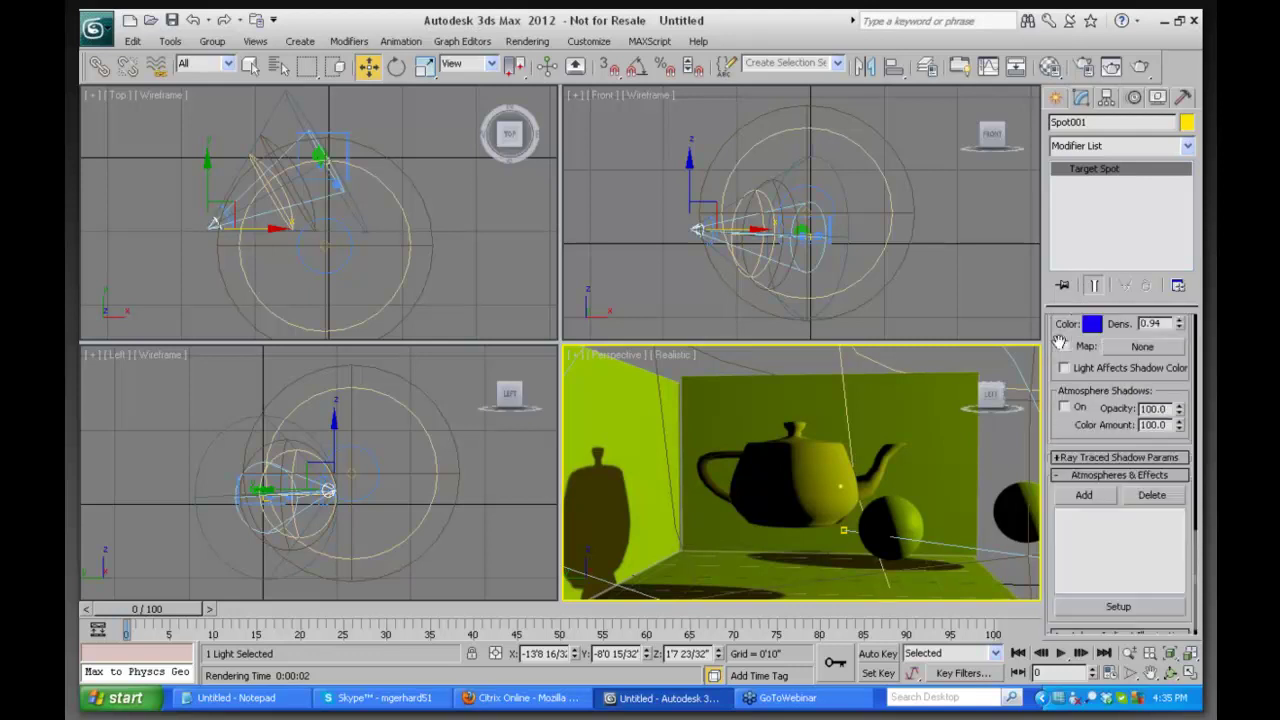
pyautogui.scroll(-1, 1090, 440)
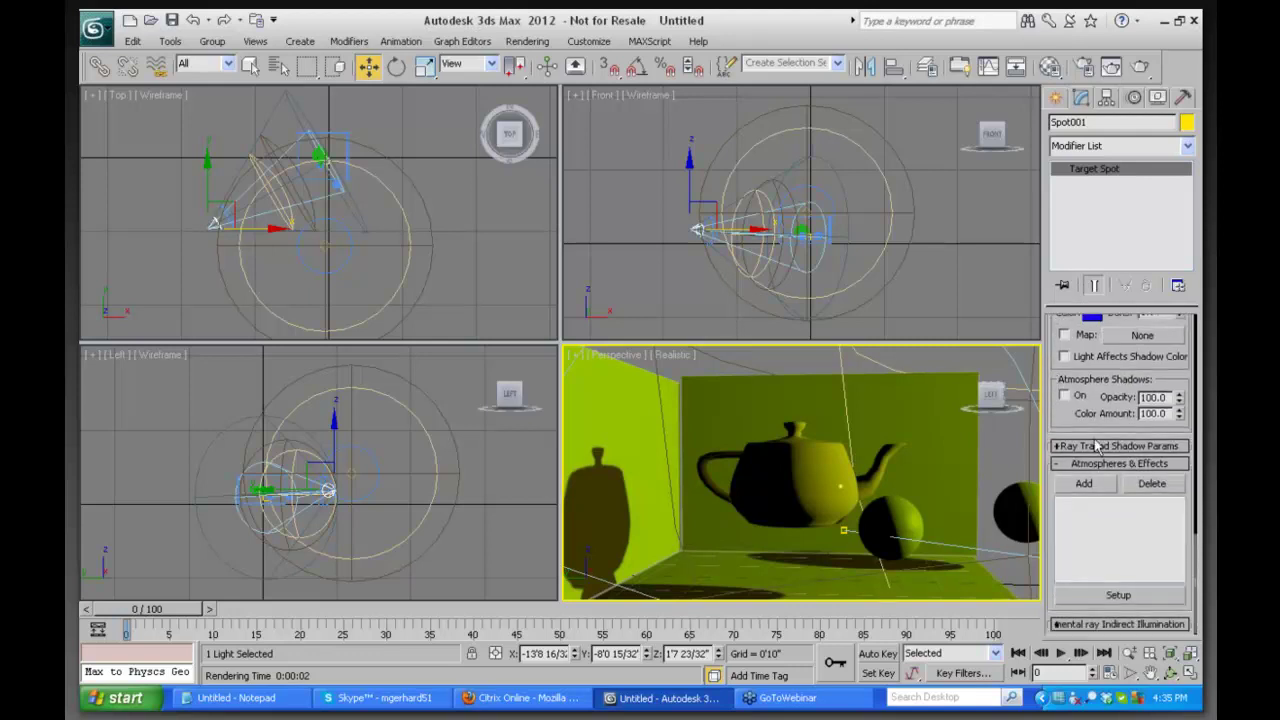
pyautogui.click(1075, 446)
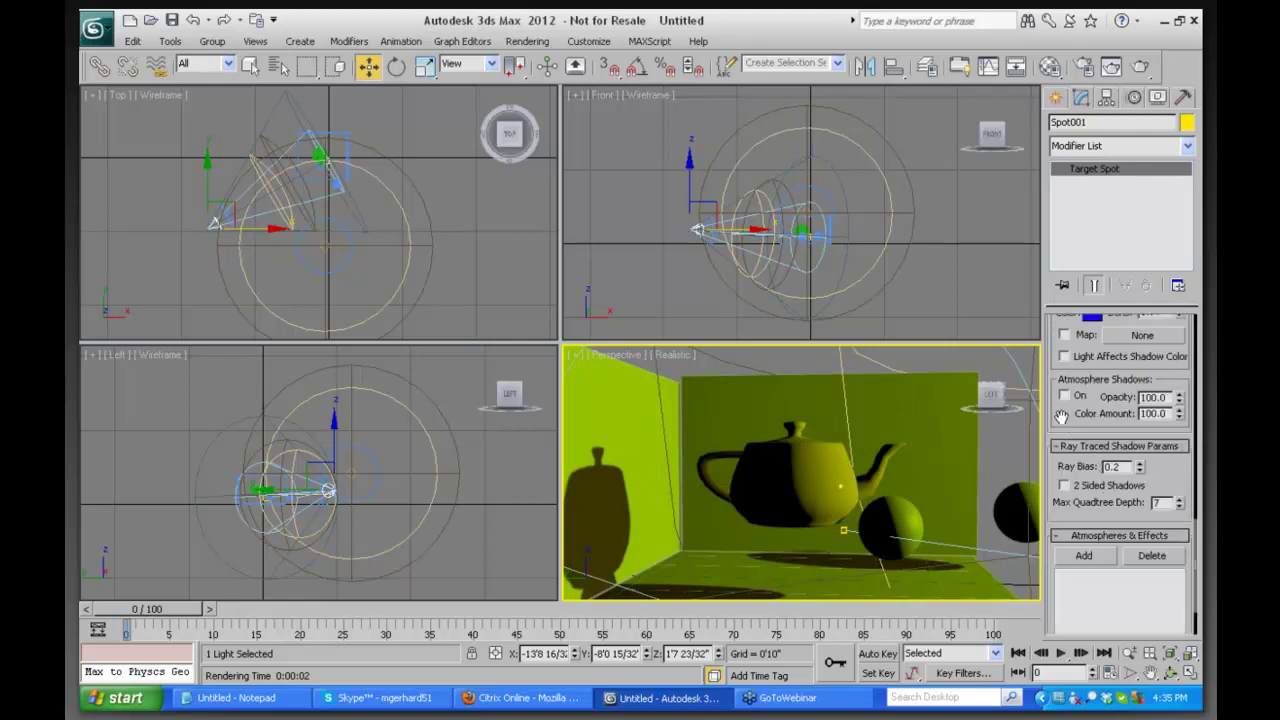
pyautogui.scroll(-3, 1061, 415)
pyautogui.scroll(8, 1061, 415)
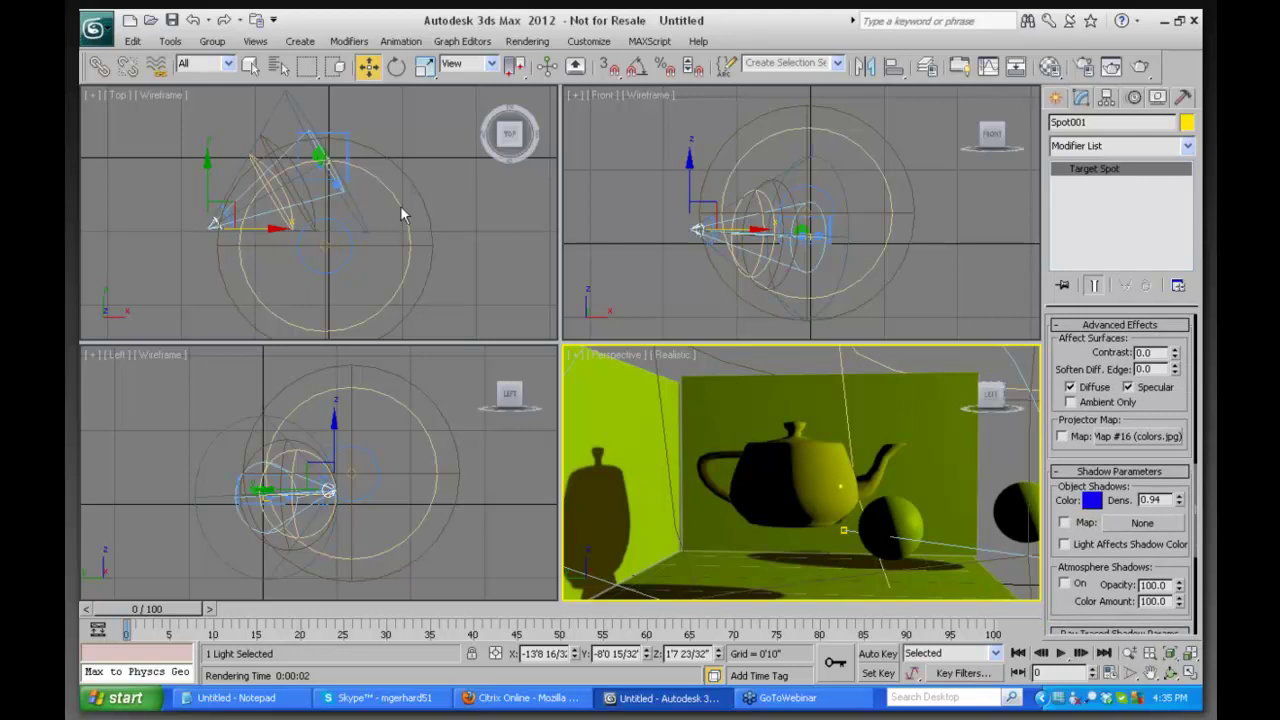
# Reset the scene to an empty one, discarding the current teapot scene
pyautogui.click(95, 30)
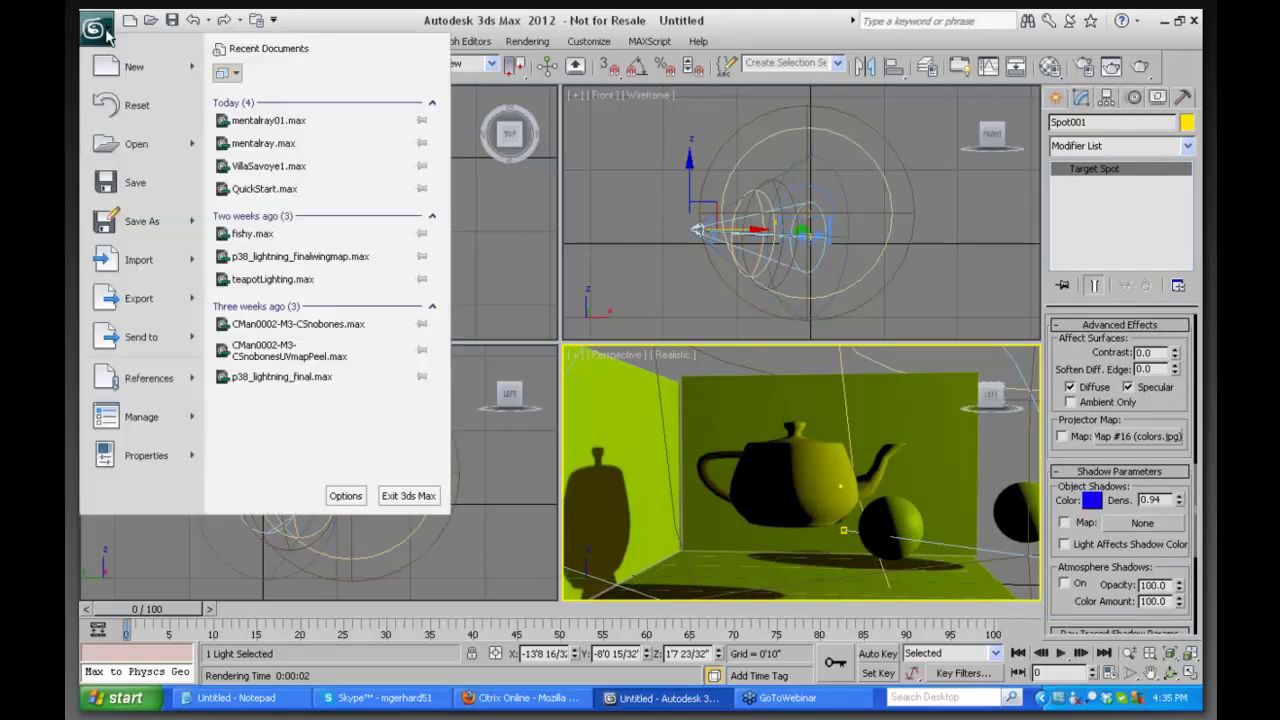
pyautogui.click(143, 107)
pyautogui.click(640, 403)
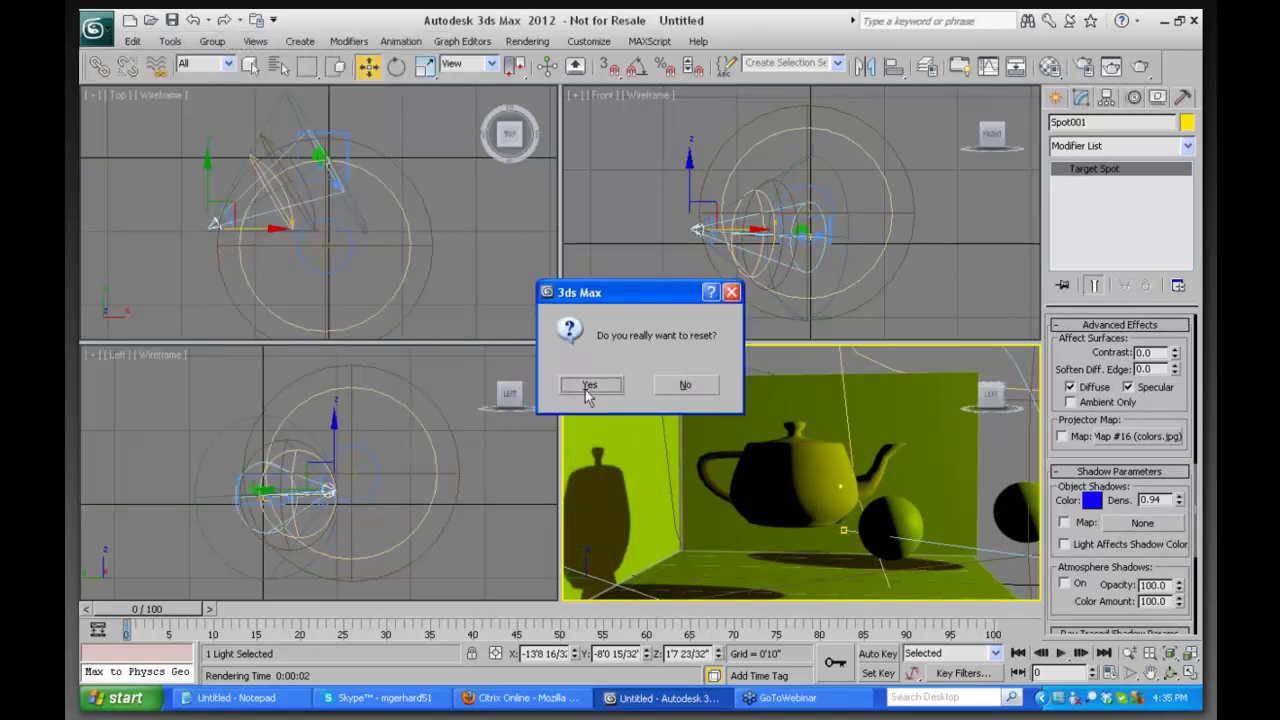
pyautogui.click(590, 385)
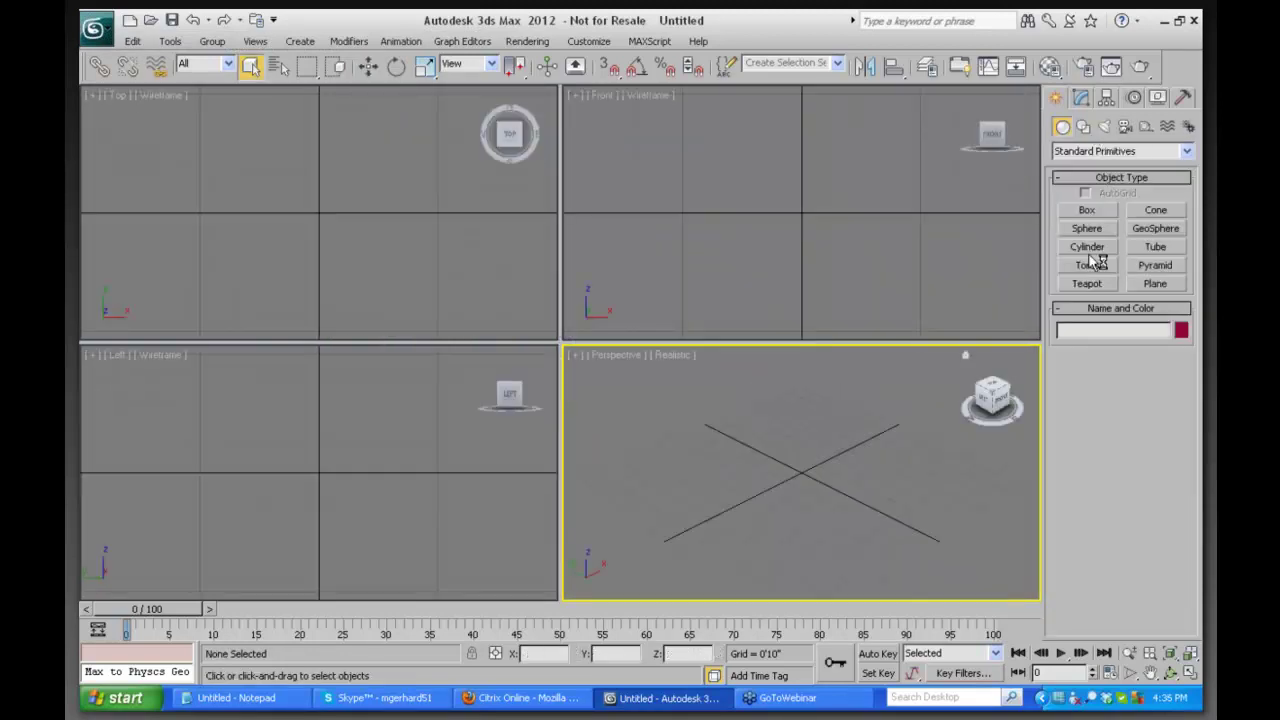
# Create a thin flat box on the ground in the Perspective view and set its length and width to 6'
pyautogui.click(1093, 212)
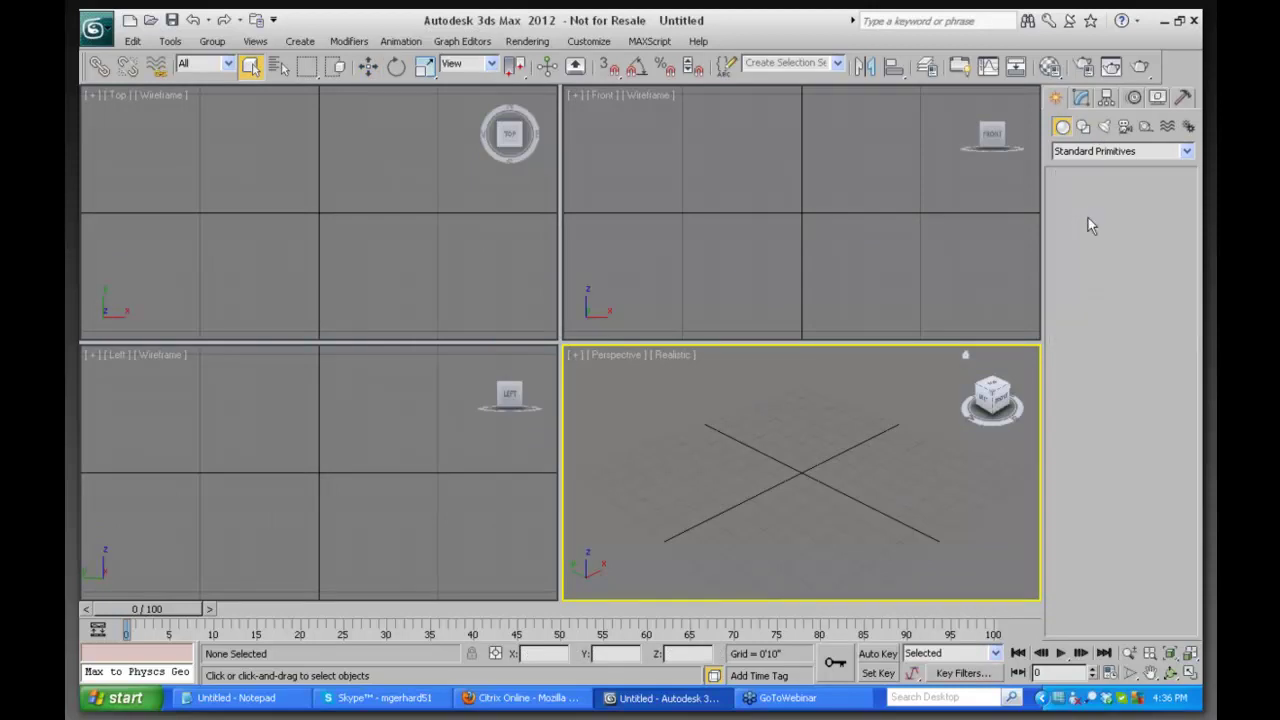
pyautogui.moveTo(785, 433); pyautogui.dragTo(792, 552)
pyautogui.click(792, 554)
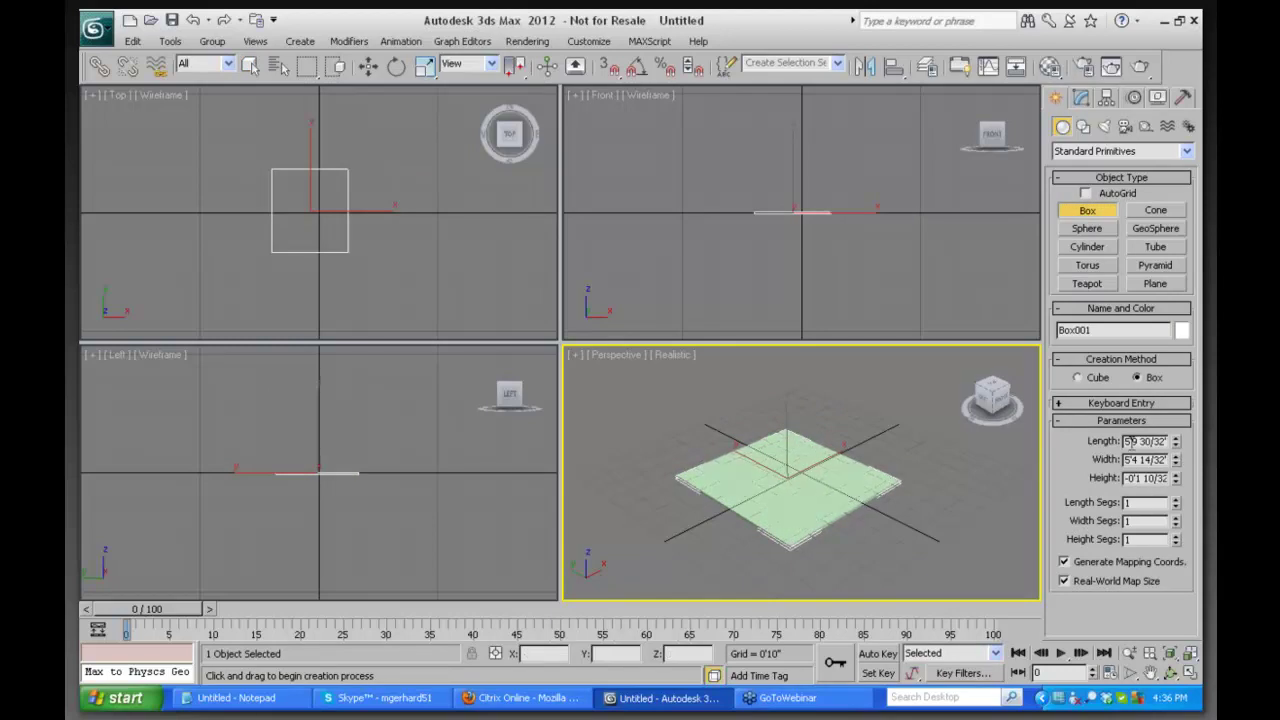
pyautogui.doubleClick(1141, 440)
pyautogui.write('6')
pyautogui.press('Tab')
pyautogui.write('6')
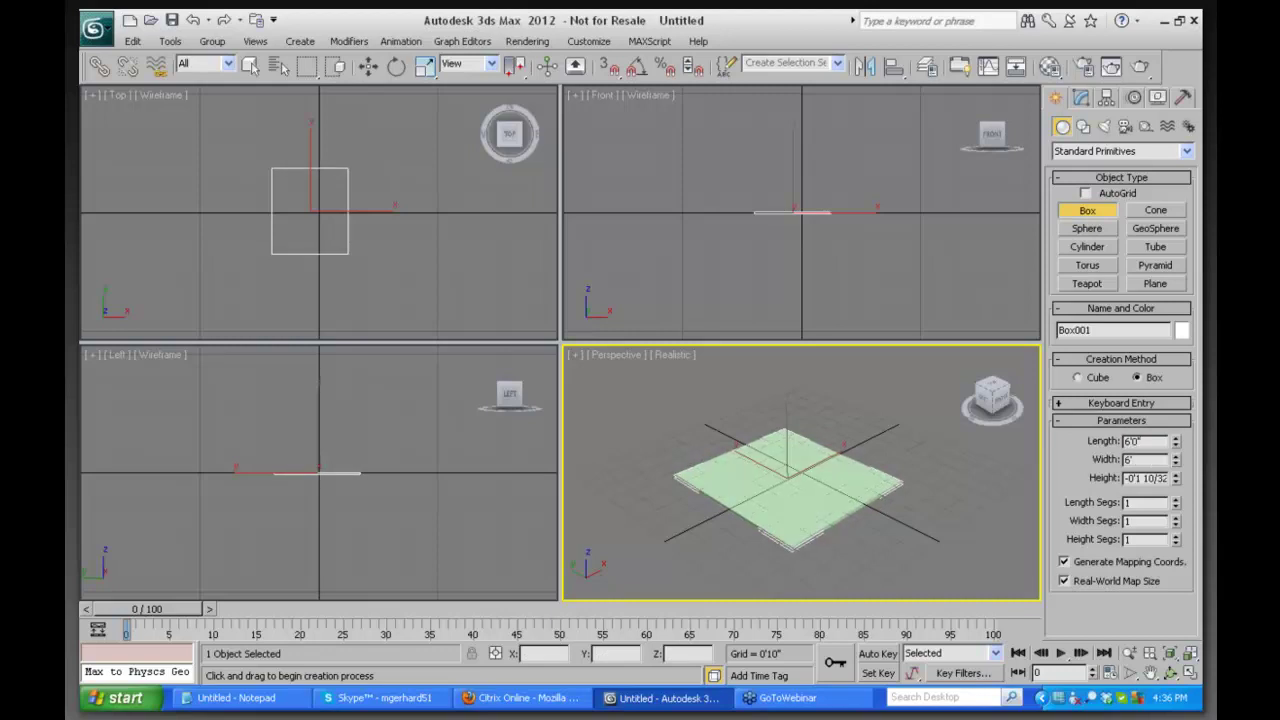
pyautogui.press('Tab')
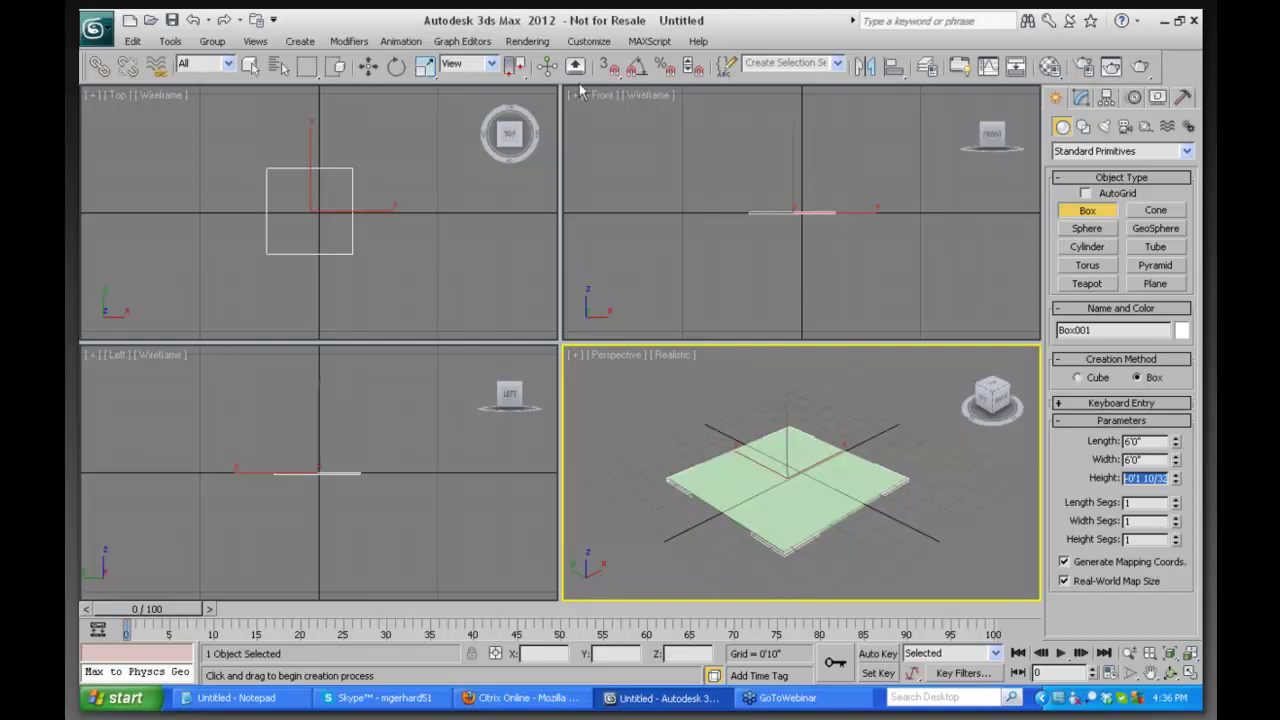
# Try to make a copy of the flat box by rotating it about 34 degrees around its X axis
pyautogui.click(425, 66)
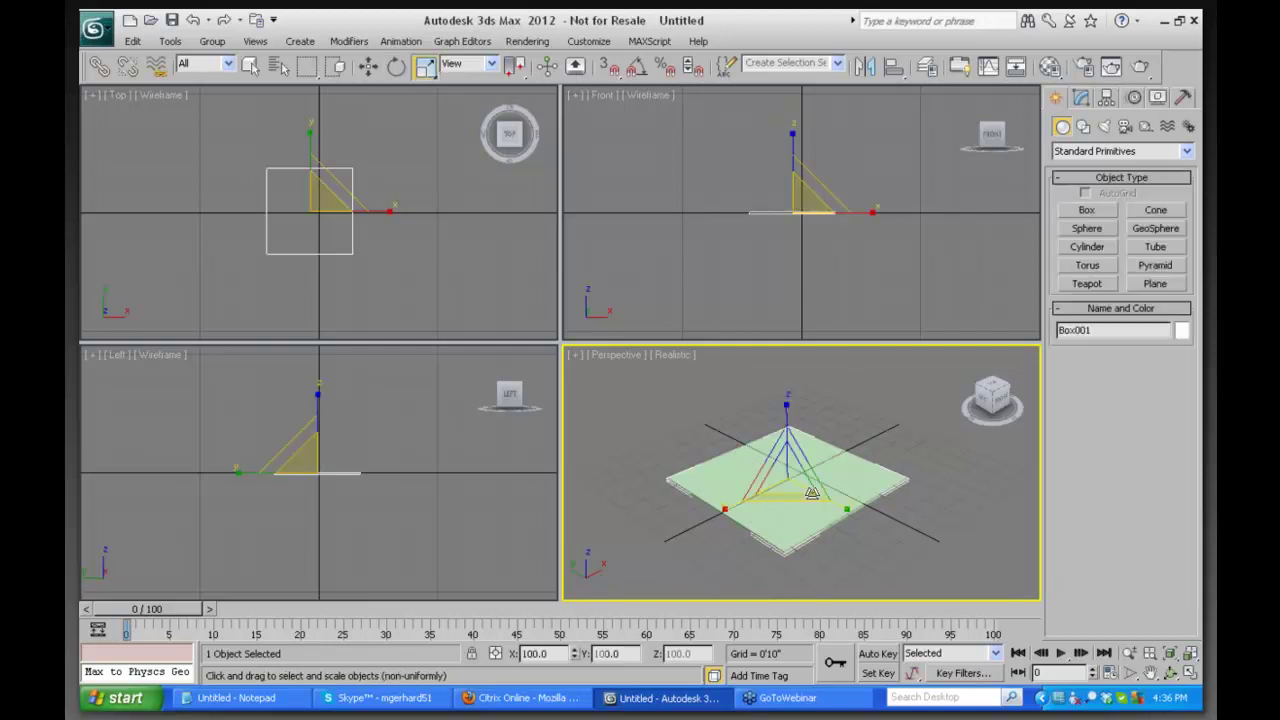
pyautogui.rightClick(825, 458)
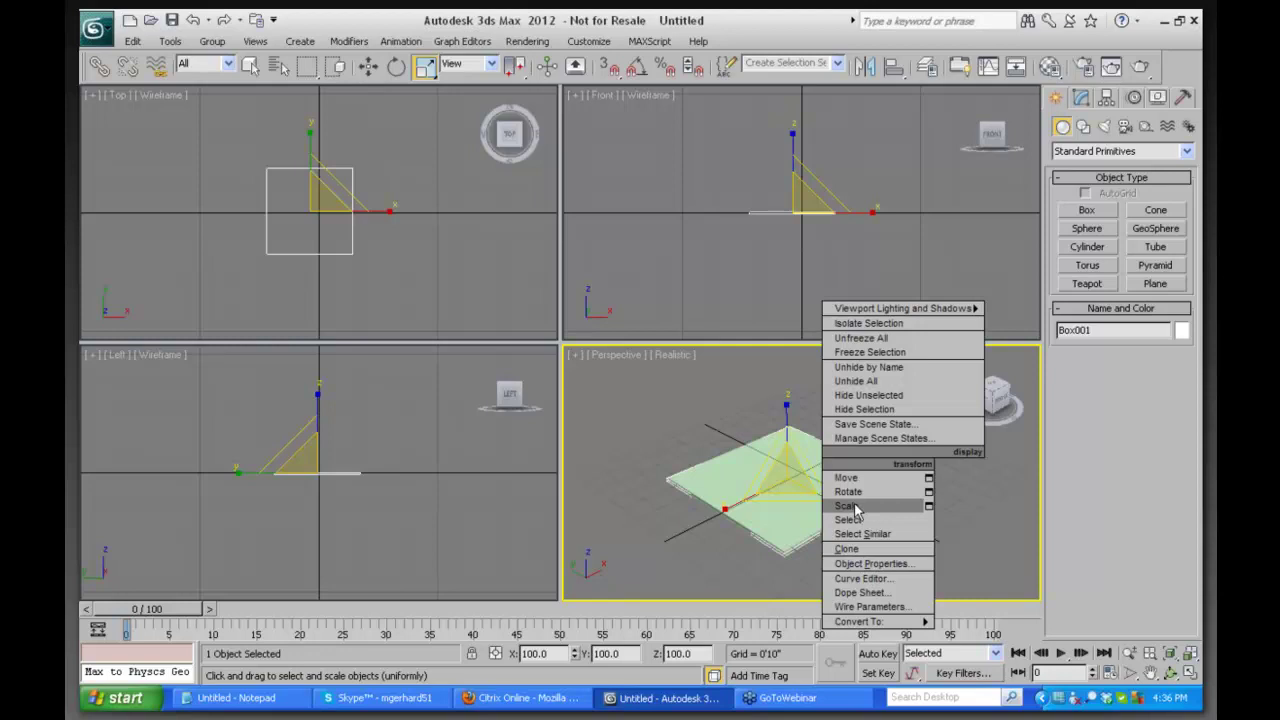
pyautogui.click(850, 506)
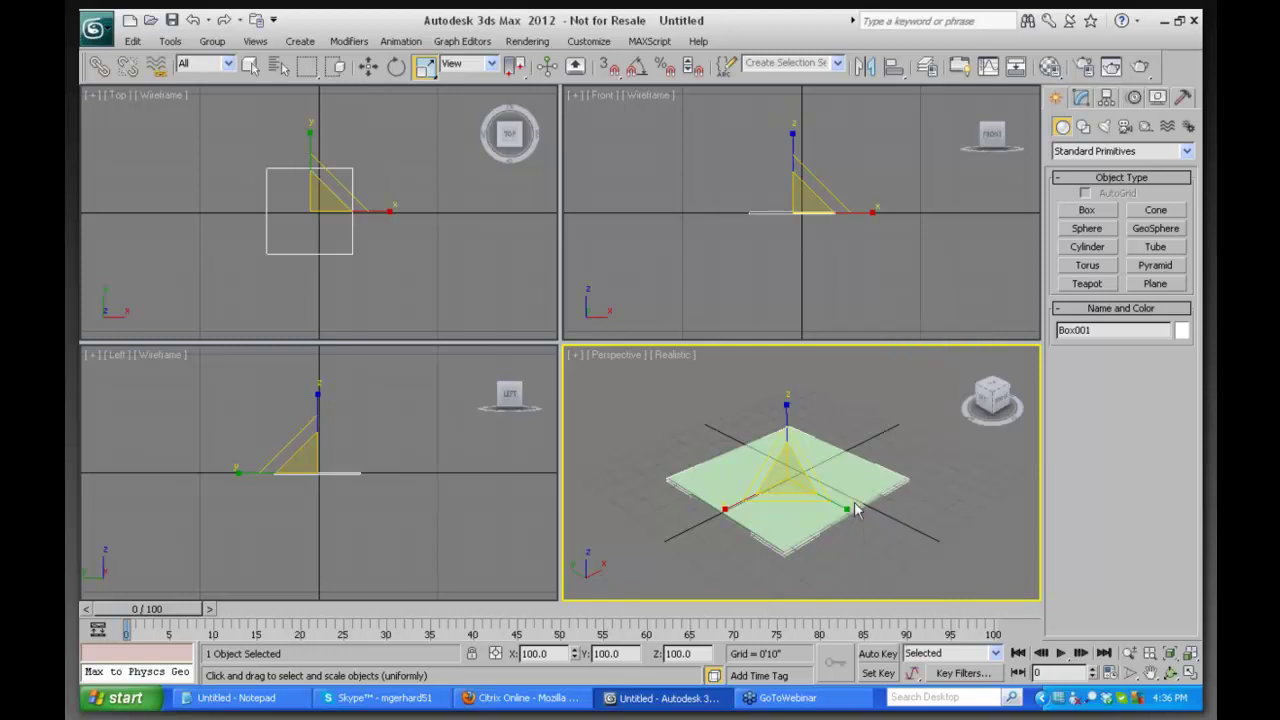
pyautogui.click(396, 66)
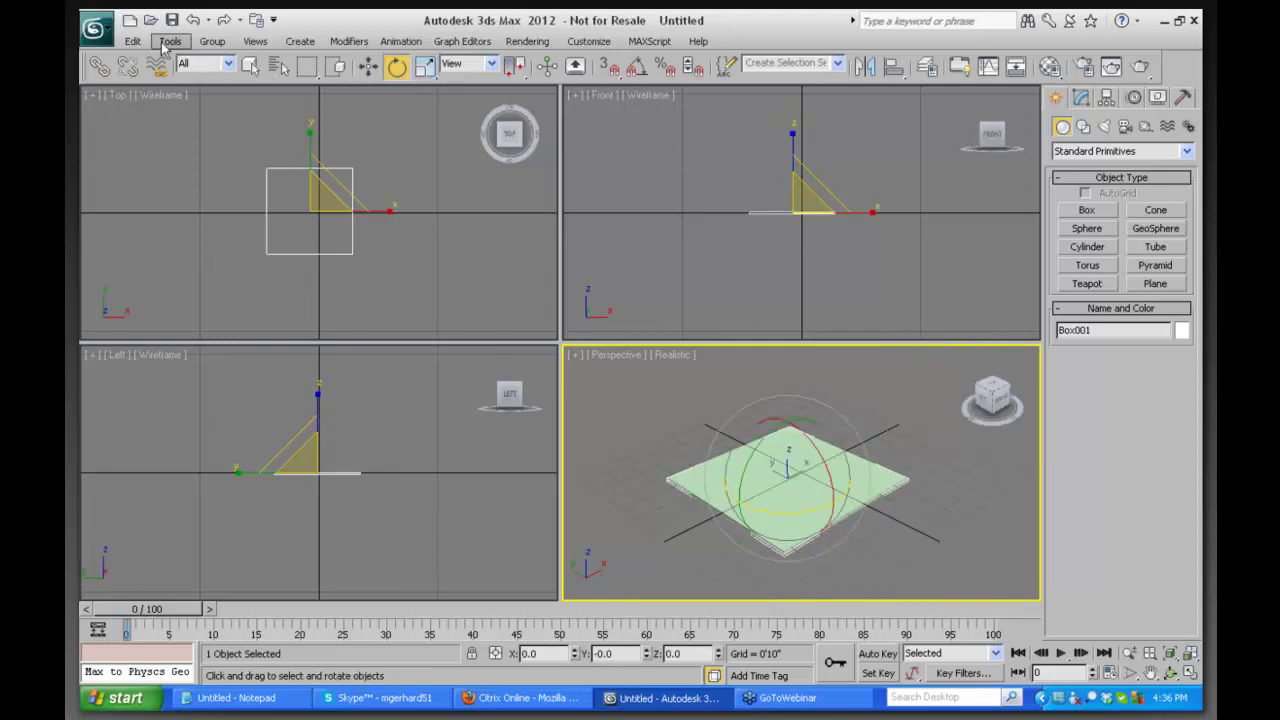
pyautogui.click(912, 468)
pyautogui.click(806, 508)
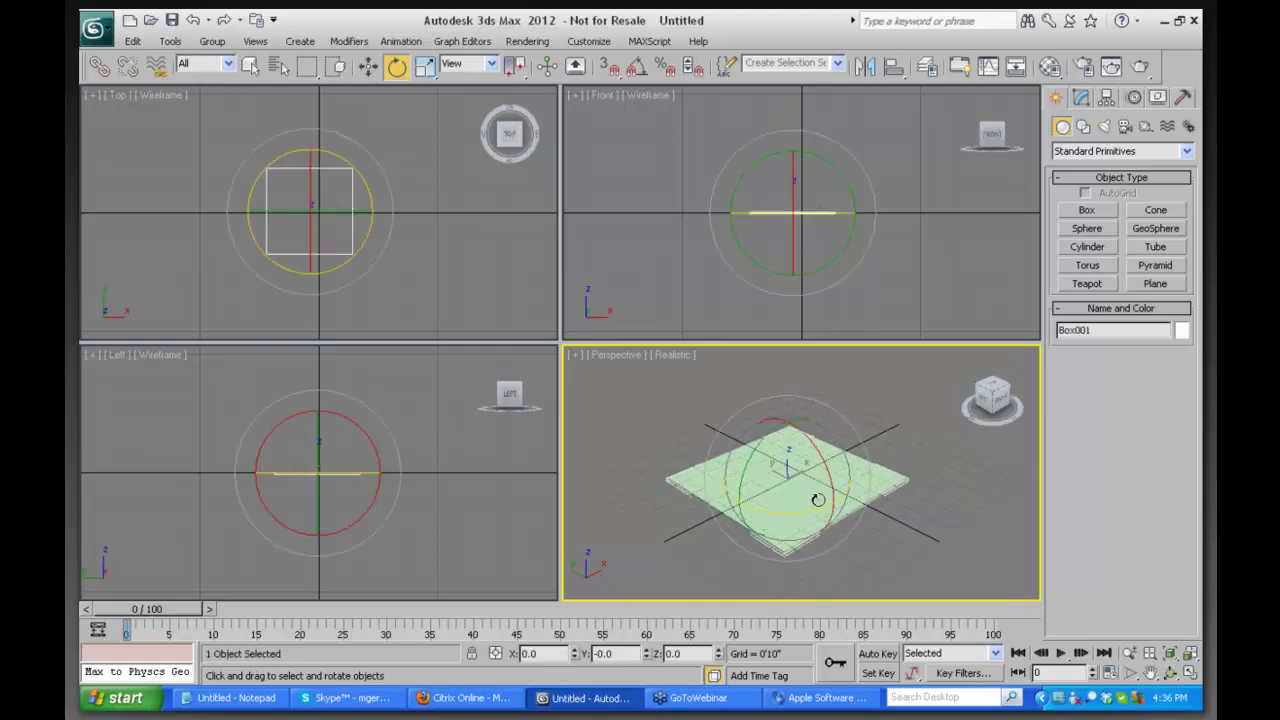
pyautogui.moveTo(820, 457)
pyautogui.mouseDown()
pyautogui.moveTo(737, 286)
pyautogui.moveTo(732, 220)
pyautogui.moveTo(729, 249)
pyautogui.moveTo(758, 259)
pyautogui.moveTo(707, 314)
pyautogui.moveTo(790, 530)
pyautogui.moveTo(821, 550)
pyautogui.moveTo(810, 401)
pyautogui.moveTo(840, 440)
pyautogui.moveTo(853, 502)
pyautogui.moveTo(920, 446)
pyautogui.moveTo(918, 420)
pyautogui.mouseUp()
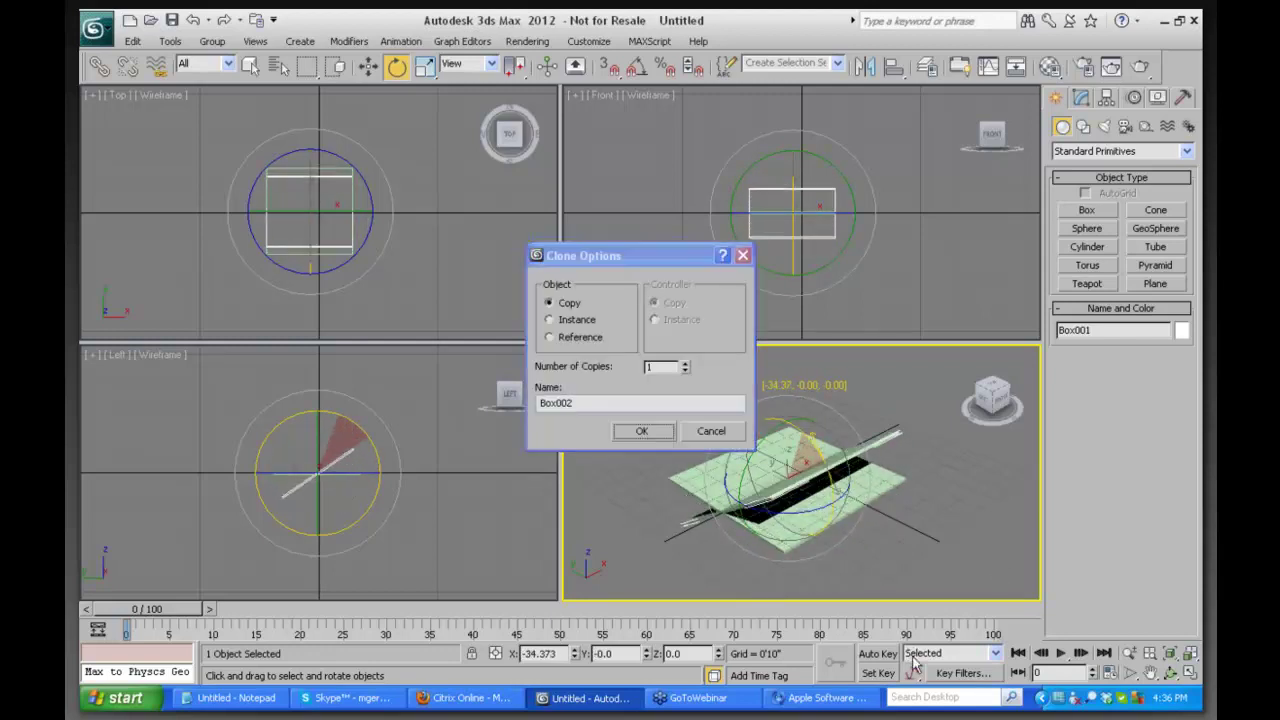
pyautogui.click(712, 431)
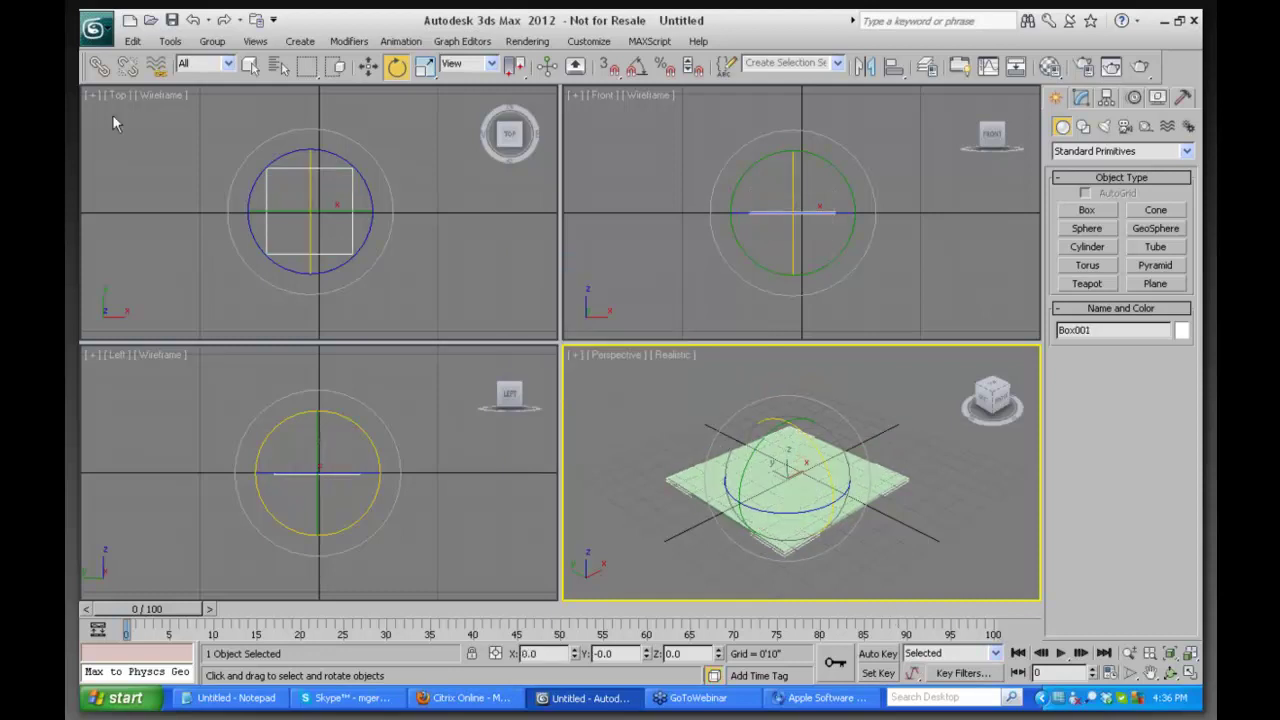
# Open the recent scene VillaSavoye1.max in place of the current one, adopting the file's gamma and LUT settings
pyautogui.click(106, 34)
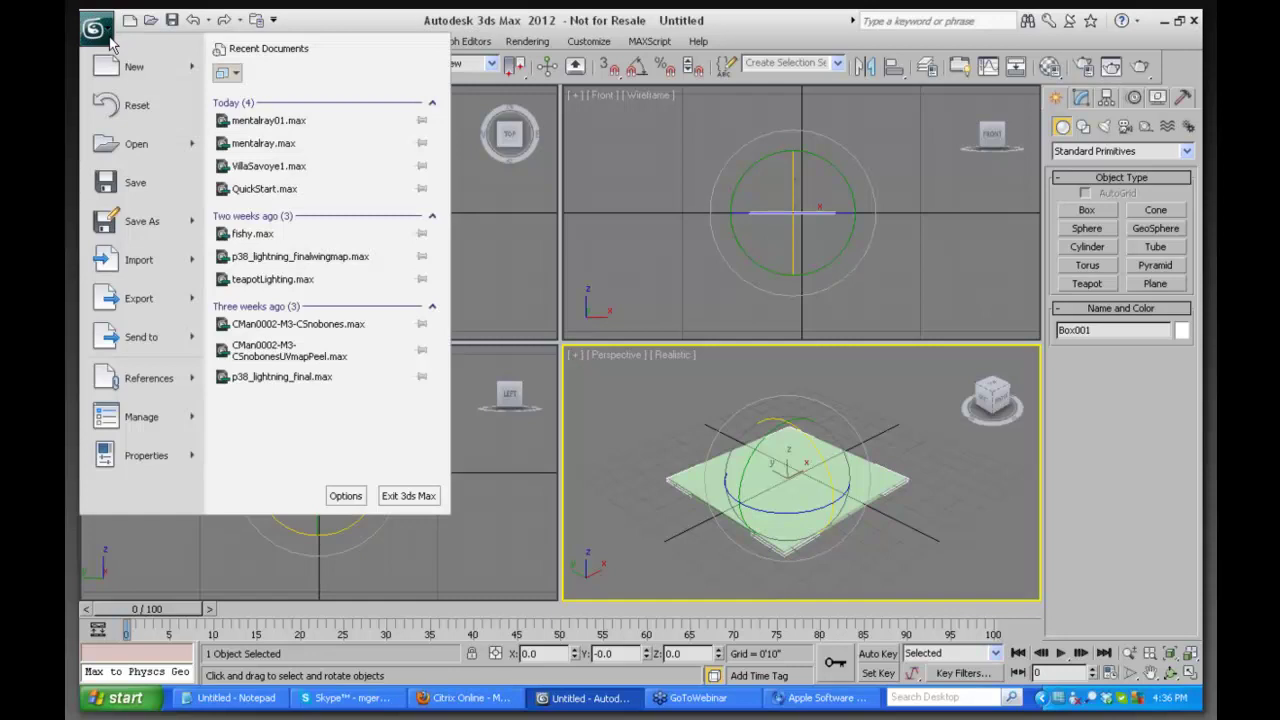
pyautogui.click(269, 167)
pyautogui.click(660, 410)
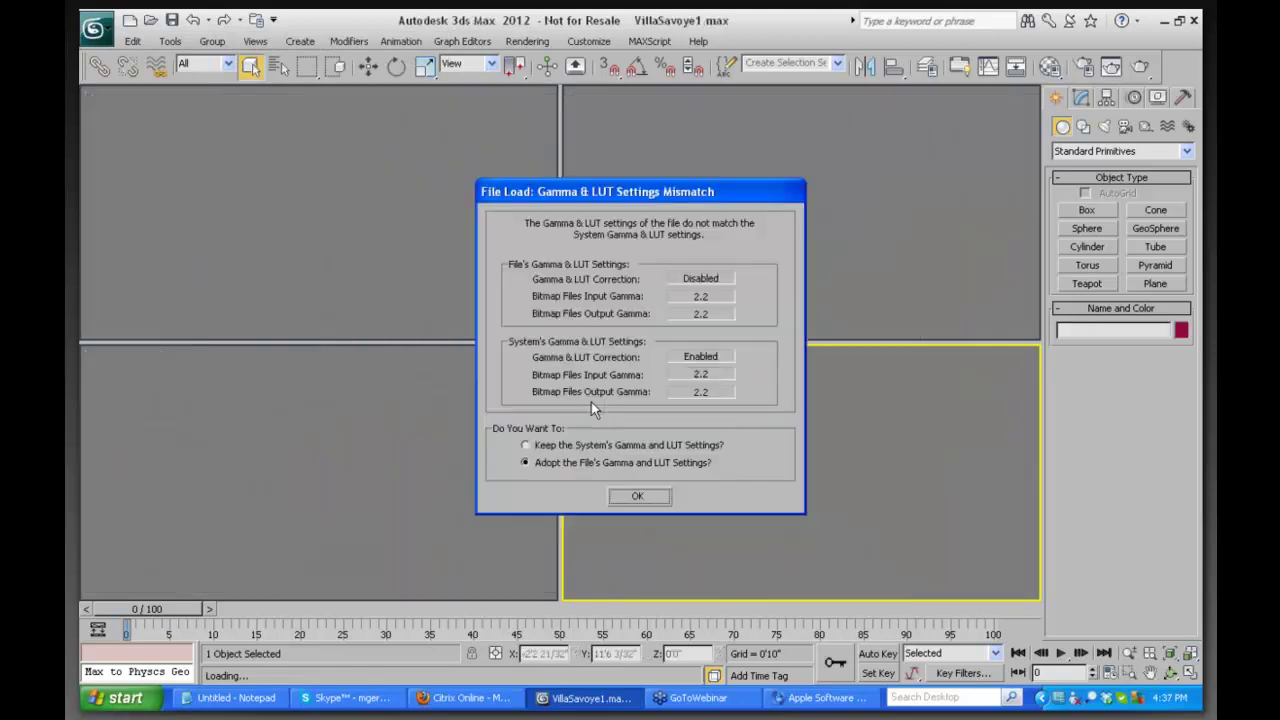
pyautogui.click(652, 498)
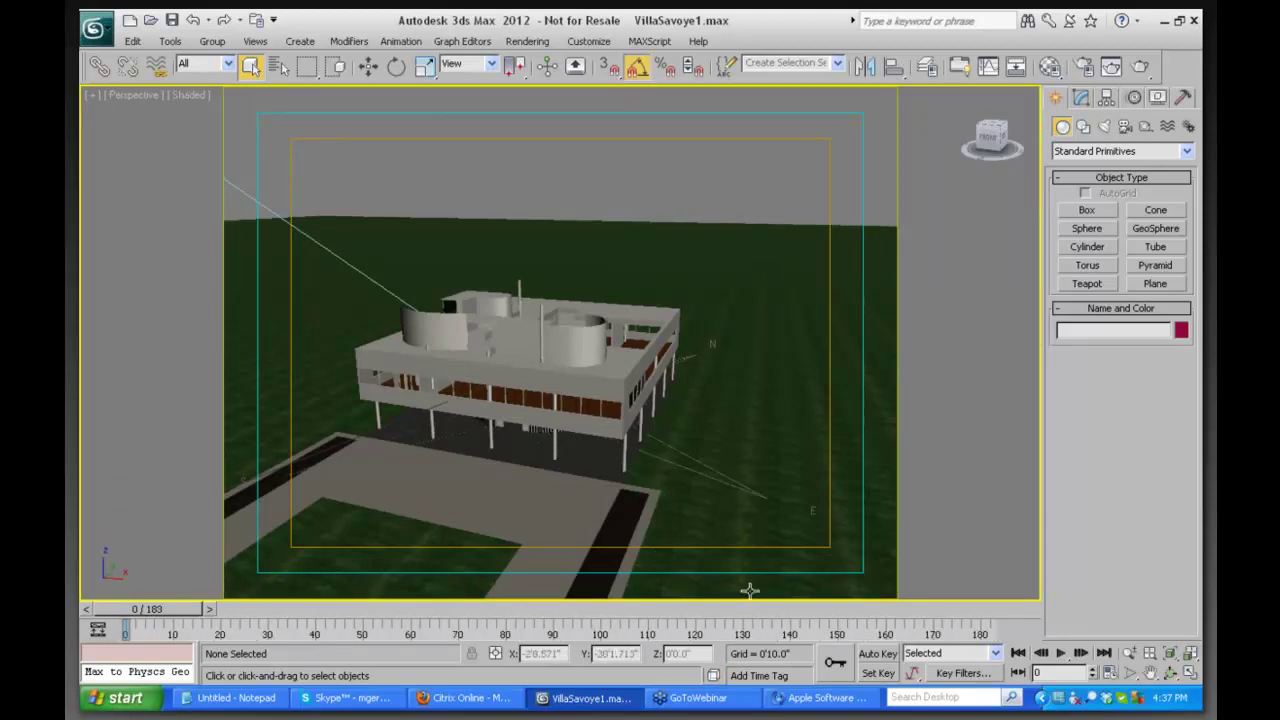
# Assign the Default Scanline Renderer as the production renderer in the render setup
pyautogui.click(1150, 674)
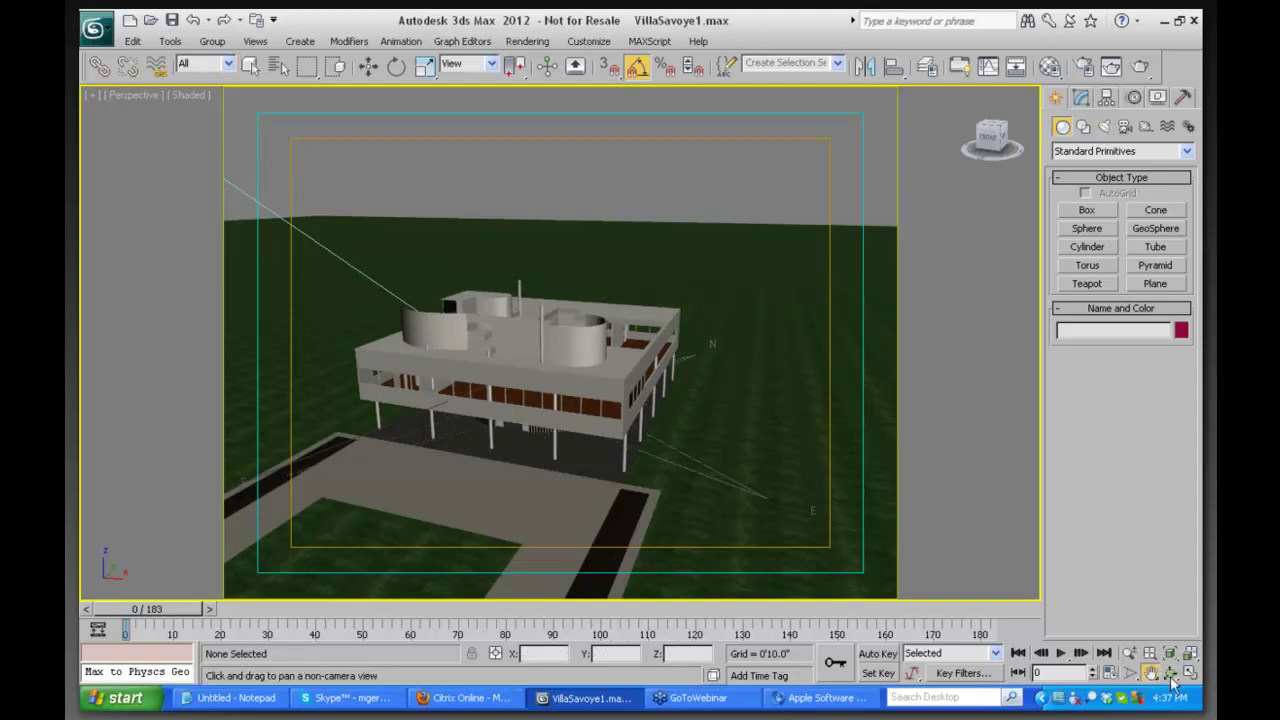
pyautogui.click(525, 41)
pyautogui.click(540, 75)
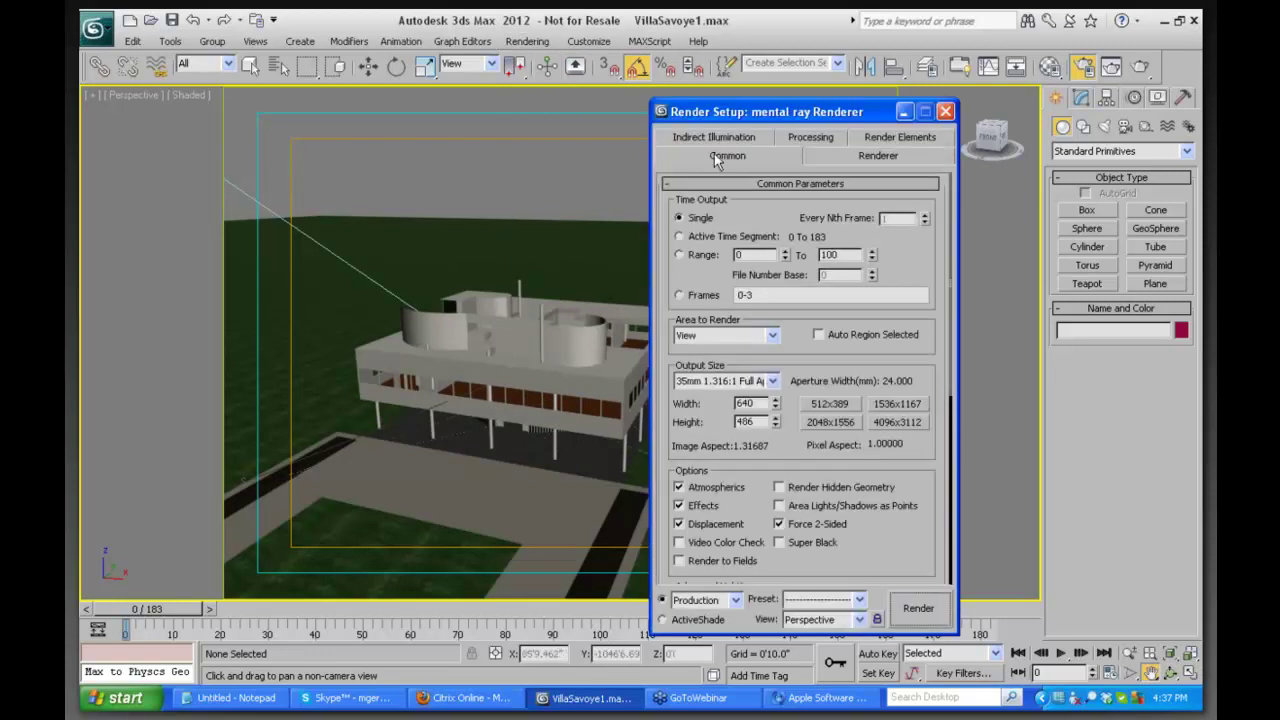
pyautogui.click(772, 187)
pyautogui.click(758, 236)
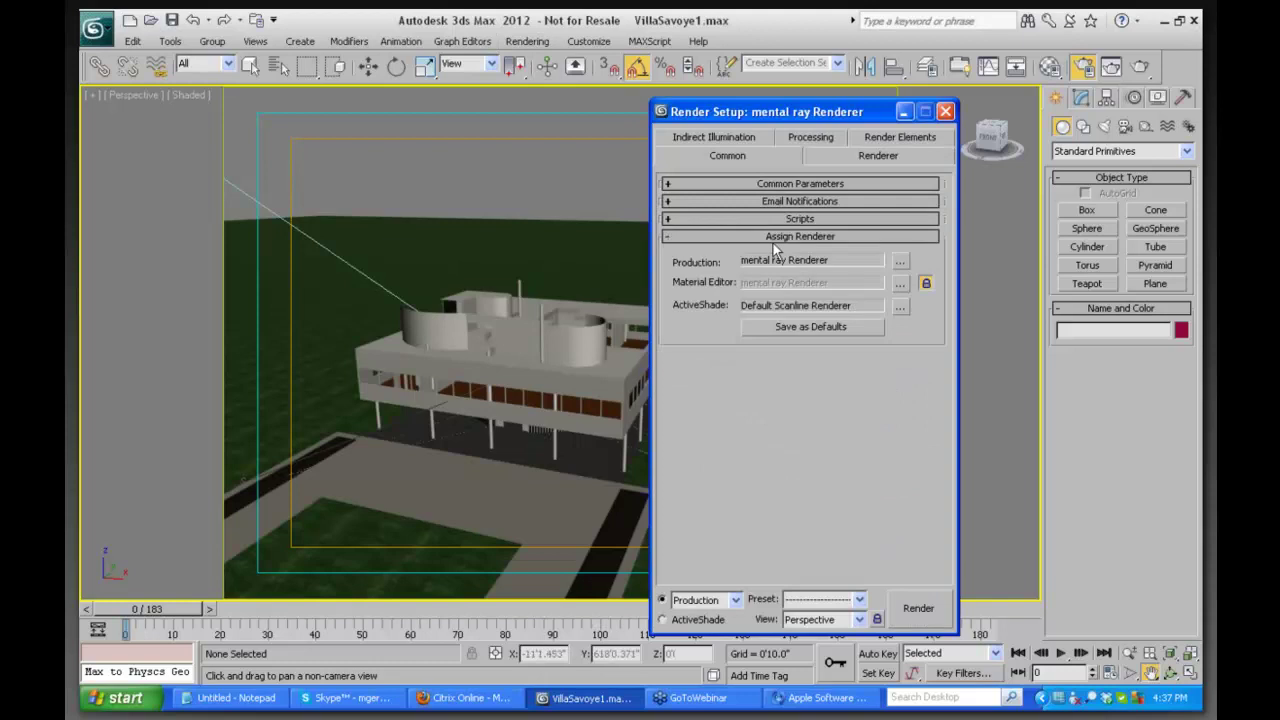
pyautogui.click(903, 263)
pyautogui.click(760, 250)
pyautogui.click(824, 484)
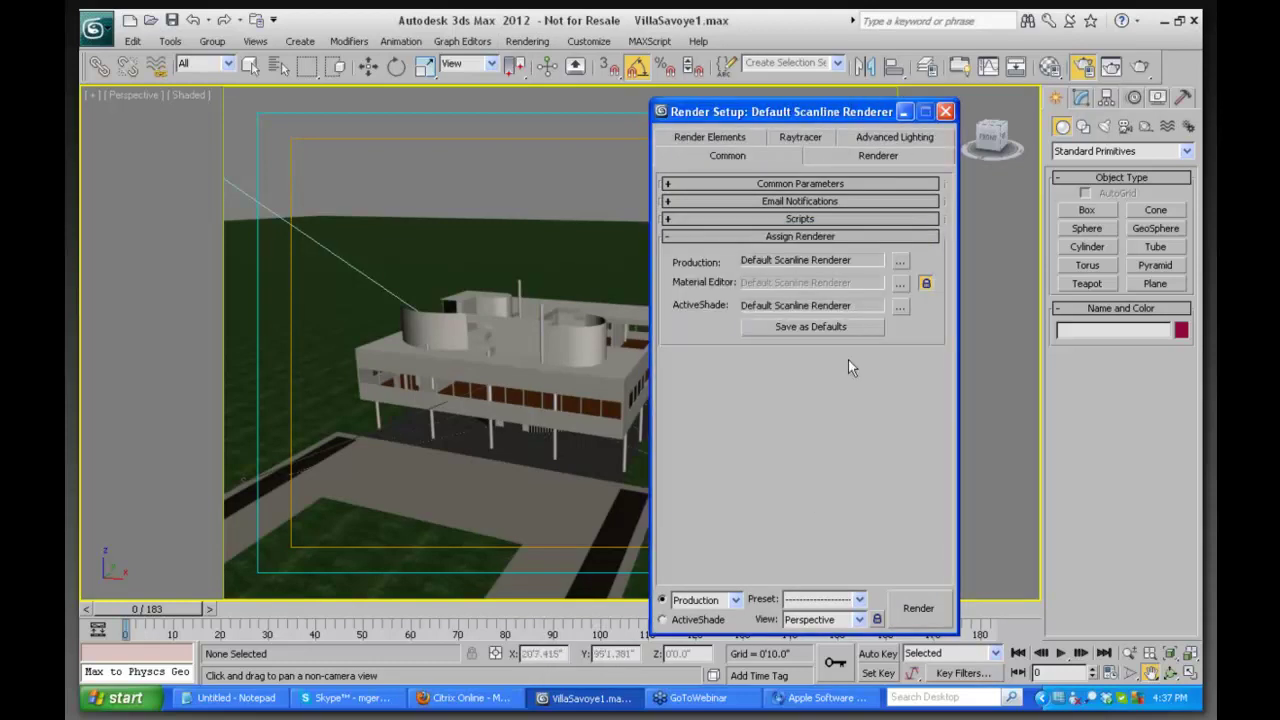
pyautogui.click(945, 111)
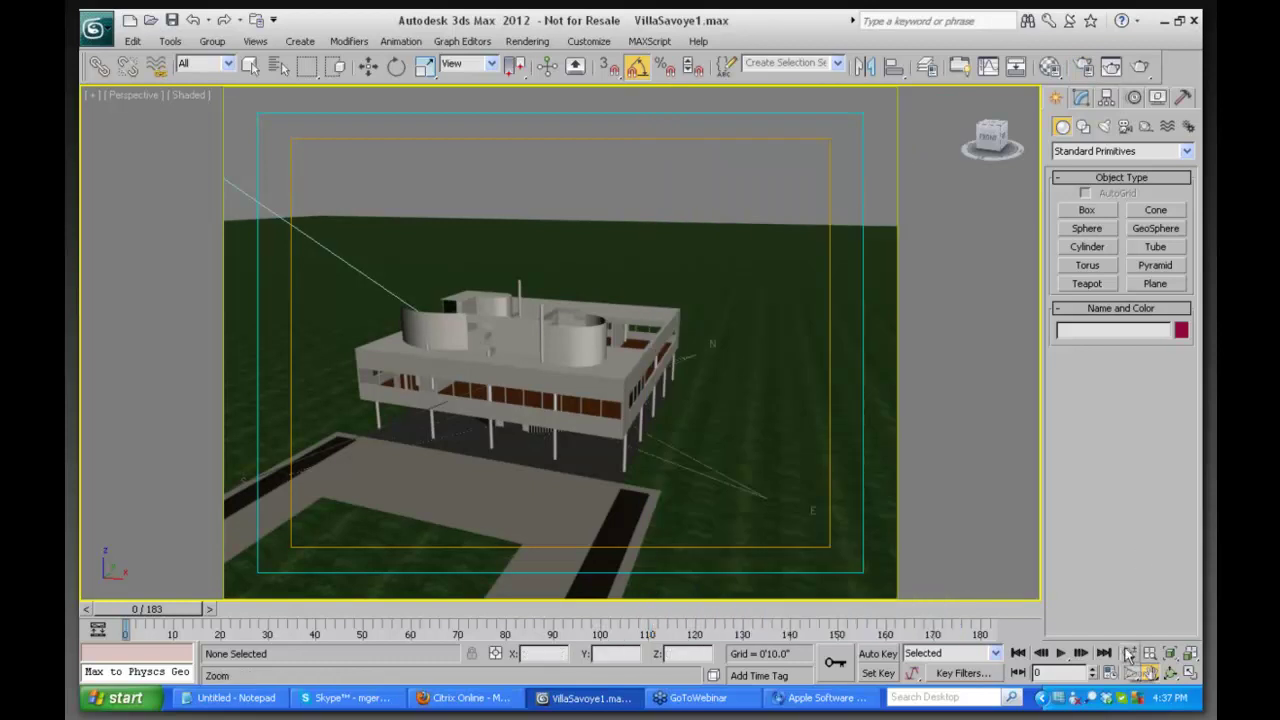
# Select the Daylight01 system by name and delete it from the scene
pyautogui.click(278, 66)
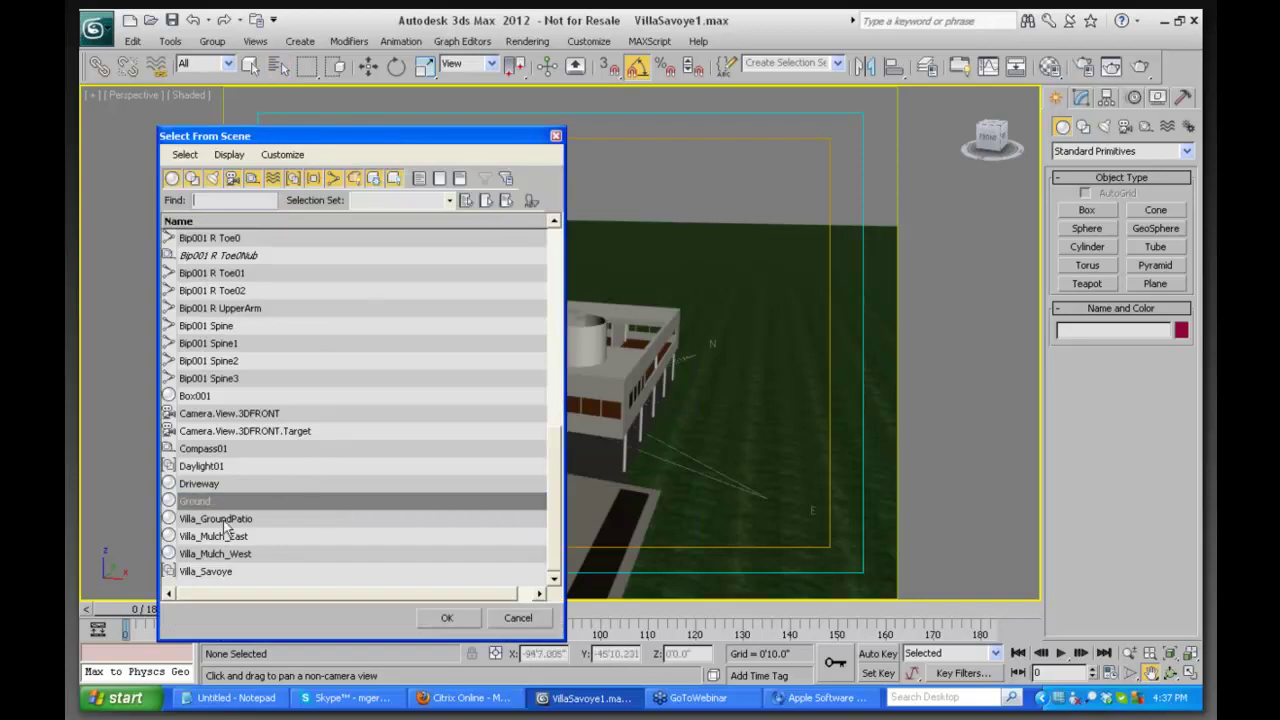
pyautogui.click(208, 466)
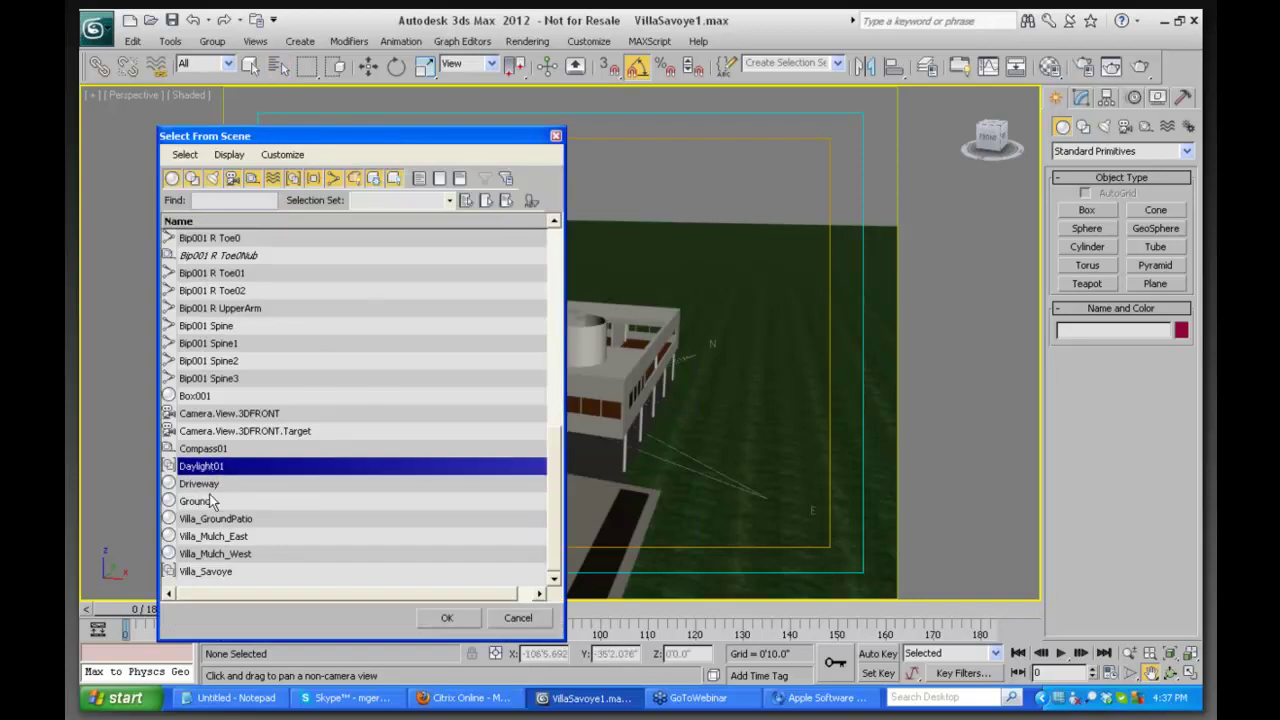
pyautogui.click(445, 619)
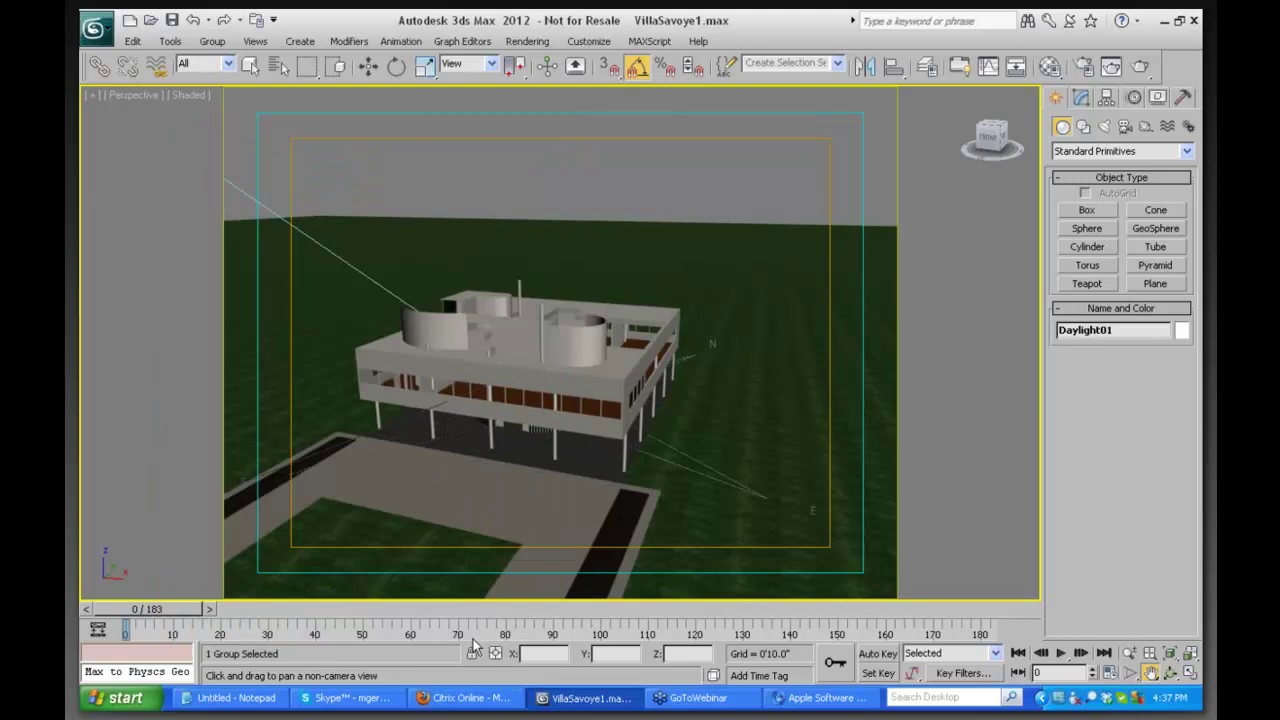
pyautogui.press('Delete')
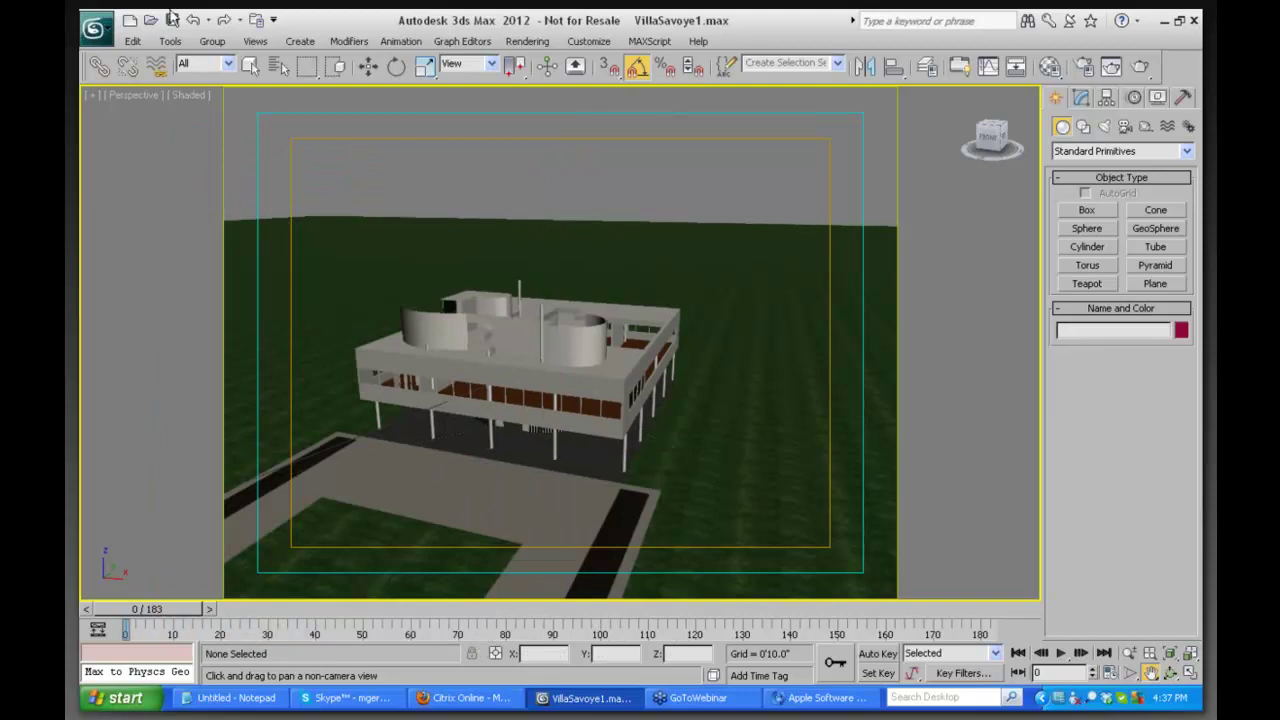
# Check the scene's object list for remaining lights by filtering it to the lights category only
pyautogui.click(279, 66)
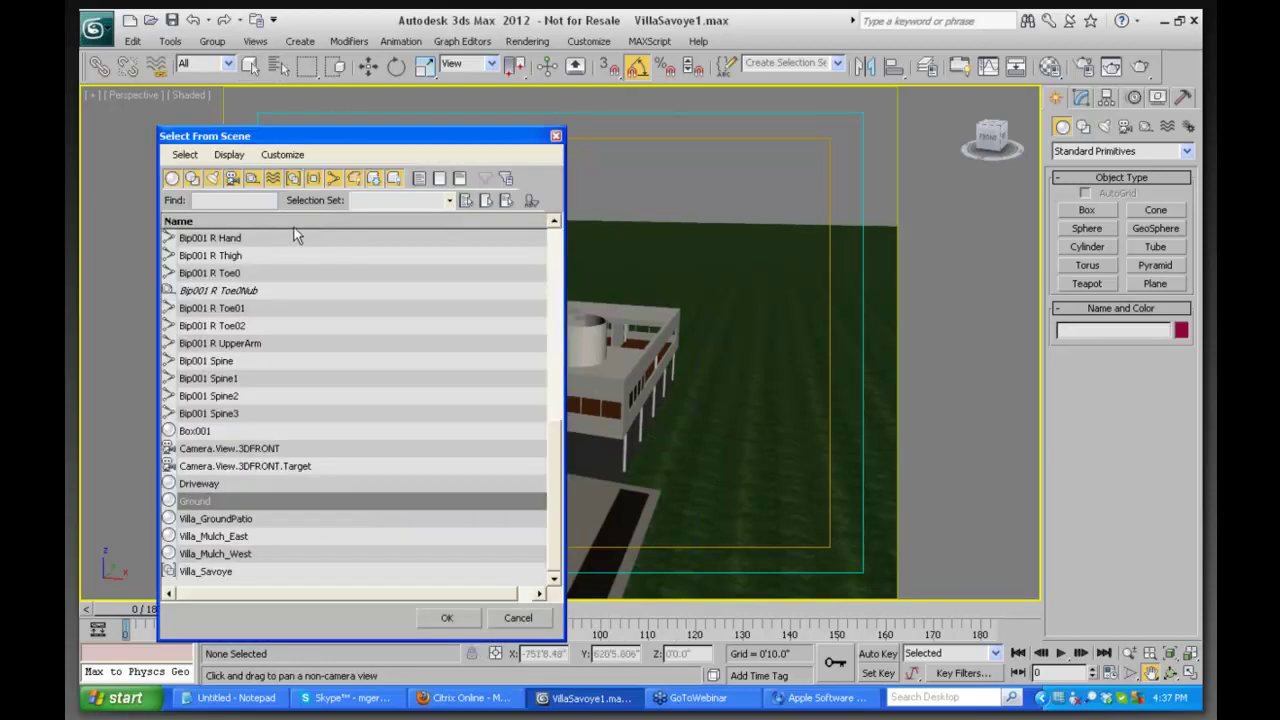
pyautogui.click(440, 179)
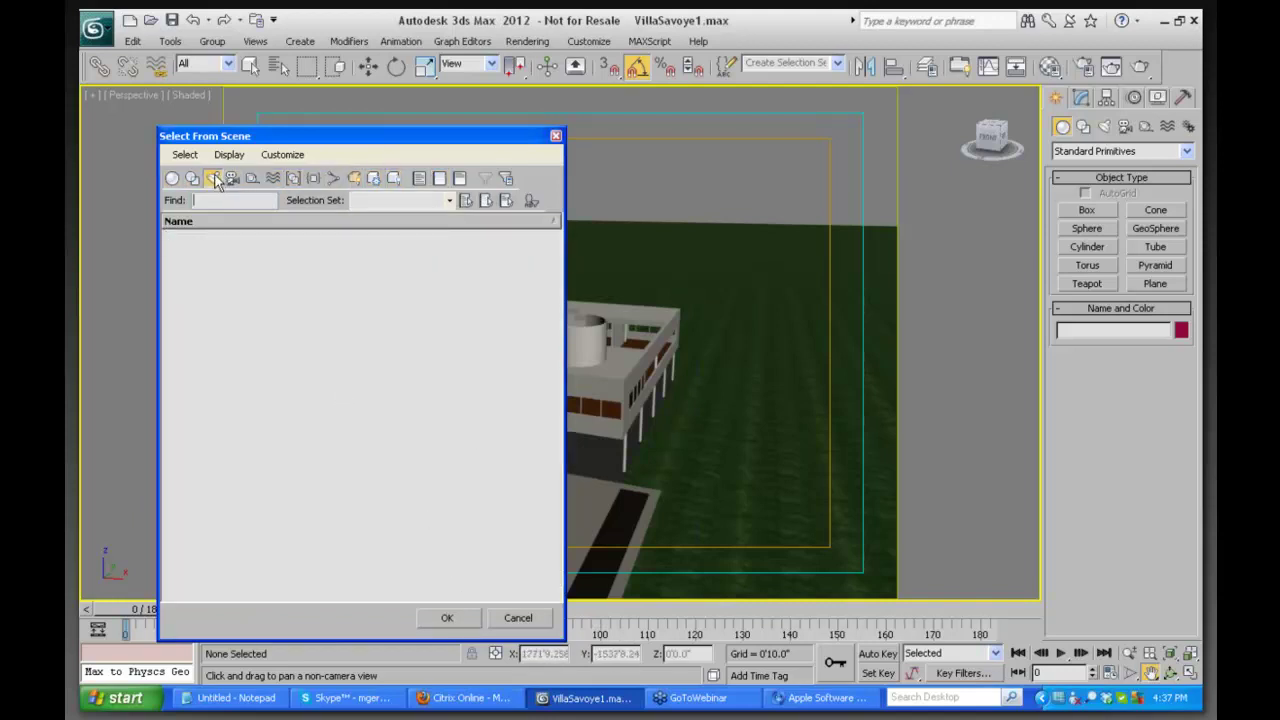
pyautogui.click(556, 135)
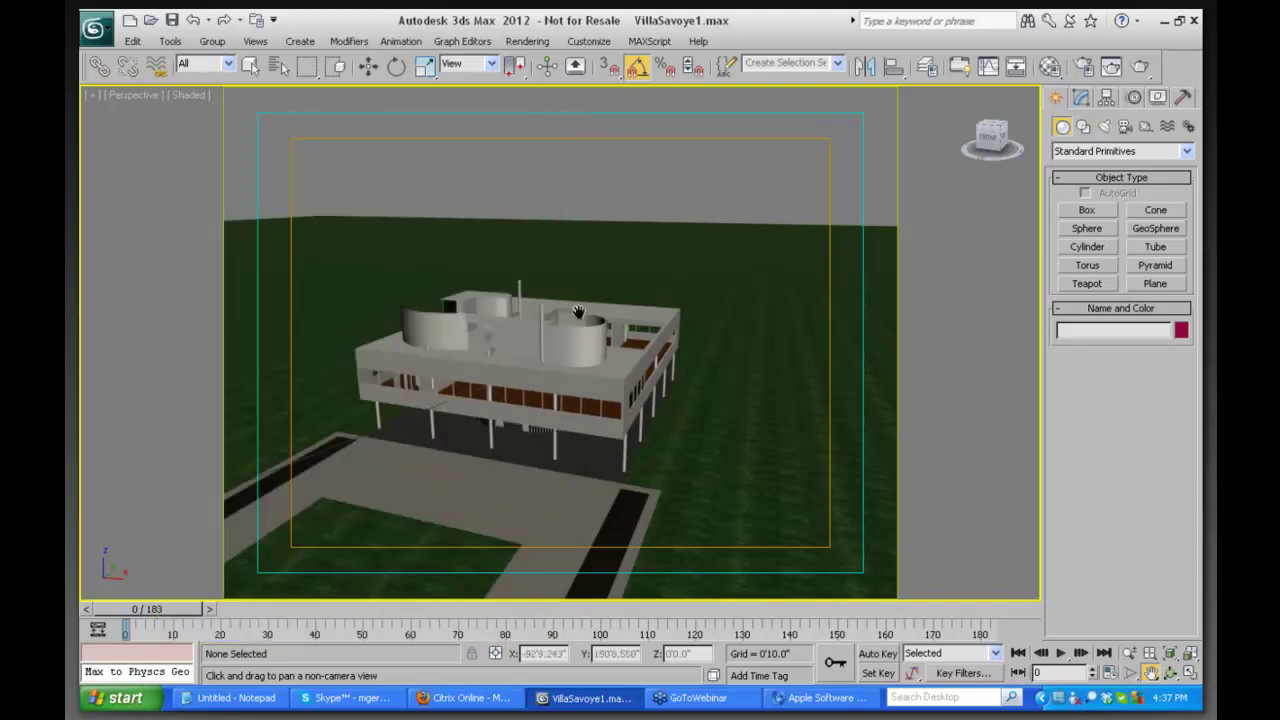
# Restore the four-viewport layout and place a standard target camera inside the villa in the Top view, aimed along positive X
pyautogui.click(1190, 674)
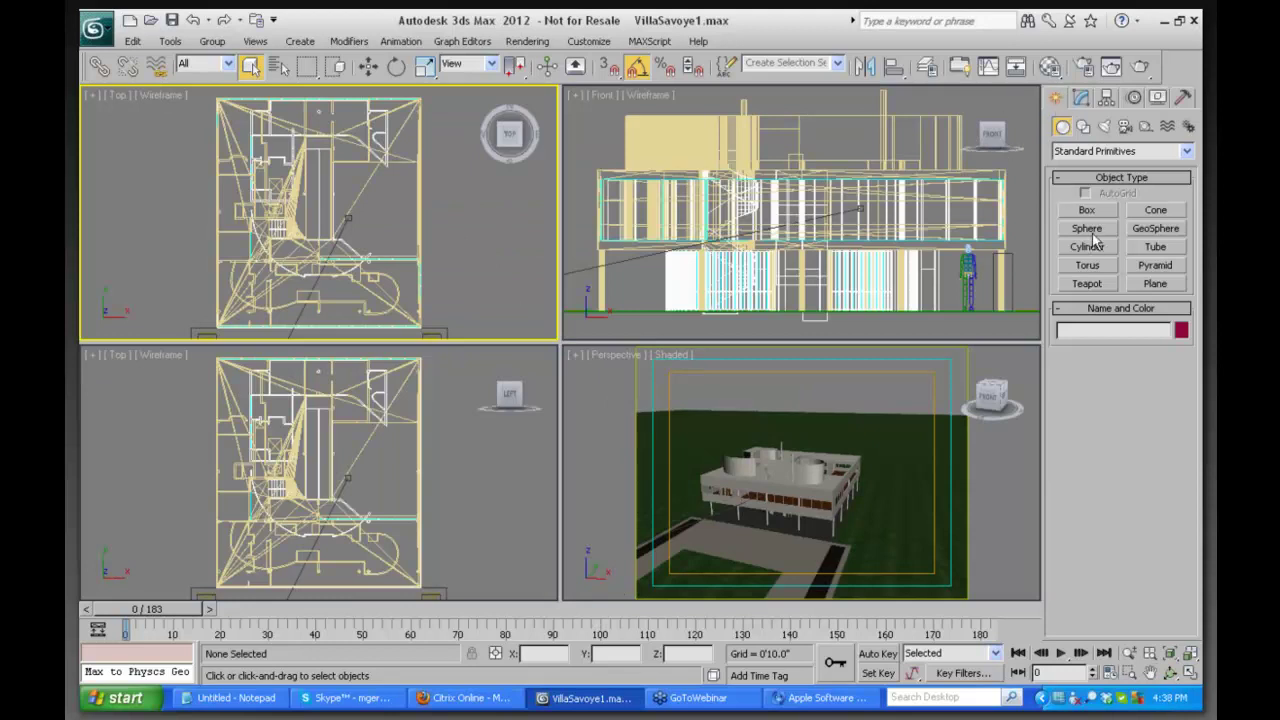
pyautogui.click(1125, 126)
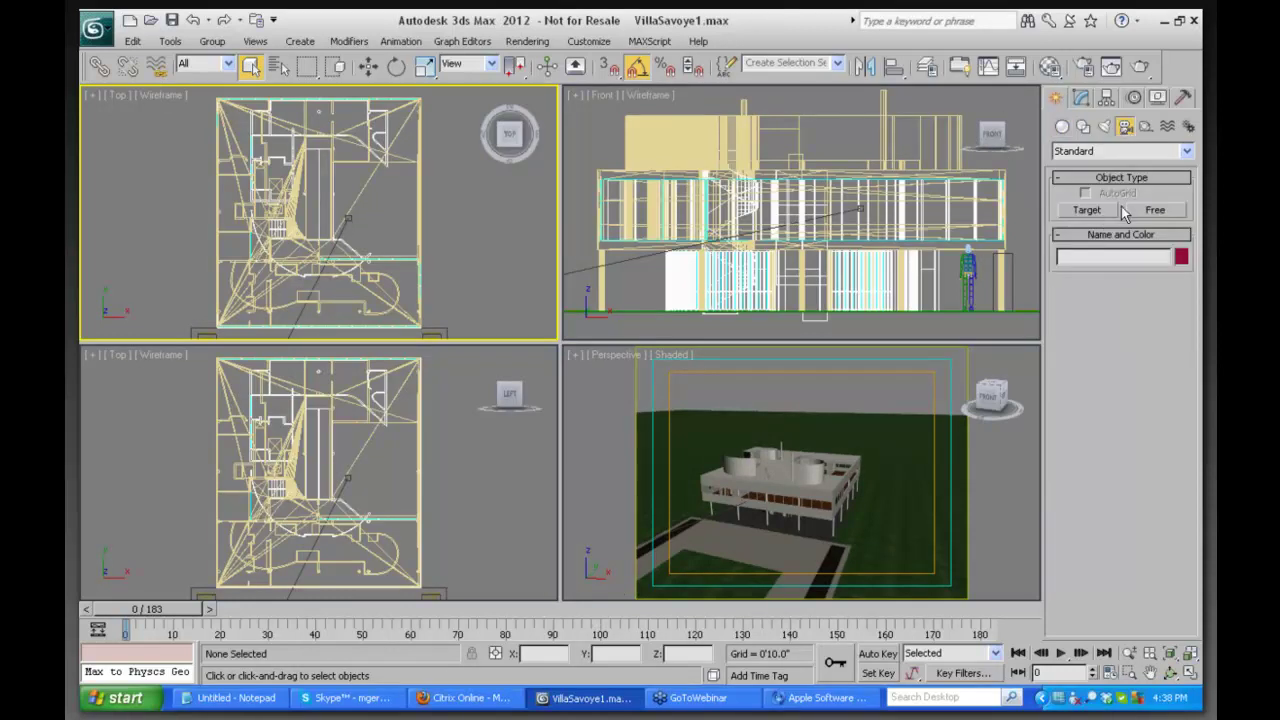
pyautogui.click(1086, 211)
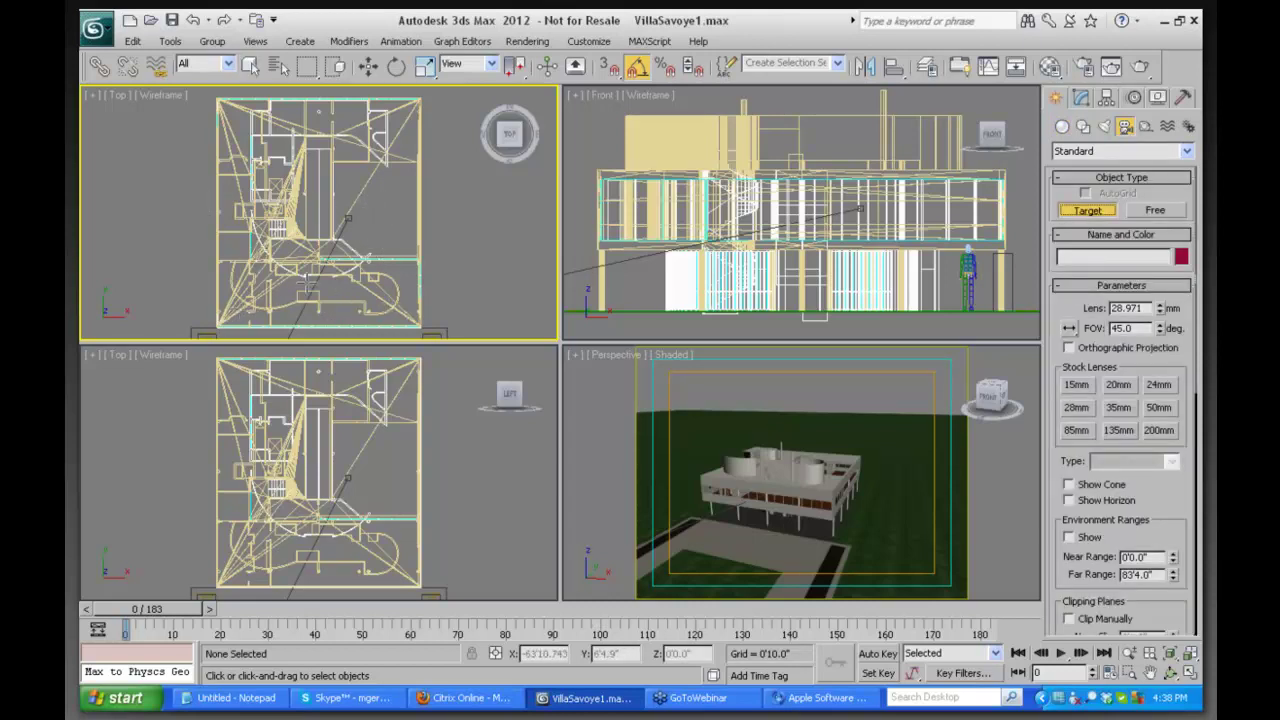
pyautogui.moveTo(330, 290); pyautogui.dragTo(376, 291)
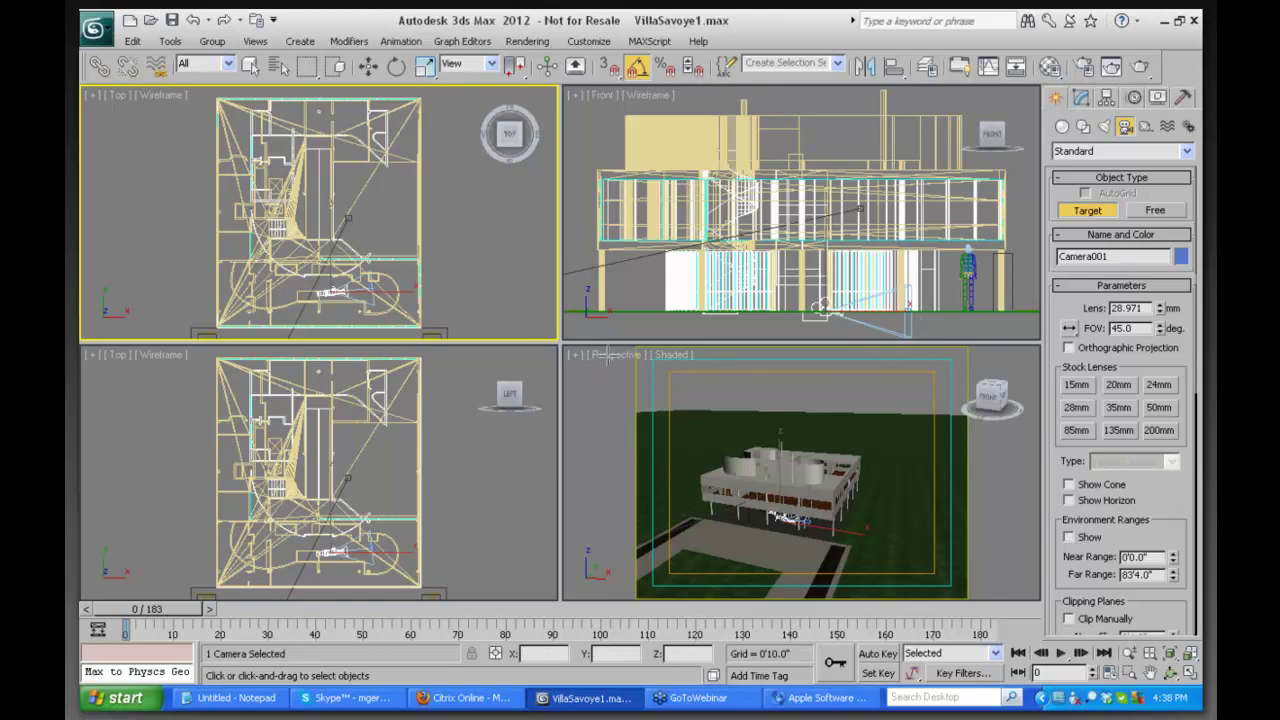
# Show the new camera's view in the Perspective viewport and orbit the camera around its target to face back into the villa
pyautogui.rightClick(952, 314)
pyautogui.rightClick(608, 366)
pyautogui.click(610, 356)
pyautogui.moveTo(740, 373)
pyautogui.click(806, 390)
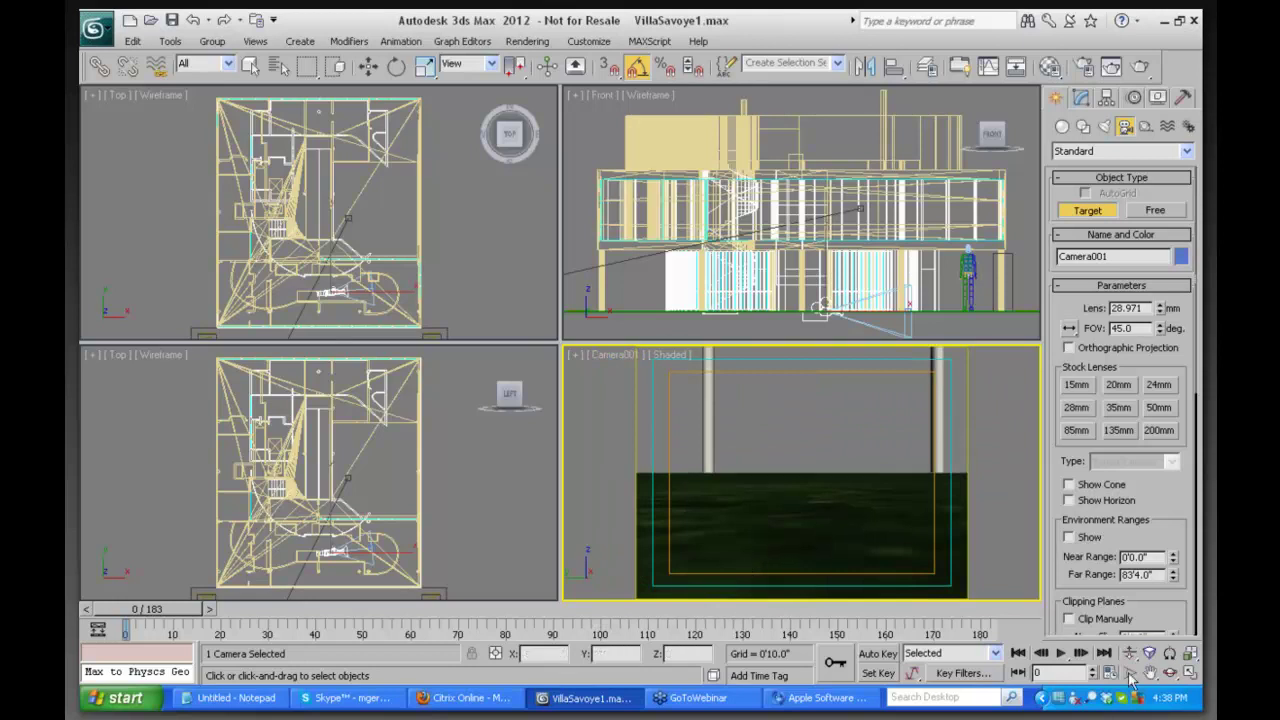
pyautogui.click(1172, 676)
pyautogui.moveTo(823, 503); pyautogui.dragTo(1097, 497)
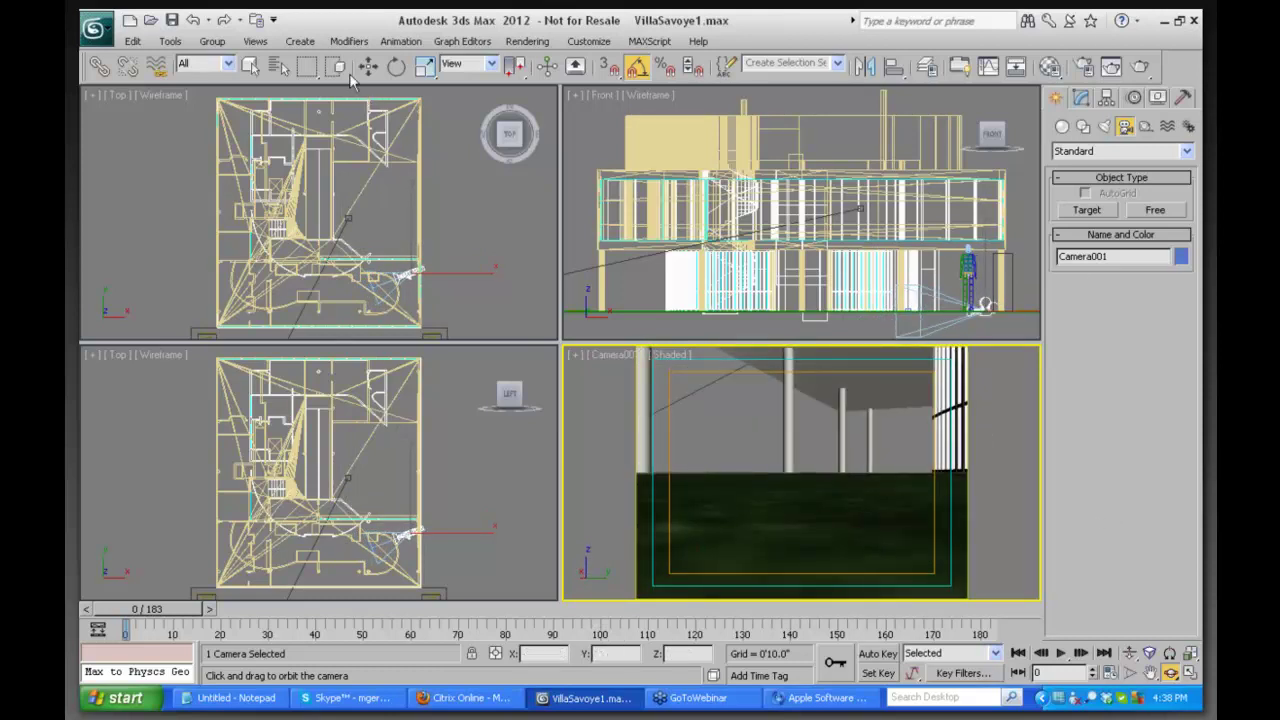
# Change the camera's type from target to Free Camera
pyautogui.click(1081, 97)
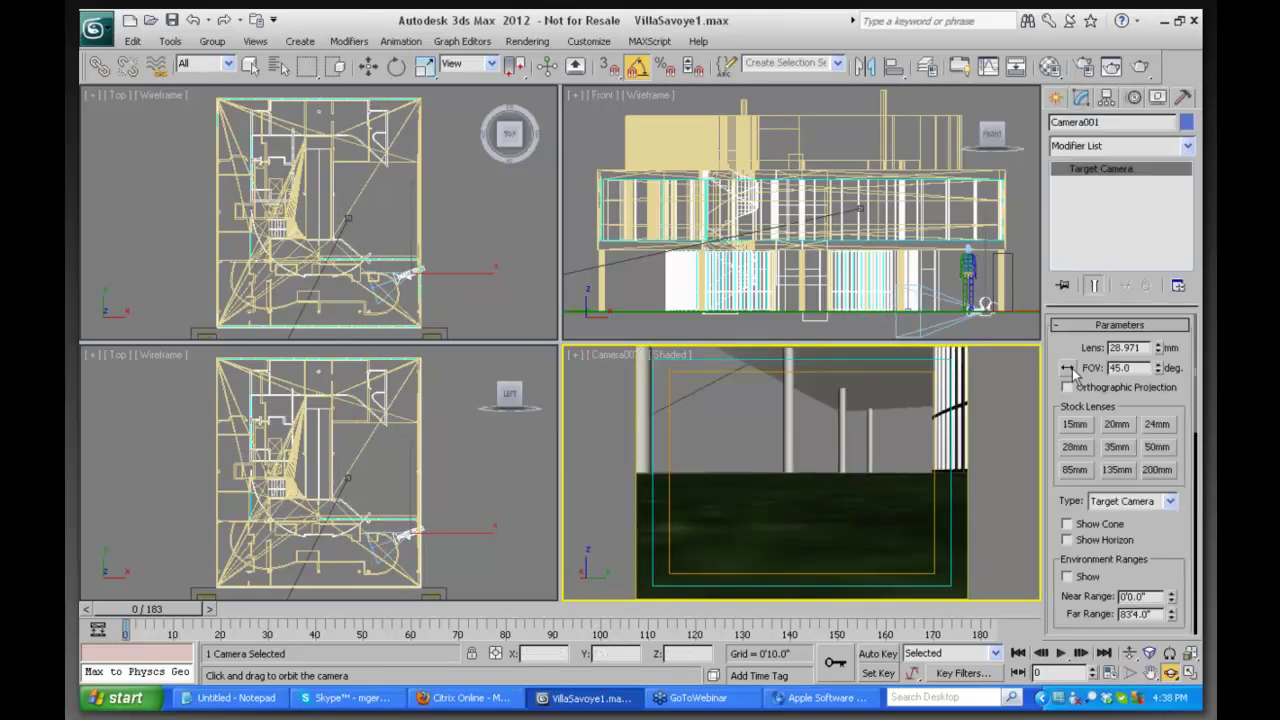
pyautogui.scroll(-1, 1072, 347)
pyautogui.click(1169, 497)
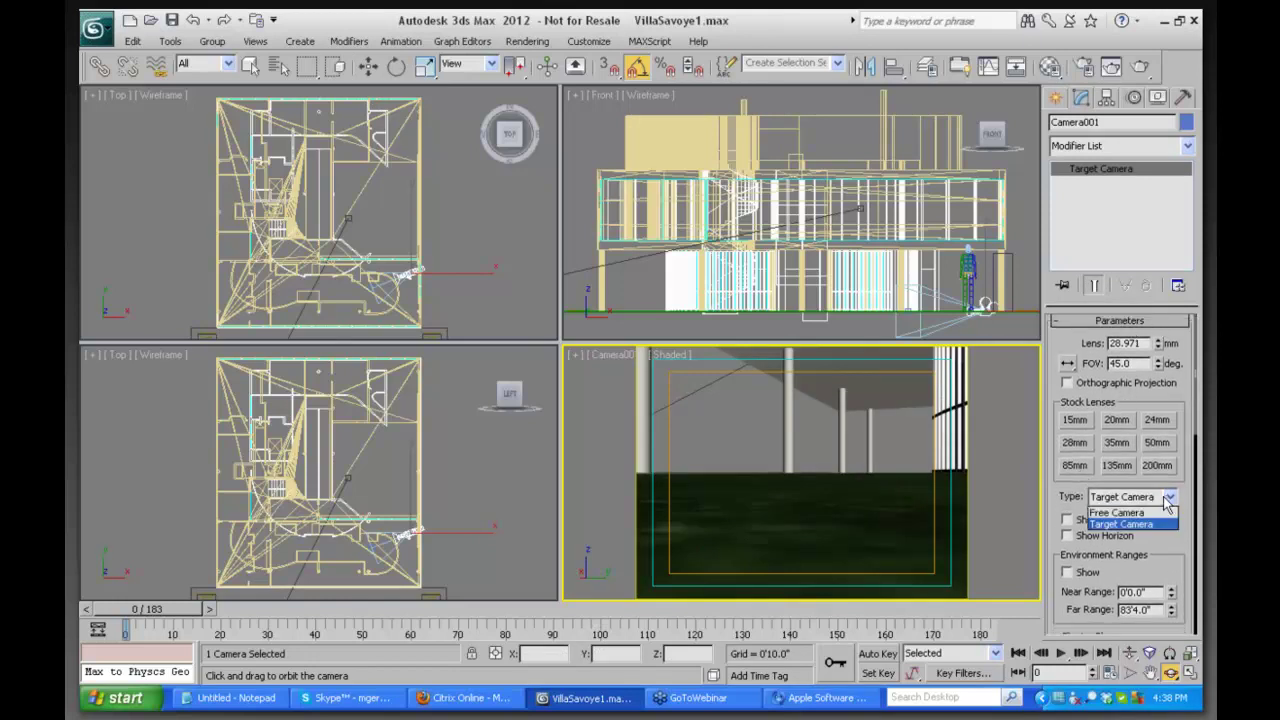
pyautogui.click(1139, 513)
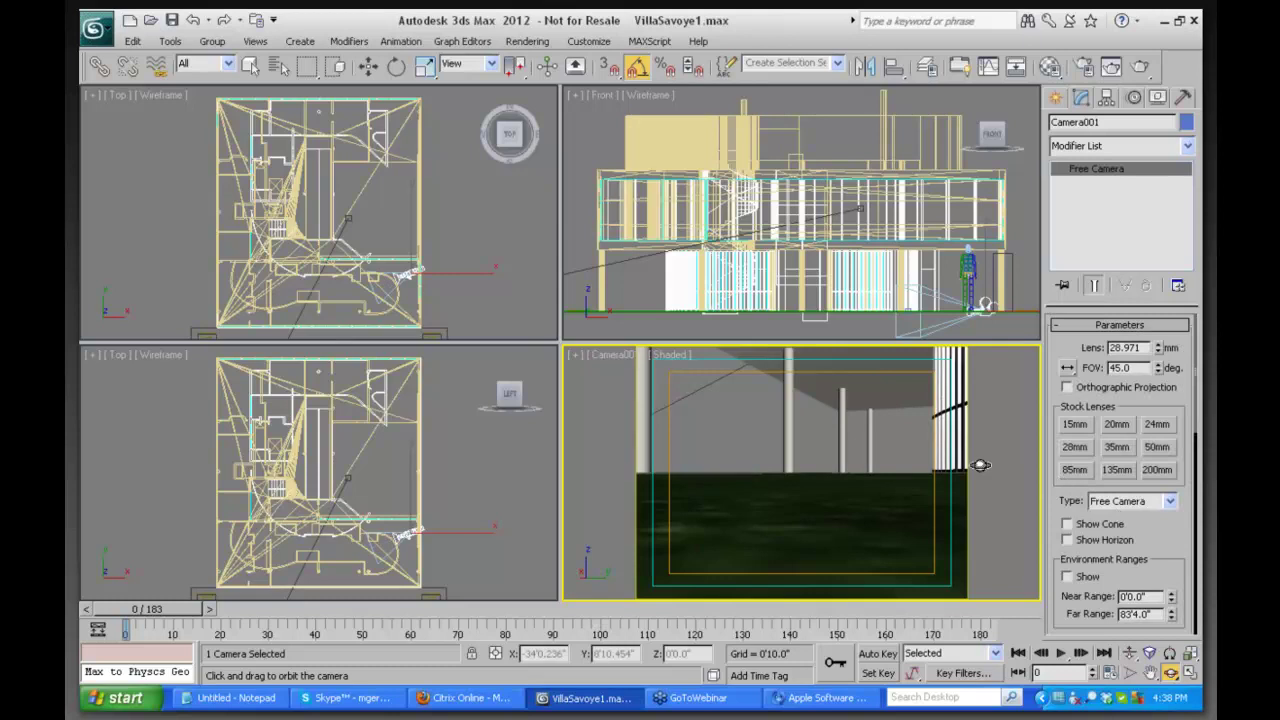
# Raise the camera in the Front view to the villa's upper floor, at a Z position of about 14'5.5"
pyautogui.click(368, 66)
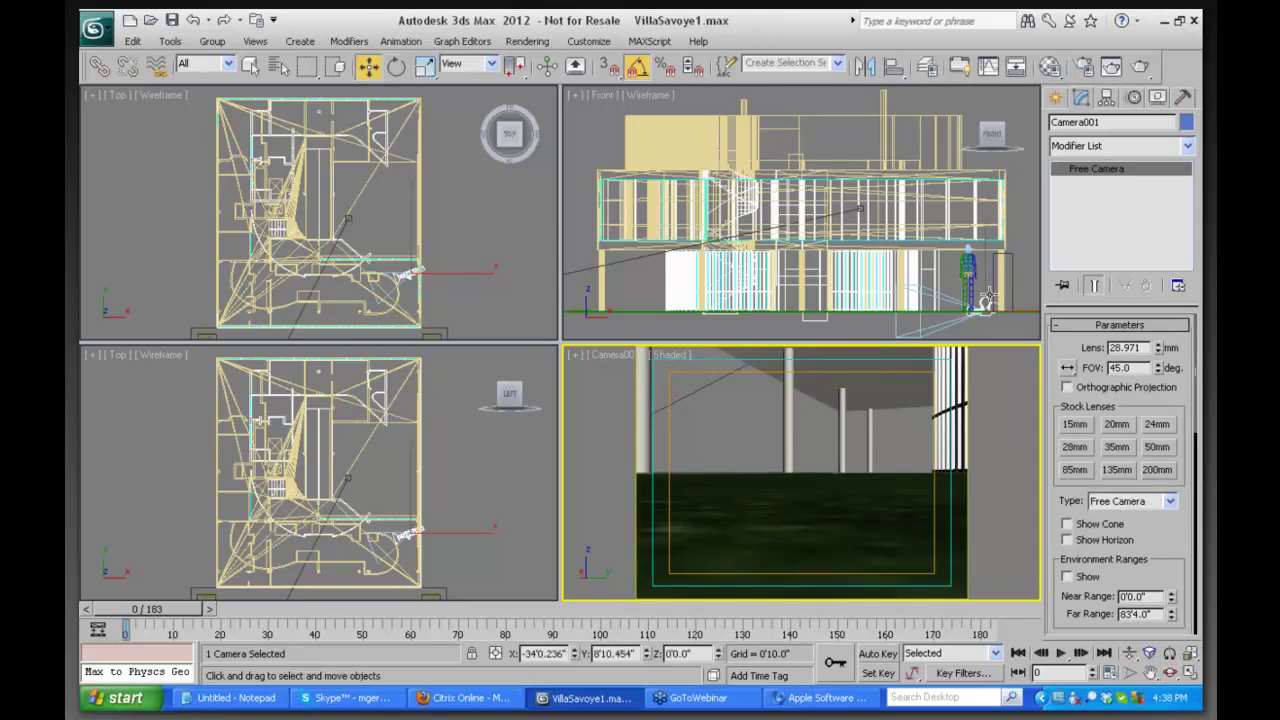
pyautogui.click(985, 307)
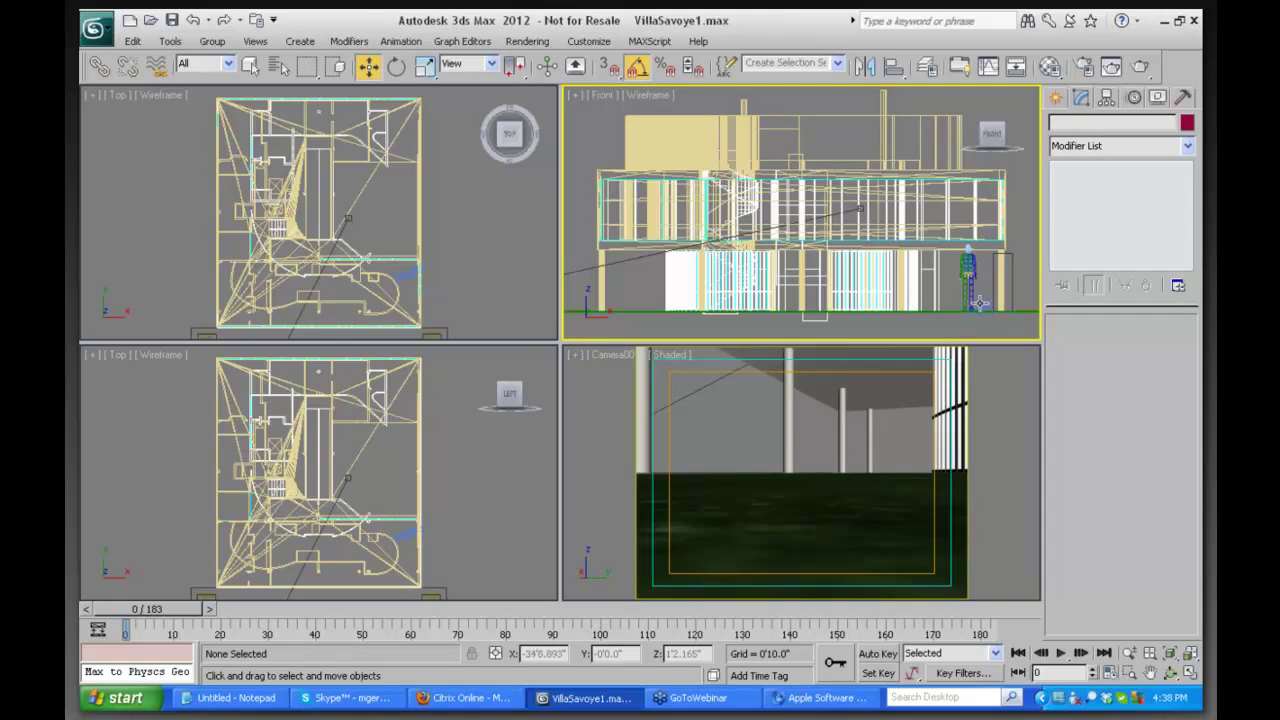
pyautogui.click(980, 303)
pyautogui.moveTo(984, 266); pyautogui.dragTo(984, 181)
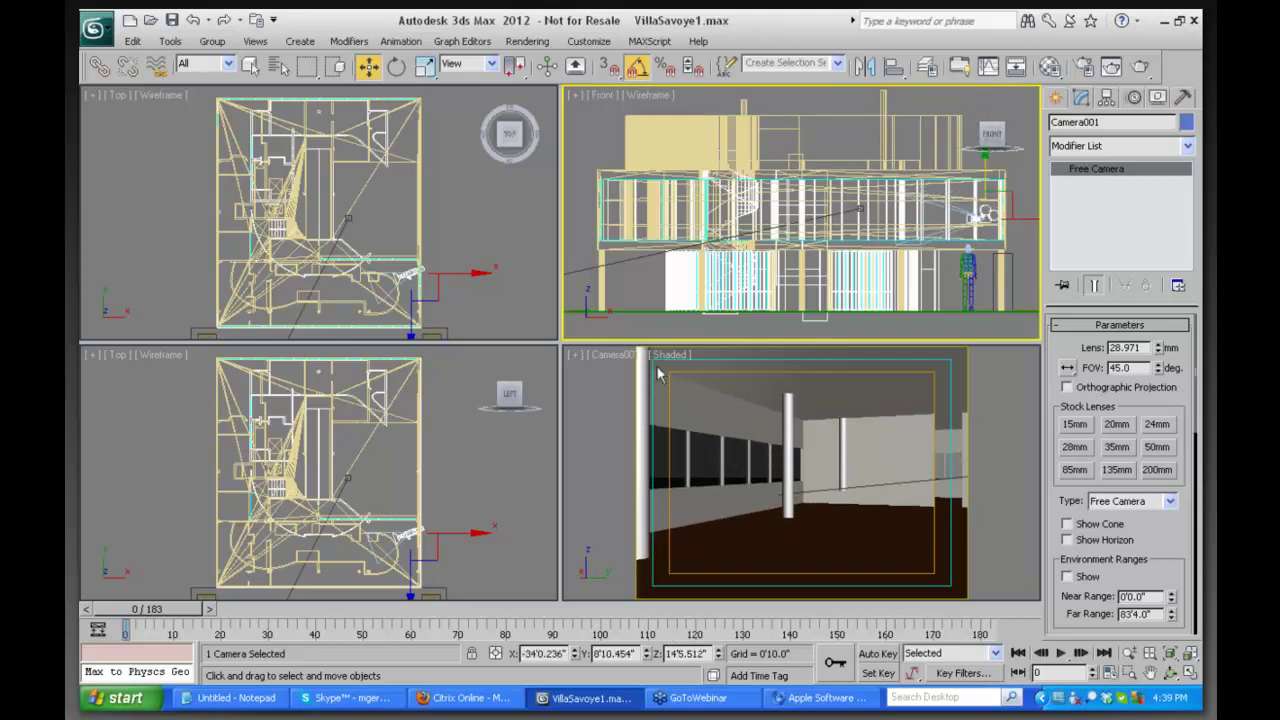
pyautogui.rightClick(1011, 412)
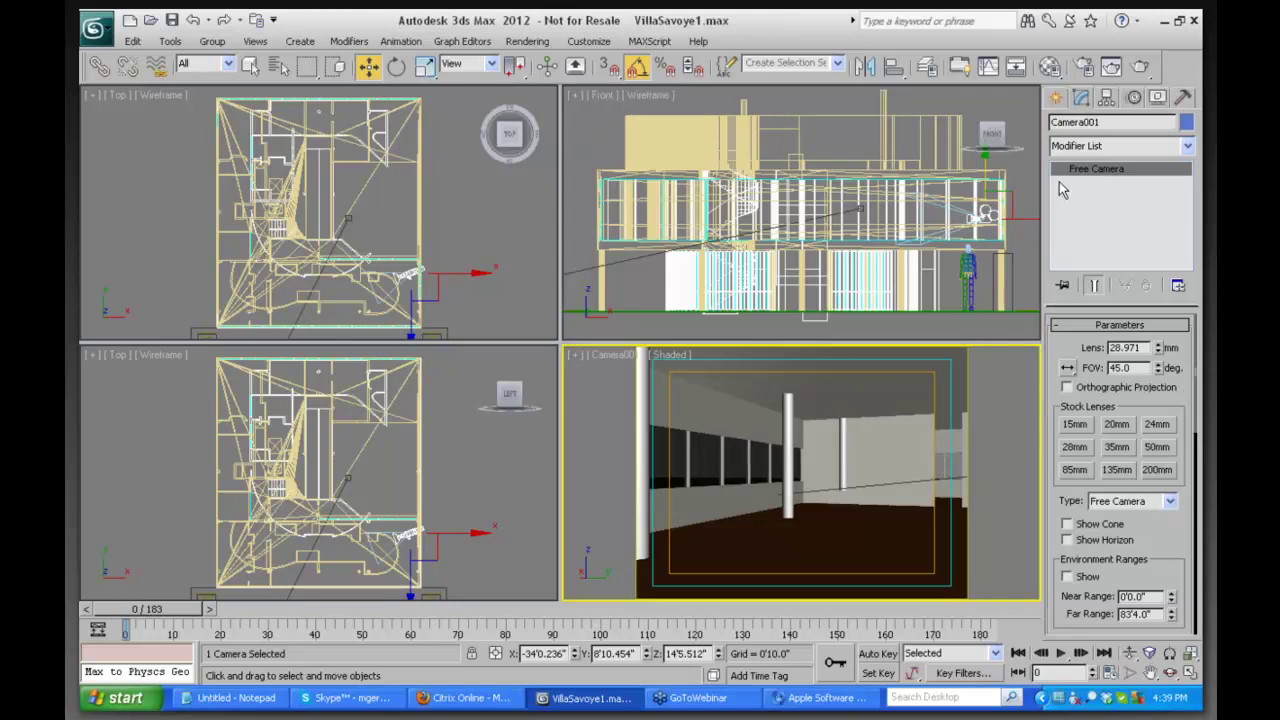
# Place a photometric Free Light on the upper room's floor in the camera view, with AutoGrid enabled
pyautogui.click(1056, 97)
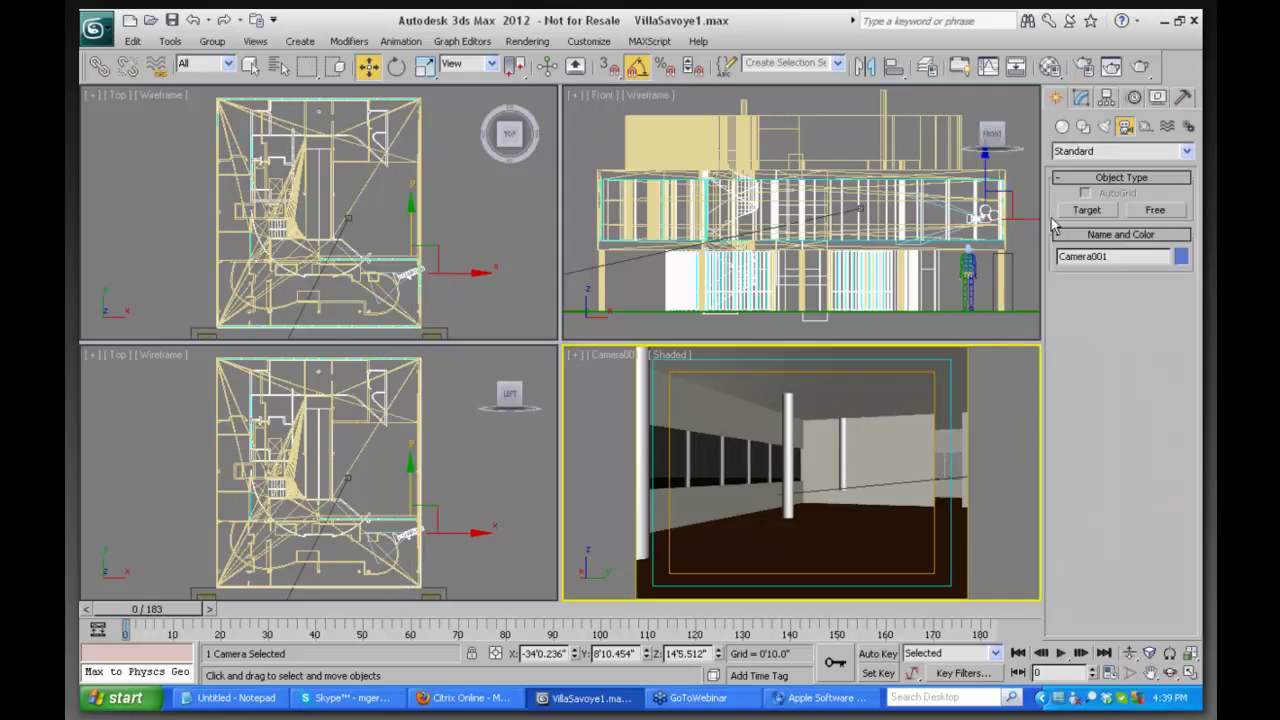
pyautogui.click(1187, 152)
pyautogui.click(1124, 166)
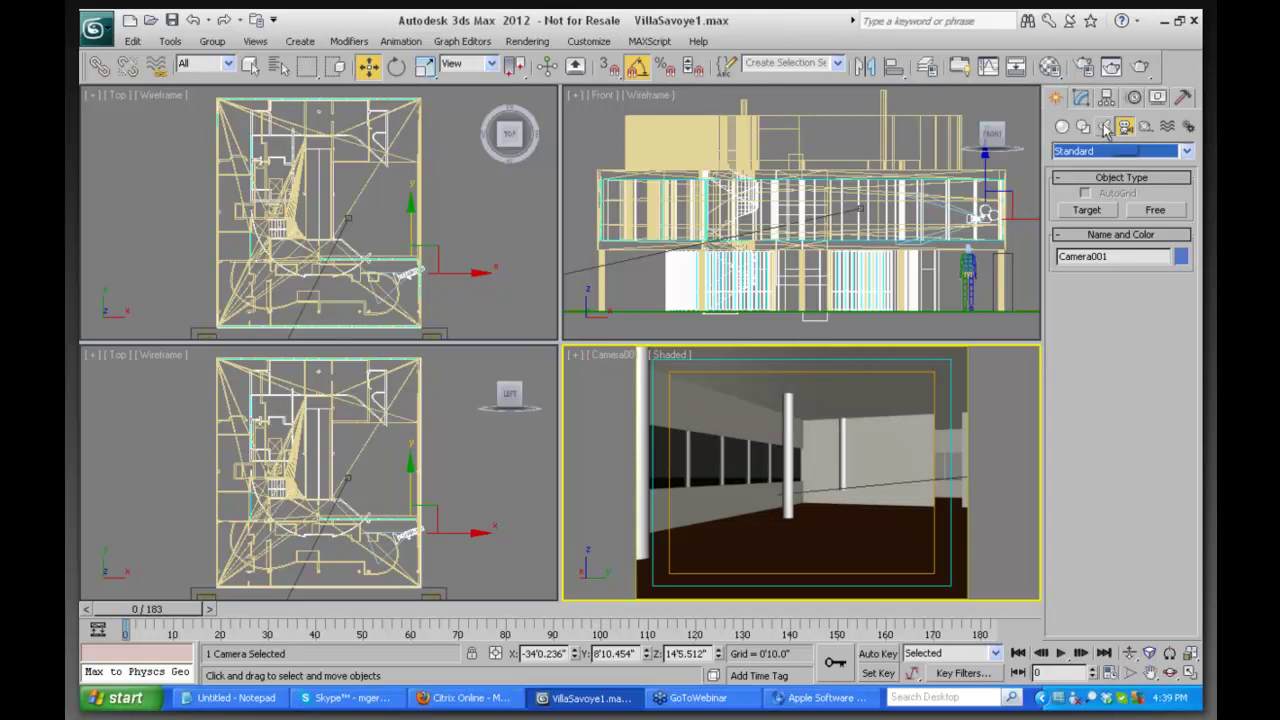
pyautogui.click(1104, 126)
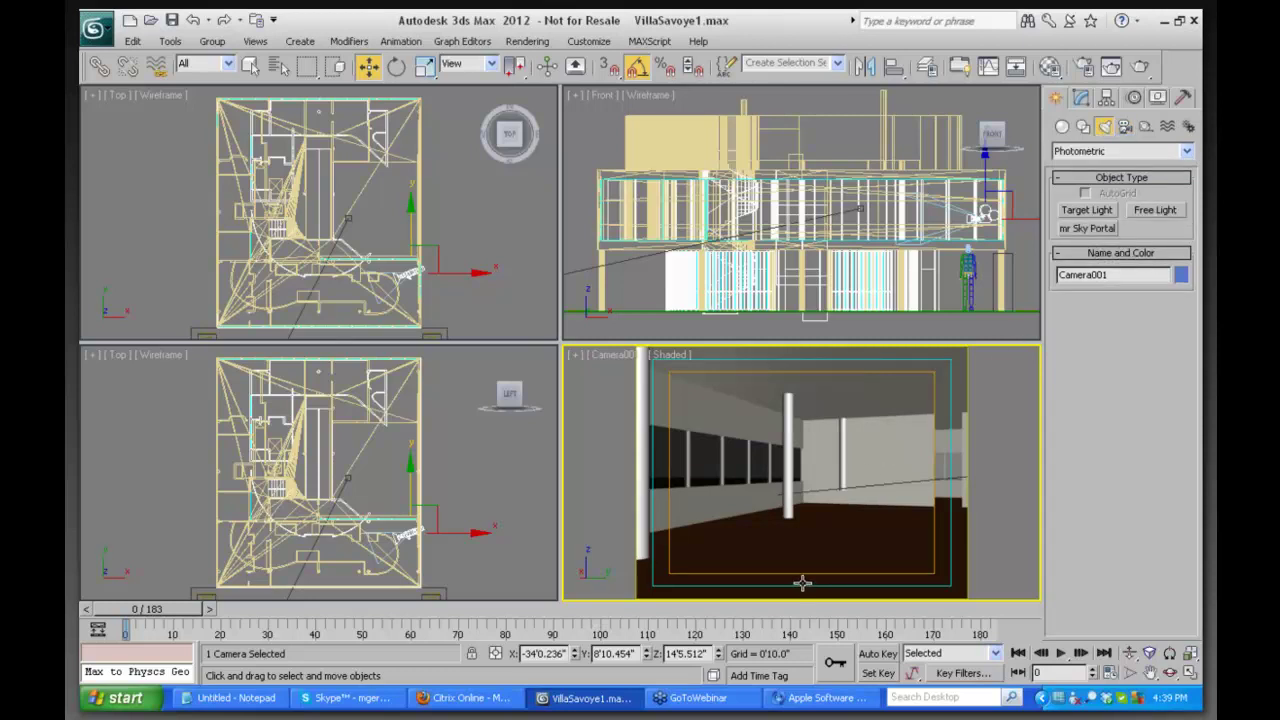
pyautogui.click(1089, 210)
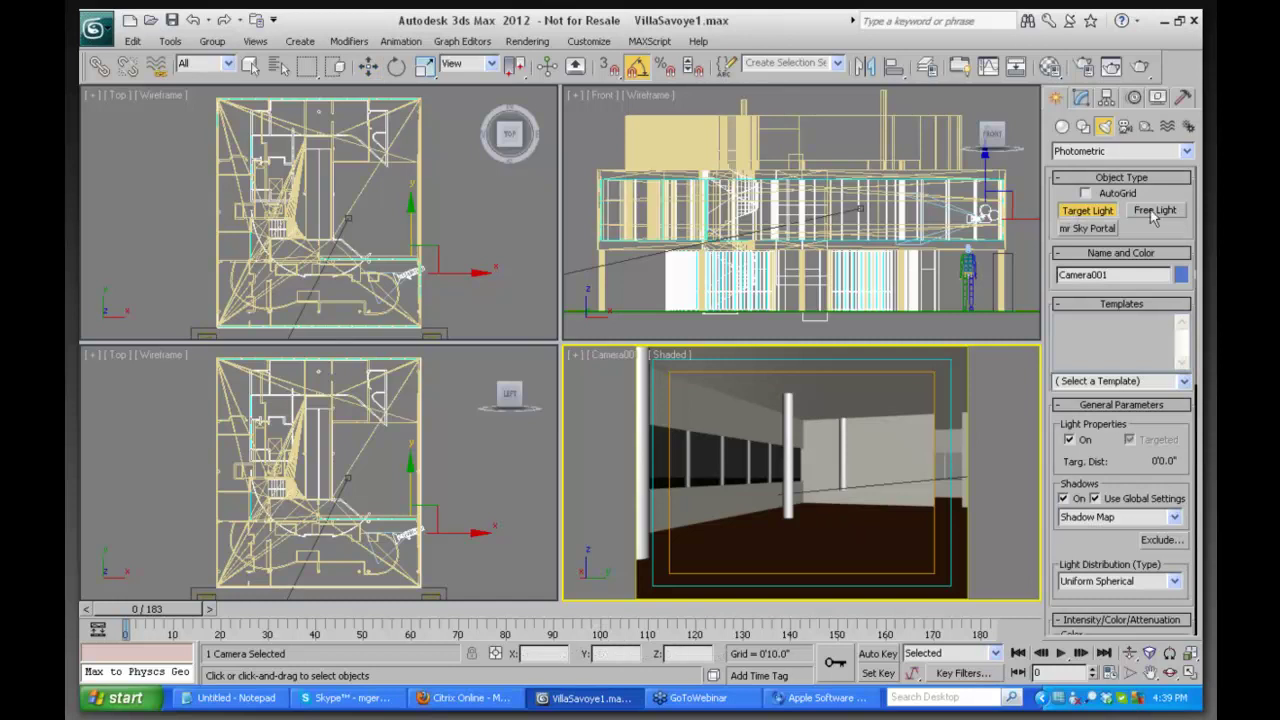
pyautogui.click(1153, 212)
pyautogui.click(1085, 193)
pyautogui.click(840, 529)
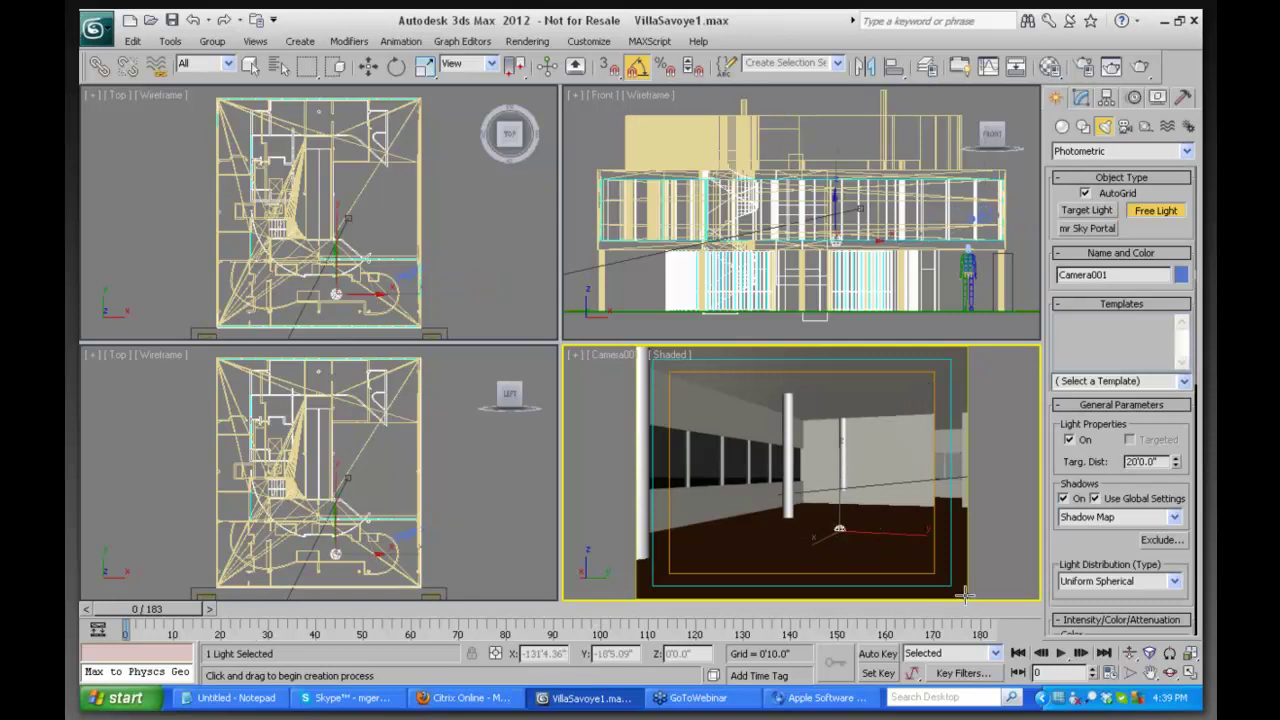
# Set the camera viewport to Realistic shading and raise the light above the floor to a Z position of about 15'0.6"
pyautogui.click(668, 356)
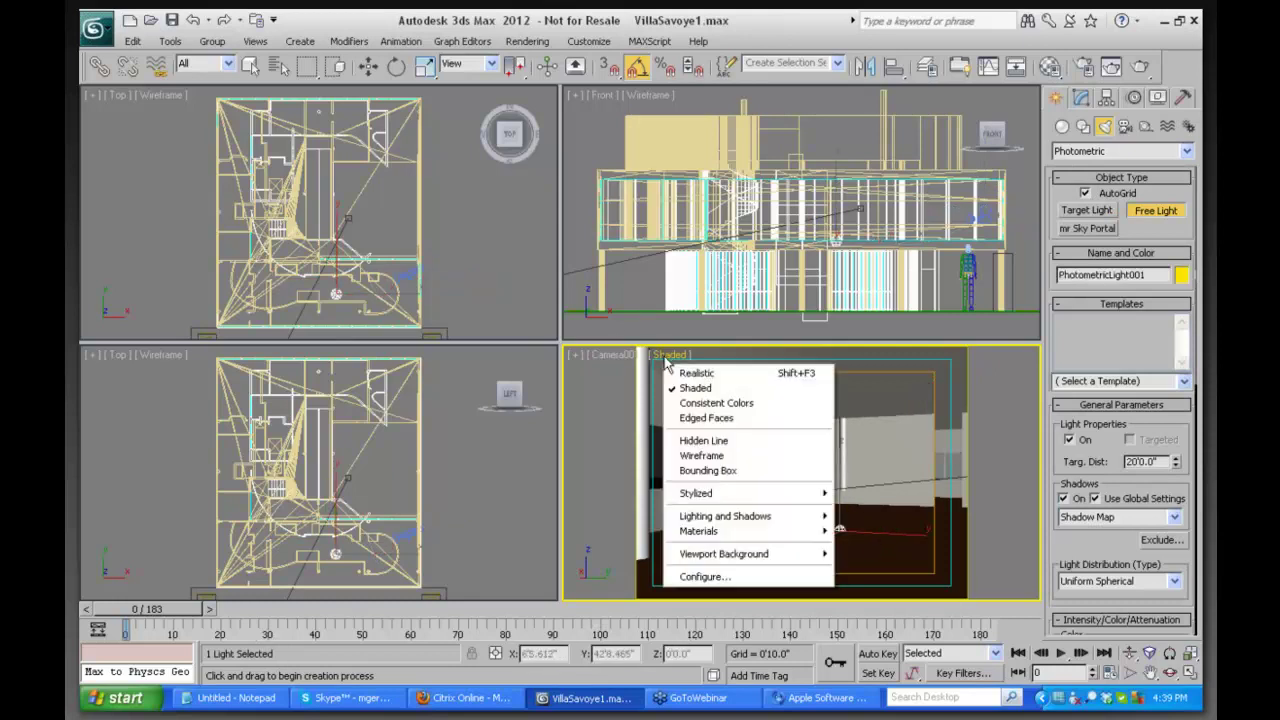
pyautogui.click(698, 373)
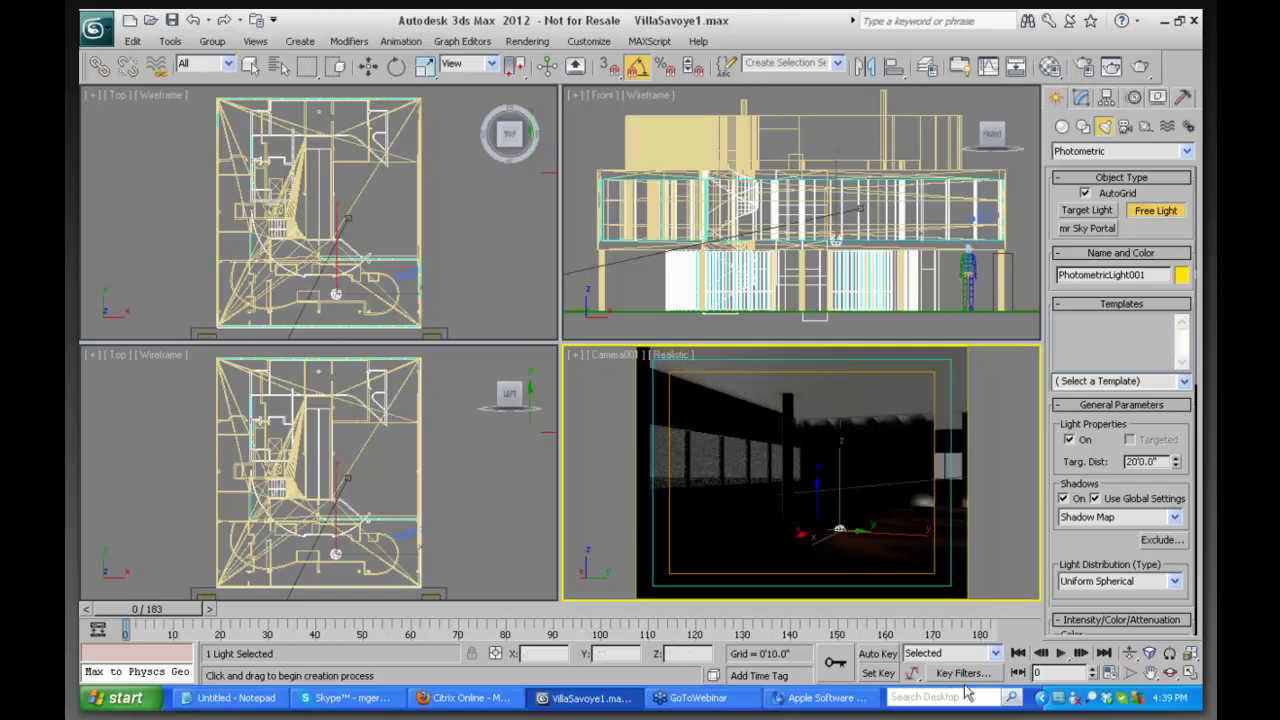
pyautogui.click(368, 67)
pyautogui.moveTo(838, 473); pyautogui.dragTo(838, 410)
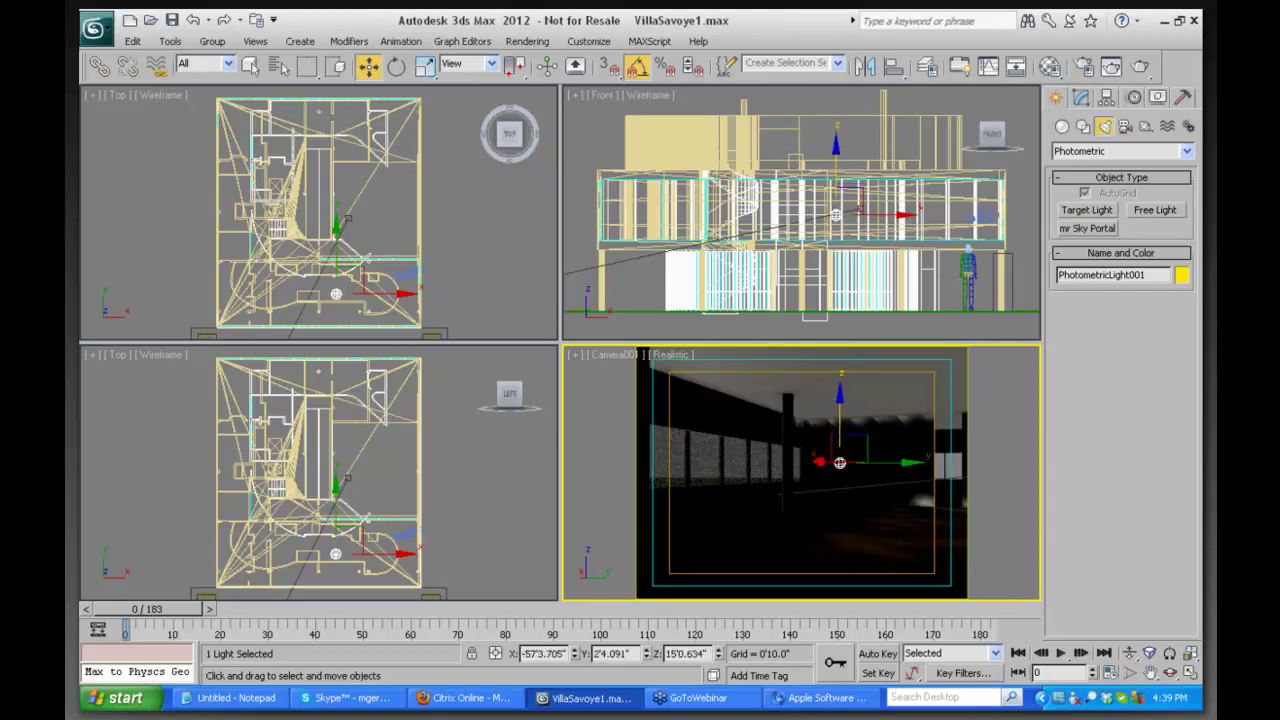
# Switch the camera viewport to a perspective view framed on the light and maximize that viewport
pyautogui.press('p')
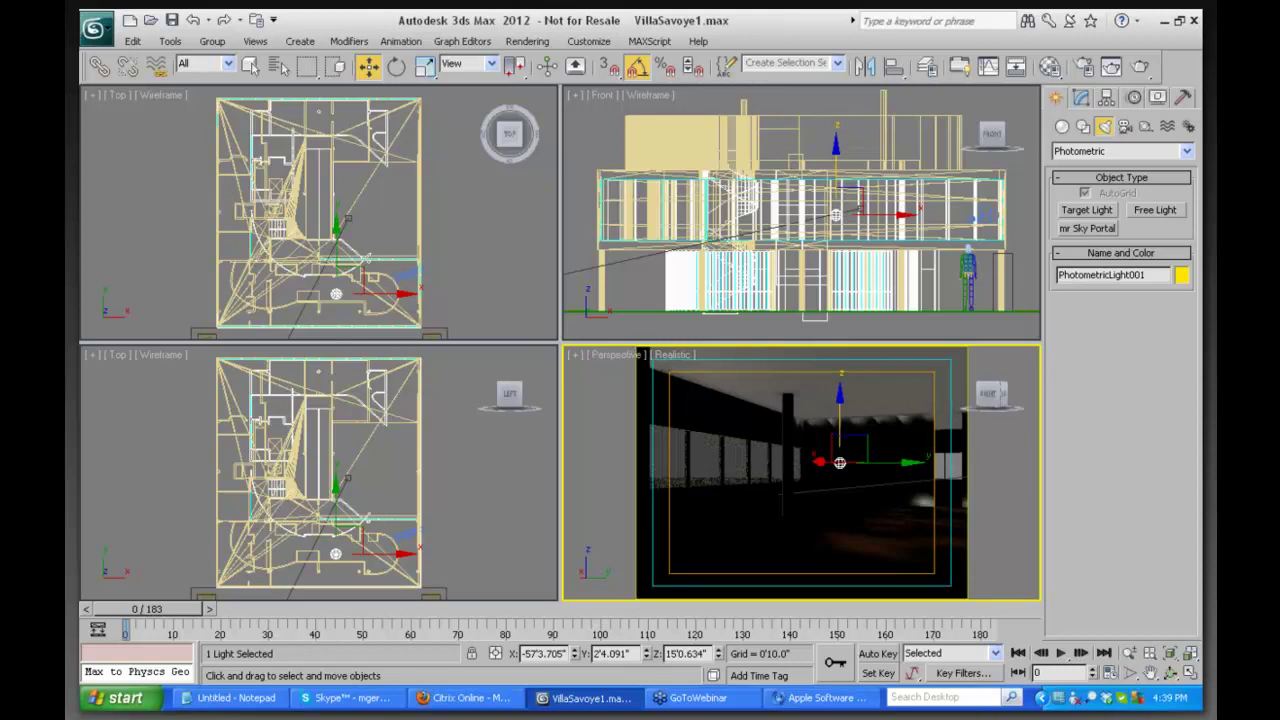
pyautogui.click(1168, 653)
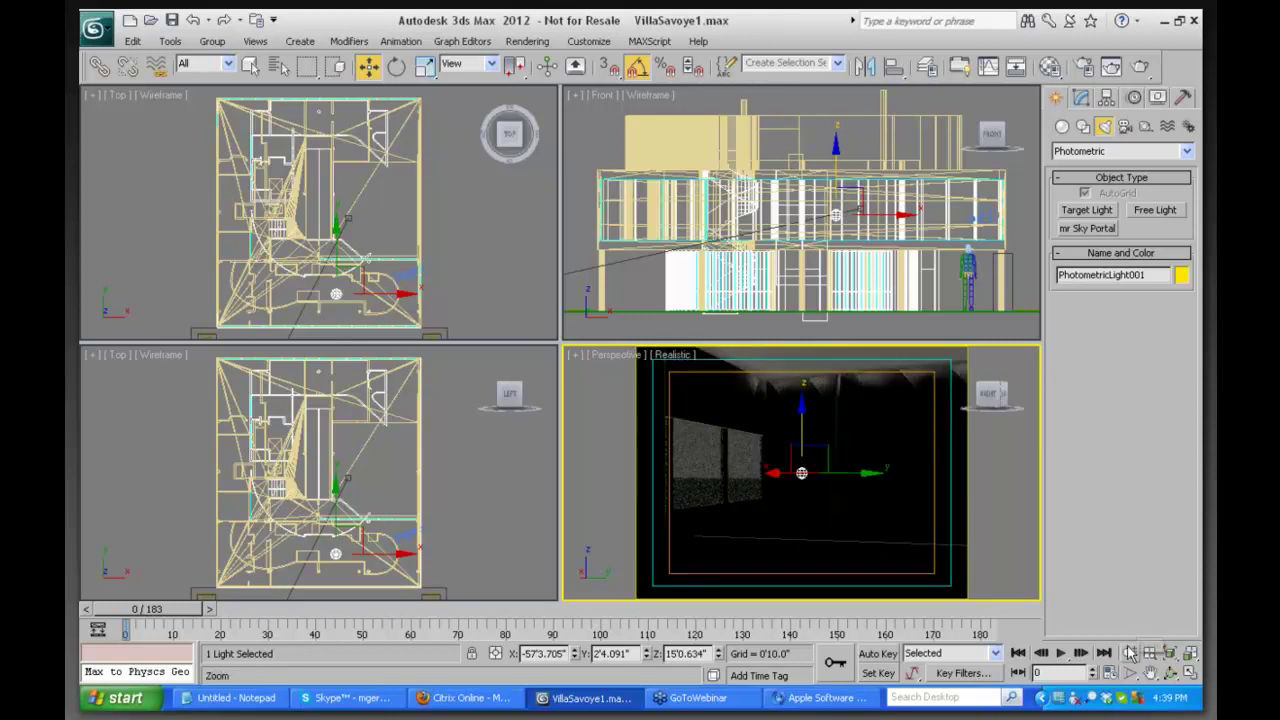
pyautogui.click(1128, 652)
pyautogui.moveTo(805, 468)
pyautogui.mouseDown()
pyautogui.moveTo(803, 383)
pyautogui.moveTo(804, 462)
pyautogui.mouseUp()
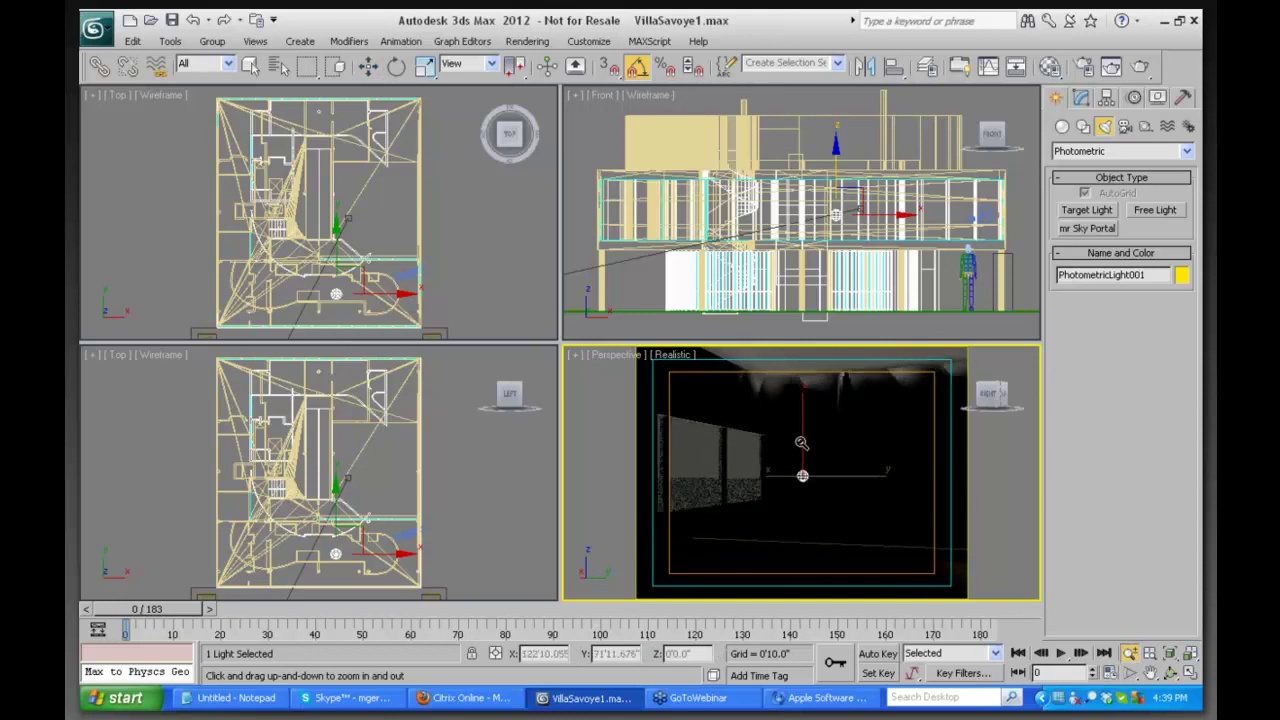
pyautogui.click(1190, 673)
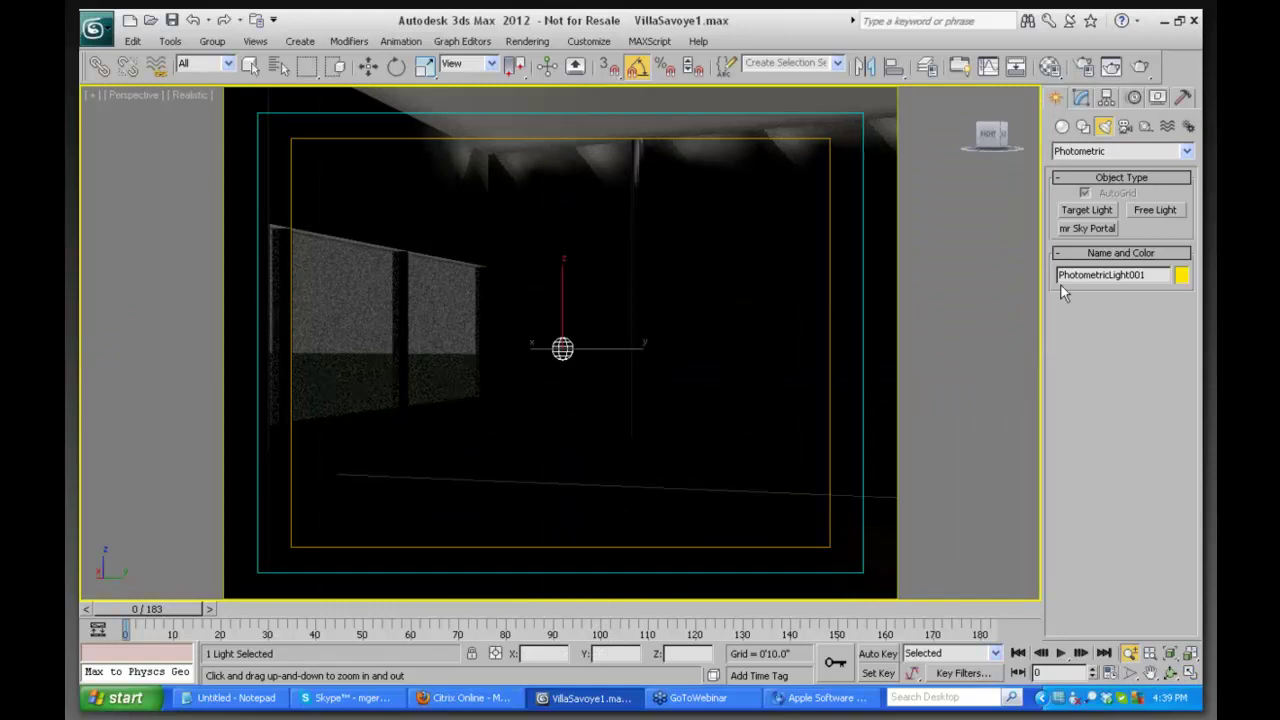
# Apply the 100W Bulb template to the photometric free light
pyautogui.click(1081, 97)
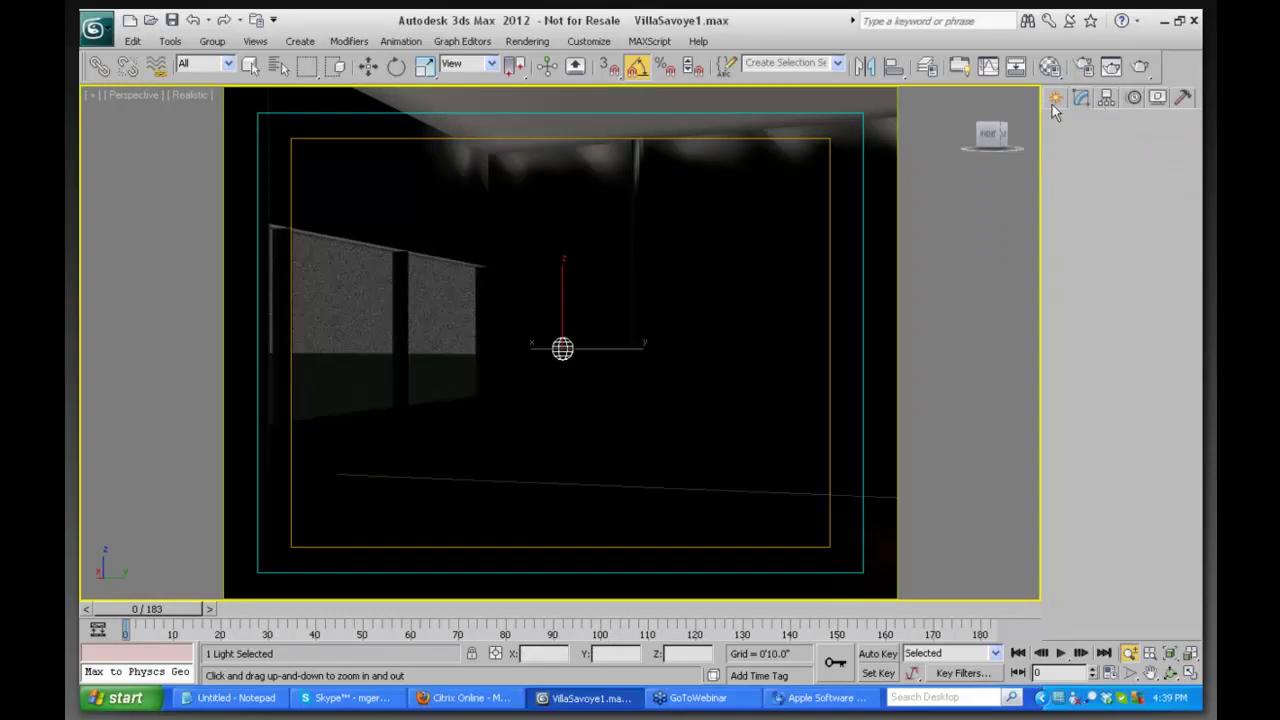
pyautogui.click(1057, 98)
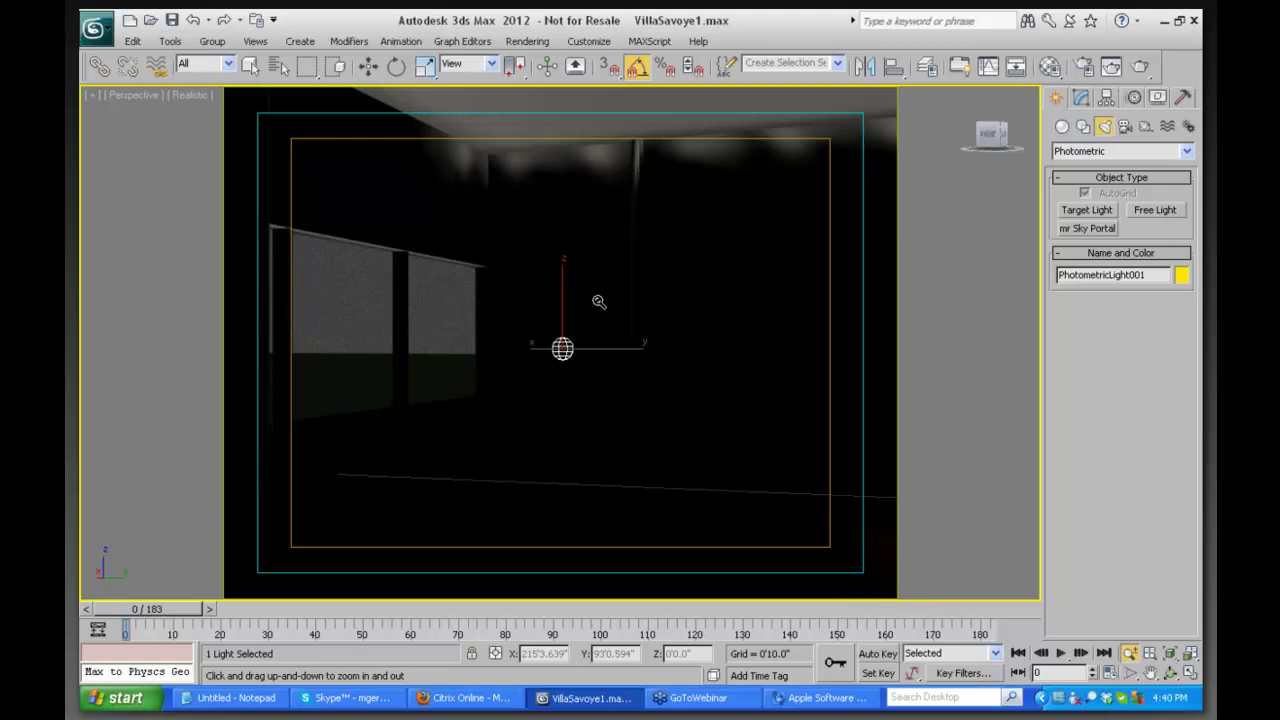
pyautogui.click(1104, 100)
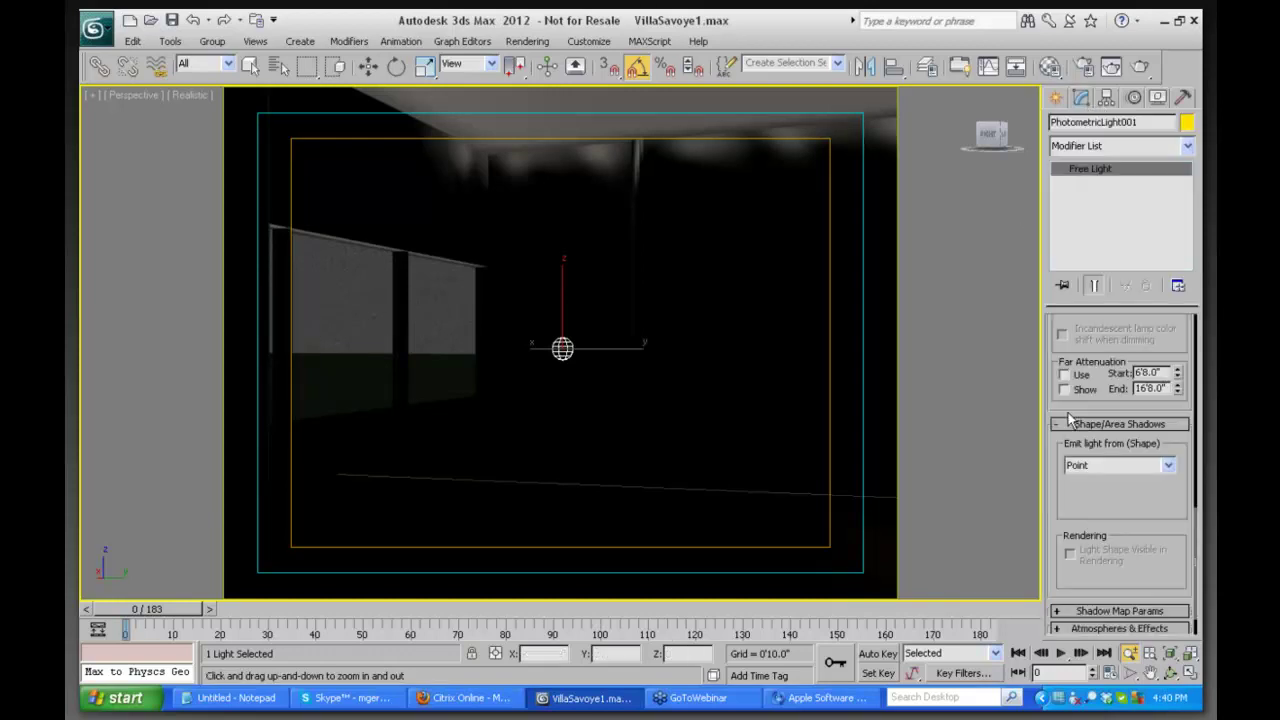
pyautogui.moveTo(1088, 322); pyautogui.dragTo(1088, 608)
pyautogui.moveTo(1058, 322); pyautogui.dragTo(1062, 632)
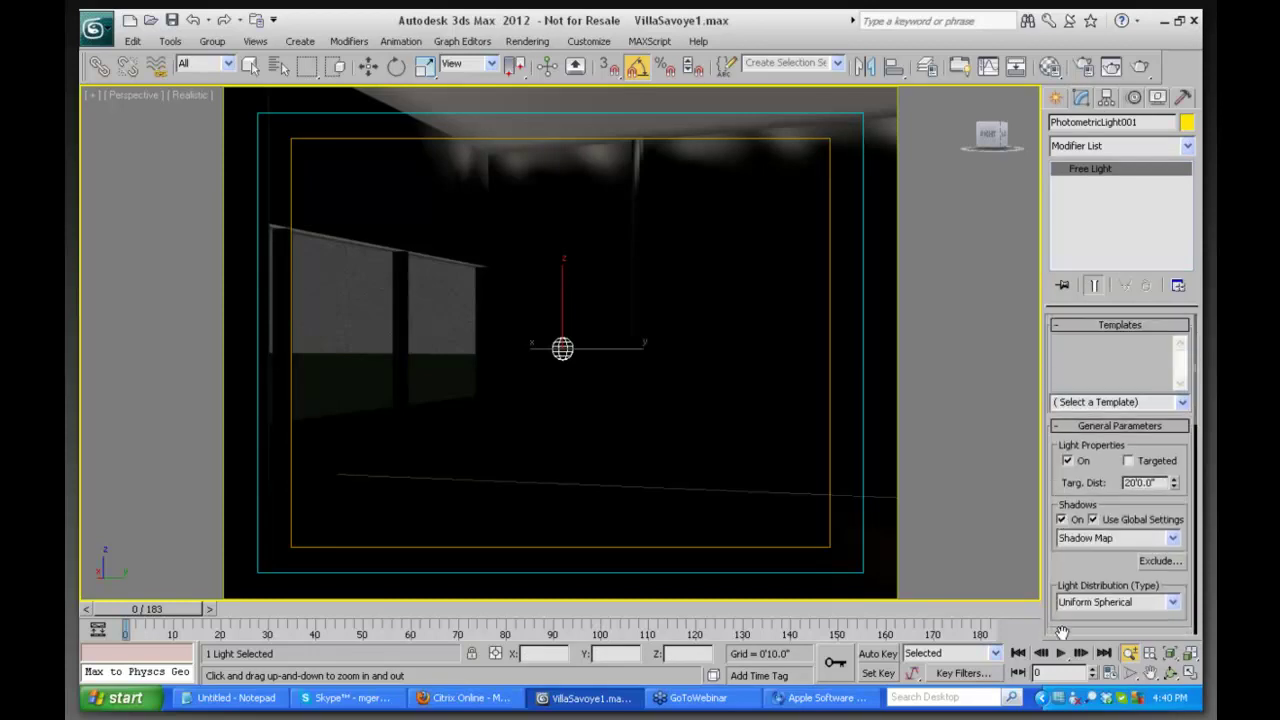
pyautogui.click(1182, 402)
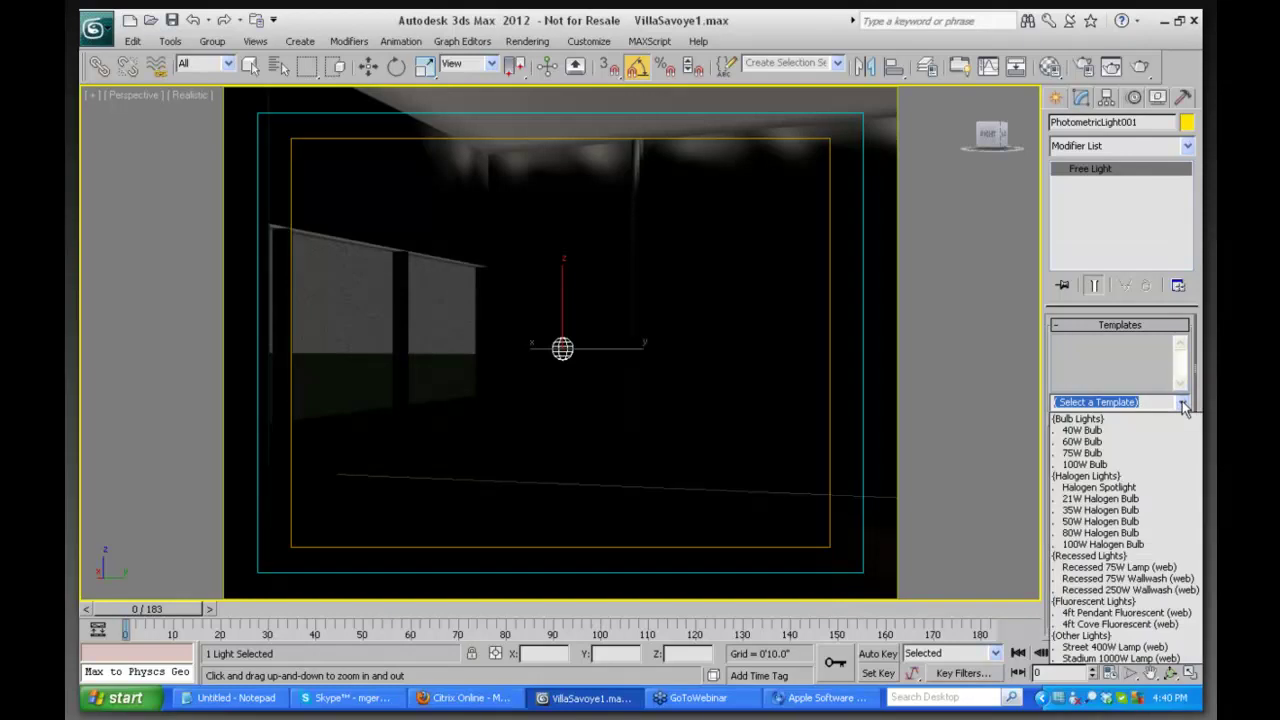
pyautogui.click(1087, 465)
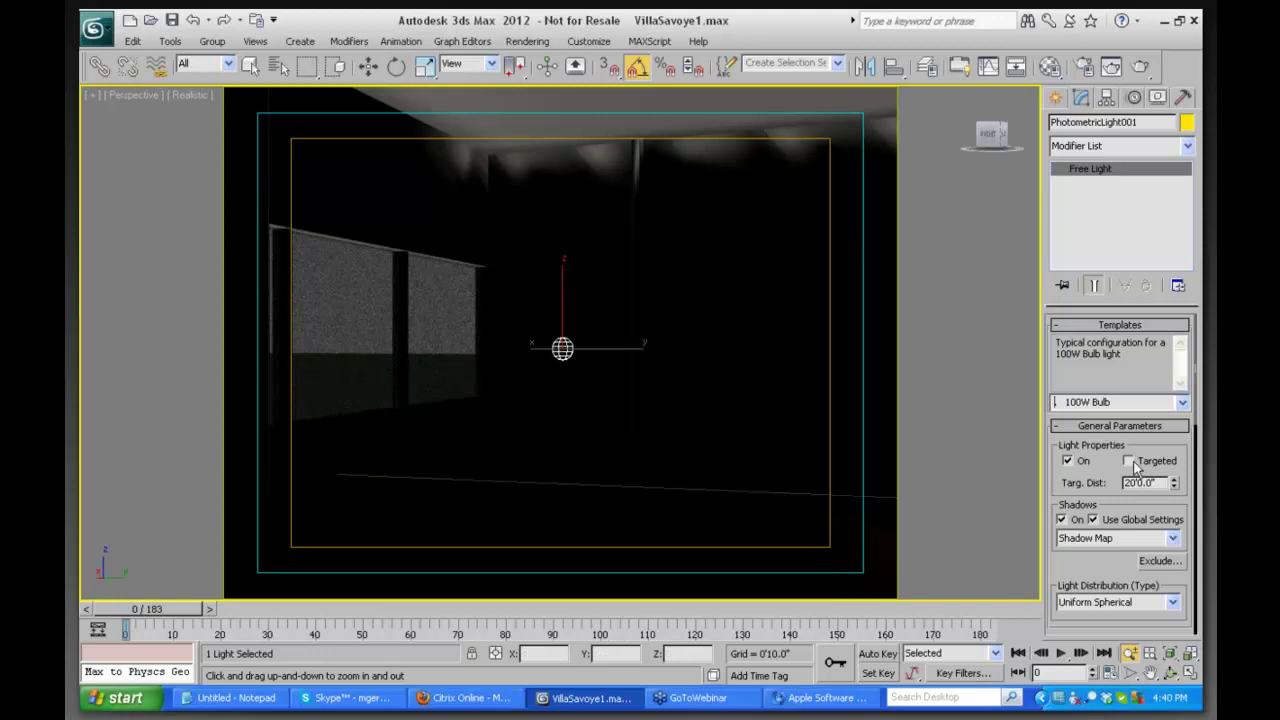
# Try the Recessed 250W Wallwash template on the photometric light, and replace it with the Stadium 1000W Lamp template
pyautogui.click(1183, 403)
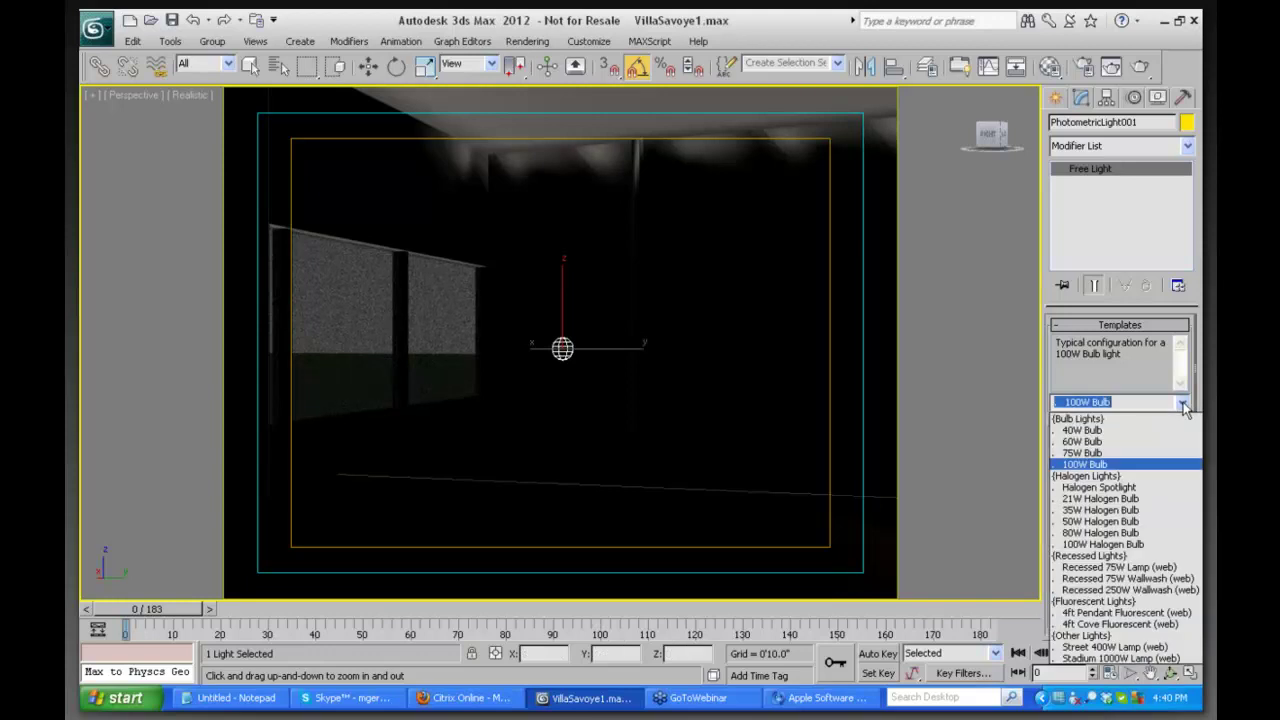
pyautogui.click(1143, 590)
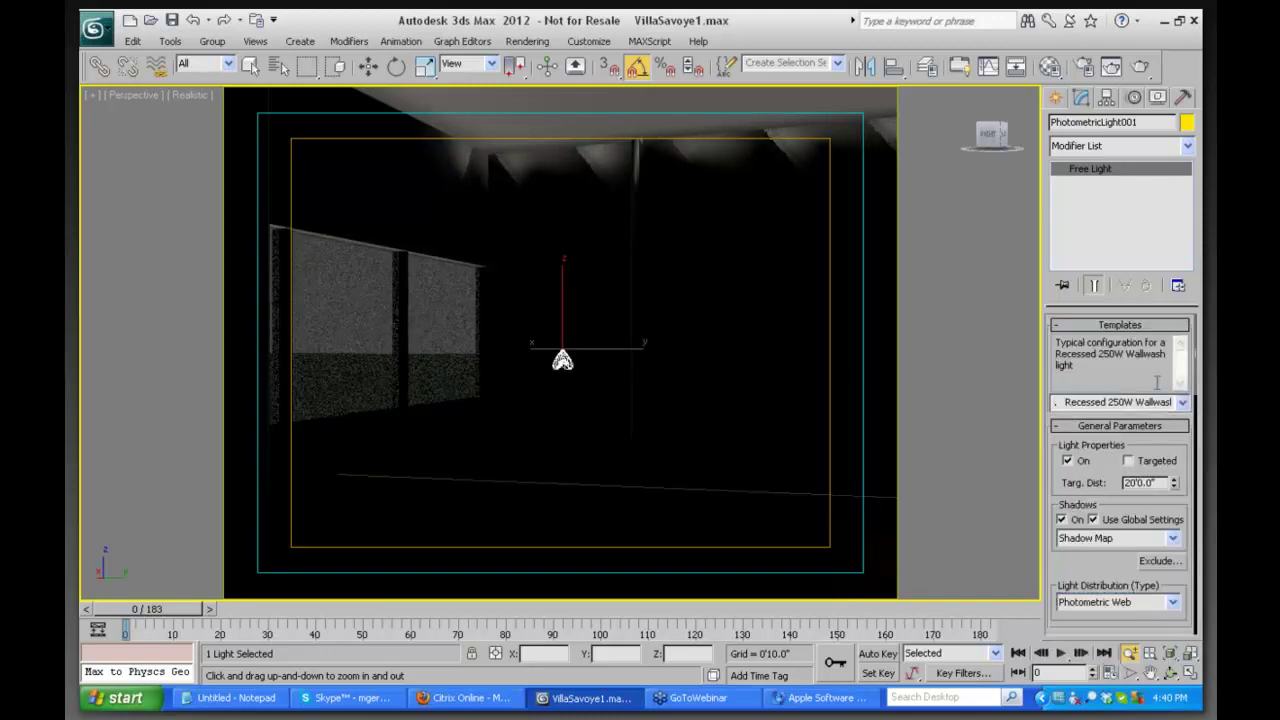
pyautogui.click(1182, 402)
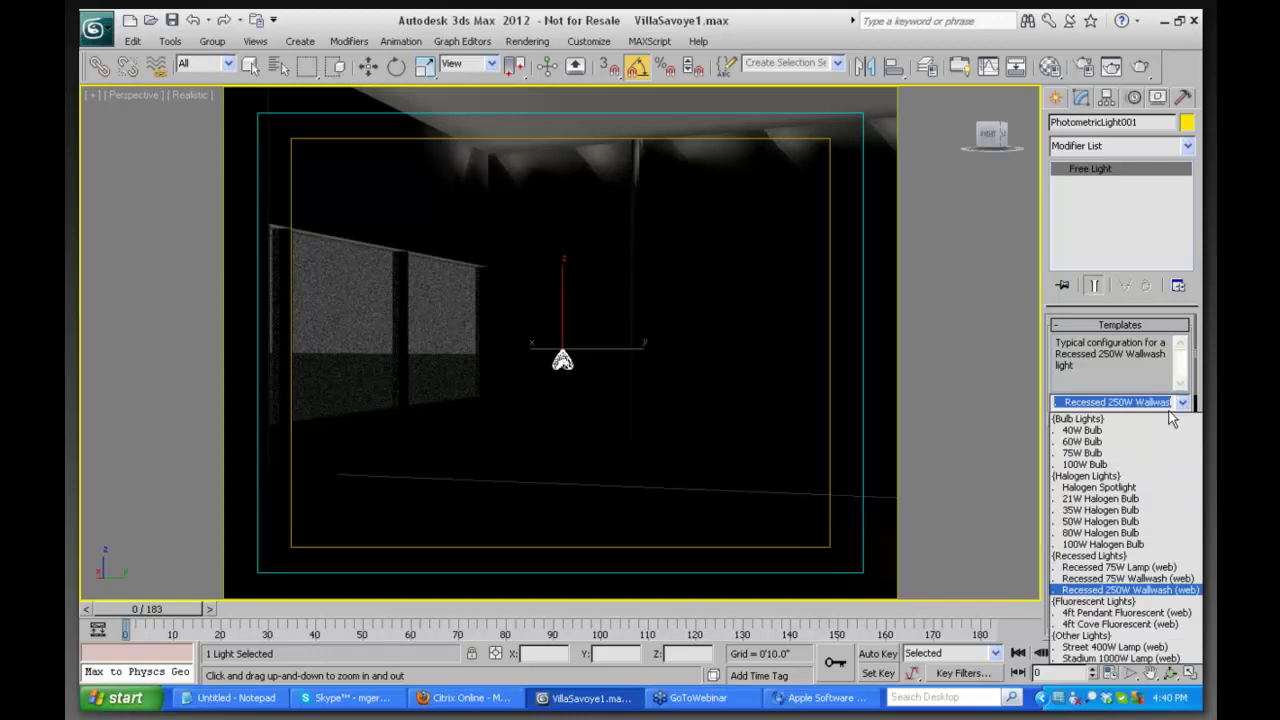
pyautogui.click(1105, 658)
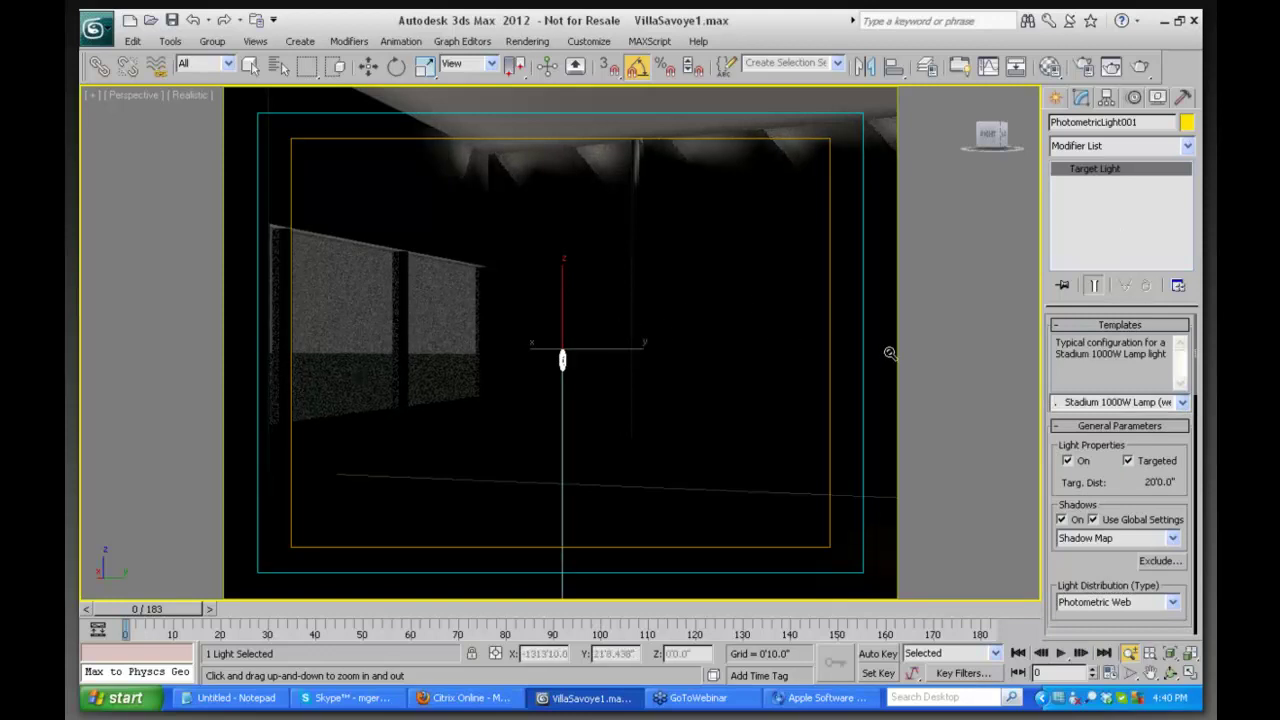
# Render the perspective view, close the rendered frame, and switch the viewport to the Camera001 view
pyautogui.hotkey('shift', 'q')
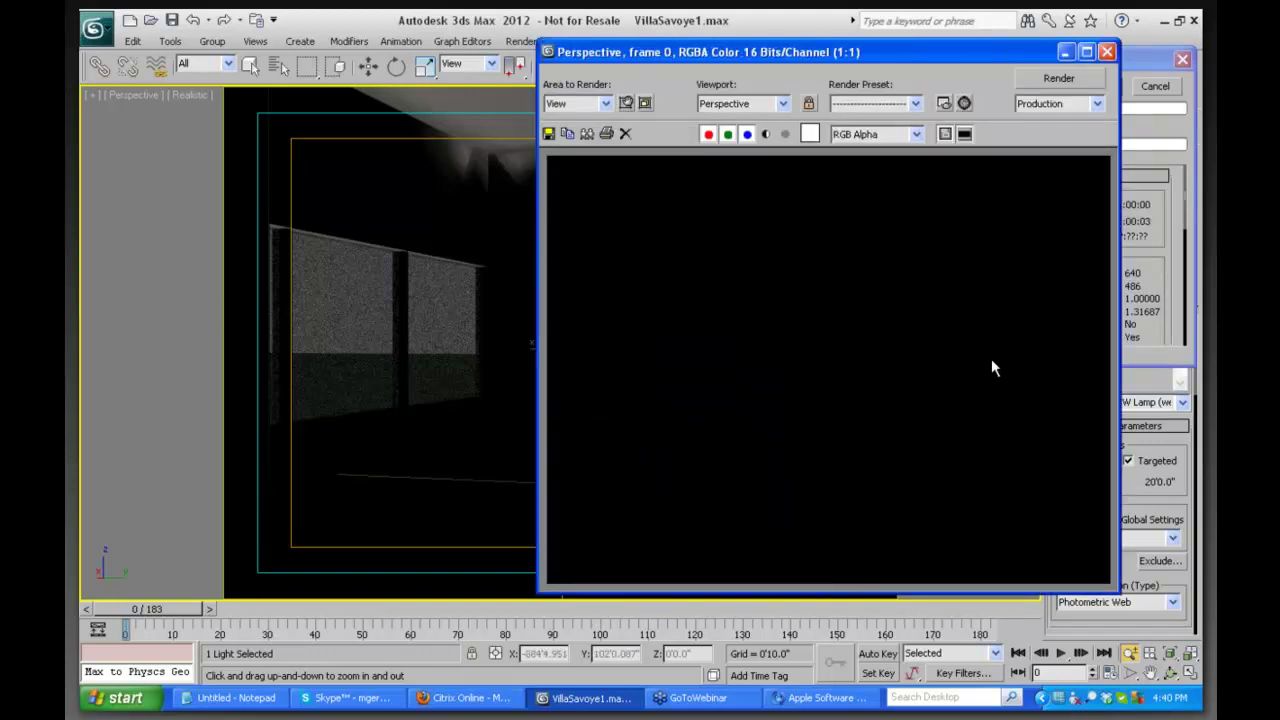
pyautogui.moveTo(966, 50); pyautogui.dragTo(640, 70)
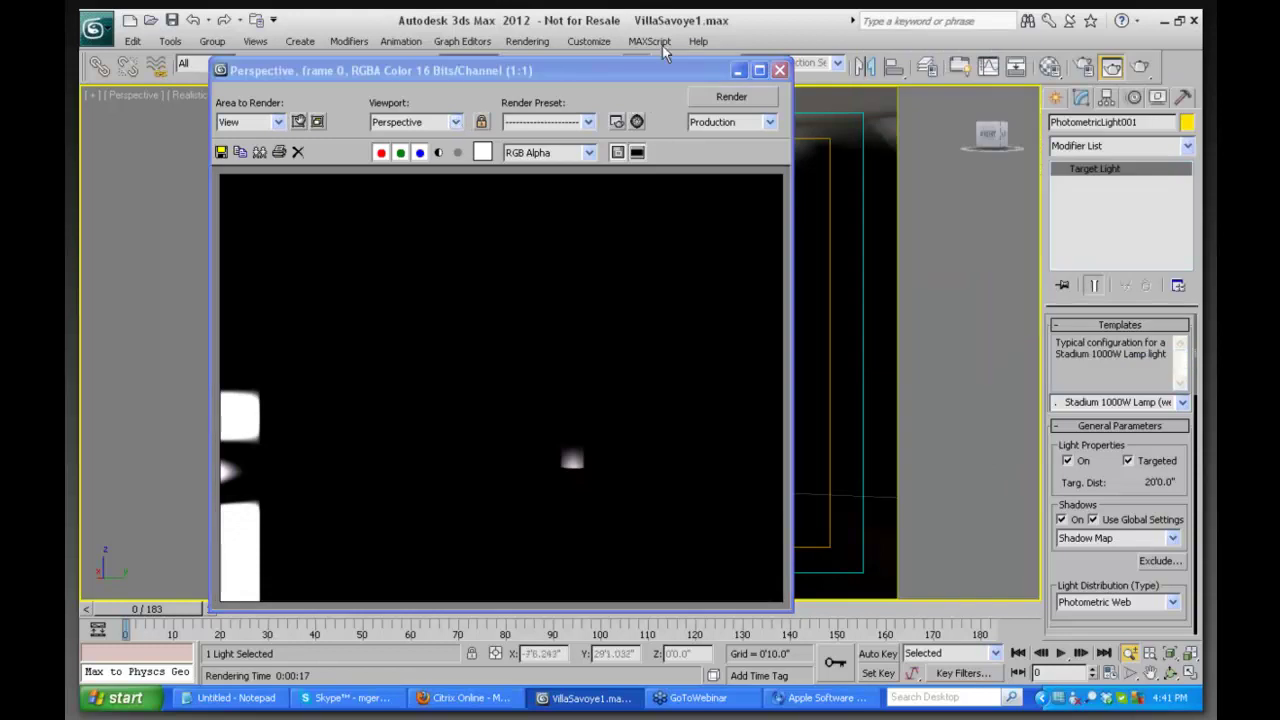
pyautogui.click(545, 153)
pyautogui.press('Escape')
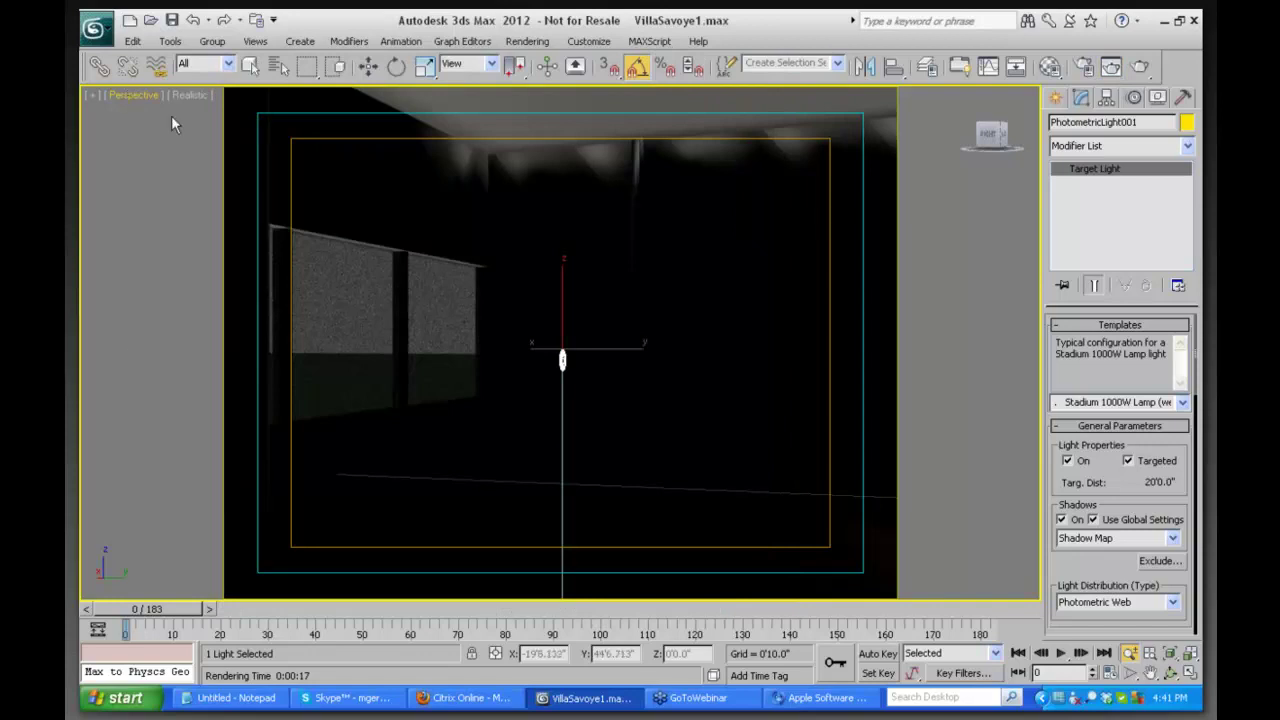
pyautogui.click(142, 95)
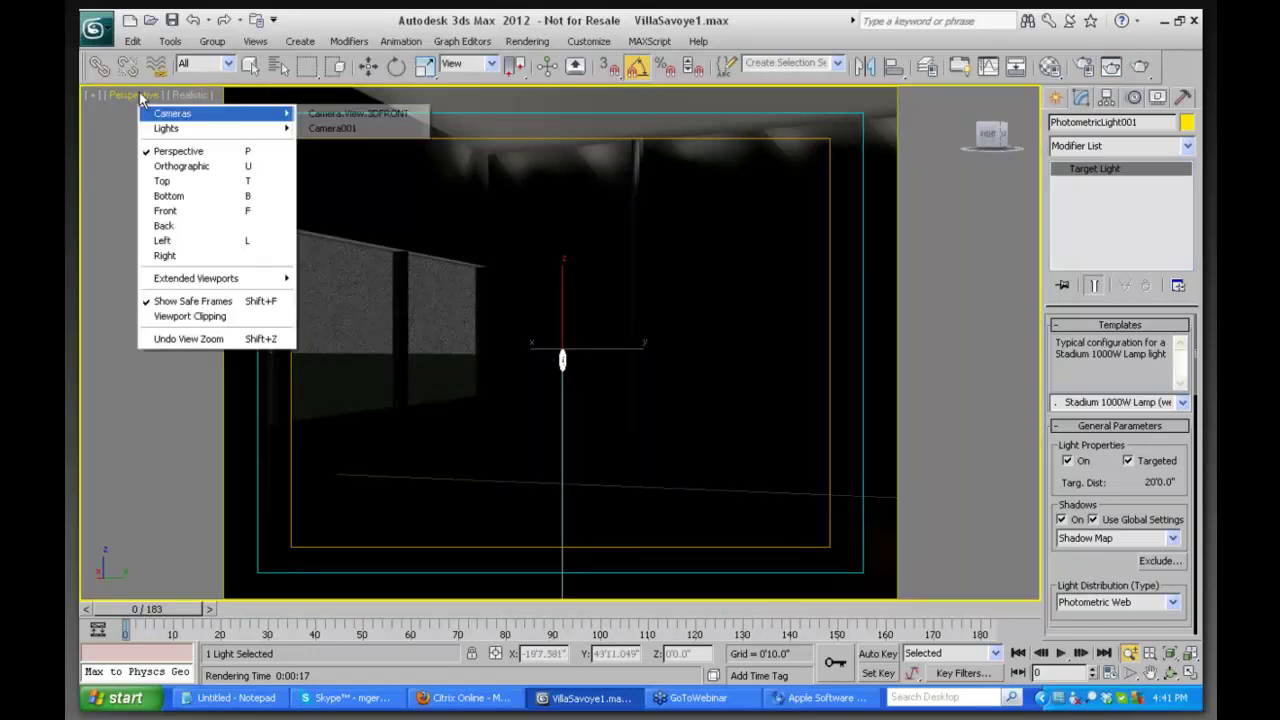
pyautogui.click(331, 134)
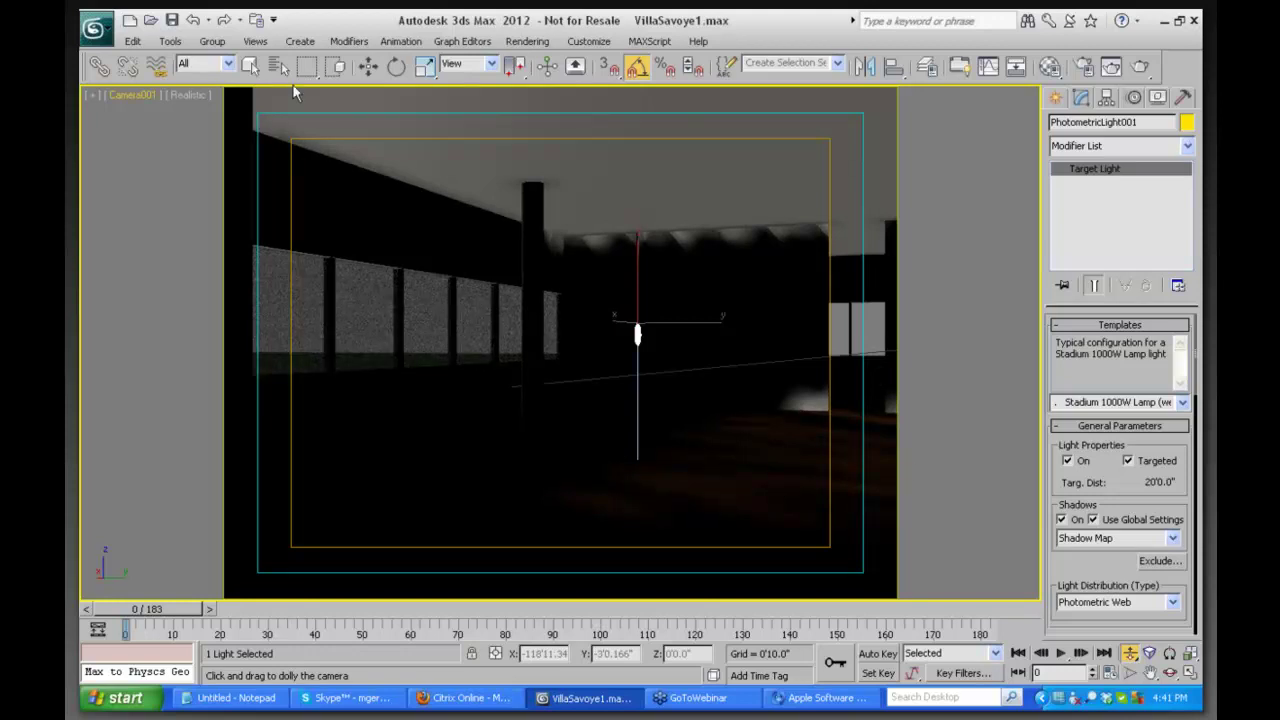
# Look through the scene's object list for the photometric light and its target, leaving the selection as it is
pyautogui.click(276, 70)
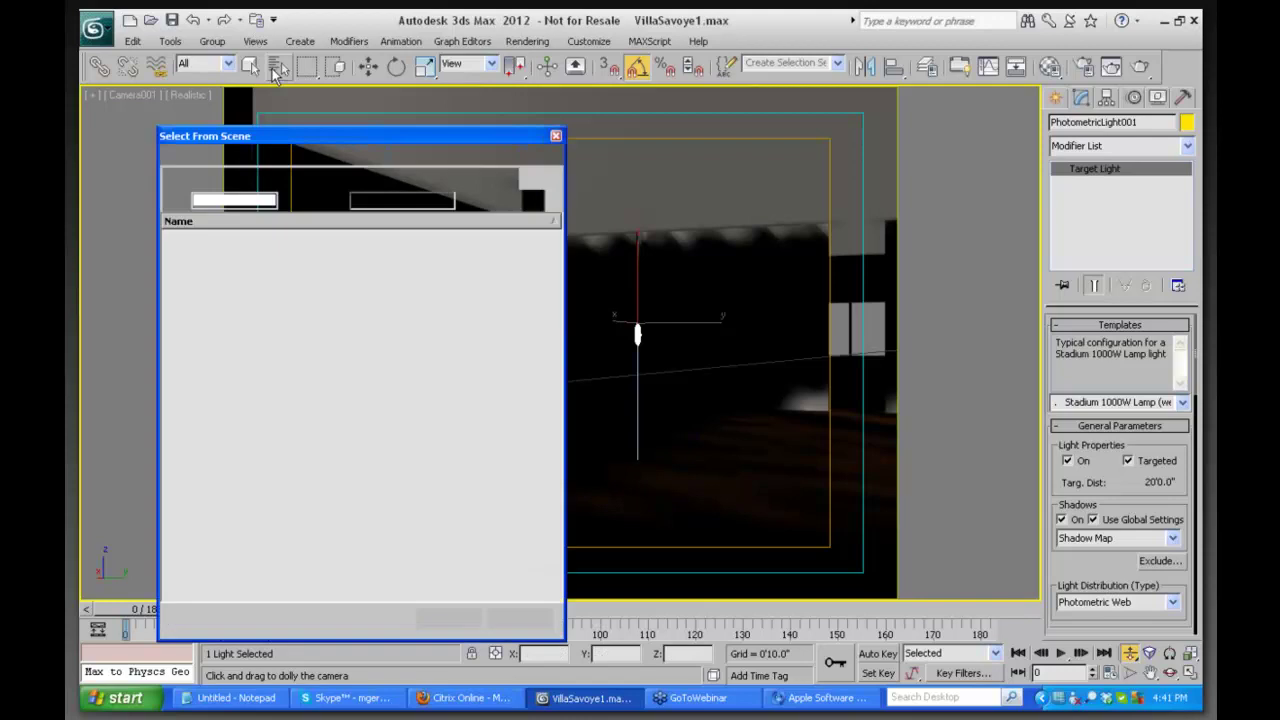
pyautogui.click(419, 180)
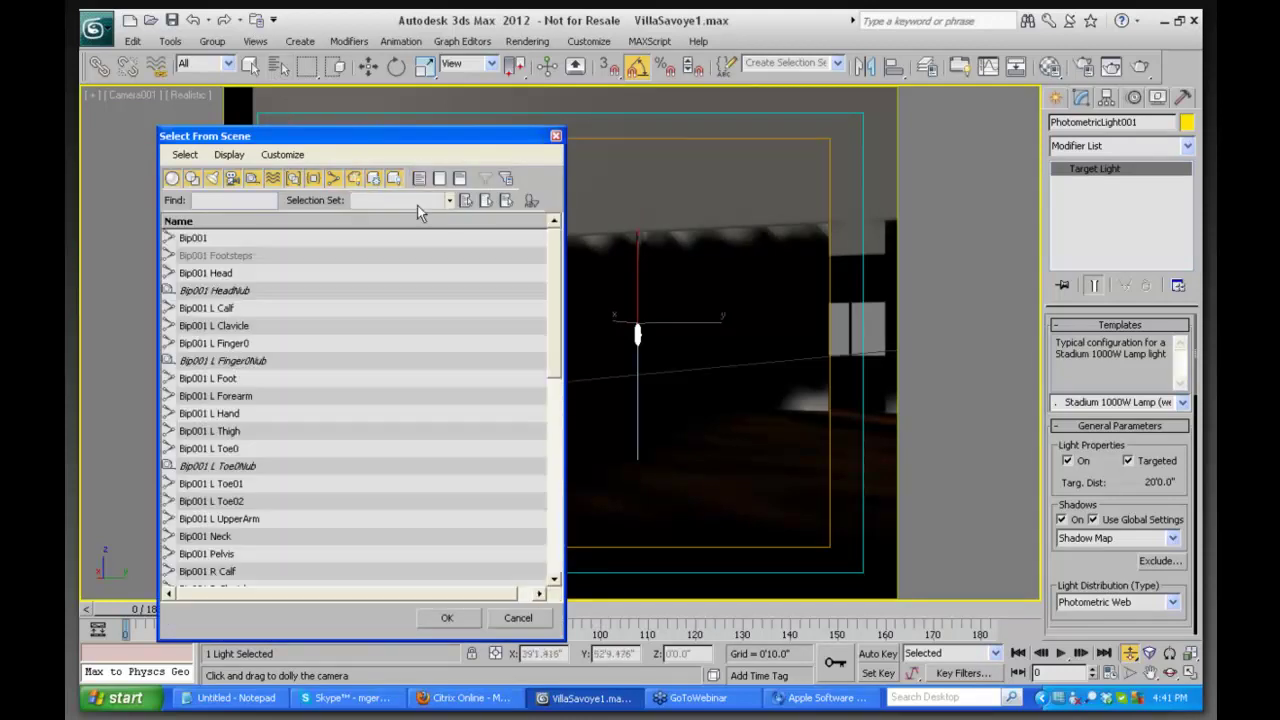
pyautogui.moveTo(555, 418); pyautogui.dragTo(553, 510)
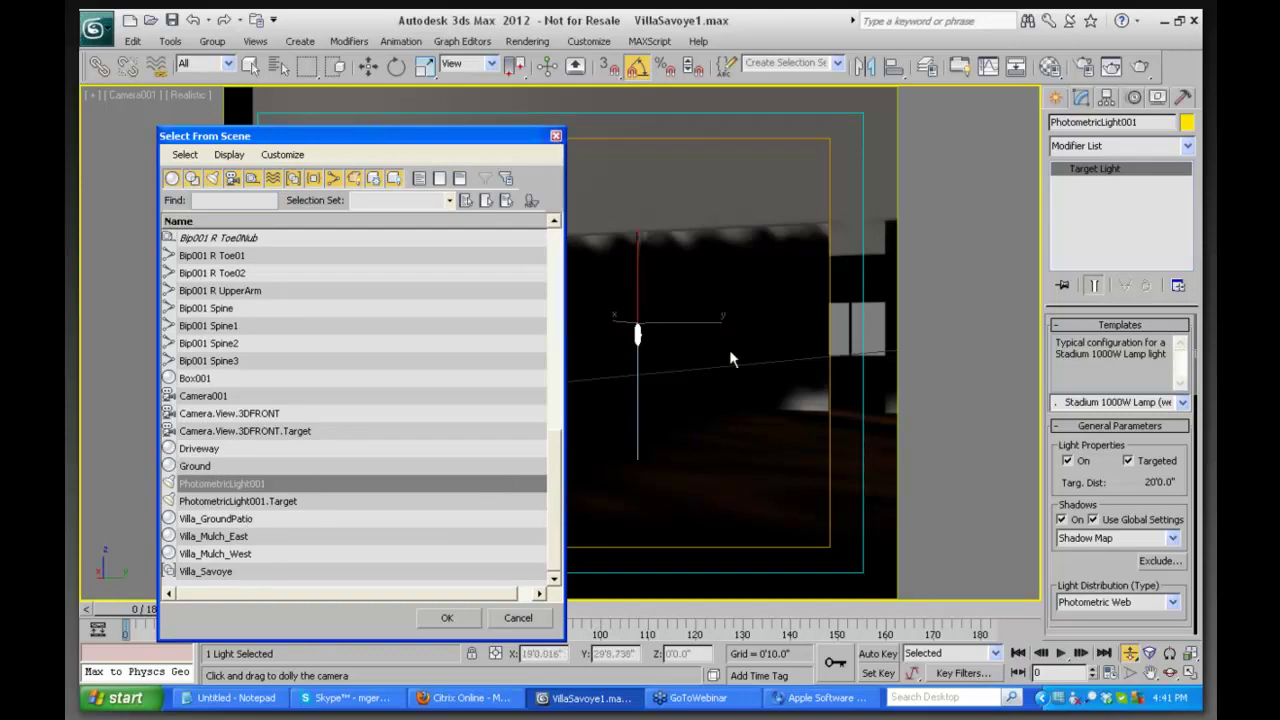
pyautogui.press('Escape')
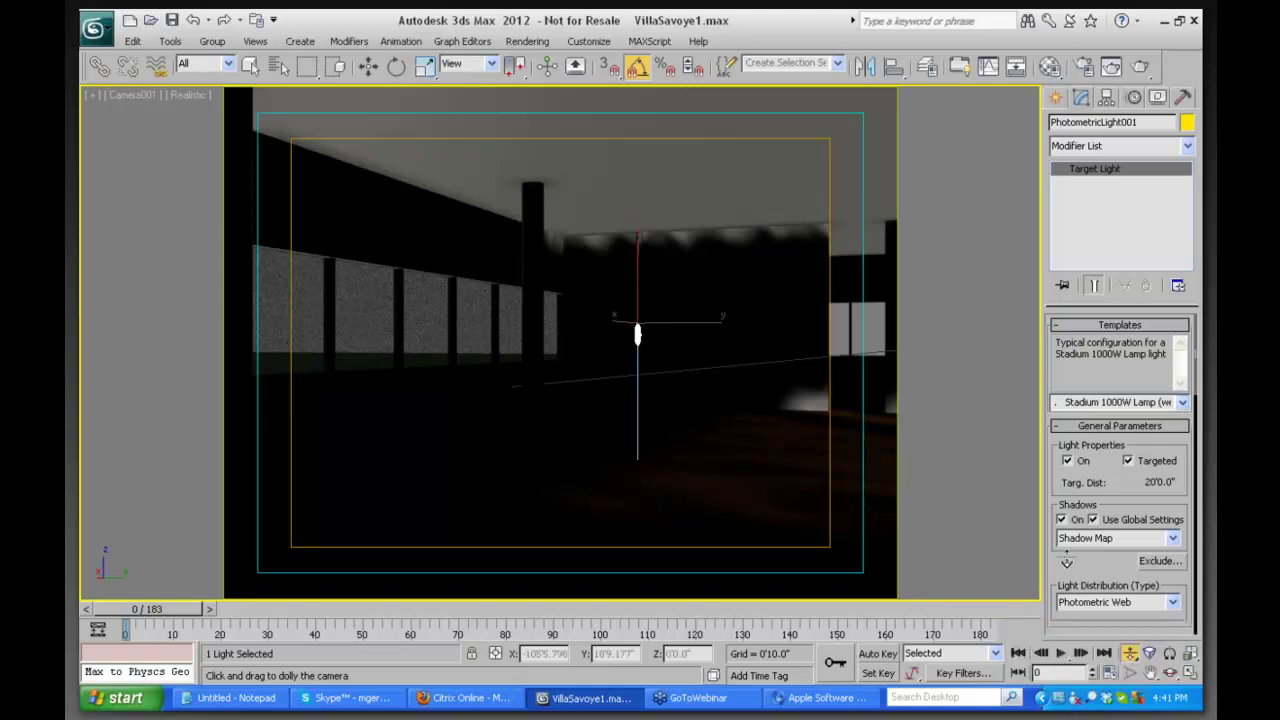
# Set the photometric light's distribution type to Spotlight
pyautogui.moveTo(1060, 515); pyautogui.dragTo(1063, 358)
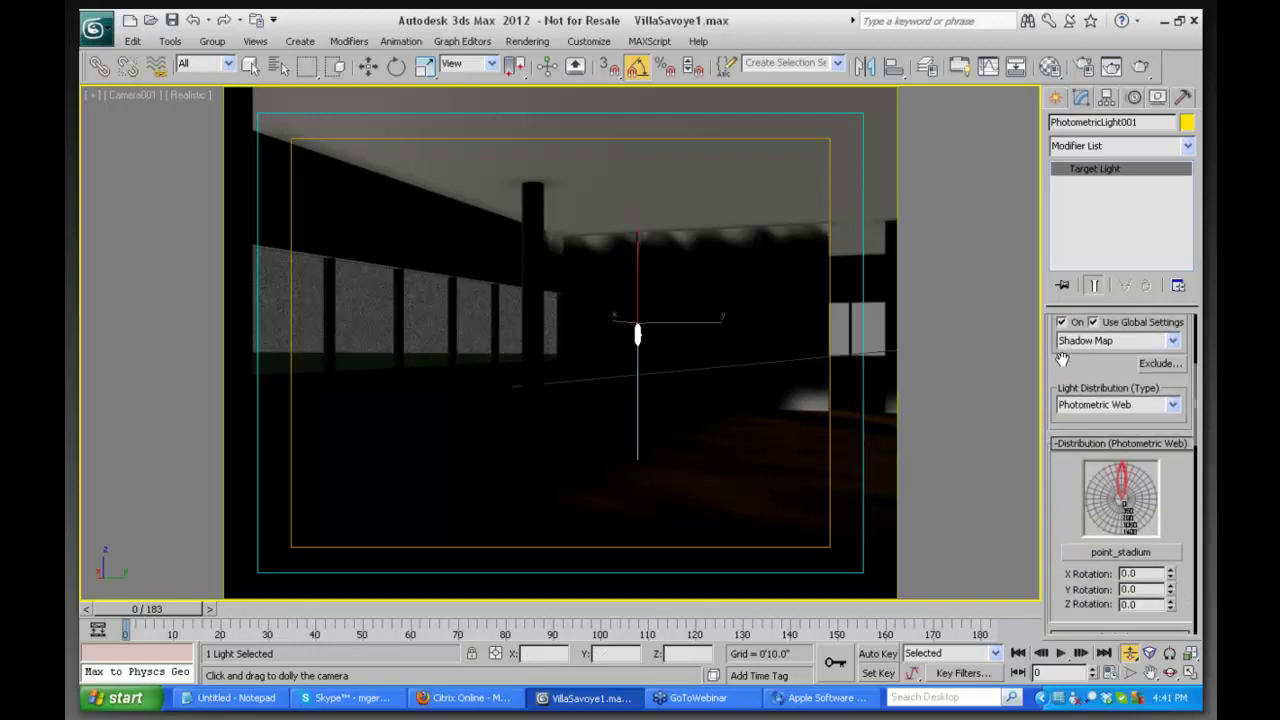
pyautogui.scroll(-1, 1105, 457)
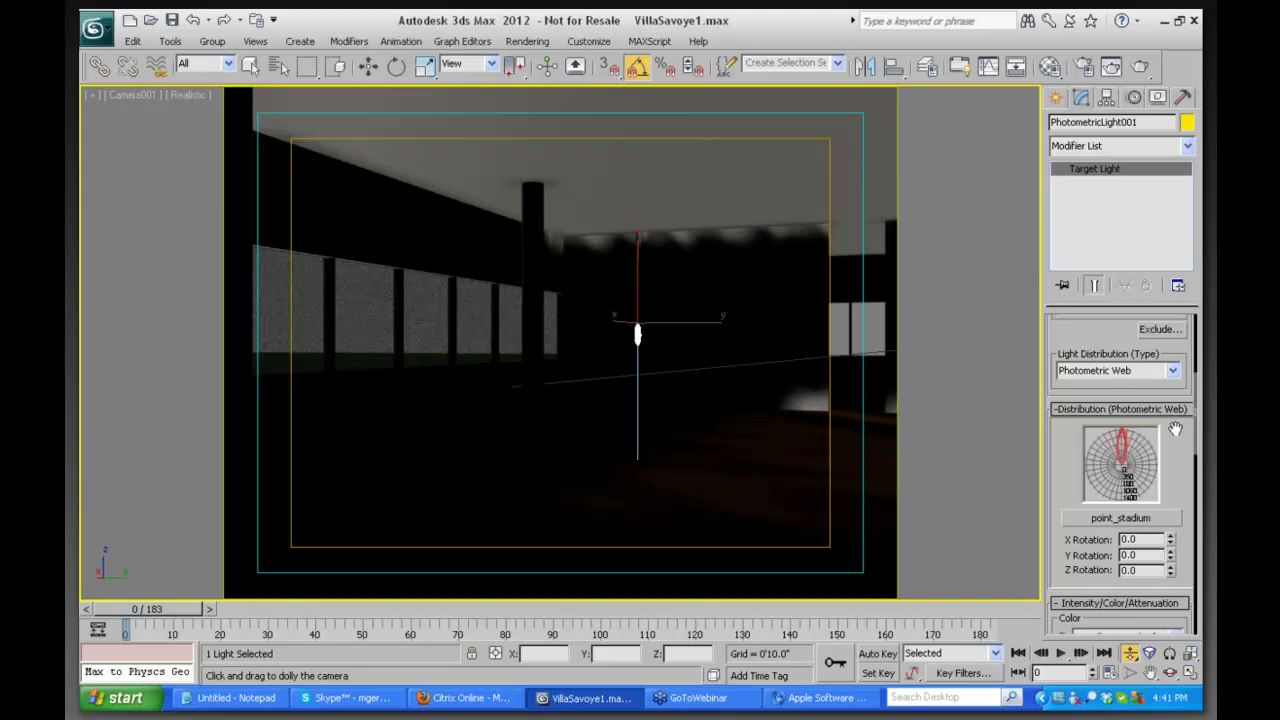
pyautogui.moveTo(1175, 428); pyautogui.dragTo(1176, 445)
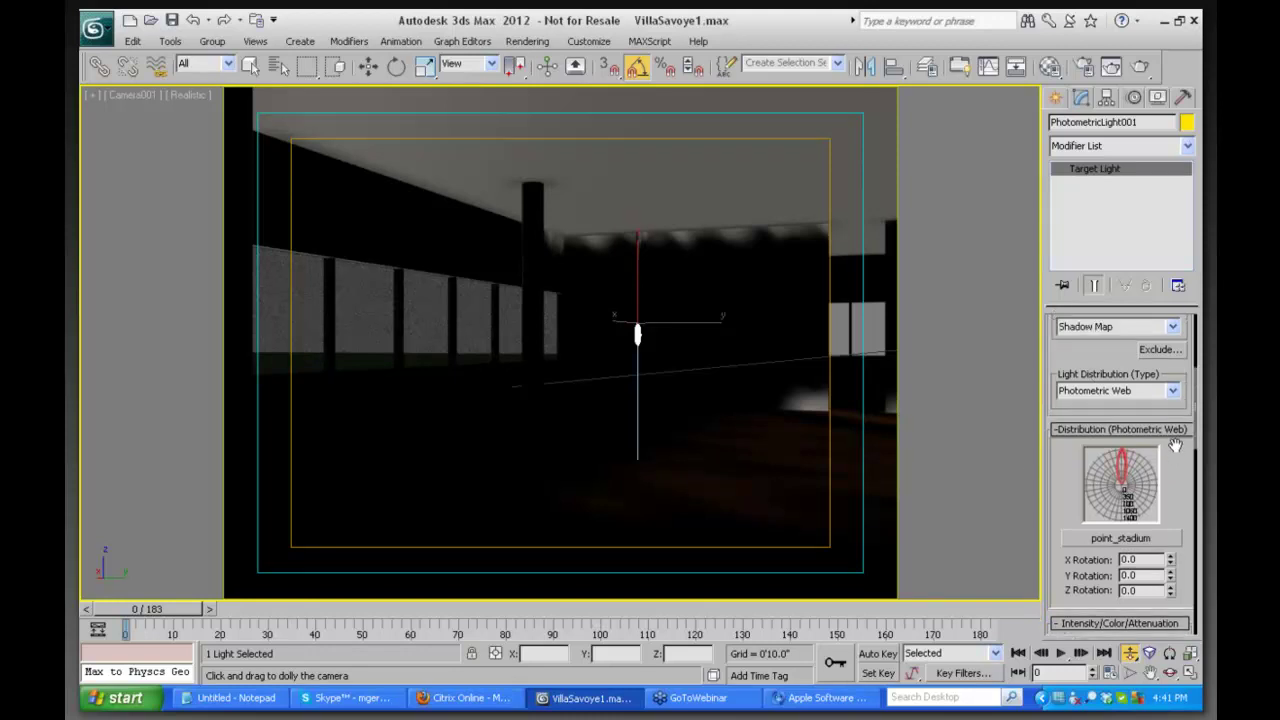
pyautogui.click(1174, 388)
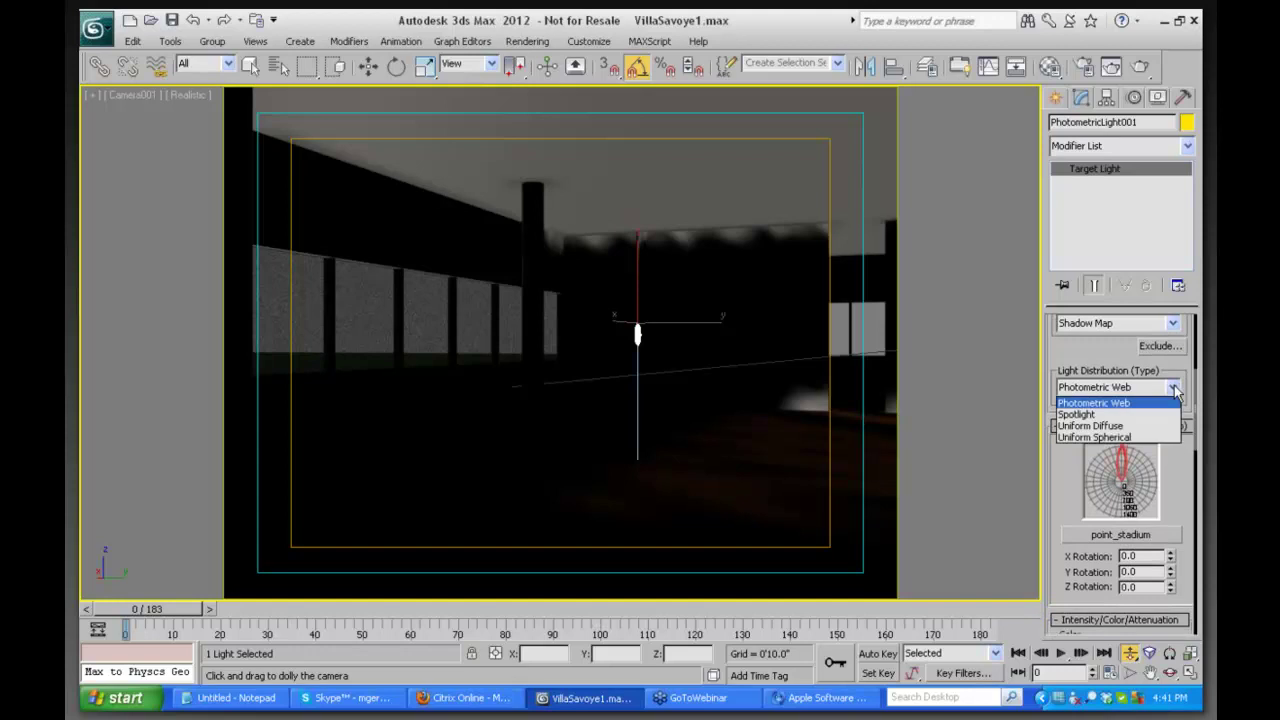
pyautogui.click(1071, 416)
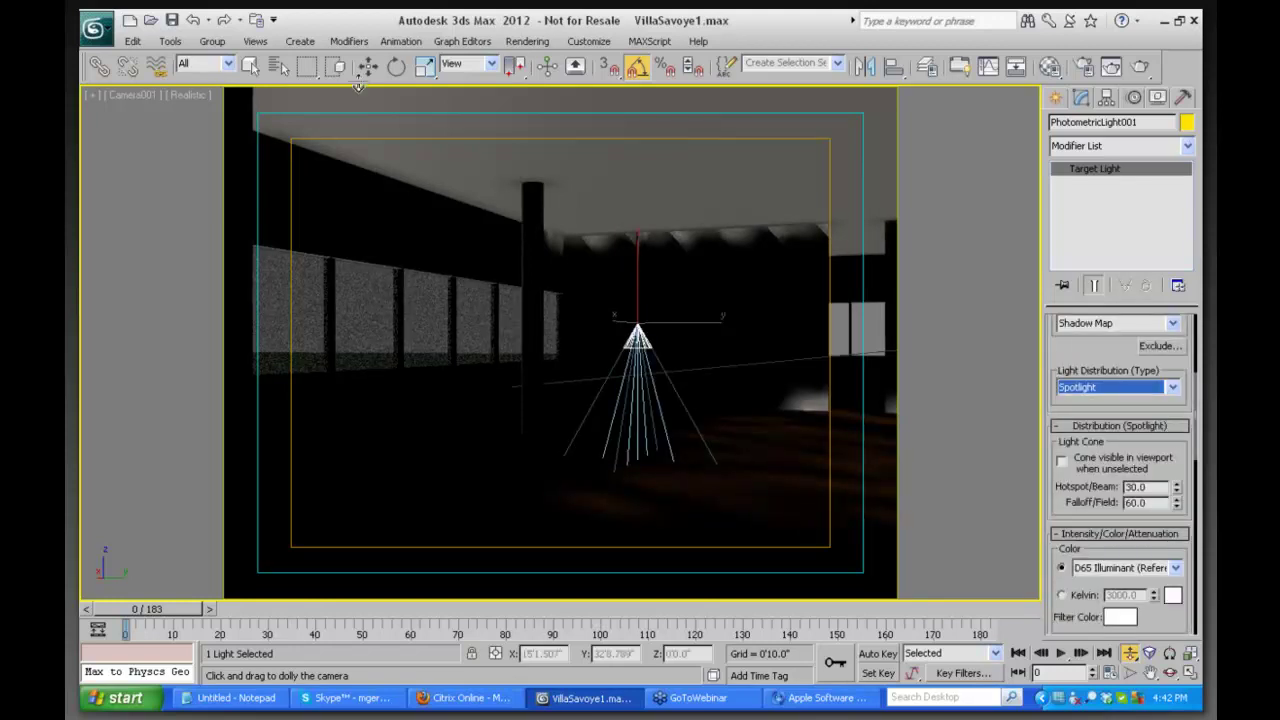
# Raise the photometric light vertically toward the ceiling, to a Z position of about 18'4.95"
pyautogui.press('w')
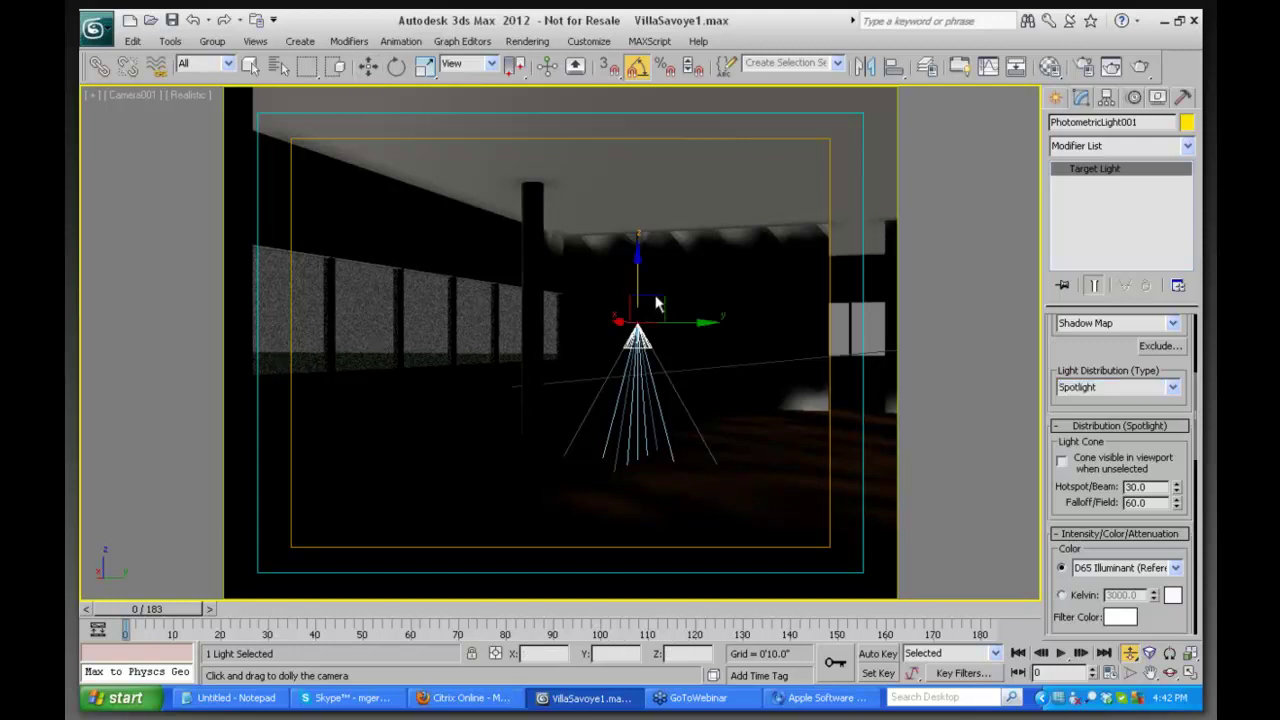
pyautogui.moveTo(636, 287); pyautogui.dragTo(638, 163)
# Examine the light's spotlight cone, color, intensity, dimming, far attenuation, emitting shape and shadow map settings
pyautogui.moveTo(1058, 340); pyautogui.dragTo(1057, 262)
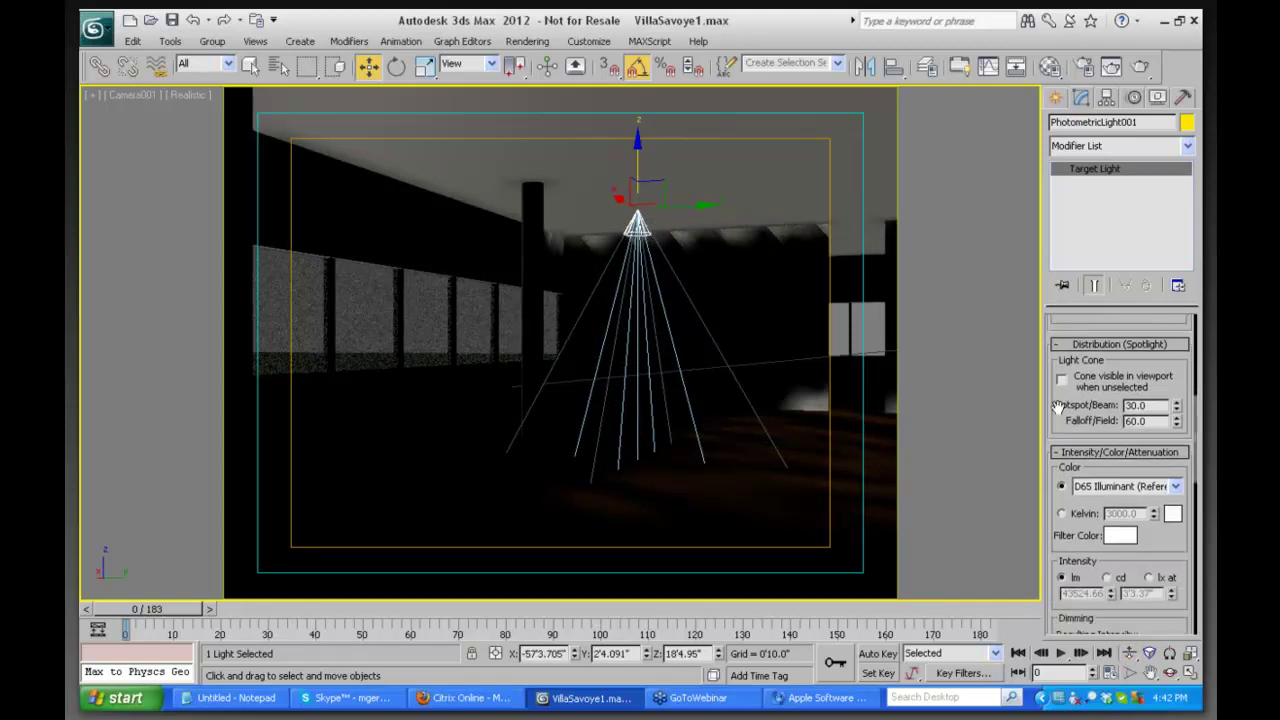
pyautogui.moveTo(1058, 355); pyautogui.dragTo(1058, 287)
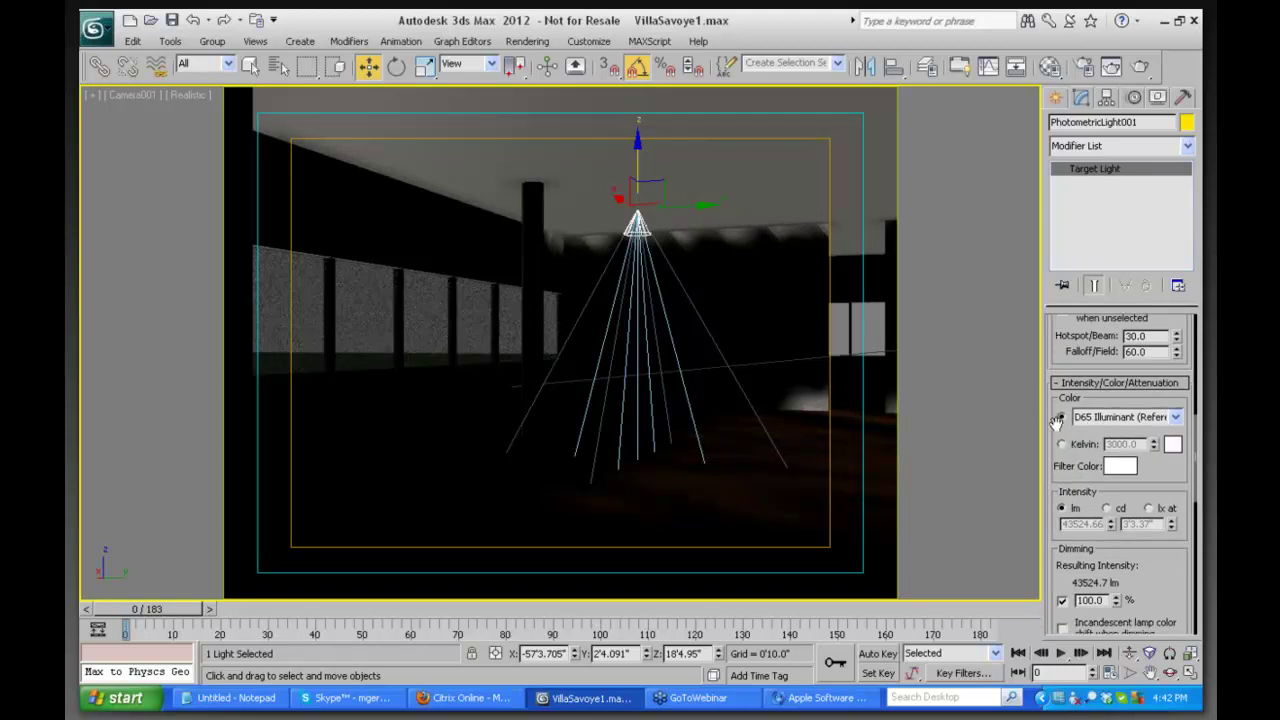
pyautogui.scroll(5, 1070, 422)
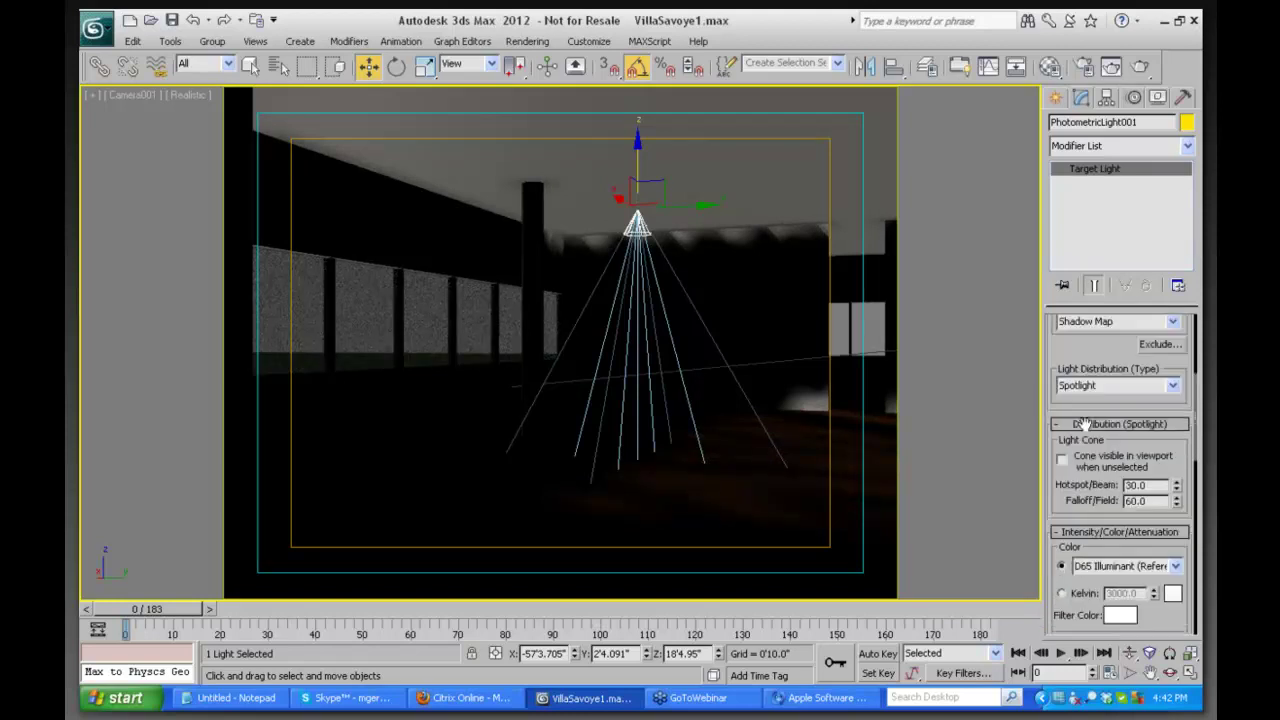
pyautogui.moveTo(1077, 352); pyautogui.dragTo(1079, 267)
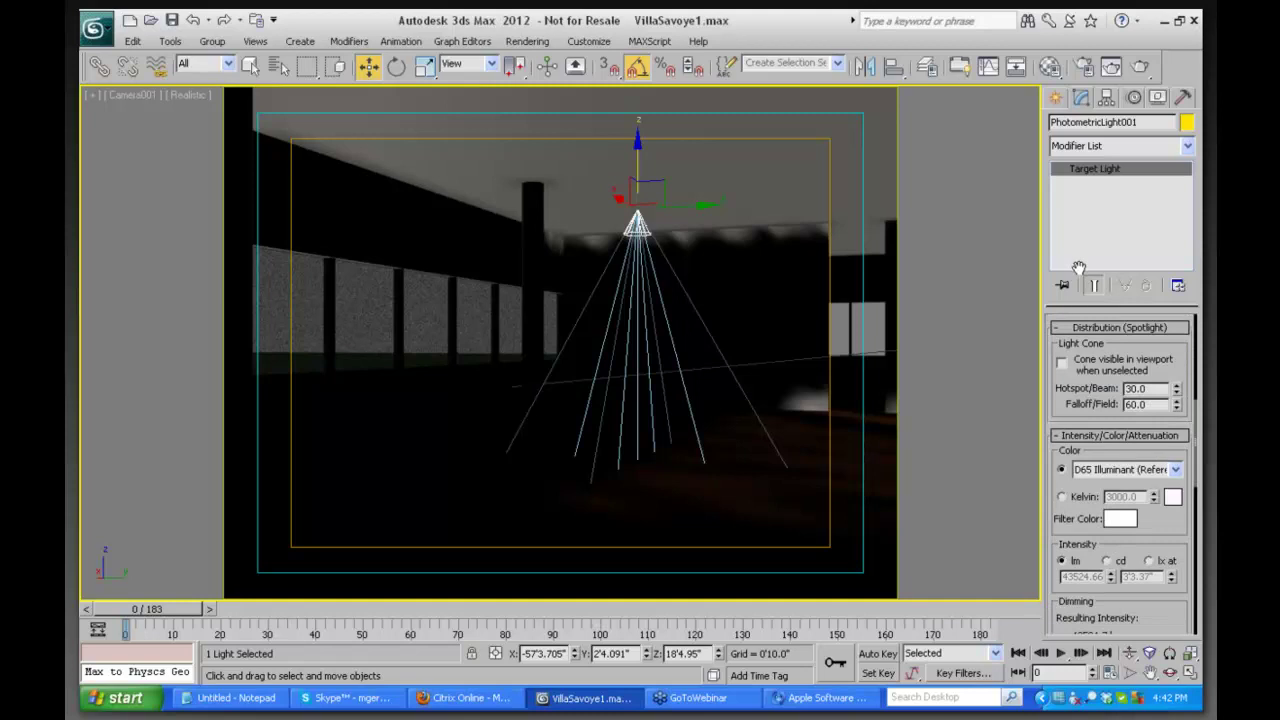
pyautogui.moveTo(1048, 494); pyautogui.dragTo(1060, 279)
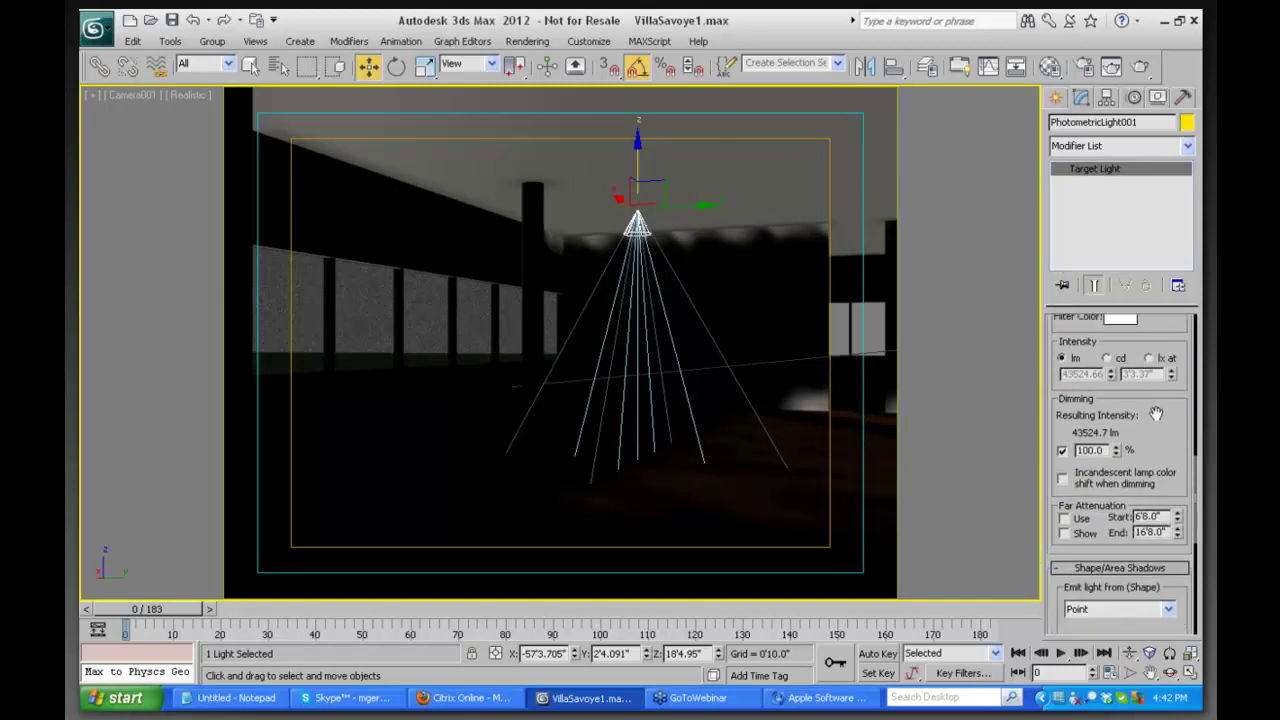
pyautogui.scroll(-4, 1130, 468)
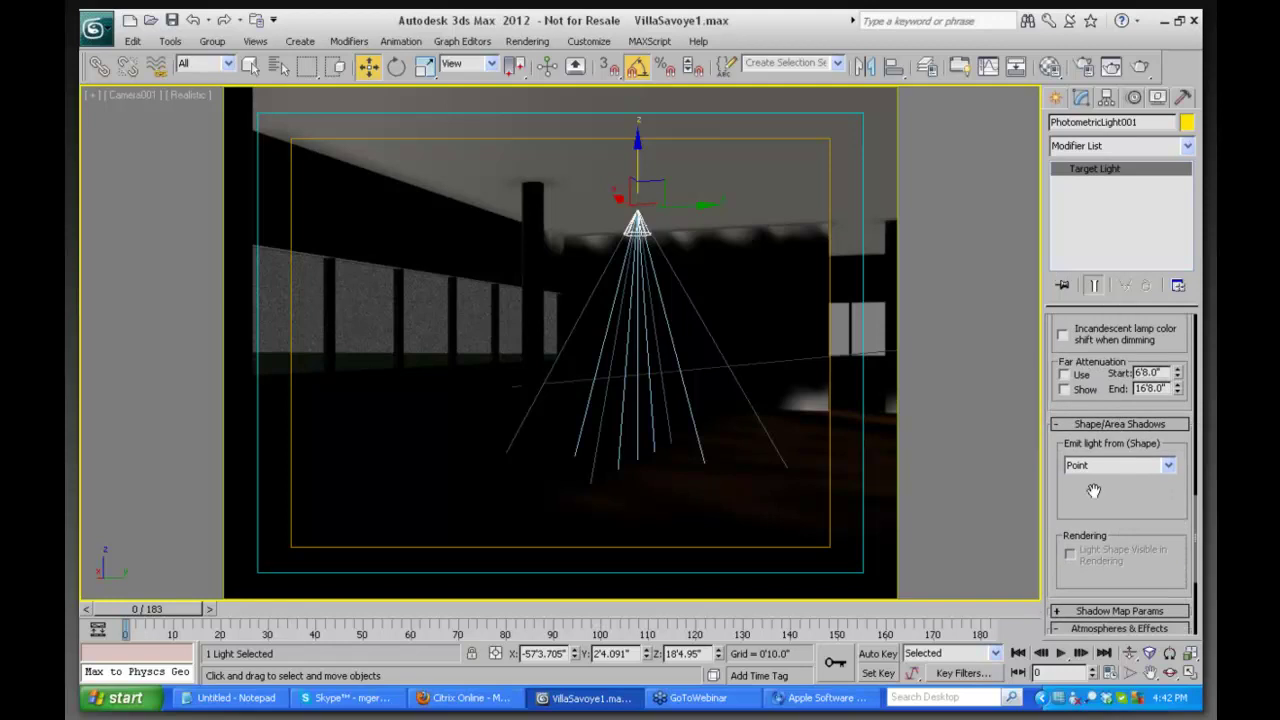
pyautogui.scroll(-4, 1094, 490)
pyautogui.click(1092, 465)
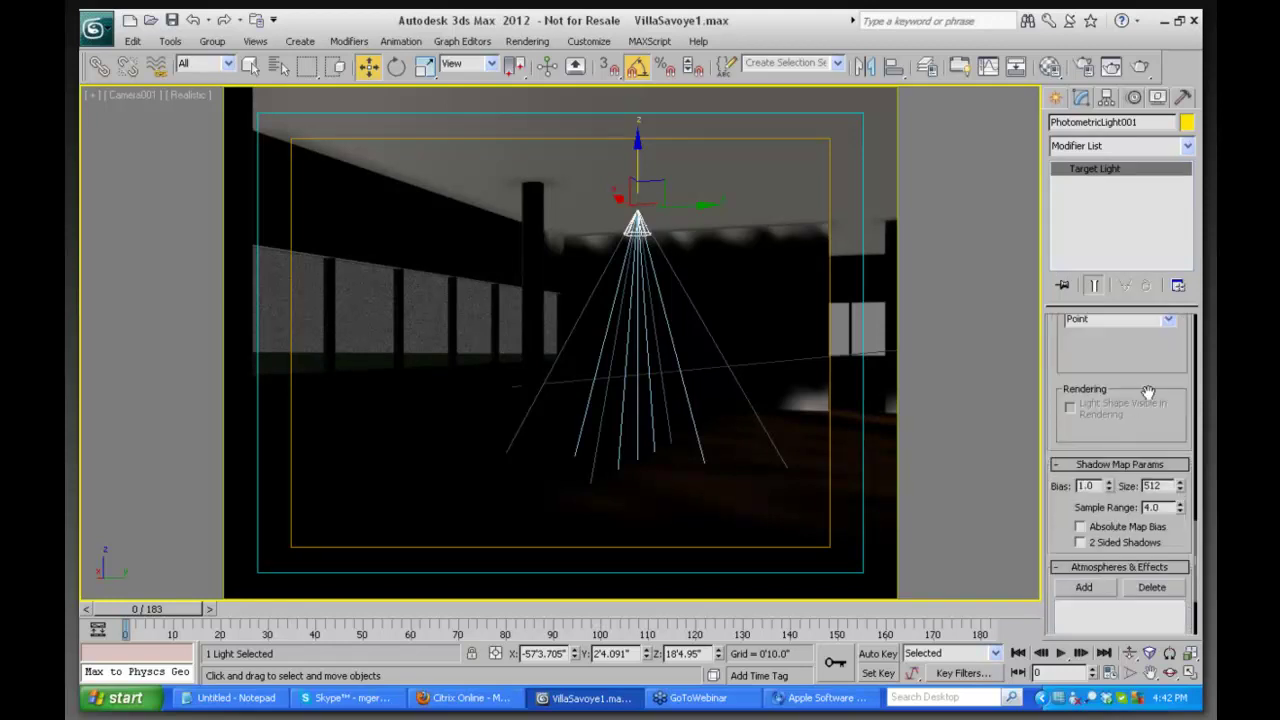
pyautogui.scroll(6, 1145, 490)
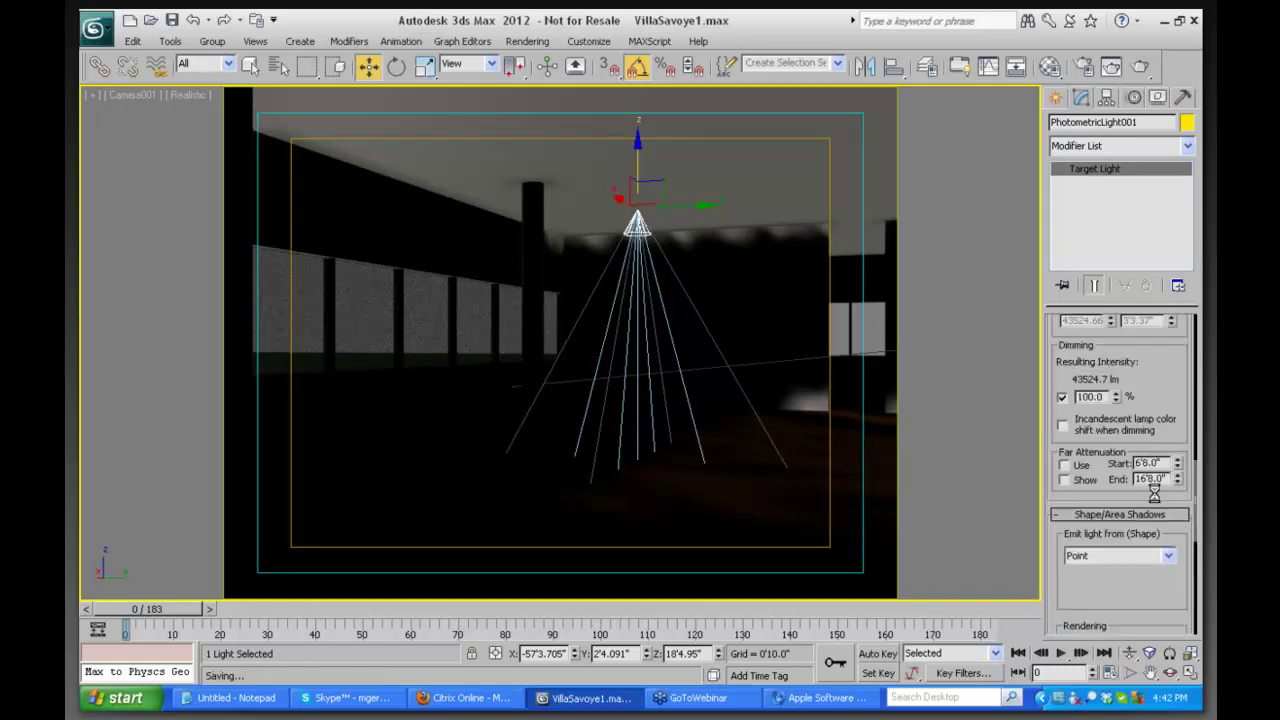
pyautogui.scroll(2, 1165, 410)
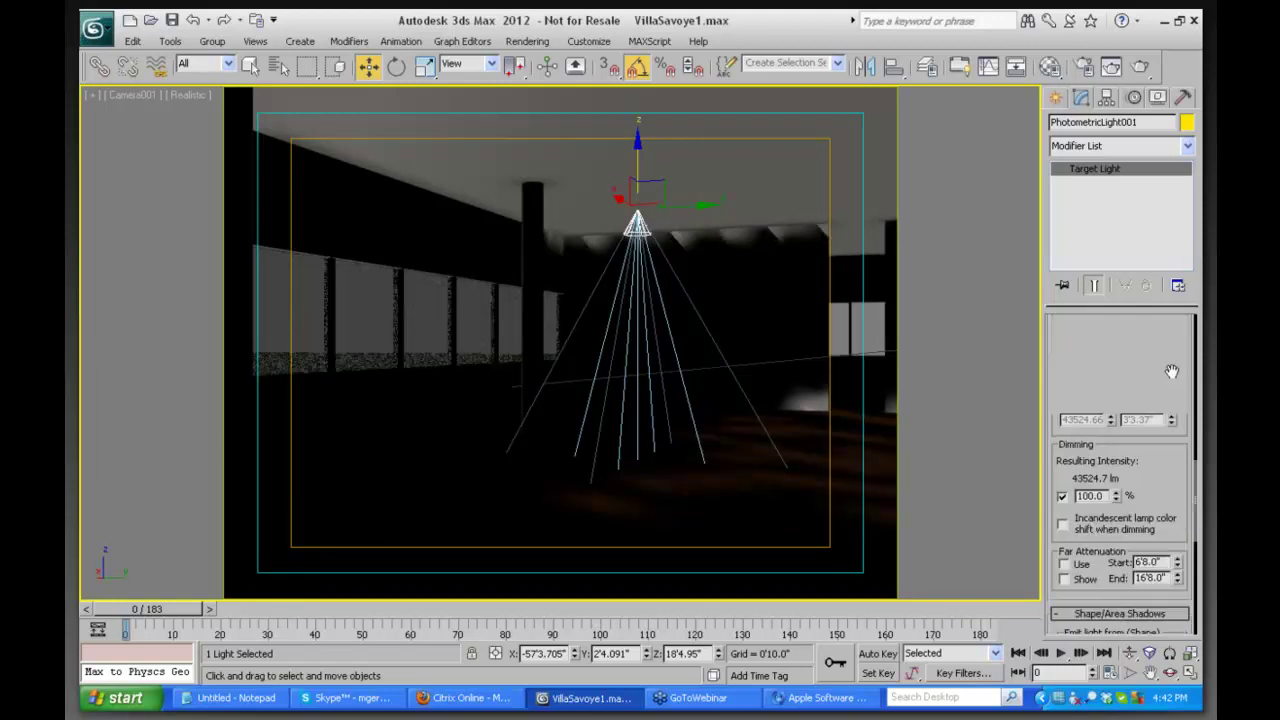
pyautogui.scroll(3, 1157, 437)
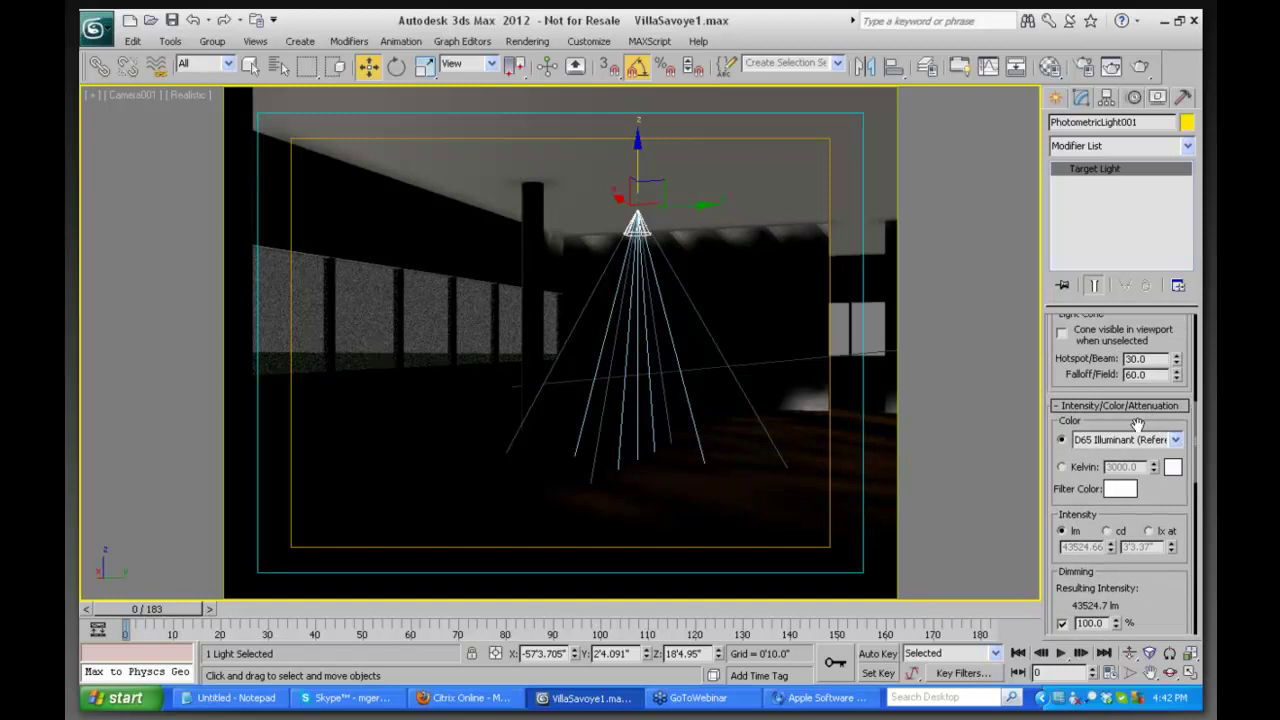
pyautogui.scroll(2, 1118, 545)
pyautogui.scroll(2, 1118, 545)
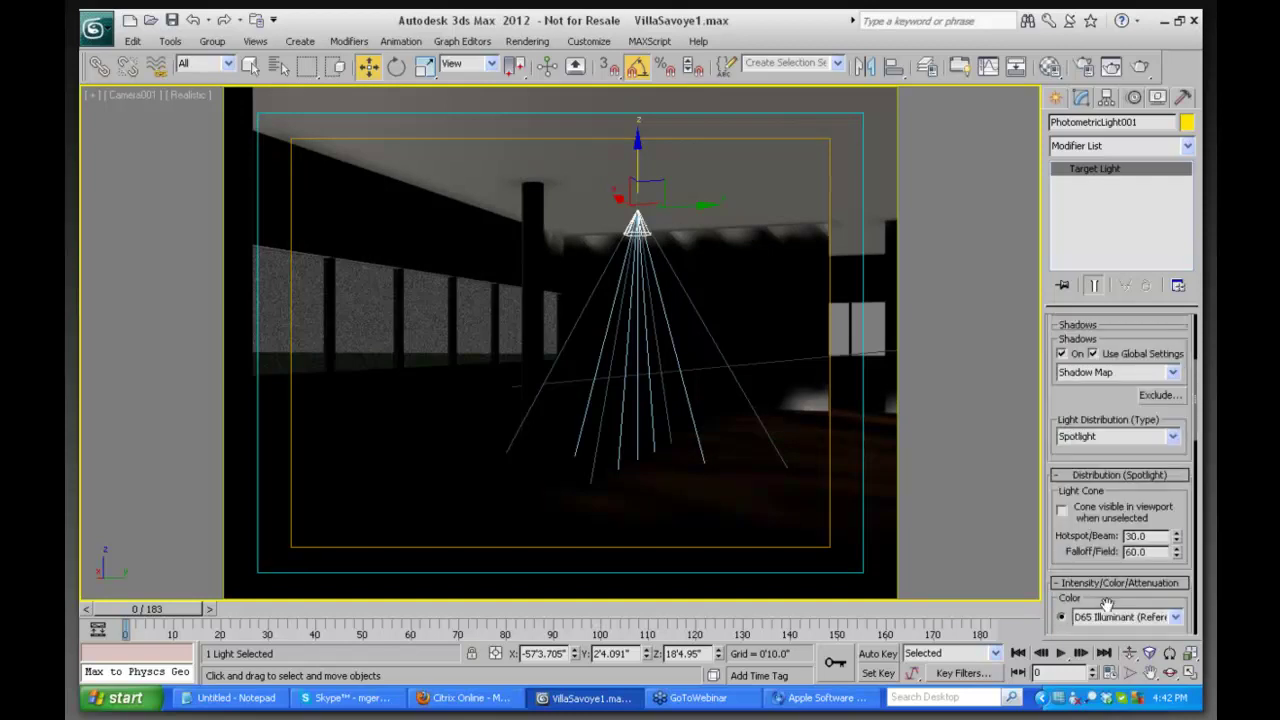
# Set the photometric light's distribution type to Photometric Web and view the available .ies web files, keeping point_stadium
pyautogui.click(1174, 438)
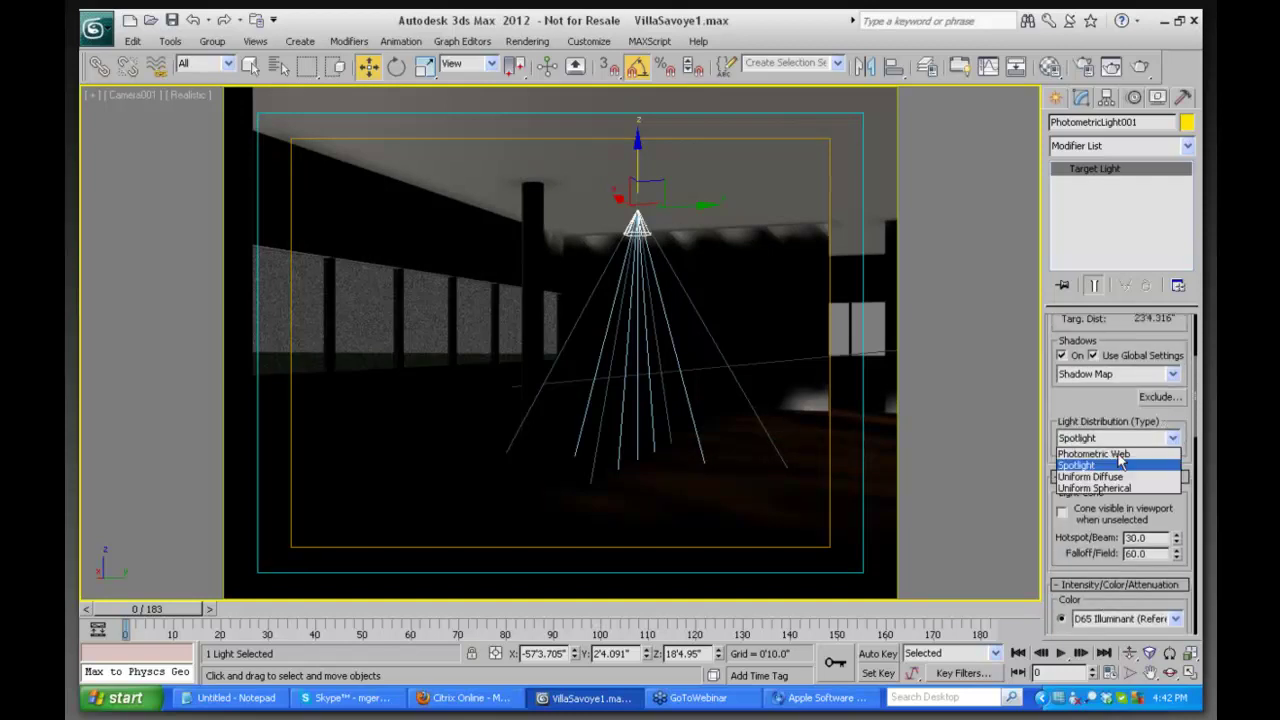
pyautogui.click(1114, 454)
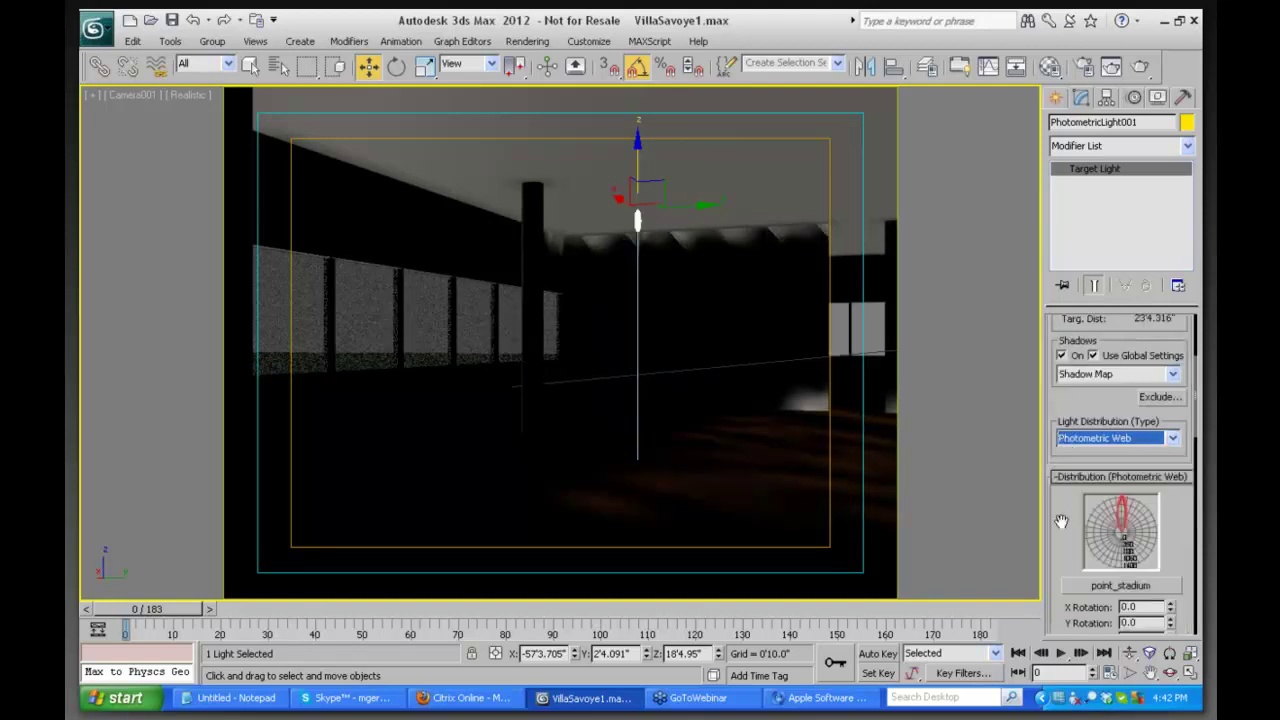
pyautogui.scroll(-5, 1061, 521)
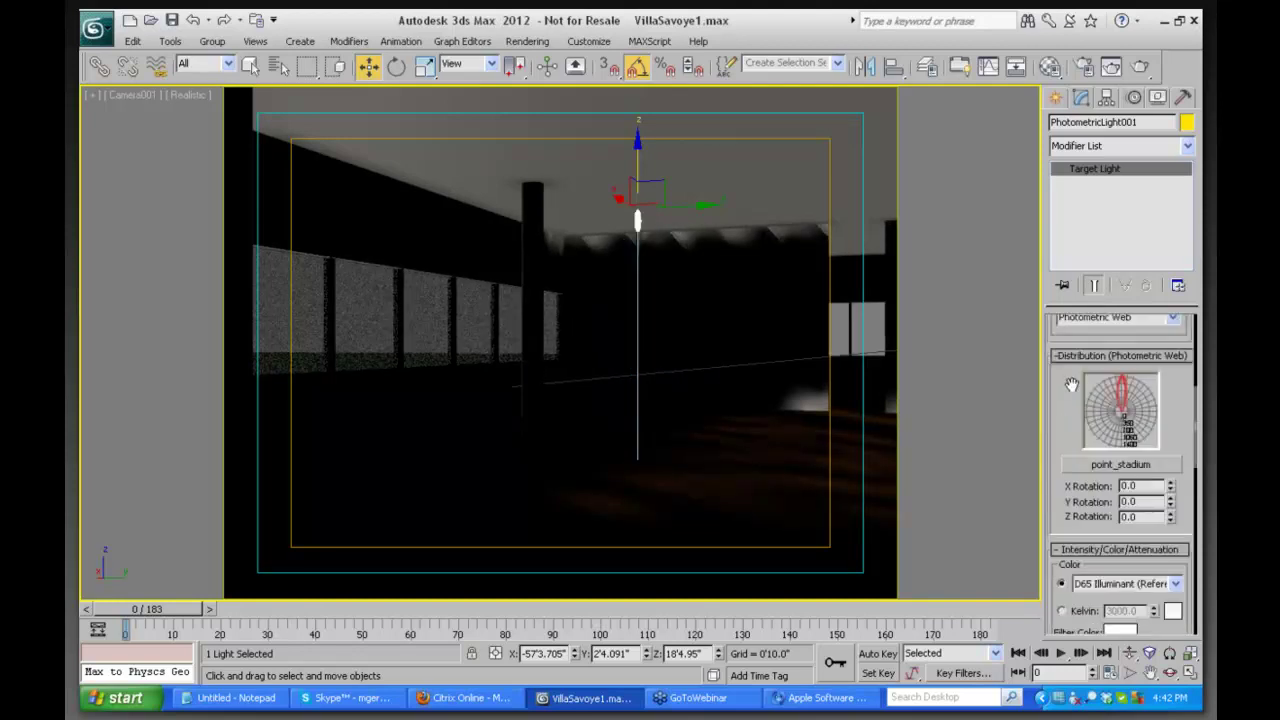
pyautogui.click(1122, 445)
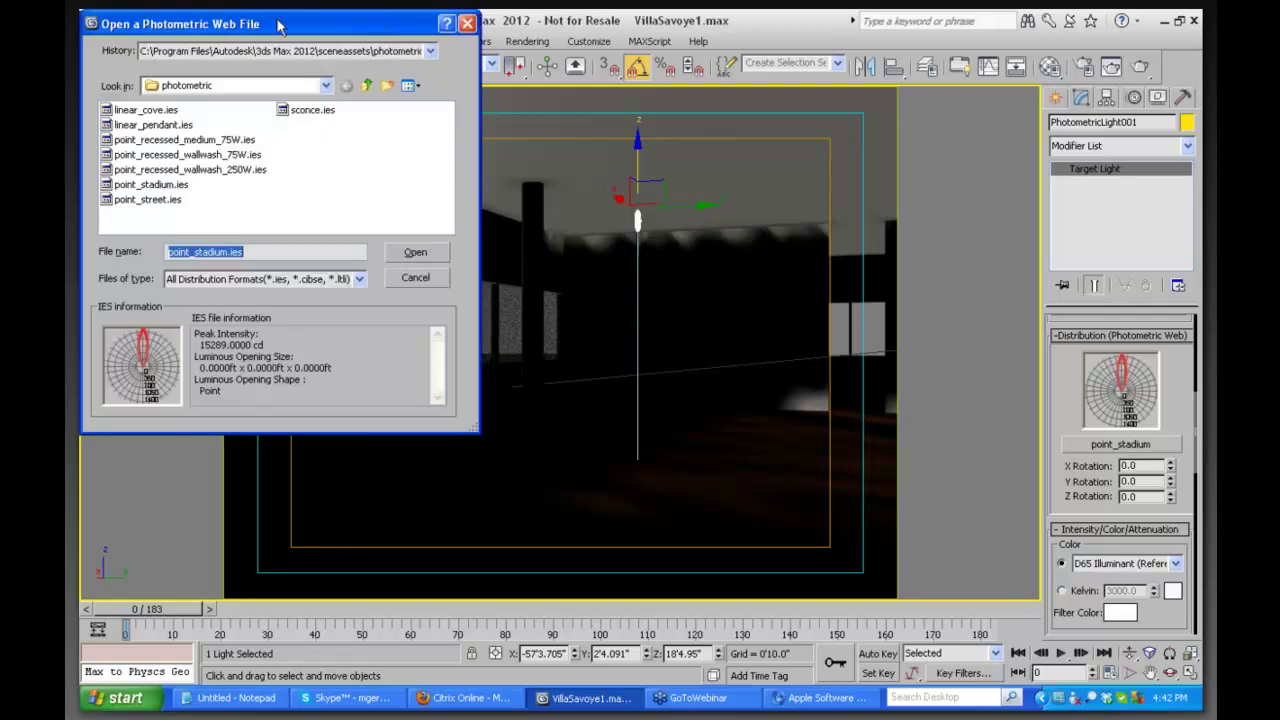
pyautogui.moveTo(279, 22); pyautogui.dragTo(551, 133)
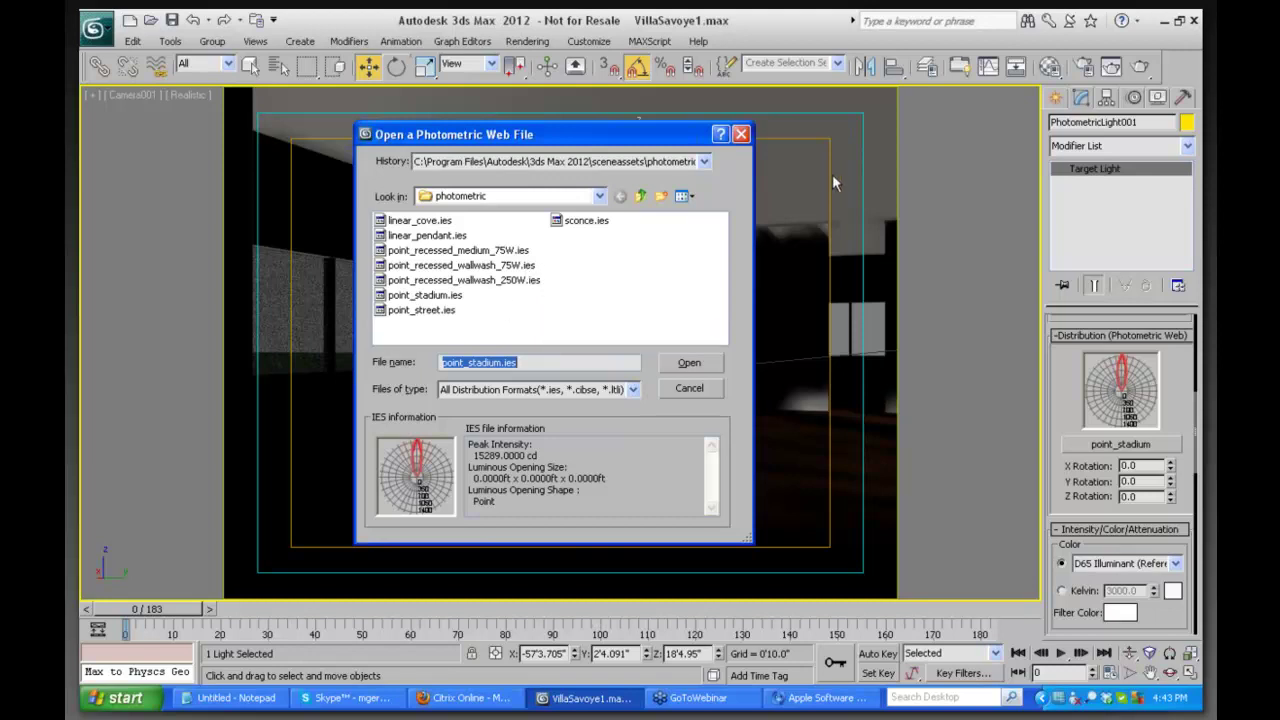
pyautogui.click(741, 134)
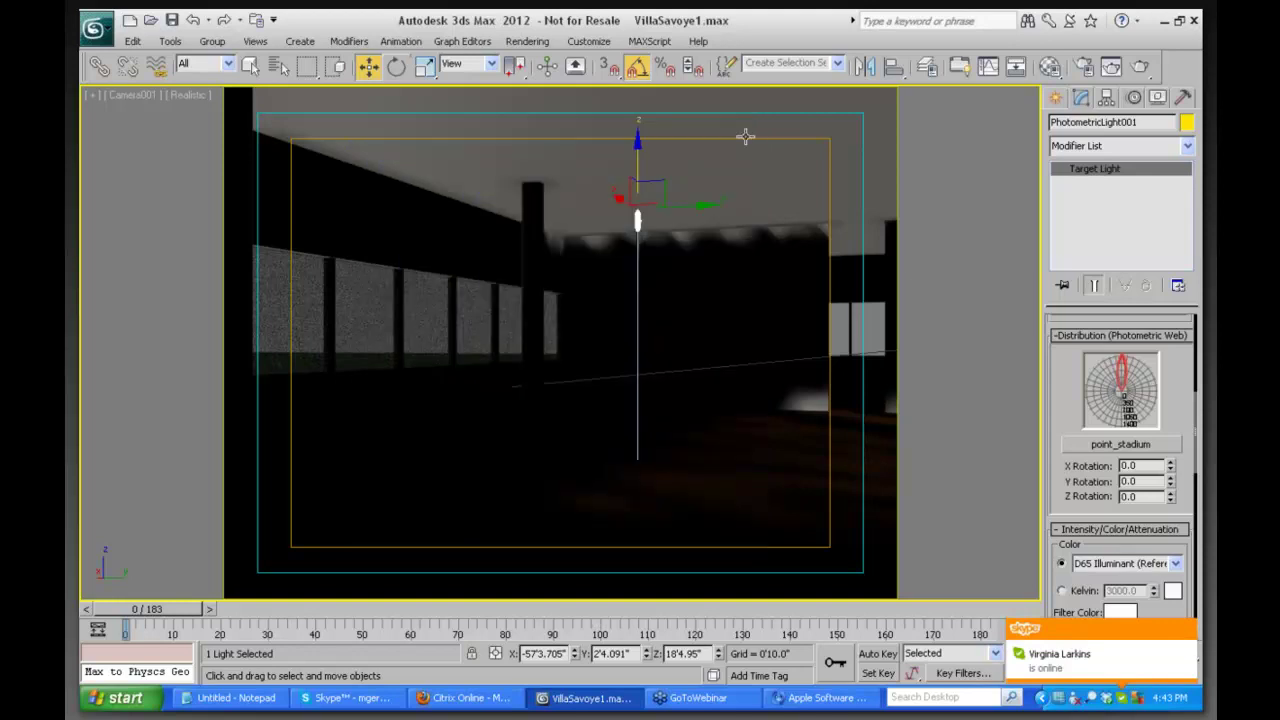
# Examine the light's web rotation, color, intensity, dimming and far attenuation settings under the photometric web distribution
pyautogui.scroll(-5, 1058, 396)
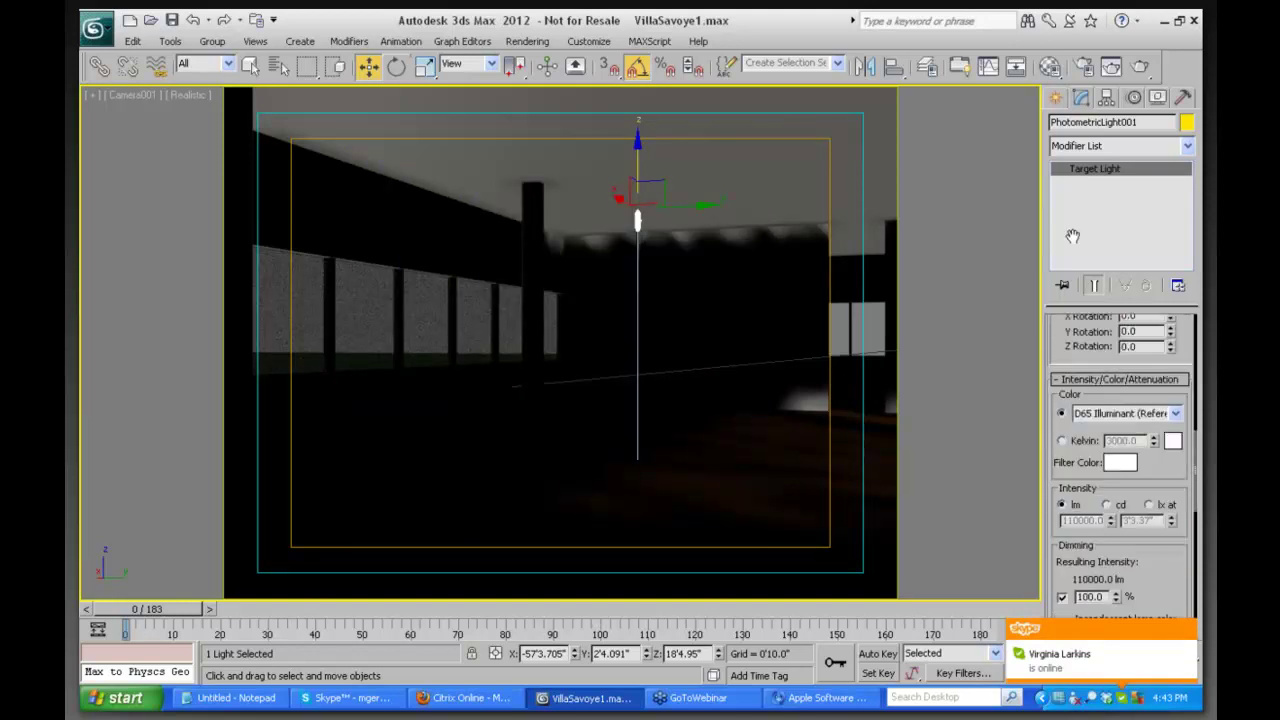
pyautogui.moveTo(1055, 405); pyautogui.dragTo(1055, 340)
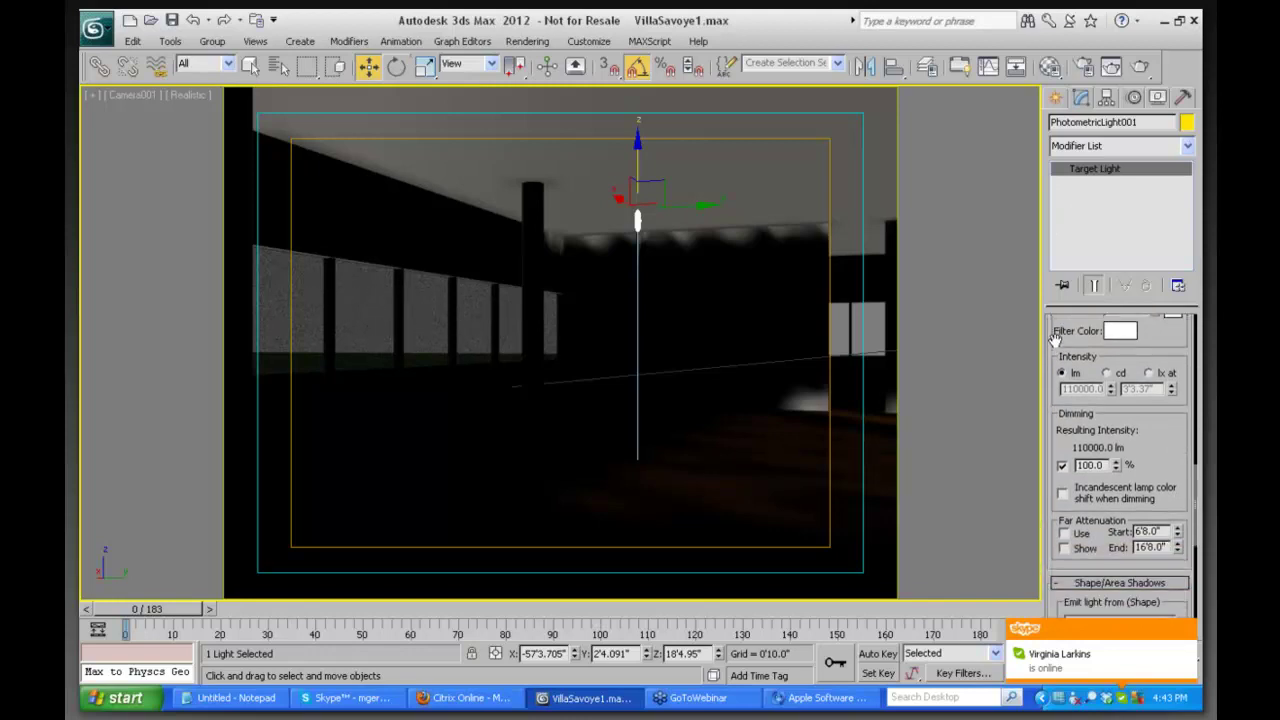
pyautogui.scroll(-2, 1100, 355)
pyautogui.moveTo(1155, 370); pyautogui.dragTo(1155, 483)
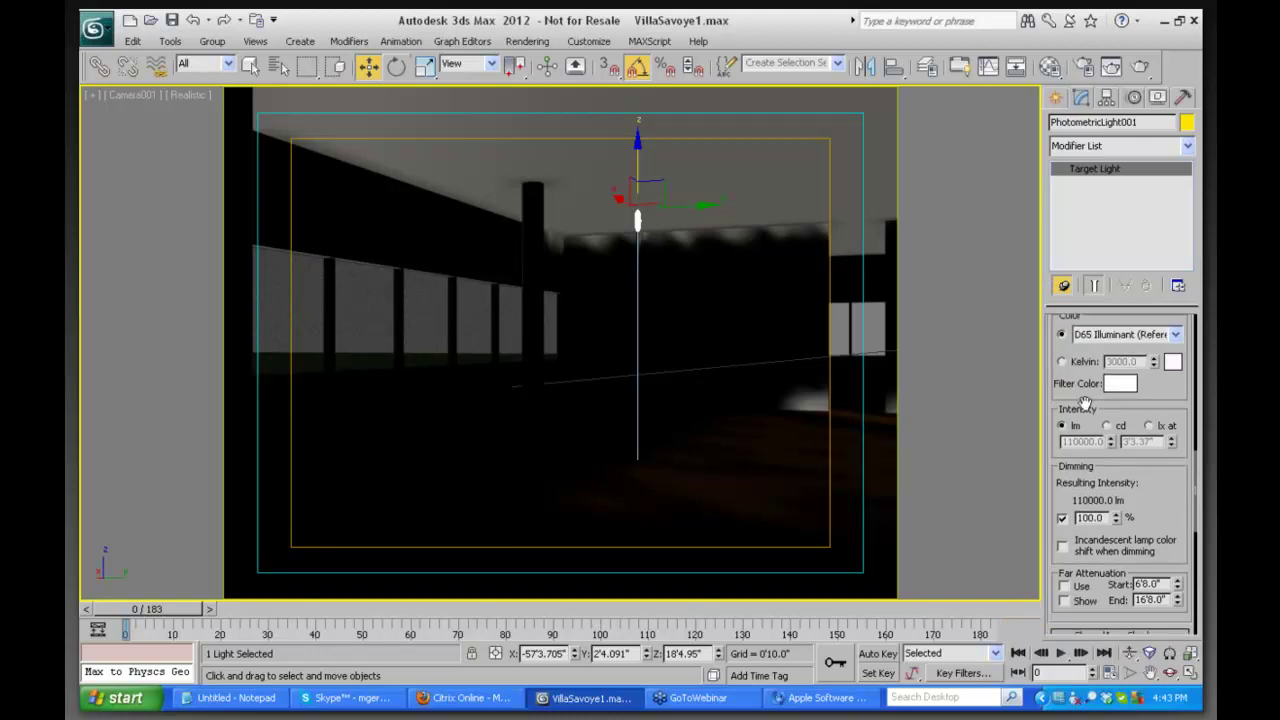
pyautogui.moveTo(1085, 401); pyautogui.dragTo(1088, 422)
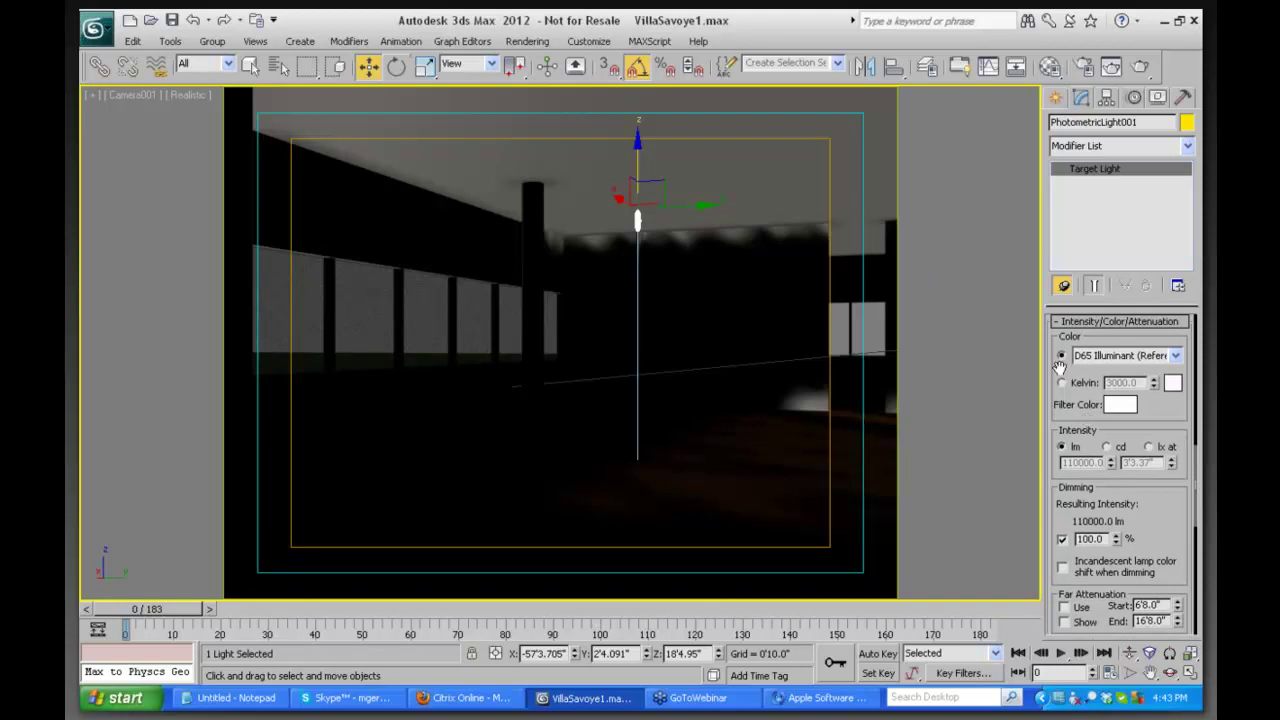
pyautogui.moveTo(1059, 368); pyautogui.dragTo(1055, 336)
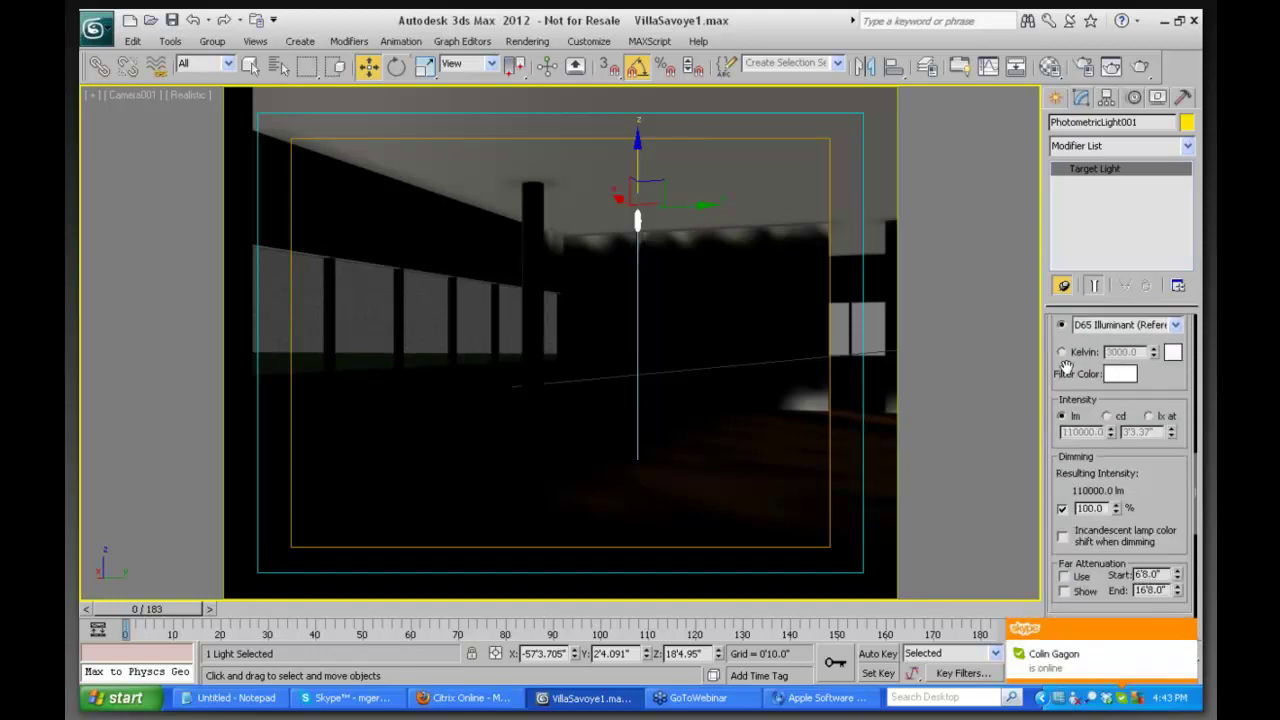
pyautogui.moveTo(1160, 494); pyautogui.dragTo(1153, 468)
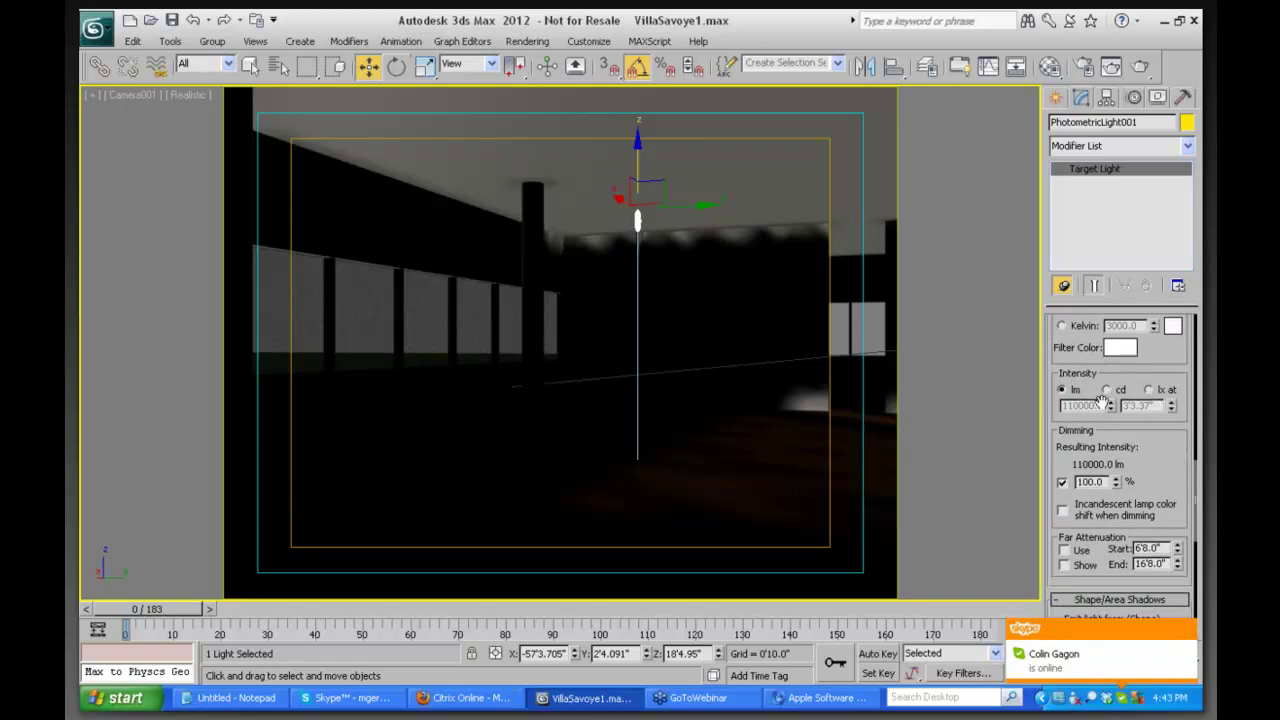
pyautogui.moveTo(1152, 374); pyautogui.dragTo(1164, 467)
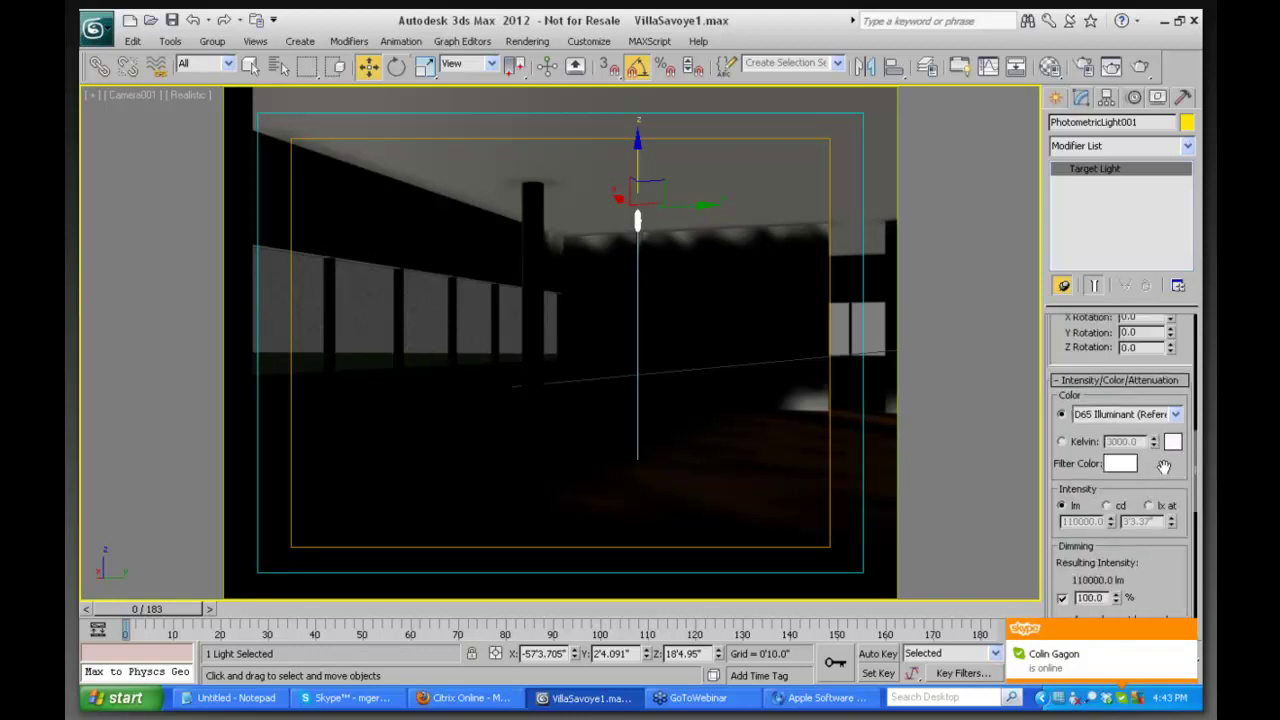
pyautogui.moveTo(1053, 324); pyautogui.dragTo(1053, 366)
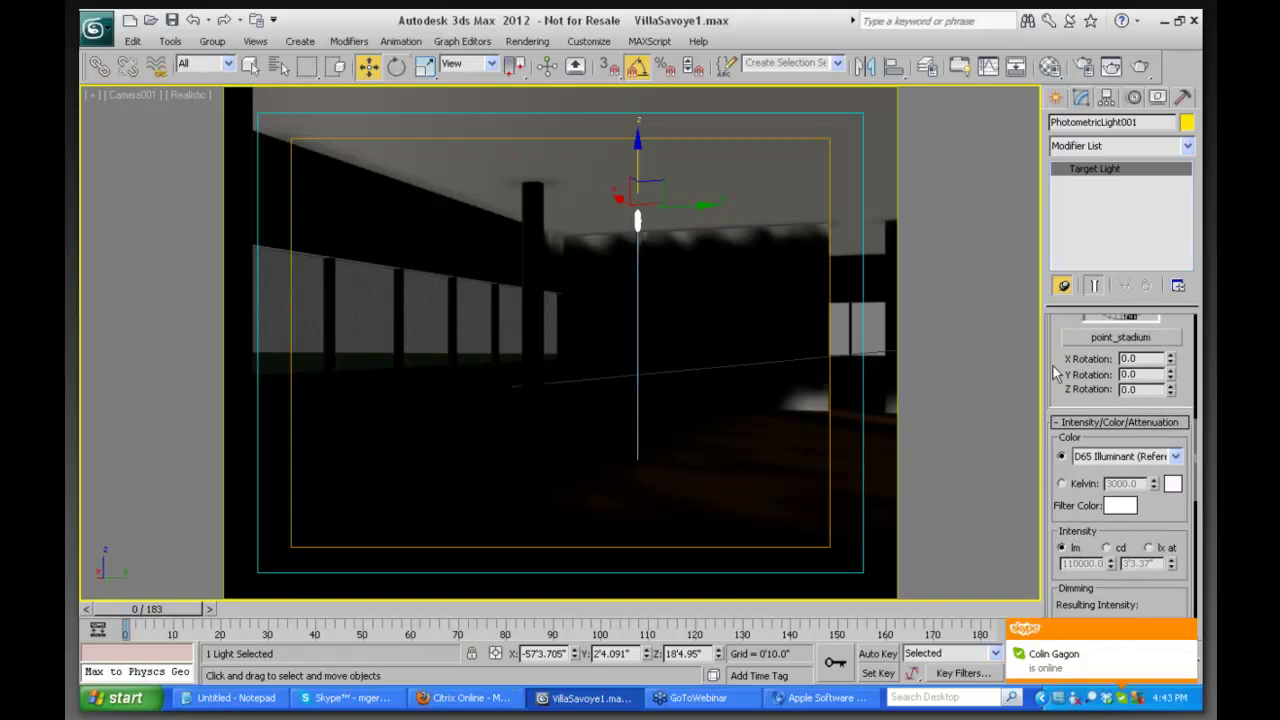
pyautogui.moveTo(1192, 385); pyautogui.dragTo(1192, 357)
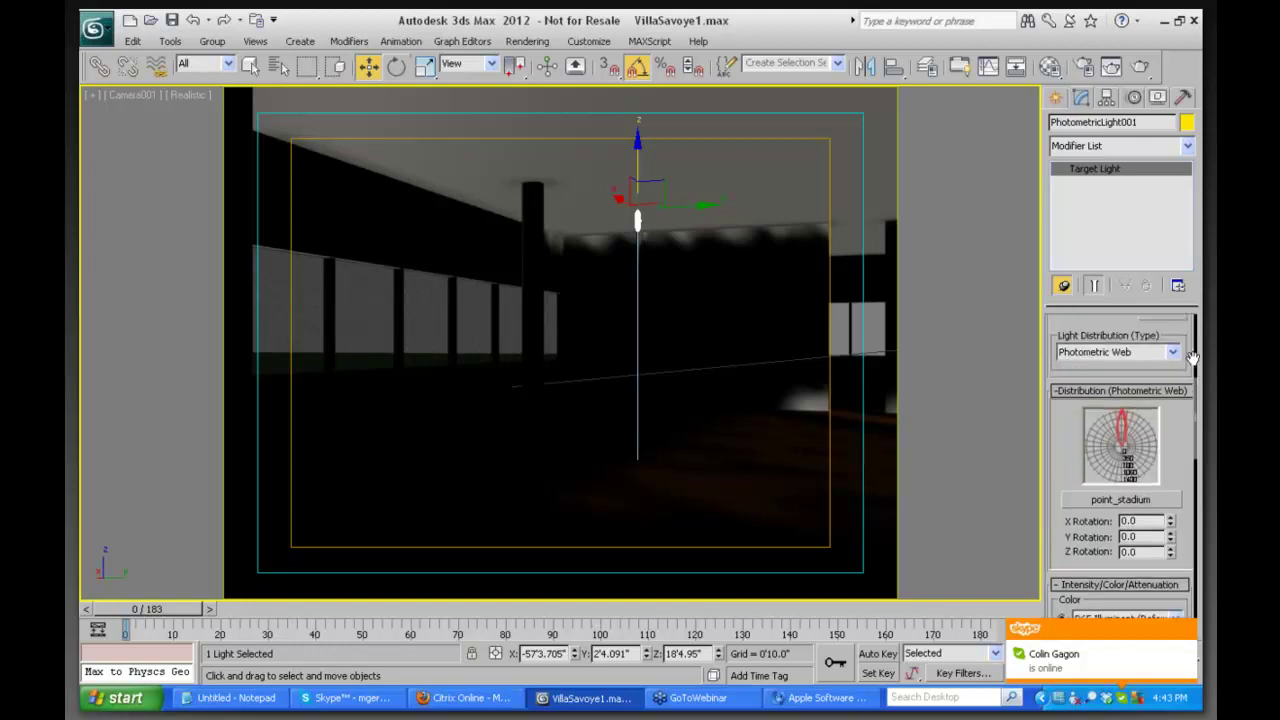
# Set the light's distribution type to Spotlight and switch its intensity unit to cd and on to lx at
pyautogui.click(1174, 348)
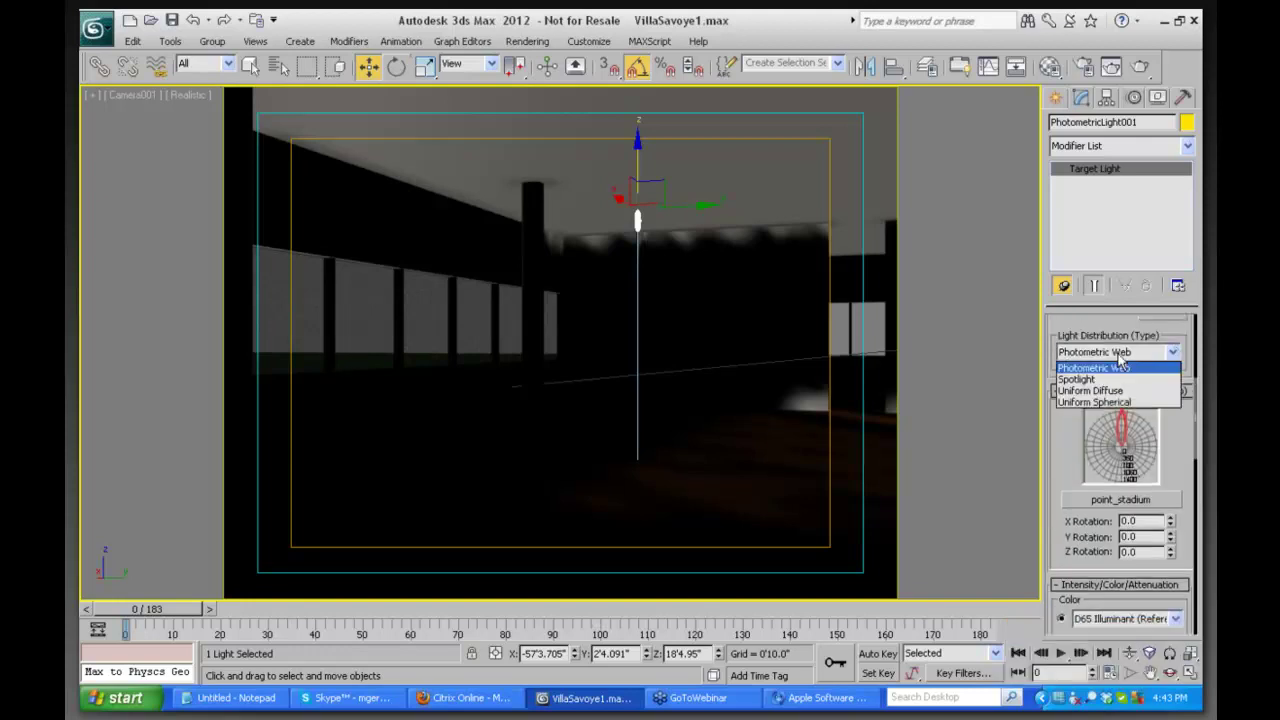
pyautogui.click(1075, 380)
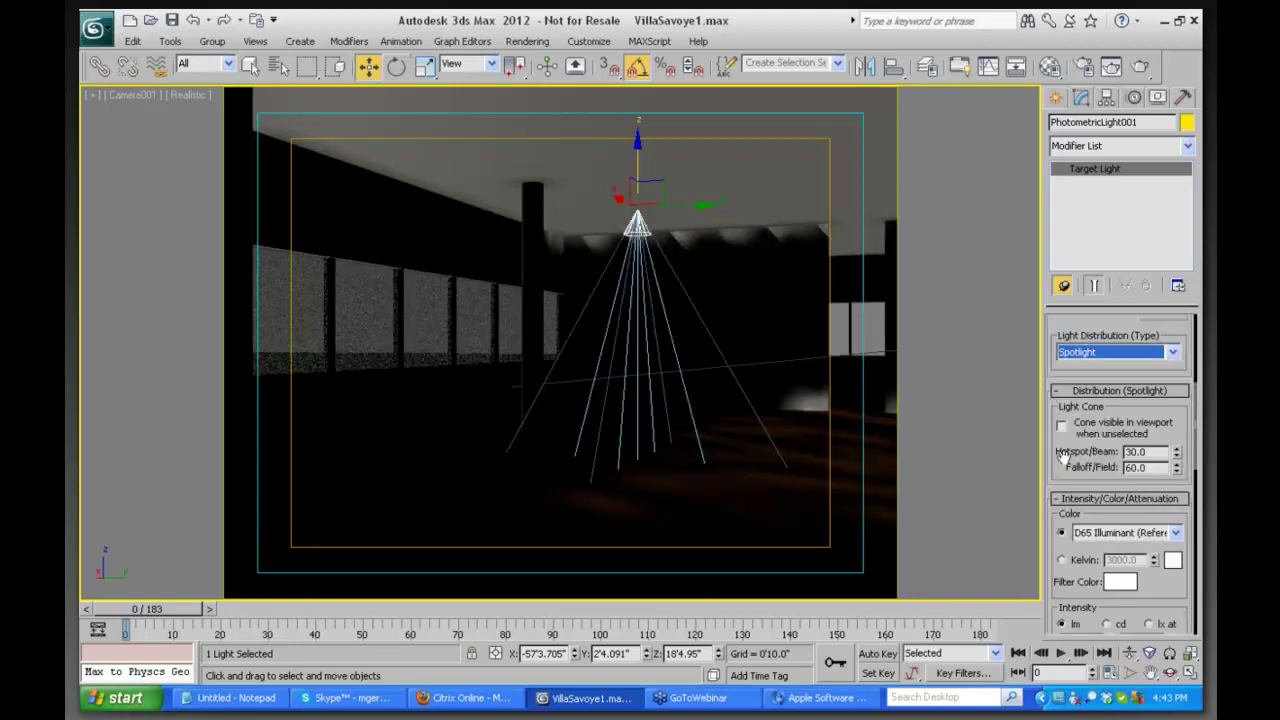
pyautogui.scroll(-3, 1060, 400)
pyautogui.click(1106, 493)
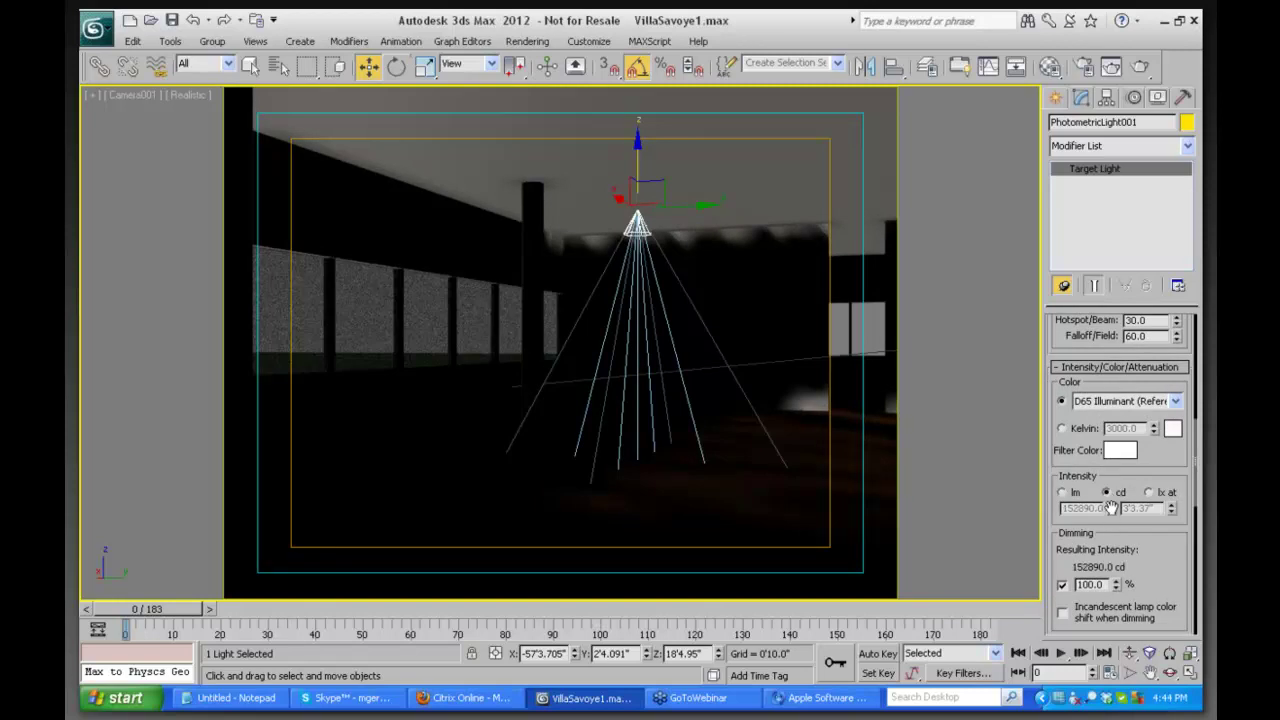
pyautogui.click(1148, 492)
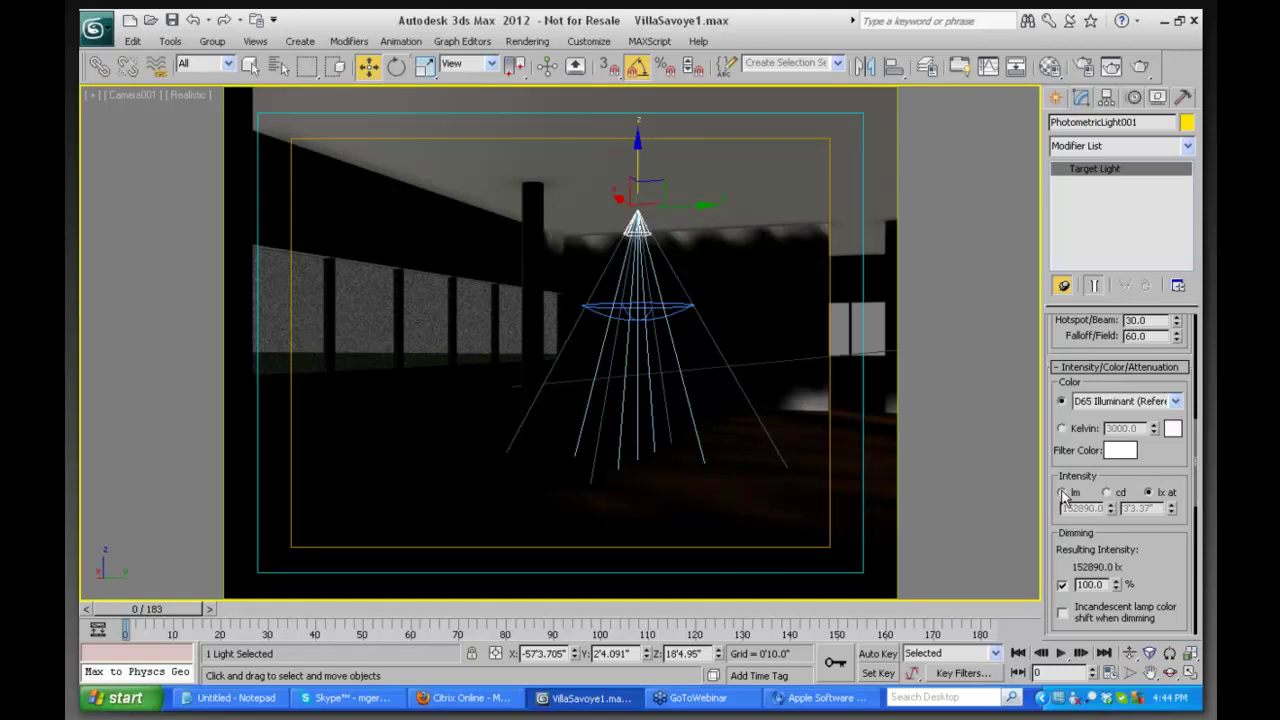
# Raise the light's dimming to 535% and test-render the Camera001 view, closing the rendered frame
pyautogui.moveTo(1120, 588); pyautogui.dragTo(1134, 198)
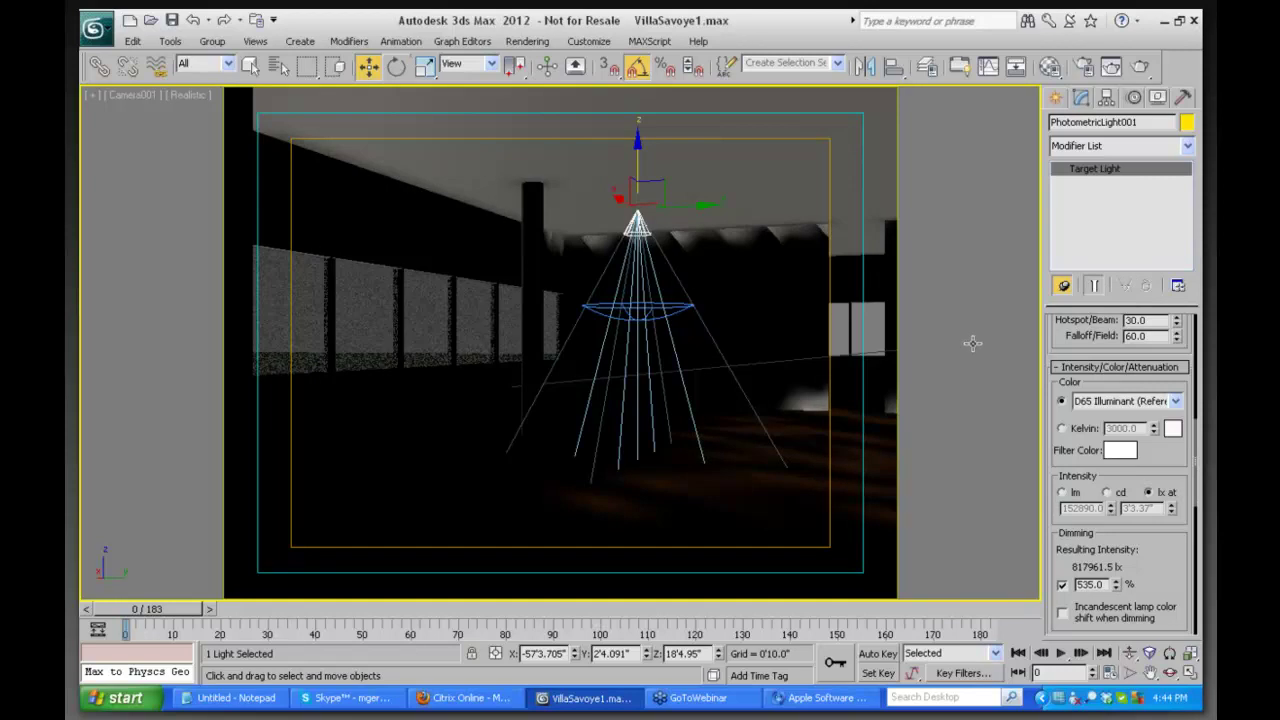
pyautogui.hotkey('shift', 'q')
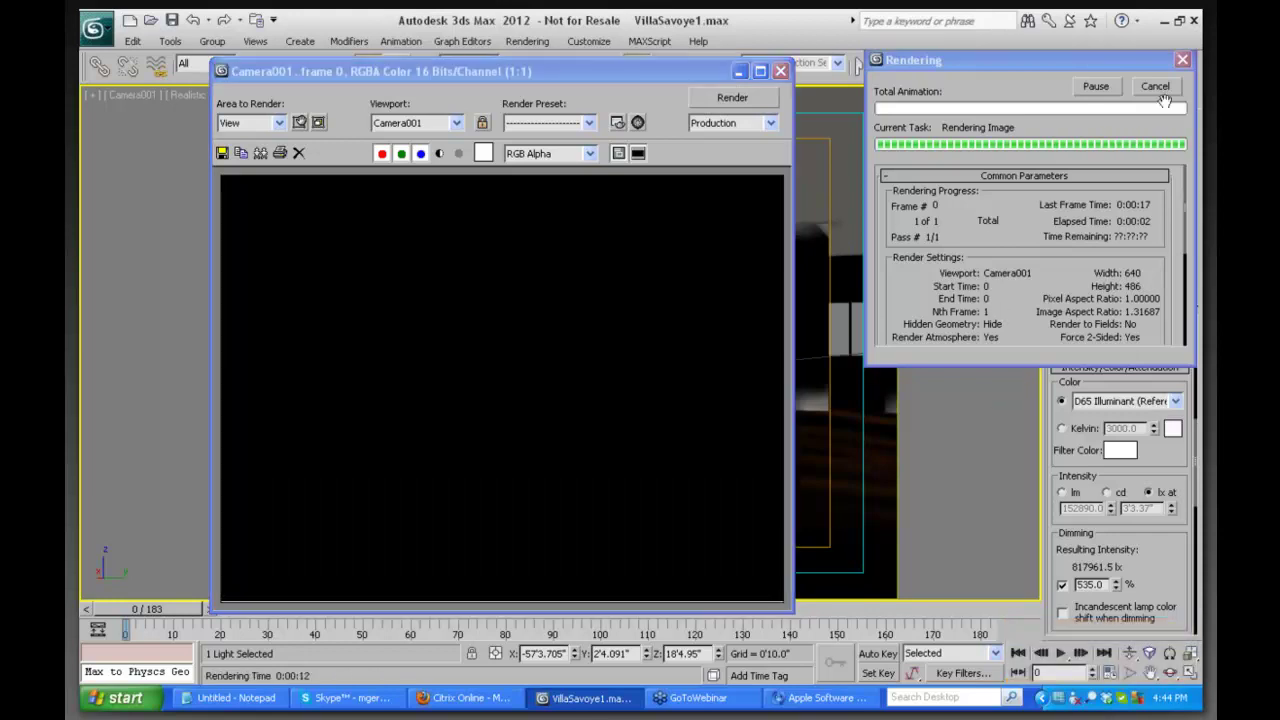
pyautogui.click(781, 71)
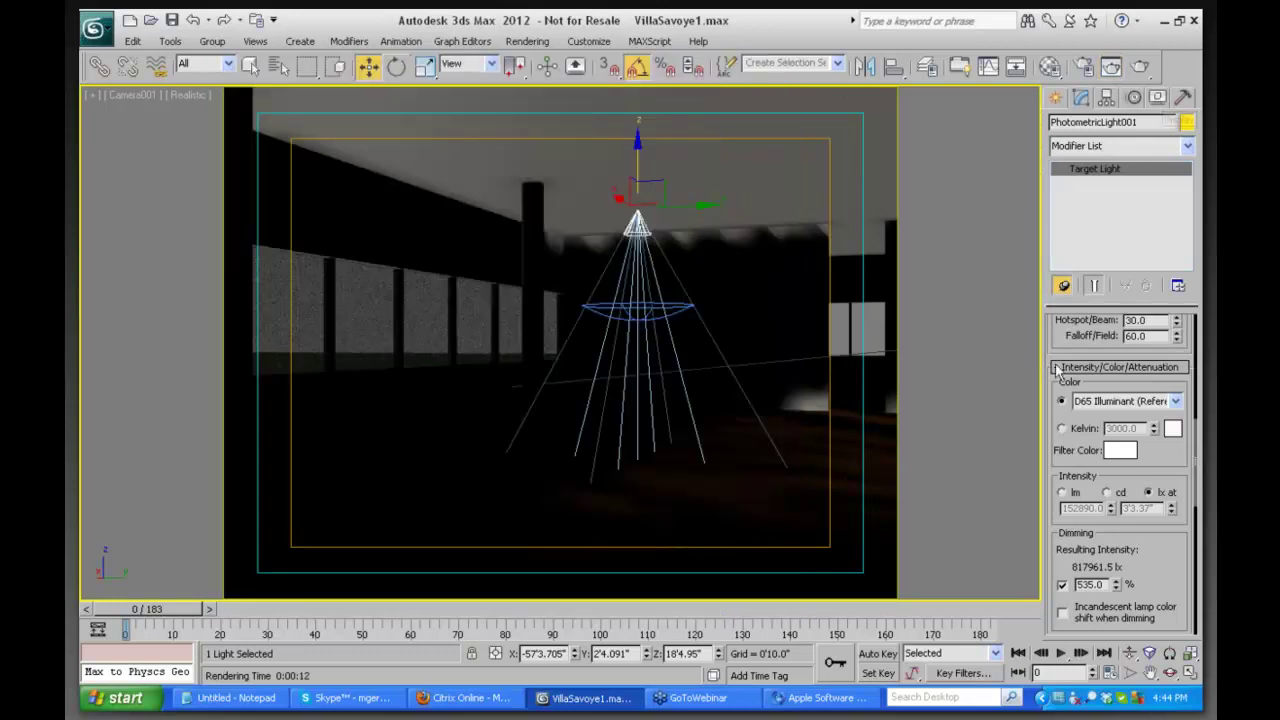
# Set the light's intensity unit to lm and expand its shadow map parameters
pyautogui.click(1107, 493)
pyautogui.click(1062, 492)
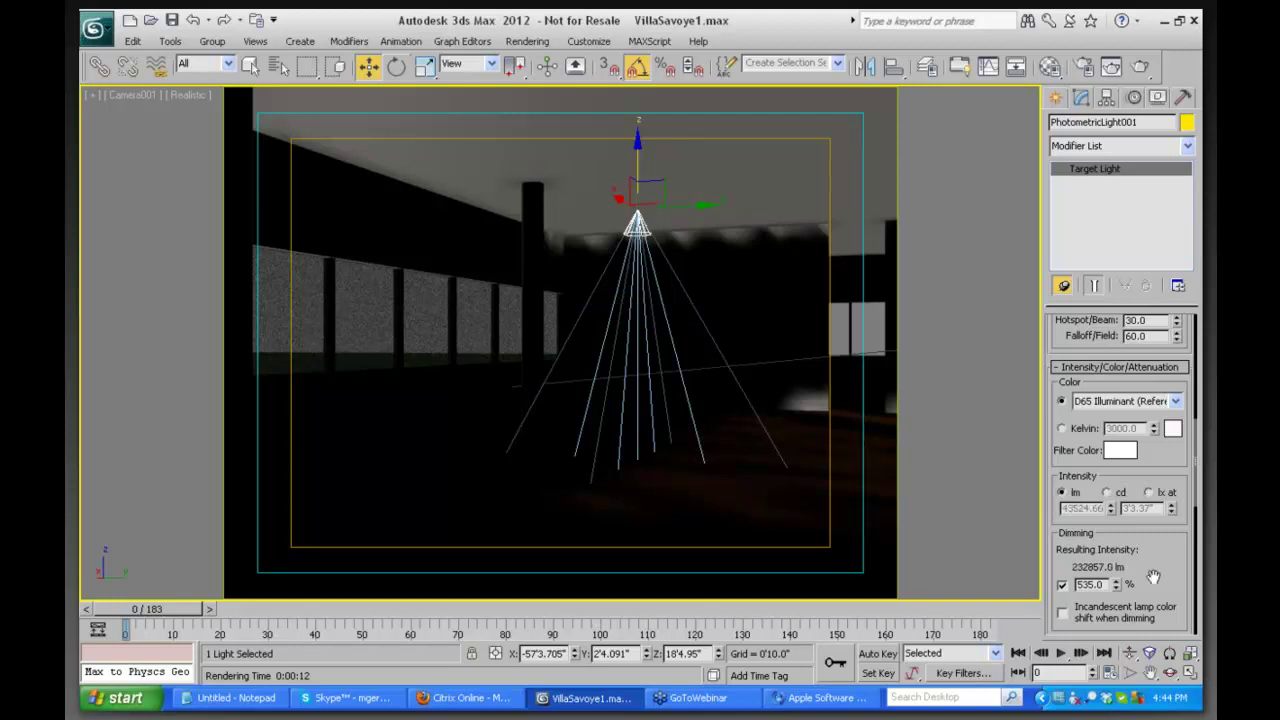
pyautogui.moveTo(1151, 567); pyautogui.dragTo(1169, 316)
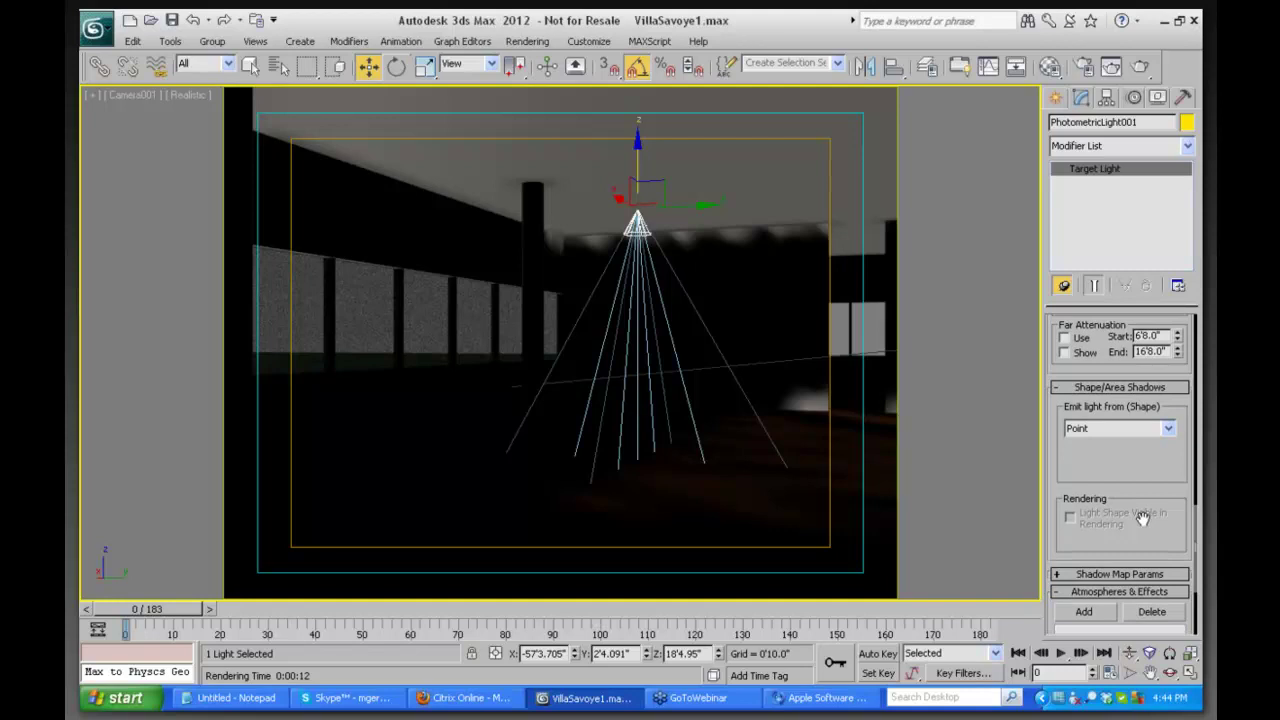
pyautogui.scroll(-4, 1142, 517)
pyautogui.click(1069, 443)
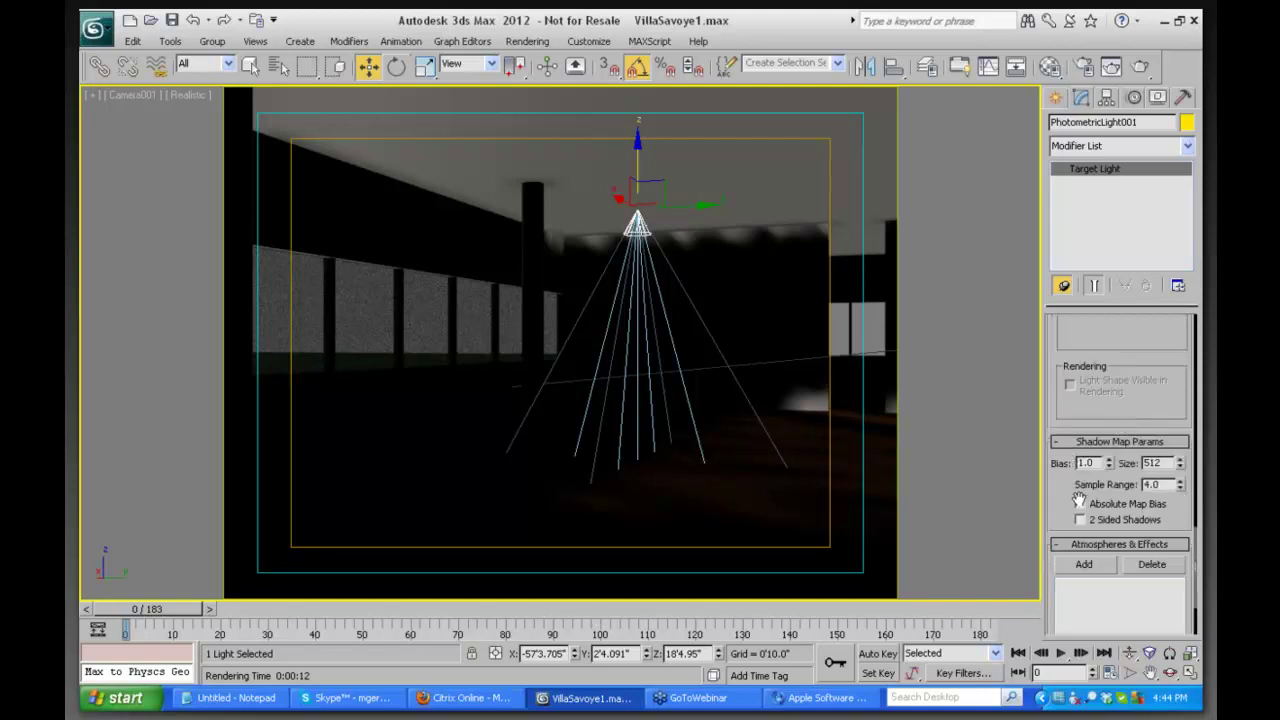
pyautogui.moveTo(1064, 424); pyautogui.dragTo(1066, 340)
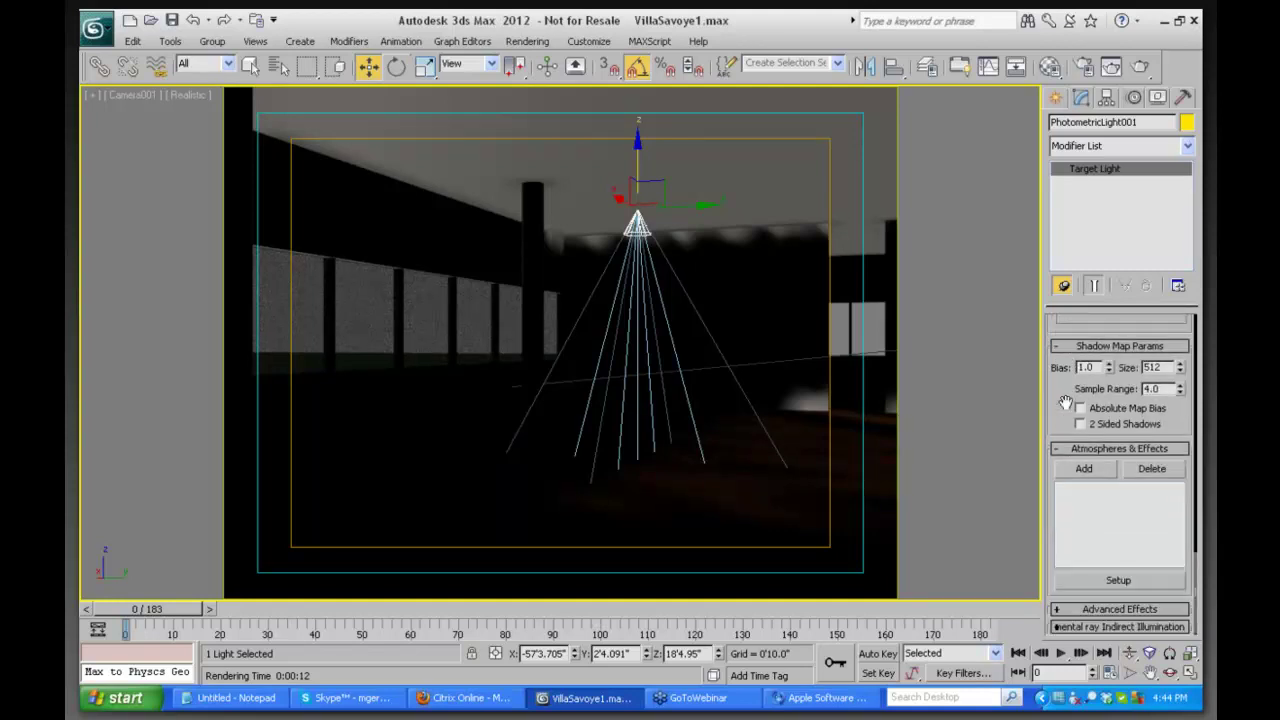
# Open the recent scene file mentalray.max in place of the current scene
pyautogui.click(108, 36)
pyautogui.click(112, 40)
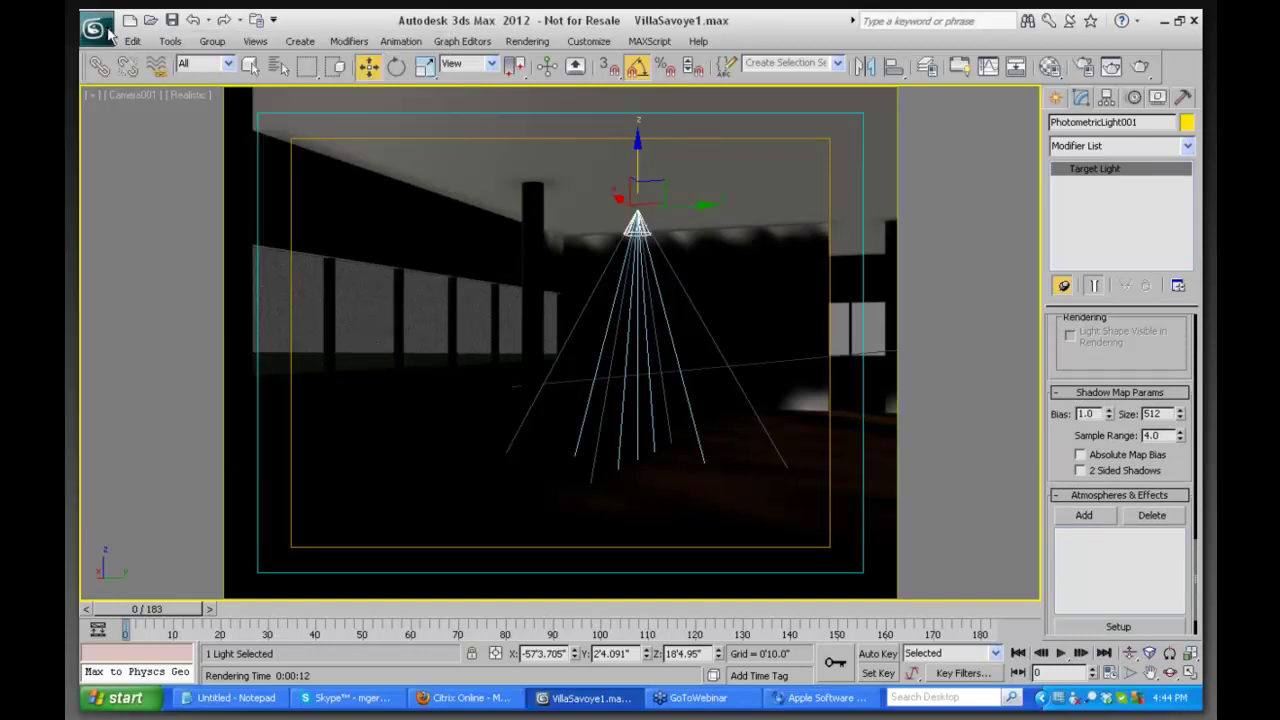
pyautogui.click(108, 36)
pyautogui.press('Escape')
pyautogui.click(110, 42)
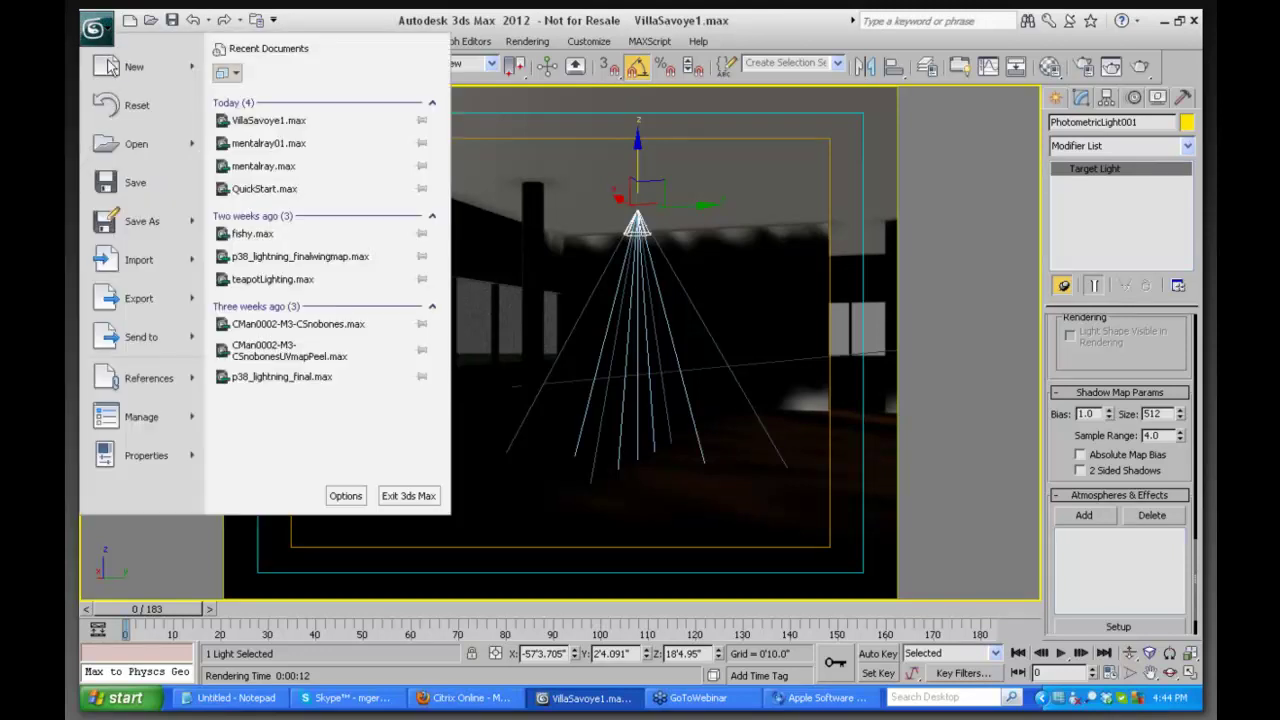
pyautogui.press('Escape')
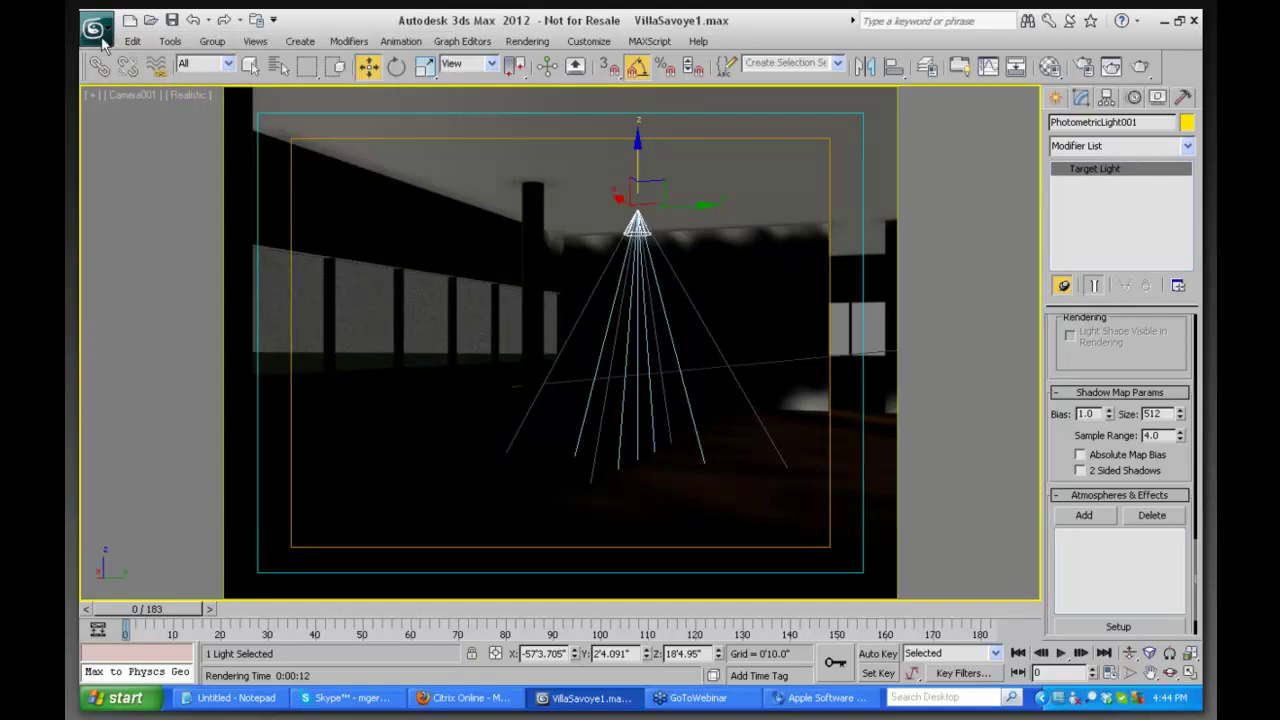
pyautogui.hotkey('alt', 'f')
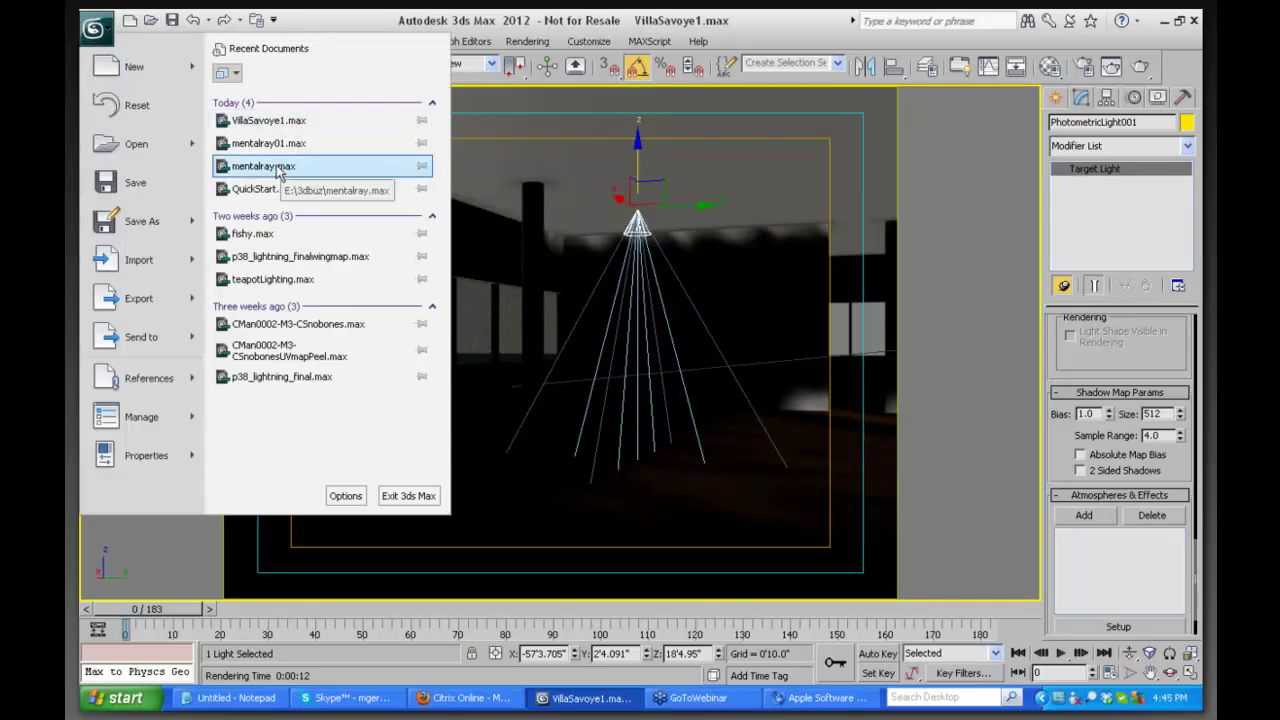
pyautogui.click(680, 208)
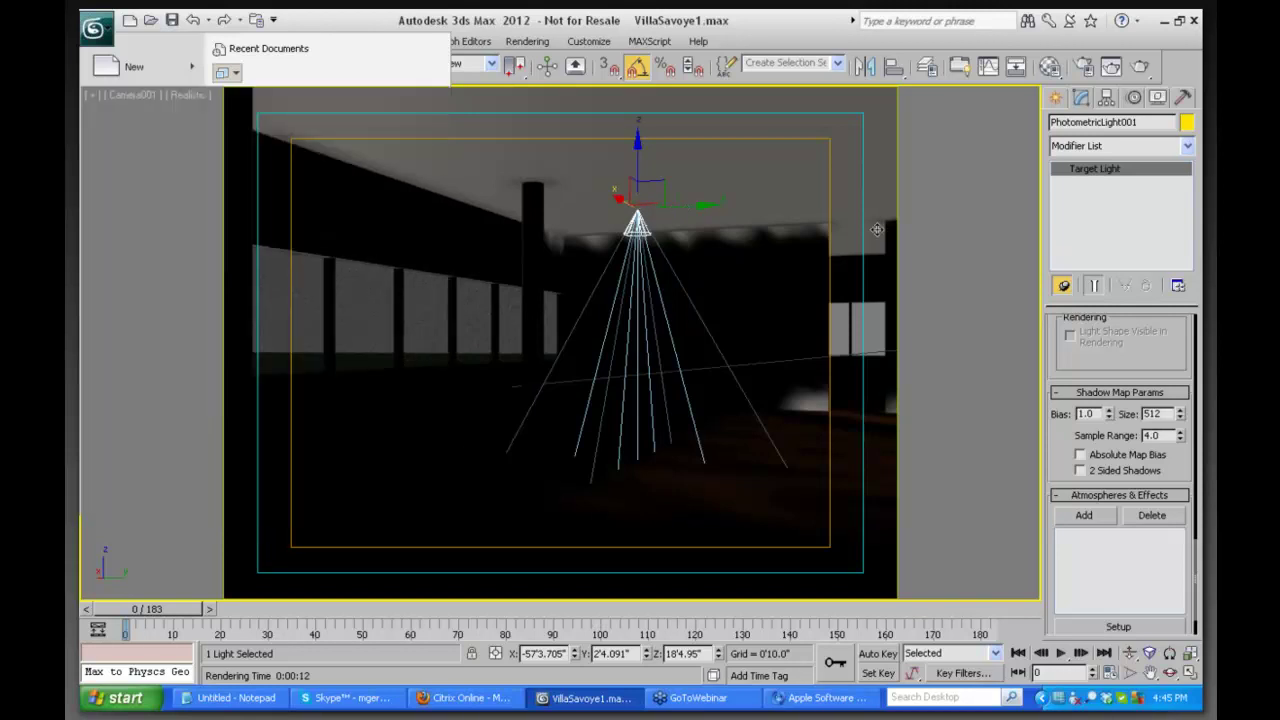
pyautogui.click(654, 403)
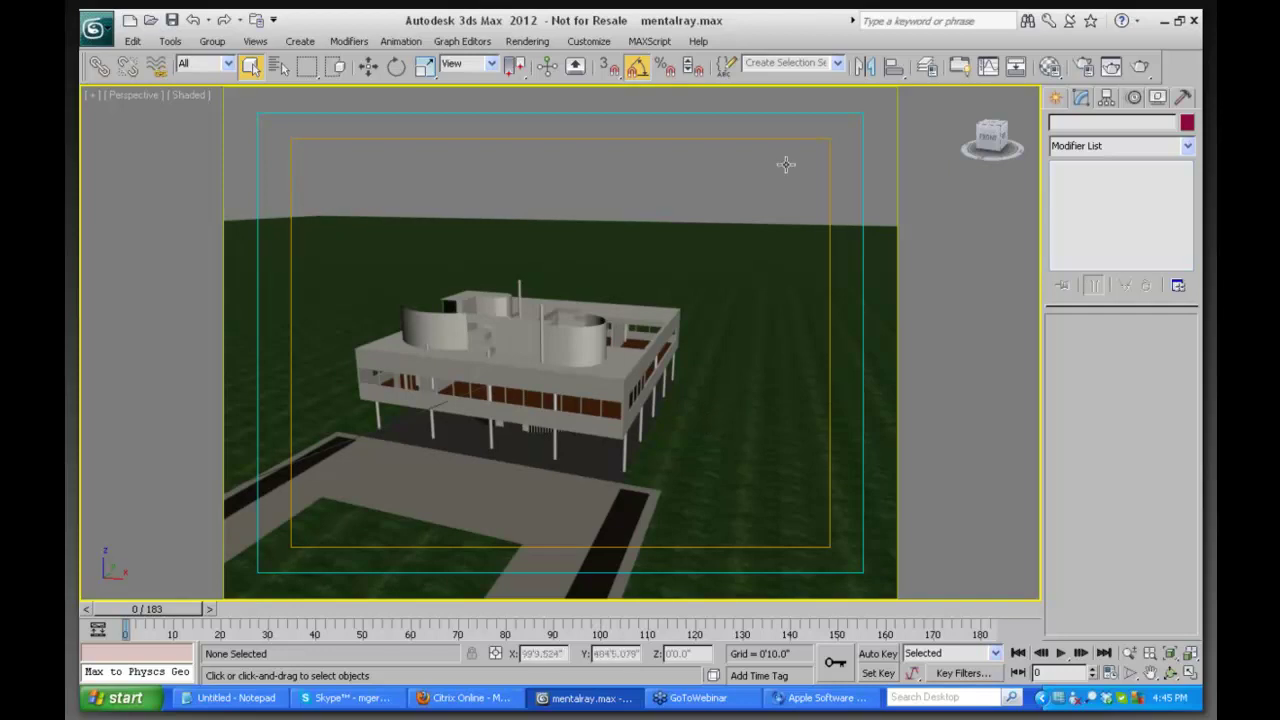
# Open the render setup for the mental ray renderer and collapse its Common Parameters section
pyautogui.click(524, 42)
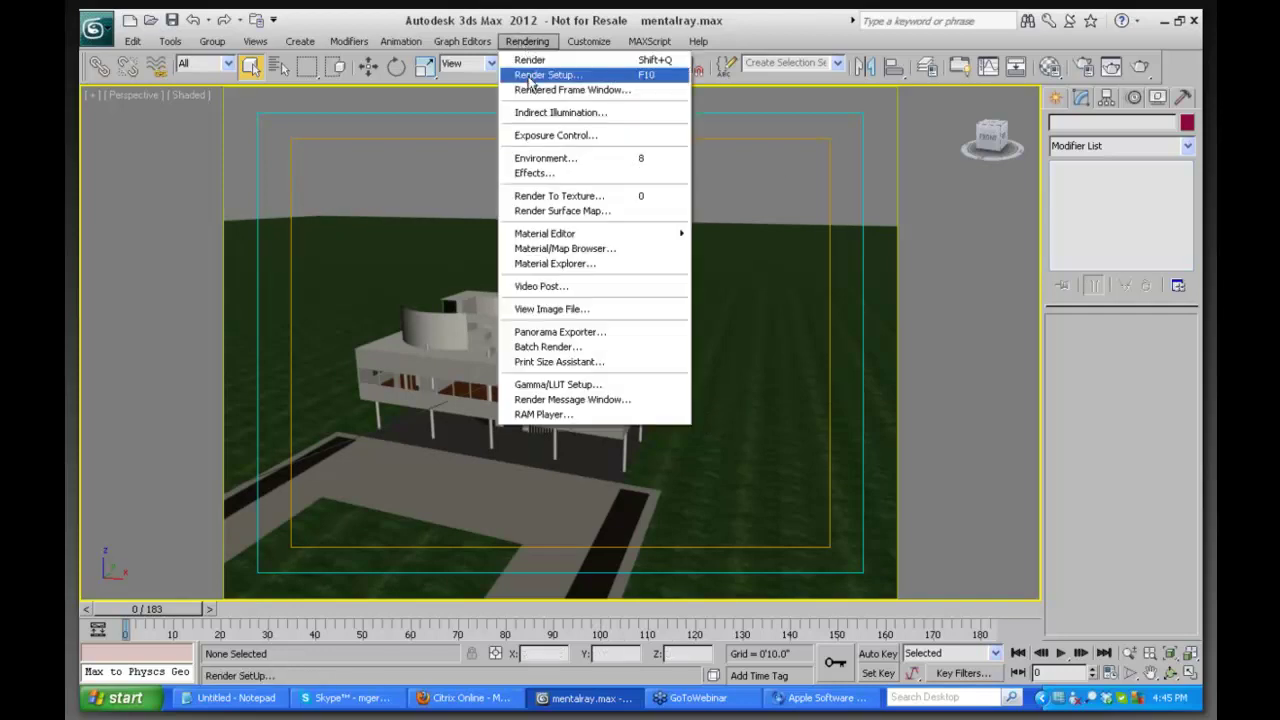
pyautogui.click(529, 76)
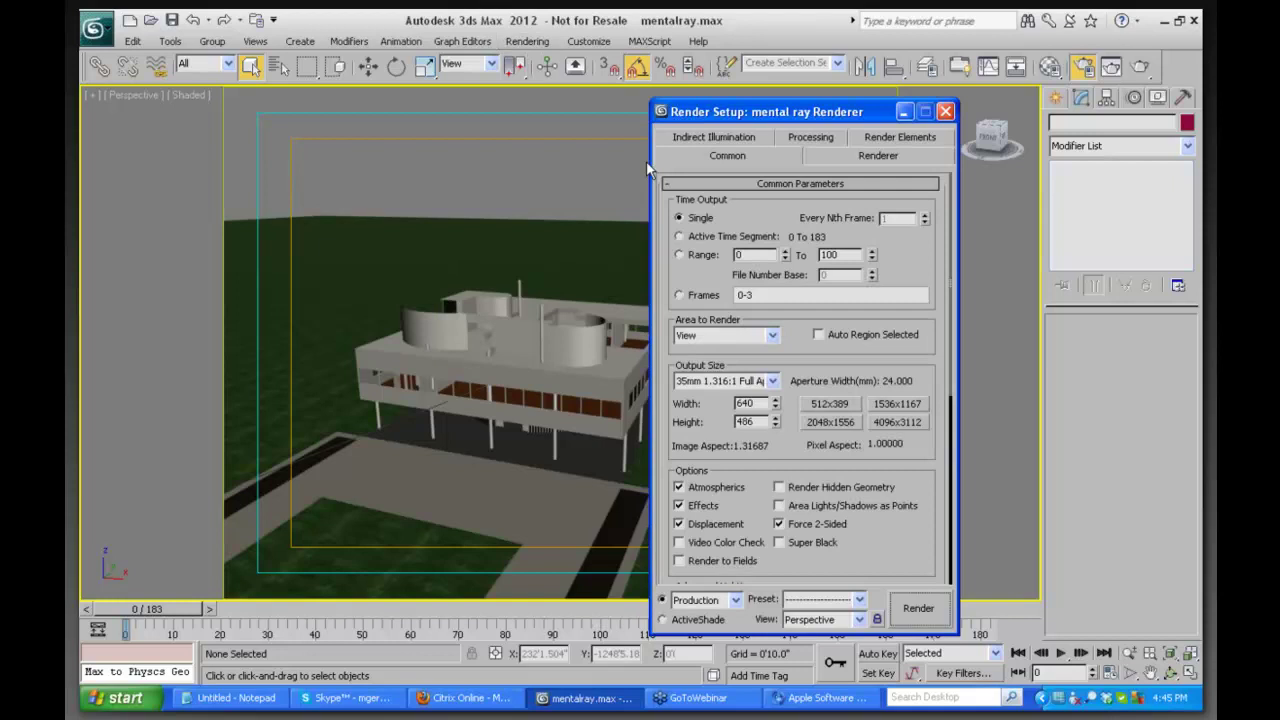
pyautogui.click(770, 184)
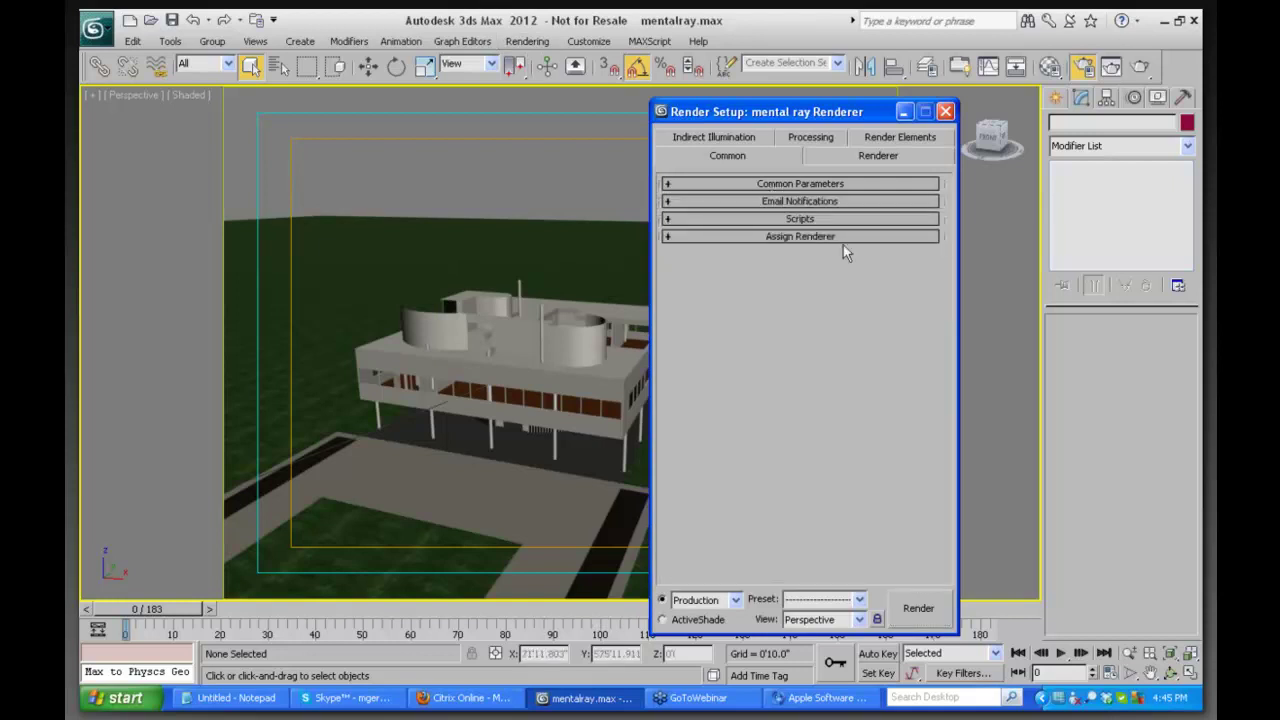
# Review the alternative production renderers under Assign Renderer, keep mental ray Renderer and close the render setup
pyautogui.click(790, 237)
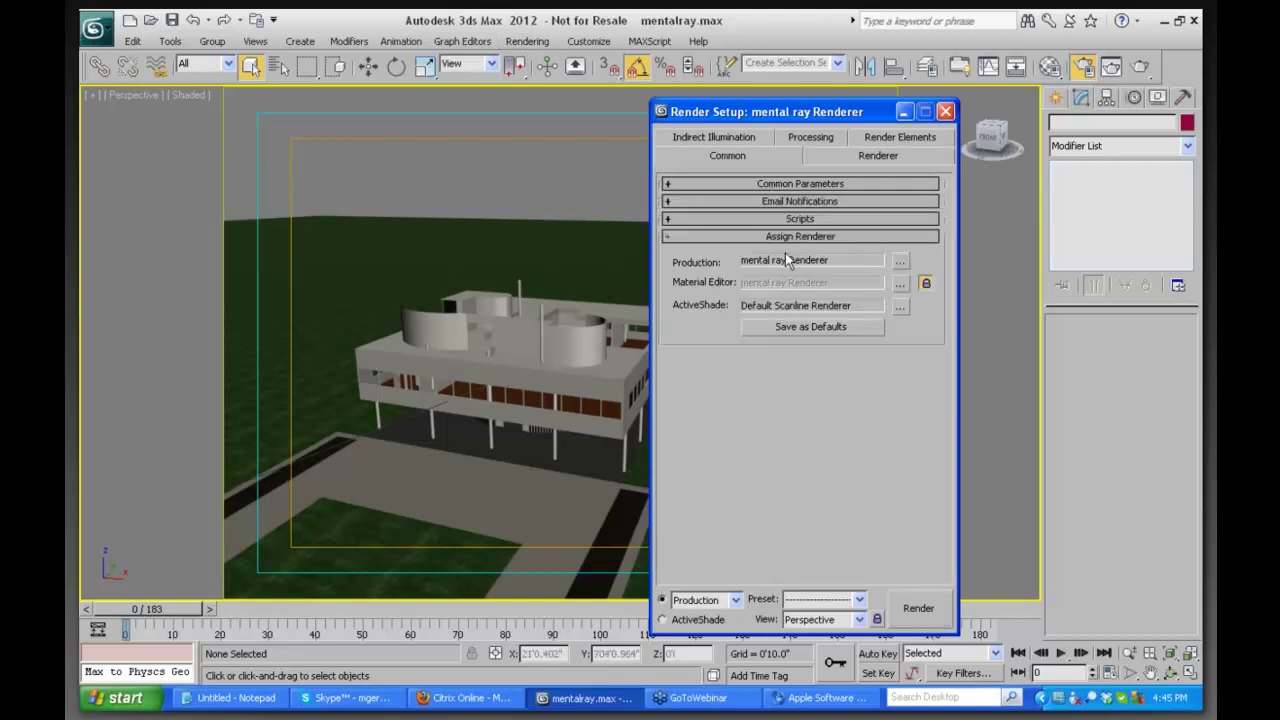
pyautogui.click(900, 261)
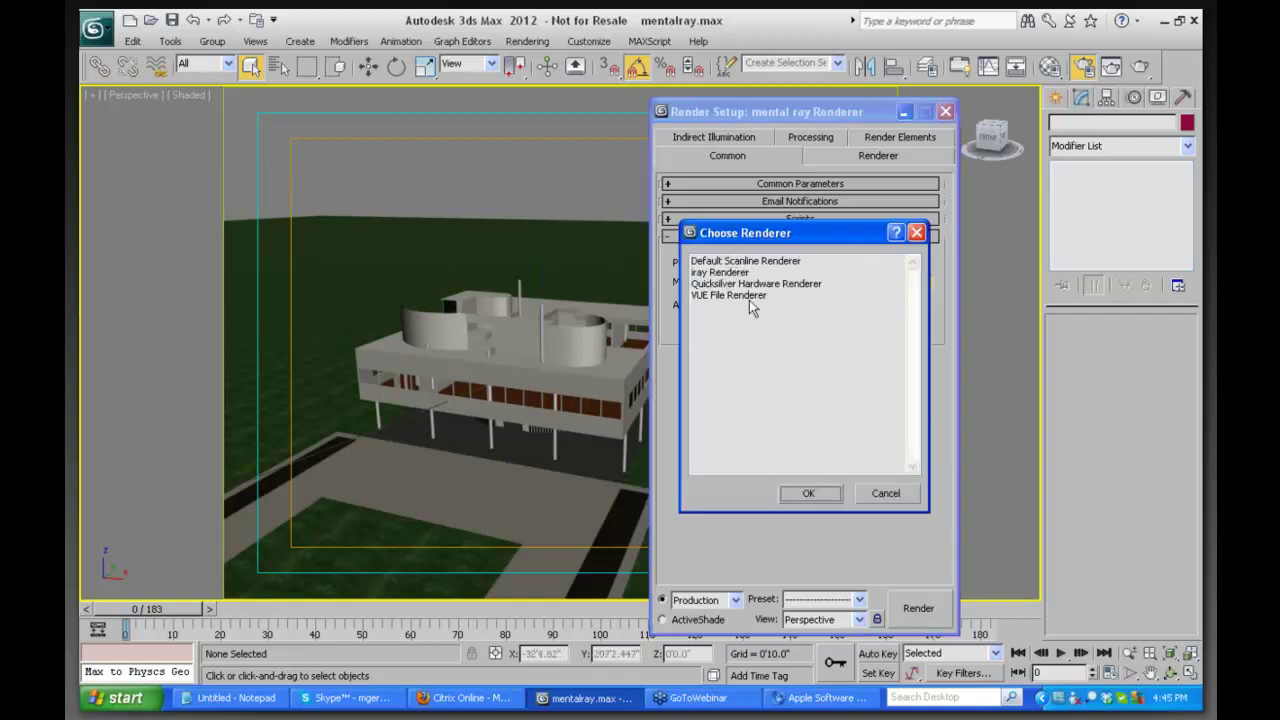
pyautogui.click(809, 490)
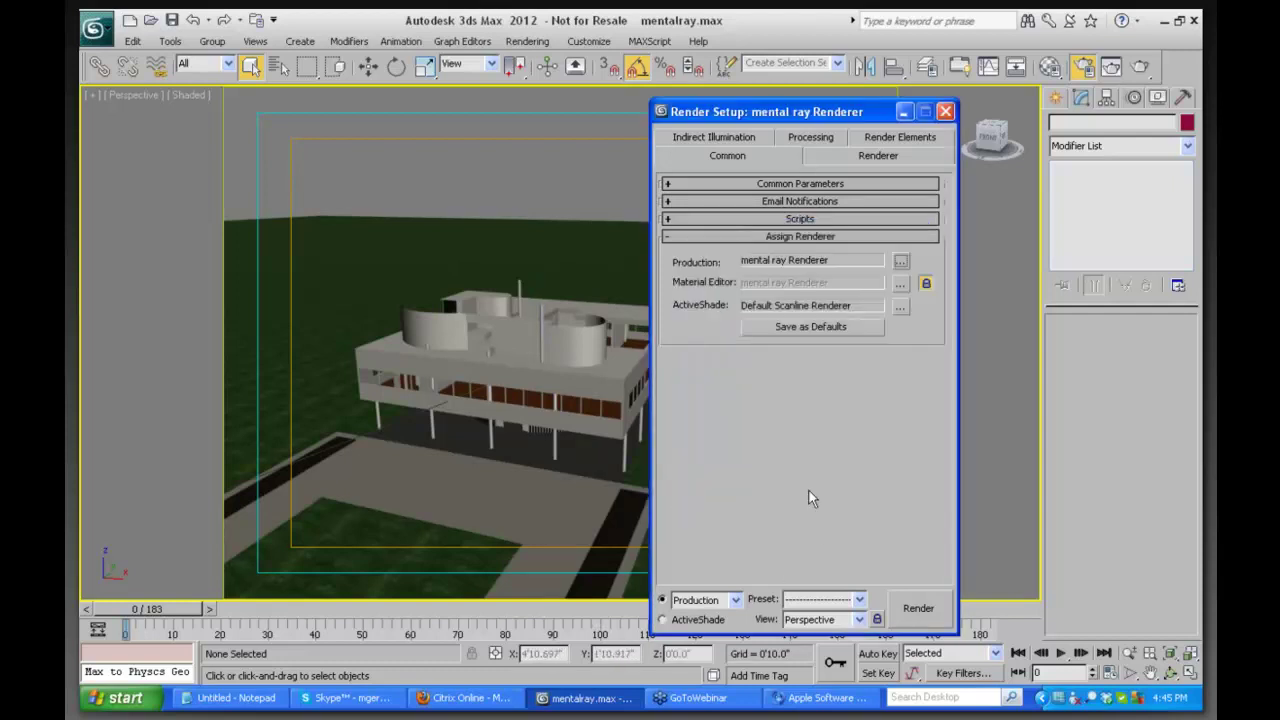
pyautogui.click(945, 111)
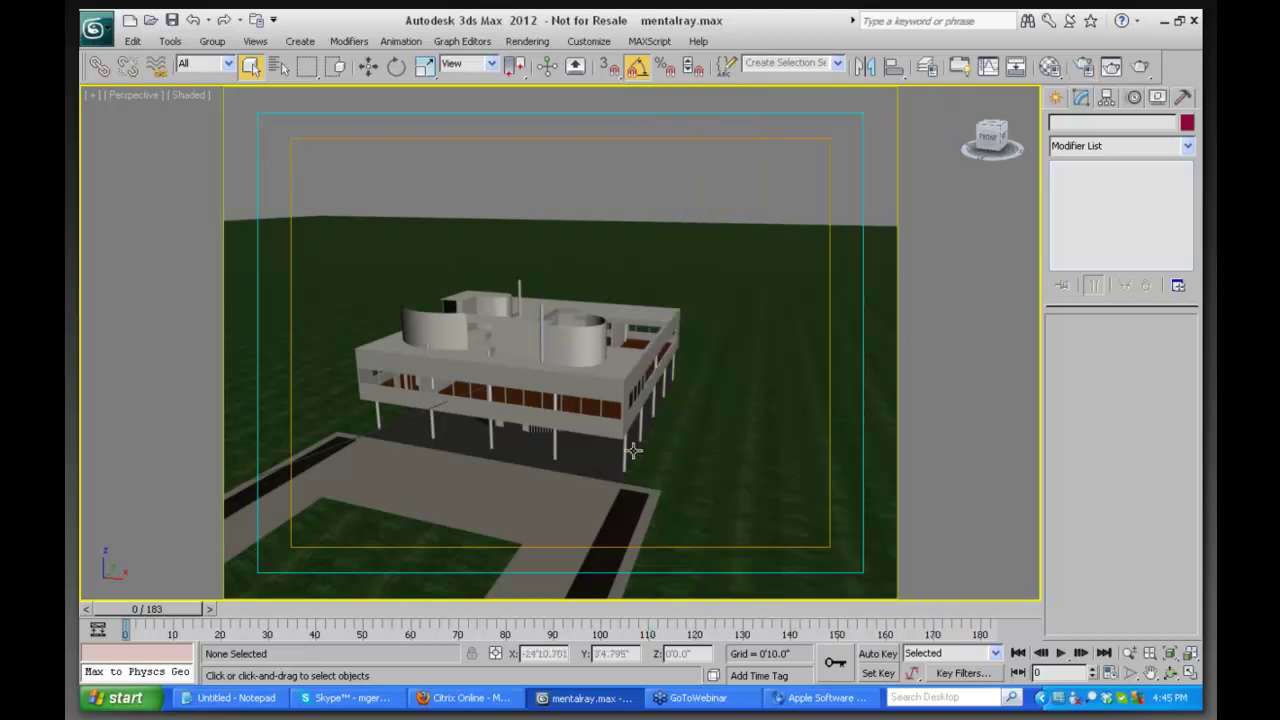
# Look through the scene's object list and keep the Ground object selected
pyautogui.click(278, 66)
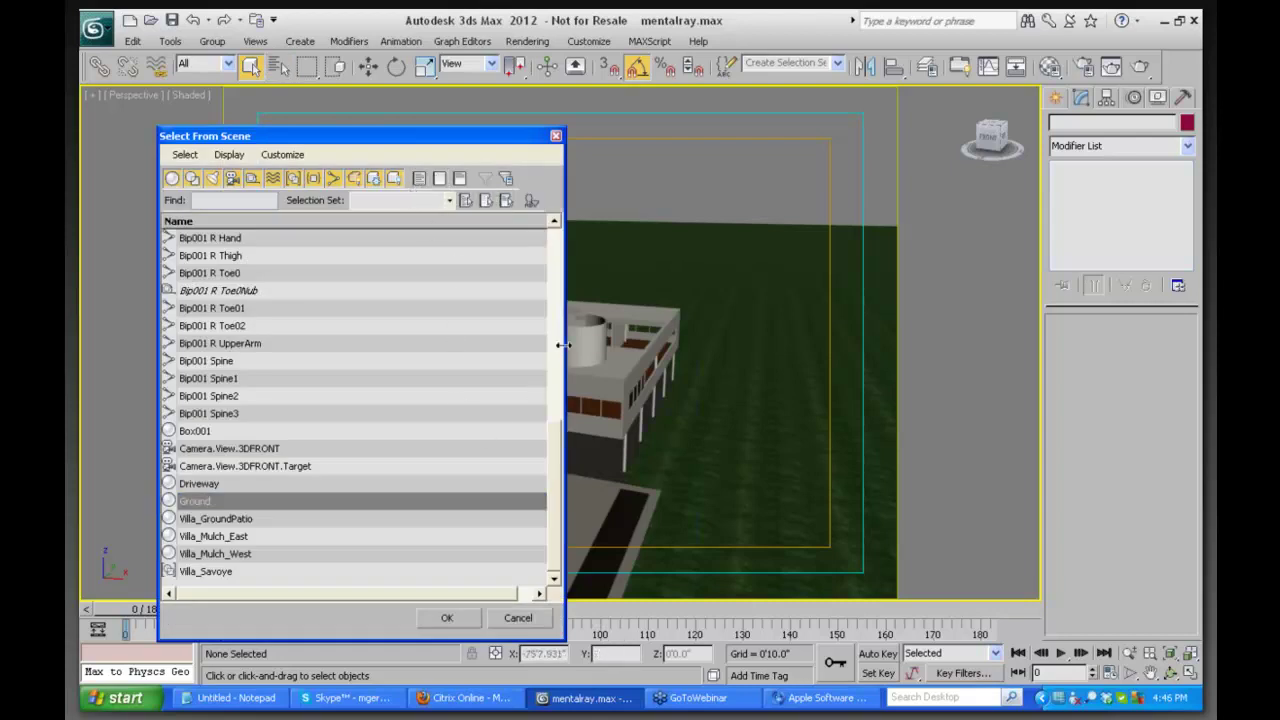
pyautogui.moveTo(557, 435); pyautogui.dragTo(476, 547)
pyautogui.click(447, 619)
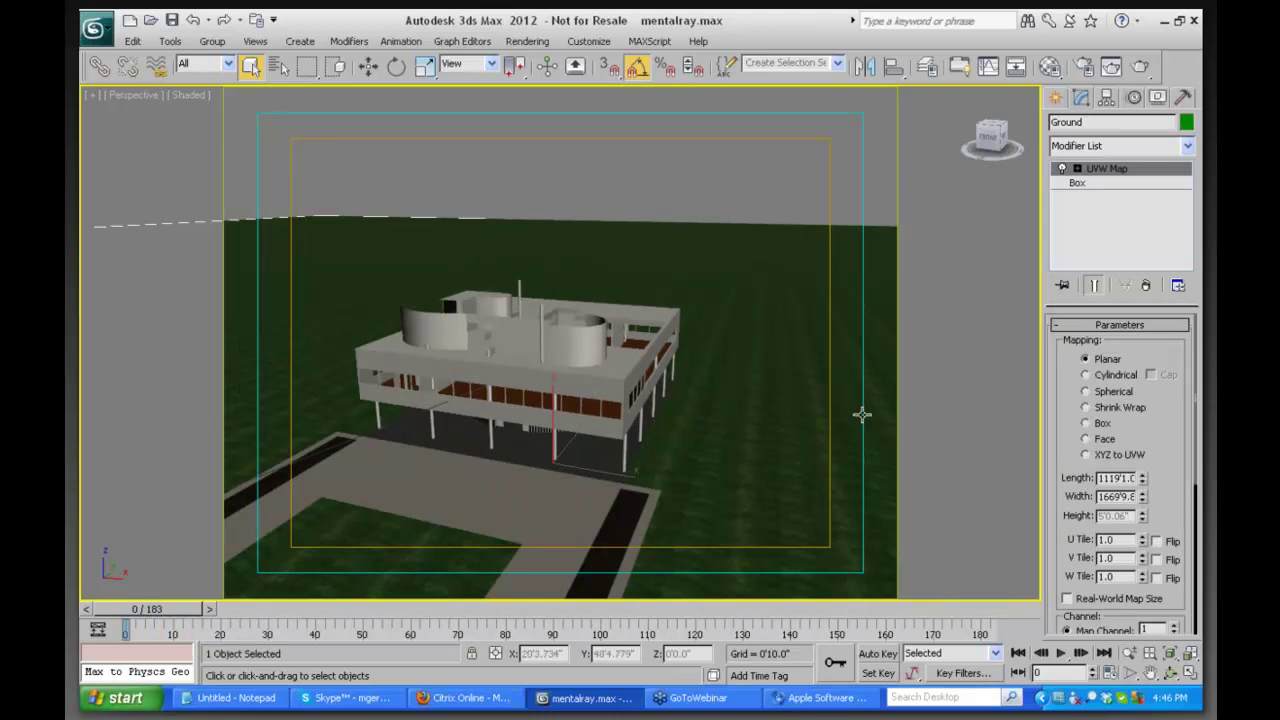
# Compare the object types offered for creating systems with those offered for photometric lights
pyautogui.click(1055, 97)
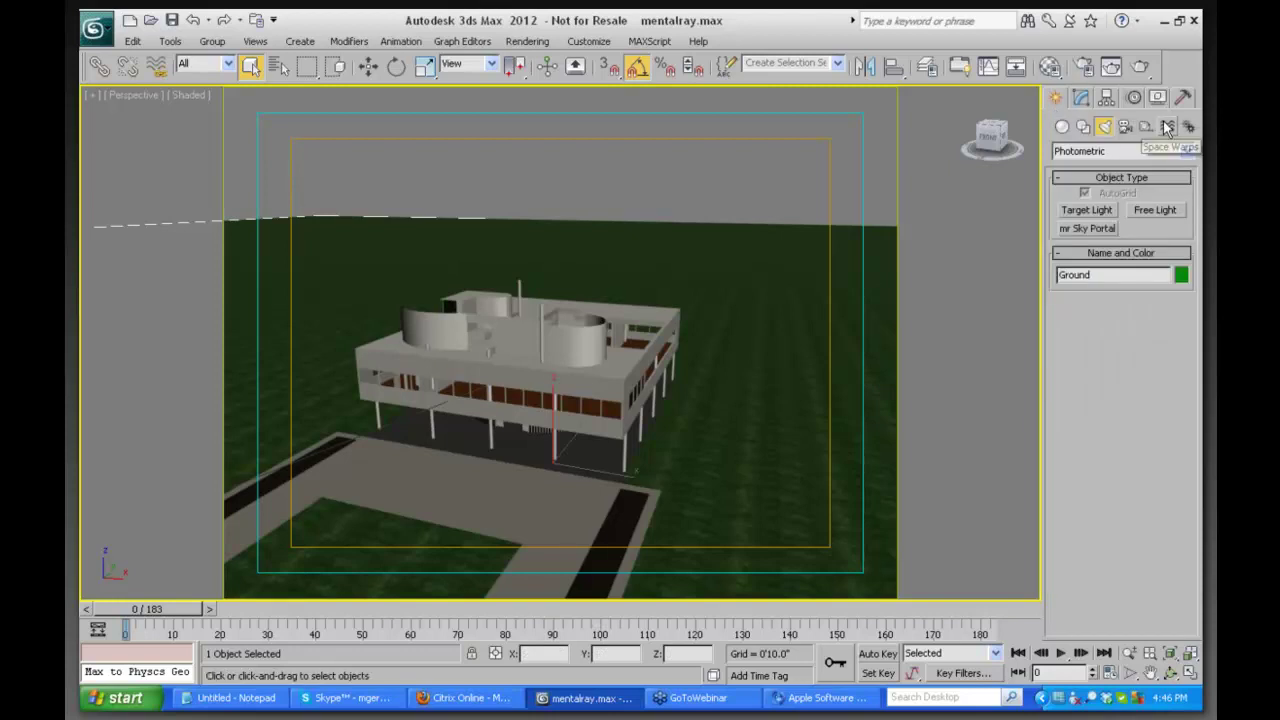
pyautogui.click(1189, 126)
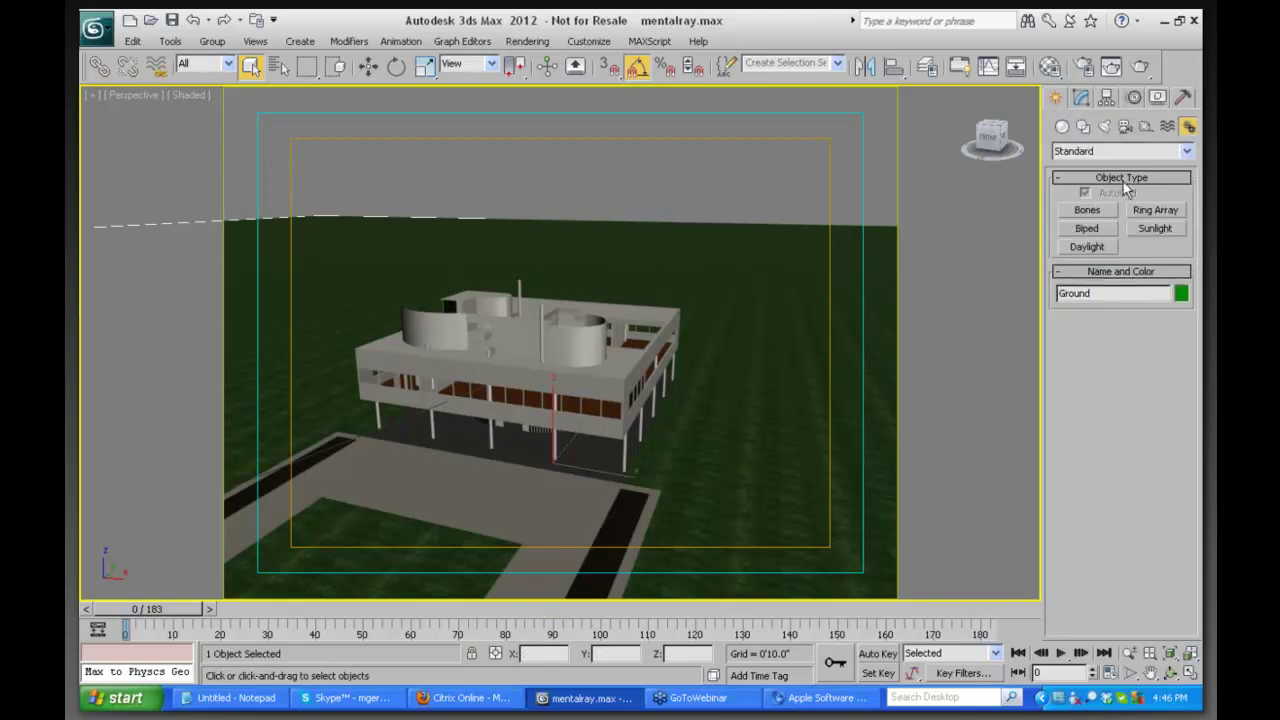
pyautogui.click(1104, 127)
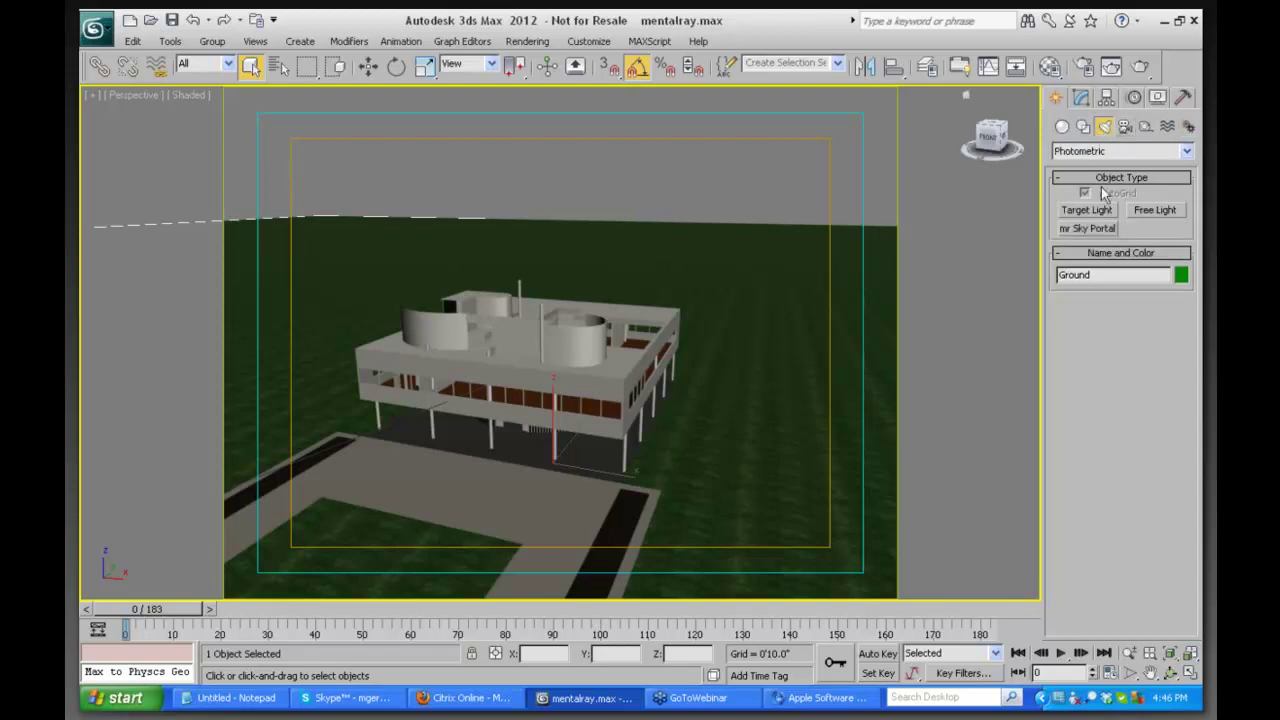
pyautogui.click(1188, 151)
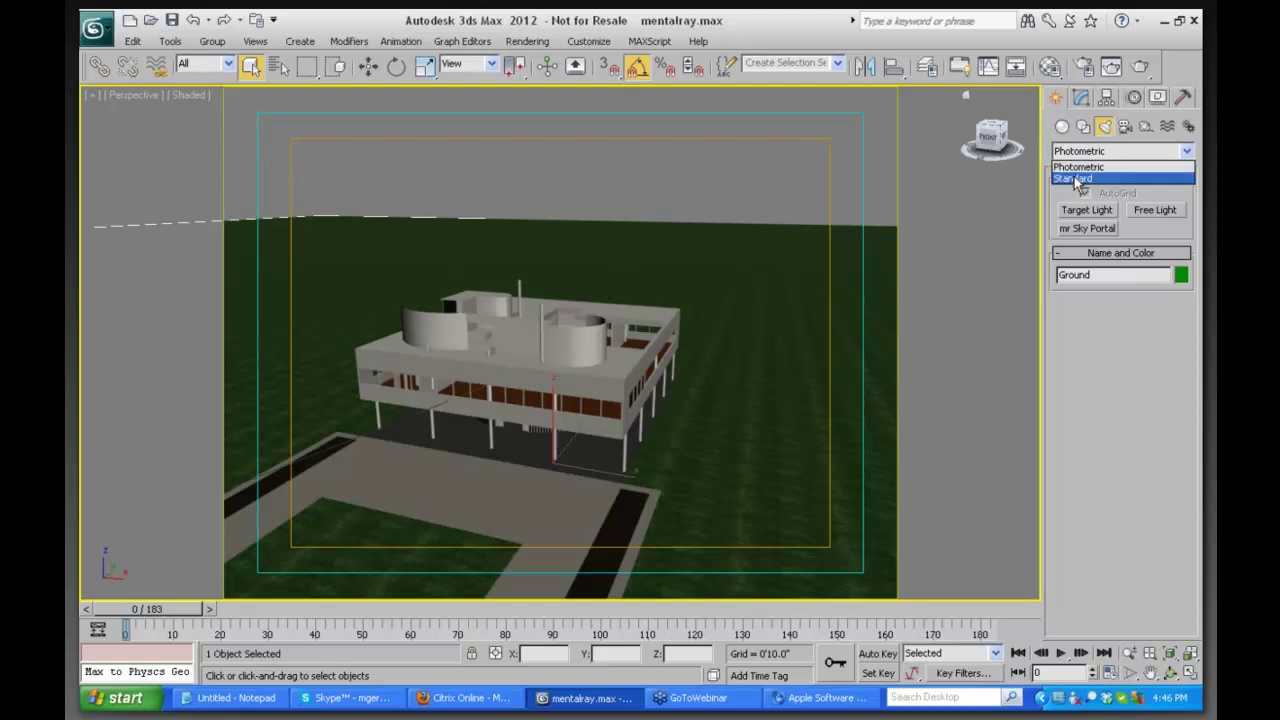
pyautogui.click(1062, 130)
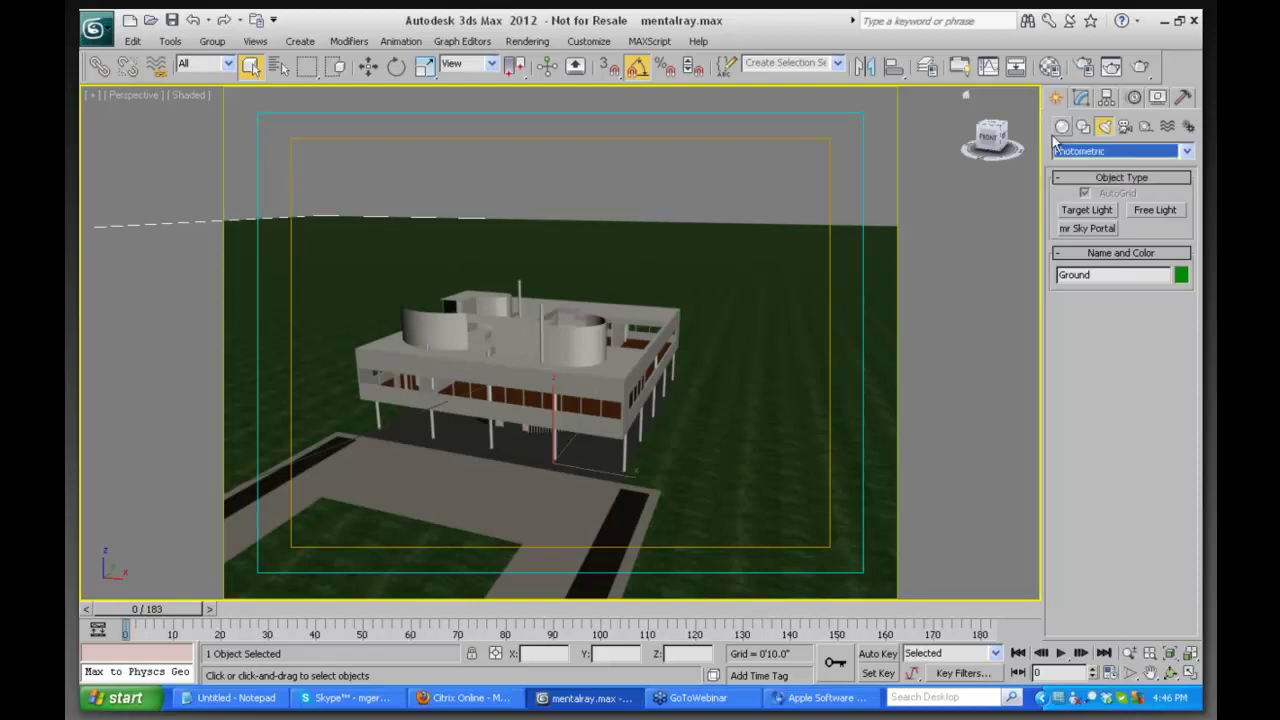
pyautogui.click(1189, 127)
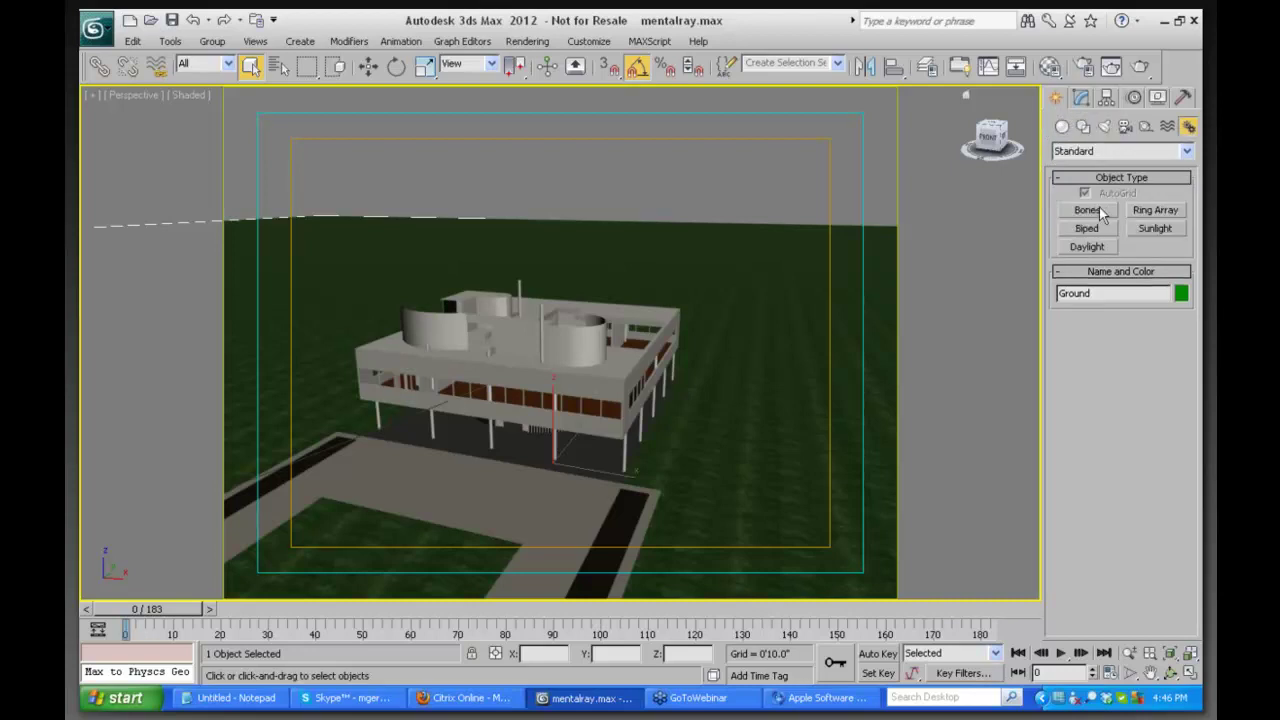
pyautogui.click(1187, 151)
pyautogui.click(1188, 130)
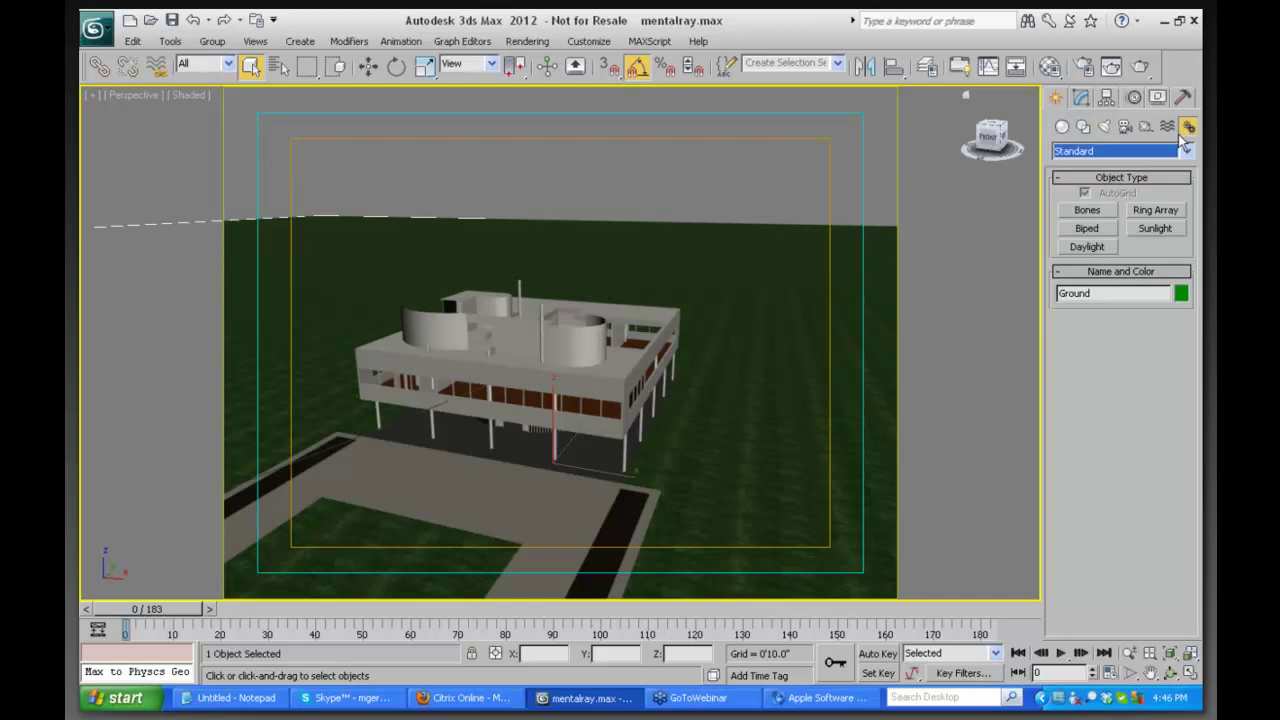
pyautogui.click(1188, 130)
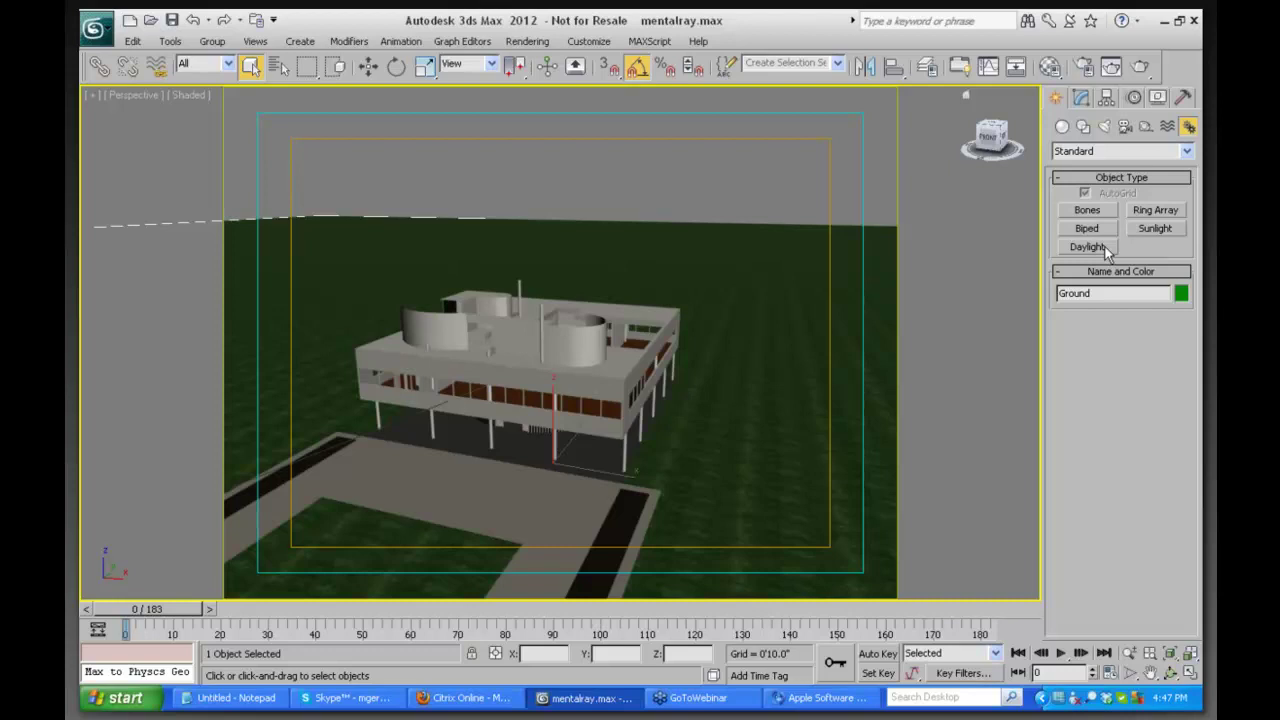
# Create a Sunlight system on the paved area in front of the villa, with an orbital scale of about 63'8"
pyautogui.click(1155, 229)
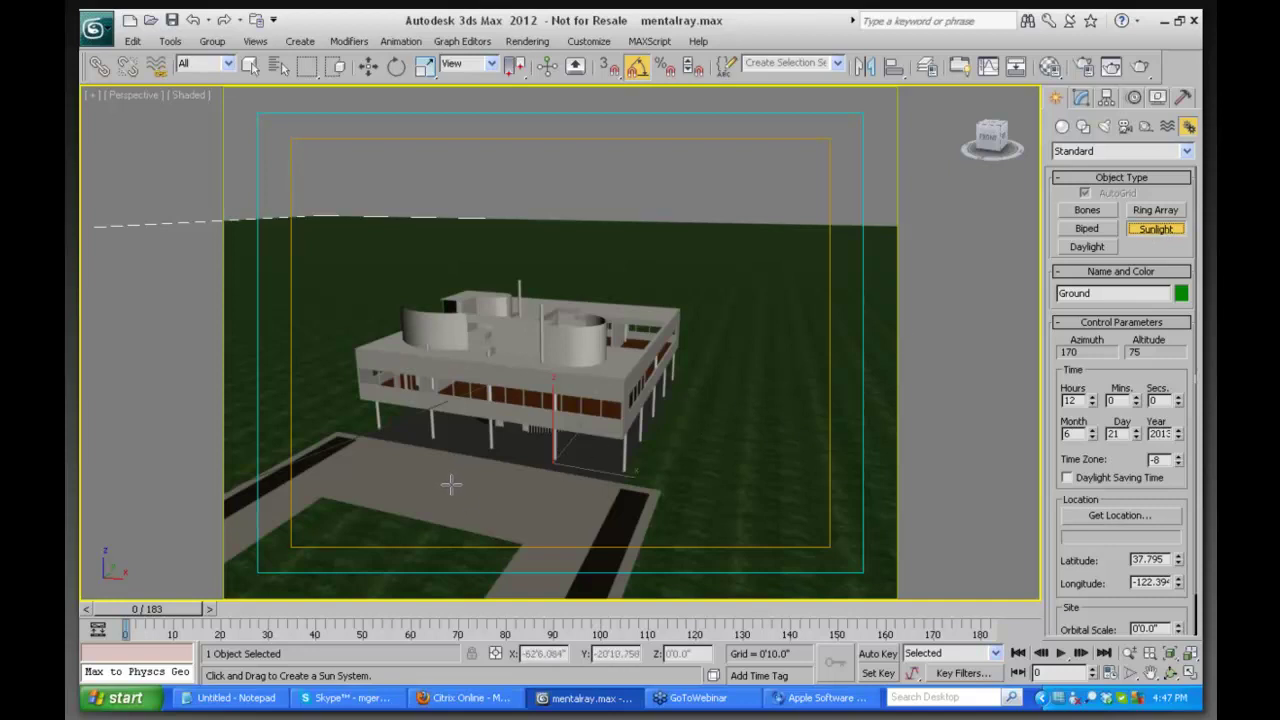
pyautogui.moveTo(460, 487); pyautogui.dragTo(486, 486)
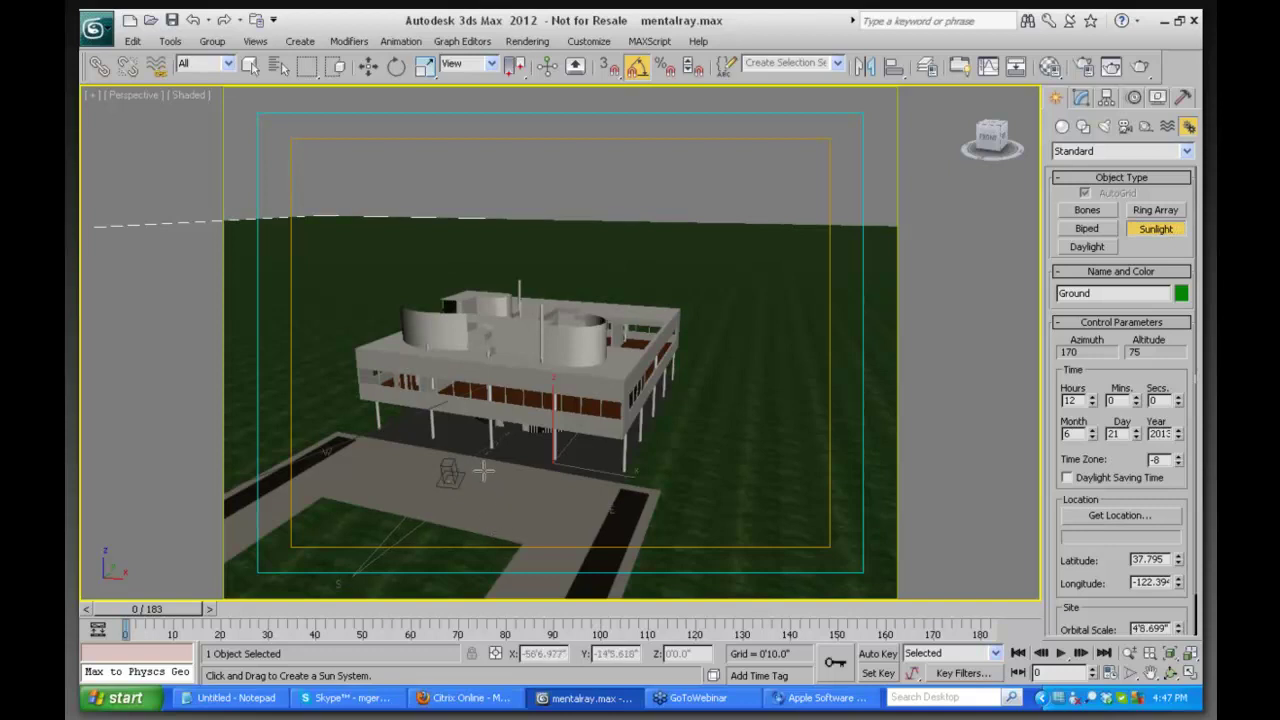
pyautogui.click(505, 18)
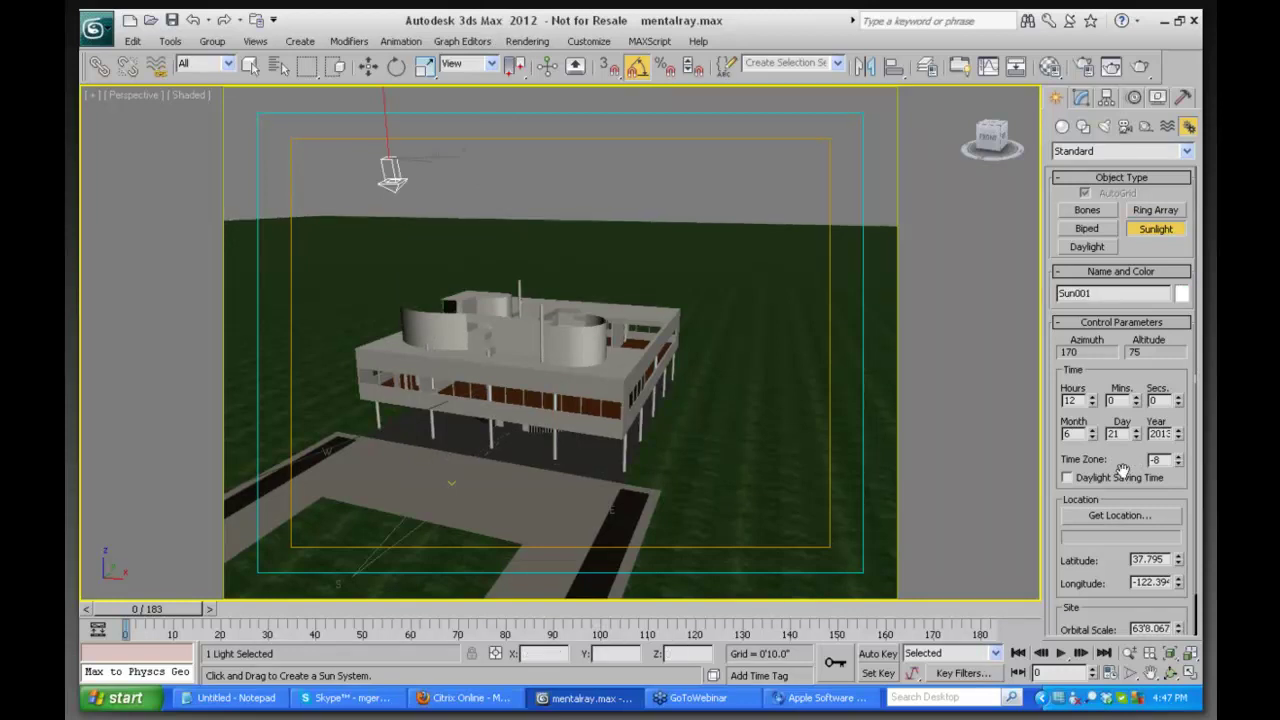
# Examine the sun light's general, motion and intensity/color/attenuation parameters, enlarging the space for its rollouts
pyautogui.click(1081, 97)
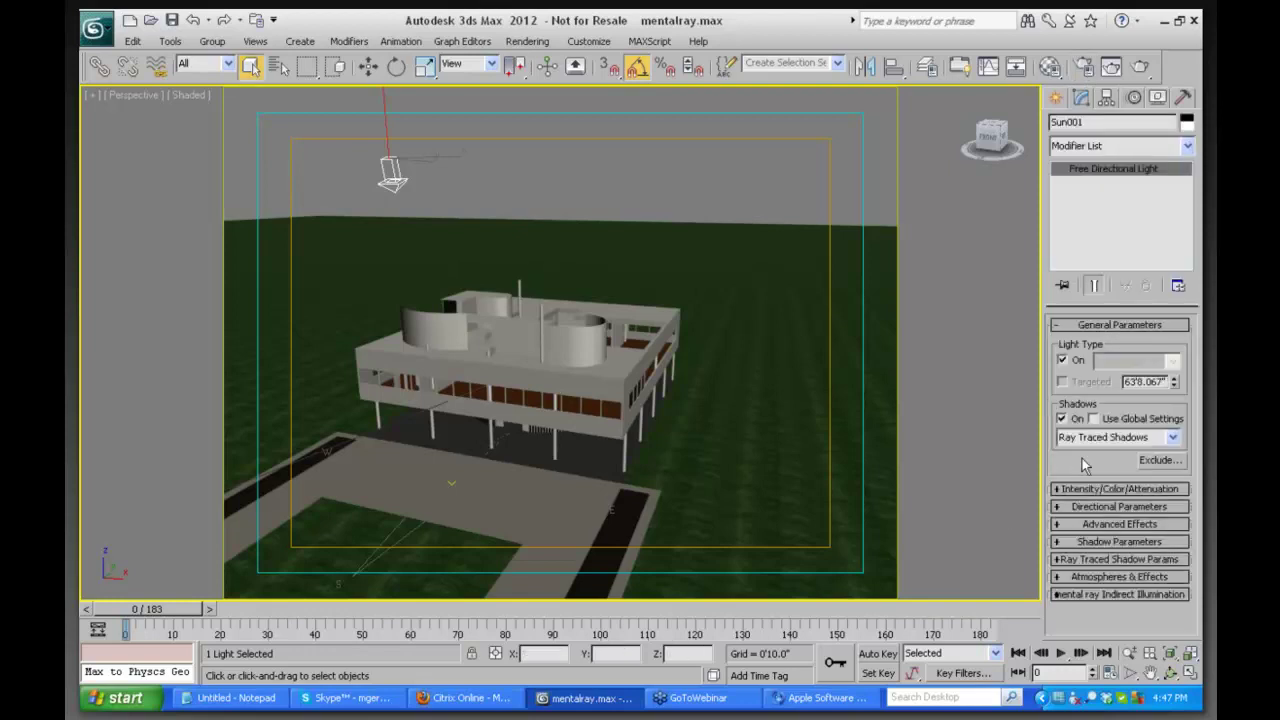
pyautogui.click(1133, 97)
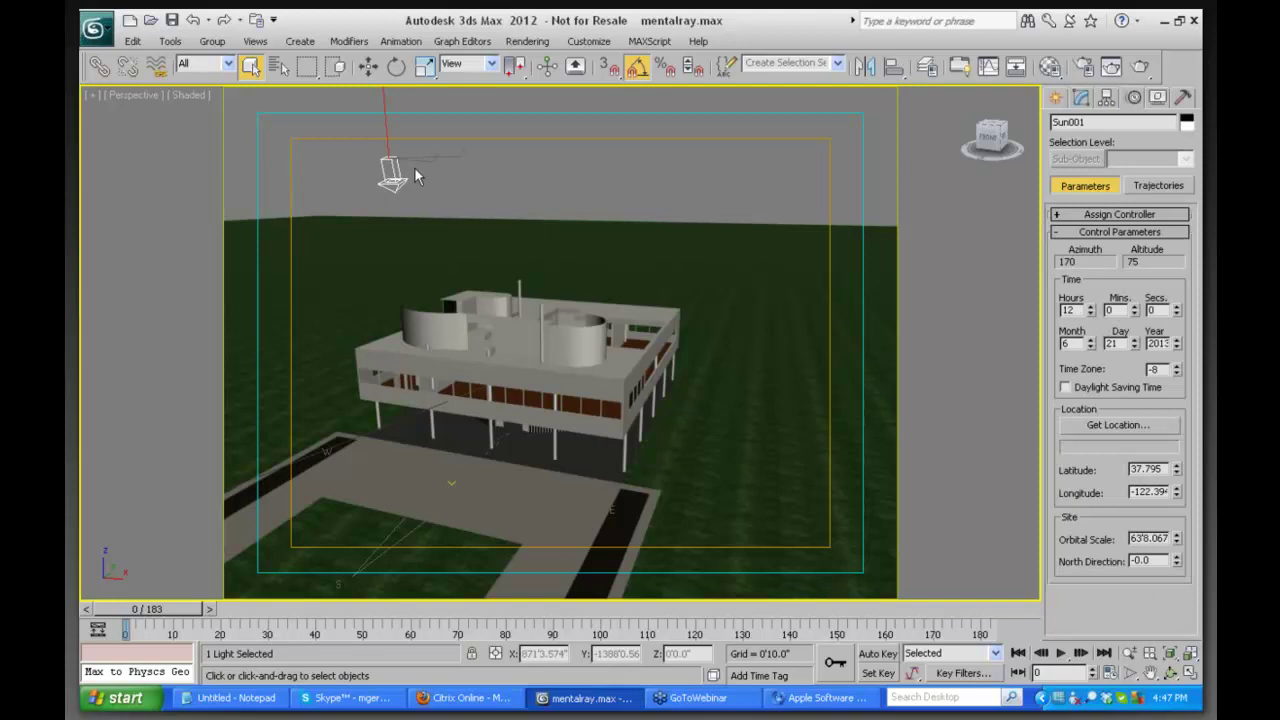
pyautogui.click(1081, 97)
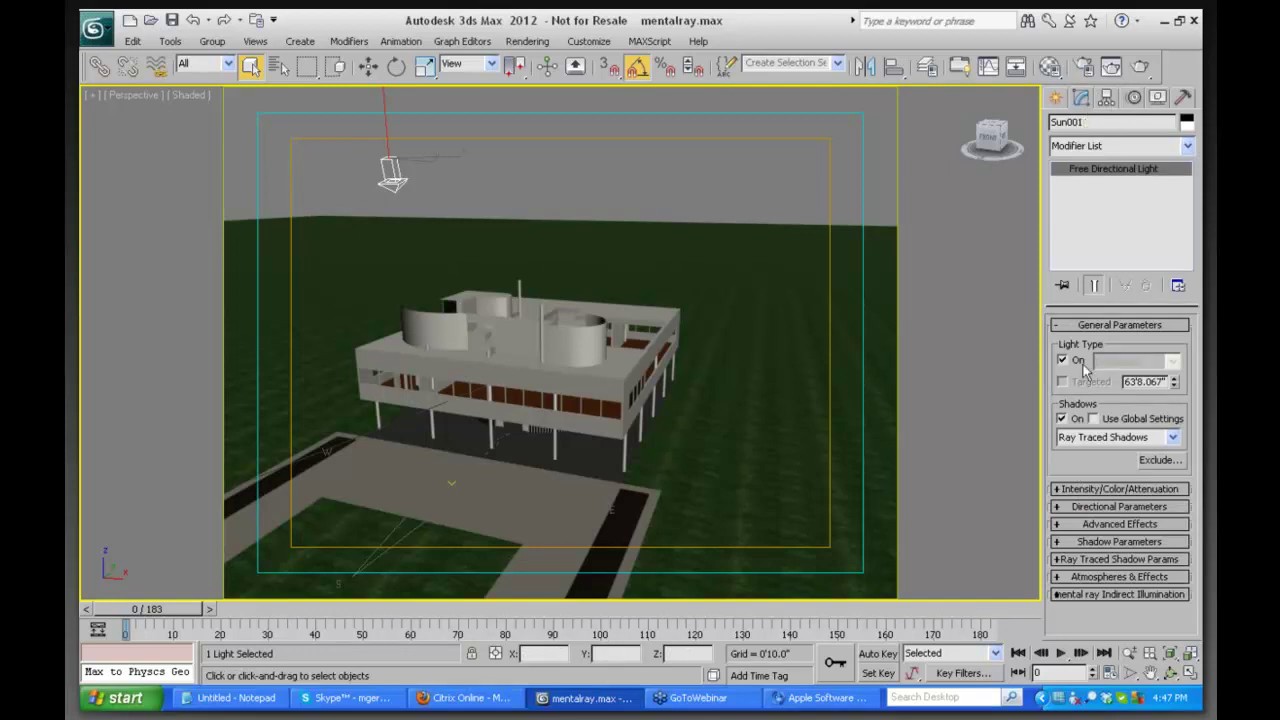
pyautogui.moveTo(1188, 308); pyautogui.dragTo(1186, 238)
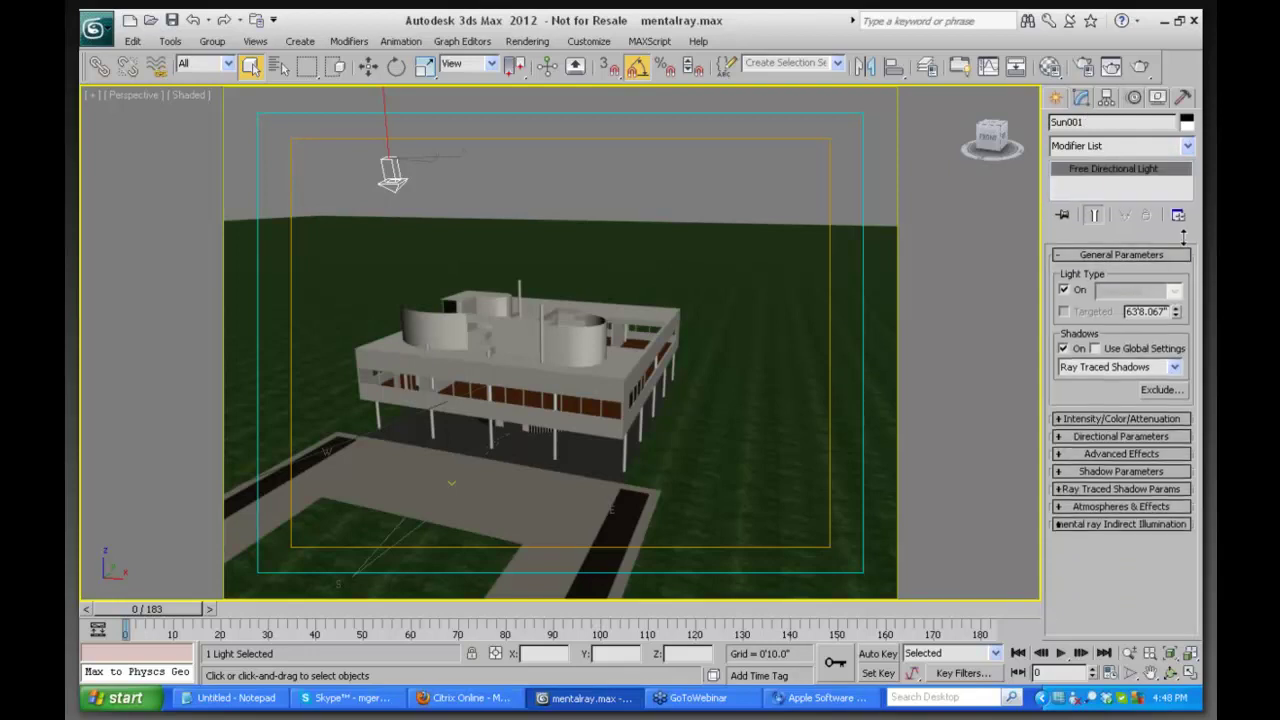
pyautogui.click(1074, 422)
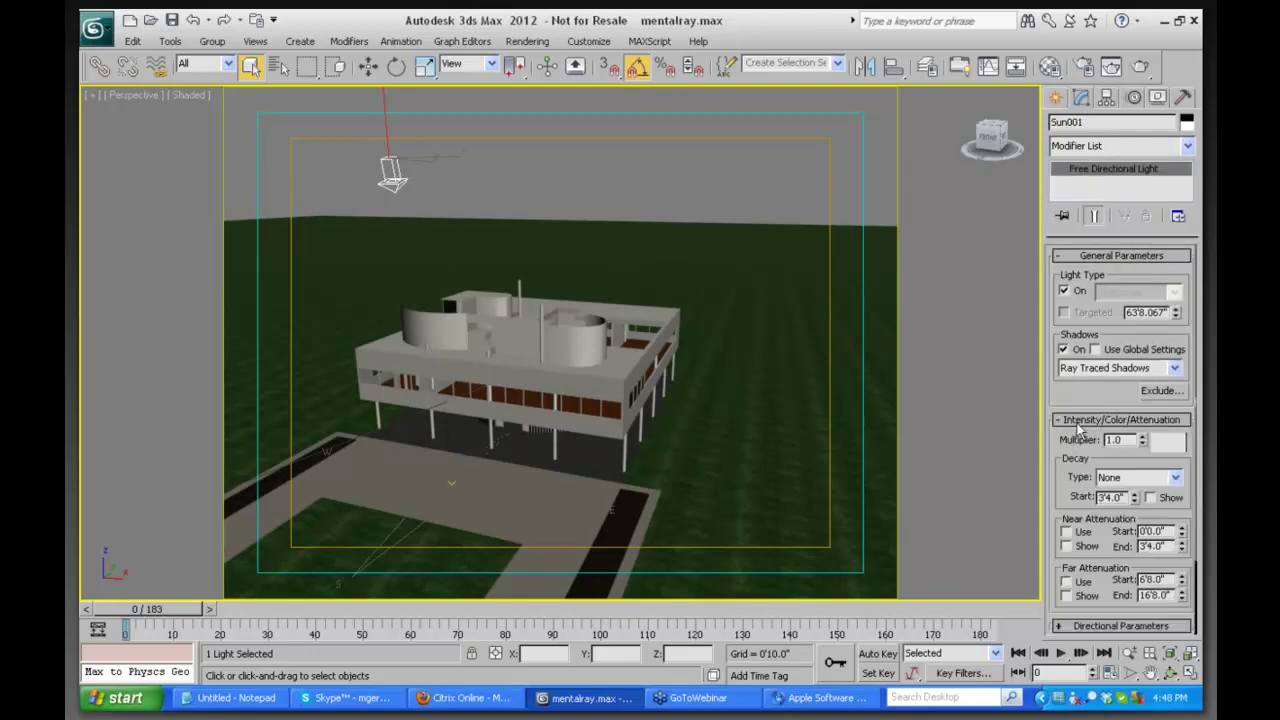
pyautogui.moveTo(1059, 388); pyautogui.dragTo(1080, 392)
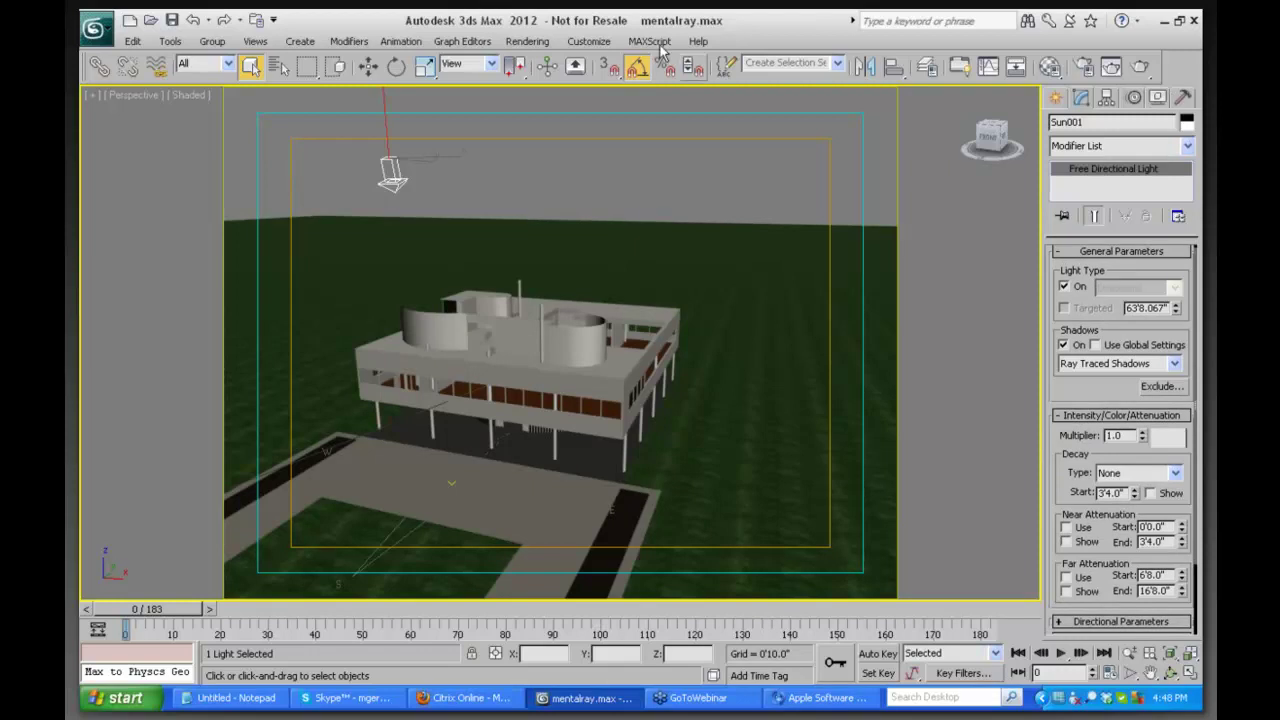
# Review the mental ray common, sampling and indirect illumination render settings, closing the render setup again
pyautogui.click(527, 41)
pyautogui.click(566, 77)
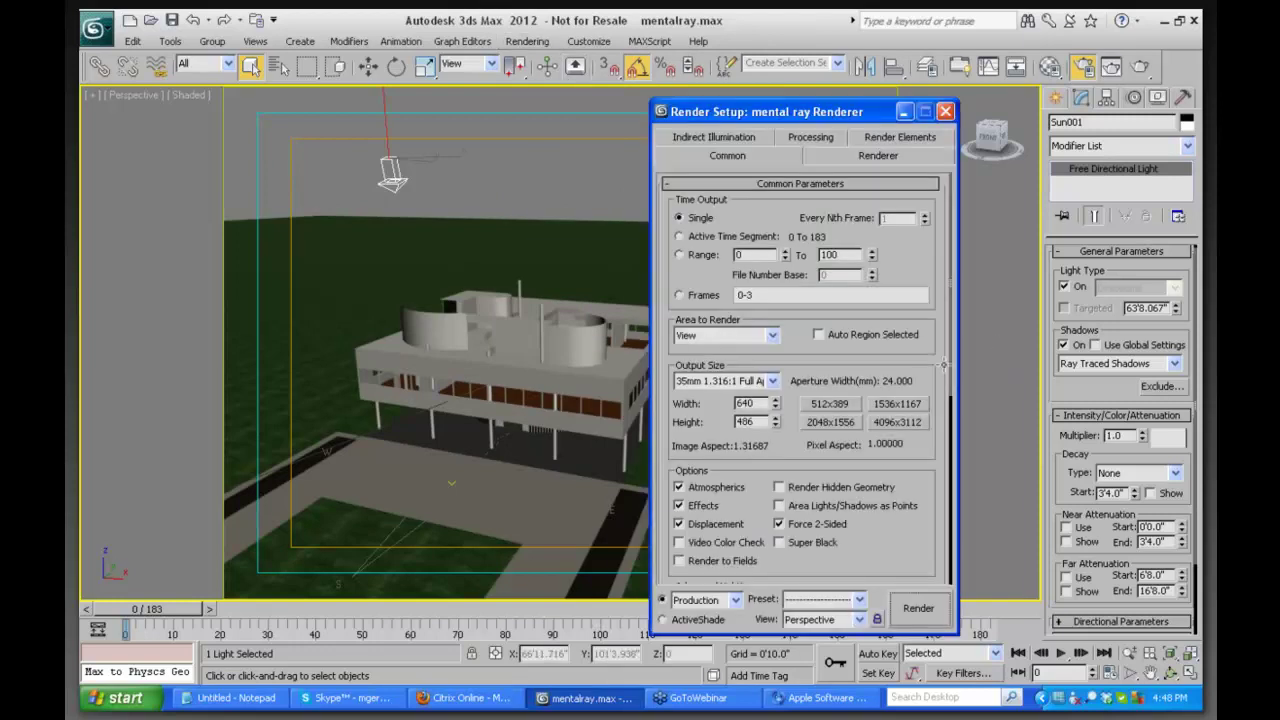
pyautogui.click(826, 155)
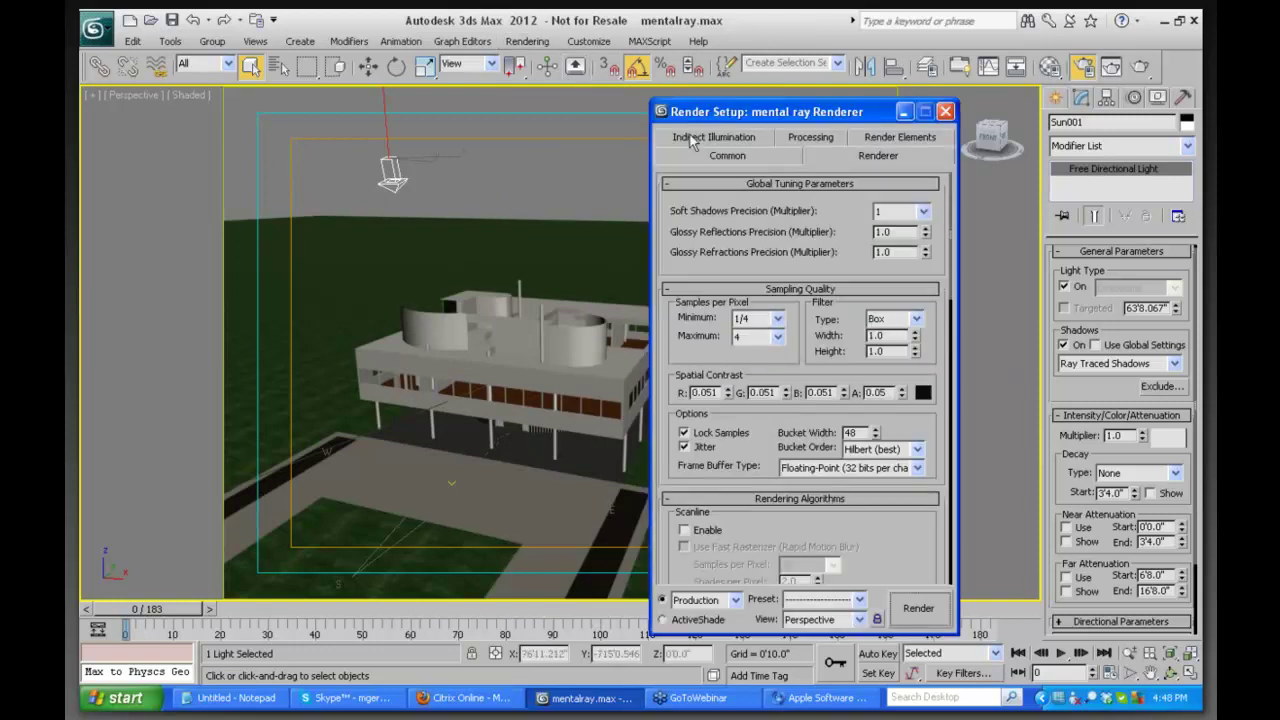
pyautogui.click(690, 137)
pyautogui.click(945, 111)
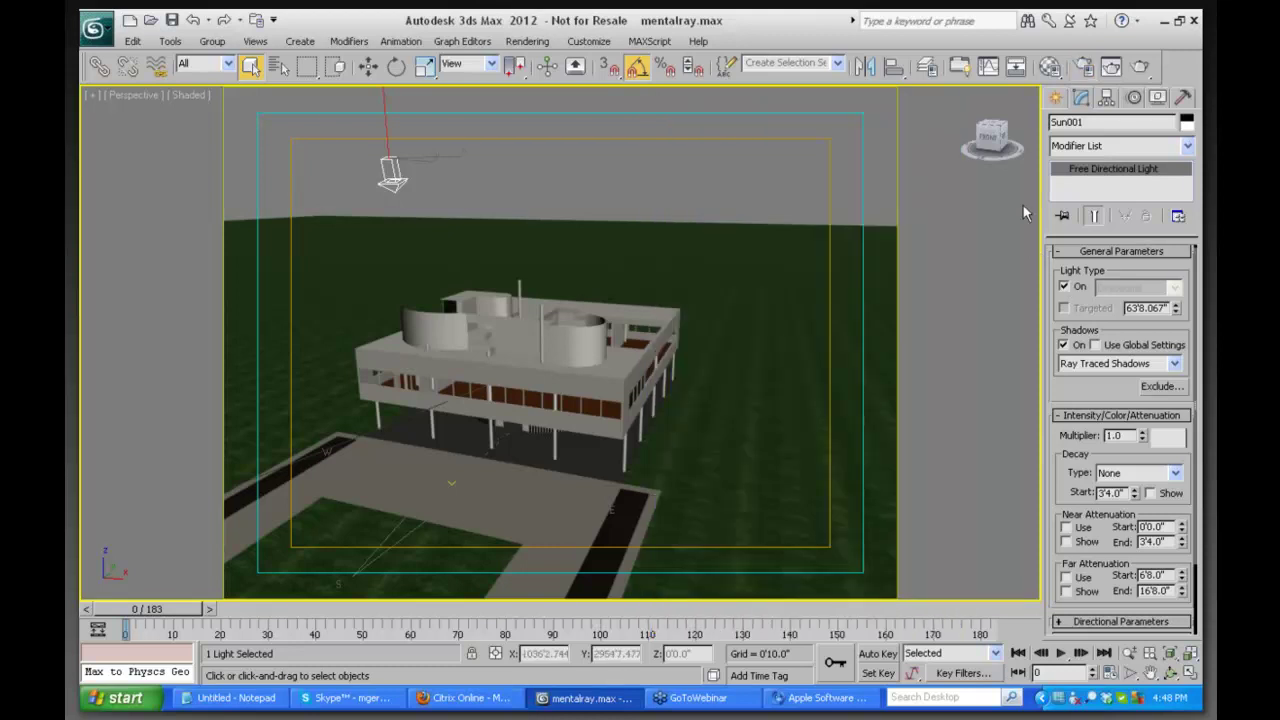
# Select Sun001 from the scene's object list and delete the sunlight system
pyautogui.click(279, 66)
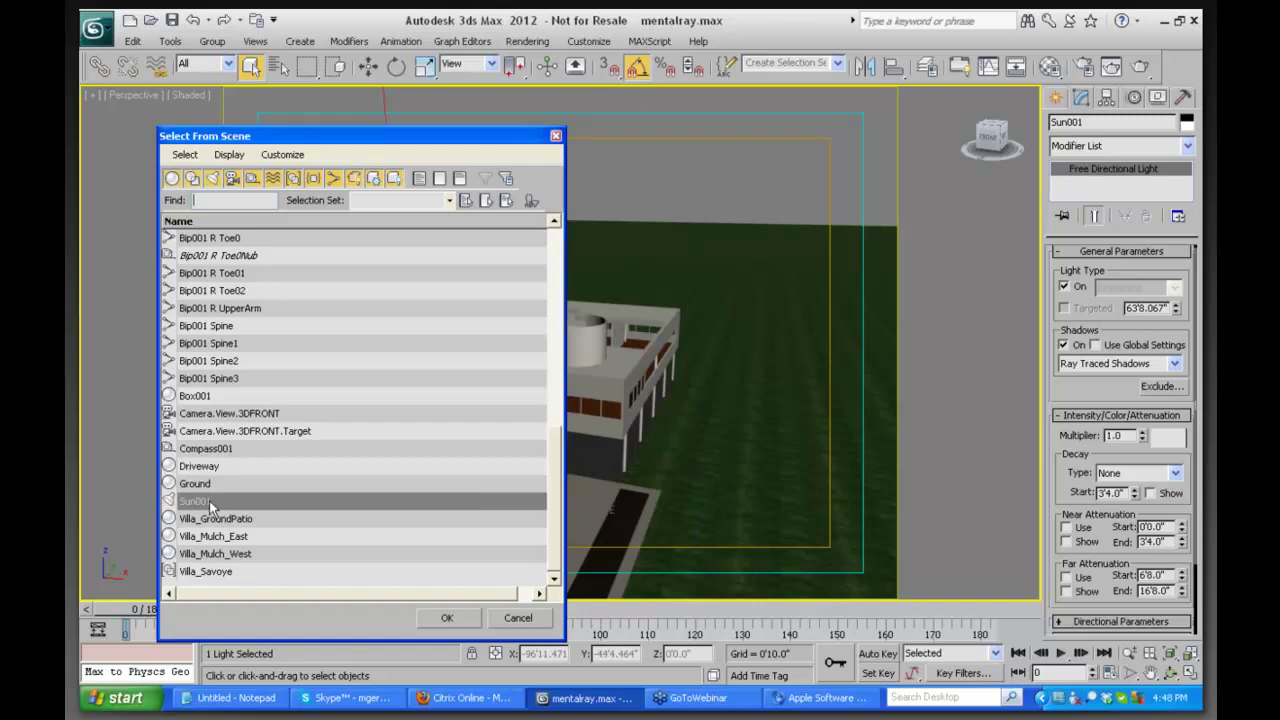
pyautogui.click(239, 452)
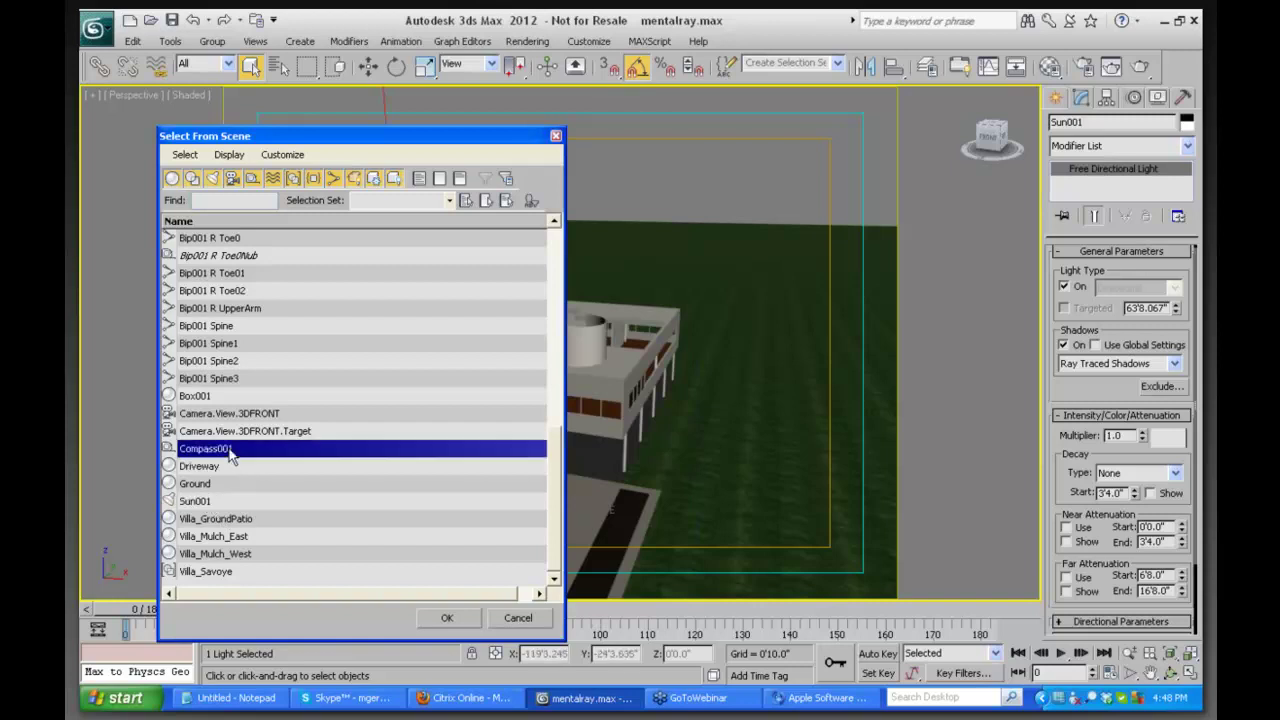
pyautogui.click(196, 501)
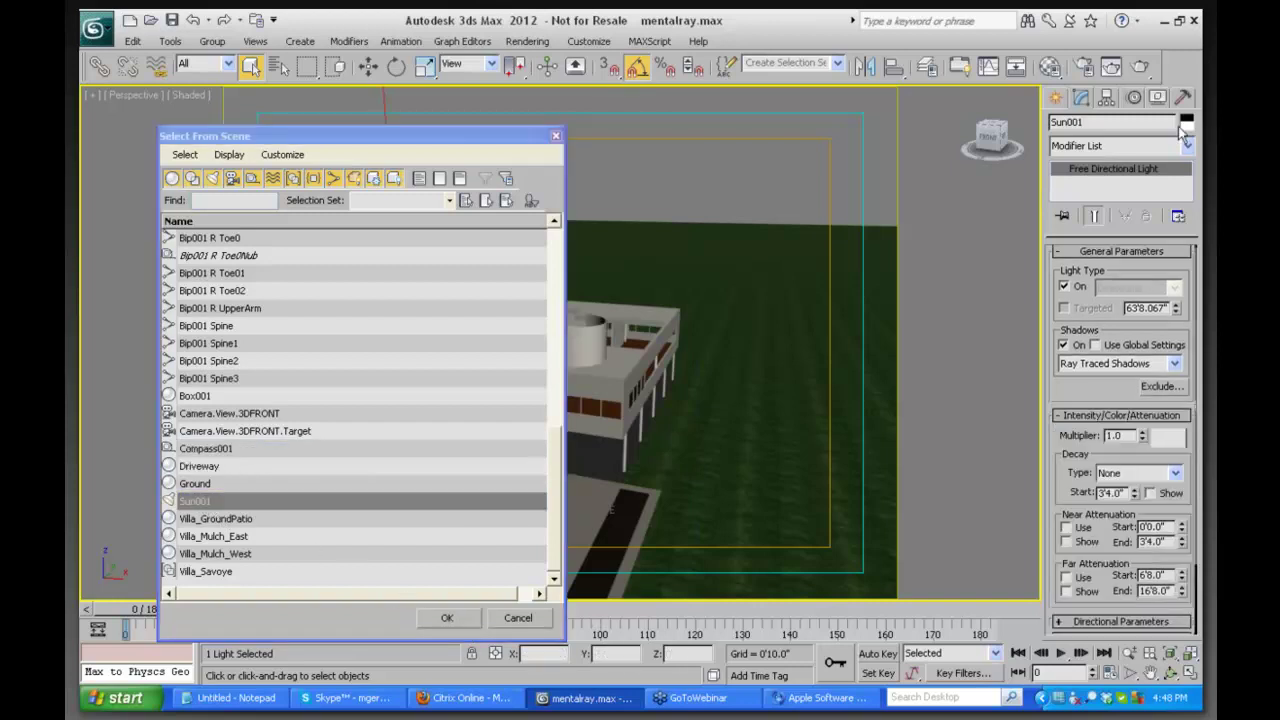
pyautogui.press('Return')
pyautogui.click(1182, 97)
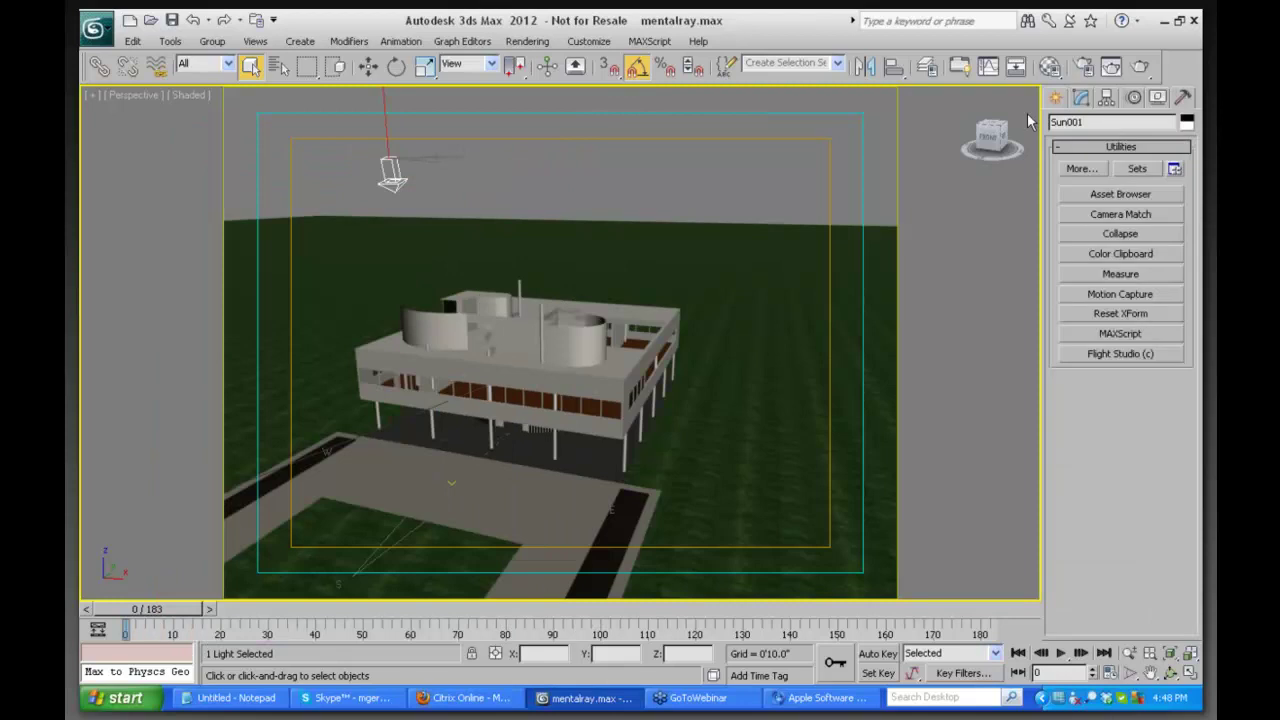
pyautogui.press('Delete')
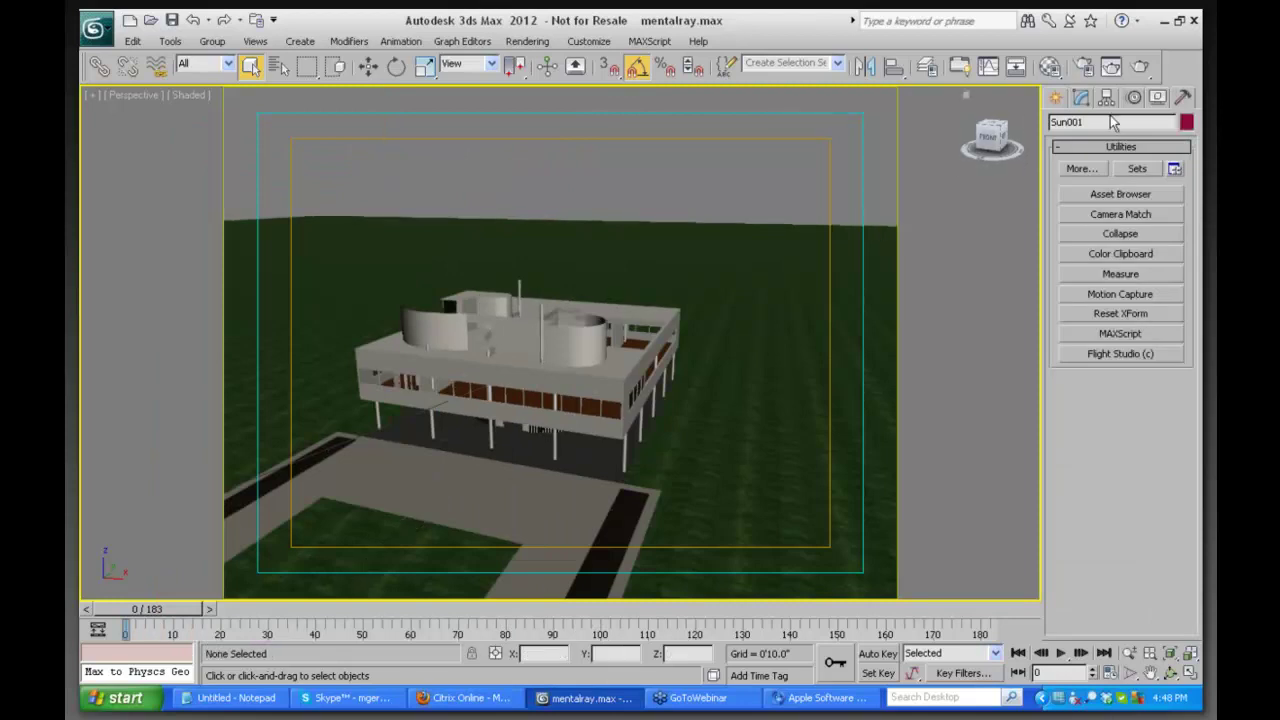
# Create a Daylight system on the grass beside the villa, accepting mr Photographic Exposure Control at EV 15 and the mr Physical Sky environment map
pyautogui.click(1060, 97)
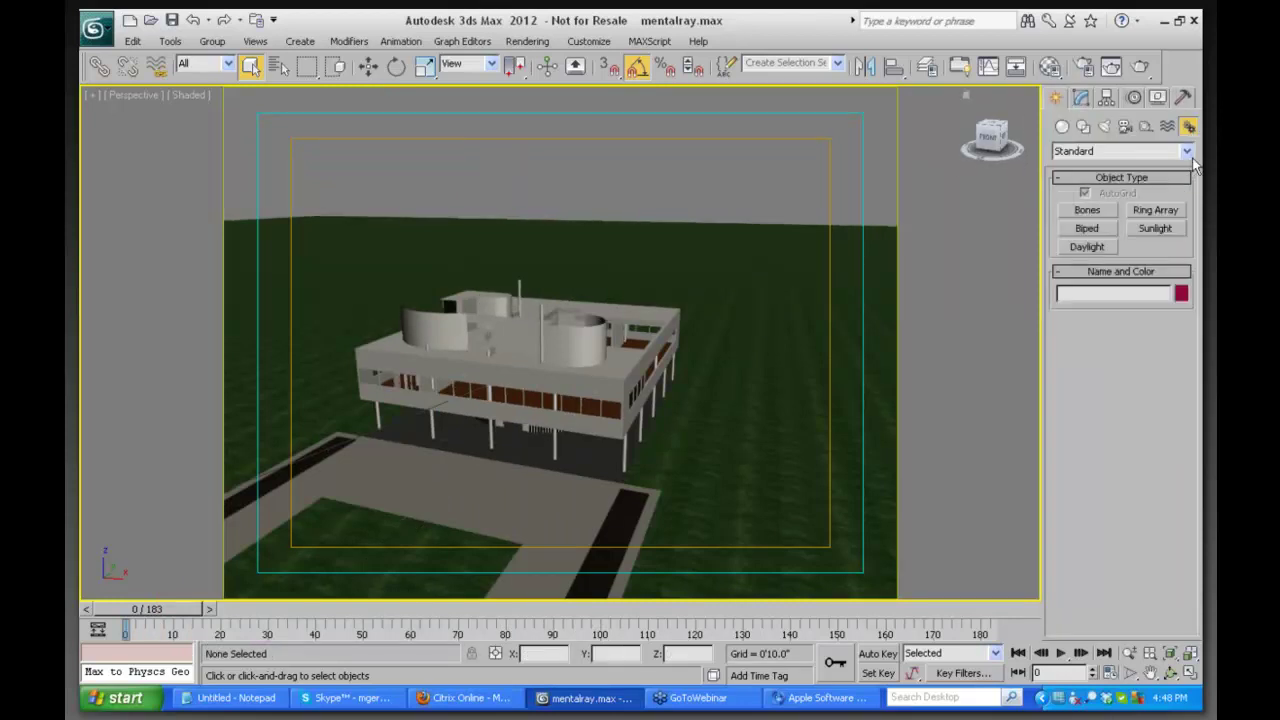
pyautogui.click(1087, 247)
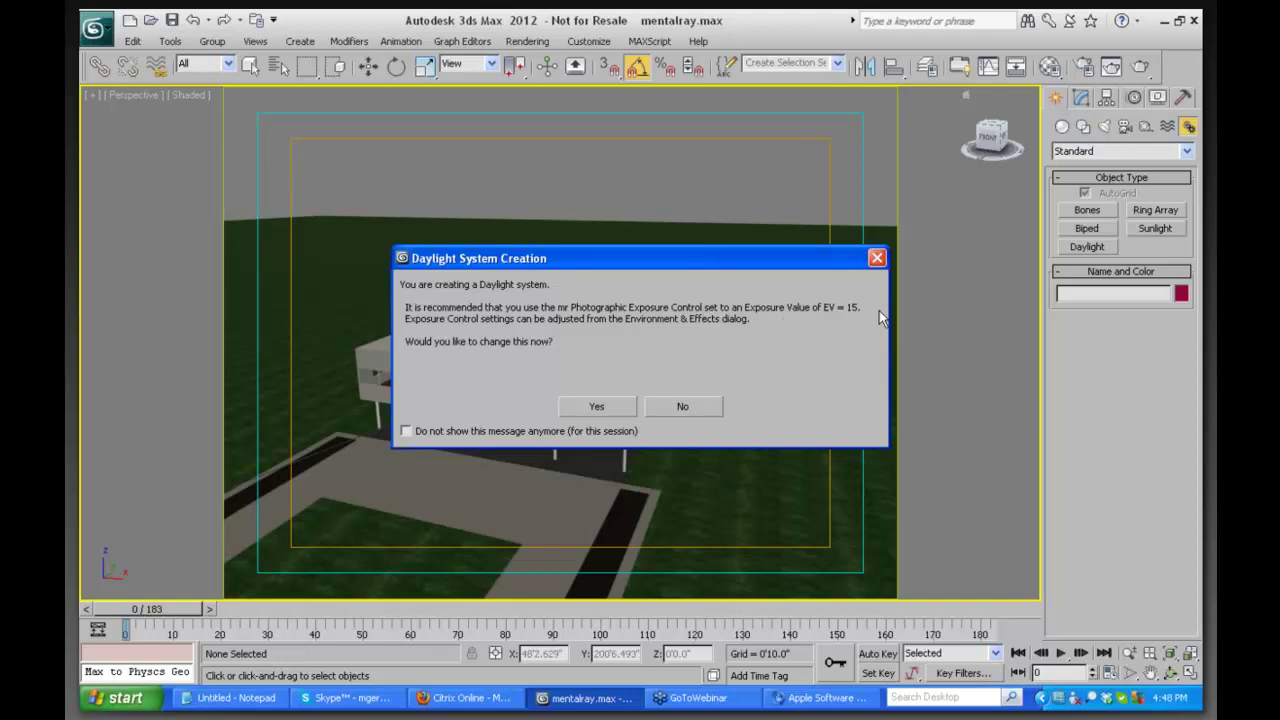
pyautogui.click(619, 412)
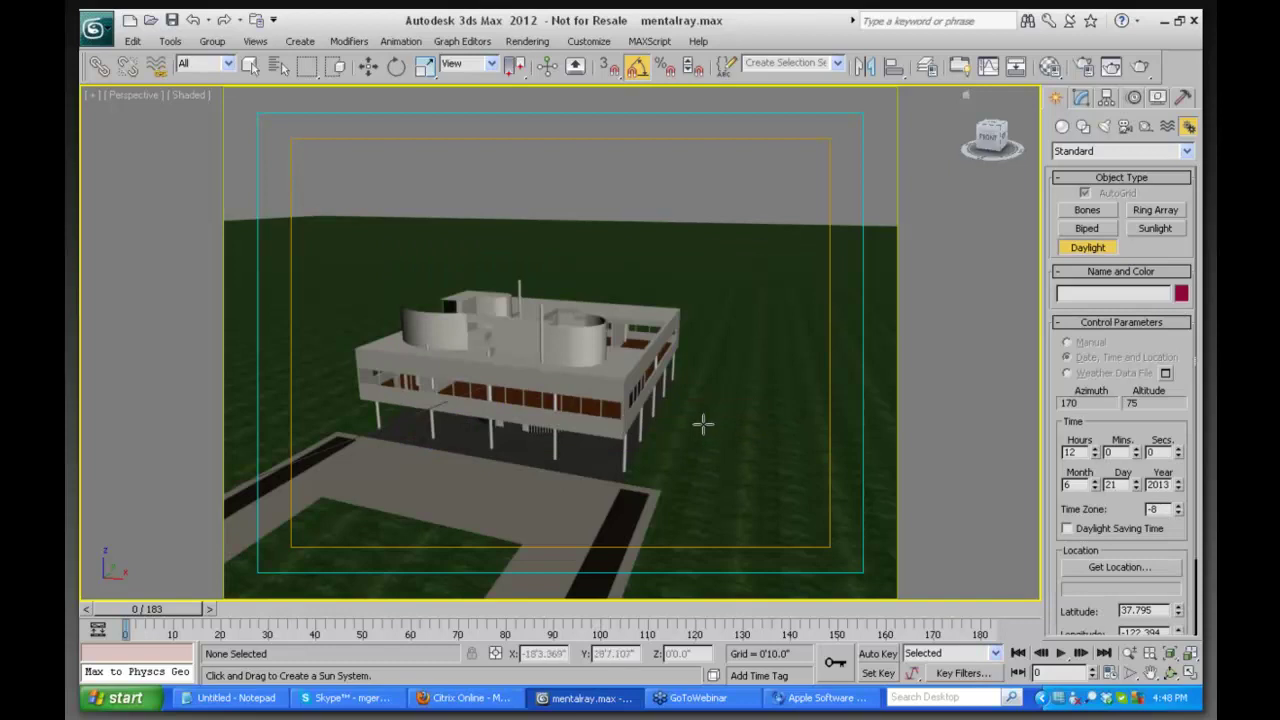
pyautogui.moveTo(726, 420); pyautogui.dragTo(737, 426)
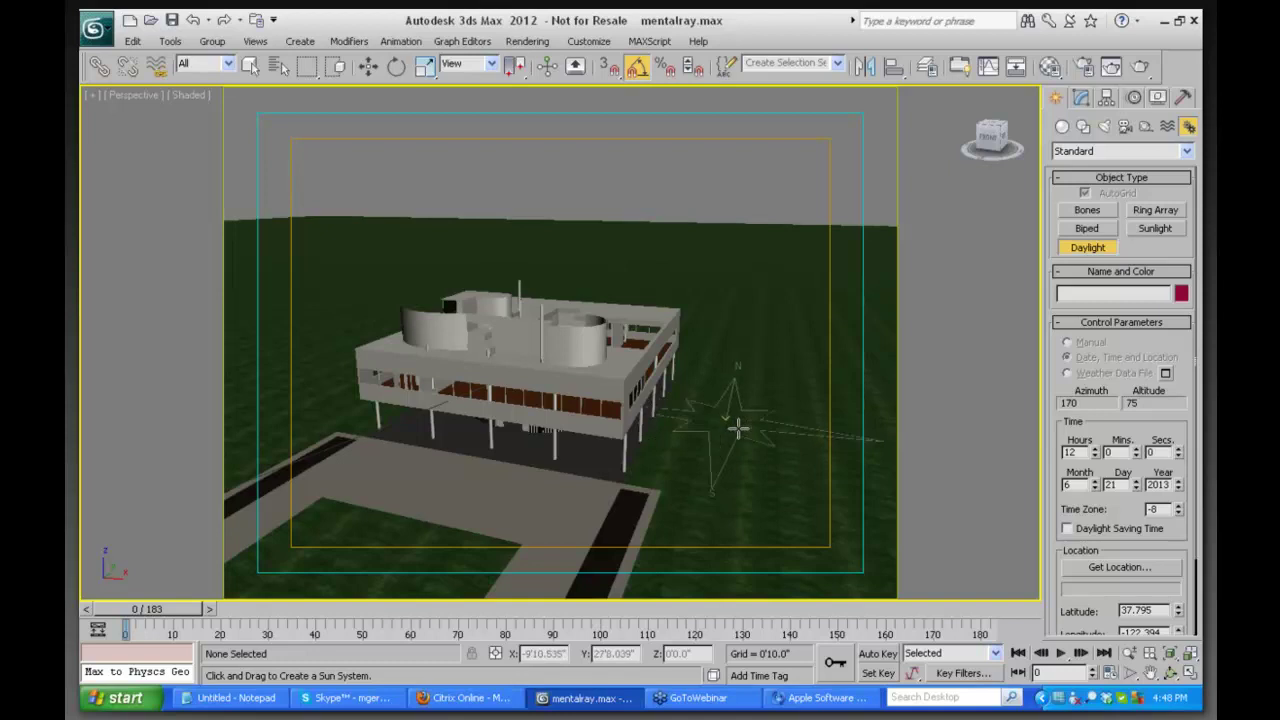
pyautogui.click(740, 431)
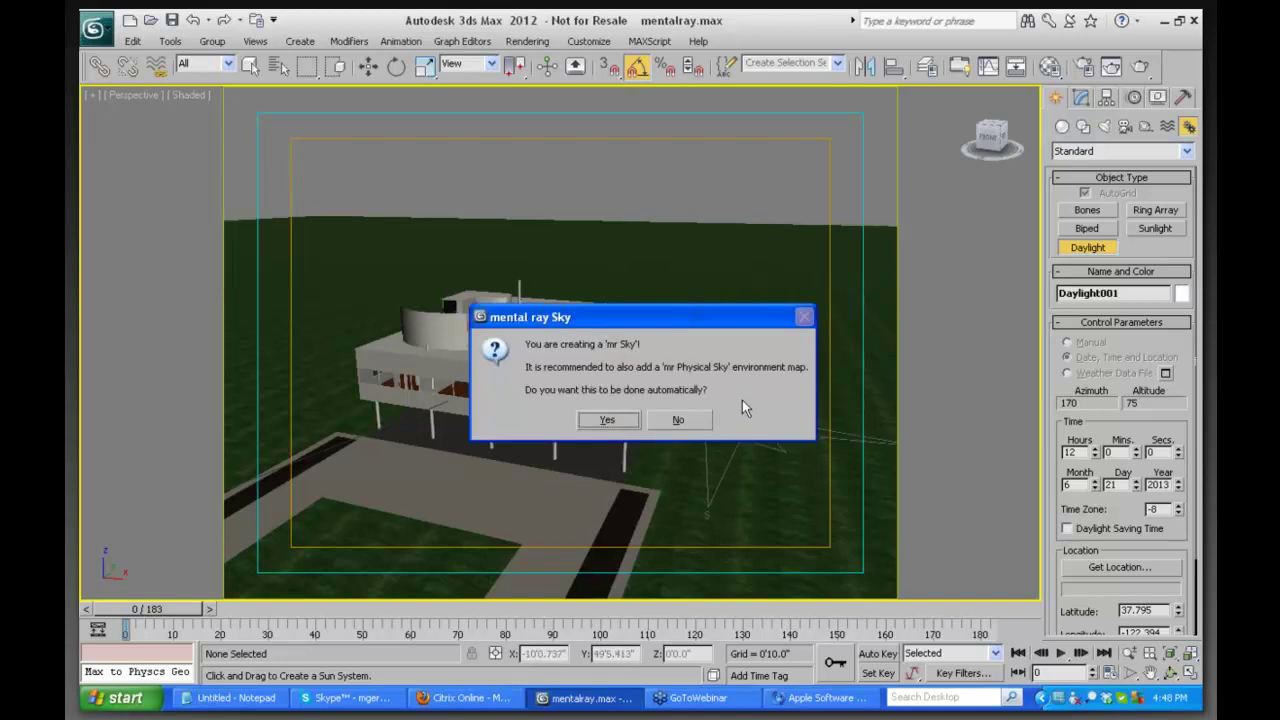
pyautogui.click(604, 418)
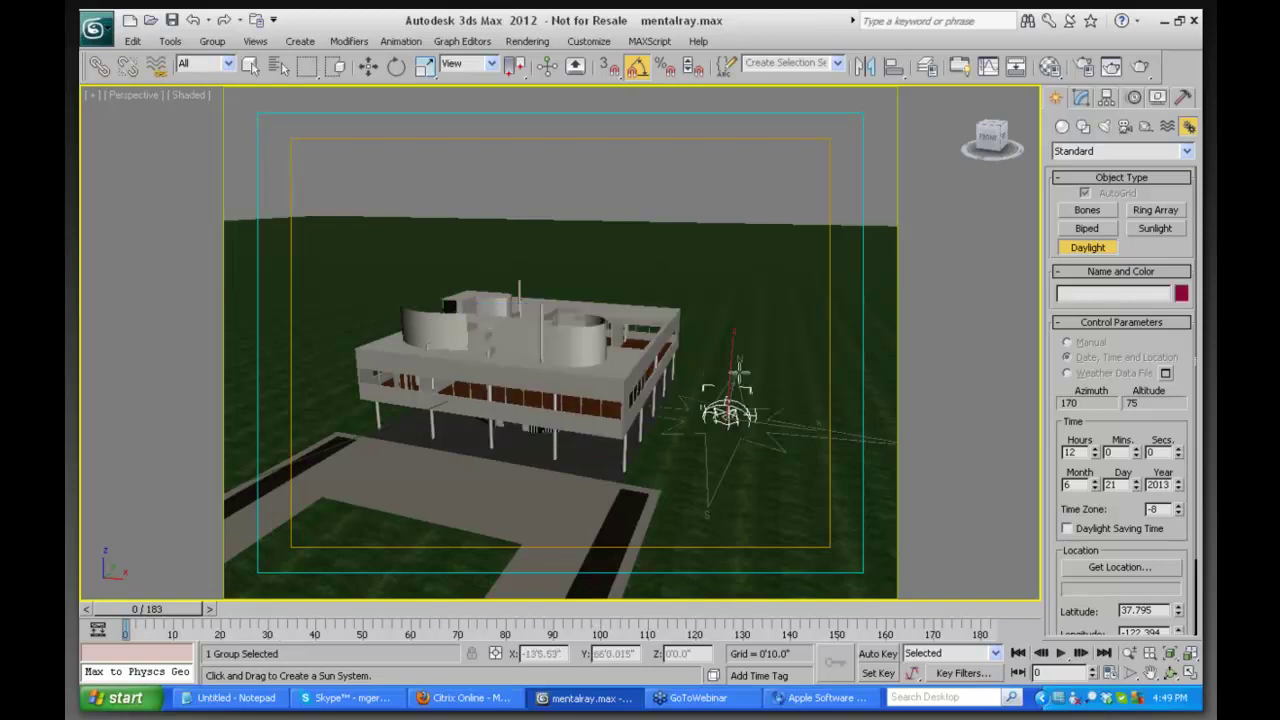
pyautogui.click(975, 313)
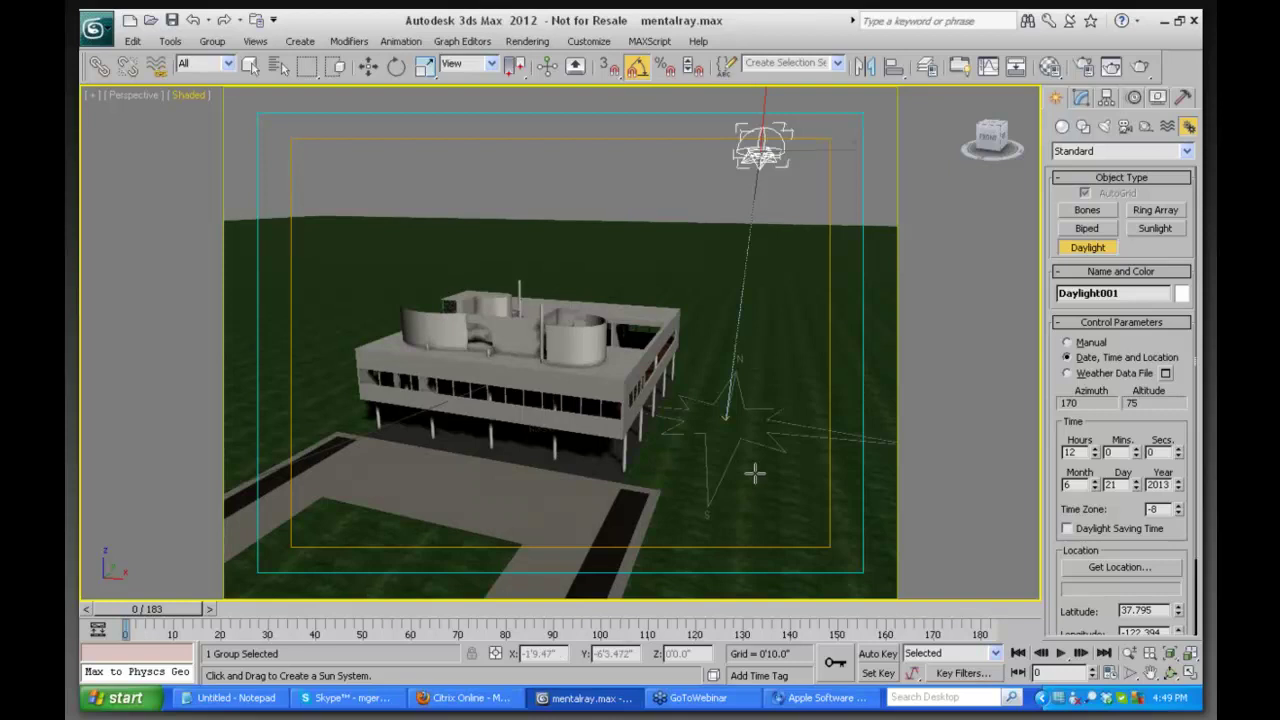
# Set the perspective viewport to be illuminated with the scene lights
pyautogui.click(188, 95)
pyautogui.moveTo(238, 258)
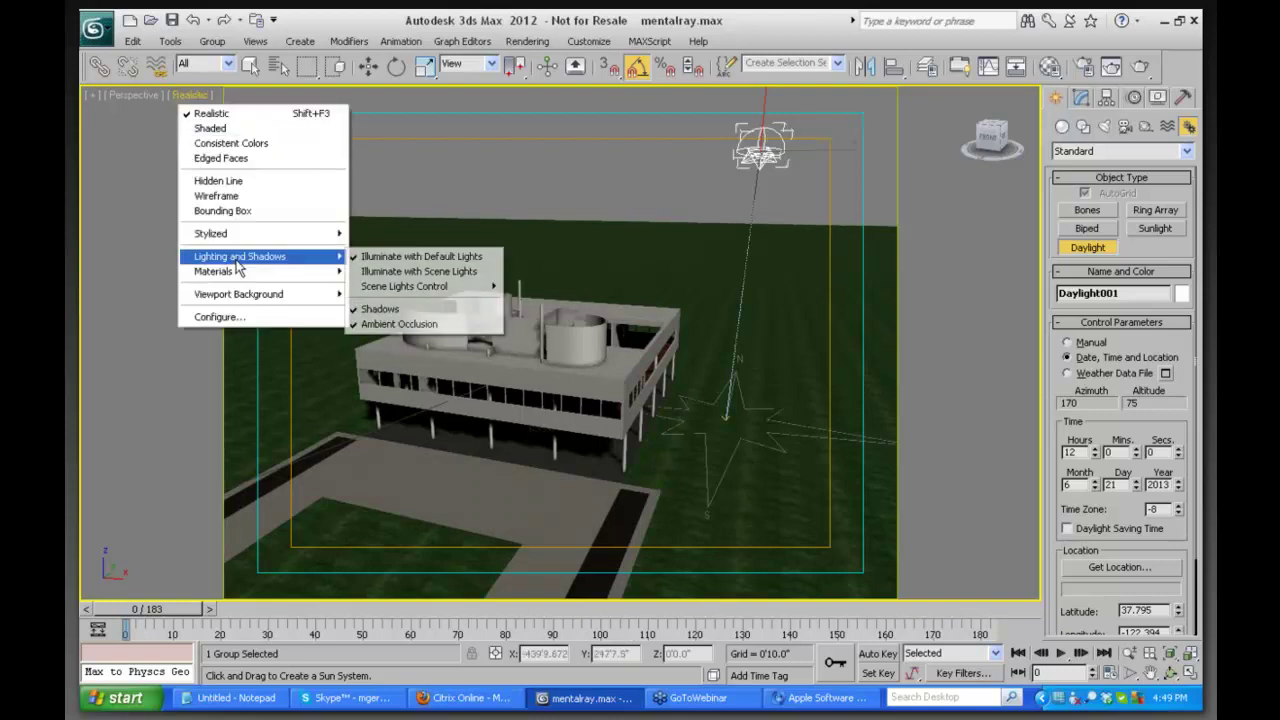
pyautogui.click(412, 271)
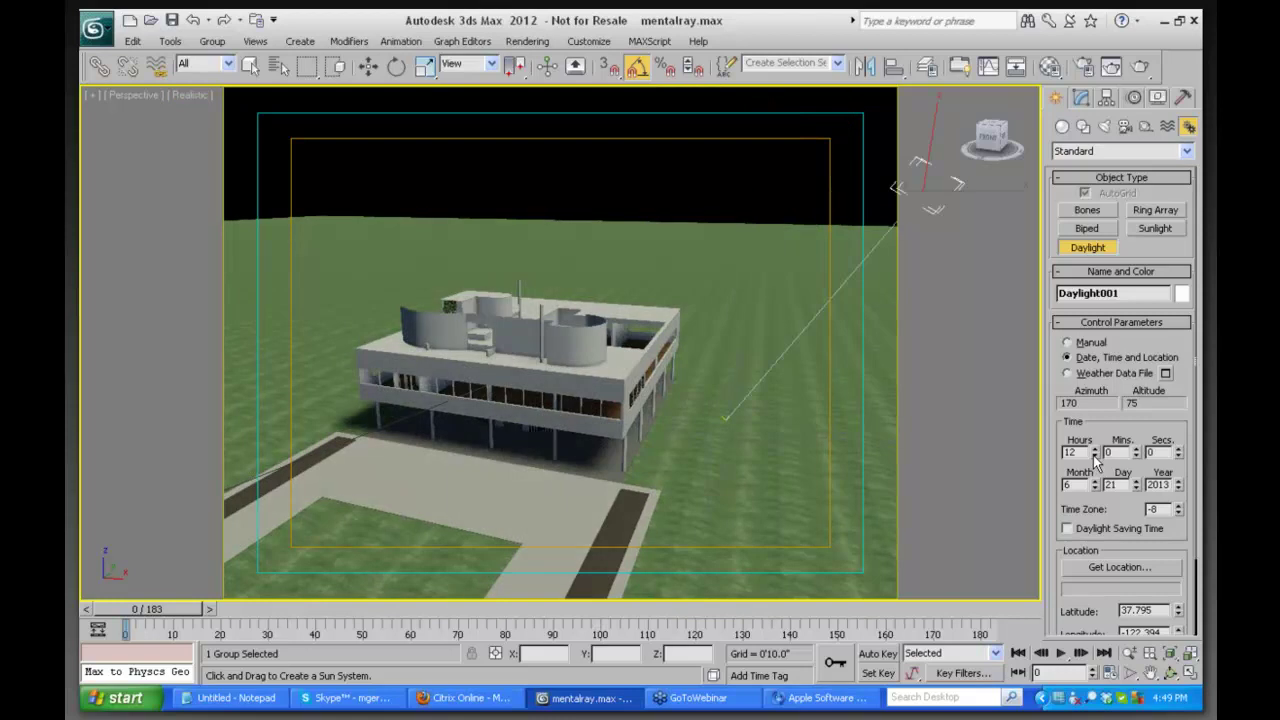
# Move the daylight system's time of day to 8 hours, trying hour 7 along the way
pyautogui.click(1093, 455)
pyautogui.click(1093, 455)
pyautogui.click(1093, 455)
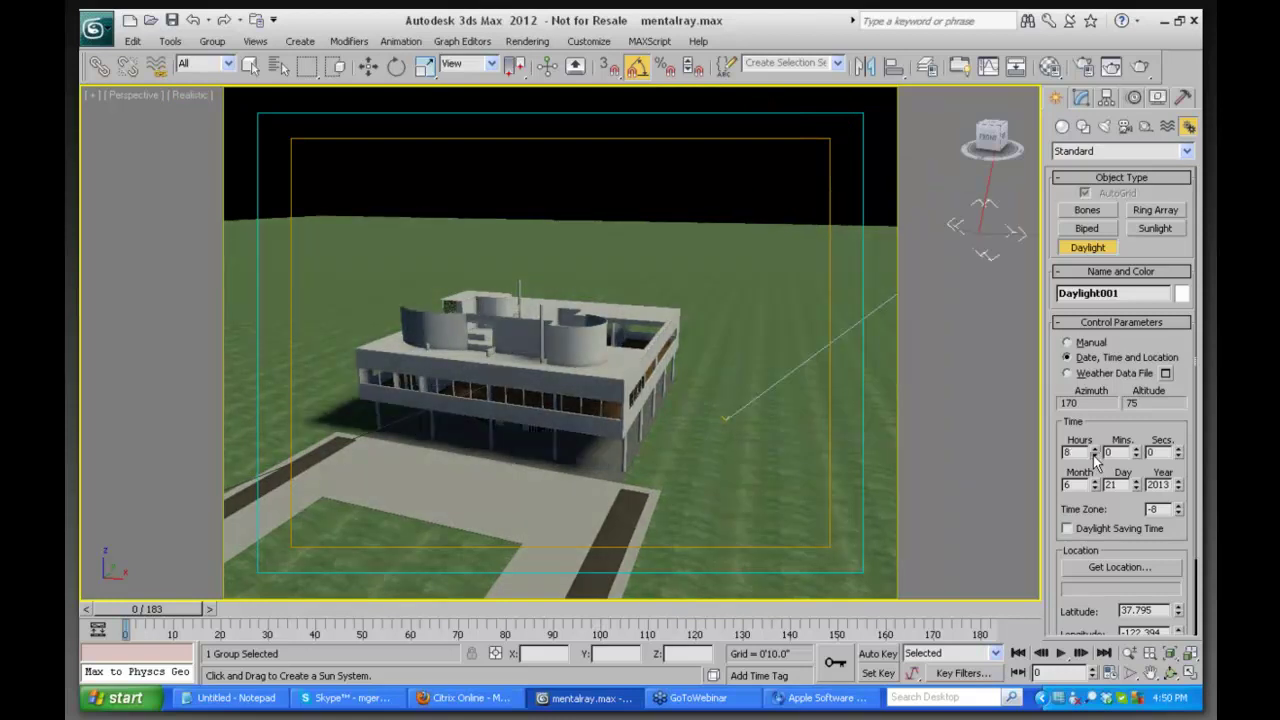
pyautogui.click(1093, 455)
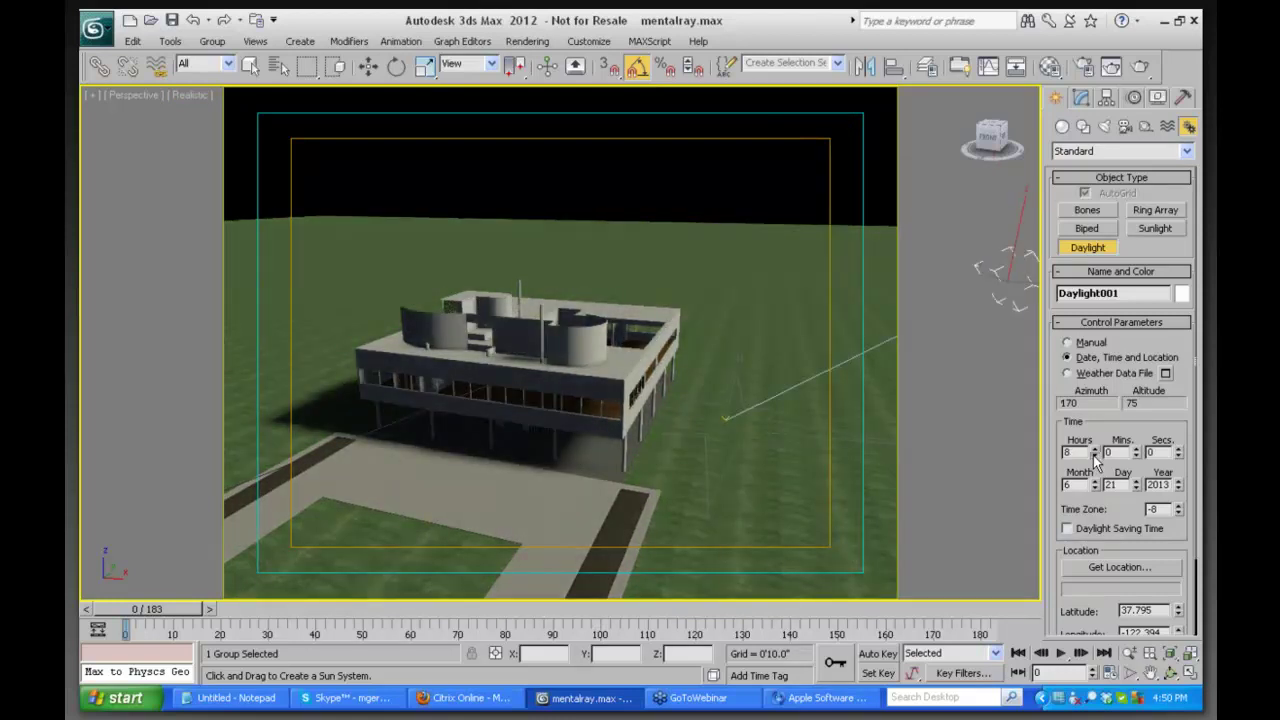
pyautogui.click(1093, 455)
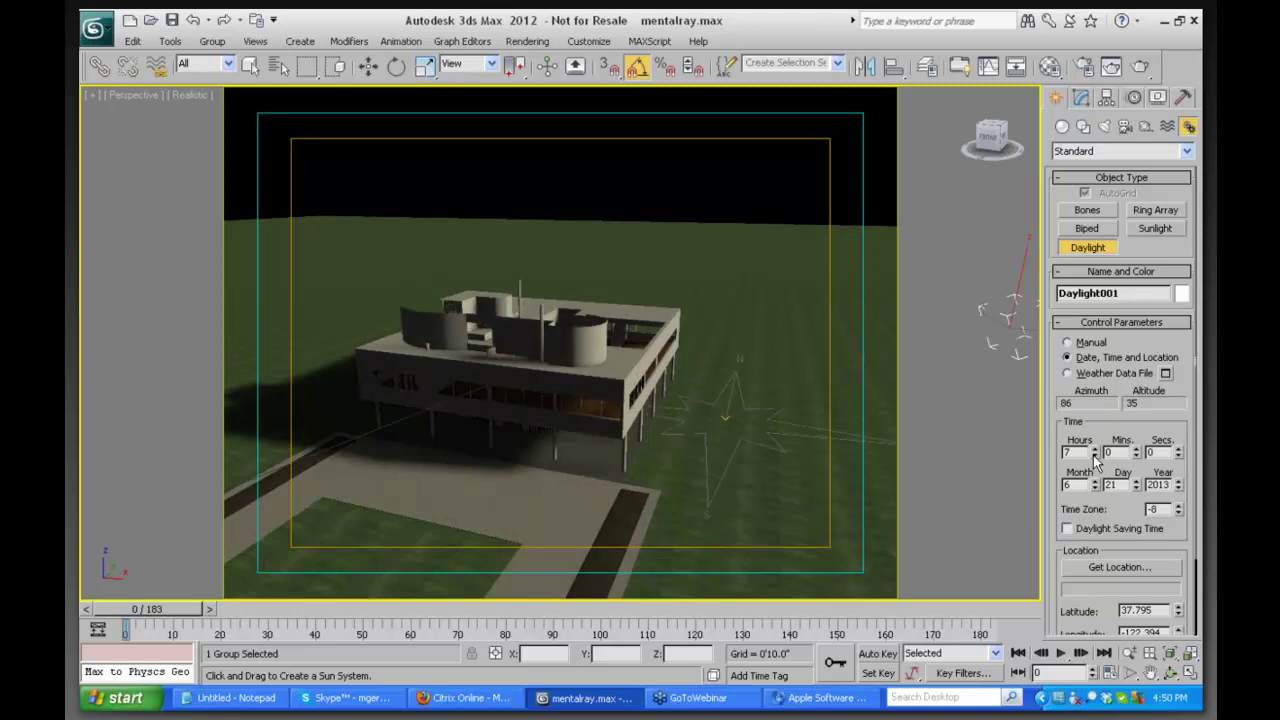
pyautogui.click(1094, 448)
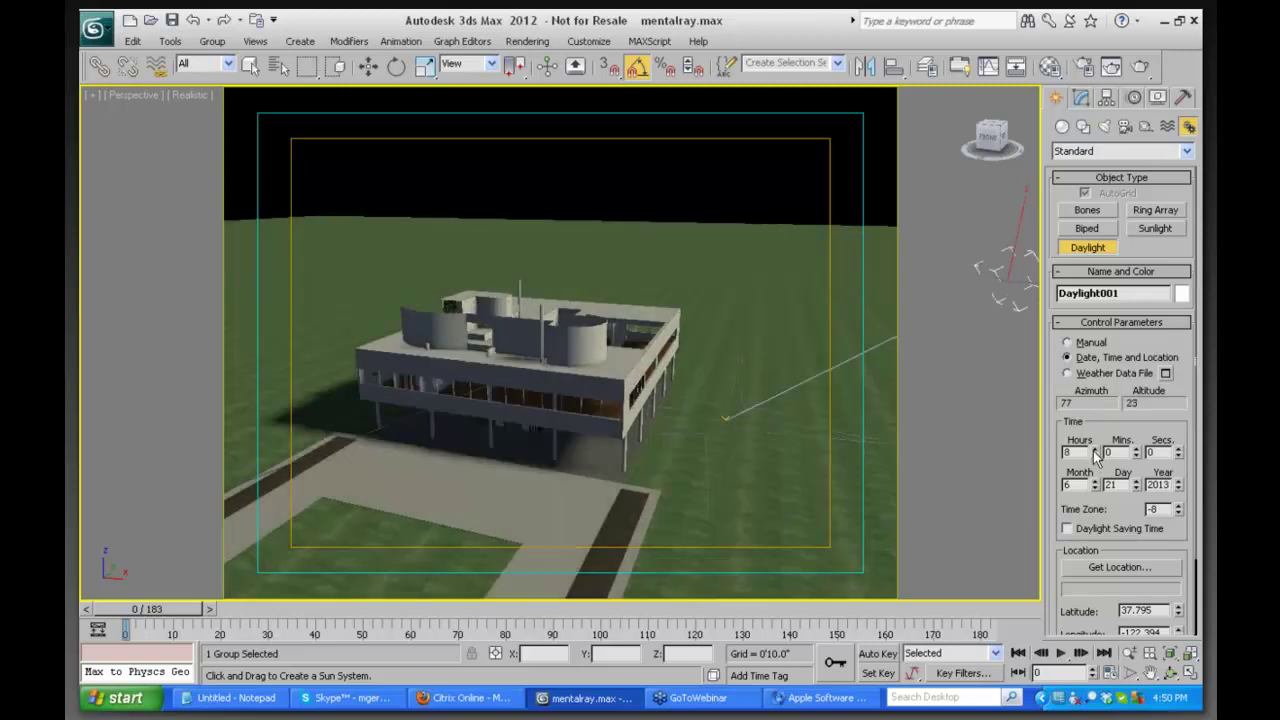
# Set the daylight date to month 3, day 27, with Daylight Saving Time enabled and the hour at 9
pyautogui.click(1094, 455)
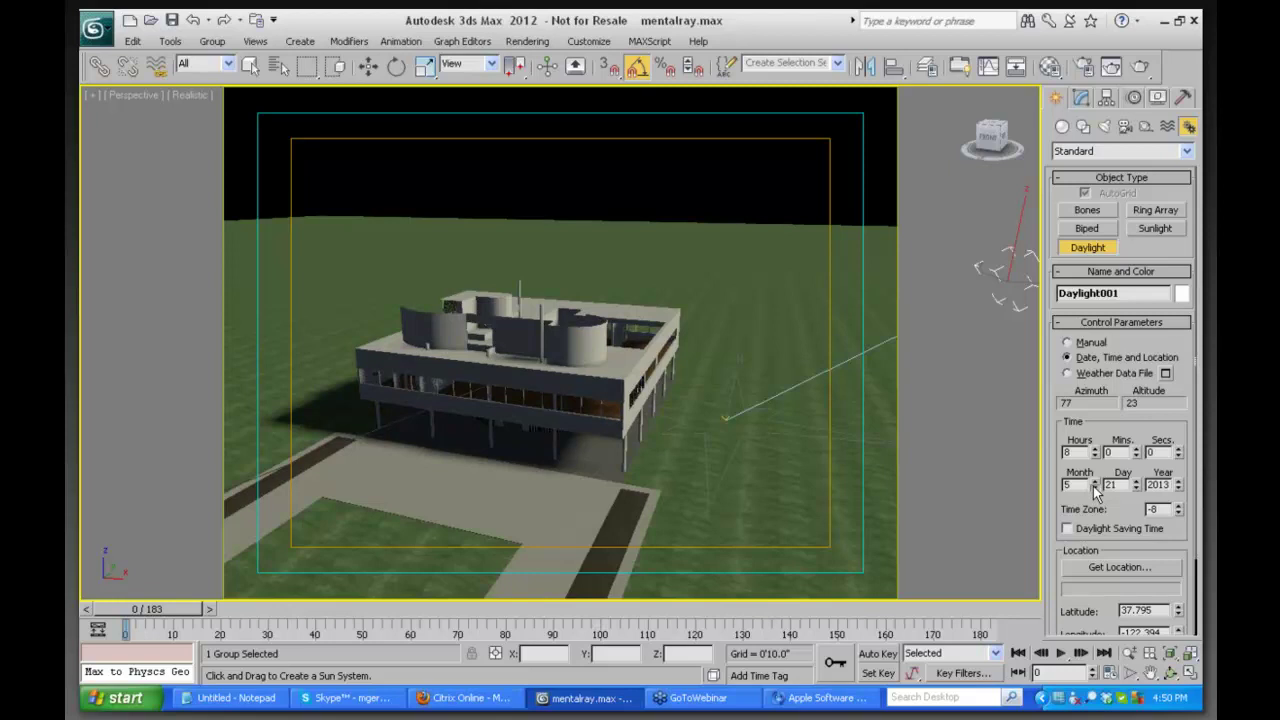
pyautogui.click(1094, 487)
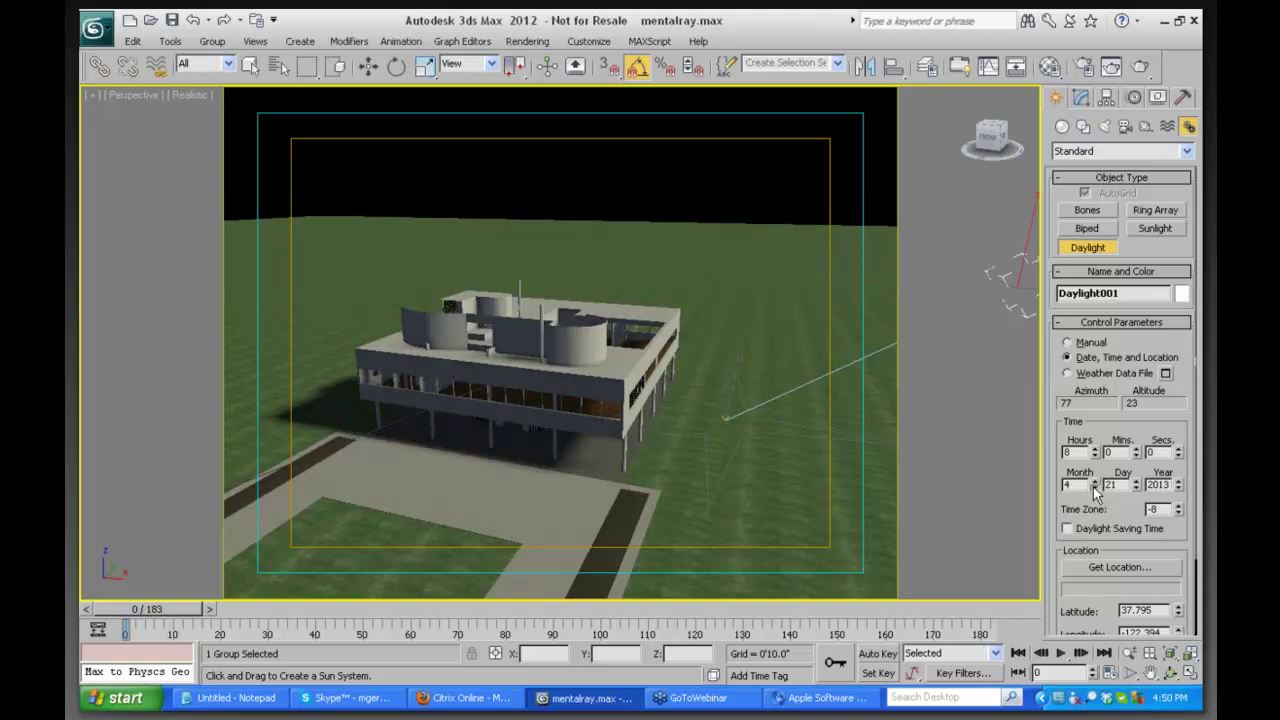
pyautogui.click(1094, 487)
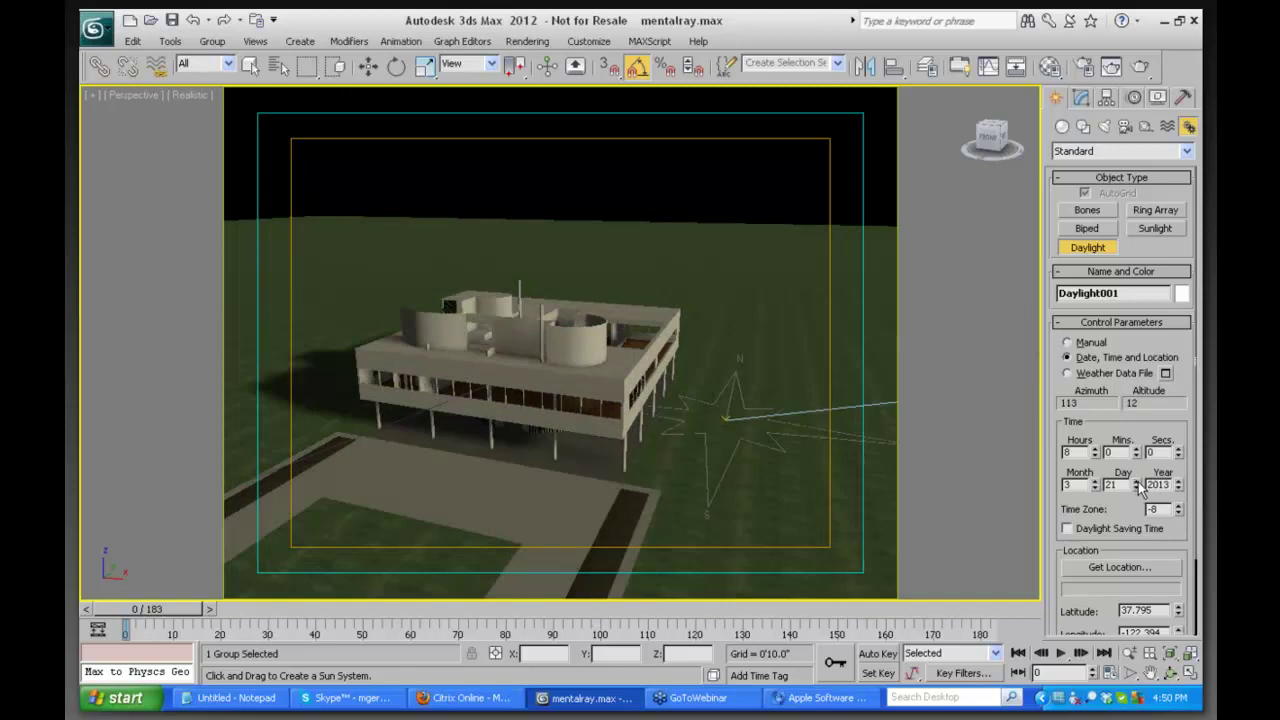
pyautogui.click(1137, 481)
pyautogui.click(1137, 481)
pyautogui.click(1137, 481)
pyautogui.click(1137, 481)
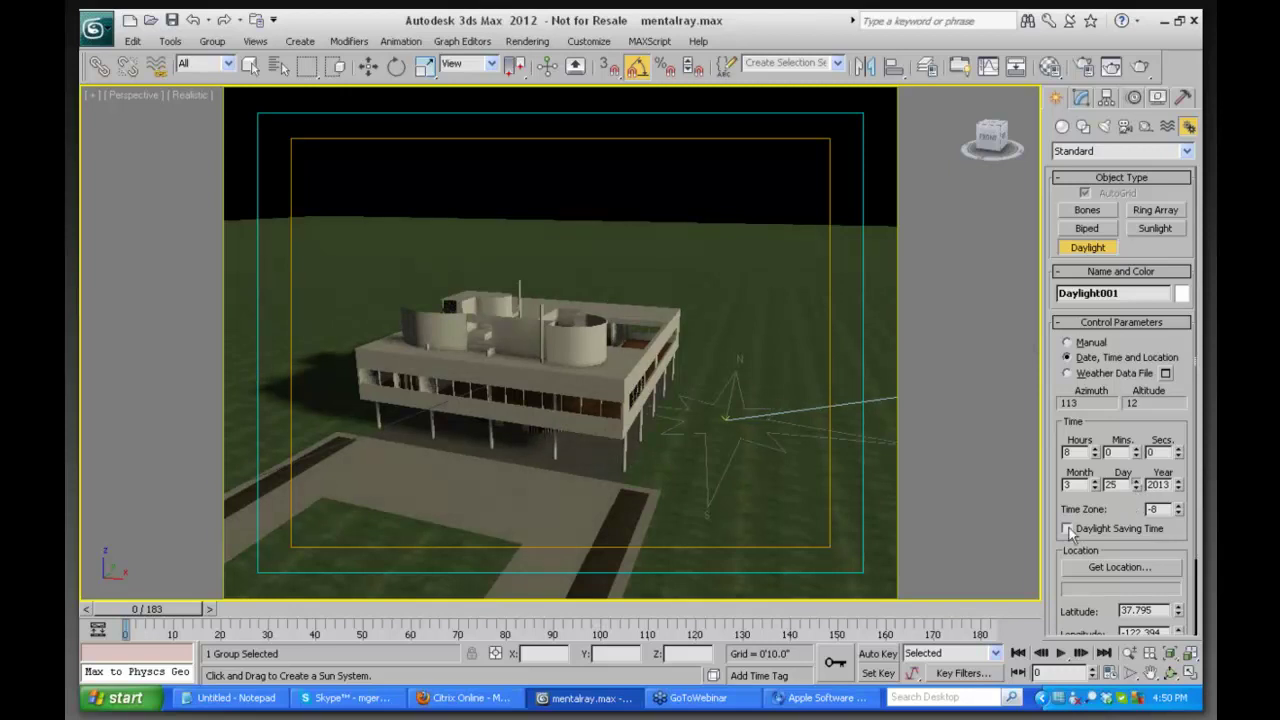
pyautogui.click(1137, 527)
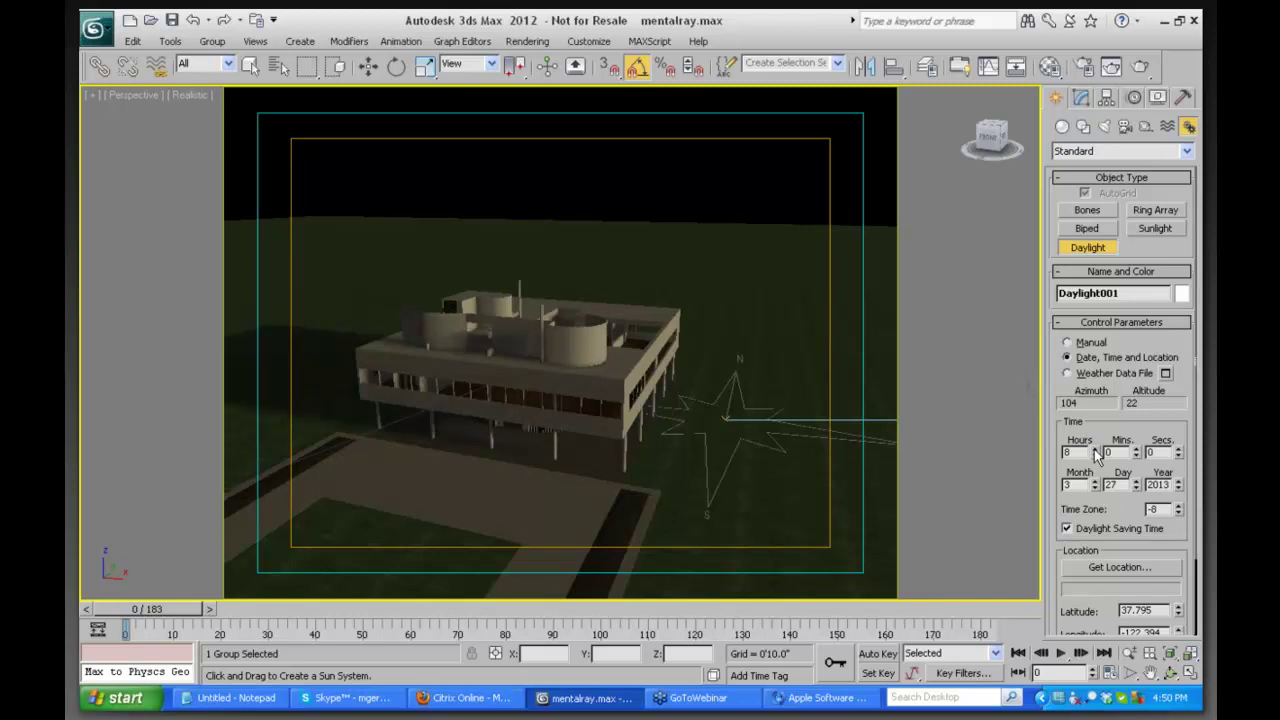
pyautogui.click(1094, 456)
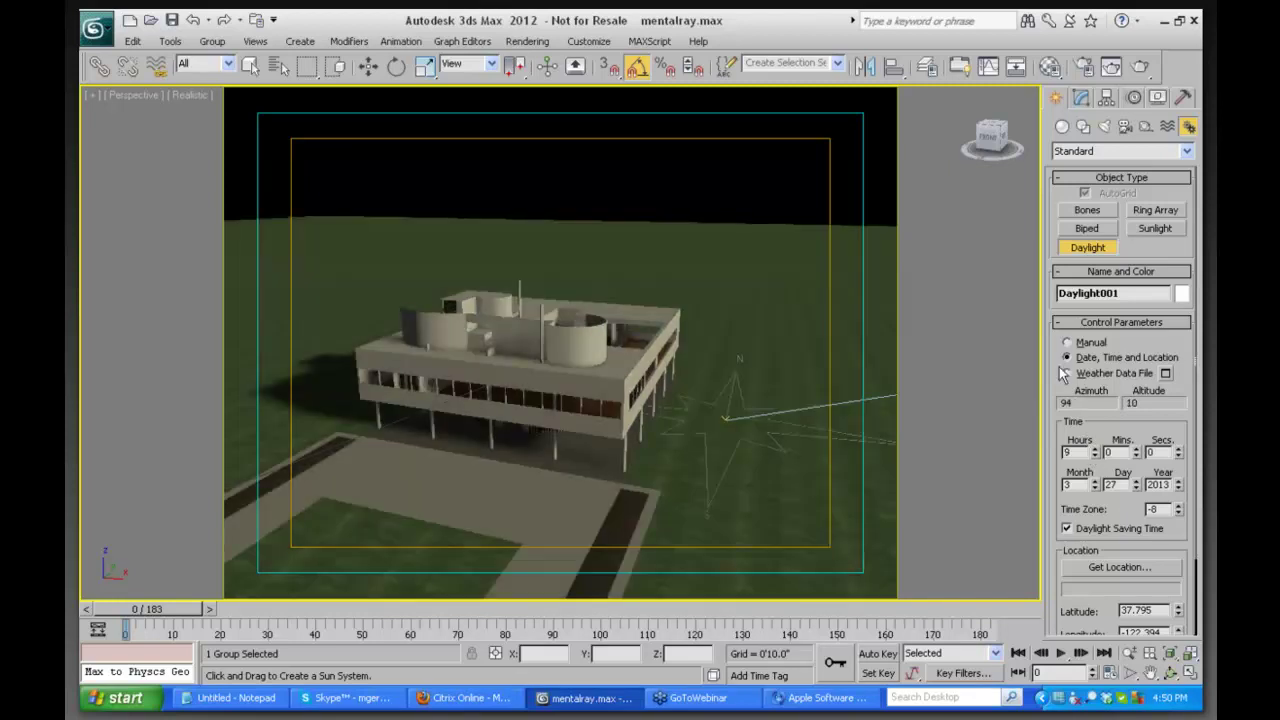
# Set the daylight system's geographic location to San Antonio, TX, using the North America map
pyautogui.click(1104, 568)
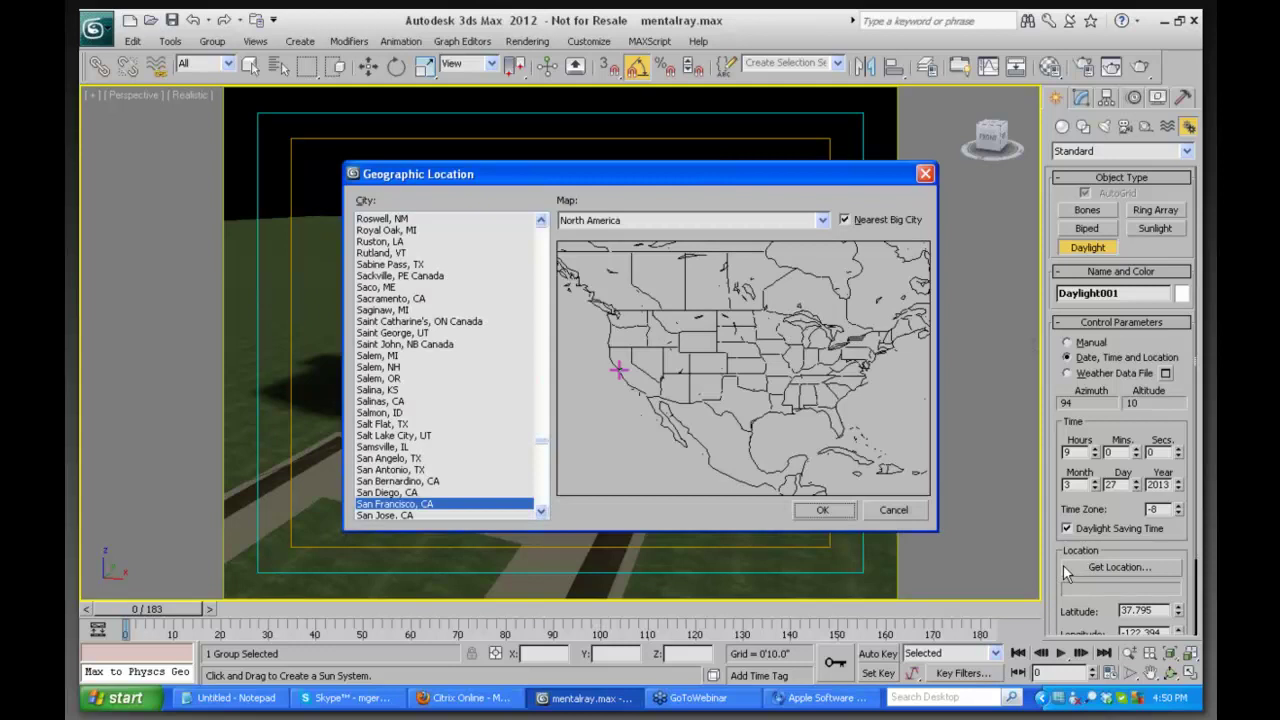
pyautogui.click(822, 220)
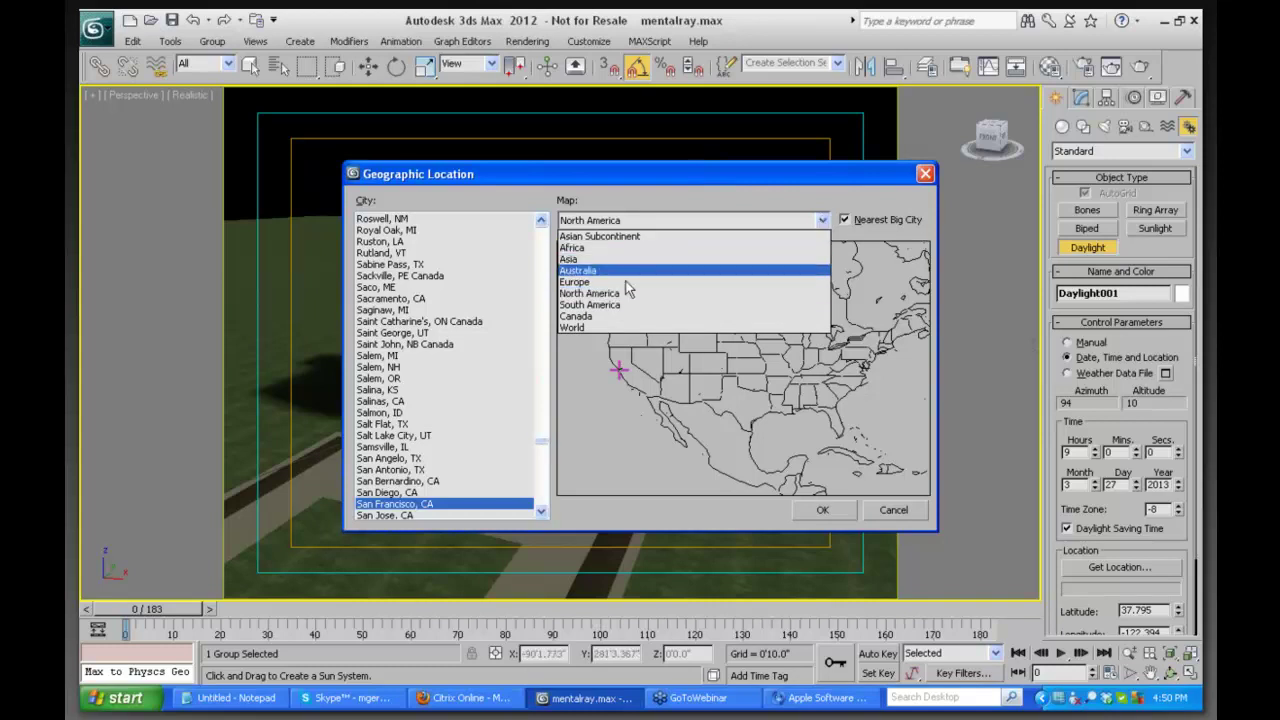
pyautogui.click(718, 190)
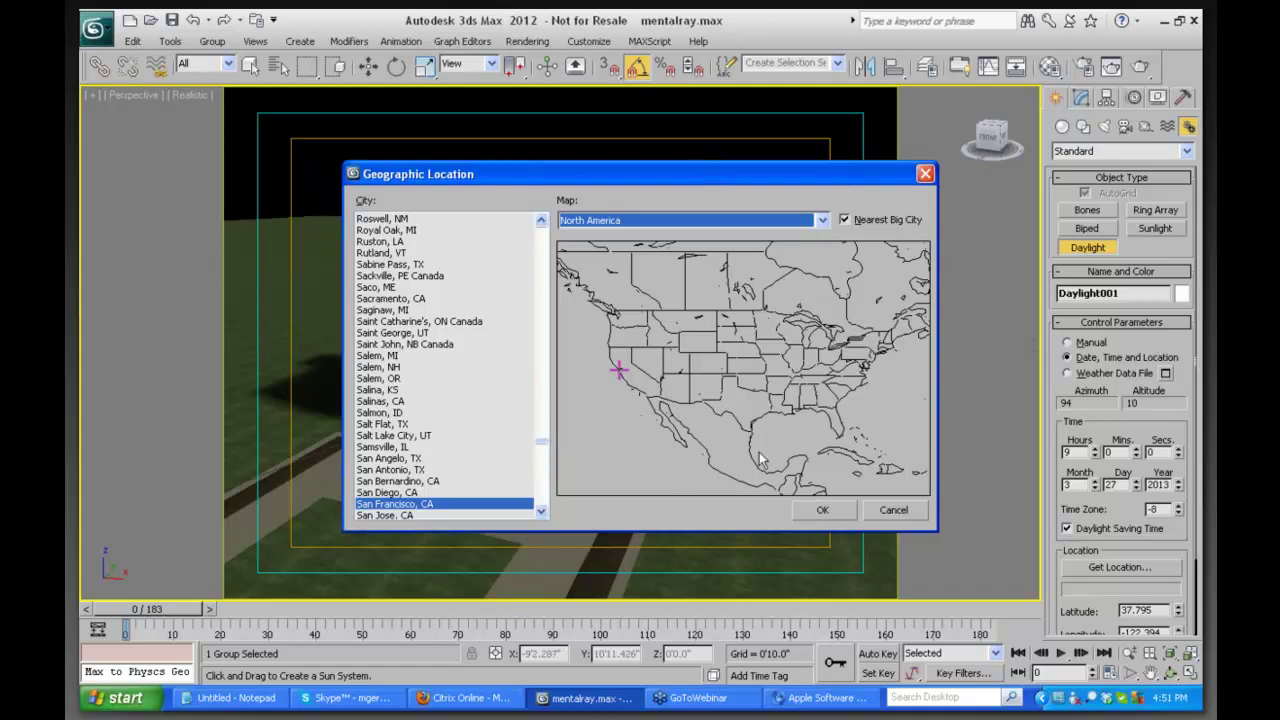
pyautogui.click(723, 458)
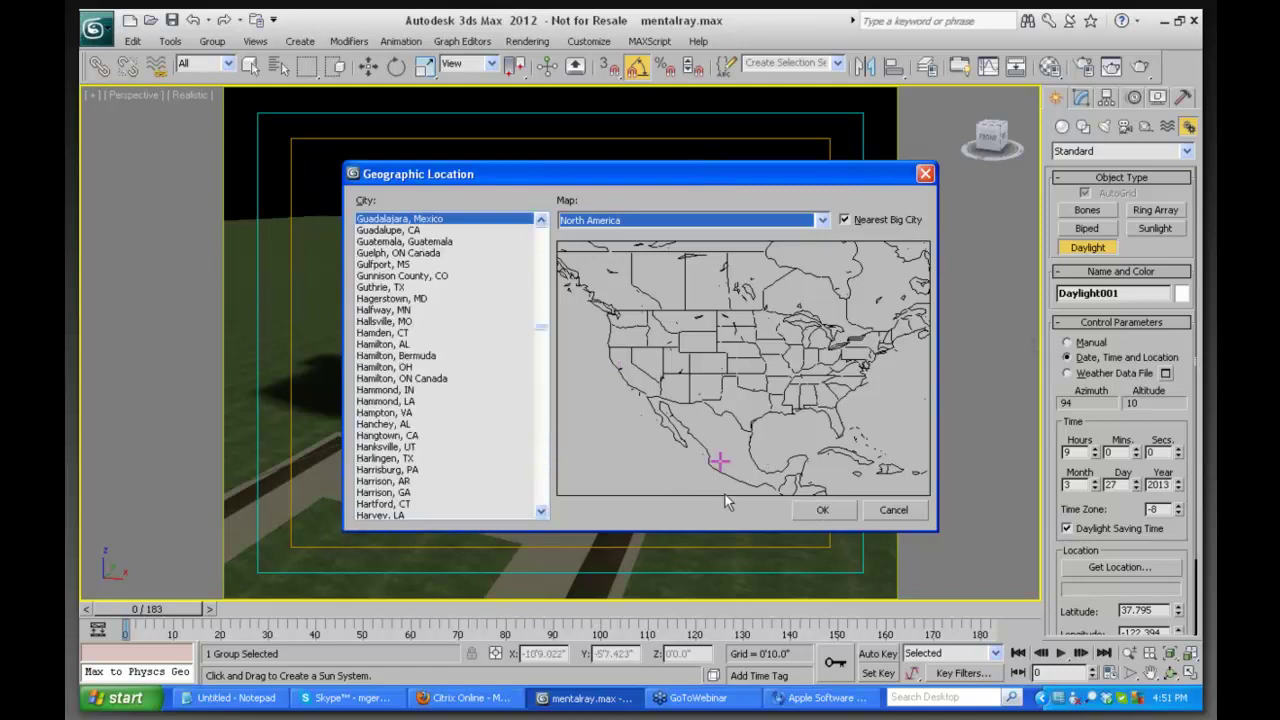
pyautogui.click(745, 415)
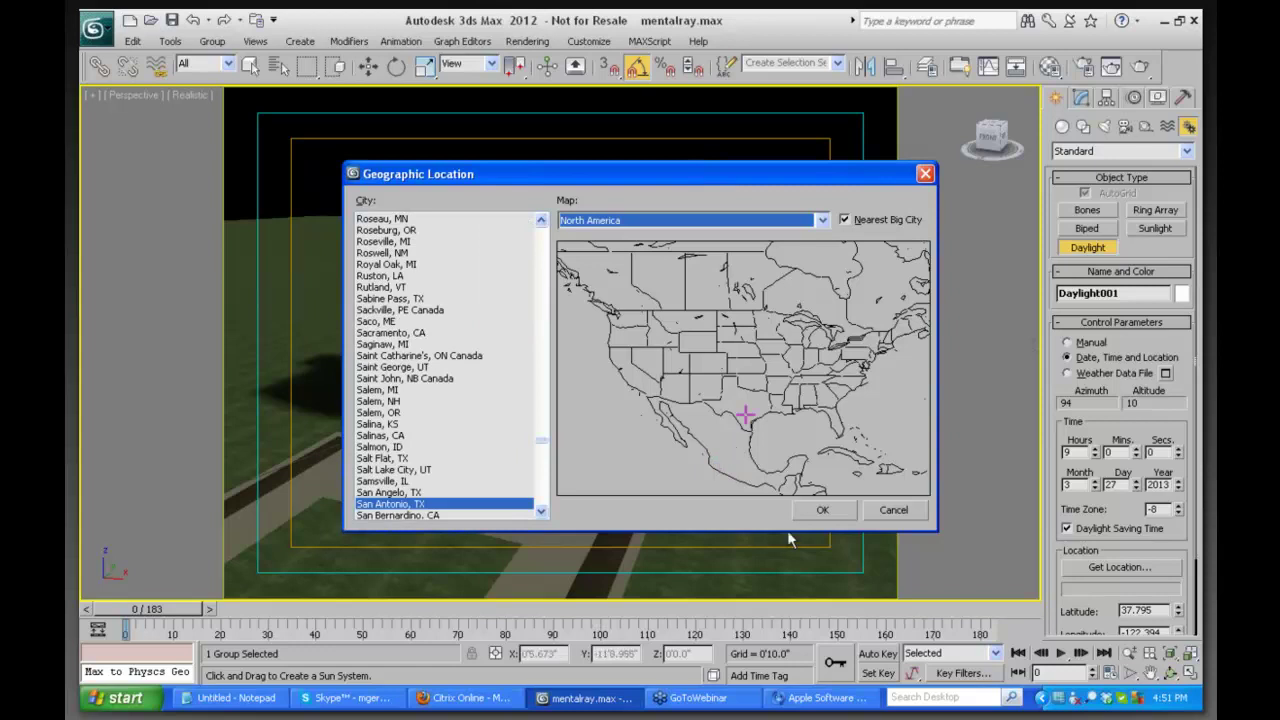
pyautogui.click(822, 510)
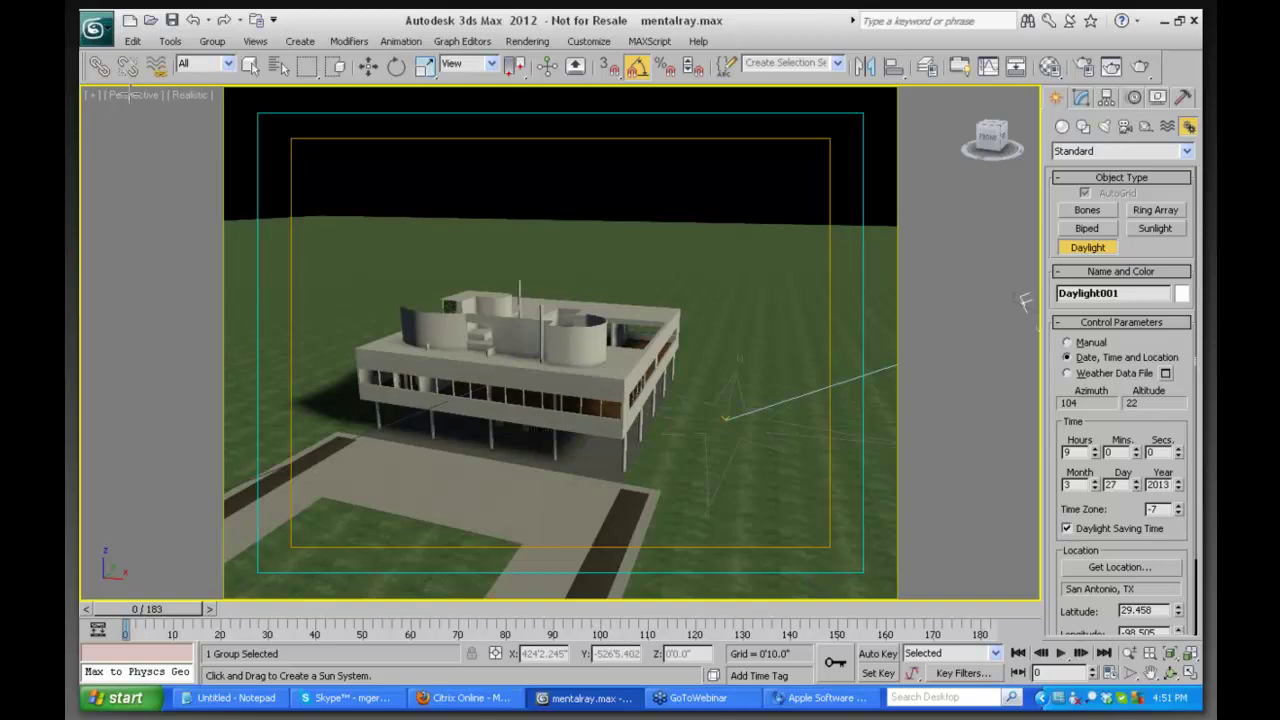
# Switch the perspective viewport to the Camera.View.3DFRONT camera, start a render of it and cancel the render
pyautogui.click(137, 91)
pyautogui.click(160, 110)
pyautogui.click(136, 93)
pyautogui.moveTo(168, 113)
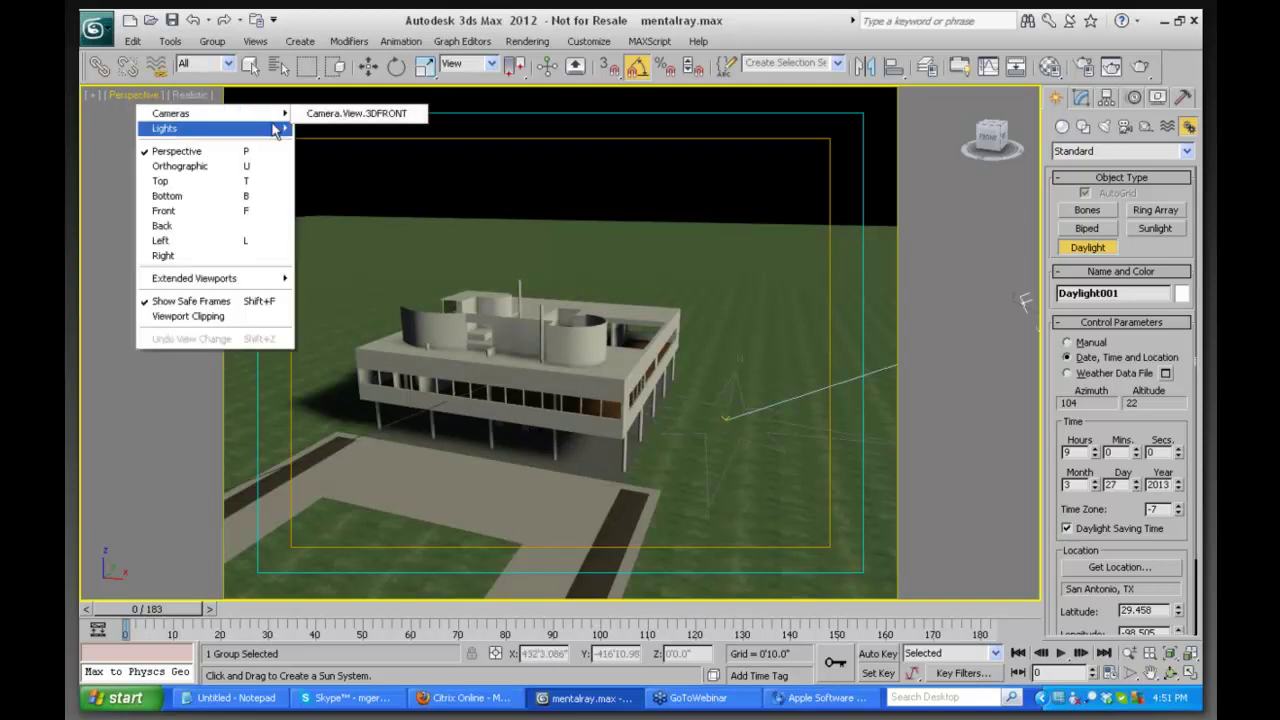
pyautogui.click(578, 305)
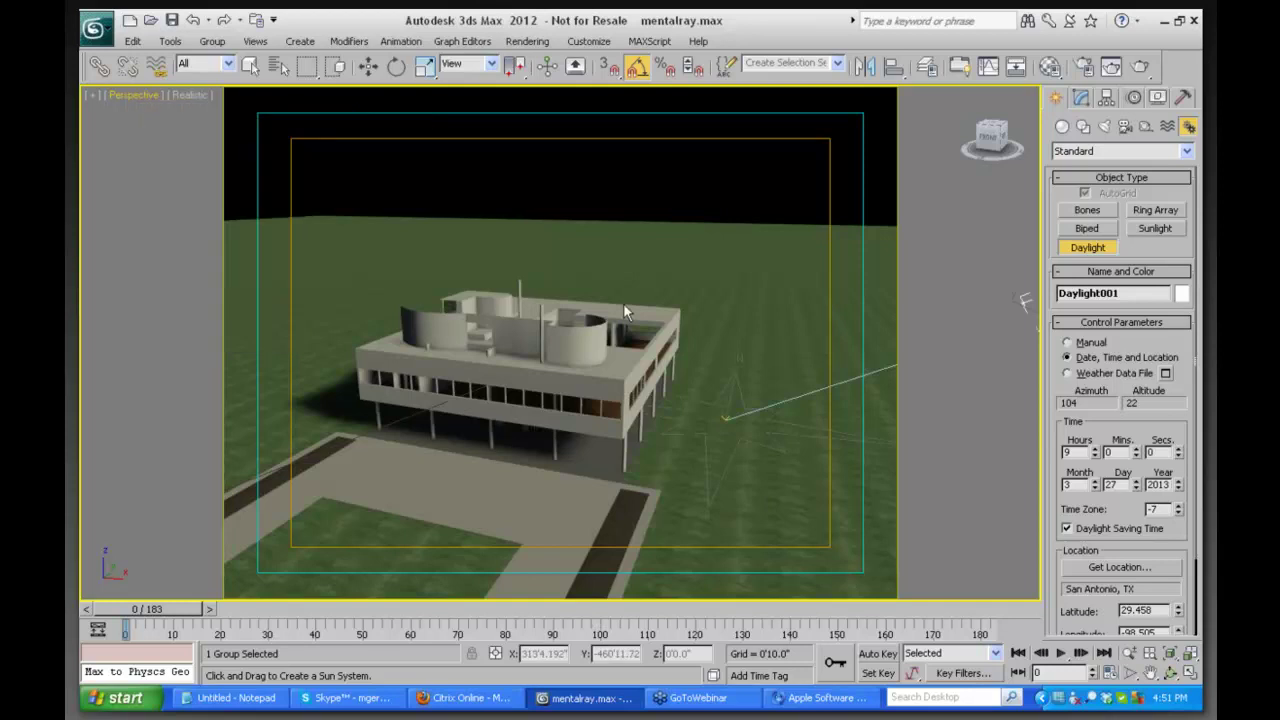
pyautogui.press('c')
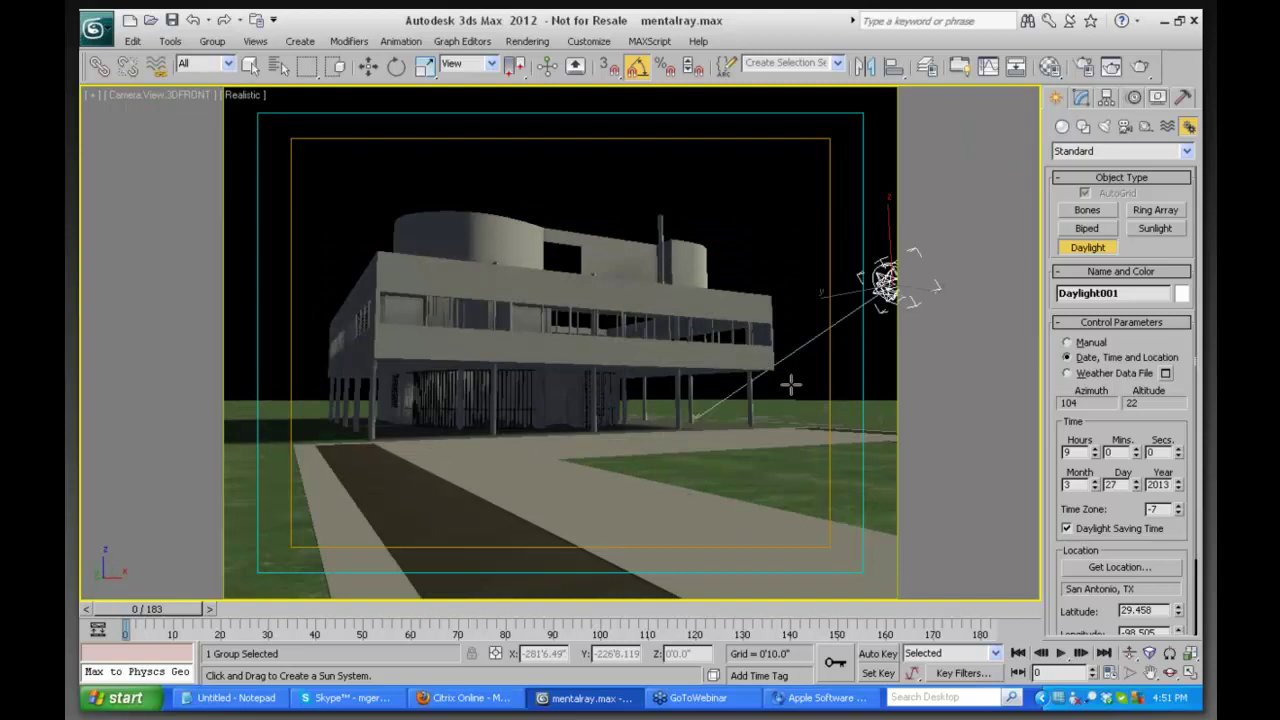
pyautogui.hotkey('shift', 'q')
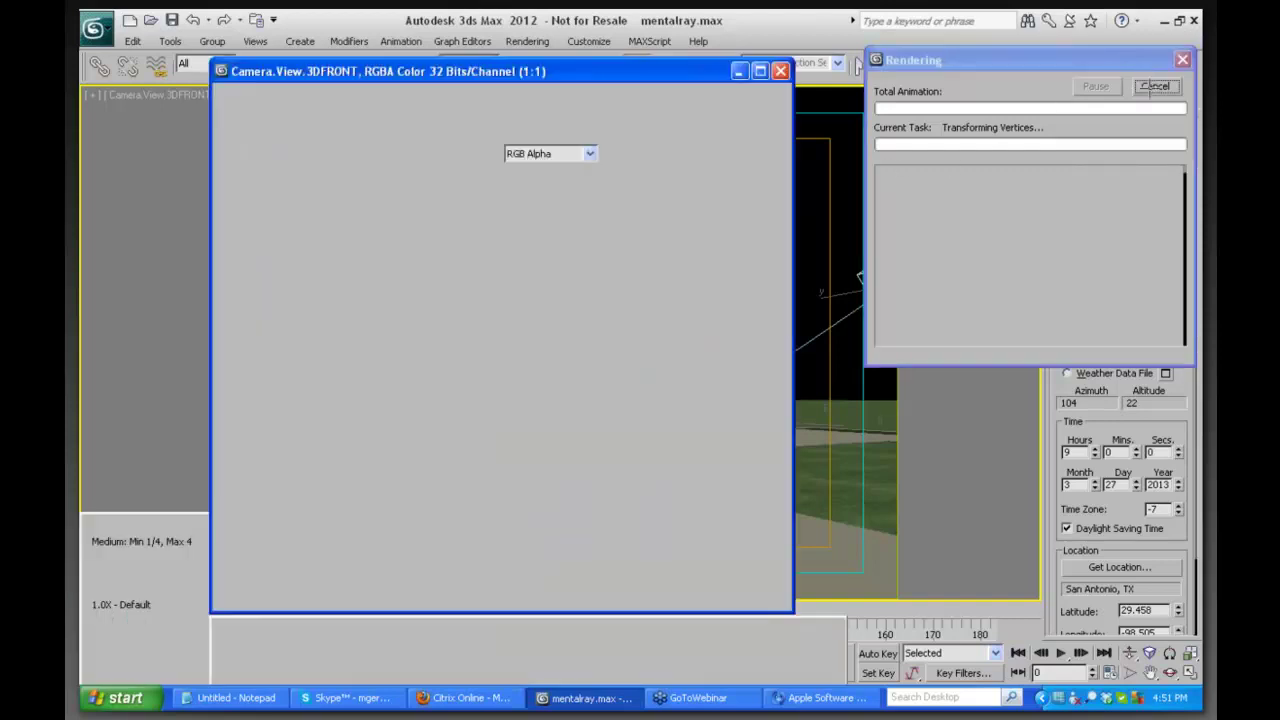
pyautogui.click(1152, 88)
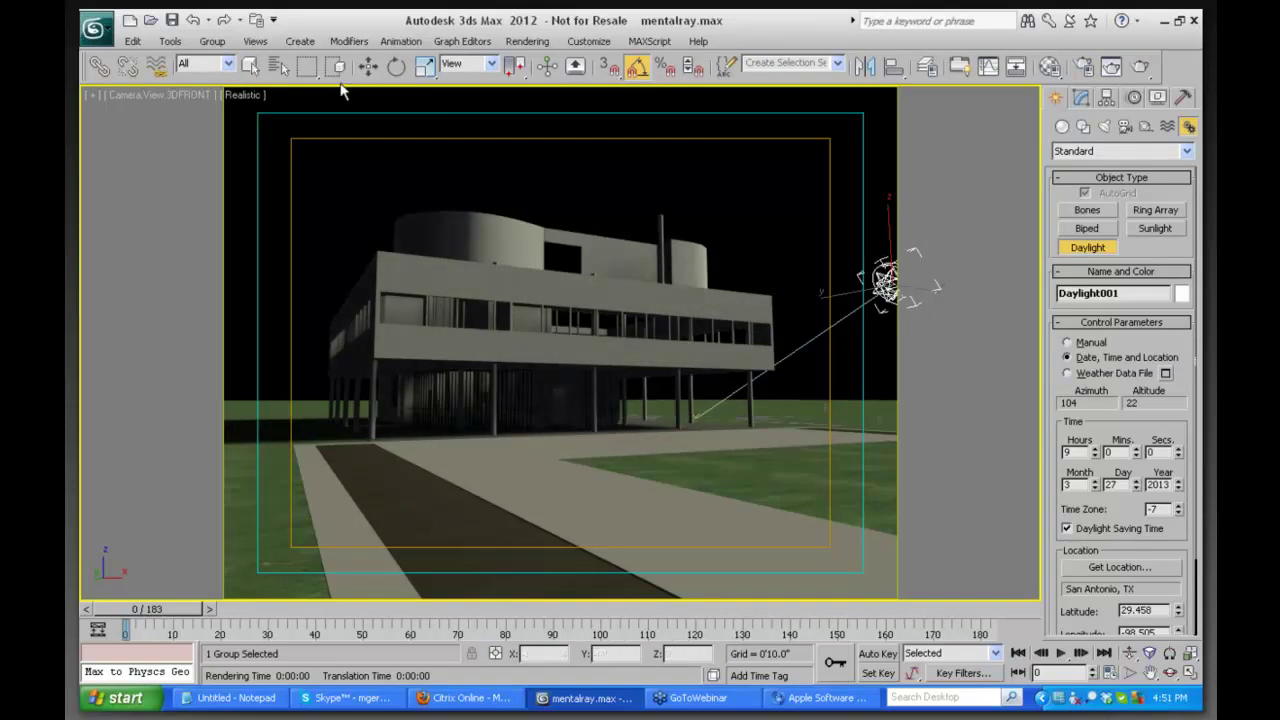
# Open the exposure control settings, enlarge the dialog to show more parameters, and render the exposure preview
pyautogui.click(518, 44)
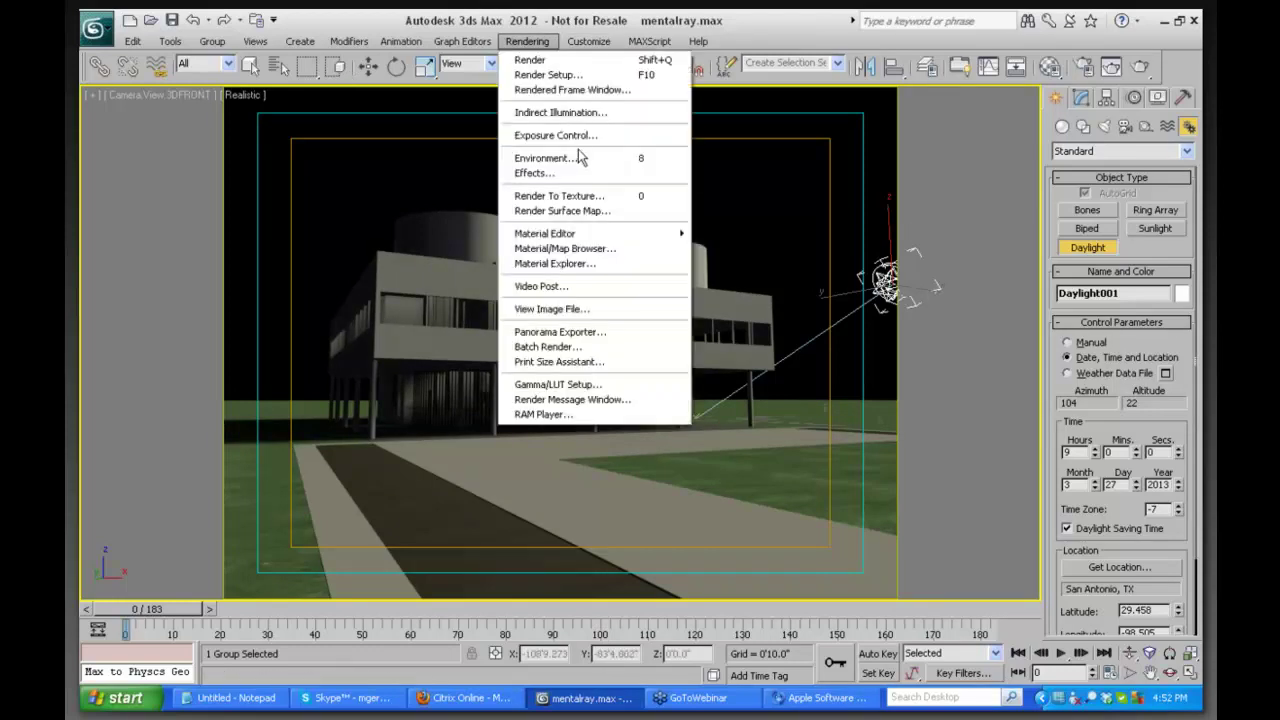
pyautogui.click(547, 137)
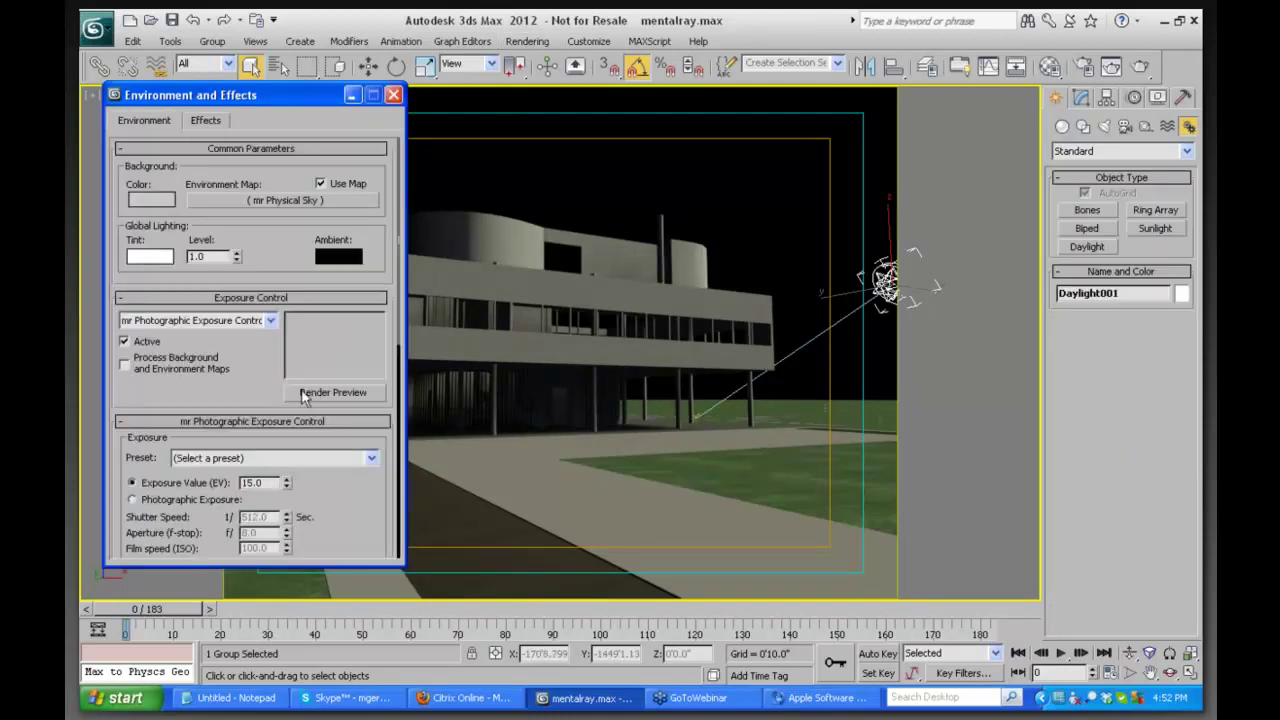
pyautogui.moveTo(278, 92); pyautogui.dragTo(341, 37)
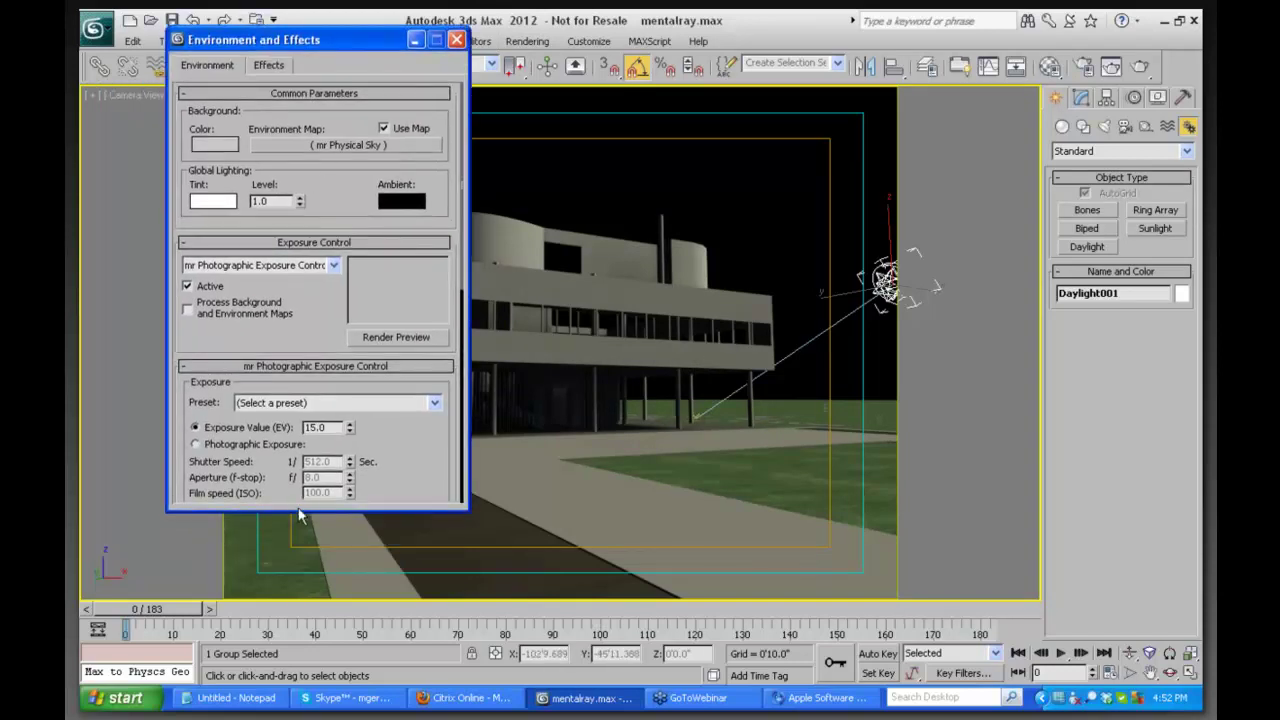
pyautogui.moveTo(303, 507); pyautogui.dragTo(303, 603)
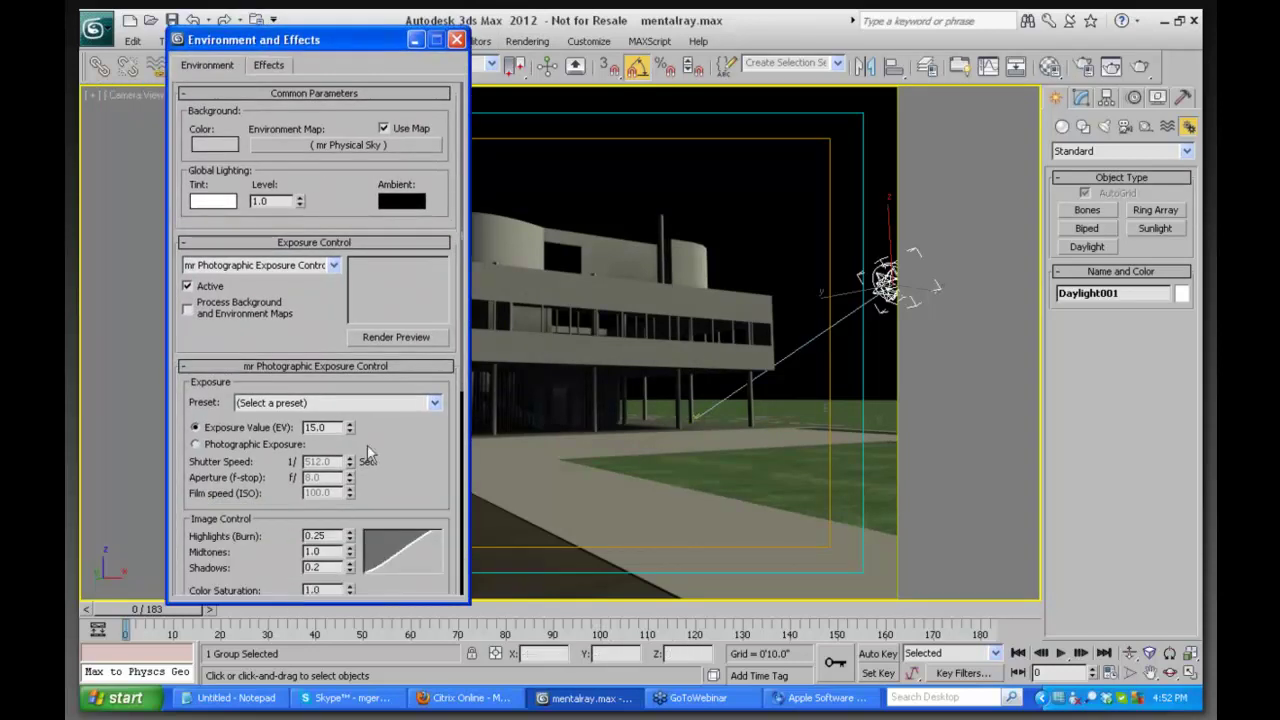
pyautogui.click(380, 340)
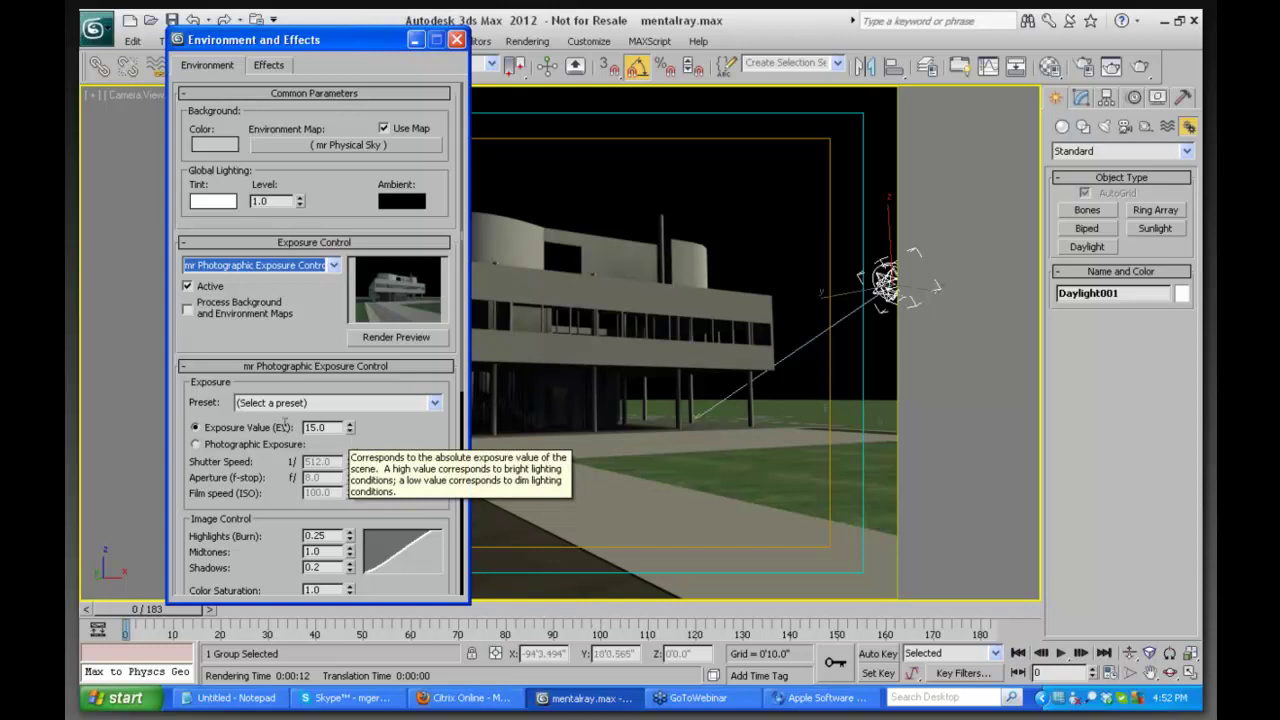
# Try exposure values between 14 and 12 EV for the photographic exposure while comparing the viewport brightness, stopping at 13 EV
pyautogui.click(350, 431)
pyautogui.click(350, 431)
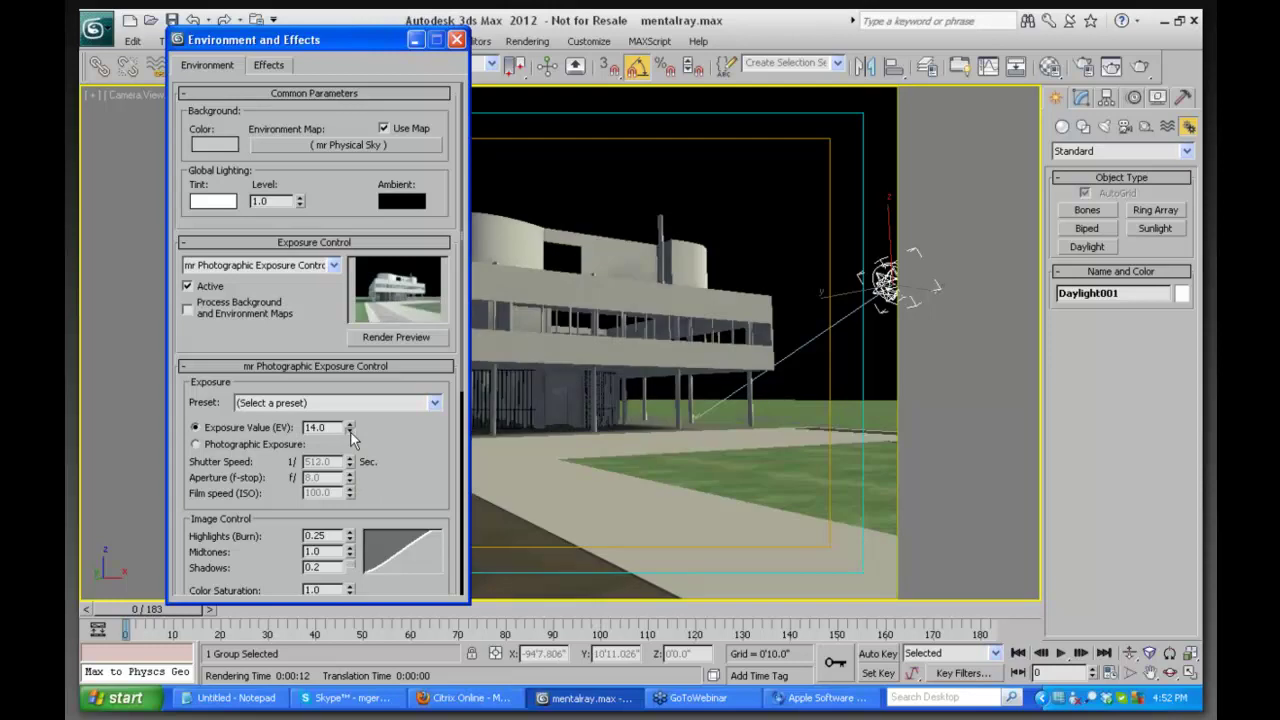
pyautogui.click(350, 431)
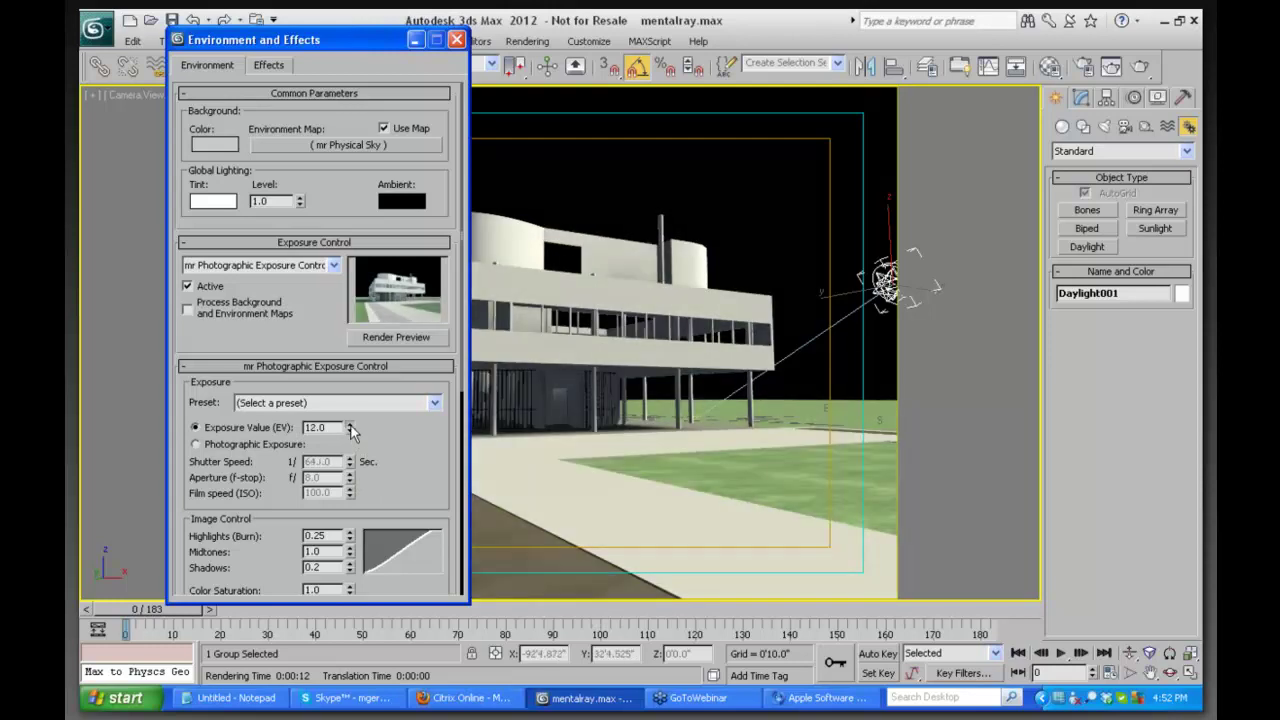
pyautogui.click(350, 424)
pyautogui.click(350, 425)
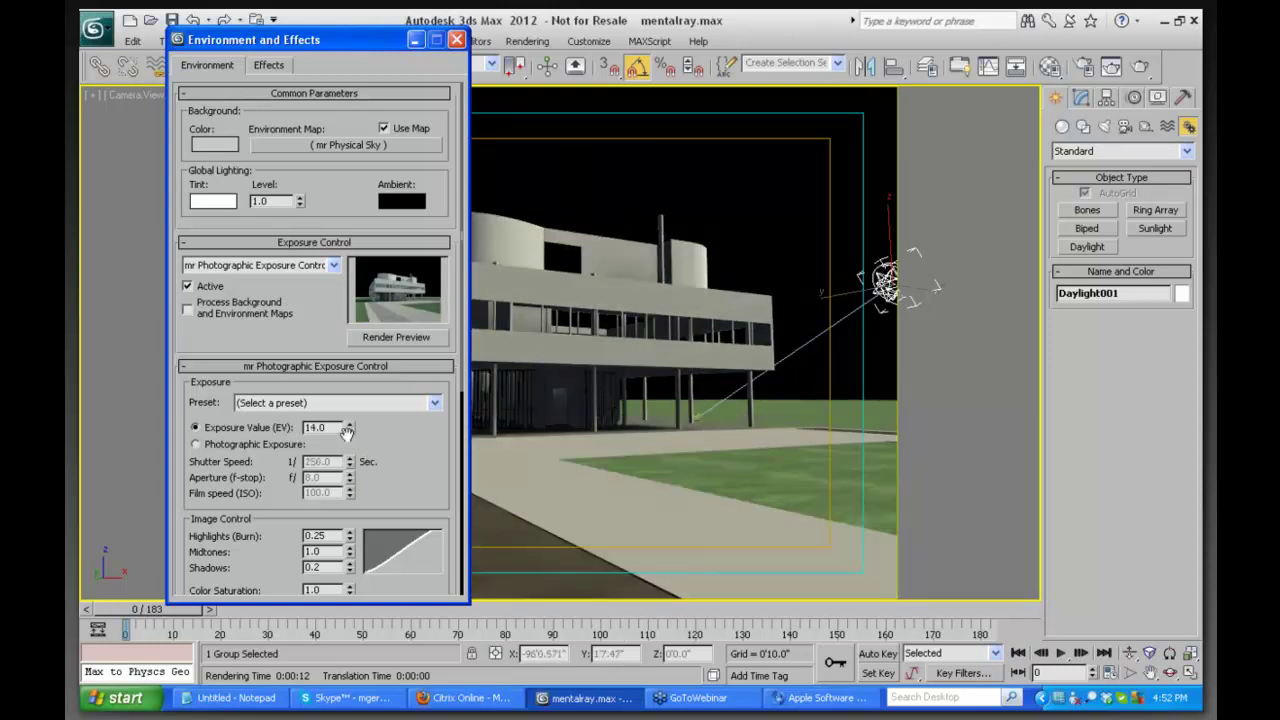
pyautogui.click(349, 431)
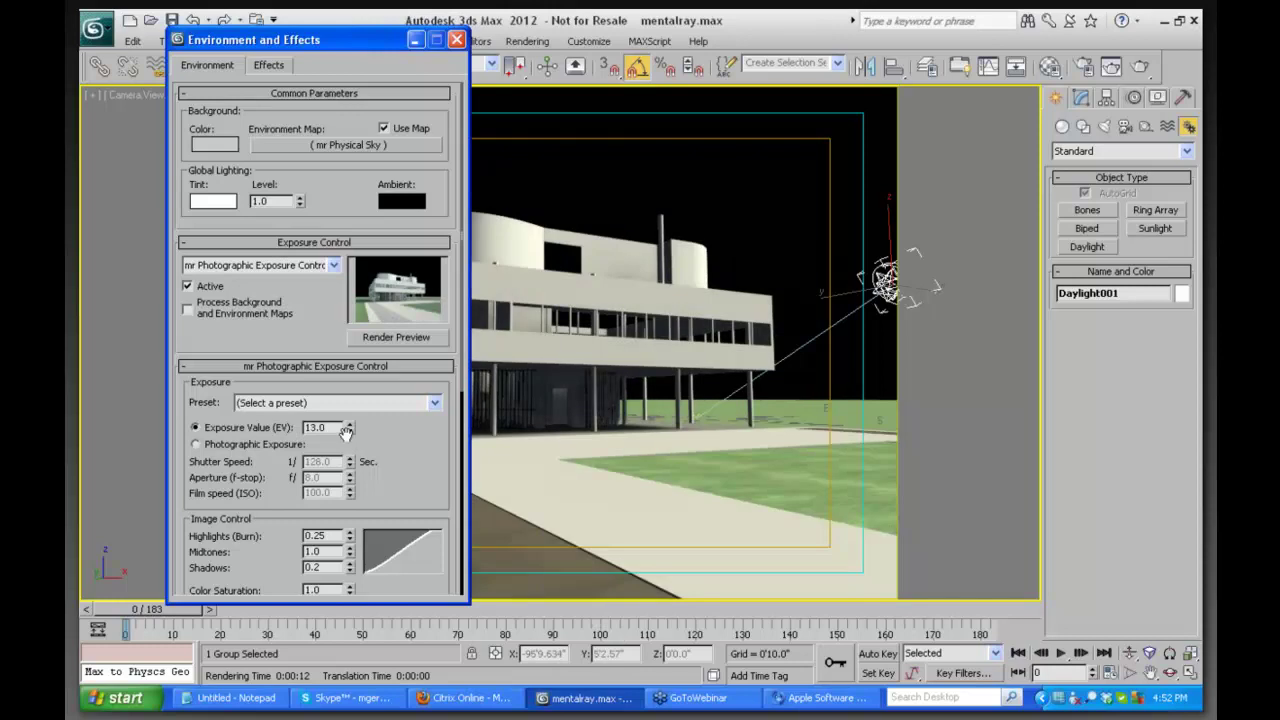
# Set the photographic exposure value to 13.3 EV and close the environment settings
pyautogui.doubleClick(341, 429)
pyautogui.write('13.3')
pyautogui.press('Return')
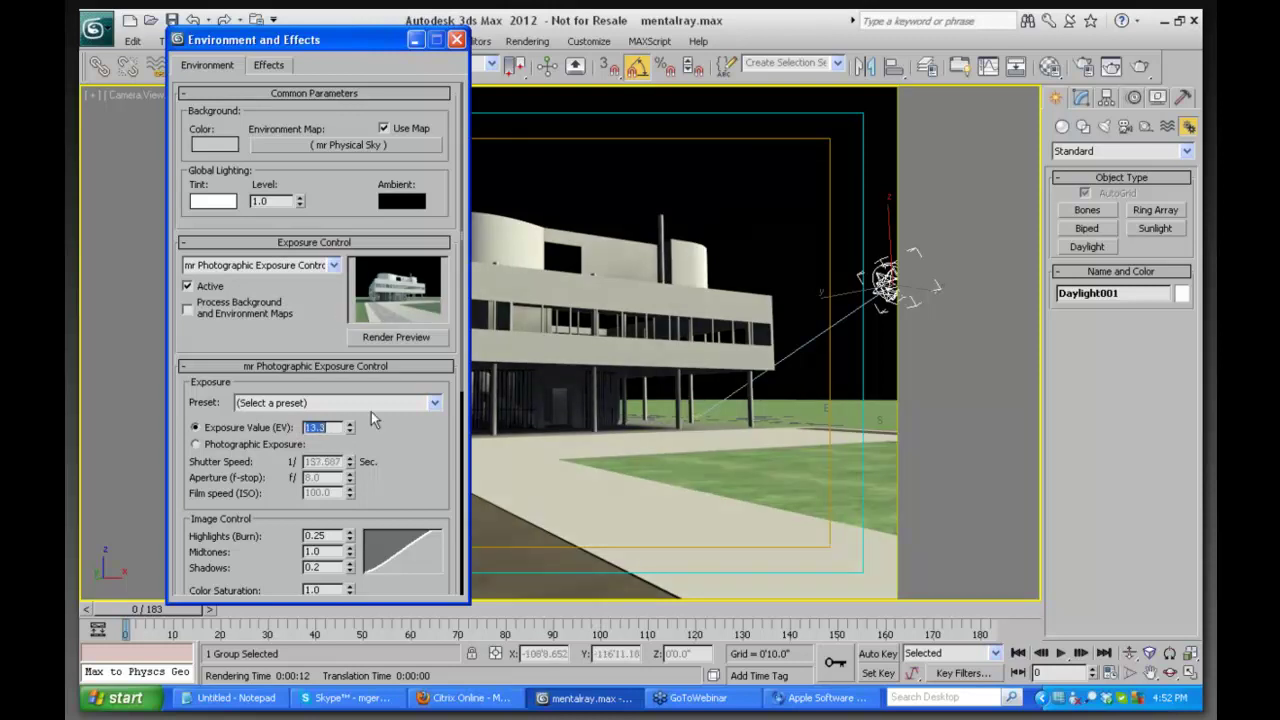
pyautogui.click(456, 40)
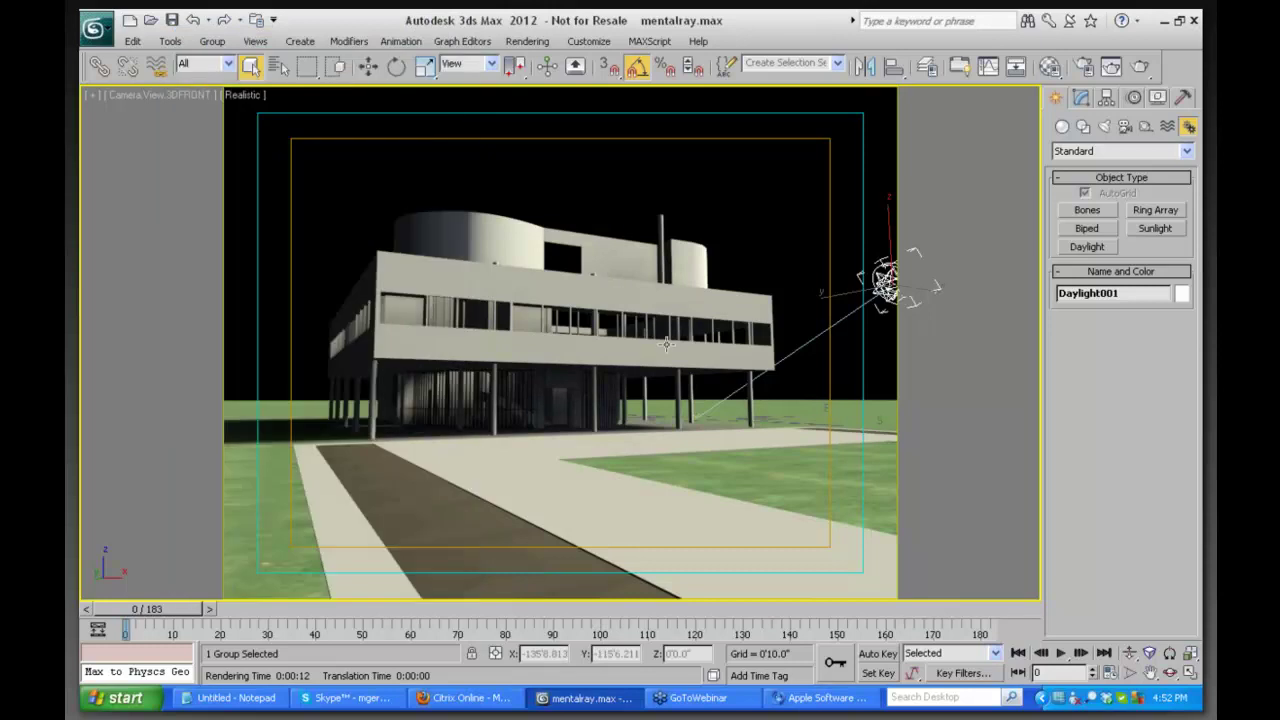
# Render the Camera.View.3DFRONT view, move the rendered frame aside and minimize it
pyautogui.hotkey('shift', 'q')
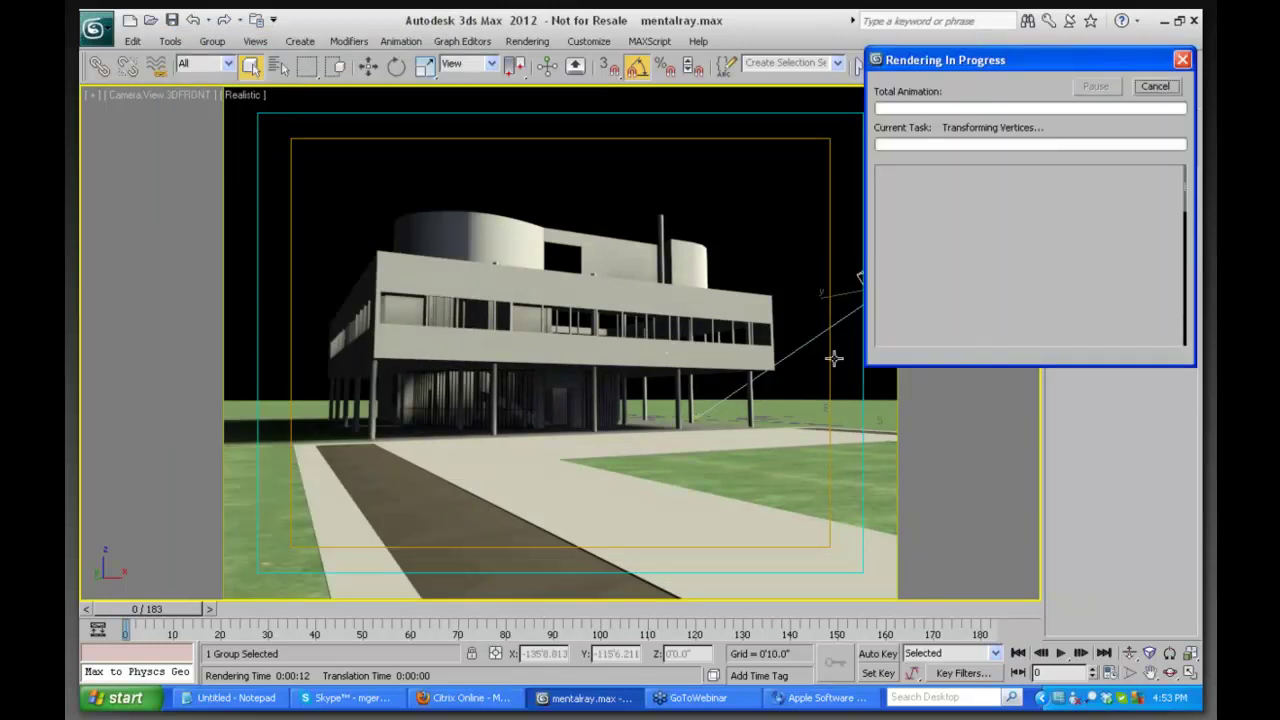
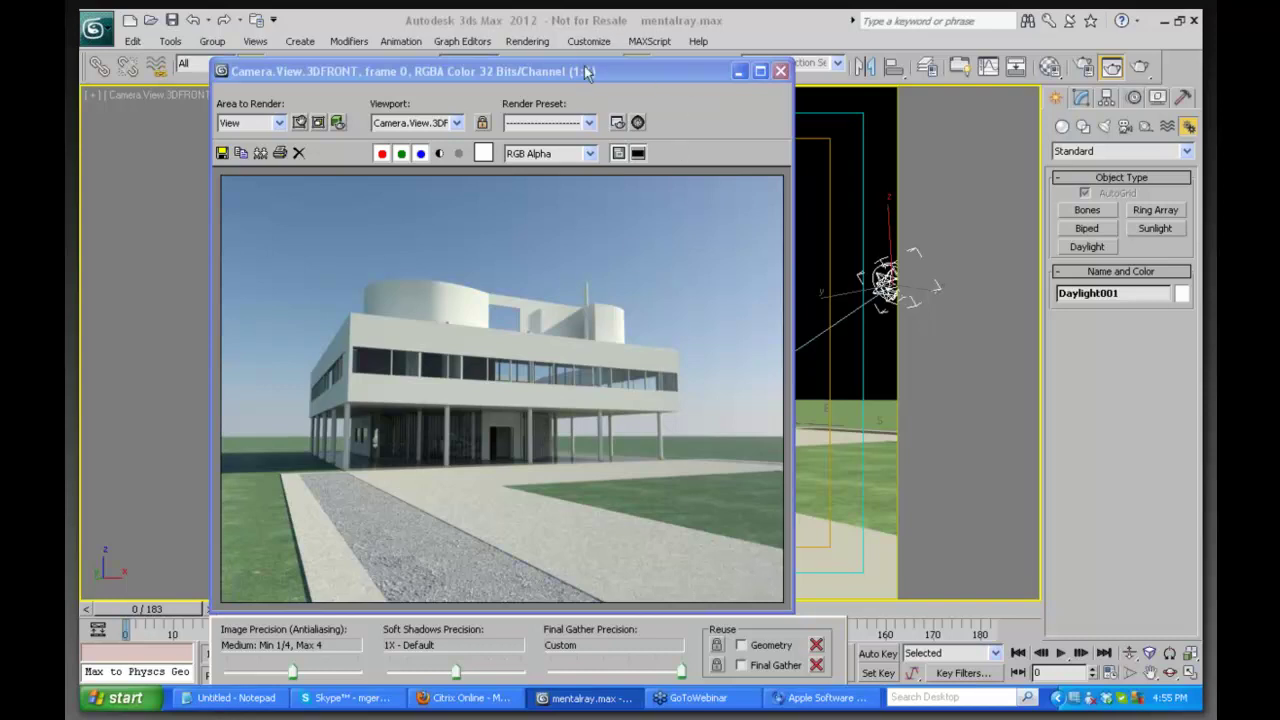
pyautogui.moveTo(607, 71); pyautogui.dragTo(872, 163)
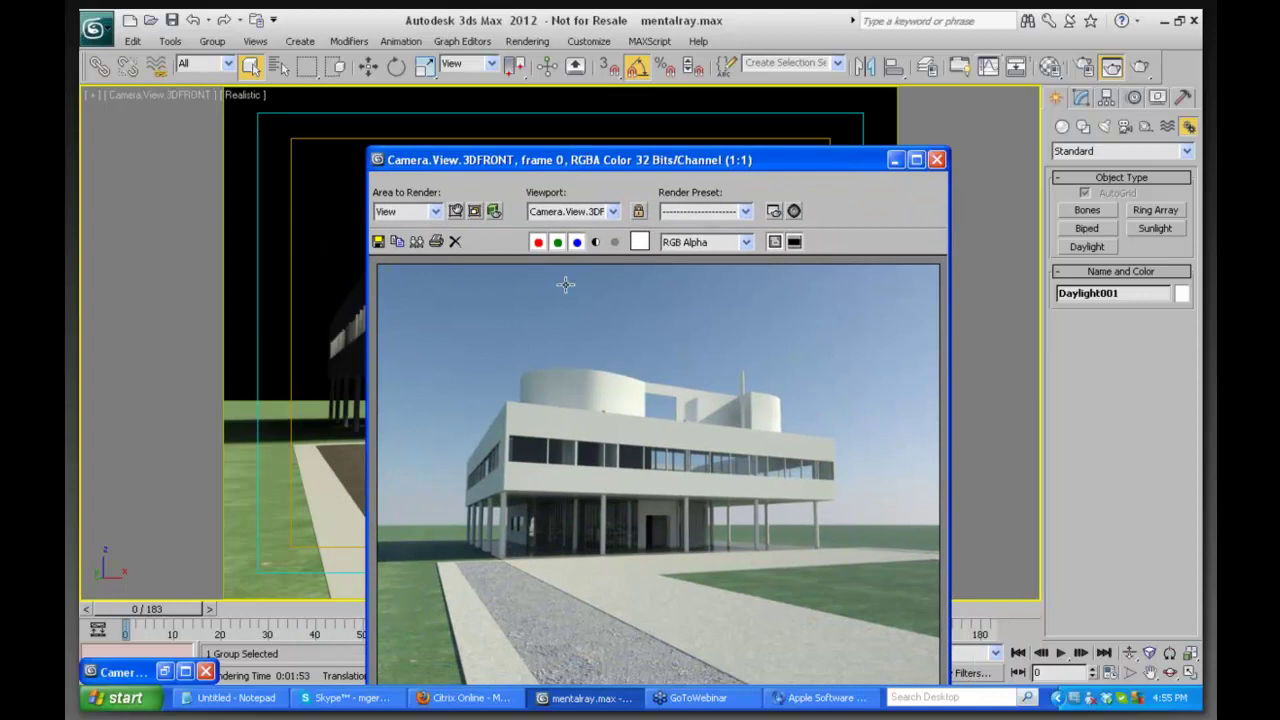
pyautogui.click(908, 167)
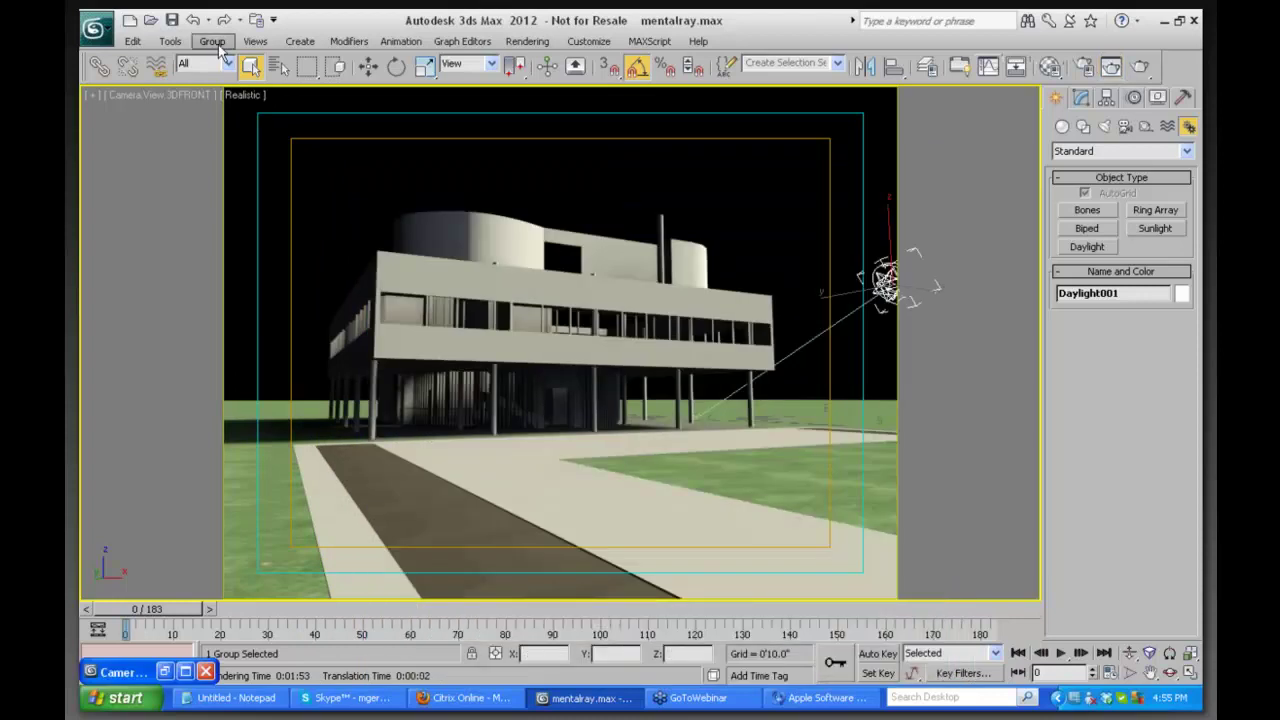
# Display the environment background in the active camera viewport
pyautogui.click(256, 43)
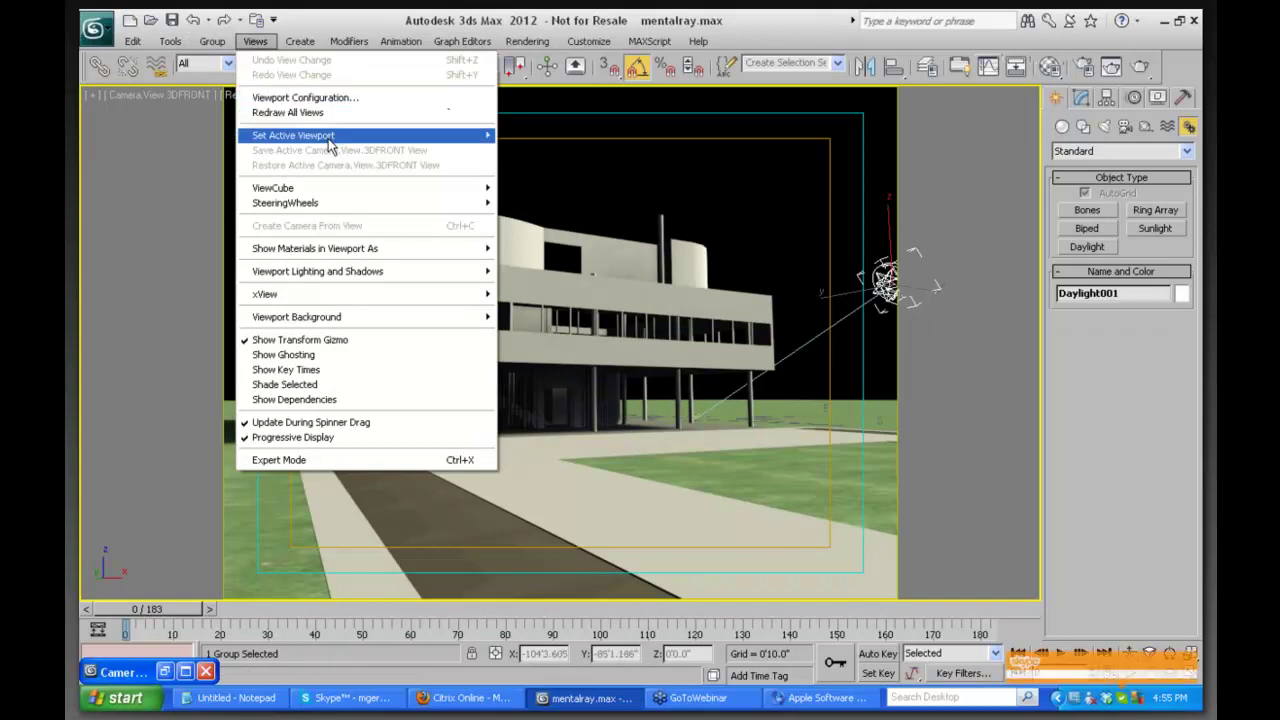
pyautogui.moveTo(323, 318)
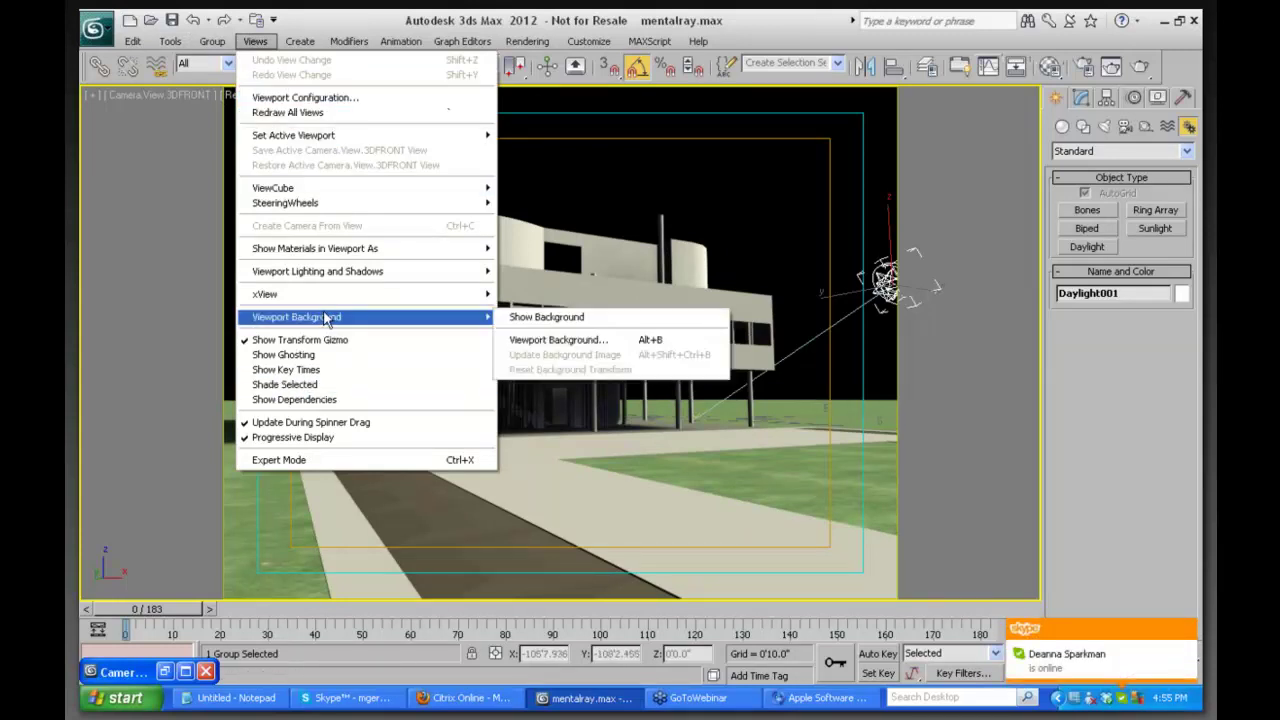
pyautogui.click(547, 341)
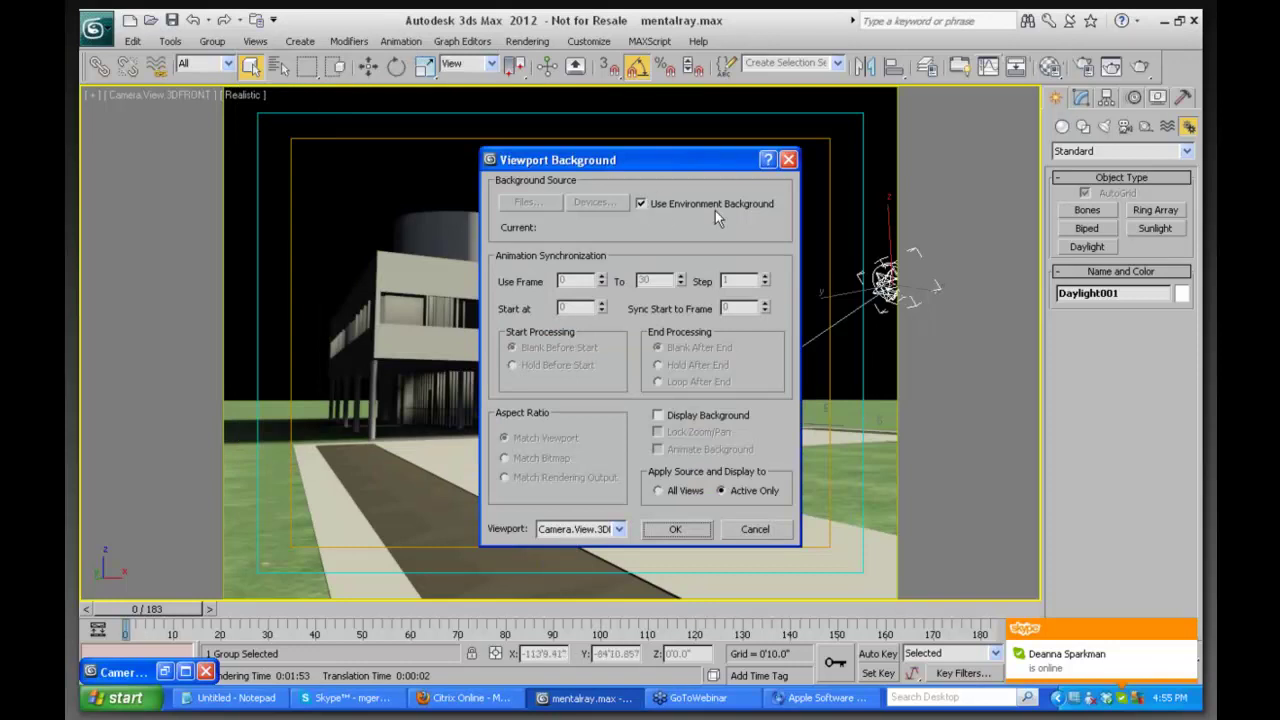
pyautogui.click(657, 415)
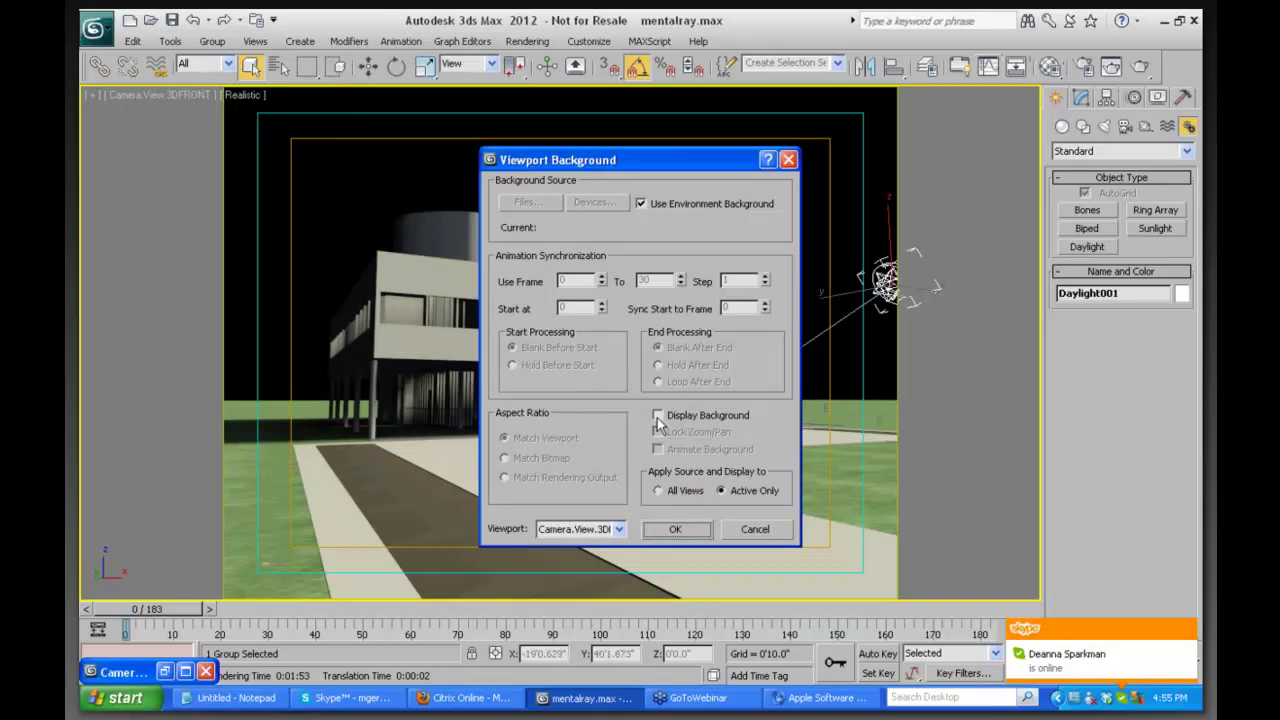
pyautogui.click(676, 532)
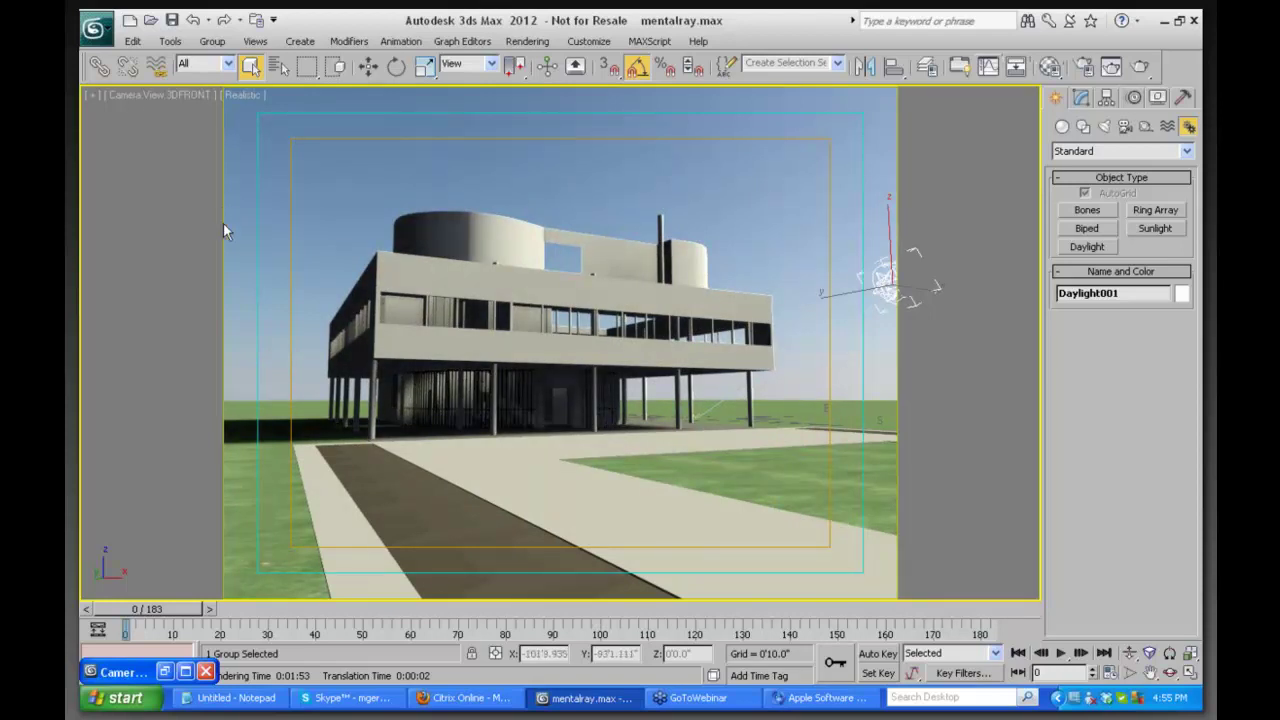
# Switch to a perspective view and orbit around the selected villa to an elevated view of its left side with the sky in sight
pyautogui.press('p')
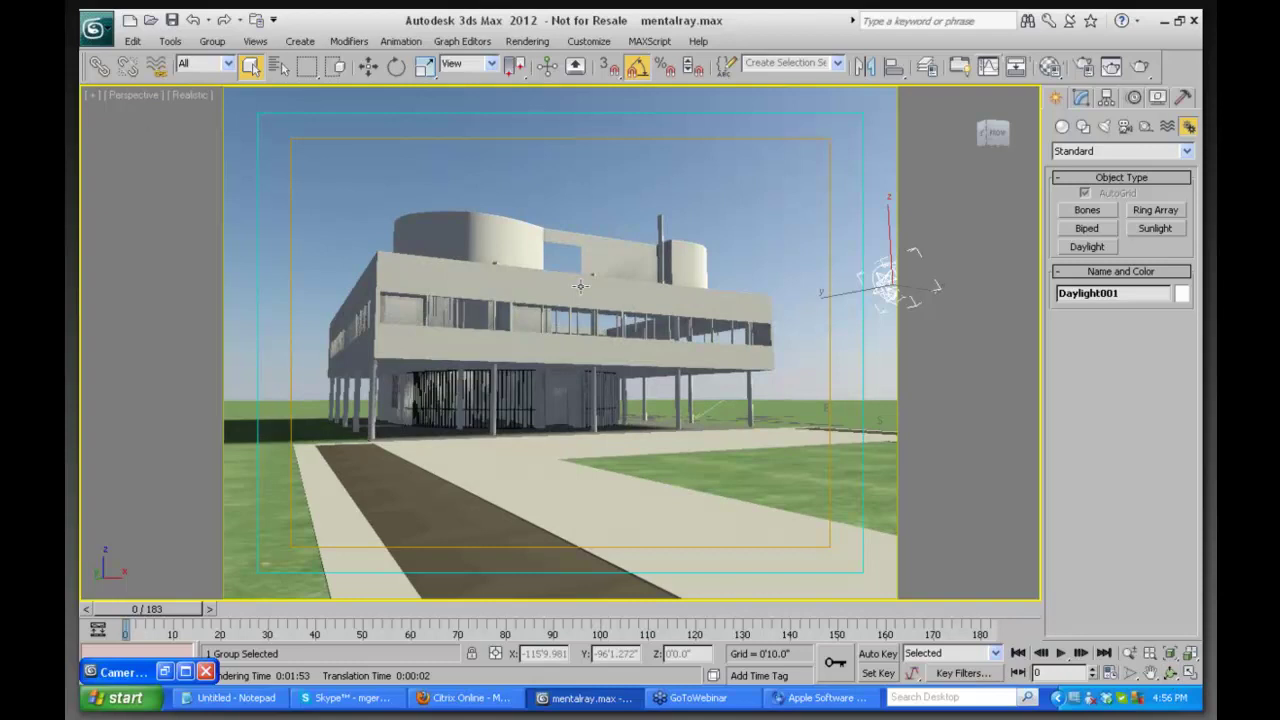
pyautogui.click(594, 257)
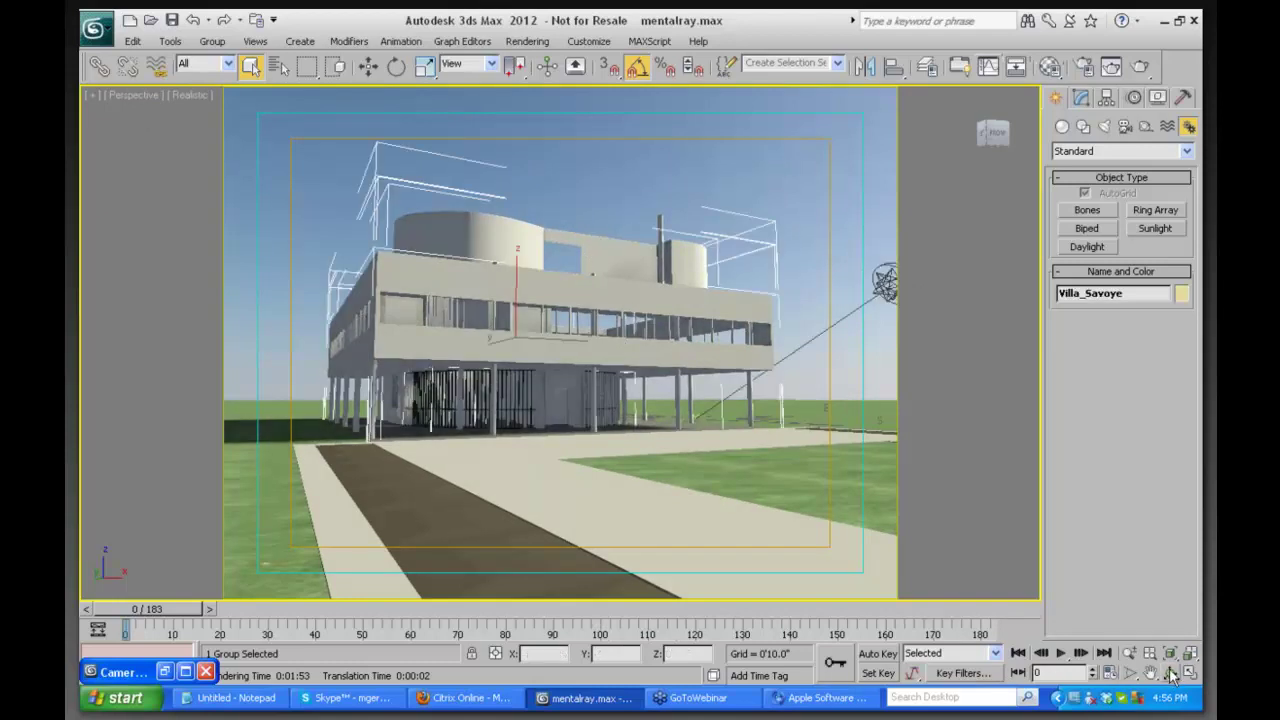
pyautogui.click(1171, 674)
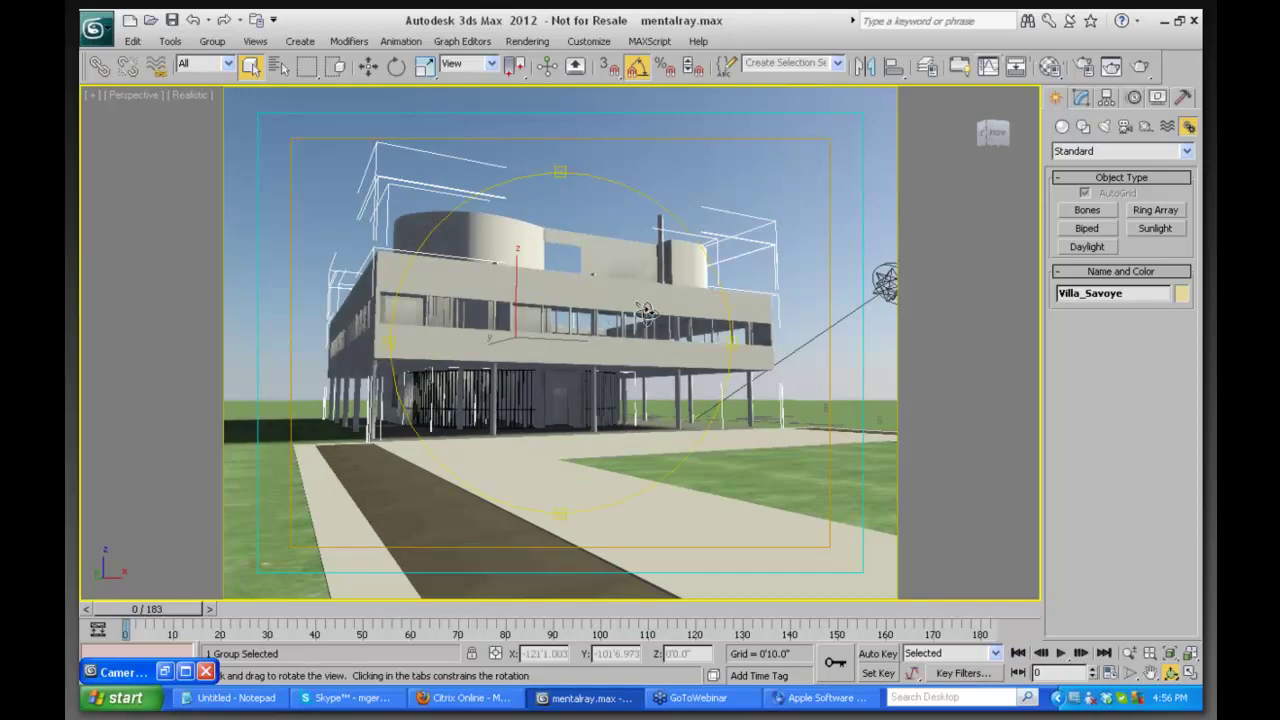
pyautogui.moveTo(646, 311); pyautogui.dragTo(697, 327)
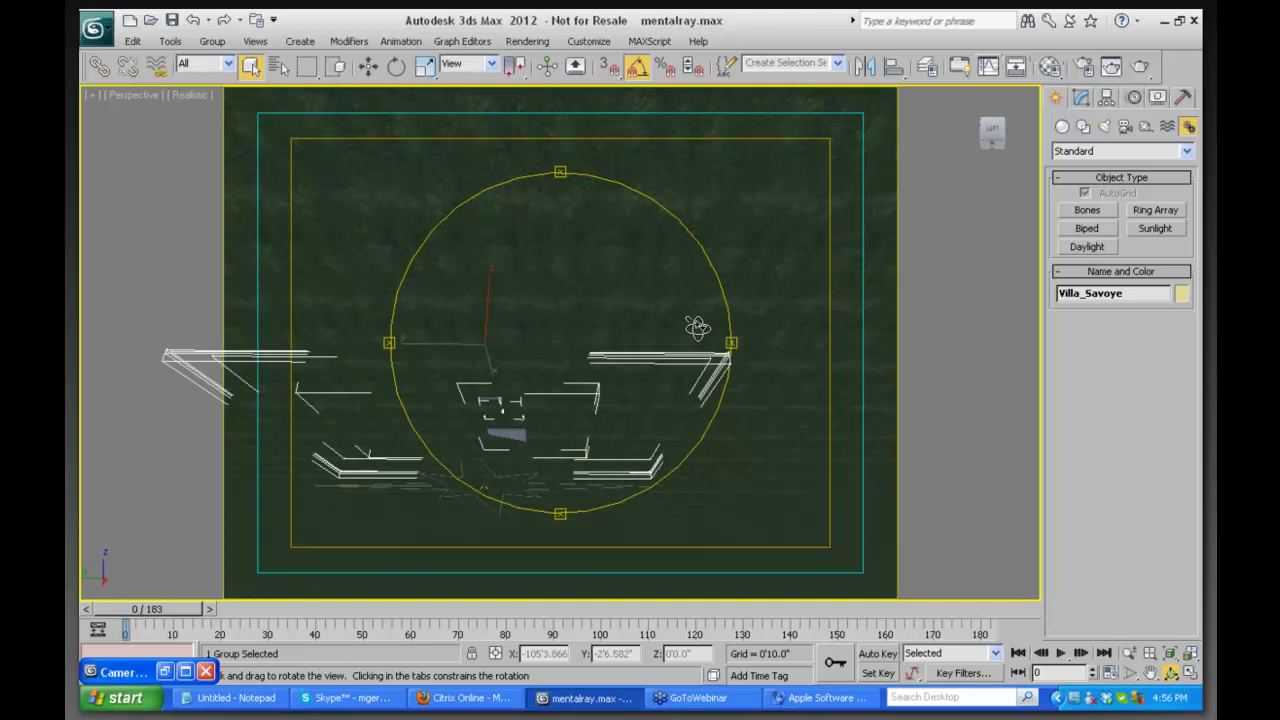
pyautogui.rightClick(697, 327)
pyautogui.moveTo(697, 327); pyautogui.dragTo(697, 356)
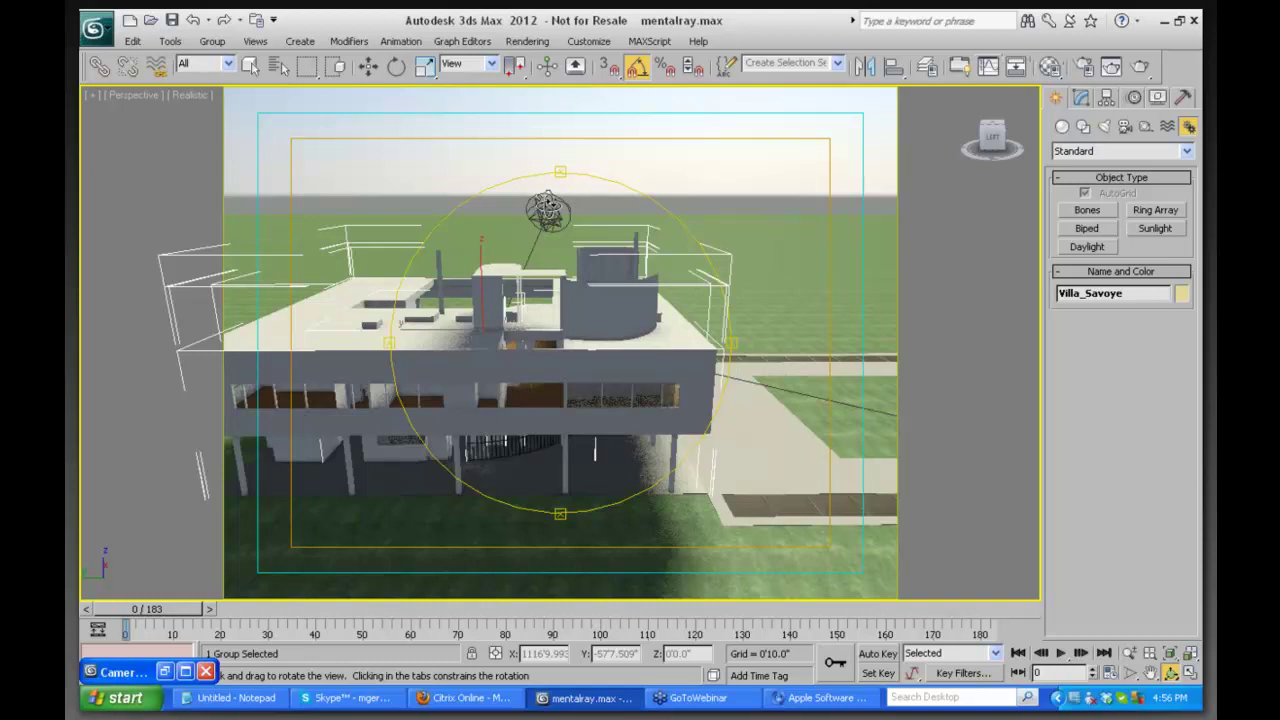
pyautogui.rightClick(574, 251)
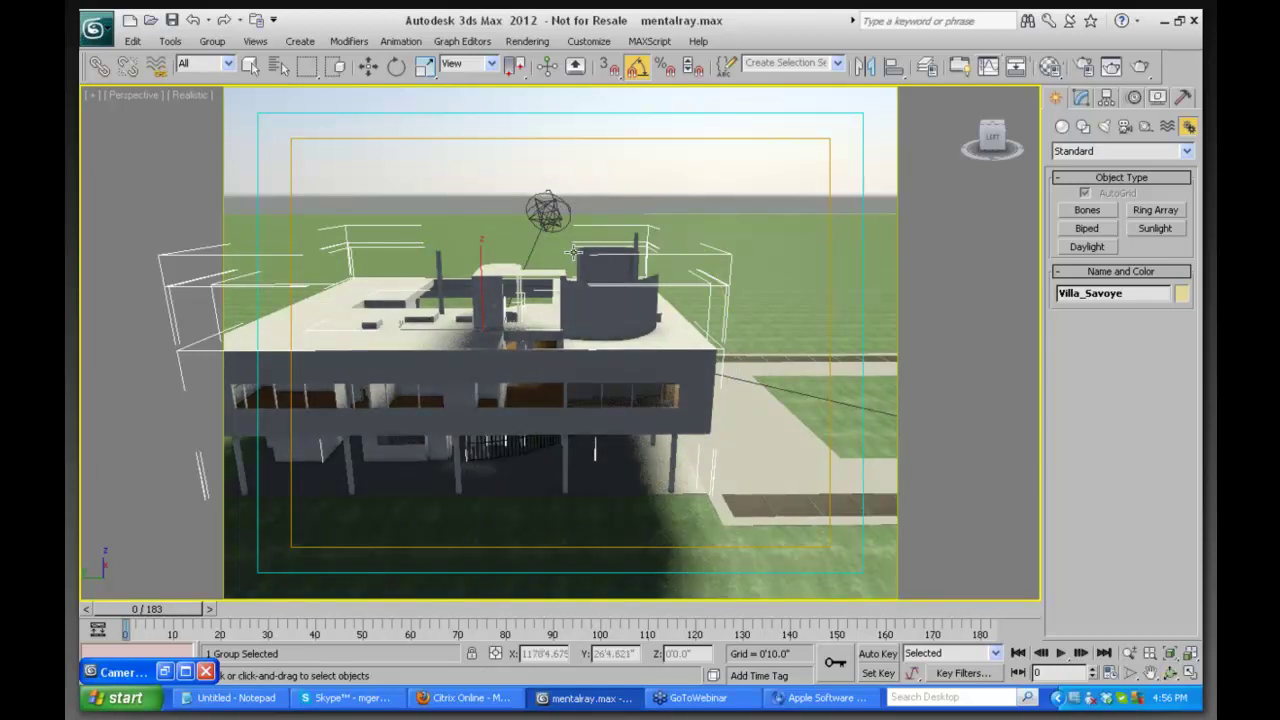
pyautogui.press('q')
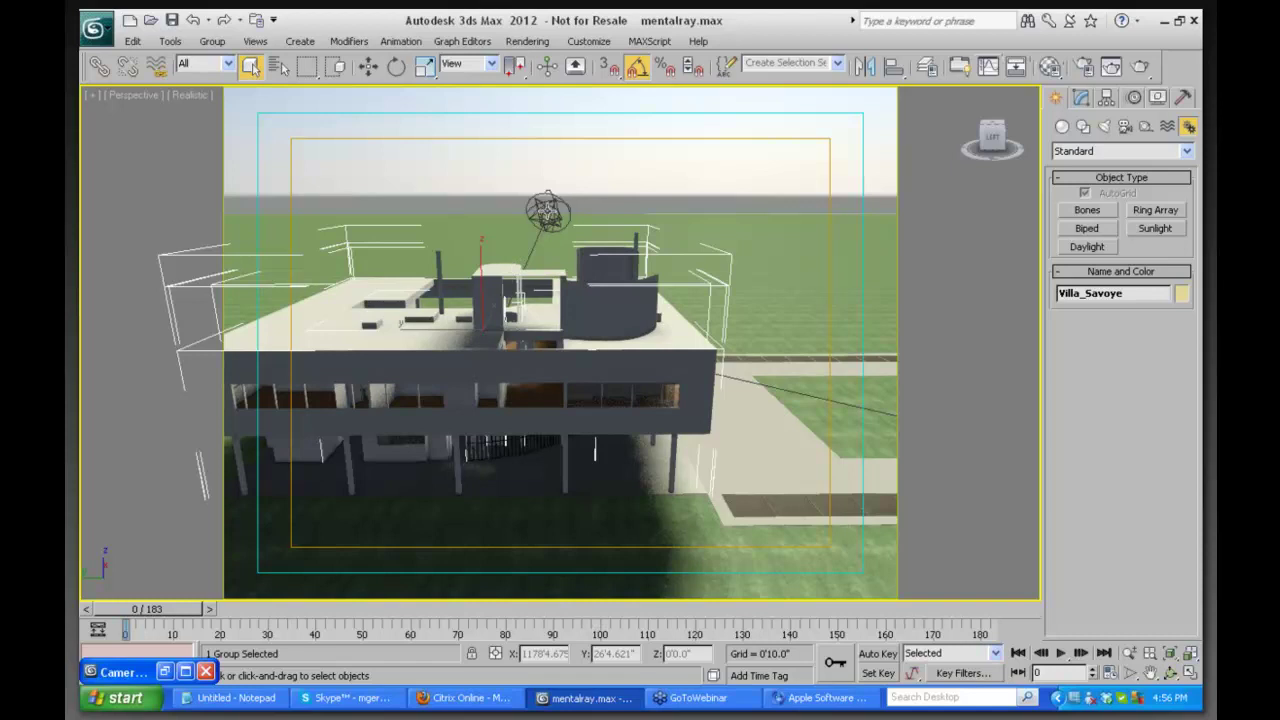
# Select the Daylight system above the villa and set its time to 7 hours and 2 minutes
pyautogui.click(546, 212)
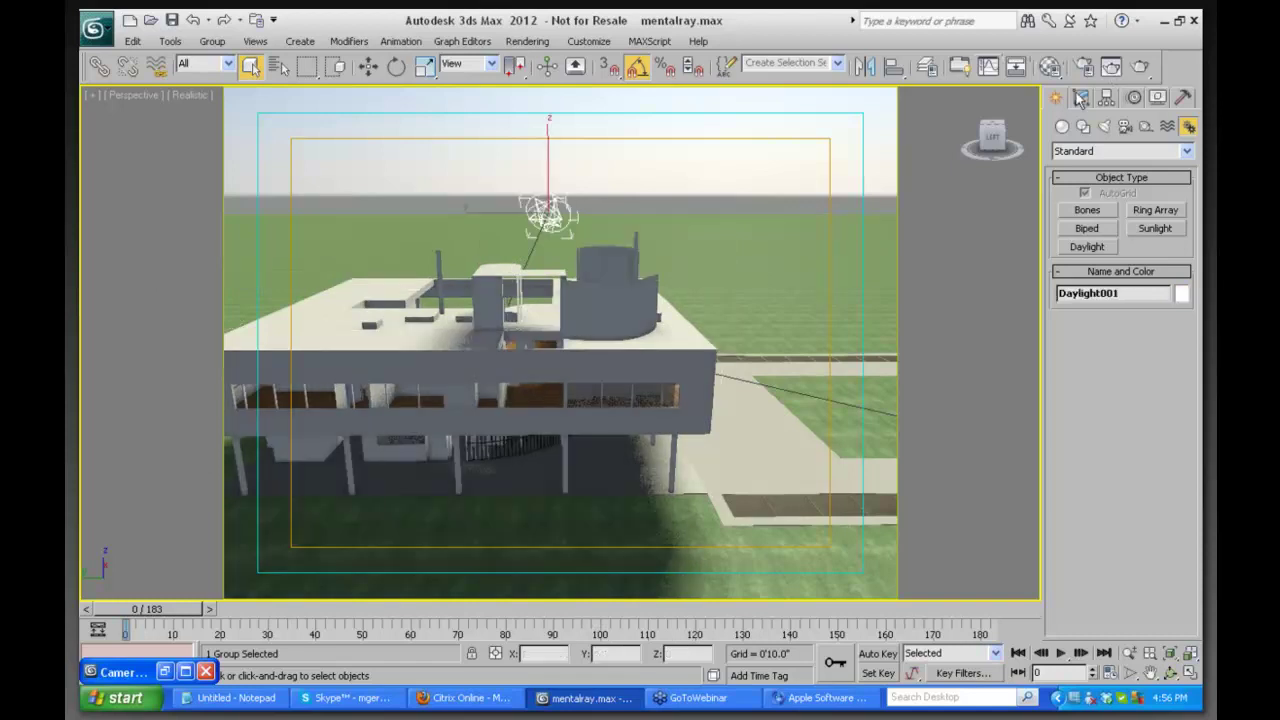
pyautogui.click(1081, 97)
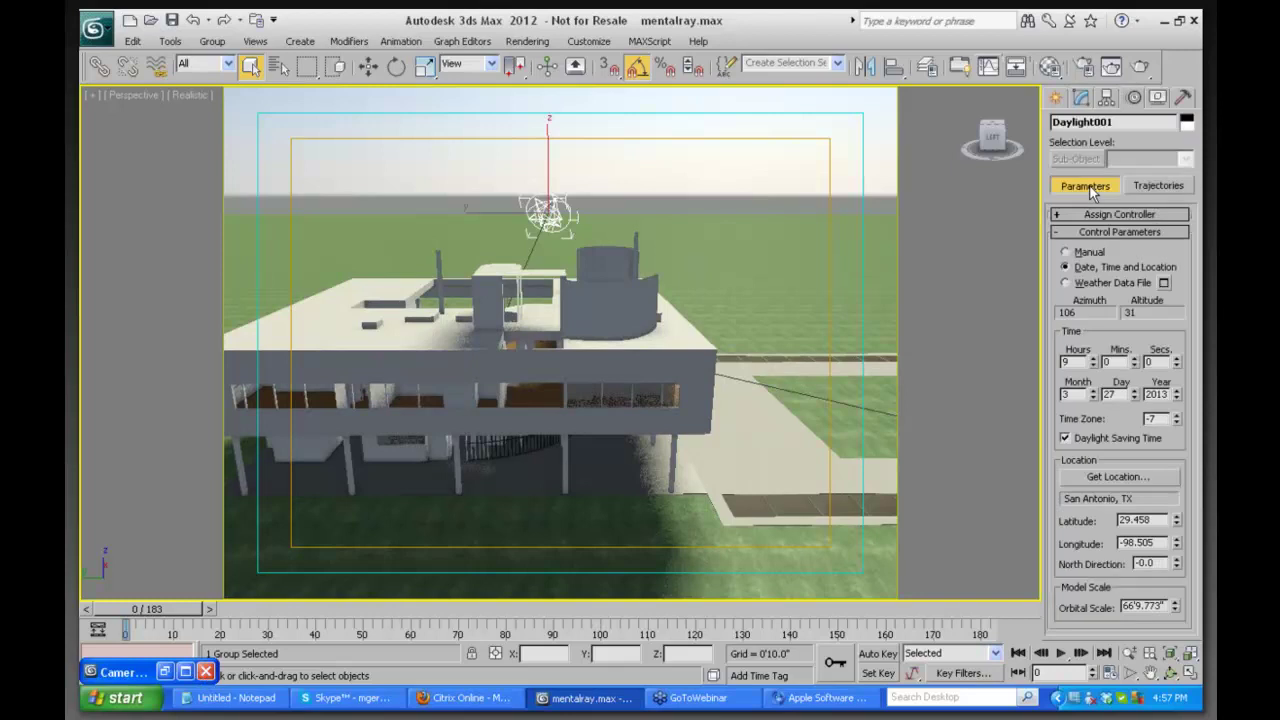
pyautogui.click(1072, 362)
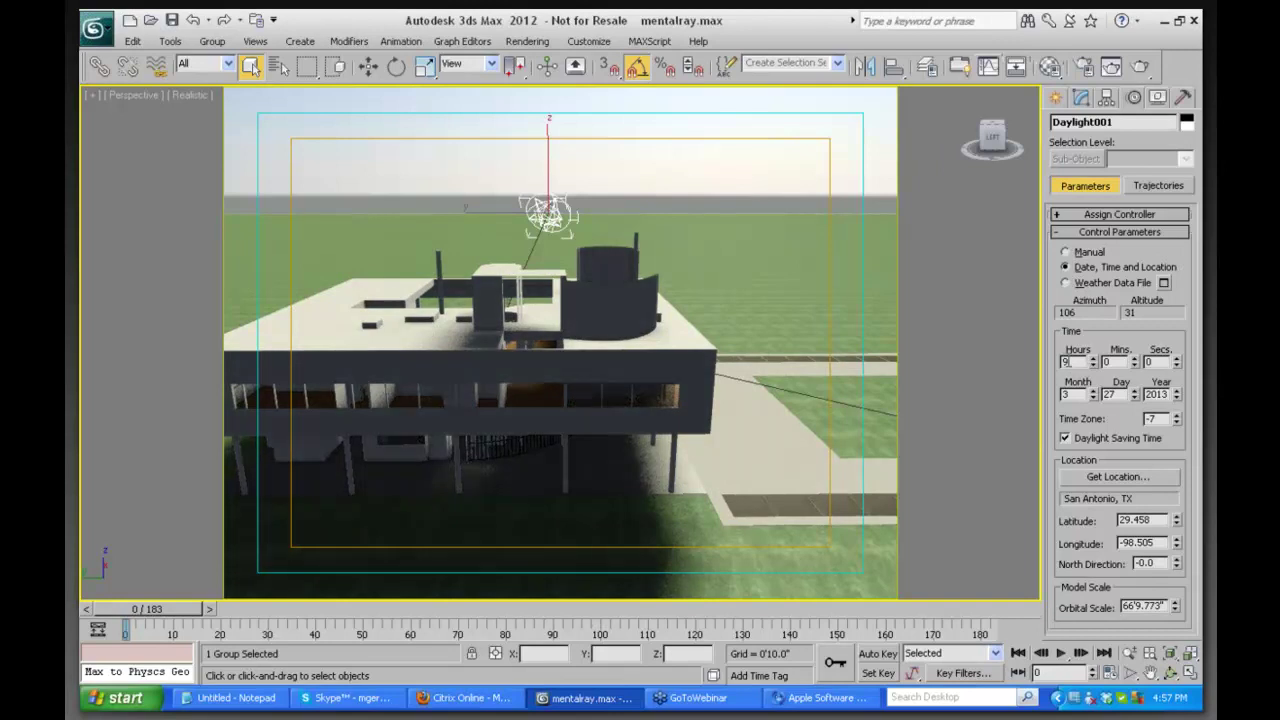
pyautogui.press('BackSpace')
pyautogui.write('7')
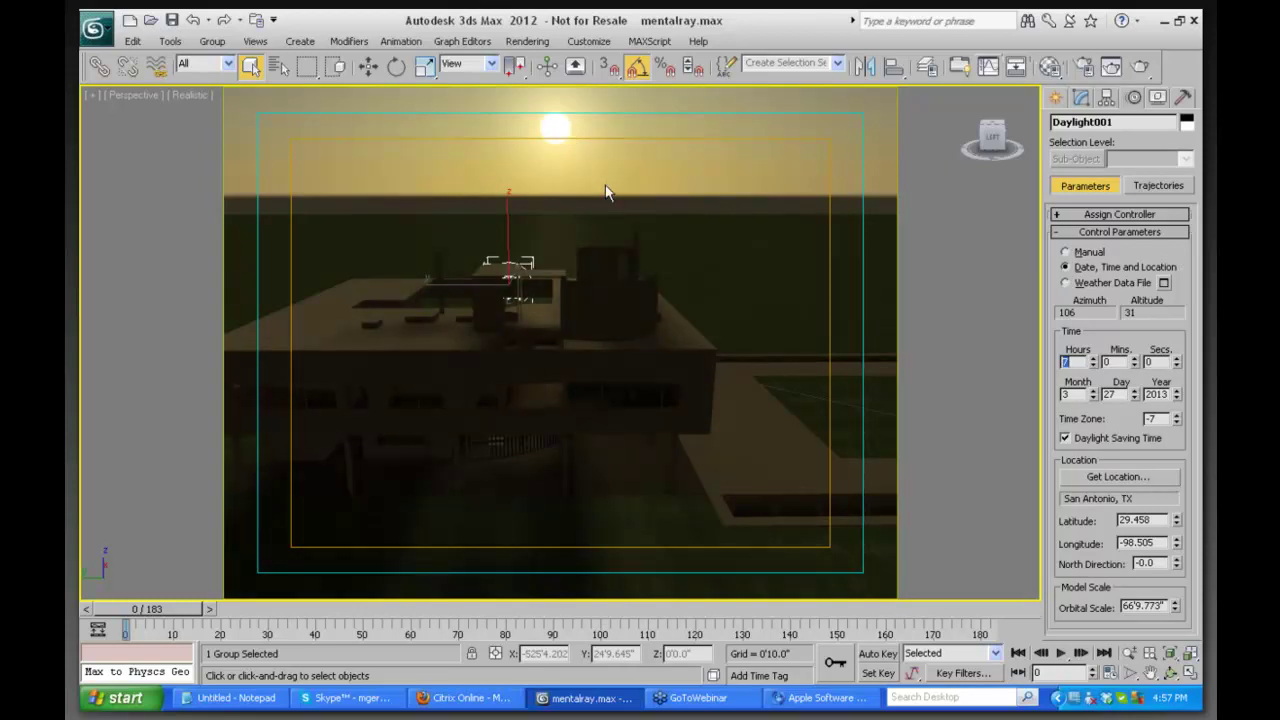
pyautogui.click(1135, 358)
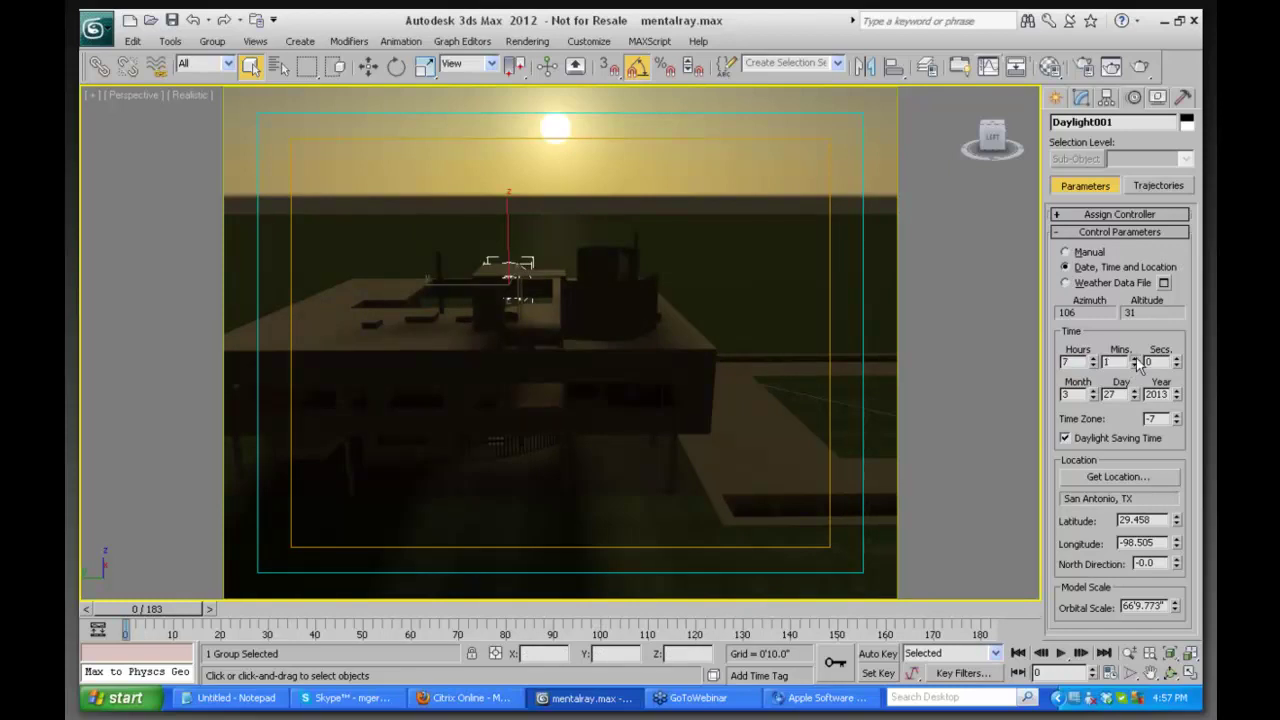
pyautogui.click(1135, 358)
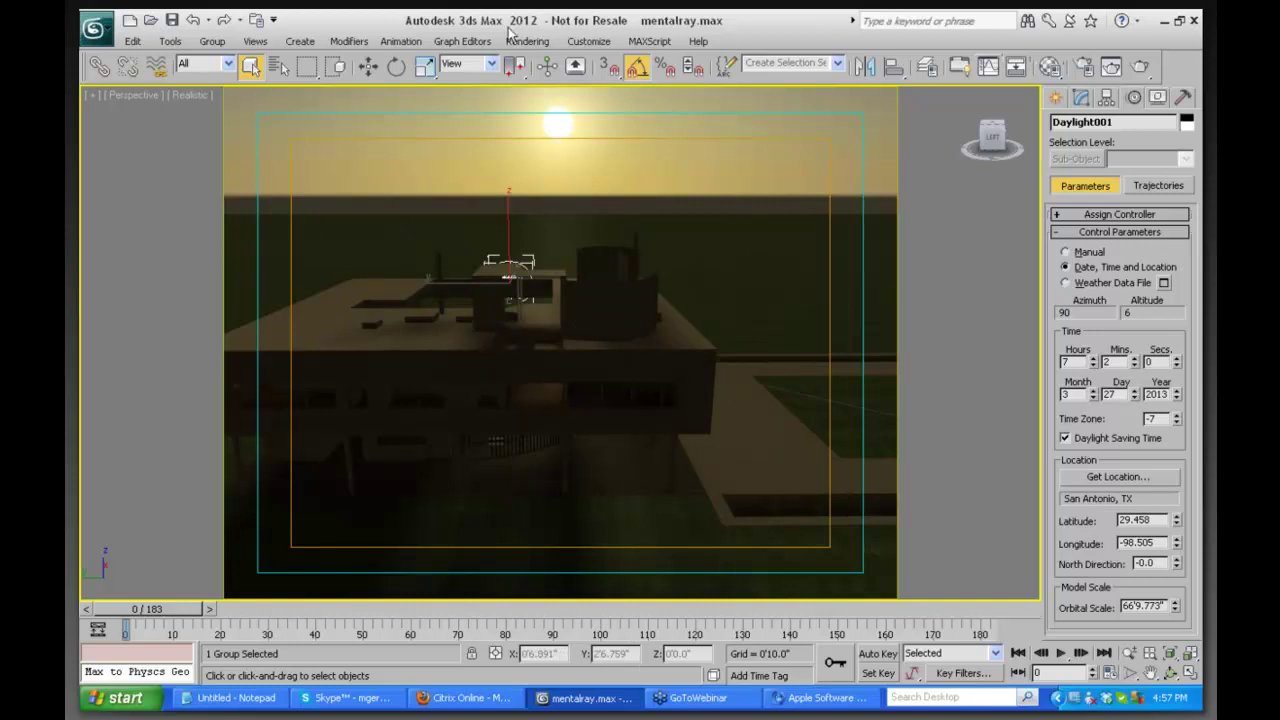
# Reopen the exposure control settings, move the dialog aside and lower the exposure value to 10.3 EV for the sunrise lighting
pyautogui.click(522, 41)
pyautogui.click(560, 134)
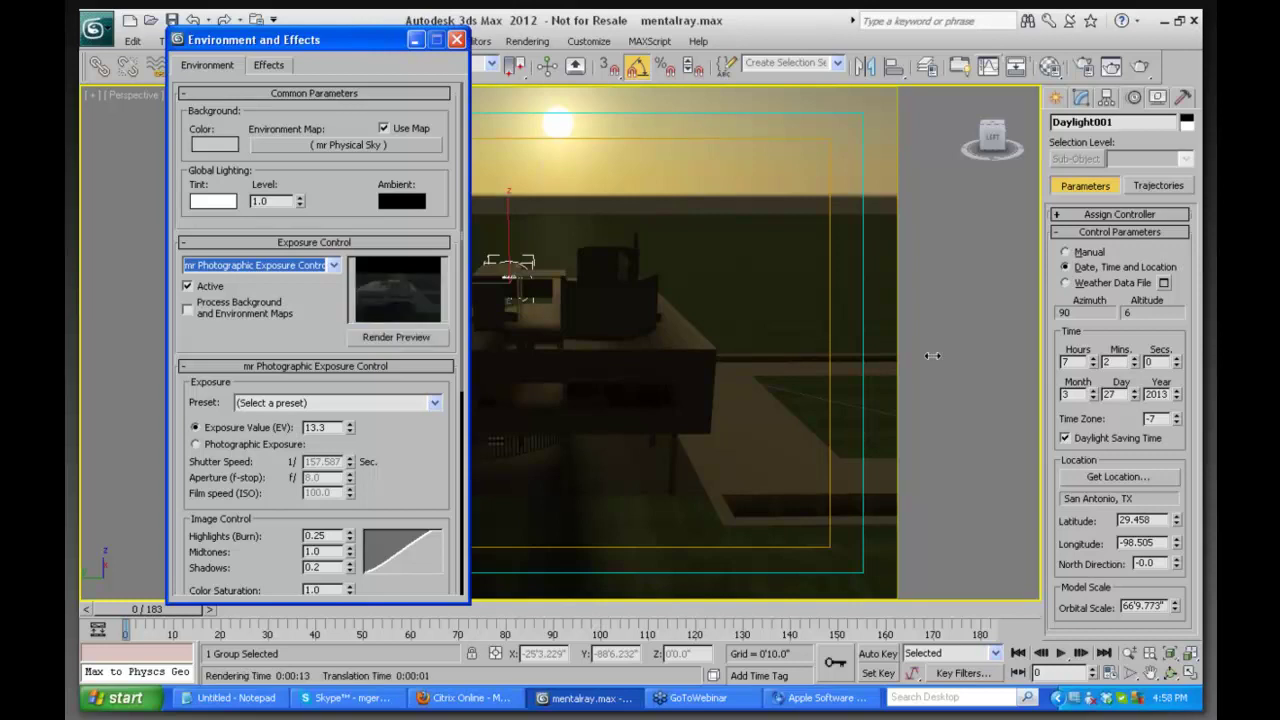
pyautogui.click(349, 432)
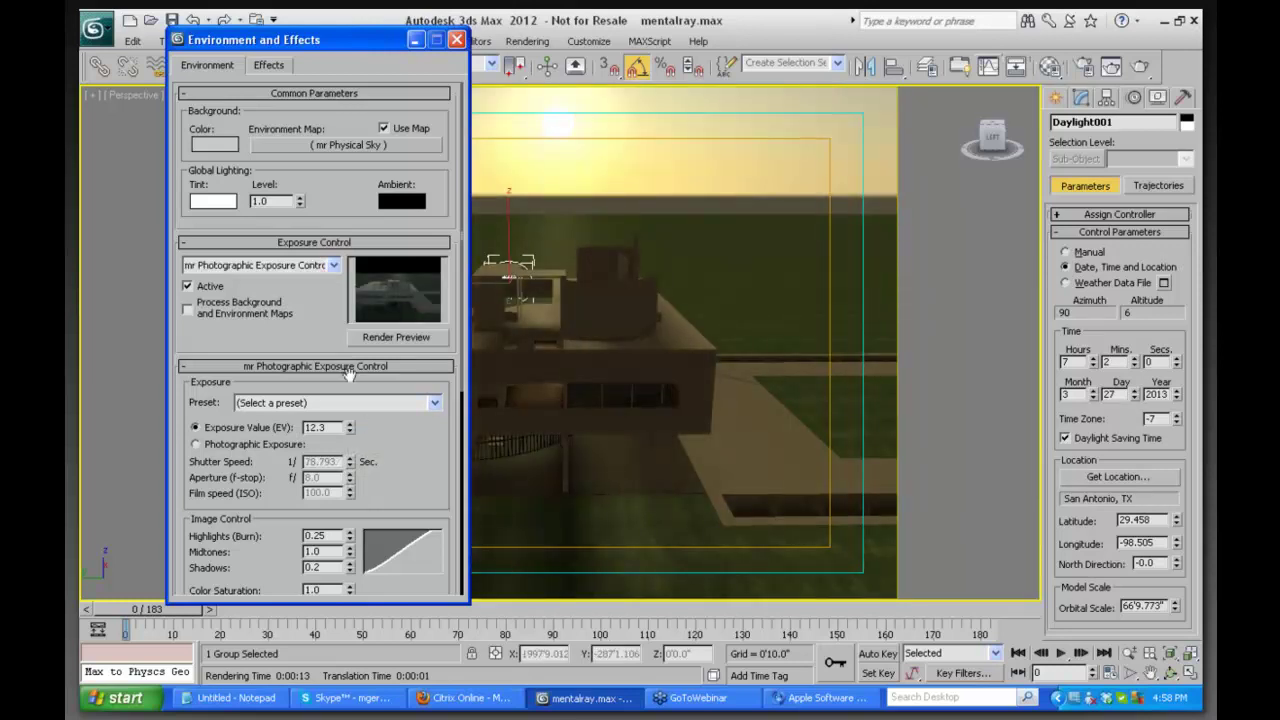
pyautogui.moveTo(305, 42); pyautogui.dragTo(241, 48)
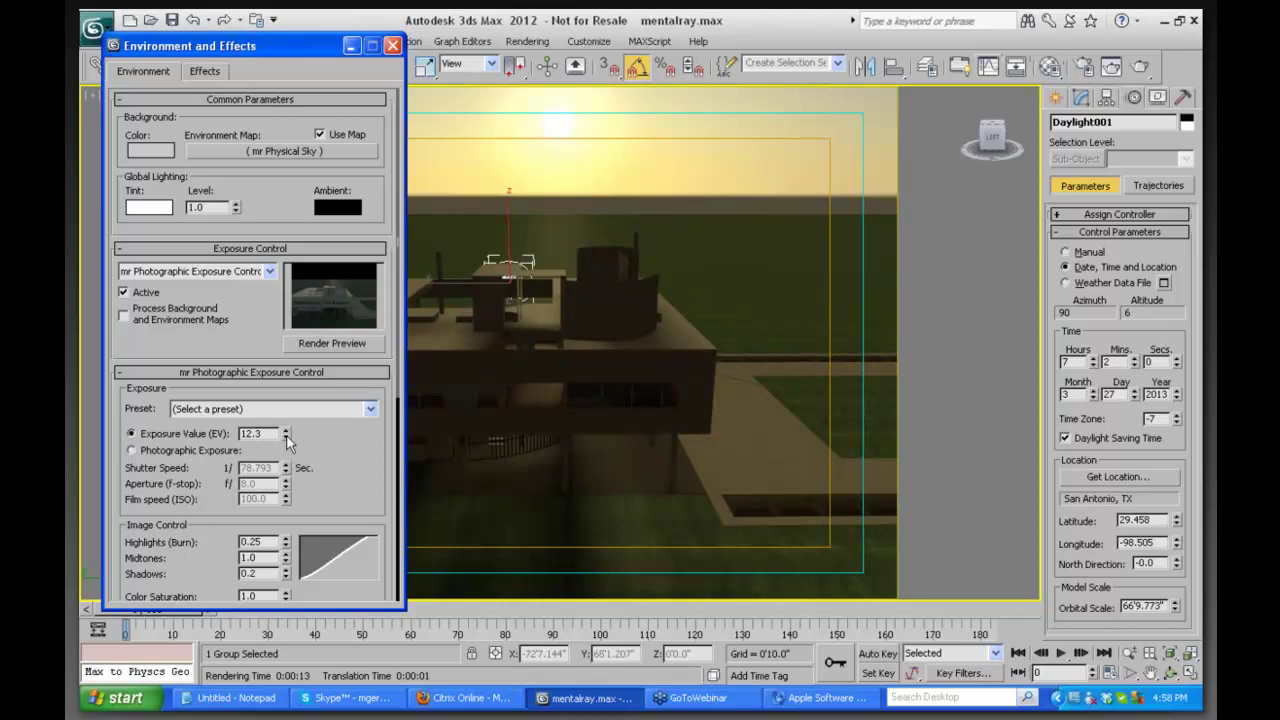
pyautogui.click(285, 438)
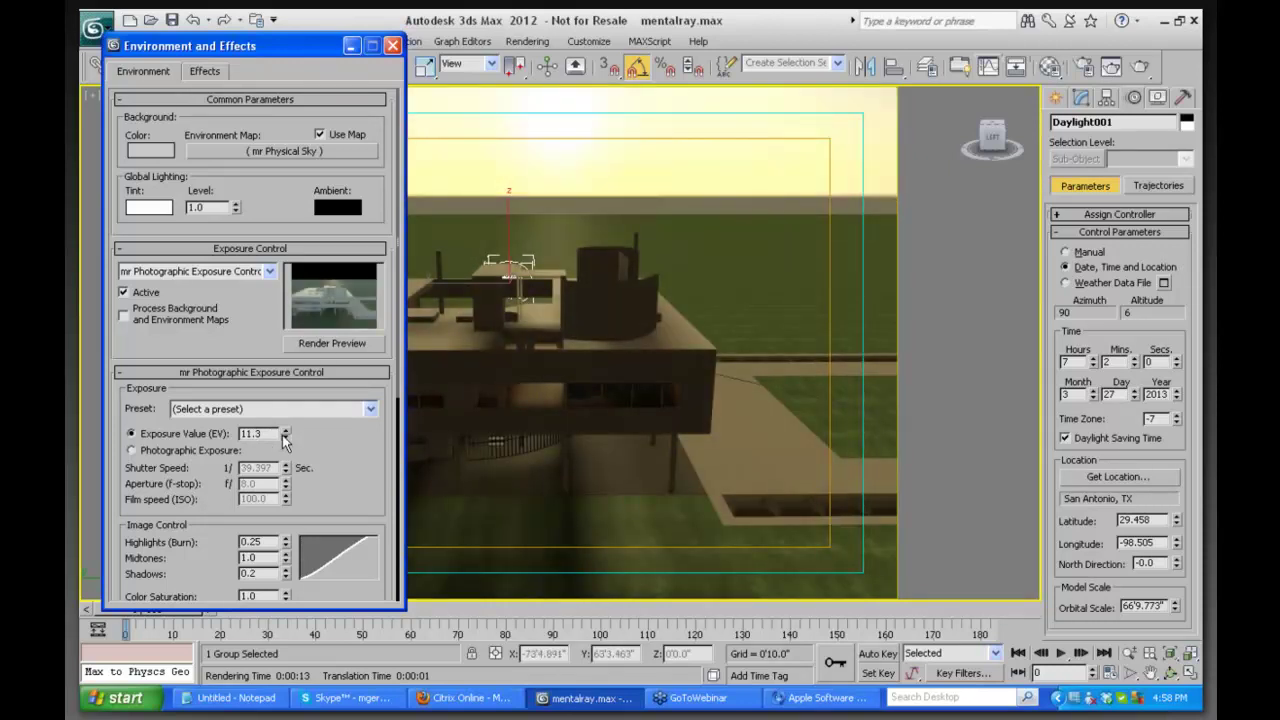
pyautogui.click(285, 438)
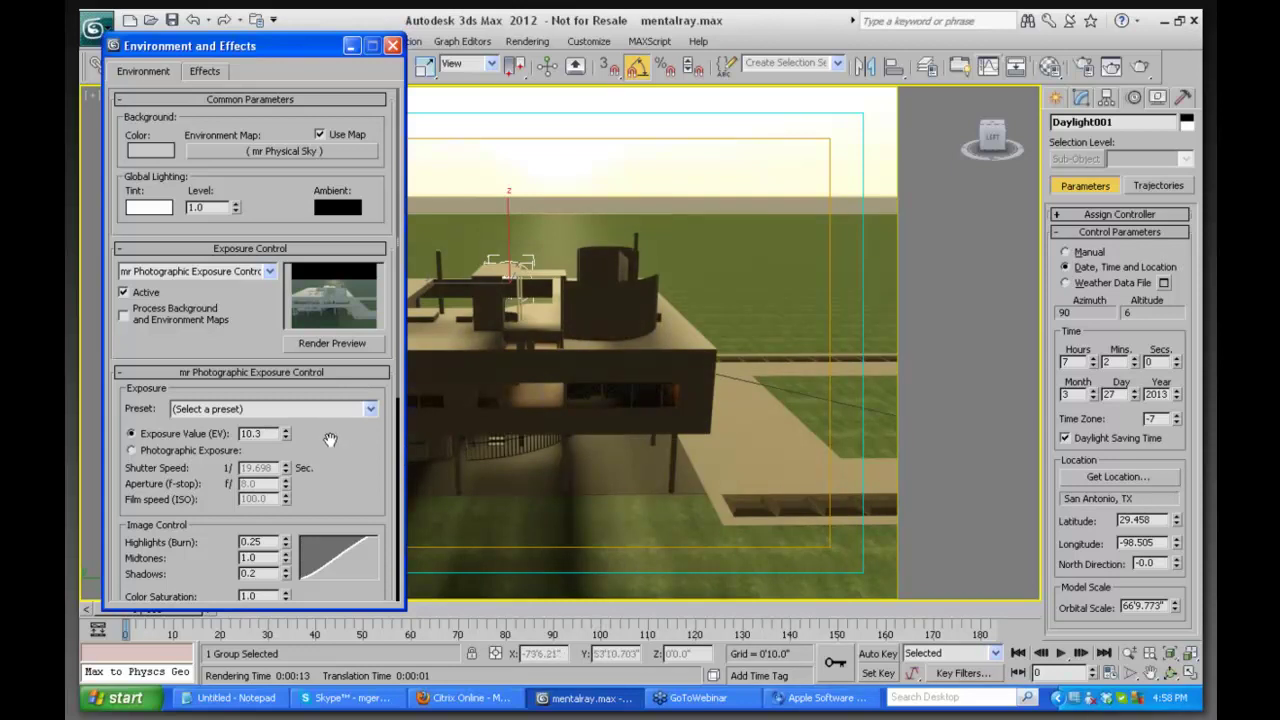
# Switch the exposure mode from Exposure Value to Photographic Exposure
pyautogui.moveTo(330, 443); pyautogui.dragTo(340, 156)
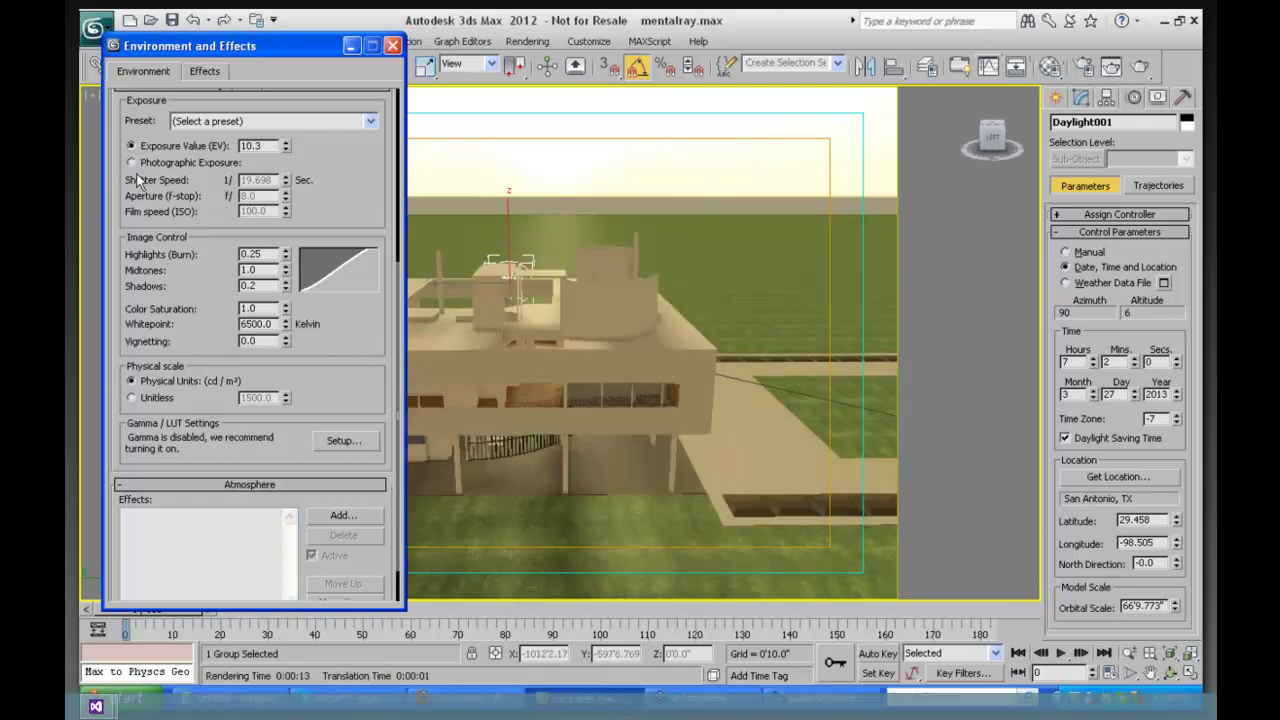
pyautogui.click(150, 164)
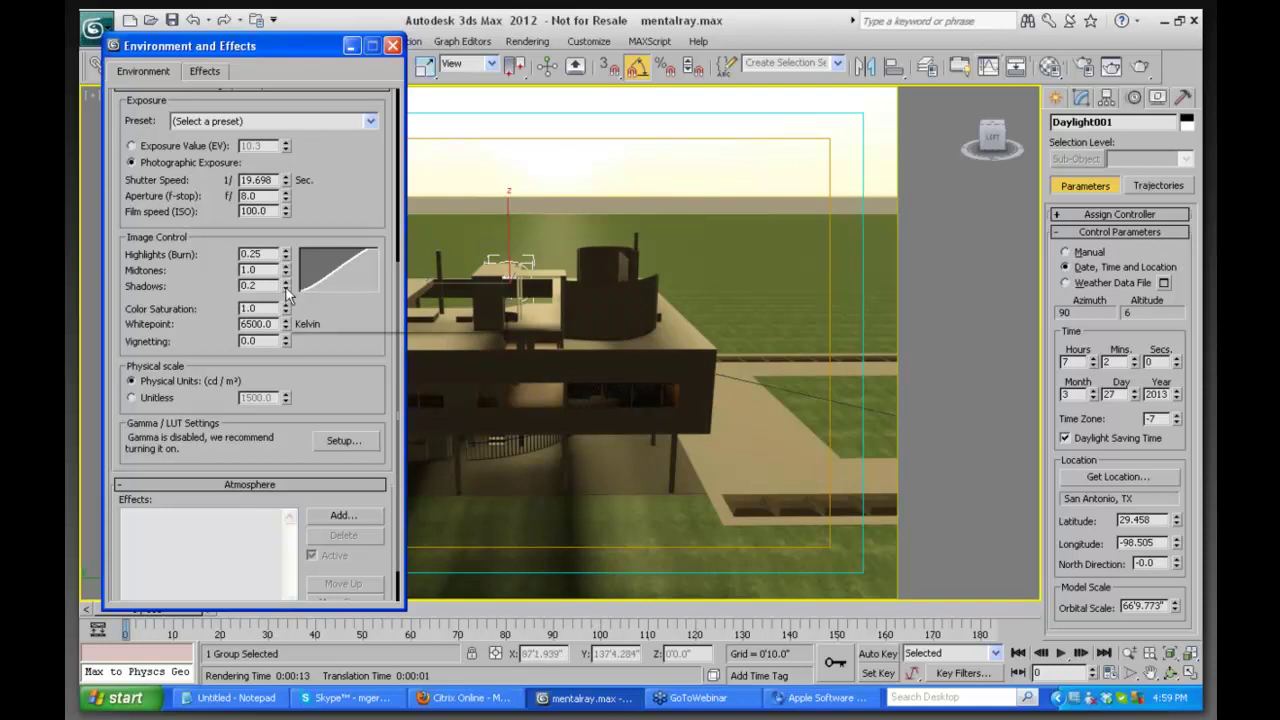
# Set the image control shadows to 0.83 and the highlights (burn) to 0.0 in the exposure control settings
pyautogui.moveTo(286, 287); pyautogui.dragTo(285, 313)
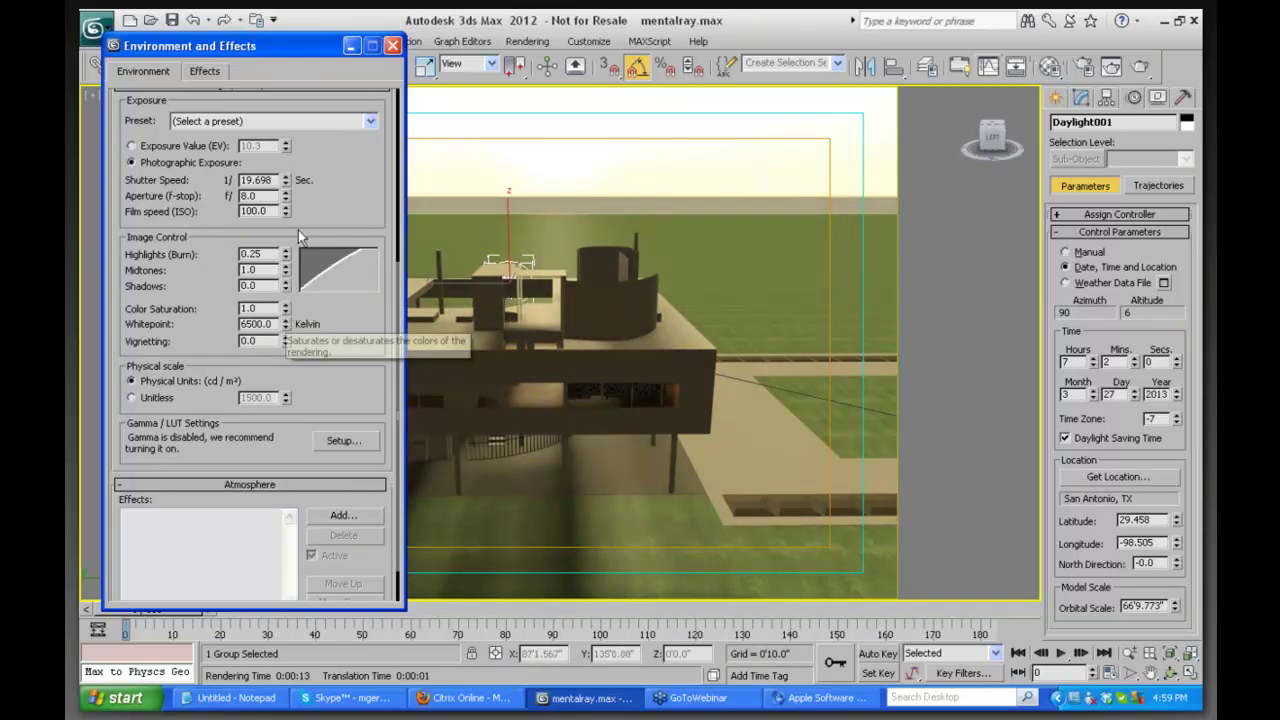
pyautogui.moveTo(286, 292); pyautogui.dragTo(285, 285)
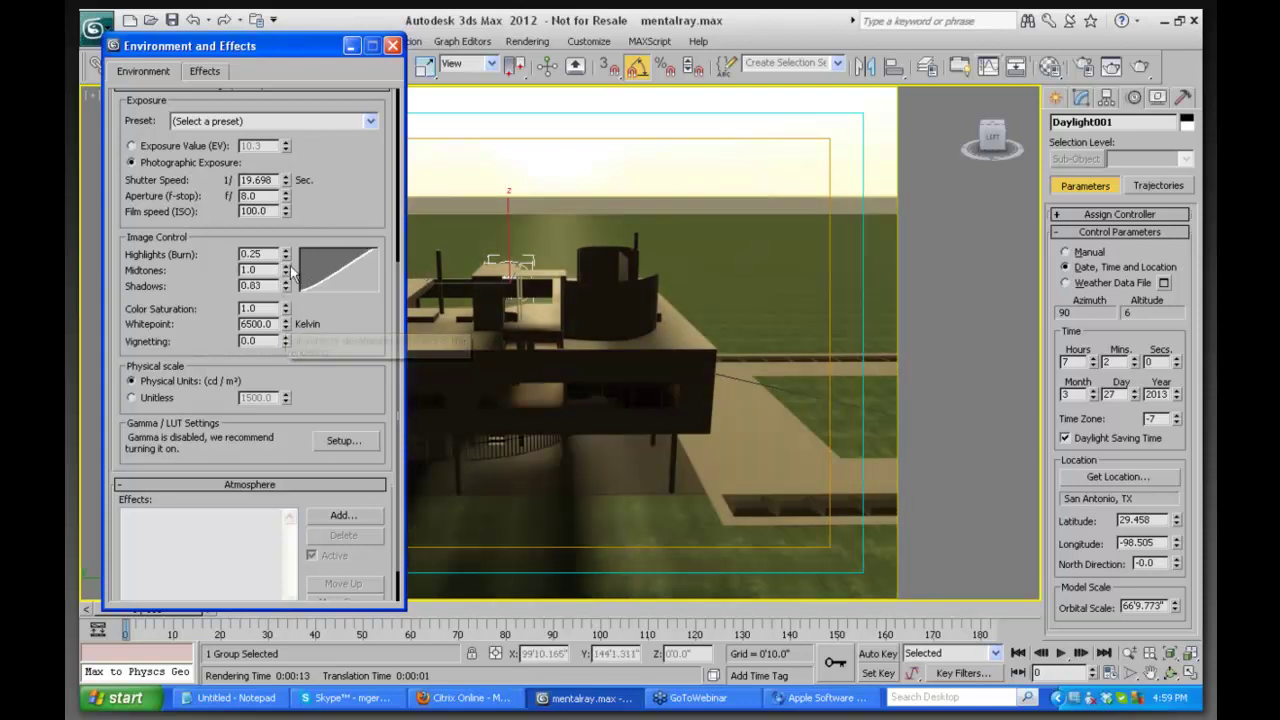
pyautogui.moveTo(286, 256); pyautogui.dragTo(285, 290)
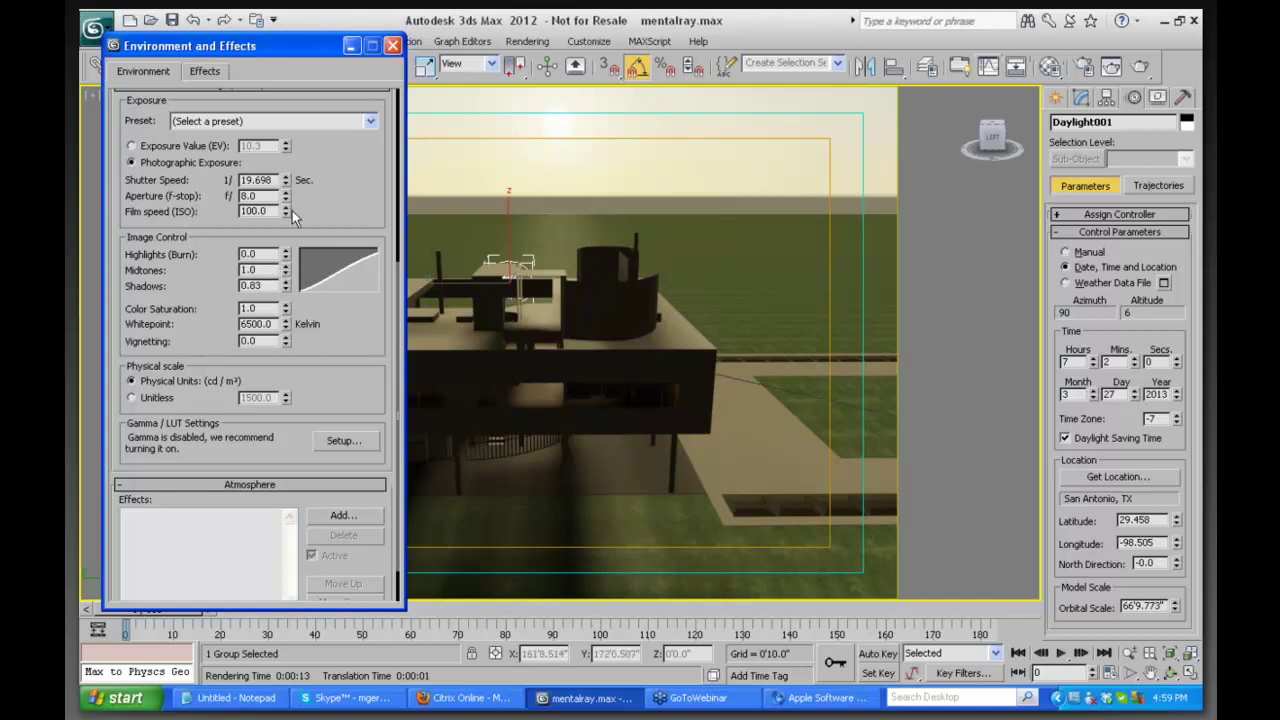
# Adjust the image control midtones, trying 3.45 and 1.863 before lowering them to about 0.775
pyautogui.moveTo(285, 268); pyautogui.dragTo(286, 232)
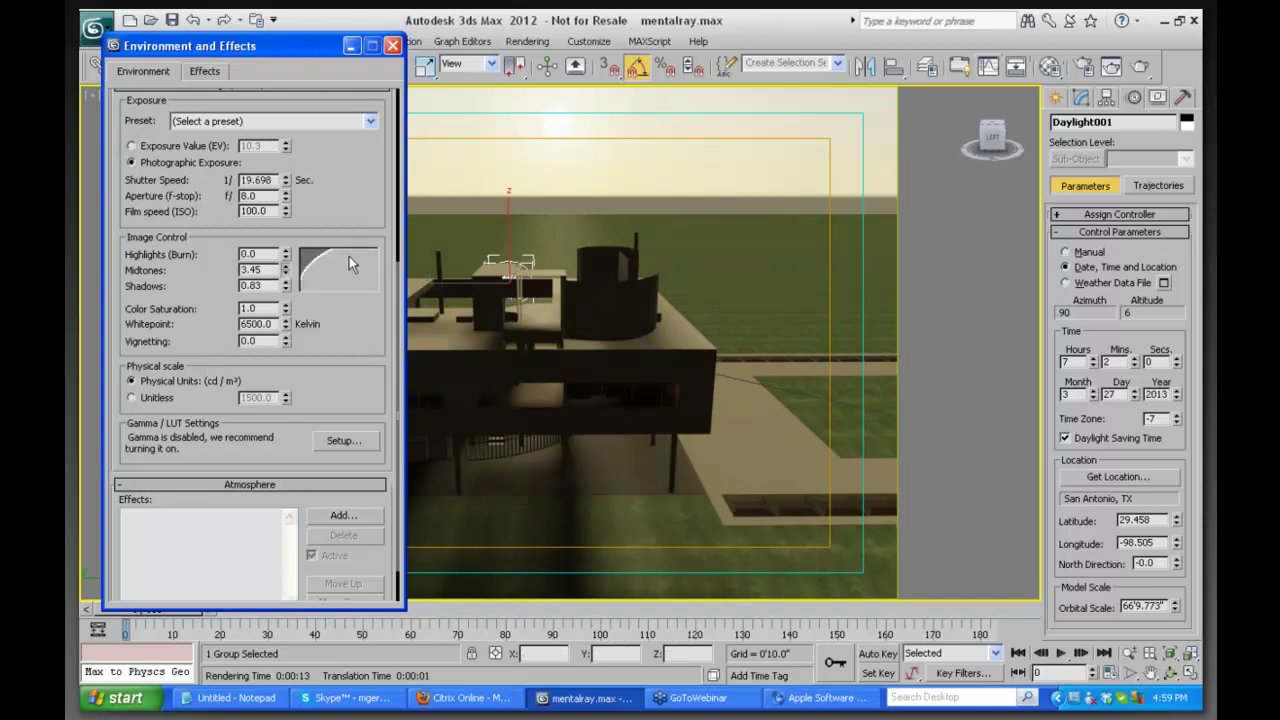
pyautogui.moveTo(288, 300); pyautogui.dragTo(285, 270)
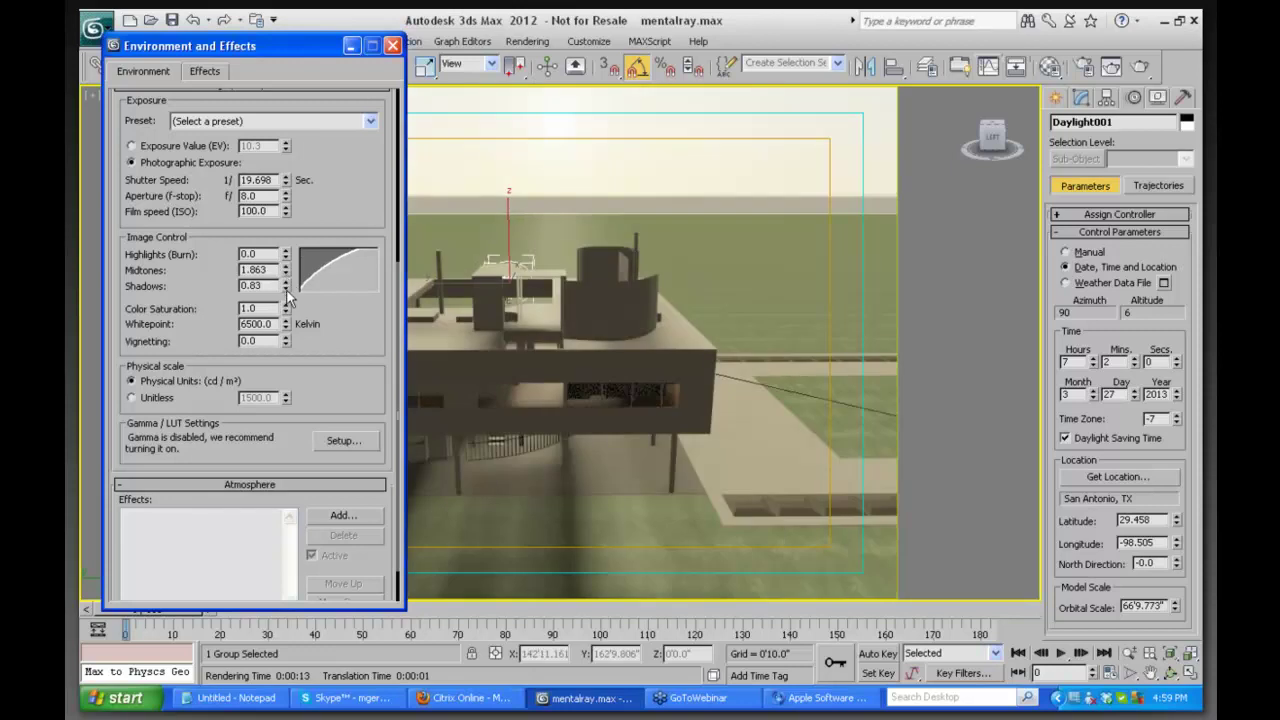
pyautogui.moveTo(285, 273); pyautogui.dragTo(283, 305)
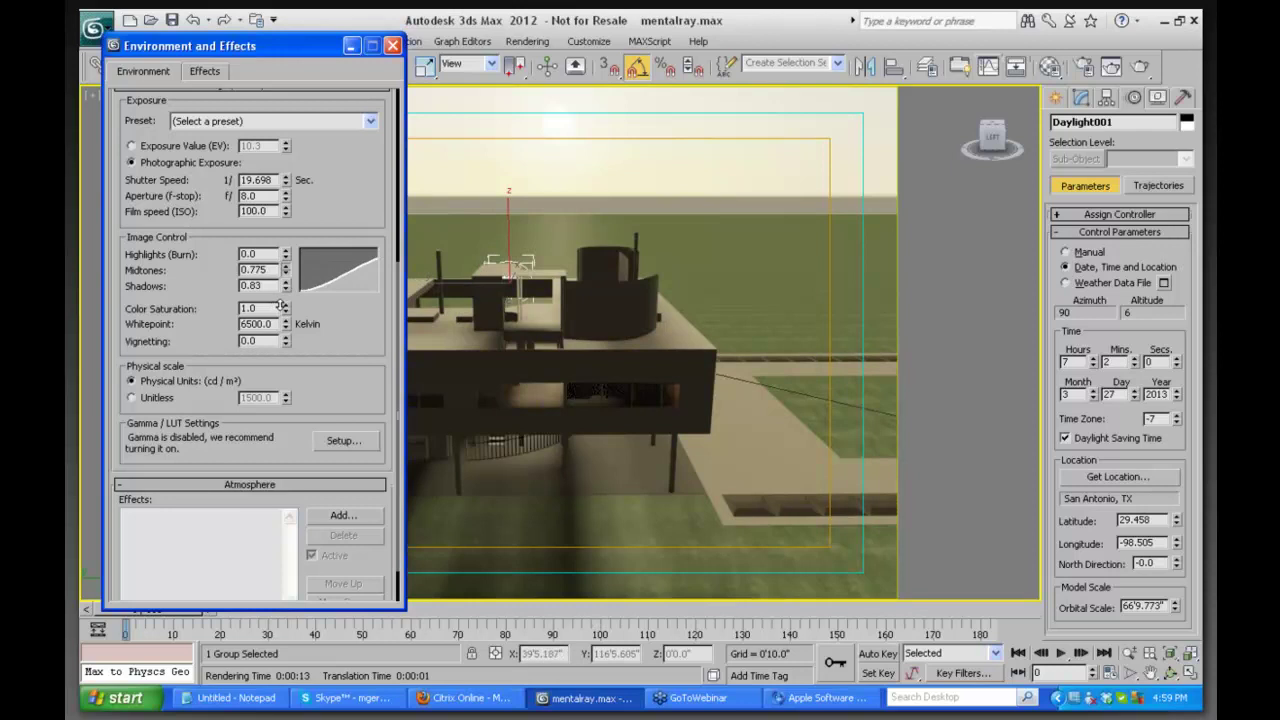
pyautogui.moveTo(287, 266); pyautogui.dragTo(292, 282)
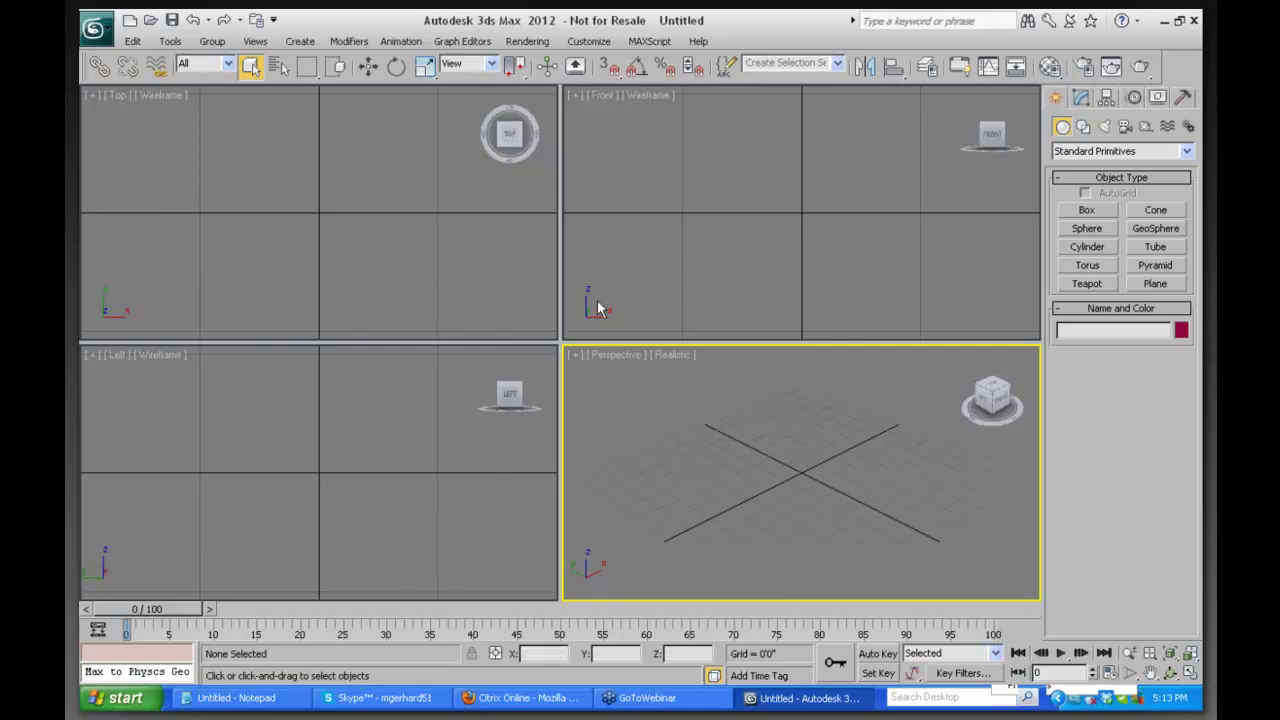
# Check the production renderer assignment in the render setup, render the empty perspective view and close the setup
pyautogui.click(527, 41)
pyautogui.click(544, 77)
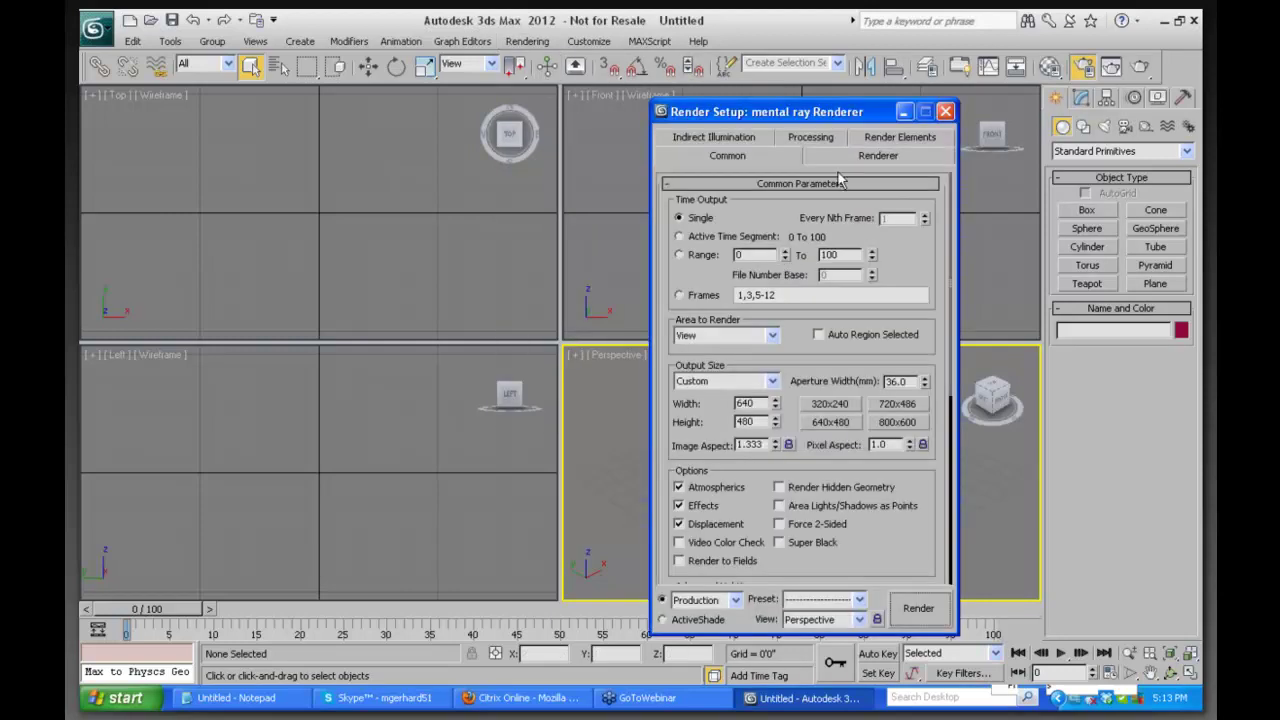
pyautogui.click(752, 184)
pyautogui.click(763, 236)
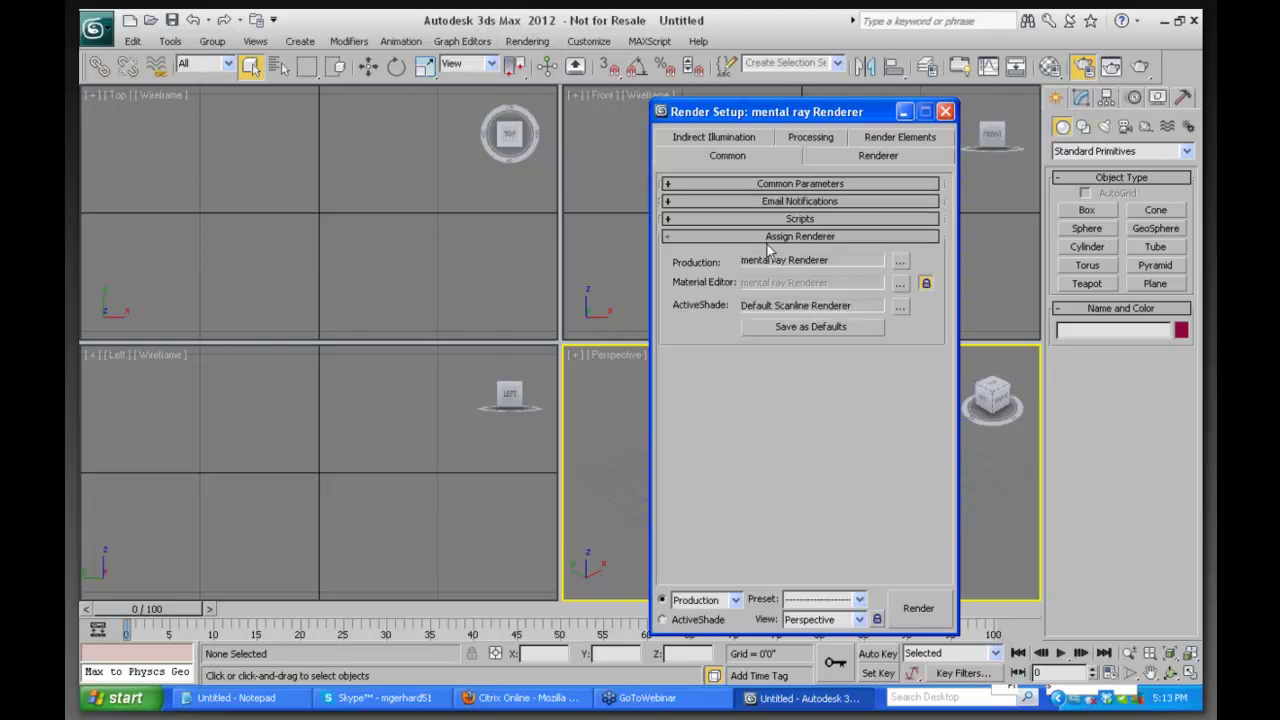
pyautogui.click(918, 607)
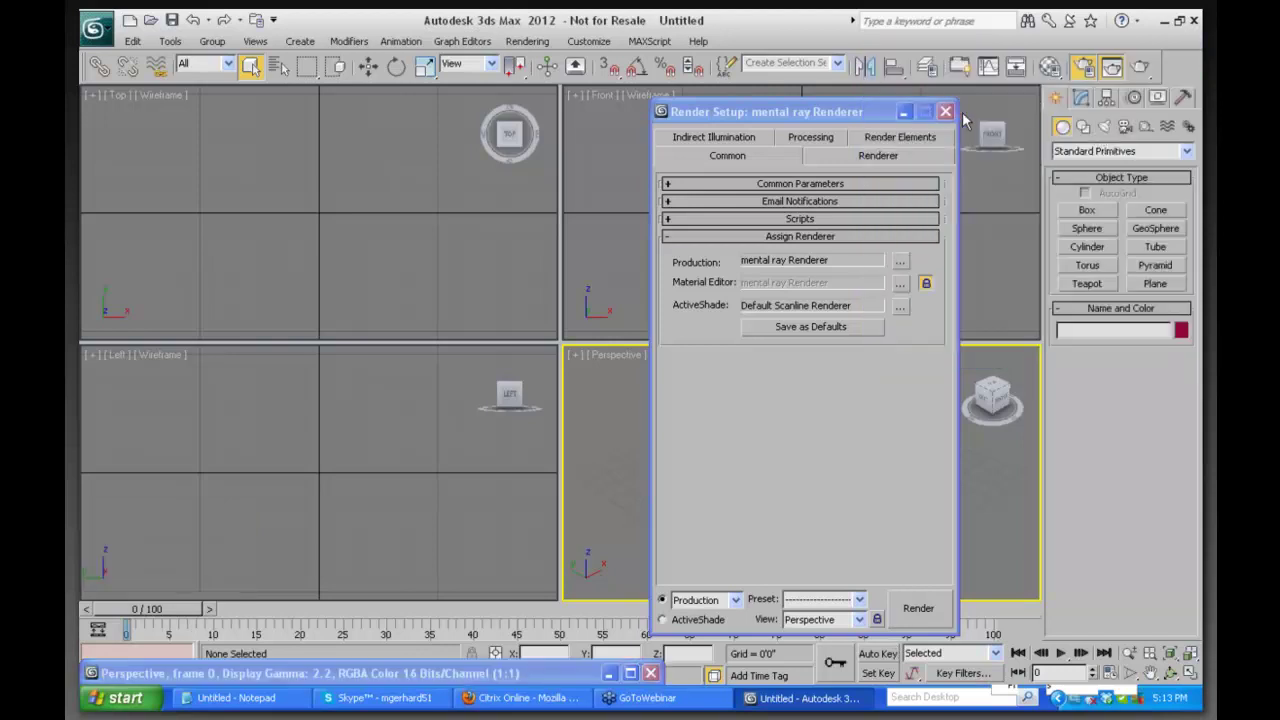
pyautogui.click(945, 111)
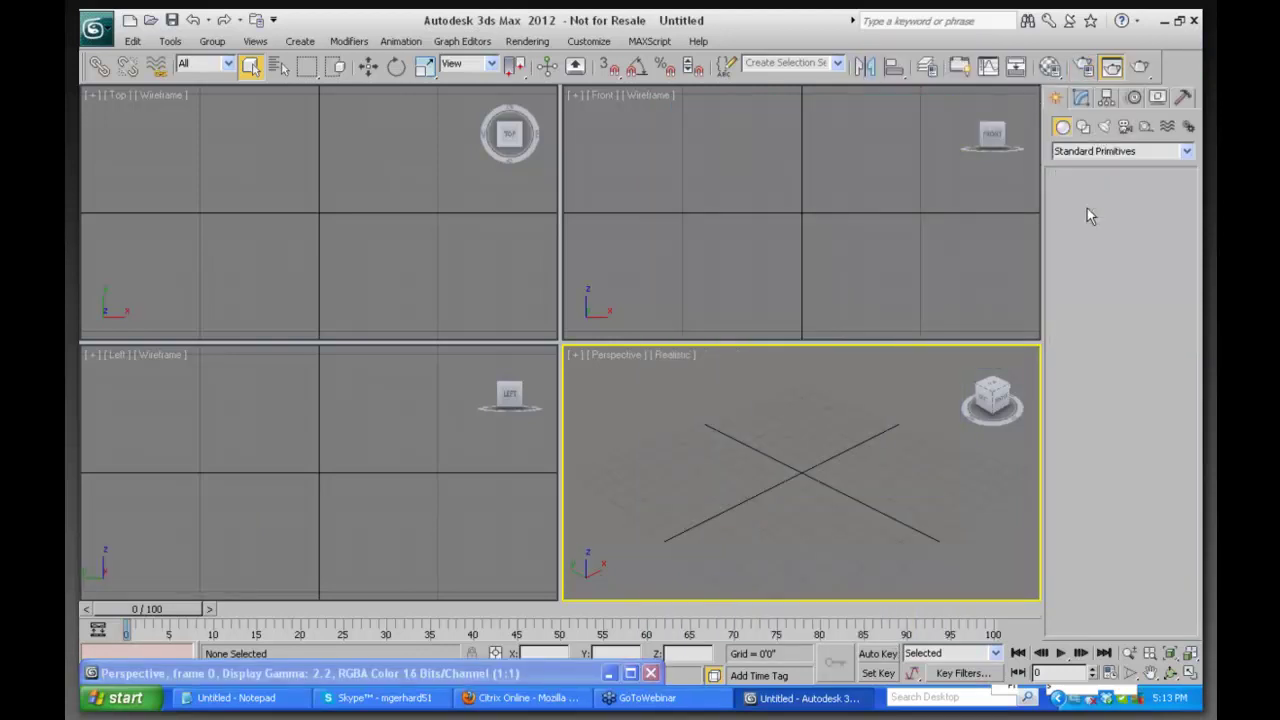
# Create a flat box about 5 ft long, 6 ft 4 in wide and 2 in thick at the center of the perspective view
pyautogui.click(1087, 210)
pyautogui.moveTo(783, 528); pyautogui.dragTo(774, 543)
pyautogui.click(768, 556)
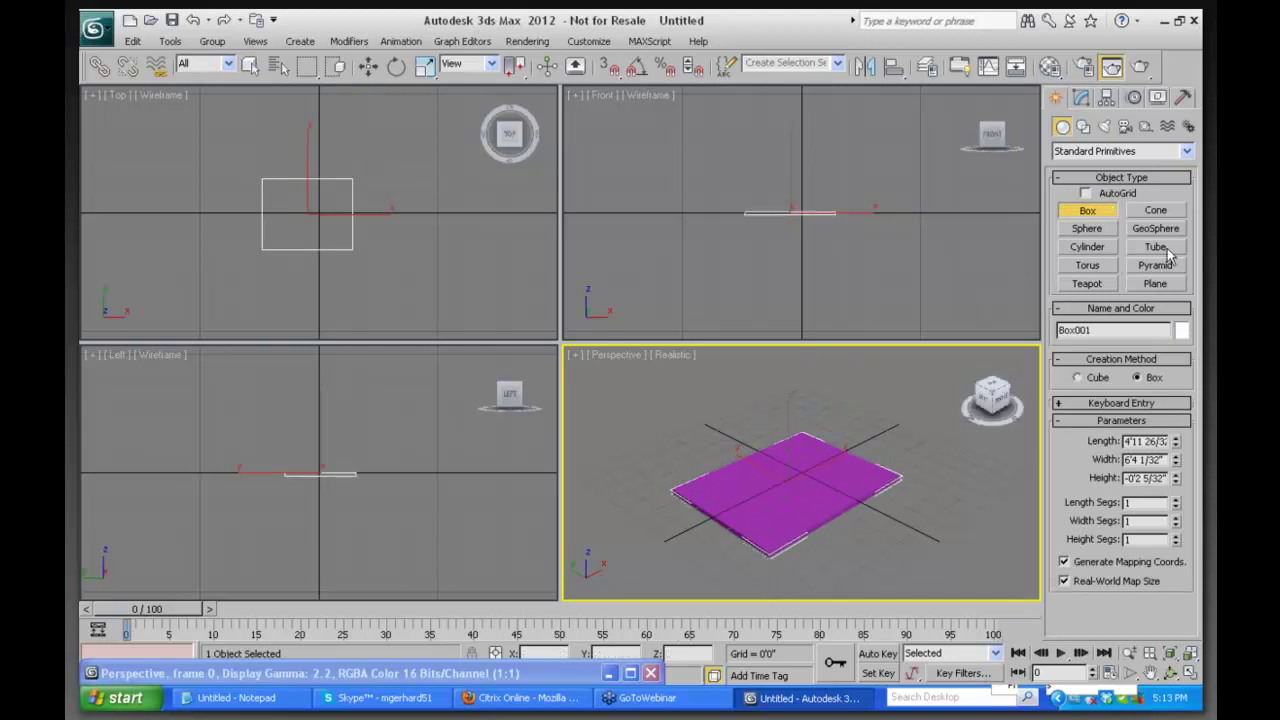
# Use AutoGrid to create a teapot with a radius of about 11 in on the box, and open the Material Editor clear of the scene
pyautogui.click(1087, 284)
pyautogui.click(1086, 193)
pyautogui.moveTo(773, 491)
pyautogui.mouseDown()
pyautogui.moveTo(794, 478)
pyautogui.moveTo(785, 472)
pyautogui.mouseUp()
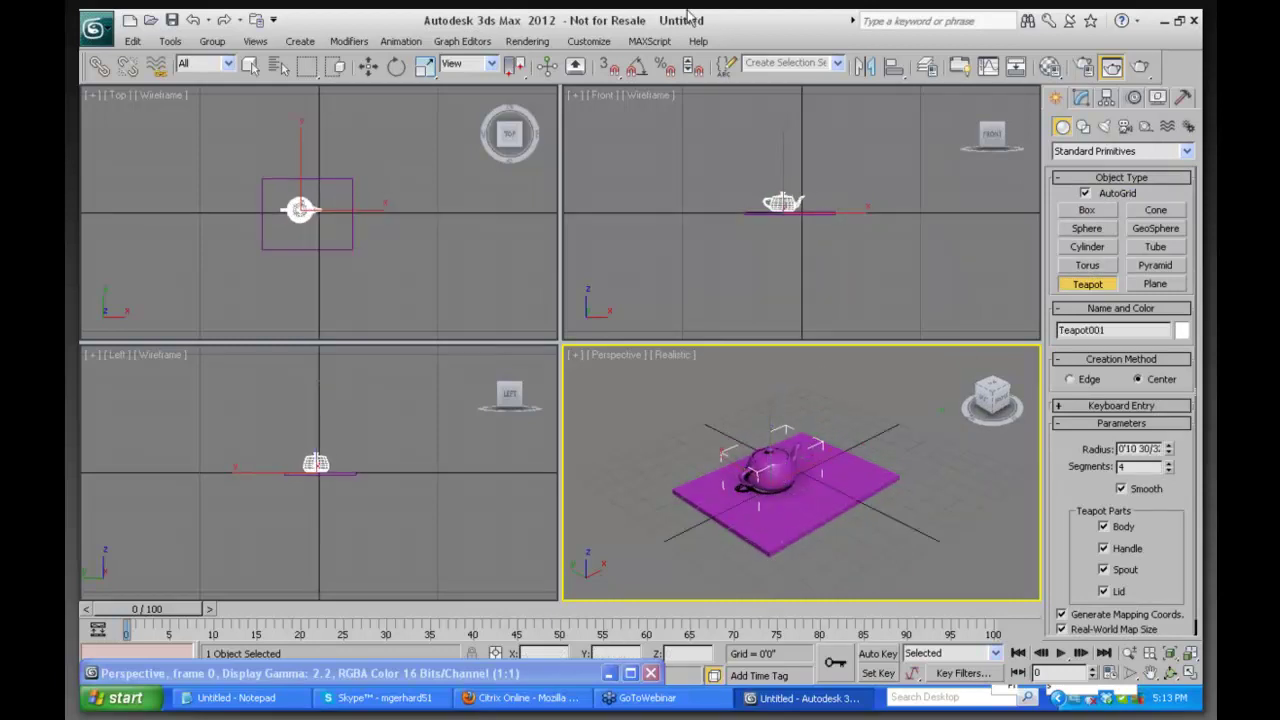
pyautogui.press('m')
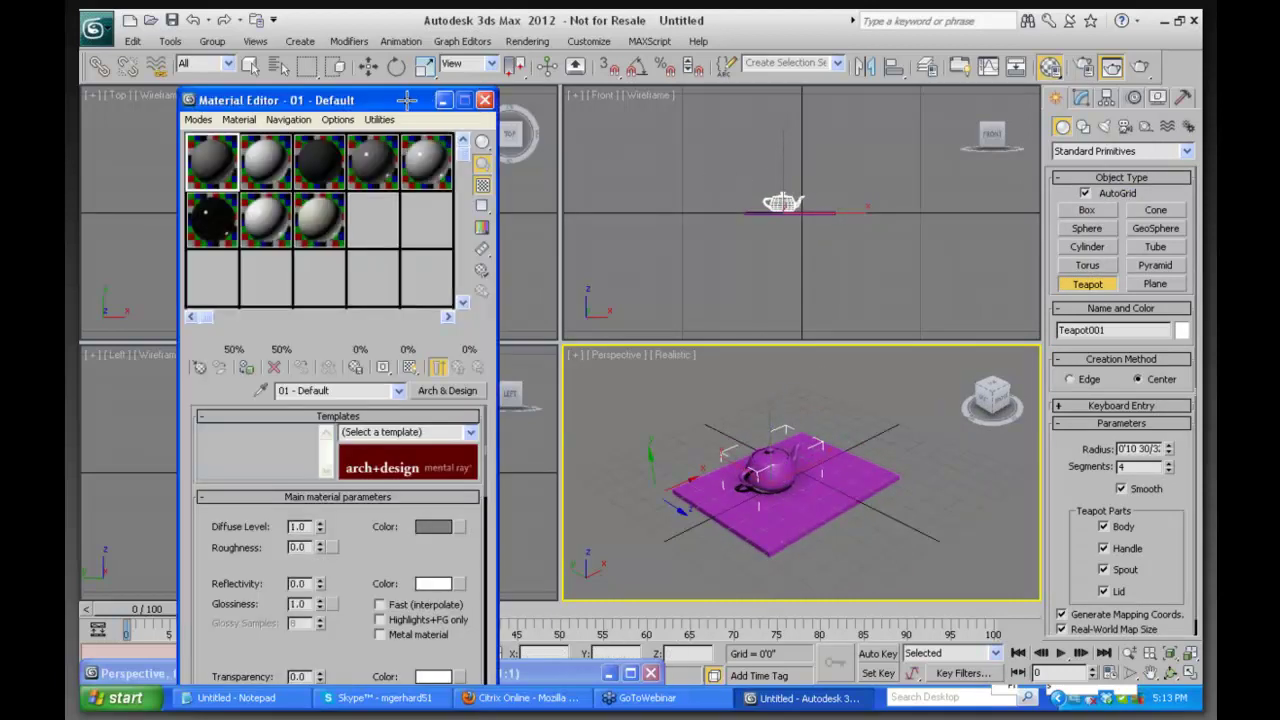
pyautogui.moveTo(406, 103); pyautogui.dragTo(434, 51)
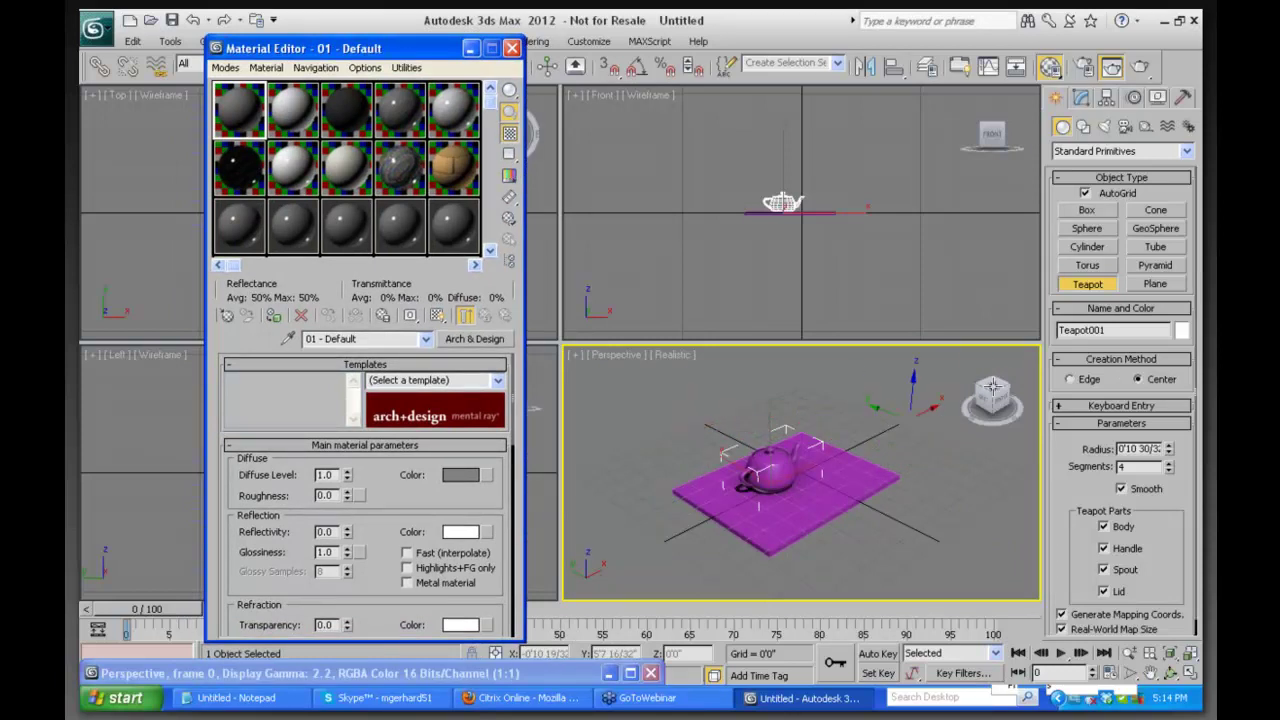
# Create a Daylight system beside the box, accepting the mr Photographic Exposure Control at EV 15 and the mr Physical Sky environment map
pyautogui.click(1188, 126)
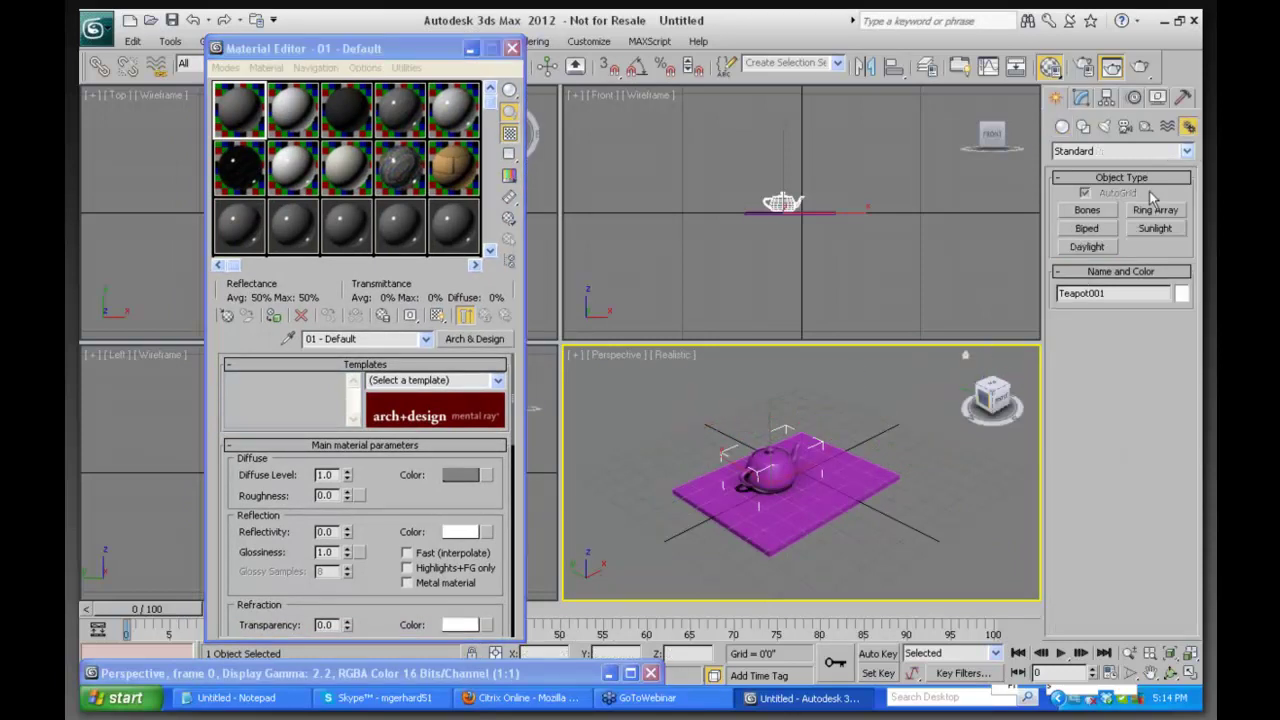
pyautogui.click(1087, 246)
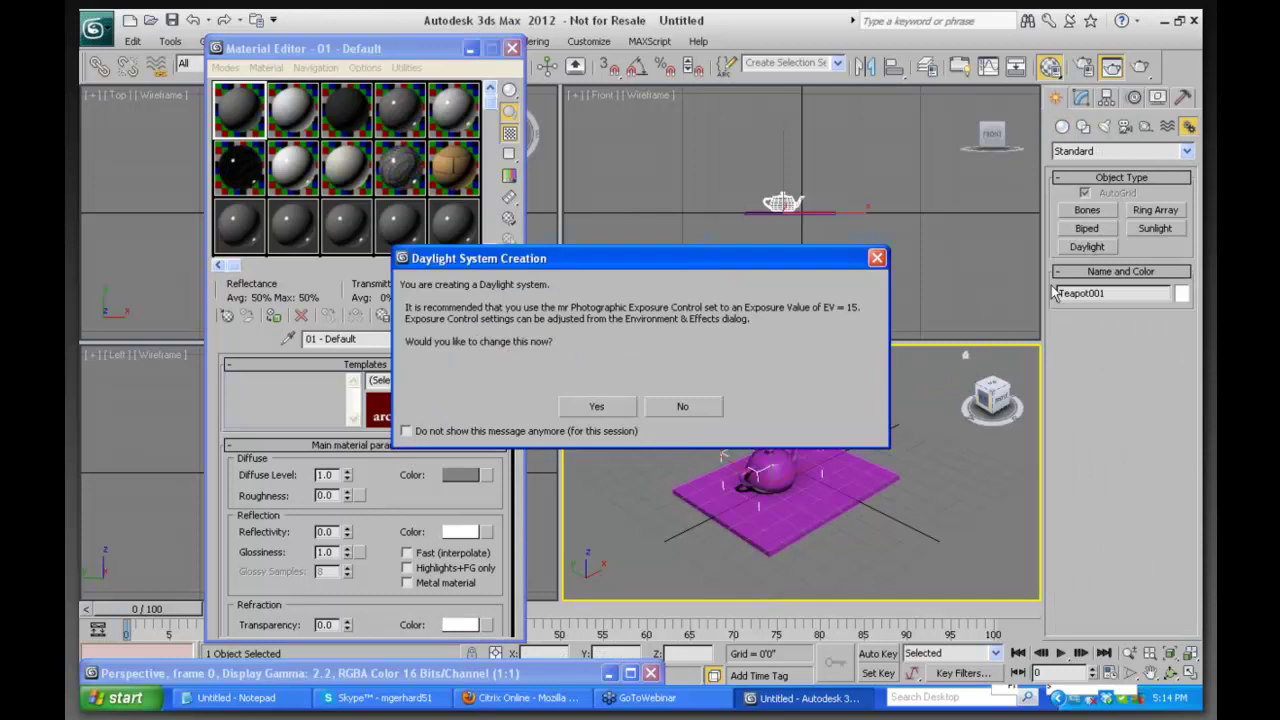
pyautogui.click(600, 408)
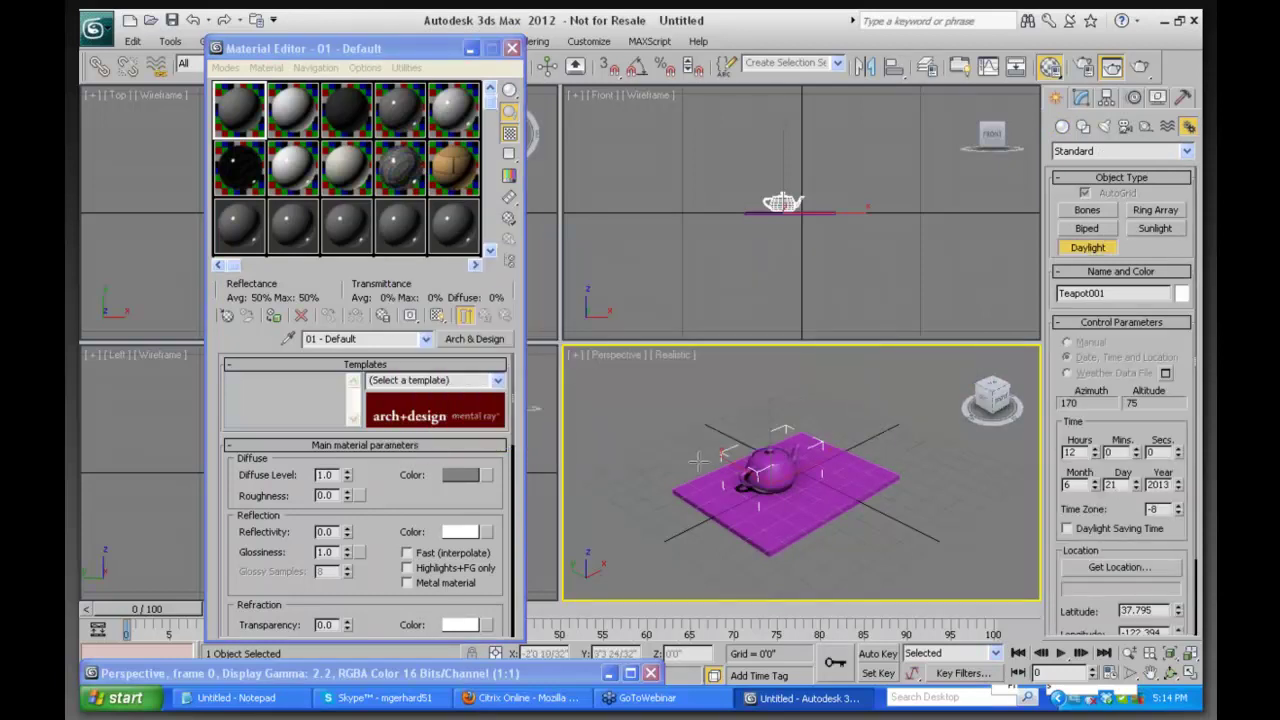
pyautogui.click(687, 507)
pyautogui.click(614, 428)
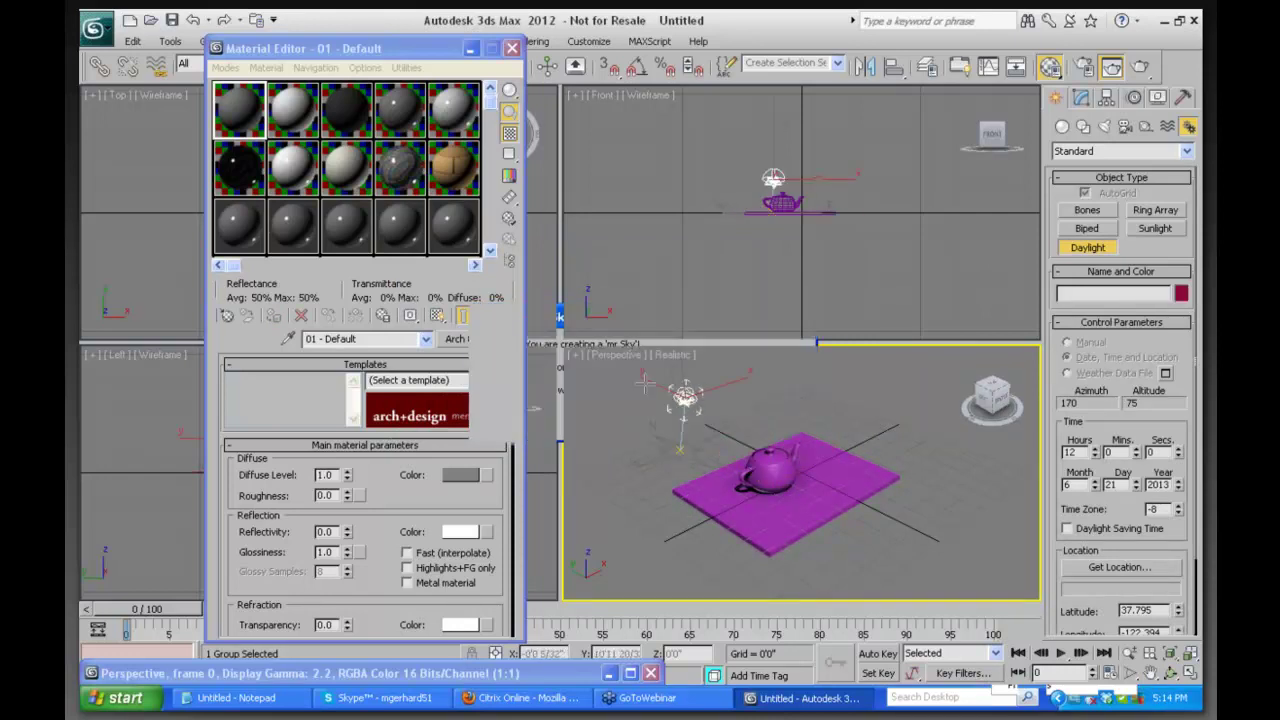
pyautogui.click(937, 366)
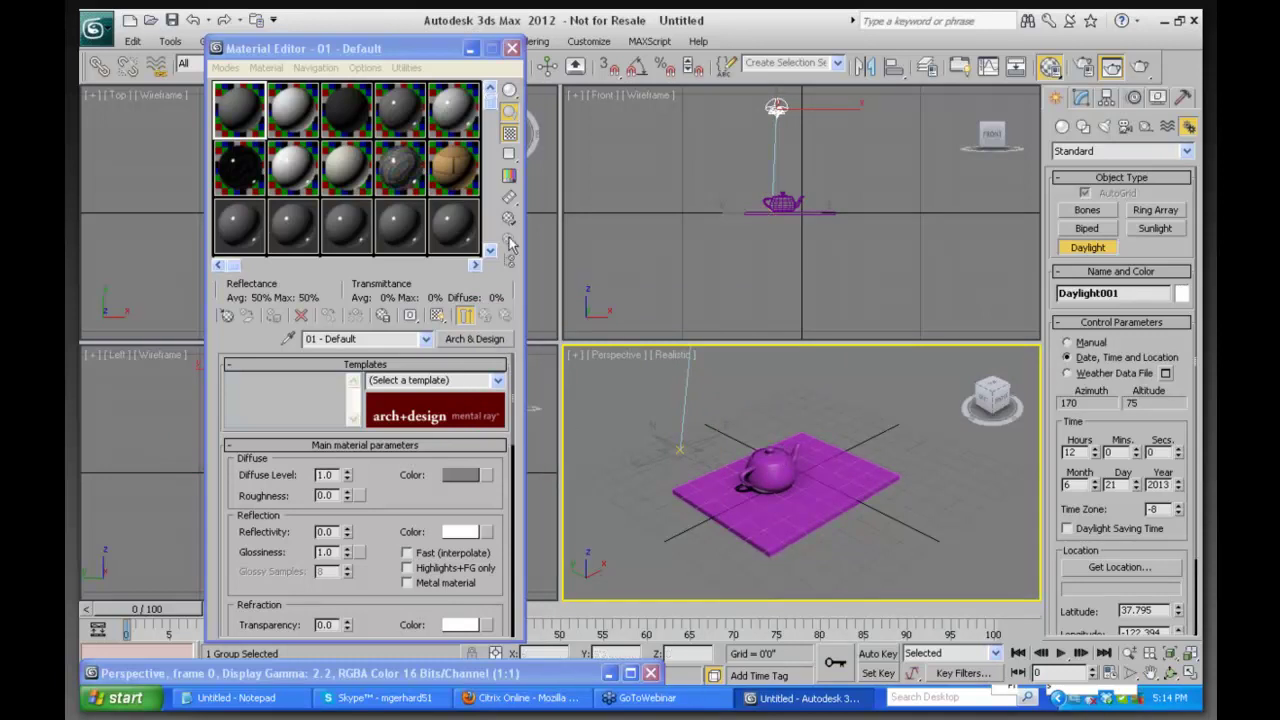
pyautogui.rightClick(954, 468)
# Orbit and zoom the perspective view to a closer, lower angle on the teapot and box
pyautogui.click(1170, 672)
pyautogui.moveTo(795, 500); pyautogui.dragTo(856, 545)
pyautogui.click(1128, 652)
pyautogui.moveTo(739, 510); pyautogui.dragTo(762, 468)
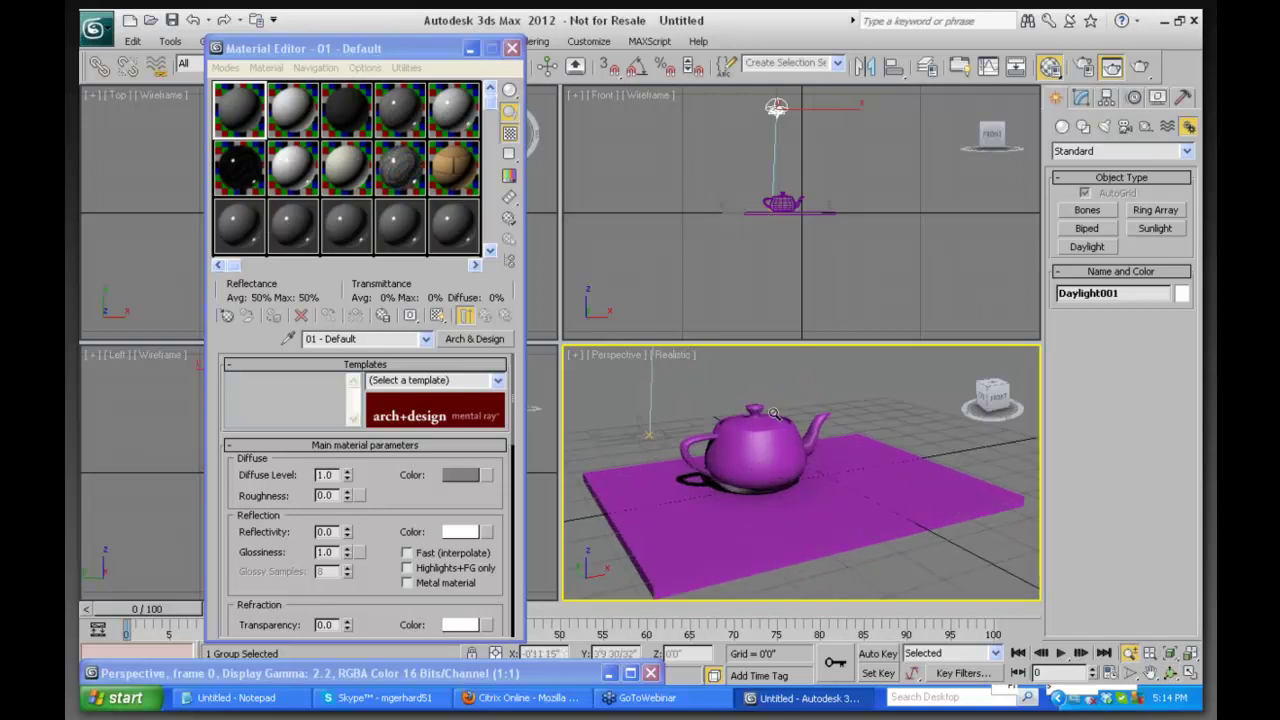
# Render a preview in the exposure control settings, nudge the exposure value but leave it at 15 EV, and close the settings
pyautogui.moveTo(350, 55); pyautogui.dragTo(230, 70)
pyautogui.click(524, 42)
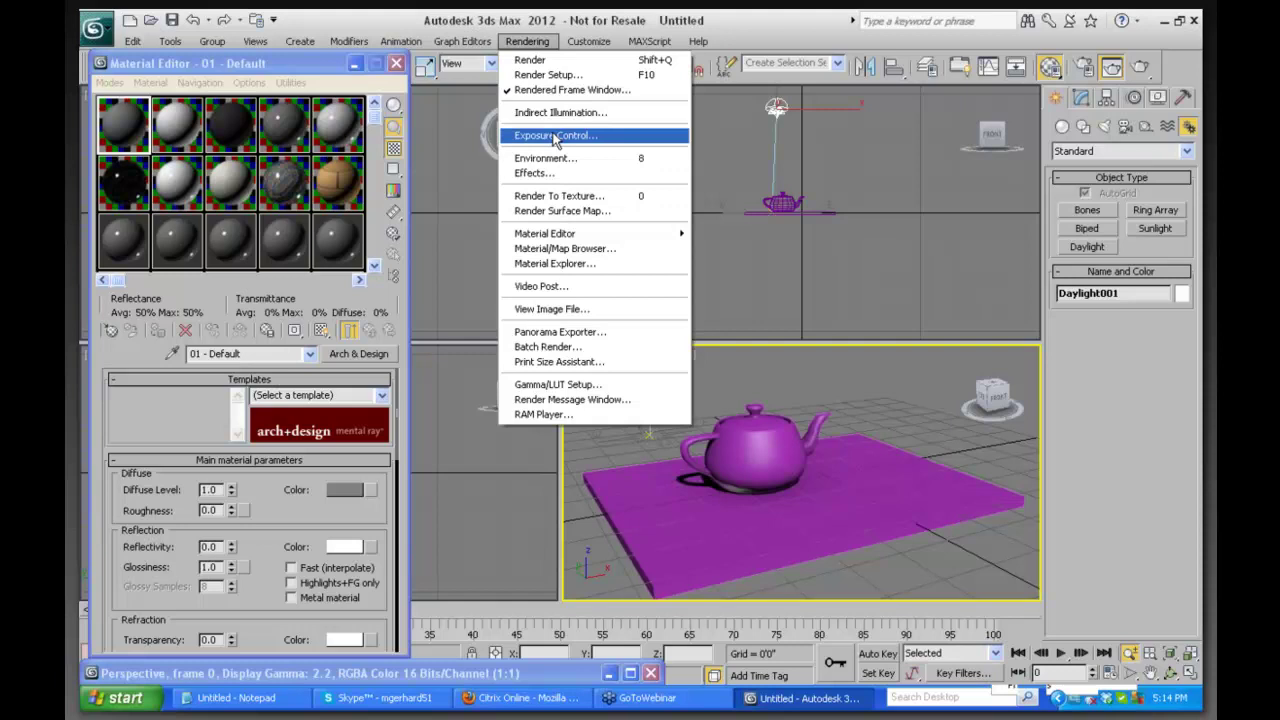
pyautogui.click(555, 136)
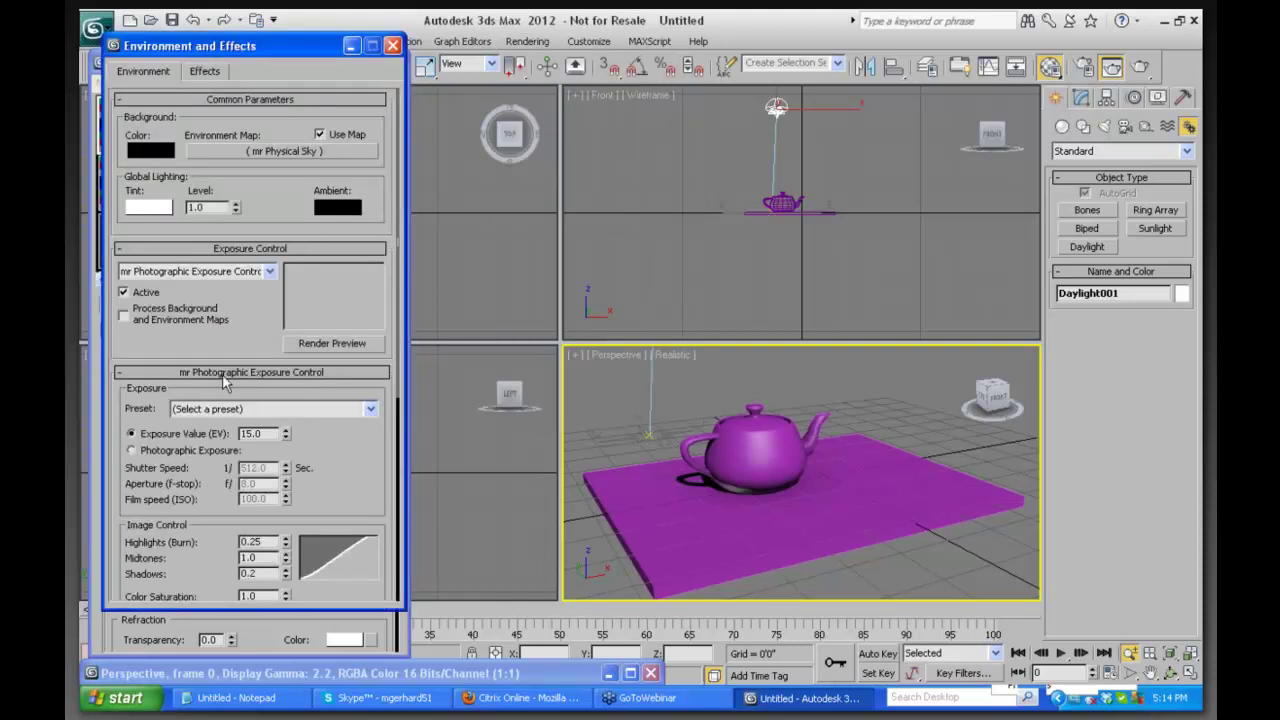
pyautogui.click(335, 344)
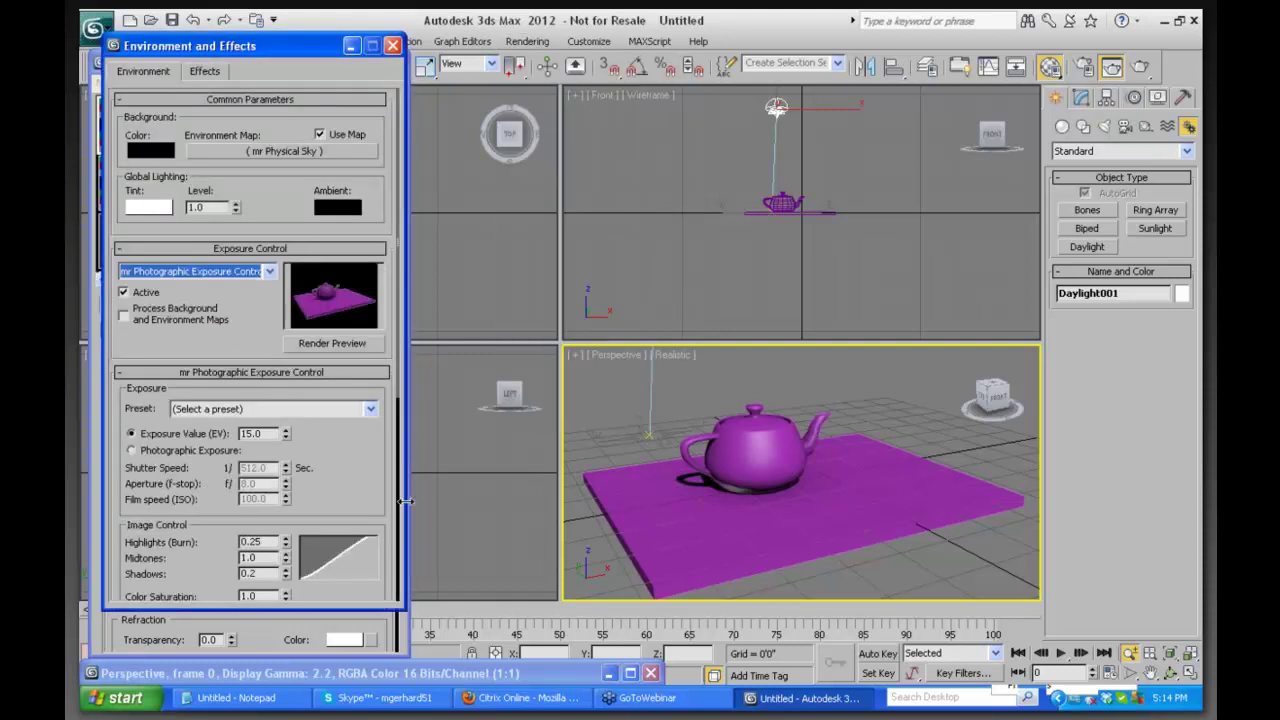
pyautogui.click(284, 434)
pyautogui.click(284, 436)
pyautogui.click(285, 430)
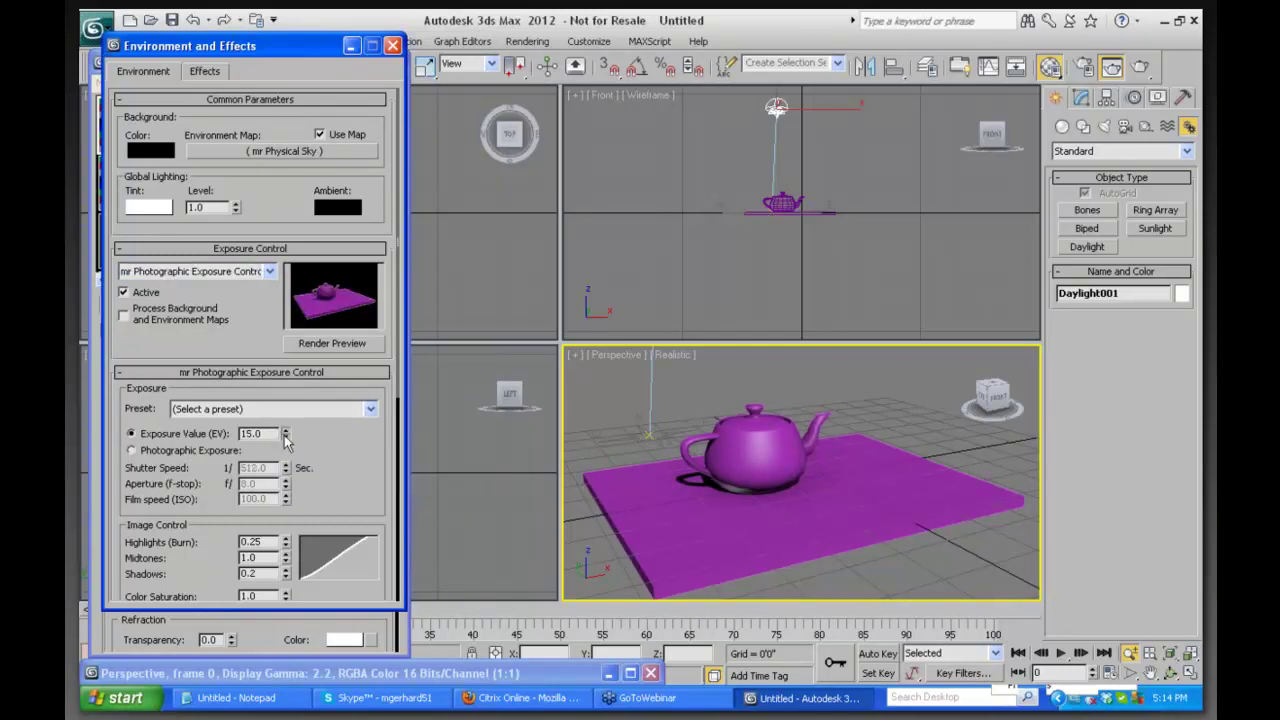
pyautogui.click(393, 46)
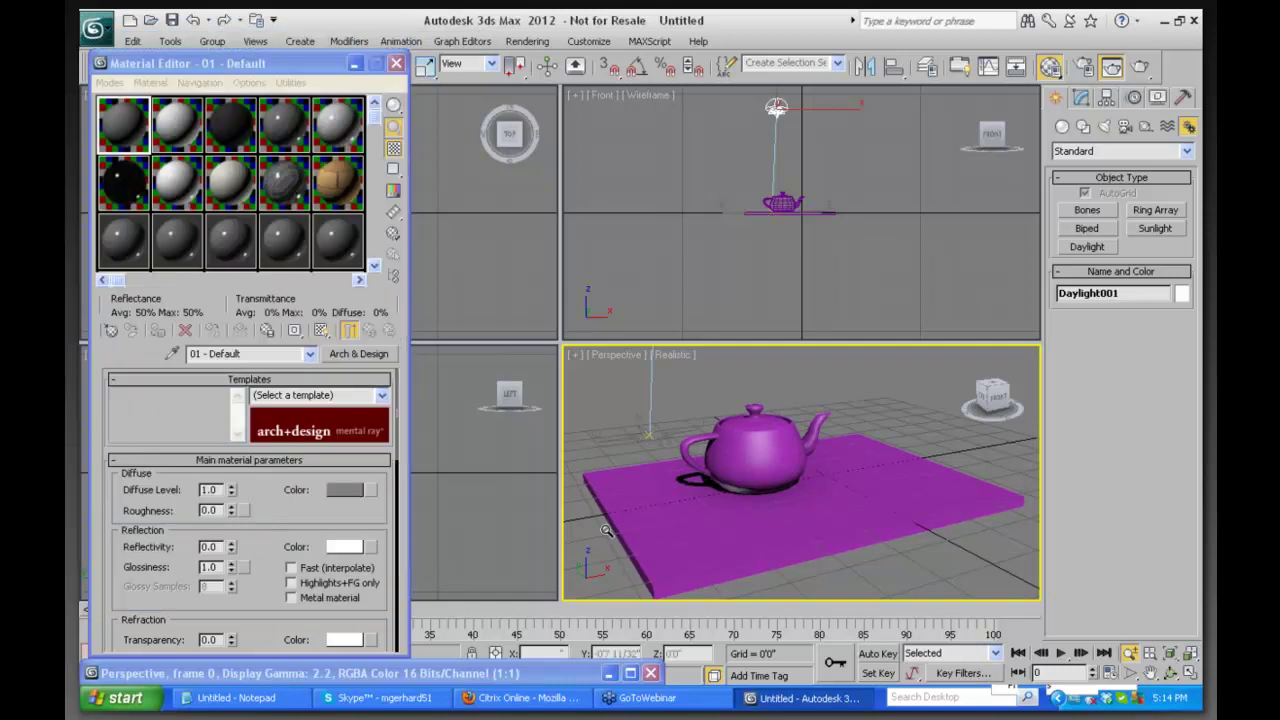
# Render the perspective view of the teapot, inspect the result in the rendered frame window and close it
pyautogui.hotkey('shift', 'q')
pyautogui.doubleClick(385, 673)
pyautogui.moveTo(588, 351); pyautogui.dragTo(696, 123)
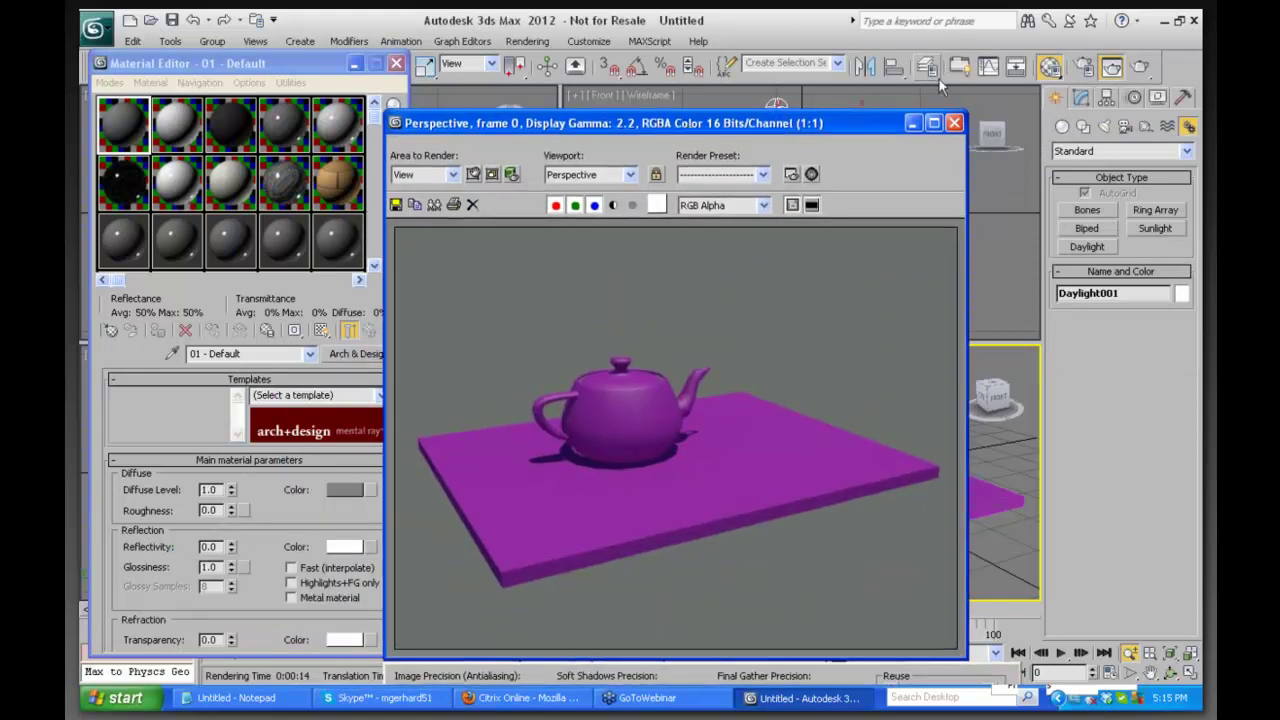
pyautogui.click(955, 123)
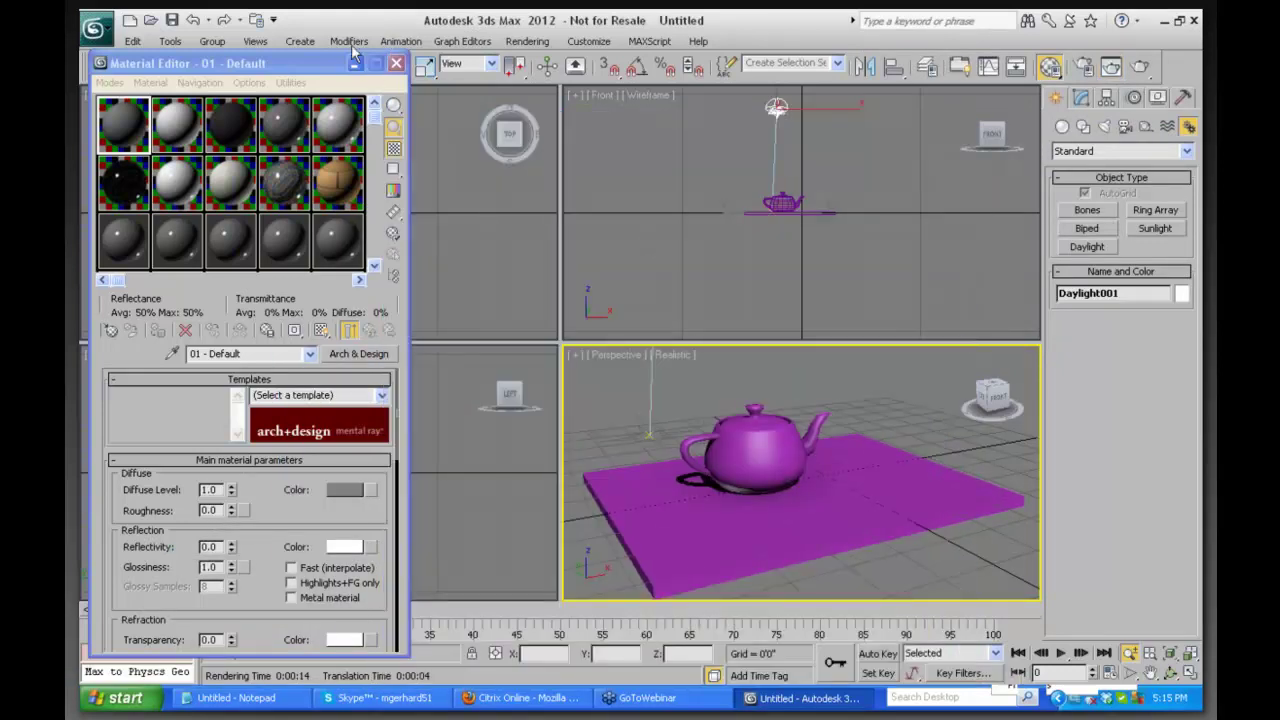
# Minimize the Material Editor and review the Daylight system's mr Sun and mr Sky parameters and the environment settings
pyautogui.click(355, 65)
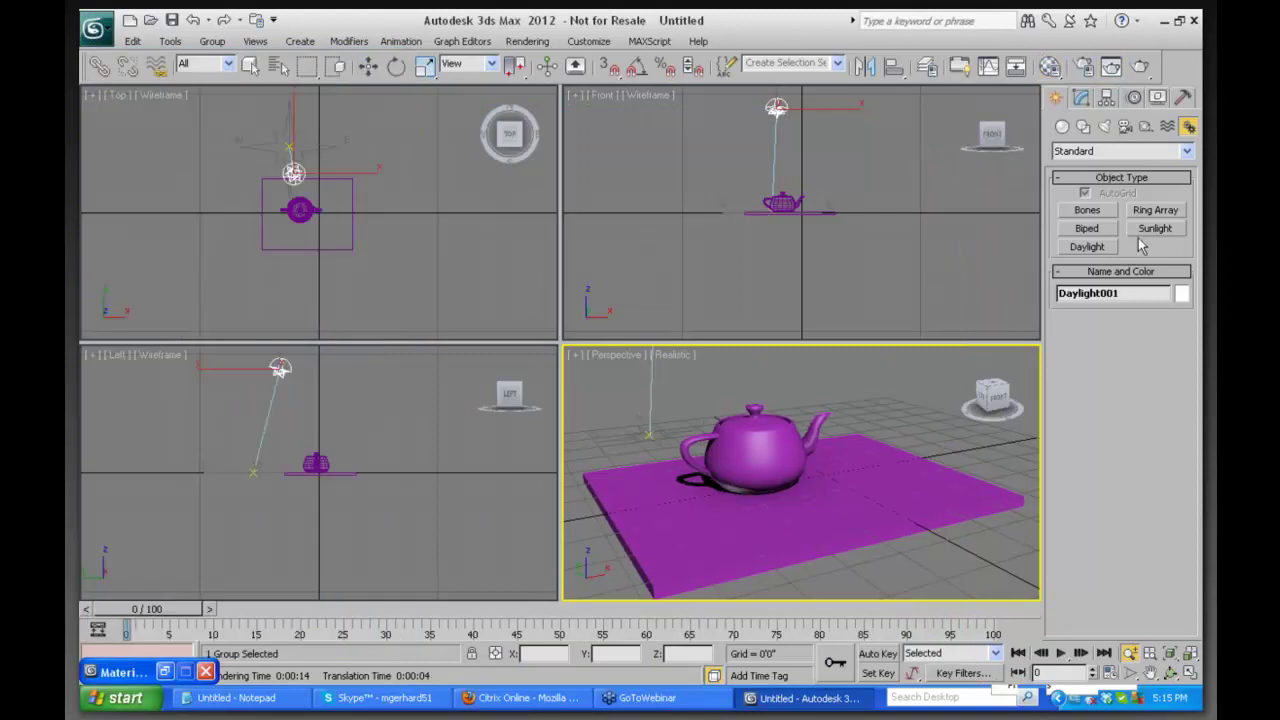
pyautogui.click(1081, 97)
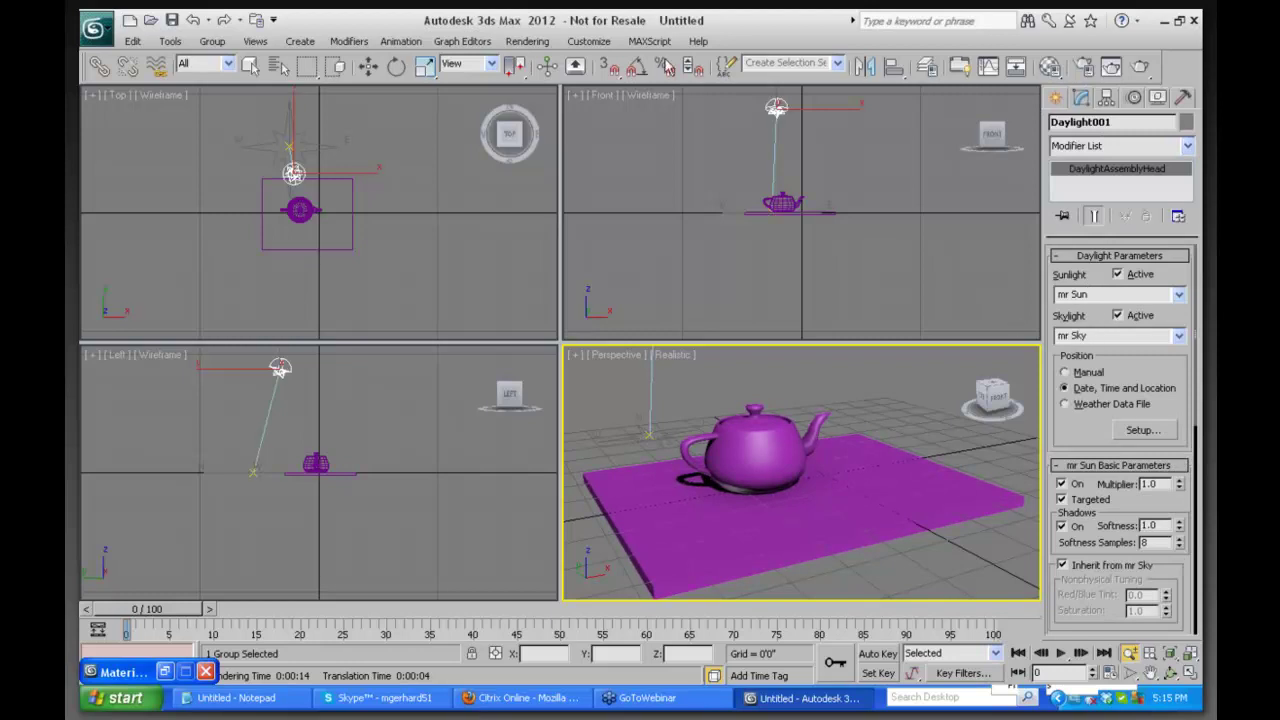
pyautogui.click(524, 43)
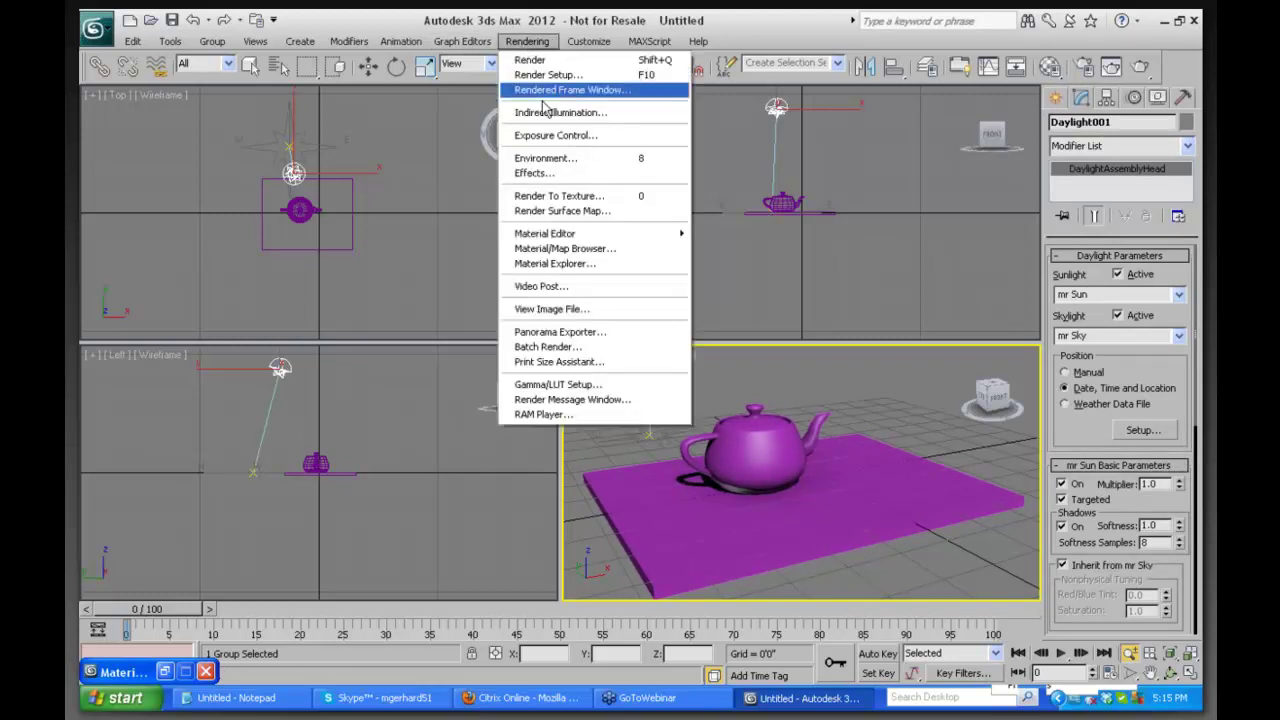
pyautogui.click(543, 160)
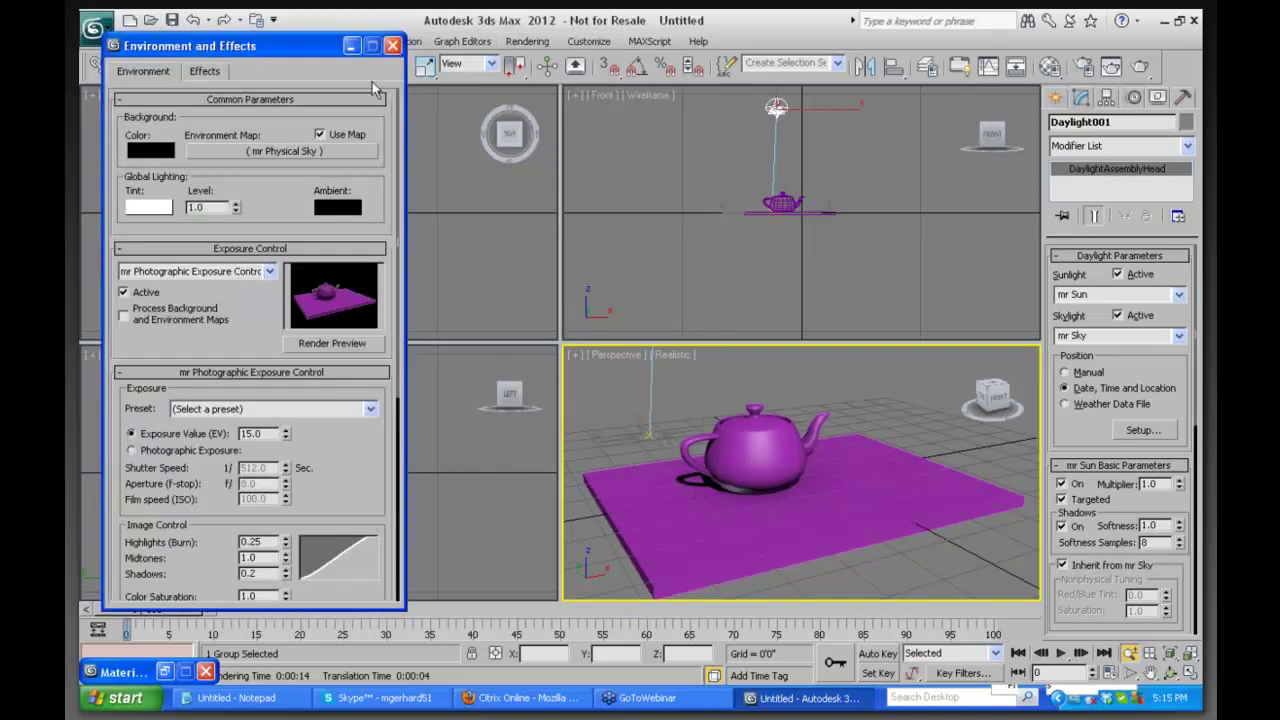
pyautogui.moveTo(300, 47); pyautogui.dragTo(453, 71)
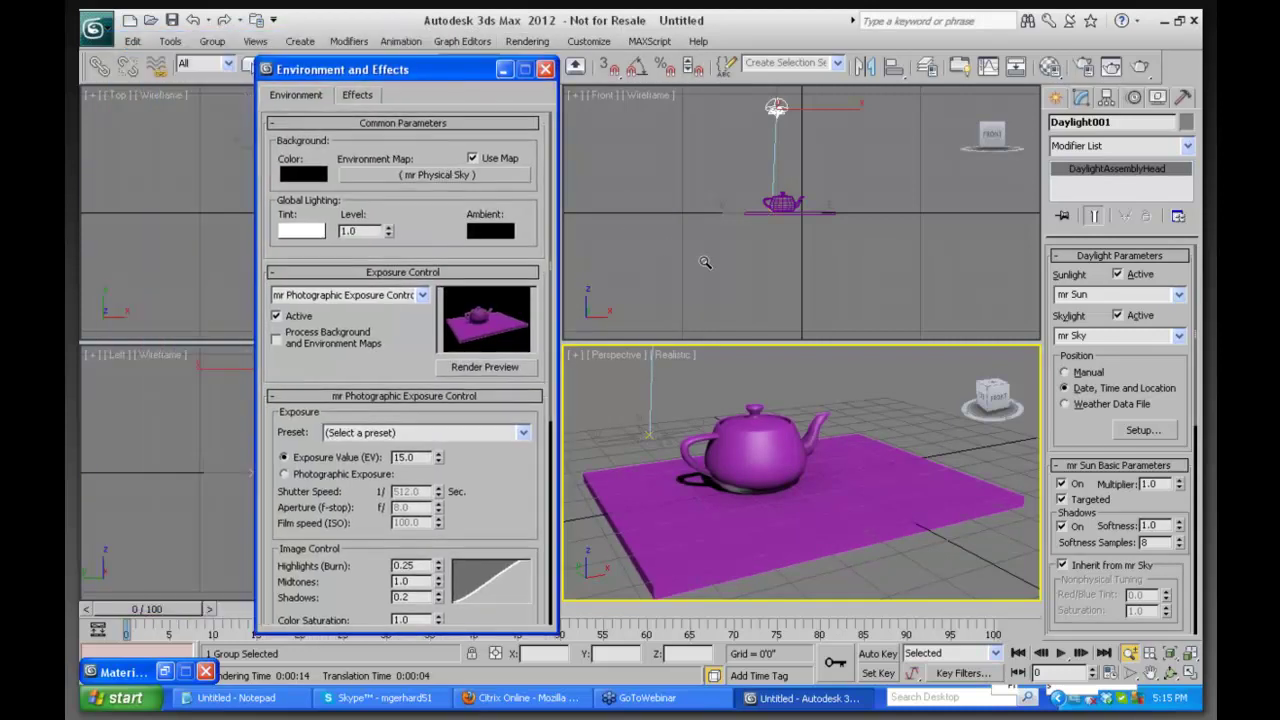
pyautogui.click(503, 70)
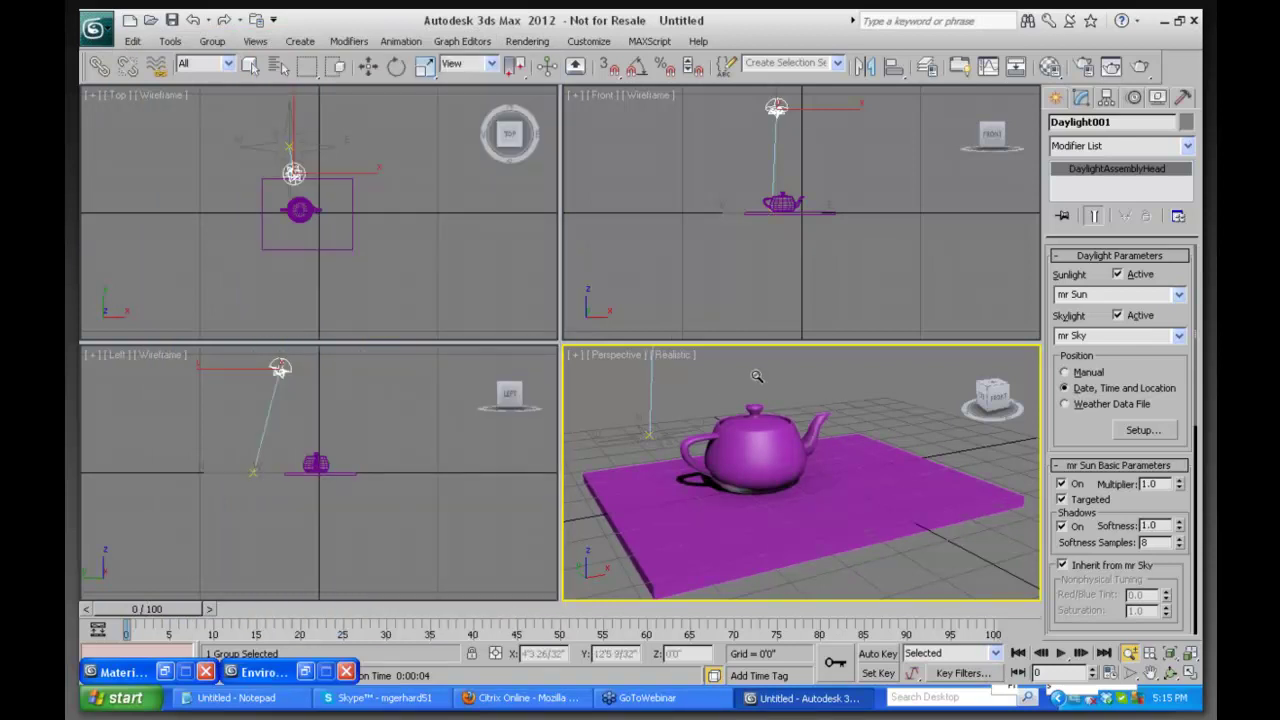
# Create a target camera that matches the current perspective view of the teapot
pyautogui.hotkey('ctrl', 'c')
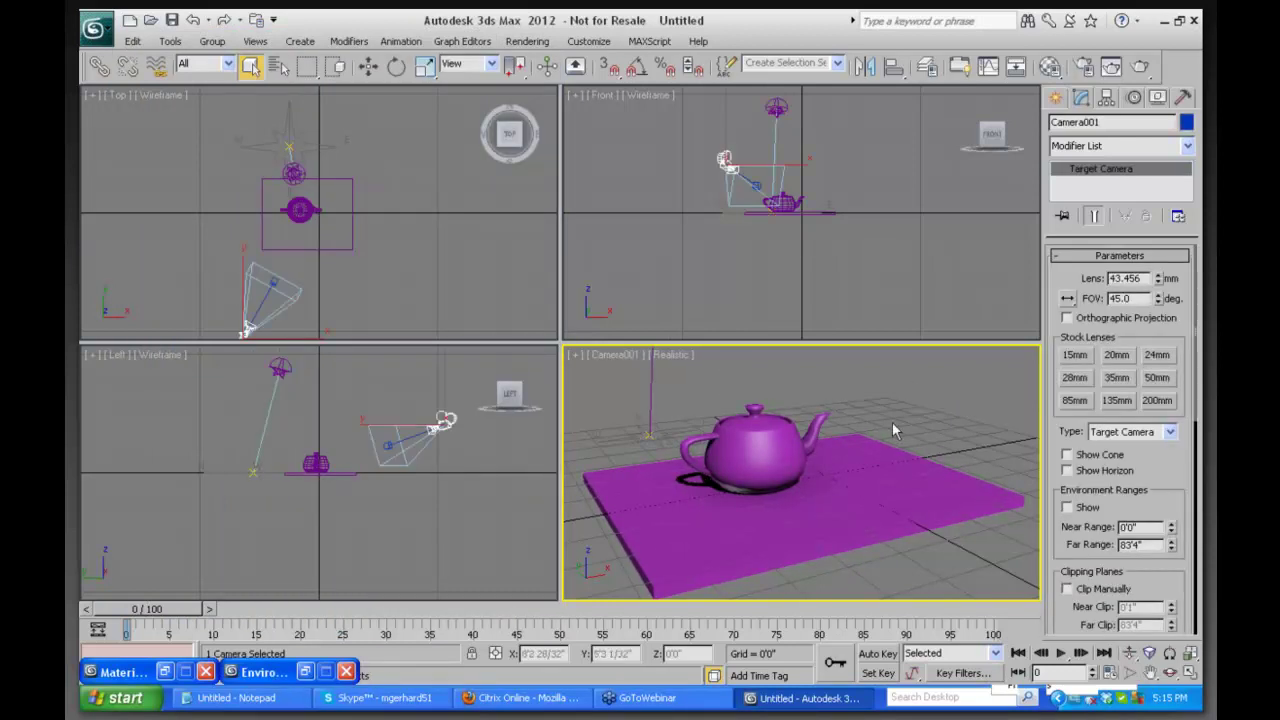
# Orbit and pan the camera to frame the teapot and slab from a lower angle
pyautogui.click(1170, 672)
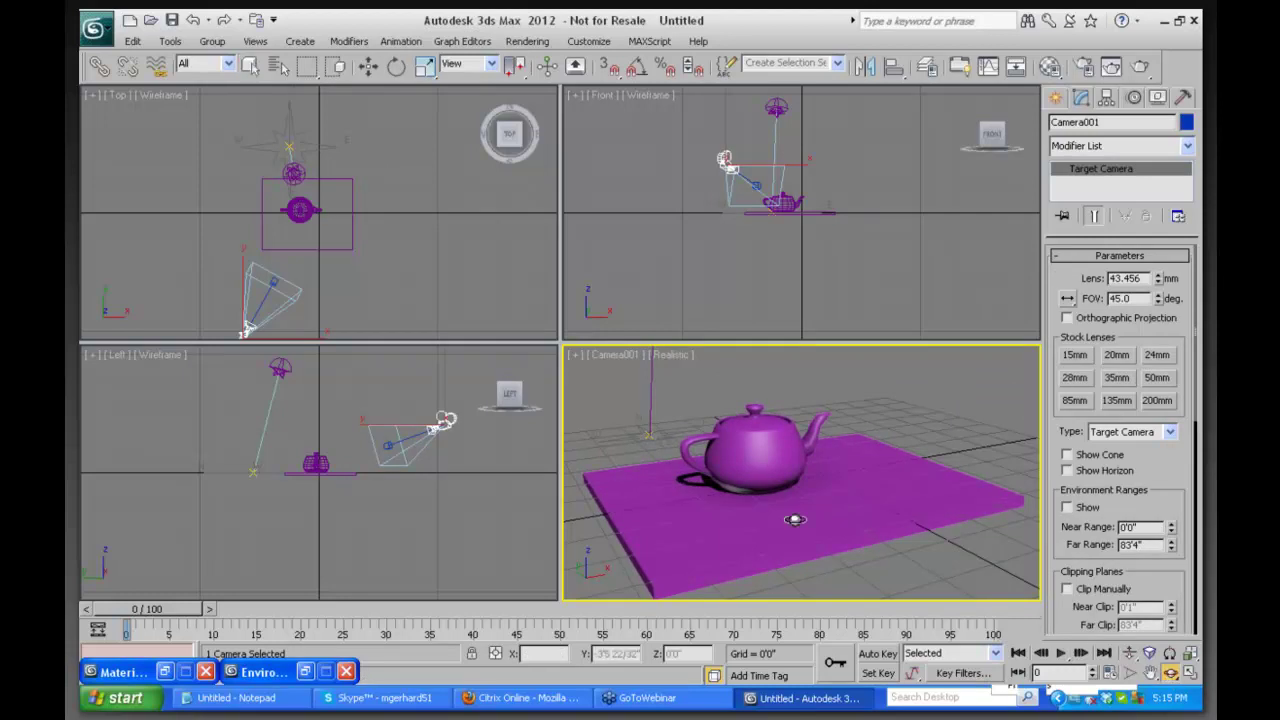
pyautogui.moveTo(764, 505); pyautogui.dragTo(768, 458)
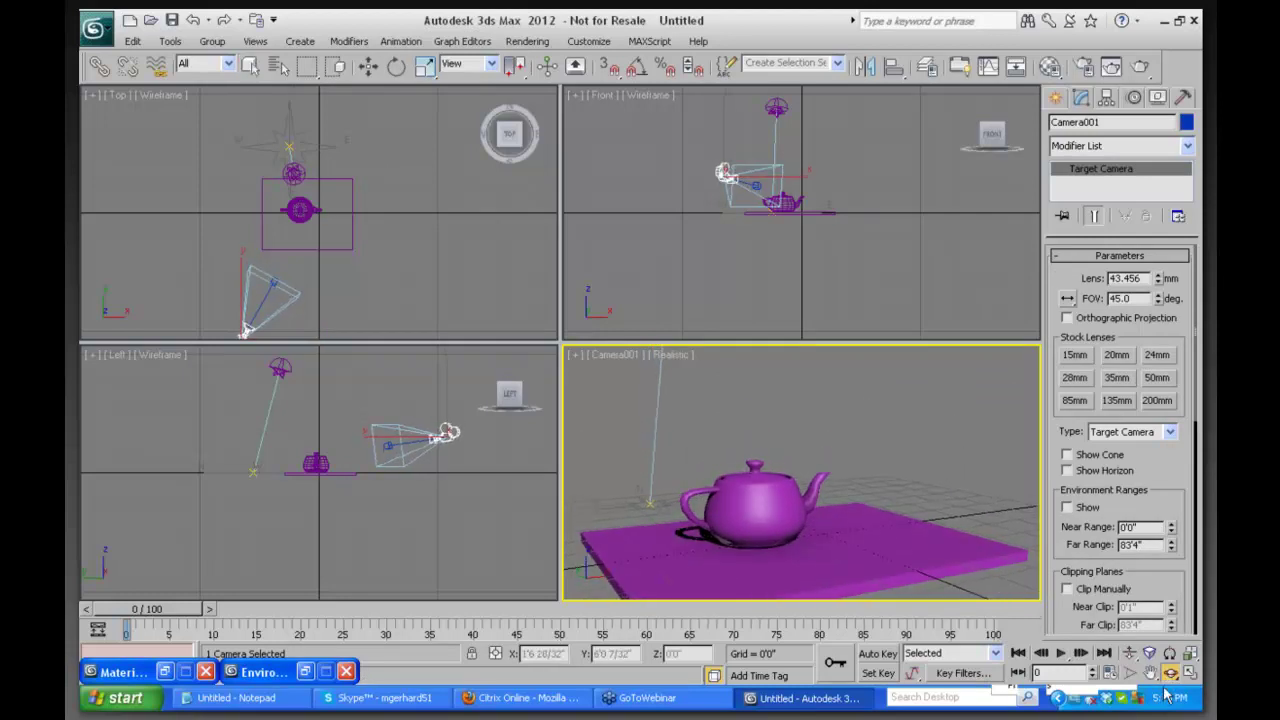
pyautogui.moveTo(784, 520); pyautogui.dragTo(807, 504)
# Render the camera view of the teapot, review the image and the precision settings in the rendered frame window, and close it
pyautogui.hotkey('shift', 'q')
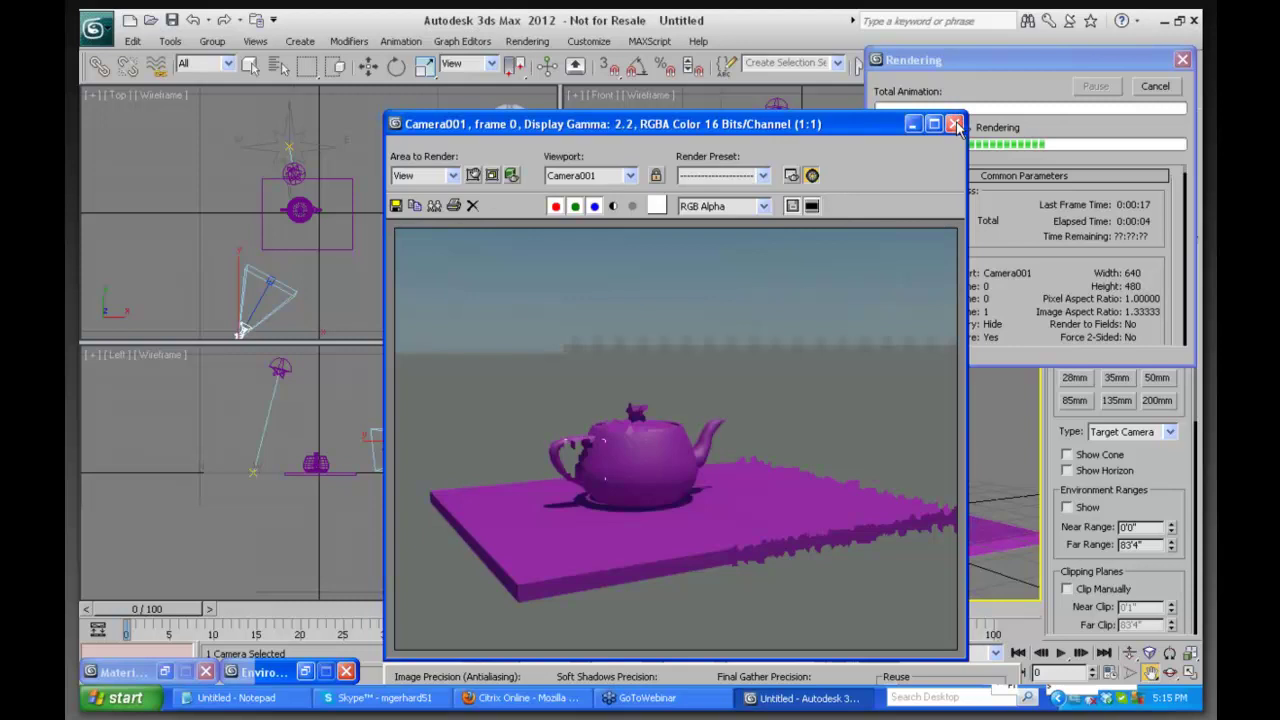
pyautogui.moveTo(853, 126); pyautogui.dragTo(574, 14)
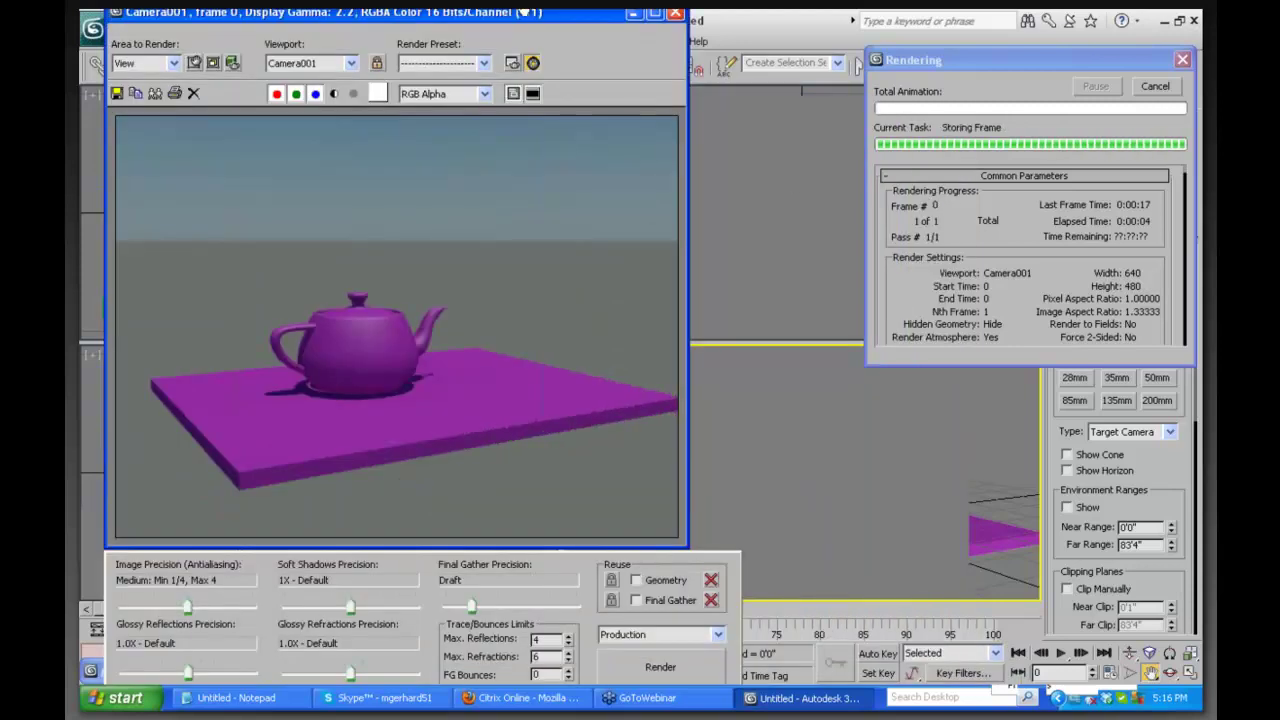
pyautogui.moveTo(351, 12); pyautogui.dragTo(424, 150)
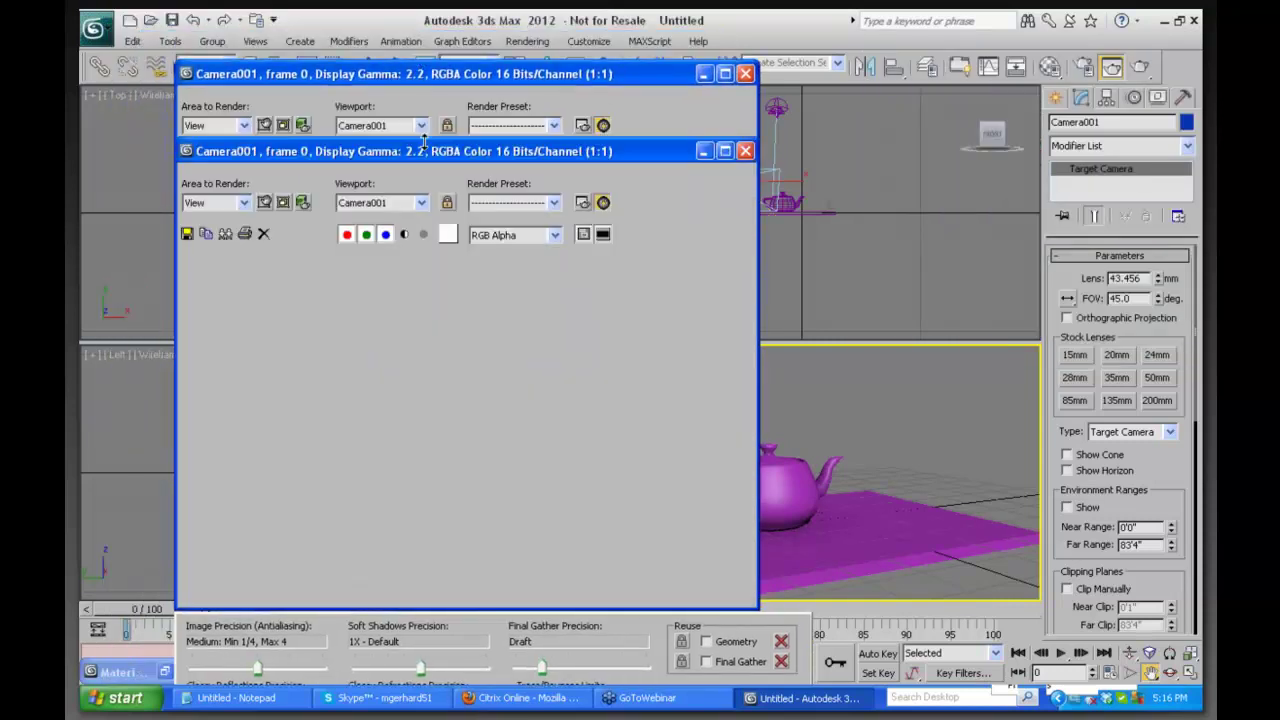
pyautogui.moveTo(424, 207); pyautogui.dragTo(572, 44)
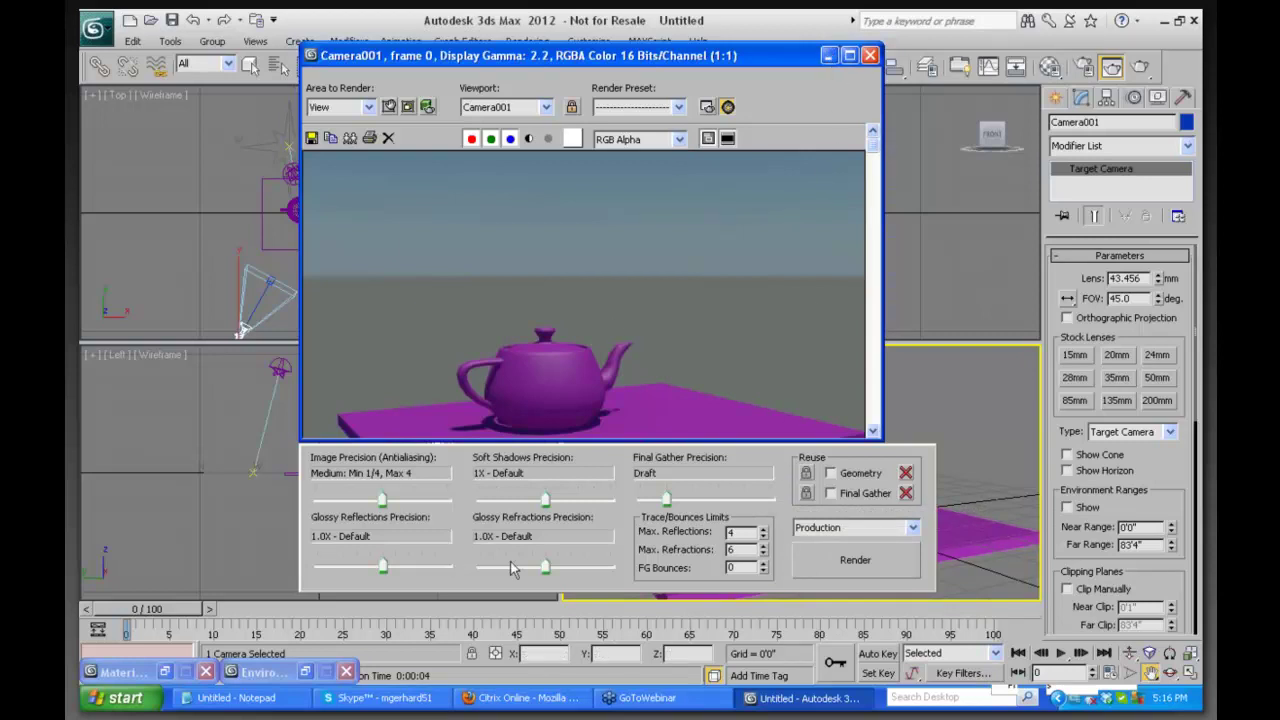
pyautogui.moveTo(533, 562)
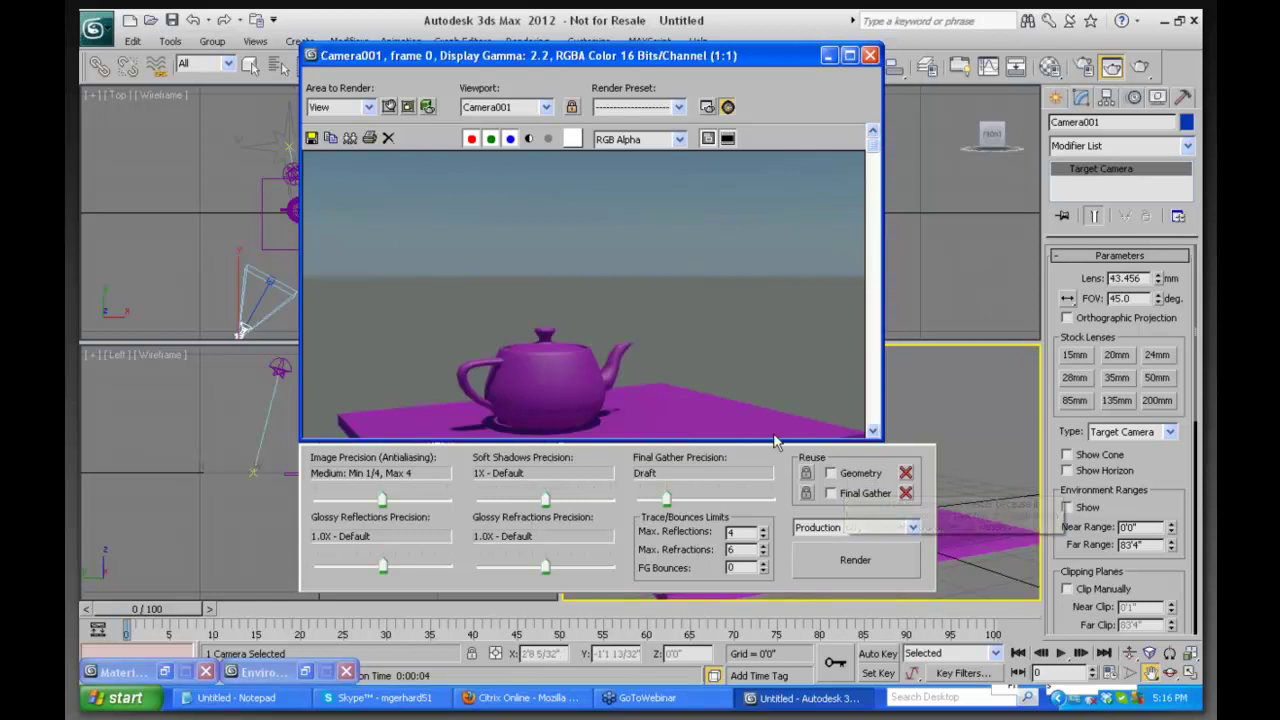
pyautogui.click(870, 56)
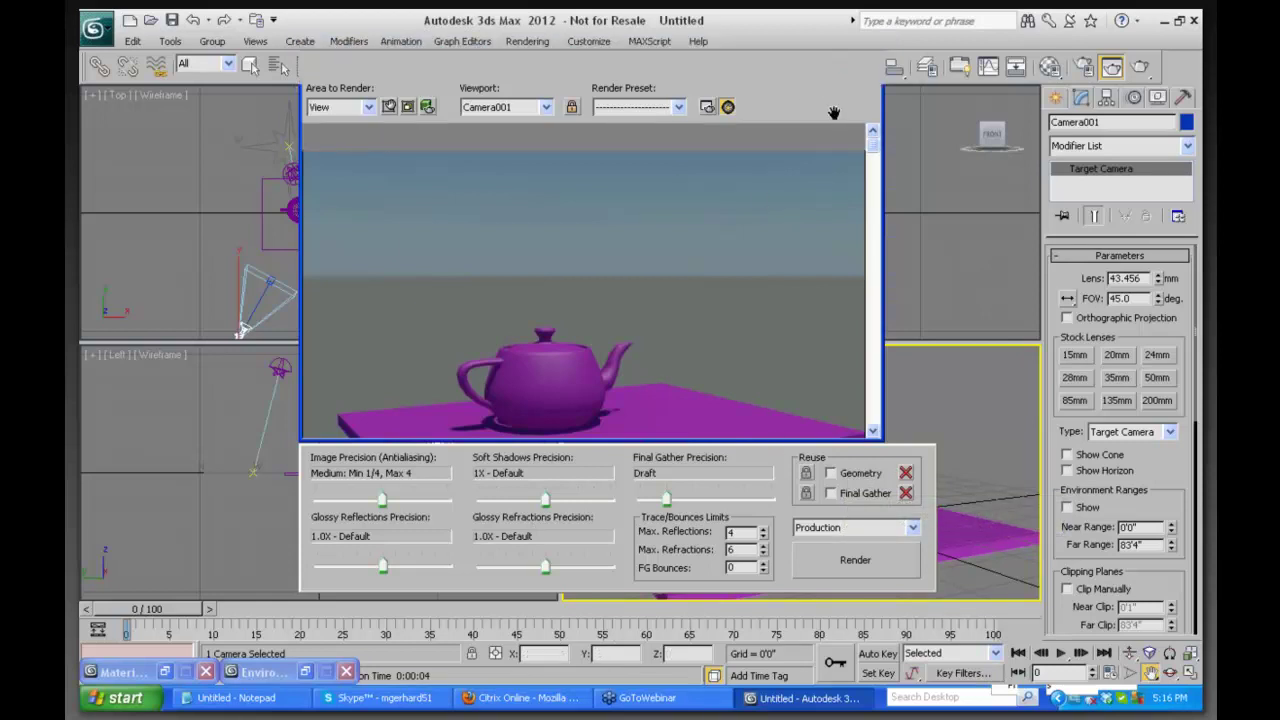
# Open the mental ray Render Setup and review the Final Gather settings under Indirect Illumination
pyautogui.click(527, 41)
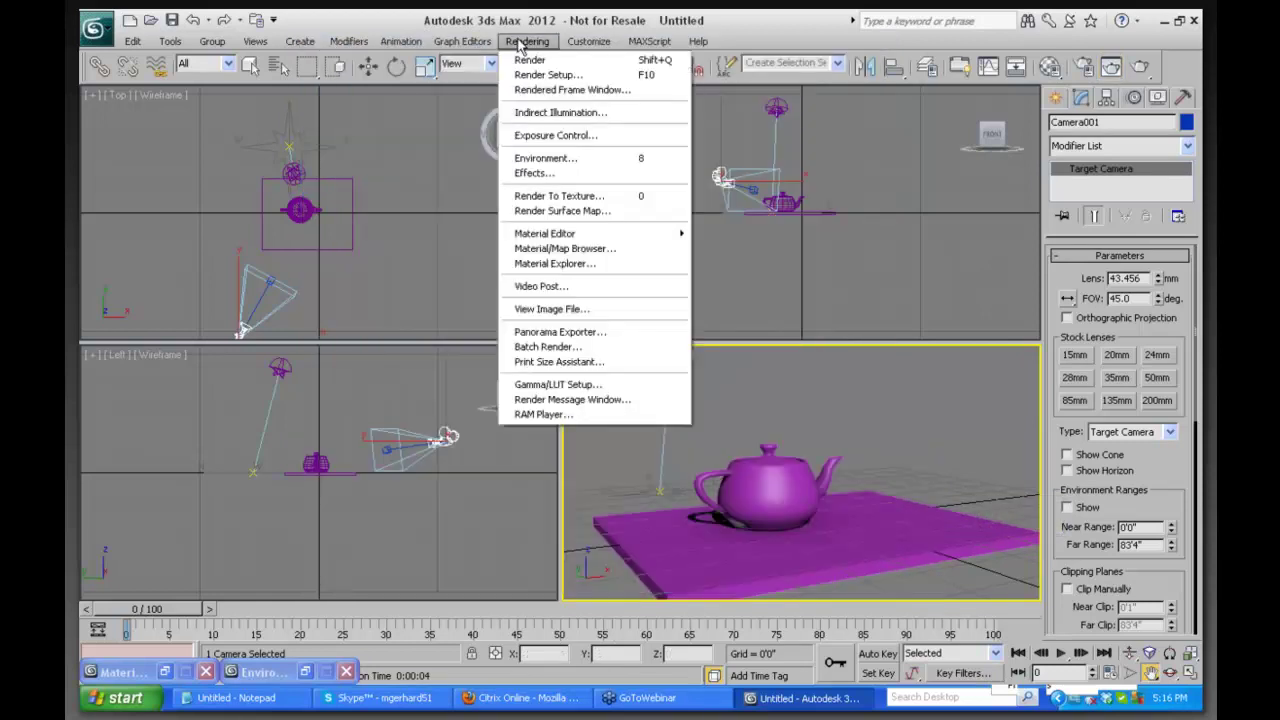
pyautogui.click(545, 75)
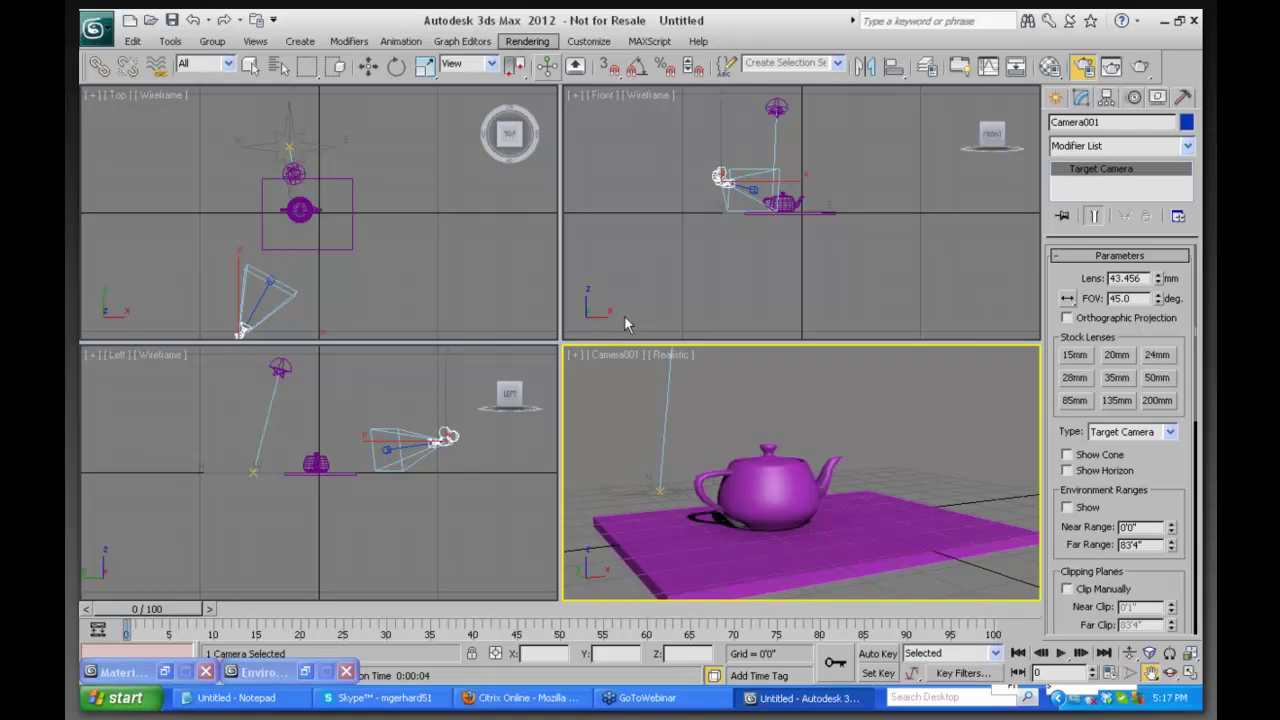
pyautogui.press('F10')
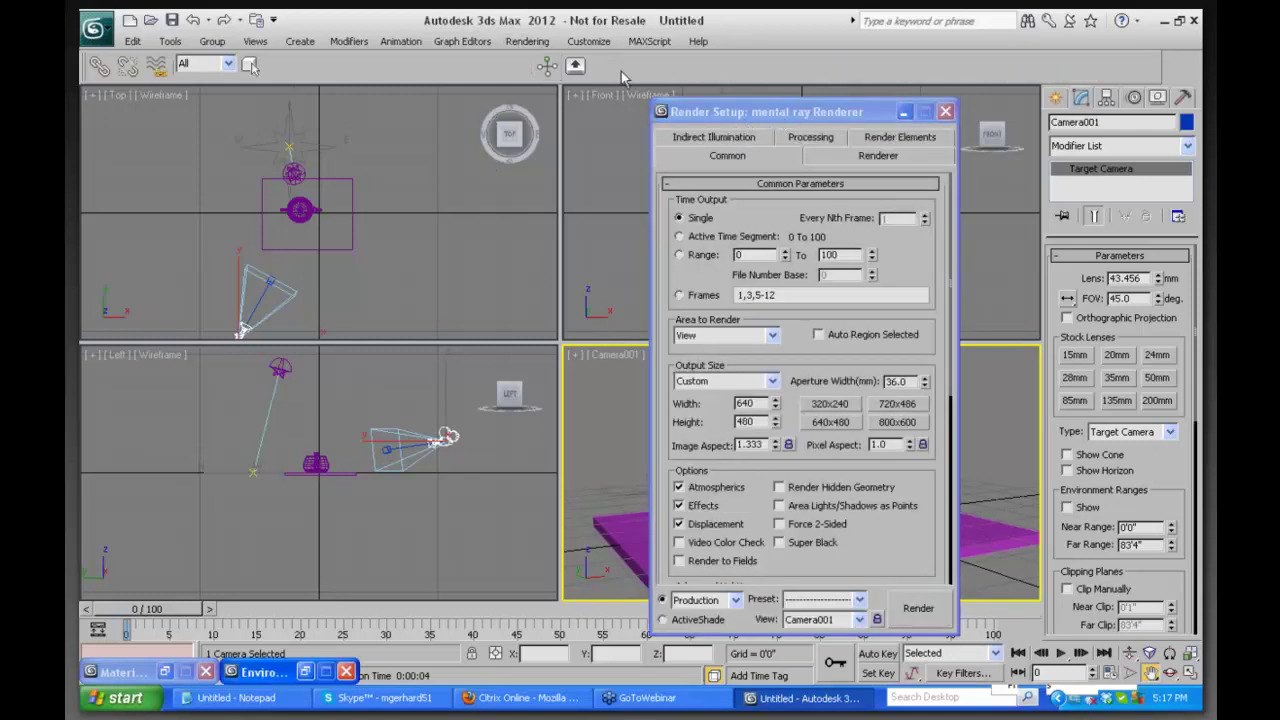
pyautogui.moveTo(818, 300); pyautogui.dragTo(618, 224)
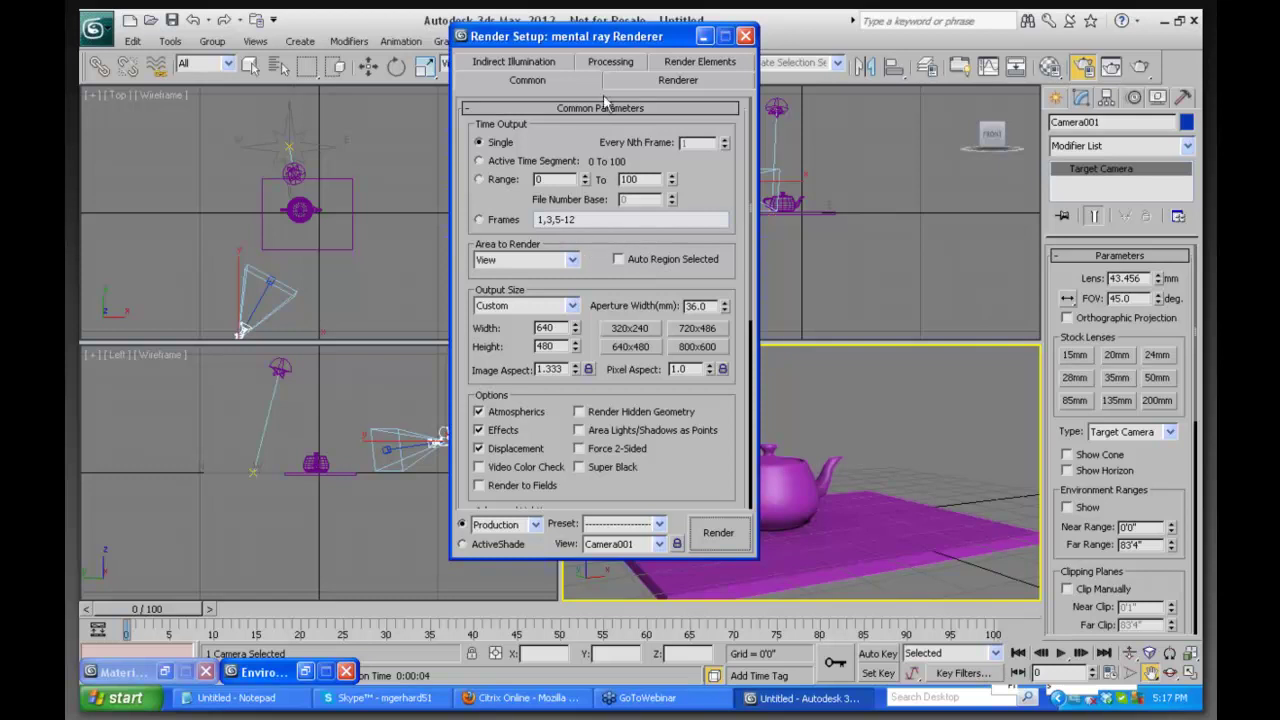
pyautogui.click(540, 62)
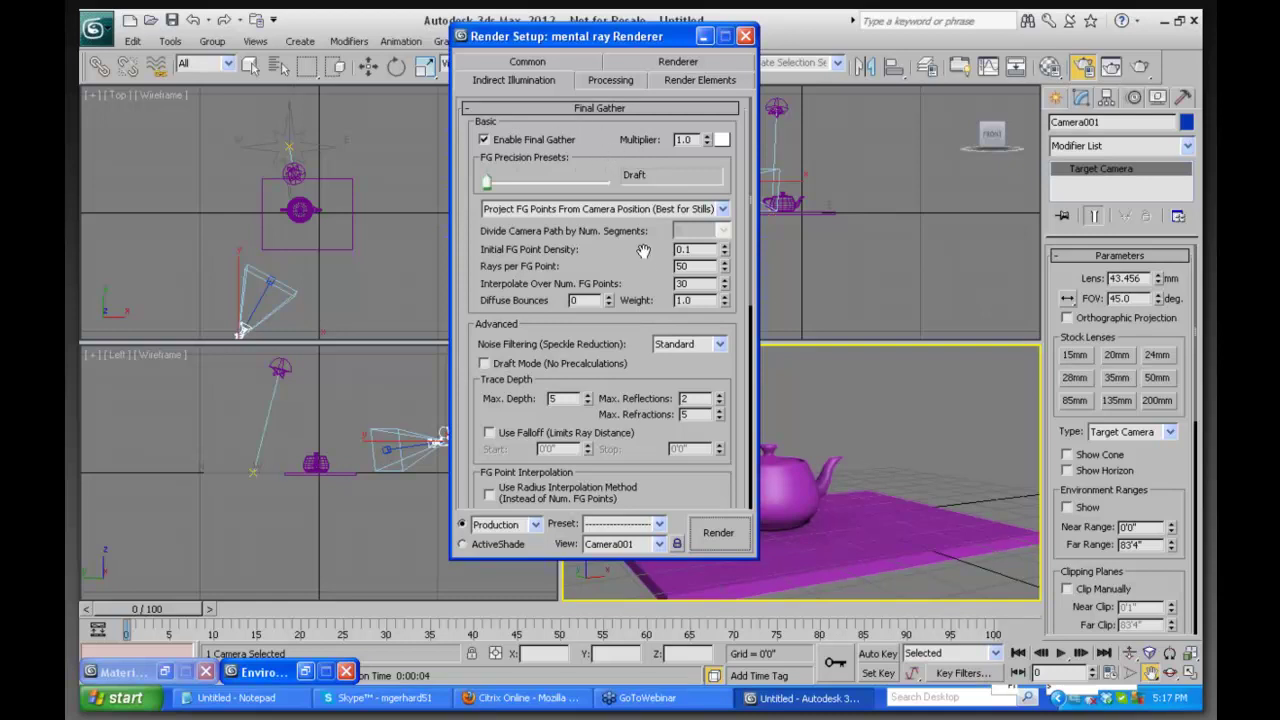
pyautogui.scroll(-1, 637, 248)
pyautogui.scroll(1, 637, 248)
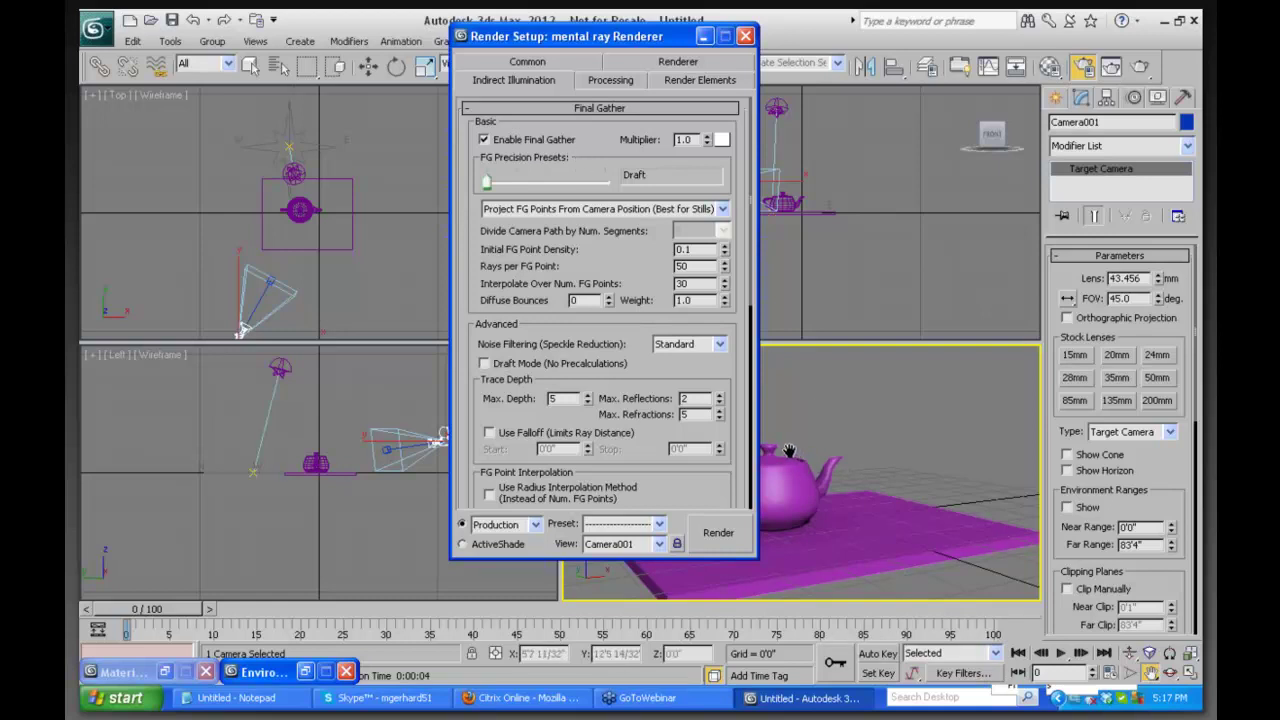
pyautogui.moveTo(585, 37); pyautogui.dragTo(400, 67)
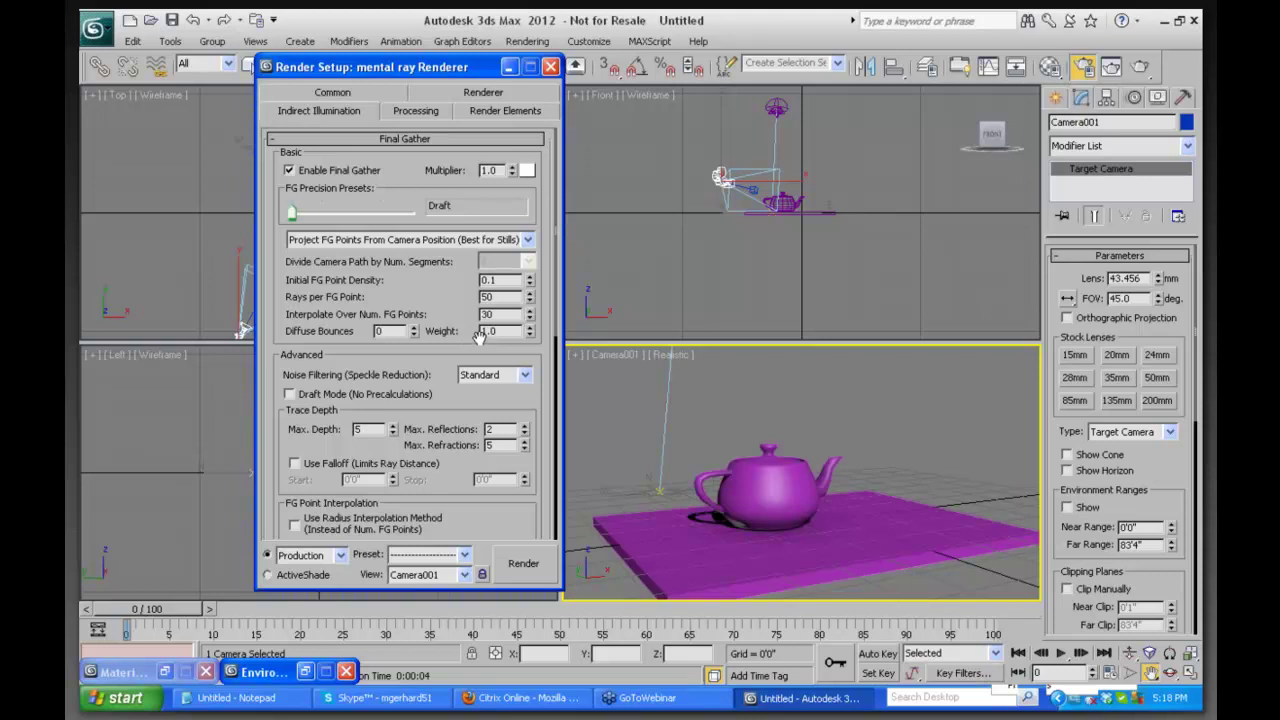
# Disable Global Illumination in the Caustics and Global Illumination settings, and toggle Caustics on and back off
pyautogui.click(275, 140)
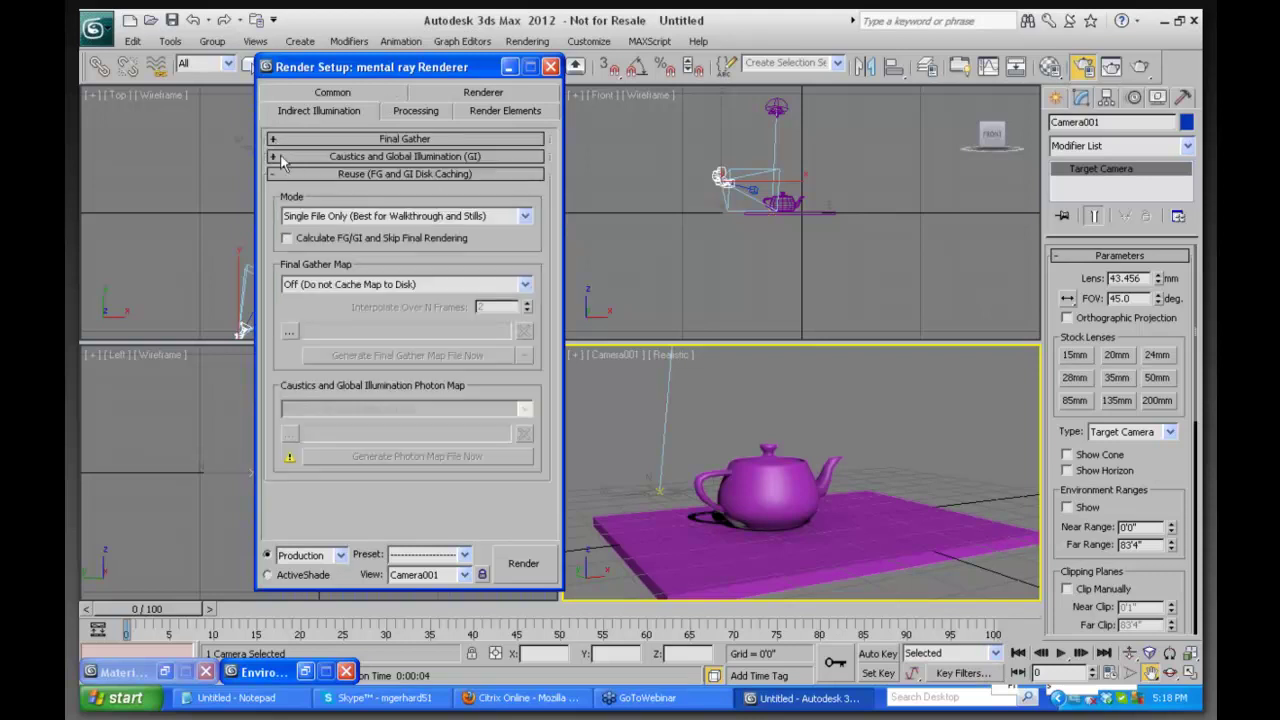
pyautogui.click(281, 151)
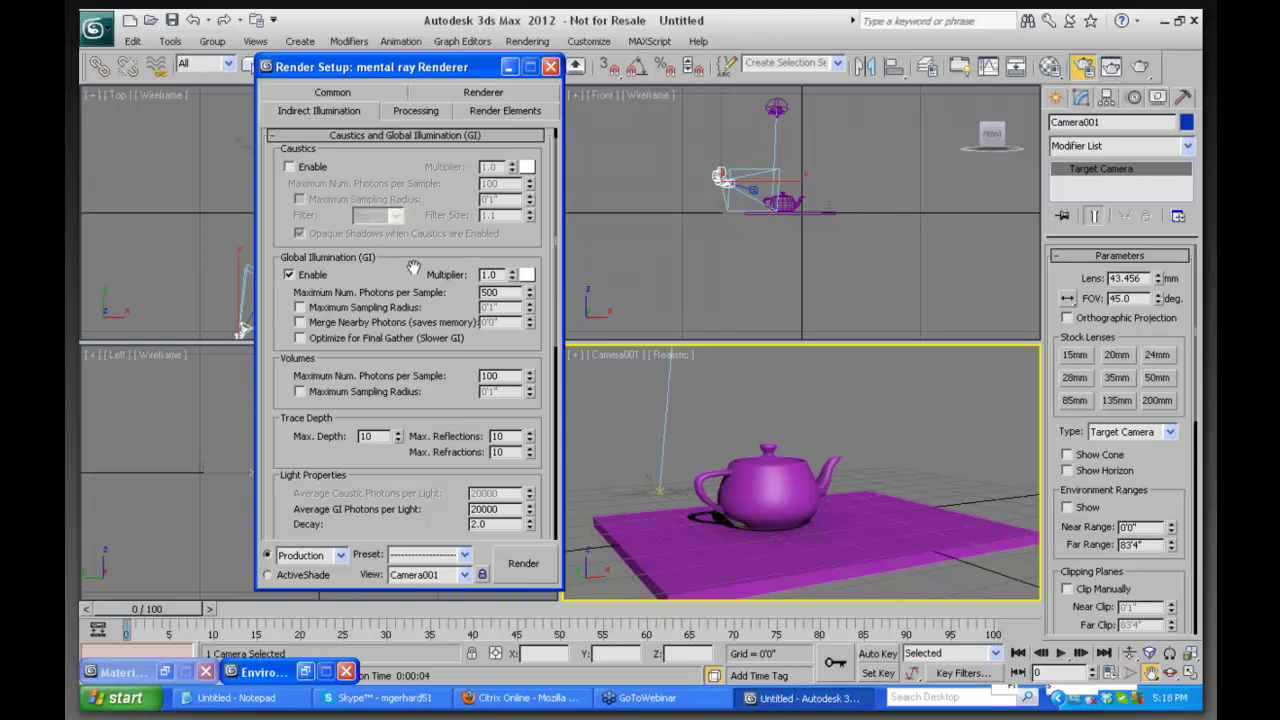
pyautogui.click(289, 274)
pyautogui.moveTo(385, 162); pyautogui.dragTo(382, 208)
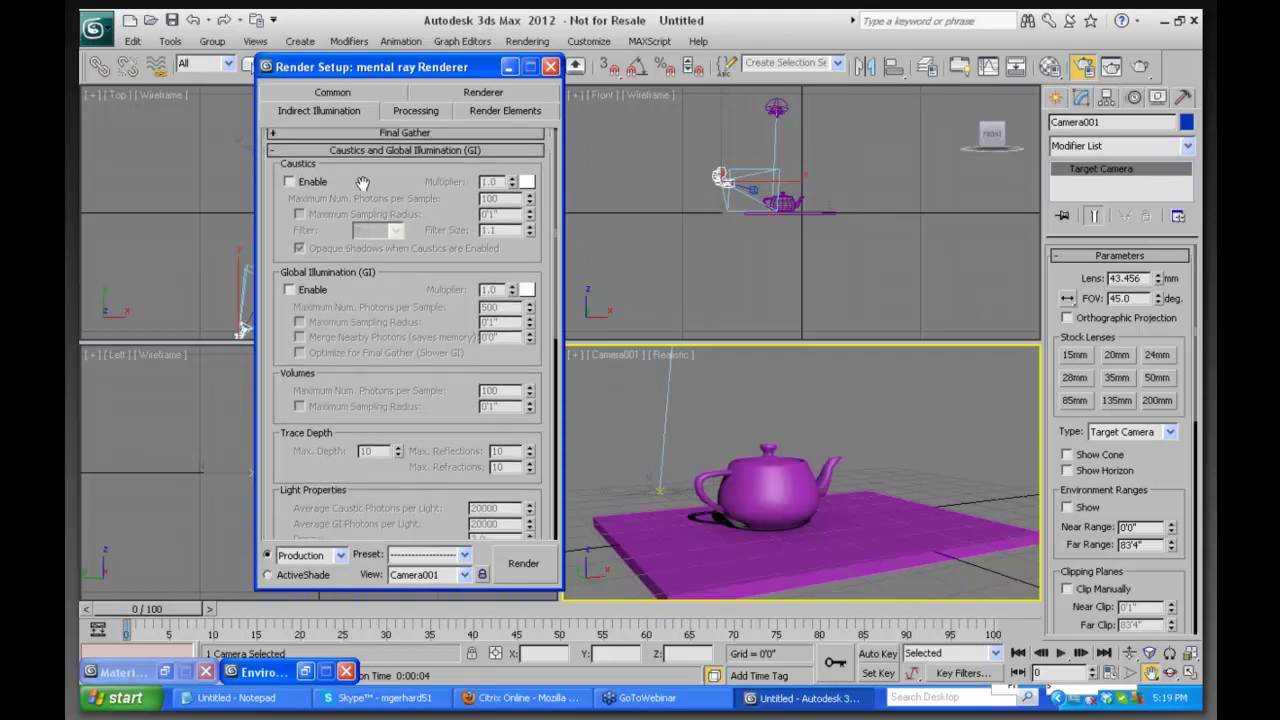
pyautogui.click(289, 182)
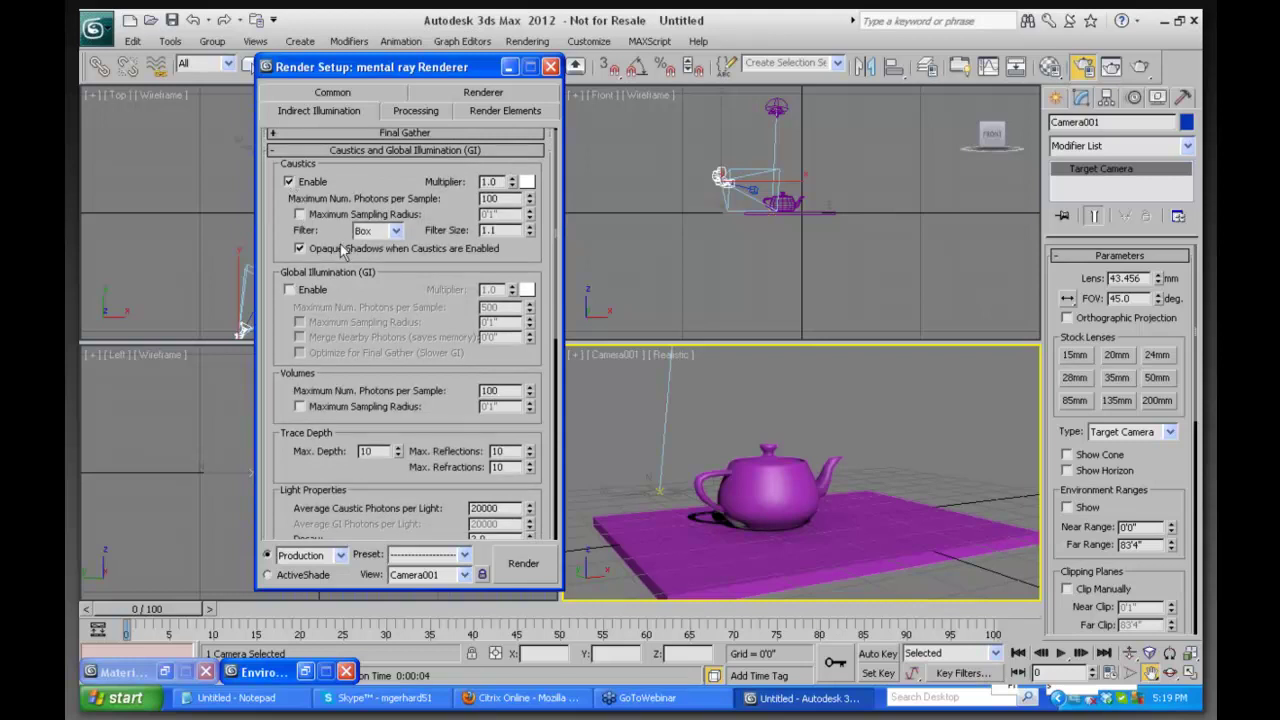
pyautogui.click(289, 182)
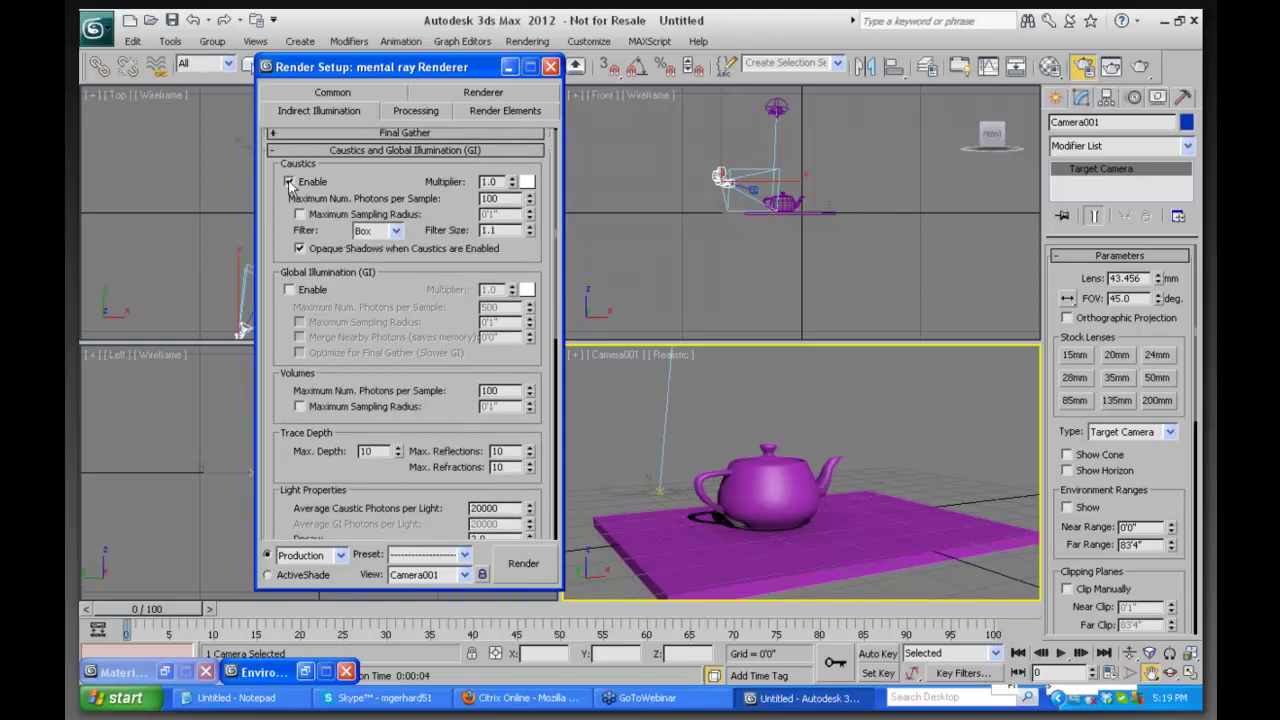
# Review the basic, advanced and point interpolation settings of Final Gather, and close Render Setup
pyautogui.click(370, 151)
pyautogui.click(360, 139)
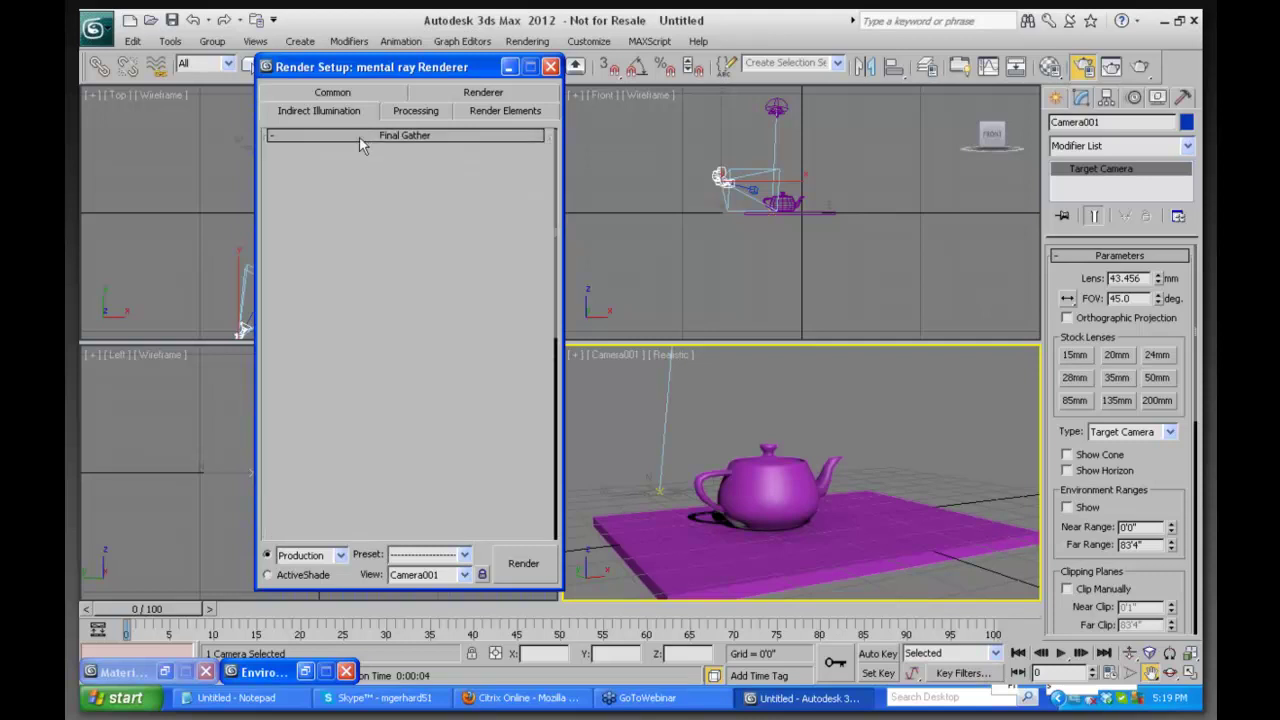
pyautogui.moveTo(429, 283); pyautogui.dragTo(424, 146)
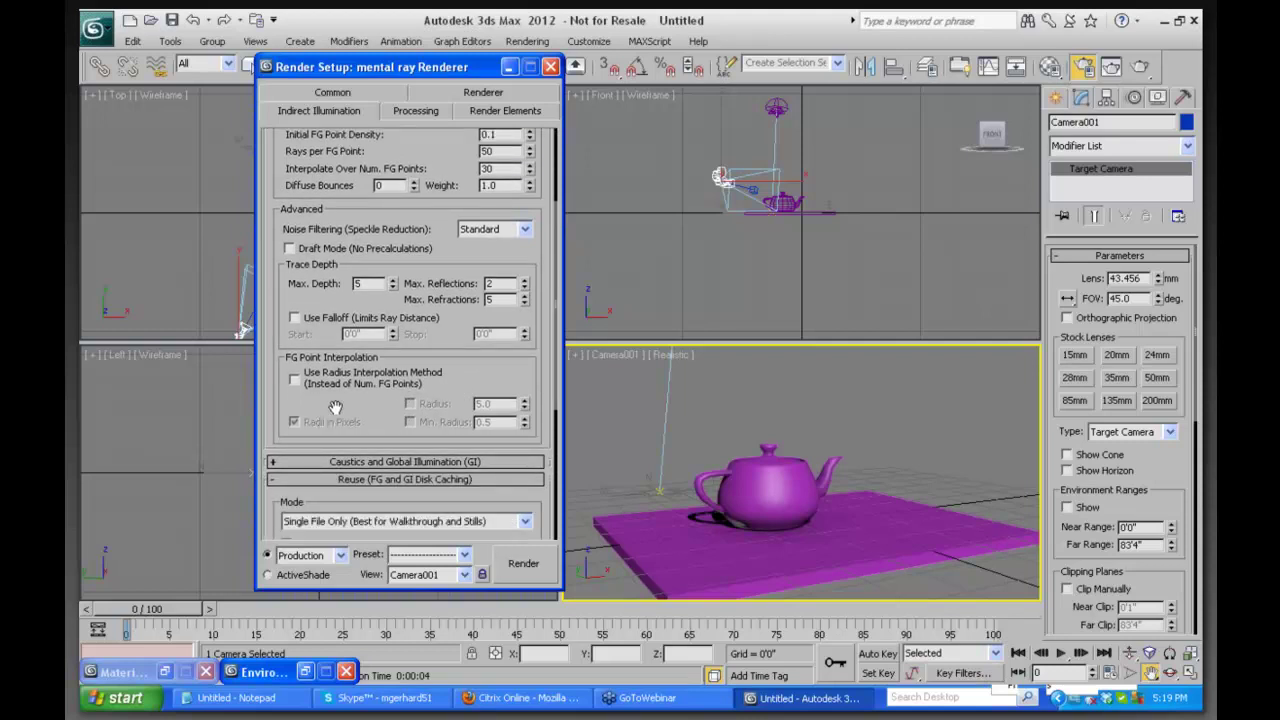
pyautogui.moveTo(330, 406); pyautogui.dragTo(350, 560)
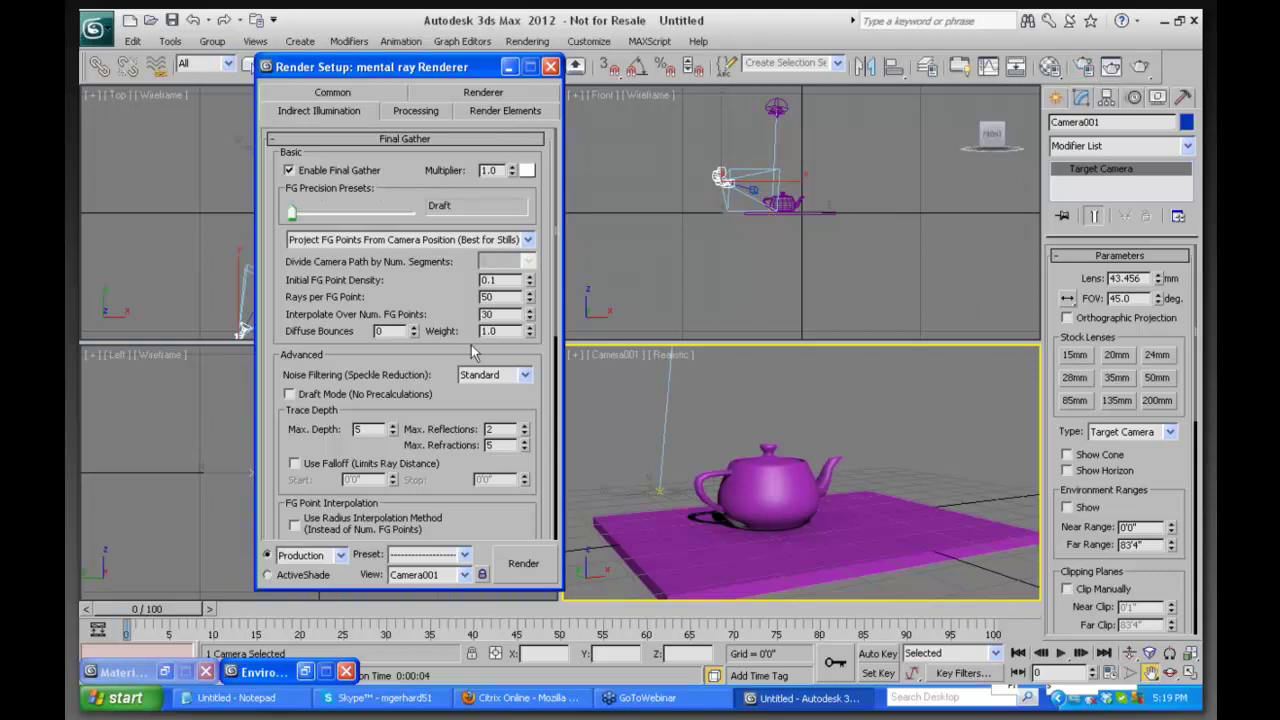
pyautogui.press('F10')
# Replace the first sample slot's material with a new mental ray Arch & Design material and assign it to the teapot
pyautogui.press('m')
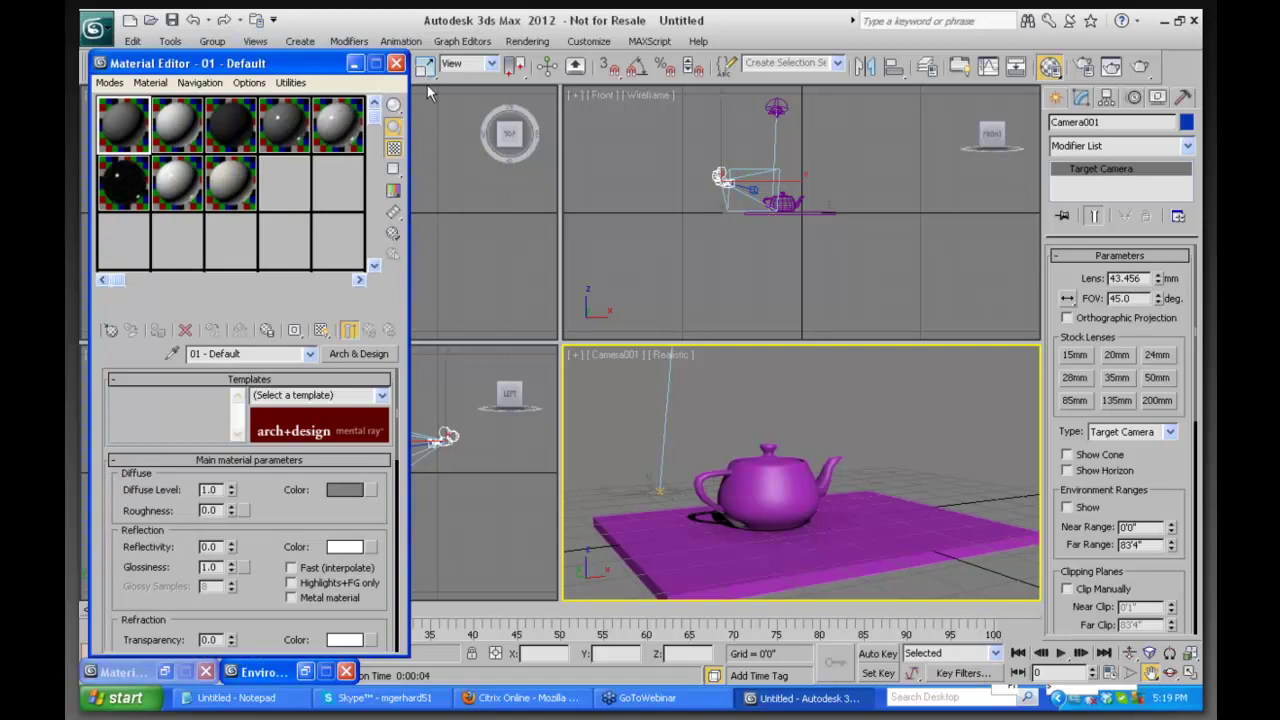
pyautogui.moveTo(250, 63); pyautogui.dragTo(375, 89)
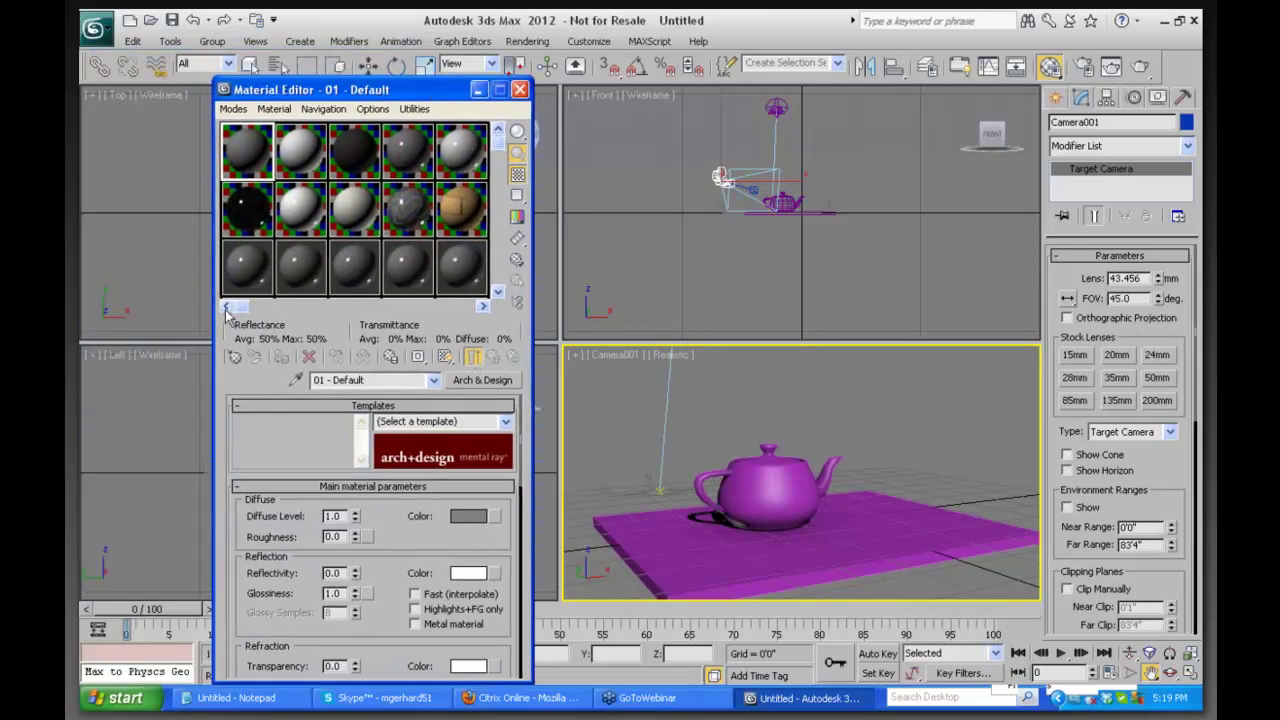
pyautogui.click(478, 381)
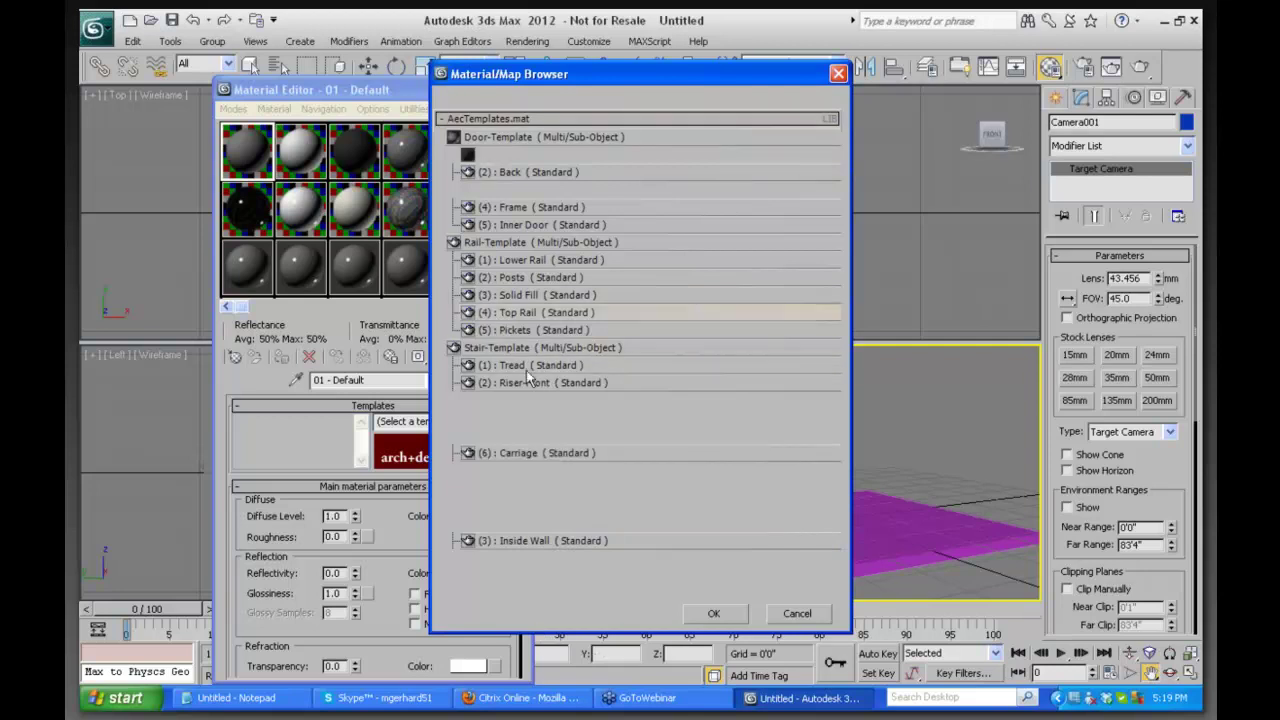
pyautogui.click(442, 120)
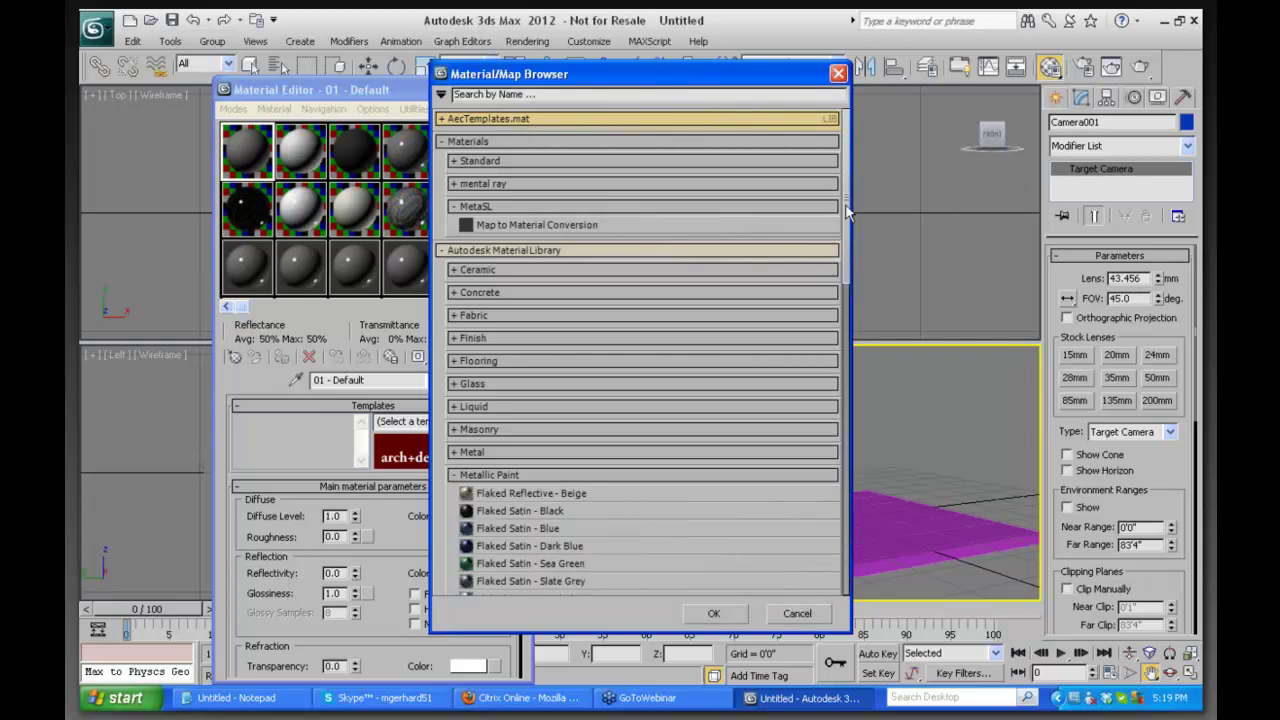
pyautogui.click(455, 188)
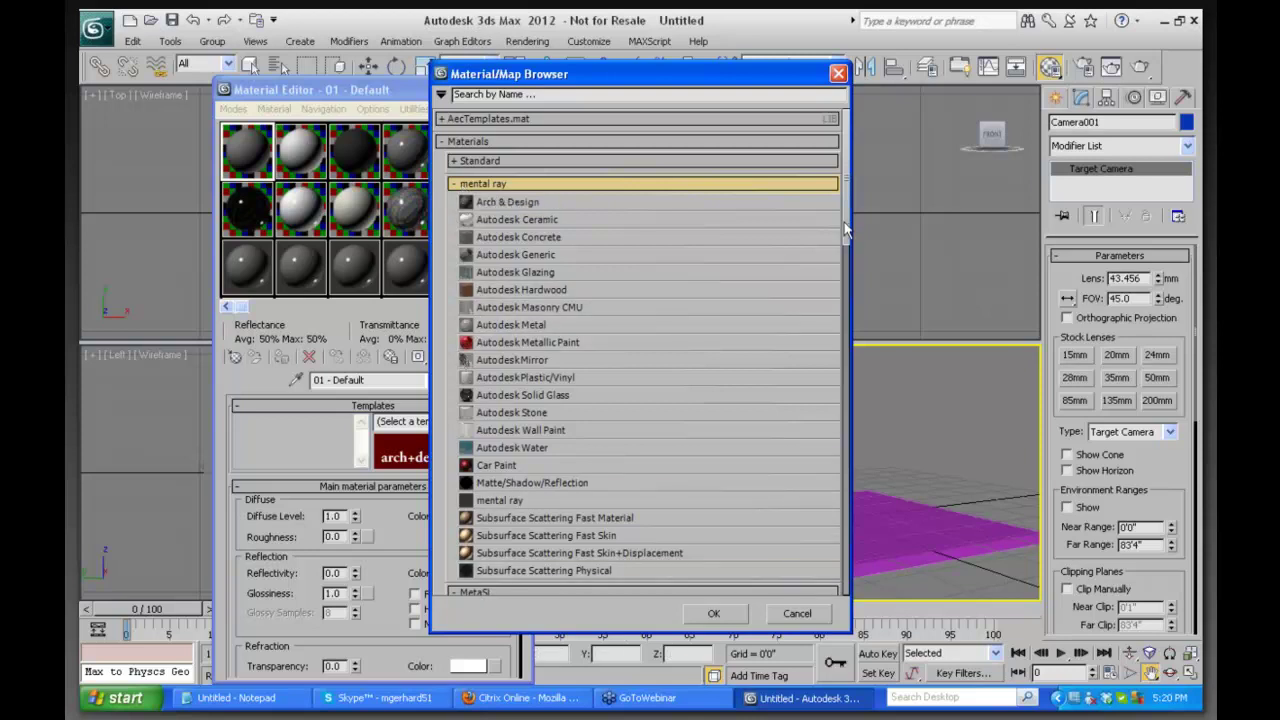
pyautogui.moveTo(845, 240)
pyautogui.mouseDown()
pyautogui.moveTo(843, 277)
pyautogui.moveTo(843, 250)
pyautogui.mouseUp()
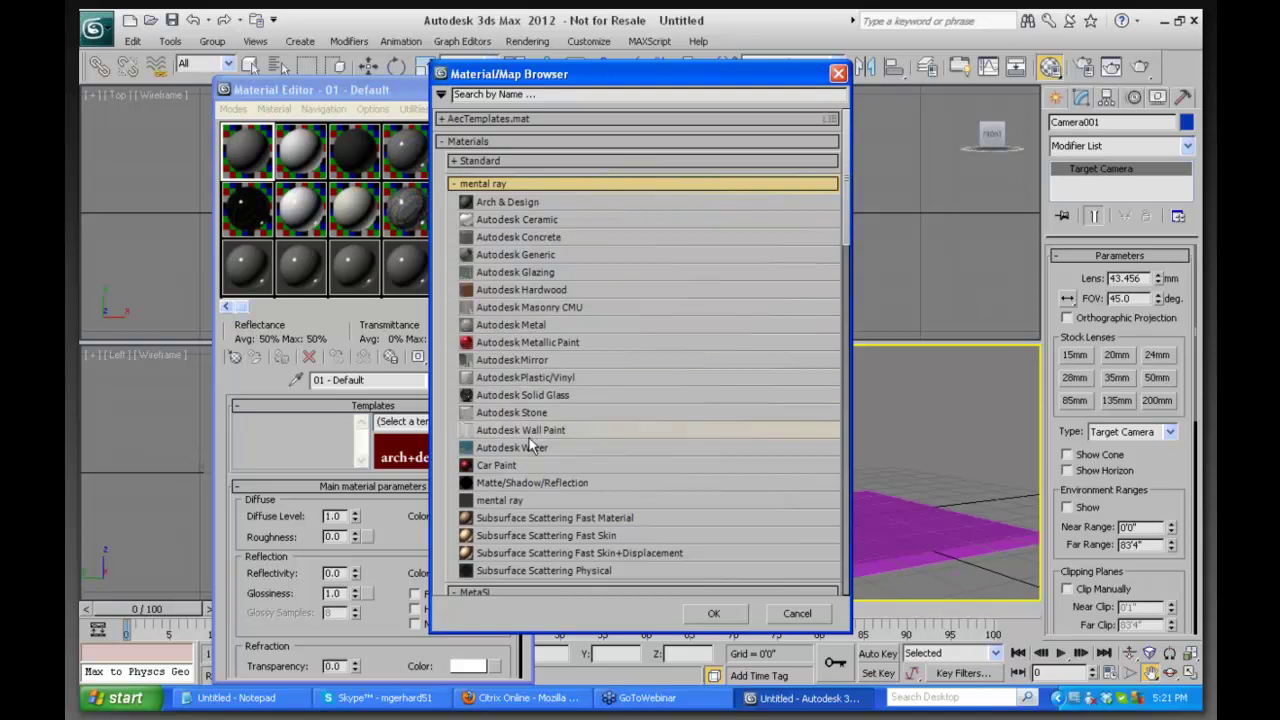
pyautogui.click(525, 203)
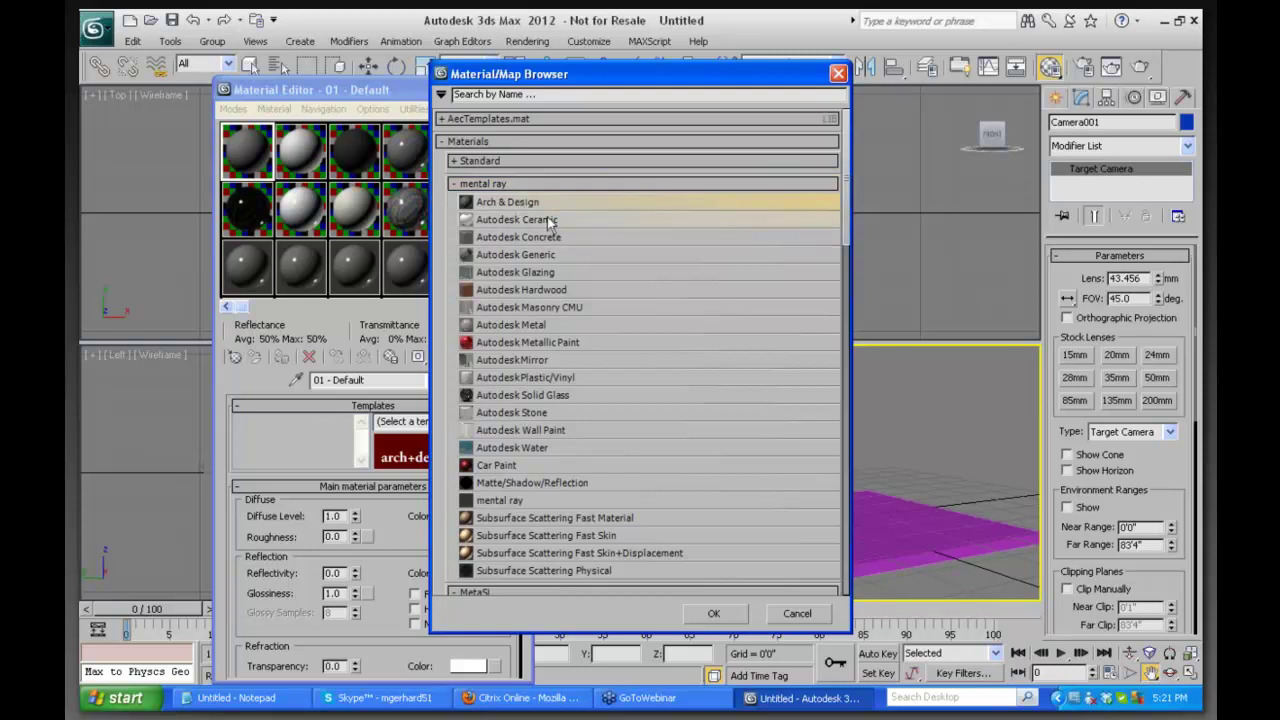
pyautogui.doubleClick(525, 199)
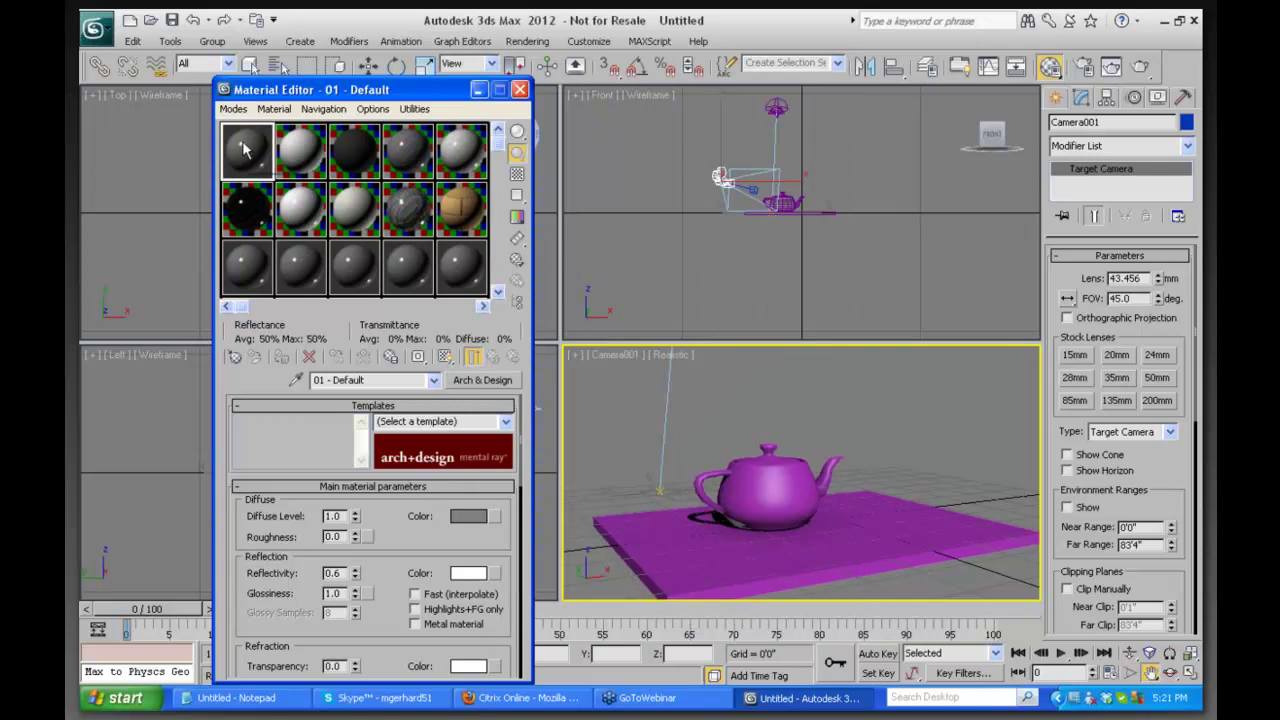
pyautogui.moveTo(246, 150); pyautogui.dragTo(764, 506)
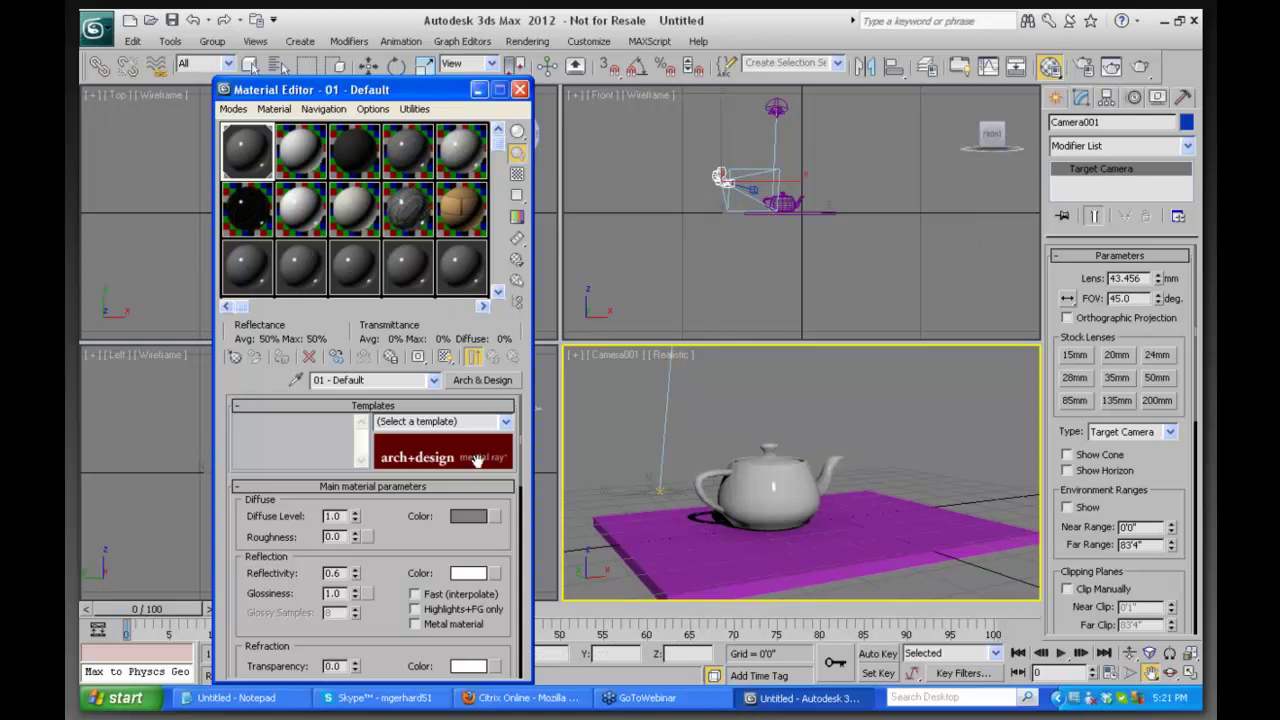
# Apply the Copper template to the teapot's Arch & Design material
pyautogui.click(507, 421)
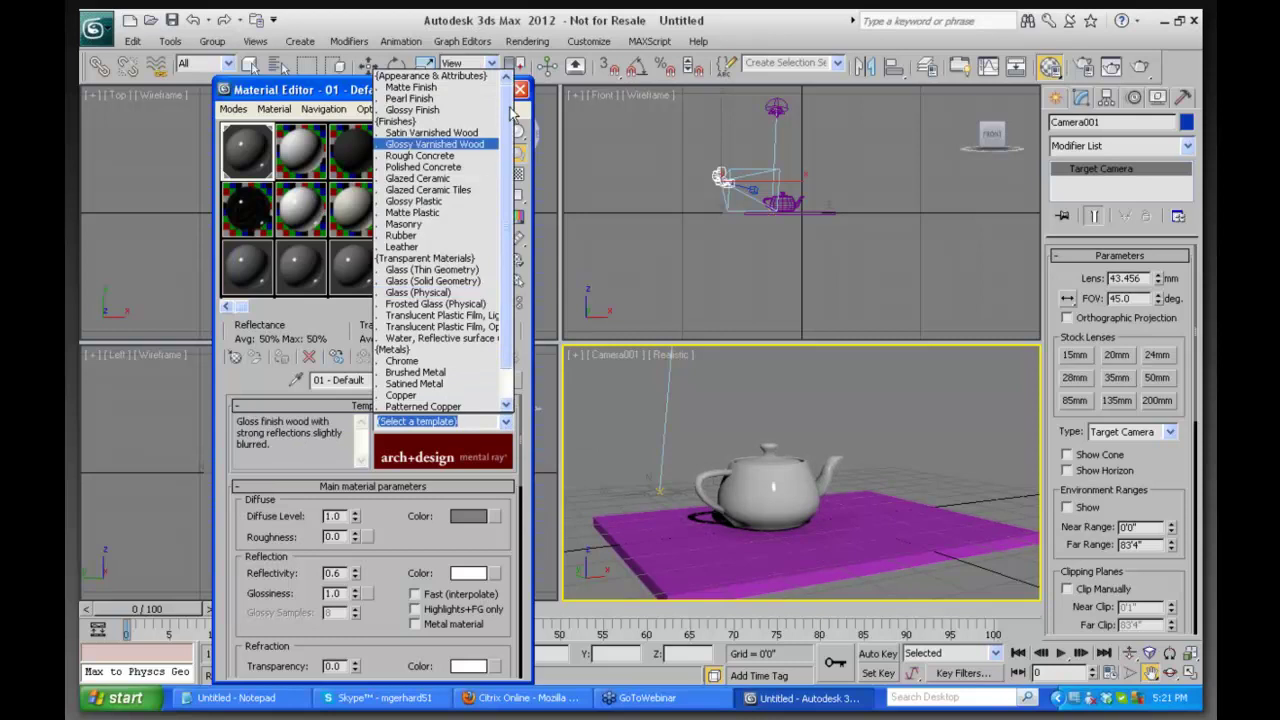
pyautogui.moveTo(510, 180); pyautogui.dragTo(510, 257)
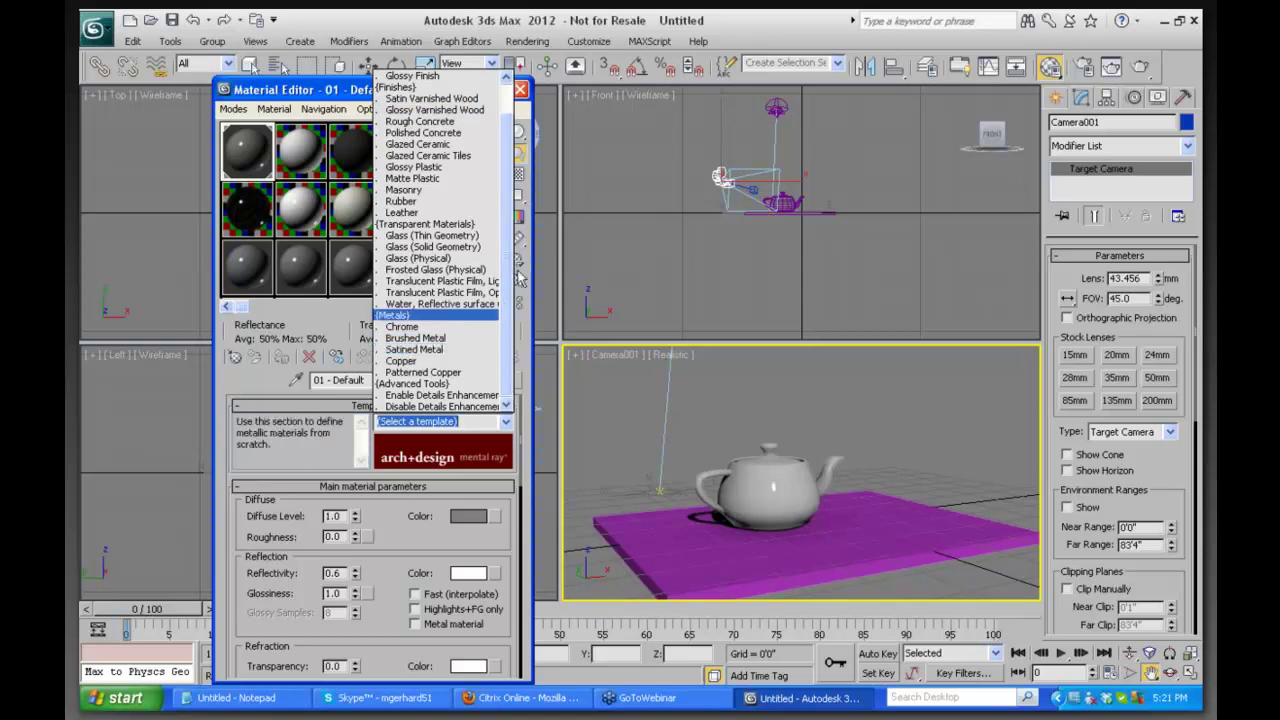
pyautogui.scroll(1, 510, 280)
pyautogui.scroll(-1, 516, 255)
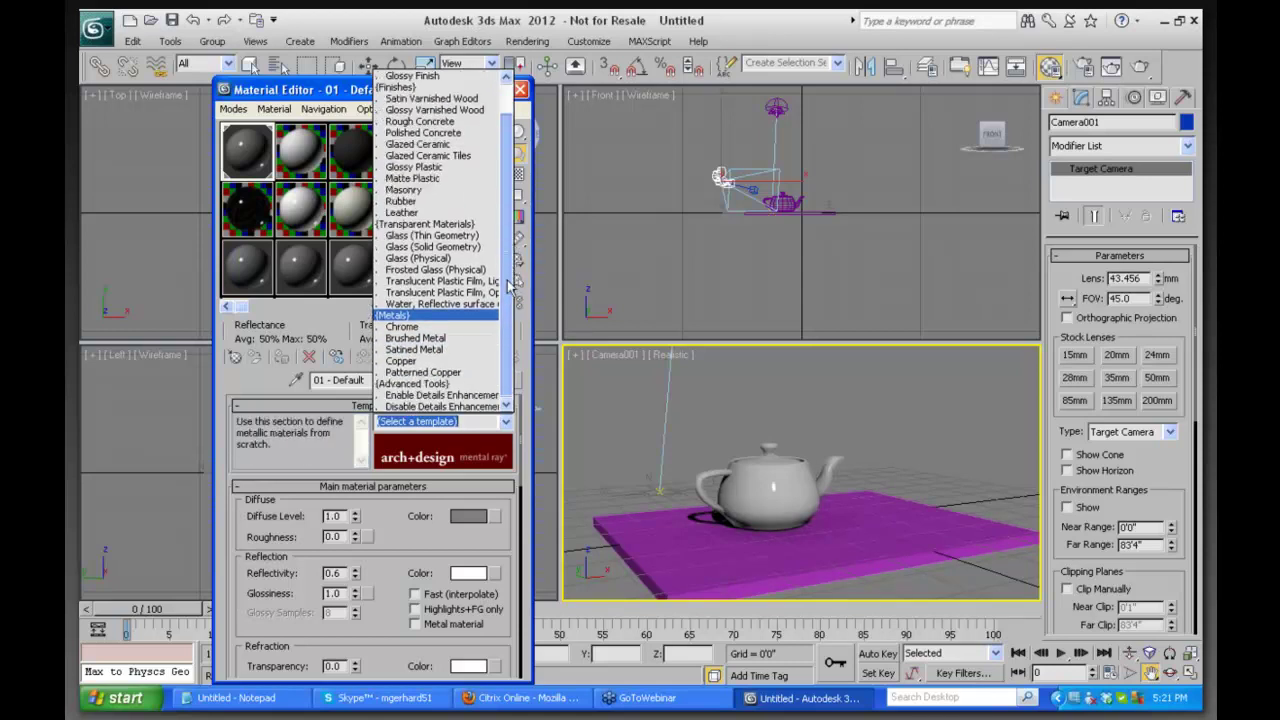
pyautogui.click(420, 364)
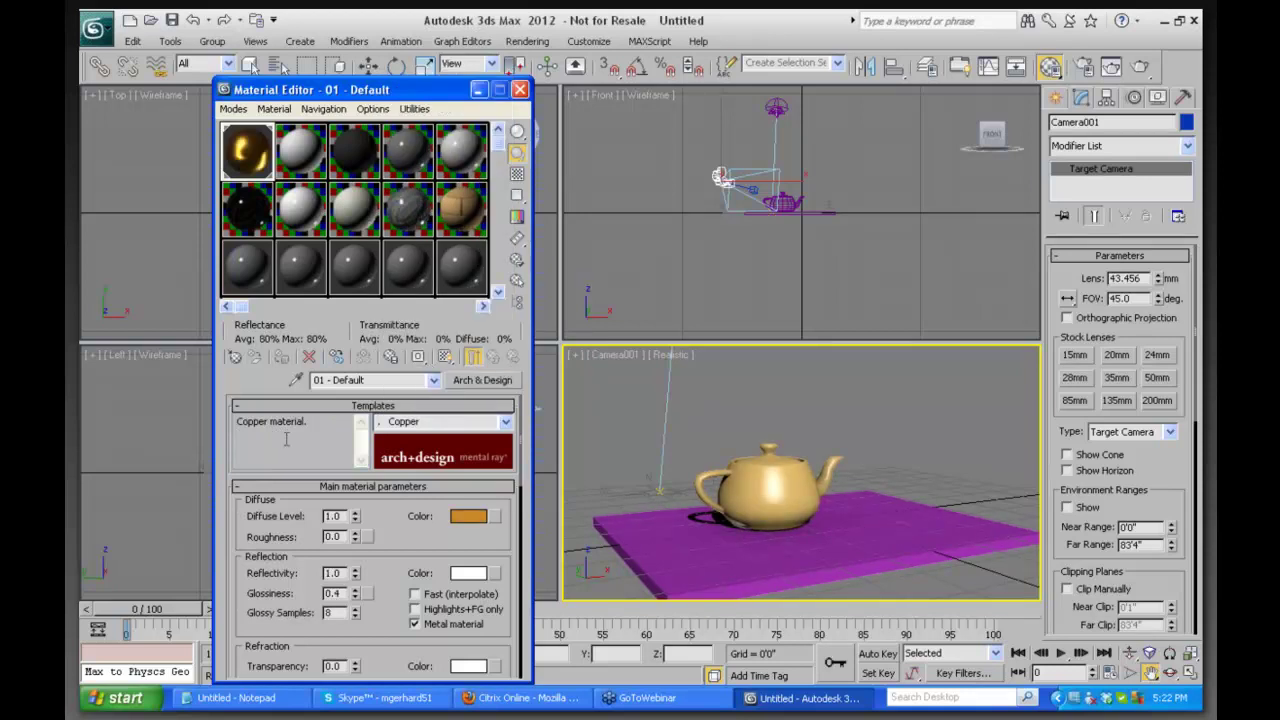
# Review the copper material's diffuse, reflection, refraction, anisotropy and BRDF parameters
pyautogui.moveTo(228, 444); pyautogui.dragTo(266, 374)
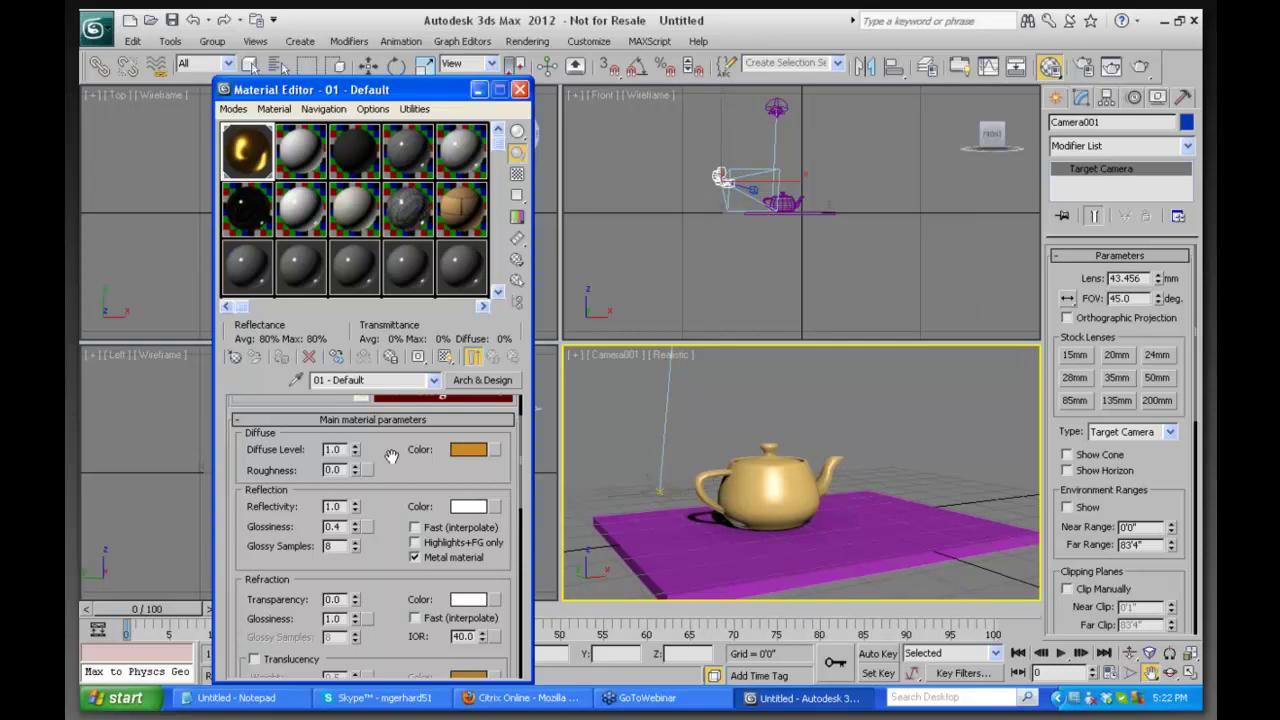
pyautogui.scroll(-3, 390, 460)
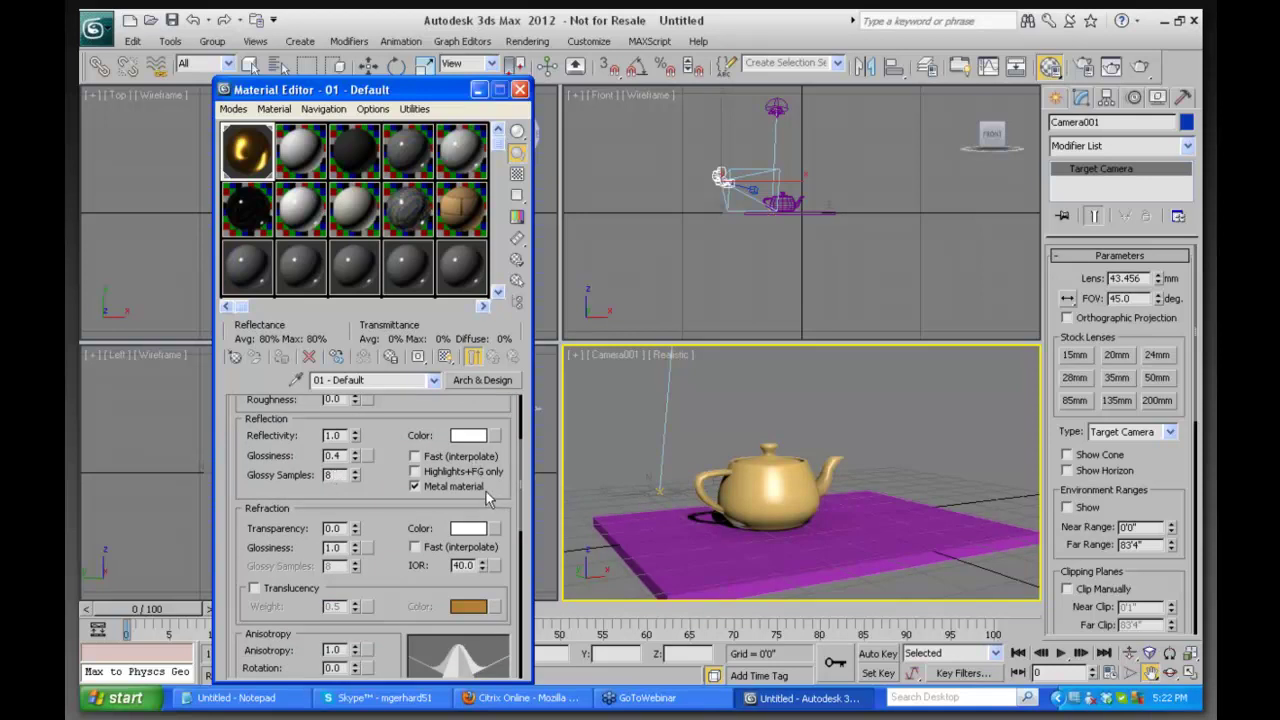
pyautogui.scroll(-3, 391, 457)
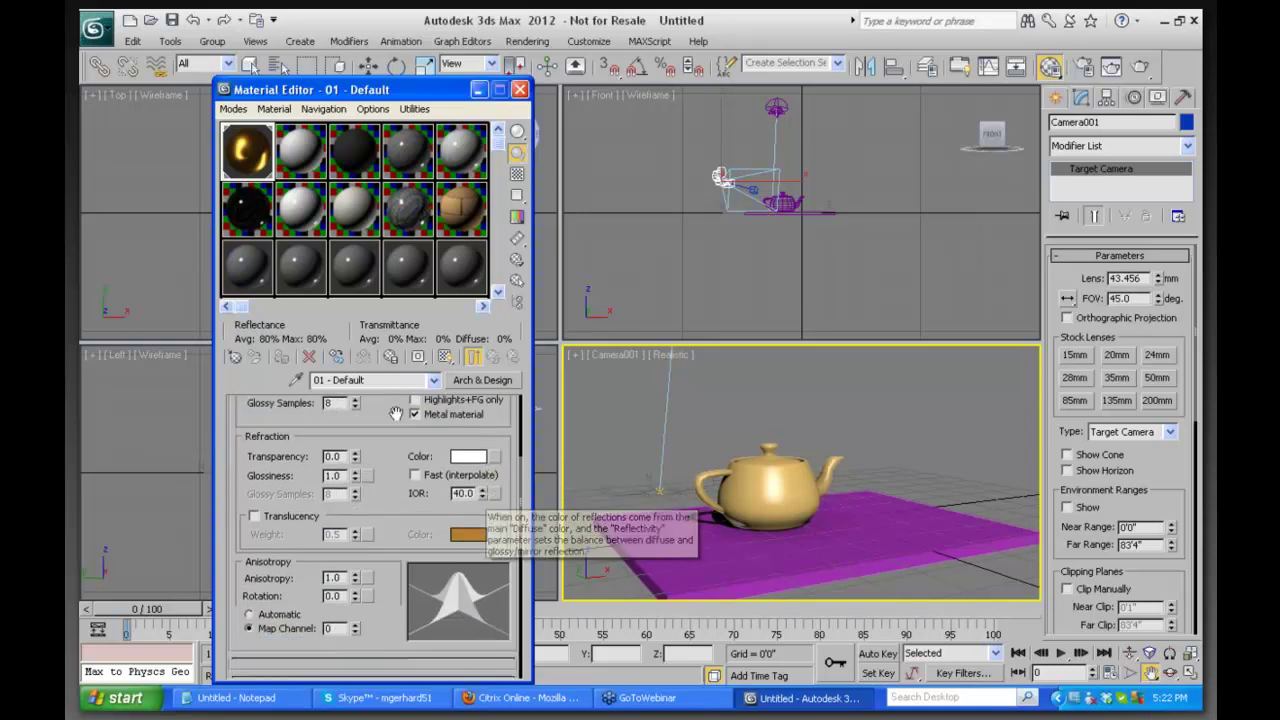
pyautogui.scroll(-3, 396, 458)
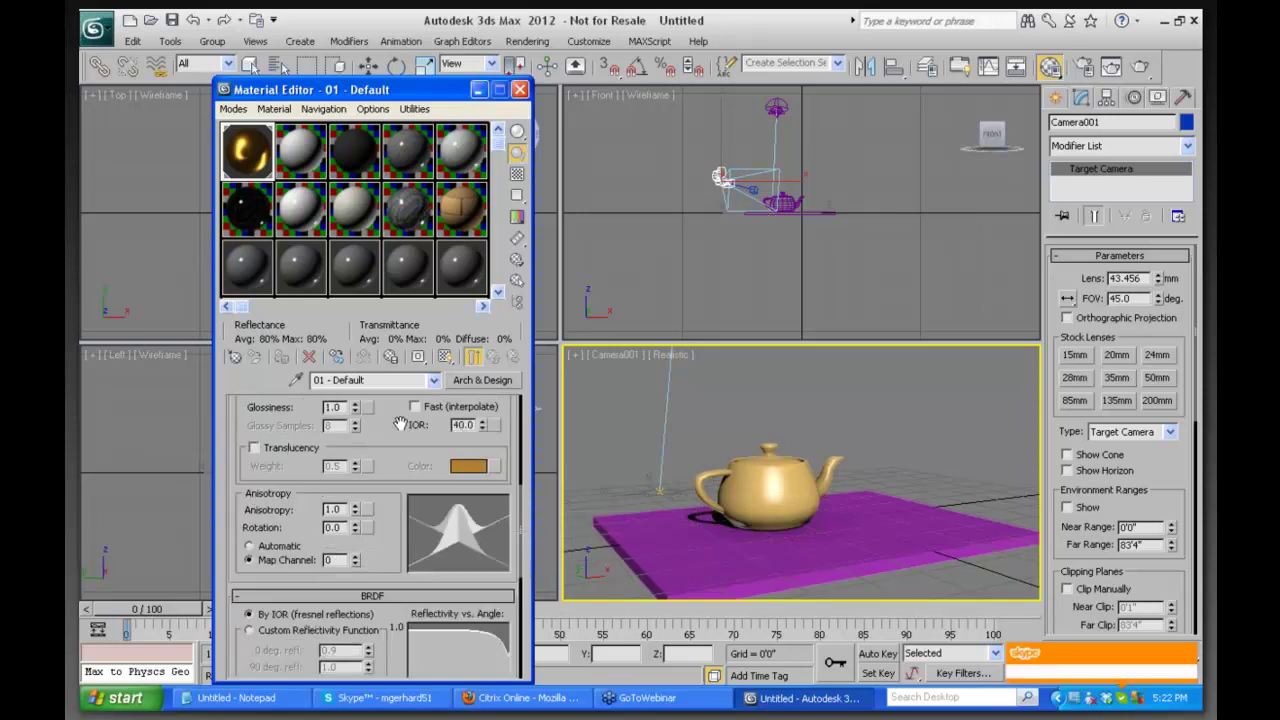
pyautogui.scroll(-3, 396, 470)
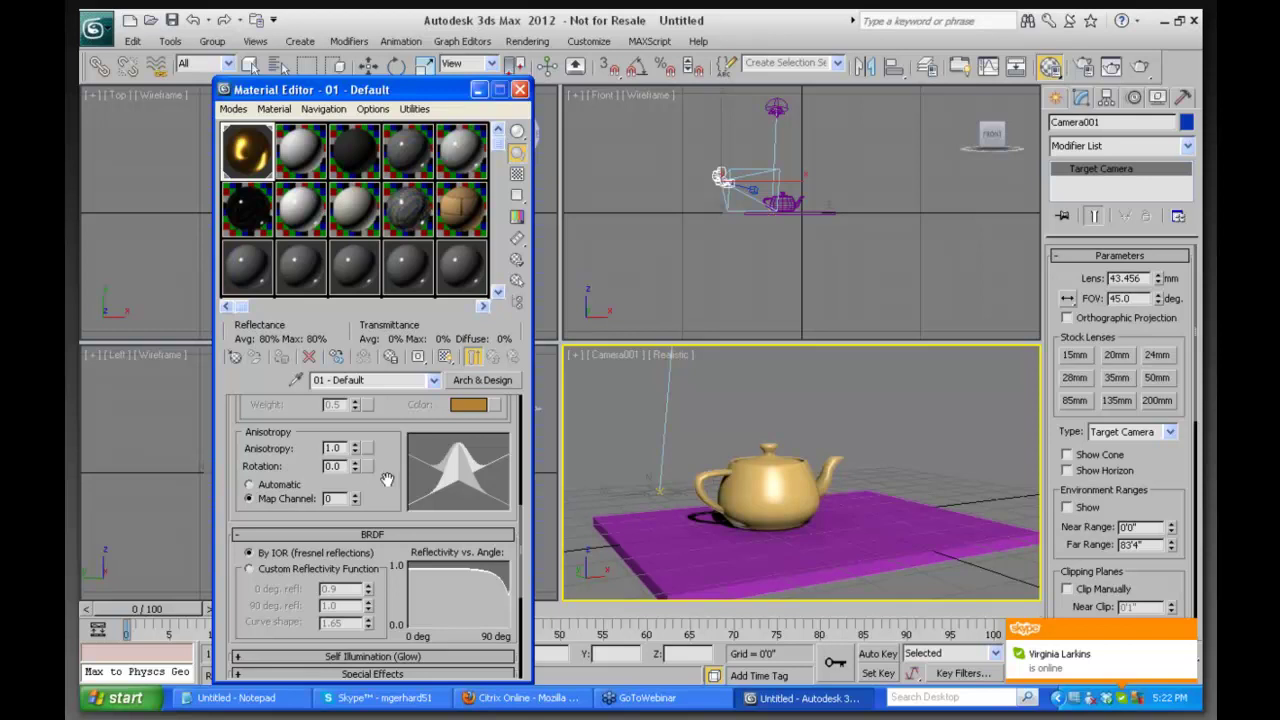
pyautogui.moveTo(387, 479); pyautogui.dragTo(385, 387)
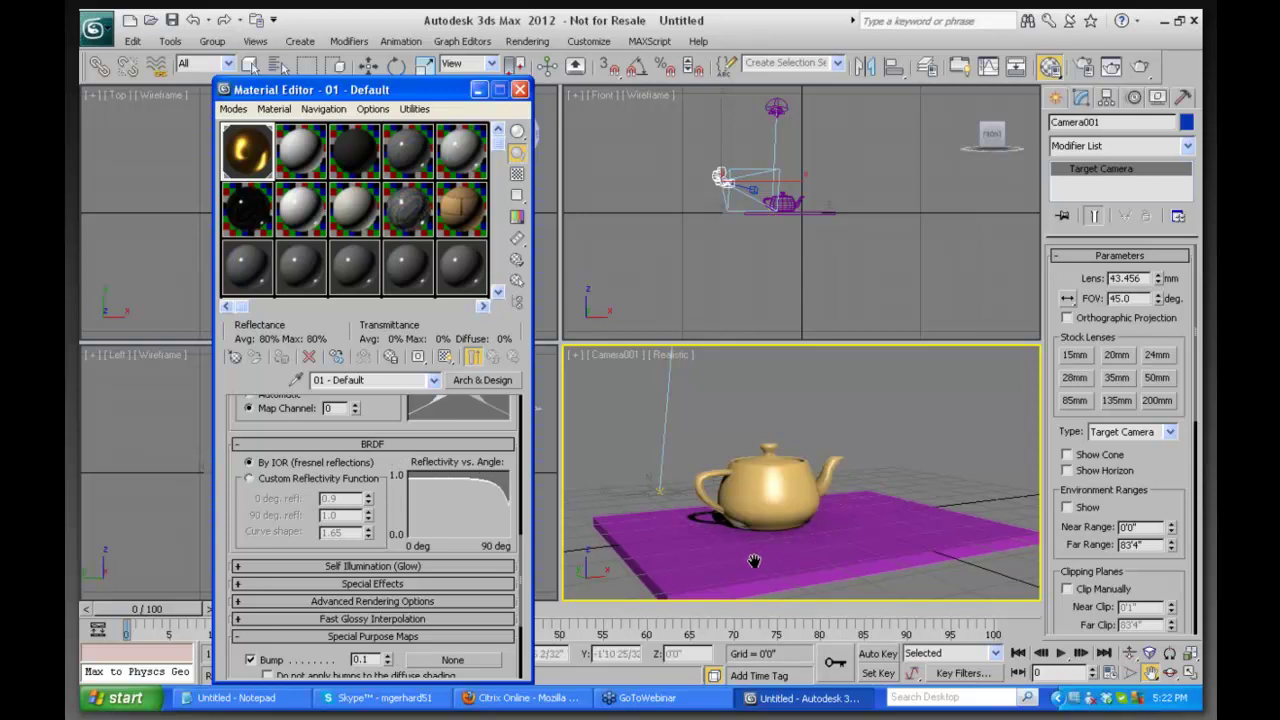
# Toggle Self Illumination (Glow) and its Illuminates the Scene option on and back off for the copper material
pyautogui.scroll(-2, 250, 568)
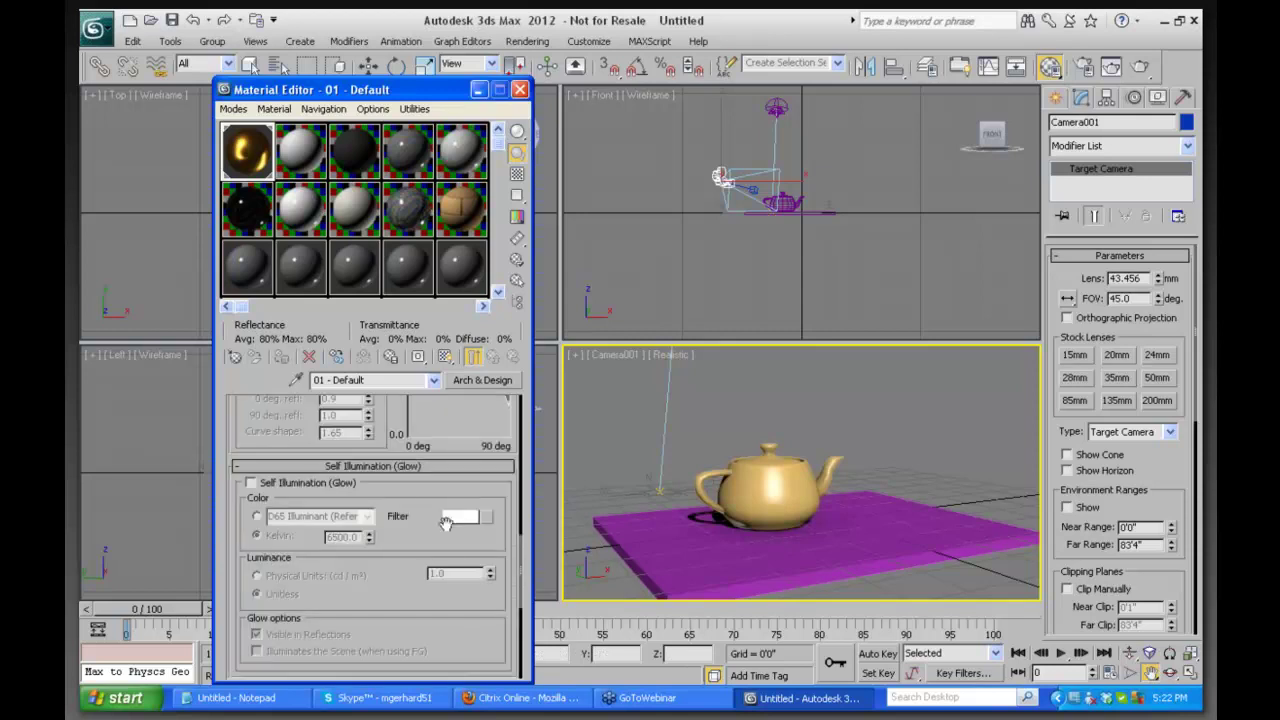
pyautogui.scroll(-1, 408, 472)
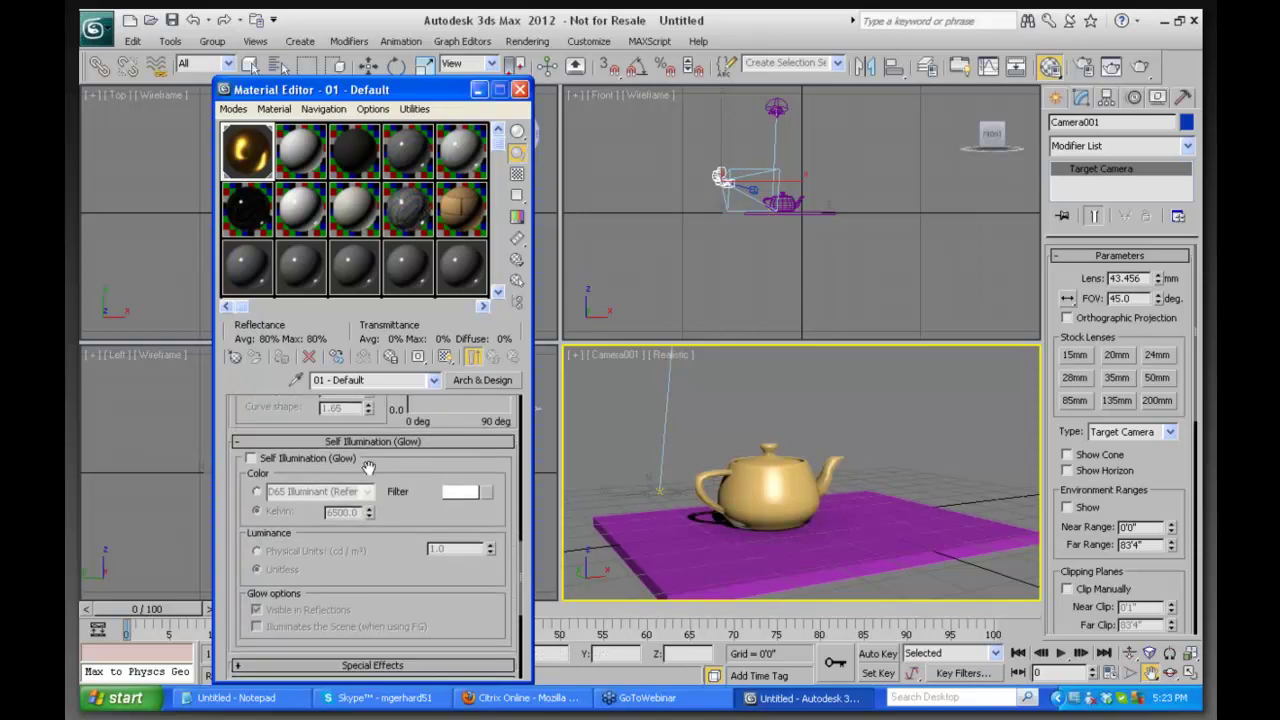
pyautogui.click(250, 457)
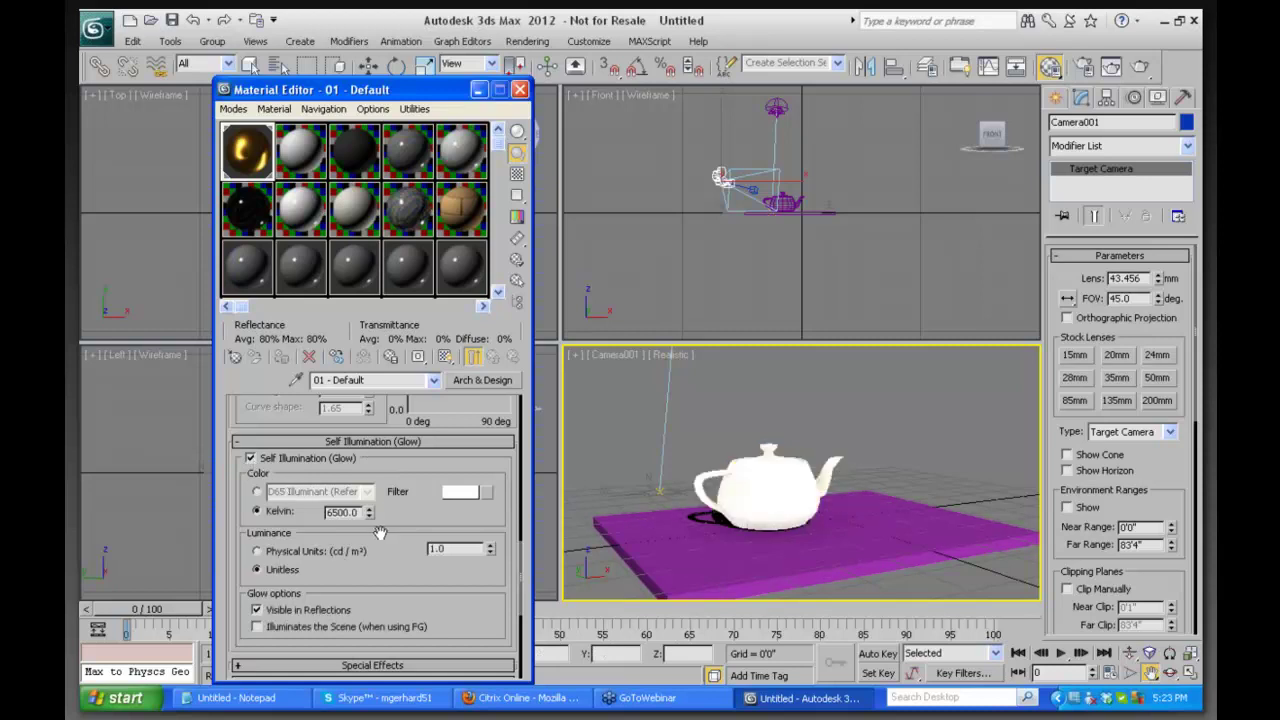
pyautogui.scroll(-3, 336, 580)
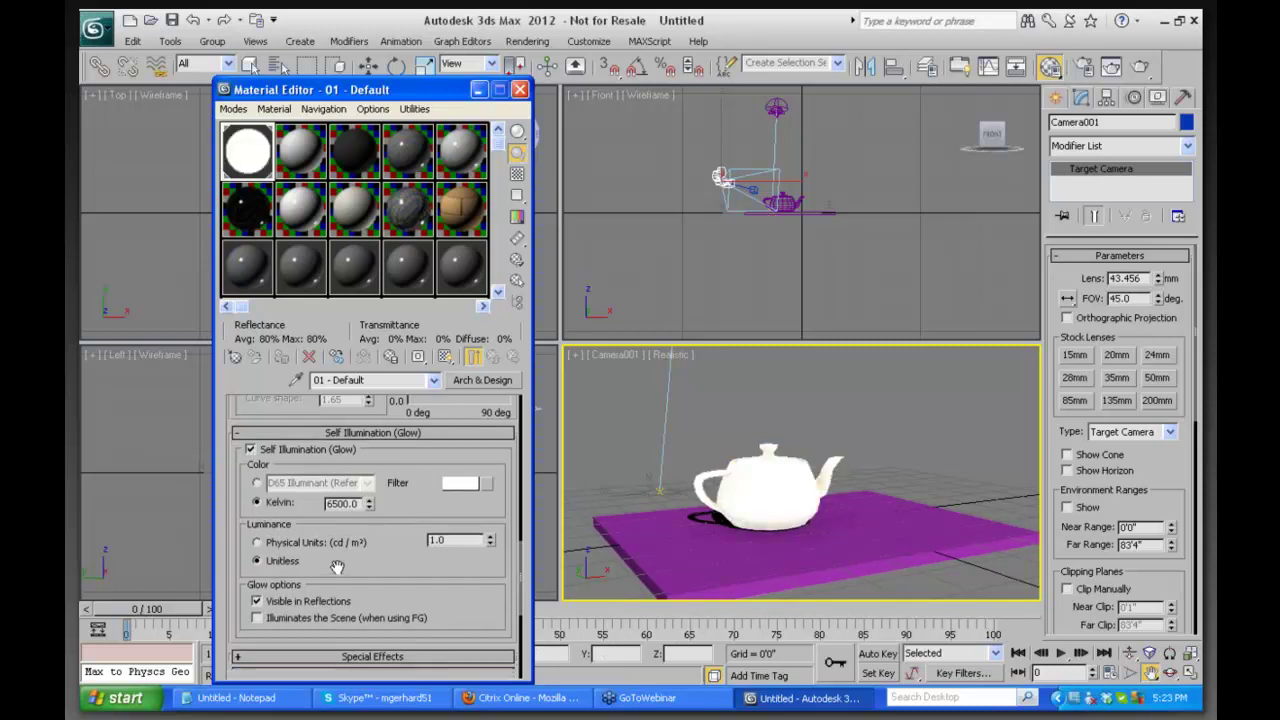
pyautogui.click(257, 586)
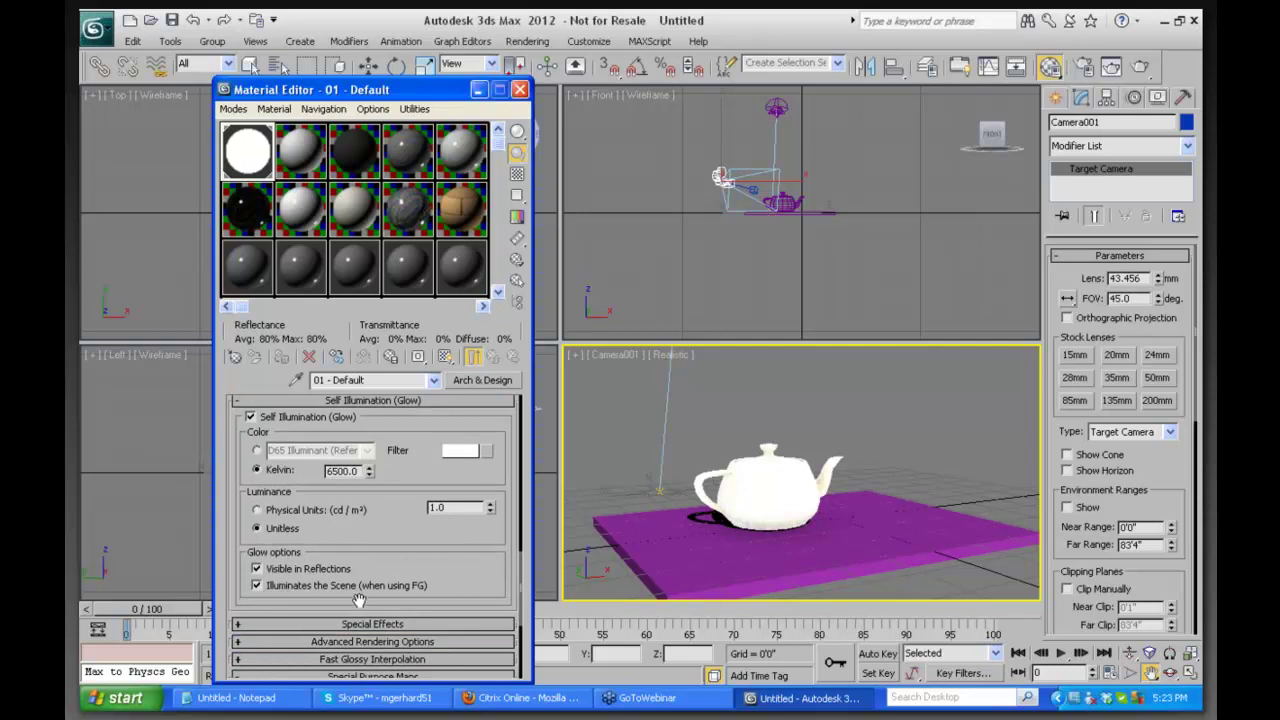
pyautogui.click(257, 586)
pyautogui.click(250, 417)
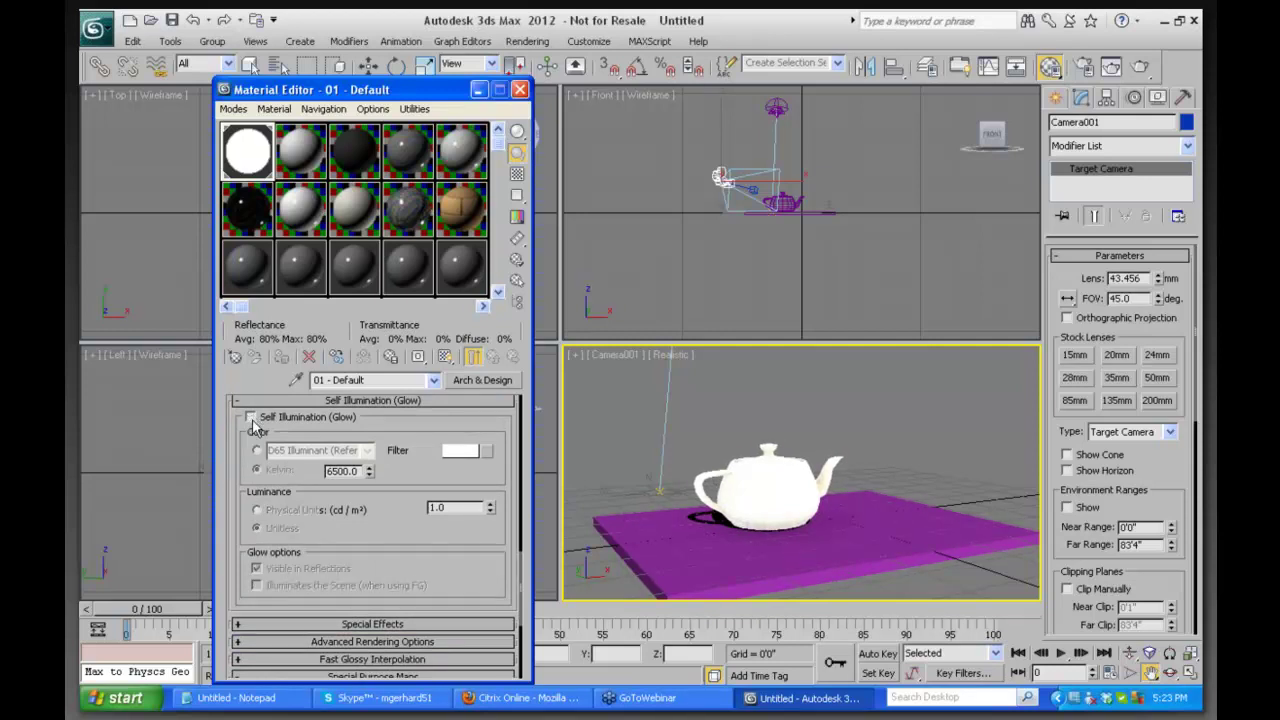
# Examine the copper material's Special Effects settings for Ambient Occlusion and Round Corners, and its Special Purpose Maps
pyautogui.moveTo(392, 514); pyautogui.dragTo(411, 429)
pyautogui.click(372, 539)
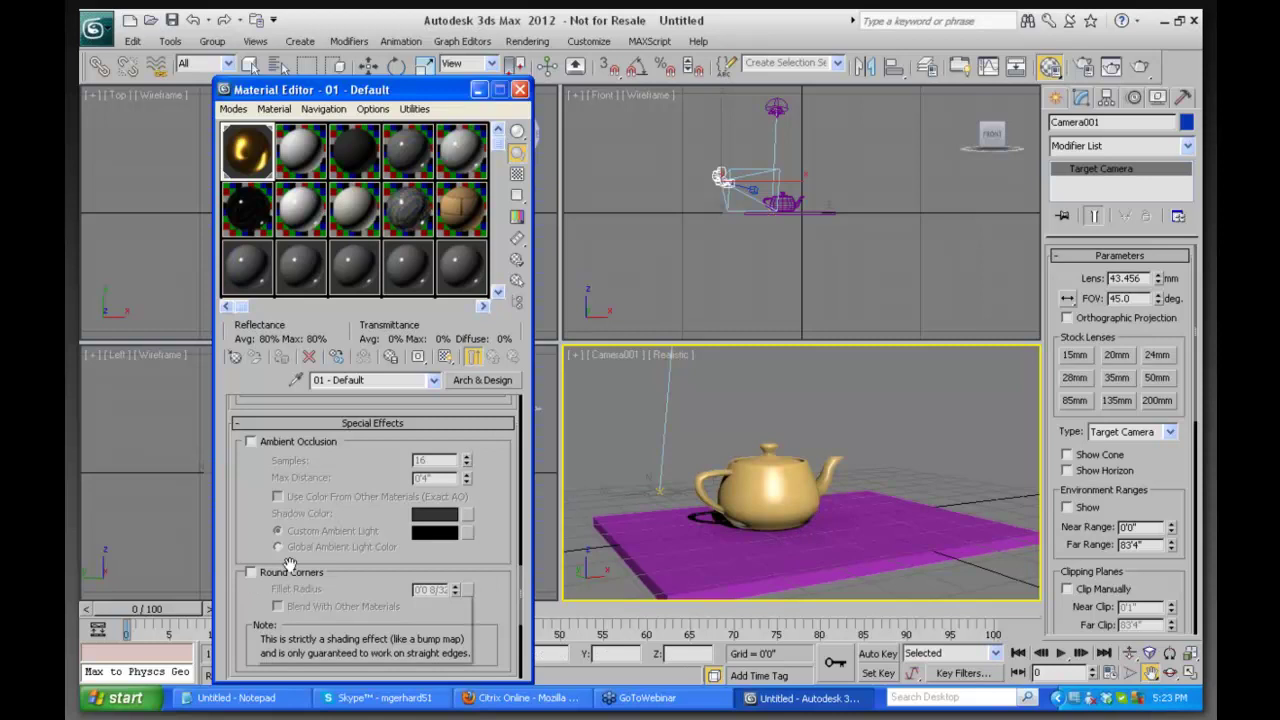
pyautogui.moveTo(386, 518); pyautogui.dragTo(390, 494)
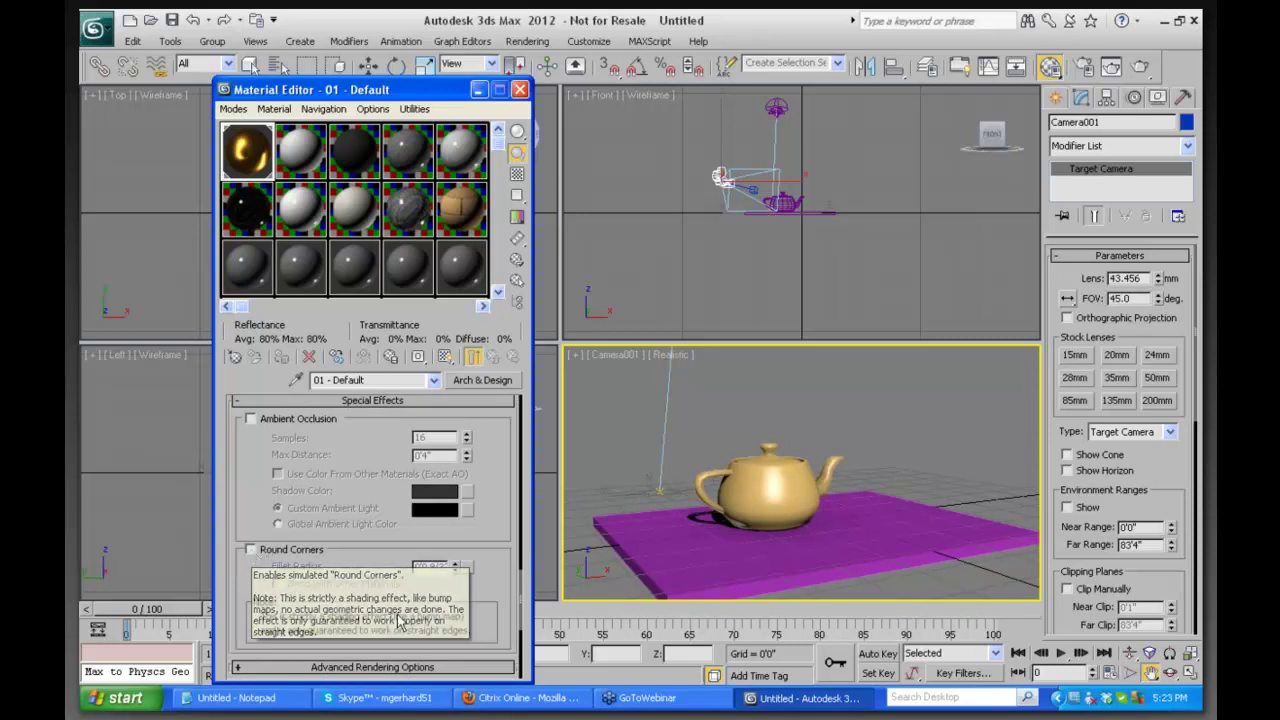
pyautogui.moveTo(487, 533); pyautogui.dragTo(502, 357)
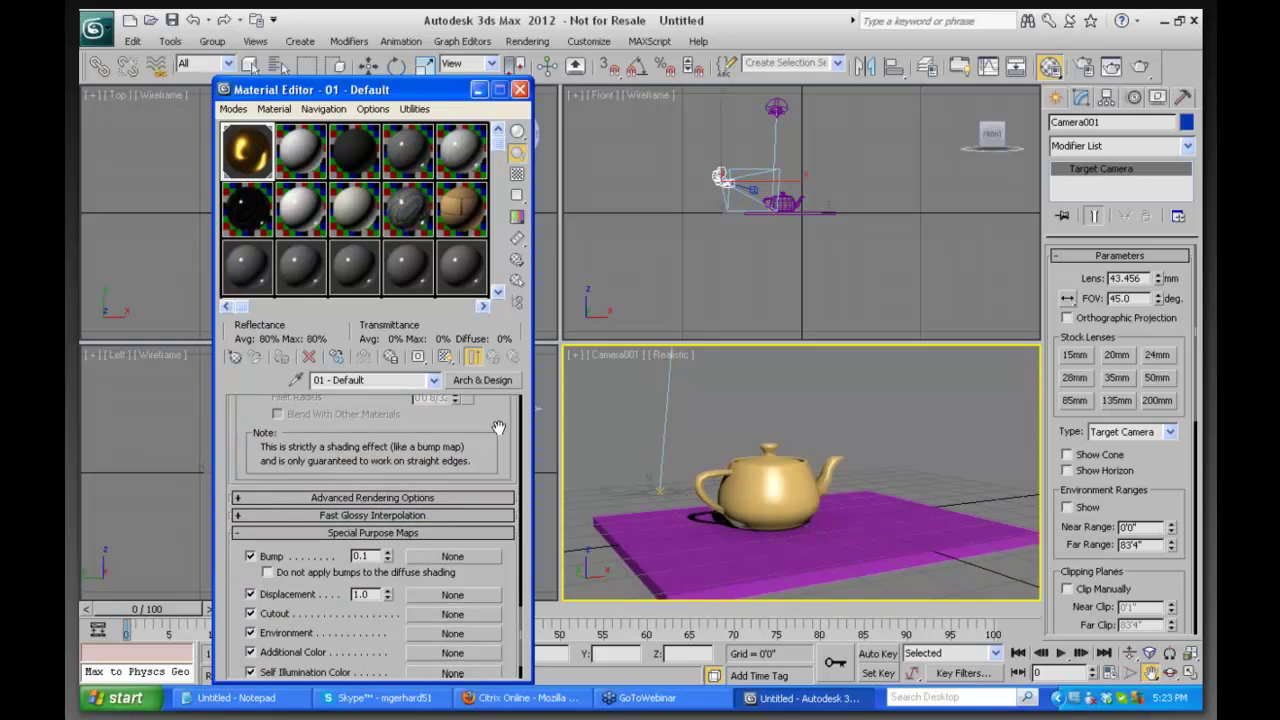
pyautogui.moveTo(499, 433); pyautogui.dragTo(500, 383)
pyautogui.scroll(5, 412, 513)
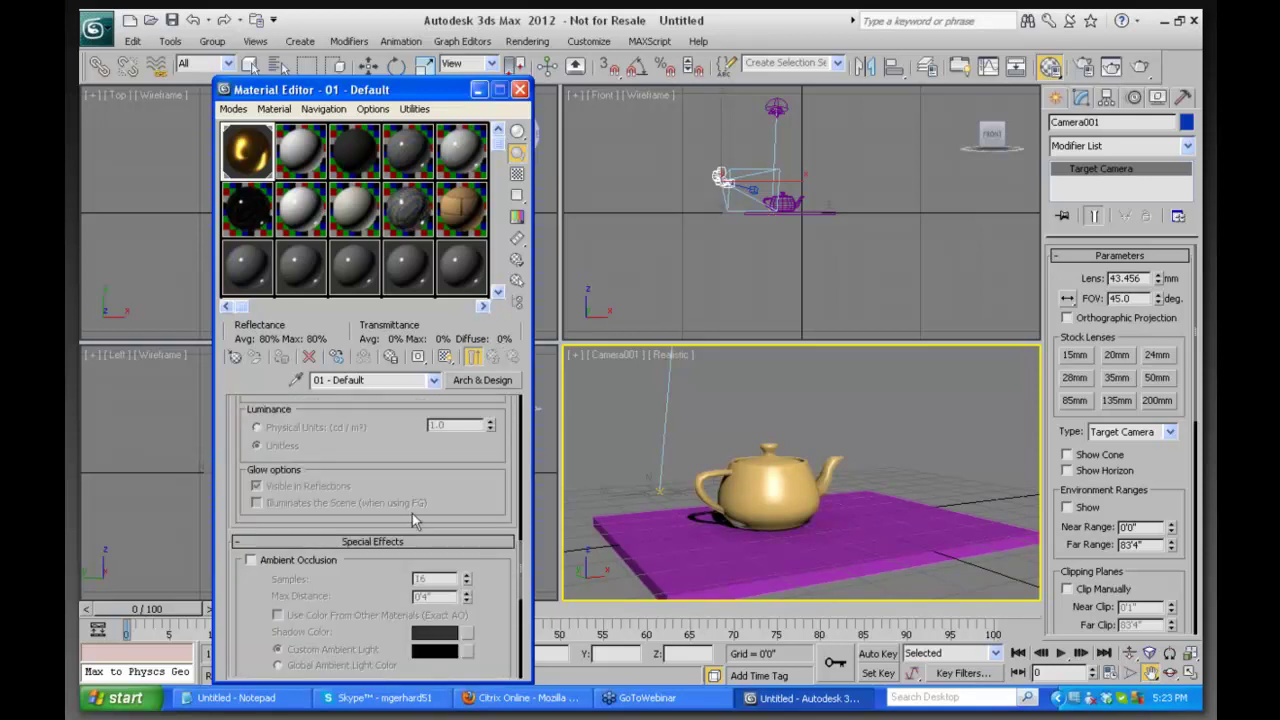
pyautogui.scroll(3, 390, 432)
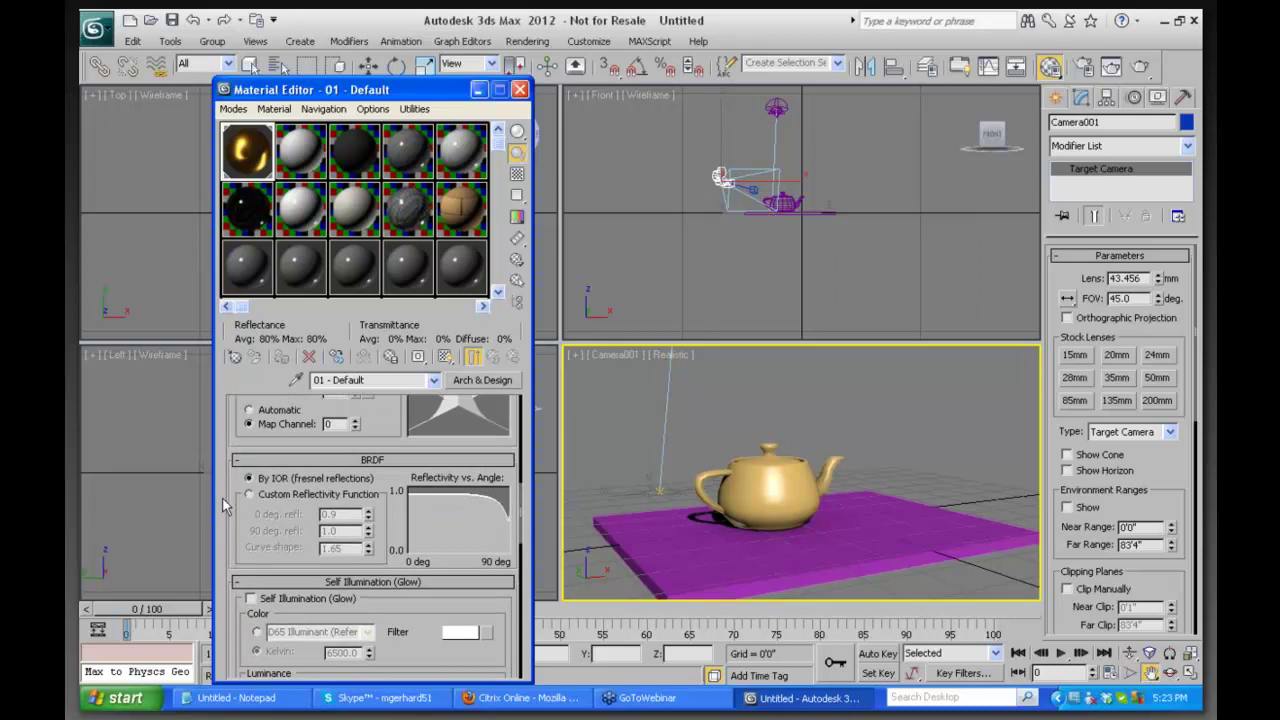
pyautogui.scroll(6, 352, 641)
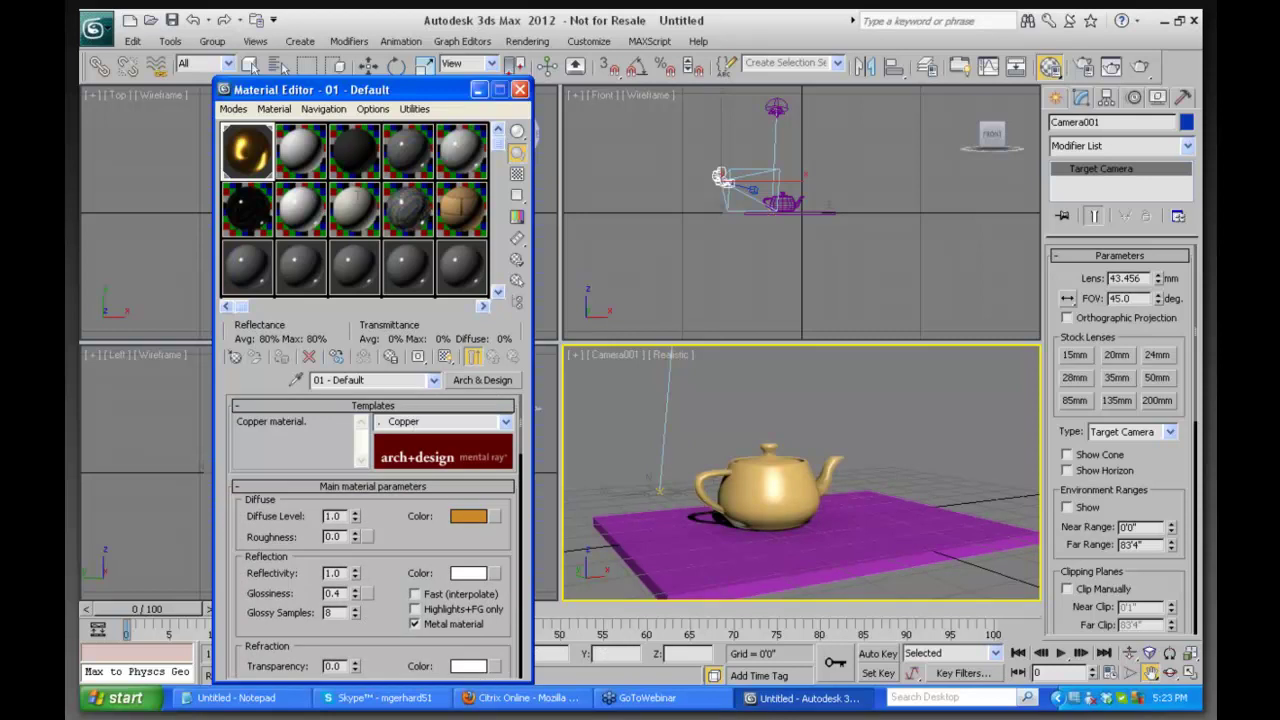
# Apply the Water, Reflective Surface template to the 02 - Default material used on the ground slab
pyautogui.click(292, 263)
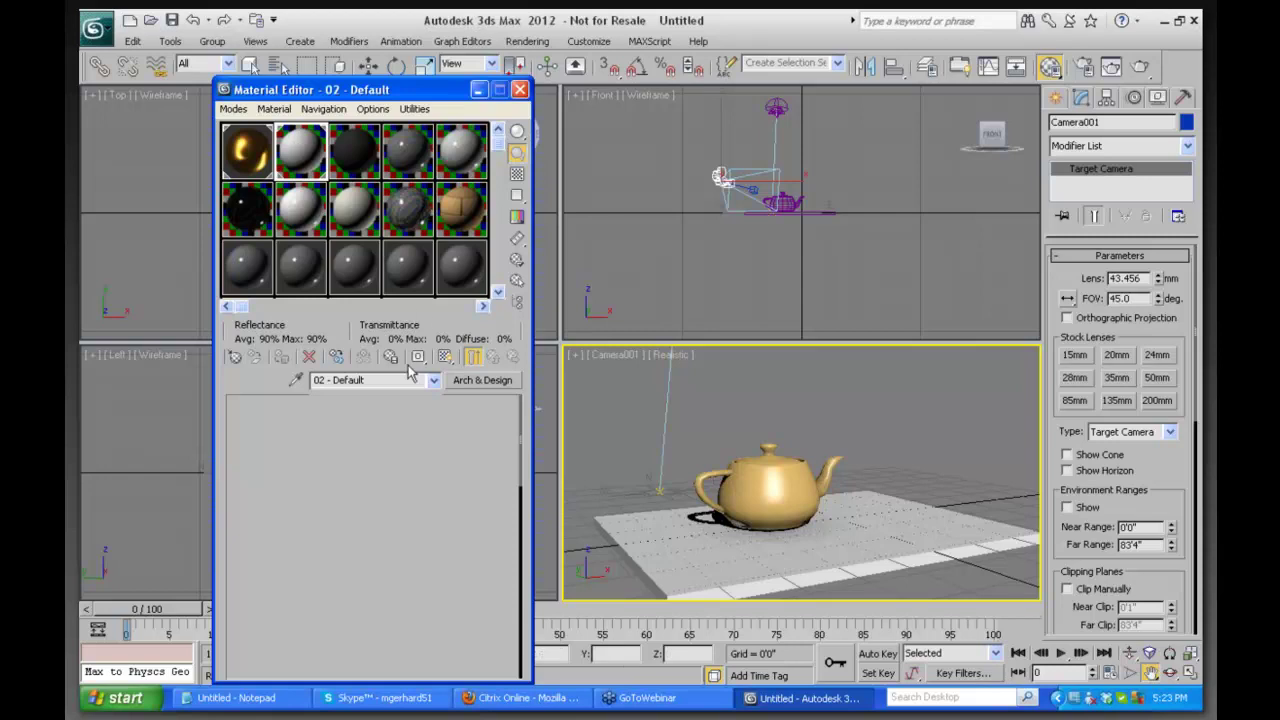
pyautogui.click(507, 421)
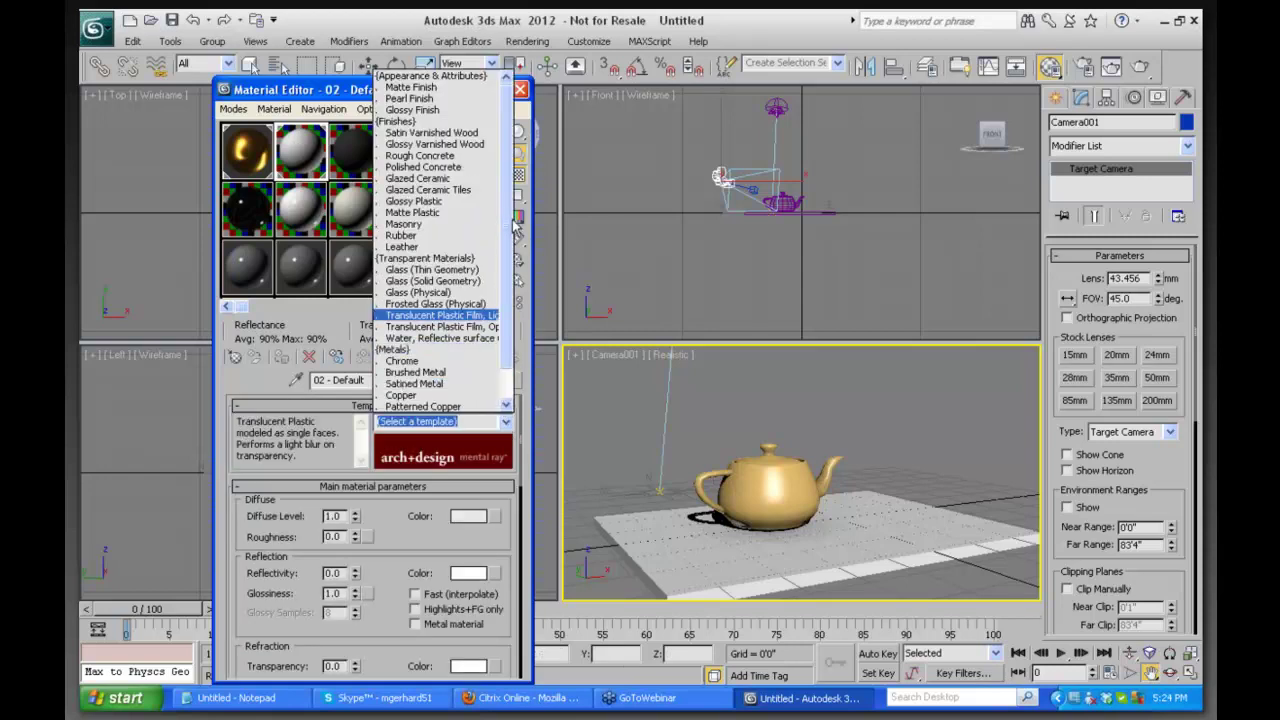
pyautogui.moveTo(510, 283); pyautogui.dragTo(510, 355)
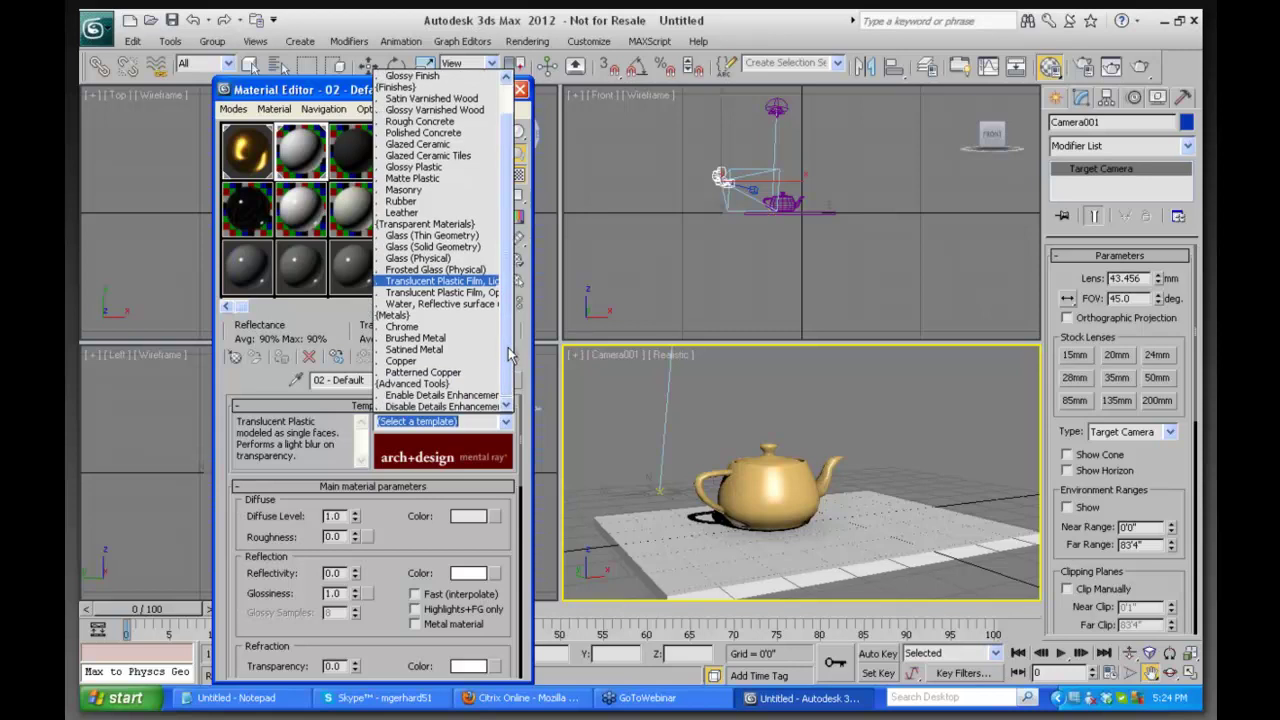
pyautogui.click(445, 304)
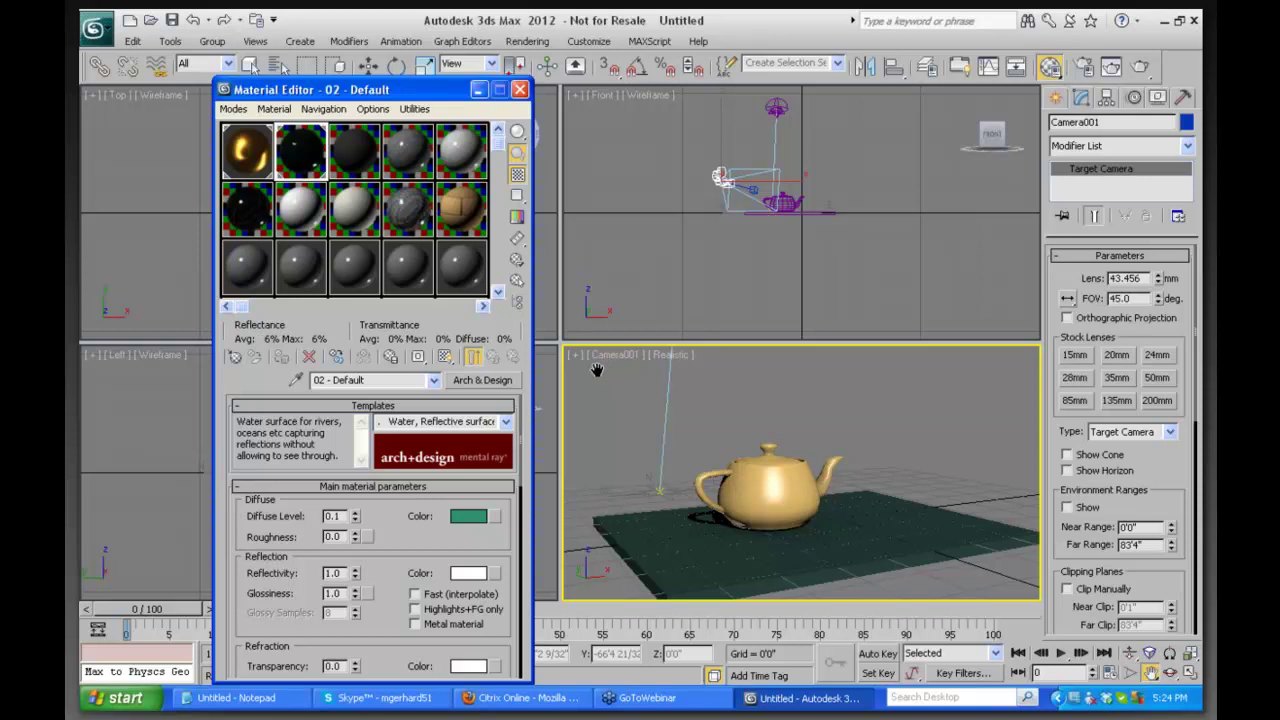
# Render the Camera001 view to check the copper teapot on the water surface, and close the rendered frame
pyautogui.hotkey('shift', 'q')
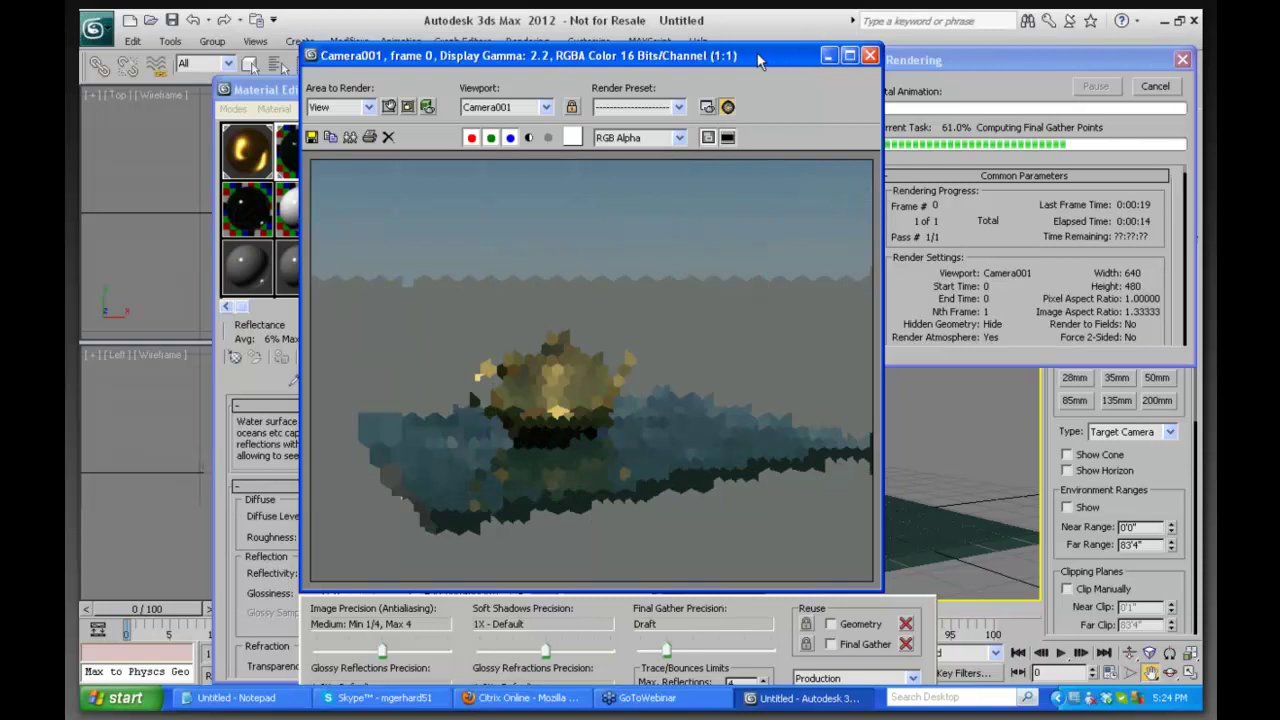
pyautogui.moveTo(758, 60)
pyautogui.mouseDown()
pyautogui.moveTo(703, 58)
pyautogui.moveTo(763, 56)
pyautogui.mouseUp()
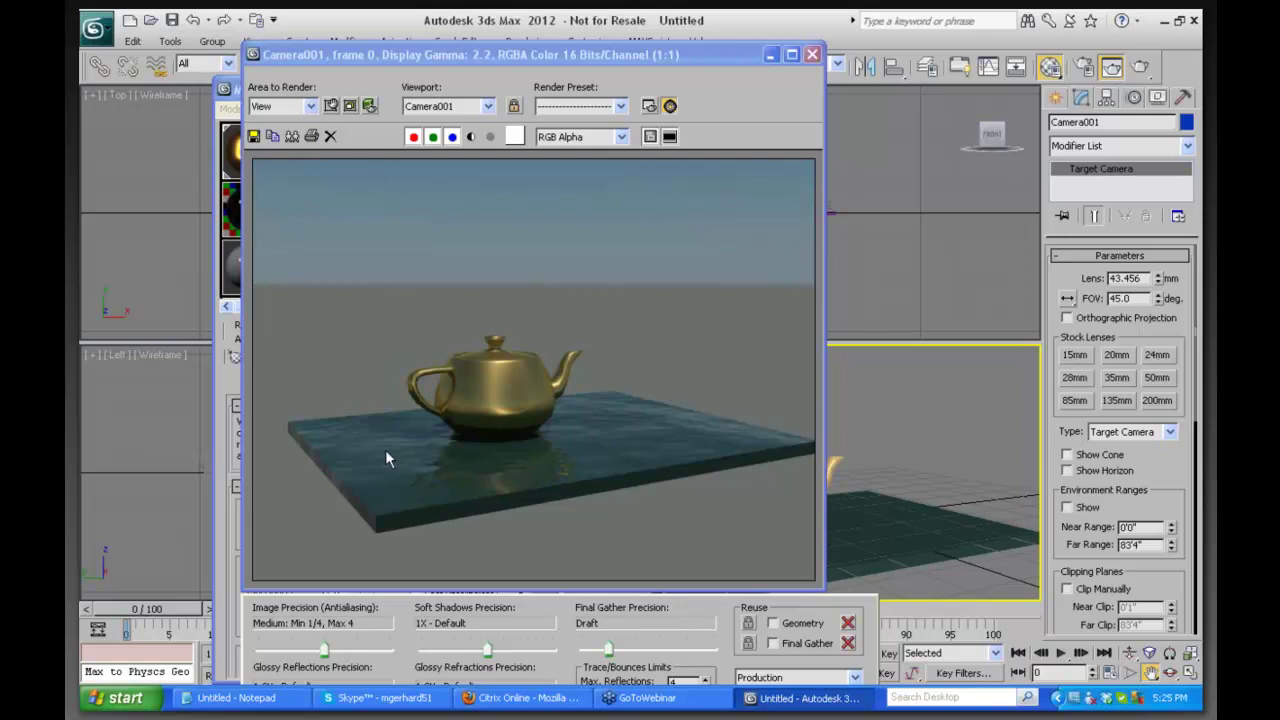
pyautogui.click(812, 55)
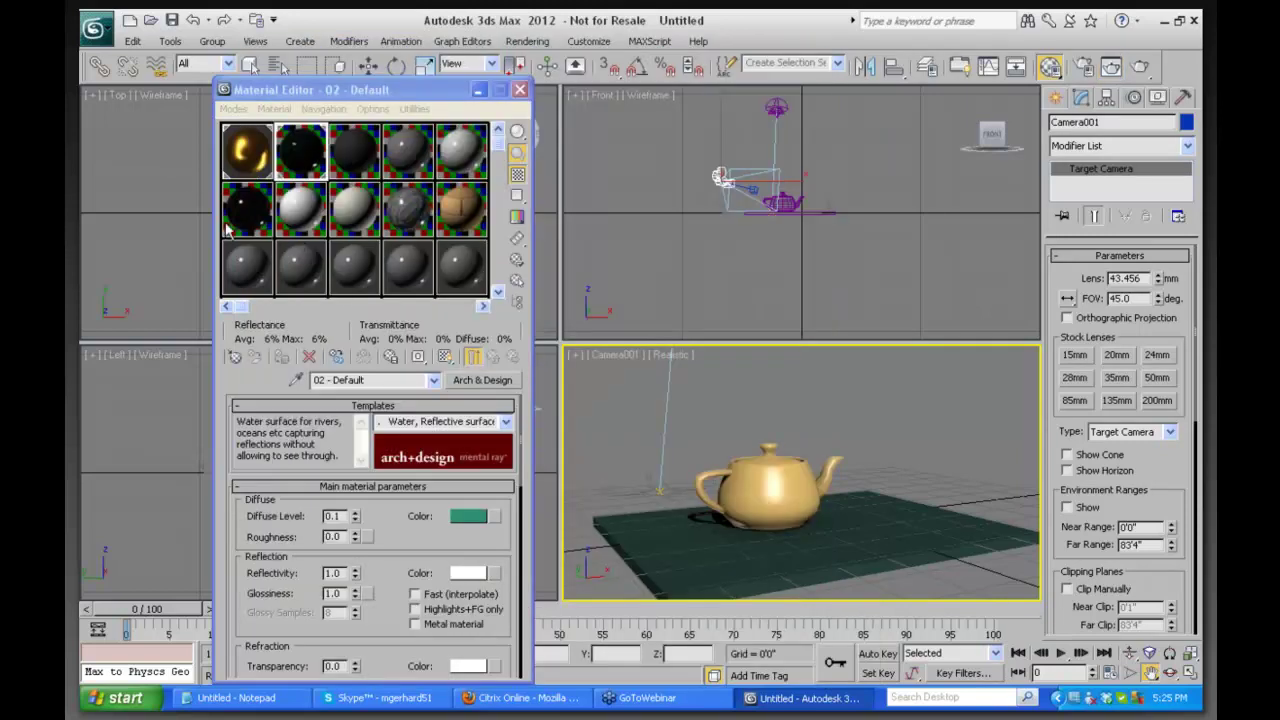
# Change the third sample slot's material, 03 - Default, to mental ray Autodesk Water
pyautogui.click(368, 163)
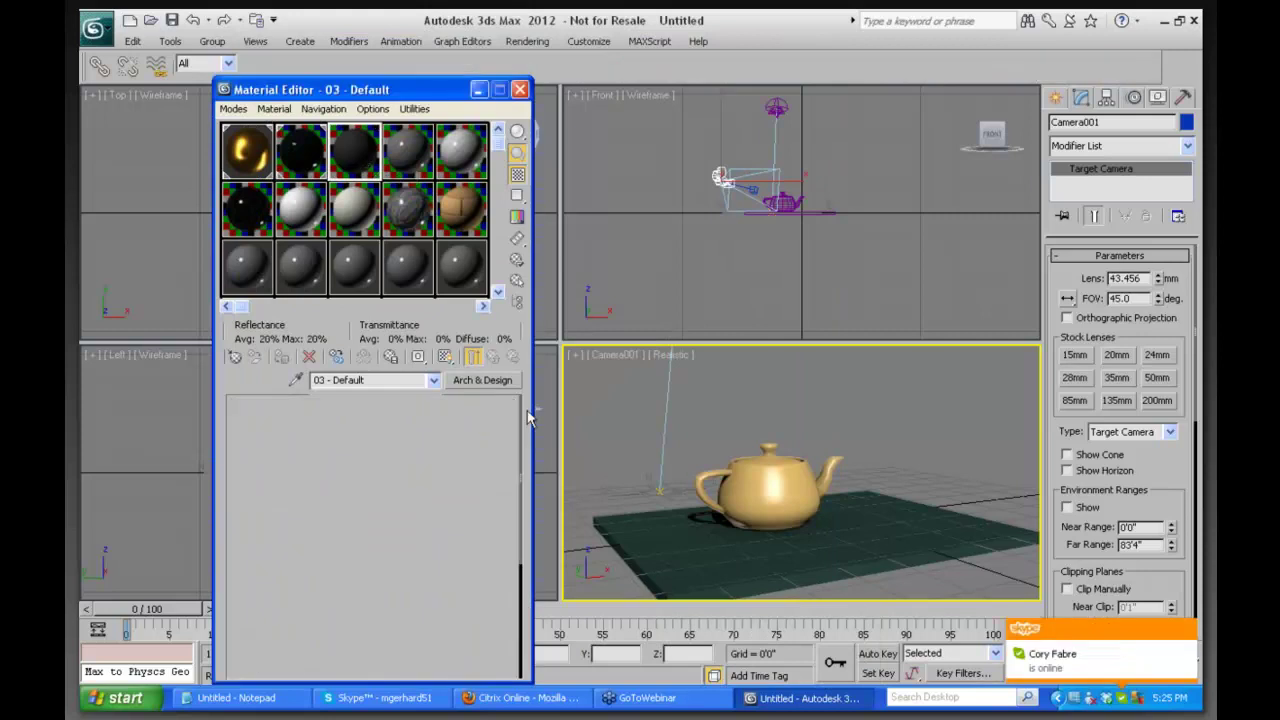
pyautogui.click(466, 383)
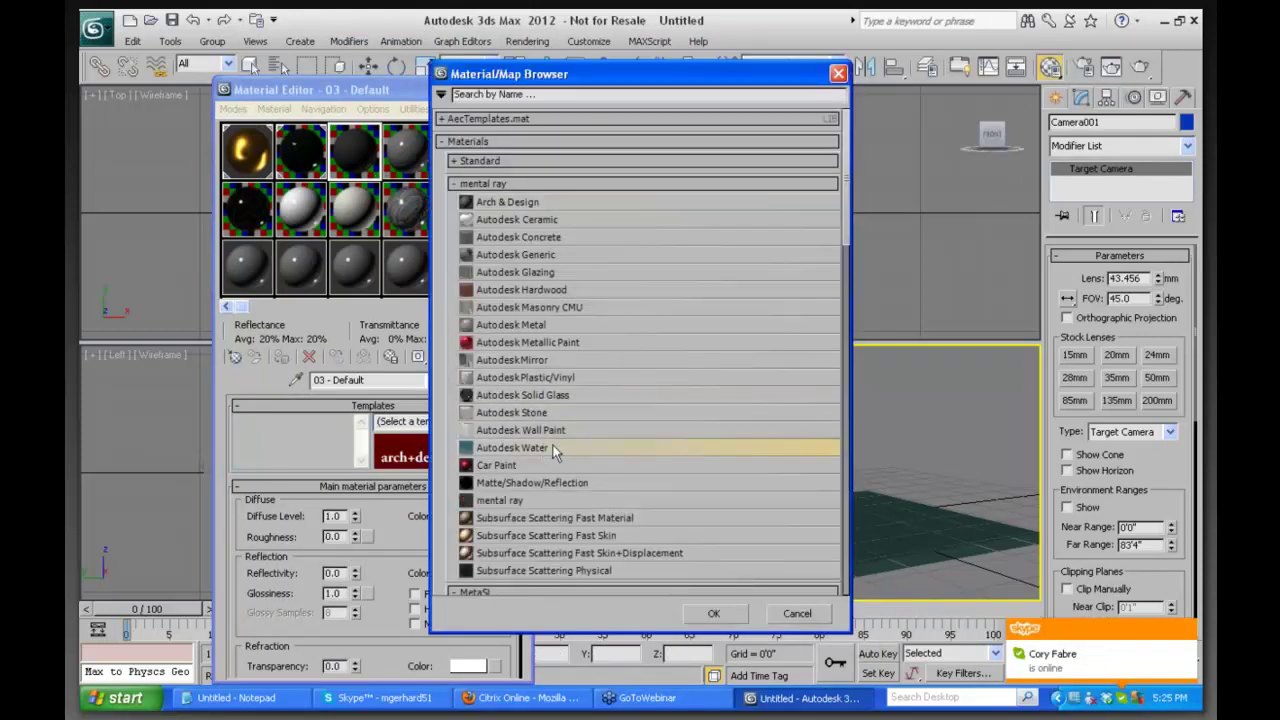
pyautogui.click(713, 613)
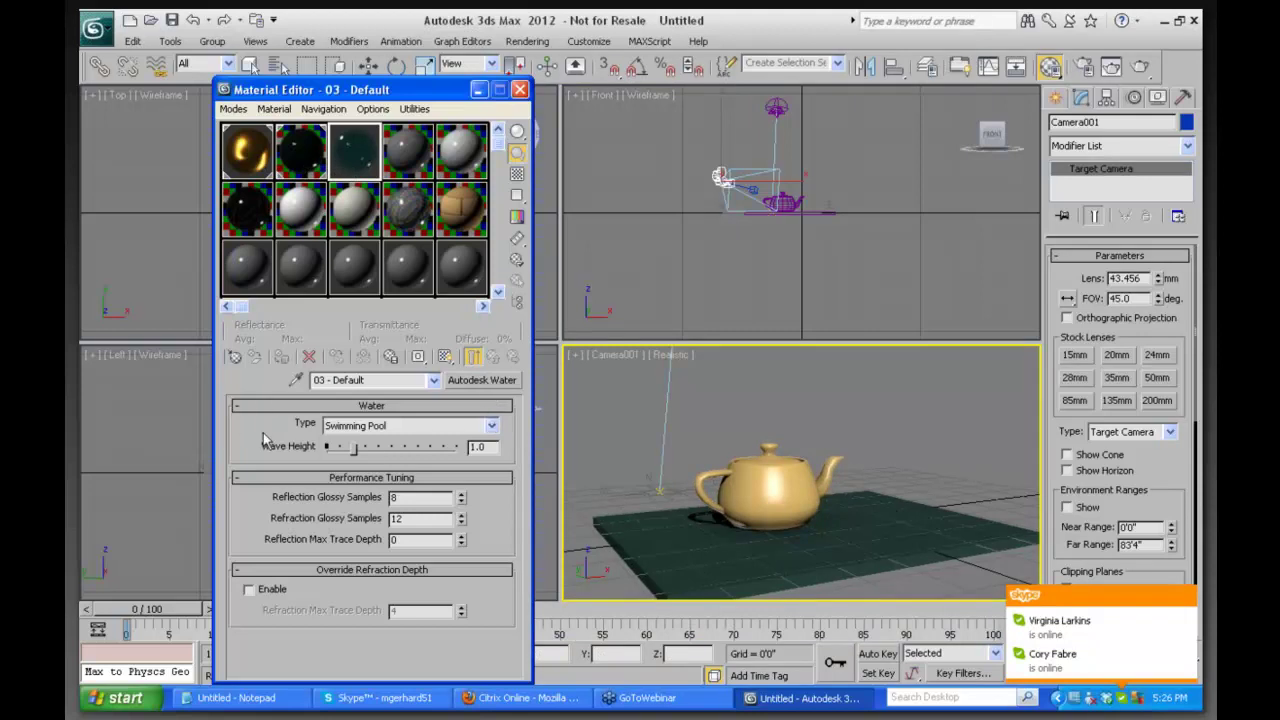
# Review the available water types of the Autodesk Water material, keeping Swimming Pool, and close the Material Editor
pyautogui.click(493, 426)
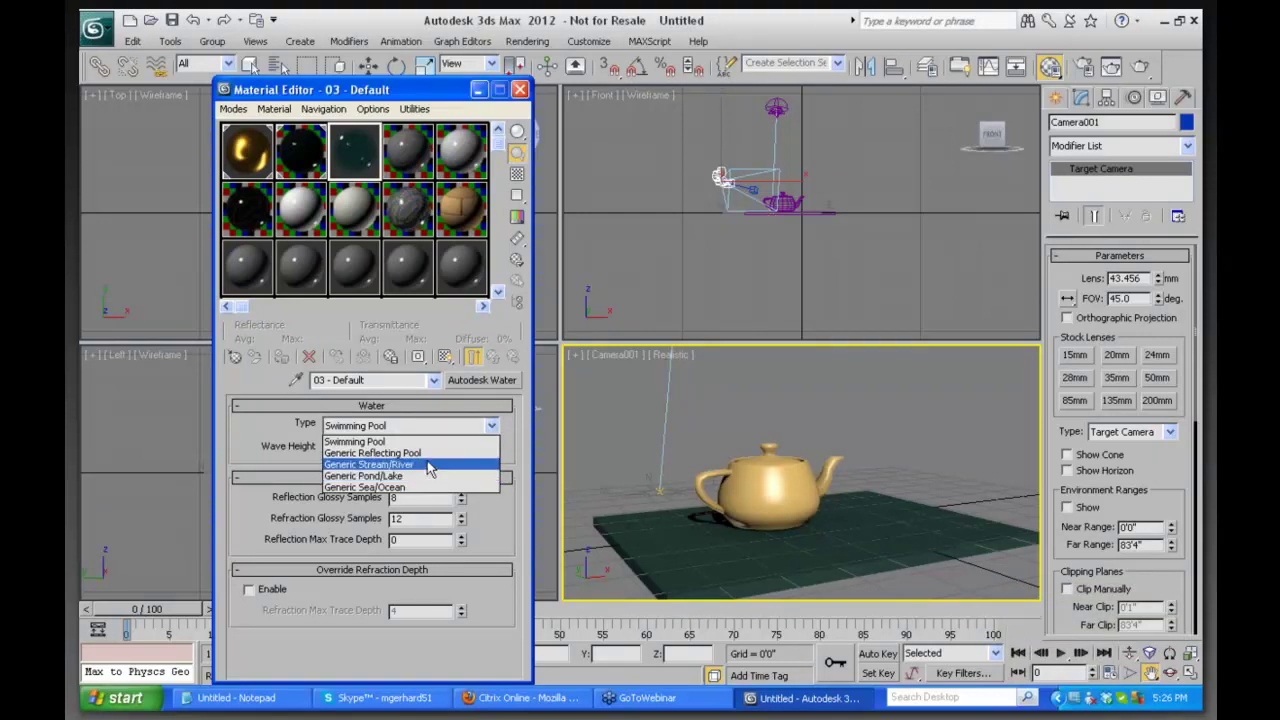
pyautogui.click(260, 440)
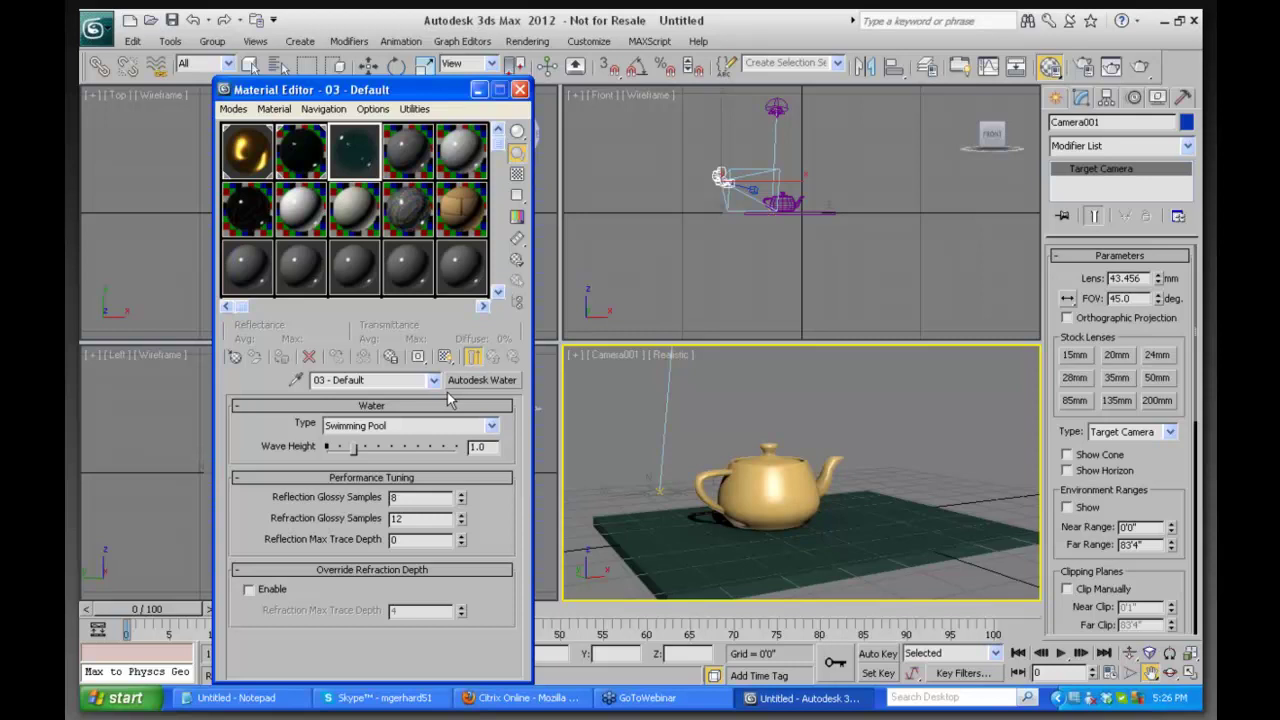
pyautogui.click(519, 91)
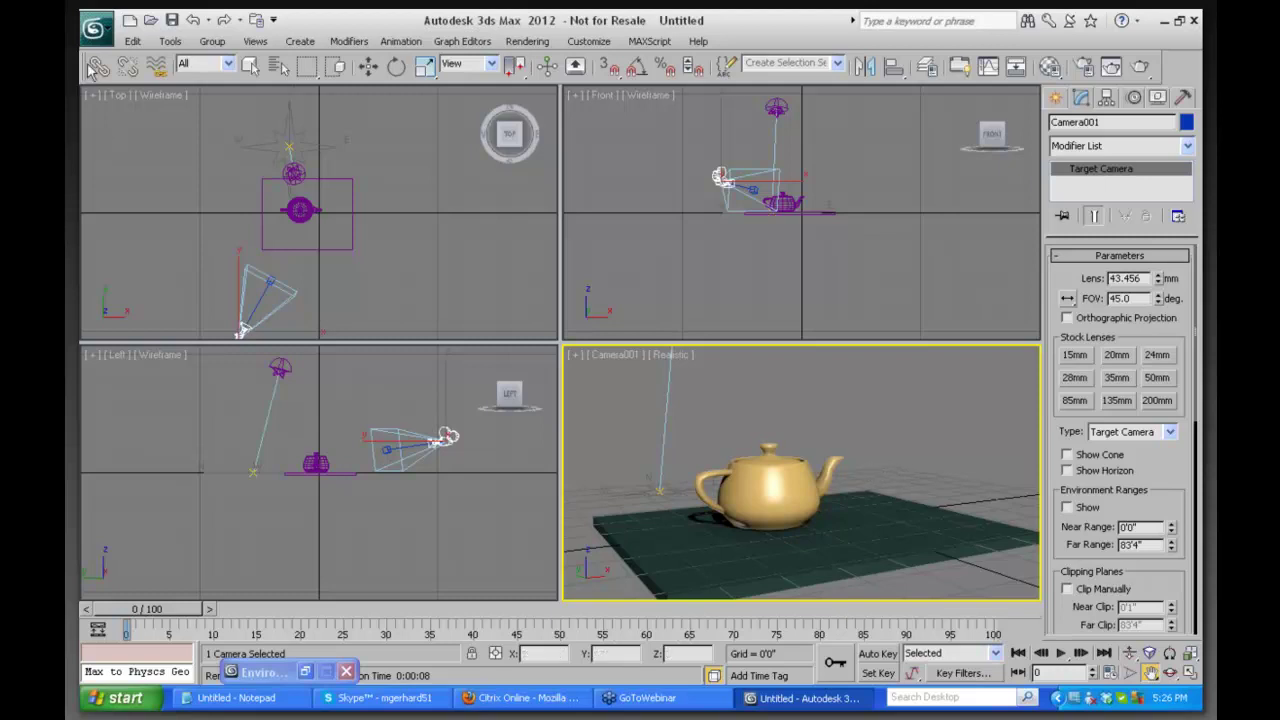
# Draw a wall box with AutoGrid along the ground slab's back edge, about 0'5" long, 6'2" wide and 3'4" high
pyautogui.rightClick(870, 492)
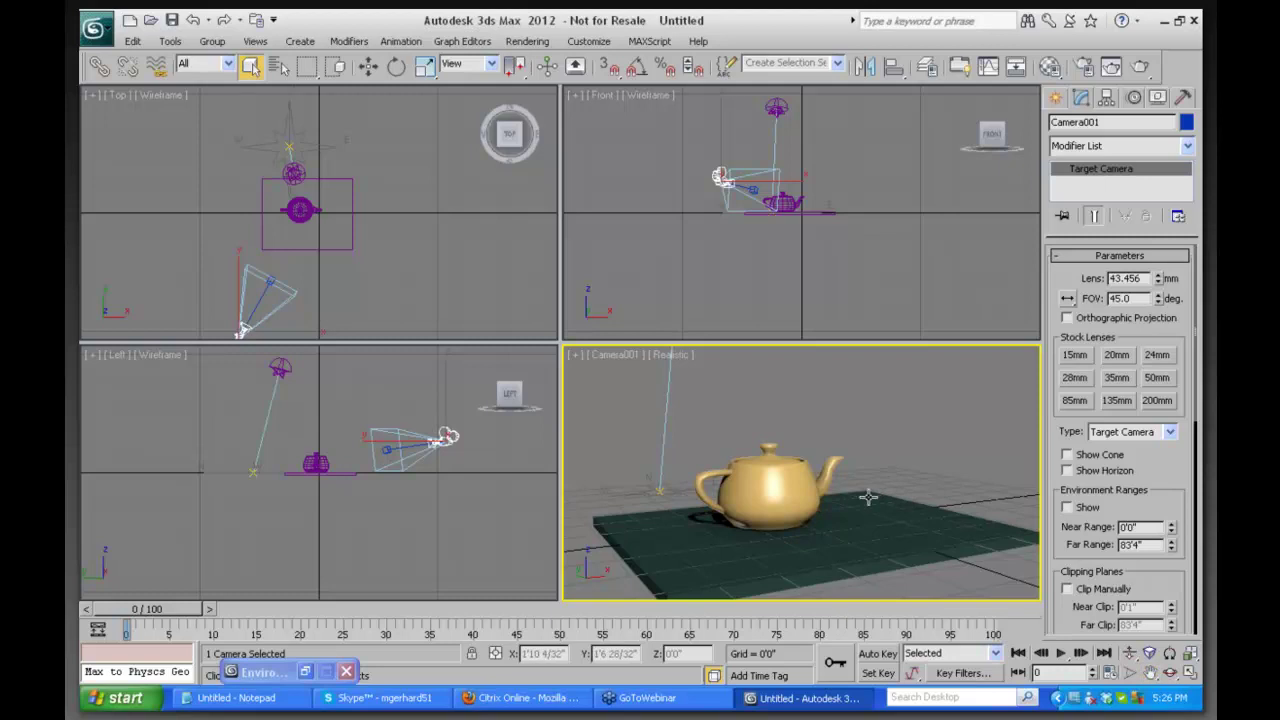
pyautogui.click(868, 497)
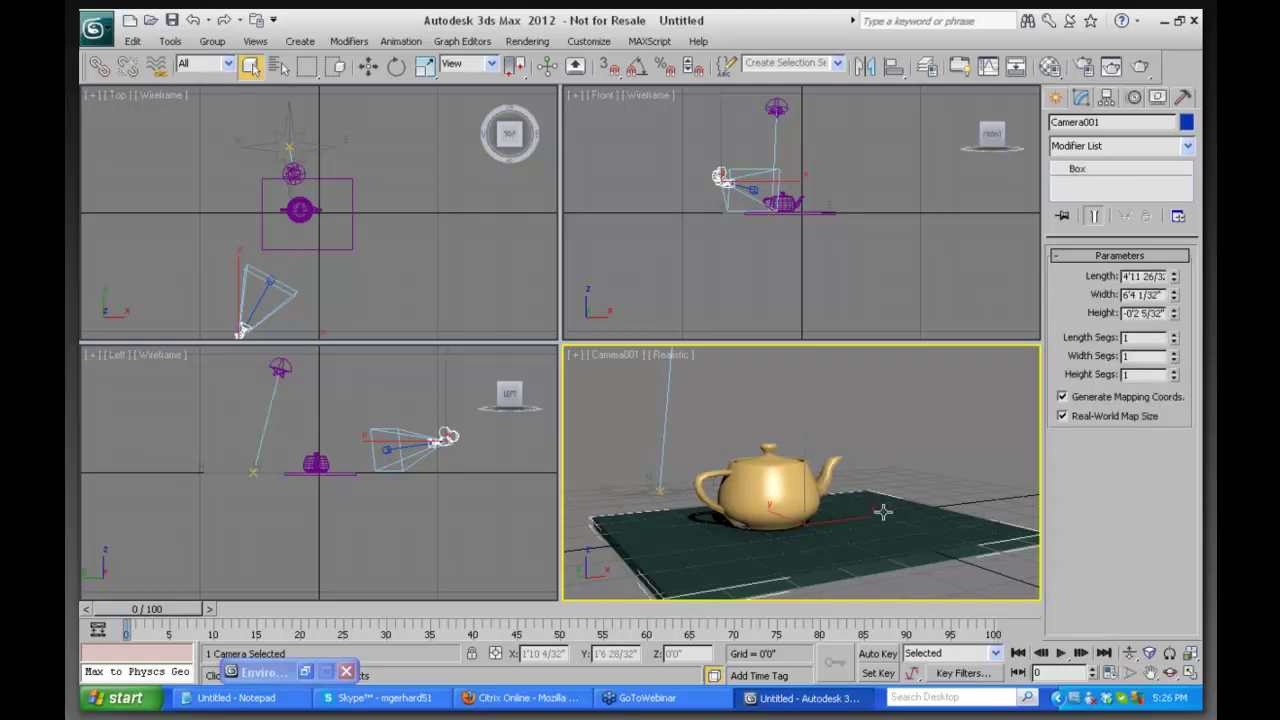
pyautogui.click(1056, 100)
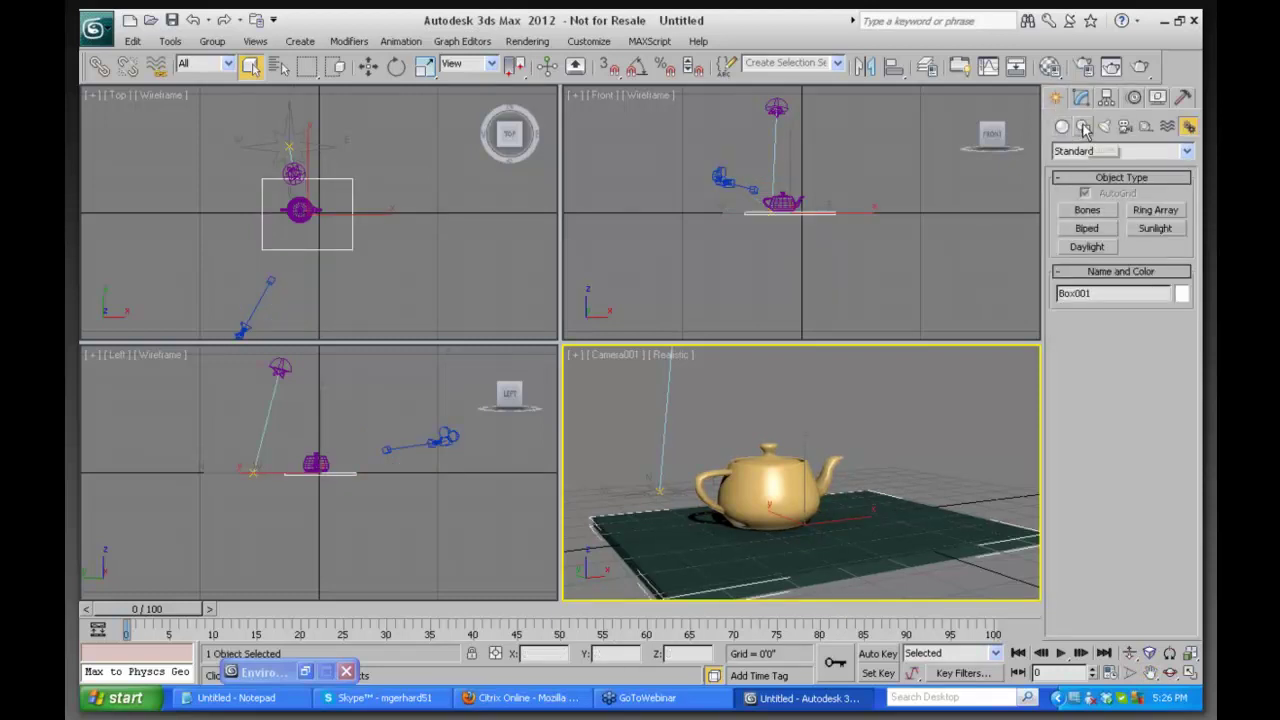
pyautogui.click(1084, 127)
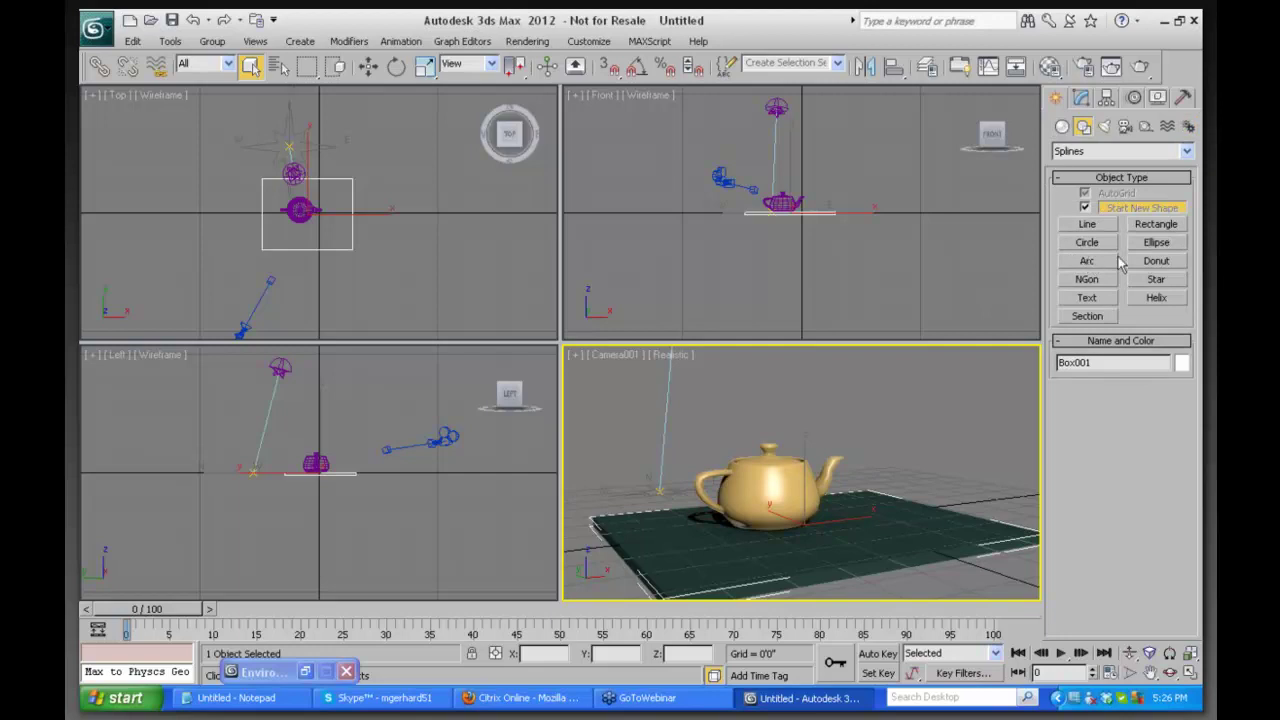
pyautogui.click(1061, 128)
pyautogui.click(1085, 211)
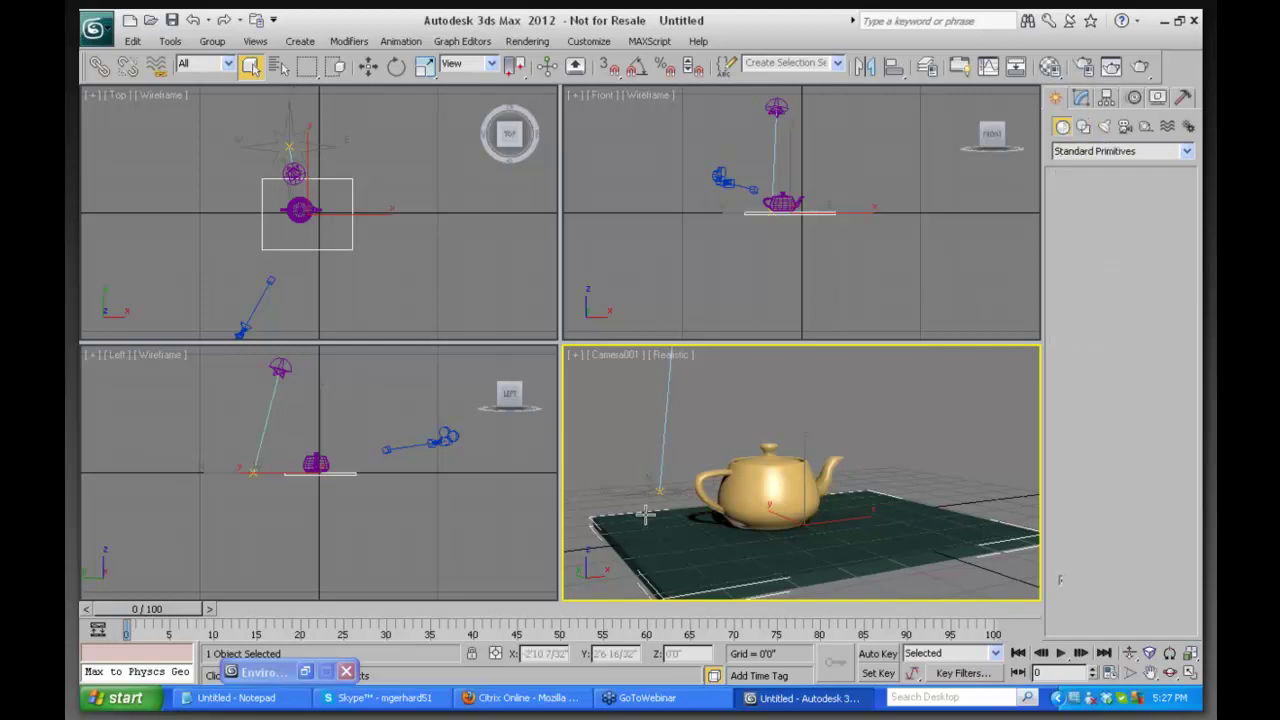
pyautogui.moveTo(594, 514)
pyautogui.mouseDown()
pyautogui.moveTo(864, 490)
pyautogui.moveTo(846, 431)
pyautogui.moveTo(842, 318)
pyautogui.mouseUp()
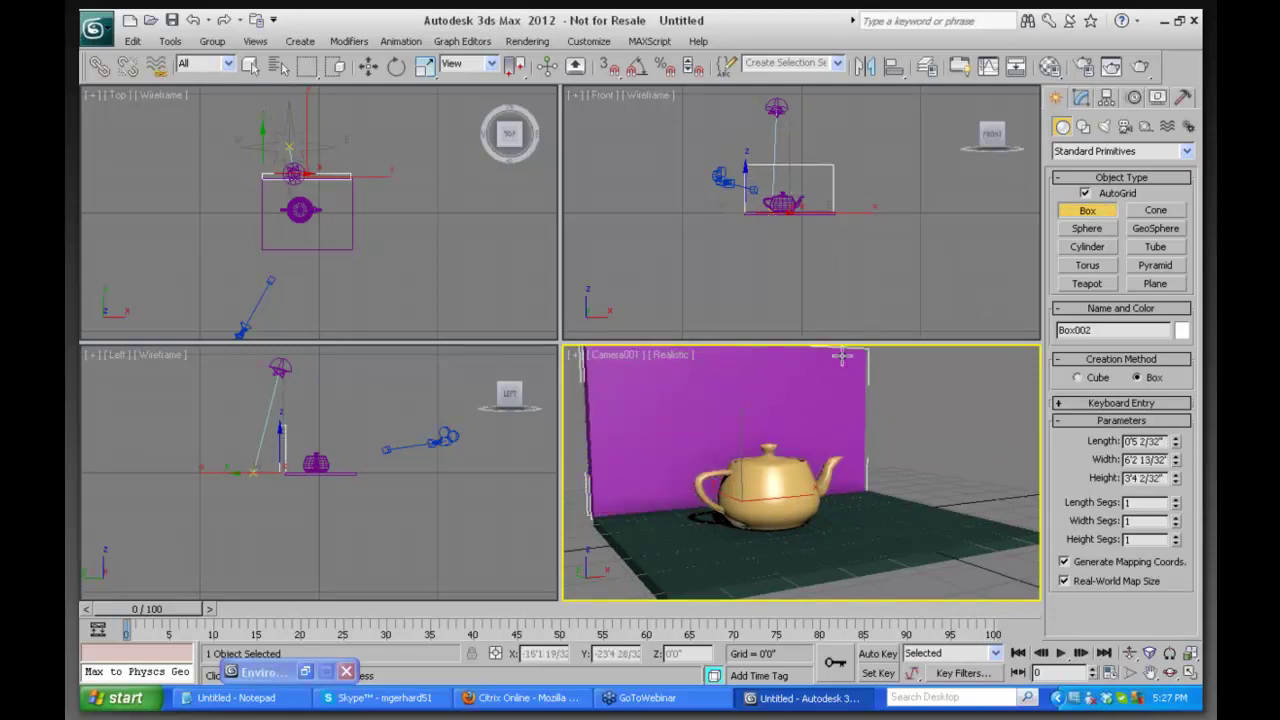
pyautogui.click(843, 320)
# Draw a smaller box on the wall's front face above the teapot with AutoGrid, and move it back through the wall
pyautogui.moveTo(666, 381); pyautogui.dragTo(788, 440)
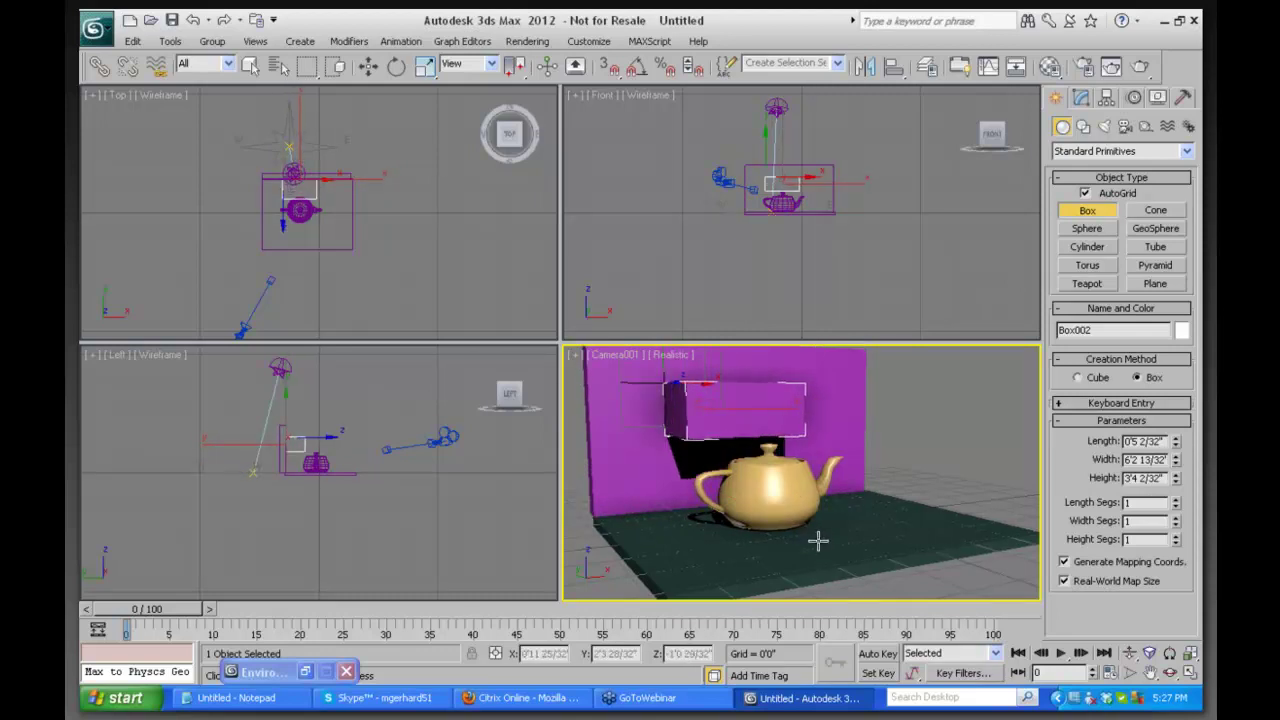
pyautogui.click(793, 509)
pyautogui.click(368, 66)
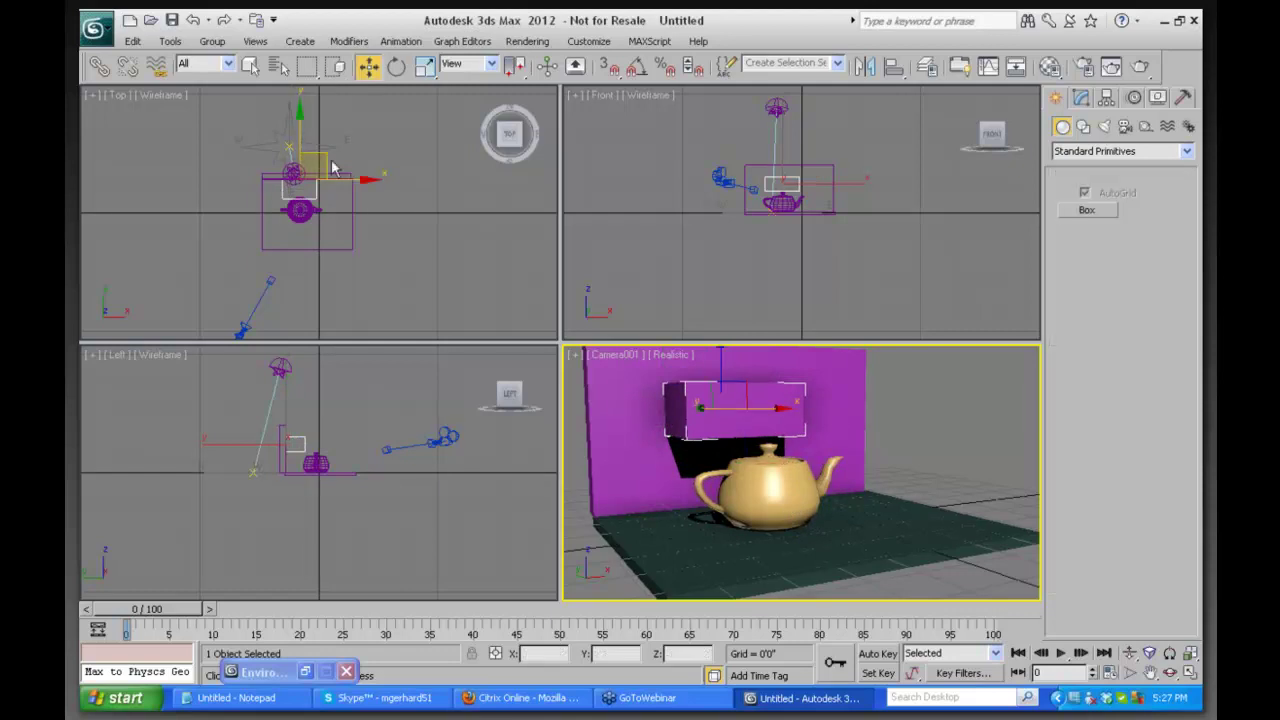
pyautogui.click(298, 117)
pyautogui.moveTo(298, 117); pyautogui.dragTo(457, 221)
# Select the wall box behind the teapot
pyautogui.click(948, 394)
pyautogui.click(840, 366)
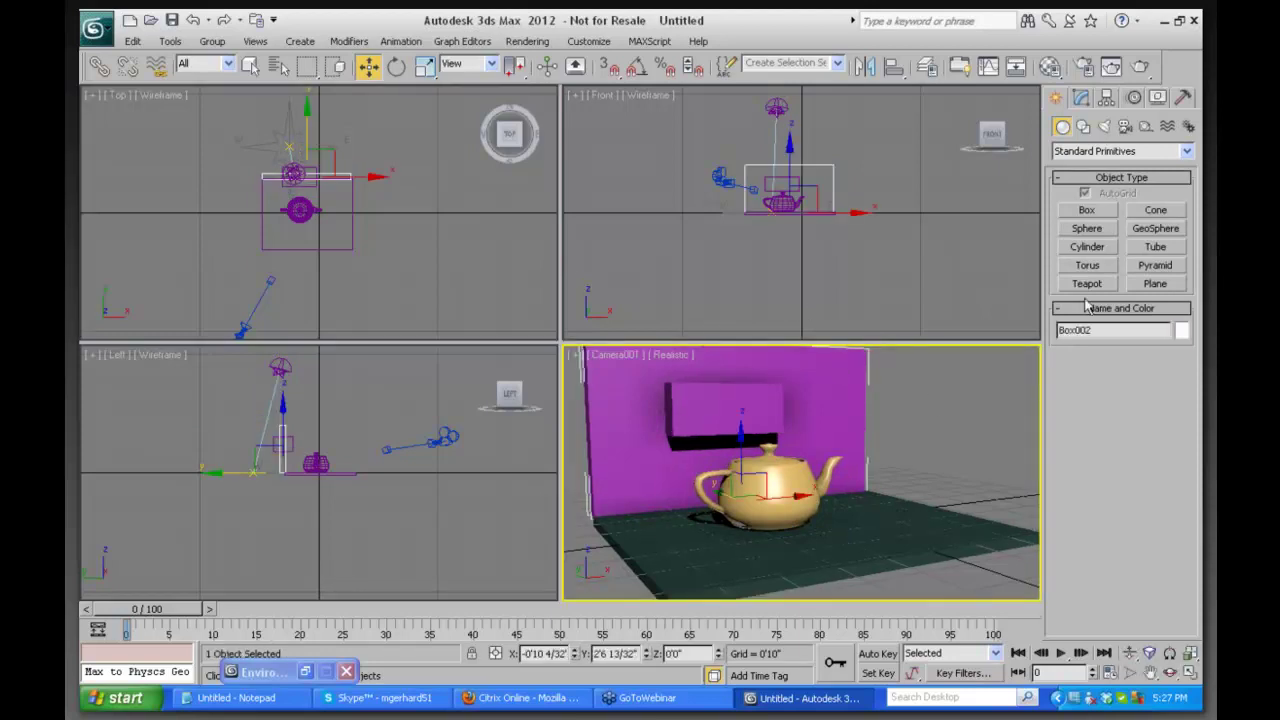
# Subtract the small box from the back wall with a ProBoolean compound object to cut a rectangular window opening
pyautogui.click(1081, 97)
pyautogui.click(1056, 97)
pyautogui.click(1188, 152)
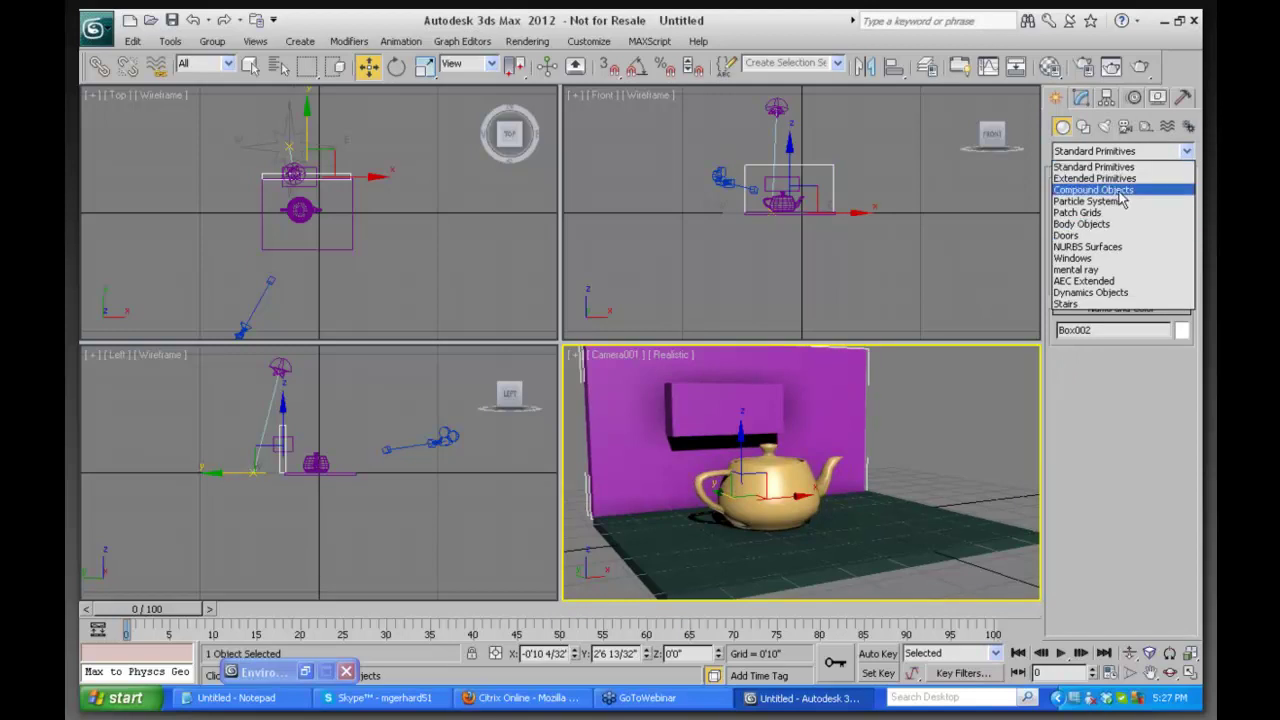
pyautogui.click(1120, 191)
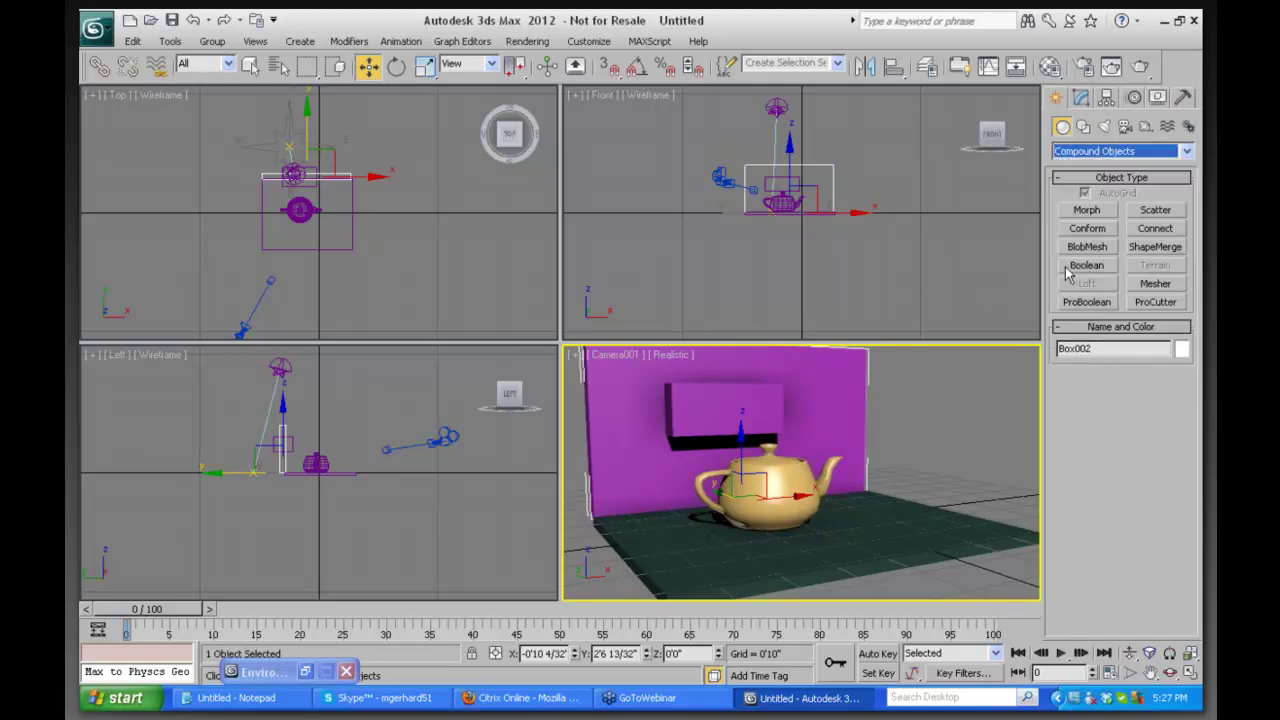
pyautogui.click(1079, 302)
pyautogui.click(1110, 396)
pyautogui.click(738, 388)
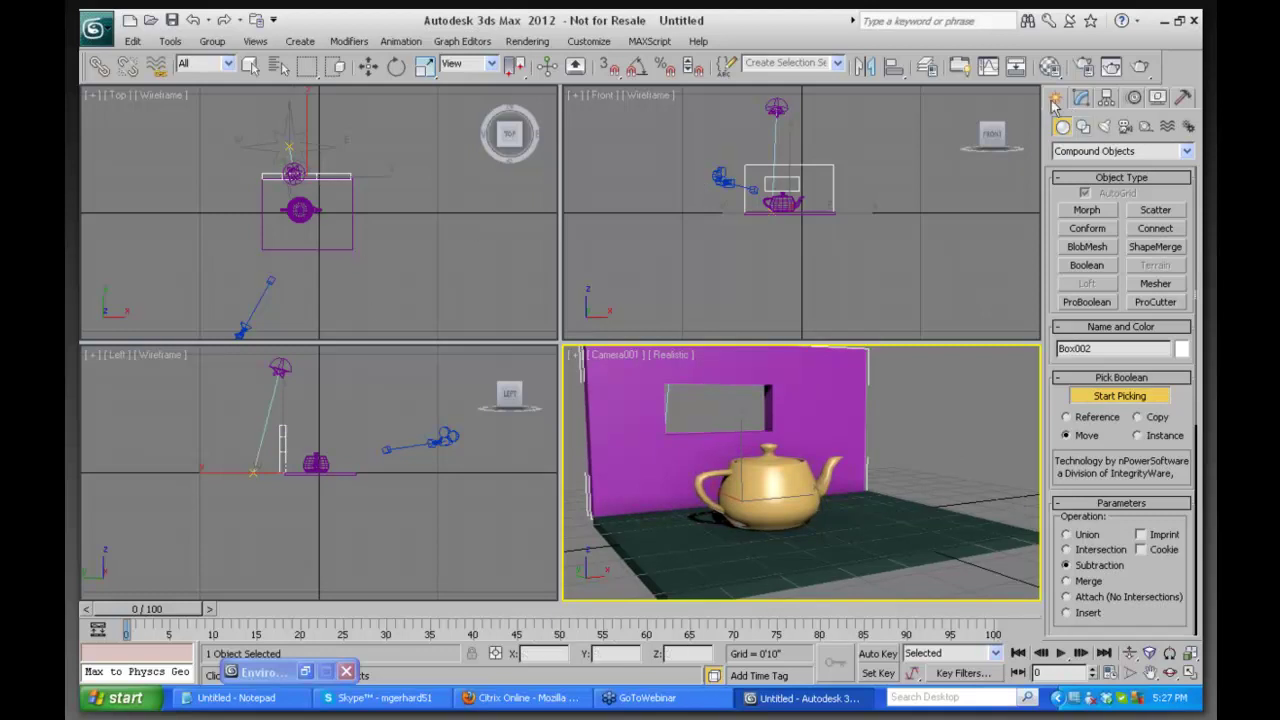
pyautogui.click(1081, 97)
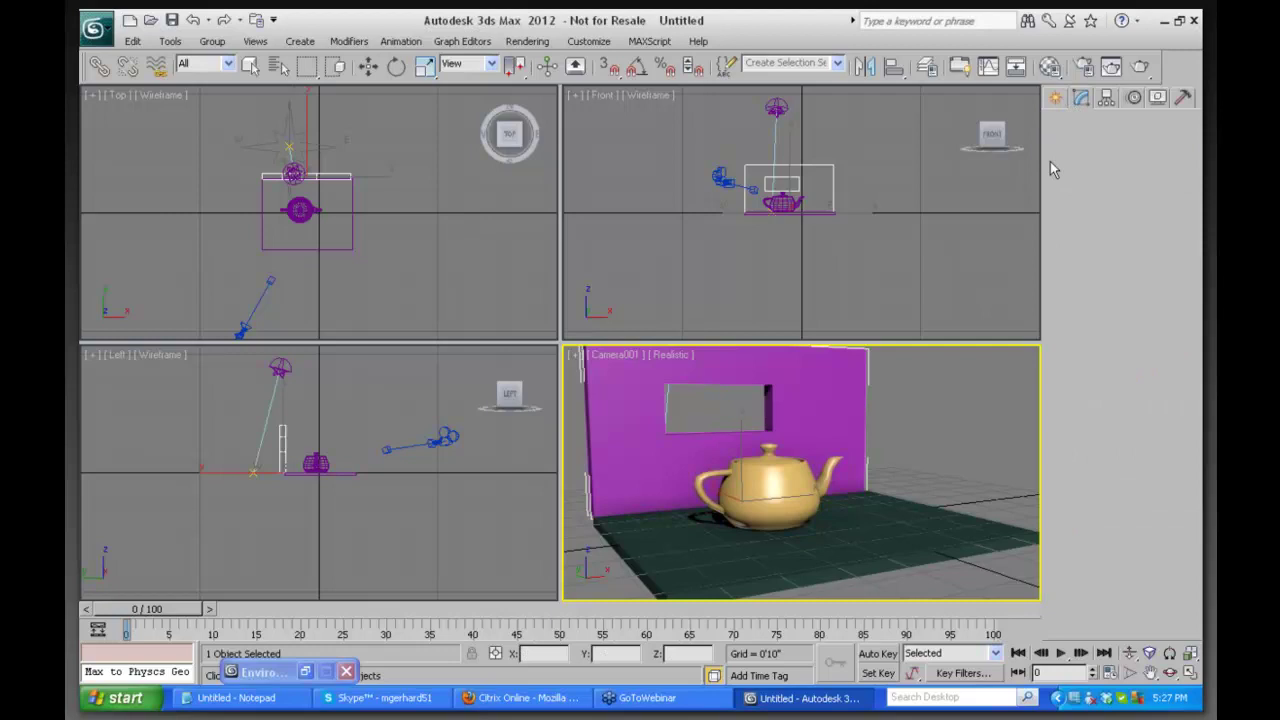
pyautogui.click(1056, 97)
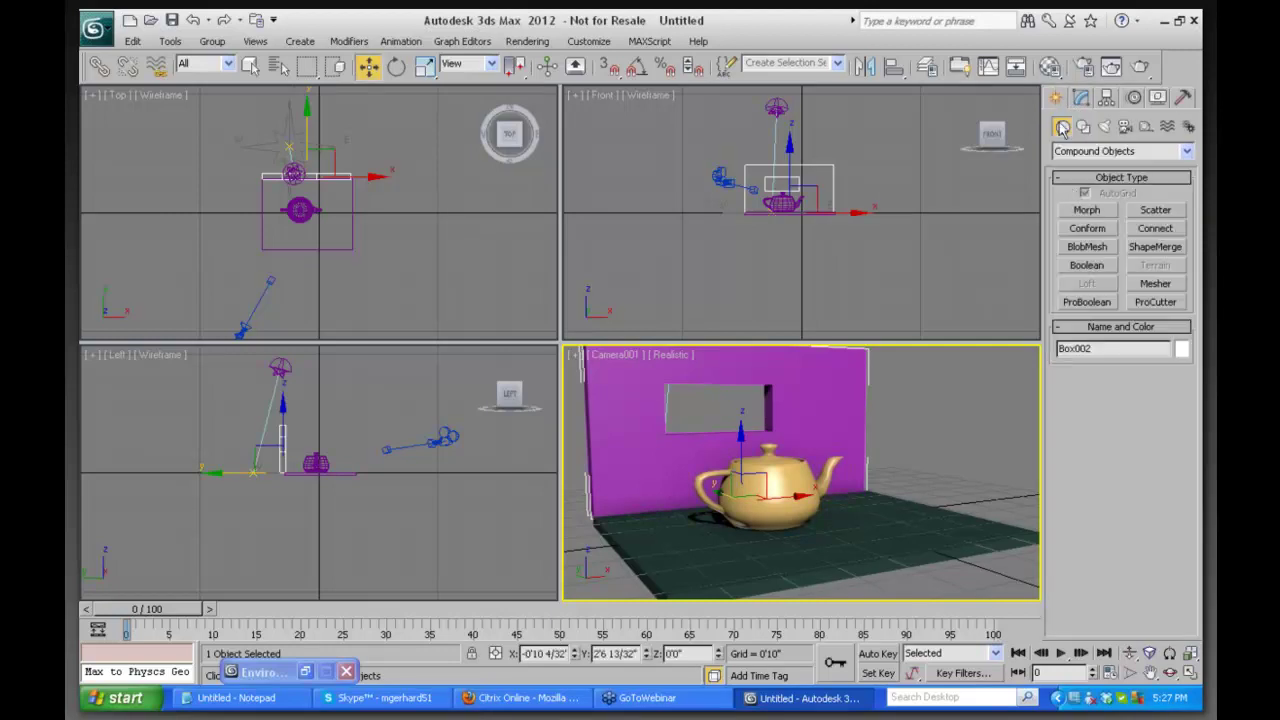
# Draw a standard box about 5'4" long and 0'5" thick along the floor's right edge as a tall side wall
pyautogui.click(1186, 152)
pyautogui.click(1098, 166)
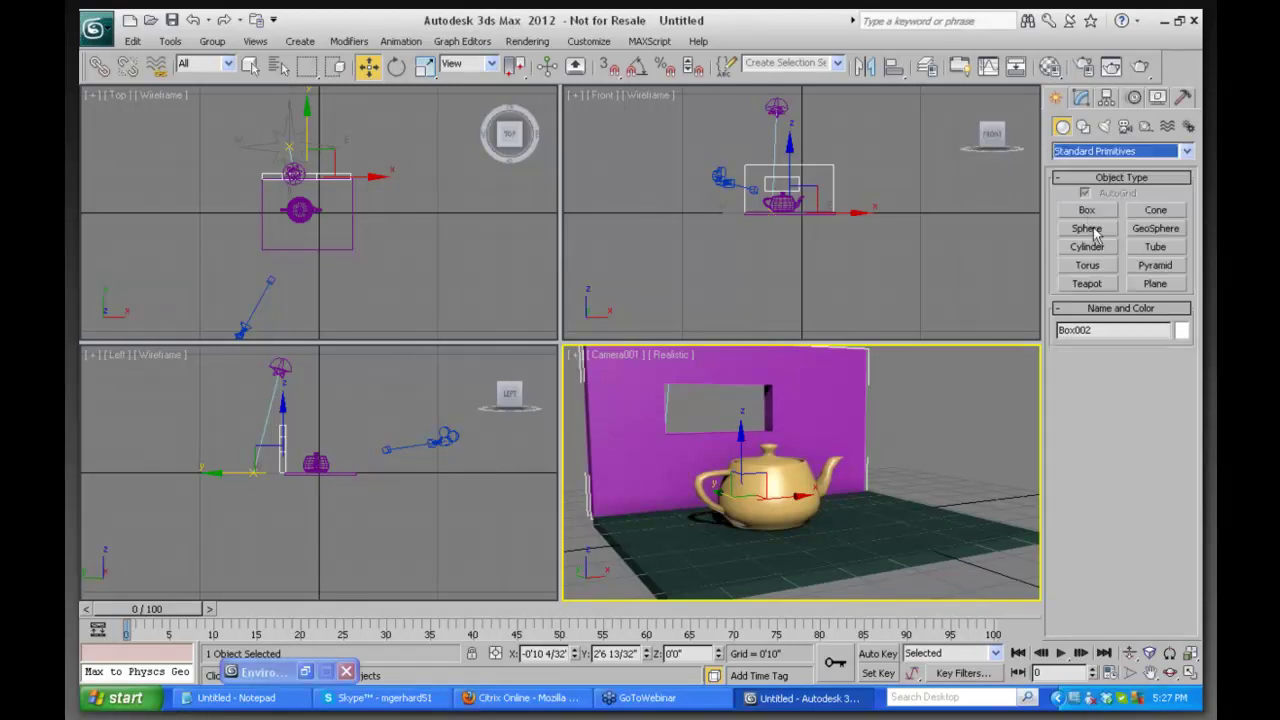
pyautogui.click(1087, 210)
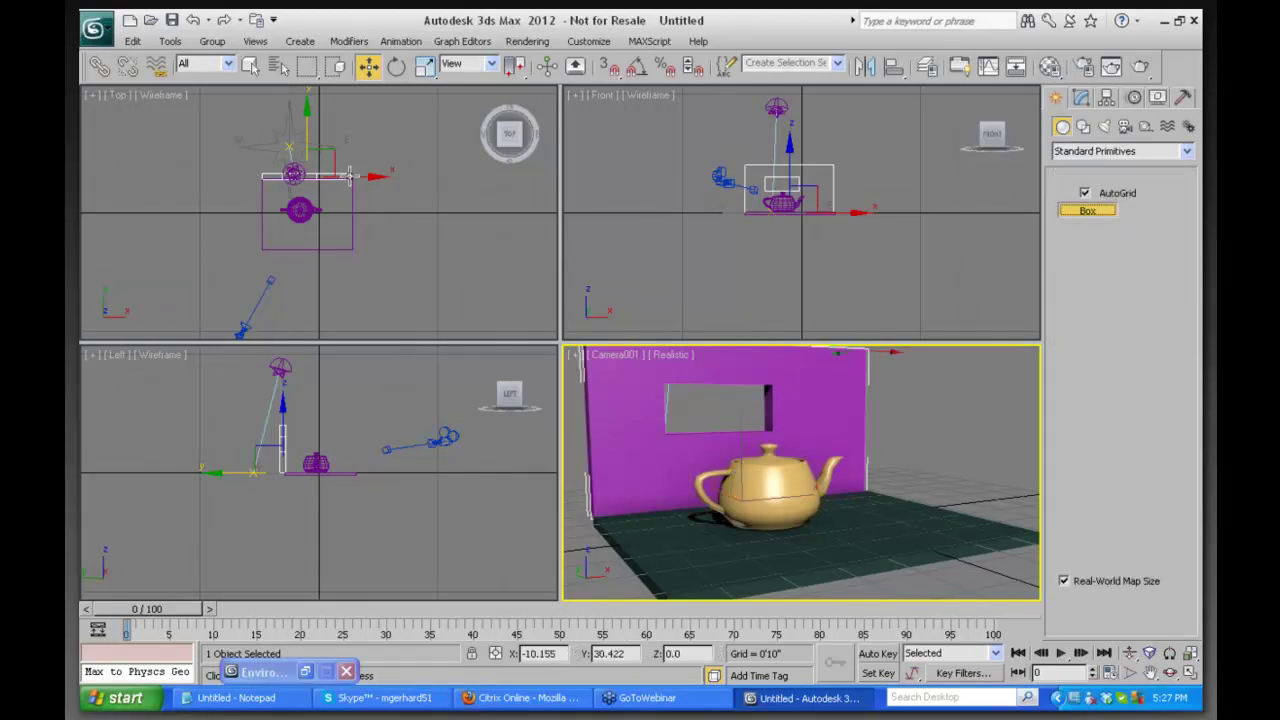
pyautogui.moveTo(350, 174); pyautogui.dragTo(354, 252)
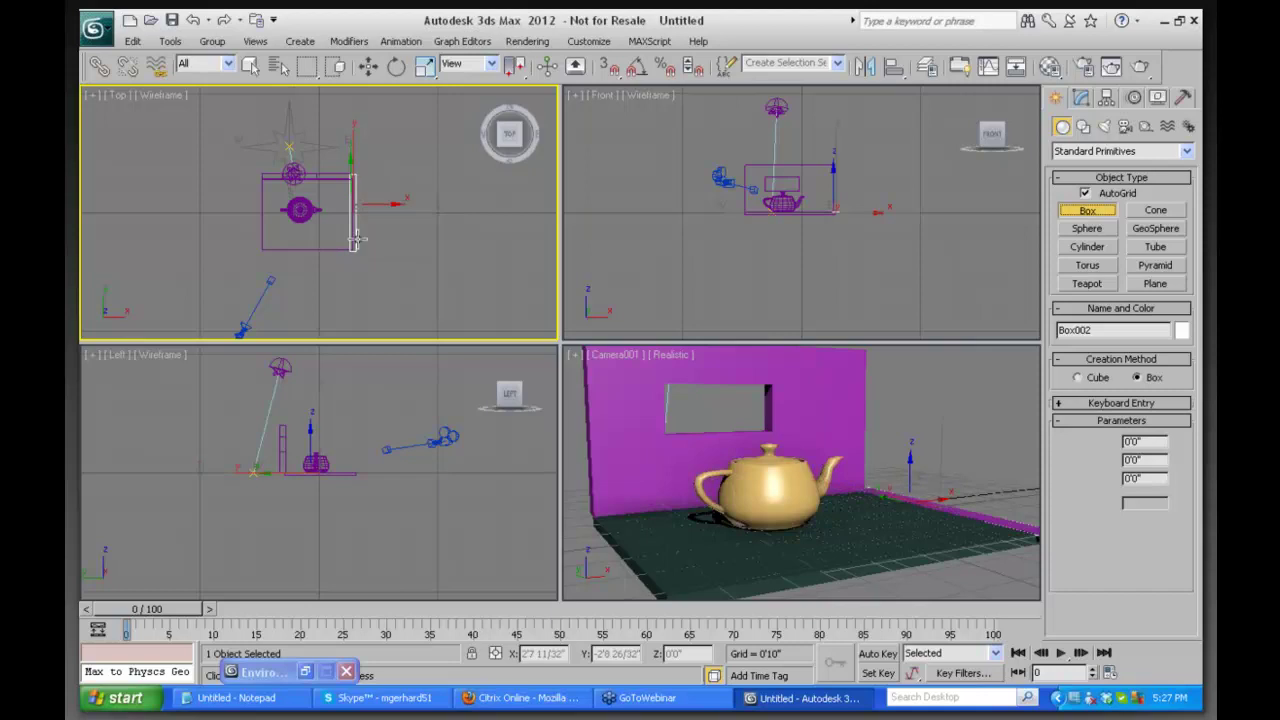
pyautogui.click(354, 136)
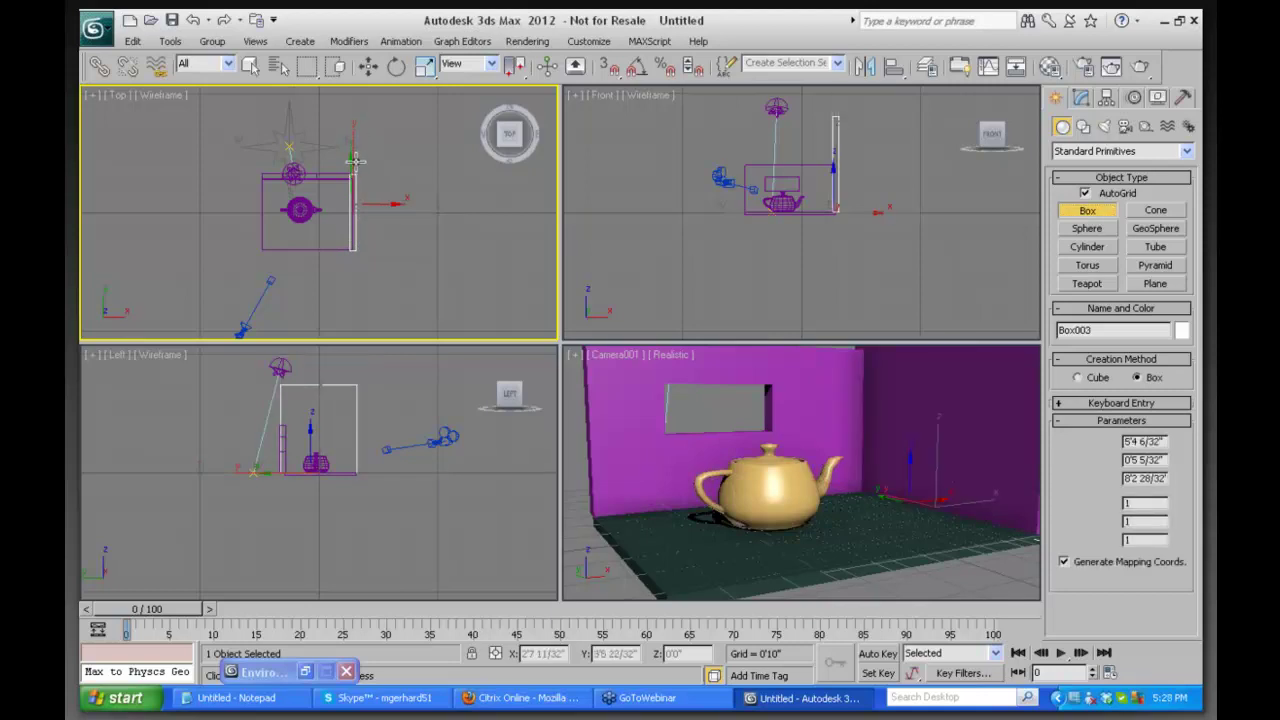
pyautogui.rightClick(355, 163)
pyautogui.press('w')
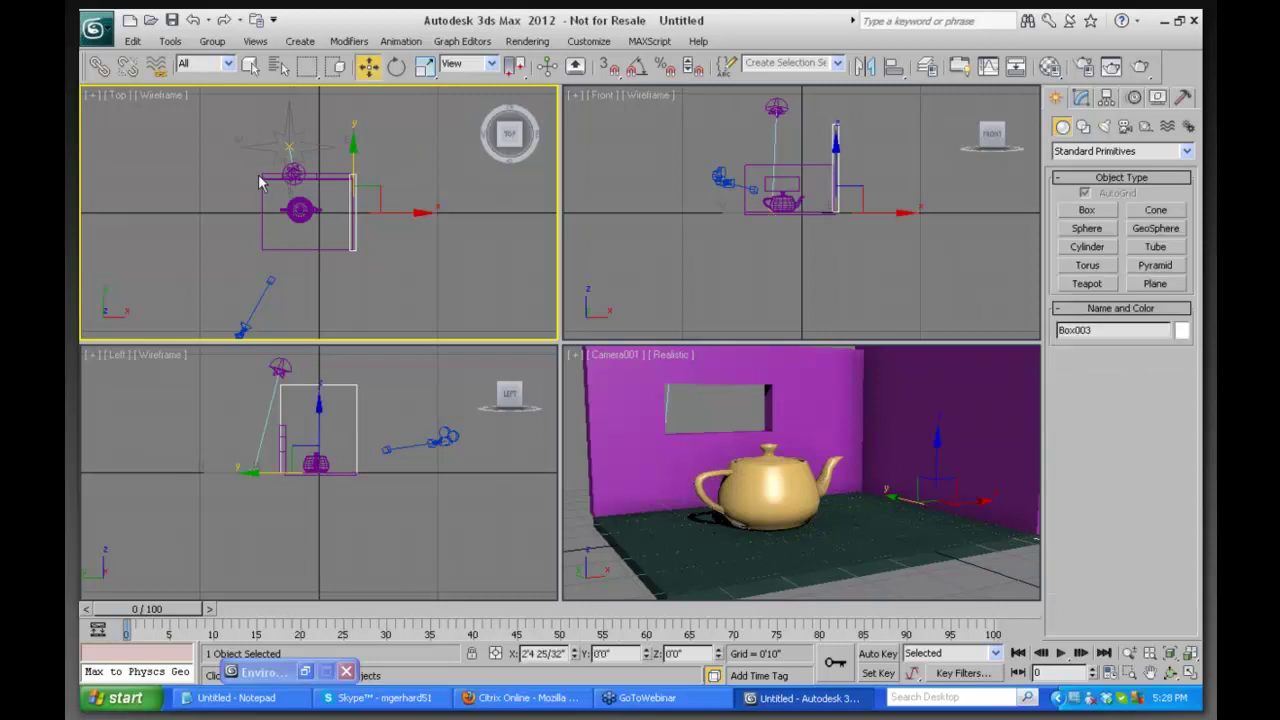
# Draw a second thin box along the floor's left edge as a side wall slightly higher than the back wall
pyautogui.click(1082, 212)
pyautogui.moveTo(258, 172); pyautogui.dragTo(258, 248)
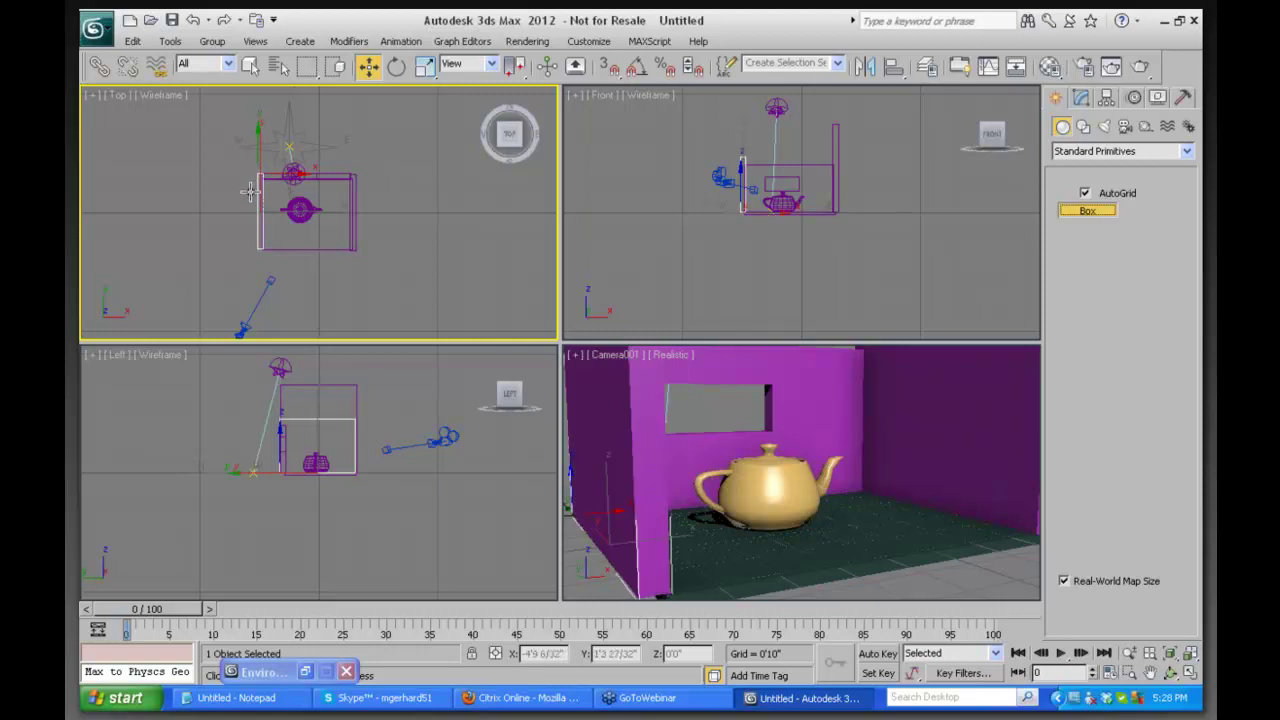
pyautogui.click(250, 192)
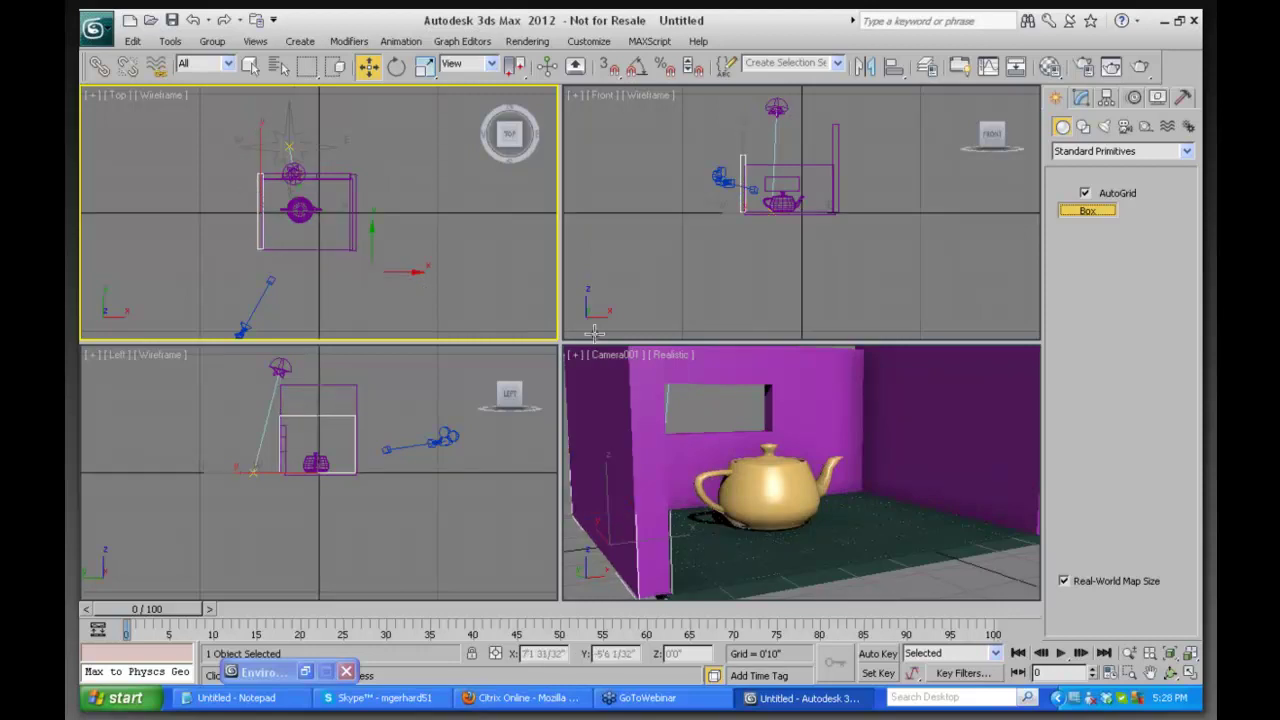
pyautogui.click(368, 66)
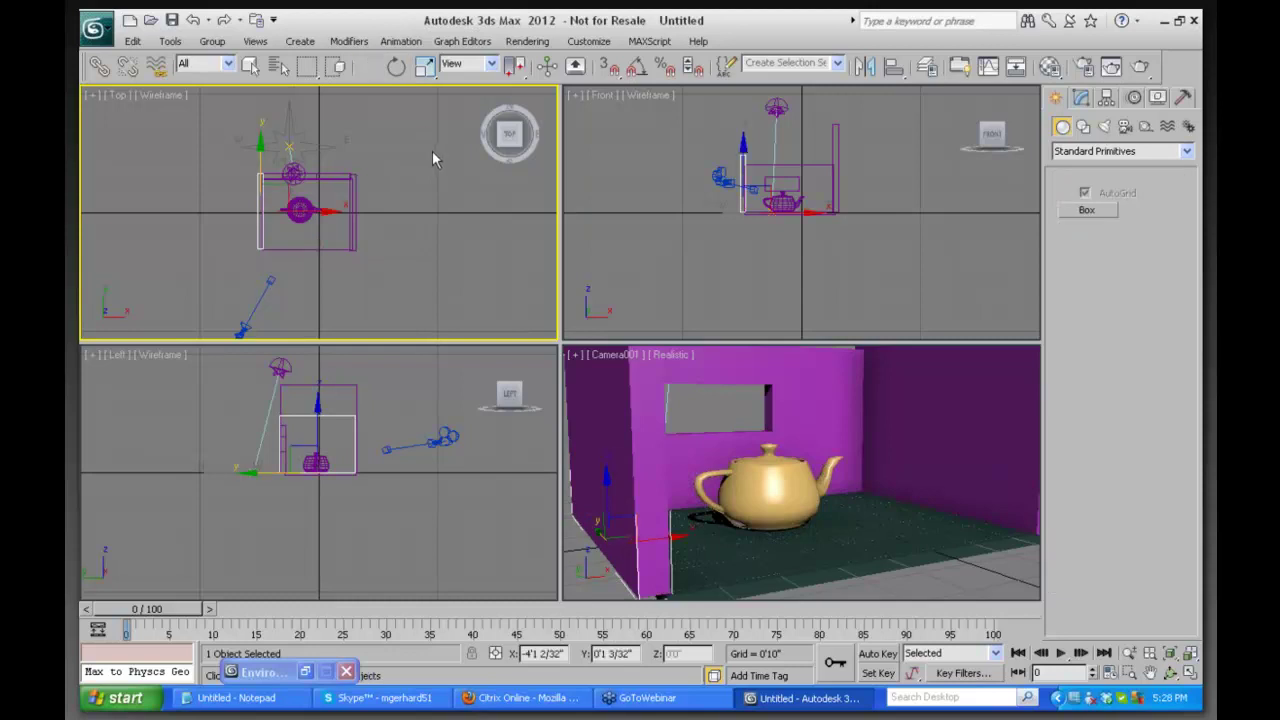
# Open the Material Editor and select the 04 - Default material sample
pyautogui.press('m')
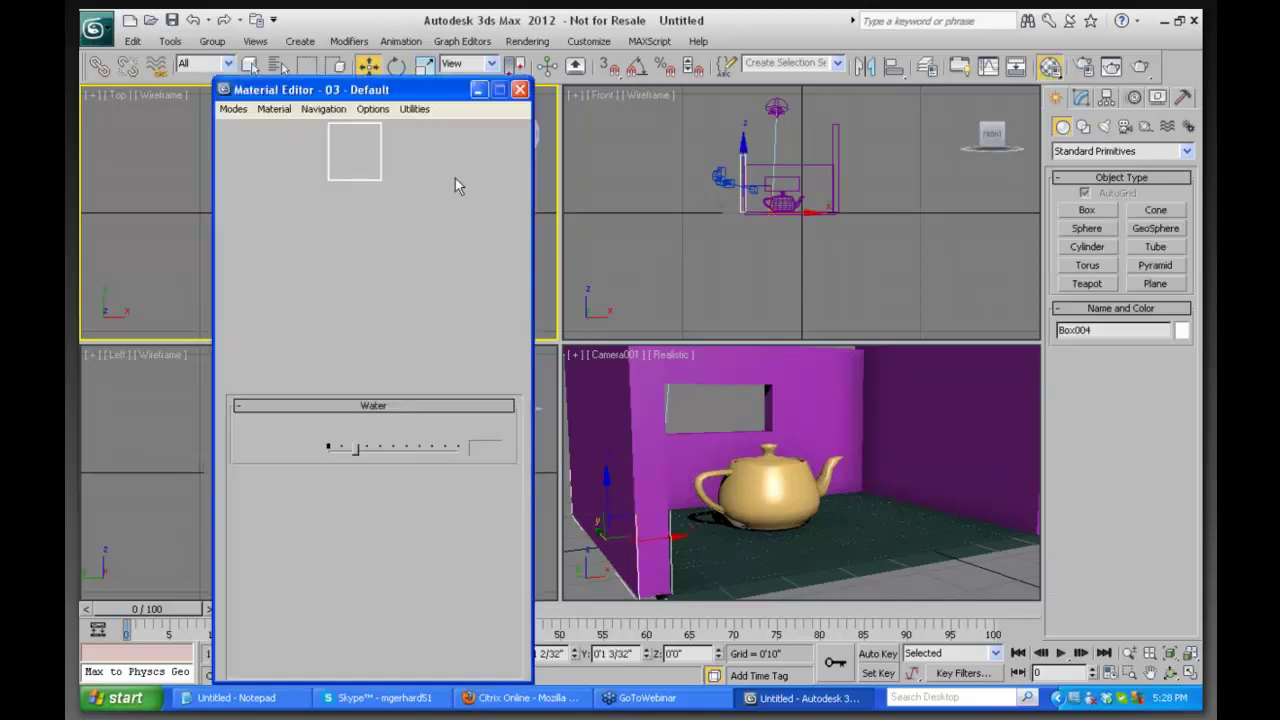
pyautogui.click(405, 148)
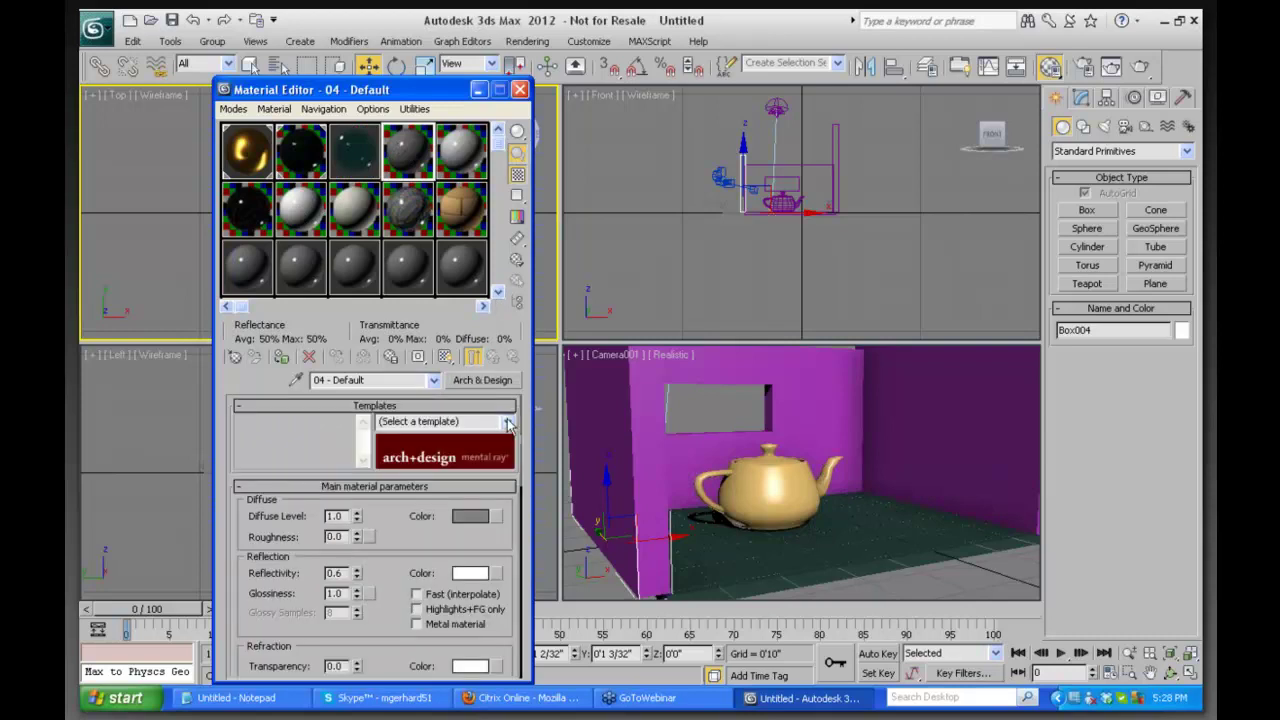
# Apply the Glossy Varnished Wood template to the 04 - Default material
pyautogui.click(508, 424)
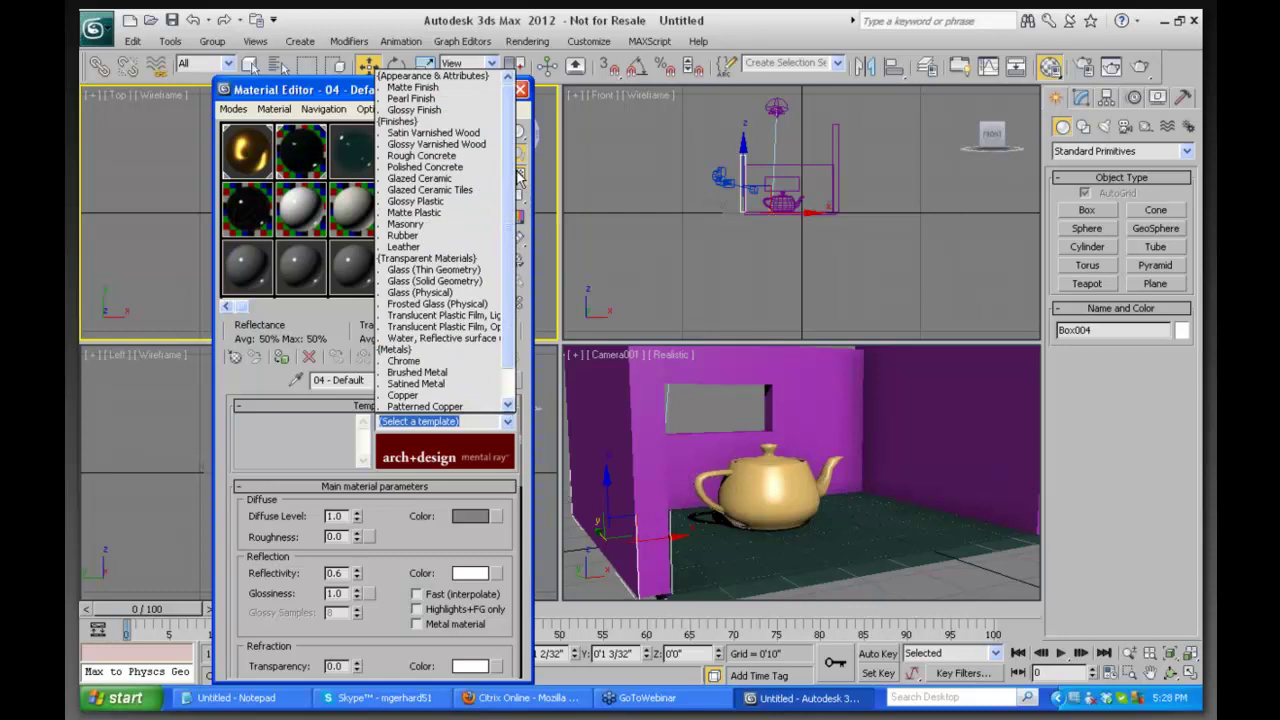
pyautogui.click(432, 144)
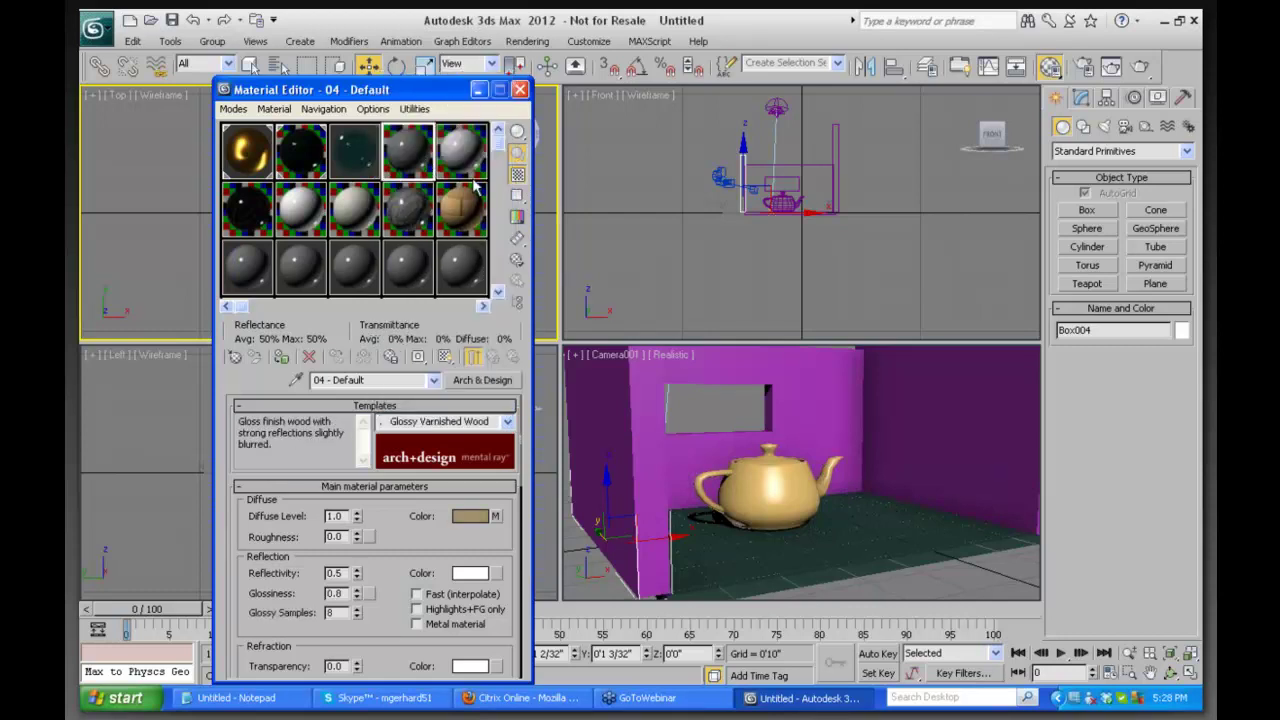
pyautogui.click(480, 381)
pyautogui.click(839, 74)
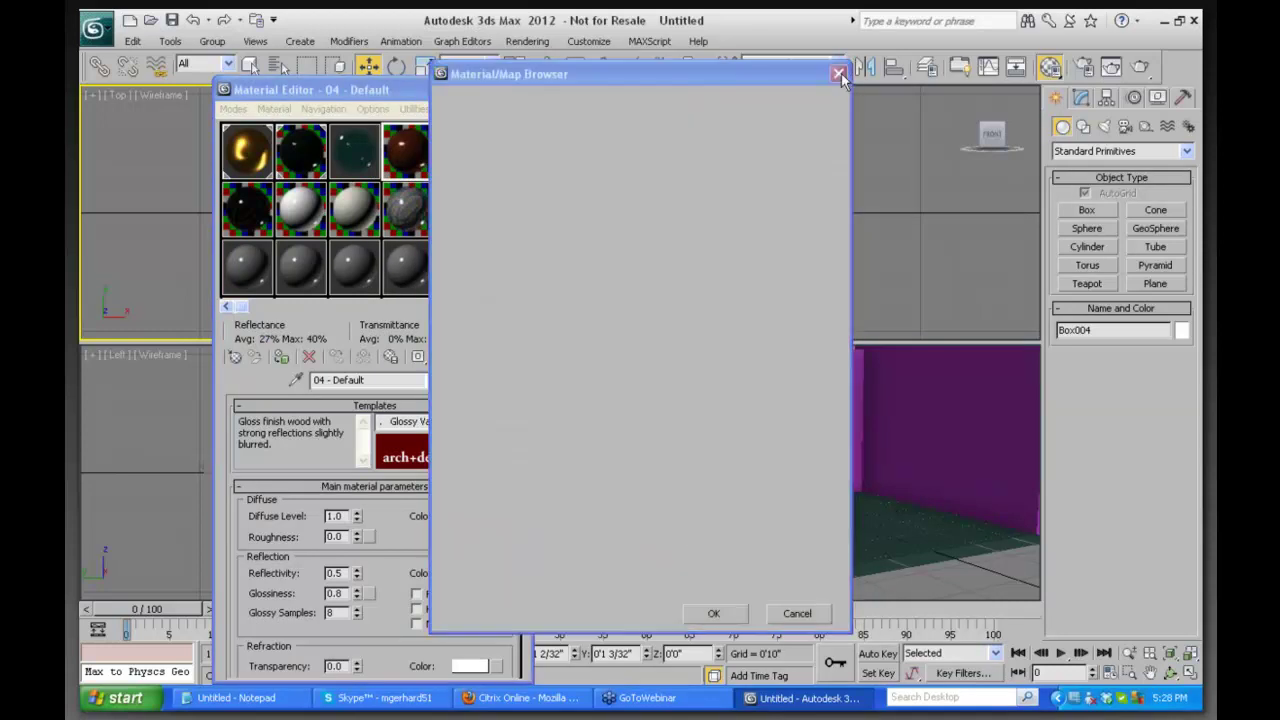
# Apply the Rough Concrete template to the 04 - Default material, assign it to the floor and close the Material Editor
pyautogui.click(508, 424)
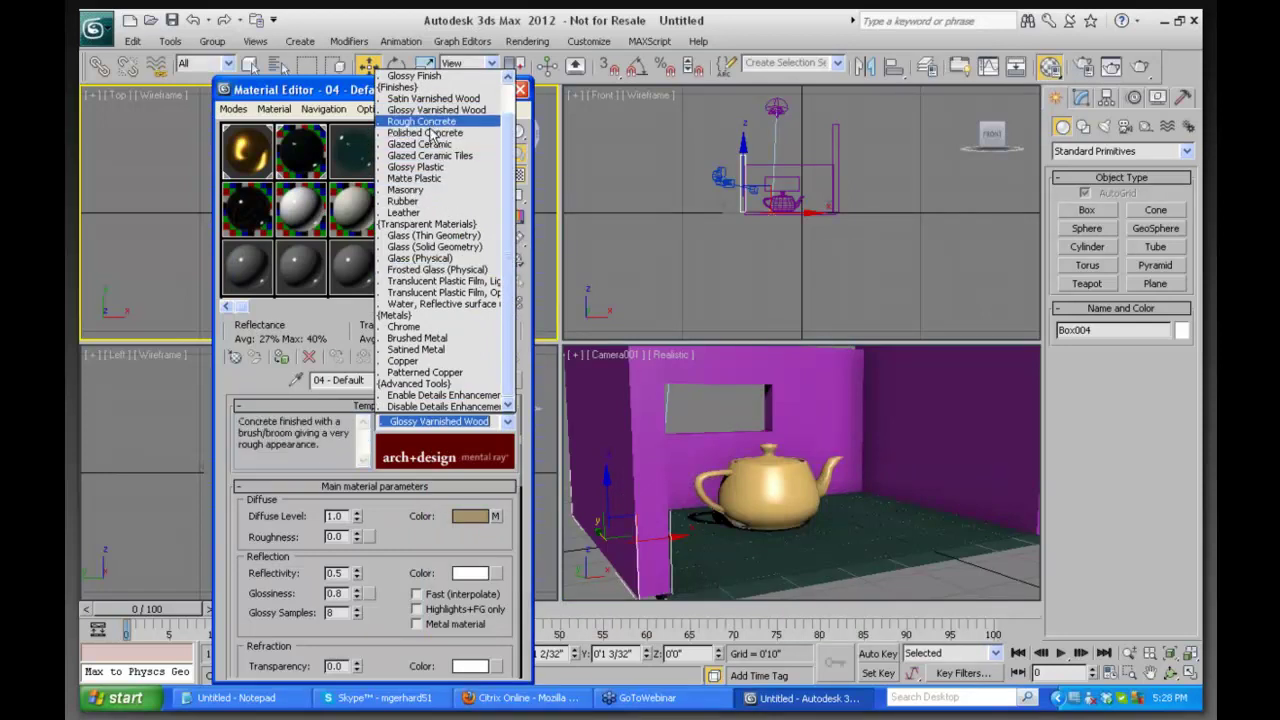
pyautogui.click(424, 121)
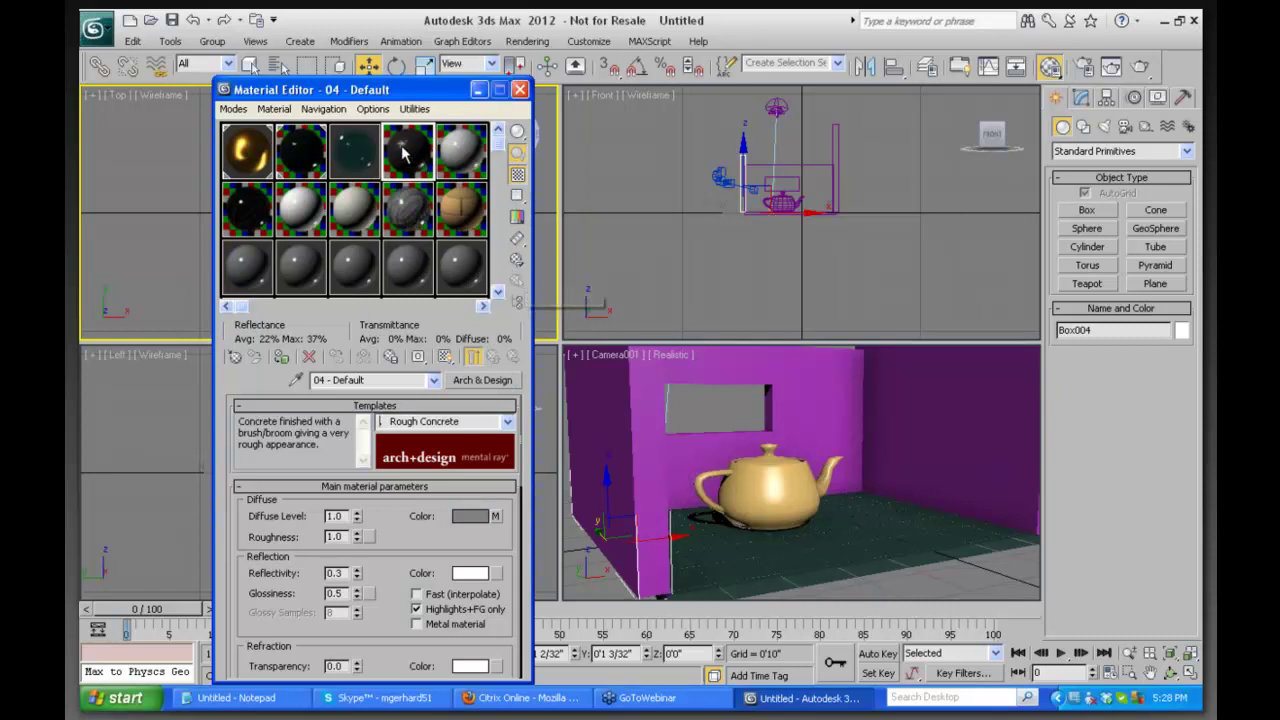
pyautogui.moveTo(900, 540); pyautogui.dragTo(901, 541)
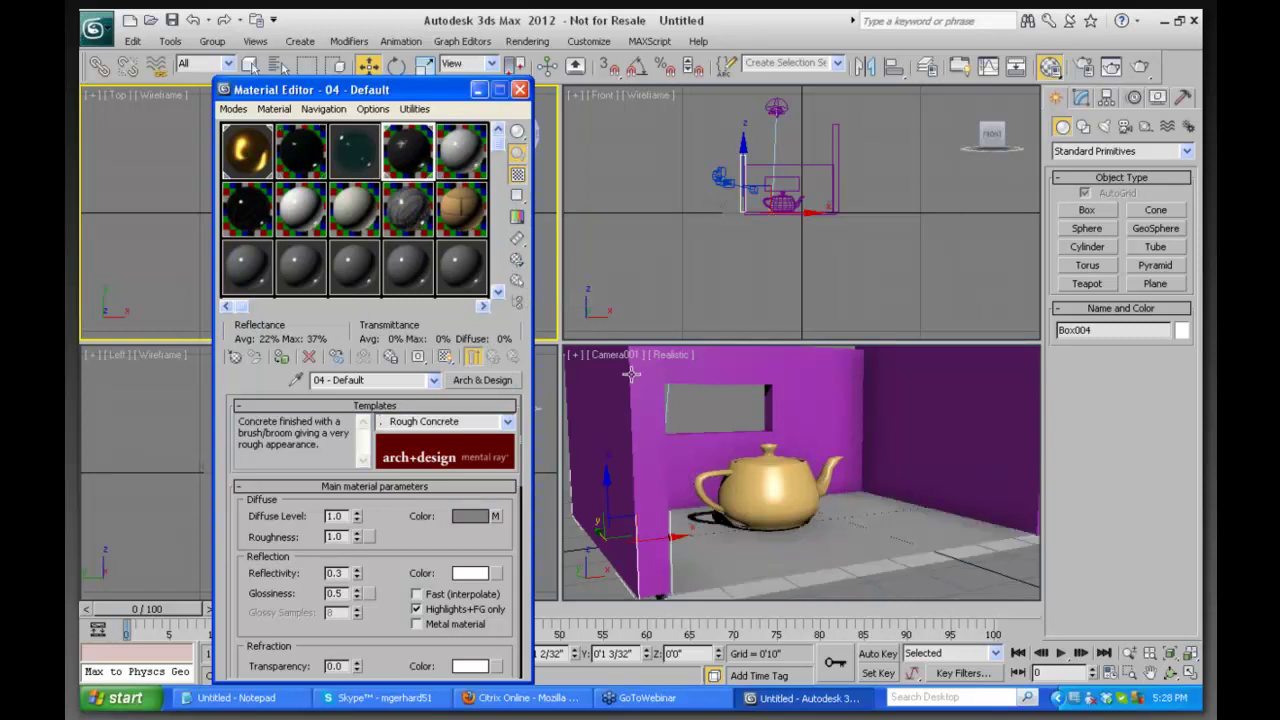
pyautogui.click(520, 89)
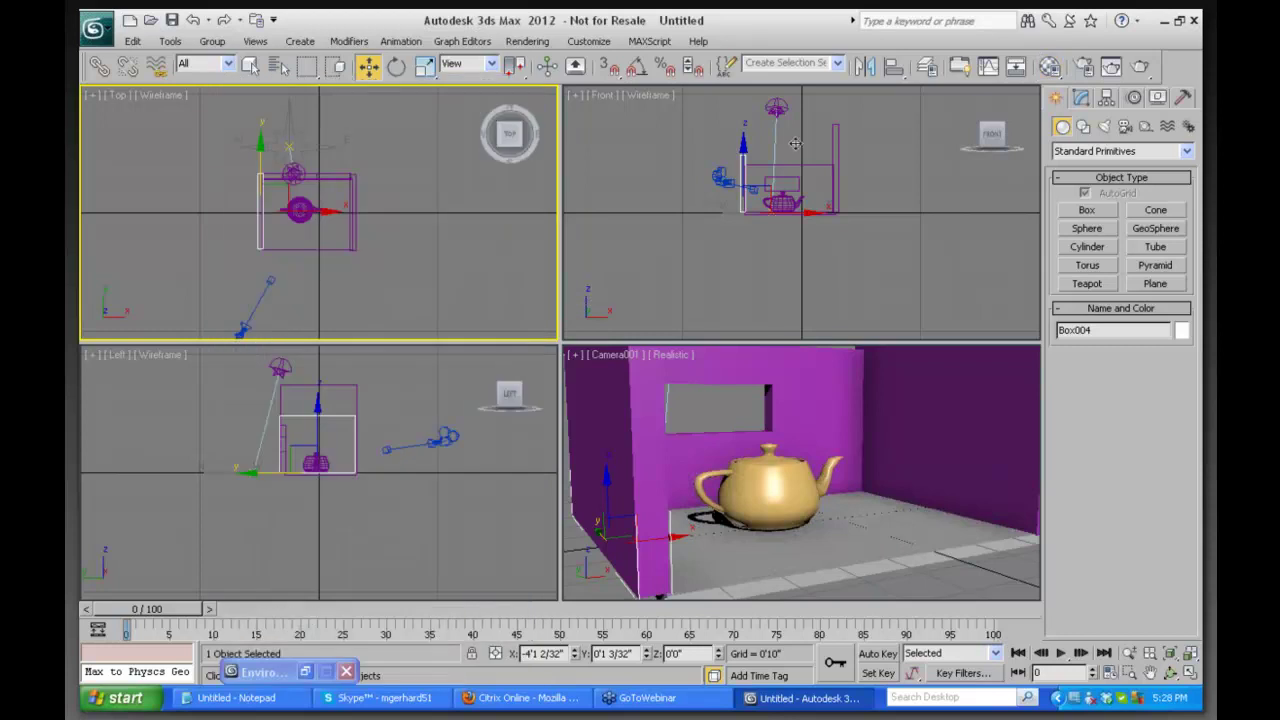
# Clone the floor upward as an independent Copy and lower it to a height of about 3'9" as the room's ceiling
pyautogui.click(855, 517)
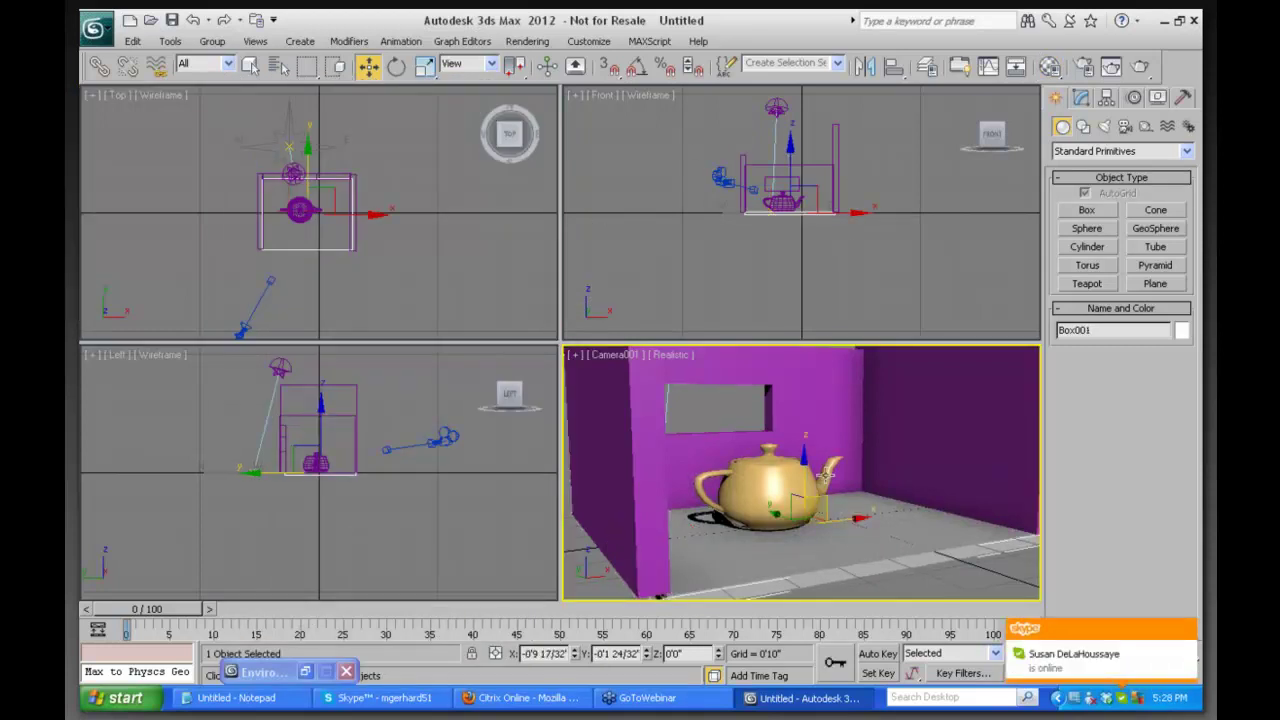
pyautogui.moveTo(804, 440)
pyautogui.mouseDown()
pyautogui.moveTo(807, 101)
pyautogui.moveTo(802, 160)
pyautogui.moveTo(935, 502)
pyautogui.moveTo(850, 180)
pyautogui.moveTo(805, 146)
pyautogui.mouseUp()
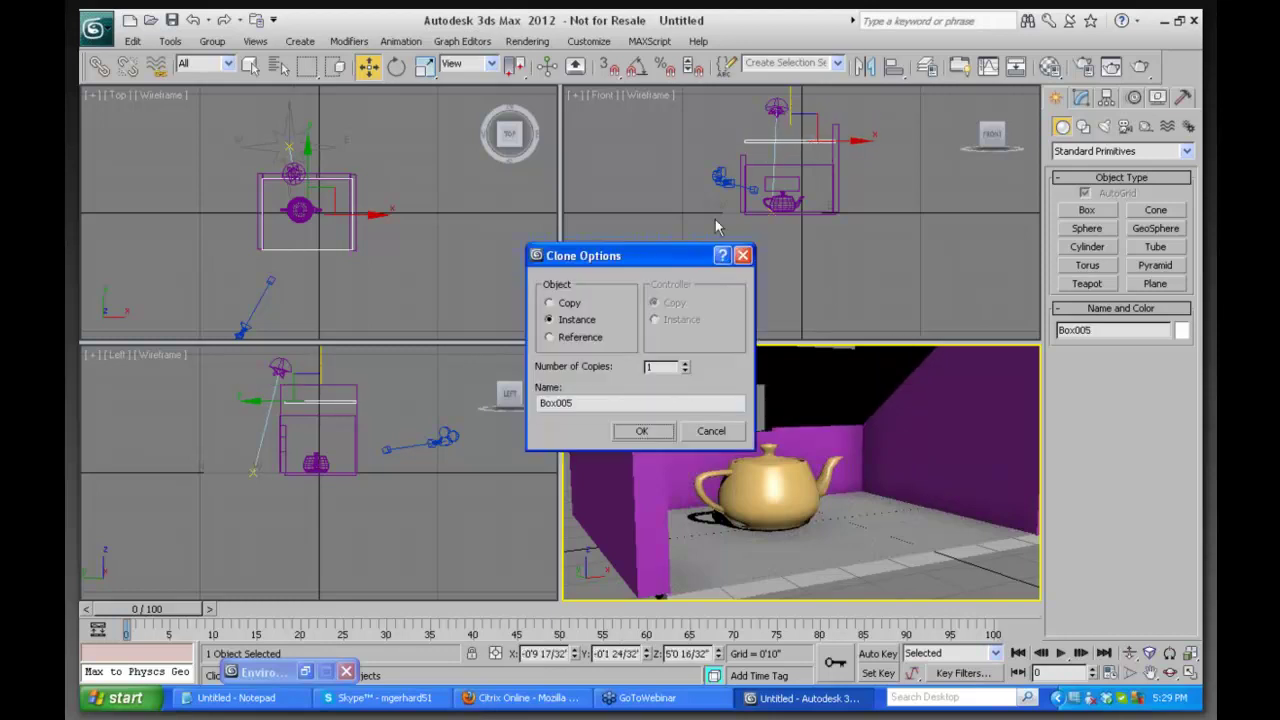
pyautogui.click(549, 302)
pyautogui.click(662, 432)
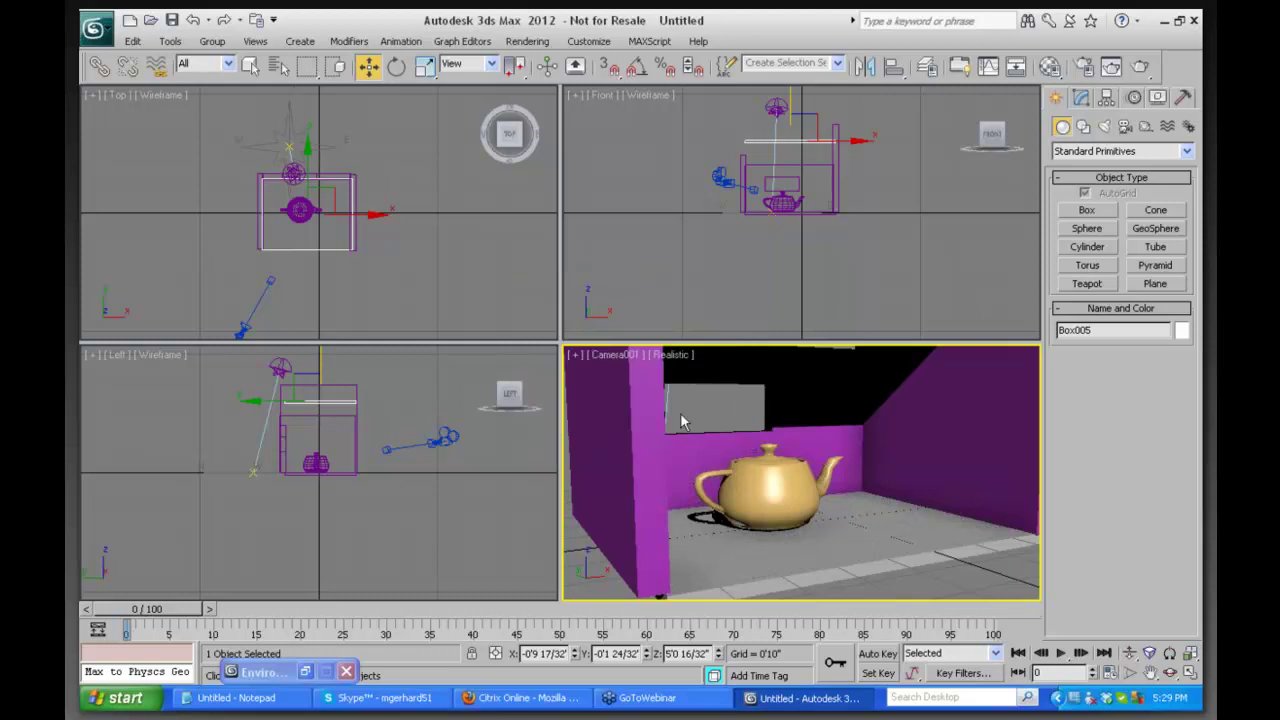
pyautogui.moveTo(797, 107); pyautogui.dragTo(791, 111)
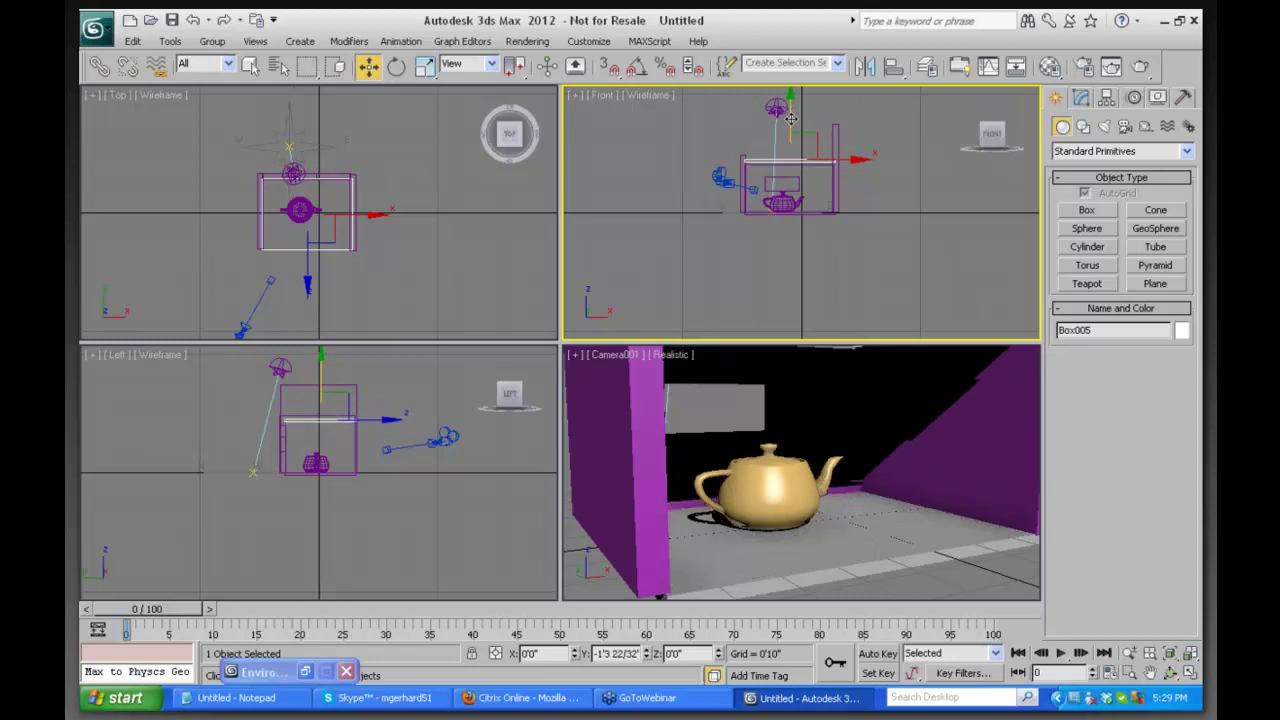
# Orbit and pan the camera so it looks straight into the room at the back wall with the teapot centred
pyautogui.rightClick(857, 449)
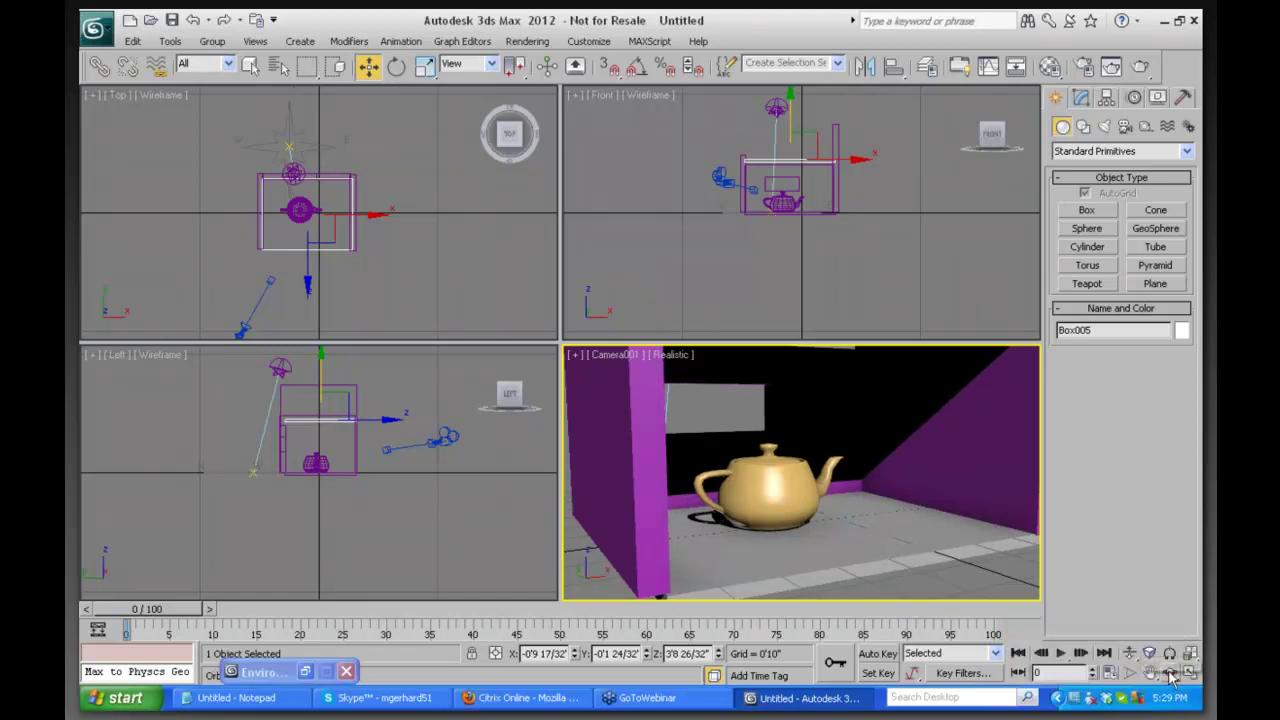
pyautogui.click(1169, 675)
pyautogui.moveTo(831, 511); pyautogui.dragTo(750, 510)
pyautogui.click(1150, 673)
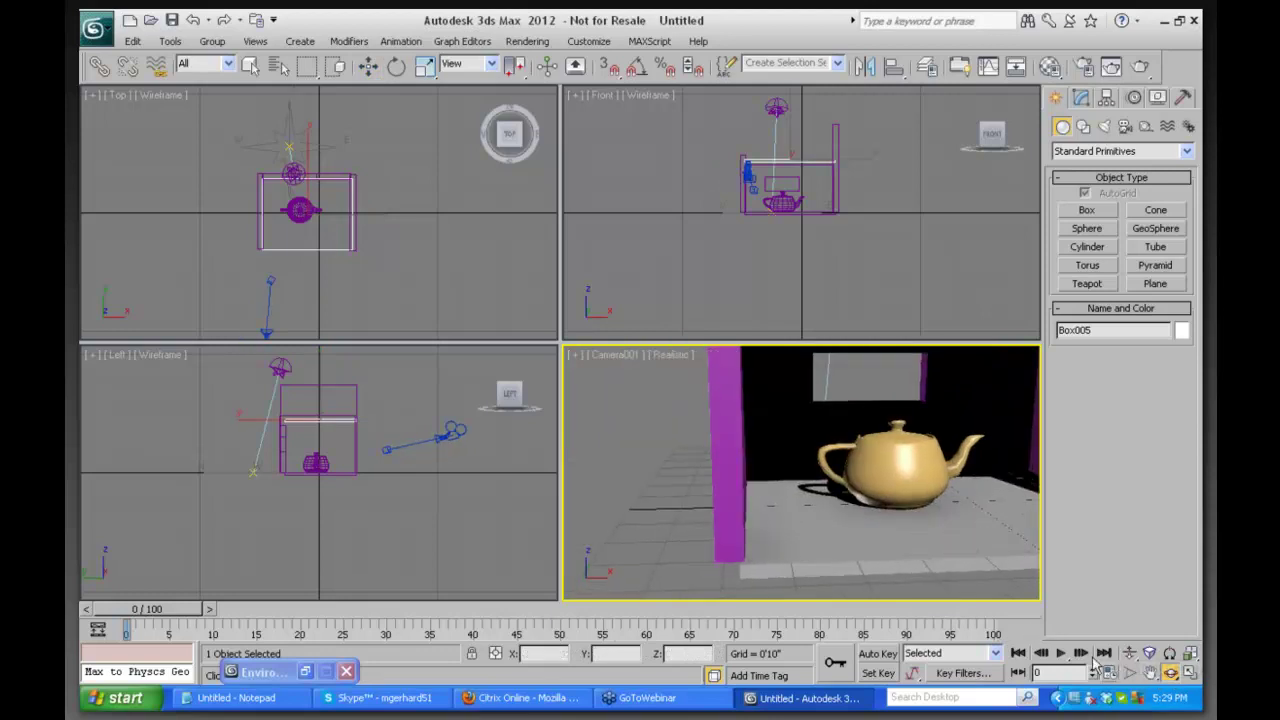
pyautogui.moveTo(934, 482); pyautogui.dragTo(686, 552)
pyautogui.click(1150, 673)
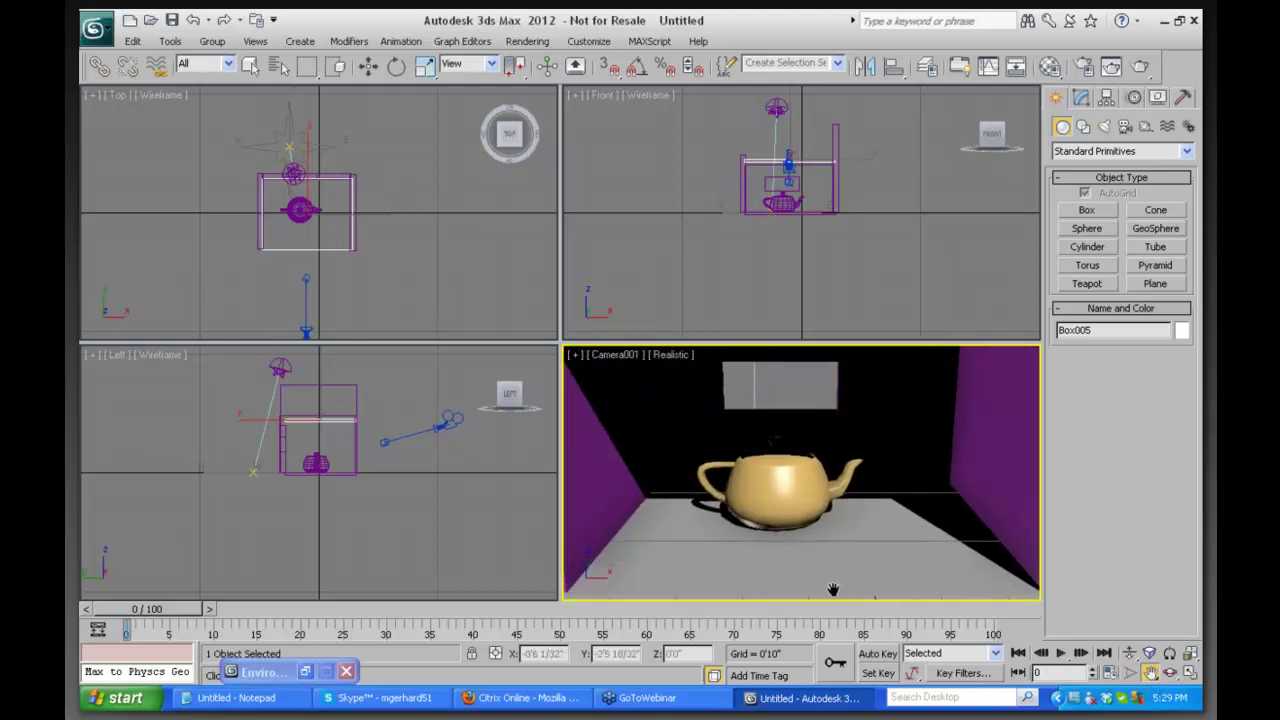
# Test-render the Camera001 view, stop the rendering partway and close the rendered frame window
pyautogui.hotkey('shift', 'q')
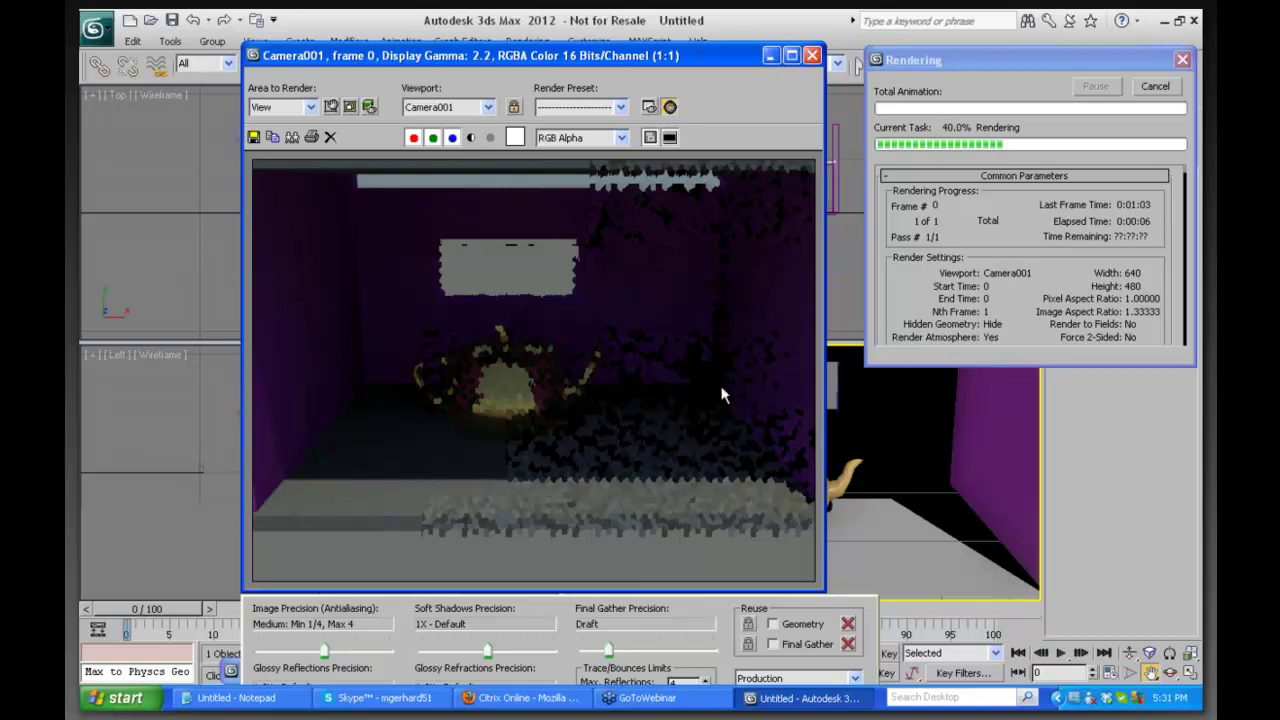
pyautogui.click(1155, 87)
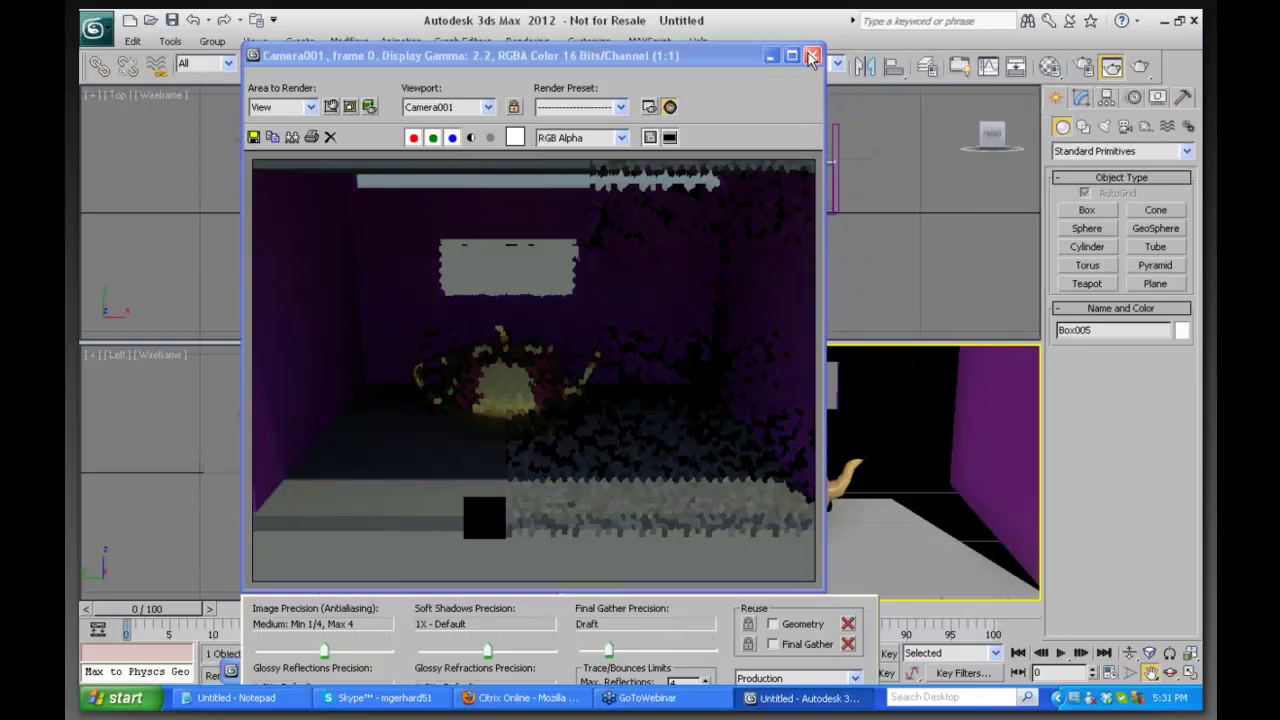
pyautogui.click(812, 56)
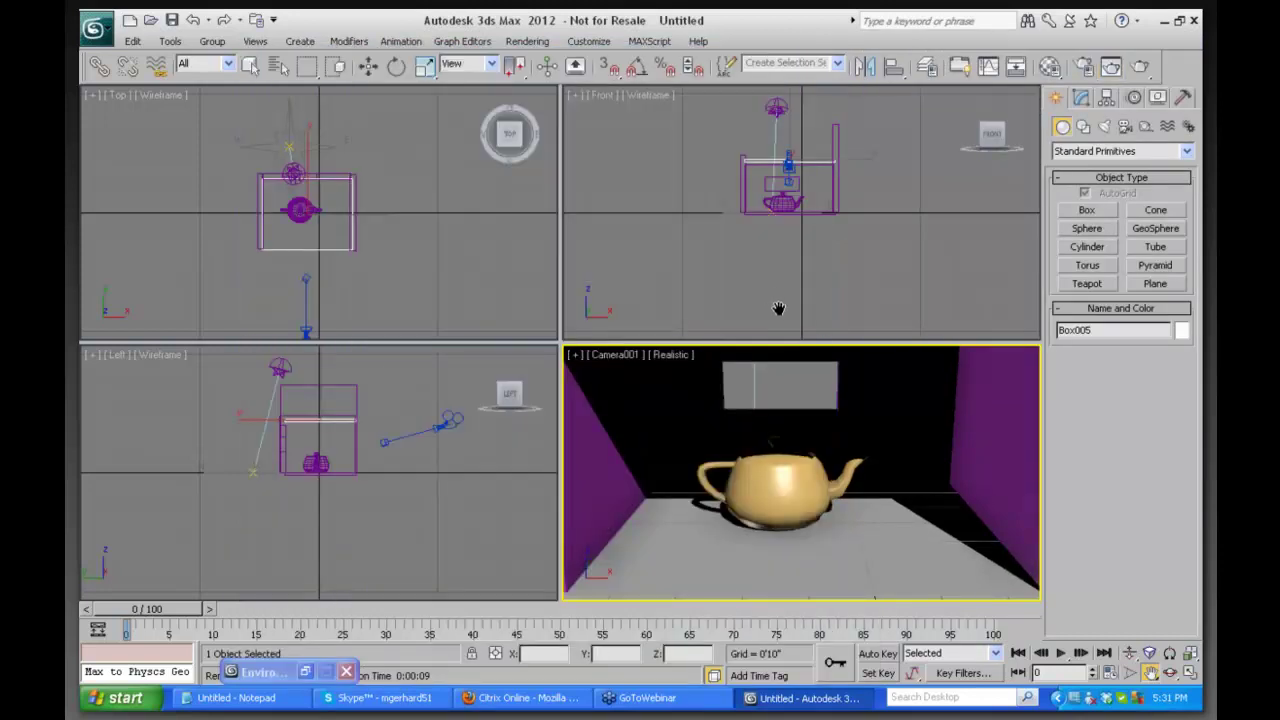
# Change the Ceramic material in the Material Editor to the Arch & Design type
pyautogui.press('m')
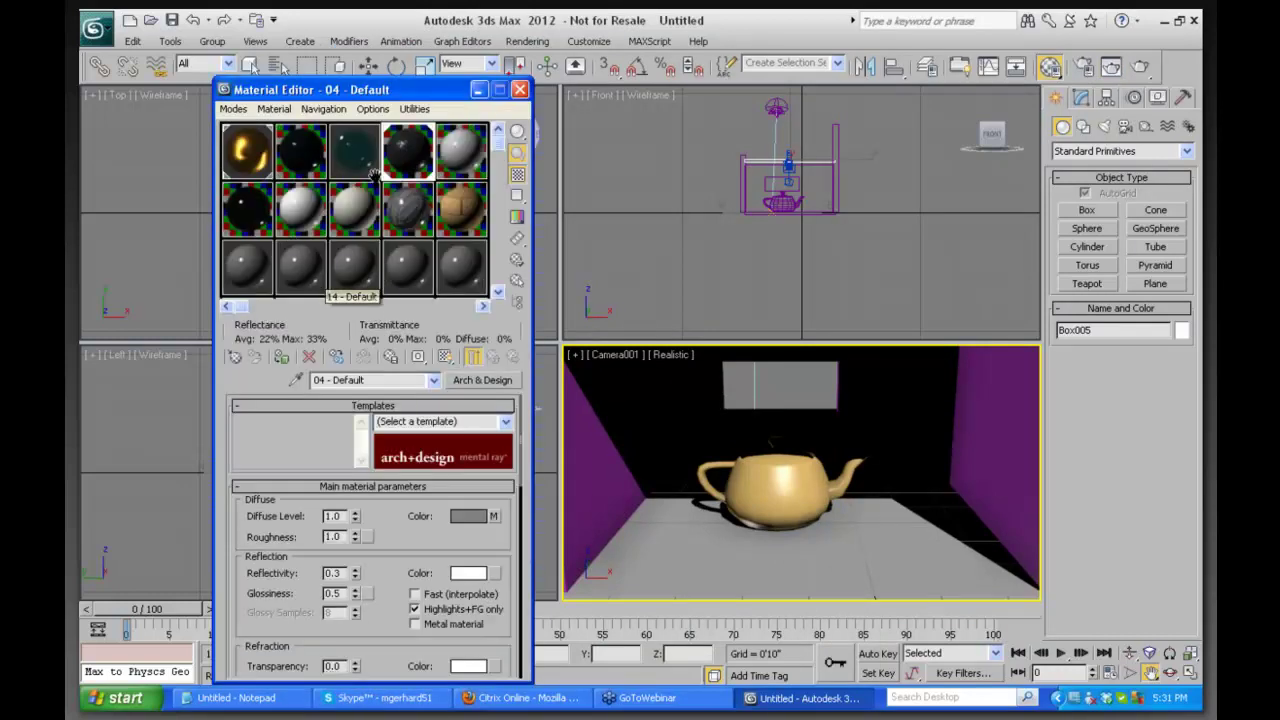
pyautogui.click(300, 210)
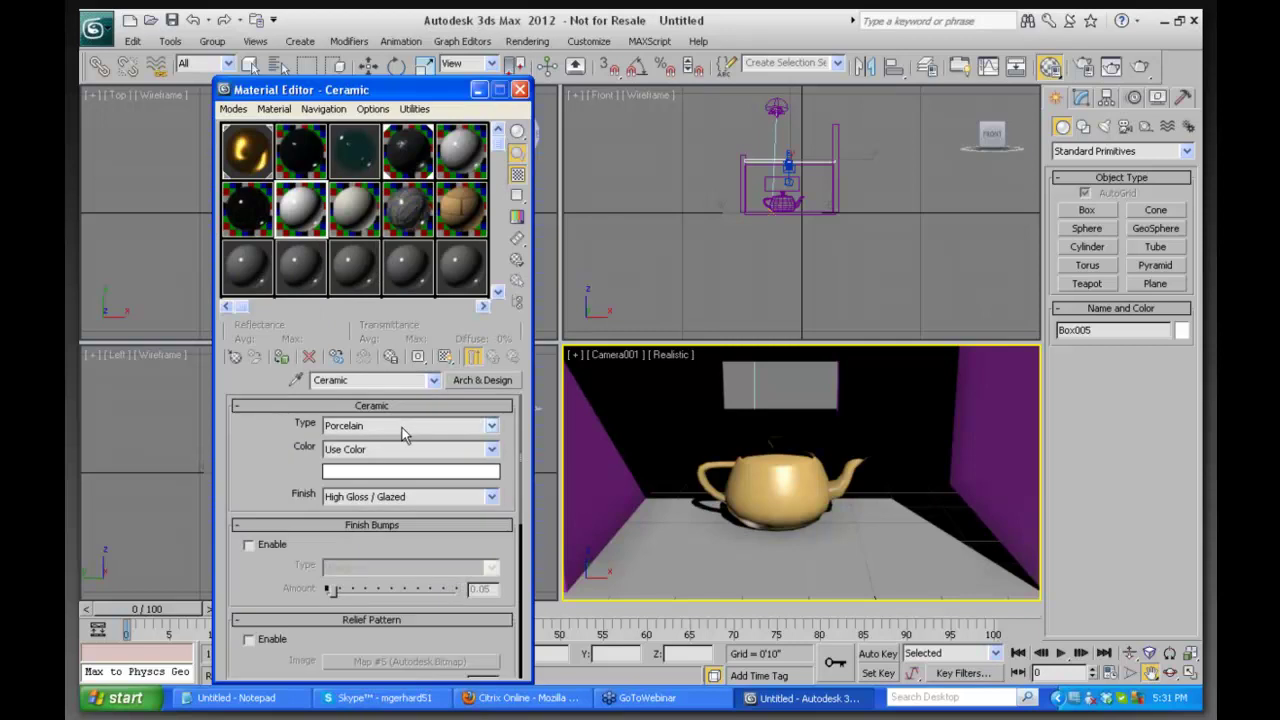
pyautogui.click(480, 380)
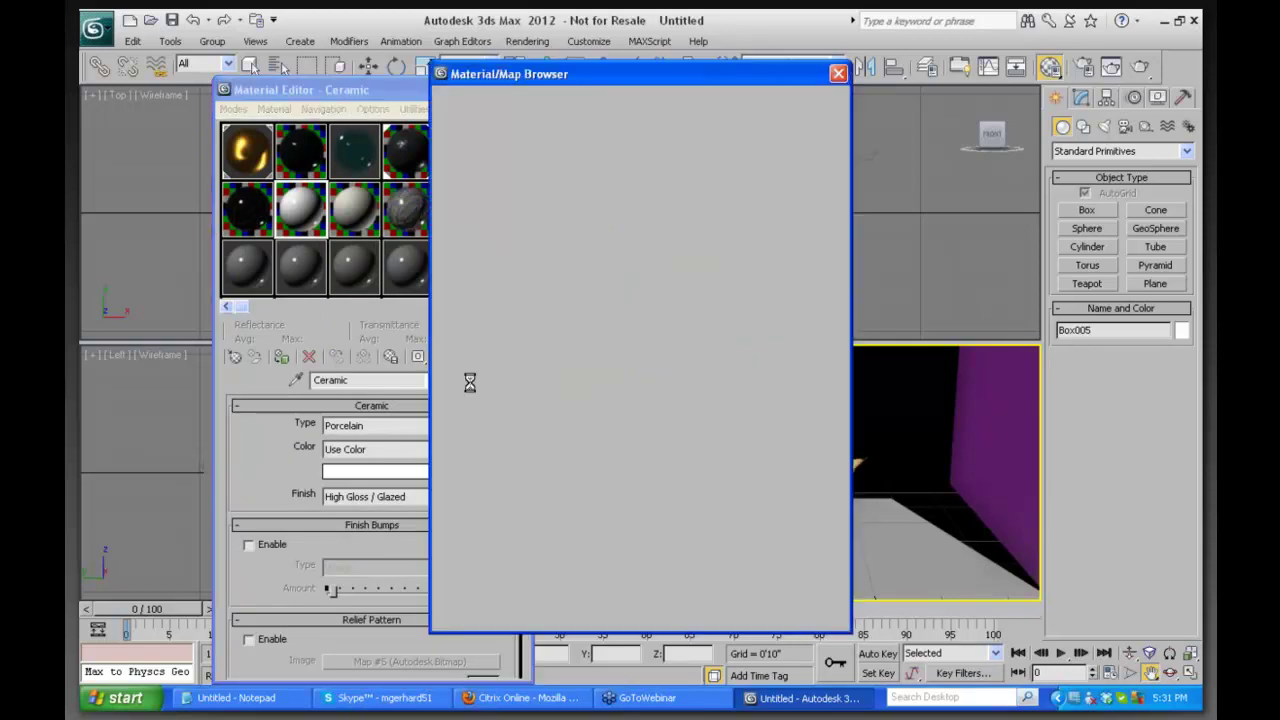
pyautogui.doubleClick(515, 200)
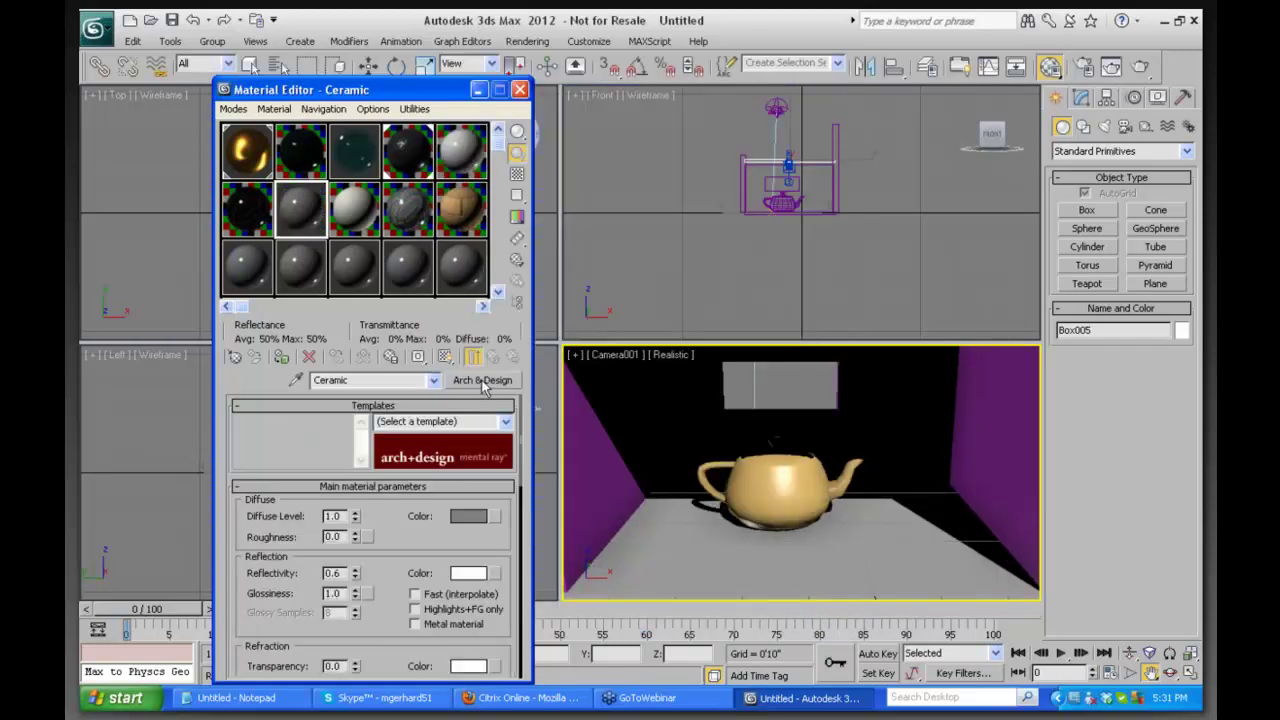
# Apply the Glossy Plastic template to the Ceramic material, assign it to the teapot and close the Material Editor
pyautogui.click(506, 421)
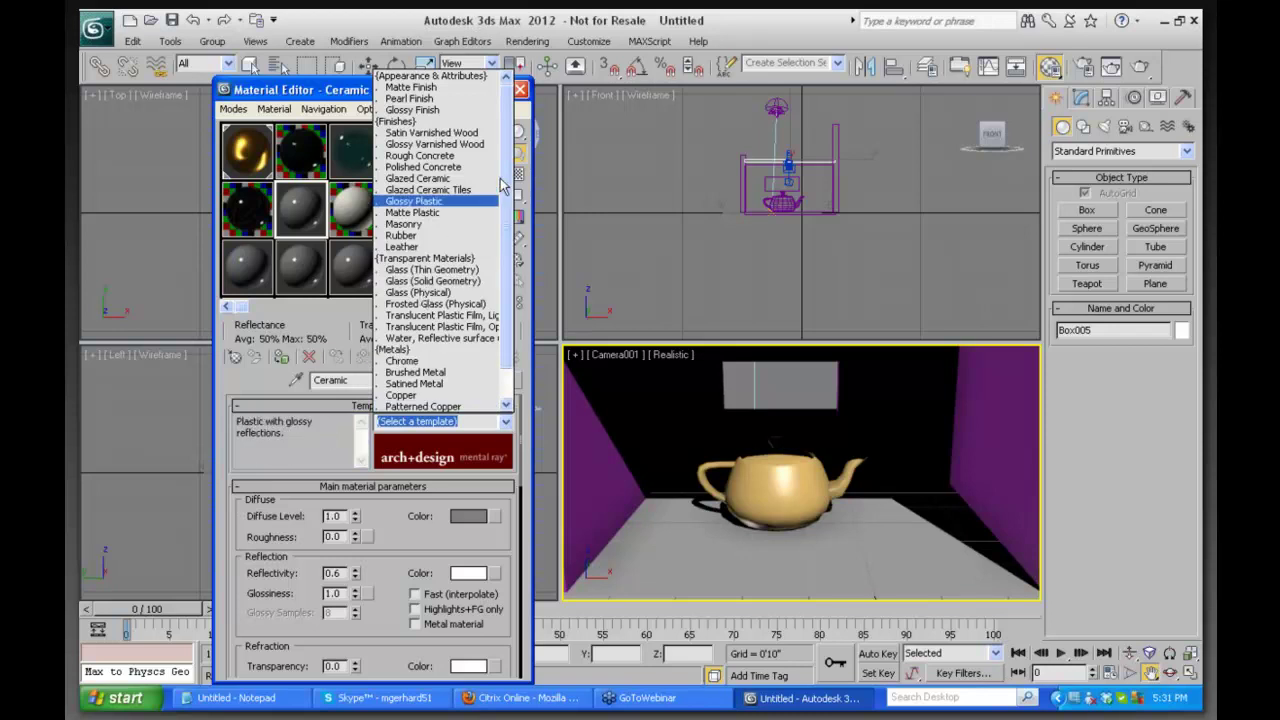
pyautogui.click(448, 206)
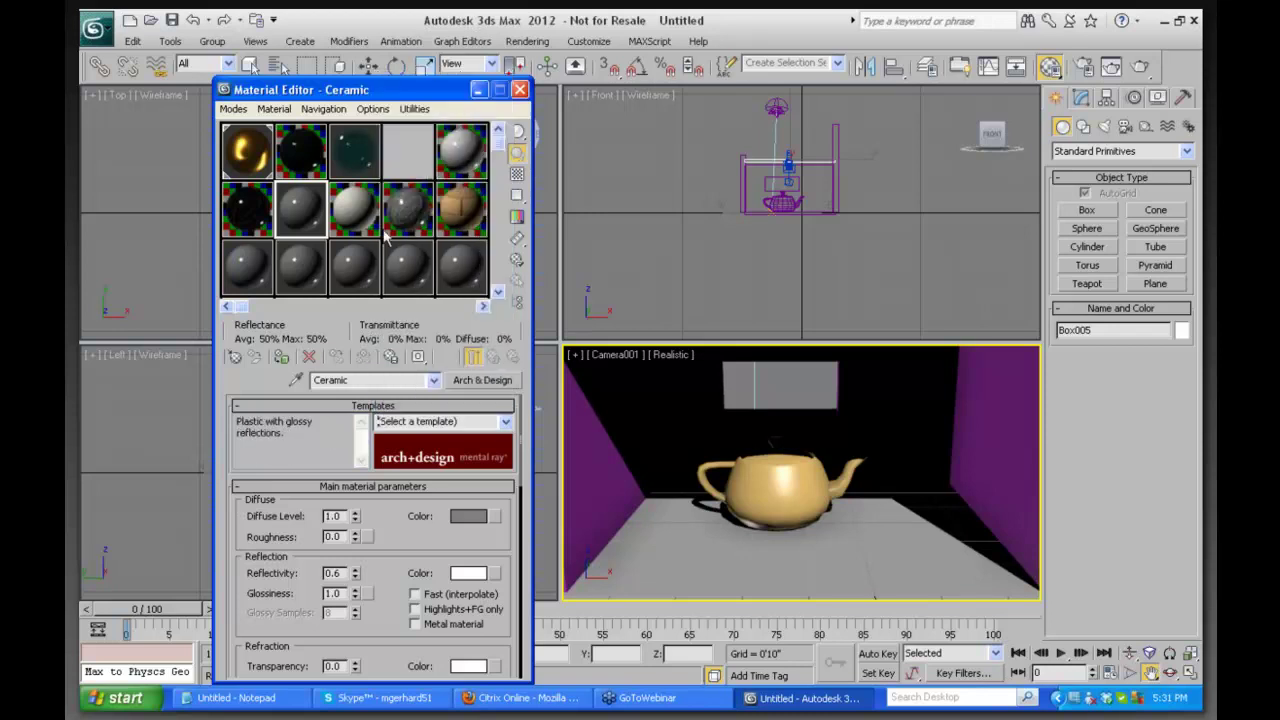
pyautogui.moveTo(296, 207); pyautogui.dragTo(770, 495)
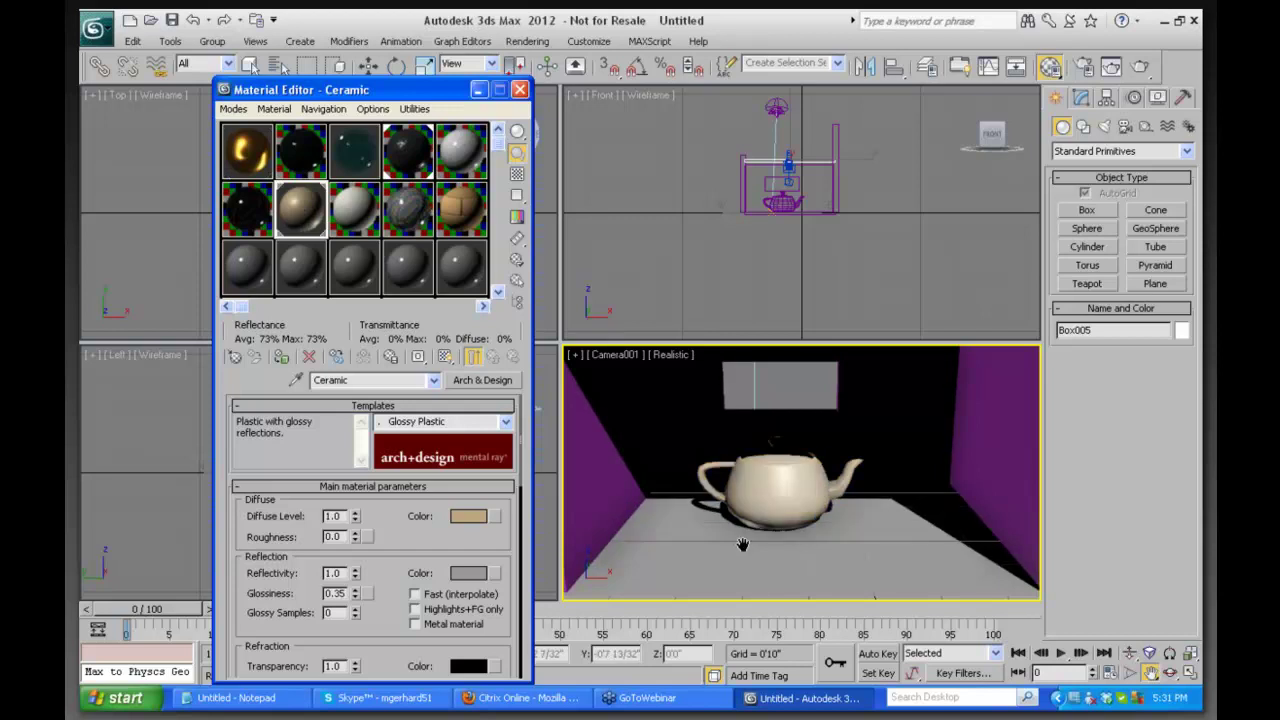
pyautogui.click(520, 89)
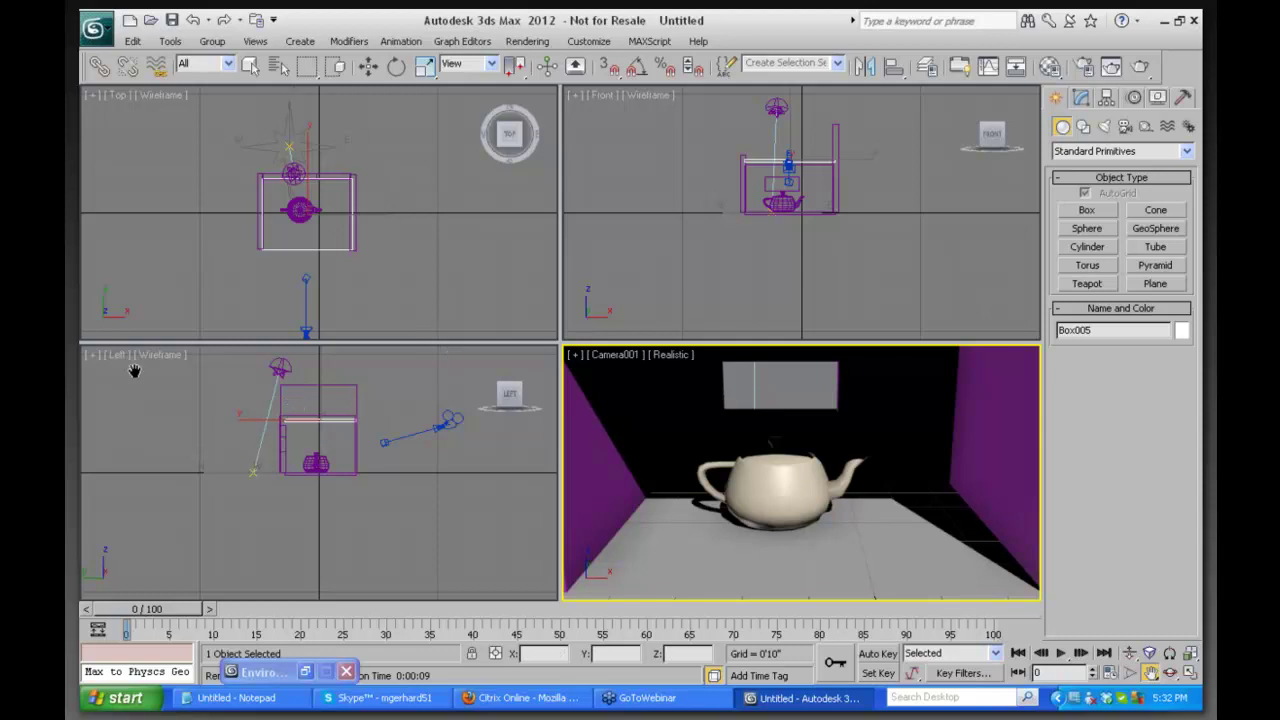
# Make the Camera001 view active and render a preview of it in the Exposure Control settings
pyautogui.click(175, 405)
pyautogui.press('w')
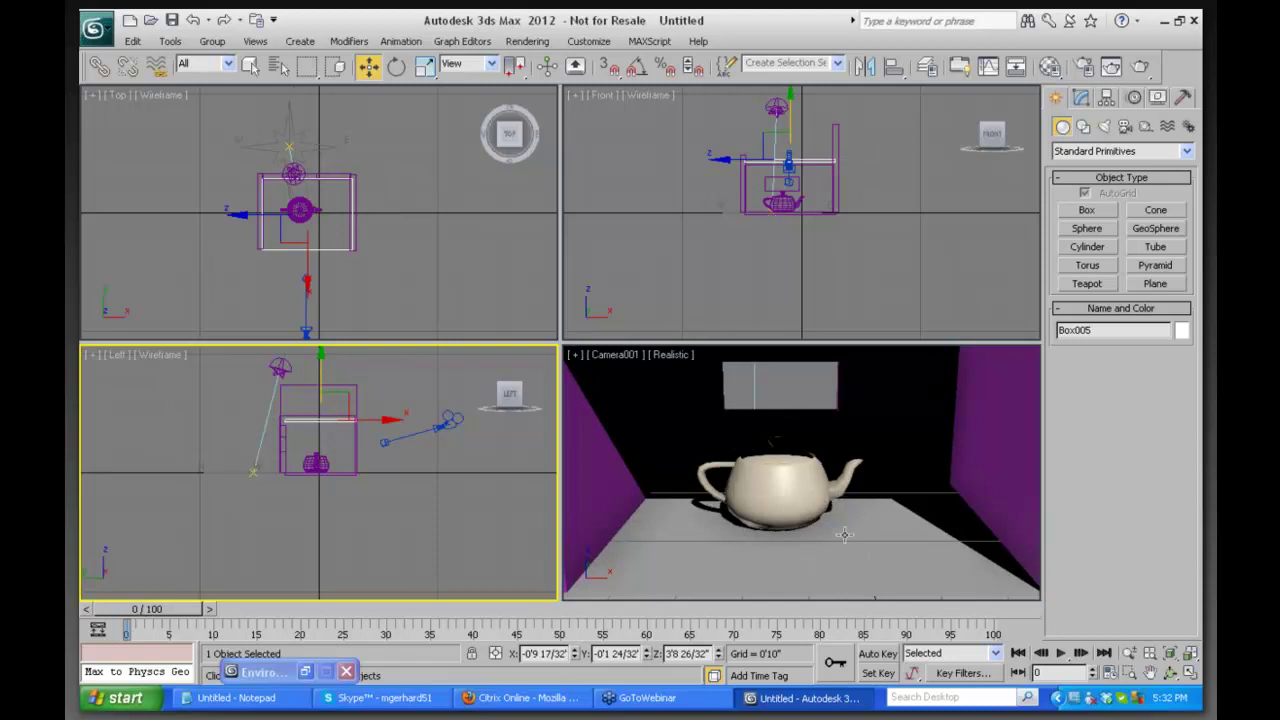
pyautogui.rightClick(857, 410)
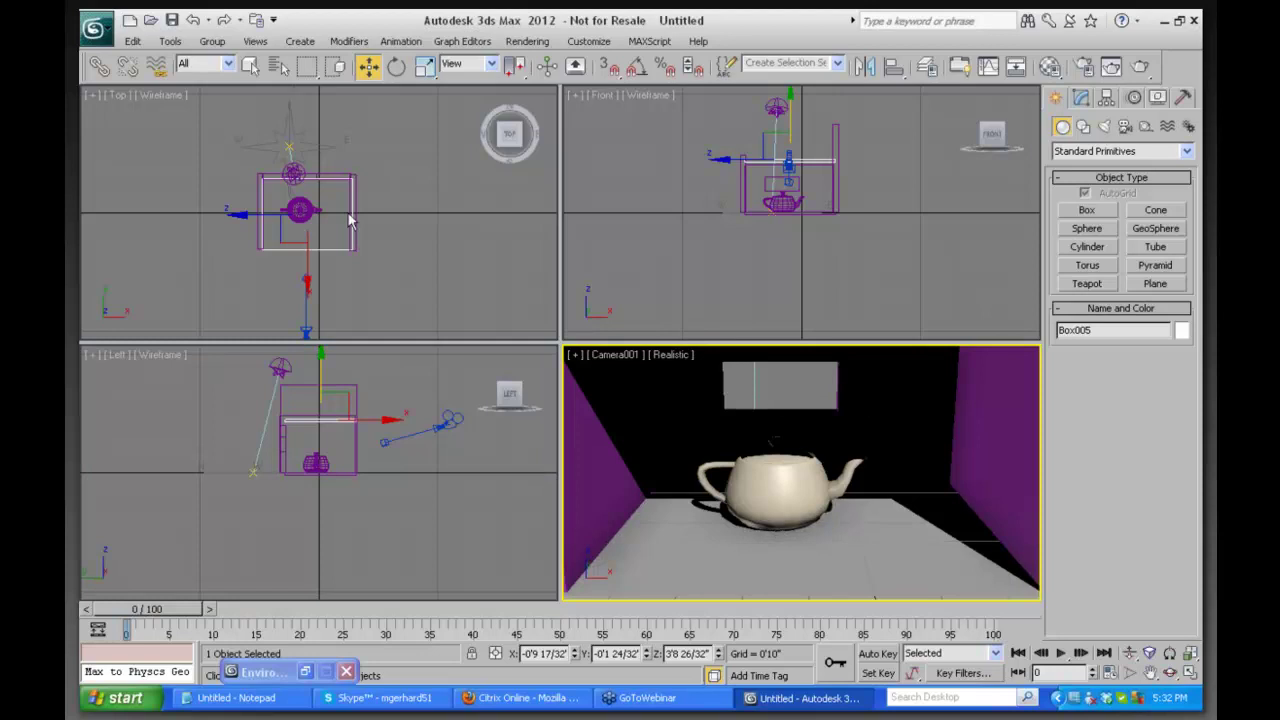
pyautogui.click(527, 41)
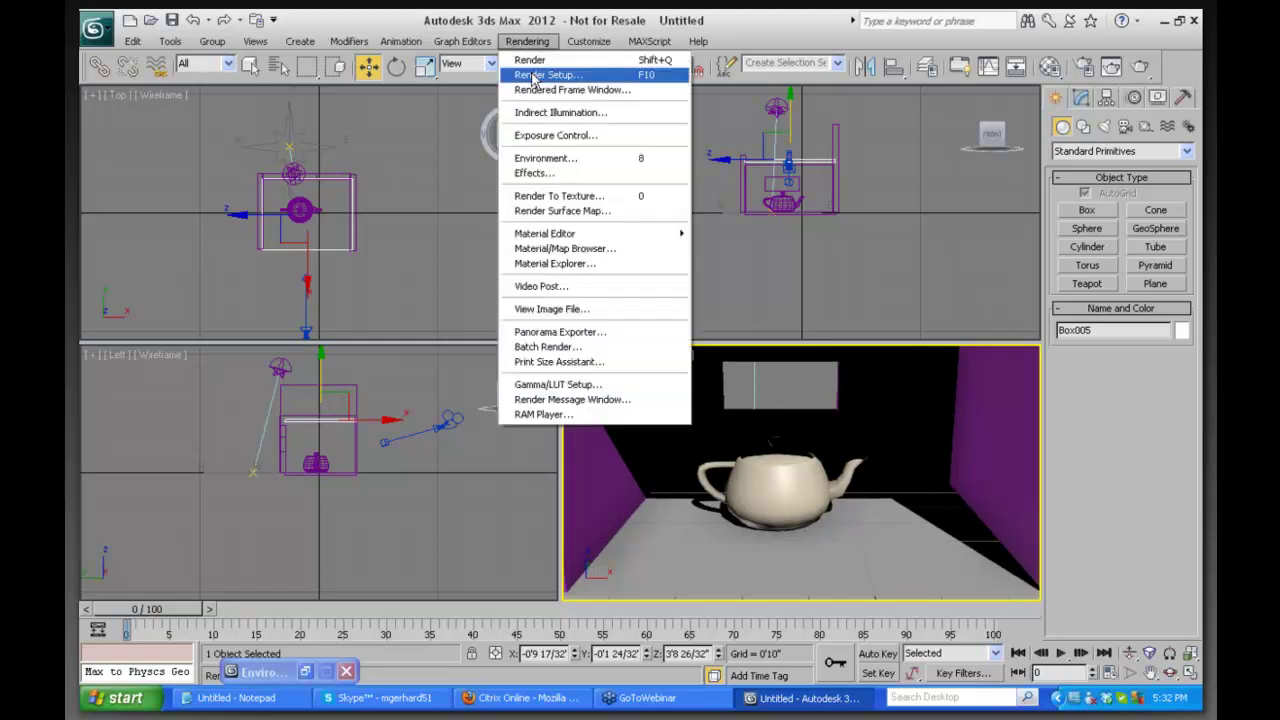
pyautogui.click(550, 135)
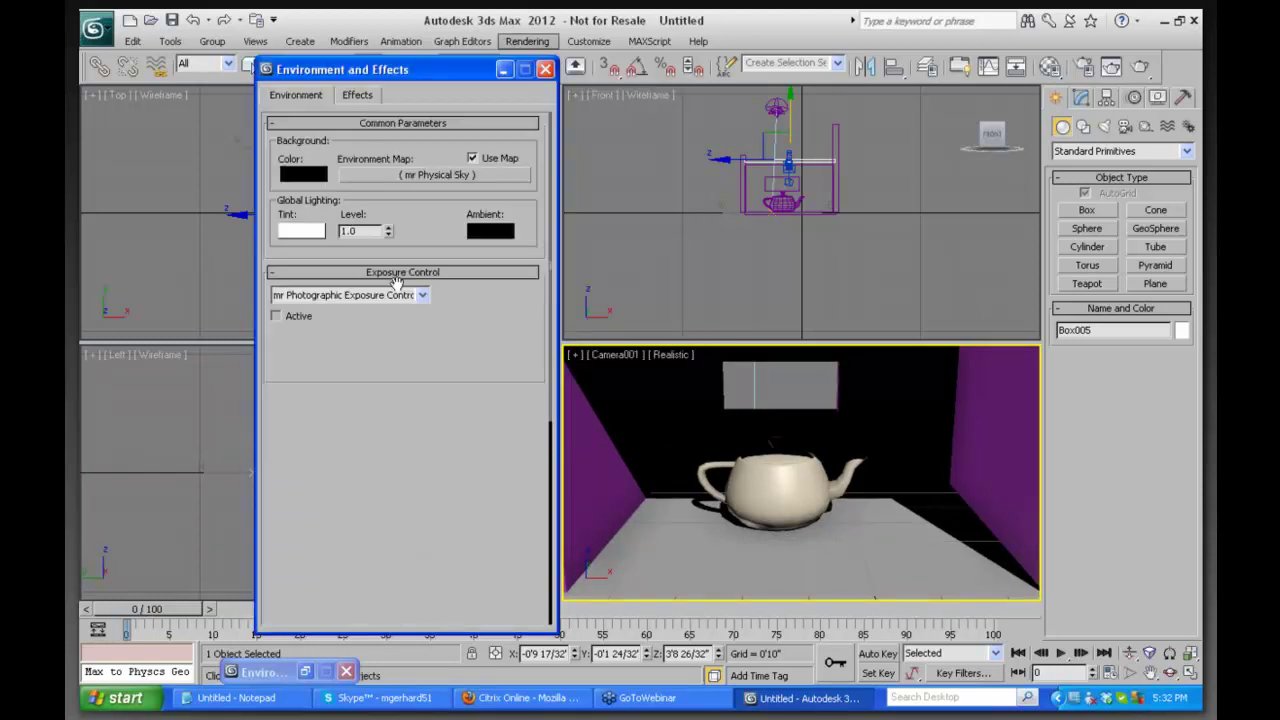
pyautogui.click(482, 368)
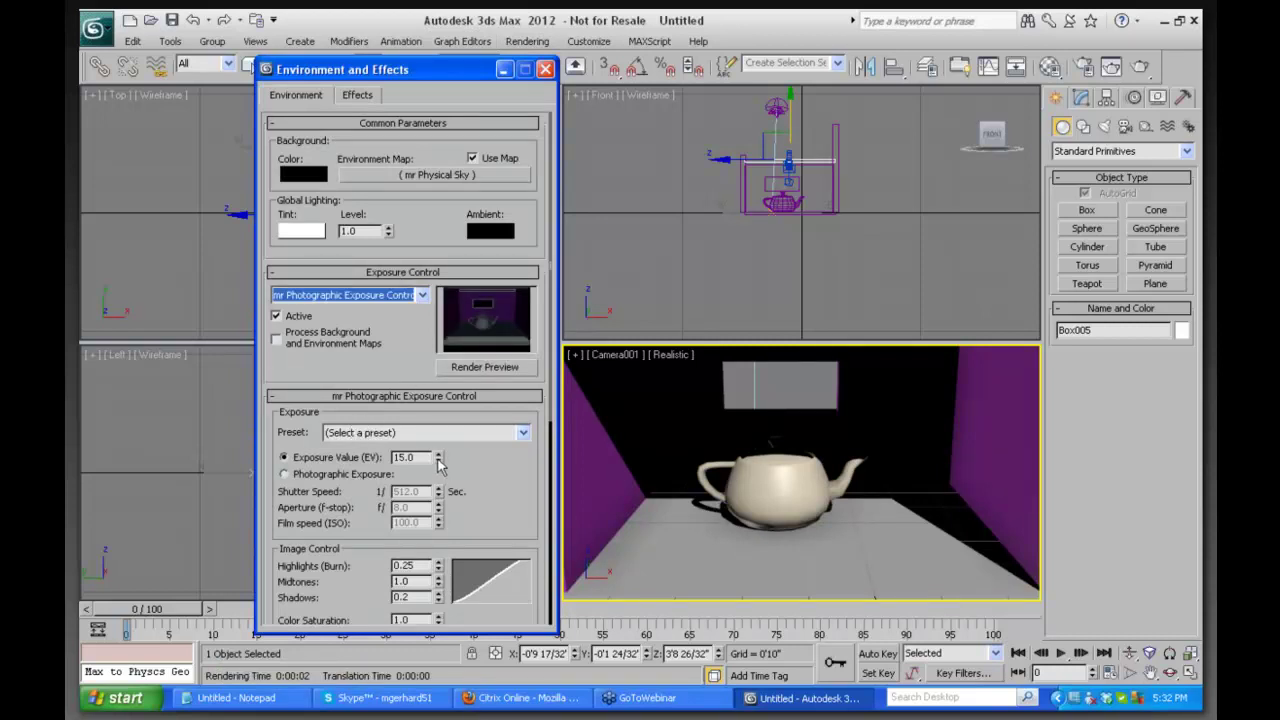
# Adjust the photographic exposure against the preview, settle on an Exposure Value (EV) of 14.0 and close the environment settings
pyautogui.click(438, 454)
pyautogui.click(437, 461)
pyautogui.click(437, 461)
pyautogui.click(437, 461)
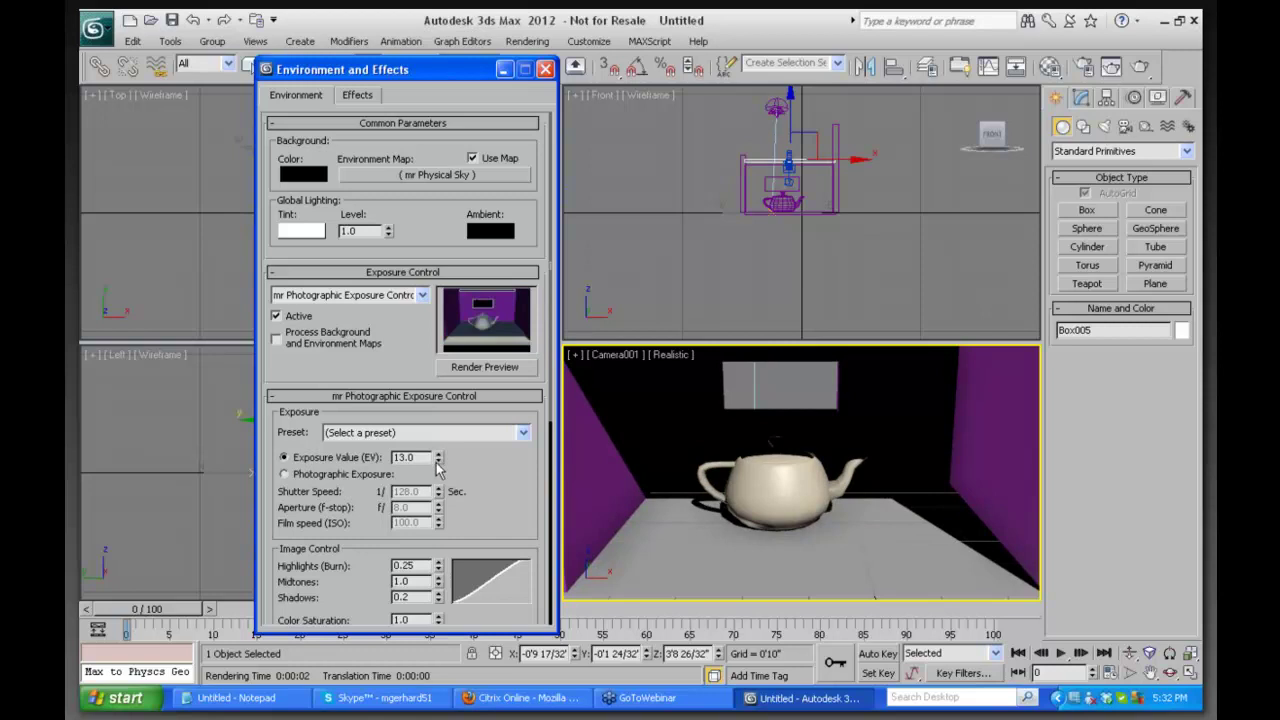
pyautogui.click(437, 461)
pyautogui.click(437, 461)
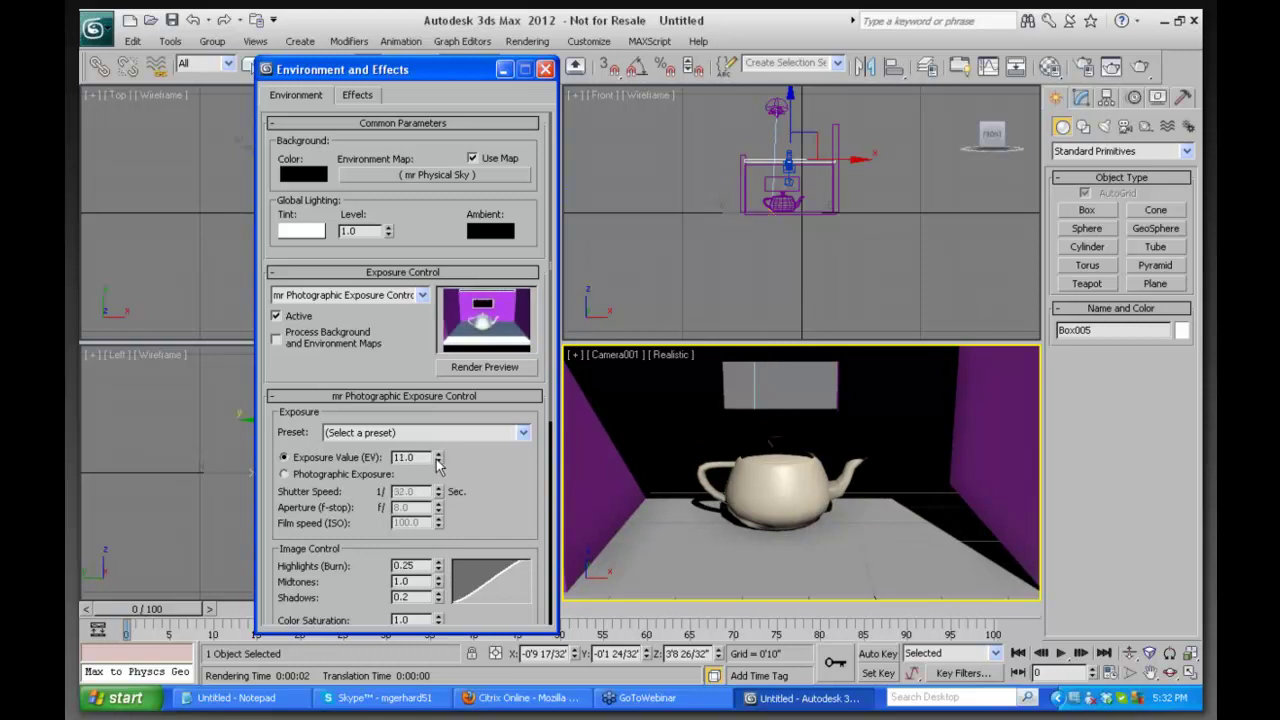
pyautogui.click(437, 461)
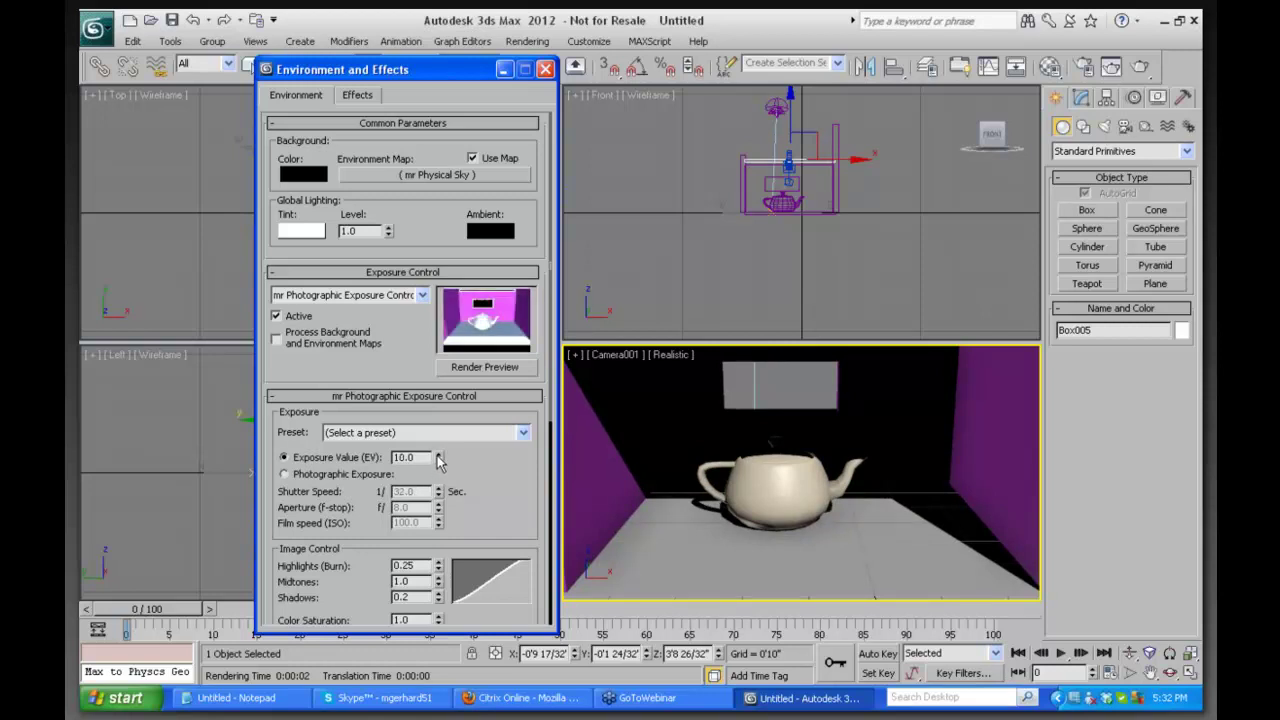
pyautogui.click(437, 454)
pyautogui.click(437, 454)
pyautogui.click(437, 454)
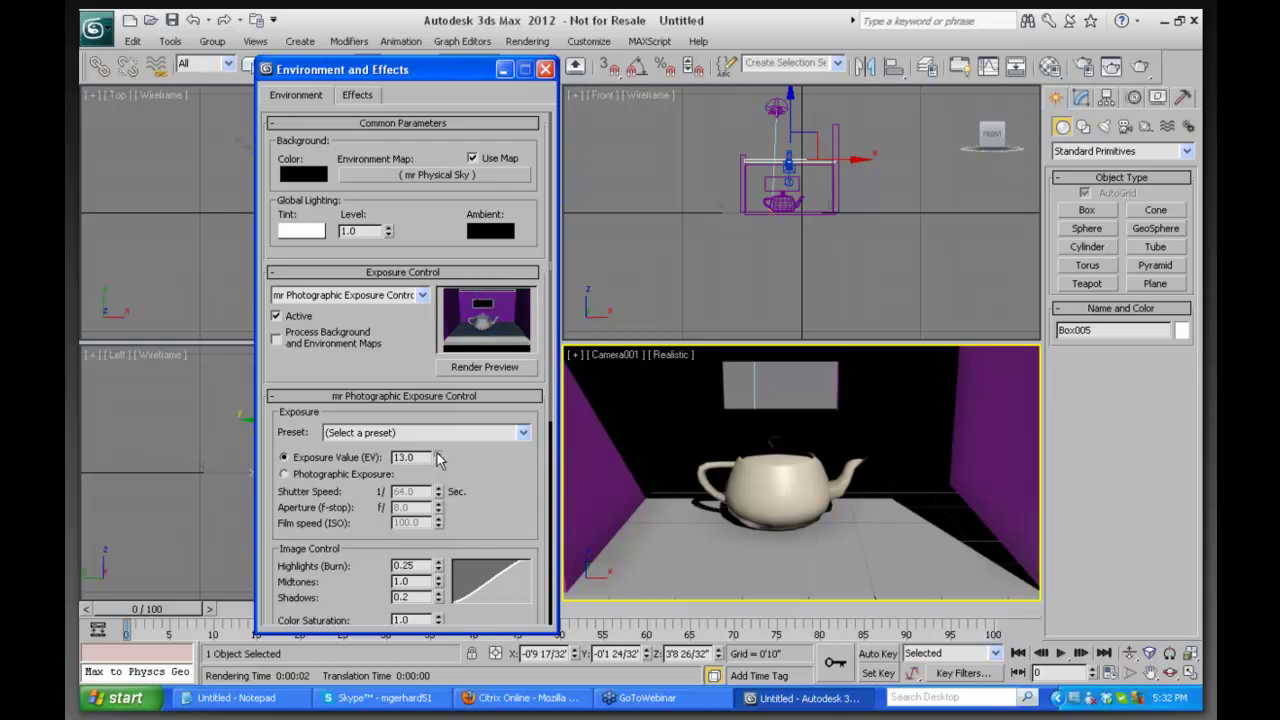
pyautogui.click(437, 454)
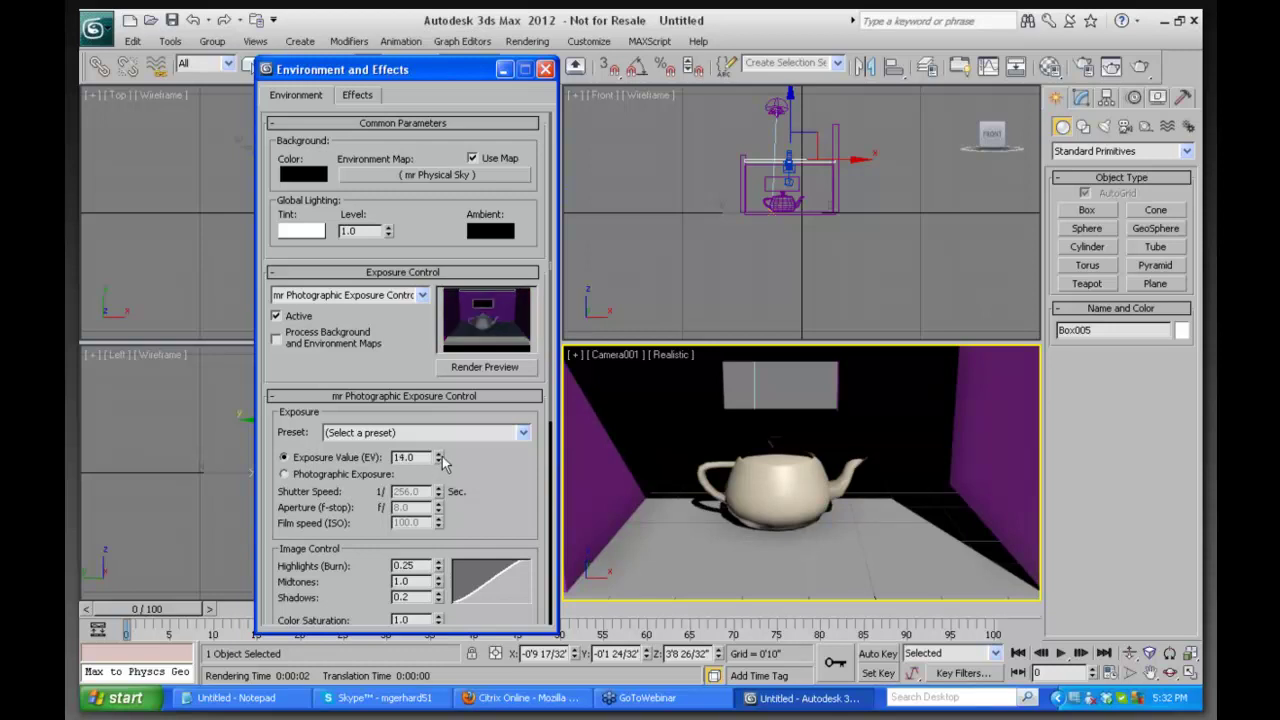
pyautogui.click(437, 454)
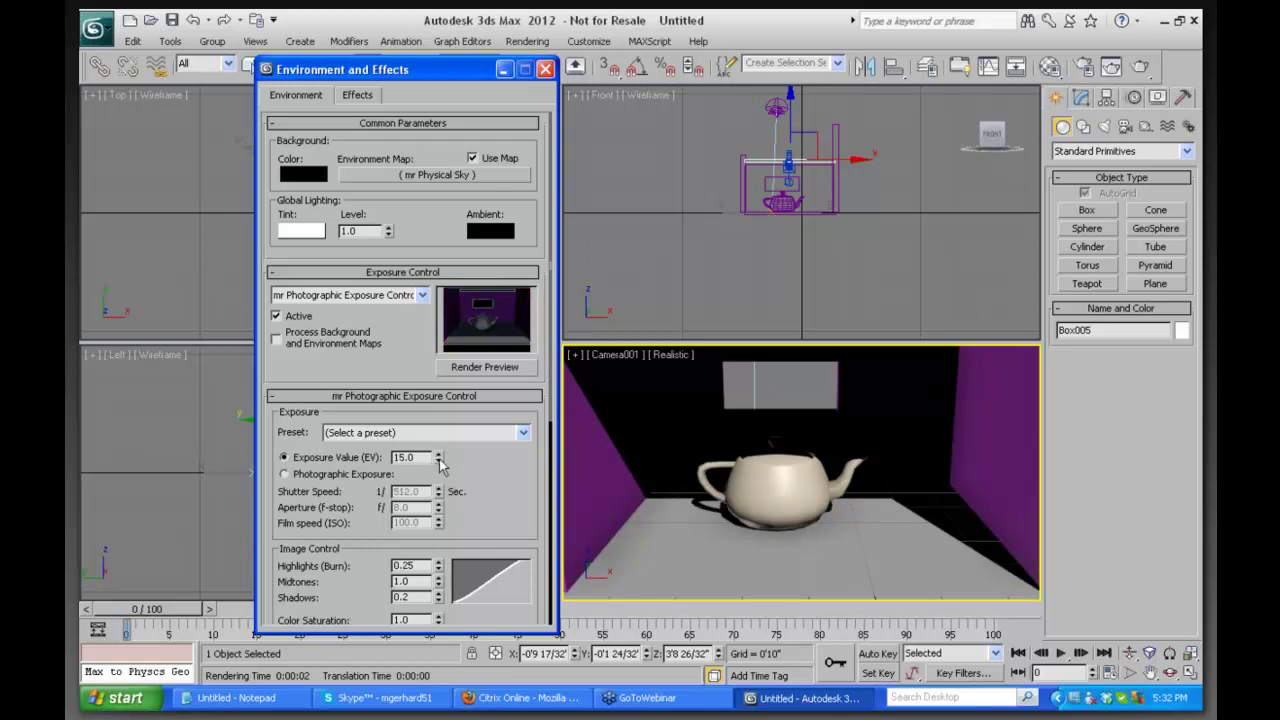
pyautogui.click(438, 461)
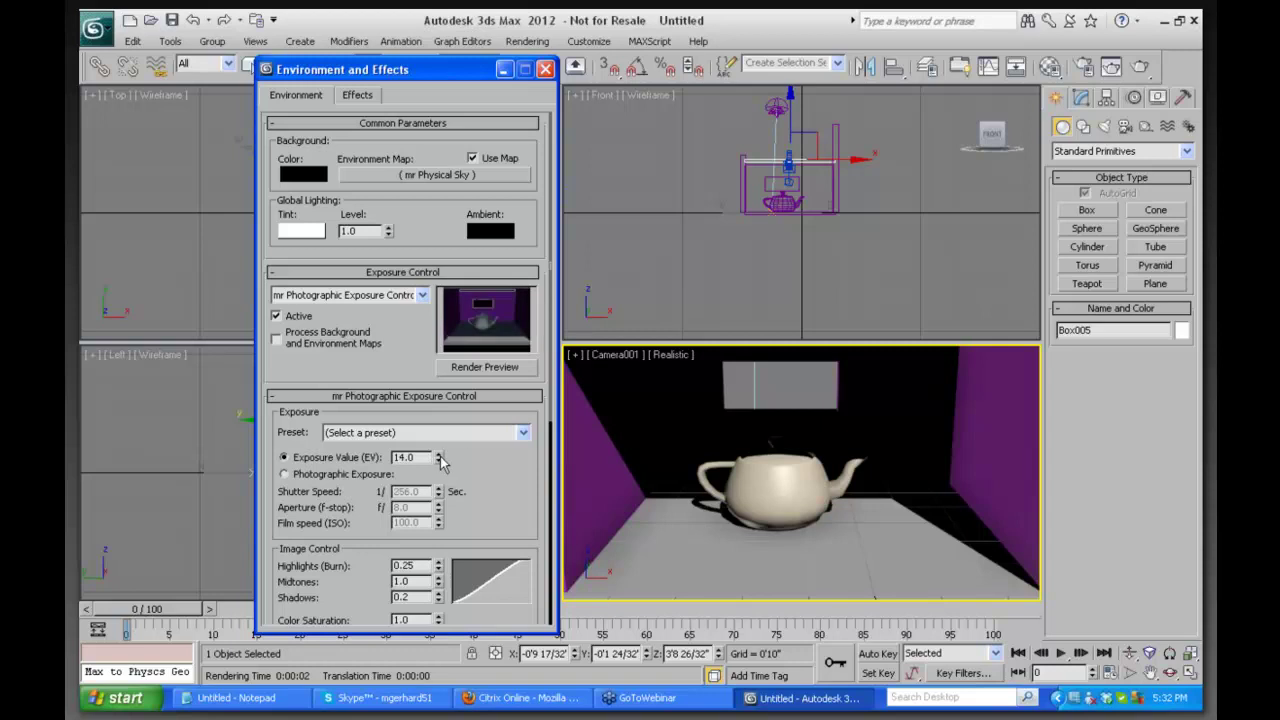
pyautogui.click(545, 69)
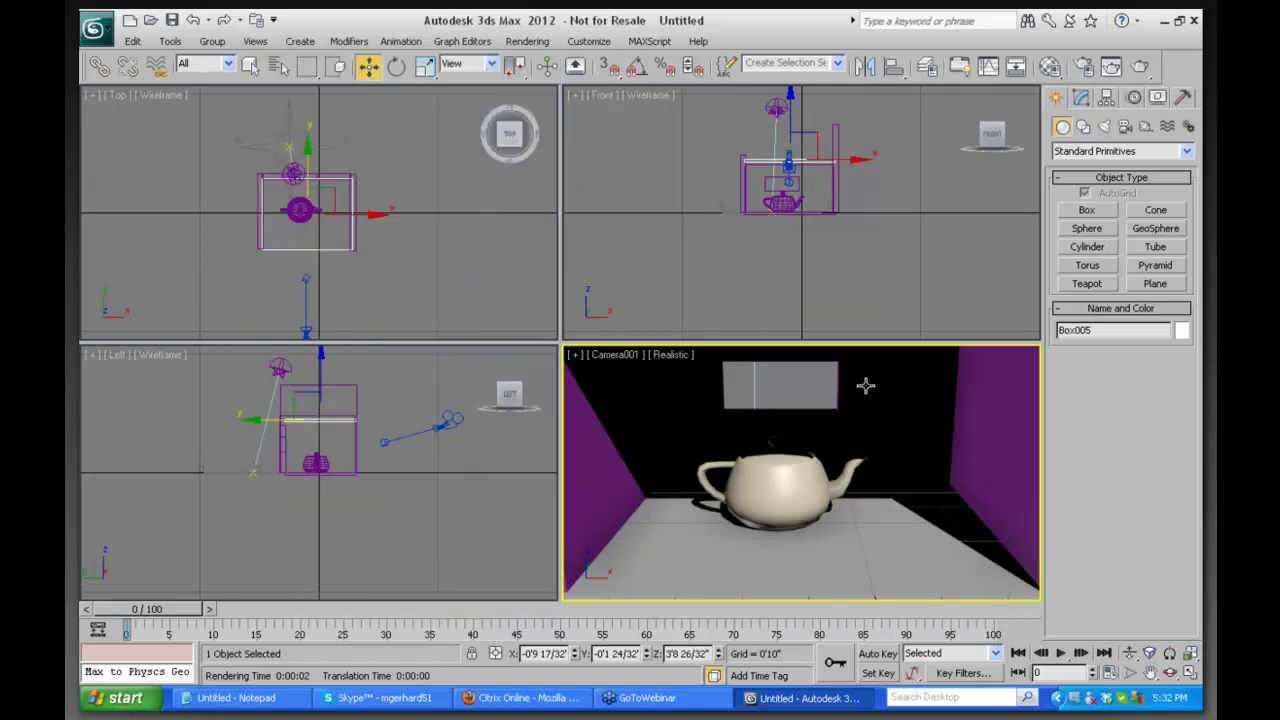
# Create an mr Sky Portal with AutoGrid over the window opening in the camera view, about 1'2" long and 2'7" wide
pyautogui.click(1104, 126)
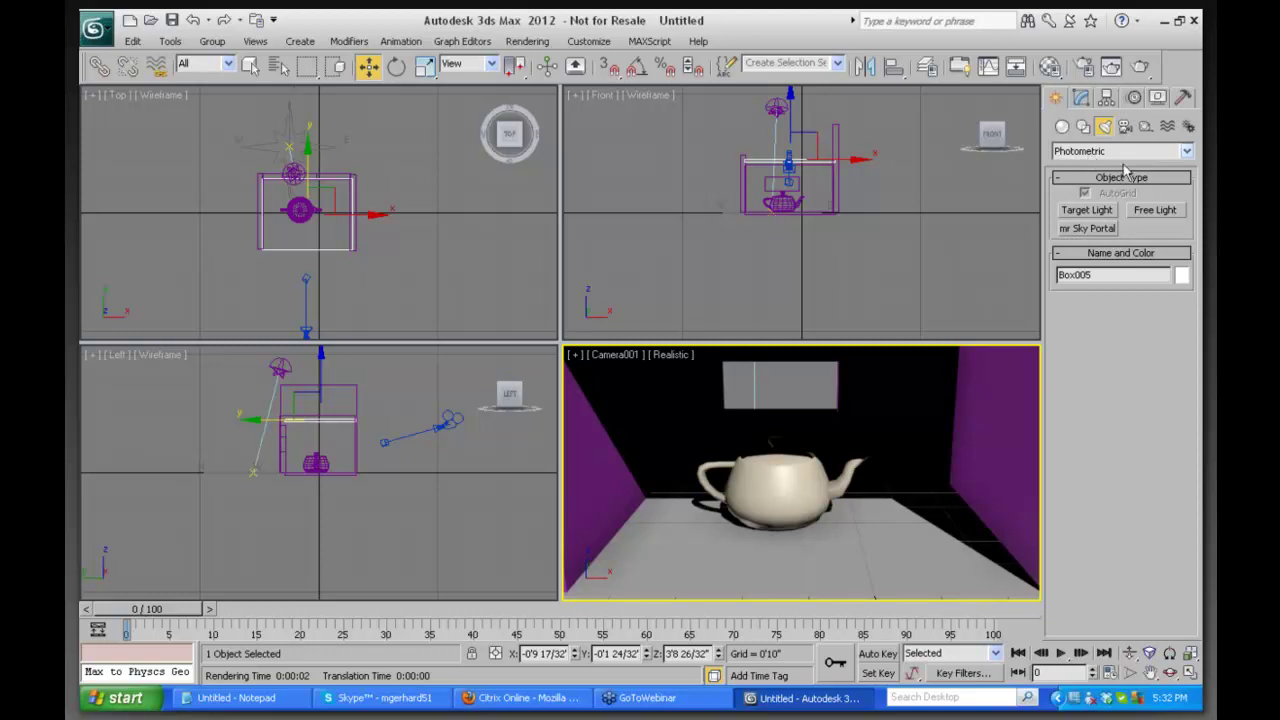
pyautogui.click(1091, 230)
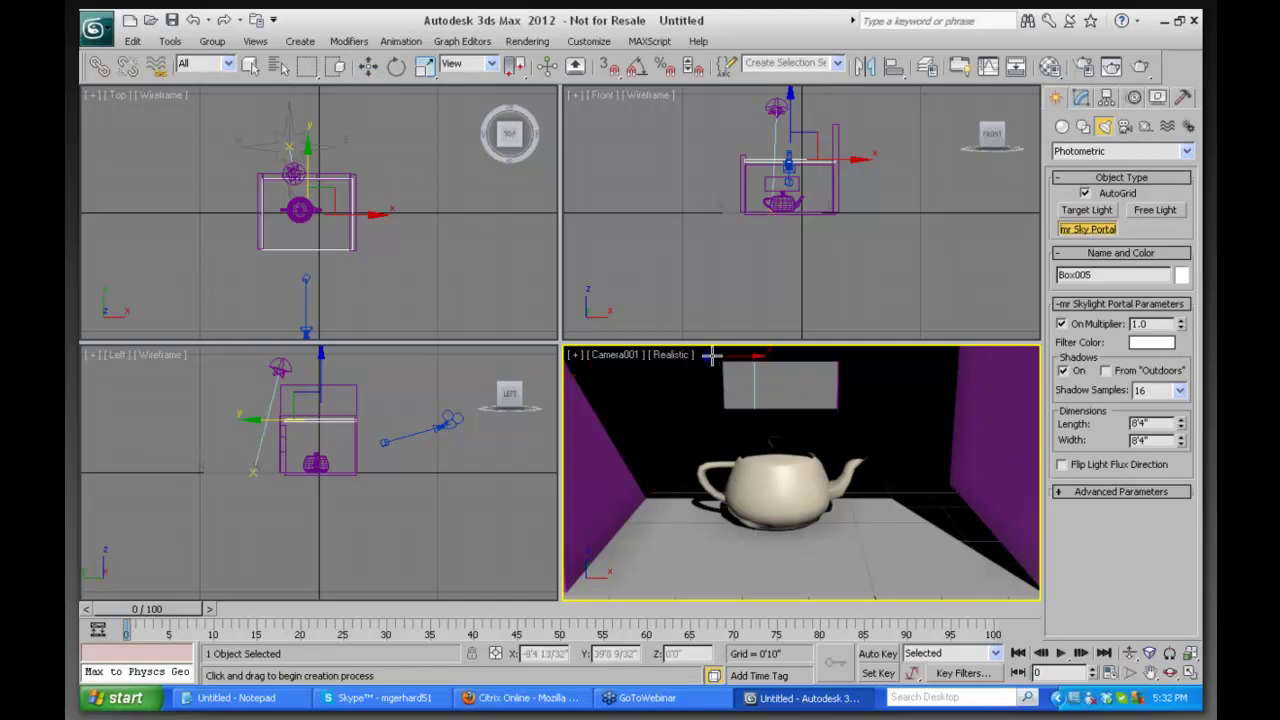
pyautogui.moveTo(772, 388); pyautogui.dragTo(822, 404)
pyautogui.moveTo(714, 357); pyautogui.dragTo(844, 414)
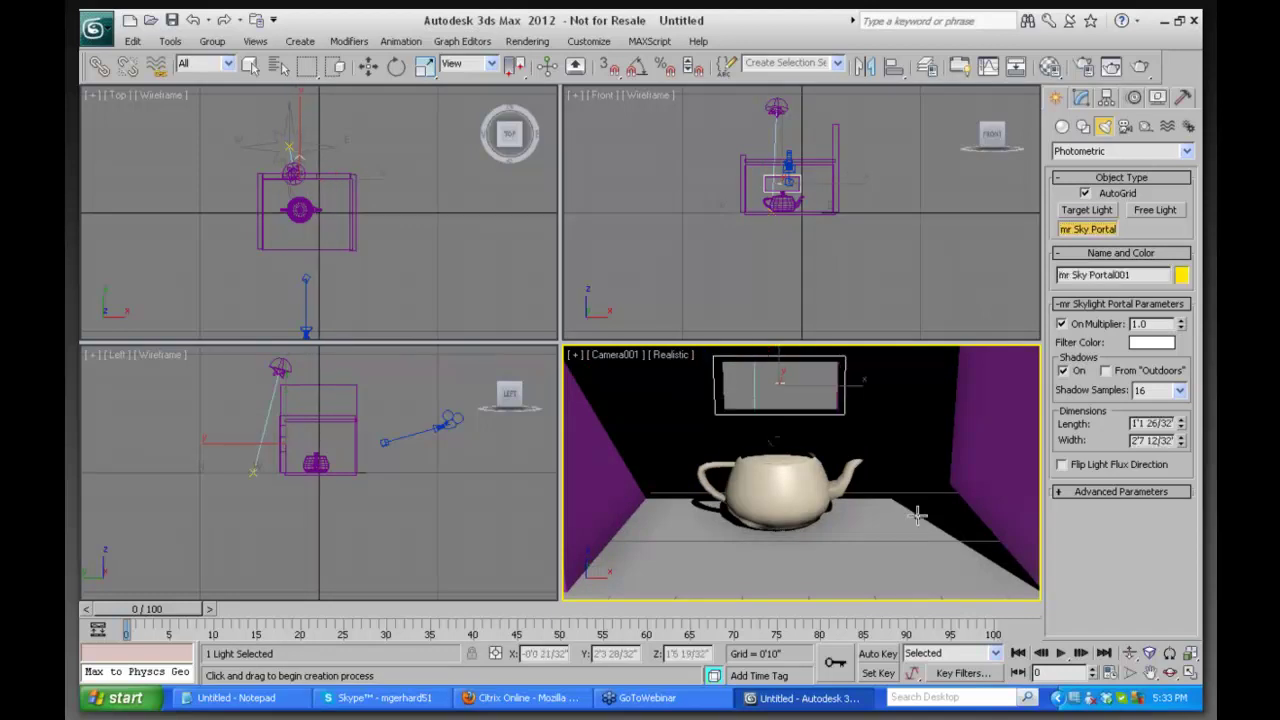
# Turn the Front viewport into a maximized Perspective view that shows the sky portal and window from outside the room
pyautogui.click(652, 236)
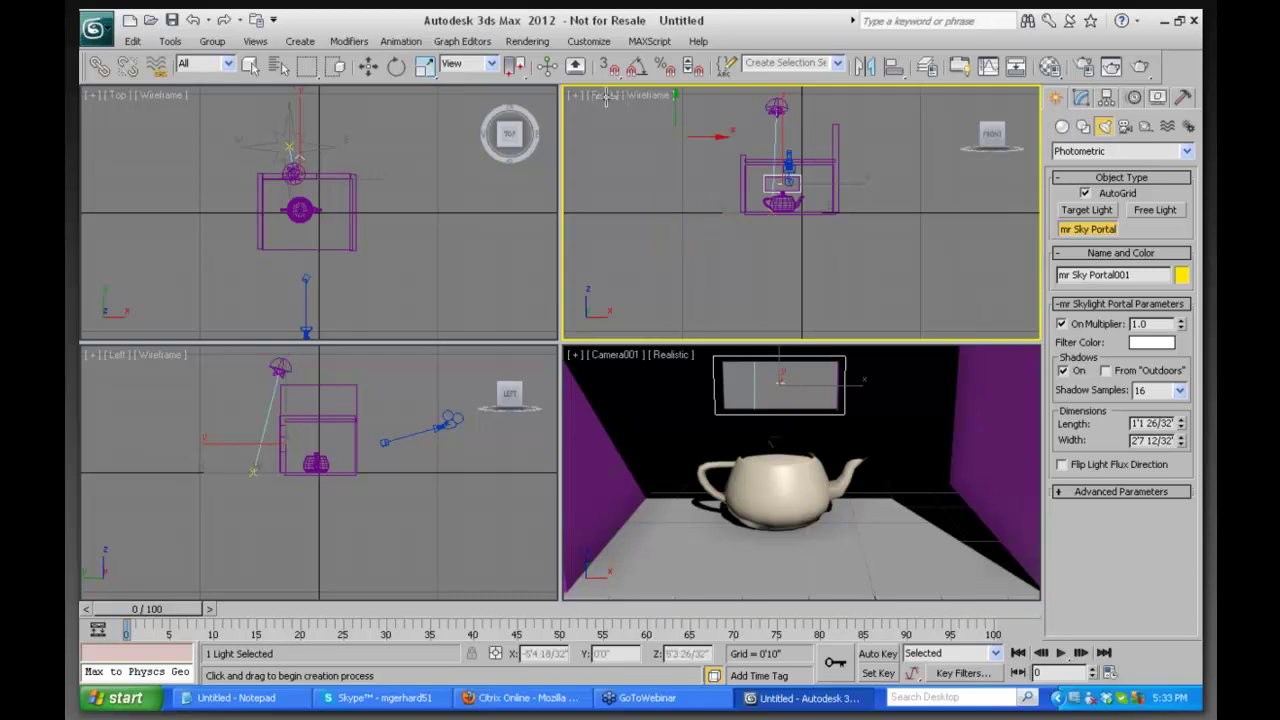
pyautogui.press('p')
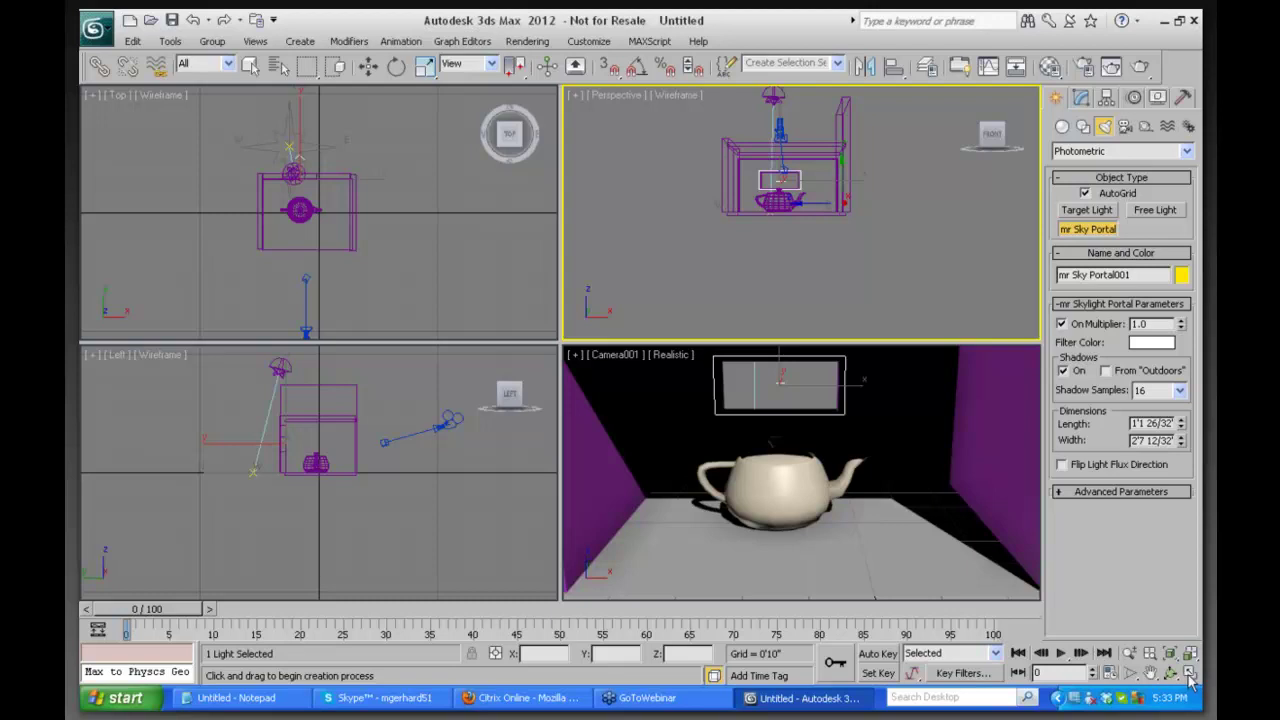
pyautogui.click(1190, 674)
pyautogui.click(1170, 673)
pyautogui.moveTo(535, 320); pyautogui.dragTo(643, 316)
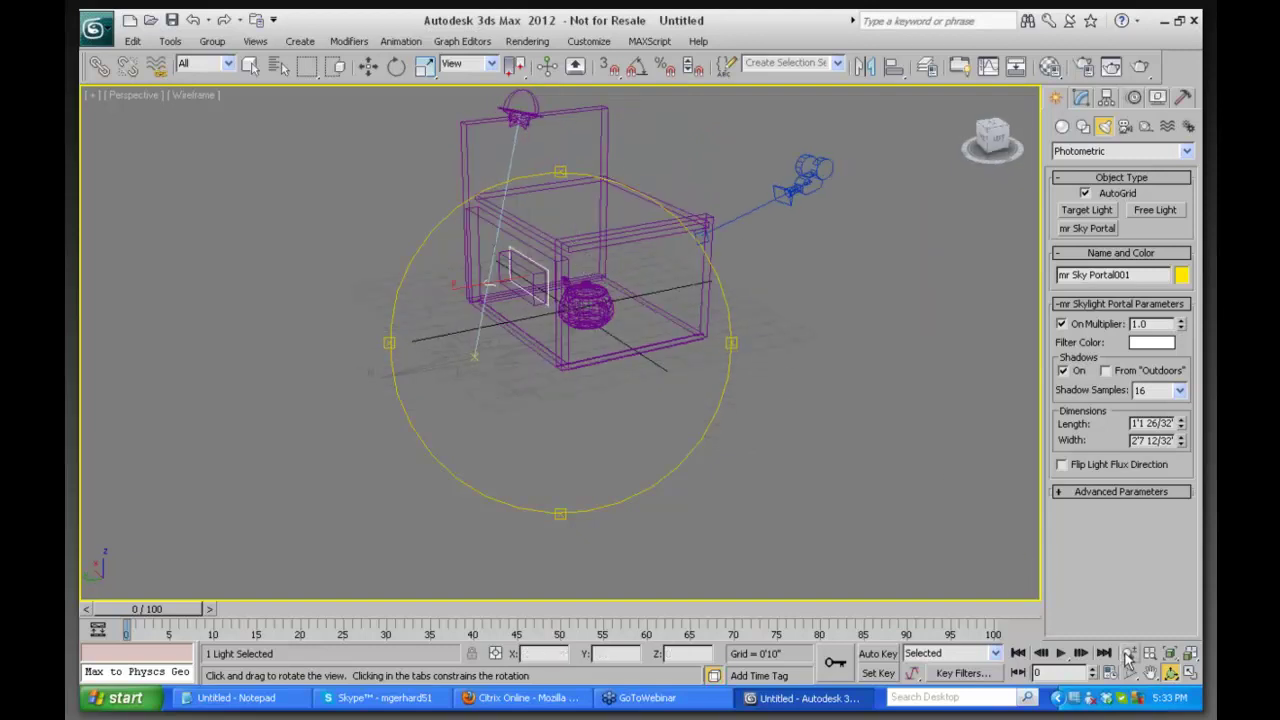
pyautogui.hotkey('alt', 'z')
pyautogui.moveTo(511, 276); pyautogui.dragTo(505, 210)
pyautogui.hotkey('shift', 'z')
pyautogui.hotkey('shift', 'z')
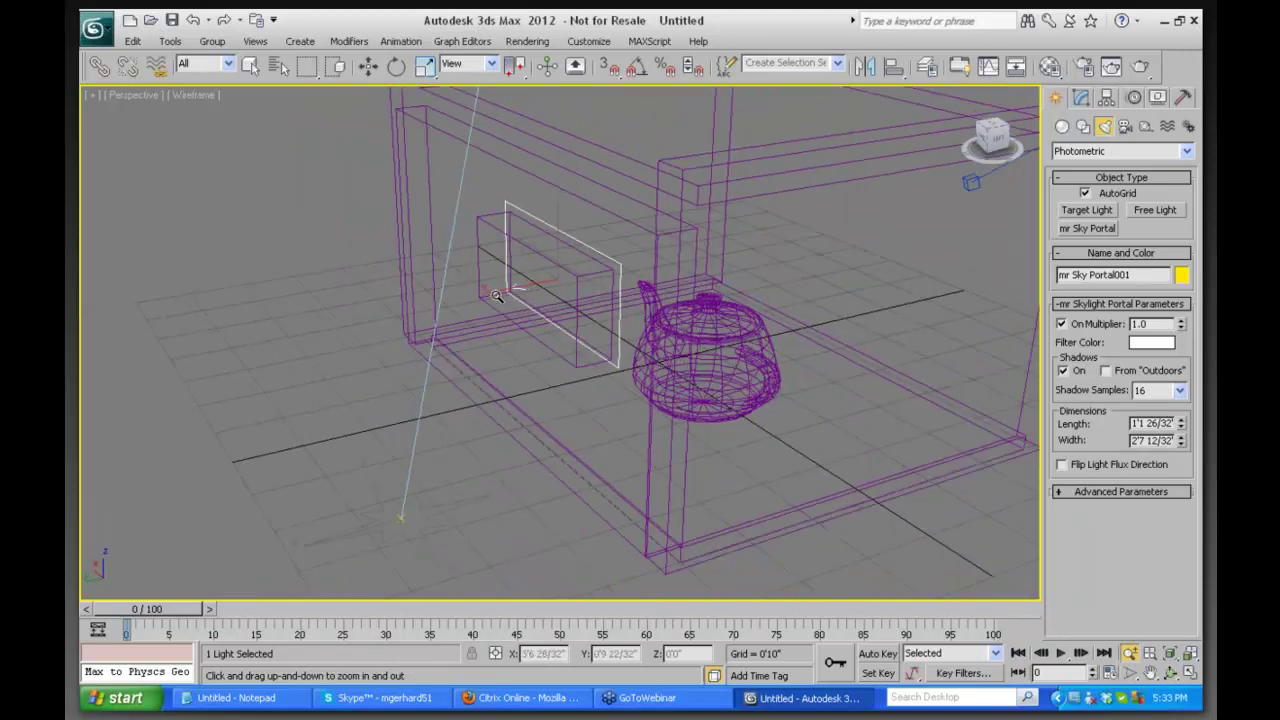
# Flip the sky portal's light flux direction into the room and move the portal along Y to the wall's outer face, about 2'10"
pyautogui.click(1061, 324)
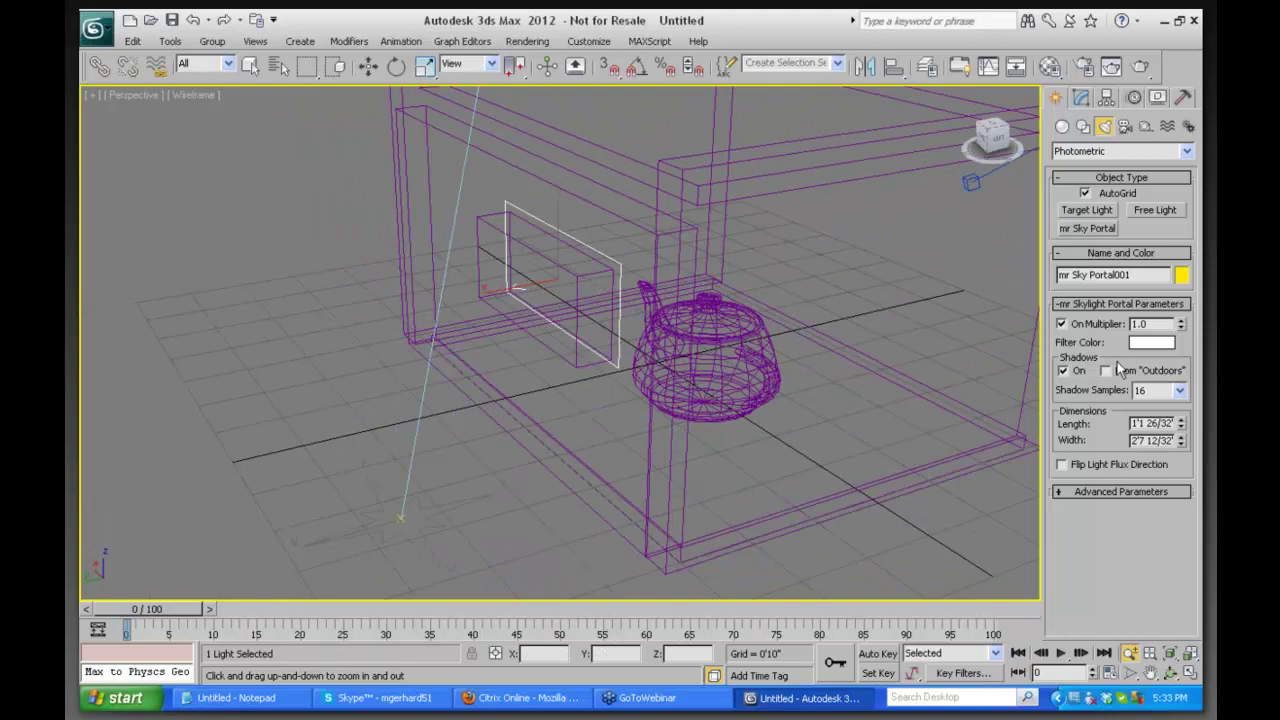
pyautogui.click(1062, 466)
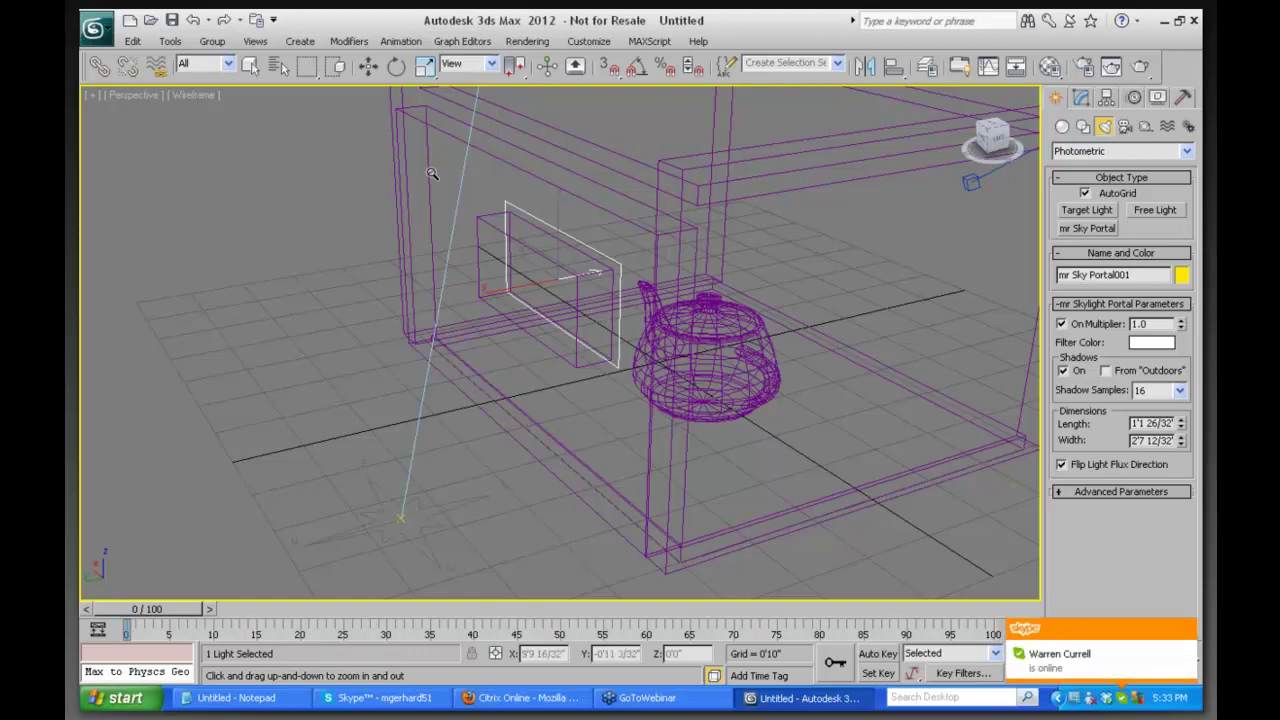
pyautogui.click(368, 66)
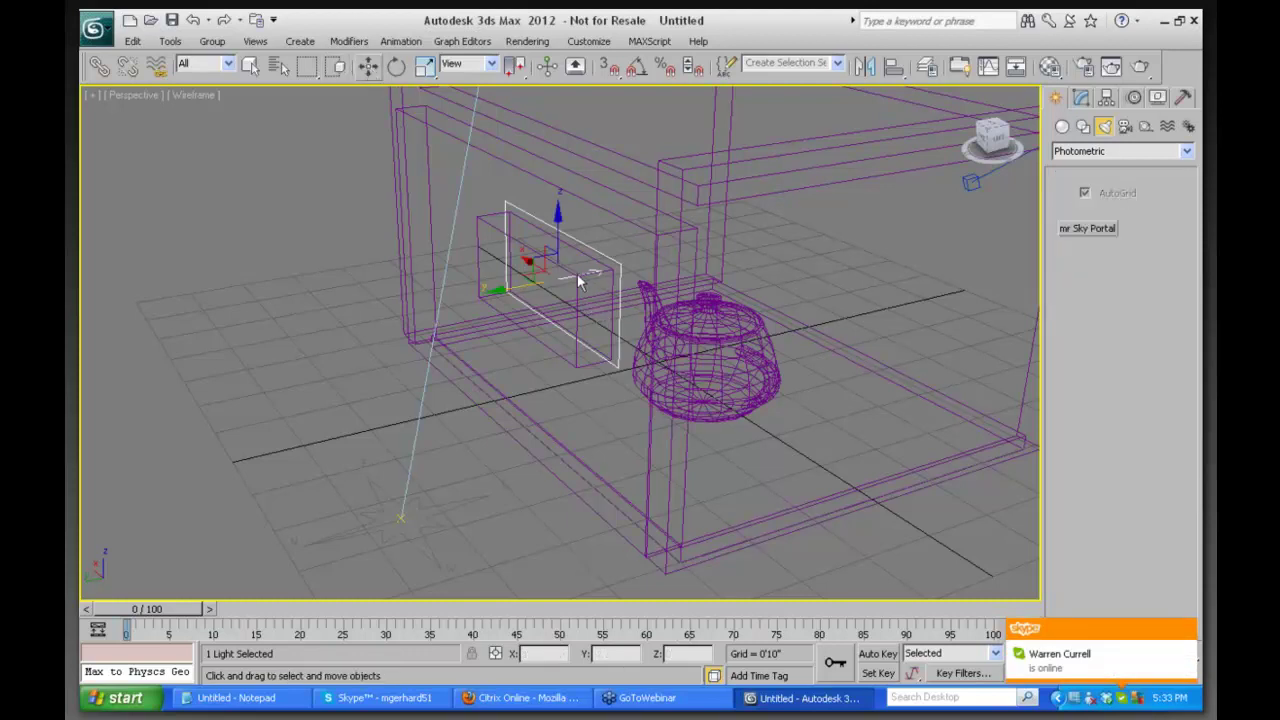
pyautogui.moveTo(502, 287); pyautogui.dragTo(467, 287)
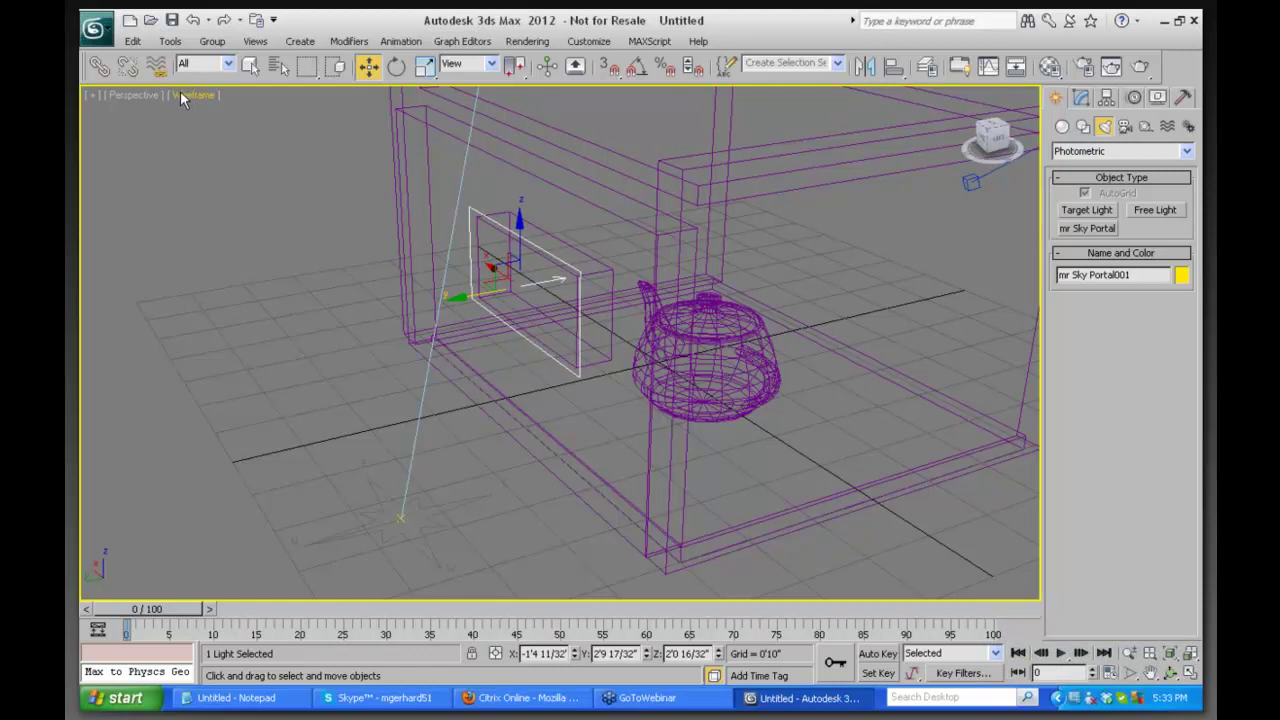
# Switch the Perspective view to shaded display and orbit around to view the window and teapot from inside the room
pyautogui.click(181, 95)
pyautogui.click(211, 129)
pyautogui.press('F3')
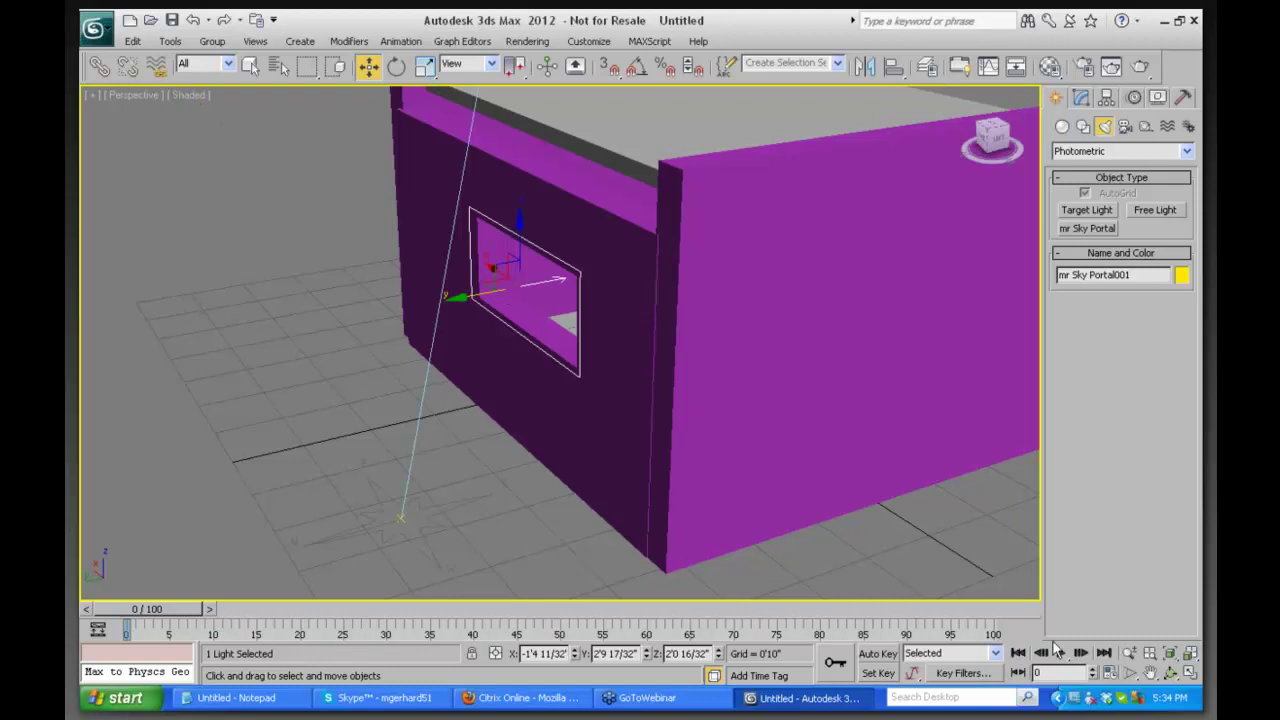
pyautogui.click(1170, 673)
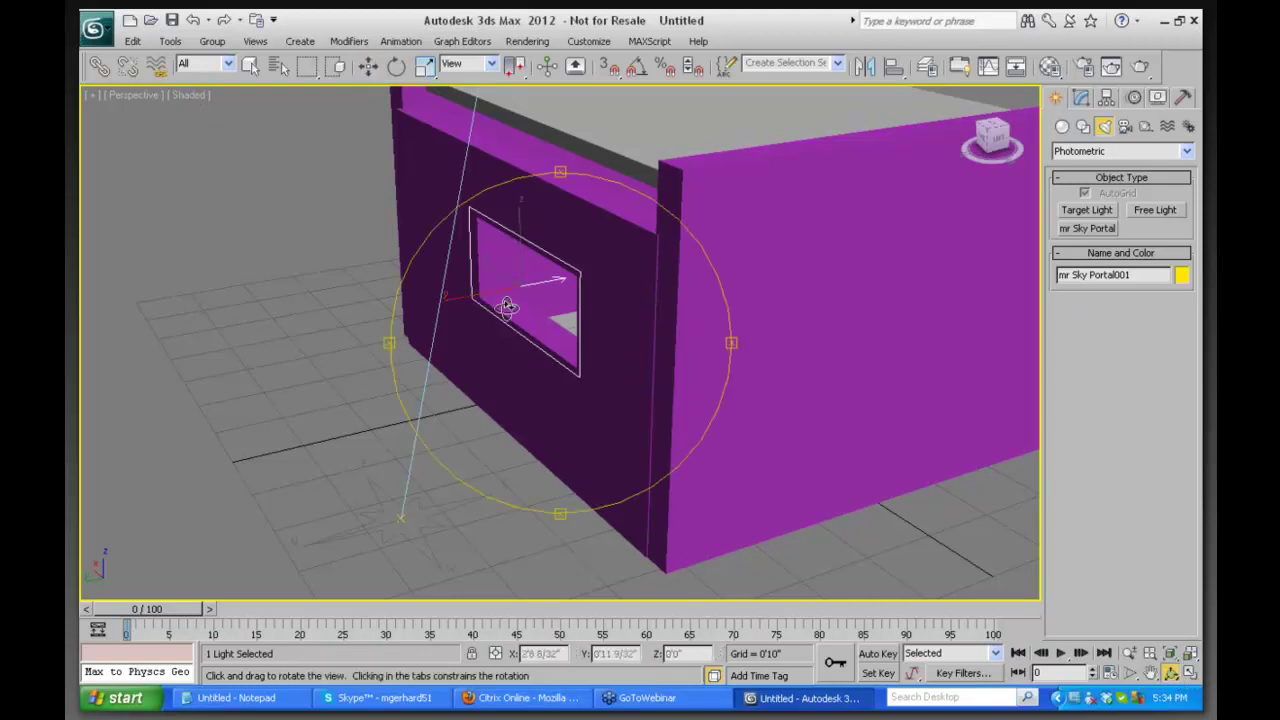
pyautogui.moveTo(493, 316); pyautogui.dragTo(354, 277)
pyautogui.moveTo(329, 280); pyautogui.dragTo(314, 293)
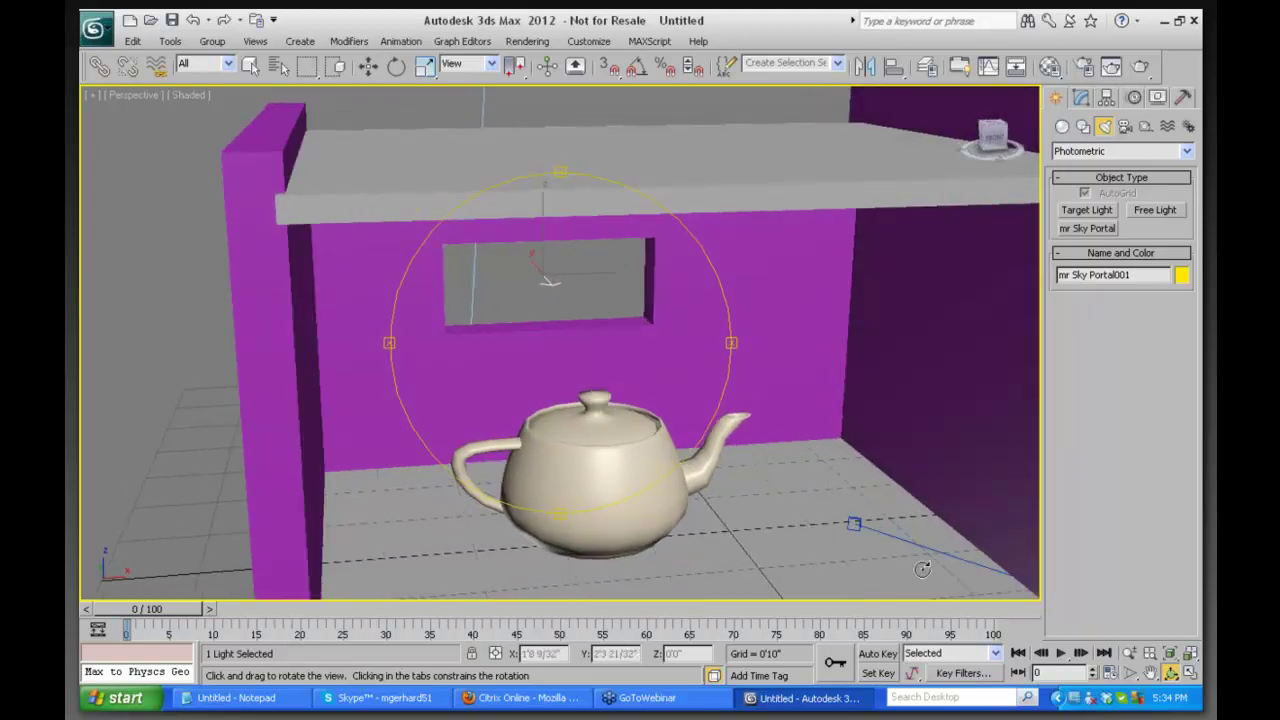
# Set the mental ray render output size to 320x240 in the Render Setup
pyautogui.click(1129, 652)
pyautogui.moveTo(640, 366); pyautogui.dragTo(637, 402)
pyautogui.keyDown('alt'); pyautogui.moveTo(637, 402); pyautogui.dragTo(953, 400, button='middle'); pyautogui.keyUp('alt')
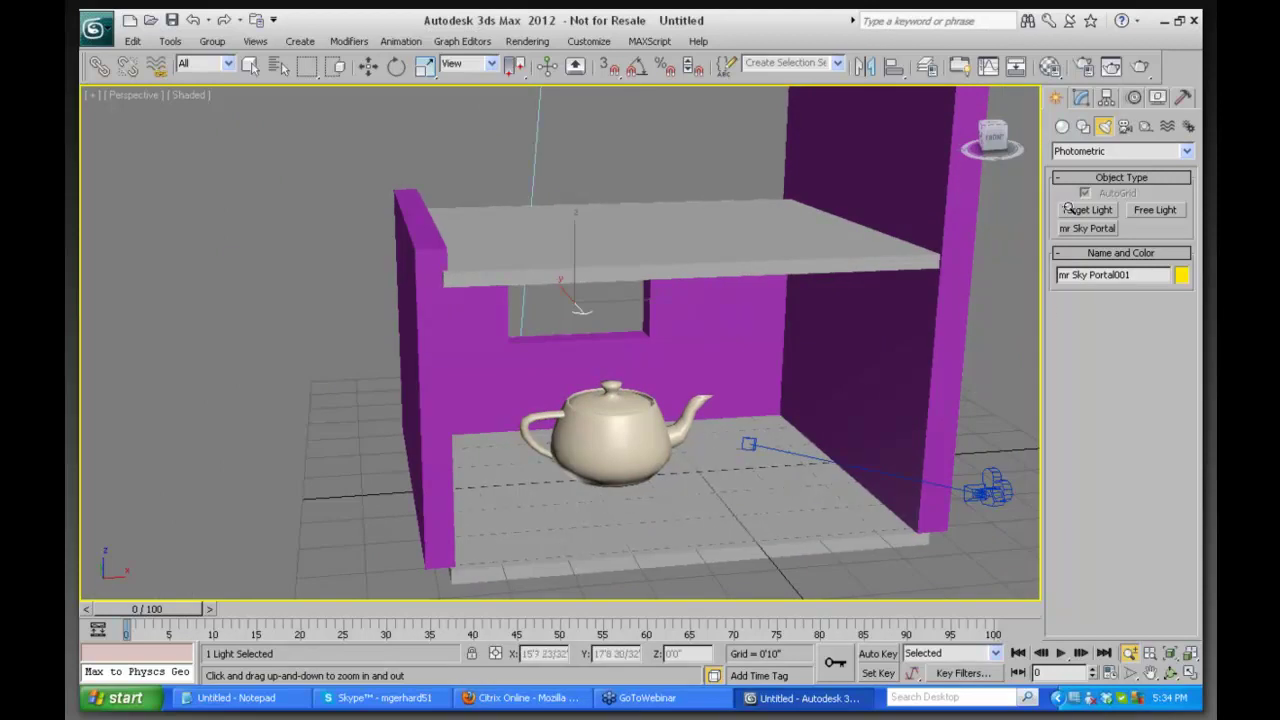
pyautogui.click(1081, 97)
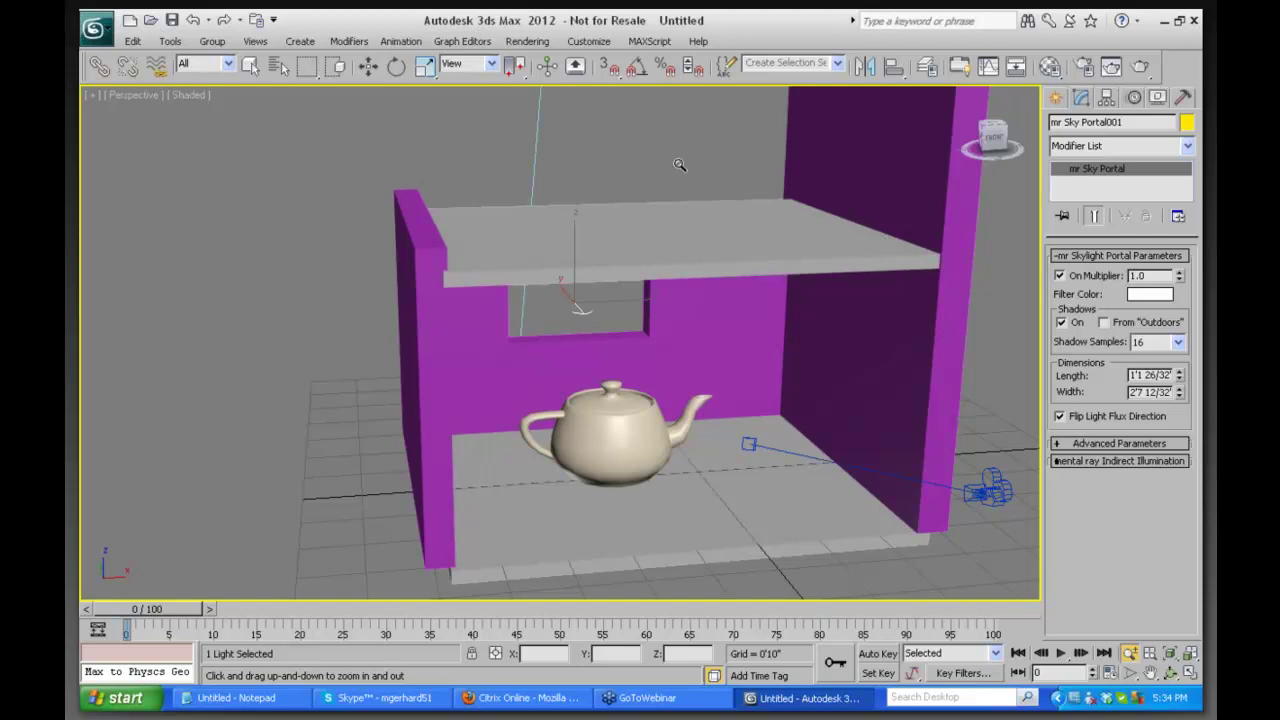
pyautogui.click(524, 41)
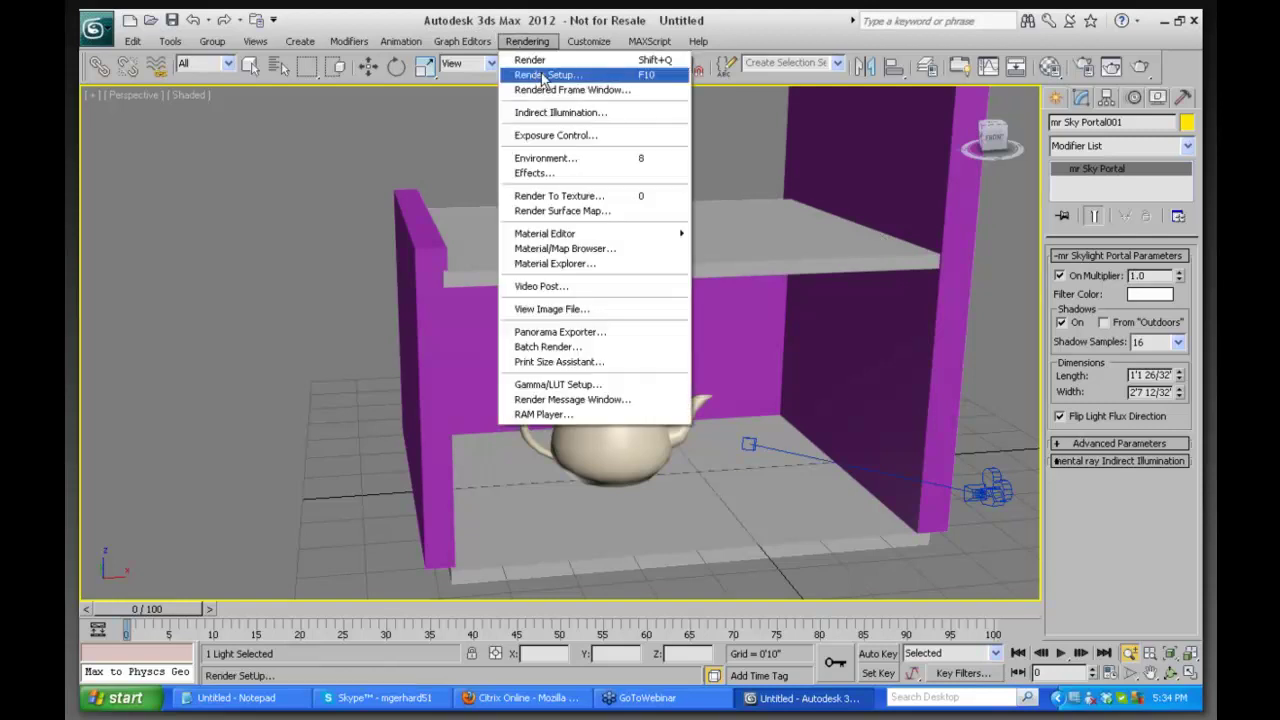
pyautogui.click(543, 78)
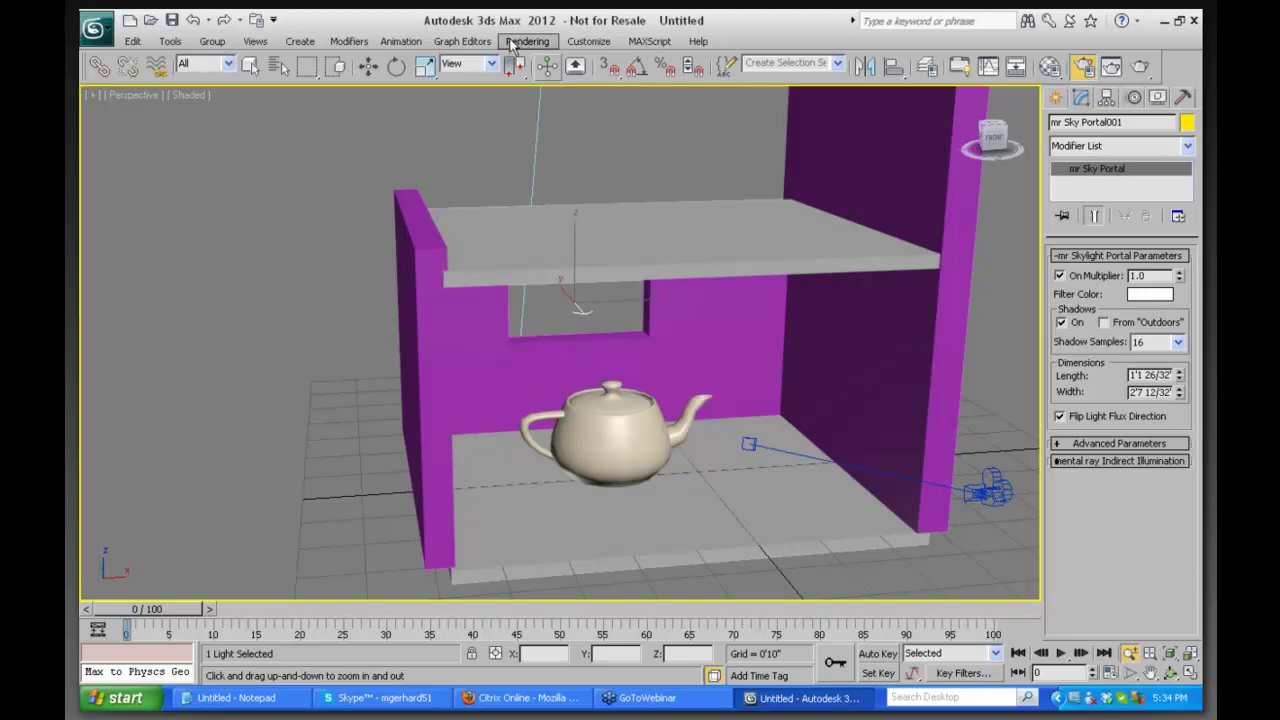
pyautogui.press('F10')
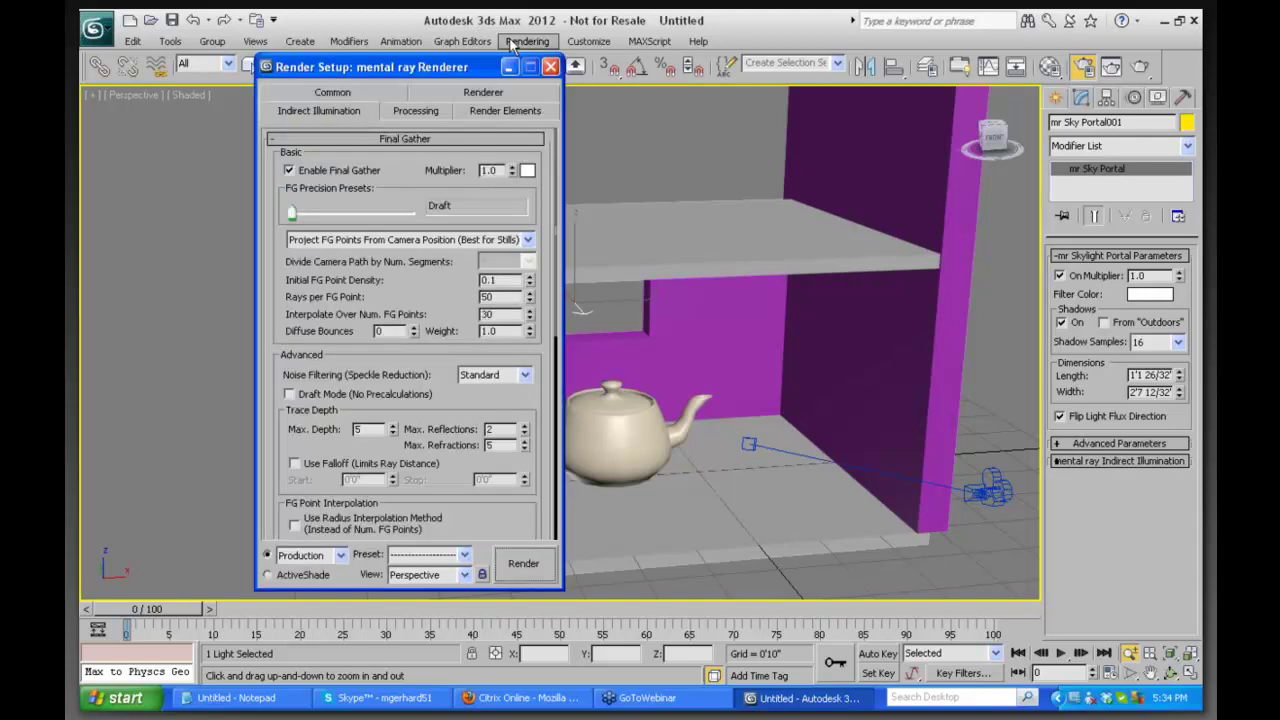
pyautogui.click(336, 96)
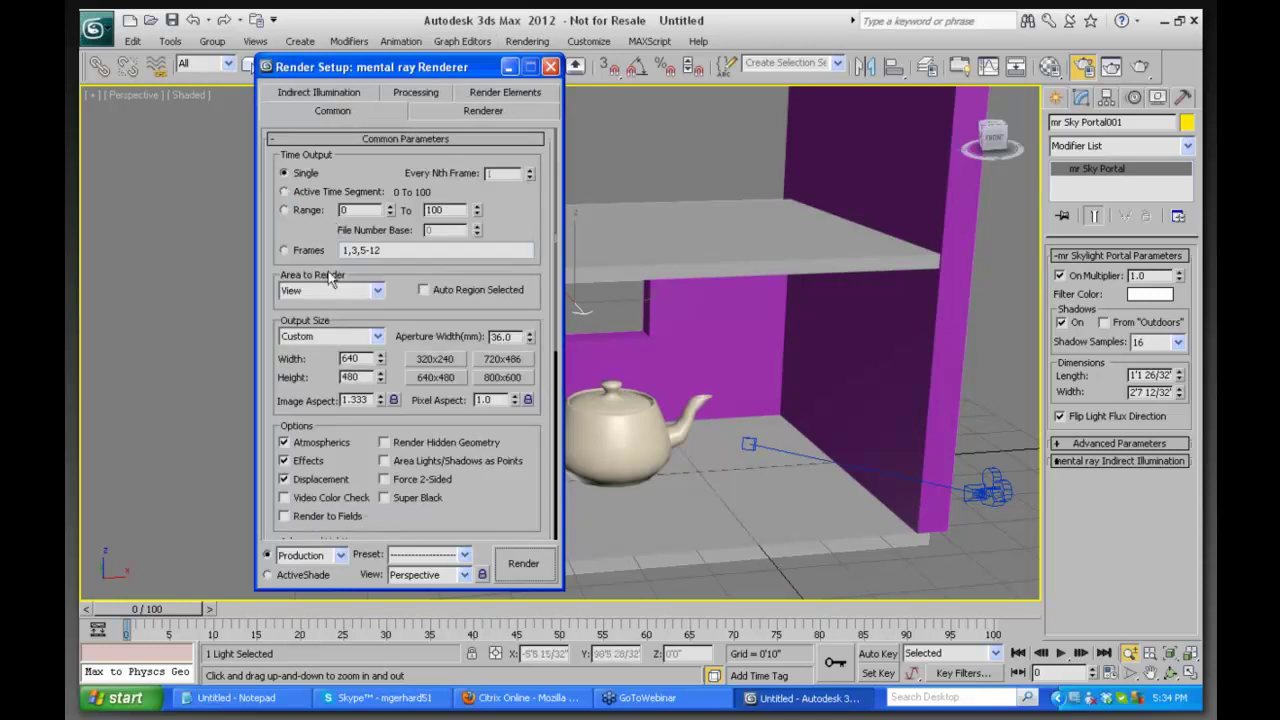
pyautogui.click(435, 358)
pyautogui.click(510, 66)
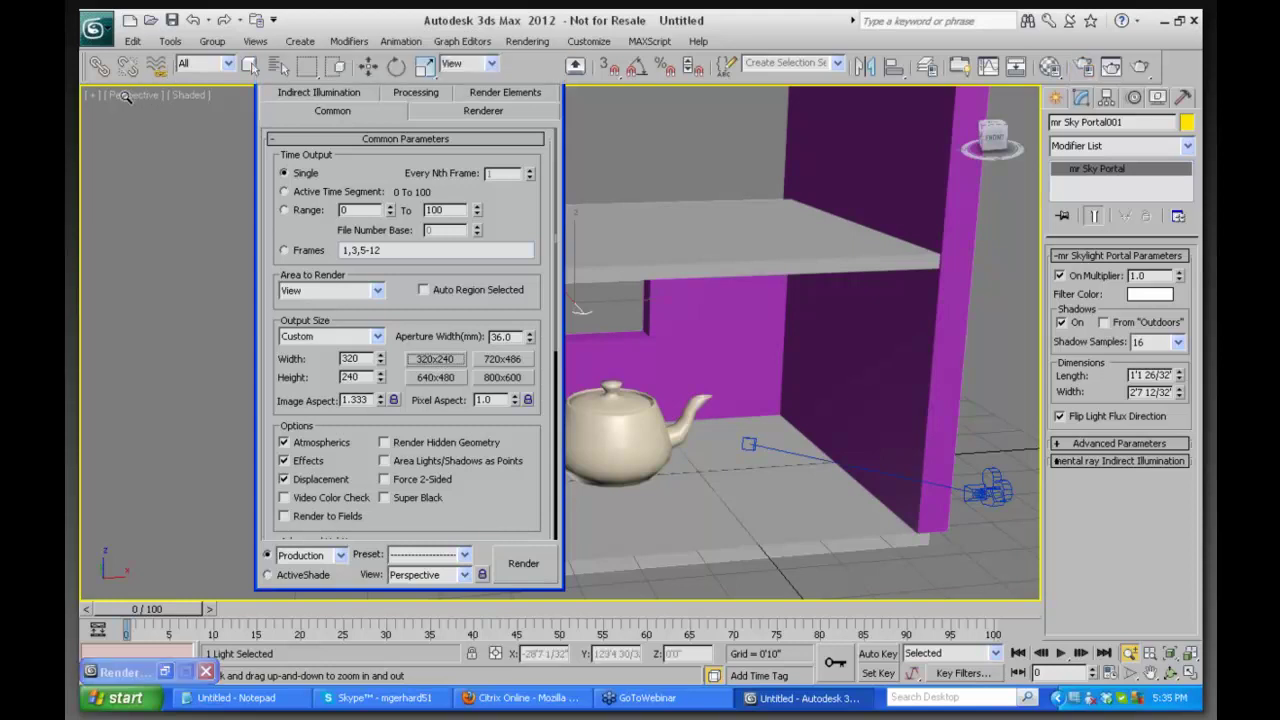
# Show safe frames in the Perspective view and frame the teapot and the window wall inside them
pyautogui.click(126, 94)
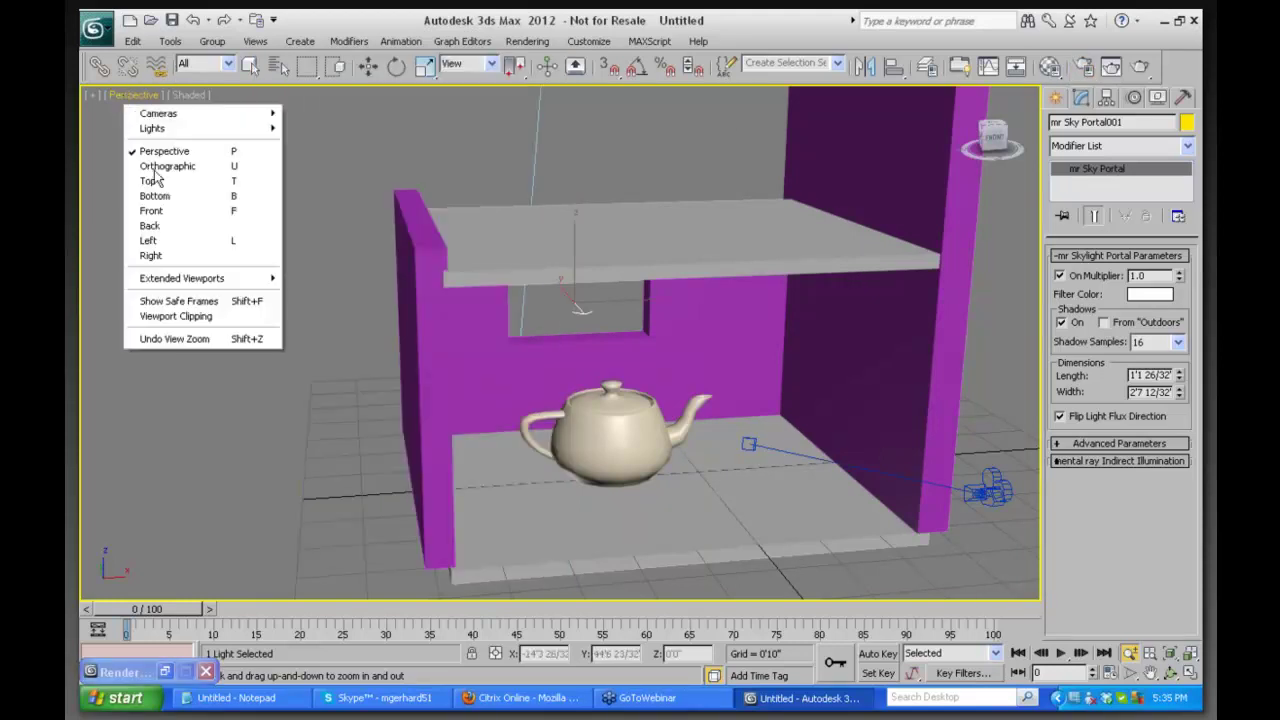
pyautogui.click(183, 302)
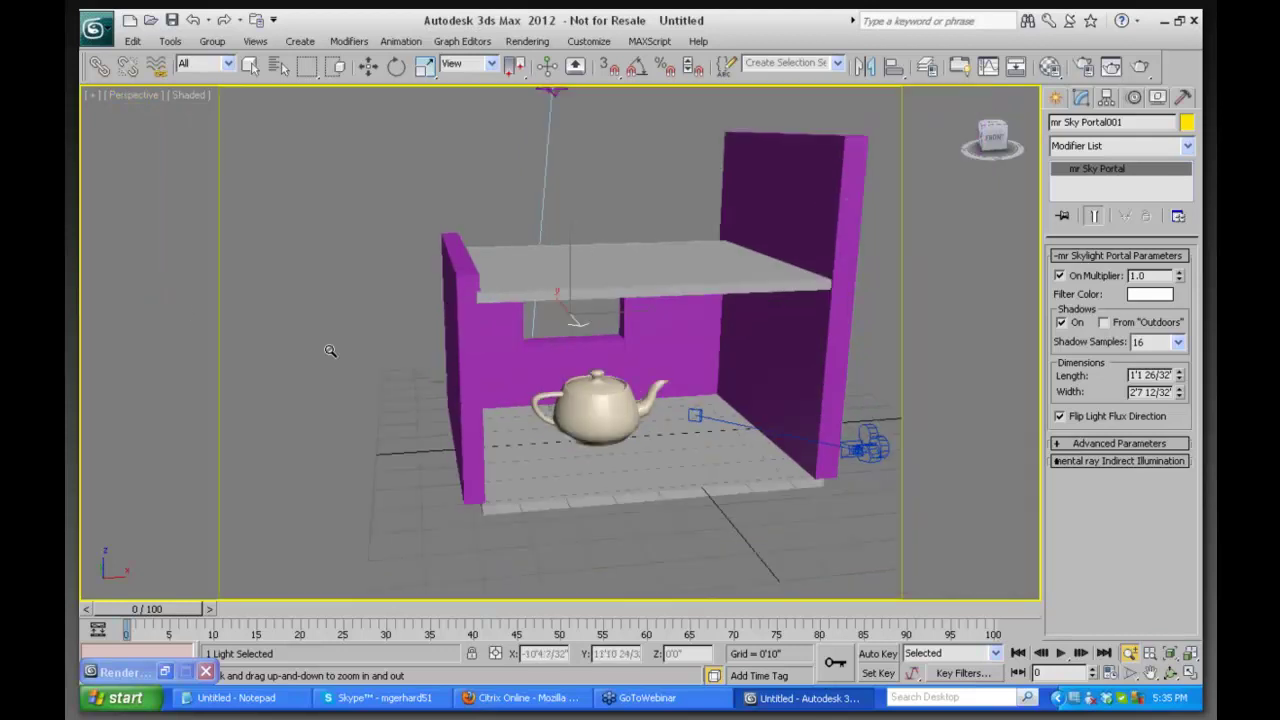
pyautogui.click(1129, 653)
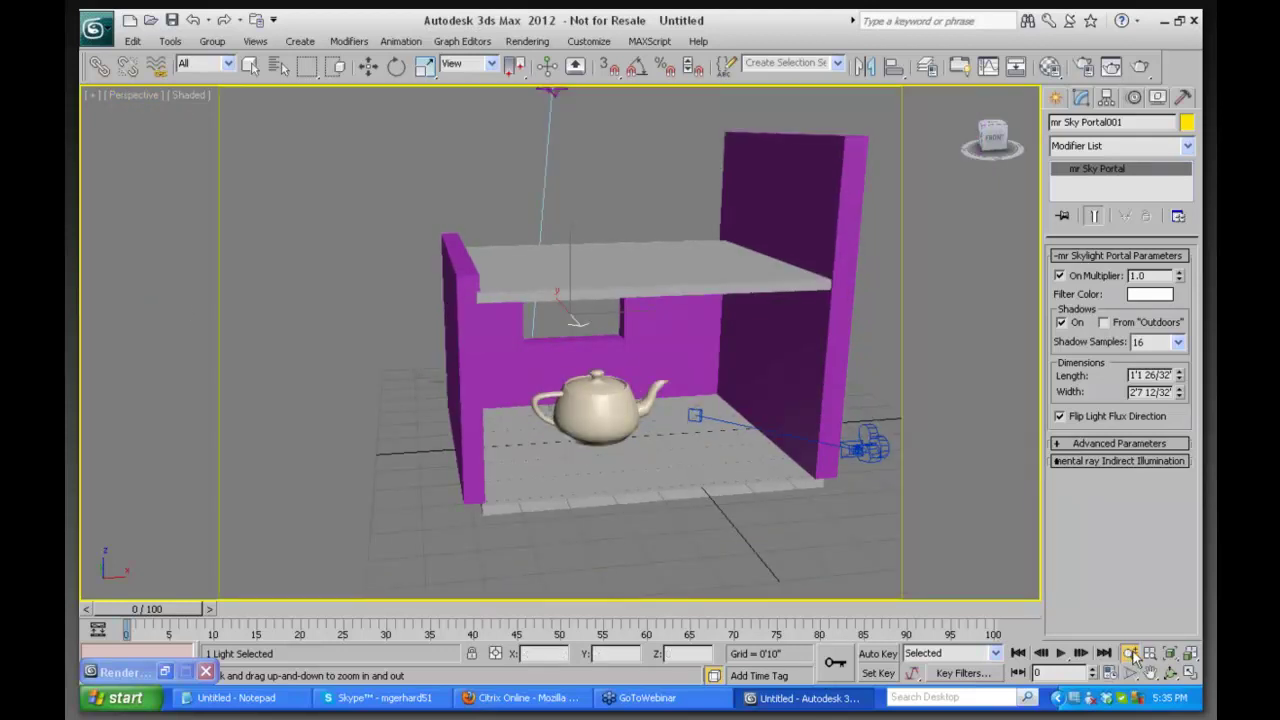
pyautogui.moveTo(564, 346); pyautogui.dragTo(564, 334)
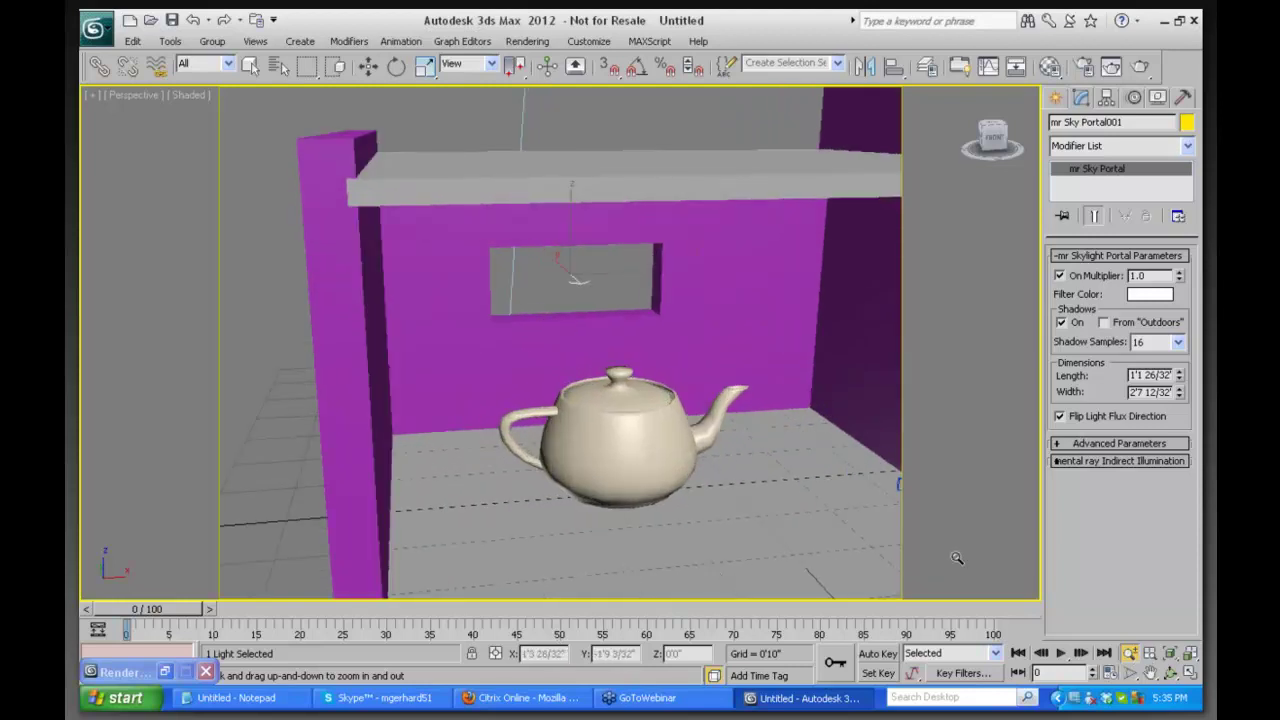
pyautogui.click(1150, 673)
pyautogui.moveTo(675, 374); pyautogui.dragTo(610, 349)
# Lower the ceiling box along Z to about 3'5" so it sits closer to the window
pyautogui.rightClick(538, 105)
pyautogui.click(523, 134)
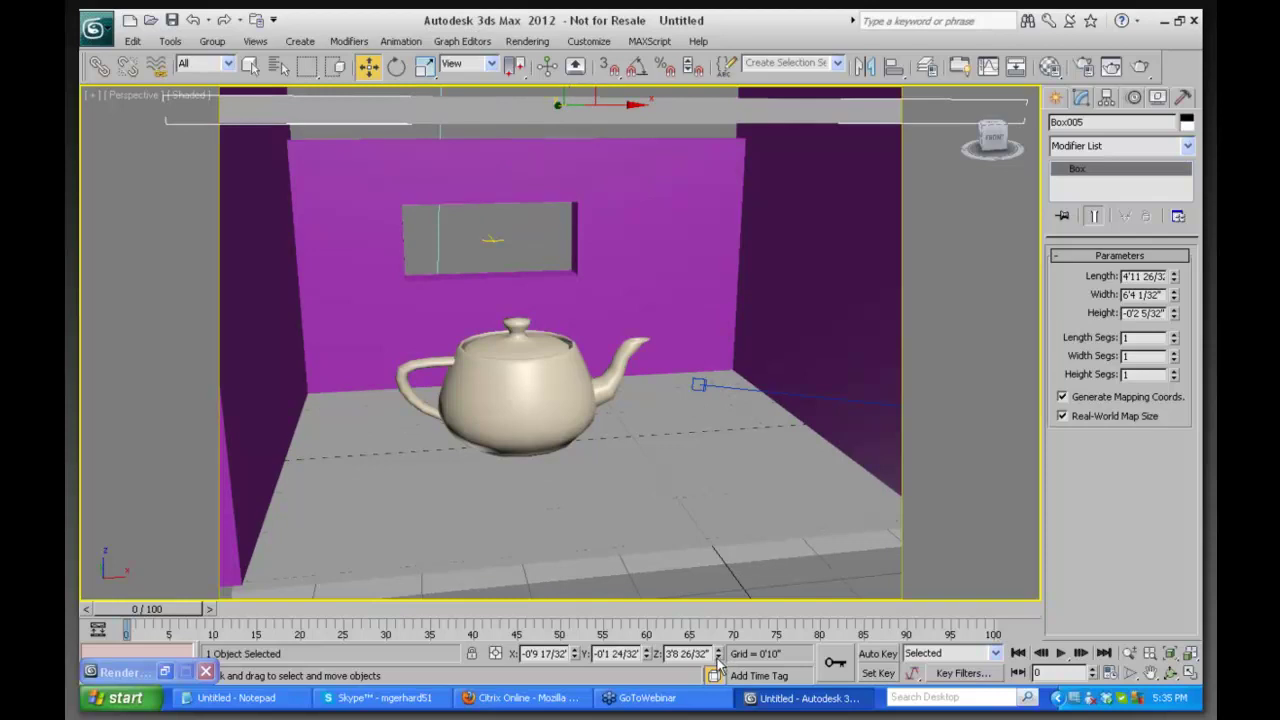
pyautogui.moveTo(717, 658); pyautogui.dragTo(715, 678)
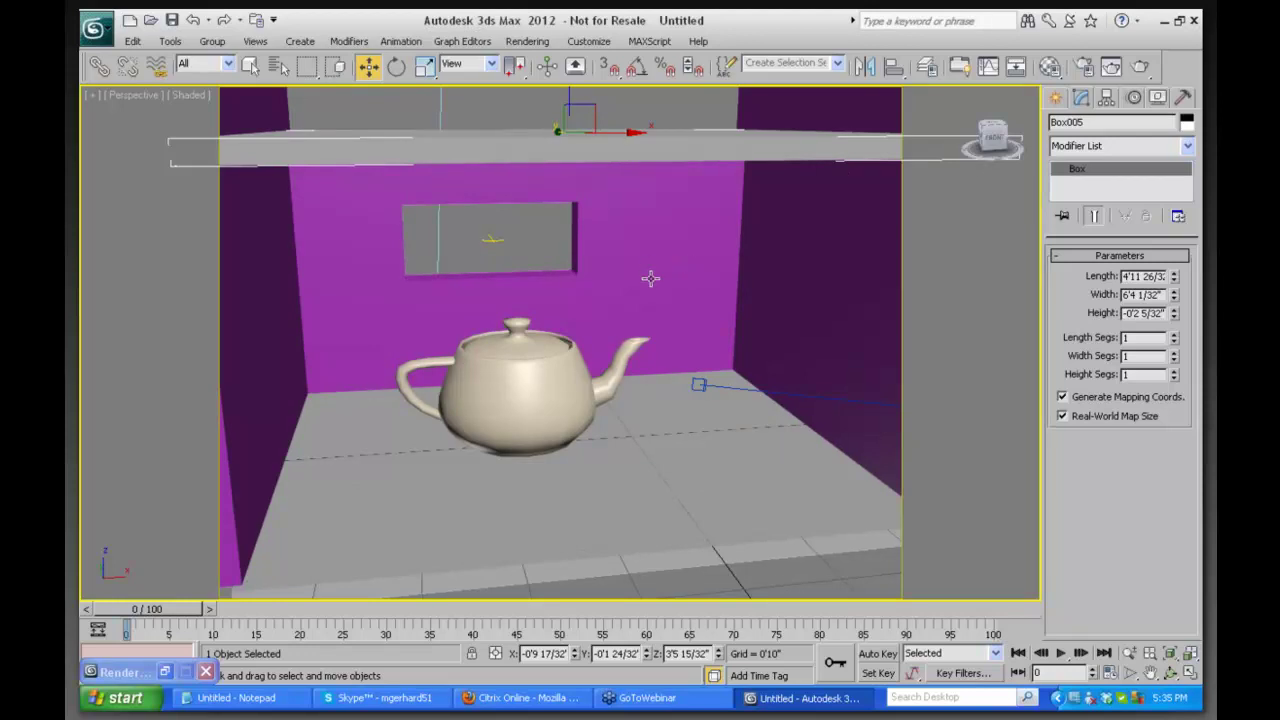
# Render the view, clone the rendered frame, set the clone aside and close the original frame window
pyautogui.hotkey('shift', 'q')
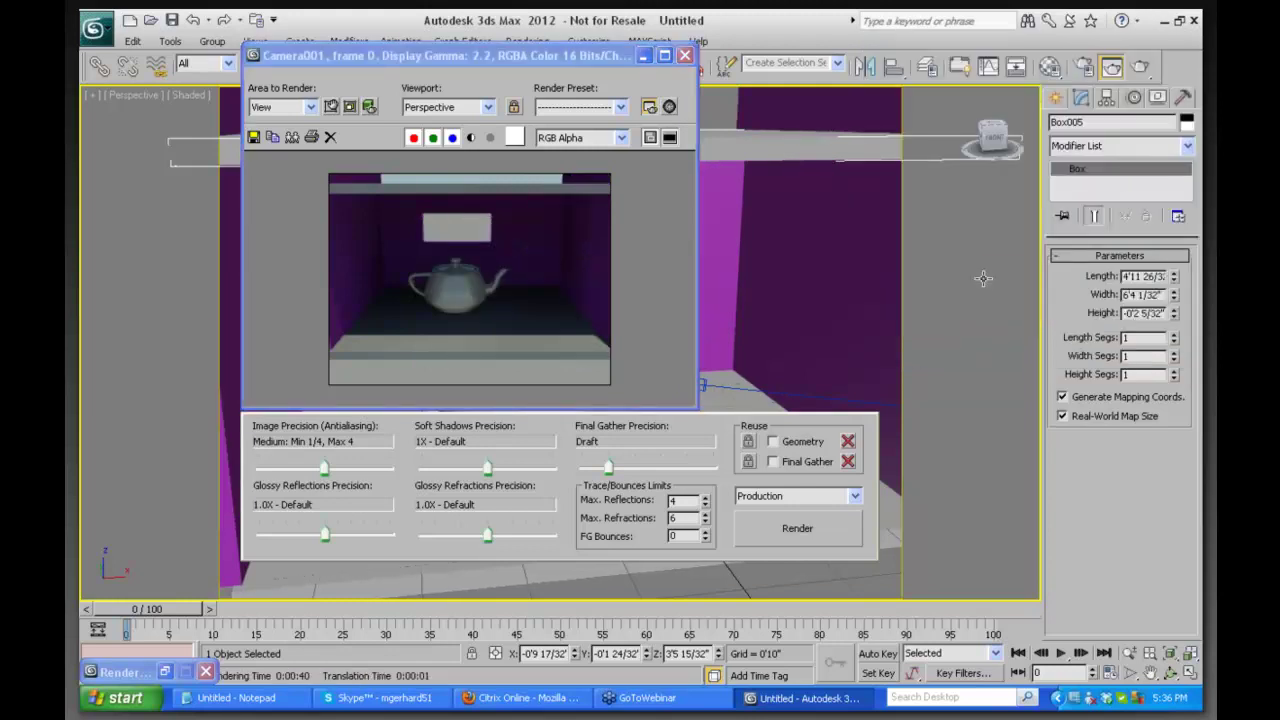
pyautogui.click(291, 138)
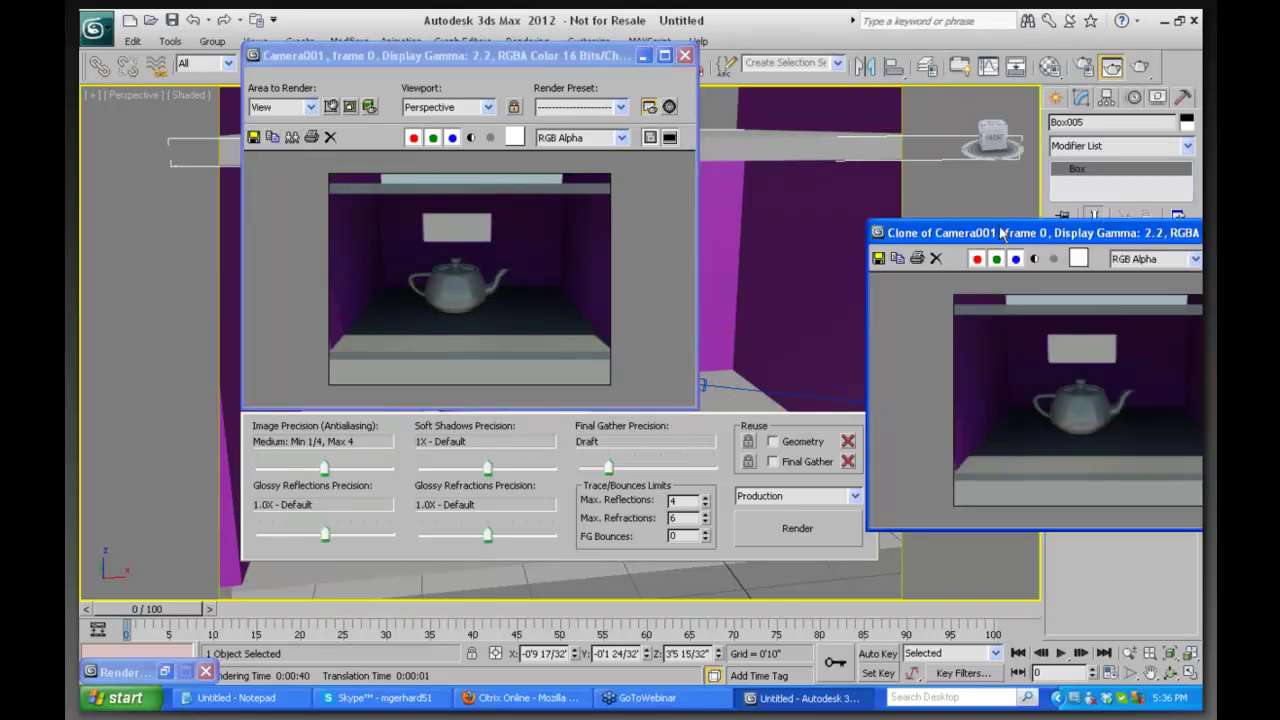
pyautogui.moveTo(1017, 243)
pyautogui.mouseDown()
pyautogui.moveTo(888, 125)
pyautogui.moveTo(878, 60)
pyautogui.moveTo(238, 374)
pyautogui.moveTo(155, 616)
pyautogui.moveTo(163, 651)
pyautogui.mouseUp()
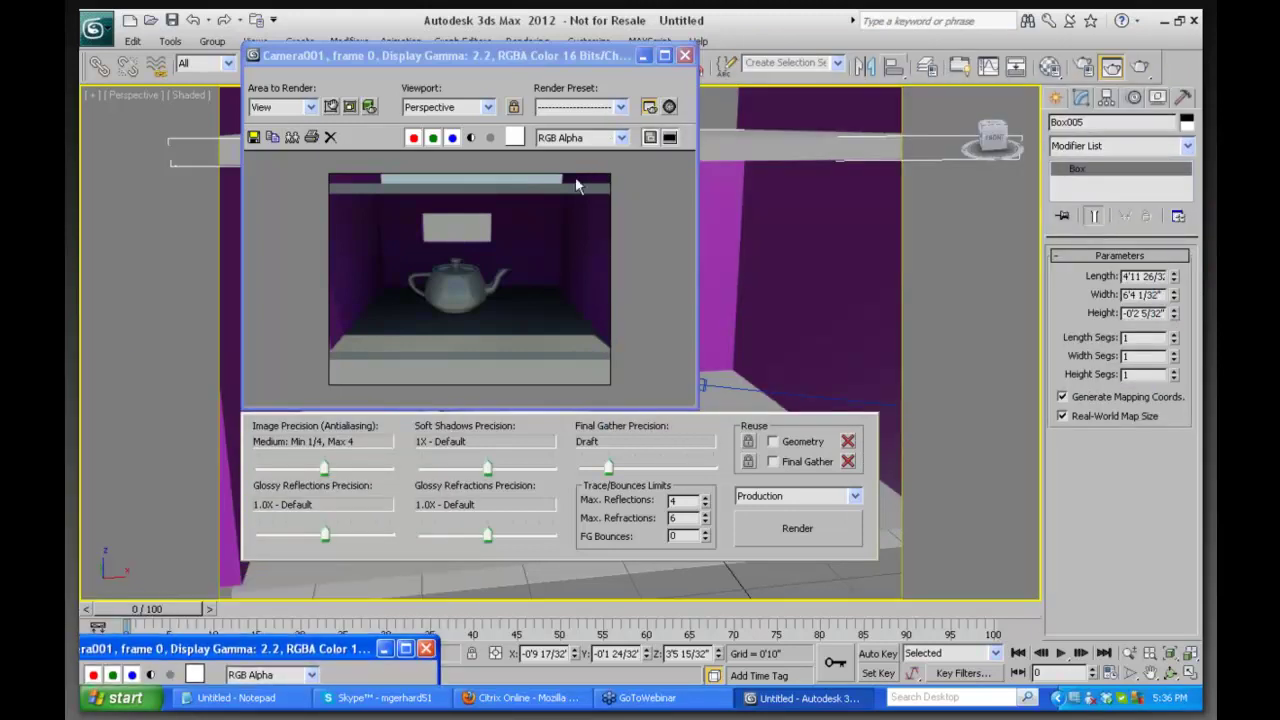
pyautogui.click(686, 57)
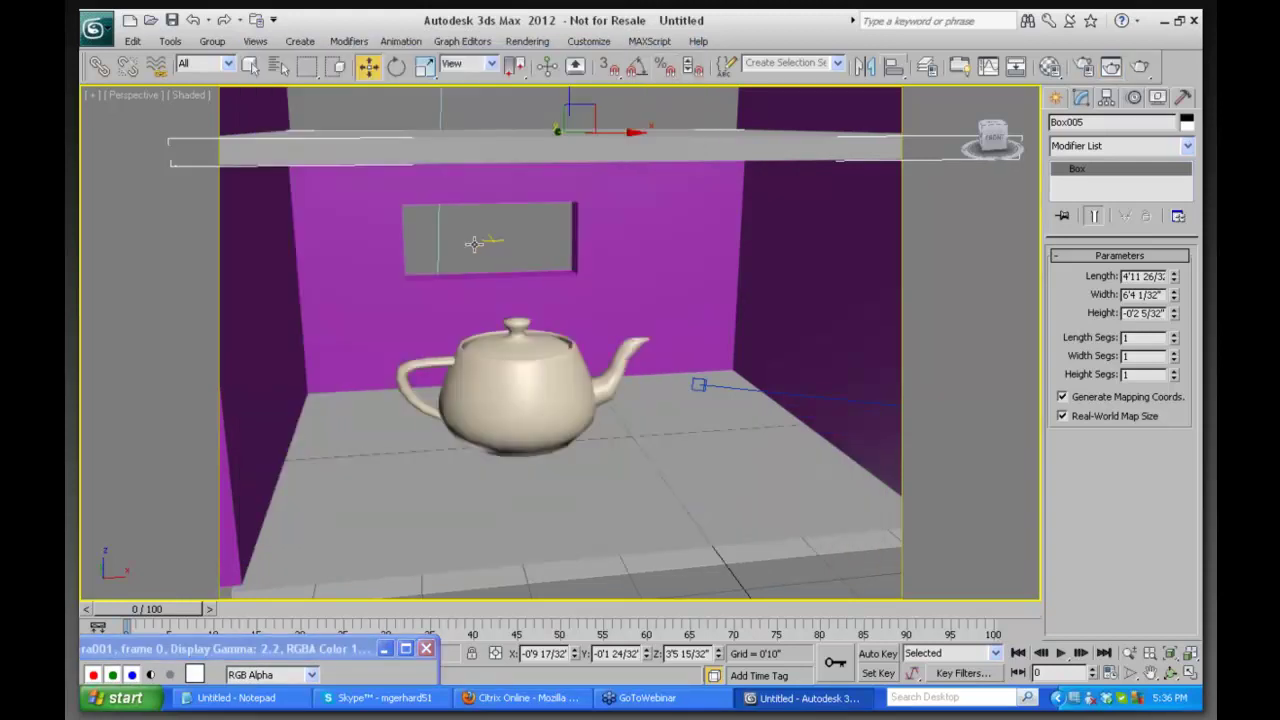
# Set the sky portal's multiplier to 40, render the view again and place the earlier clone beside the new result
pyautogui.click(492, 240)
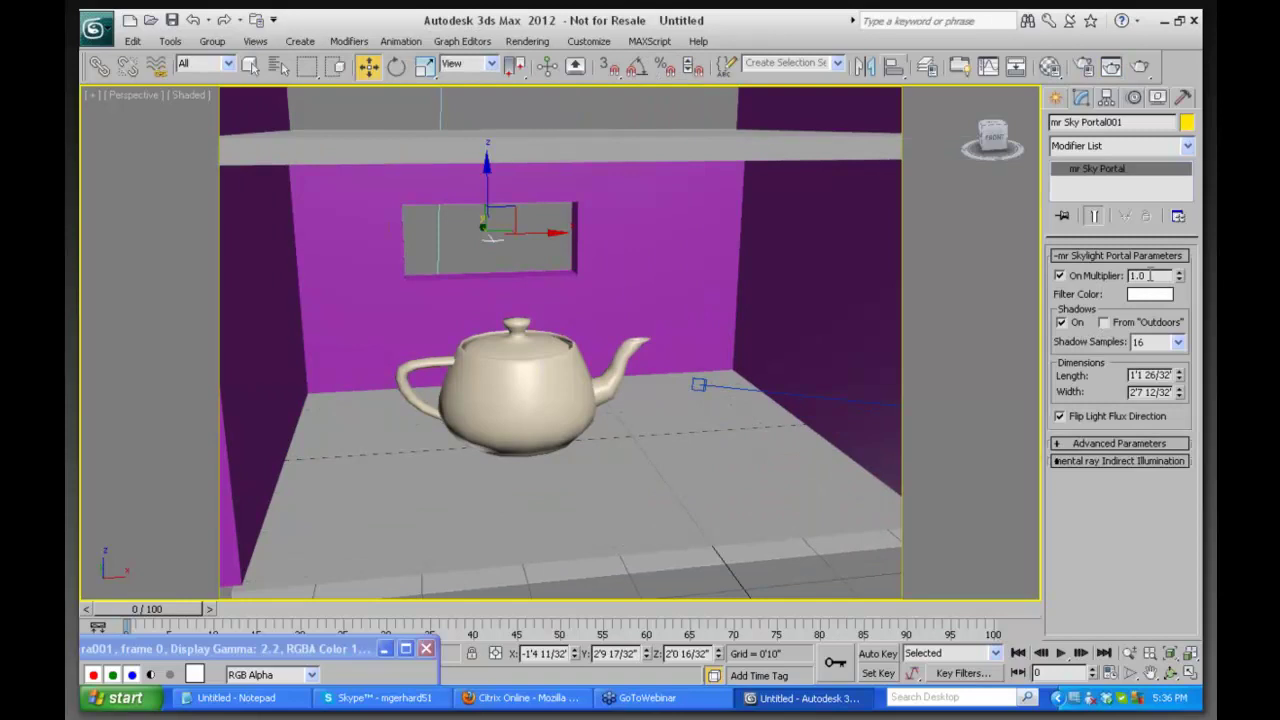
pyautogui.moveTo(1144, 276); pyautogui.dragTo(1118, 276)
pyautogui.write('40')
pyautogui.press('Return')
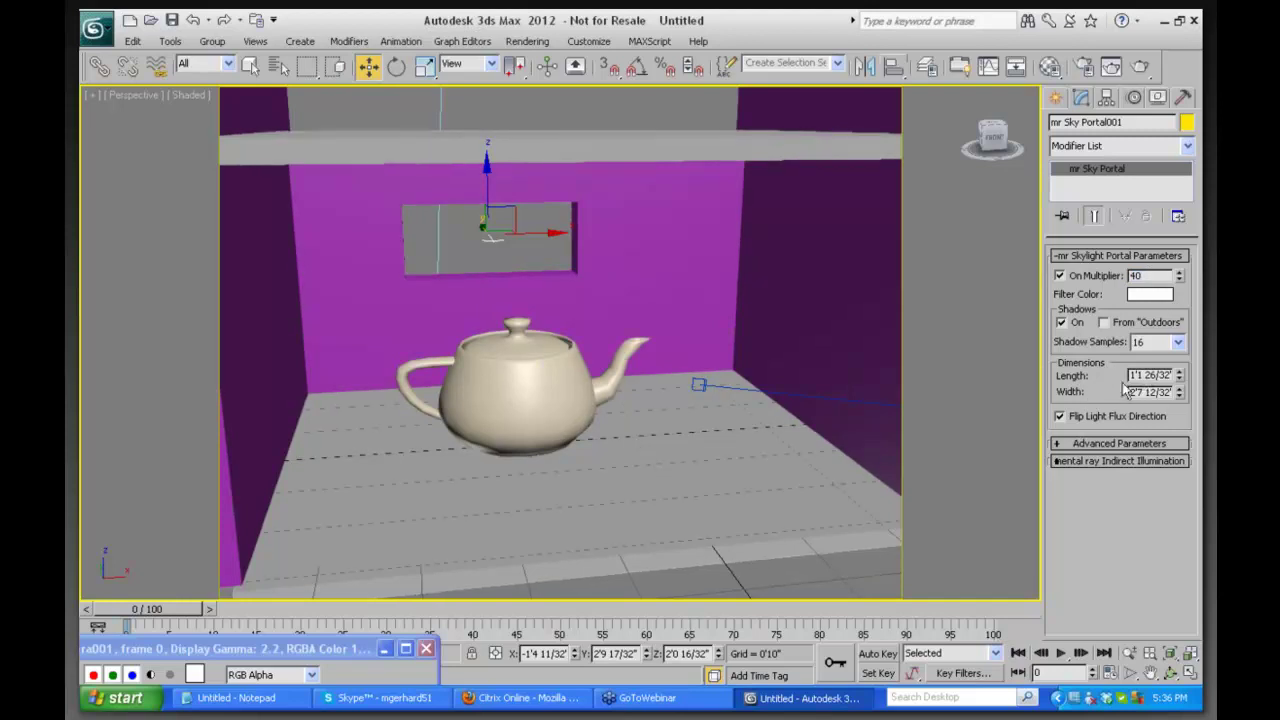
pyautogui.click(1060, 444)
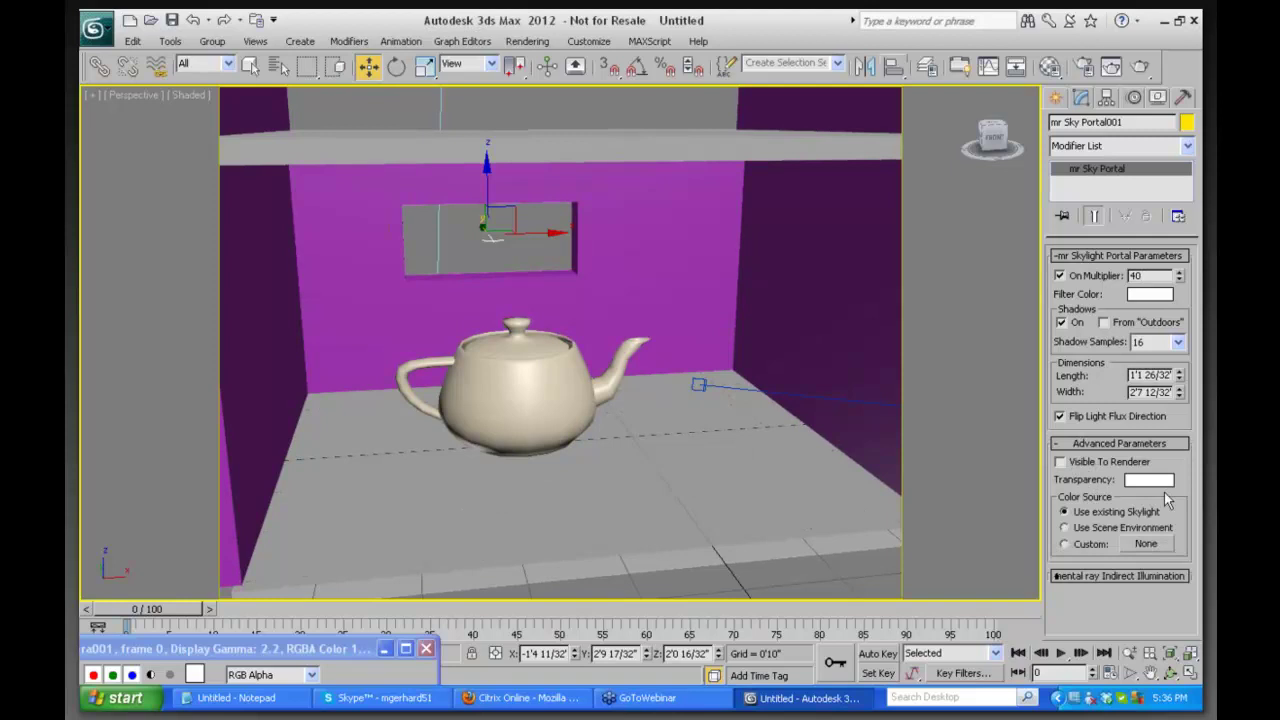
pyautogui.click(1147, 276)
pyautogui.hotkey('shift', 'q')
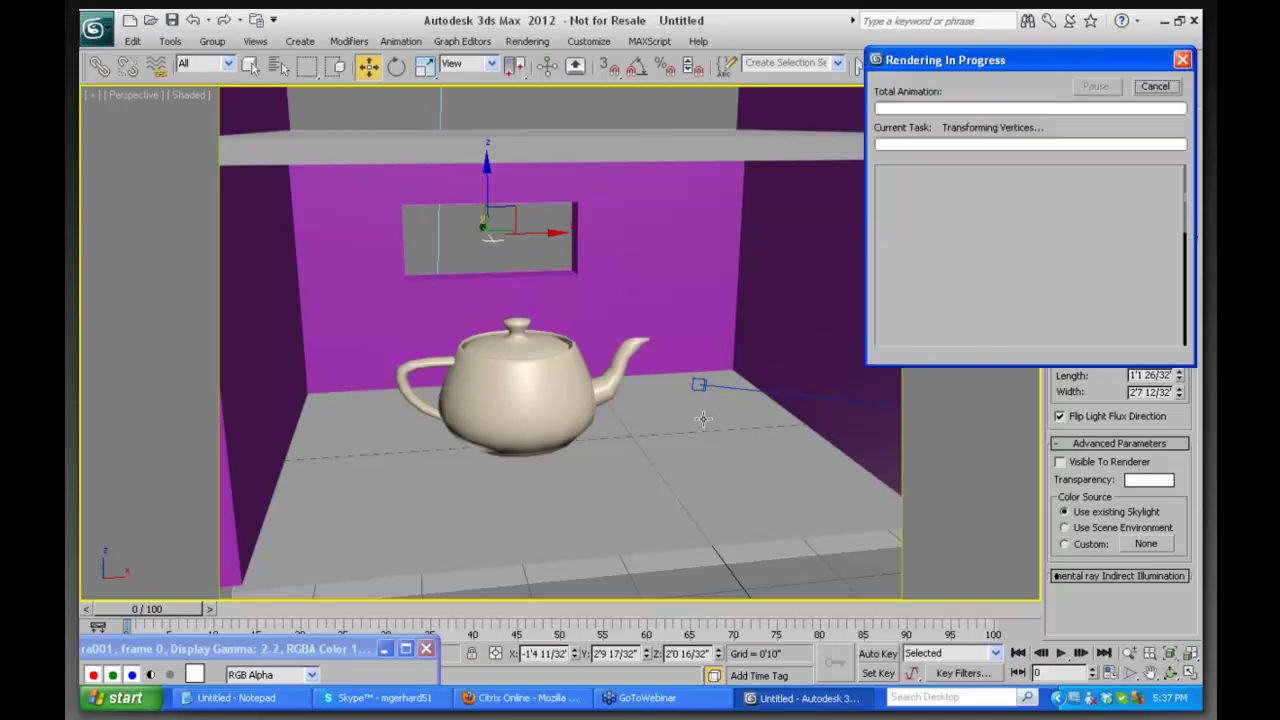
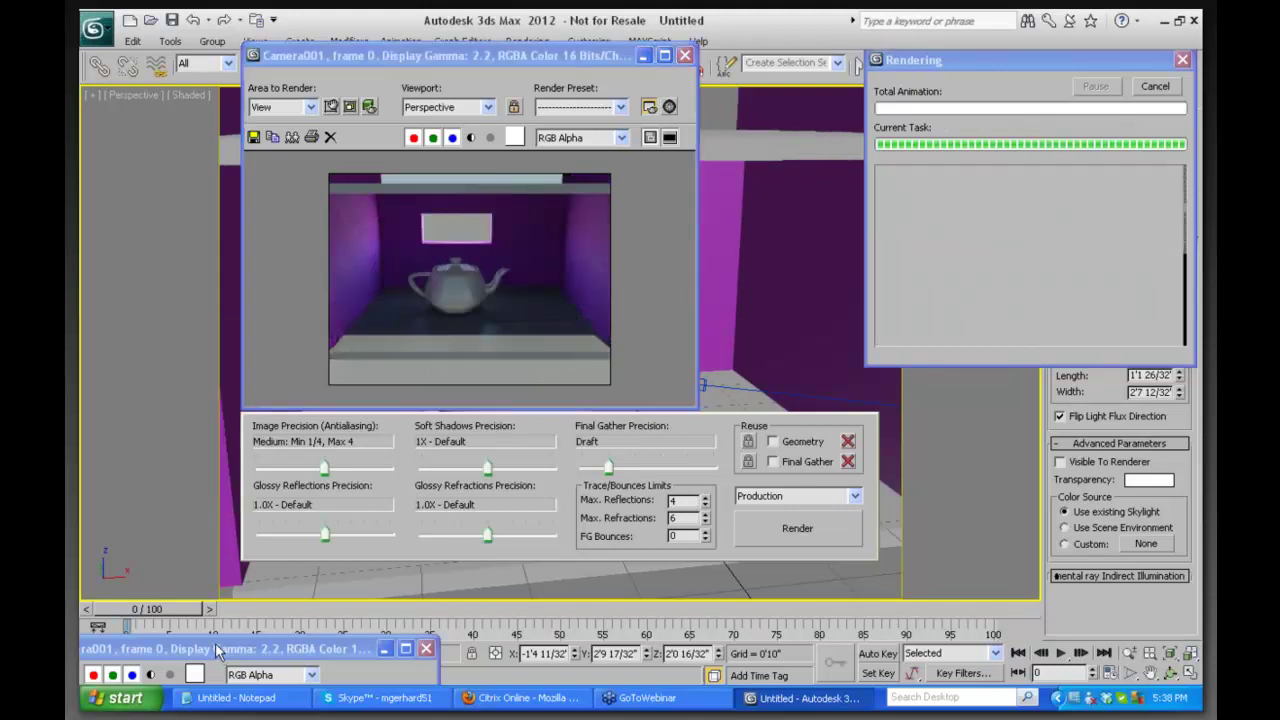
pyautogui.moveTo(228, 648)
pyautogui.mouseDown()
pyautogui.moveTo(420, 628)
pyautogui.moveTo(606, 543)
pyautogui.moveTo(862, 336)
pyautogui.moveTo(846, 98)
pyautogui.mouseUp()
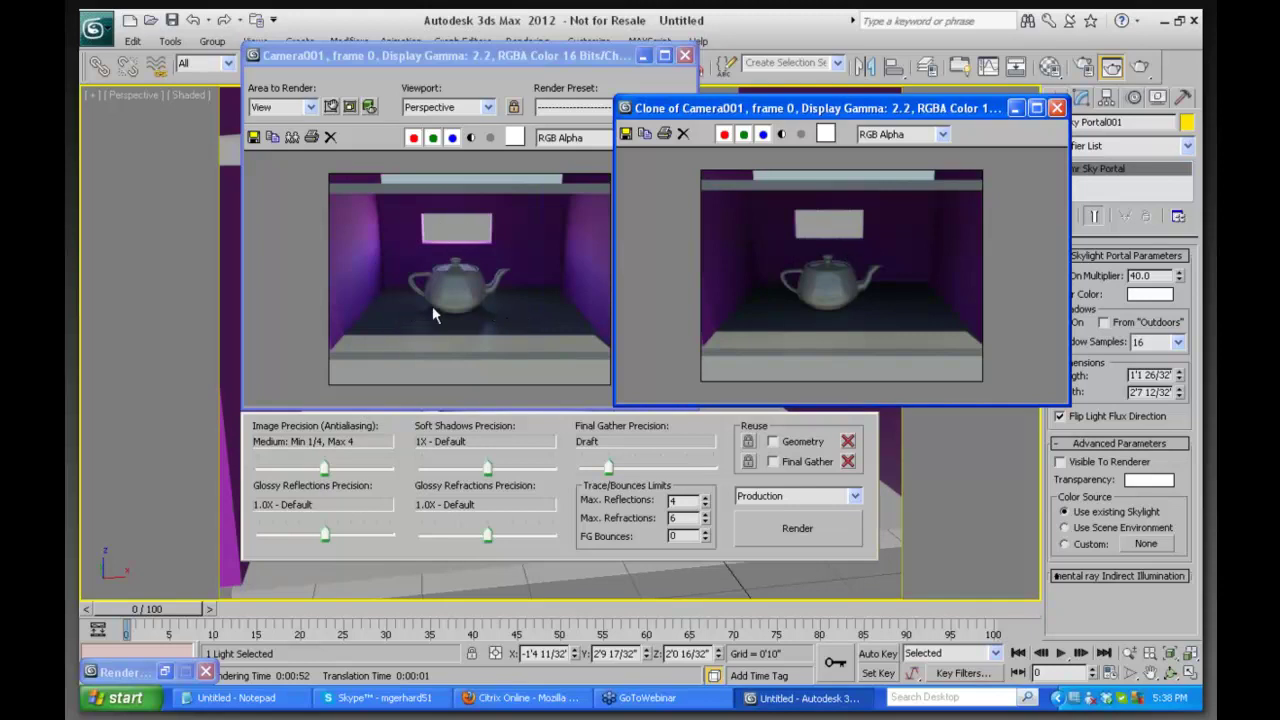
# Set the sky portal's multiplier to 200
pyautogui.click(1155, 275)
pyautogui.press('Return')
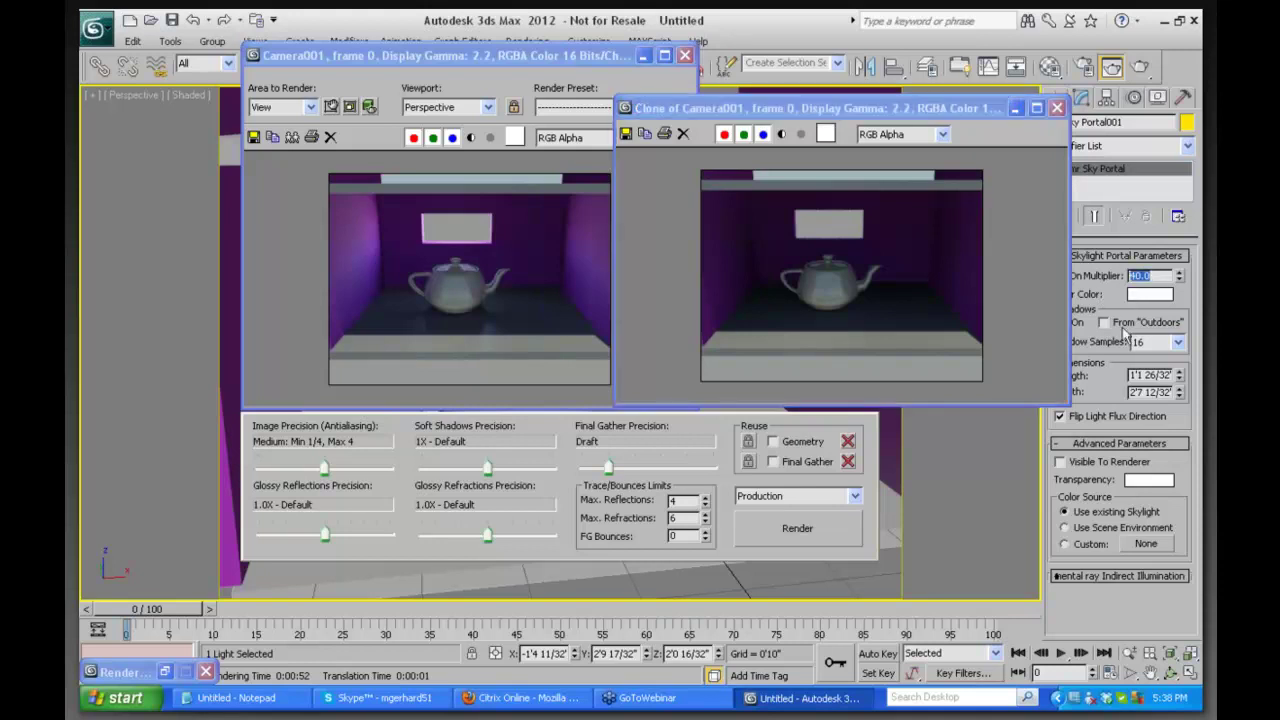
pyautogui.write('200')
# Clone the current rendered frame, move both clones out of the way and close the minimized Render Setup and frame windows
pyautogui.click(297, 140)
pyautogui.click(297, 140)
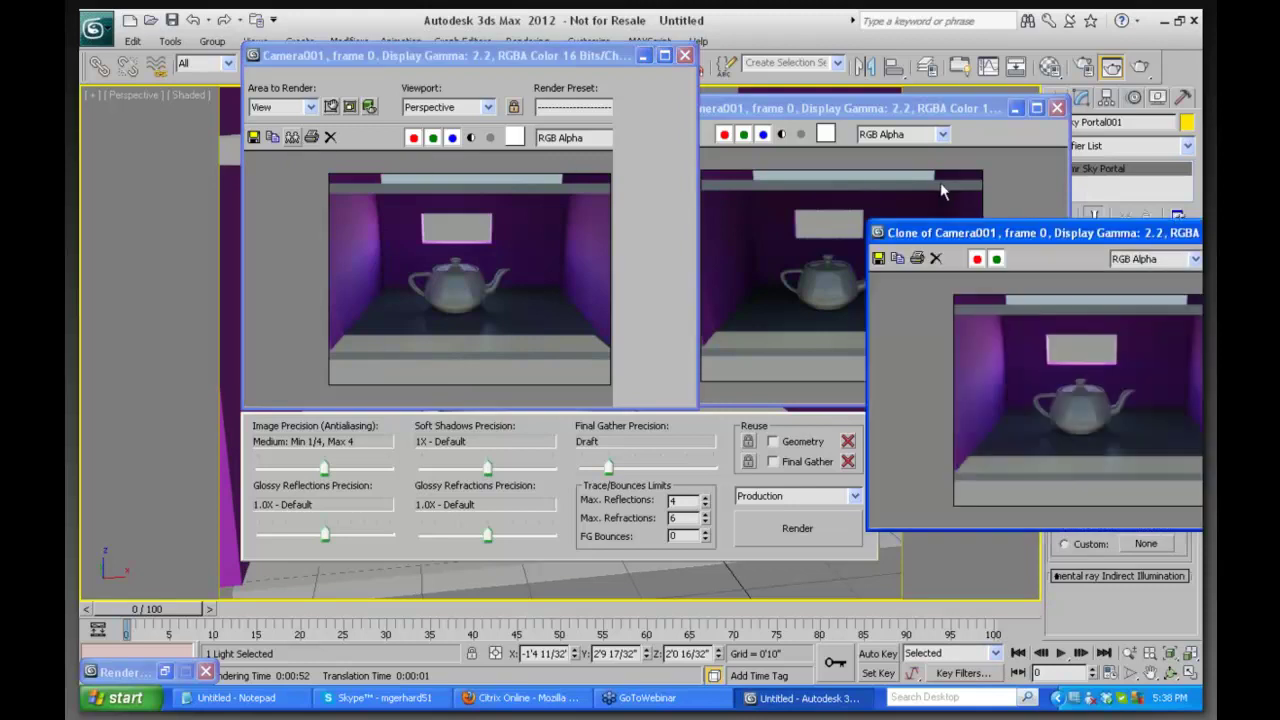
pyautogui.click(645, 82)
pyautogui.click(684, 57)
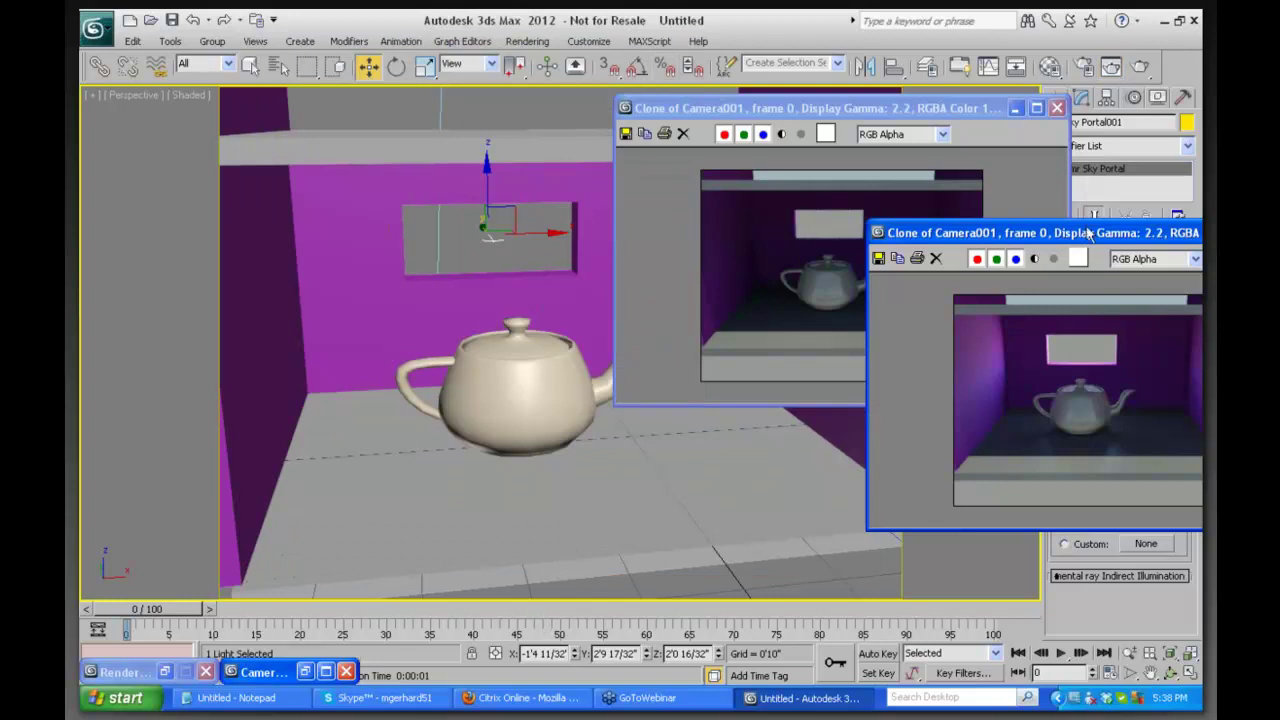
pyautogui.moveTo(1089, 233)
pyautogui.mouseDown()
pyautogui.moveTo(921, 450)
pyautogui.moveTo(869, 654)
pyautogui.mouseUp()
pyautogui.click(857, 344)
pyautogui.moveTo(860, 108); pyautogui.dragTo(851, 616)
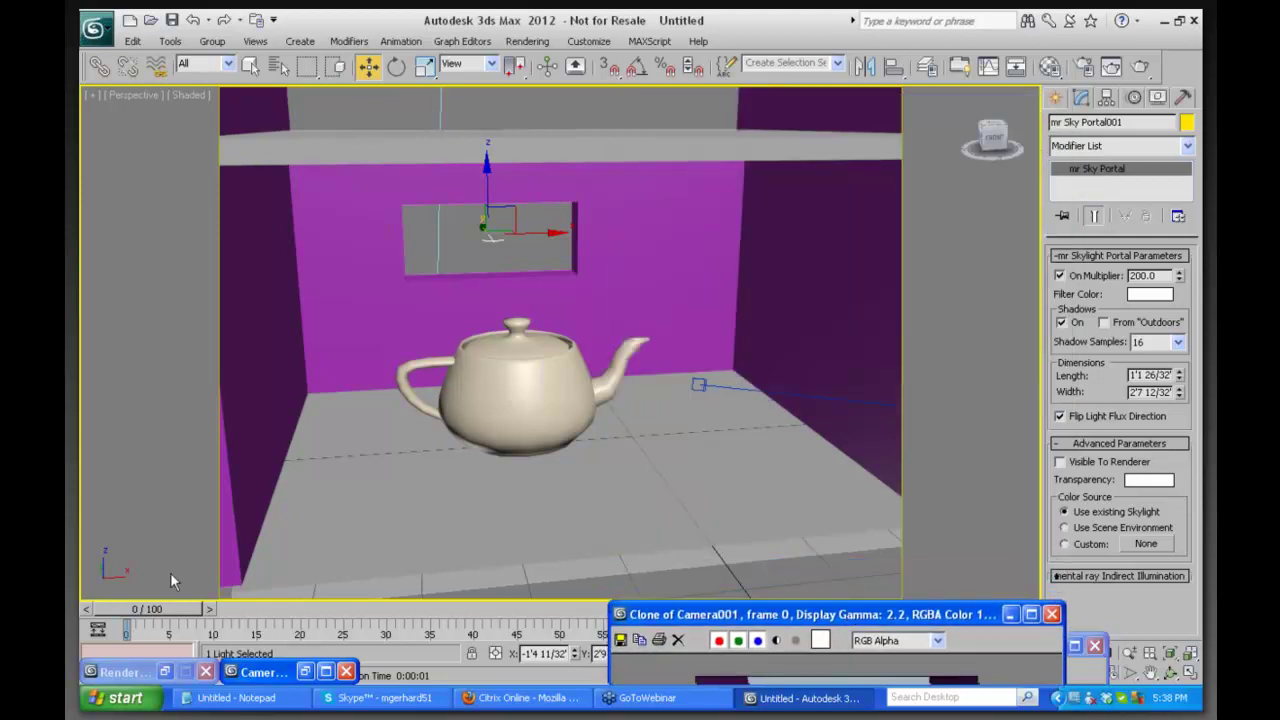
pyautogui.click(185, 672)
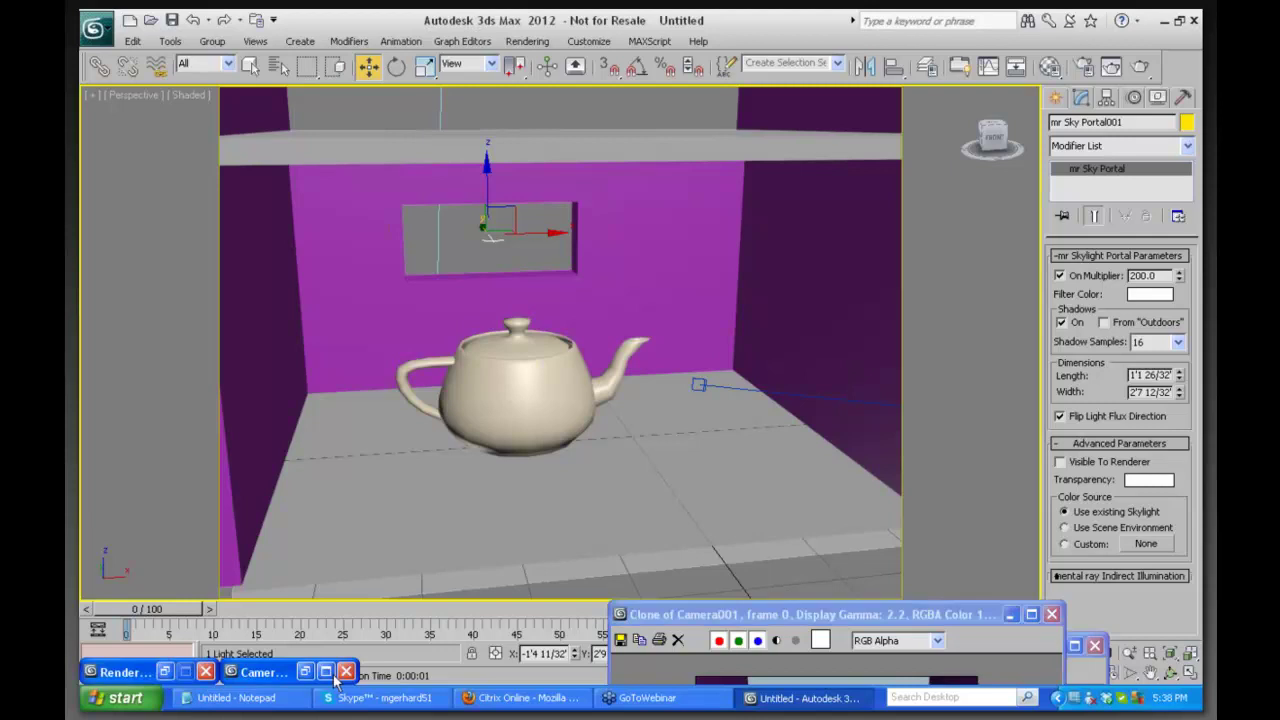
pyautogui.click(345, 672)
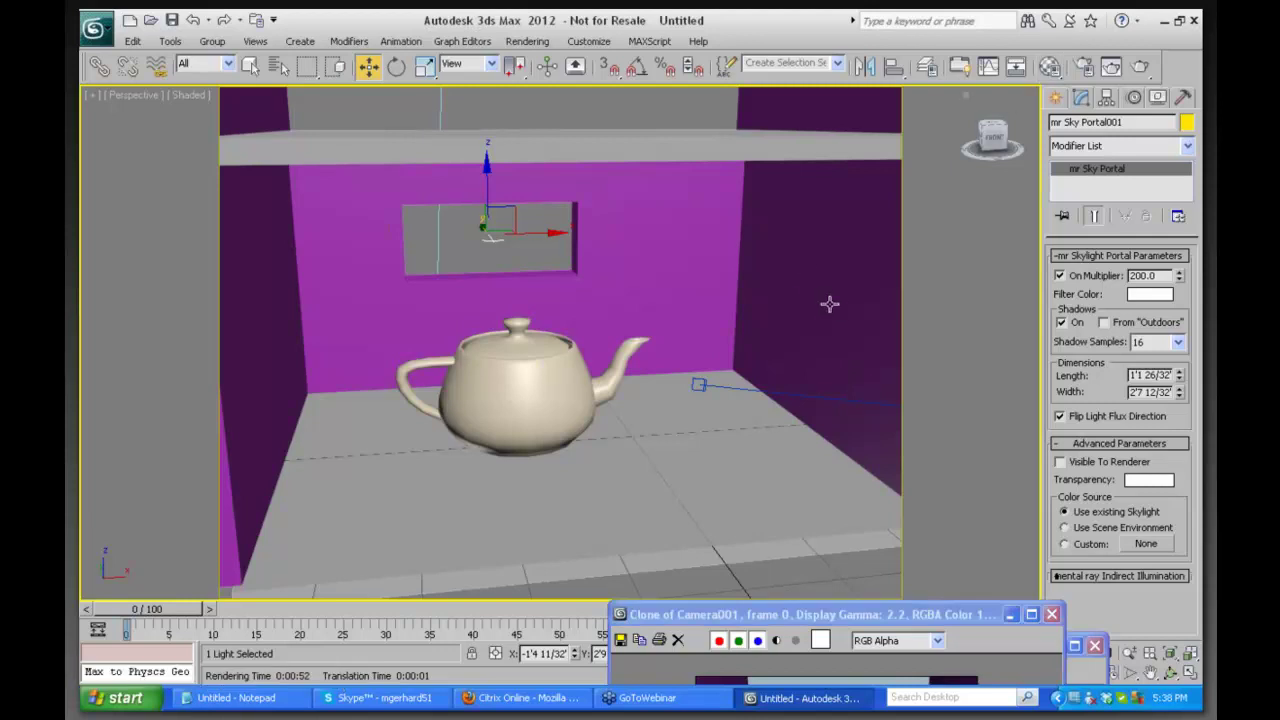
# Render the view again and compare it with an earlier clone, zooming in to examine the teapot's shading and floor reflections
pyautogui.hotkey('shift', 'q')
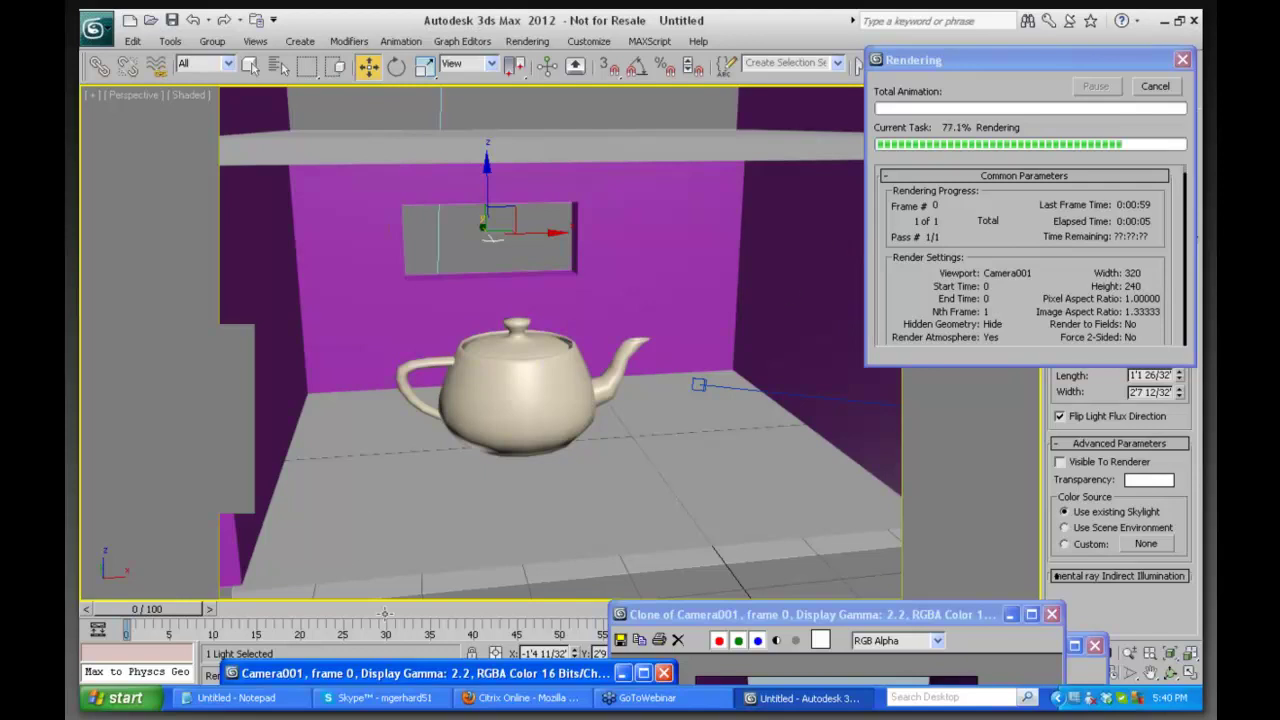
pyautogui.doubleClick(371, 679)
pyautogui.moveTo(371, 450); pyautogui.dragTo(342, 78)
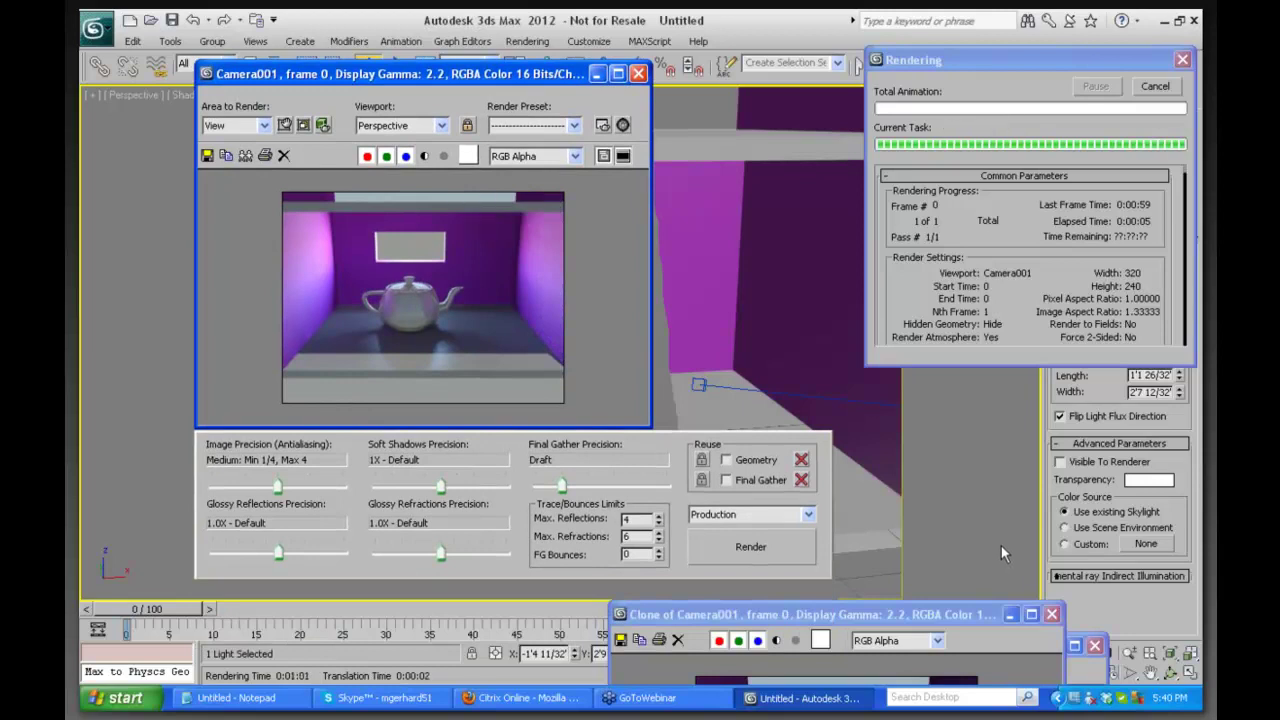
pyautogui.moveTo(815, 617)
pyautogui.mouseDown()
pyautogui.moveTo(889, 329)
pyautogui.moveTo(858, 112)
pyautogui.mouseUp()
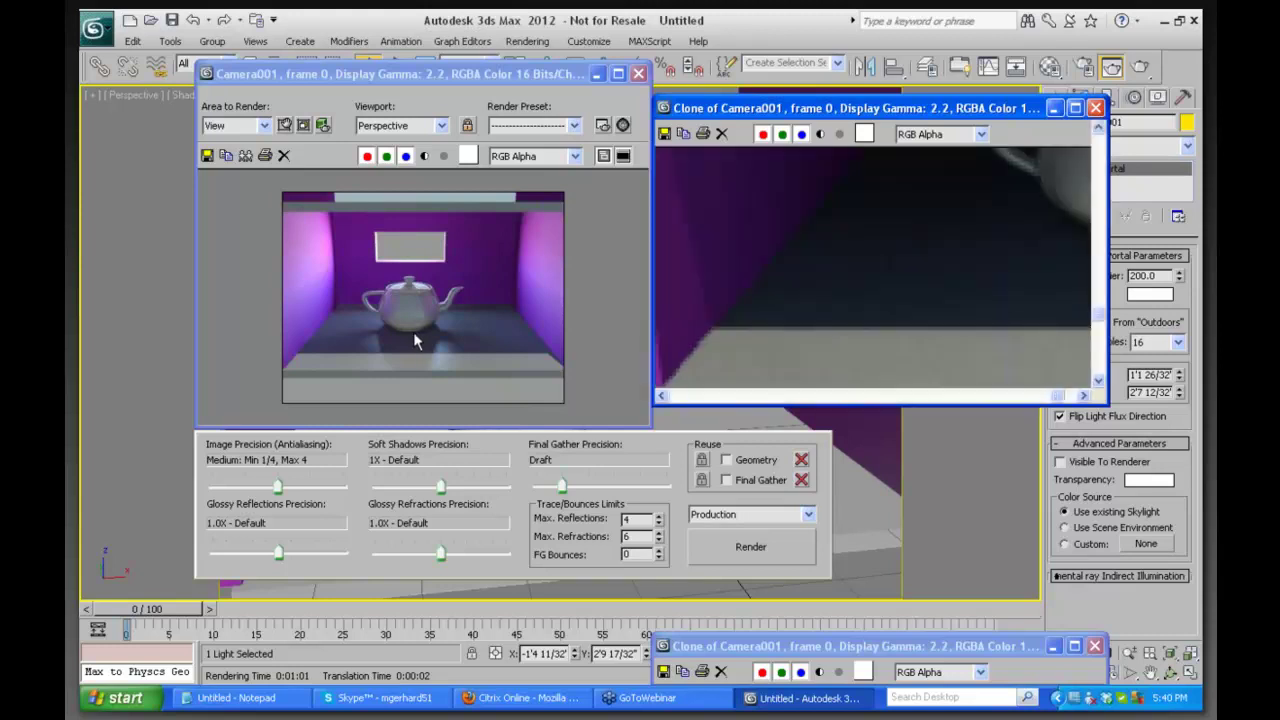
pyautogui.rightClick(444, 318)
pyautogui.scroll(3, 442, 316)
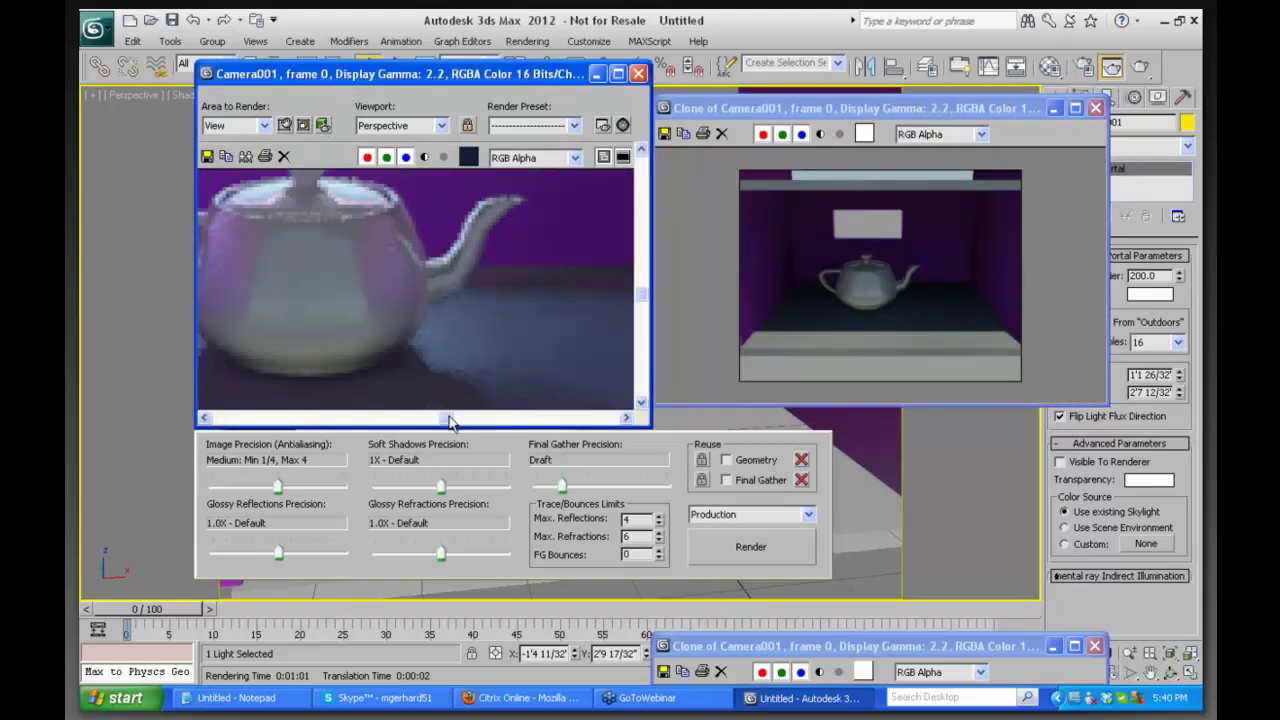
pyautogui.moveTo(446, 418); pyautogui.dragTo(400, 420)
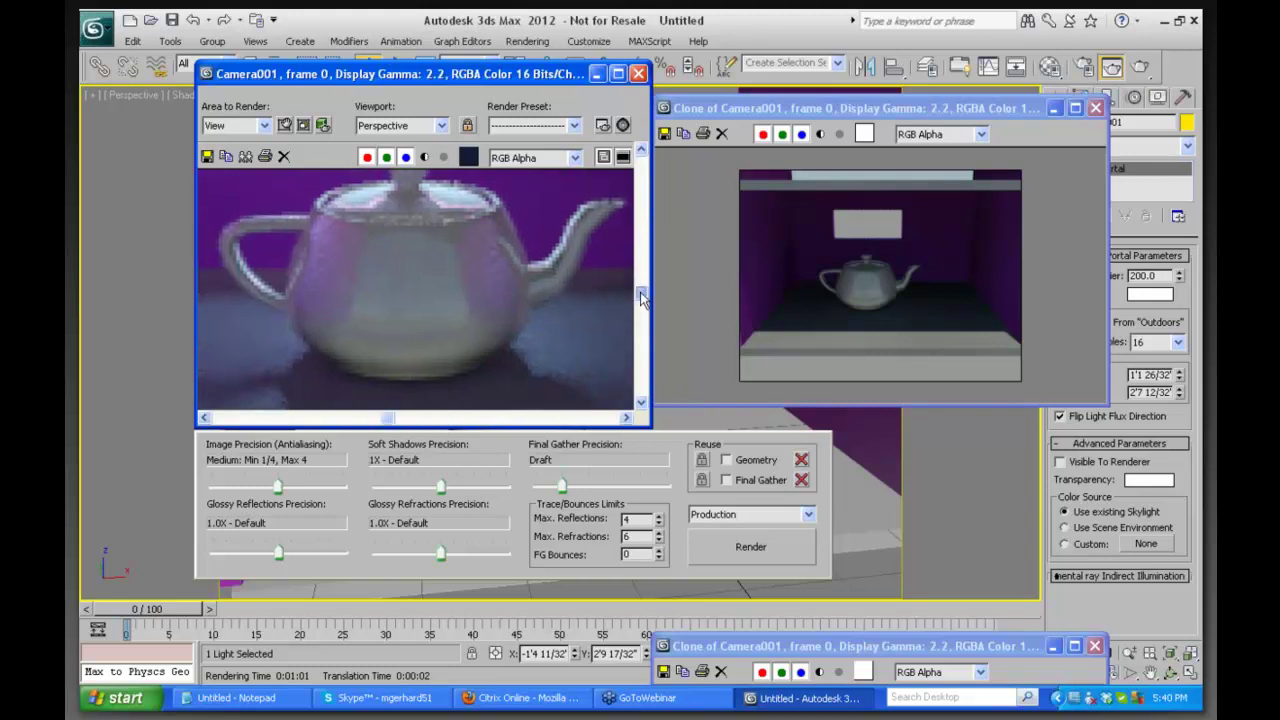
pyautogui.scroll(-3, 565, 282)
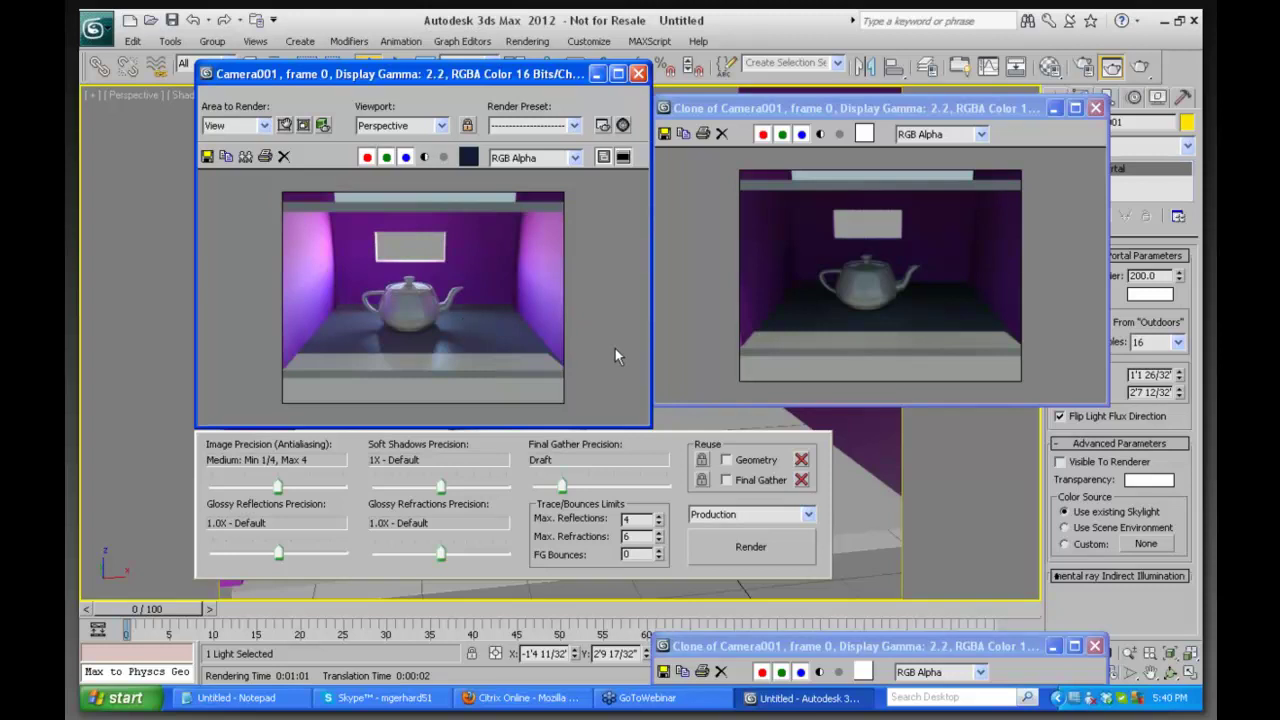
# Bring the second cloned render beside the current one for comparison and close all three rendered frame windows
pyautogui.moveTo(897, 646)
pyautogui.mouseDown()
pyautogui.moveTo(898, 329)
pyautogui.moveTo(873, 363)
pyautogui.moveTo(836, 375)
pyautogui.moveTo(838, 361)
pyautogui.mouseUp()
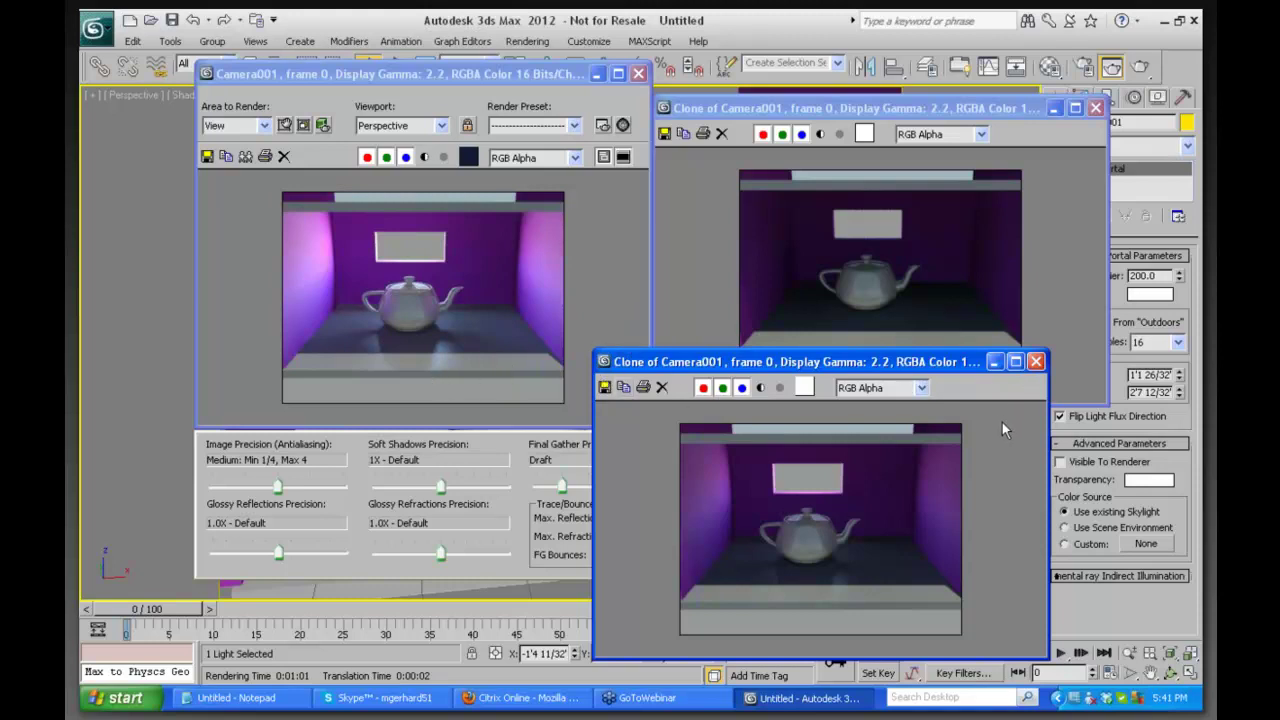
pyautogui.click(1036, 361)
pyautogui.click(1098, 110)
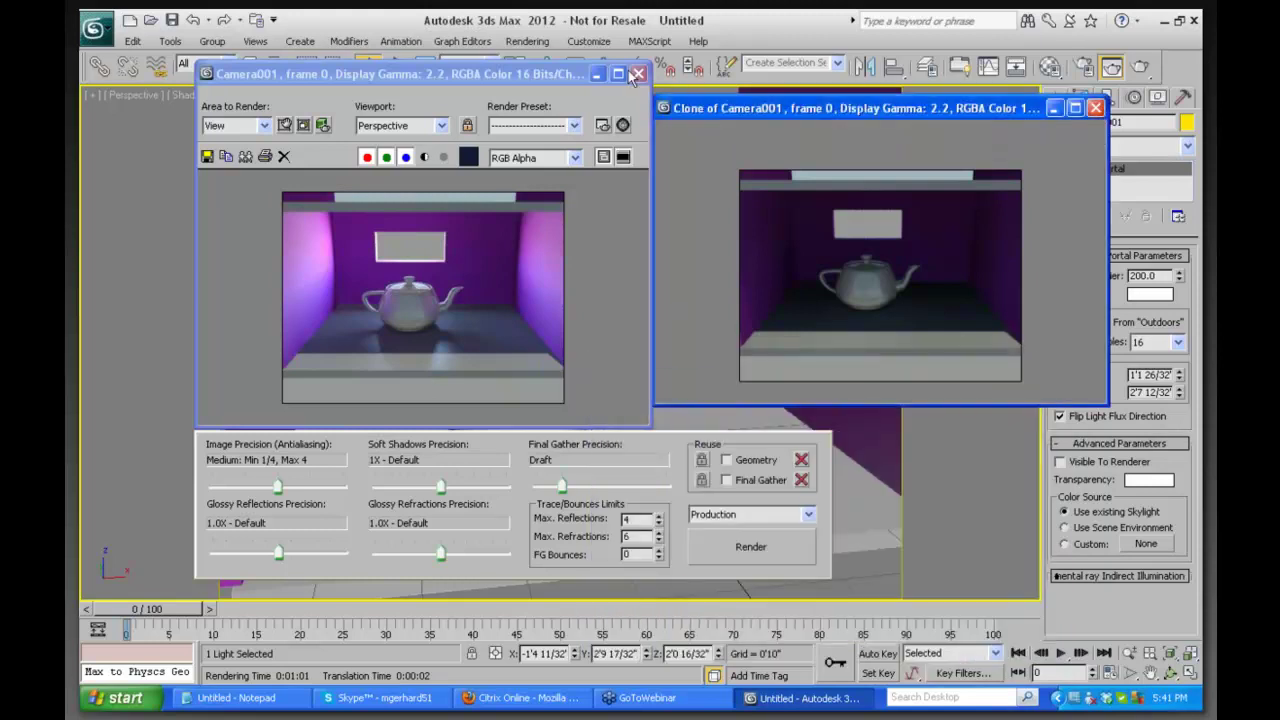
pyautogui.click(638, 75)
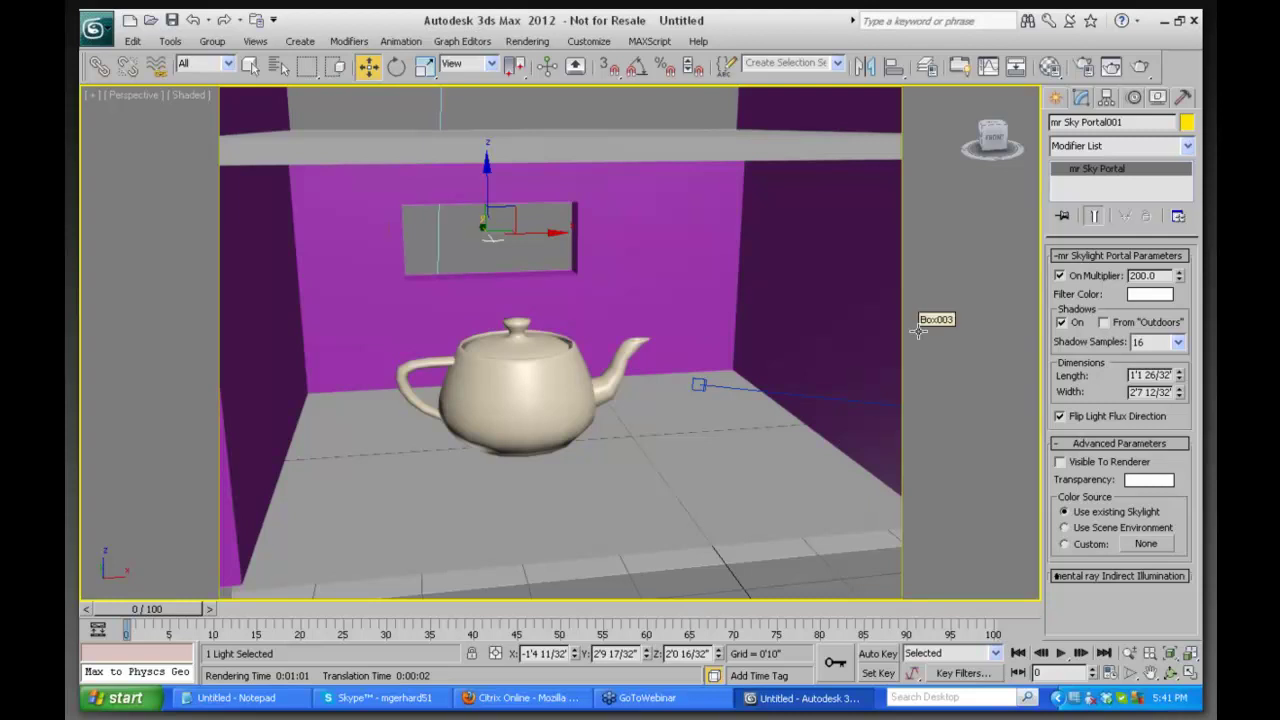
# Reset the scene to an empty one without saving the changes to the teapot room
pyautogui.click(107, 36)
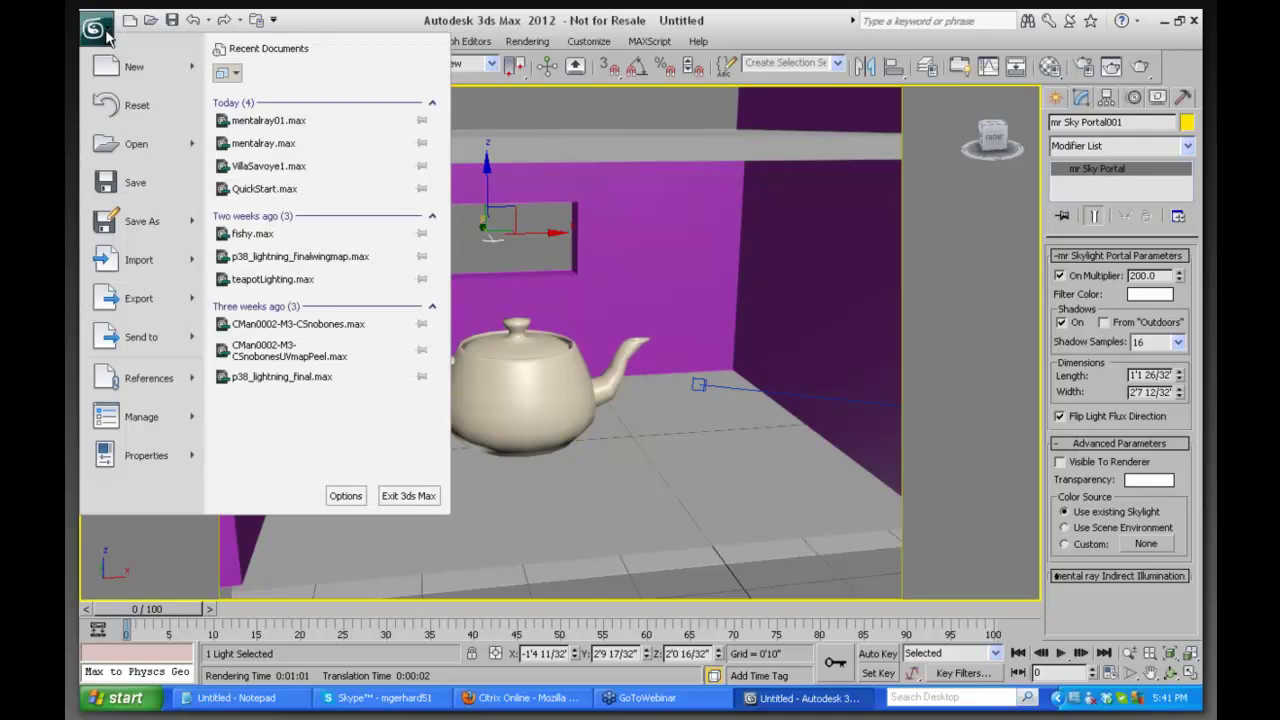
pyautogui.press('Escape')
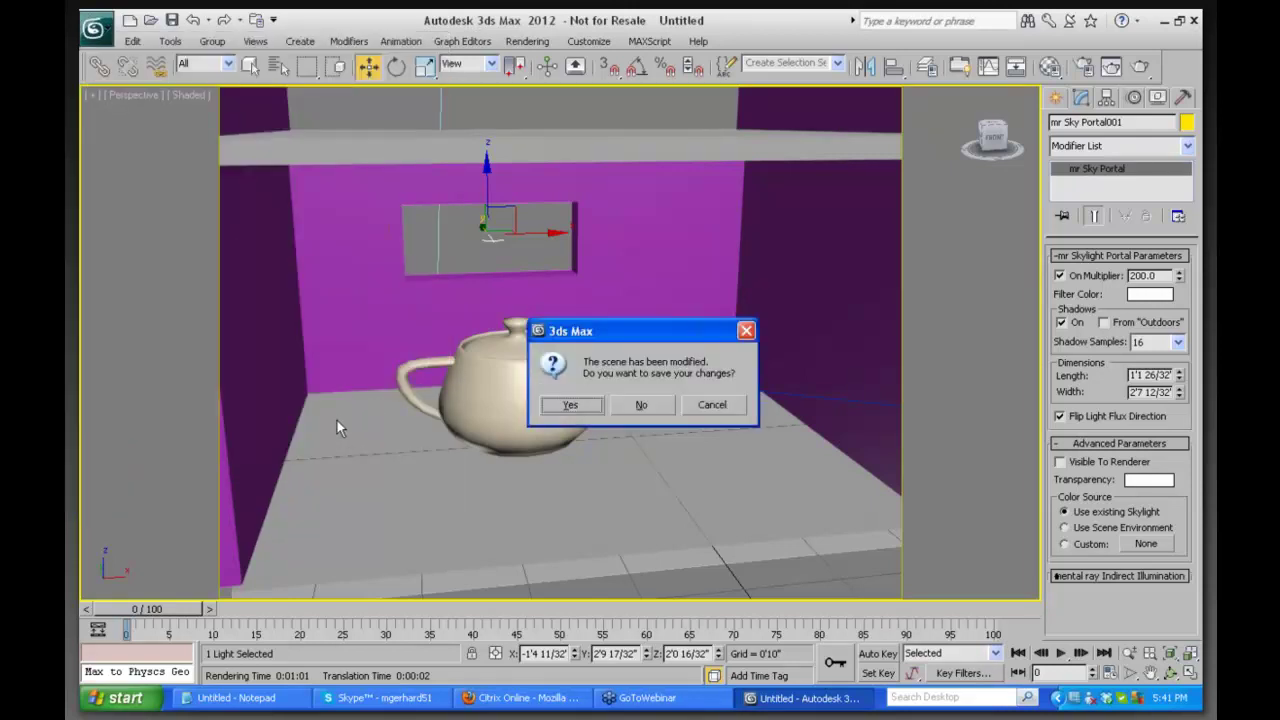
pyautogui.click(641, 404)
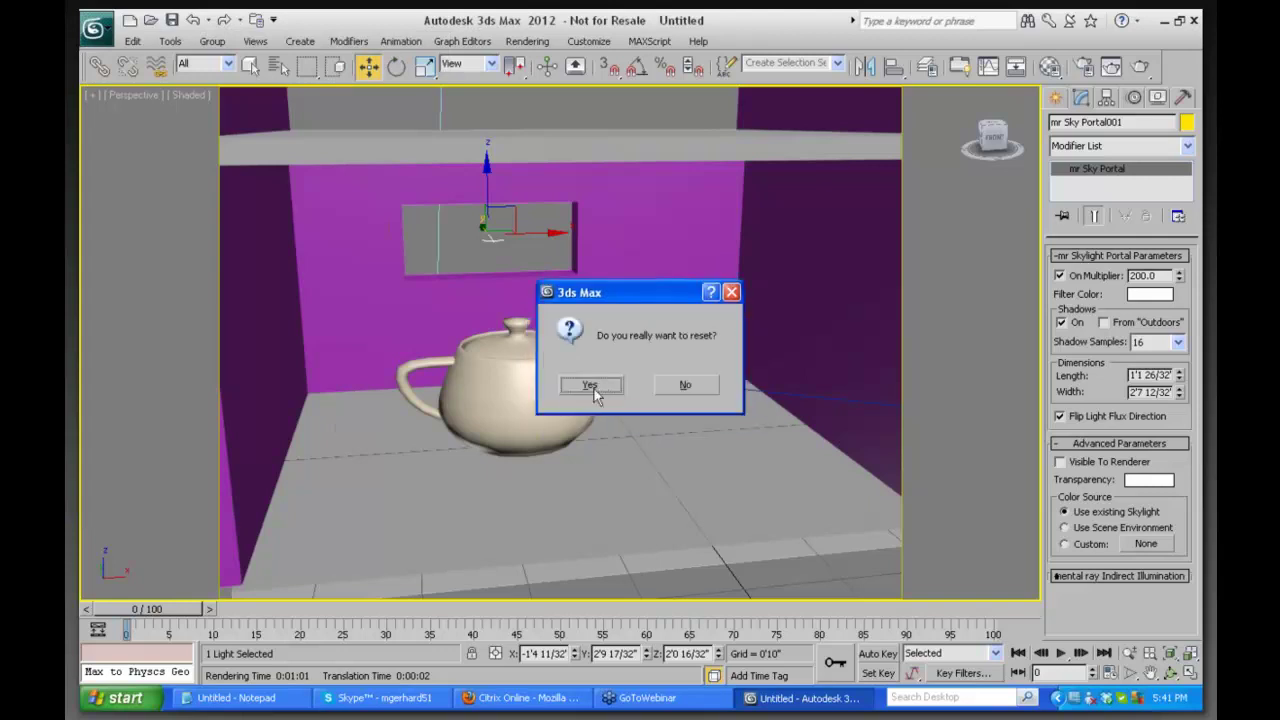
pyautogui.click(596, 396)
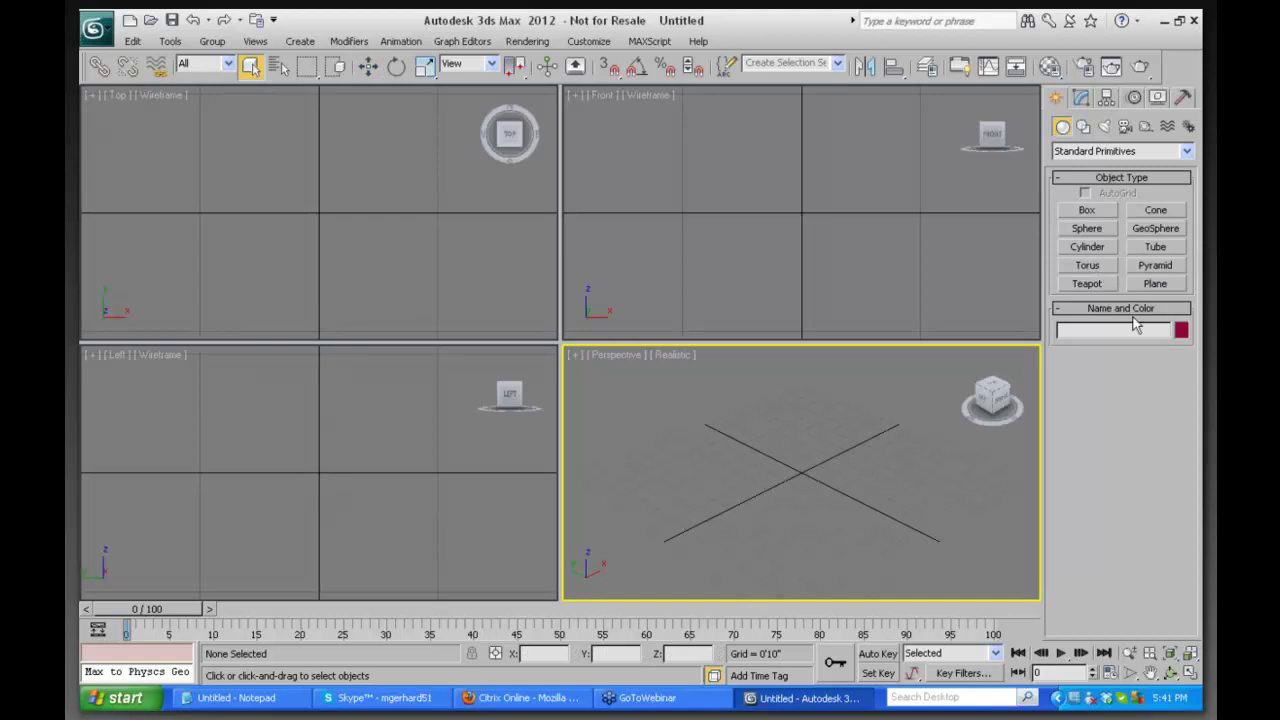
# In a maximized Perspective view, create a truncated cone about 1'6" high with radii about 0'7" and 0'2", and name it Papa Cone
pyautogui.click(1155, 211)
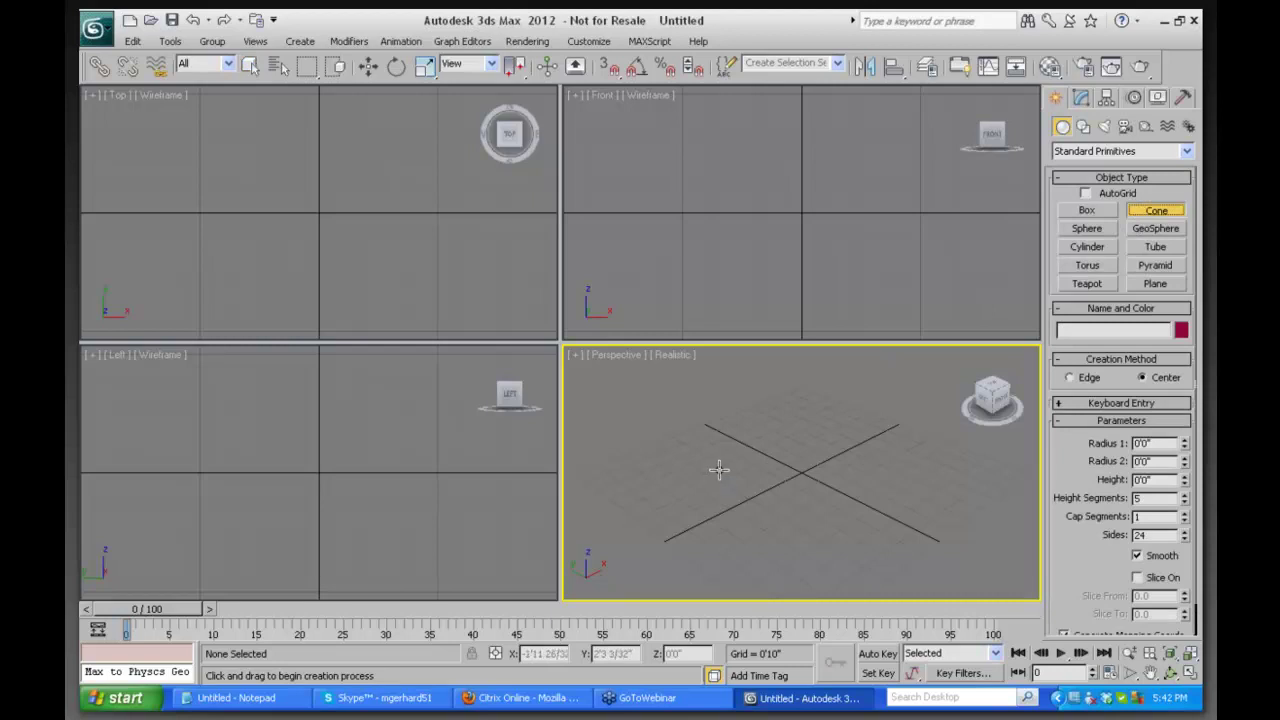
pyautogui.click(1129, 653)
pyautogui.moveTo(749, 431)
pyautogui.mouseDown()
pyautogui.moveTo(749, 451)
pyautogui.moveTo(746, 438)
pyautogui.mouseUp()
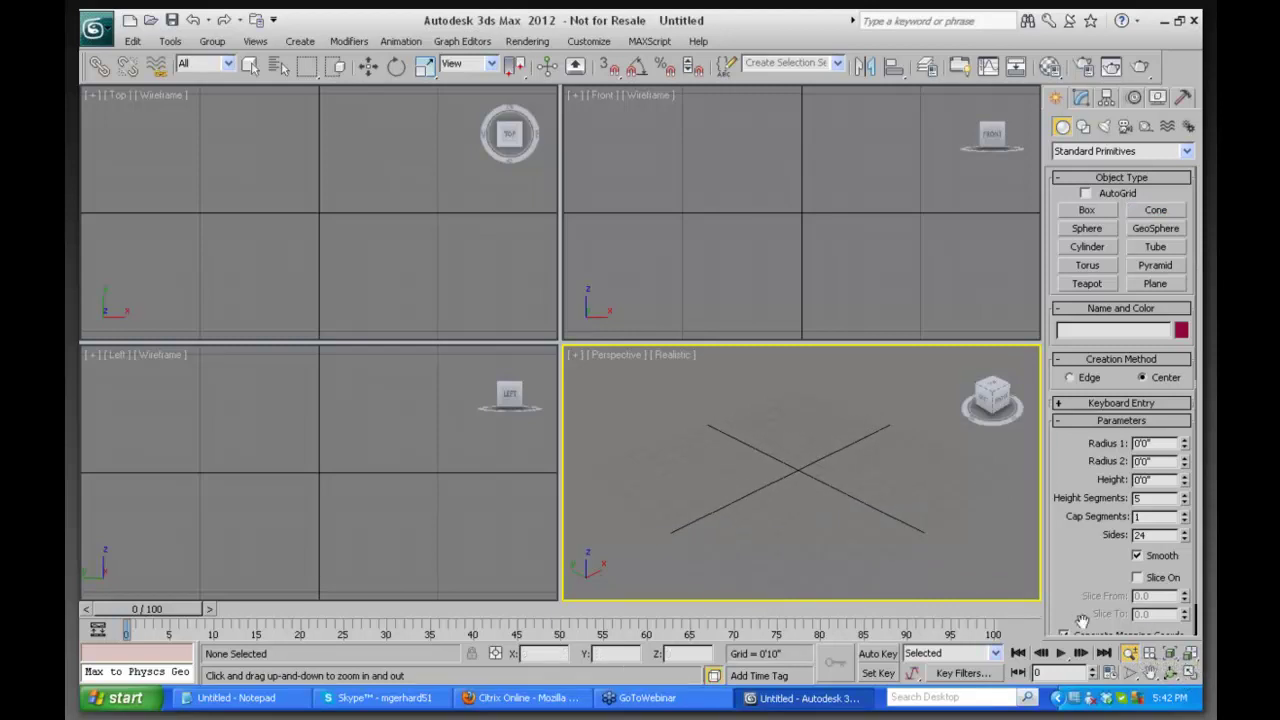
pyautogui.click(1190, 676)
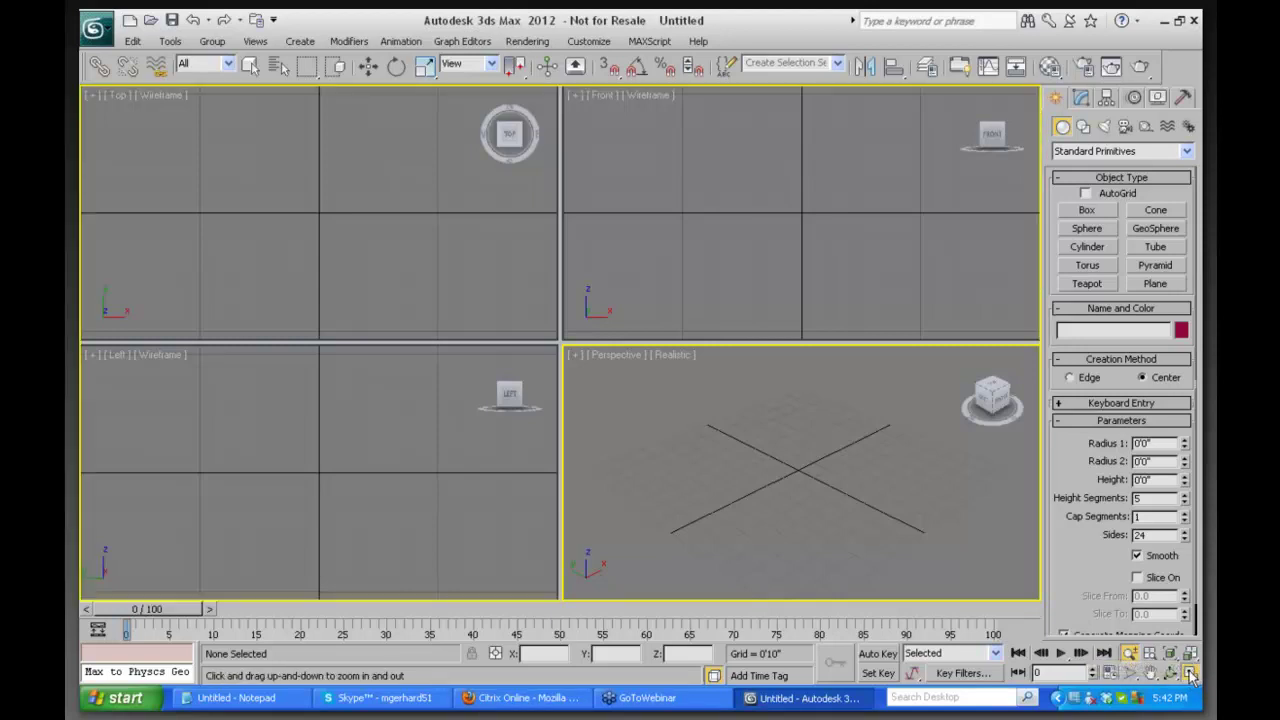
pyautogui.click(1155, 210)
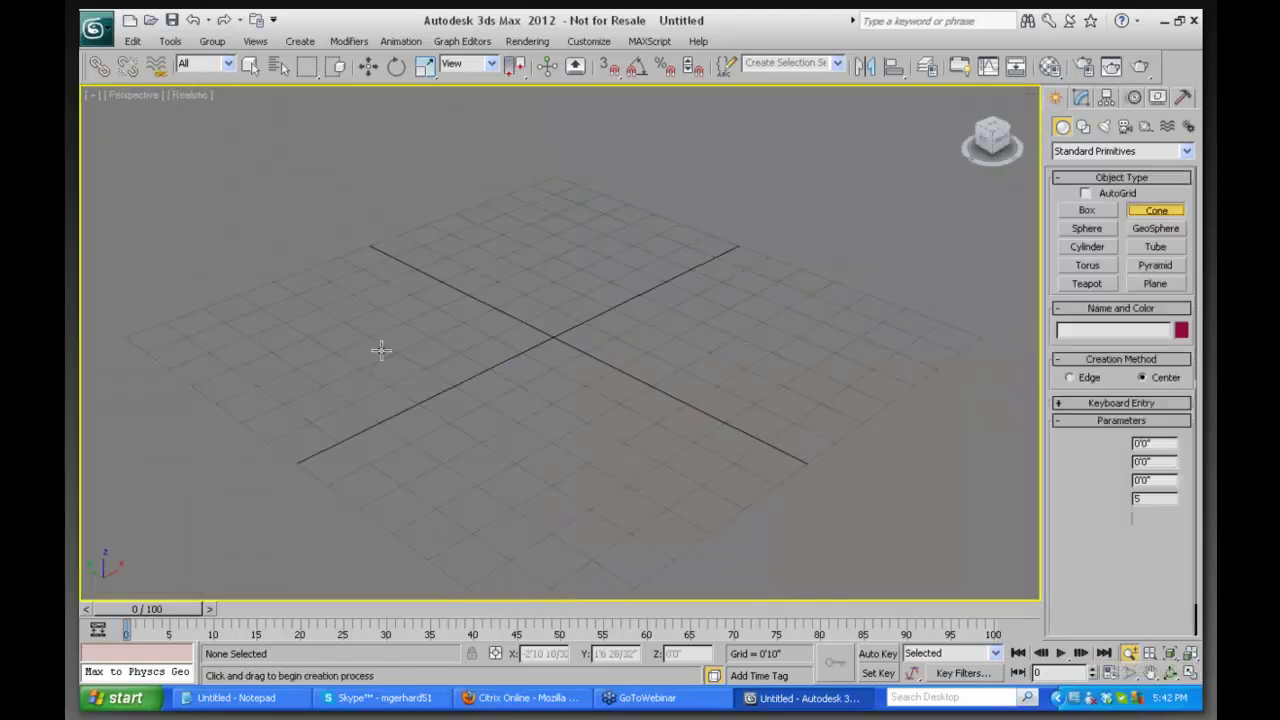
pyautogui.moveTo(371, 363)
pyautogui.mouseDown()
pyautogui.moveTo(460, 362)
pyautogui.moveTo(352, 375)
pyautogui.moveTo(368, 378)
pyautogui.mouseUp()
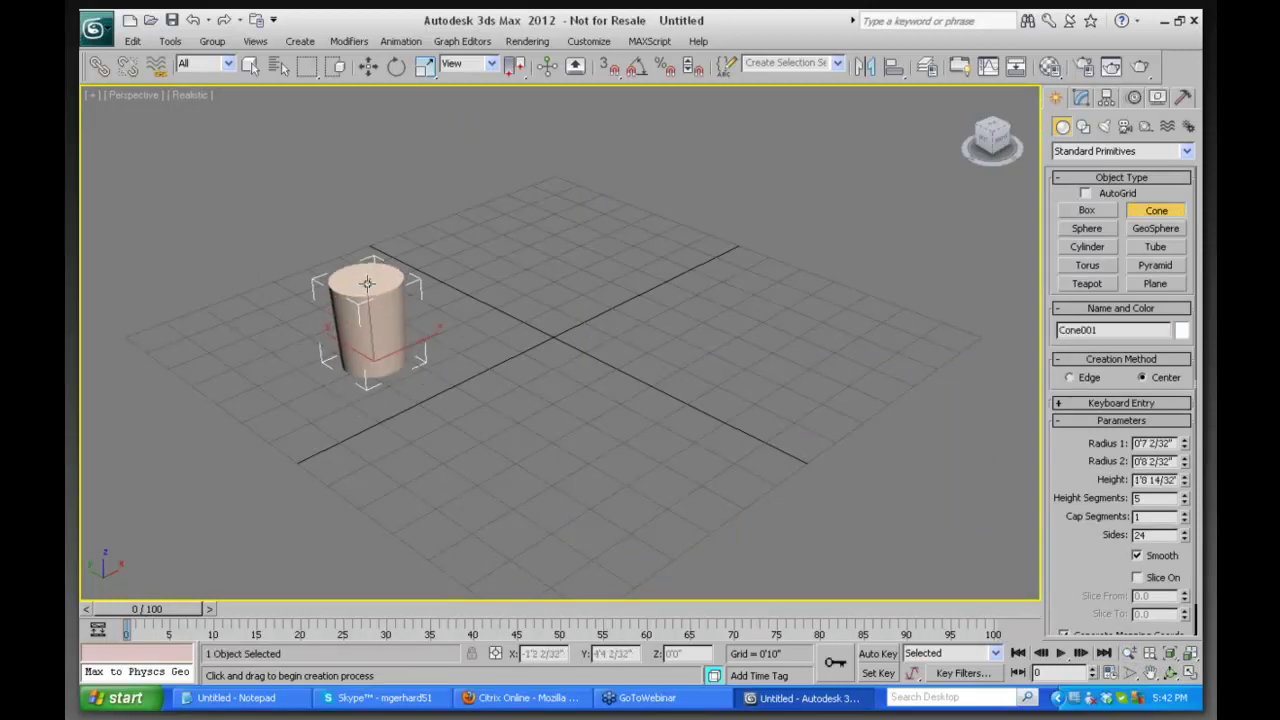
pyautogui.click(364, 293)
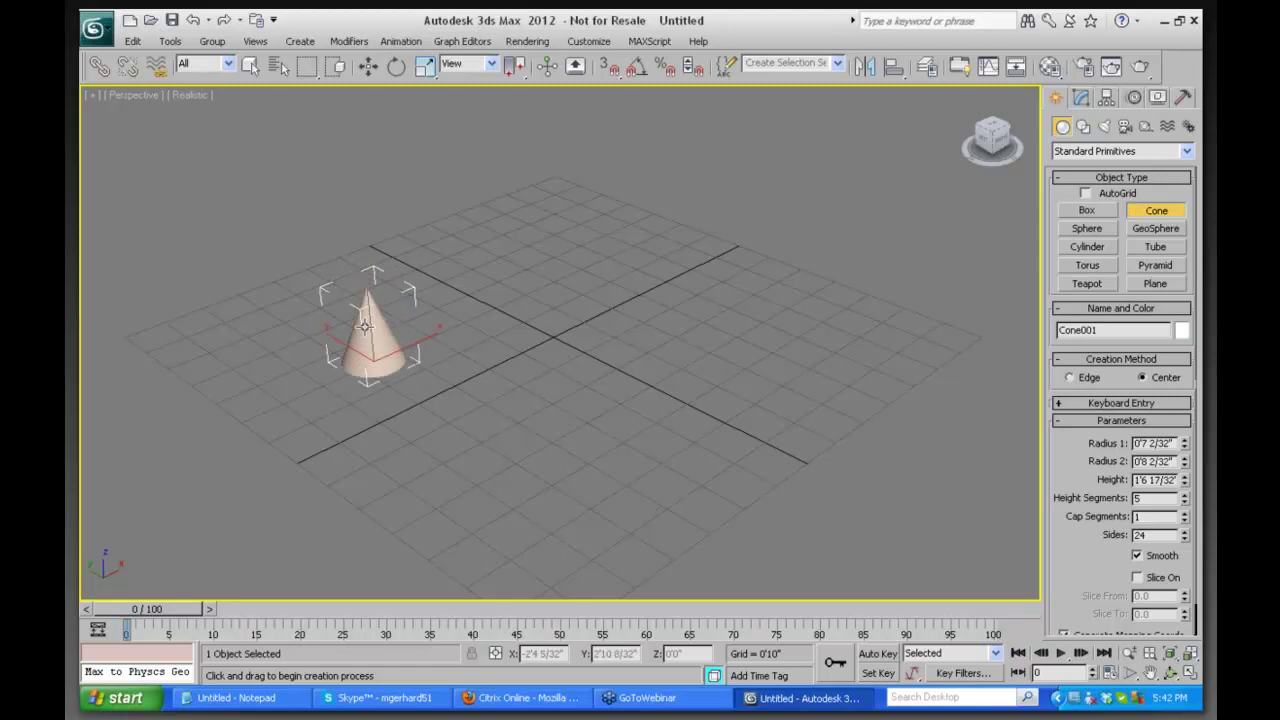
pyautogui.click(365, 315)
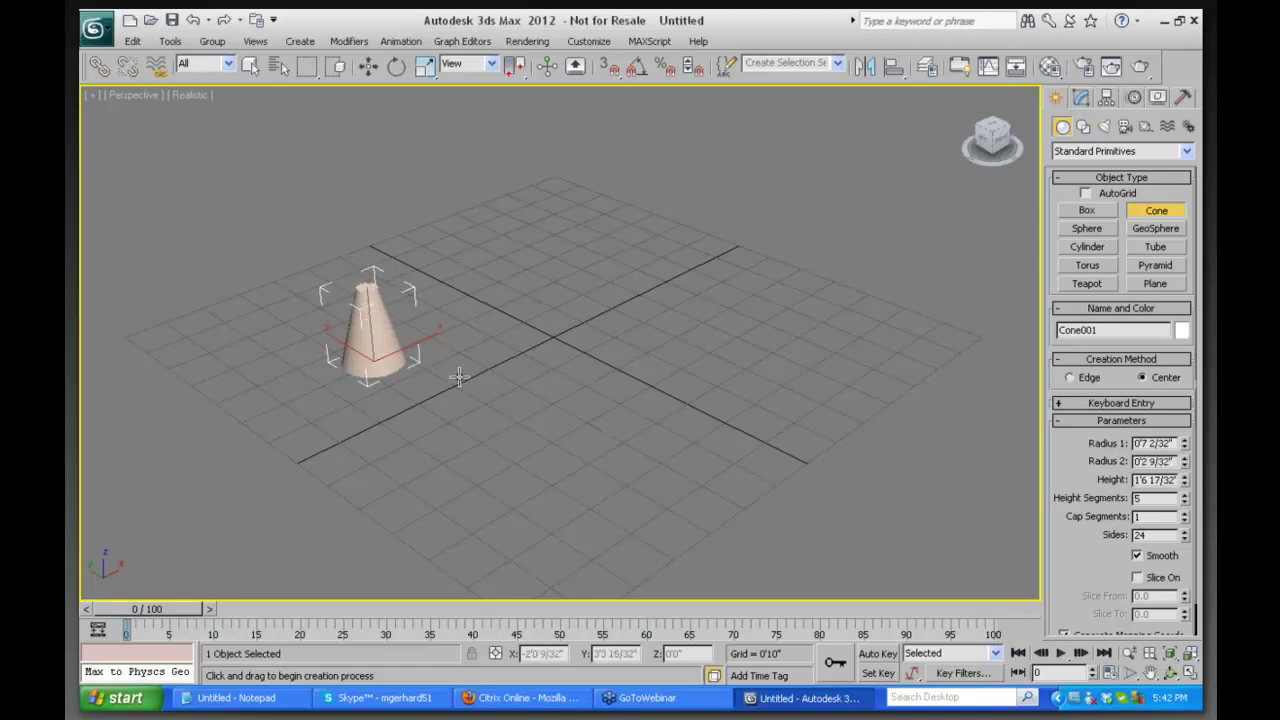
pyautogui.moveTo(1099, 330); pyautogui.dragTo(1031, 334)
pyautogui.write('Papa')
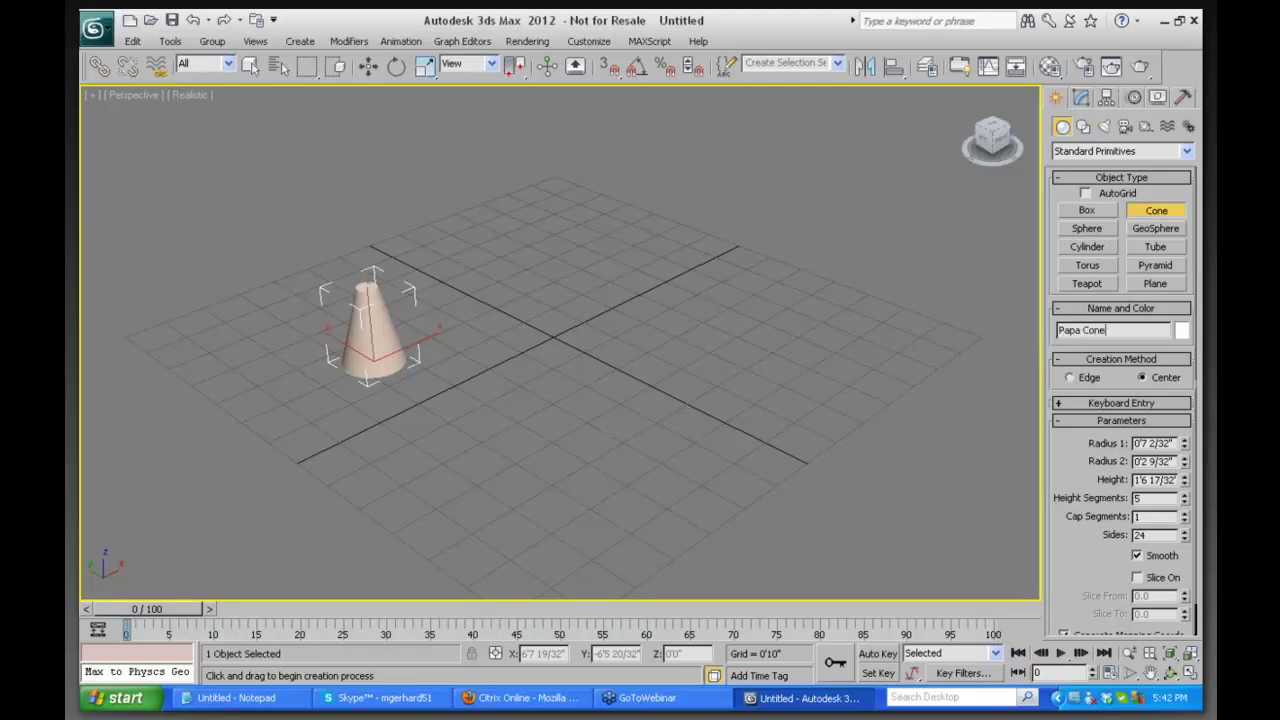
# Clone Papa Cone upward as a single copy stacked above it, named Mama Cone
pyautogui.click(368, 66)
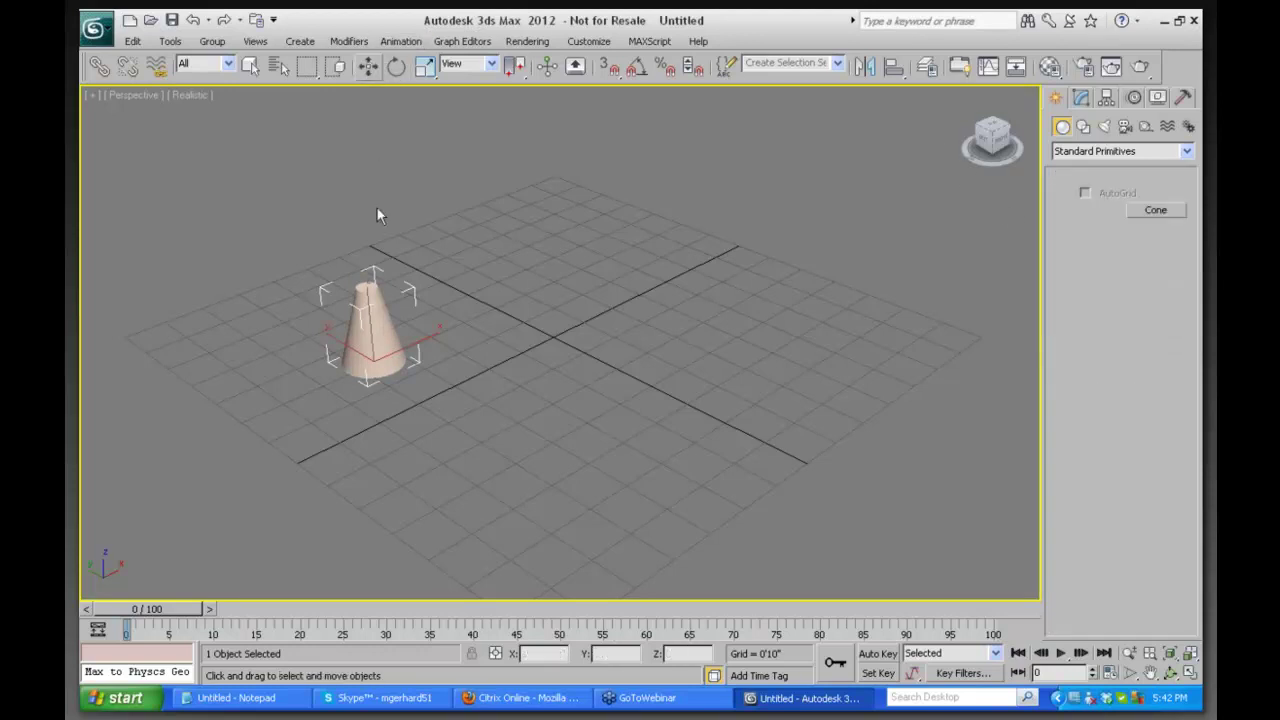
pyautogui.moveTo(370, 303)
pyautogui.keyDown('shift'); pyautogui.mouseDown()
pyautogui.moveTo(368, 155)
pyautogui.moveTo(366, 255)
pyautogui.mouseUp(); pyautogui.keyUp('shift')
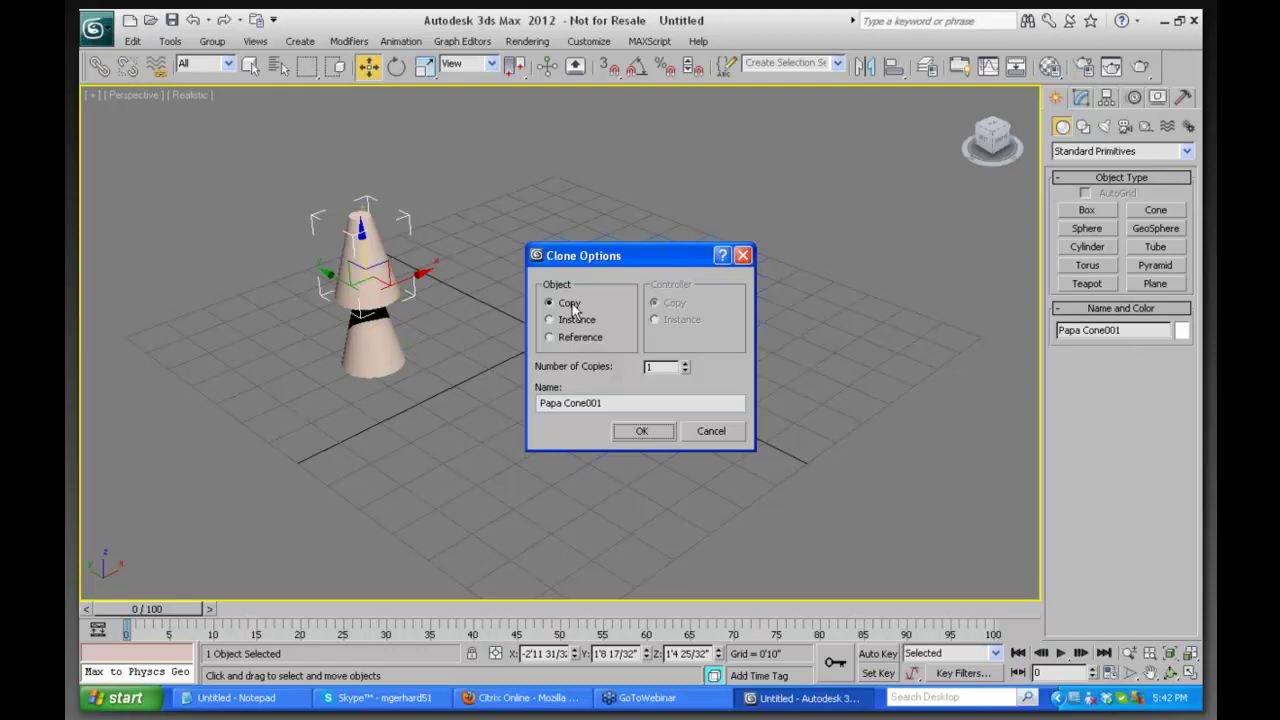
pyautogui.moveTo(609, 403); pyautogui.dragTo(513, 390)
pyautogui.write('MAma')
pyautogui.press('BackSpace')
pyautogui.write('ama Cone')
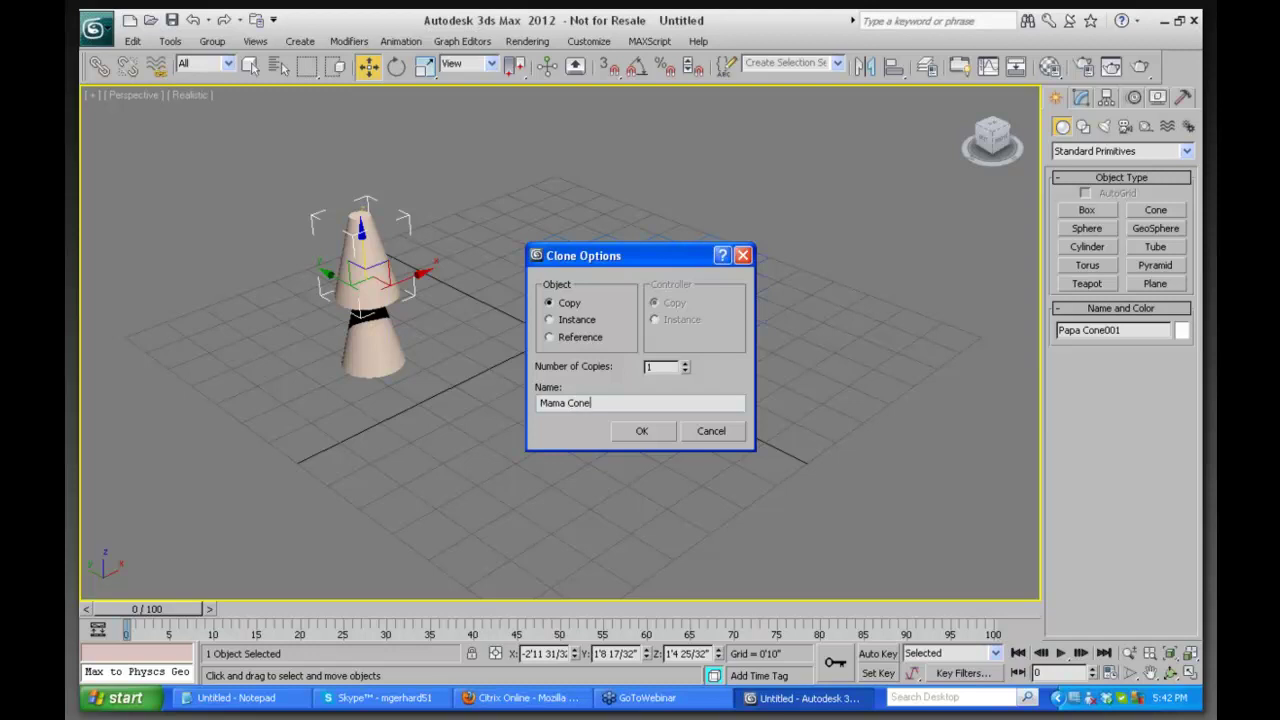
pyautogui.press('Return')
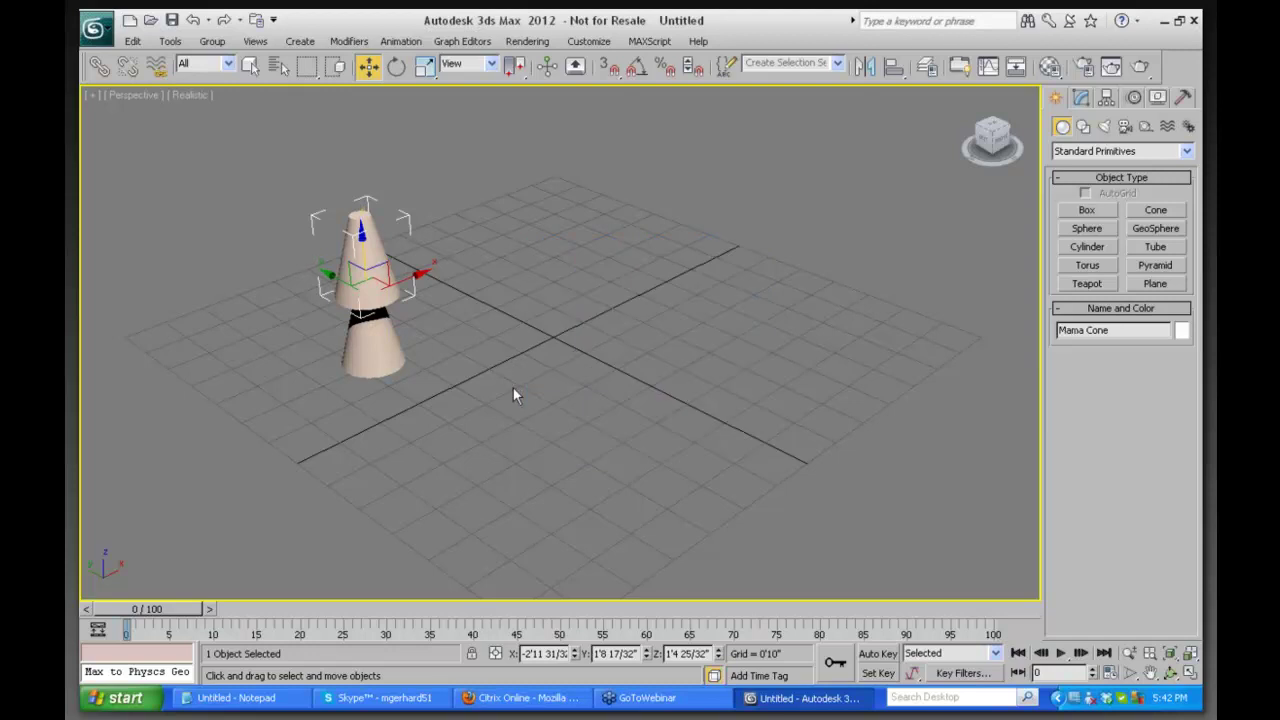
# Clone Mama Cone upward as a single copy at the top of the stack, named Baby Cone
pyautogui.moveTo(361, 253)
pyautogui.keyDown('shift'); pyautogui.mouseDown()
pyautogui.moveTo(355, 173)
pyautogui.moveTo(358, 213)
pyautogui.mouseUp(); pyautogui.keyUp('shift')
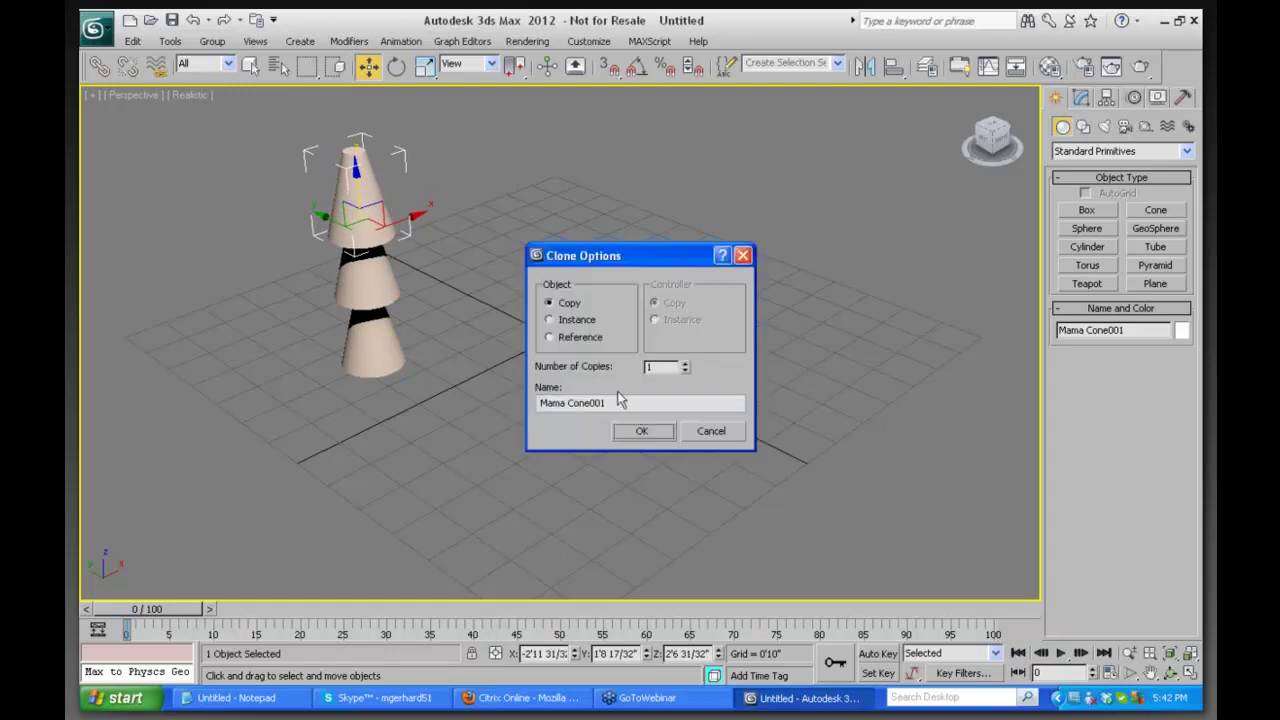
pyautogui.moveTo(614, 403); pyautogui.dragTo(533, 418)
pyautogui.write('BAb')
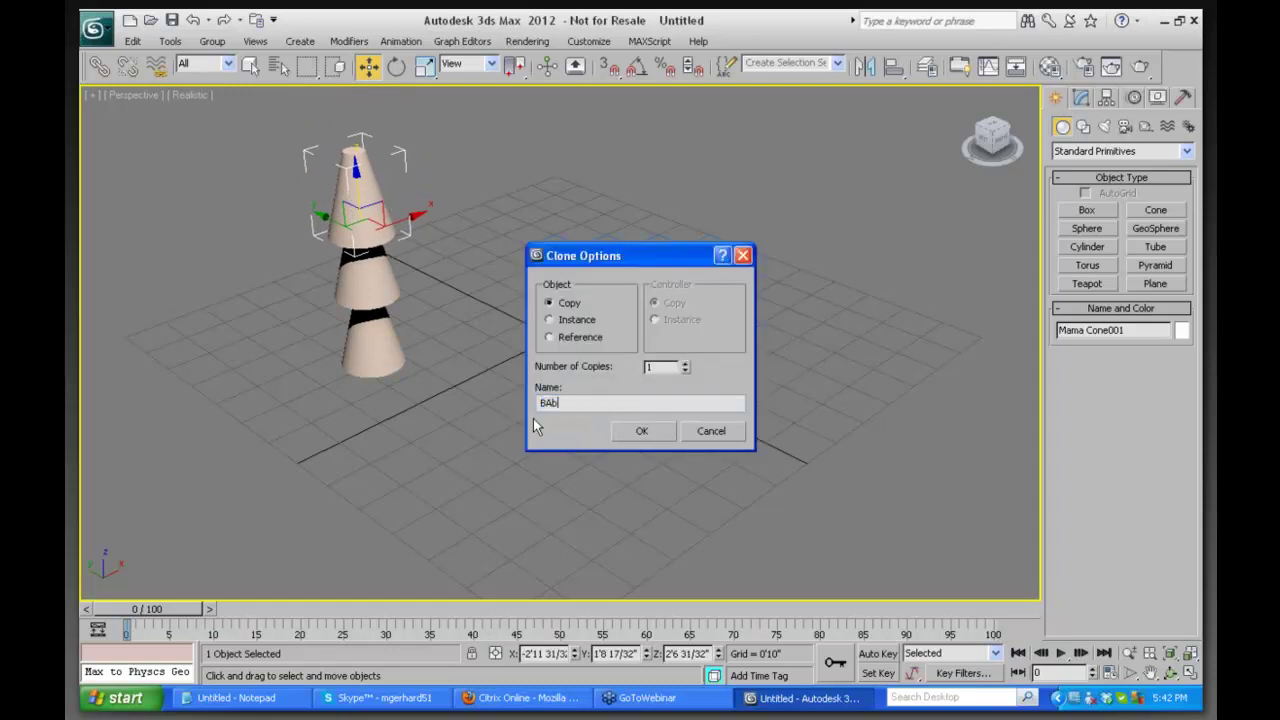
pyautogui.press('BackSpace')
pyautogui.press('BackSpace')
pyautogui.press('BackSpace')
pyautogui.write('Baby Cone')
pyautogui.press('Return')
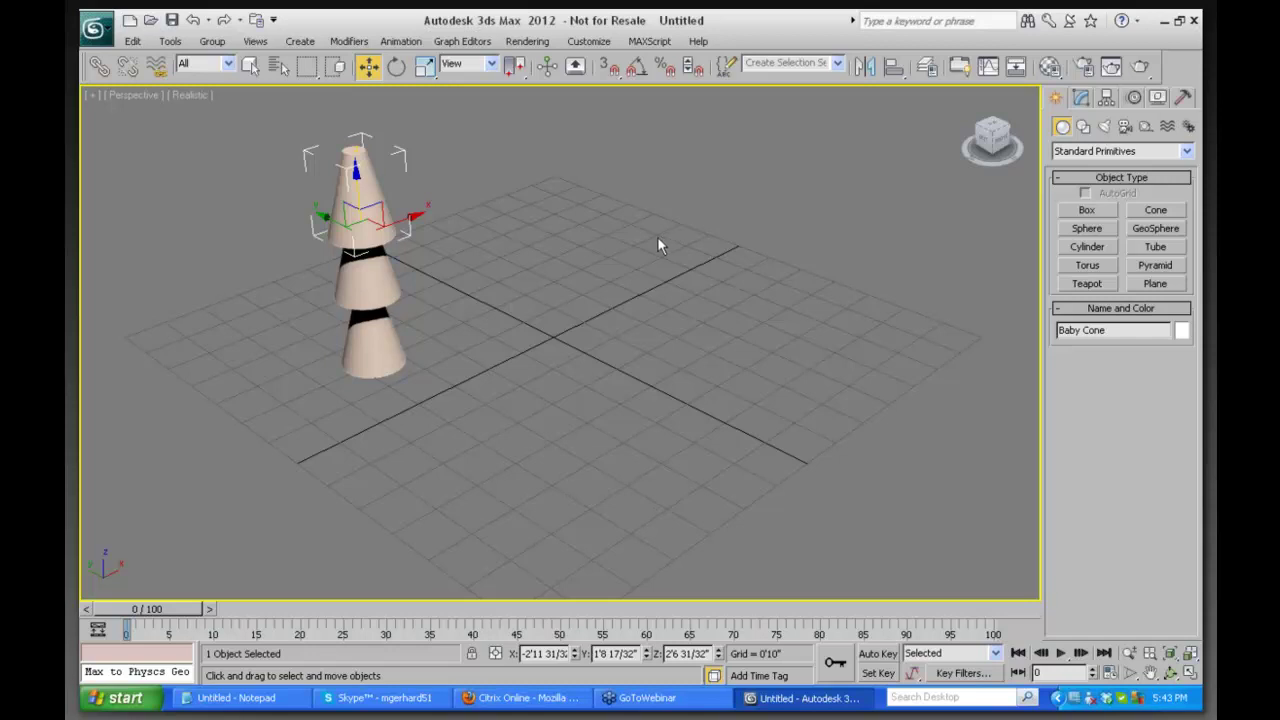
# Select Papa Cone, check it in the scene's object list, and try moving it away from the stack before undoing the move
pyautogui.click(379, 338)
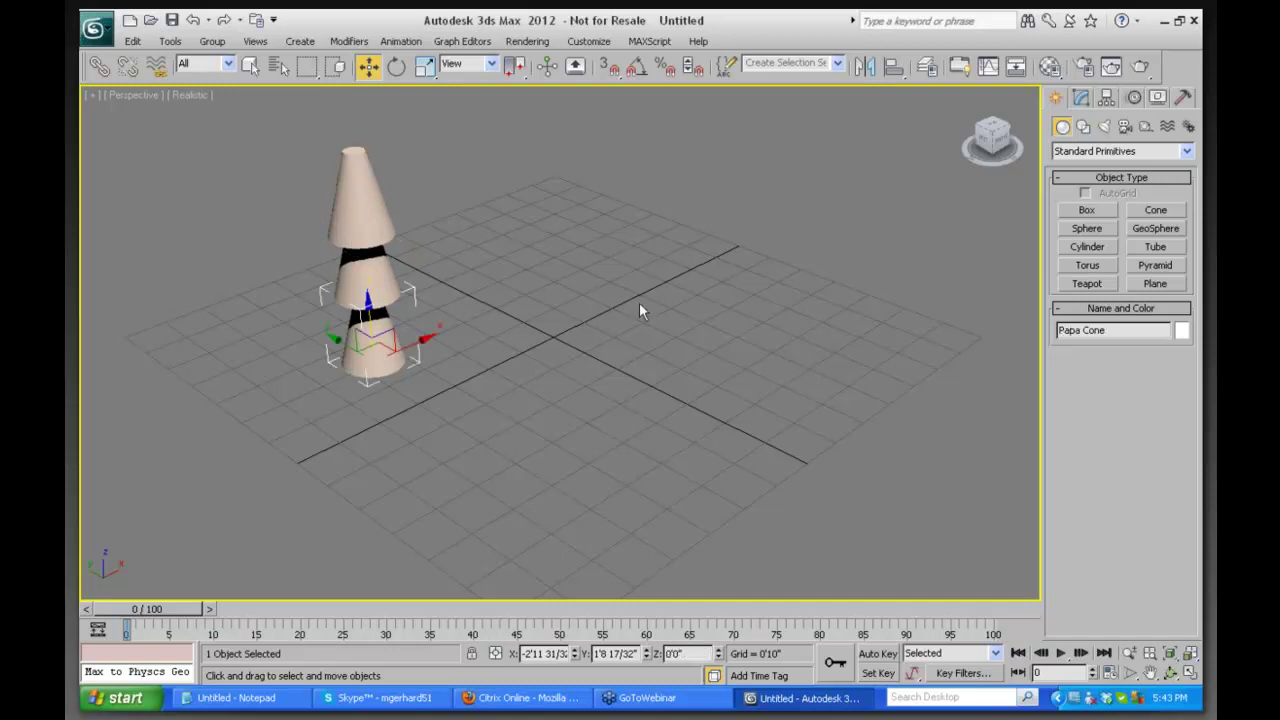
pyautogui.click(278, 67)
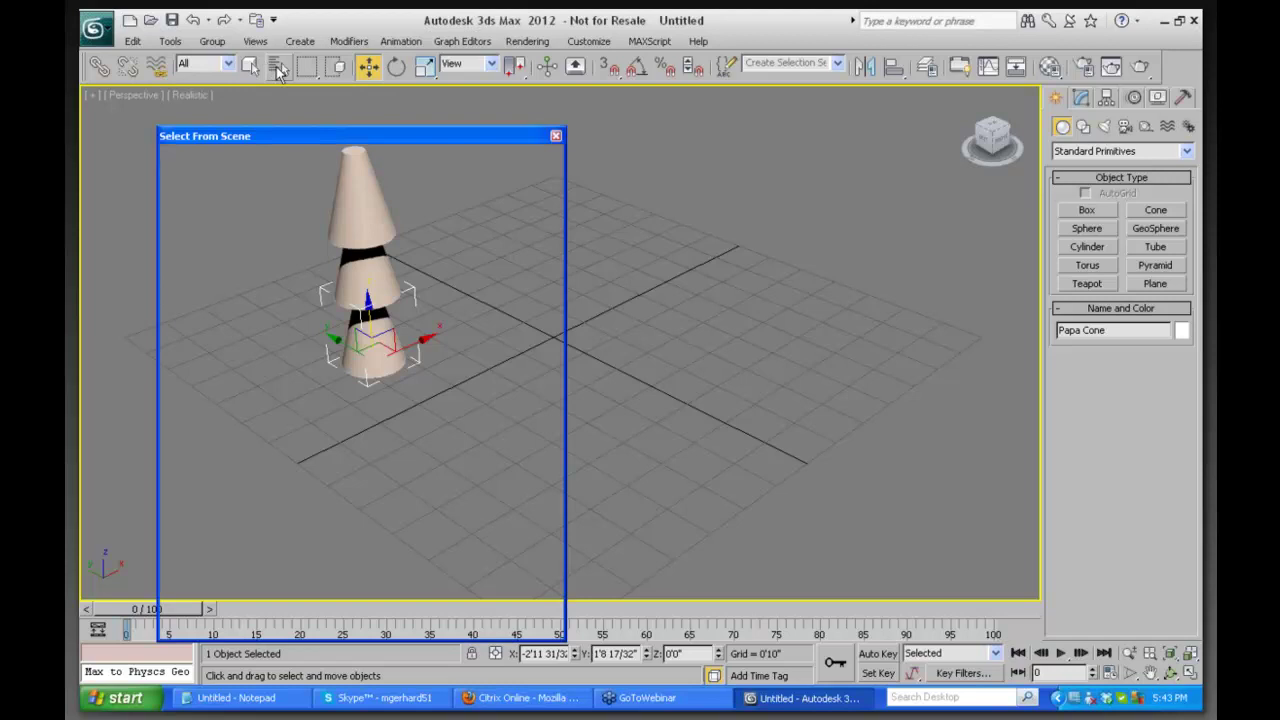
pyautogui.moveTo(378, 141); pyautogui.dragTo(761, 132)
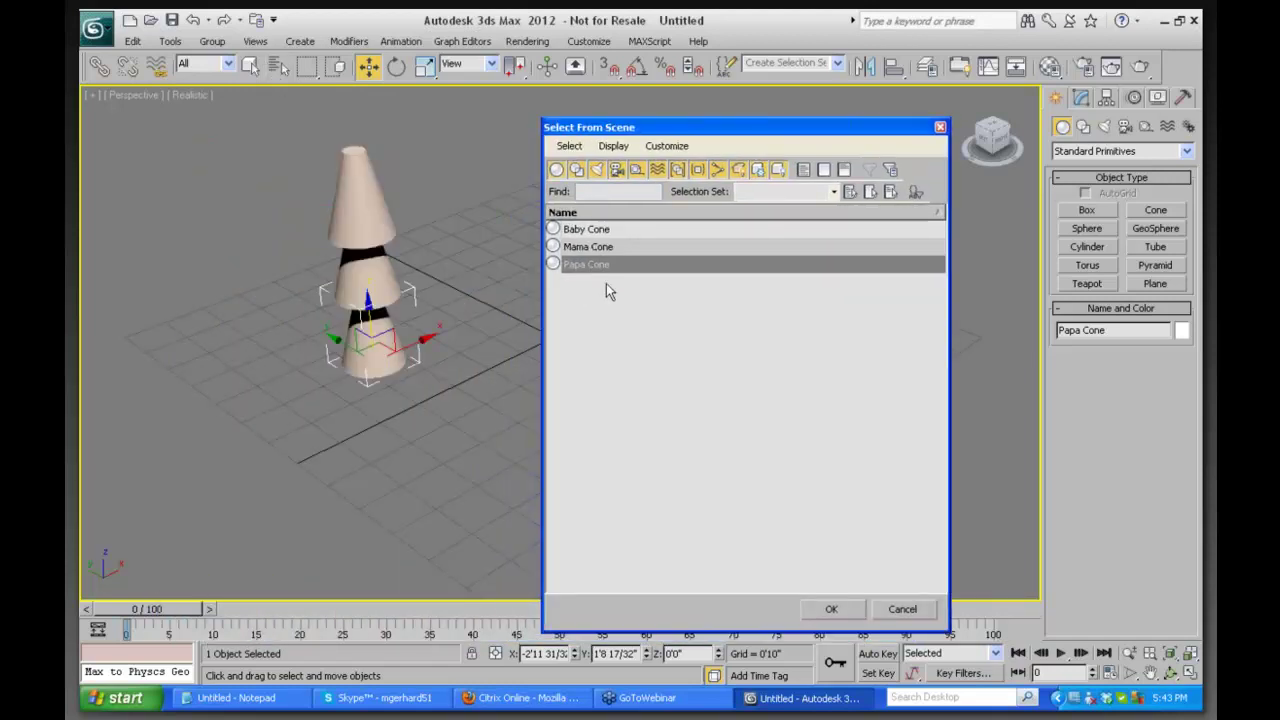
pyautogui.click(832, 611)
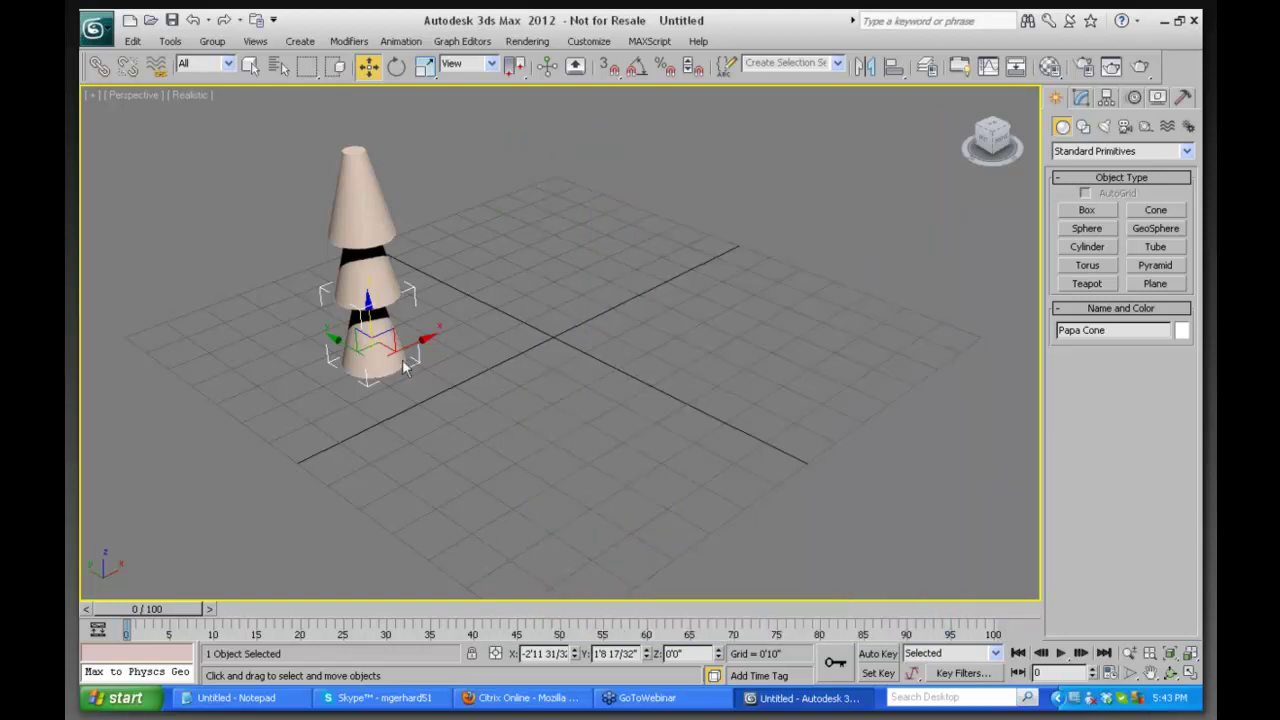
pyautogui.moveTo(356, 357); pyautogui.dragTo(517, 303)
pyautogui.hotkey('ctrl', 'z')
# Link Baby Cone to Mama Cone as its parent, and link Mama Cone to Papa Cone
pyautogui.click(97, 64)
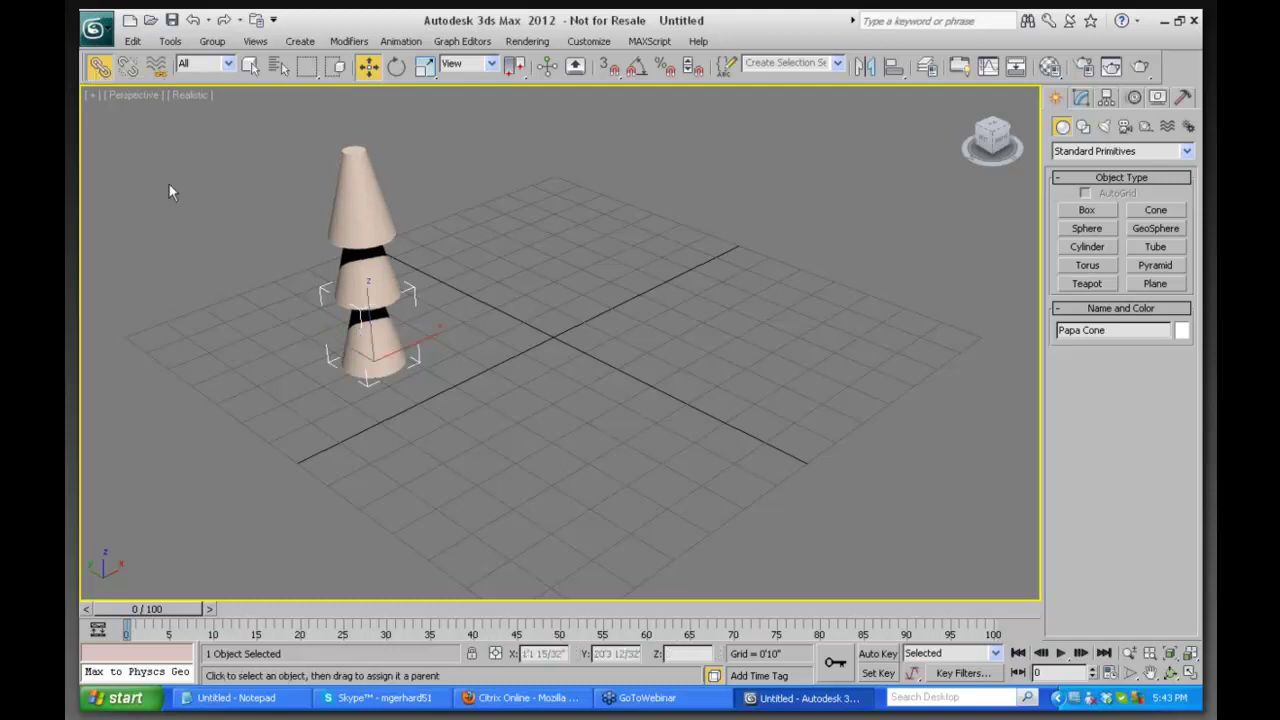
pyautogui.click(358, 155)
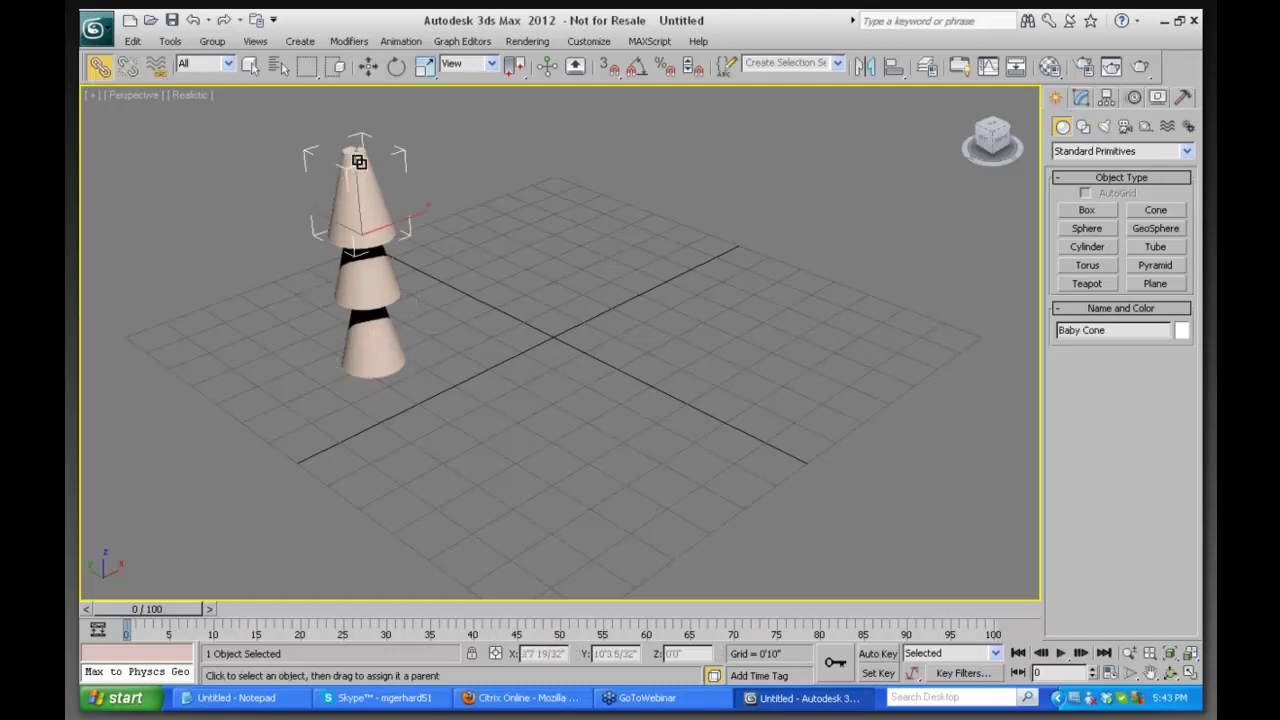
pyautogui.moveTo(358, 162); pyautogui.dragTo(360, 278)
pyautogui.click(379, 265)
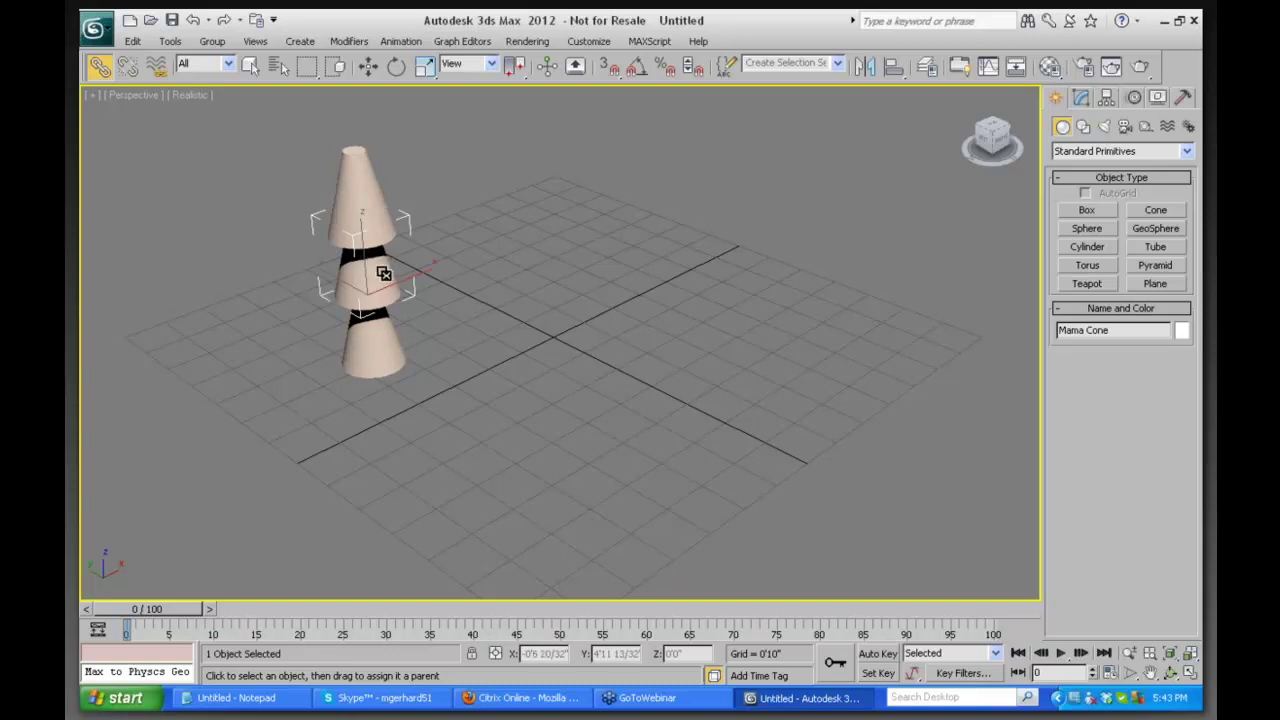
pyautogui.moveTo(474, 213); pyautogui.dragTo(461, 294)
pyautogui.press('h')
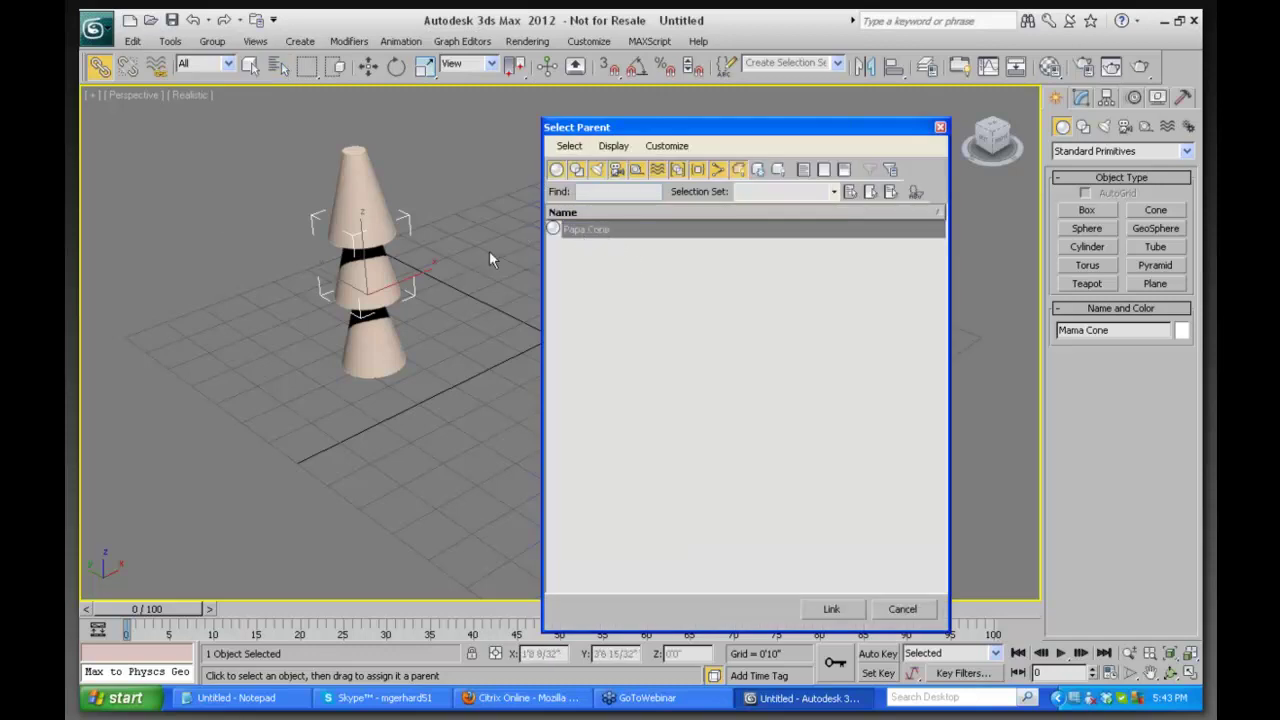
pyautogui.click(900, 609)
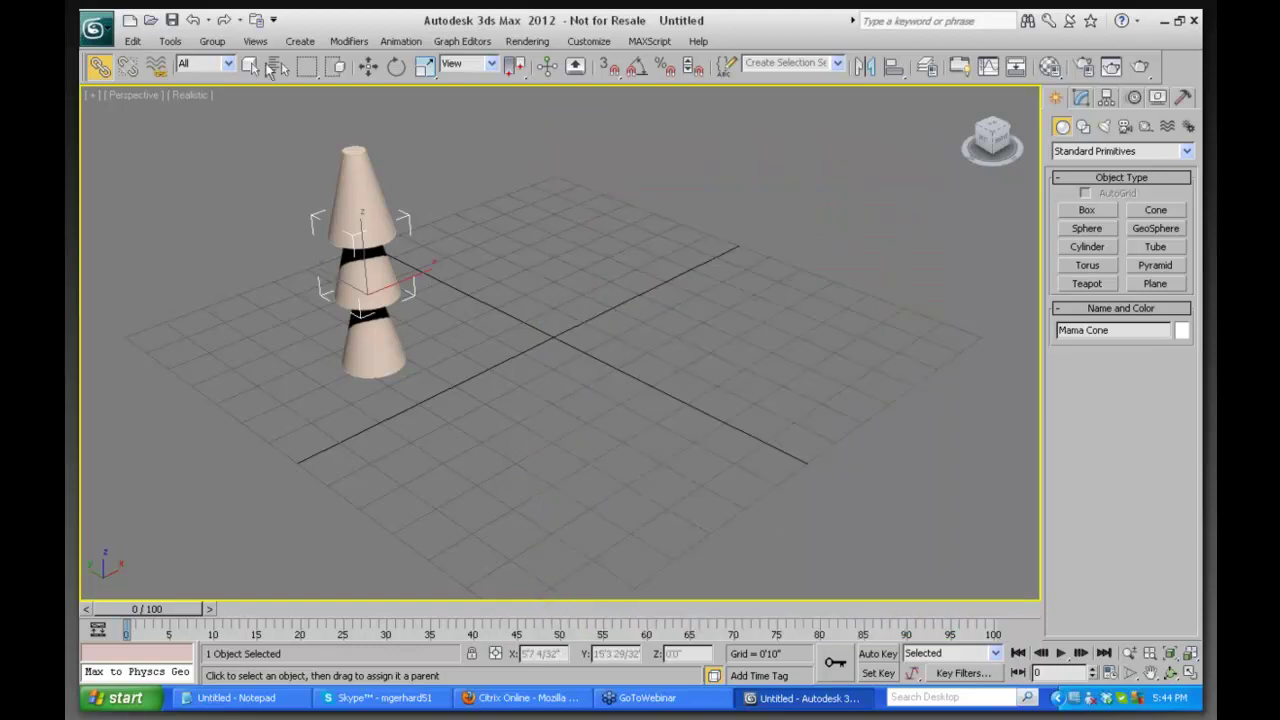
# Display the scene's object list as a parent-child hierarchy and expand Mama Cone to examine the links
pyautogui.click(252, 67)
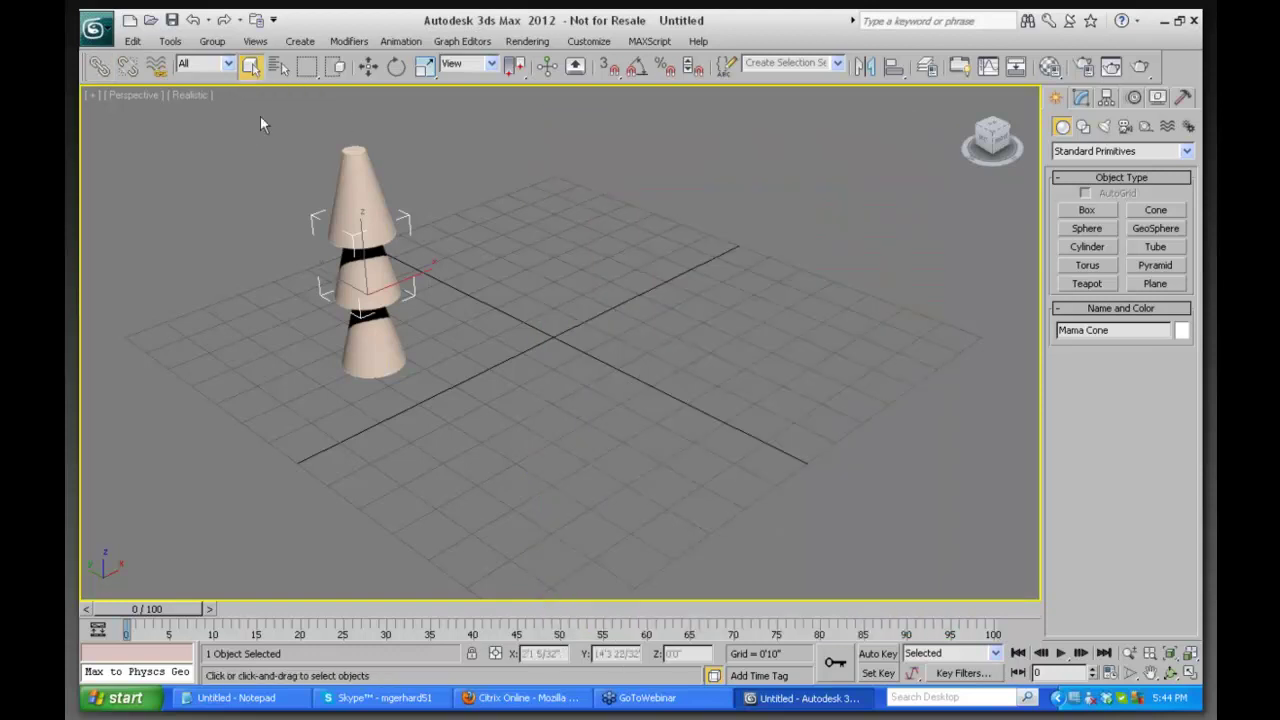
pyautogui.click(277, 67)
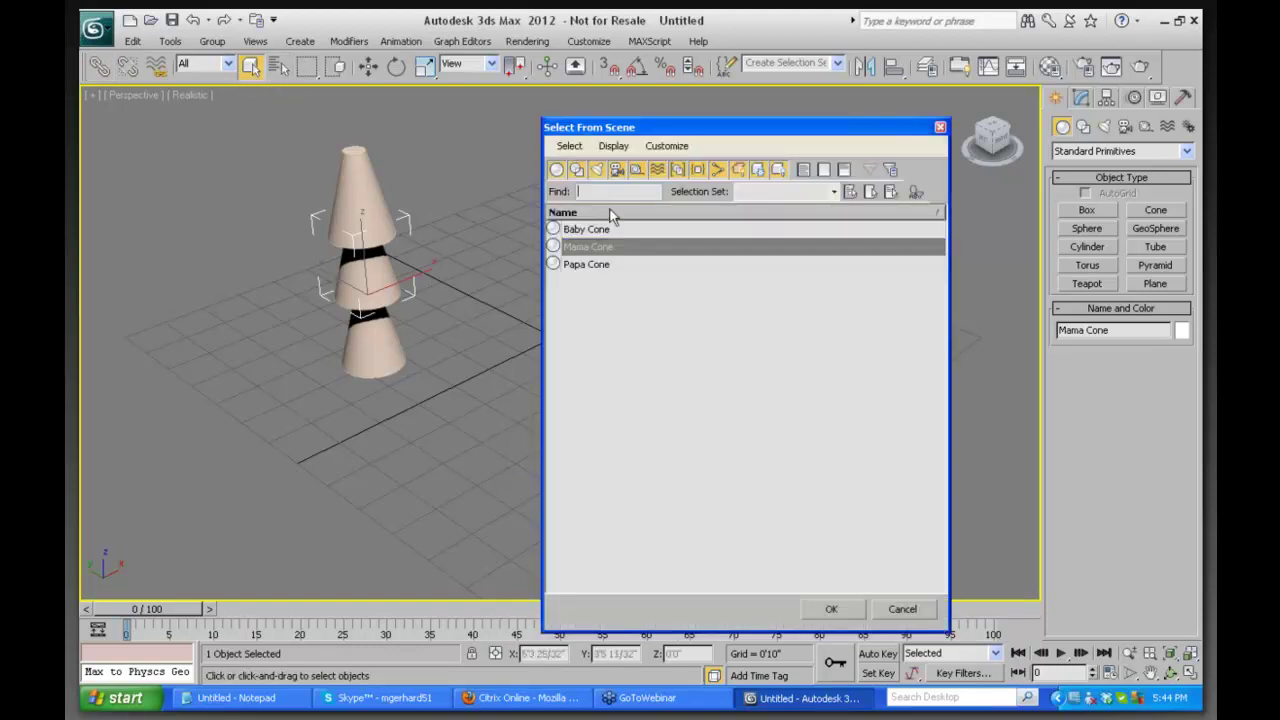
pyautogui.click(613, 146)
pyautogui.click(645, 190)
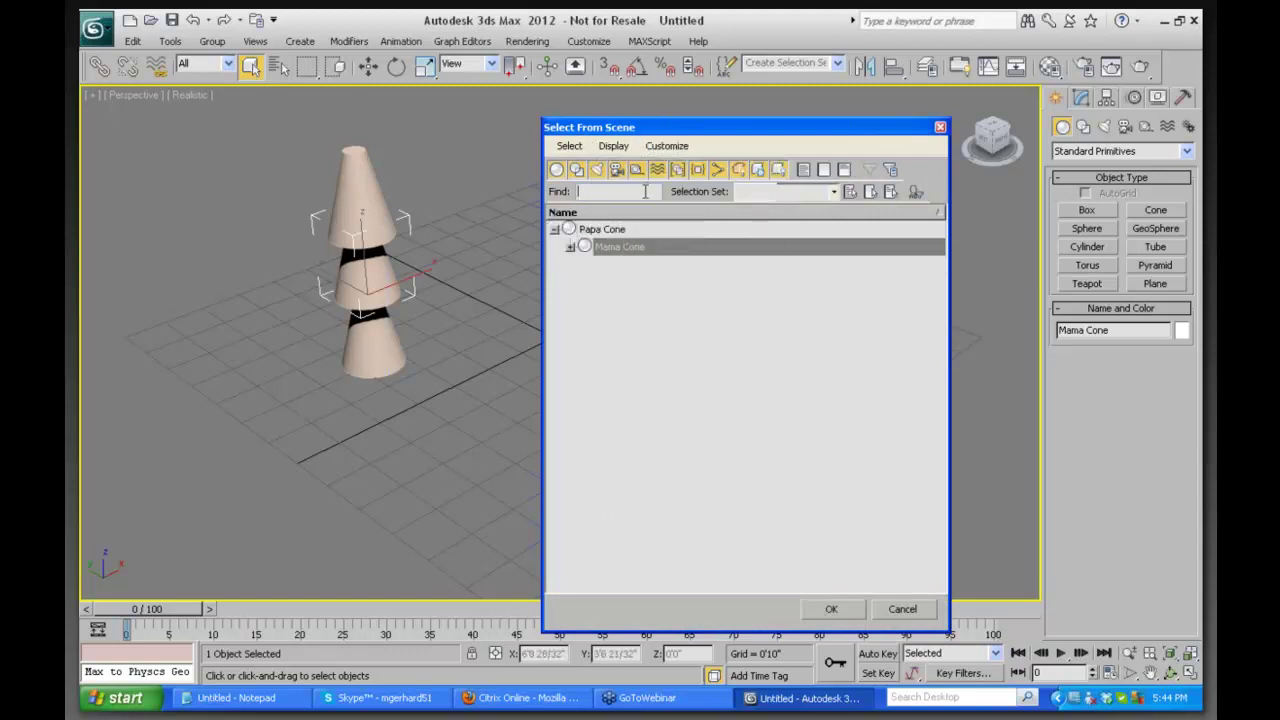
pyautogui.click(570, 246)
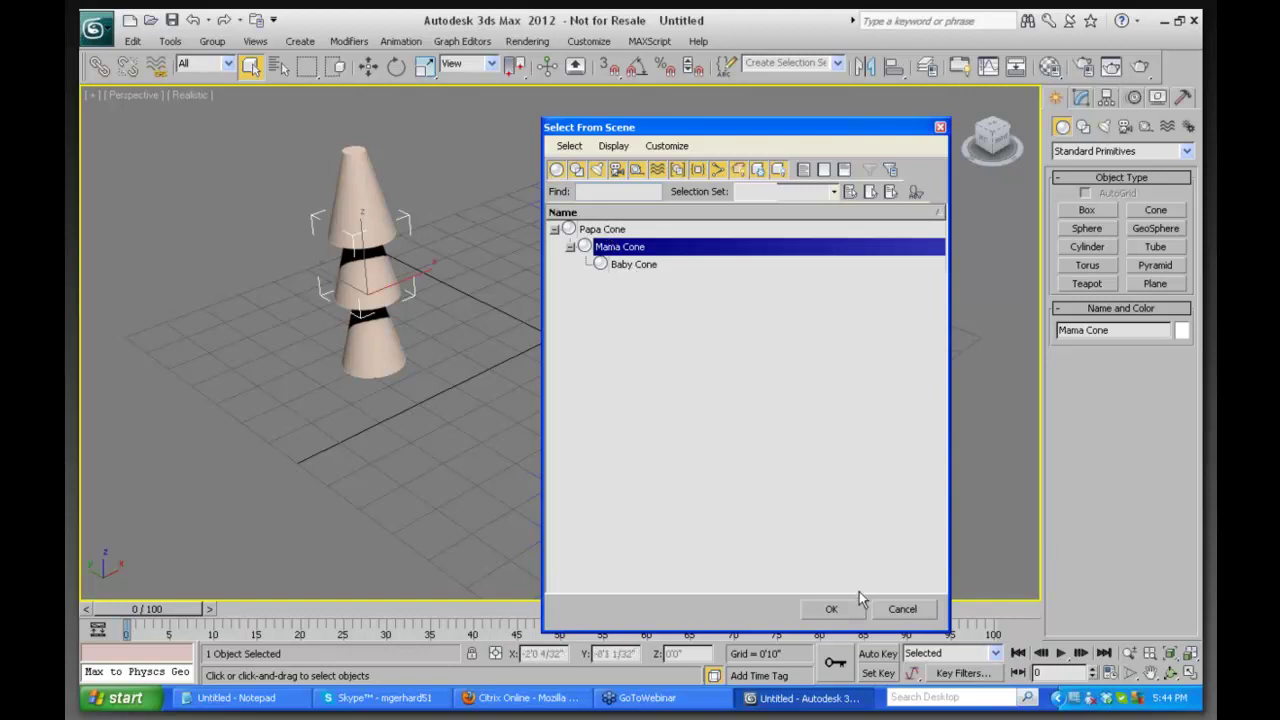
# Close the object list, select Papa Cone and move it across the grid to about X -3'6", Y 1'8"
pyautogui.click(939, 128)
pyautogui.click(370, 347)
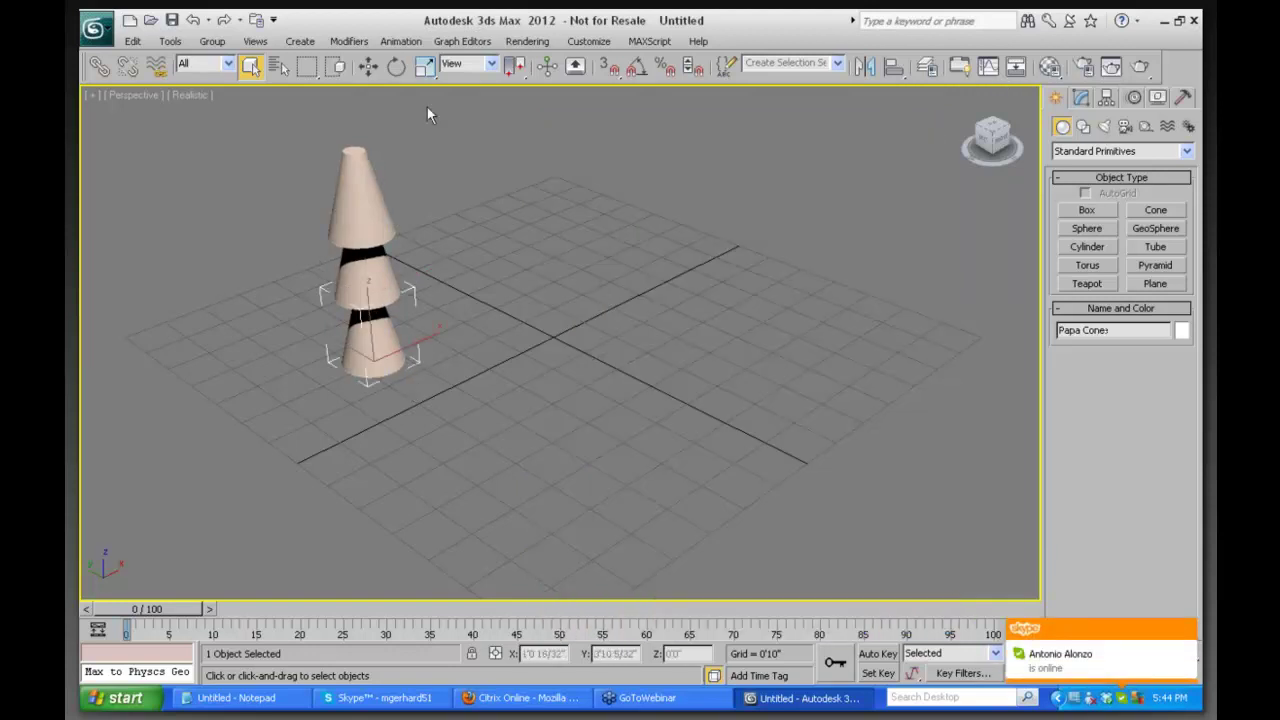
pyautogui.click(368, 66)
pyautogui.moveTo(412, 343); pyautogui.dragTo(269, 413)
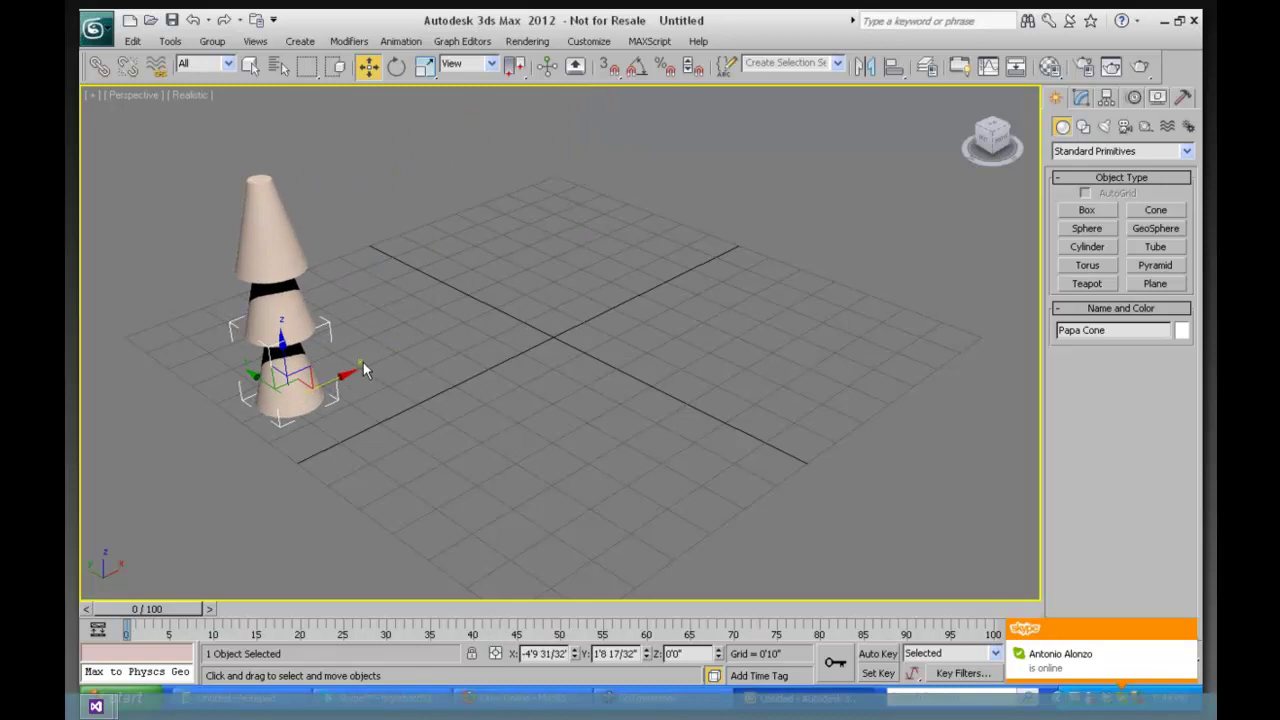
pyautogui.moveTo(363, 366); pyautogui.dragTo(401, 350)
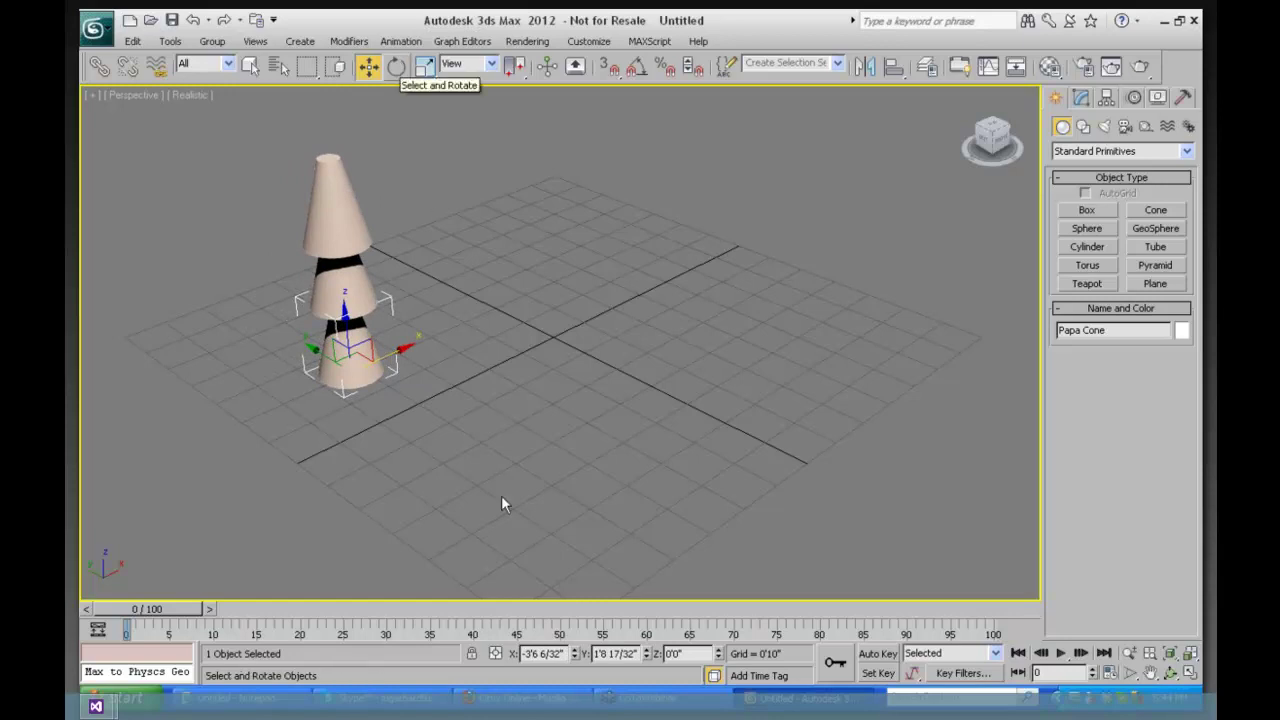
# Turn on automatic keyframing, rotate Papa Cone about 56.5 degrees around Y at frame 25, and scrub back to frame 0
pyautogui.click(878, 654)
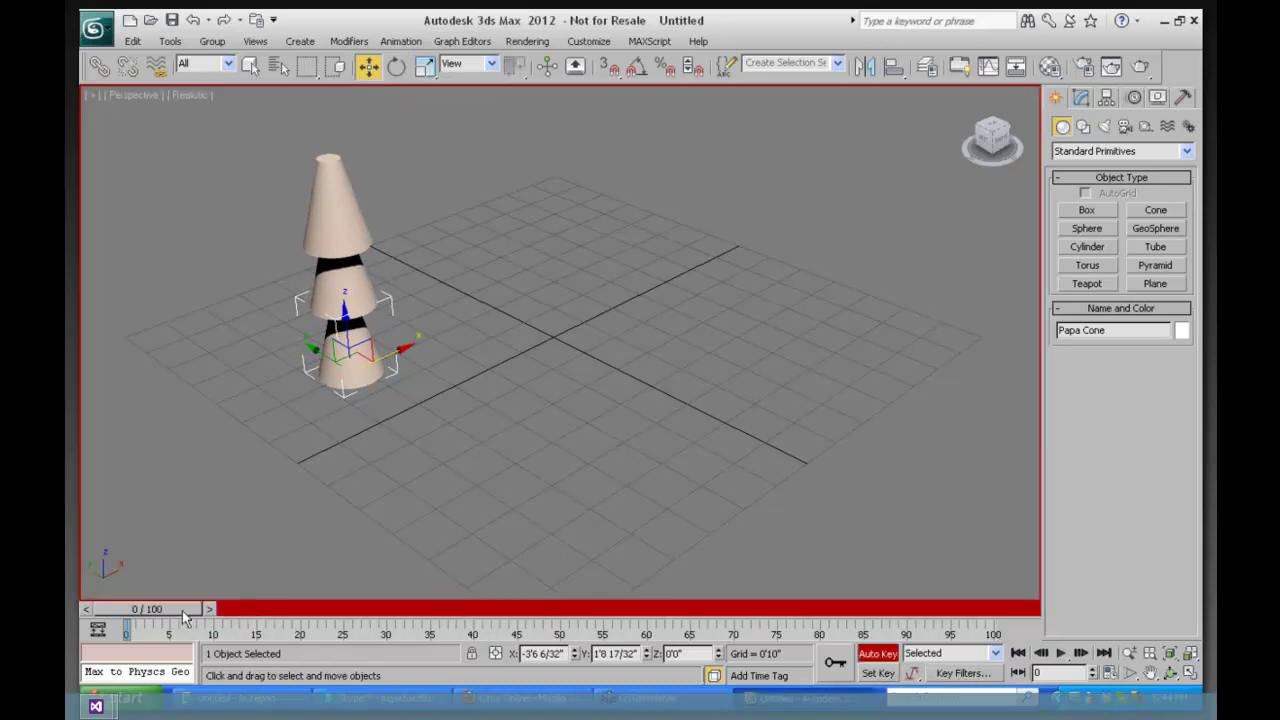
pyautogui.moveTo(183, 610); pyautogui.dragTo(388, 618)
pyautogui.click(368, 66)
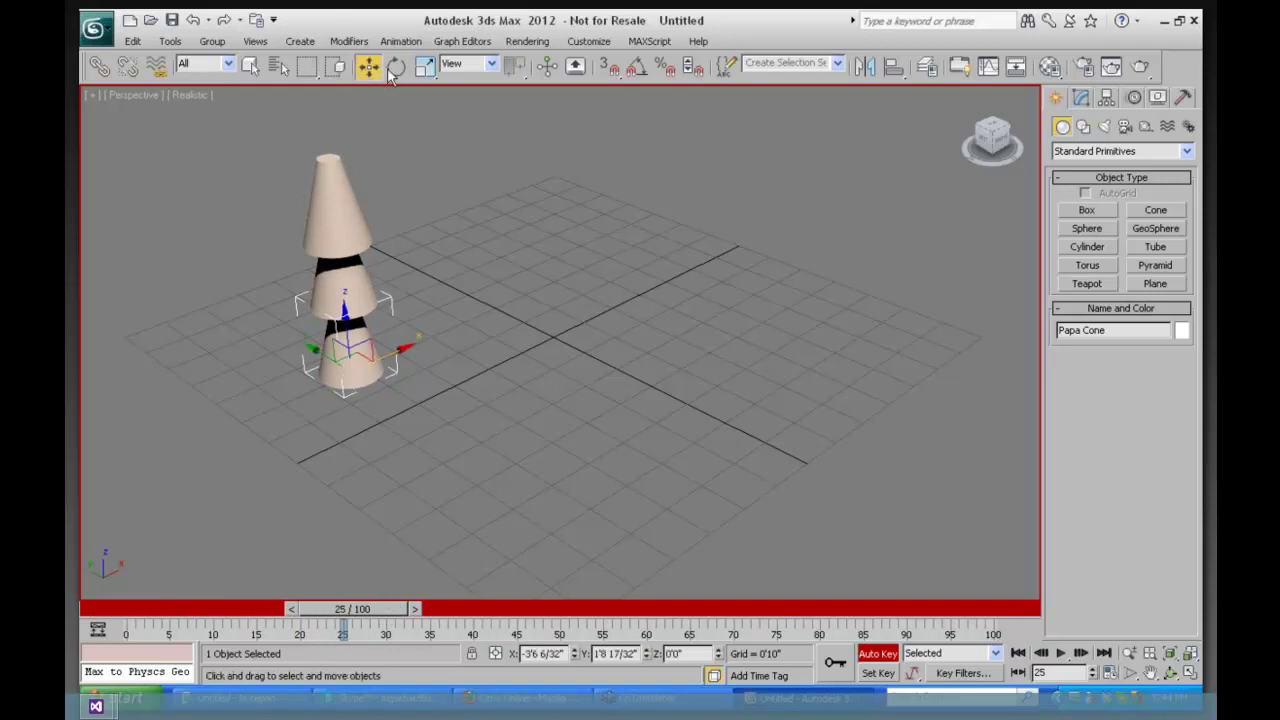
pyautogui.press('e')
pyautogui.moveTo(330, 330); pyautogui.dragTo(358, 355)
pyautogui.click(286, 610)
pyautogui.moveTo(286, 612); pyautogui.dragTo(79, 588)
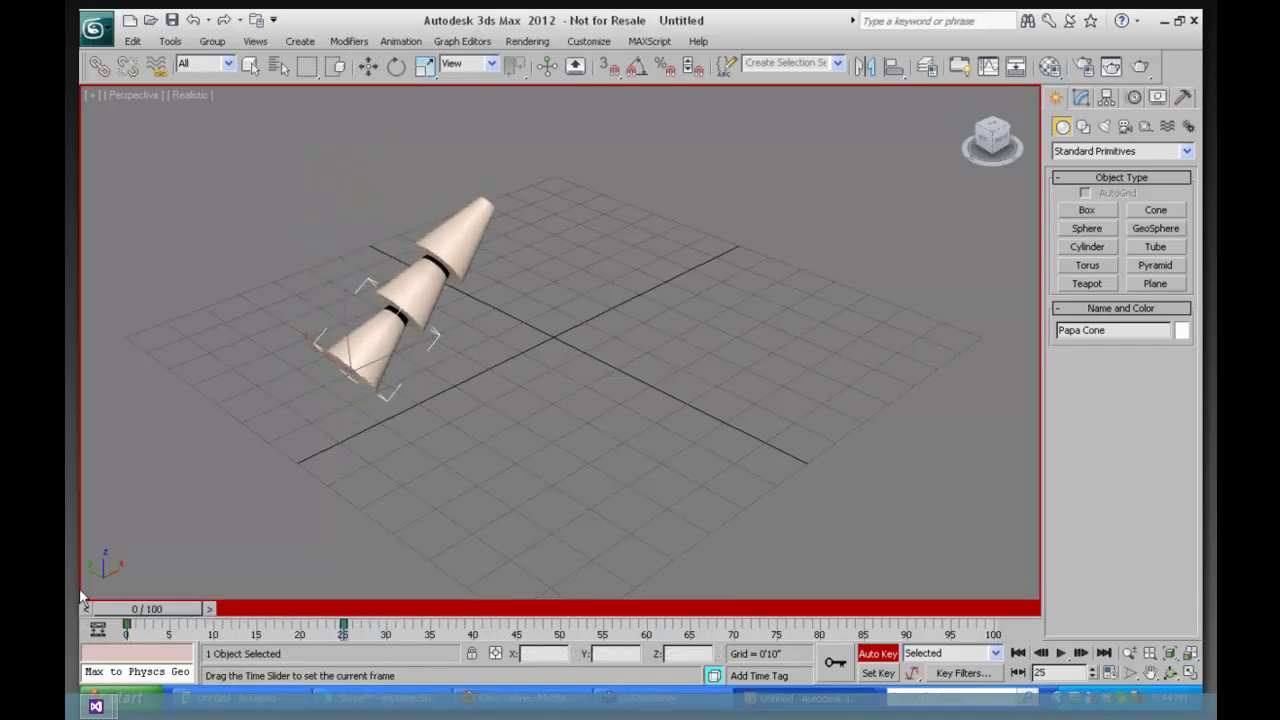
# Scale Papa Cone at frame 25 and scrub the animation back to frame 0
pyautogui.moveTo(172, 592); pyautogui.dragTo(376, 610)
pyautogui.press('e')
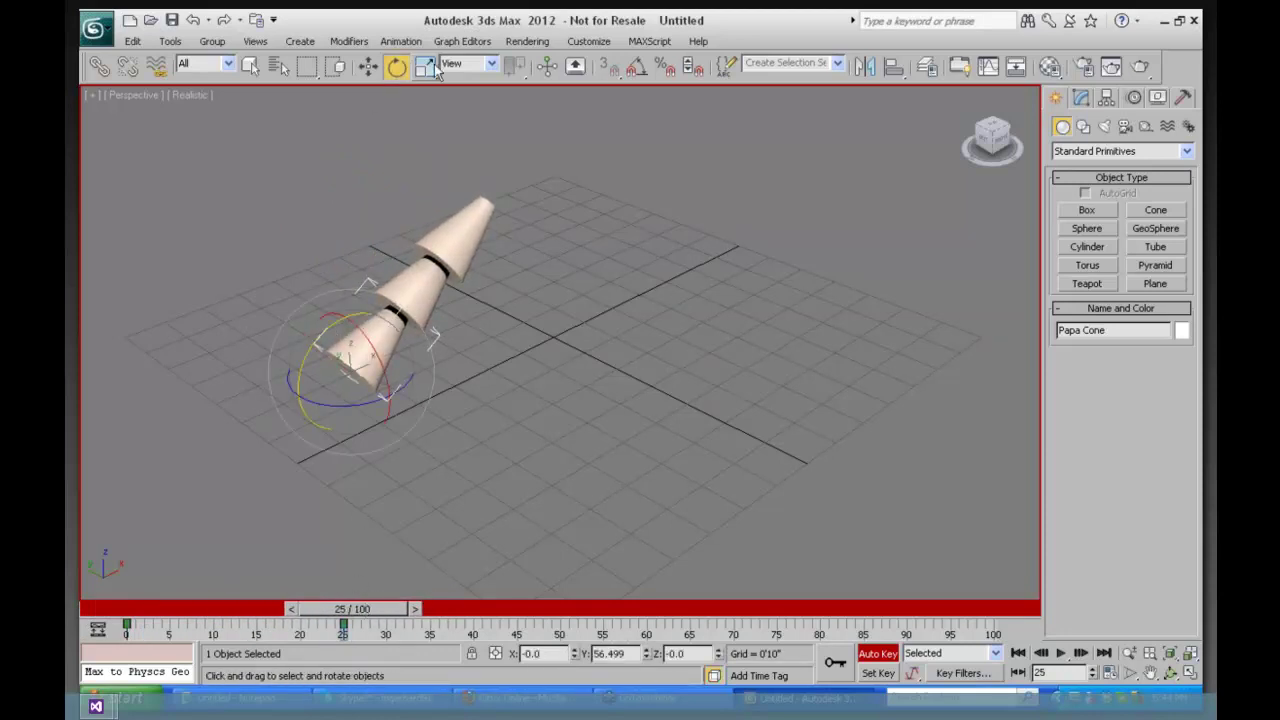
pyautogui.click(425, 67)
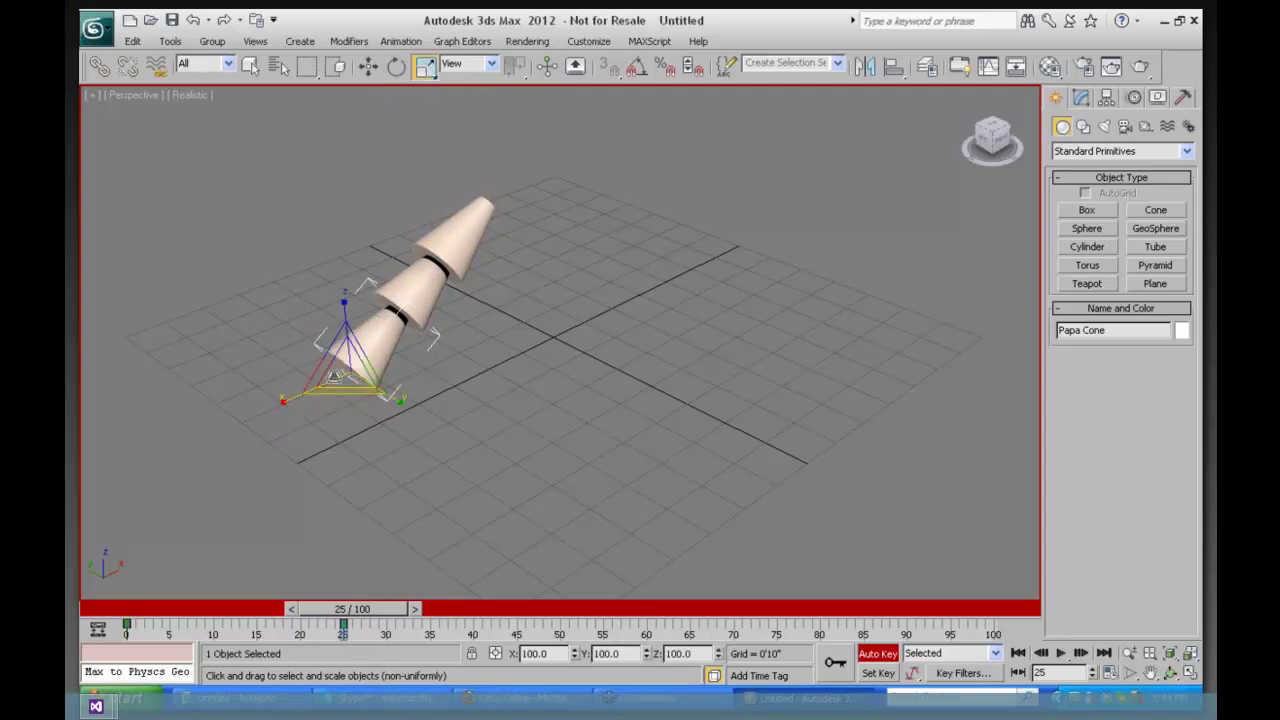
pyautogui.moveTo(337, 374); pyautogui.dragTo(222, 465)
pyautogui.moveTo(343, 609)
pyautogui.mouseDown()
pyautogui.moveTo(83, 612)
pyautogui.moveTo(349, 593)
pyautogui.moveTo(336, 596)
pyautogui.mouseUp()
pyautogui.moveTo(239, 600); pyautogui.dragTo(80, 590)
pyautogui.press('r')
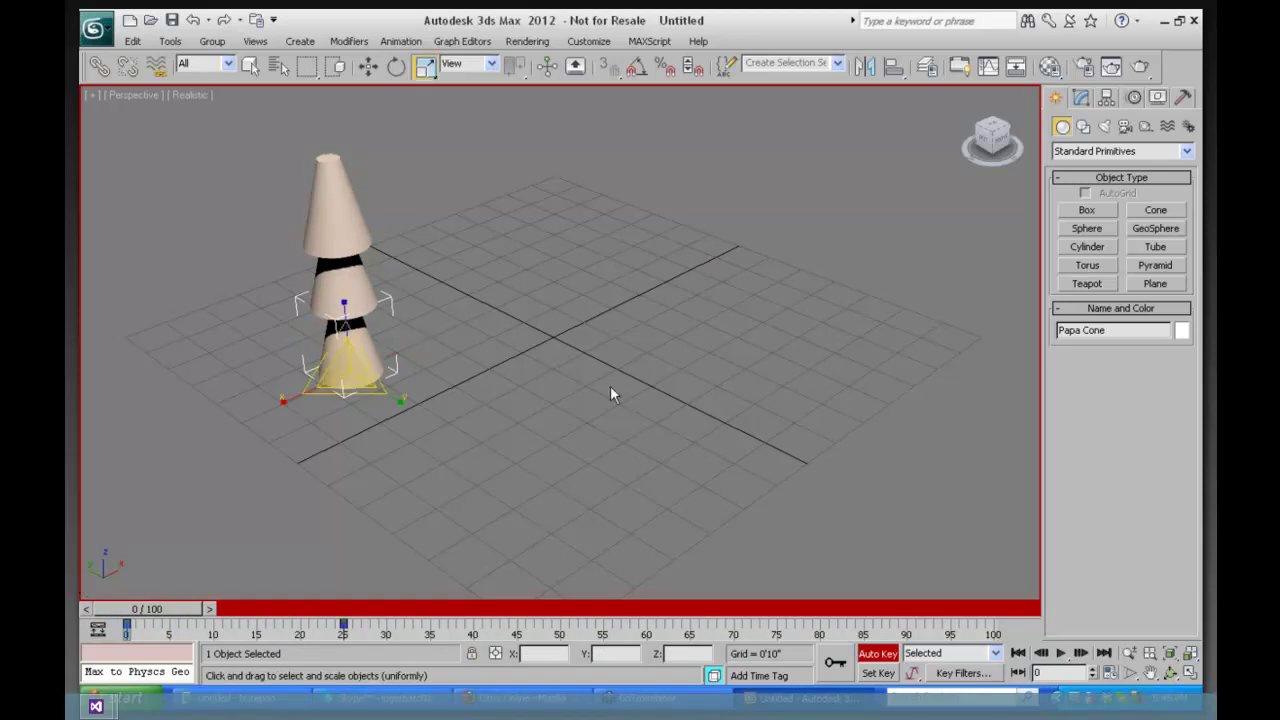
# Stop Mama Cone from inheriting scale on X, Y and Z, and scrub the animation to check it
pyautogui.click(384, 348)
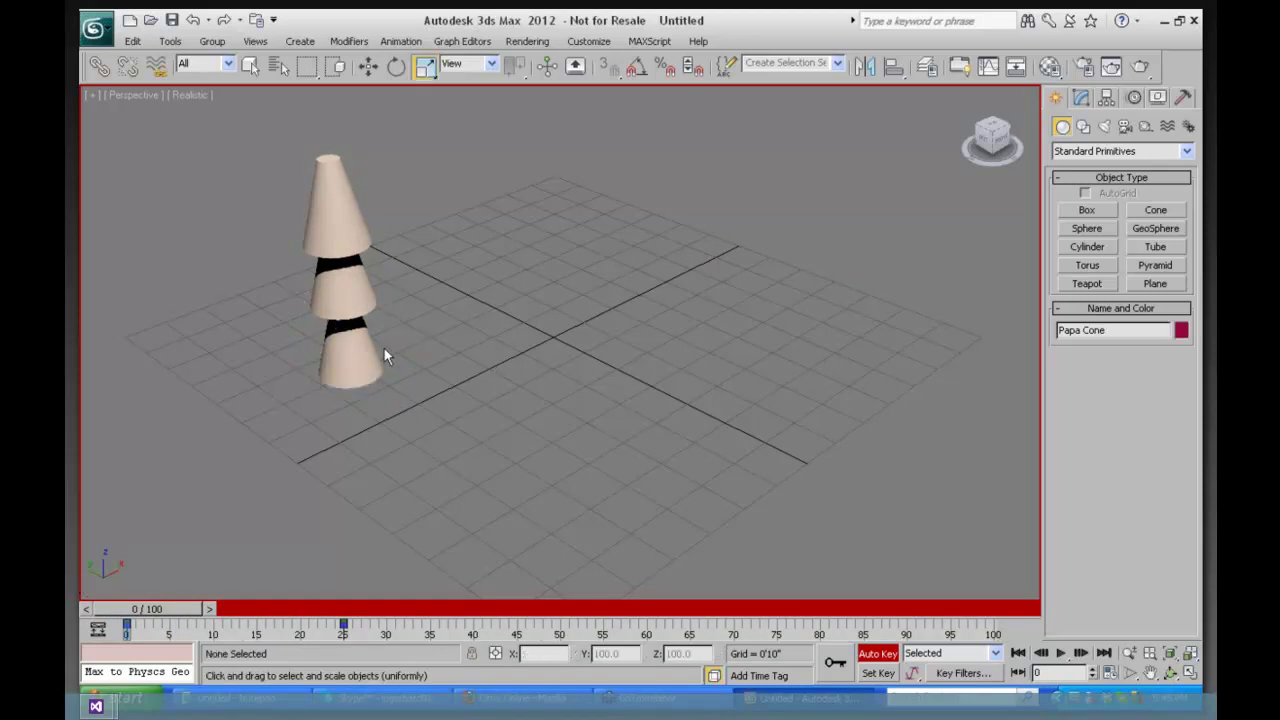
pyautogui.click(343, 278)
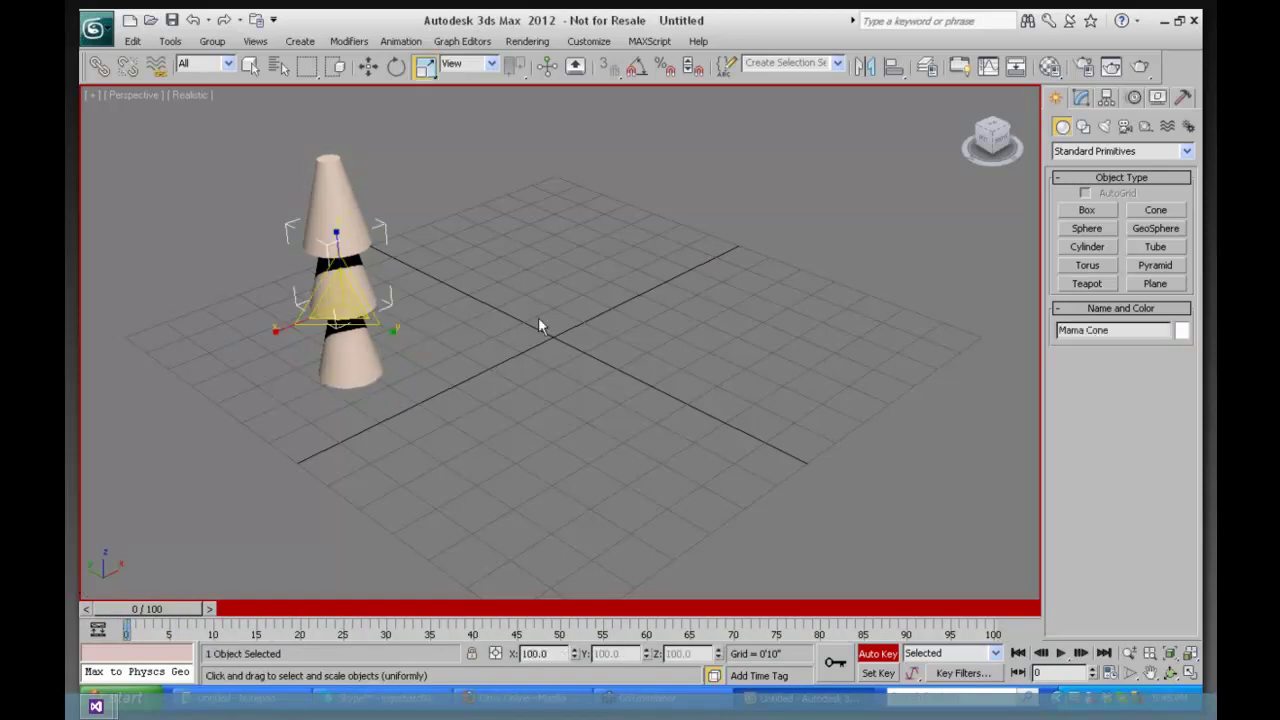
pyautogui.click(1134, 97)
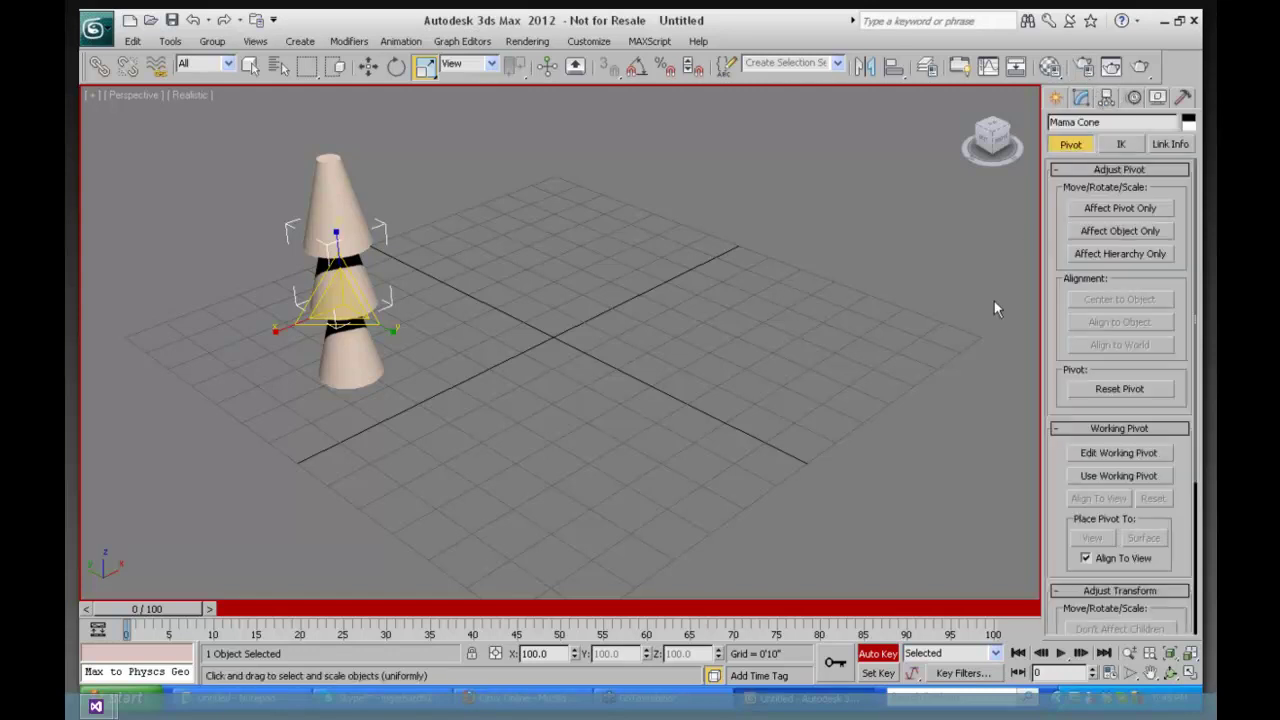
pyautogui.click(1168, 144)
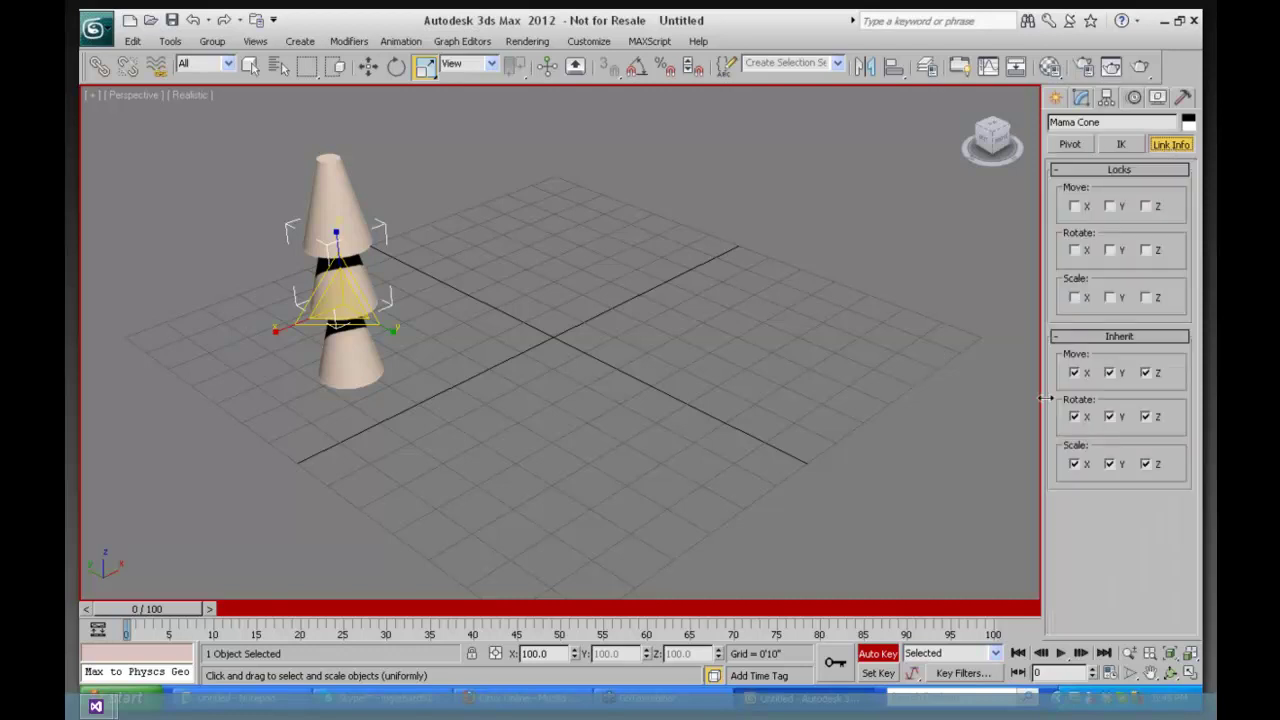
pyautogui.click(1074, 465)
pyautogui.click(1109, 465)
pyautogui.moveTo(160, 601); pyautogui.dragTo(86, 603)
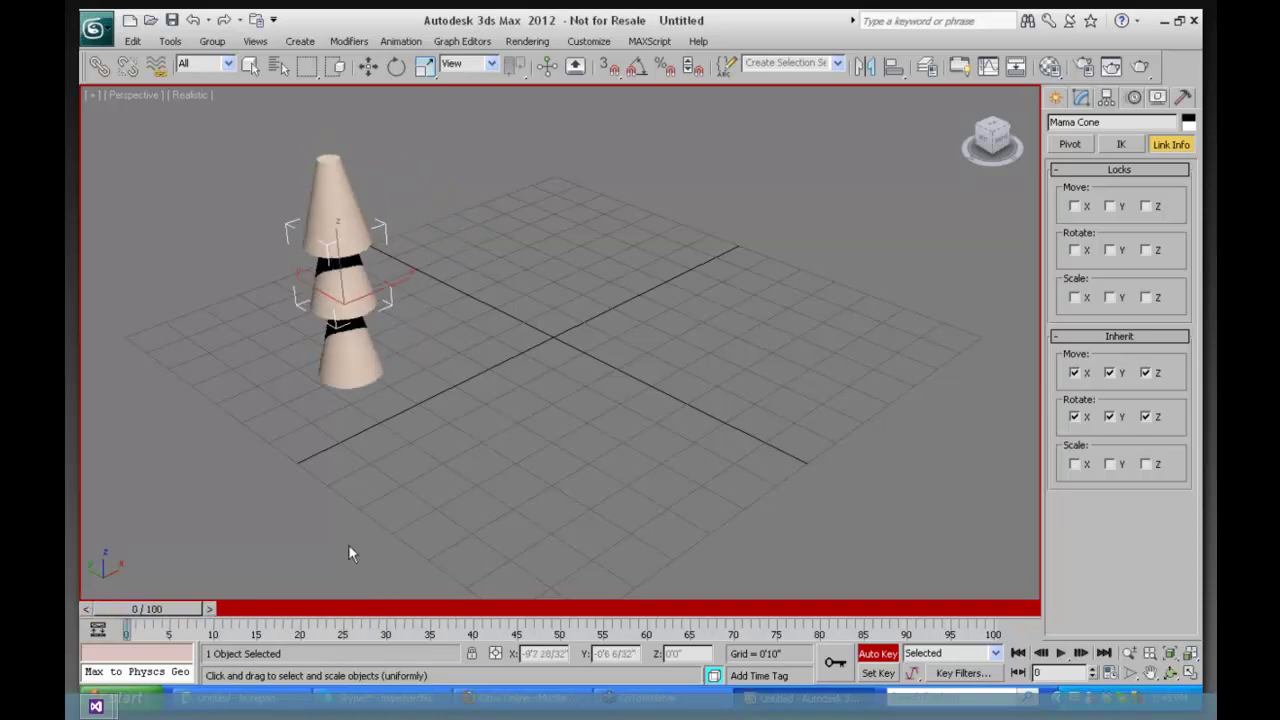
# Stop Mama Cone from inheriting rotation on X, Y and Z, and scrub the animation to check it
pyautogui.click(1075, 417)
pyautogui.click(1110, 417)
pyautogui.click(1146, 417)
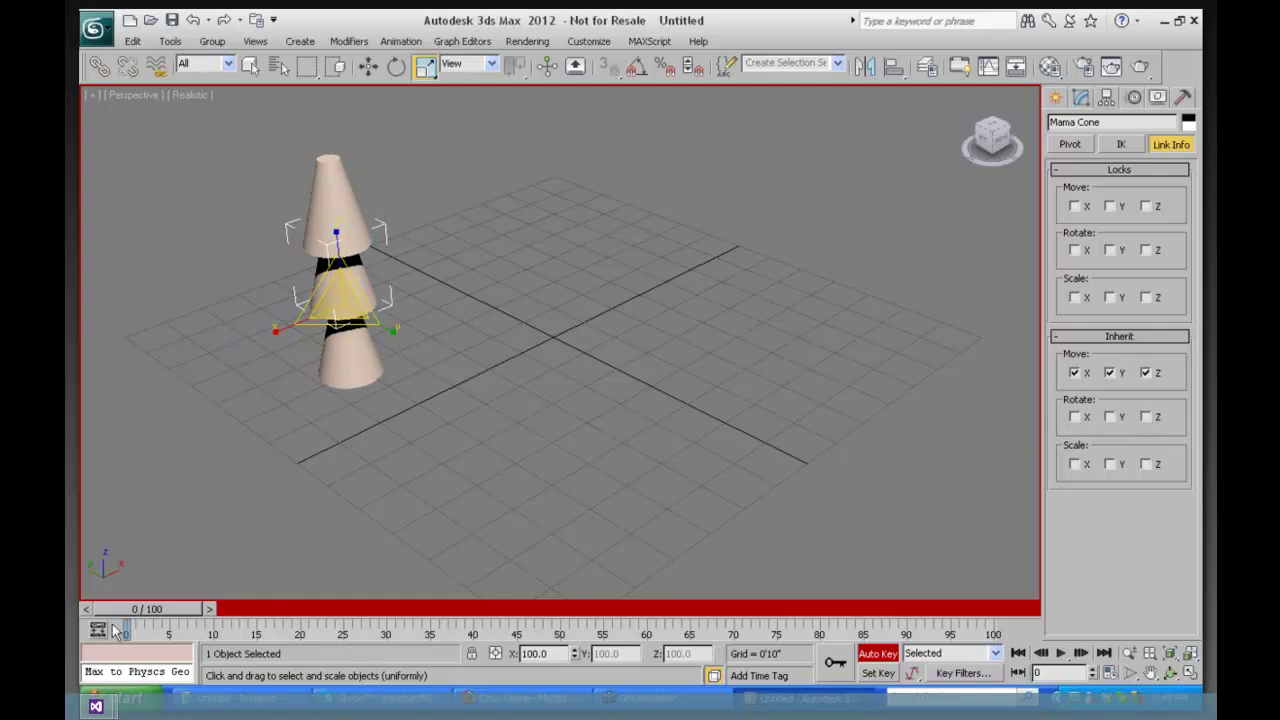
pyautogui.moveTo(256, 615); pyautogui.dragTo(83, 620)
pyautogui.press('r')
# Restore Mama Cone's rotation inheritance on X and Y, turn off automatic keyframing, and clear the selection
pyautogui.click(1074, 416)
pyautogui.click(1109, 416)
pyautogui.click(862, 655)
pyautogui.click(443, 200)
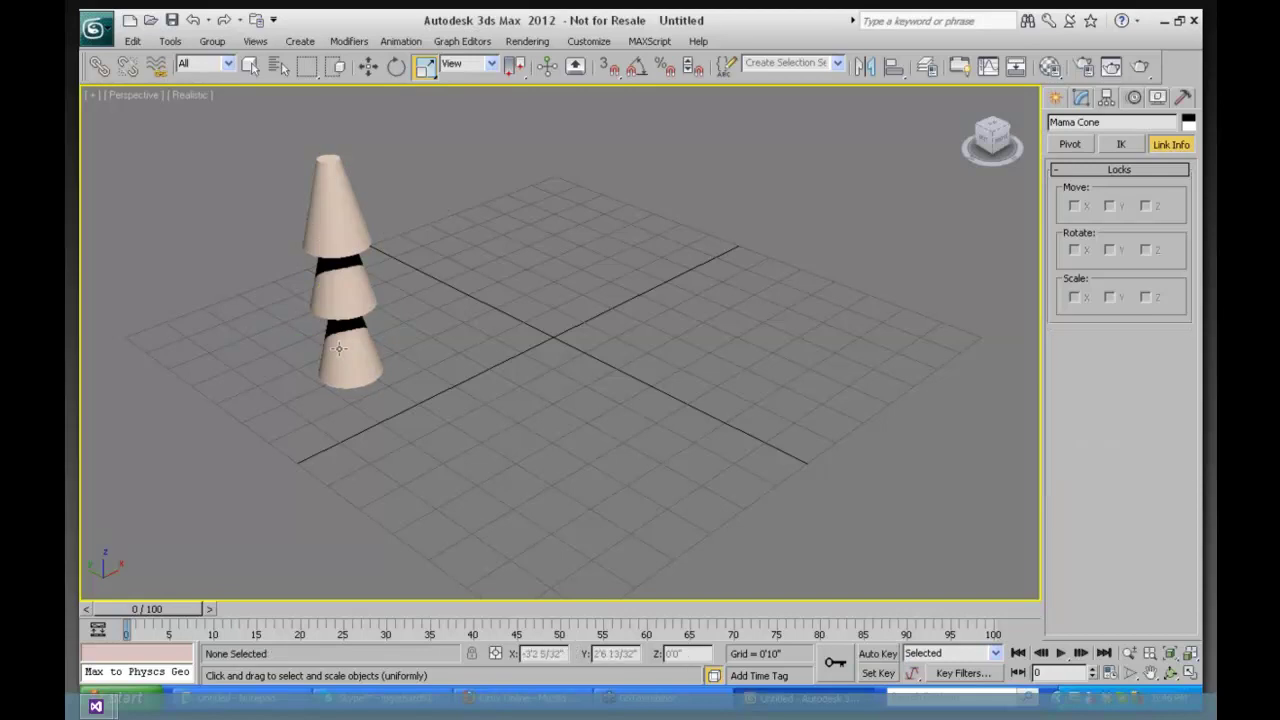
# Show Papa Cone's assigned transform controllers and widen the command area to two columns to read them
pyautogui.click(342, 349)
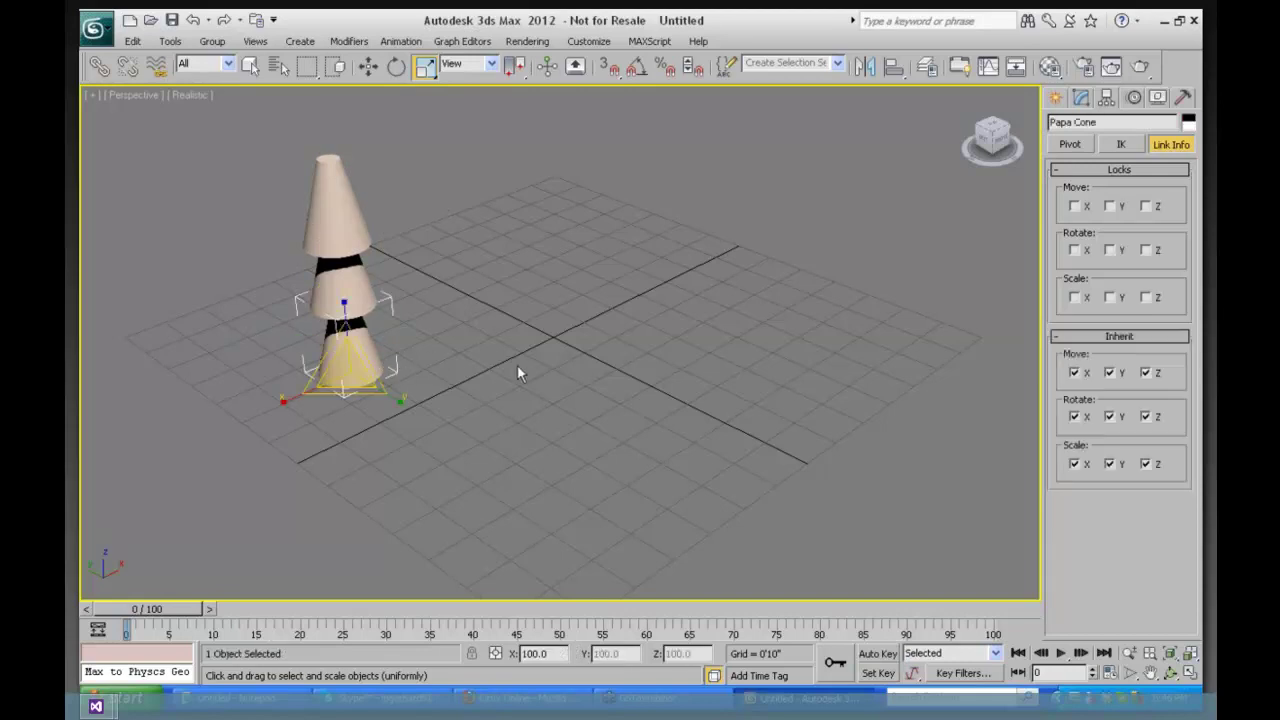
pyautogui.click(1134, 100)
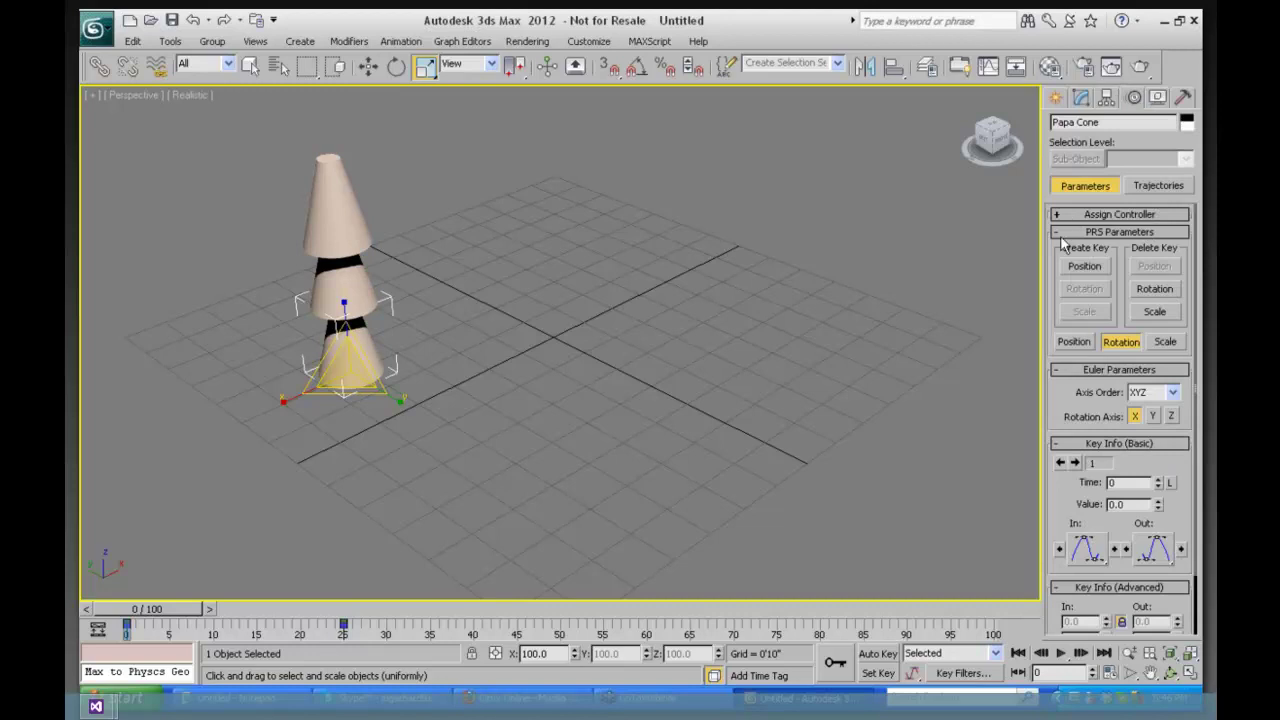
pyautogui.click(1086, 214)
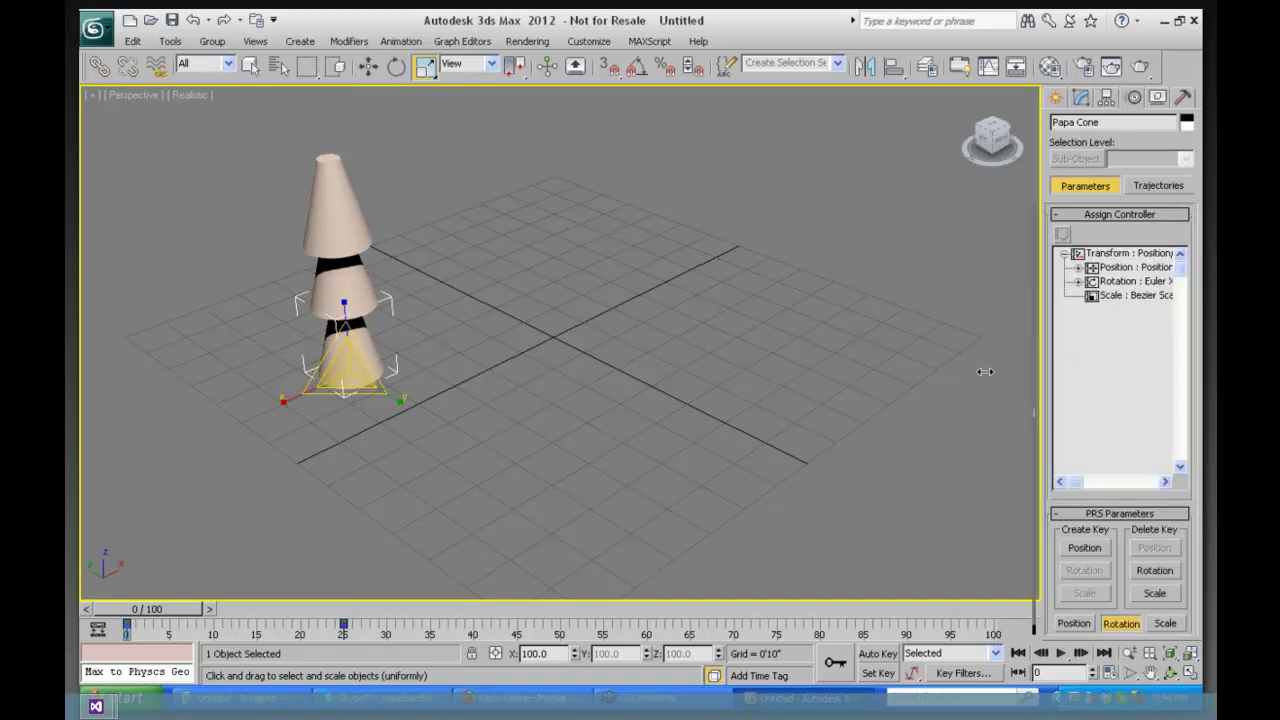
pyautogui.moveTo(985, 371); pyautogui.dragTo(905, 536)
pyautogui.moveTo(920, 484)
pyautogui.mouseDown()
pyautogui.moveTo(955, 485)
pyautogui.moveTo(914, 485)
pyautogui.mouseUp()
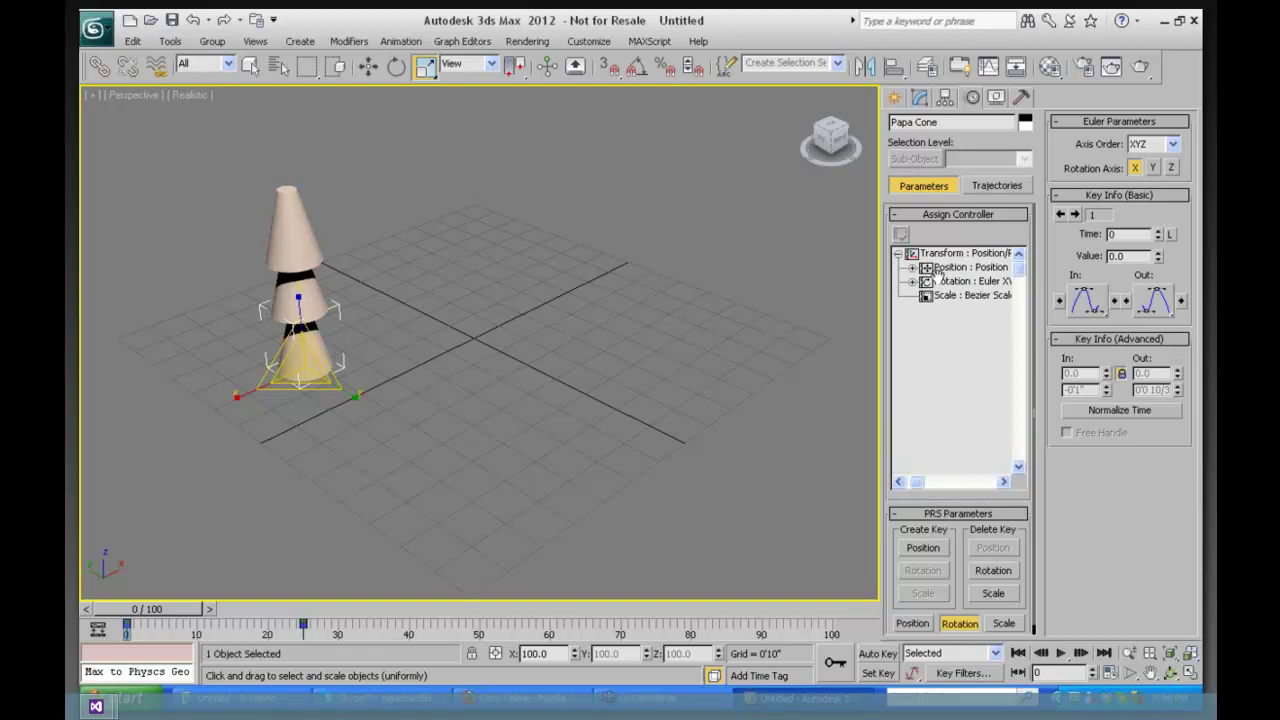
pyautogui.moveTo(915, 484)
pyautogui.mouseDown()
pyautogui.moveTo(955, 486)
pyautogui.moveTo(925, 486)
pyautogui.mouseUp()
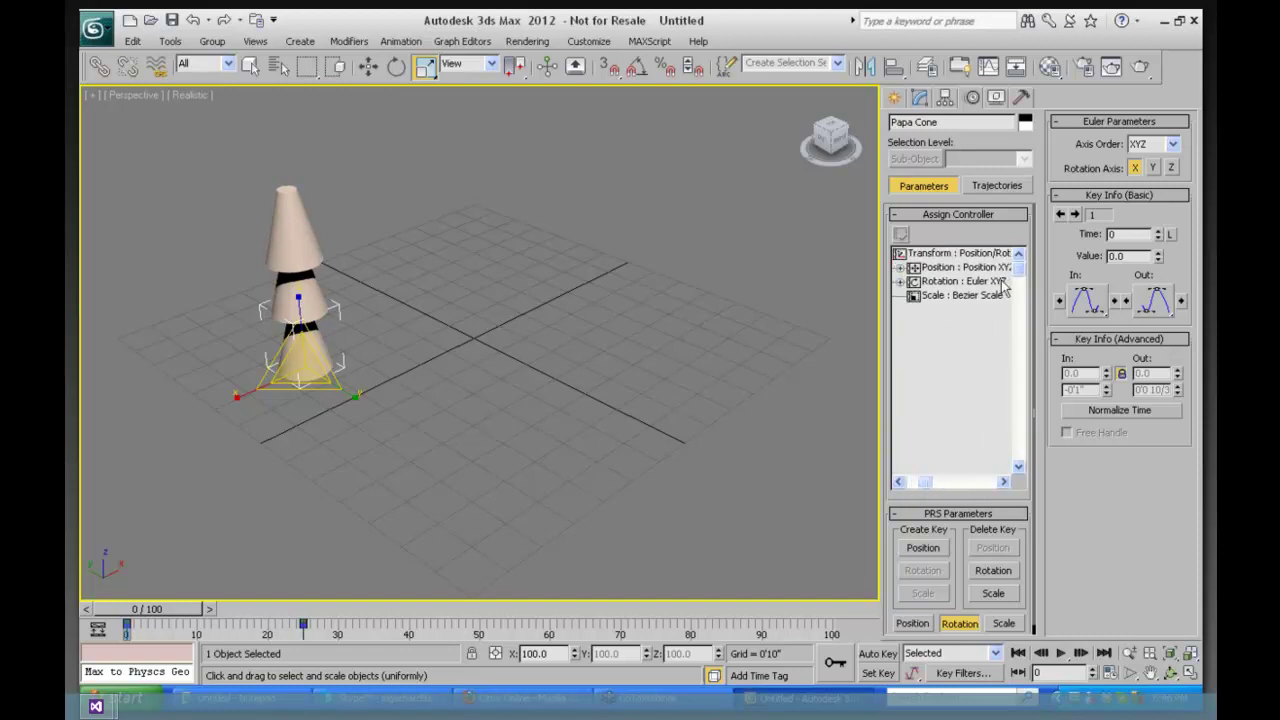
# Examine the available controllers for Papa Cone's rotation track and keep Euler XYZ
pyautogui.click(935, 283)
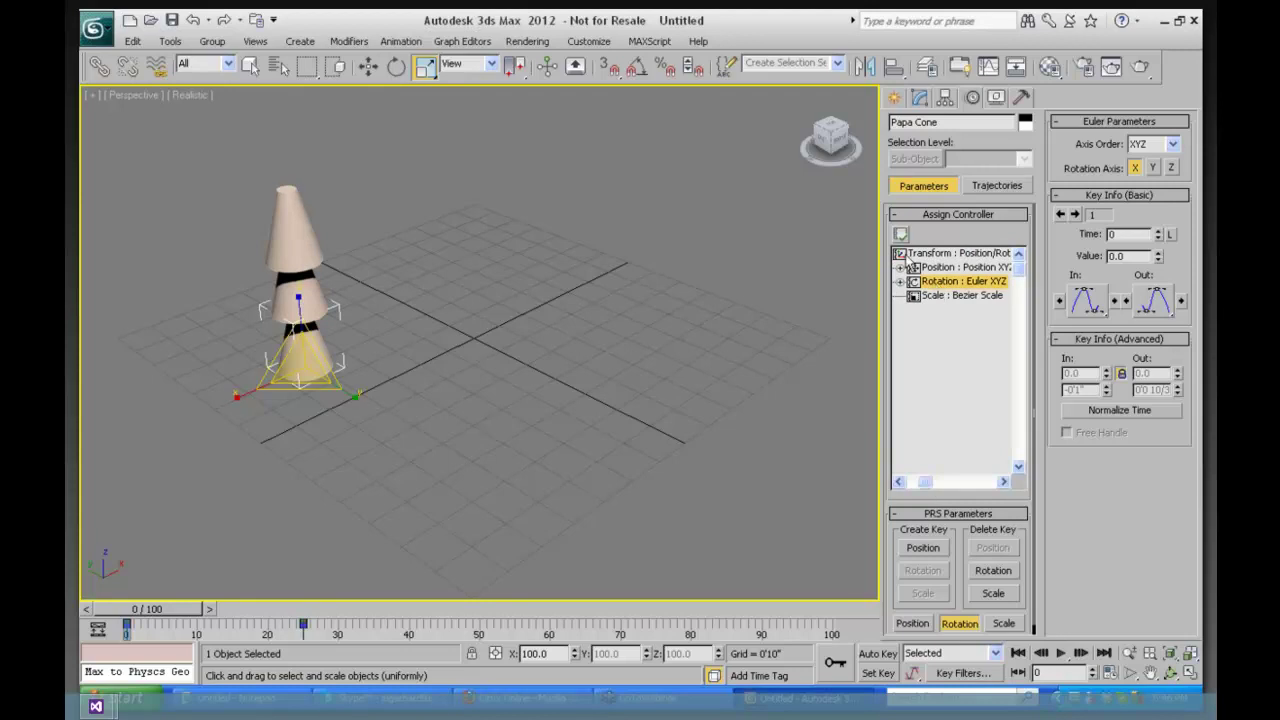
pyautogui.click(901, 235)
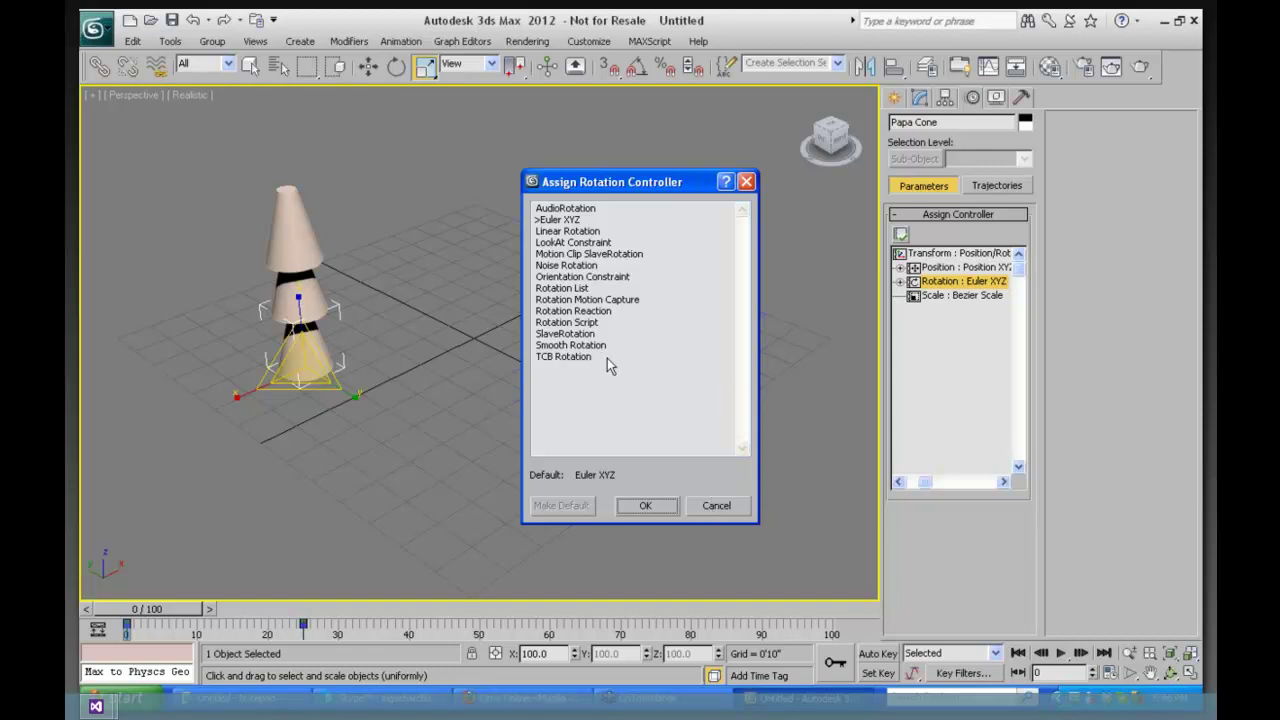
pyautogui.click(646, 505)
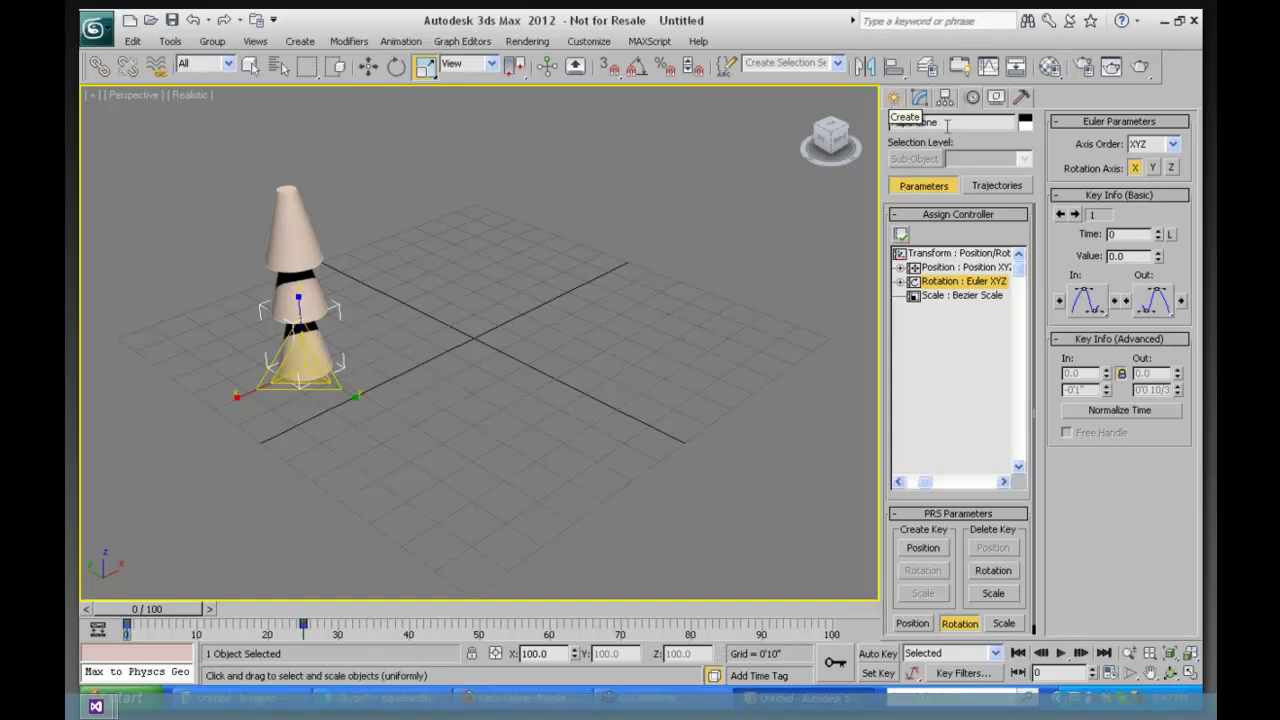
# Create a Dummy helper near the center of the grid, beside the cone stack
pyautogui.click(893, 97)
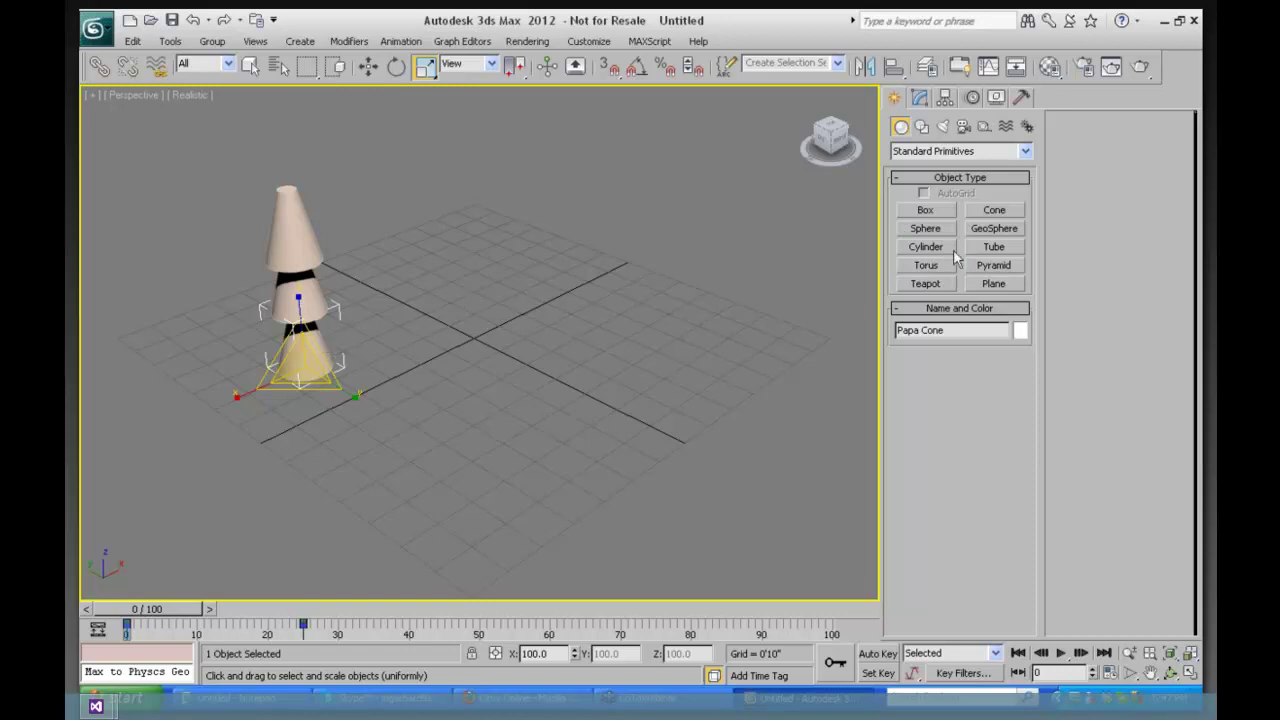
pyautogui.click(984, 127)
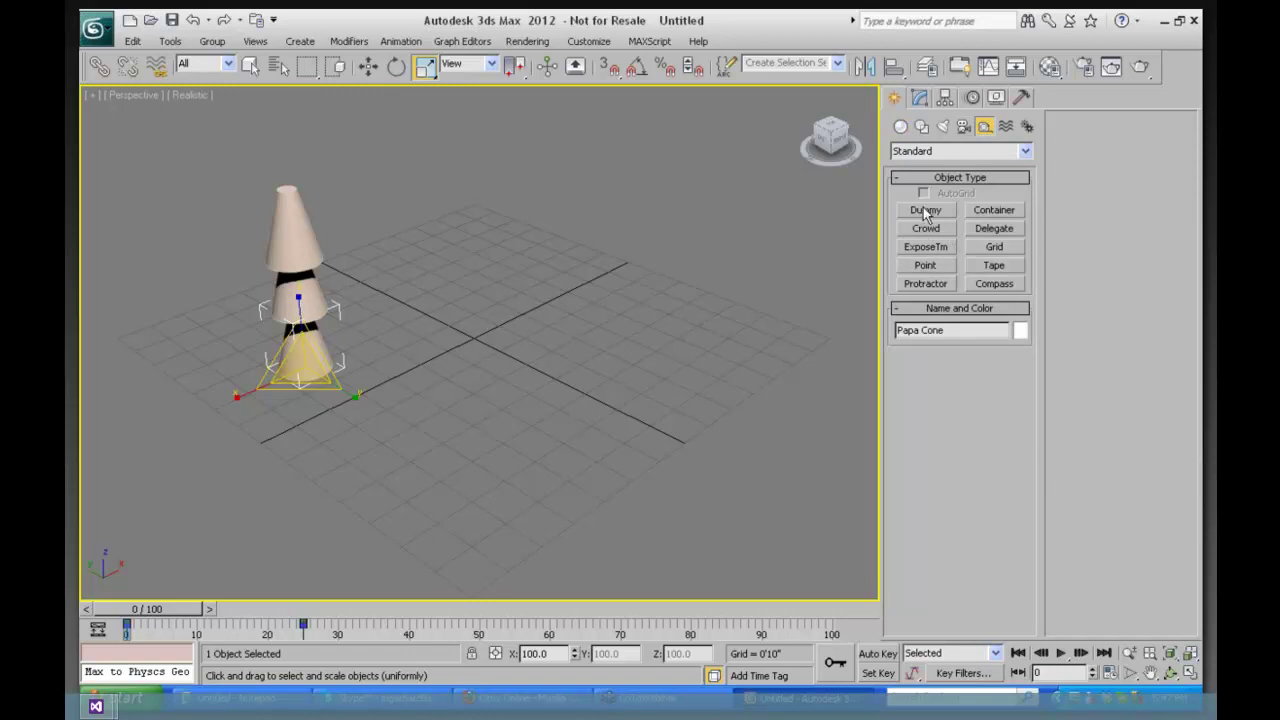
pyautogui.click(923, 210)
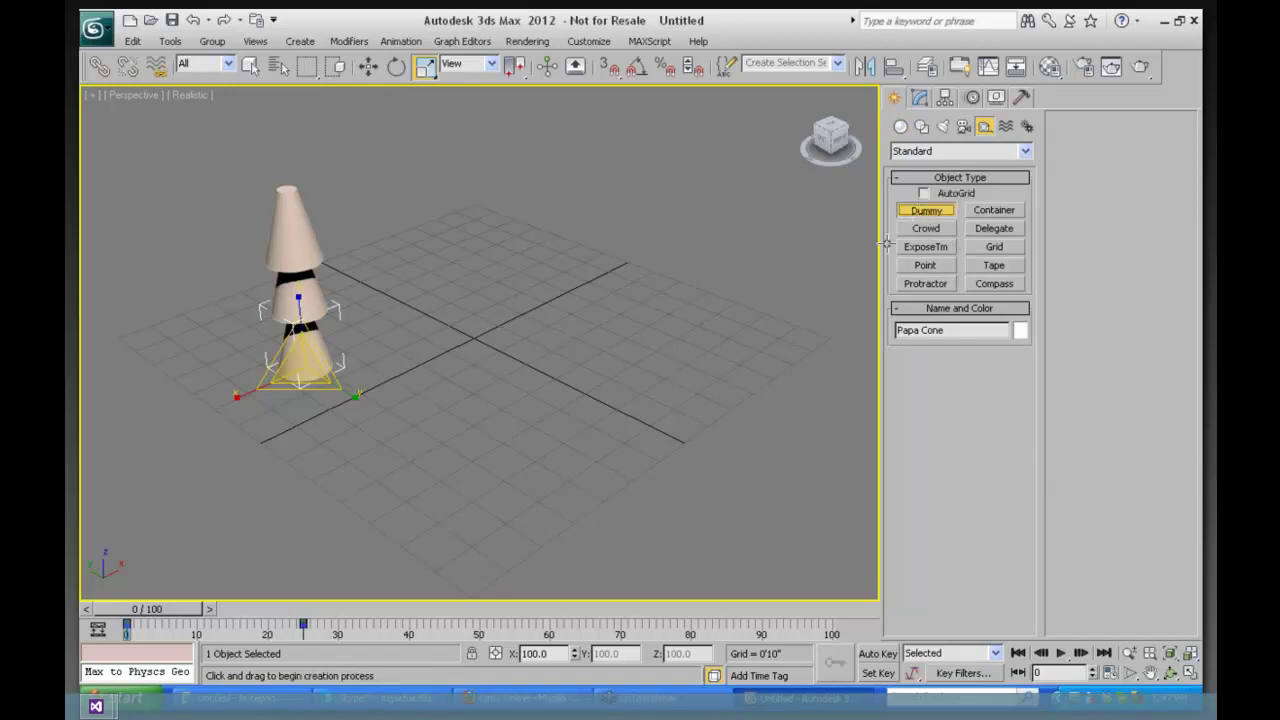
pyautogui.moveTo(434, 349); pyautogui.dragTo(440, 386)
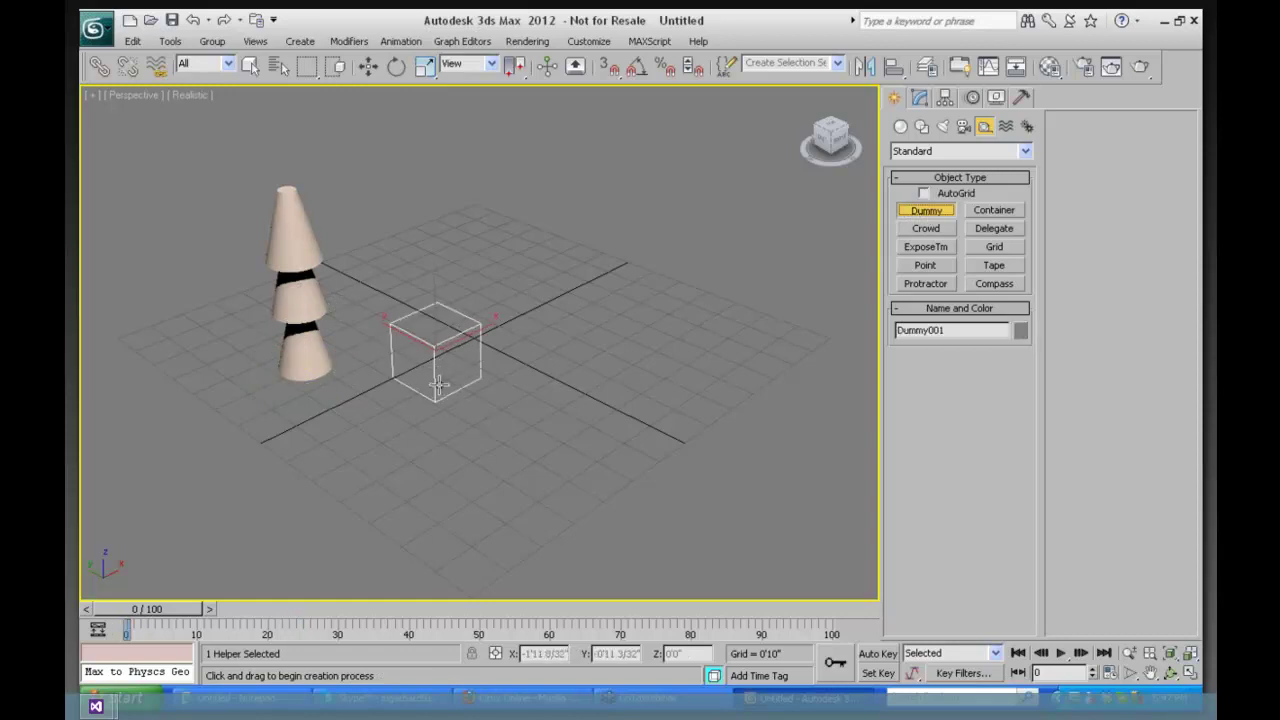
# Create two separate cones on the far side of the dummy, about 2'2" and 2'1" tall
pyautogui.click(901, 127)
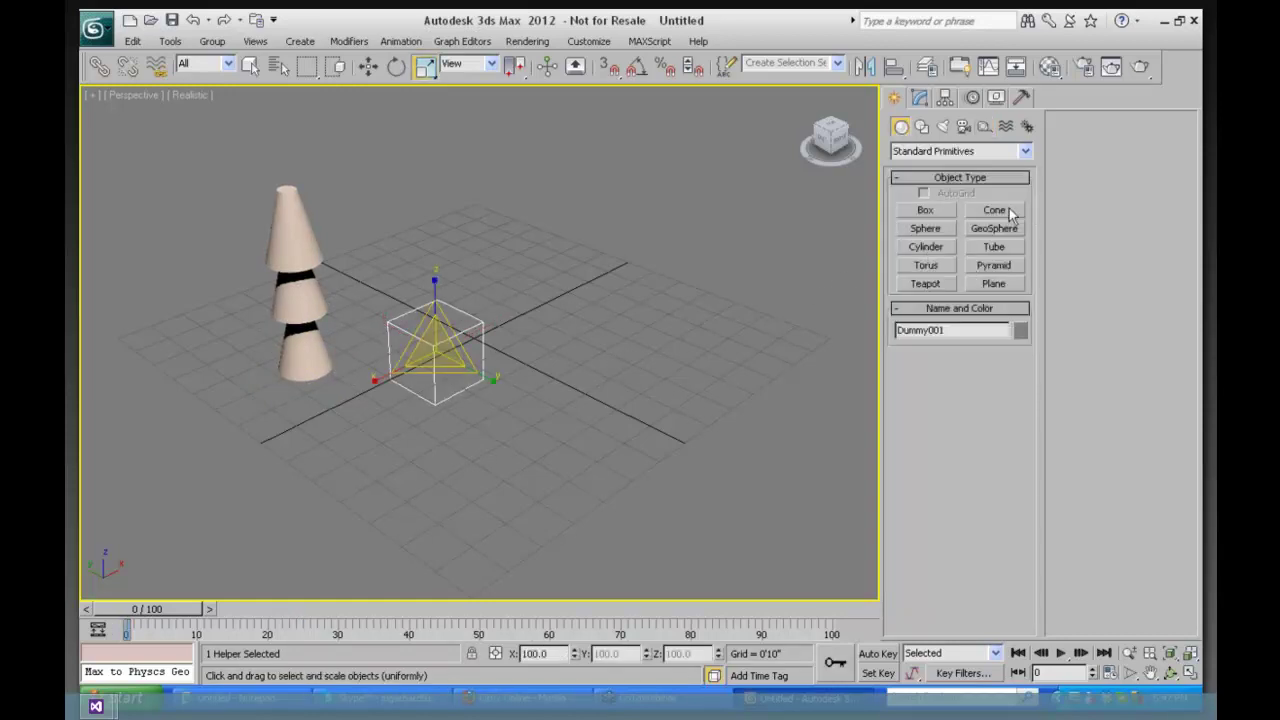
pyautogui.click(993, 211)
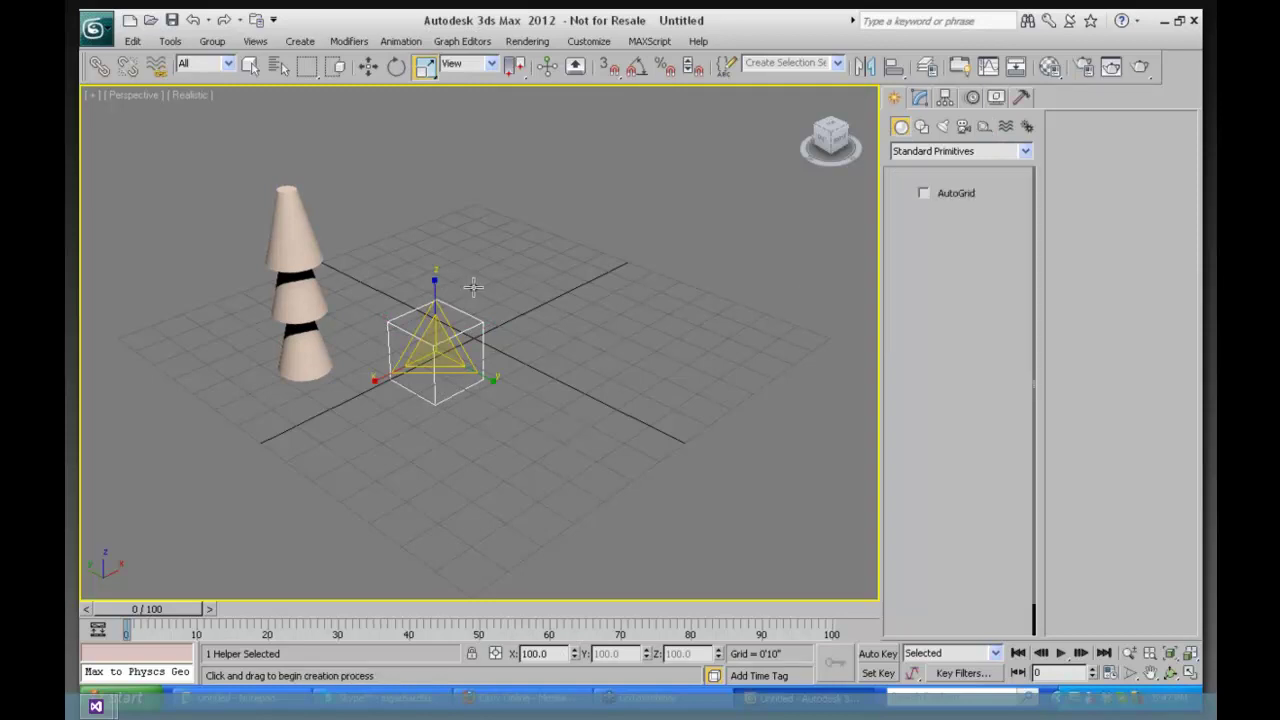
pyautogui.moveTo(474, 292); pyautogui.dragTo(478, 298)
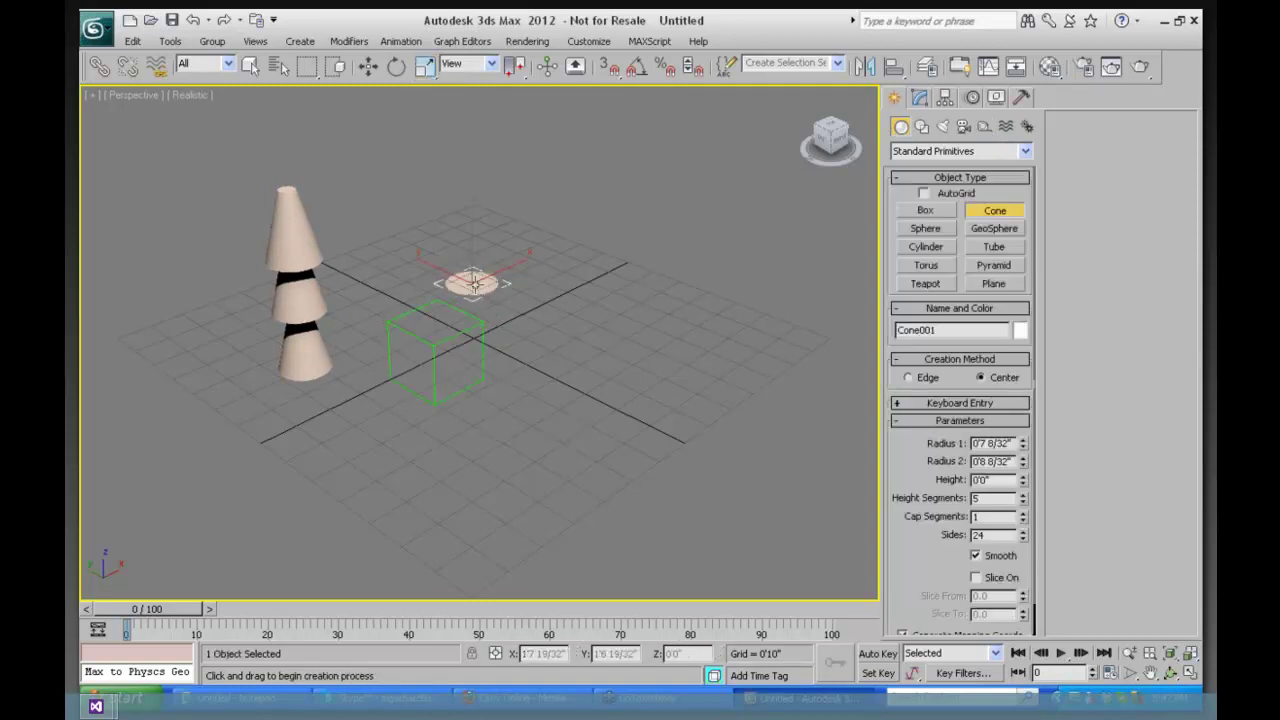
pyautogui.click(479, 216)
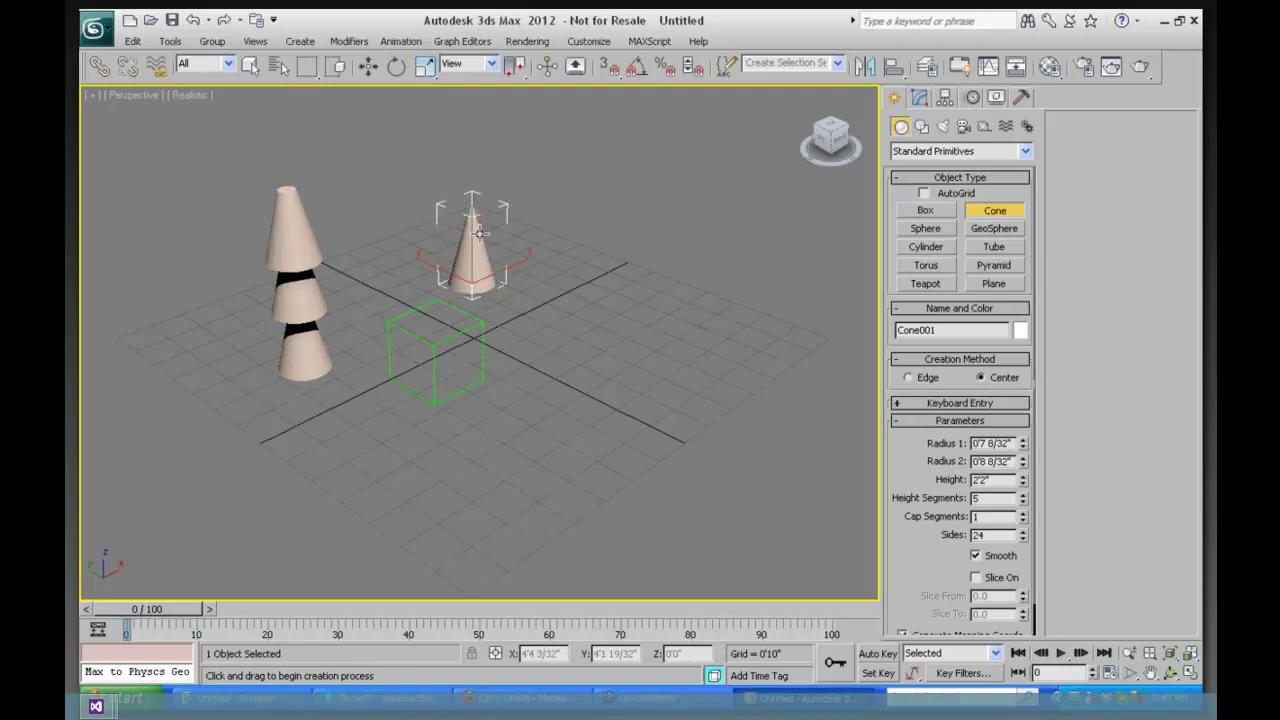
pyautogui.click(481, 232)
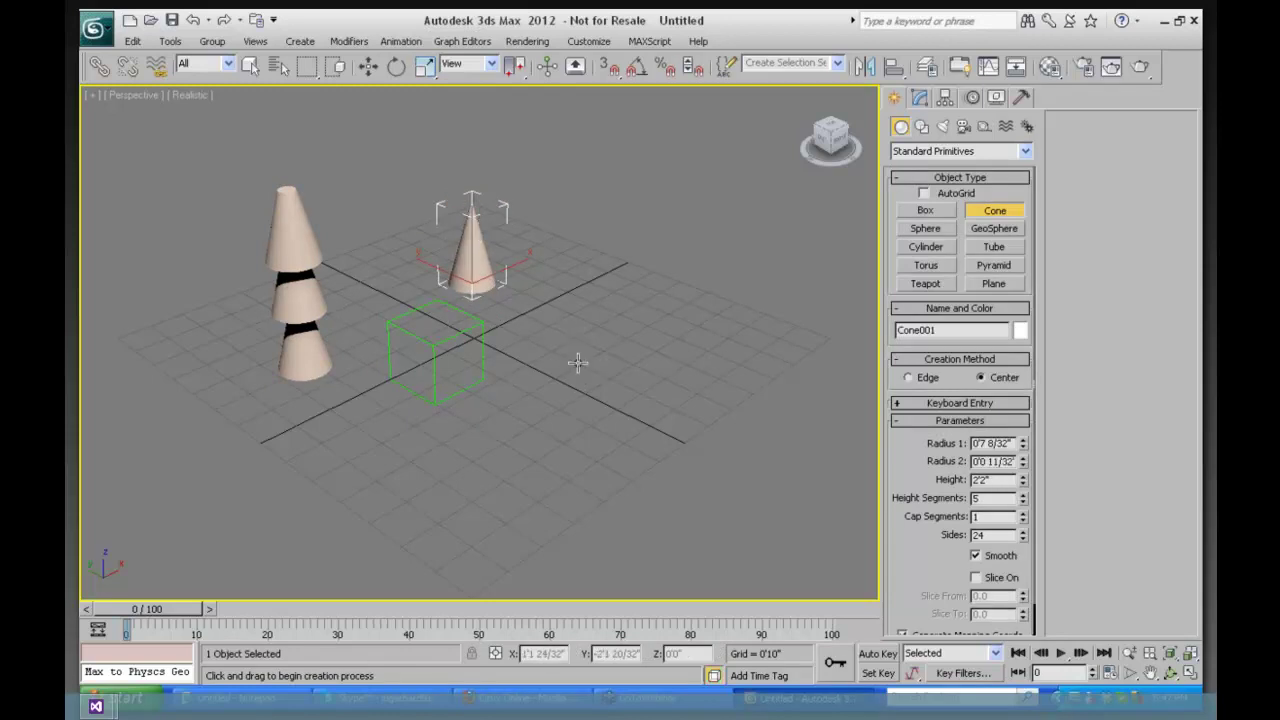
pyautogui.moveTo(576, 352); pyautogui.dragTo(578, 366)
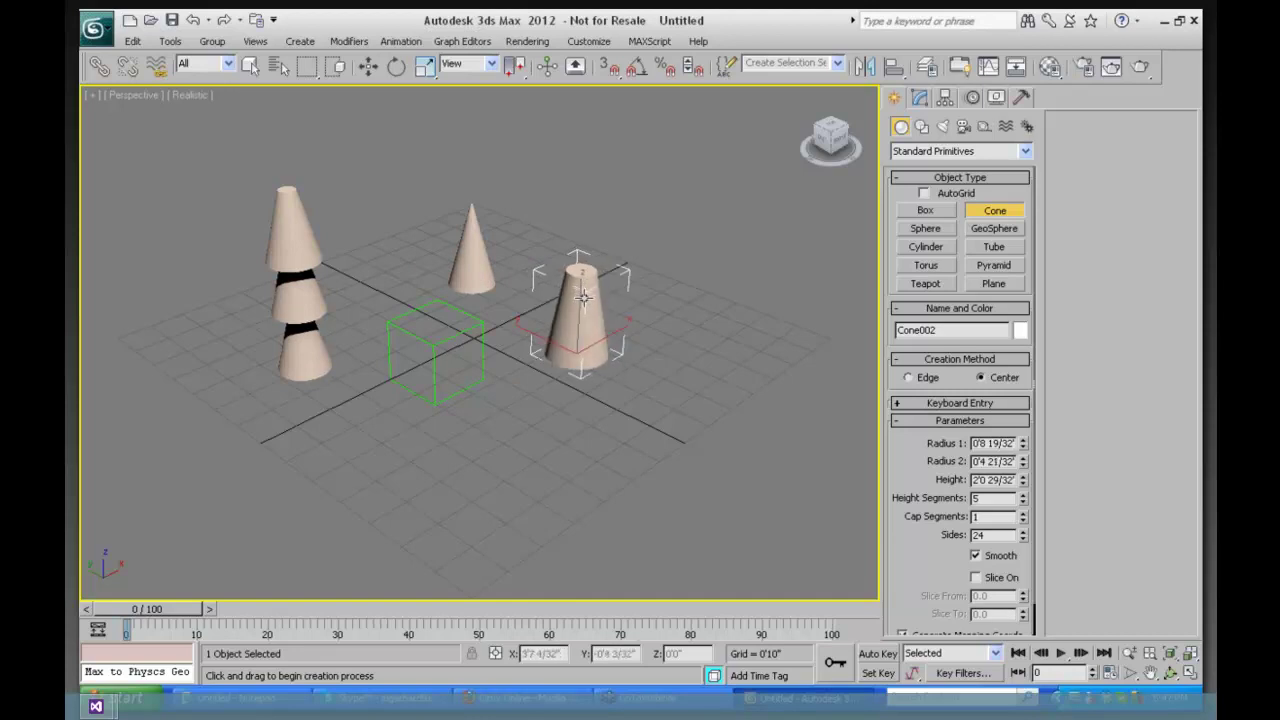
# Link Papa Cone to the dummy as its parent, keeping the Link tool ready
pyautogui.click(98, 66)
pyautogui.moveTo(305, 361); pyautogui.dragTo(430, 346)
pyautogui.click(100, 64)
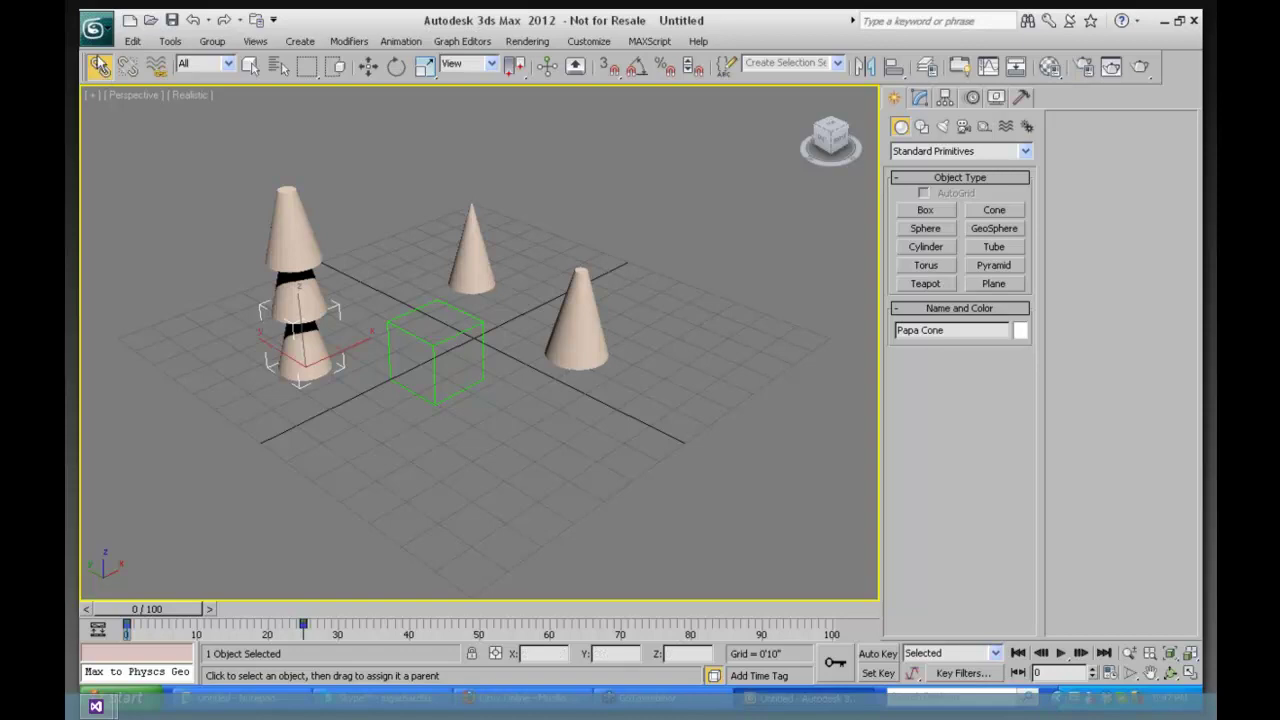
# Link each of the two separate cones to the dummy as its parent
pyautogui.click(472, 275)
pyautogui.moveTo(472, 275); pyautogui.dragTo(456, 341)
pyautogui.click(580, 349)
pyautogui.moveTo(582, 349); pyautogui.dragTo(489, 355)
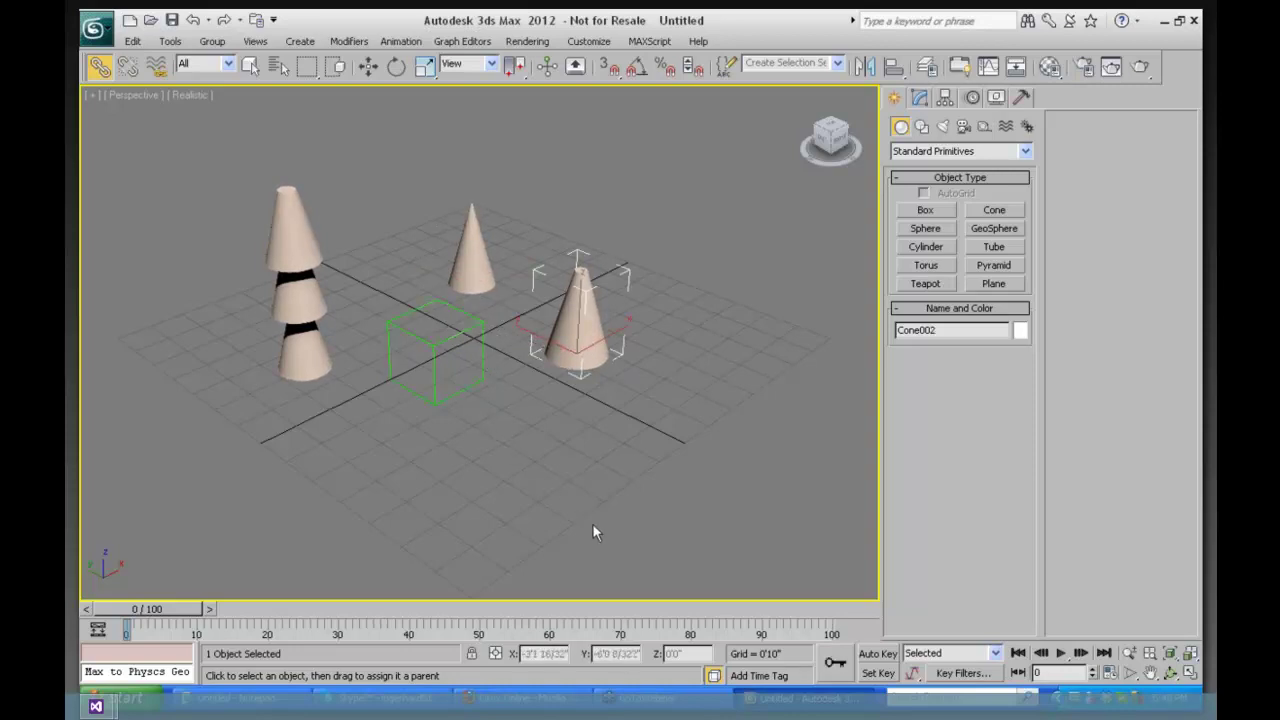
# Using Auto Key, keyframe a Z rotation of the dummy at frame 35, with the Z value at about 138.9°, and stop auto keying
pyautogui.click(877, 653)
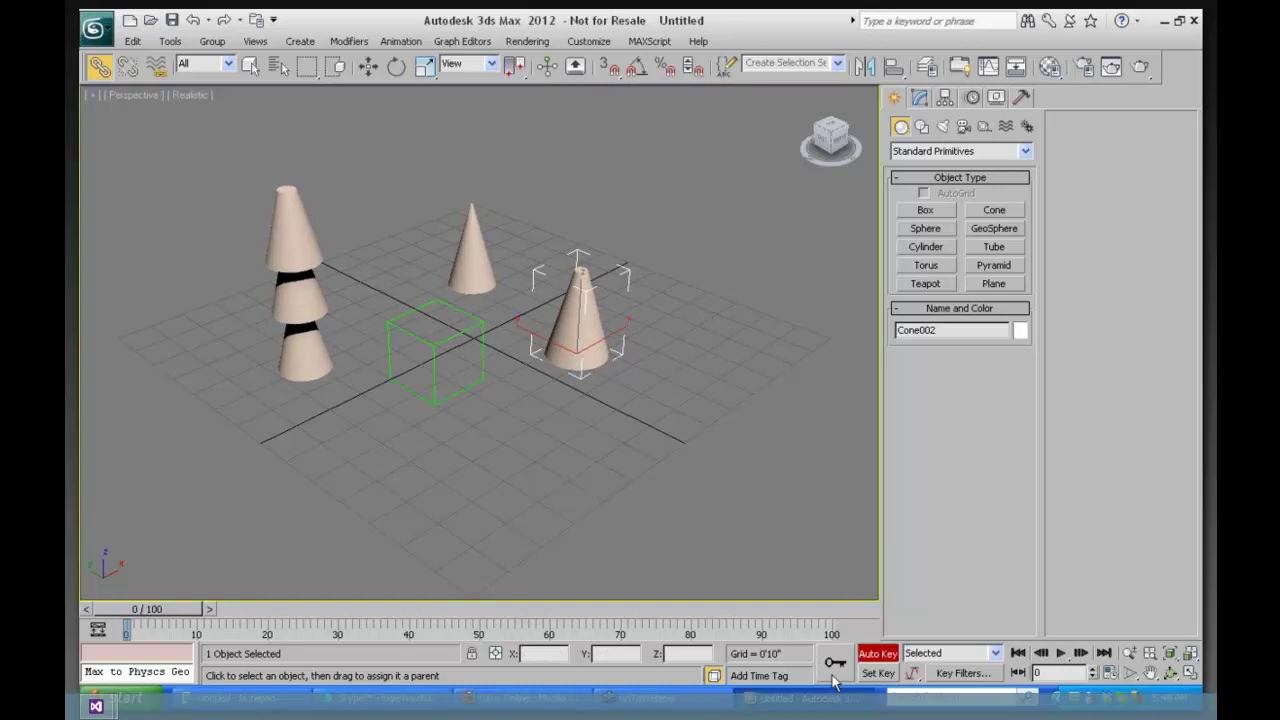
pyautogui.moveTo(366, 611); pyautogui.dragTo(389, 609)
pyautogui.click(100, 66)
pyautogui.press('e')
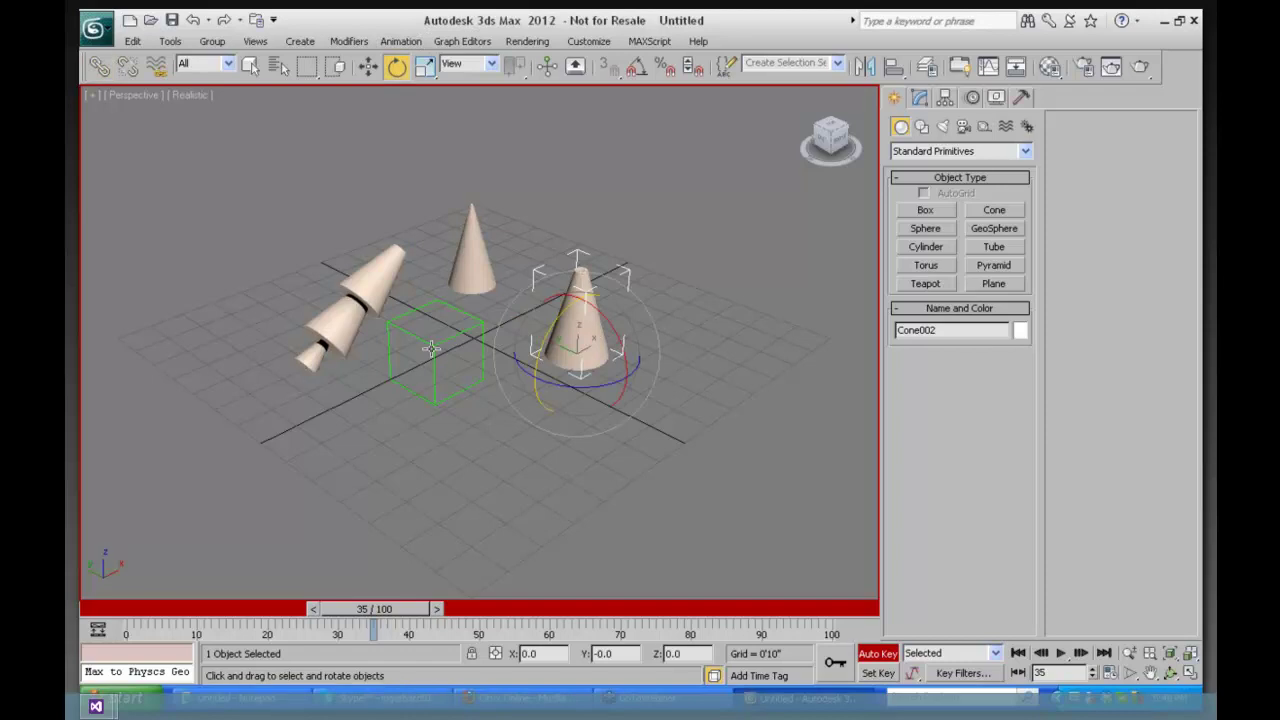
pyautogui.click(452, 384)
pyautogui.moveTo(429, 389); pyautogui.dragTo(20, 291)
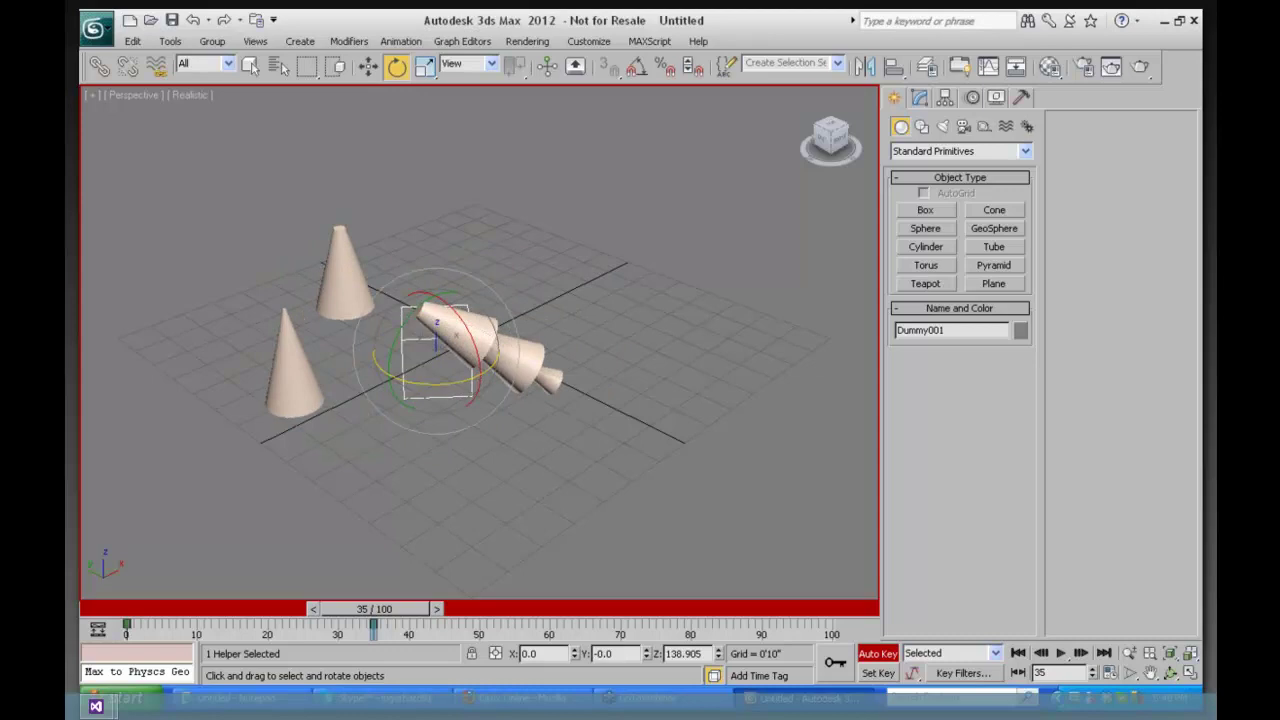
pyautogui.click(878, 653)
# Play the dummy's rotation animation from the first frame and stop it
pyautogui.click(1018, 652)
pyautogui.click(1060, 653)
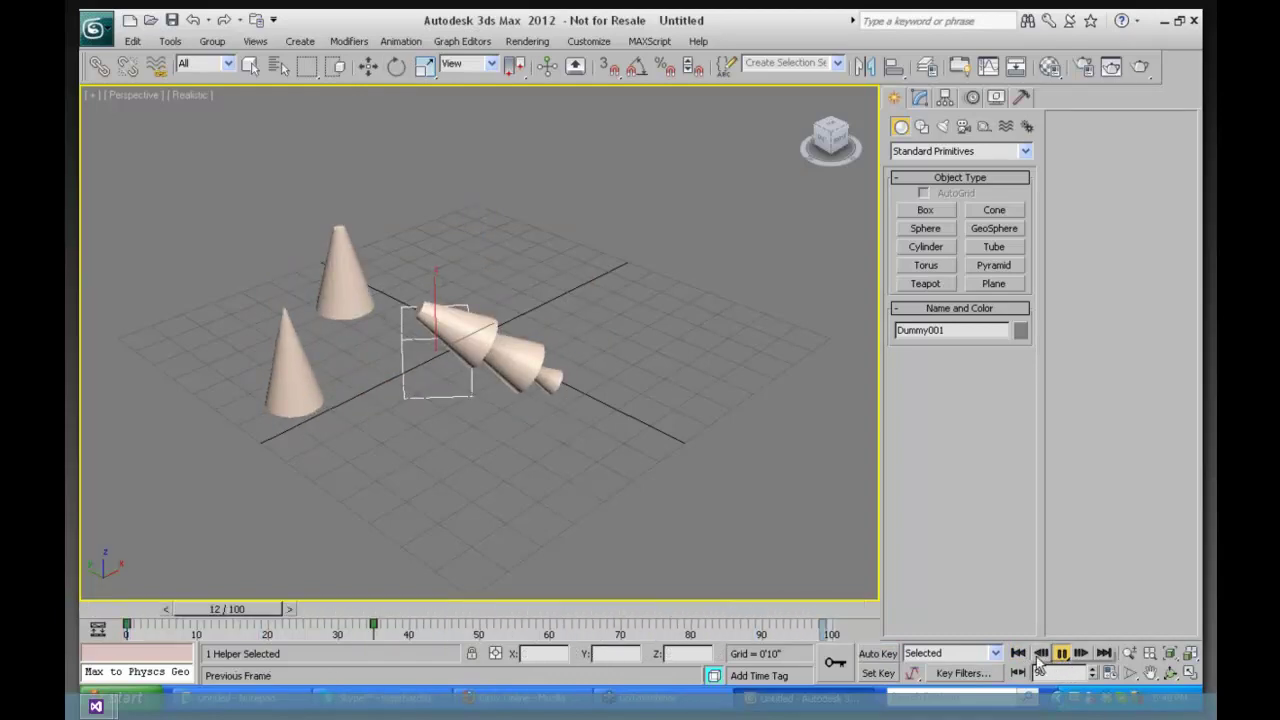
pyautogui.click(1062, 653)
pyautogui.press('e')
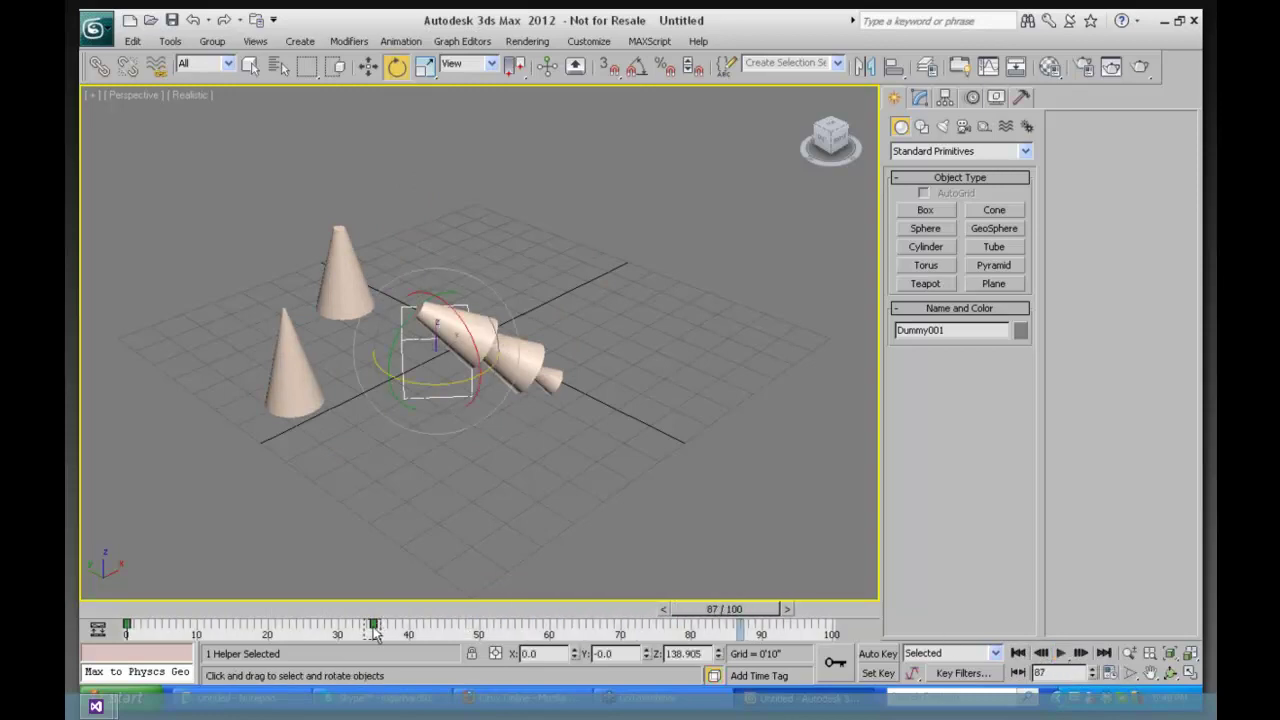
# Retime the dummy's second rotation key to frame 100 and replay the slower animation from the start
pyautogui.moveTo(374, 632); pyautogui.dragTo(832, 645)
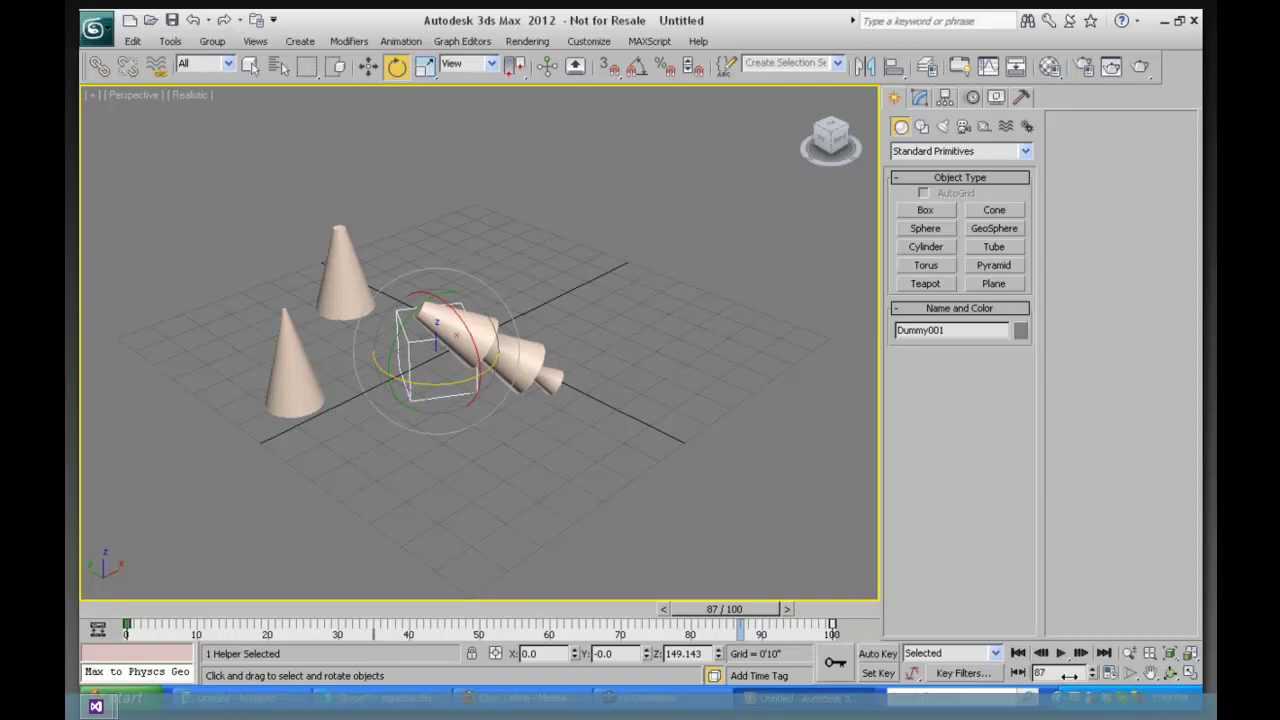
pyautogui.click(1018, 653)
pyautogui.click(1061, 653)
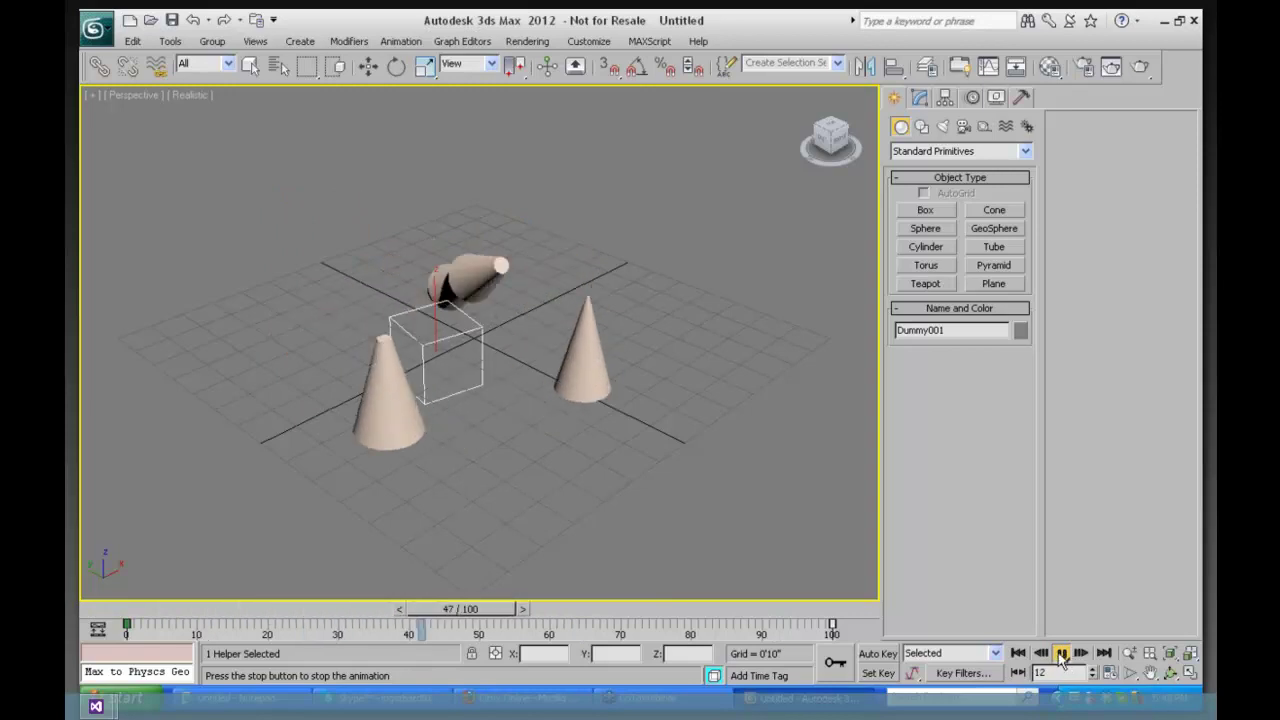
pyautogui.click(1062, 653)
pyautogui.press('e')
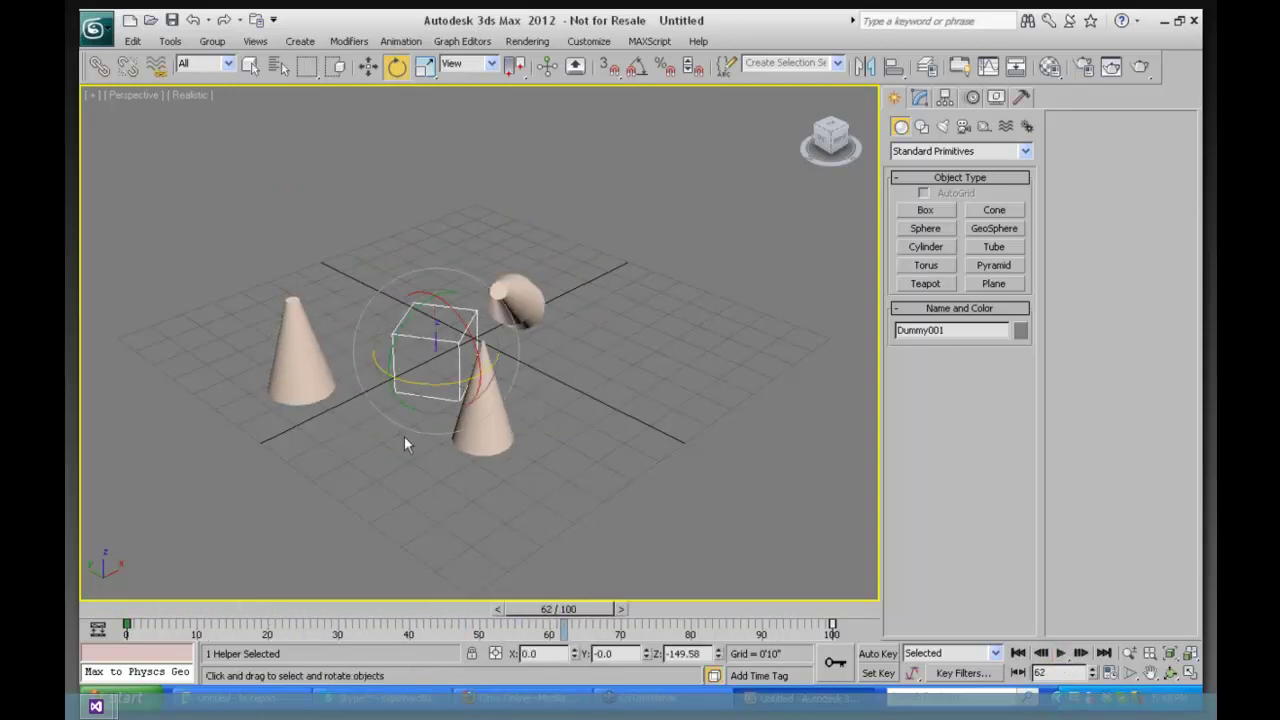
# At frame 27, examine the tangent settings of Papa Cone's scale keys, starting with the key at frame 25
pyautogui.moveTo(563, 615); pyautogui.dragTo(333, 628)
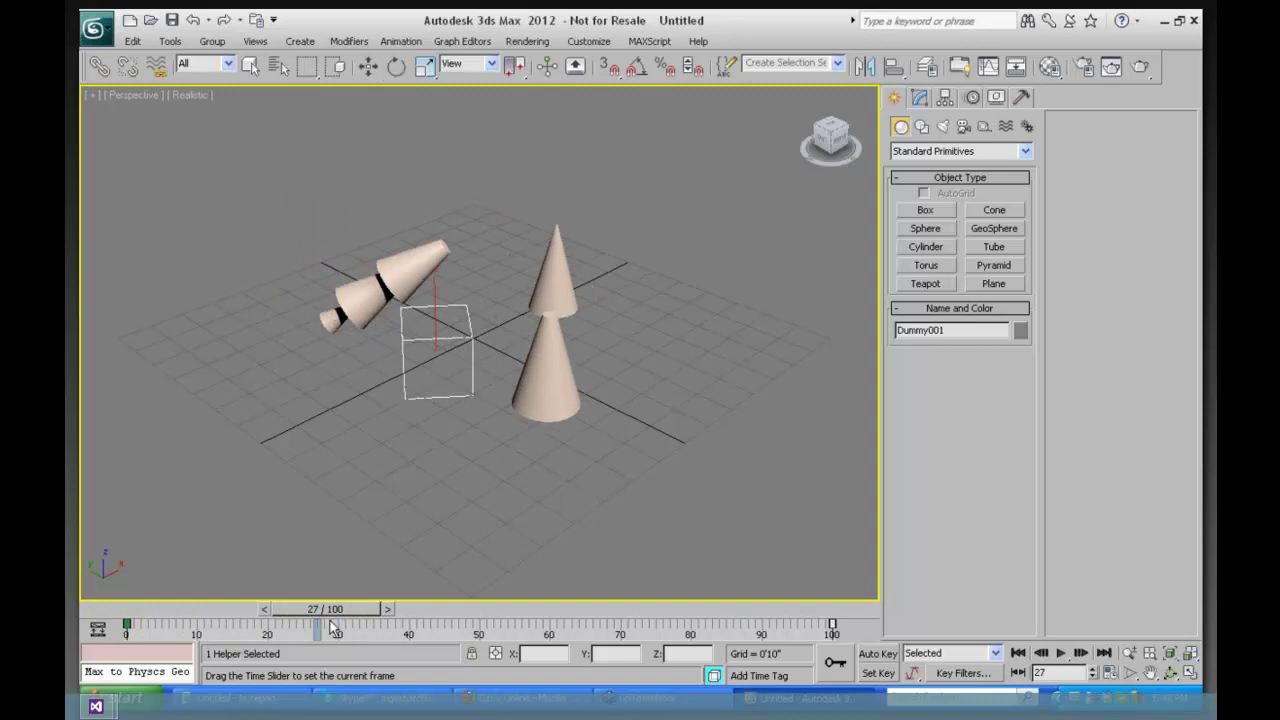
pyautogui.press('e')
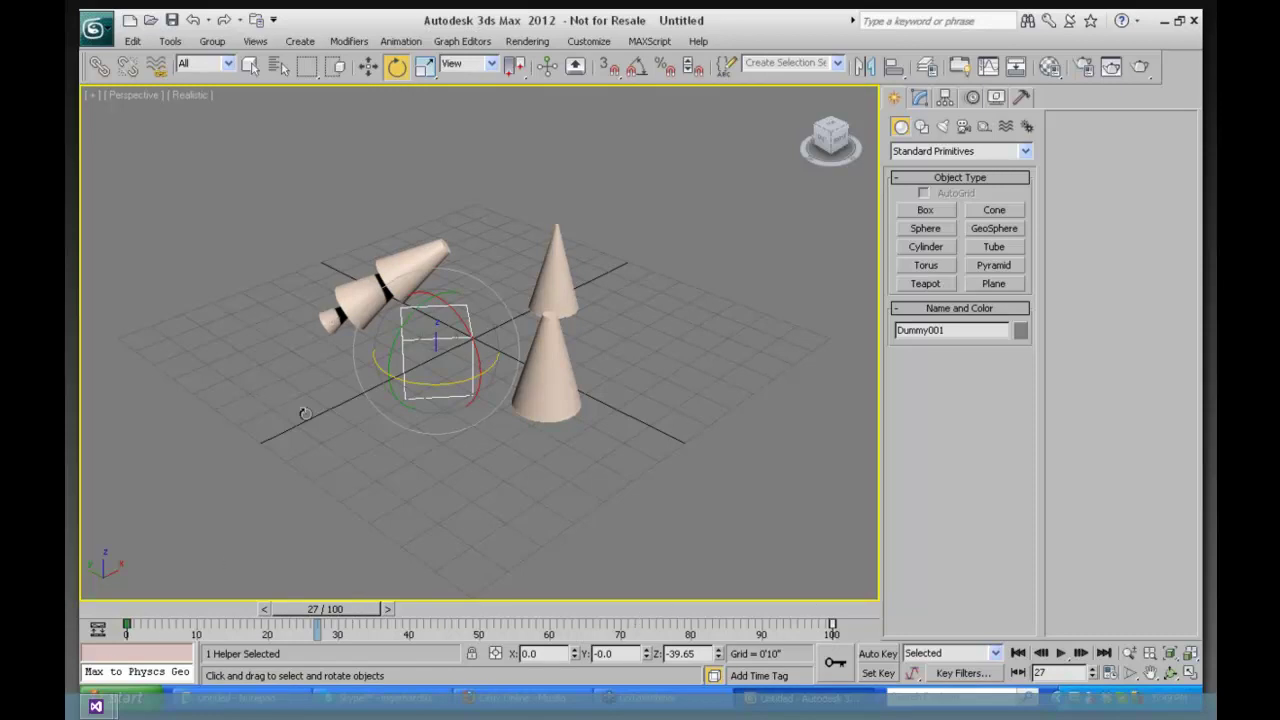
pyautogui.press('pageup')
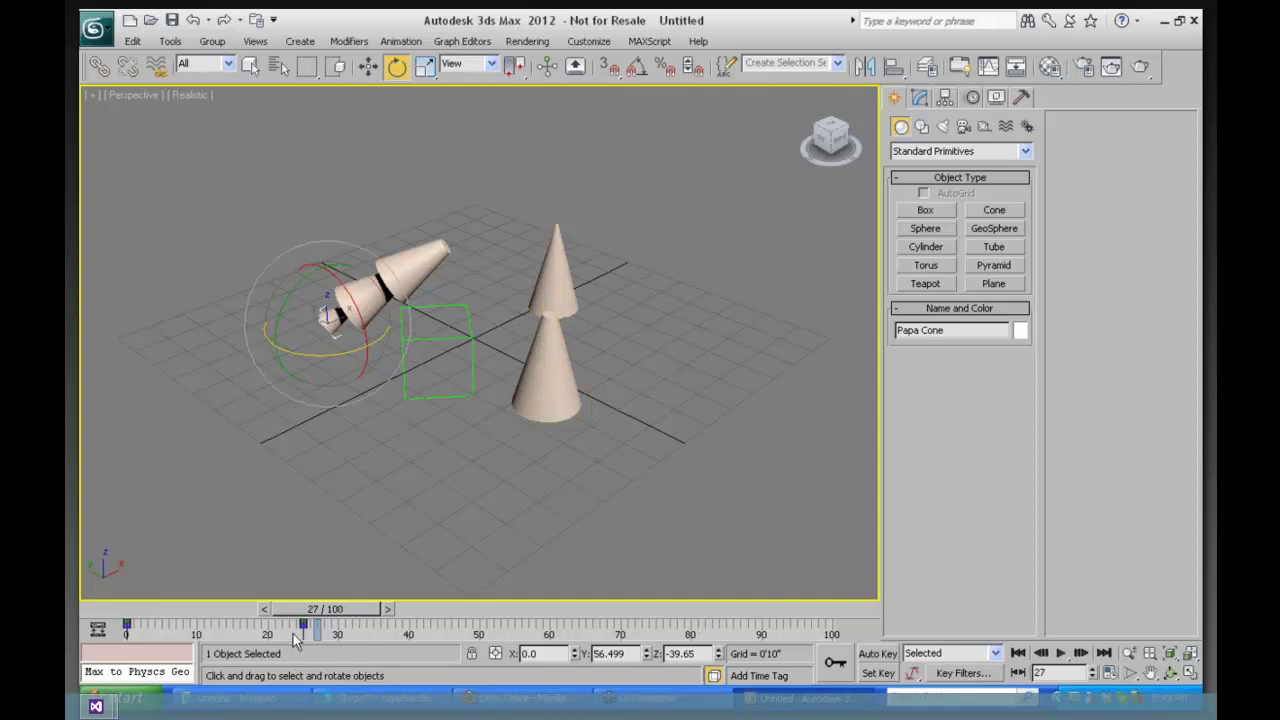
pyautogui.rightClick(305, 626)
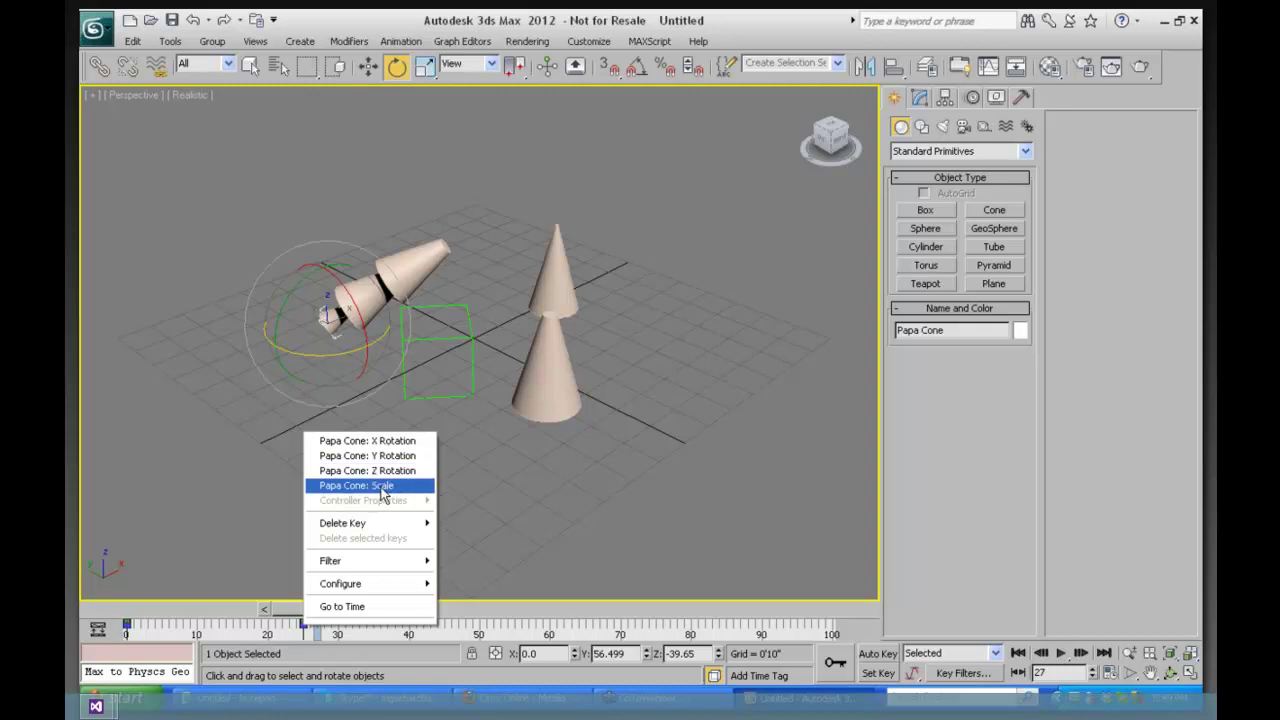
pyautogui.click(381, 486)
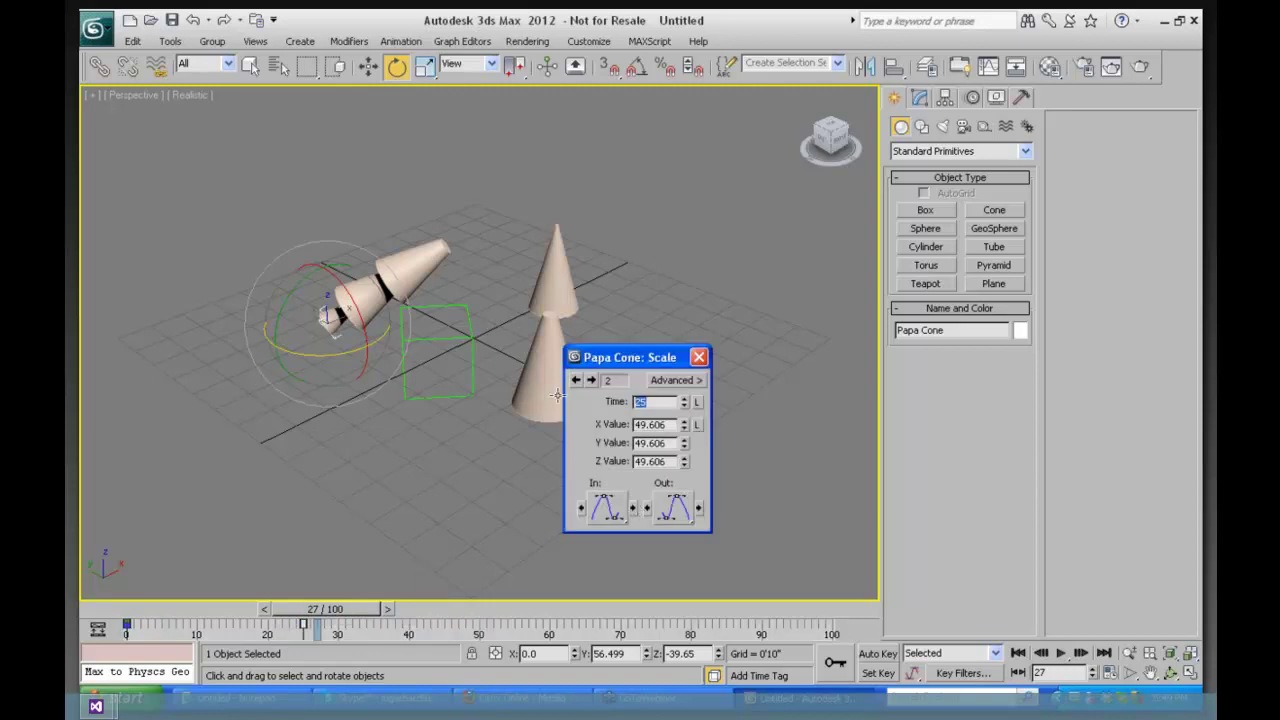
pyautogui.moveTo(629, 366); pyautogui.dragTo(712, 139)
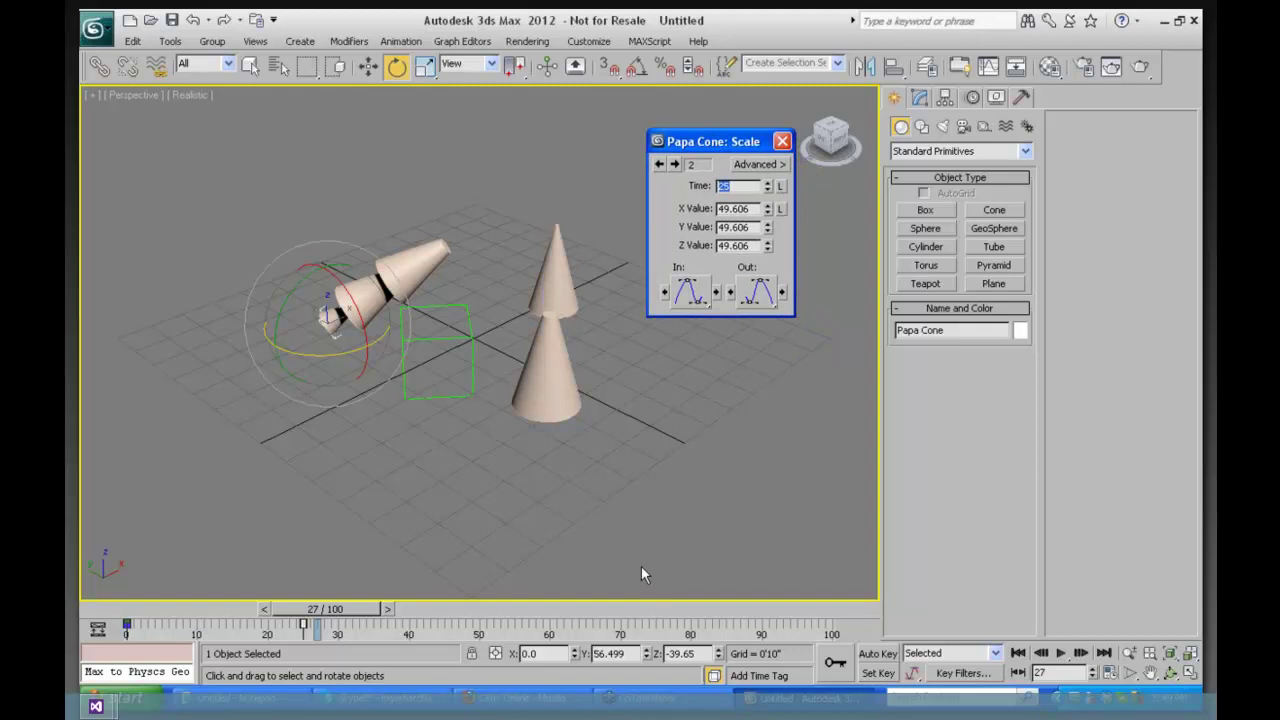
pyautogui.click(659, 168)
pyautogui.click(782, 141)
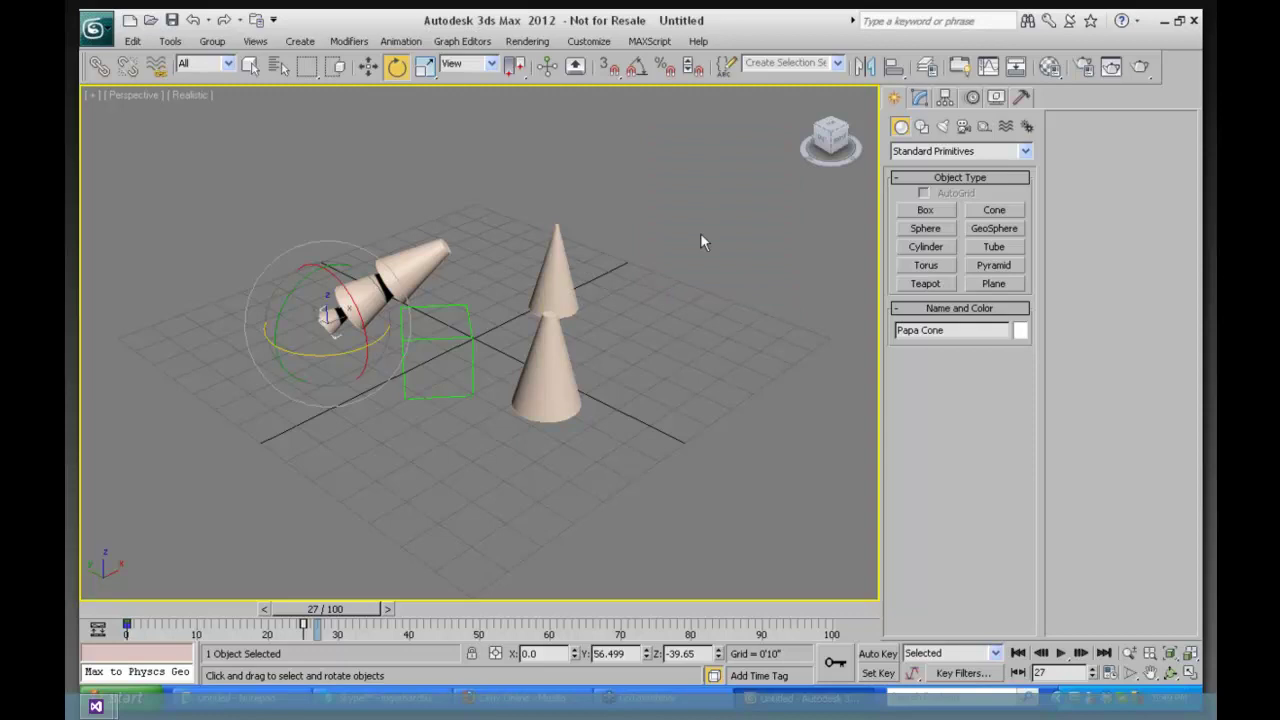
# Create a teapot with a radius of about 0'7 18/32" outside the near grid edge, and delete all the cones and the dummy
pyautogui.click(921, 286)
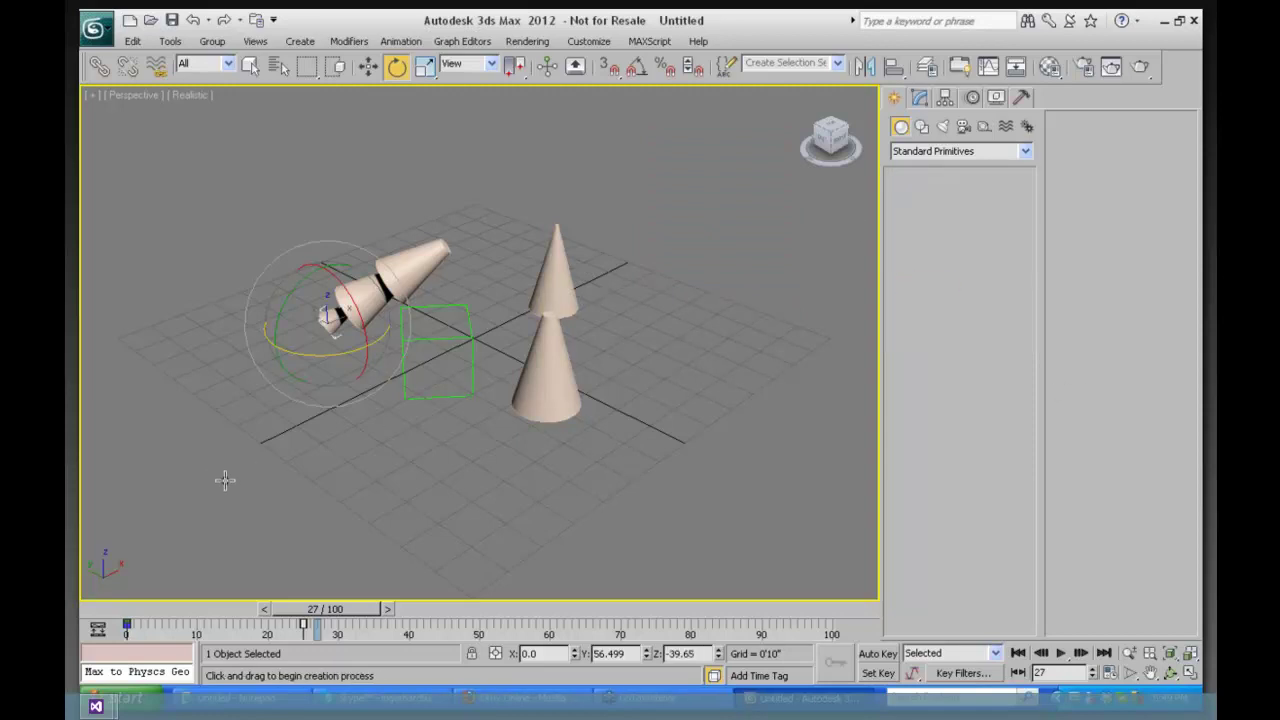
pyautogui.moveTo(178, 447); pyautogui.dragTo(297, 449)
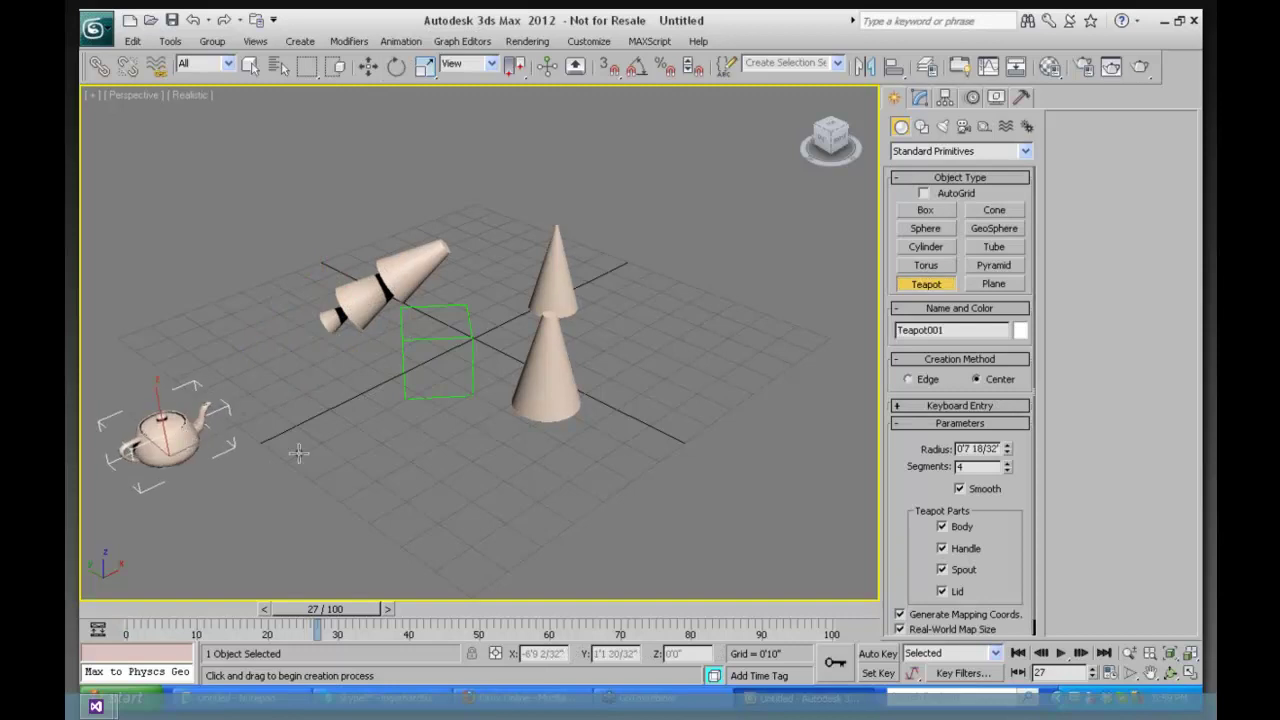
pyautogui.click(369, 66)
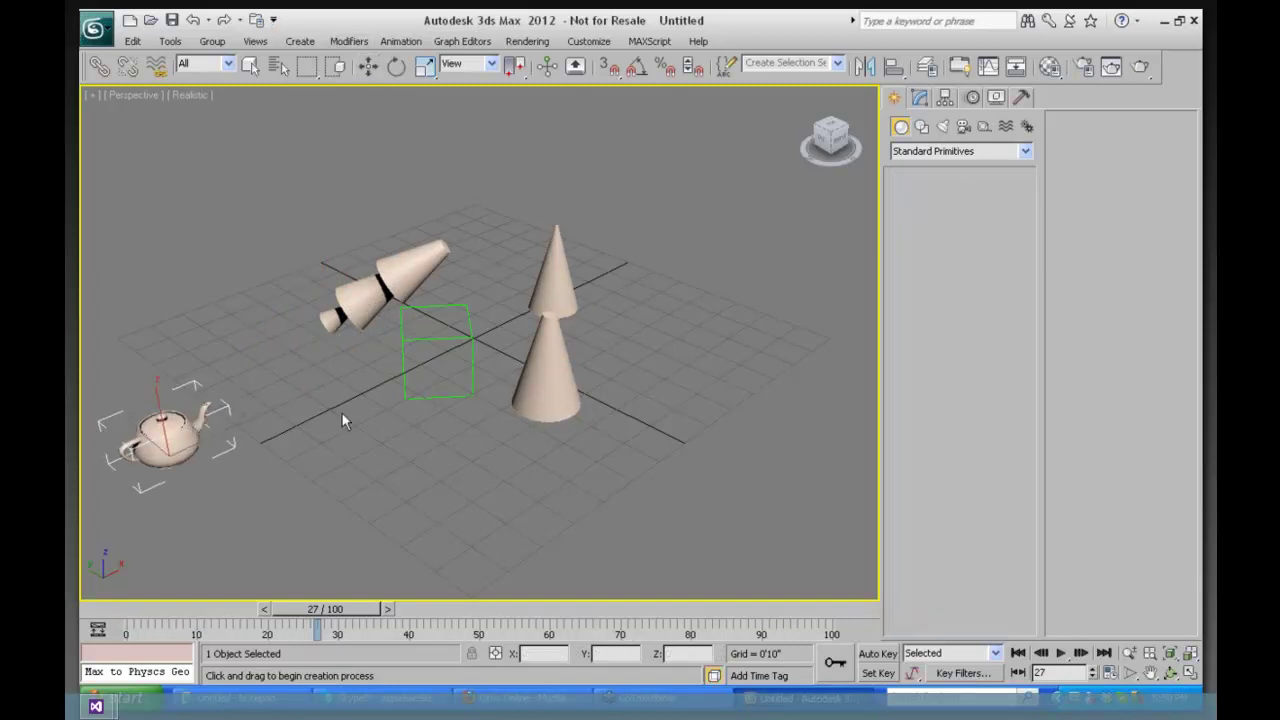
pyautogui.moveTo(594, 446); pyautogui.dragTo(598, 446)
pyautogui.press('Delete')
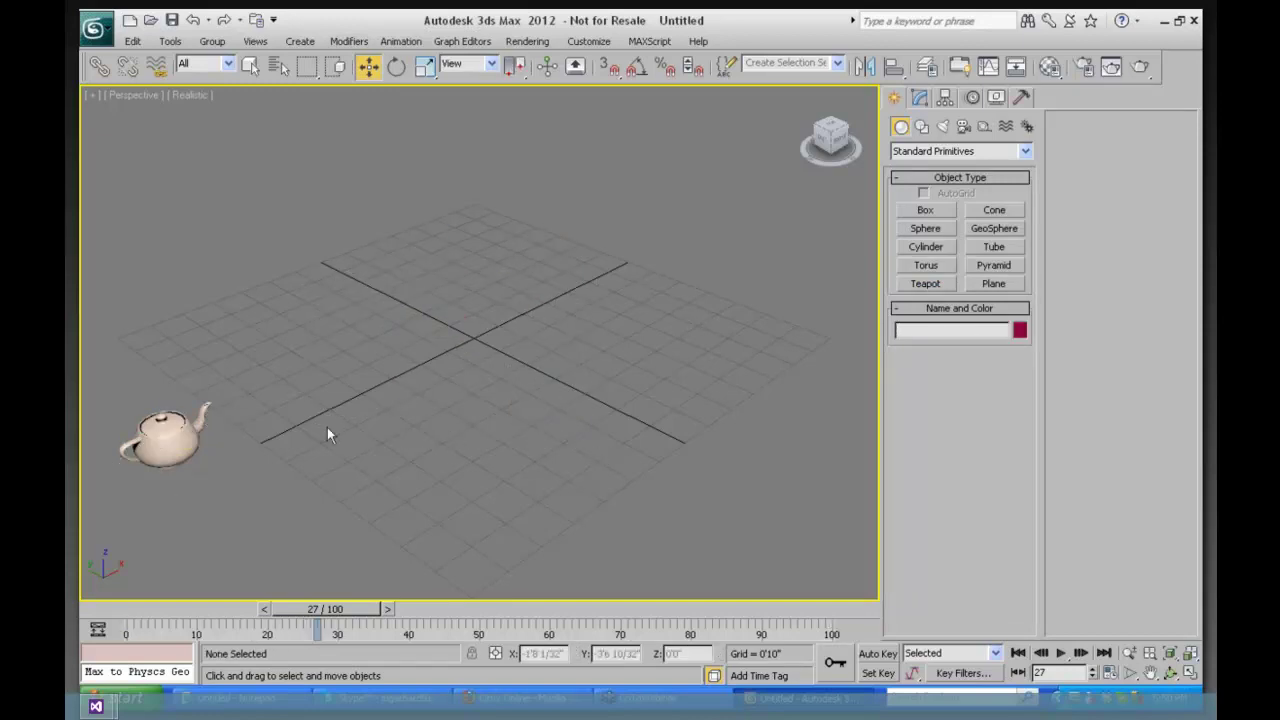
# Clone the teapot along Y to about -1'3 29/32" and color the clone green
pyautogui.click(196, 449)
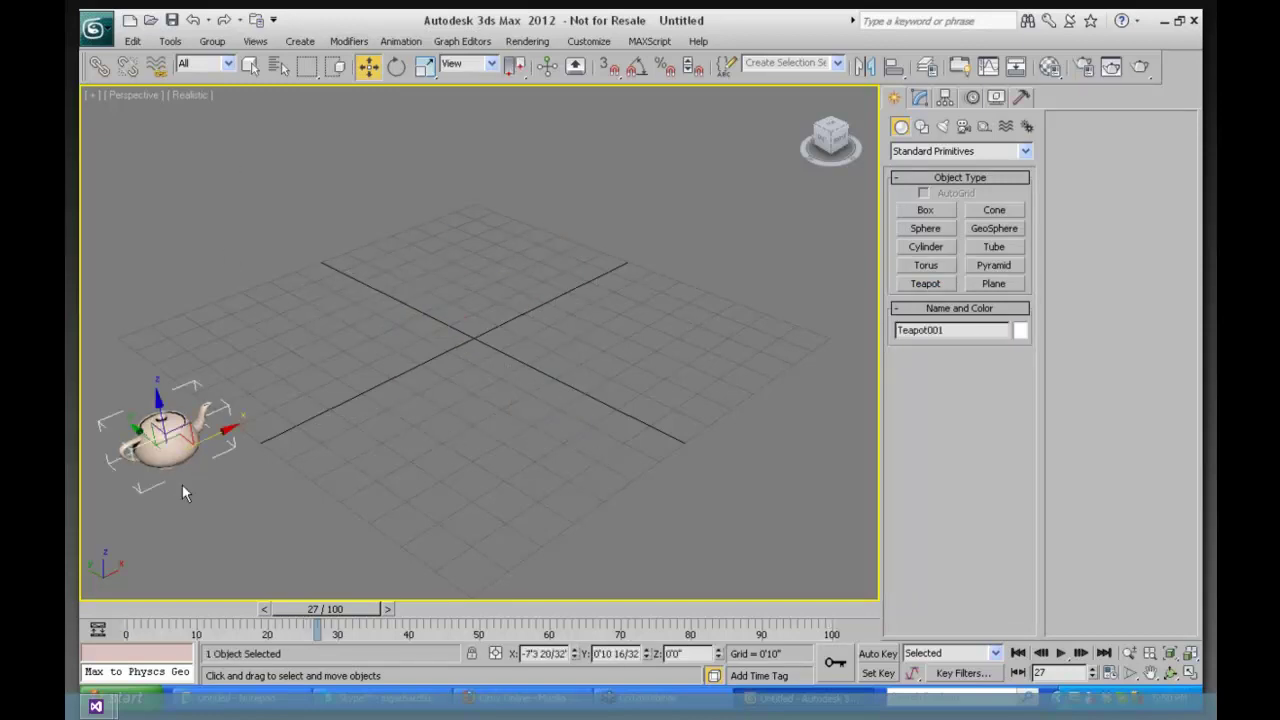
pyautogui.moveTo(146, 446)
pyautogui.keyDown('shift'); pyautogui.mouseDown()
pyautogui.moveTo(196, 476)
pyautogui.moveTo(455, 464)
pyautogui.moveTo(625, 420)
pyautogui.mouseUp(); pyautogui.keyUp('shift')
pyautogui.click(660, 431)
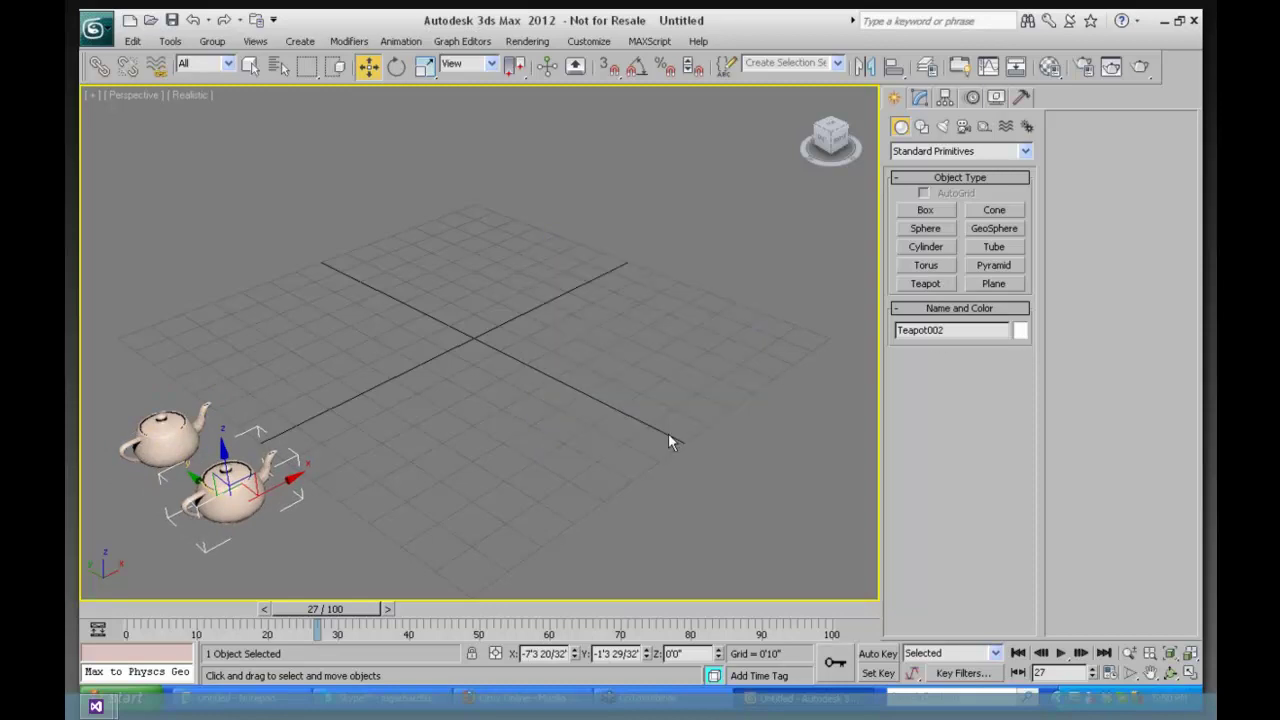
pyautogui.click(1021, 331)
pyautogui.click(607, 327)
pyautogui.click(729, 453)
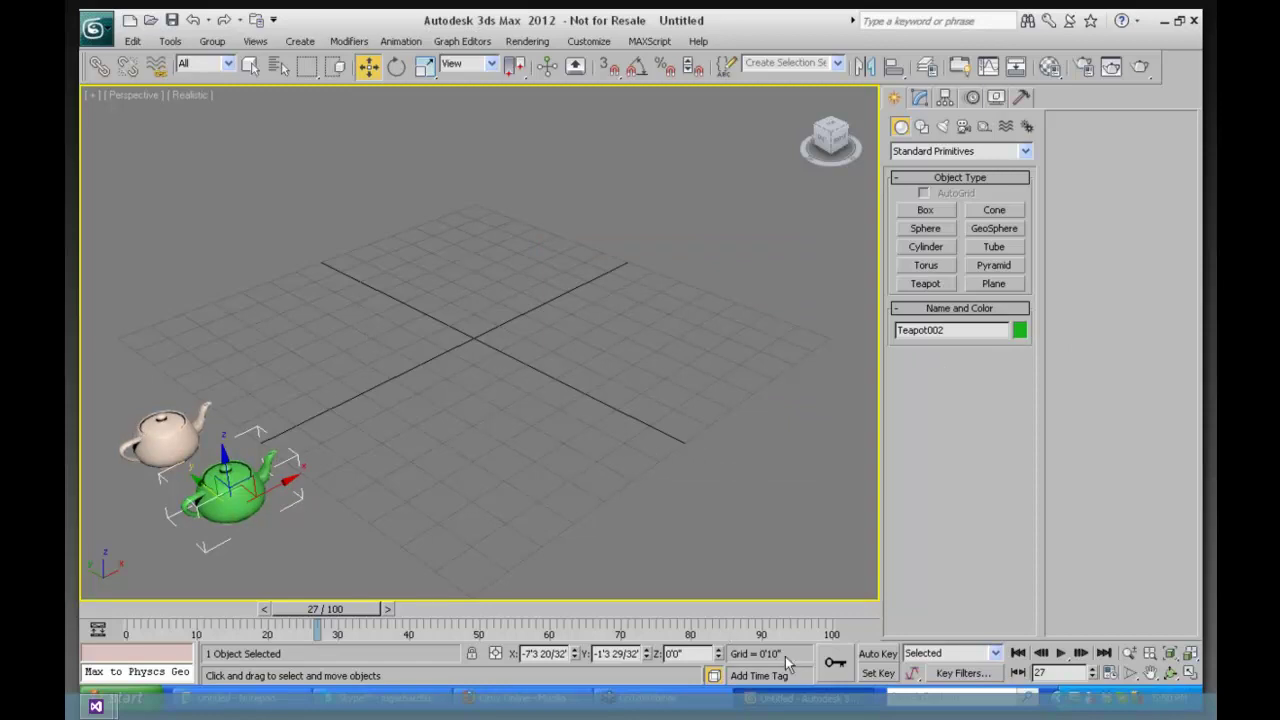
# With Auto Key on, keyframe both teapots from frame 0 to frame 50 along X, the white one to about 0'5" and the green to about 0'6"
pyautogui.click(876, 654)
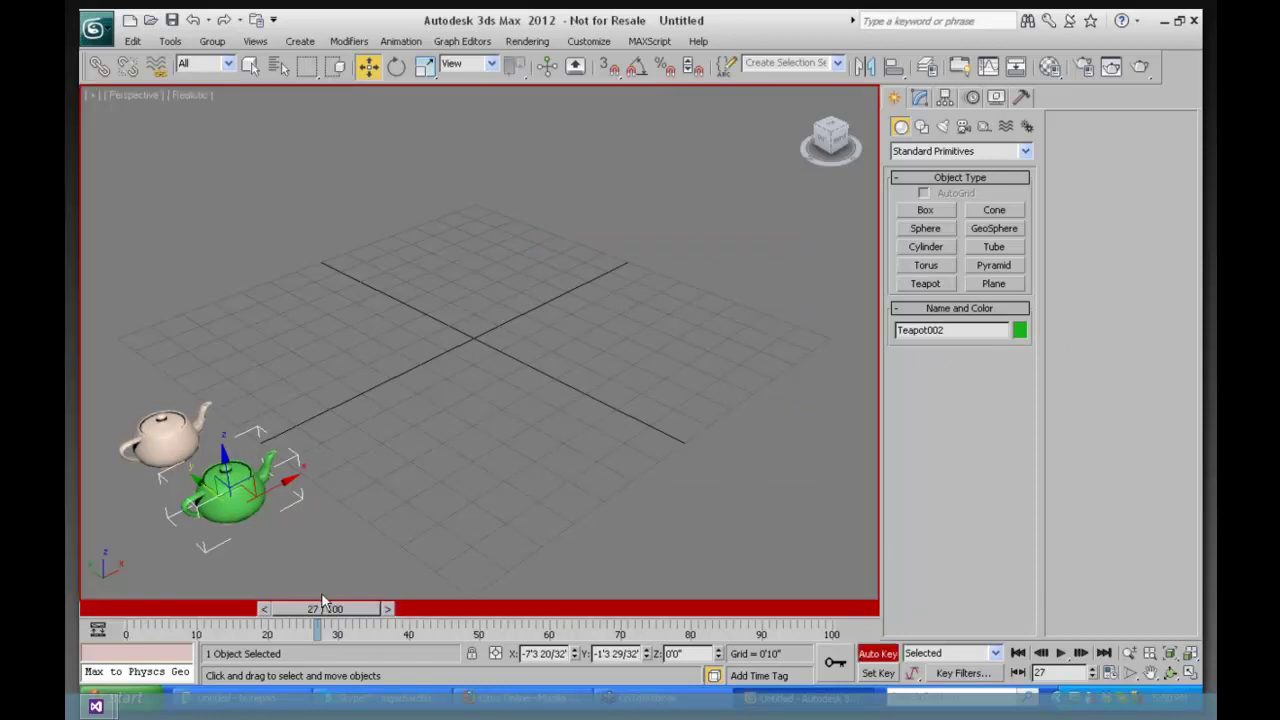
pyautogui.moveTo(318, 609); pyautogui.dragTo(140, 547)
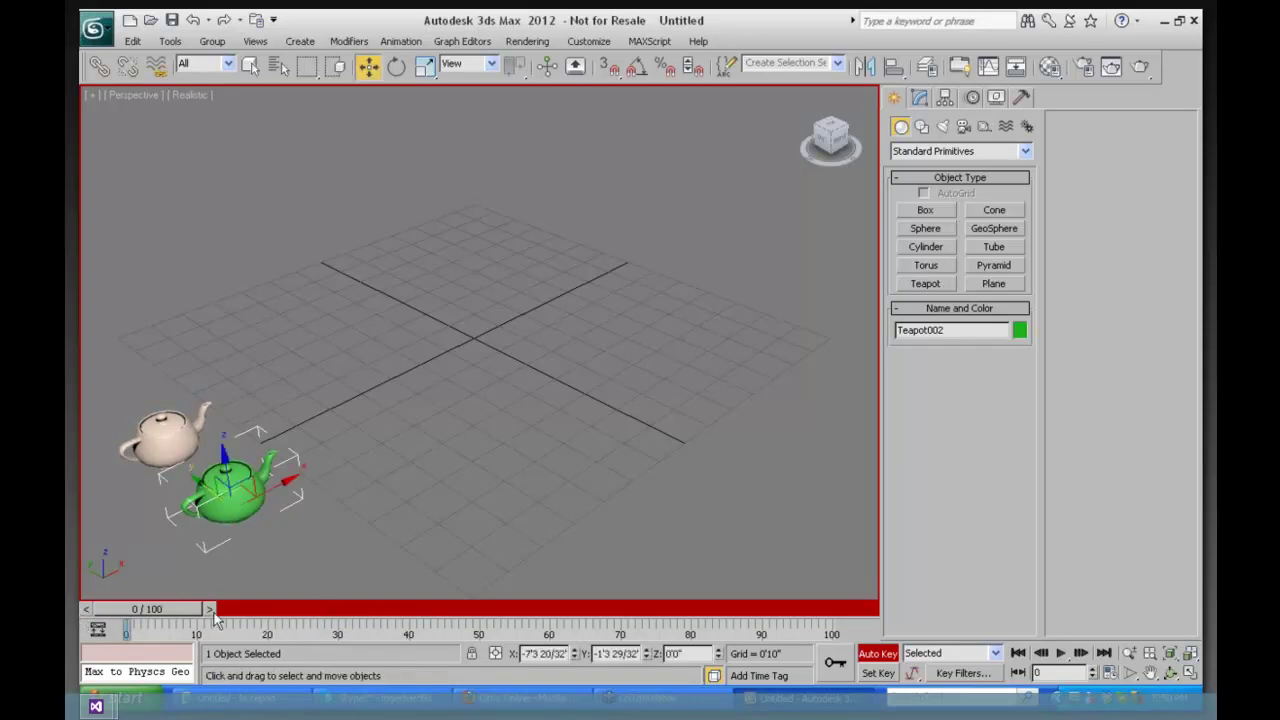
pyautogui.click(162, 436)
pyautogui.moveTo(157, 612); pyautogui.dragTo(487, 618)
pyautogui.press('w')
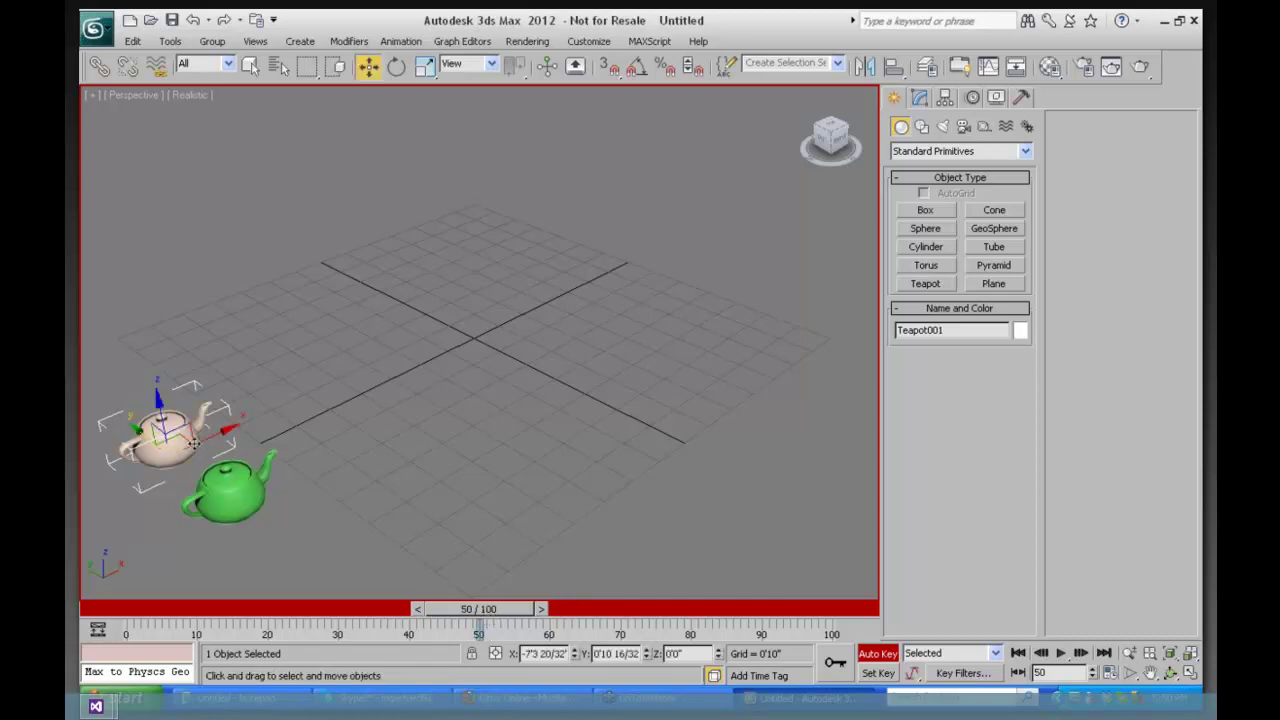
pyautogui.moveTo(273, 407); pyautogui.dragTo(485, 288)
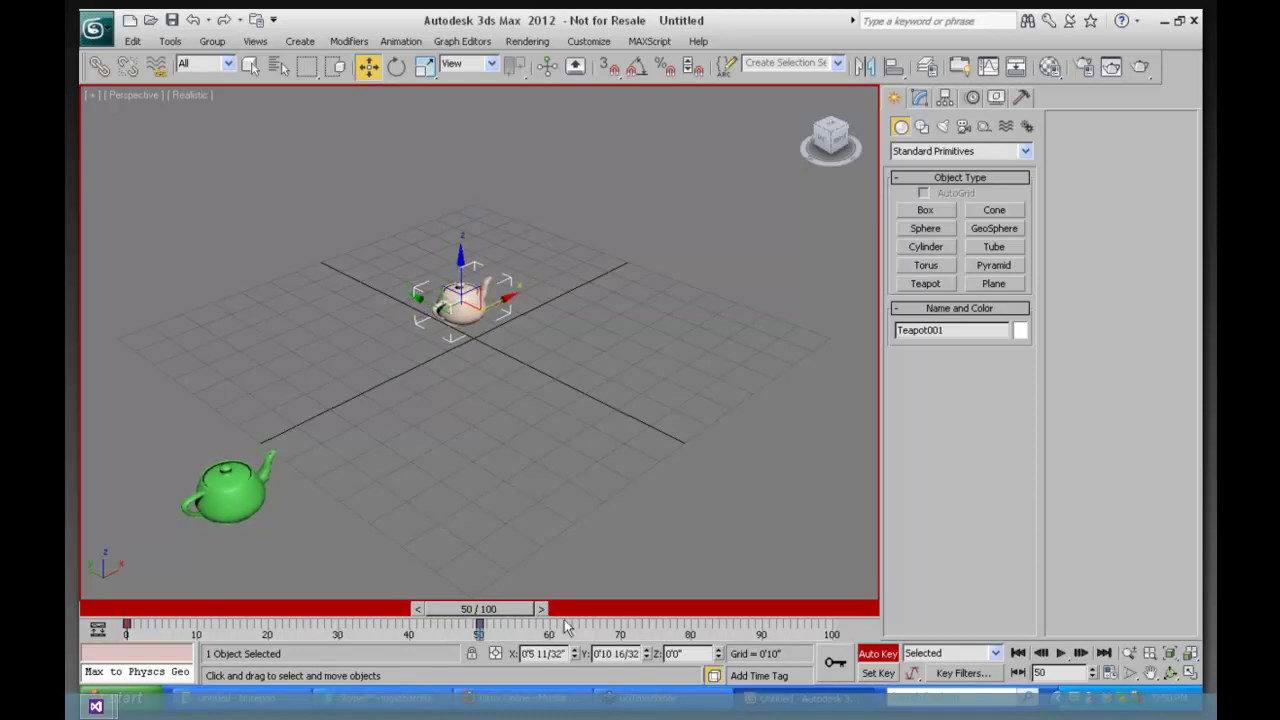
pyautogui.click(233, 508)
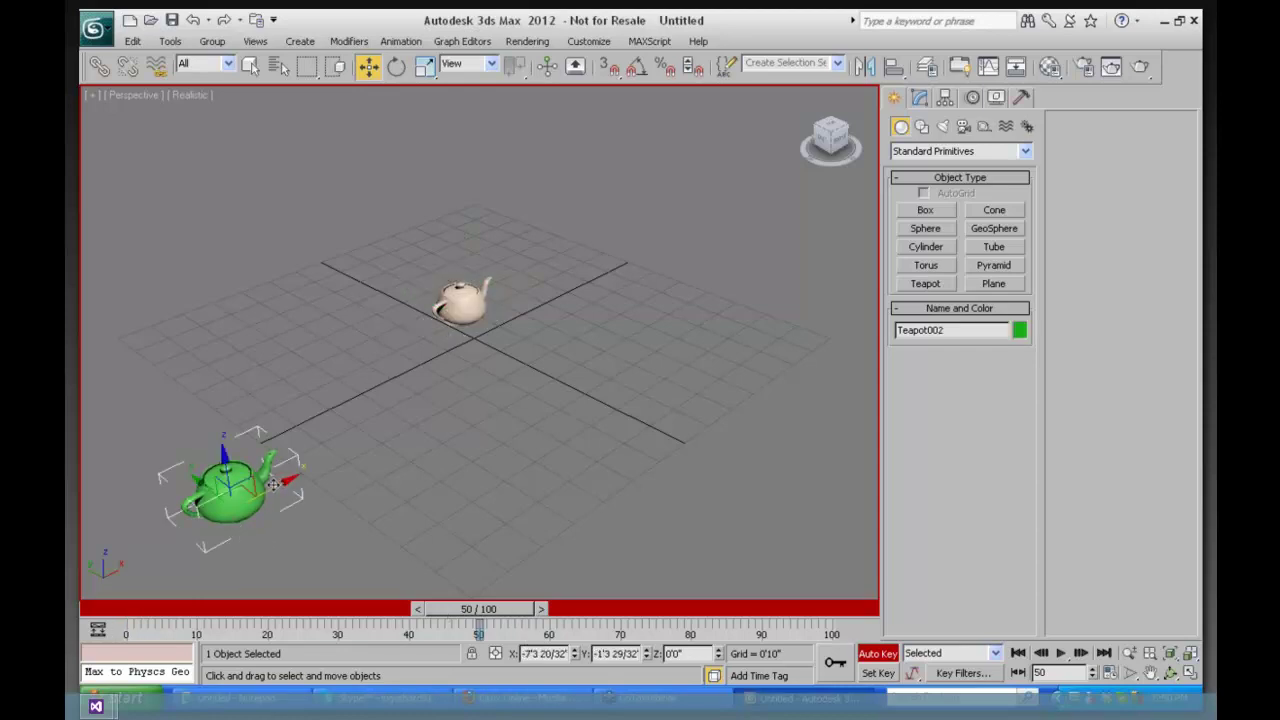
pyautogui.moveTo(375, 392); pyautogui.dragTo(575, 278)
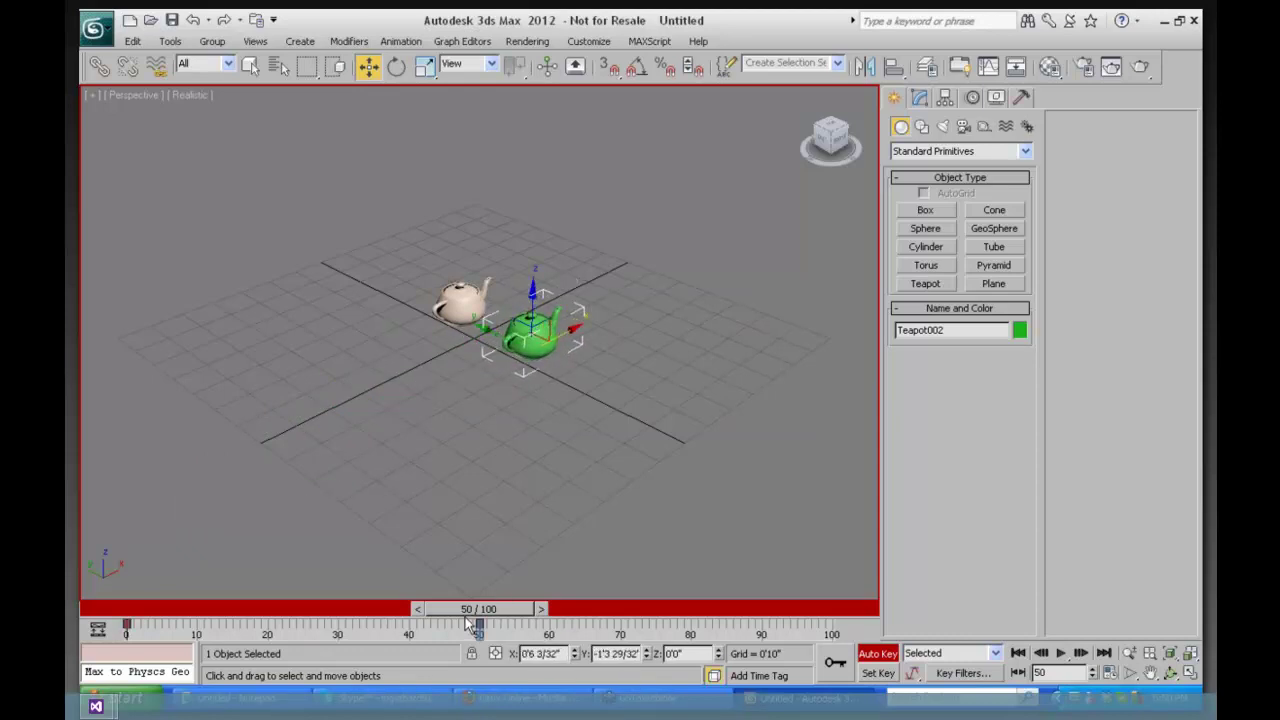
# Return to frame 0, play the animation of both teapots moving across the grid, and stop it
pyautogui.moveTo(479, 608); pyautogui.dragTo(114, 624)
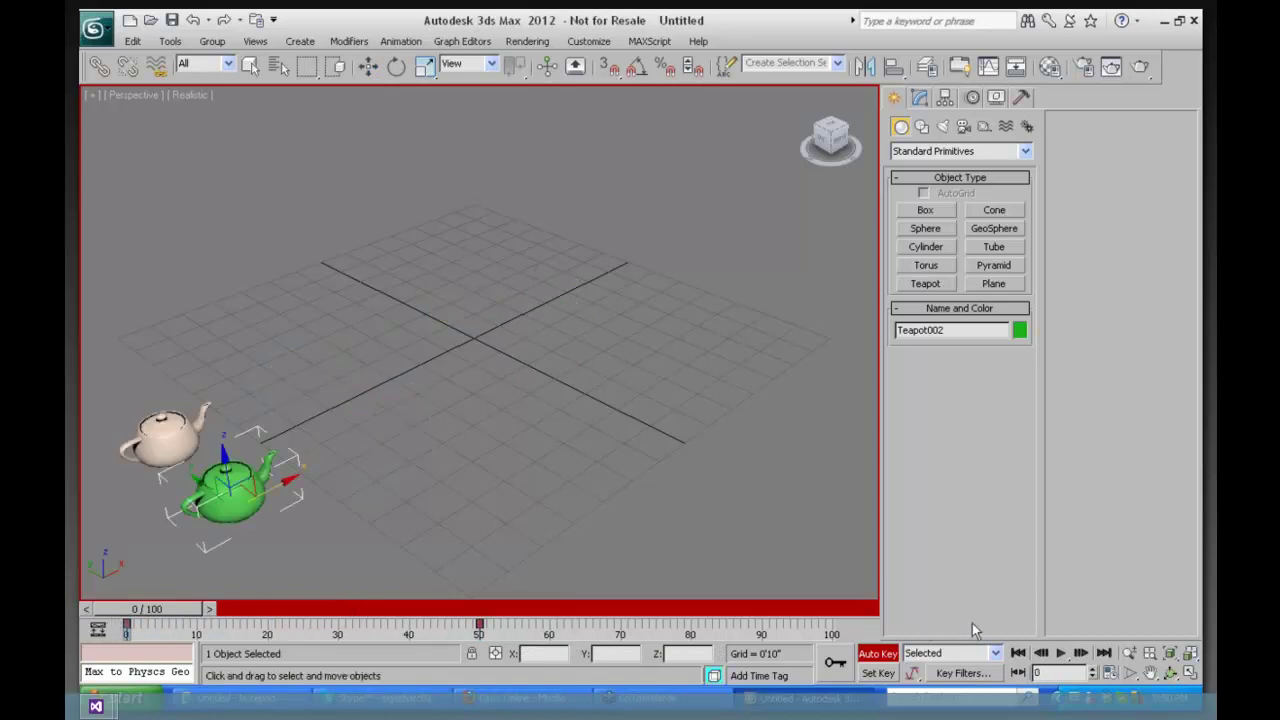
pyautogui.press('w')
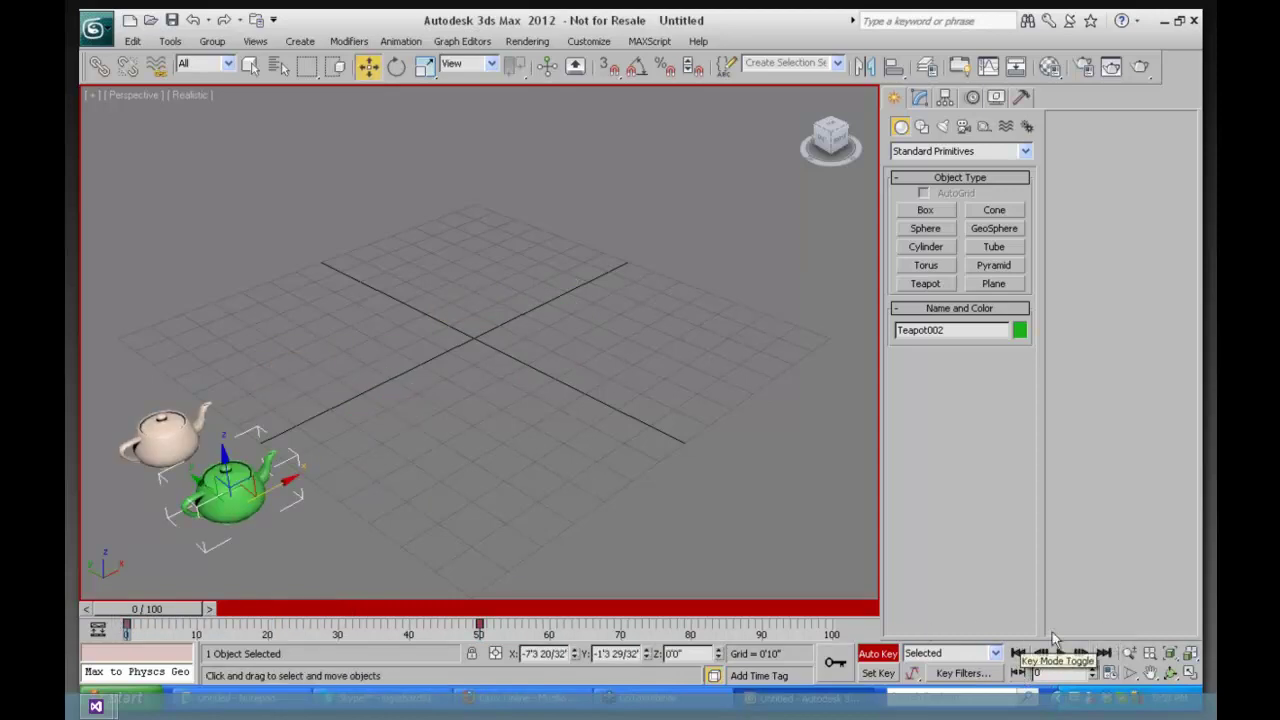
pyautogui.click(1061, 653)
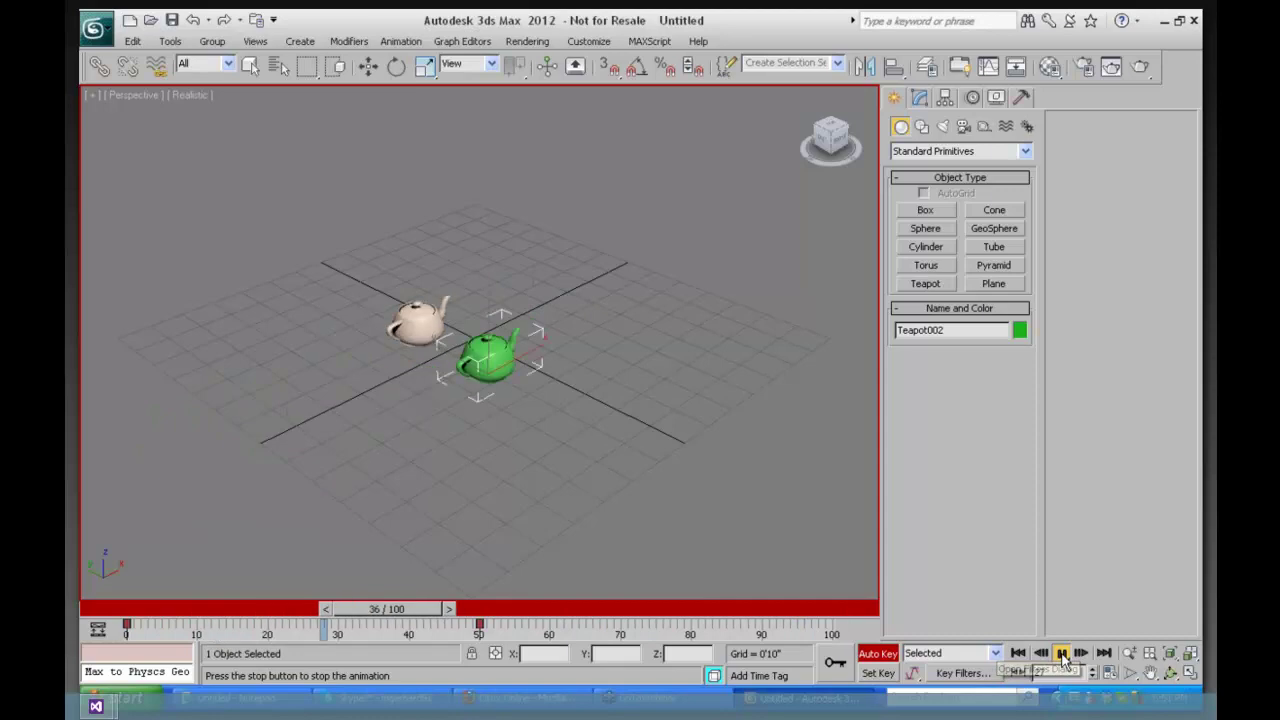
pyautogui.press('Escape')
pyautogui.press('w')
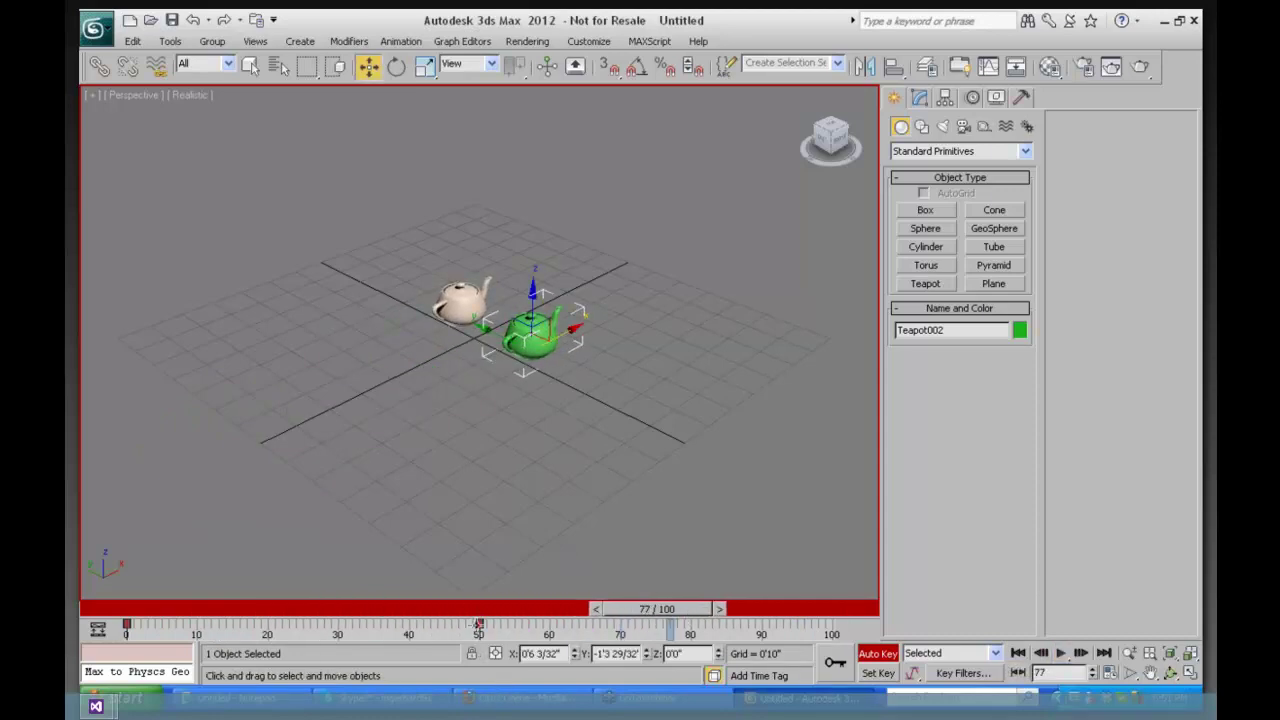
# Set both the In and Out tangents of the green teapot's X Position key at frame 50 to Slow
pyautogui.rightClick(479, 628)
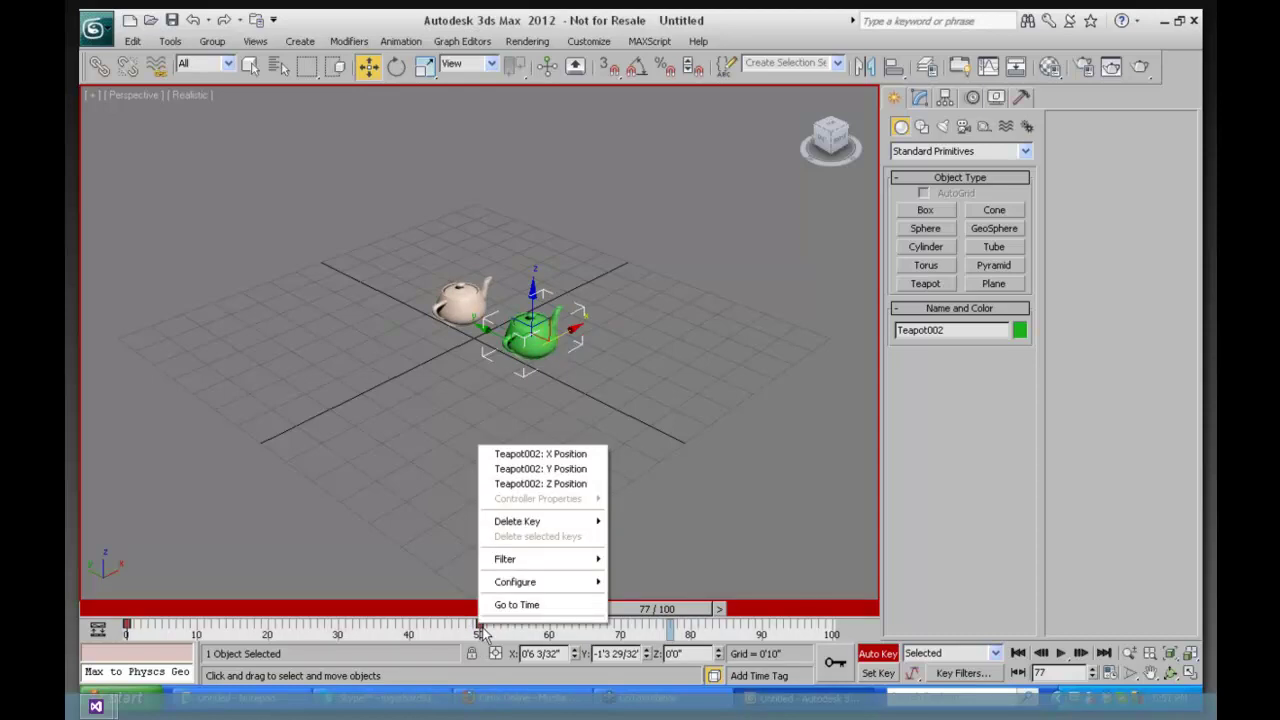
pyautogui.click(540, 454)
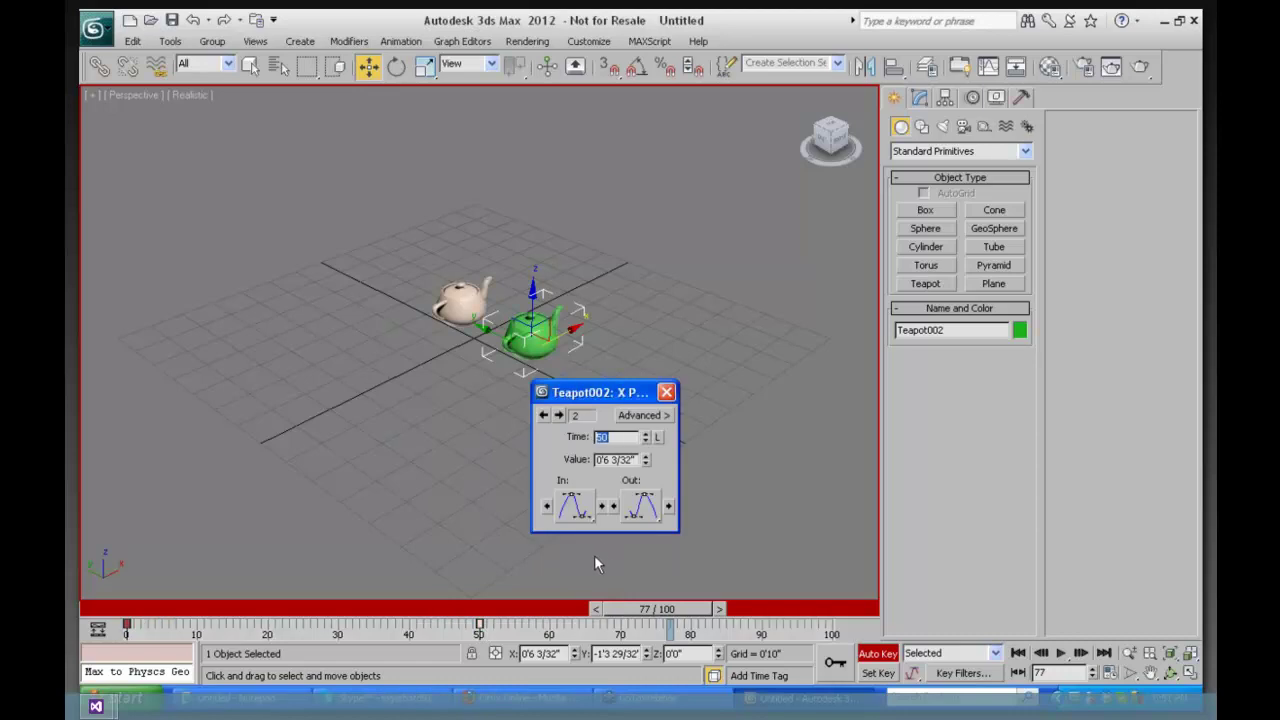
pyautogui.click(573, 508)
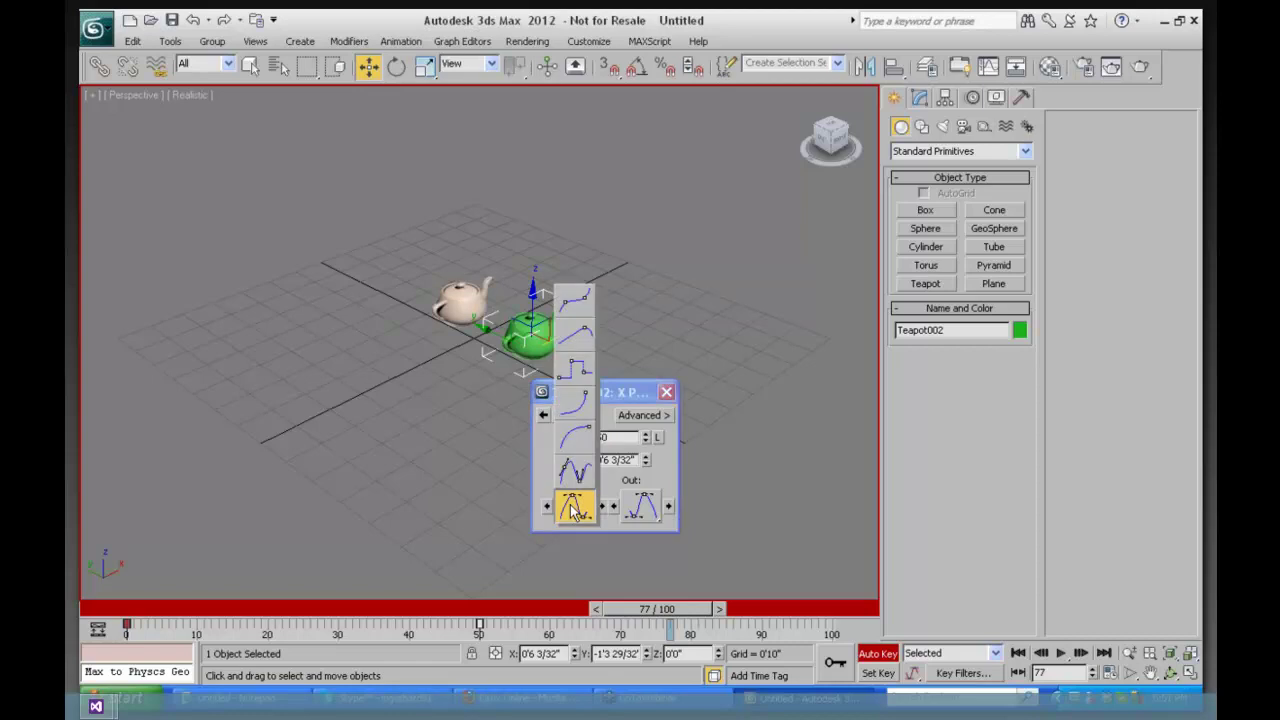
pyautogui.moveTo(573, 508); pyautogui.dragTo(592, 405)
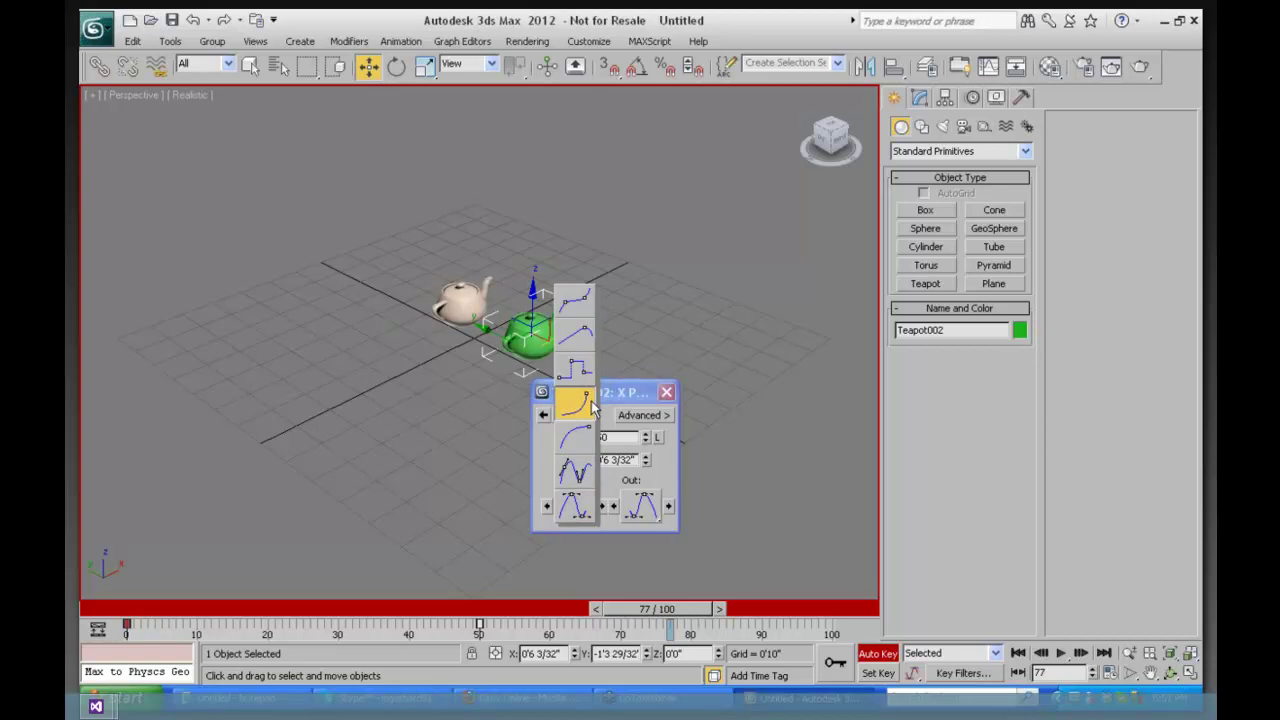
pyautogui.moveTo(592, 405); pyautogui.dragTo(582, 447)
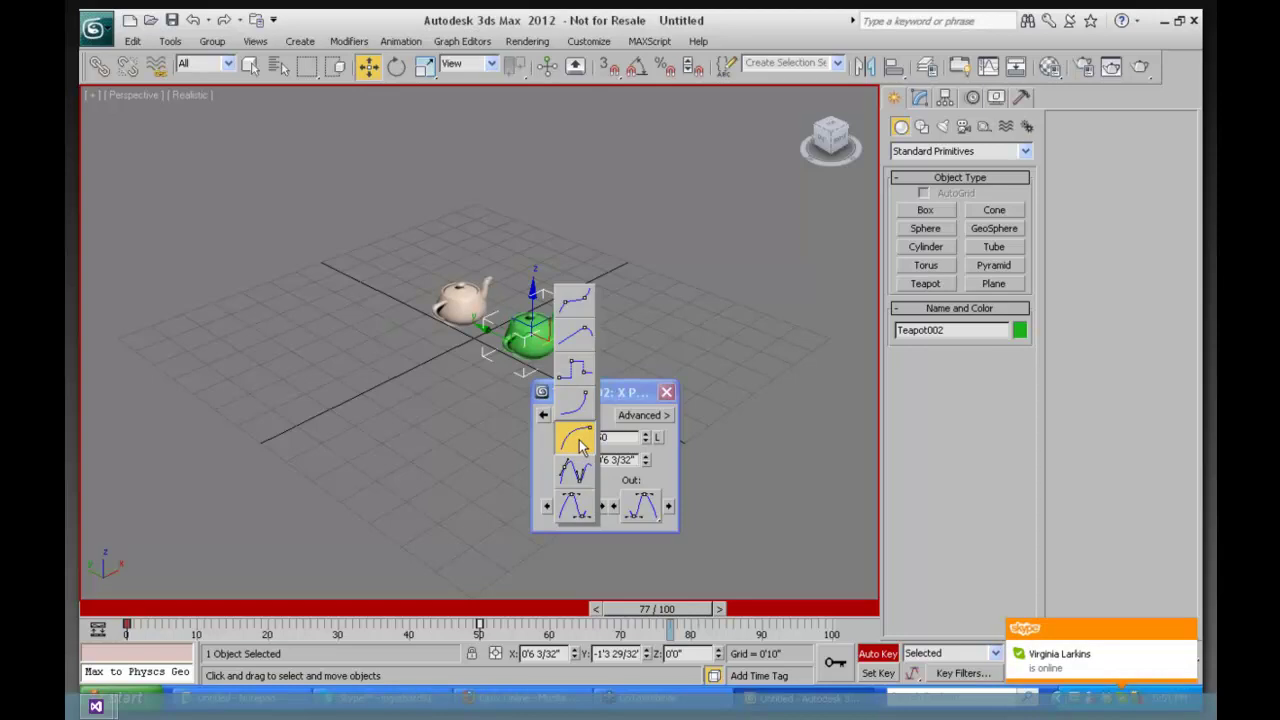
pyautogui.moveTo(582, 447); pyautogui.dragTo(580, 445)
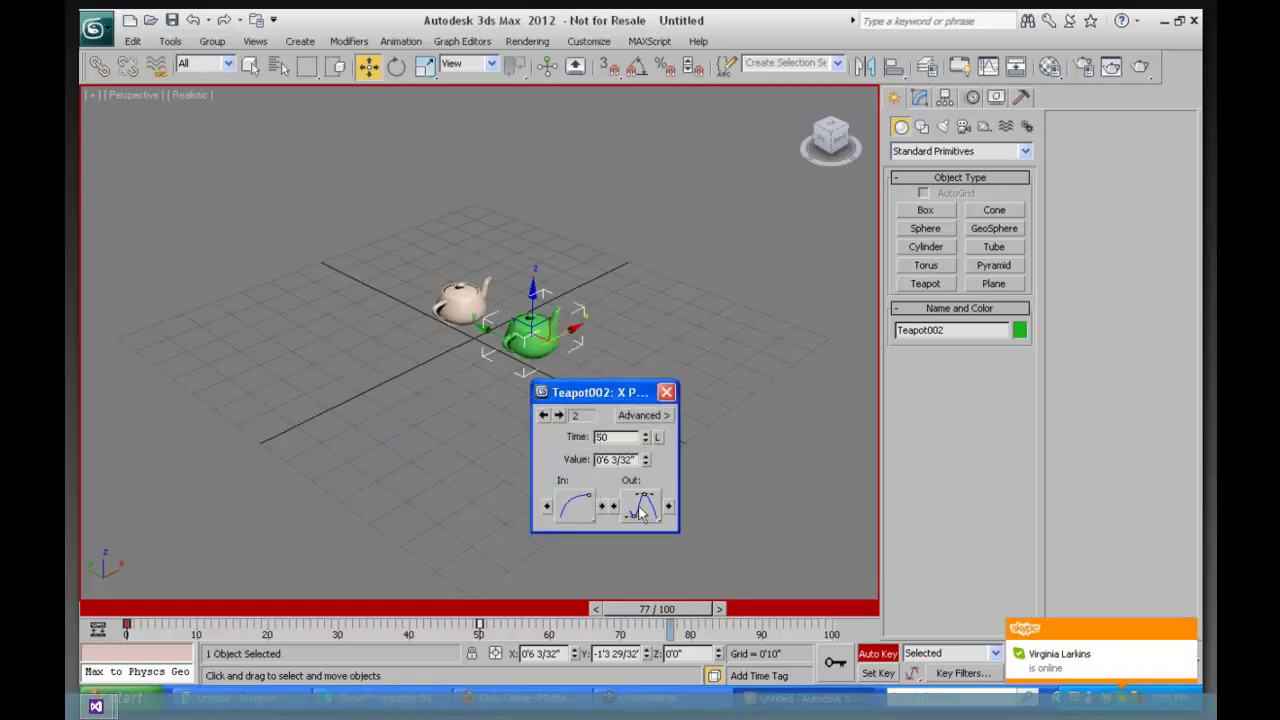
pyautogui.moveTo(640, 510); pyautogui.dragTo(643, 438)
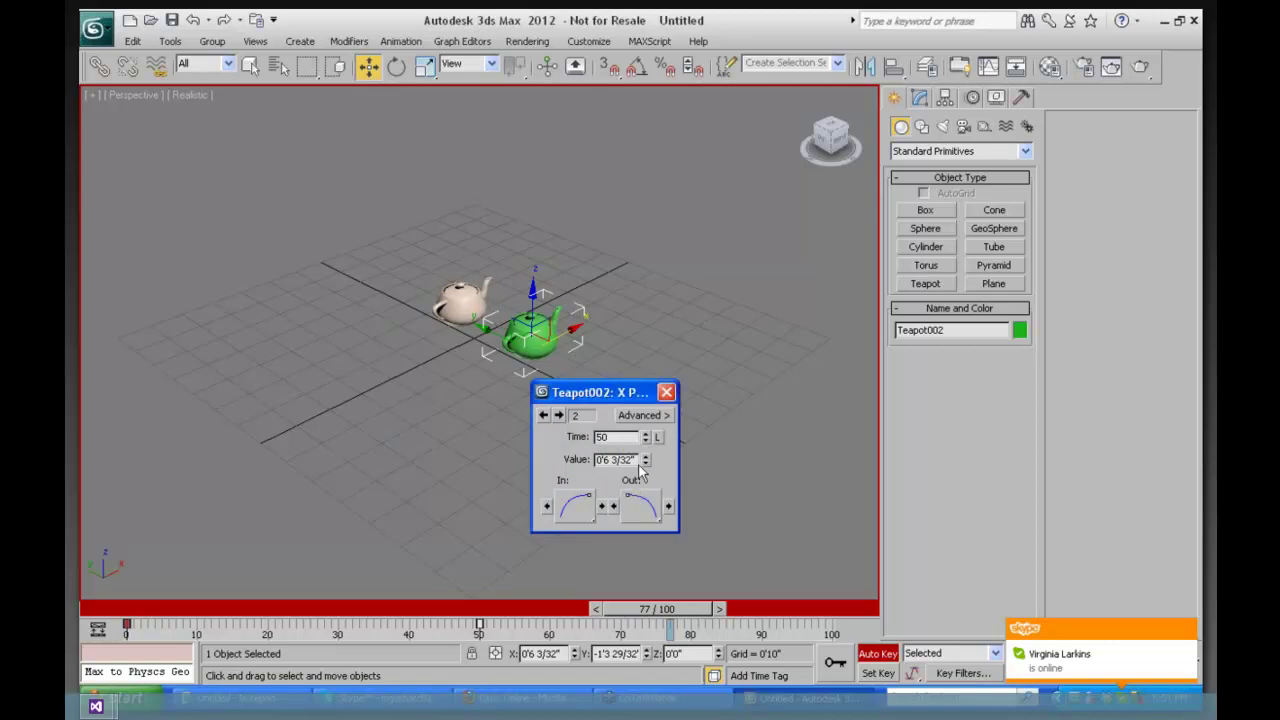
# Look up "key tangents" in the online 3ds Max help index, read the Key Tangents Toolbar descriptions, and return to 3ds Max
pyautogui.click(699, 44)
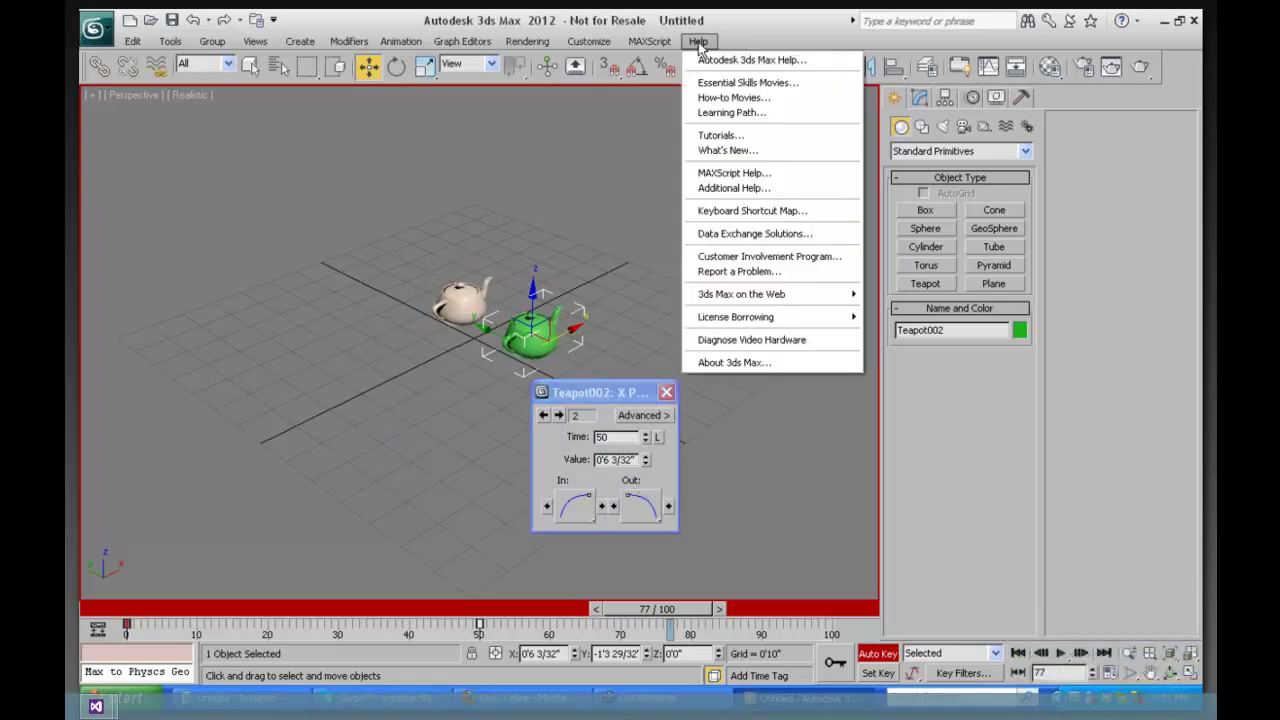
pyautogui.click(750, 61)
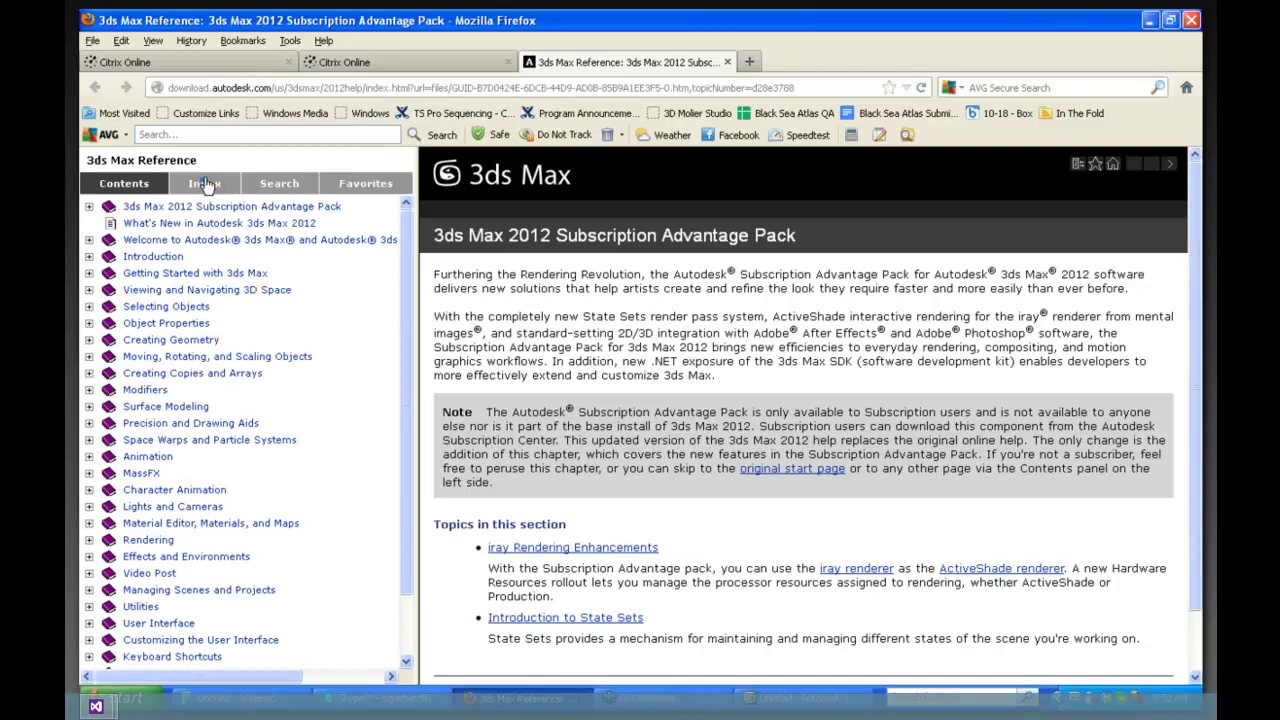
pyautogui.click(205, 185)
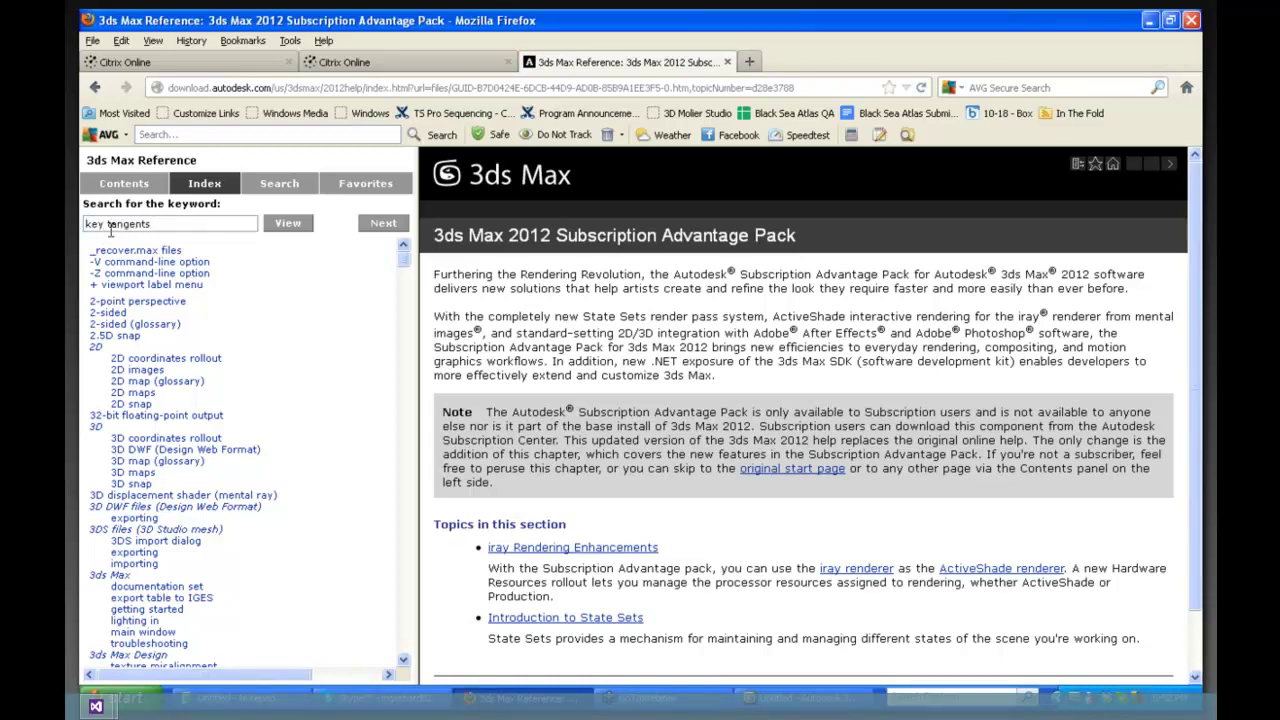
pyautogui.click(278, 222)
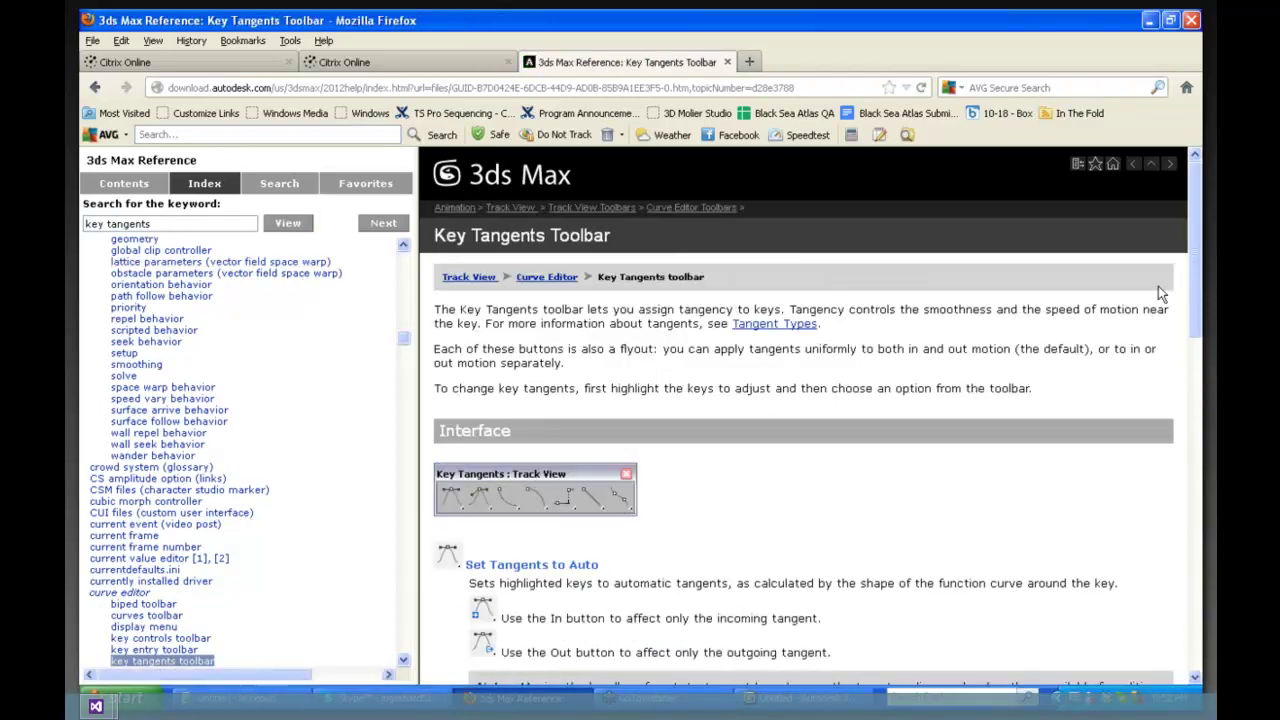
pyautogui.scroll(-3, 1157, 402)
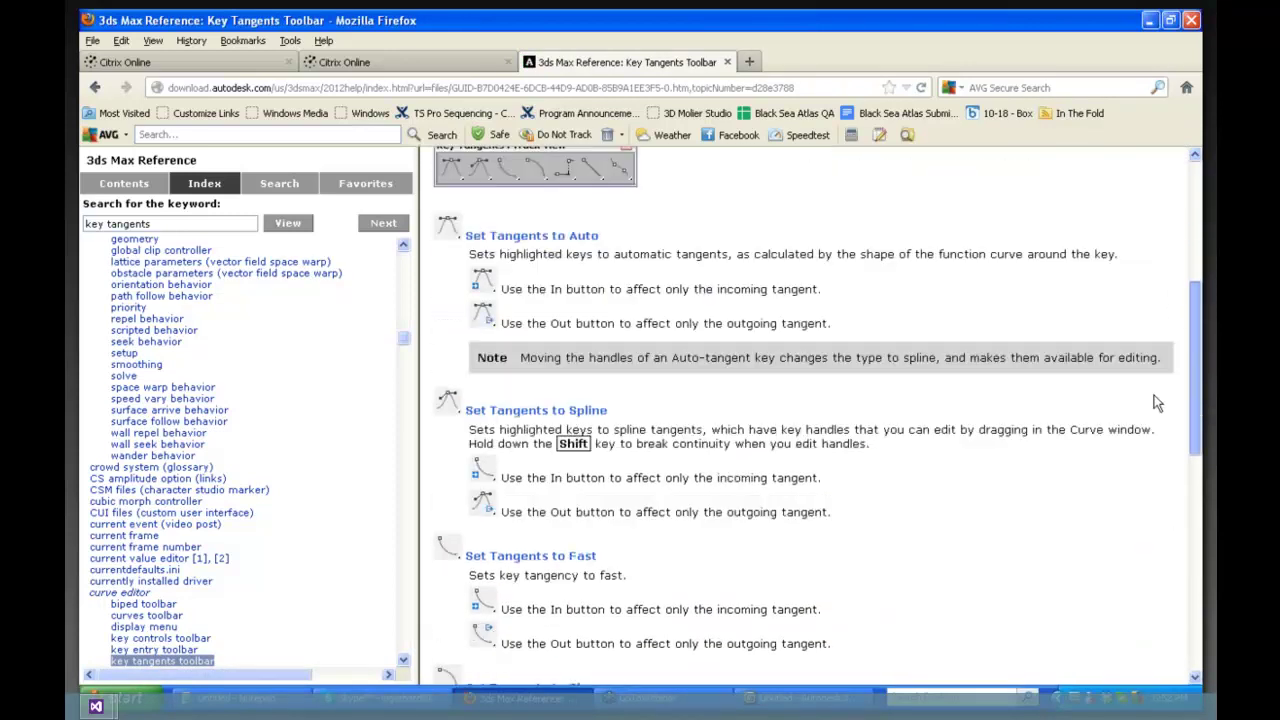
pyautogui.scroll(-2, 1157, 402)
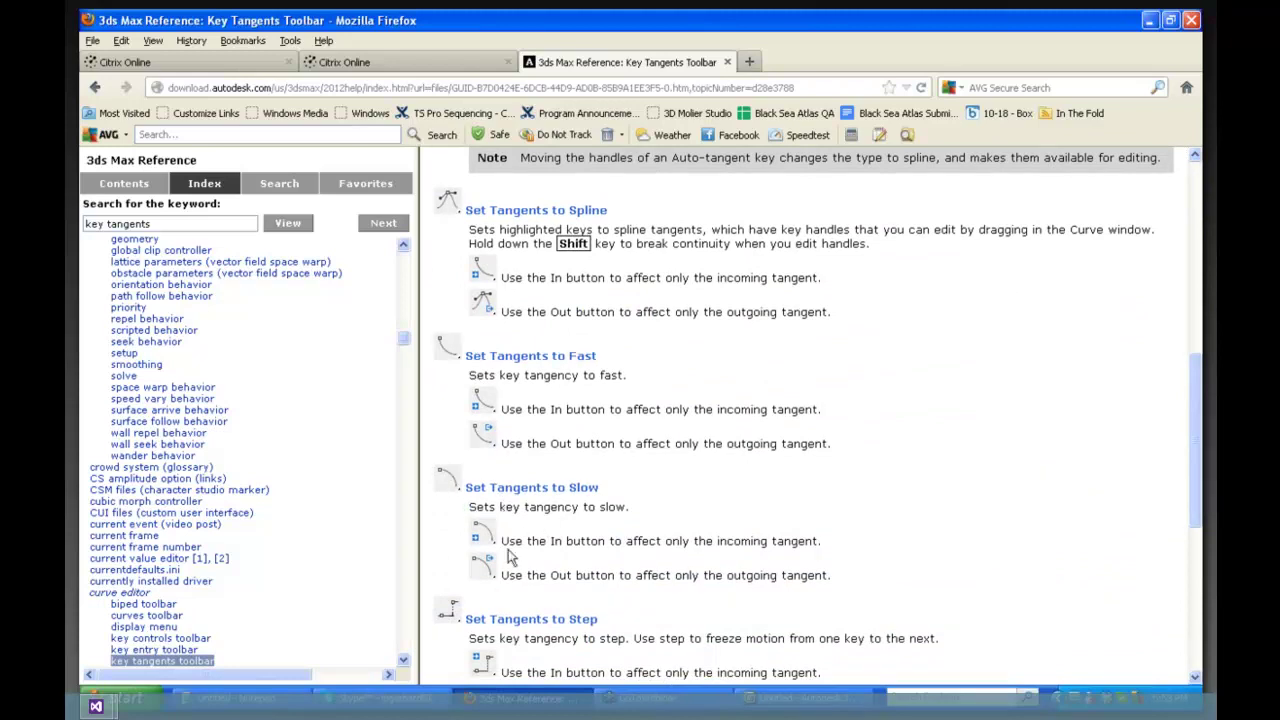
pyautogui.moveTo(1197, 372); pyautogui.dragTo(1172, 190)
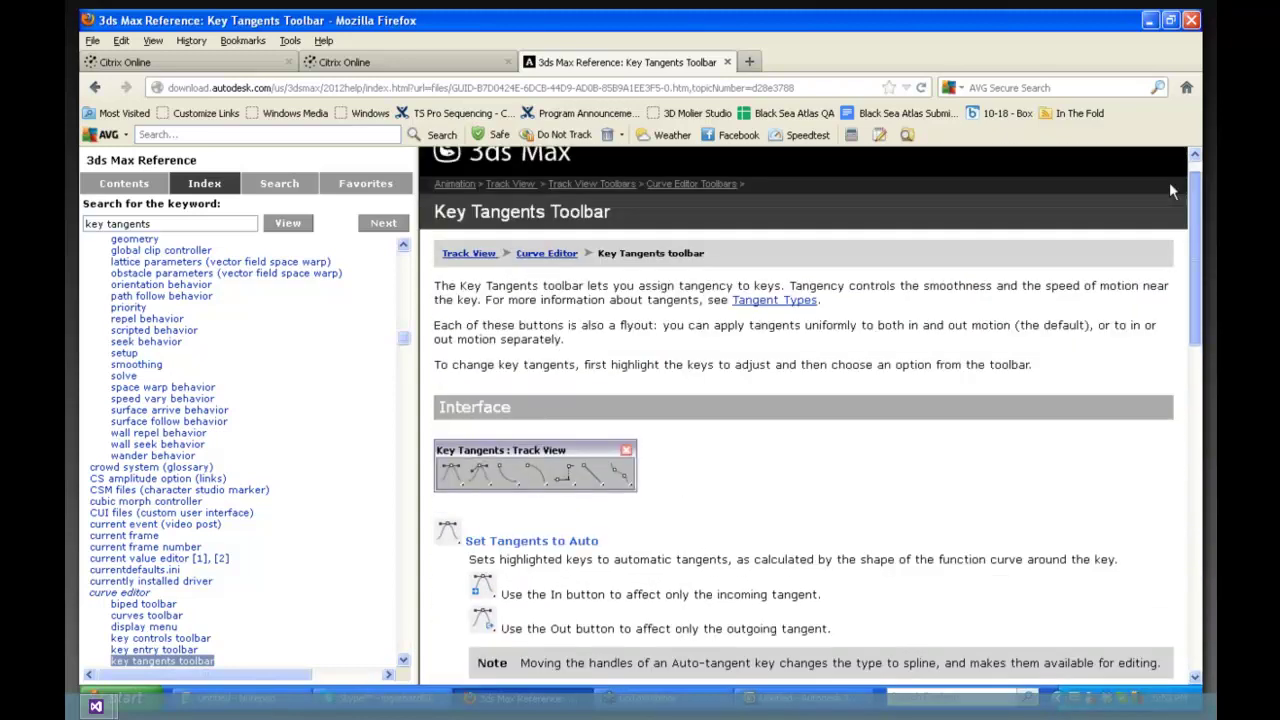
pyautogui.click(1150, 20)
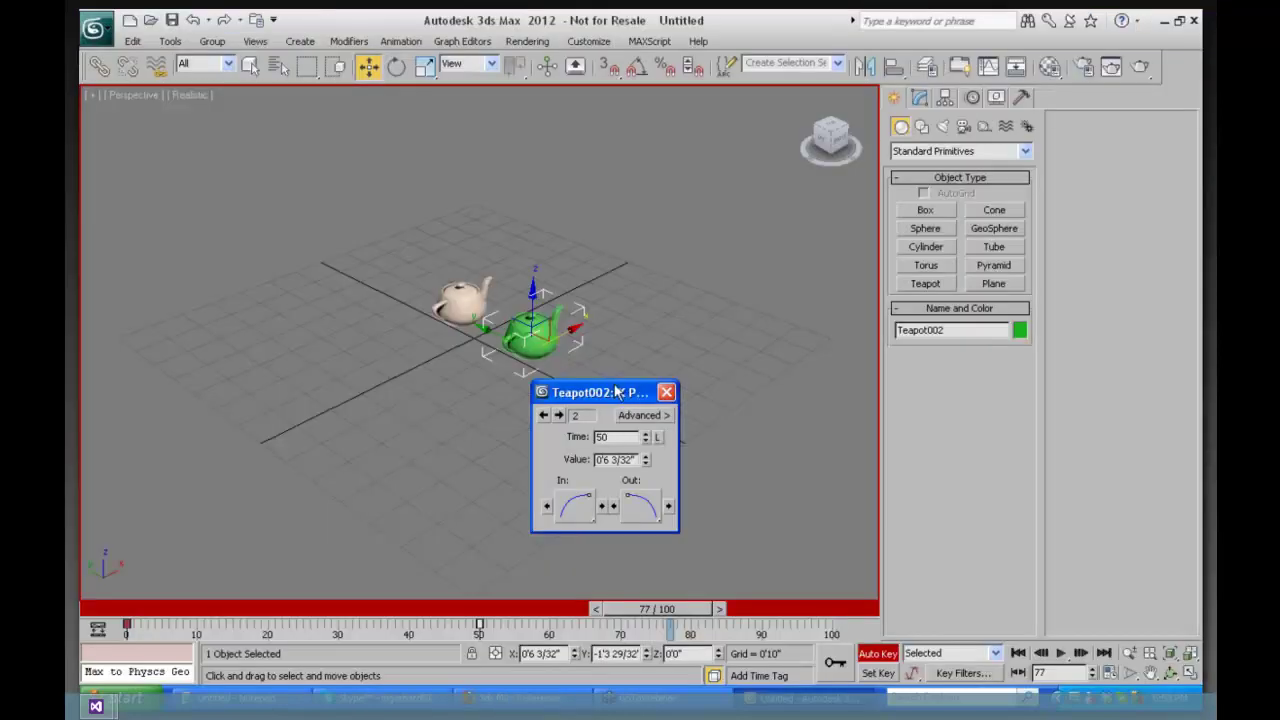
# Move the key dialog clear of the teapots, play the animation from frame 0, stop it, and return to frame 0
pyautogui.moveTo(620, 392); pyautogui.dragTo(205, 128)
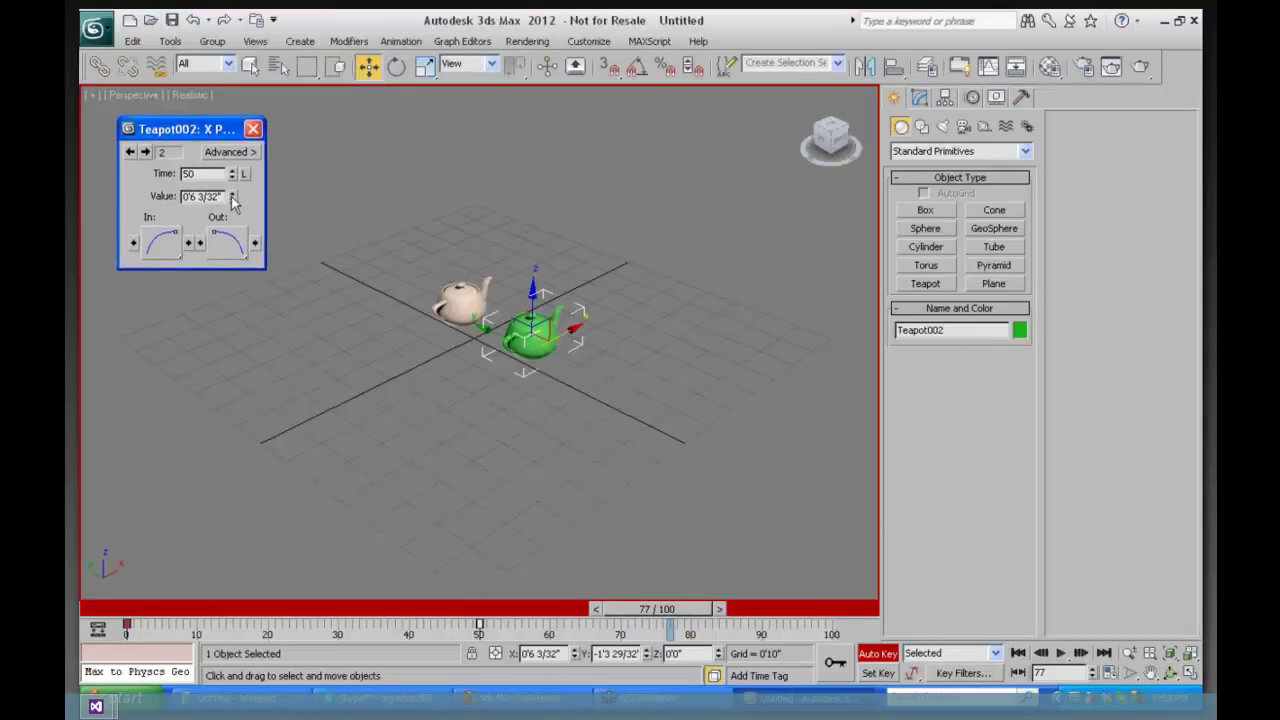
pyautogui.click(1018, 653)
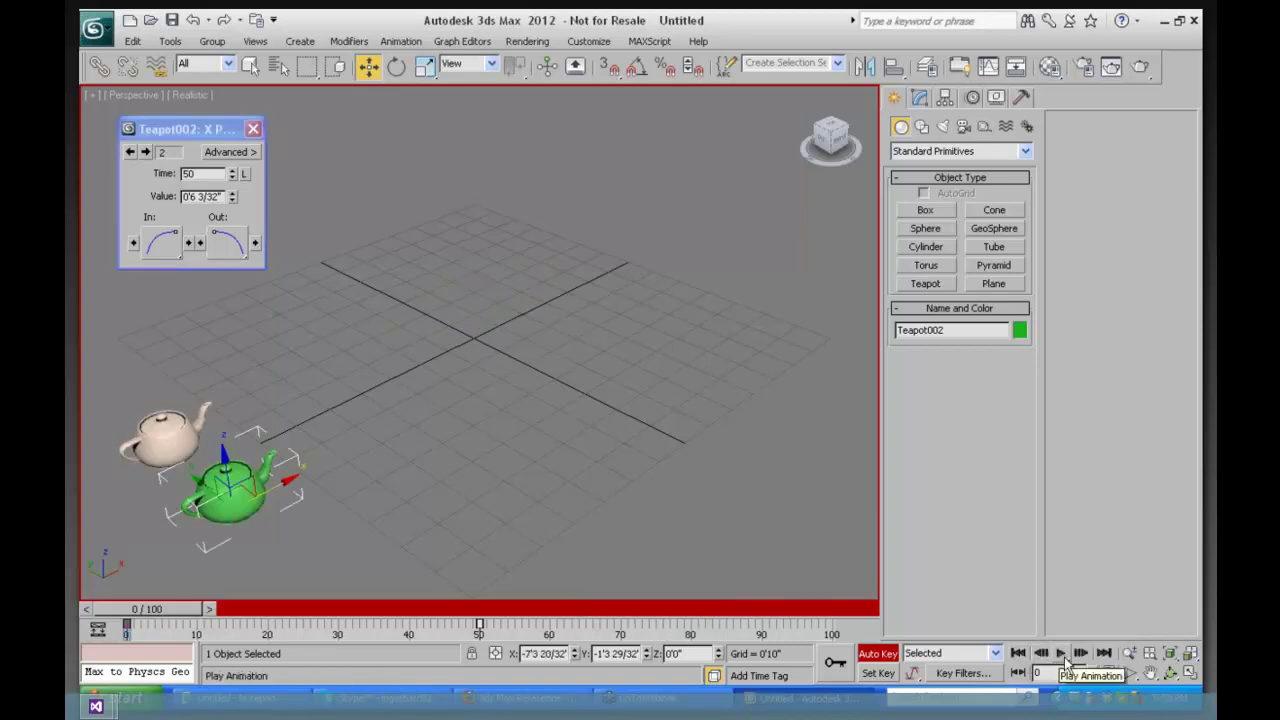
pyautogui.click(1062, 653)
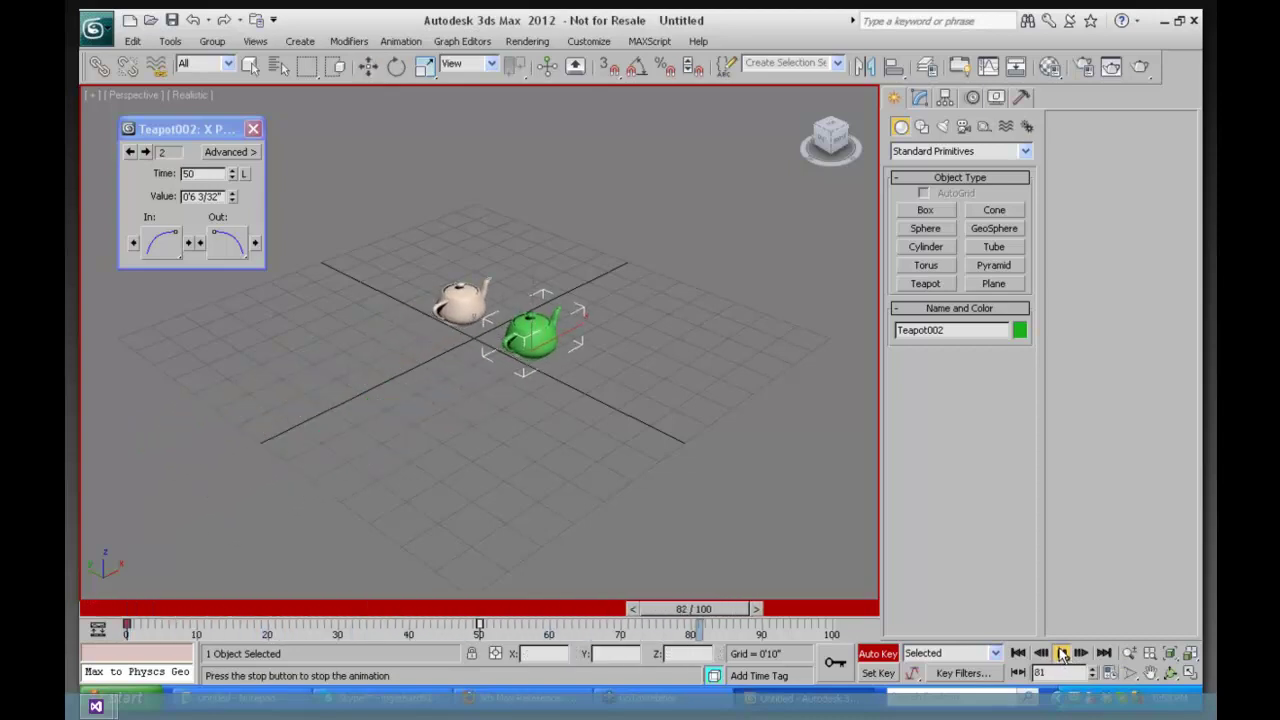
pyautogui.click(1062, 653)
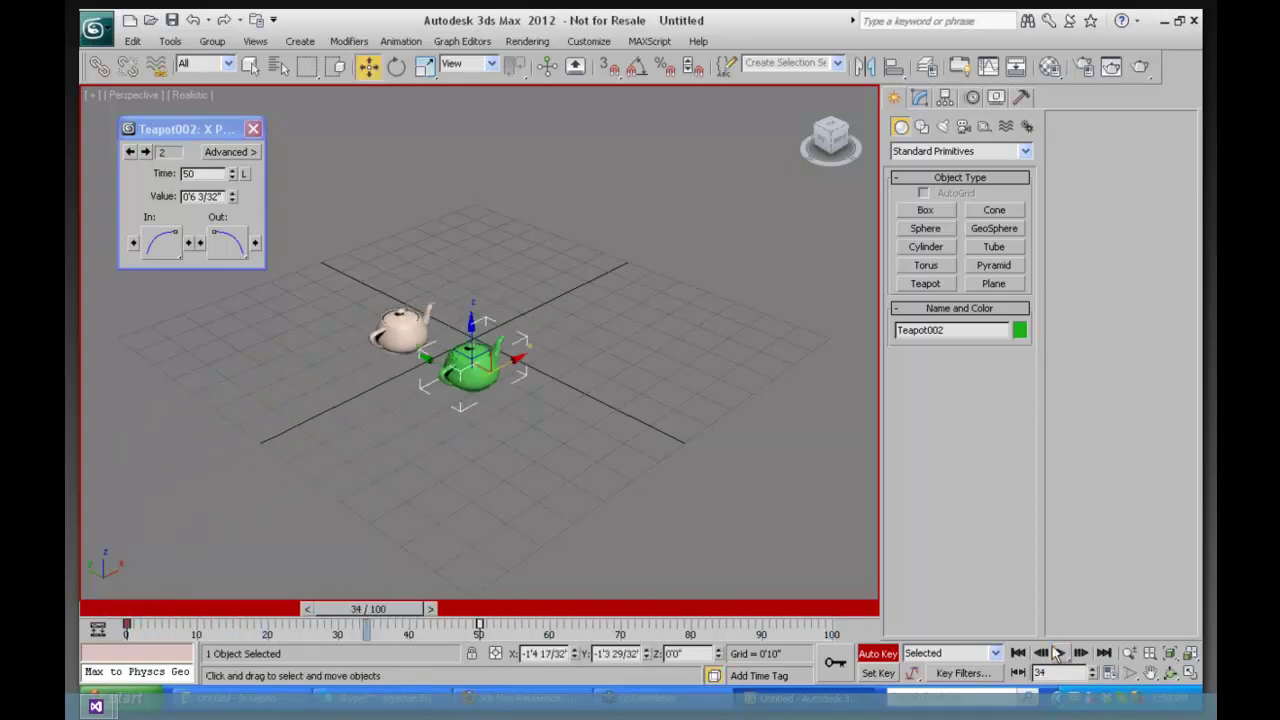
pyautogui.moveTo(368, 612); pyautogui.dragTo(105, 607)
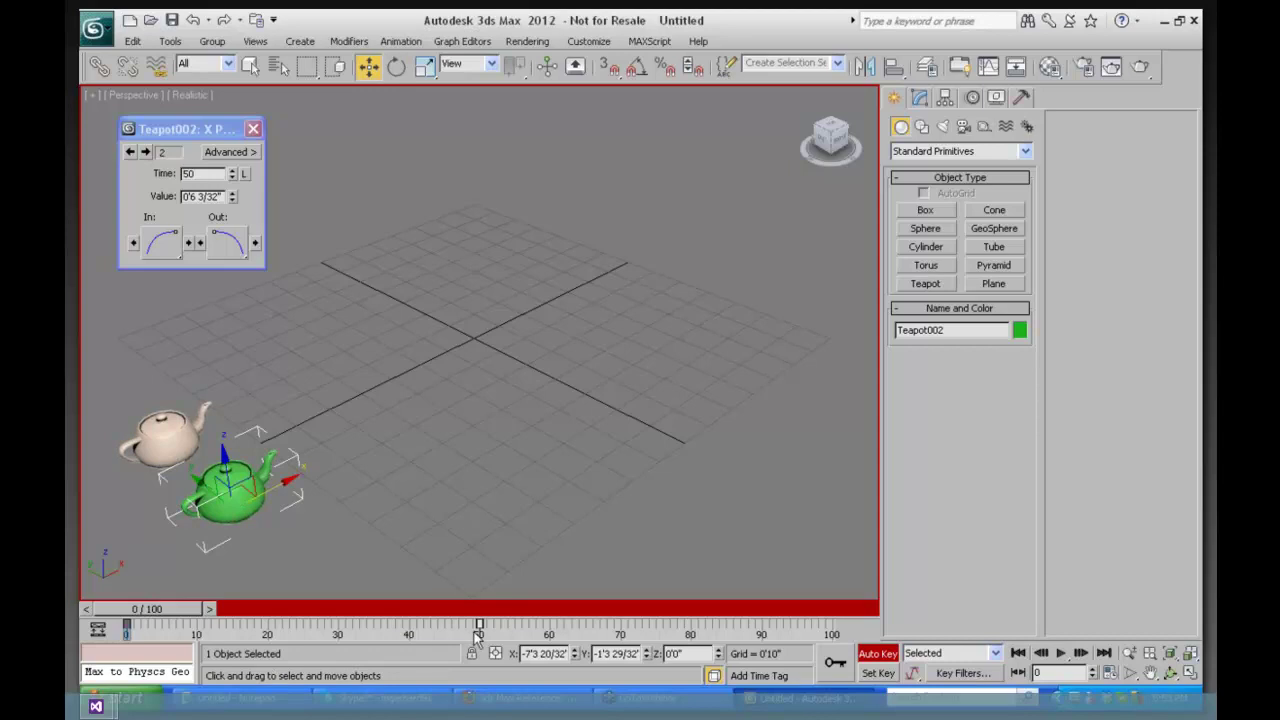
# Move both teapots' keys from frame 50 to frame 100, scrub to frame 18, and select the white teapot
pyautogui.moveTo(110, 521); pyautogui.dragTo(82, 545)
pyautogui.moveTo(479, 626); pyautogui.dragTo(835, 657)
pyautogui.moveTo(146, 609); pyautogui.dragTo(271, 614)
pyautogui.press('w')
pyautogui.click(273, 360)
pyautogui.click(195, 418)
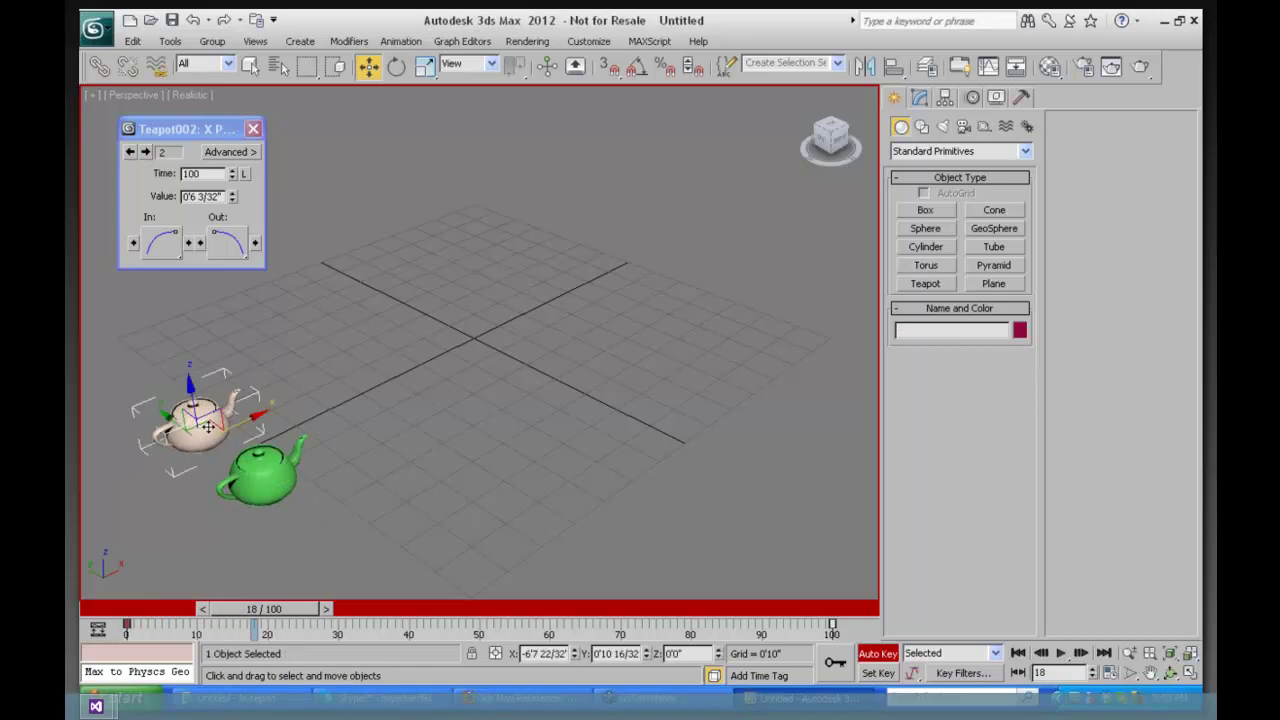
# Return to frame 0 and set the In and Out tangents of the green teapot's frame 100 X Position key to Fast
pyautogui.moveTo(255, 620); pyautogui.dragTo(122, 614)
pyautogui.moveTo(162, 243); pyautogui.dragTo(163, 213)
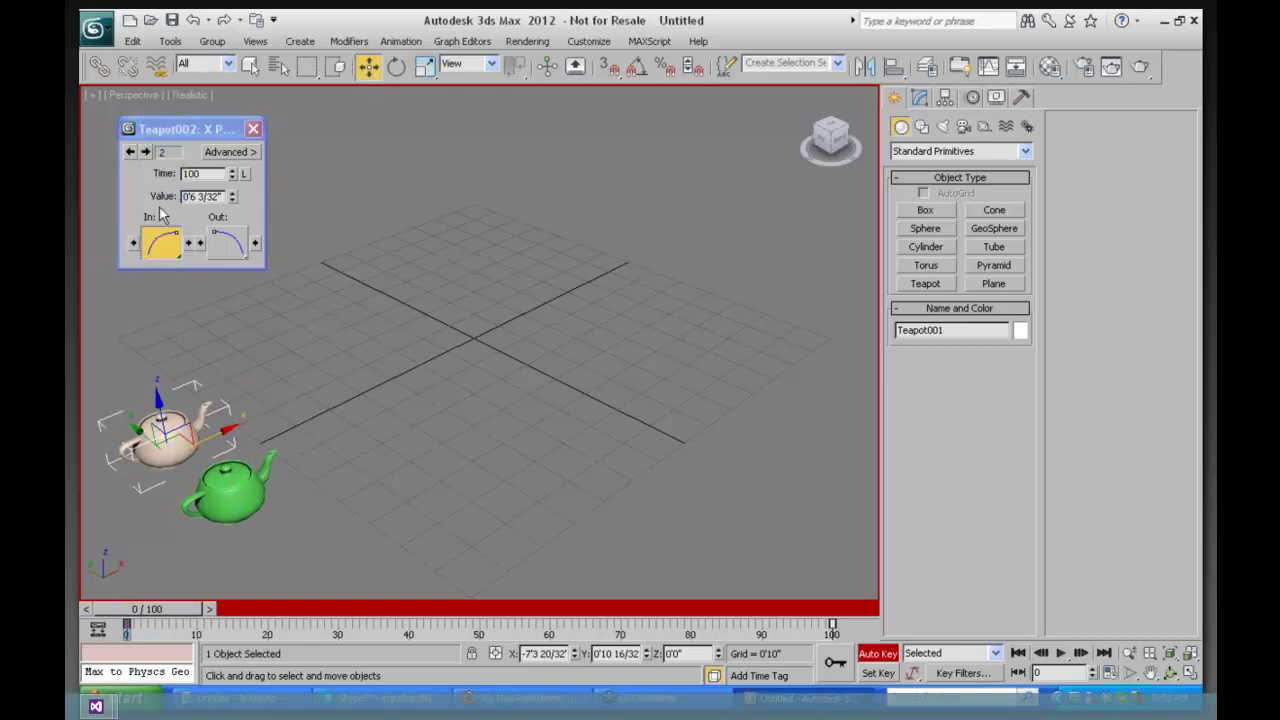
pyautogui.moveTo(227, 243); pyautogui.dragTo(227, 206)
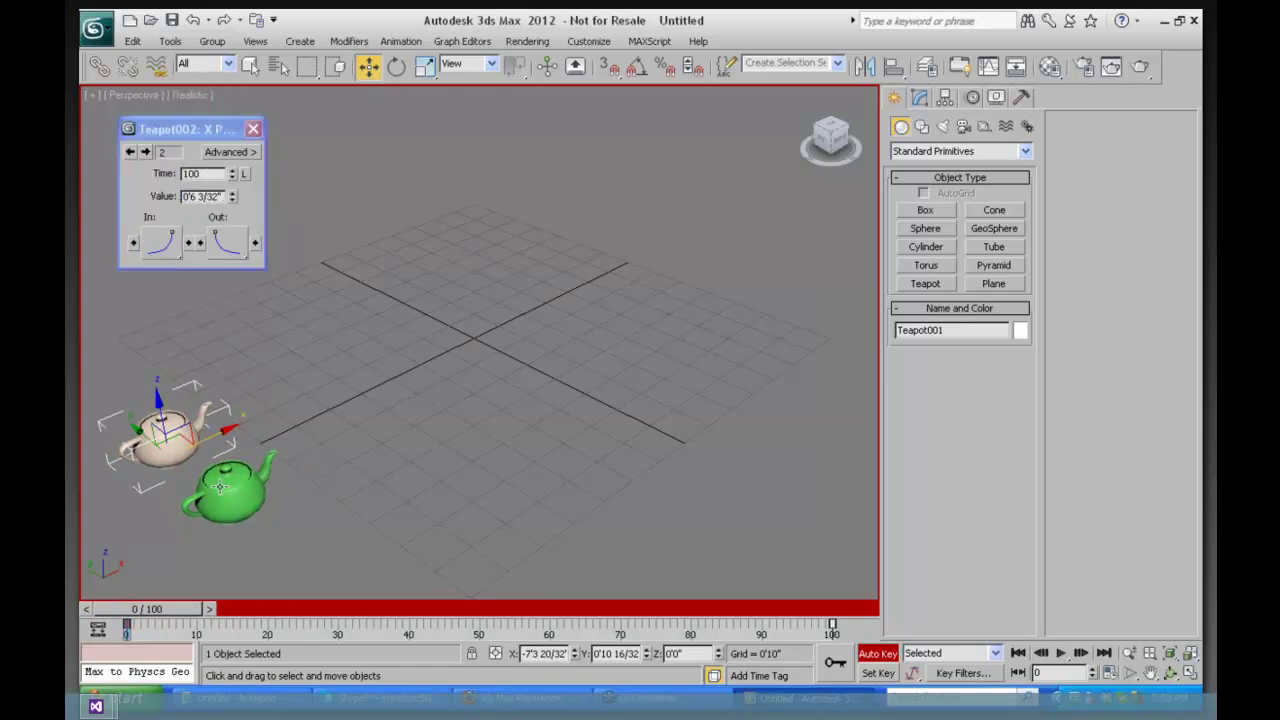
# Select the green teapot and set its frame 100 X Position key's In and Out tangents to Slow
pyautogui.click(220, 487)
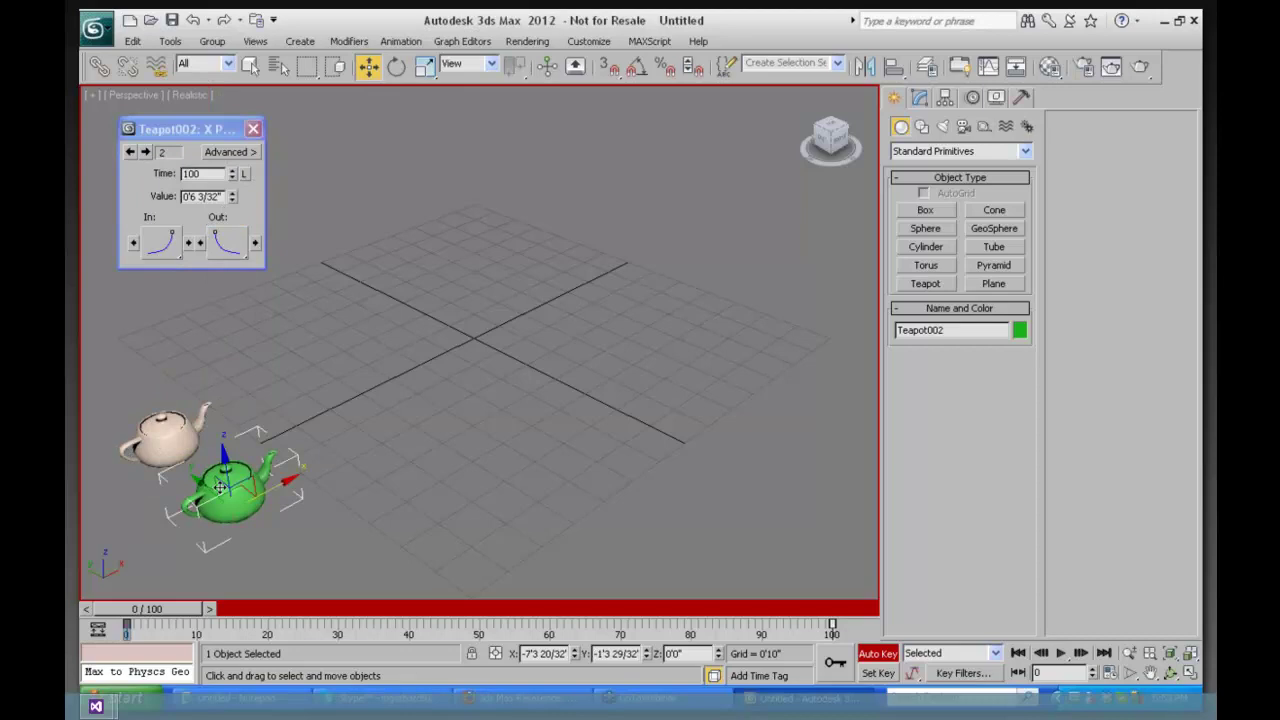
pyautogui.click(160, 246)
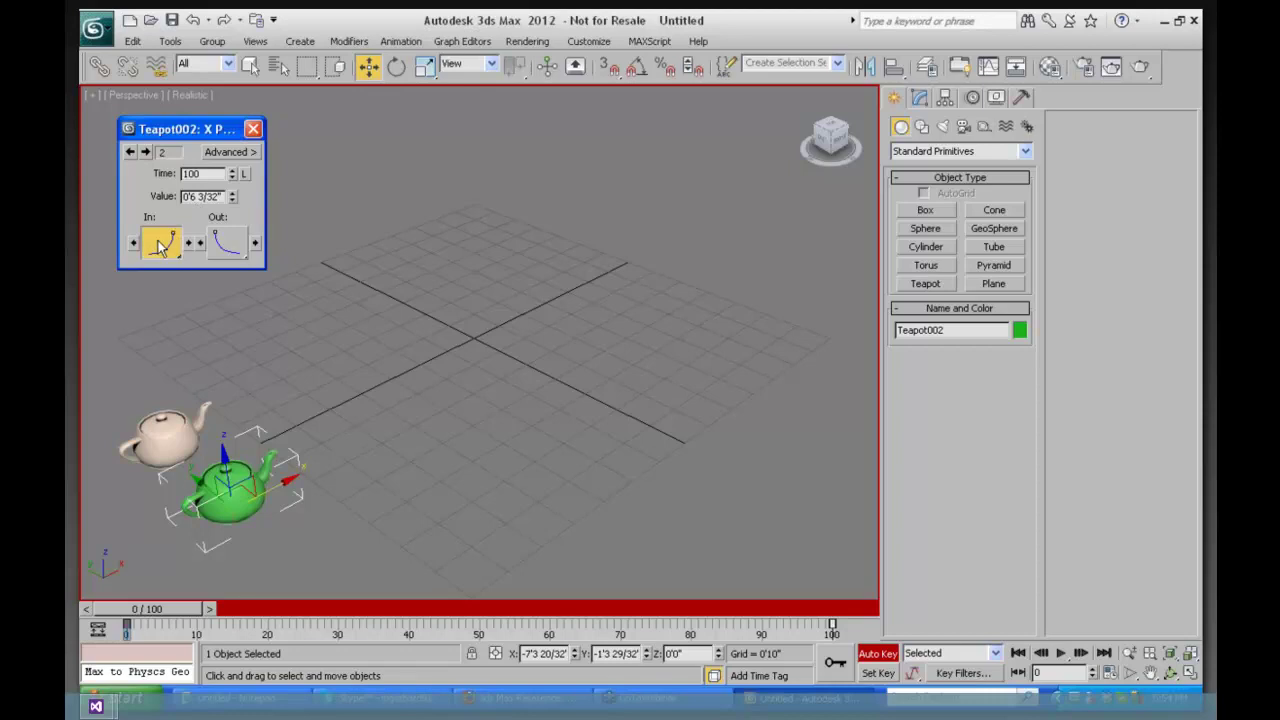
pyautogui.click(160, 246)
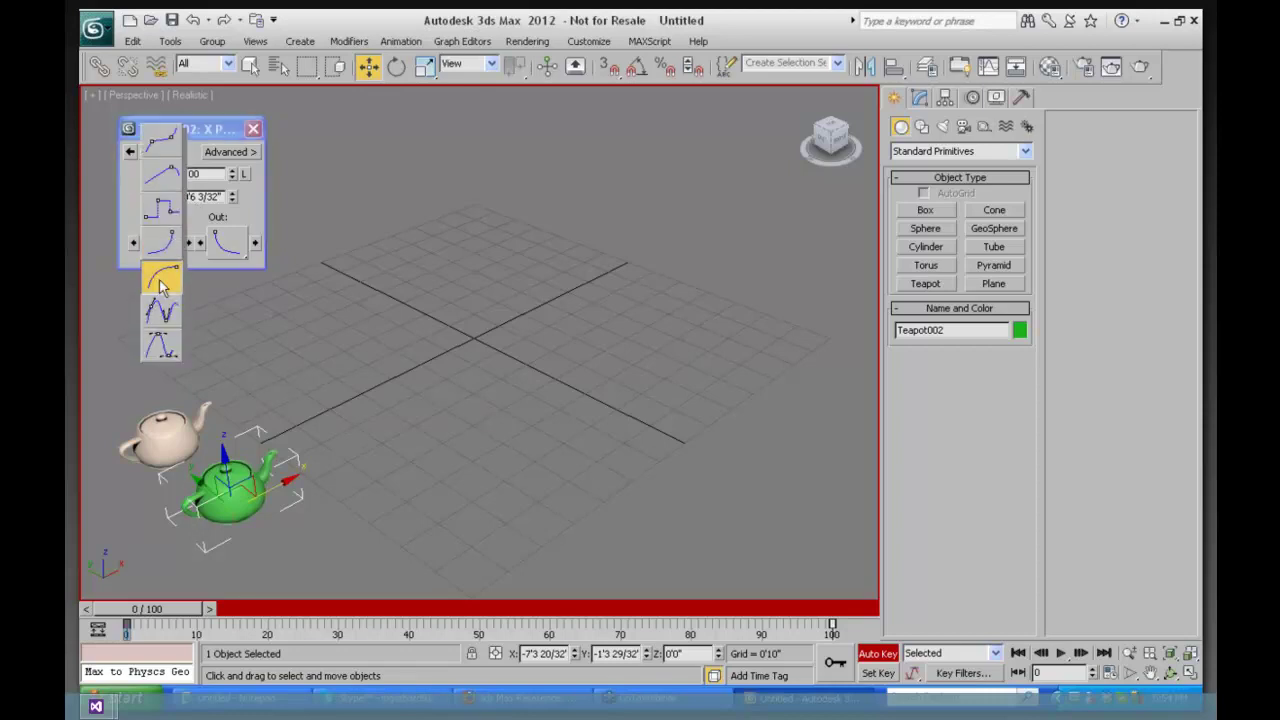
pyautogui.click(161, 276)
pyautogui.click(227, 243)
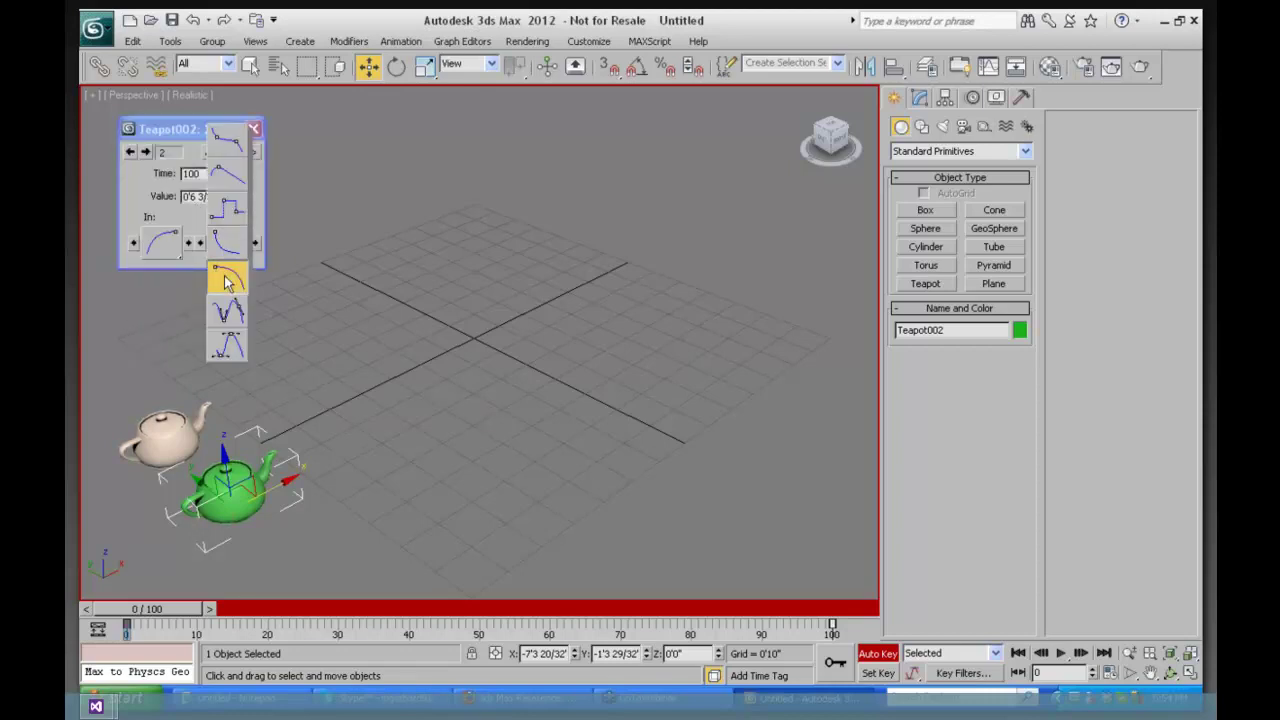
pyautogui.click(227, 278)
pyautogui.click(285, 350)
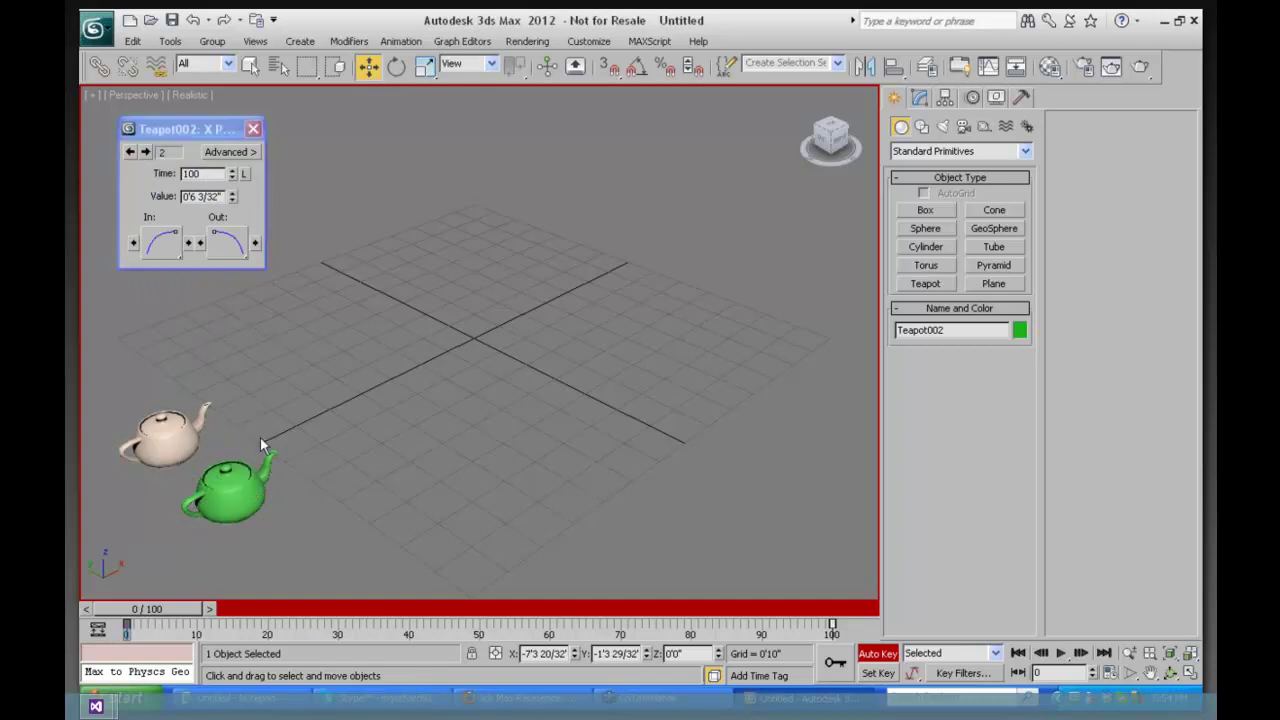
# Select the white teapot and display its modifier stack and creation parameters
pyautogui.click(230, 497)
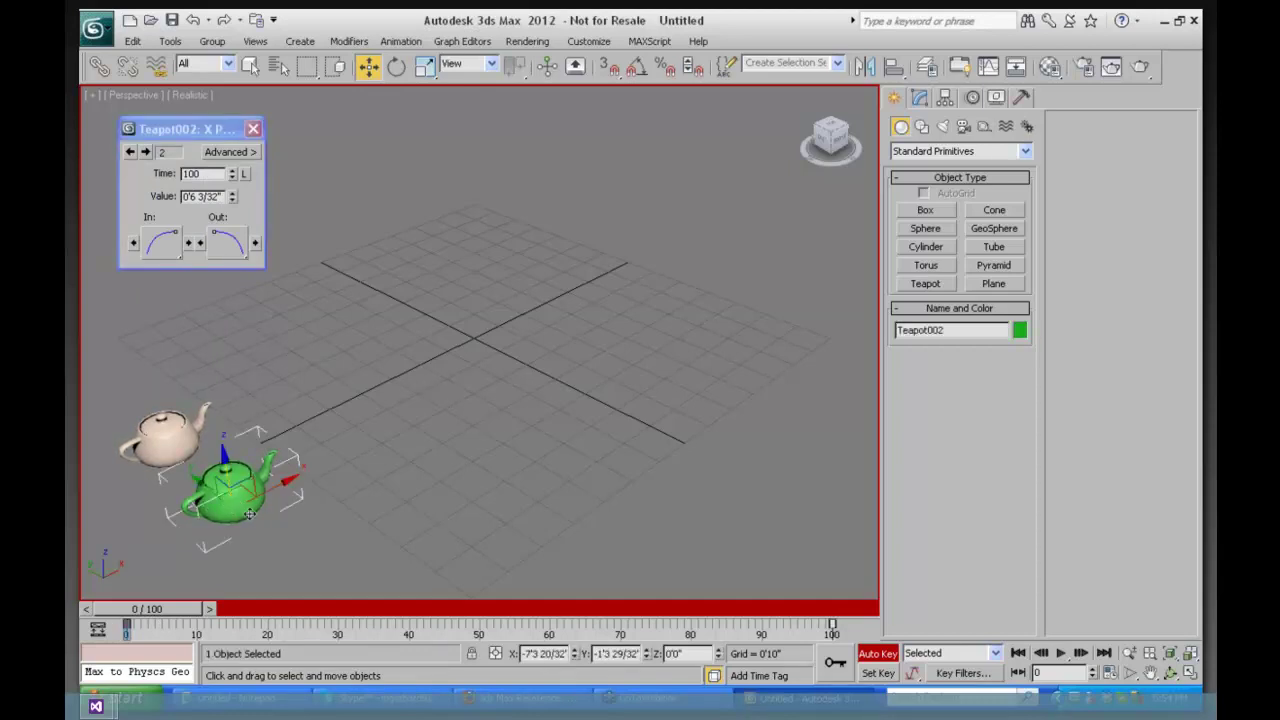
pyautogui.click(168, 434)
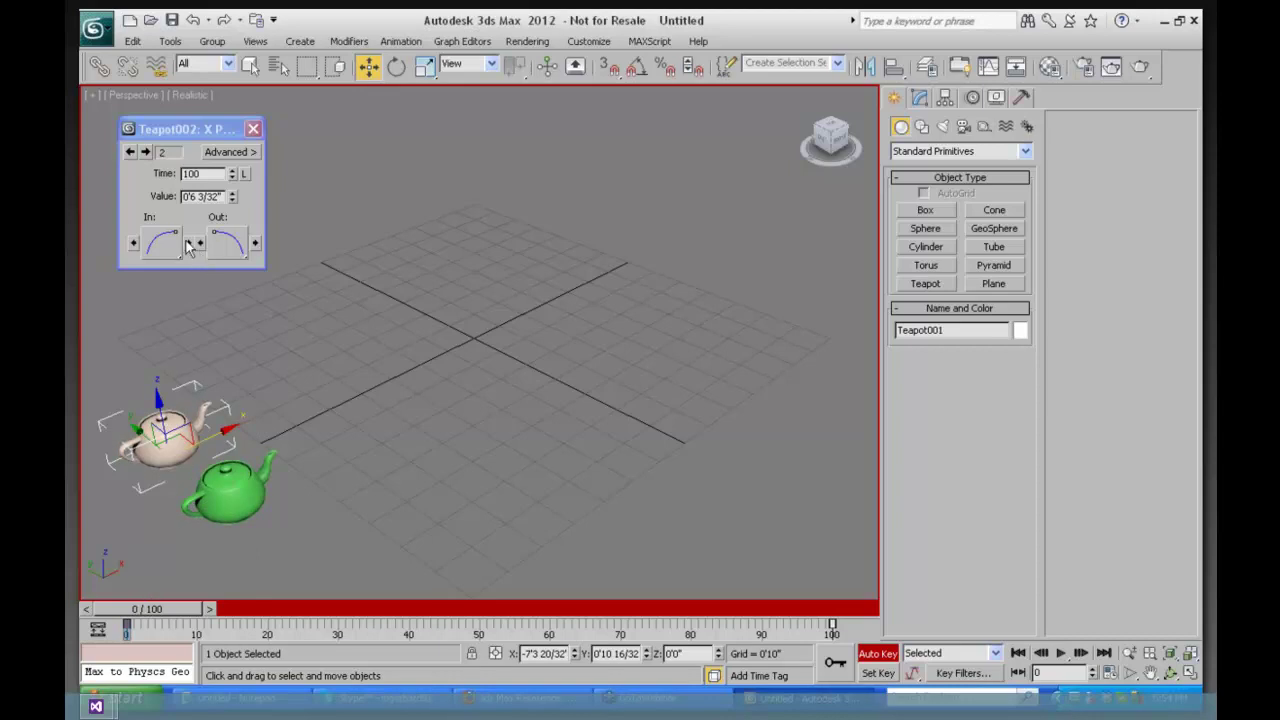
pyautogui.click(918, 99)
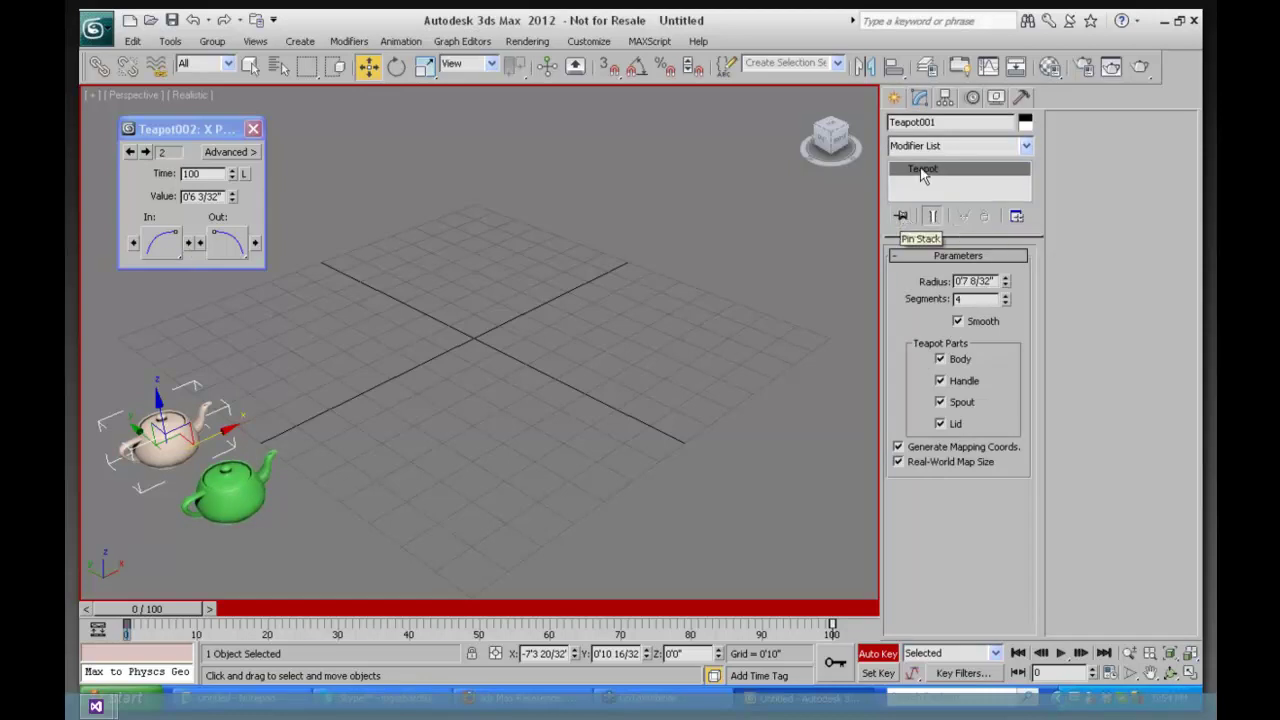
pyautogui.rightClick(897, 281)
pyautogui.press('Escape')
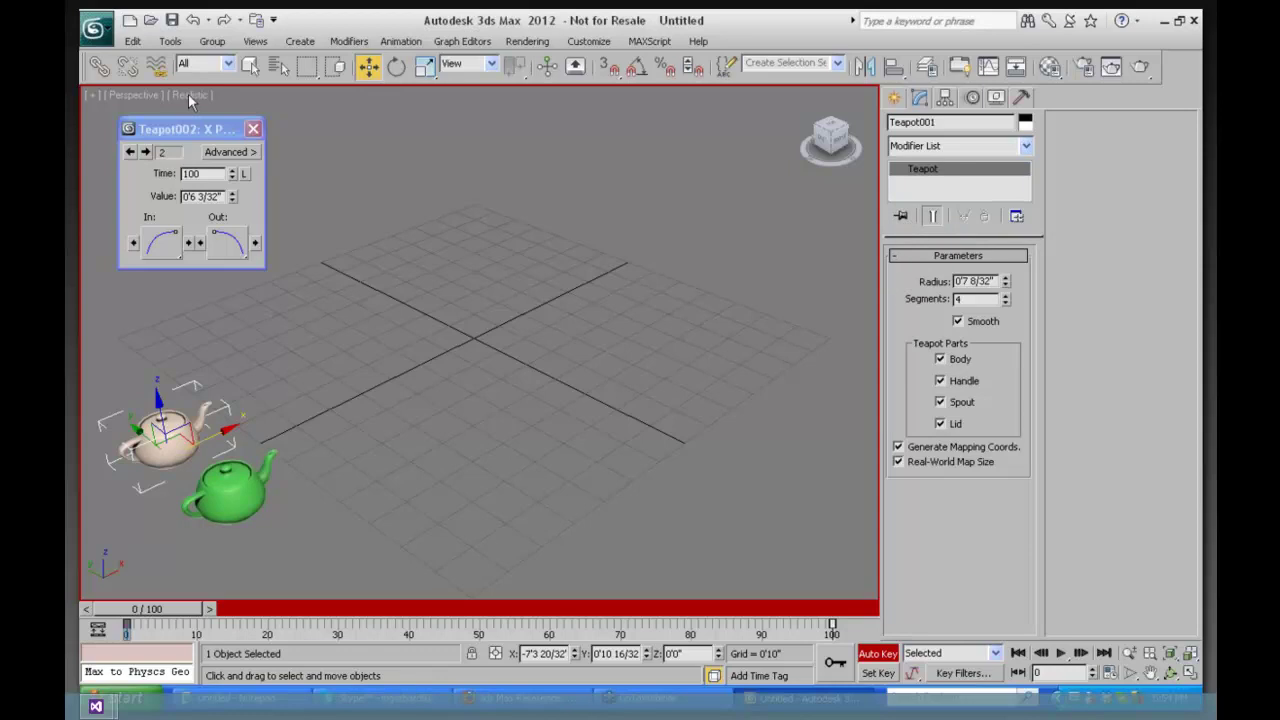
# Preview both teapots' motion, return to frame 0, and close the green teapot's X Position key dialog
pyautogui.press('/')
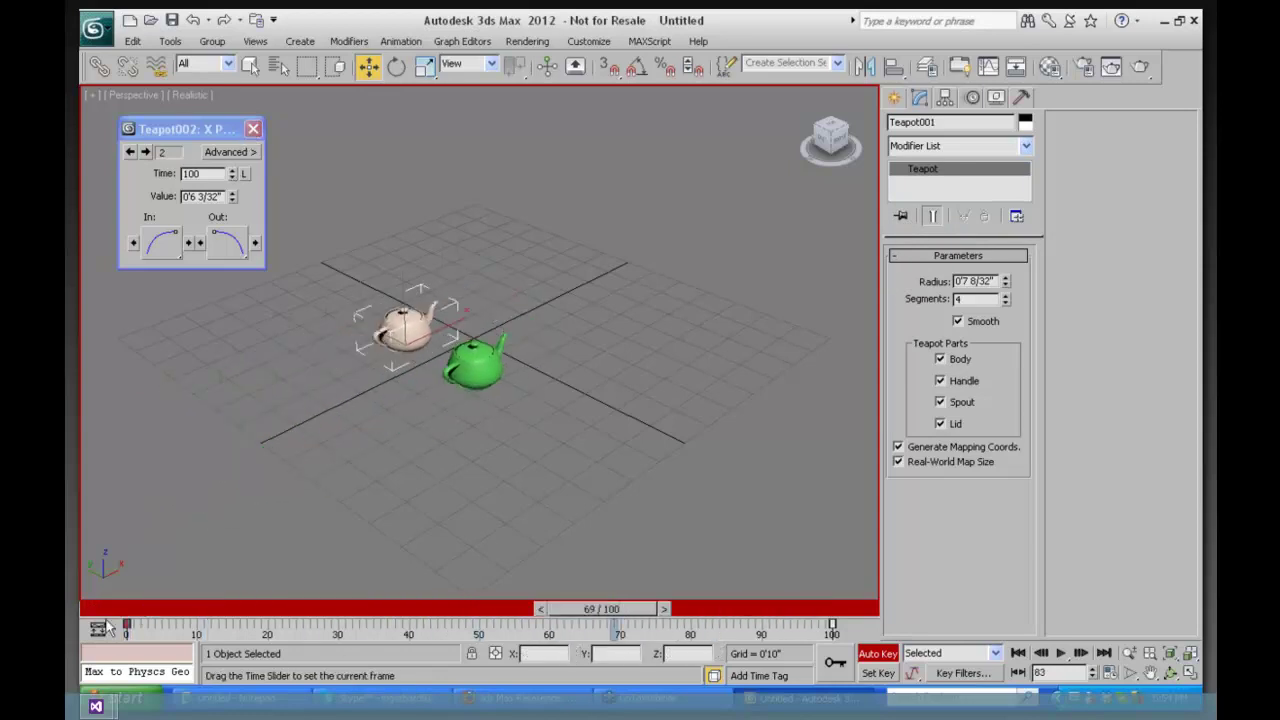
pyautogui.press('Home')
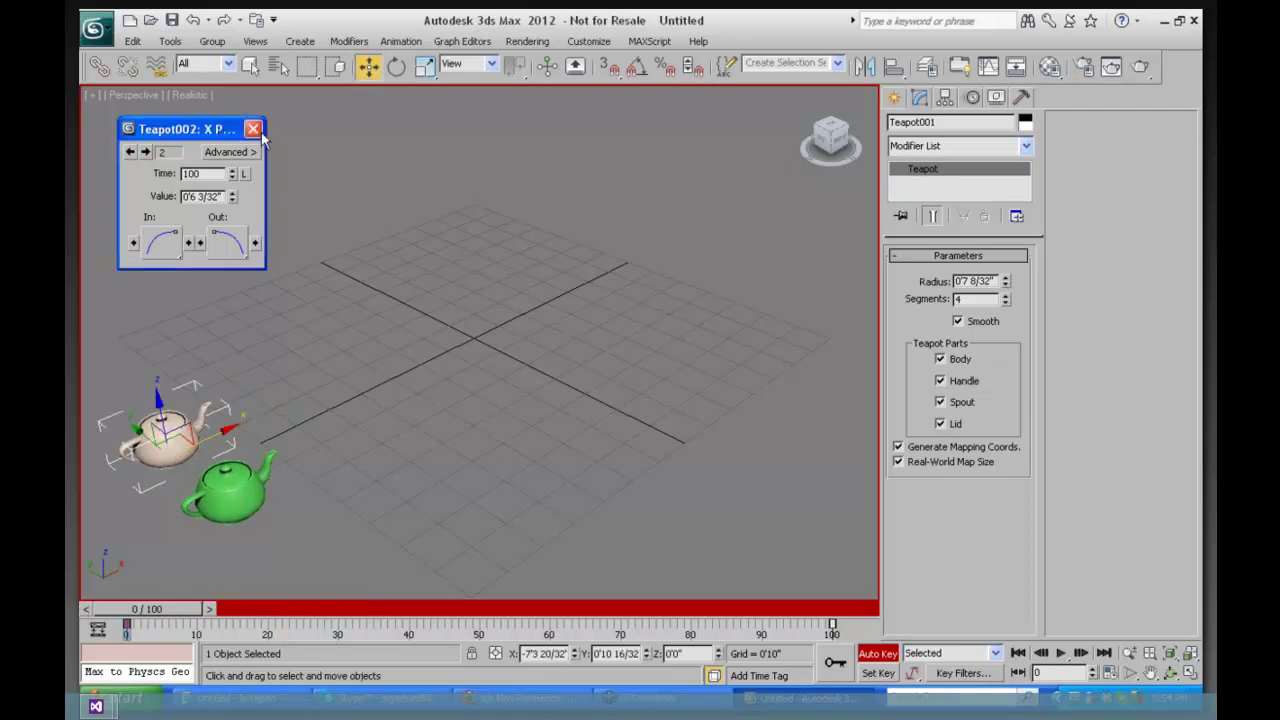
pyautogui.click(254, 130)
pyautogui.click(896, 98)
pyautogui.click(919, 97)
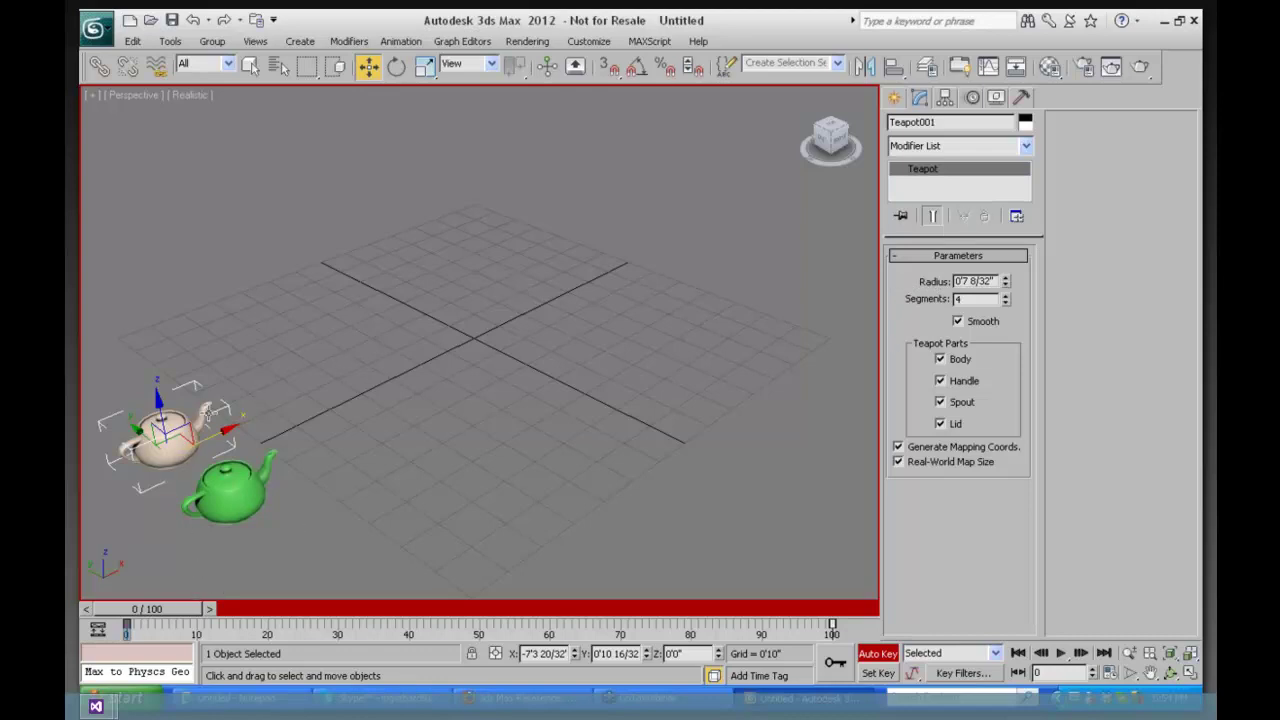
# Replace the white teapot's animation by moving it along X at frame 100 to finish beside the green teapot
pyautogui.click(209, 413)
pyautogui.click(174, 448)
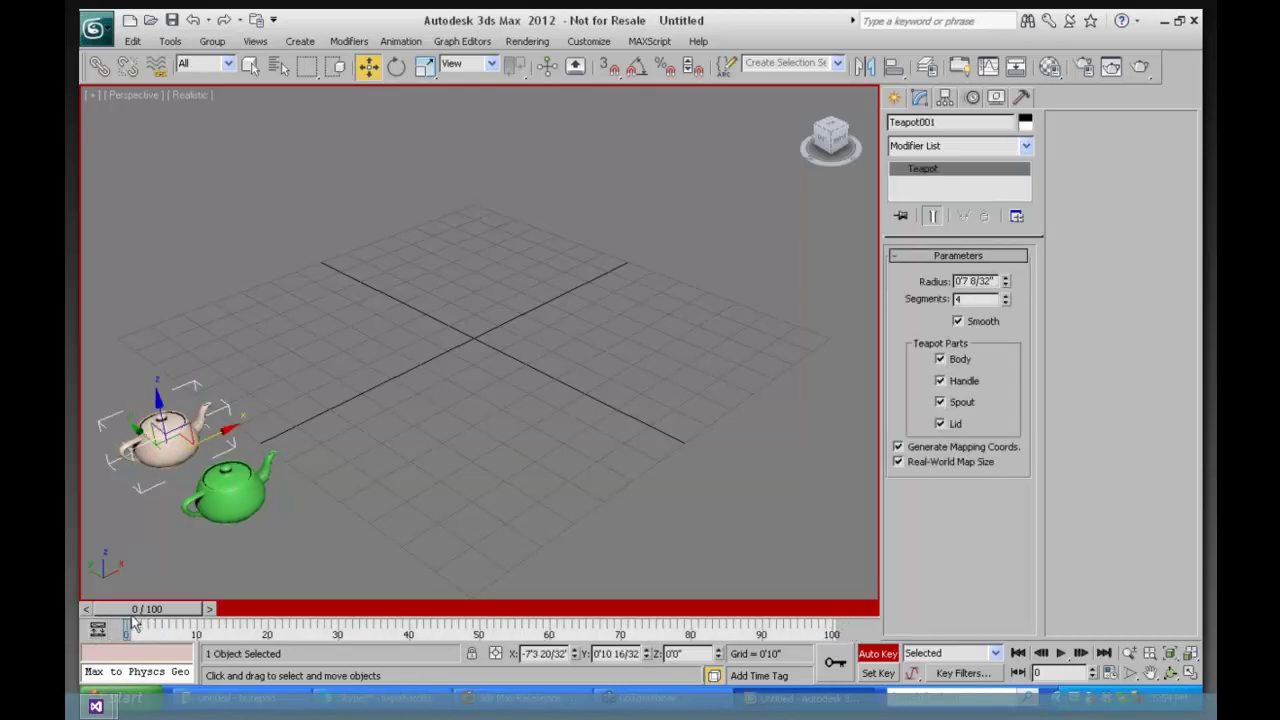
pyautogui.moveTo(337, 612); pyautogui.dragTo(337, 610)
pyautogui.moveTo(870, 608); pyautogui.dragTo(83, 637)
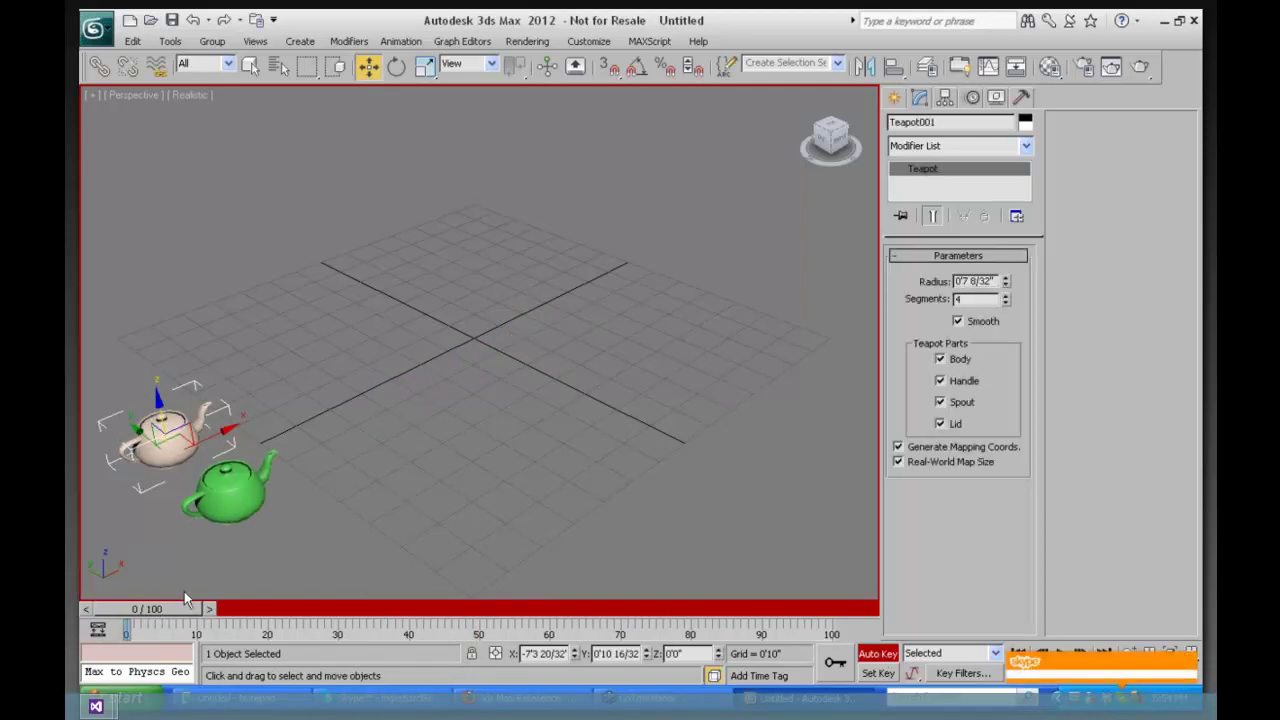
pyautogui.moveTo(680, 607); pyautogui.dragTo(860, 608)
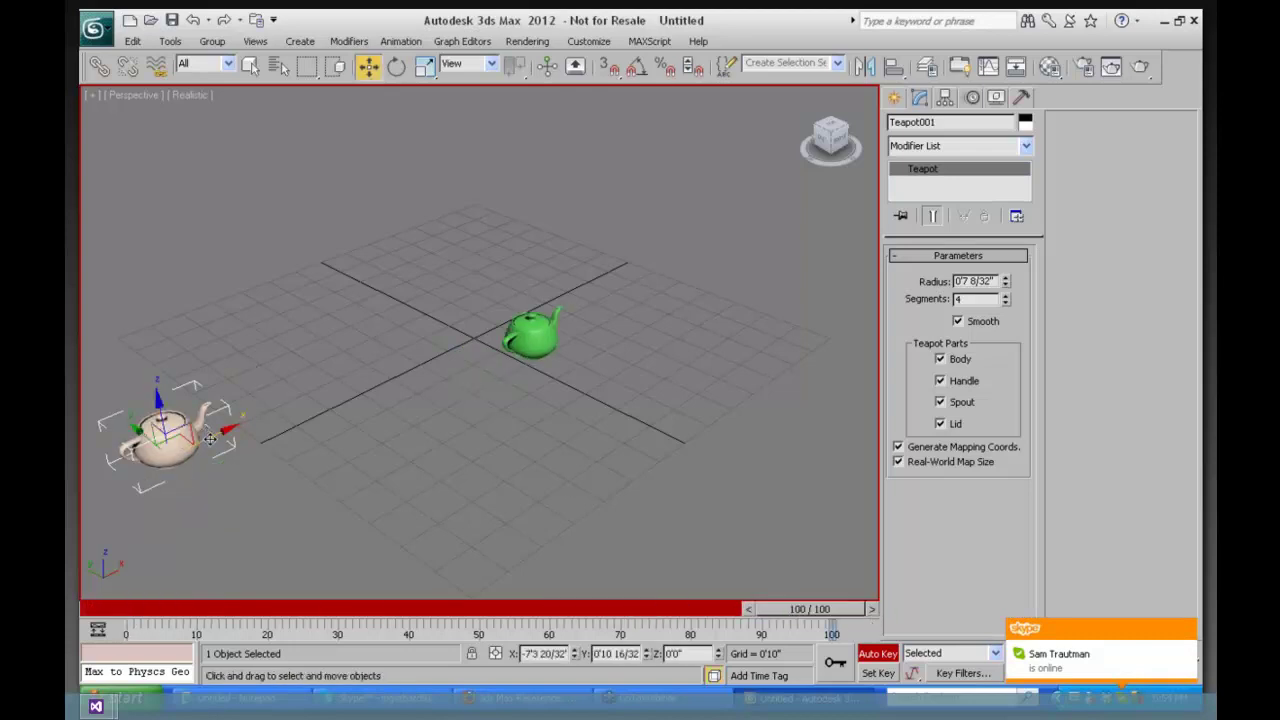
pyautogui.moveTo(226, 425); pyautogui.dragTo(504, 301)
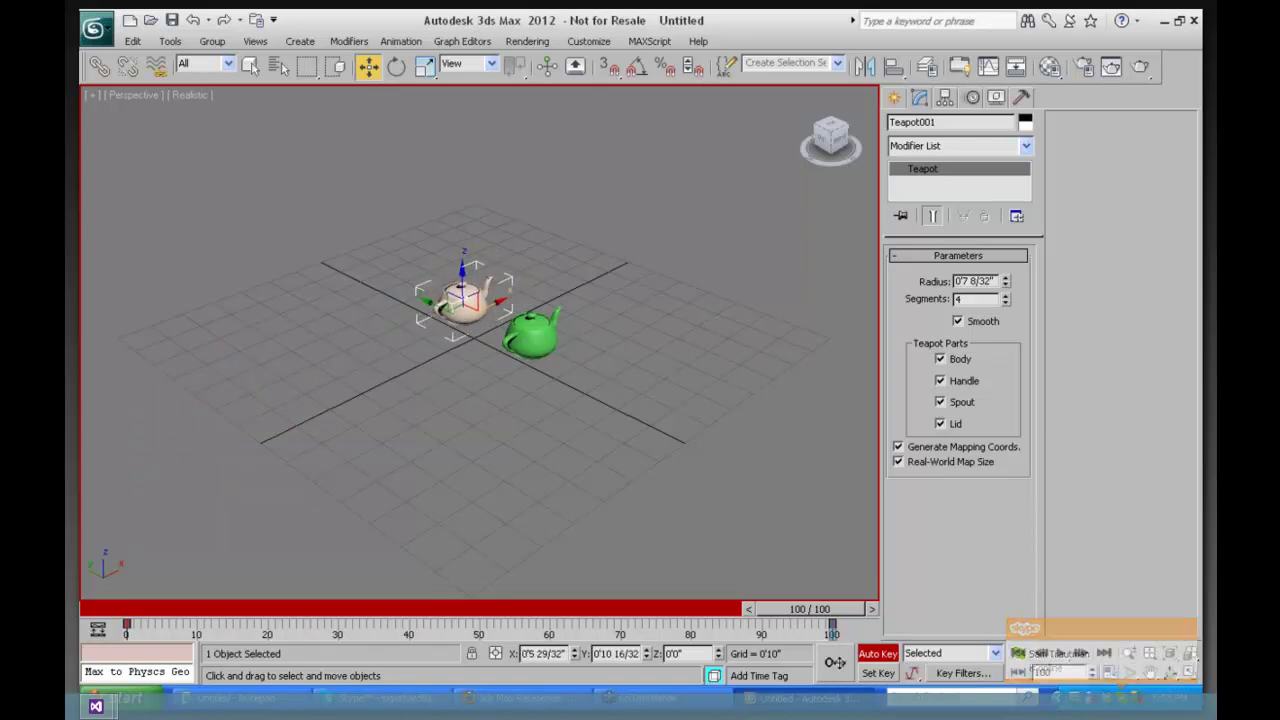
# Inspect the white teapot's frame 100 X Position key and return to frame 0
pyautogui.rightClick(832, 628)
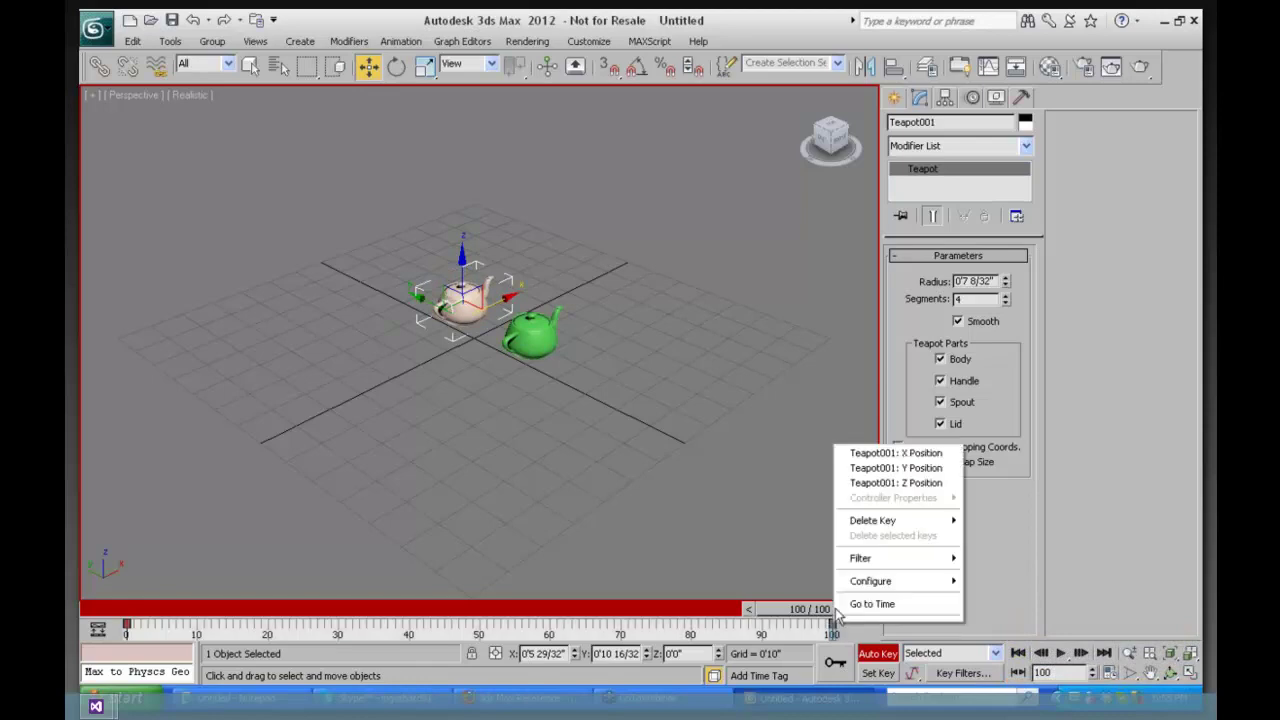
pyautogui.click(896, 455)
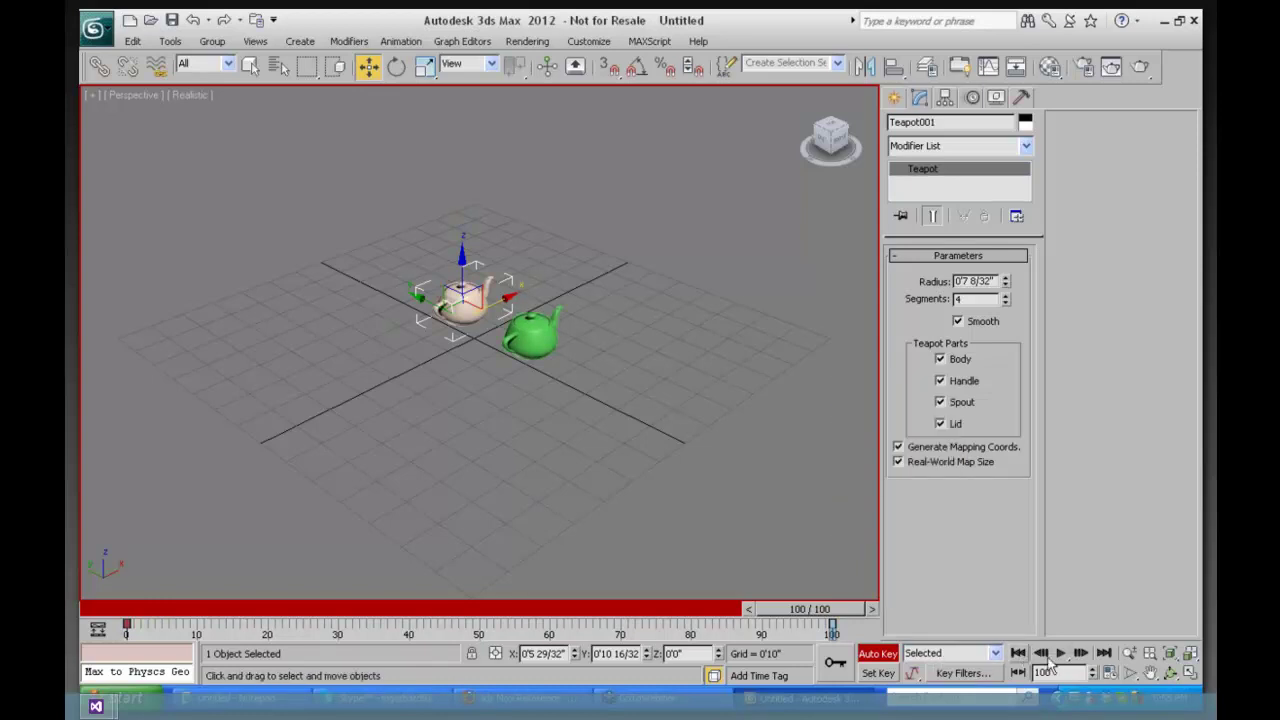
pyautogui.click(1018, 653)
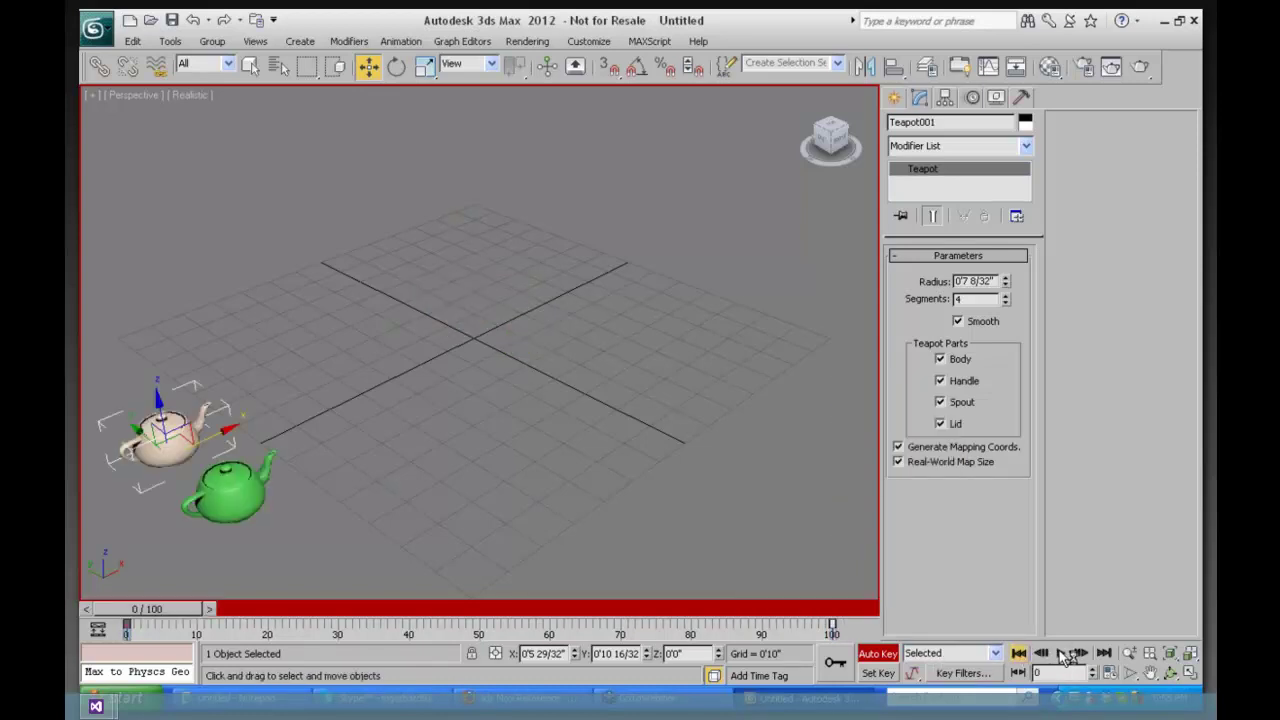
# Inspect the tangents of the green teapot's frame 100 X Position key and play the animation
pyautogui.click(228, 490)
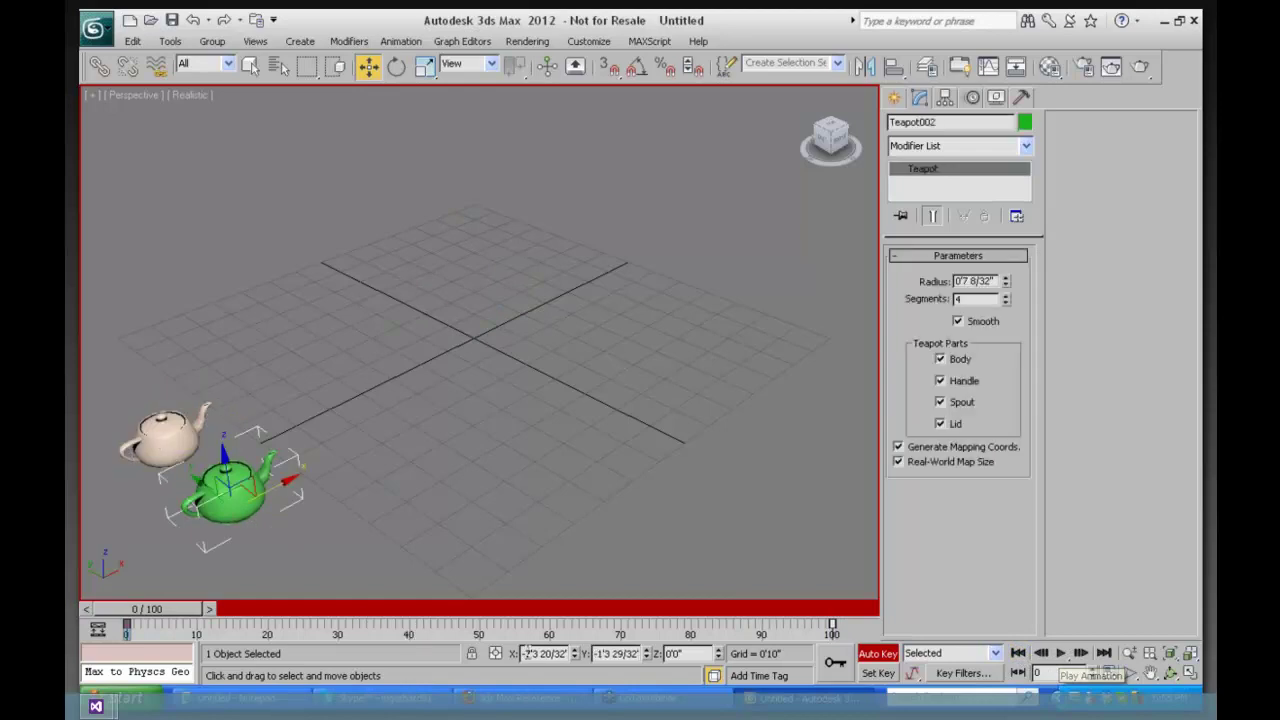
pyautogui.rightClick(832, 625)
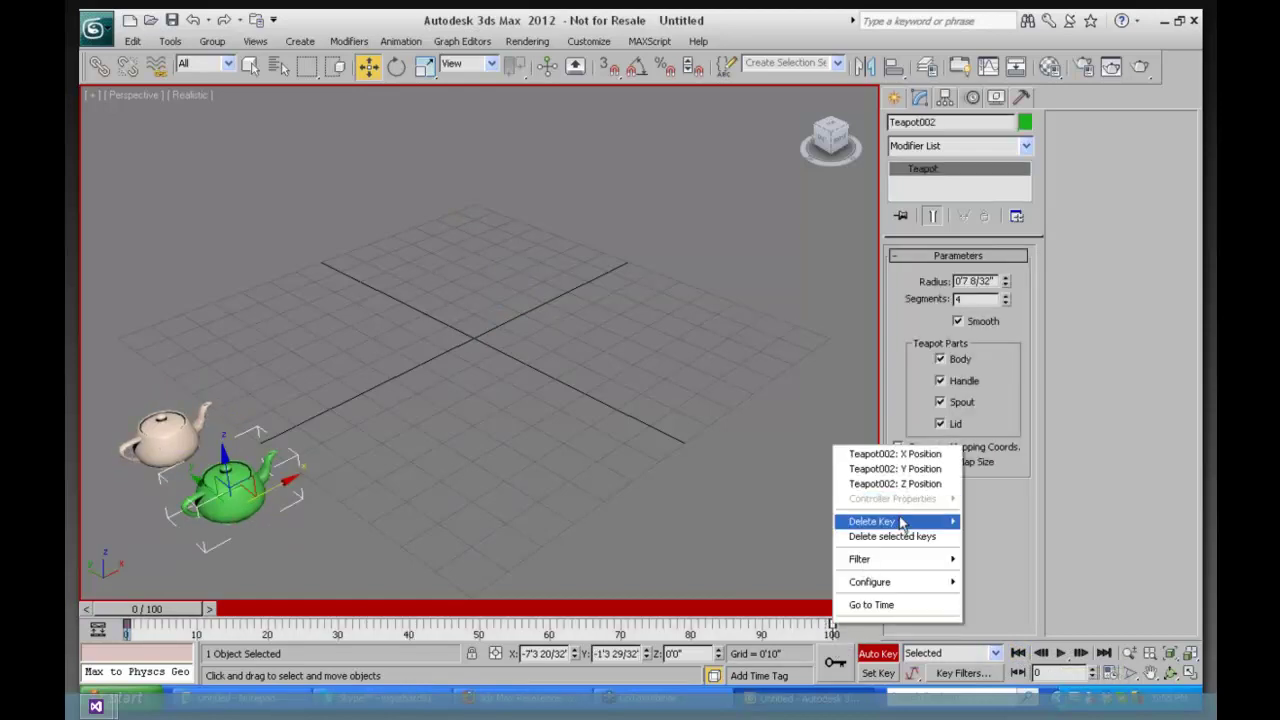
pyautogui.click(906, 455)
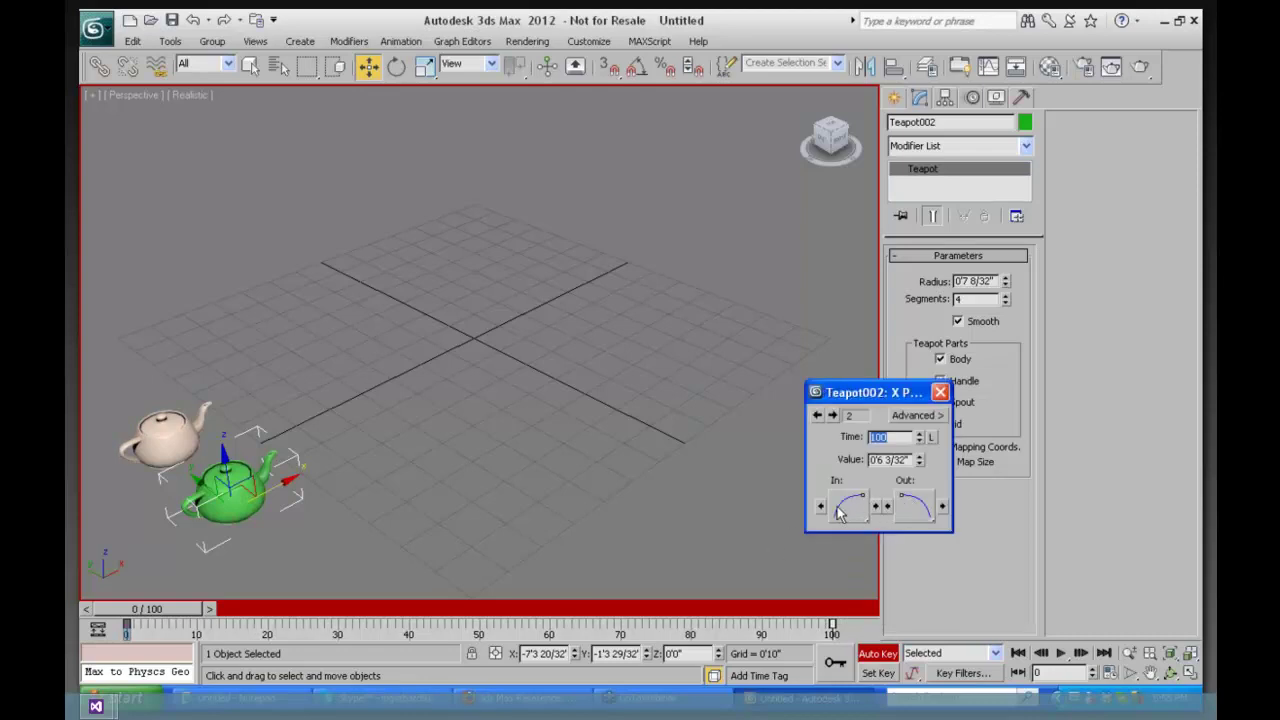
pyautogui.click(940, 393)
pyautogui.click(1061, 653)
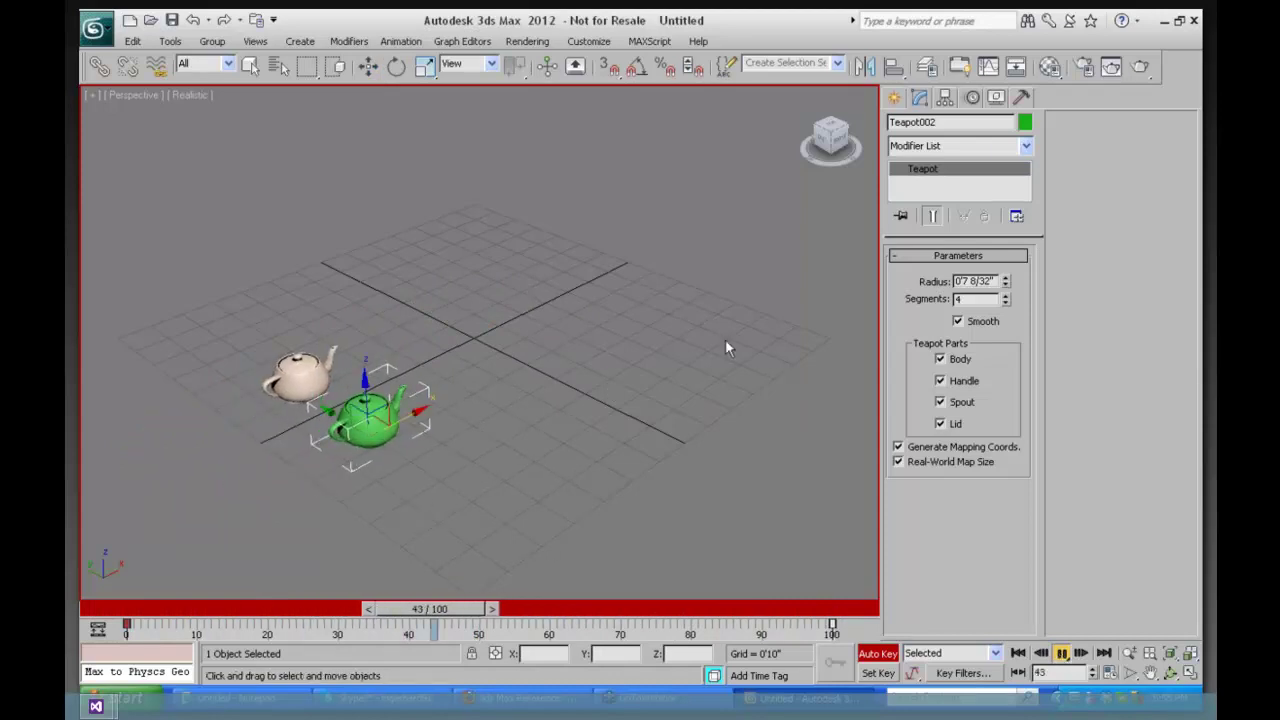
# Stop playback and turn on the Trajectory display for the green teapot in its object properties
pyautogui.press('w')
pyautogui.rightClick(369, 412)
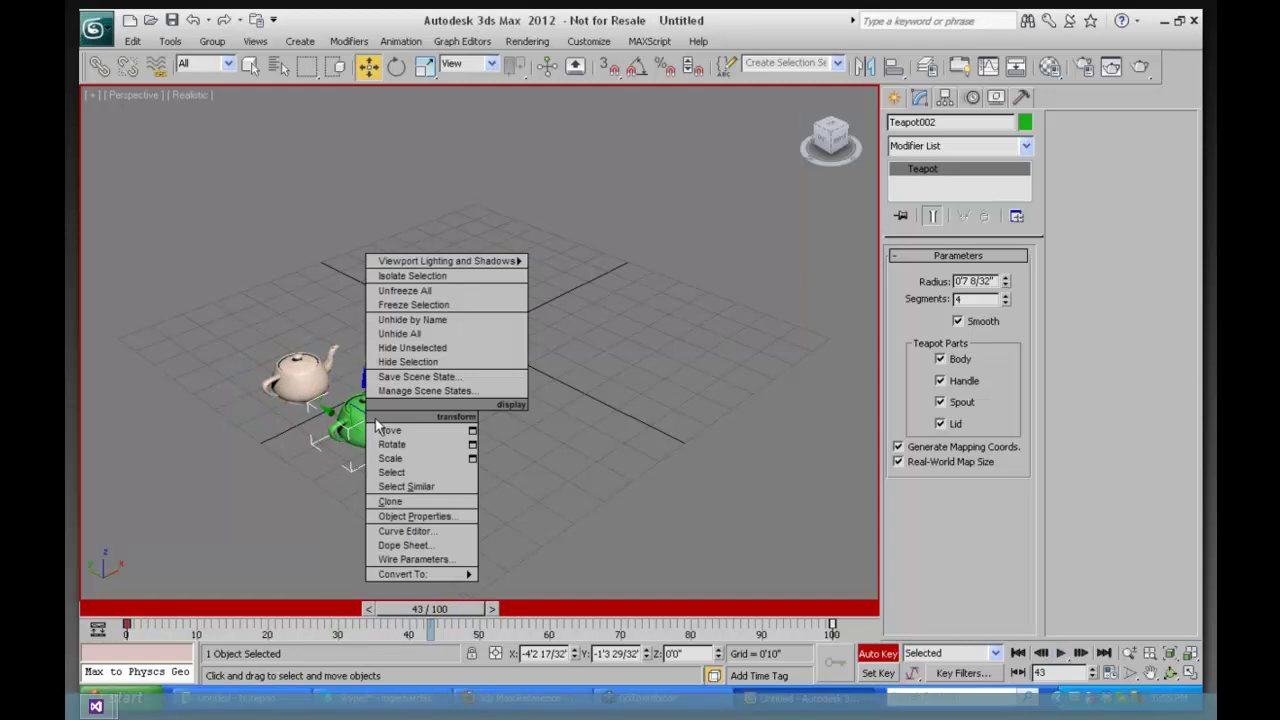
pyautogui.click(424, 516)
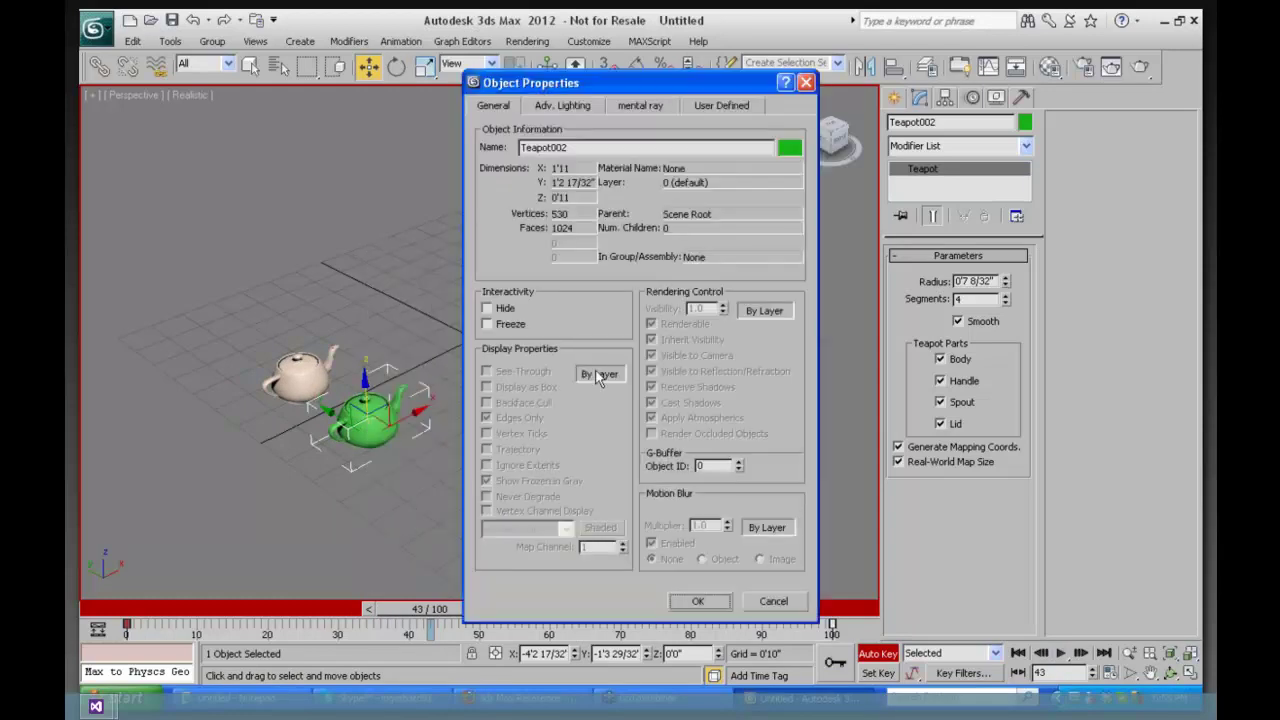
pyautogui.click(487, 450)
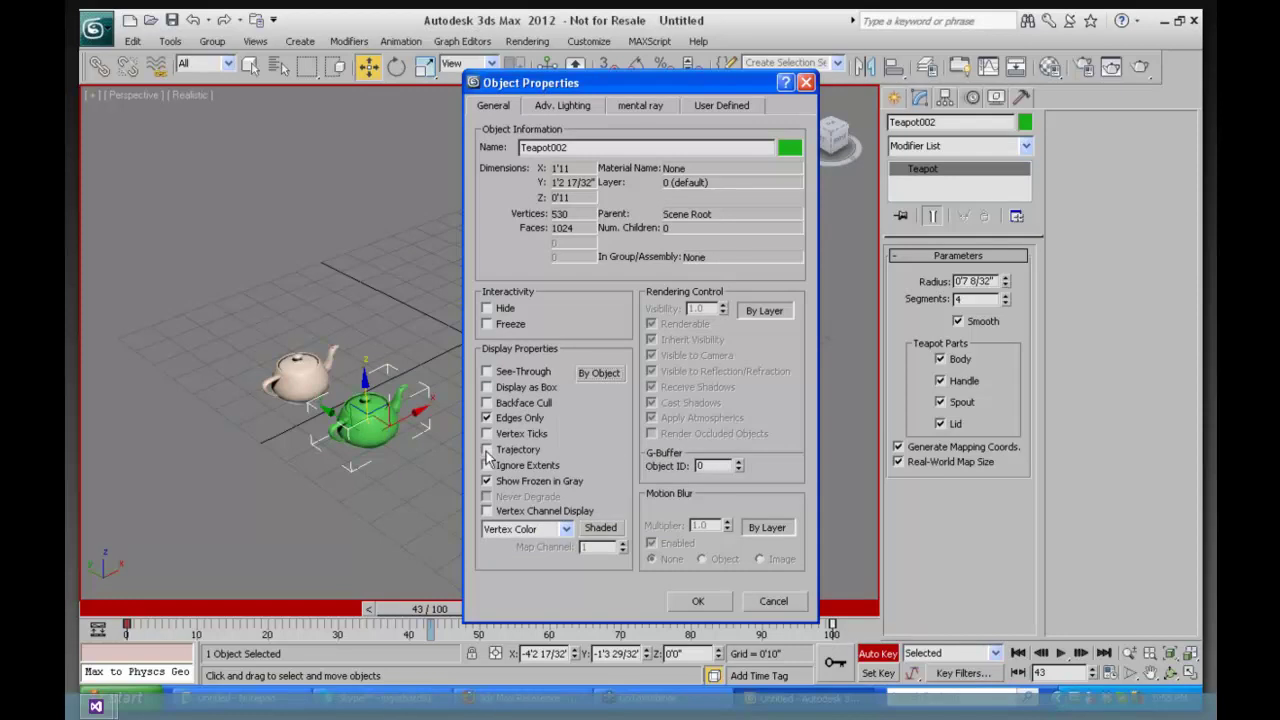
pyautogui.click(698, 601)
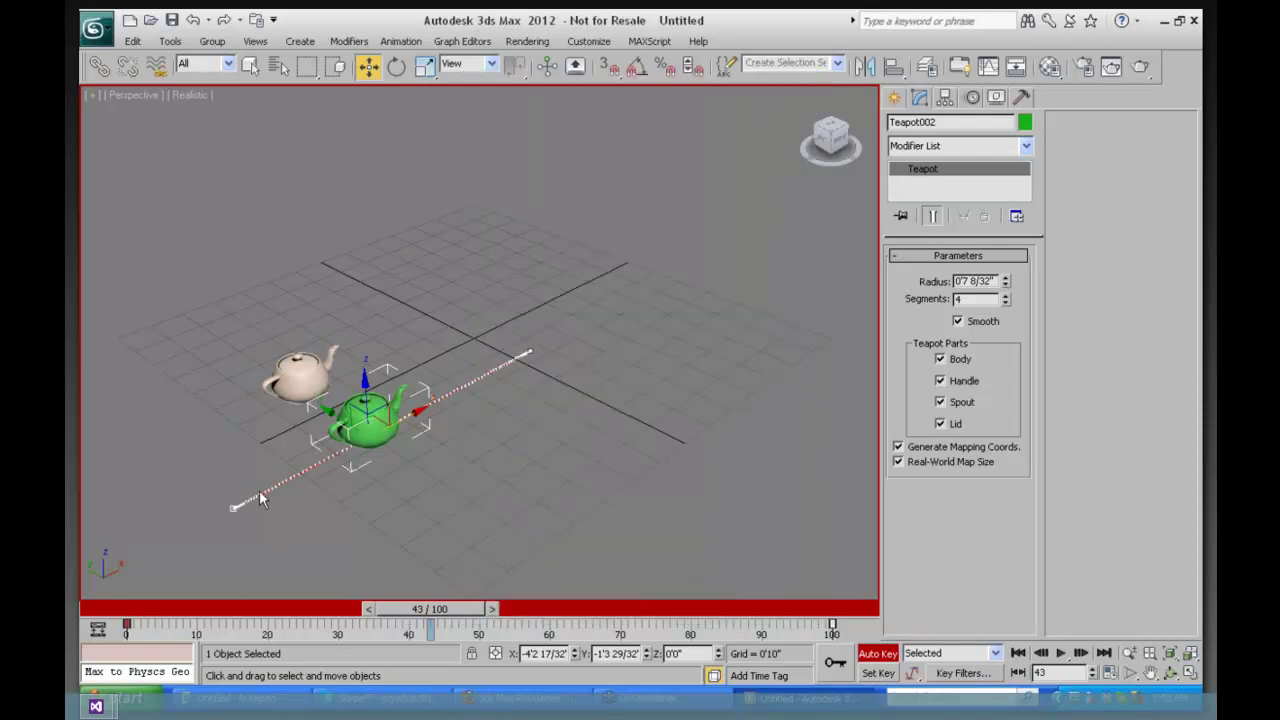
# Set the white teapot's display properties to By Object with Trajectory enabled, and scrub the animation to frame 45
pyautogui.click(310, 381)
pyautogui.rightClick(310, 381)
pyautogui.click(351, 485)
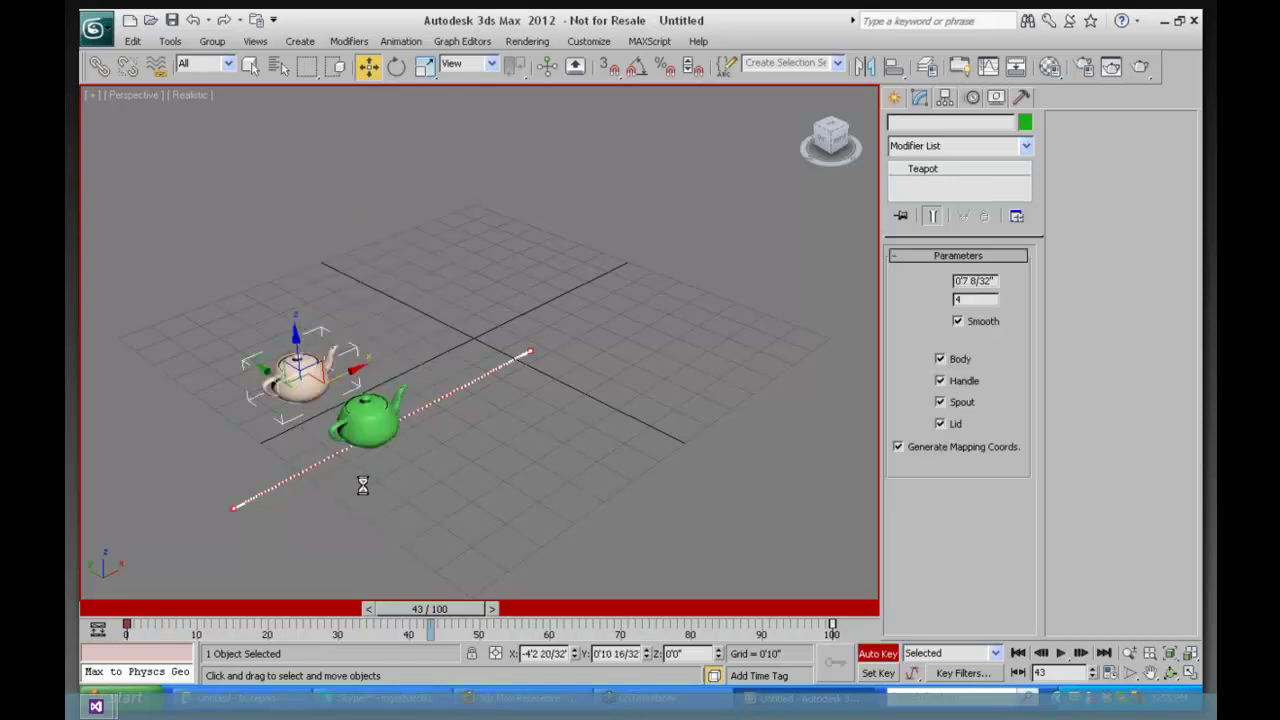
pyautogui.click(600, 374)
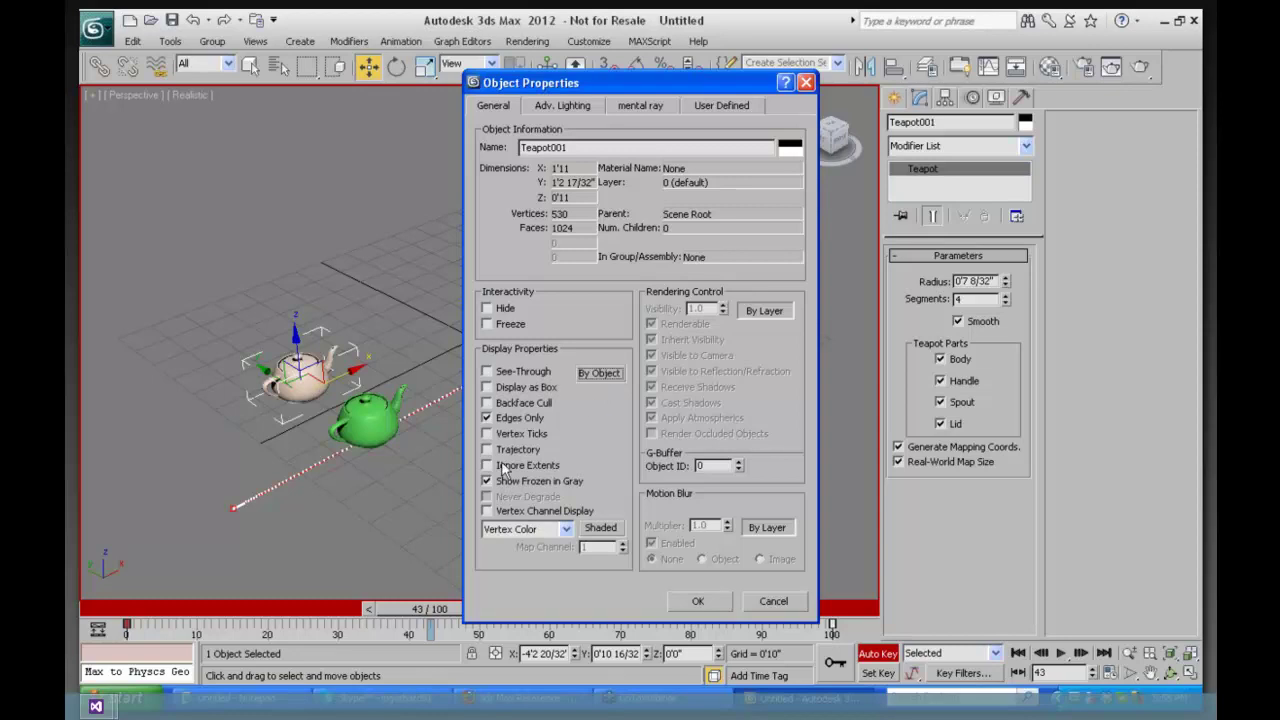
pyautogui.click(488, 450)
pyautogui.click(699, 603)
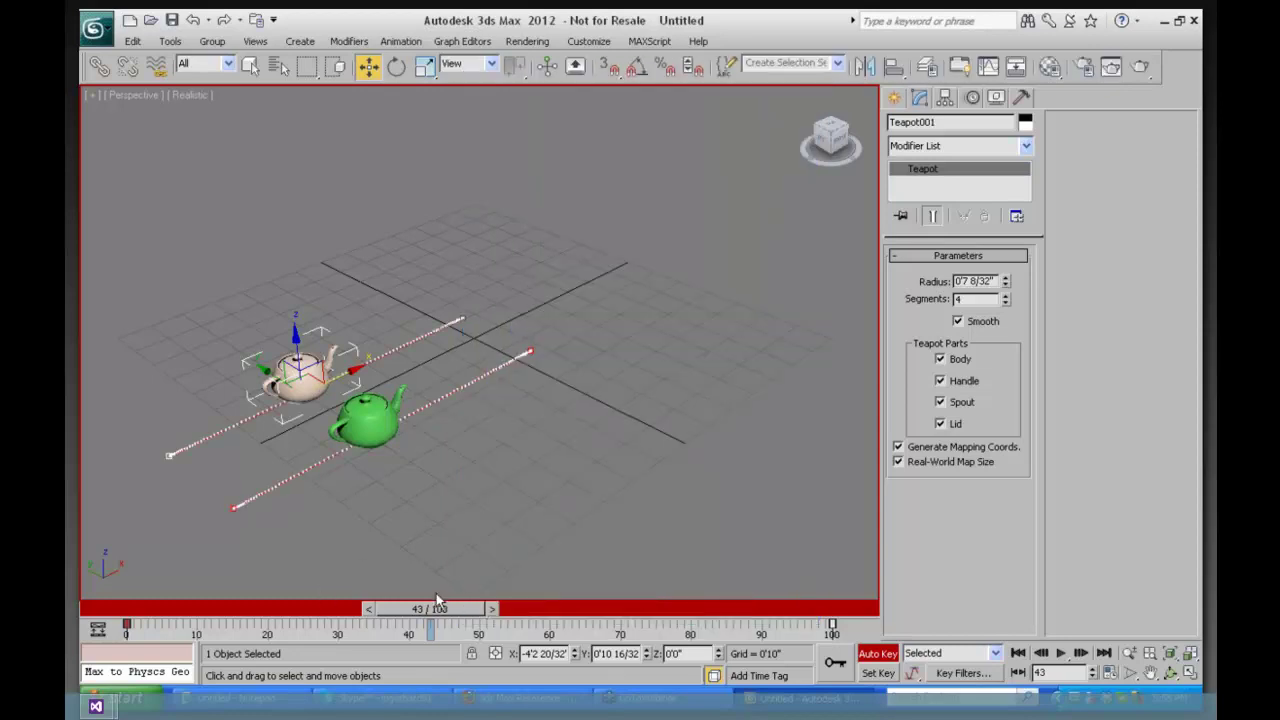
pyautogui.moveTo(427, 614); pyautogui.dragTo(483, 607)
# Set the In and Out tangents of the green teapot's frame 100 X Position key to Auto
pyautogui.click(378, 430)
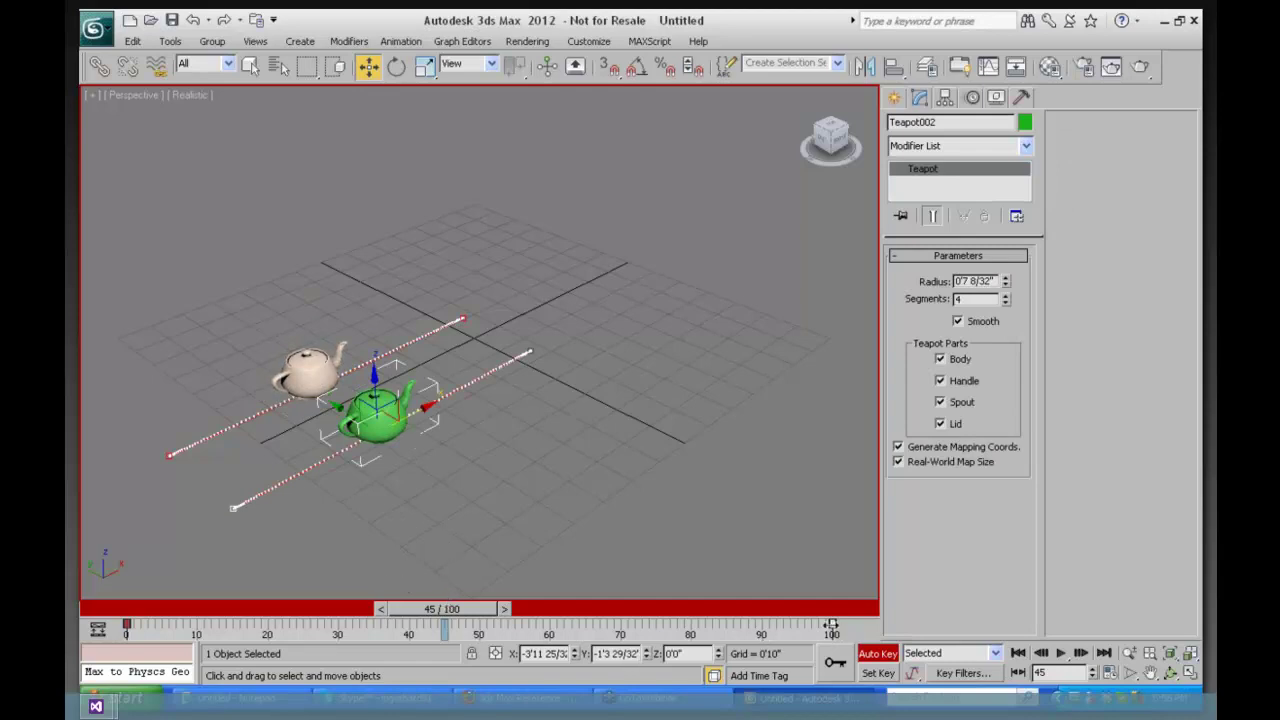
pyautogui.rightClick(832, 632)
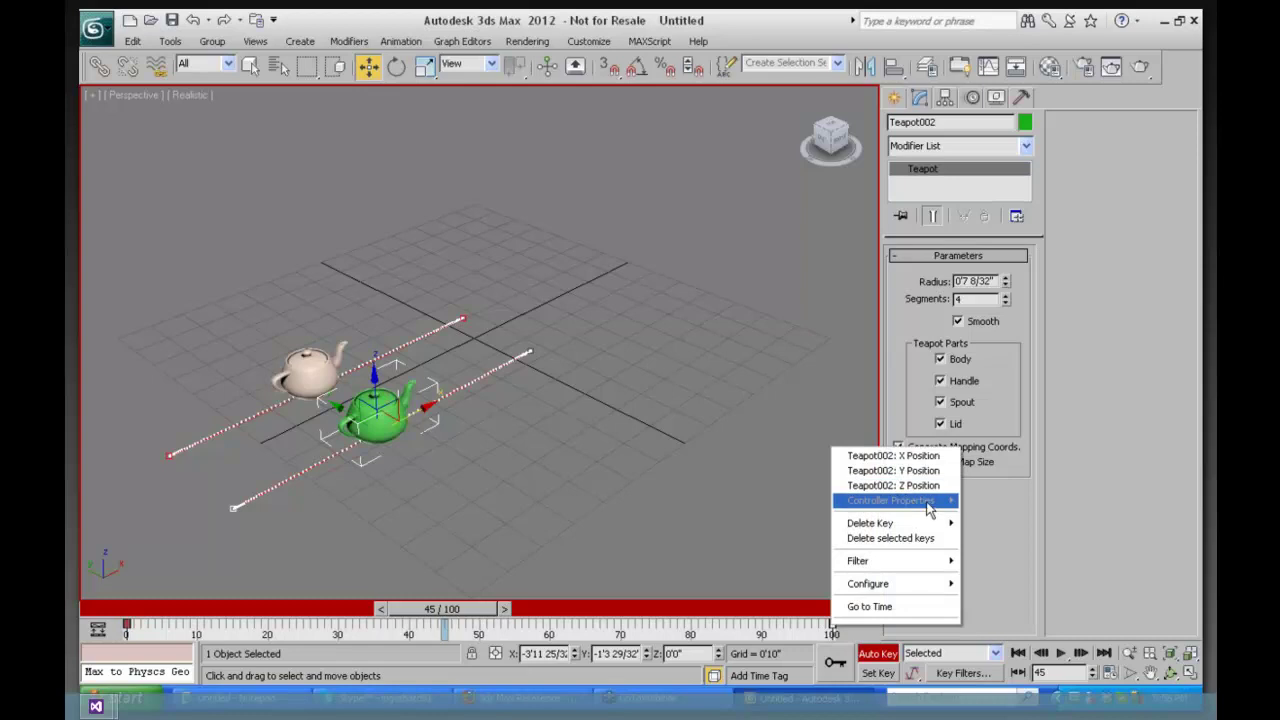
pyautogui.click(906, 458)
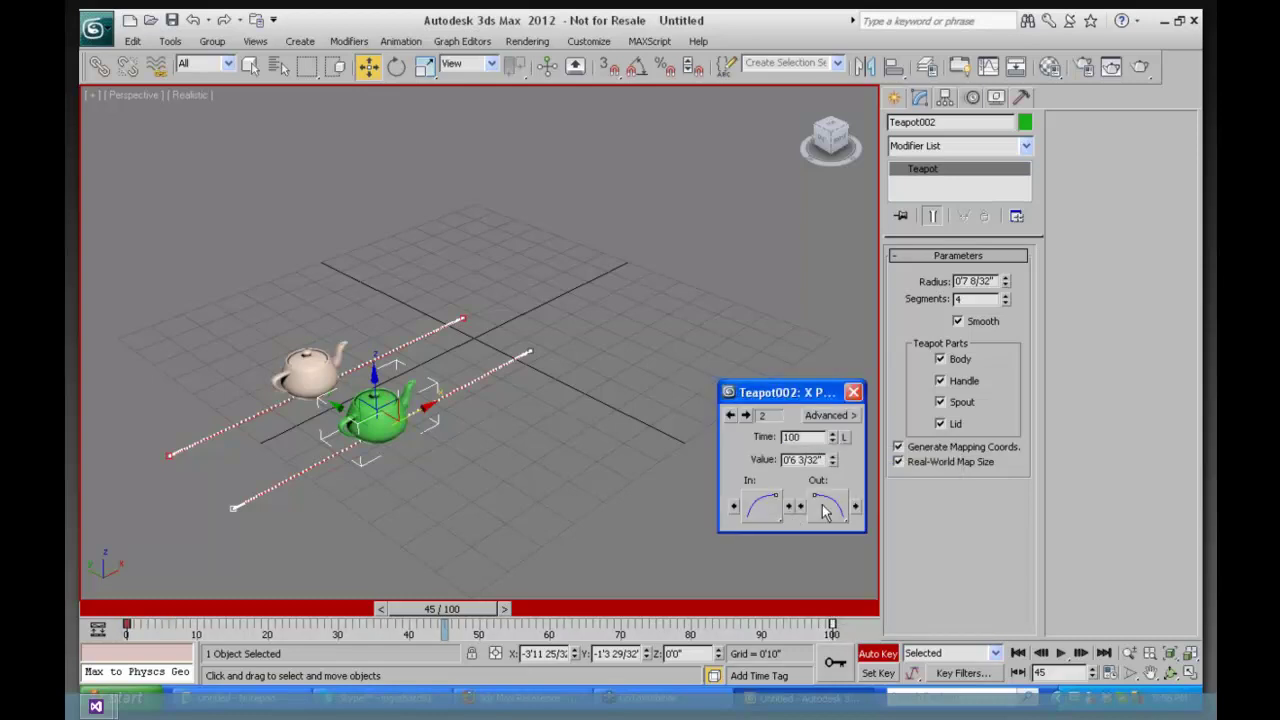
pyautogui.click(826, 508)
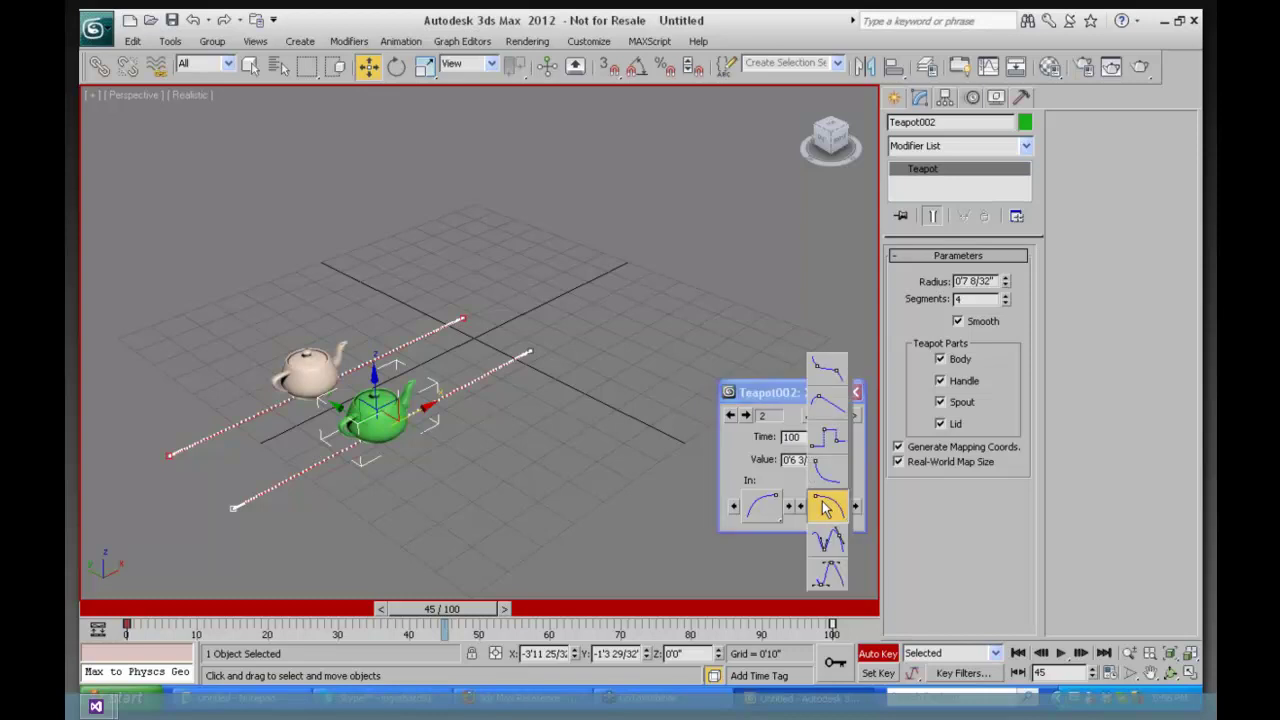
pyautogui.moveTo(826, 508); pyautogui.dragTo(826, 586)
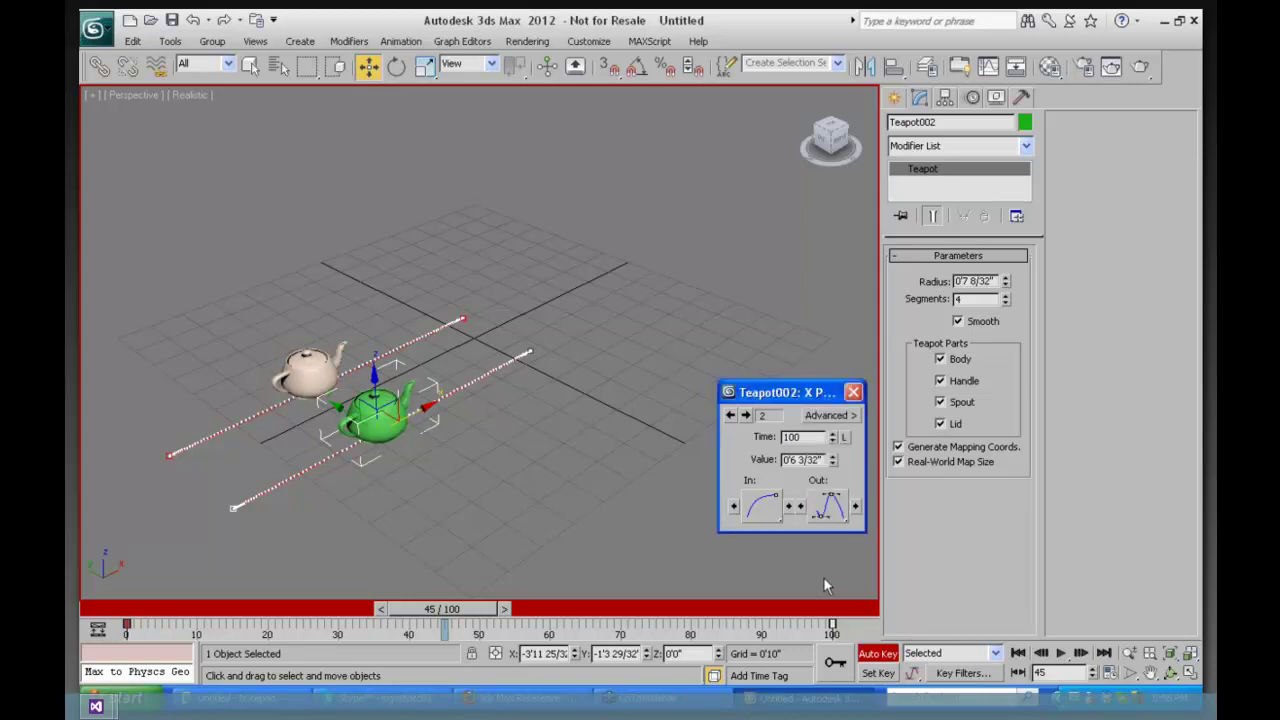
pyautogui.moveTo(758, 508); pyautogui.dragTo(761, 585)
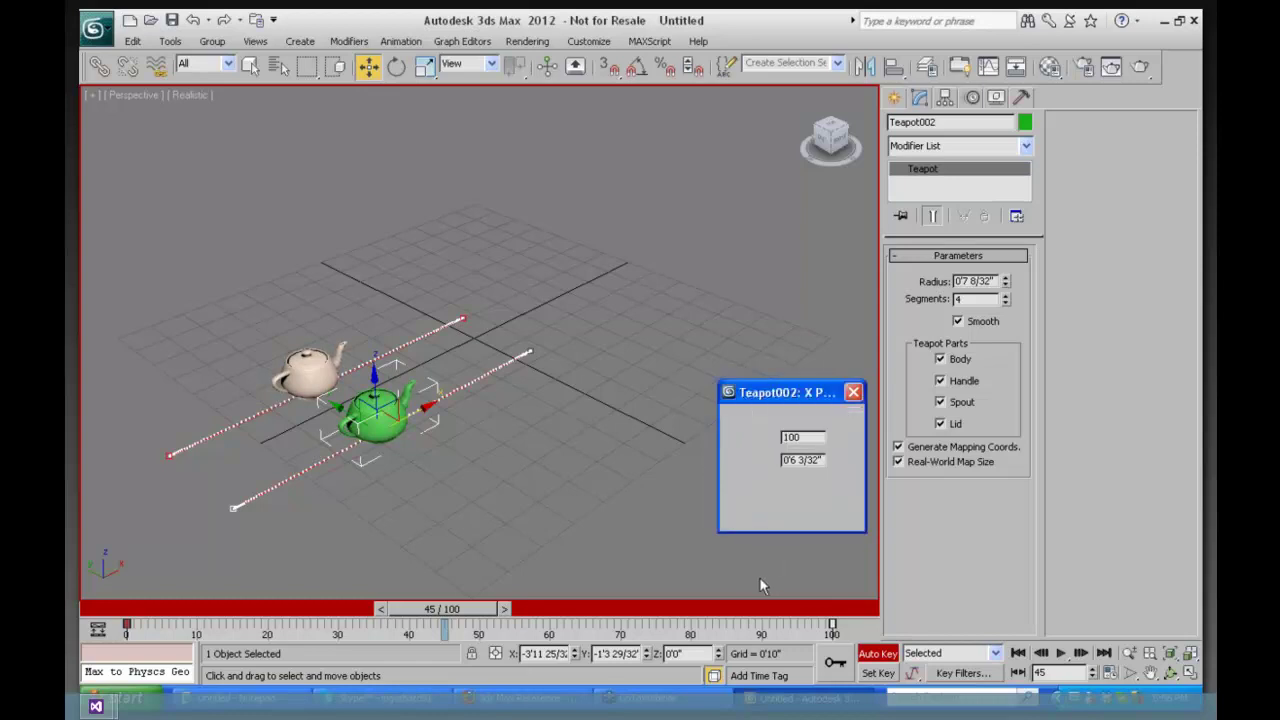
pyautogui.click(853, 393)
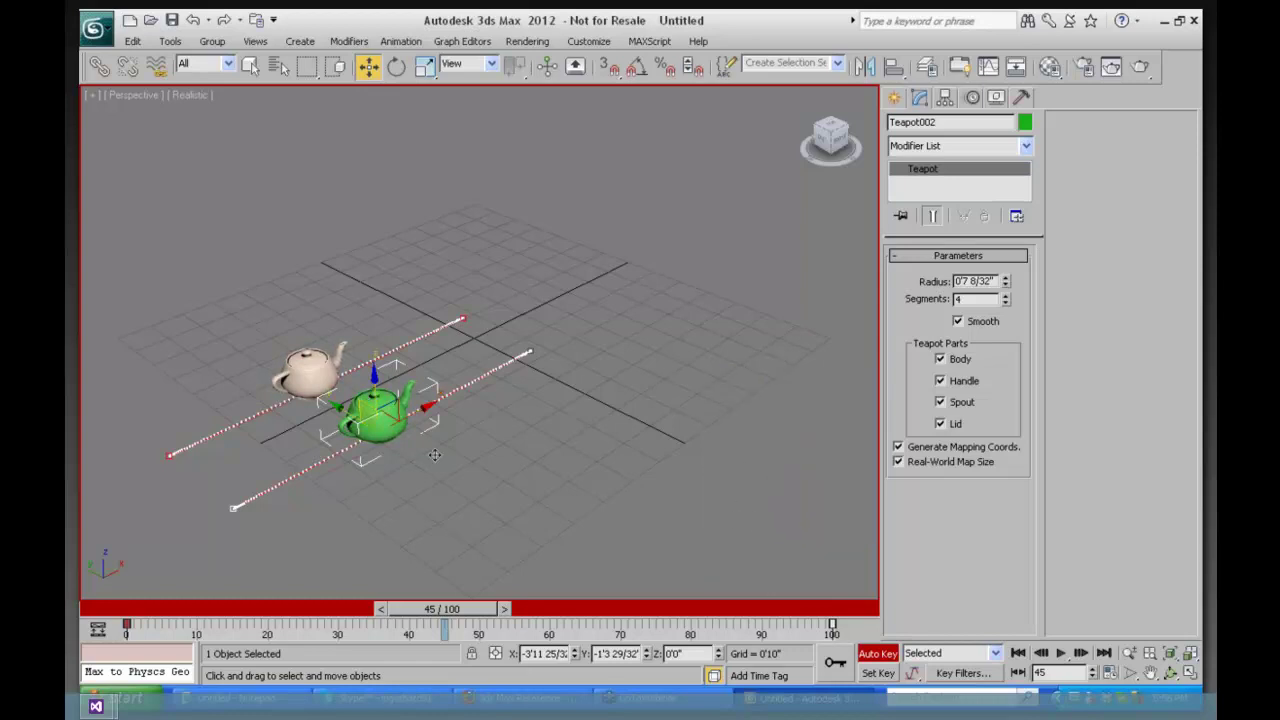
# Open the Curve Editor for the green teapot and move its window clear of both teapots
pyautogui.rightClick(369, 410)
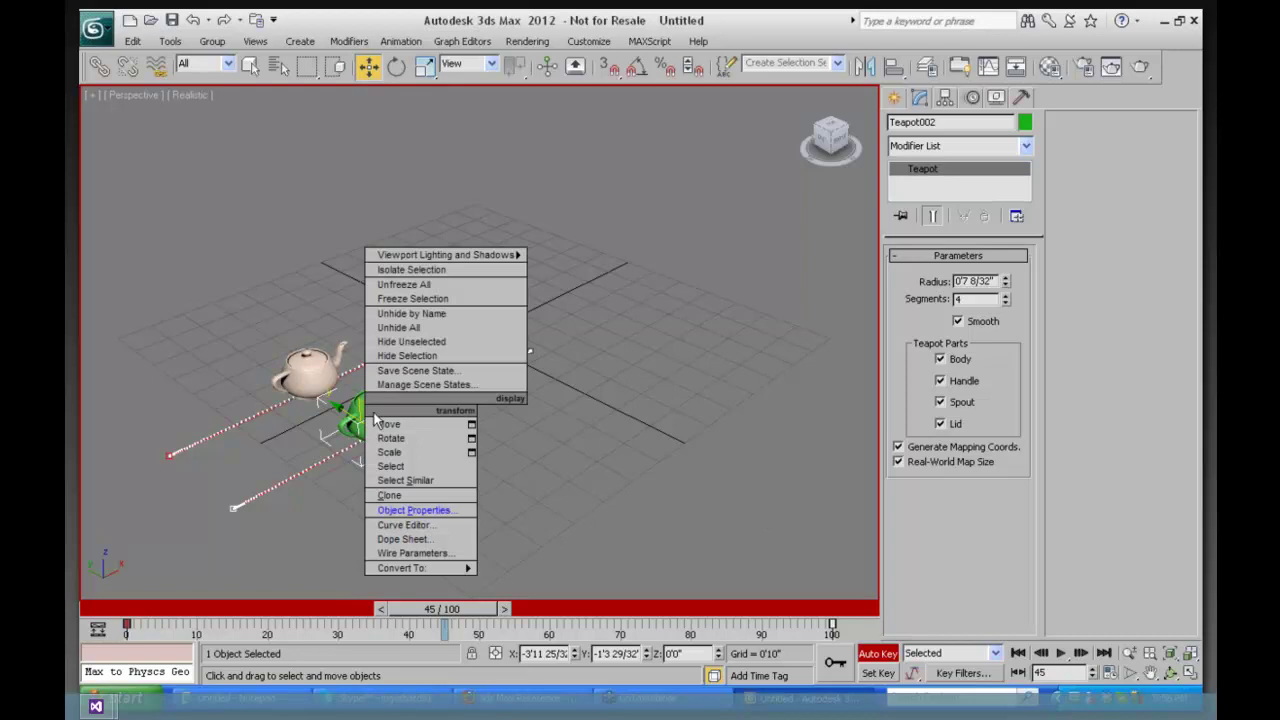
pyautogui.click(634, 468)
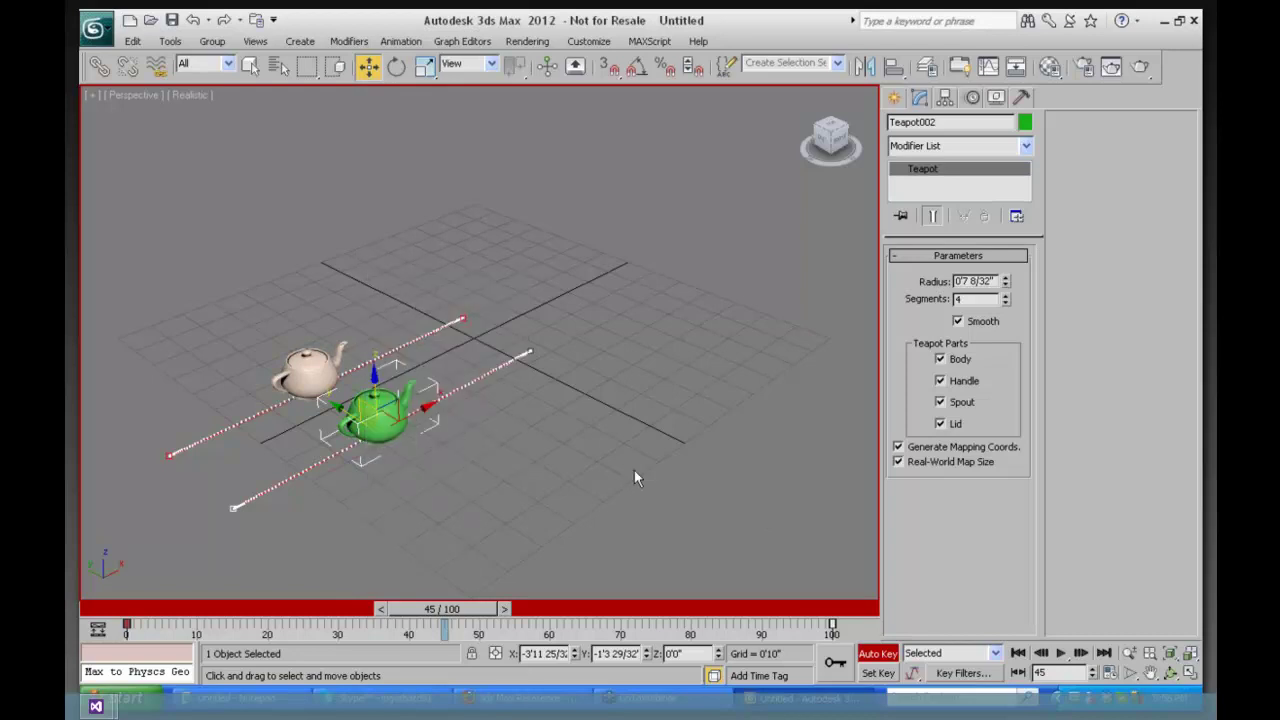
pyautogui.click(462, 41)
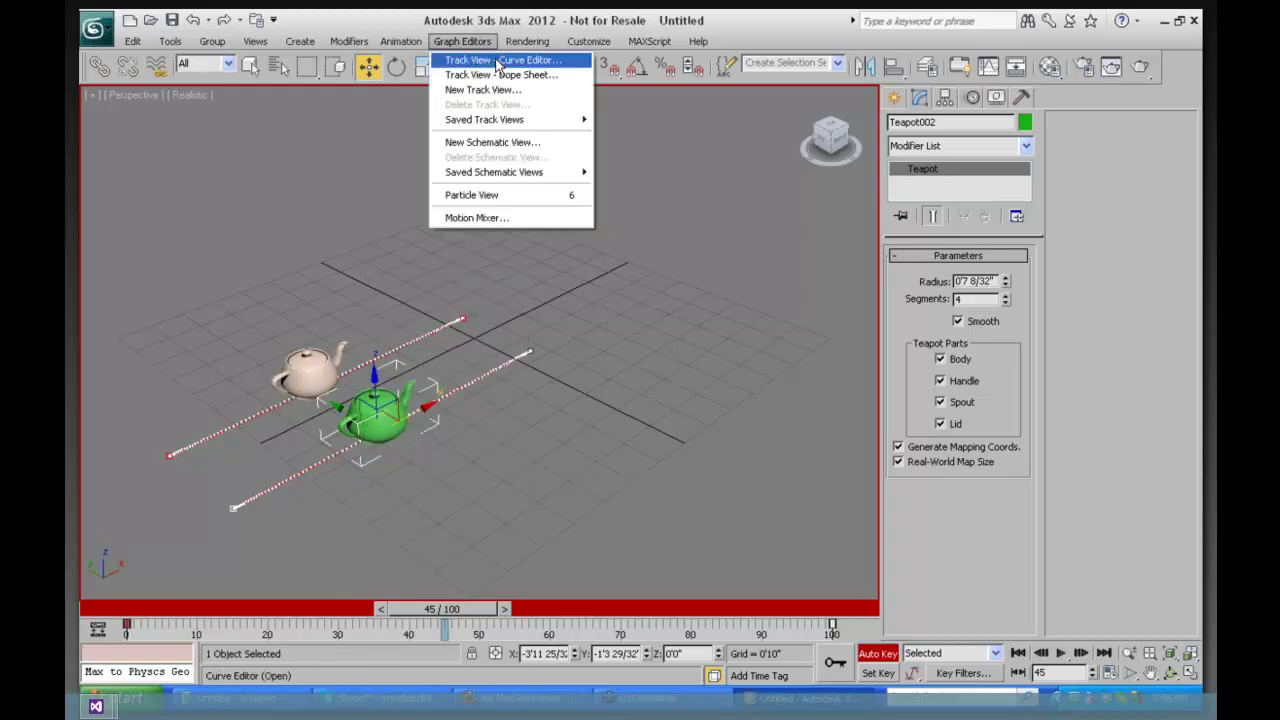
pyautogui.click(497, 61)
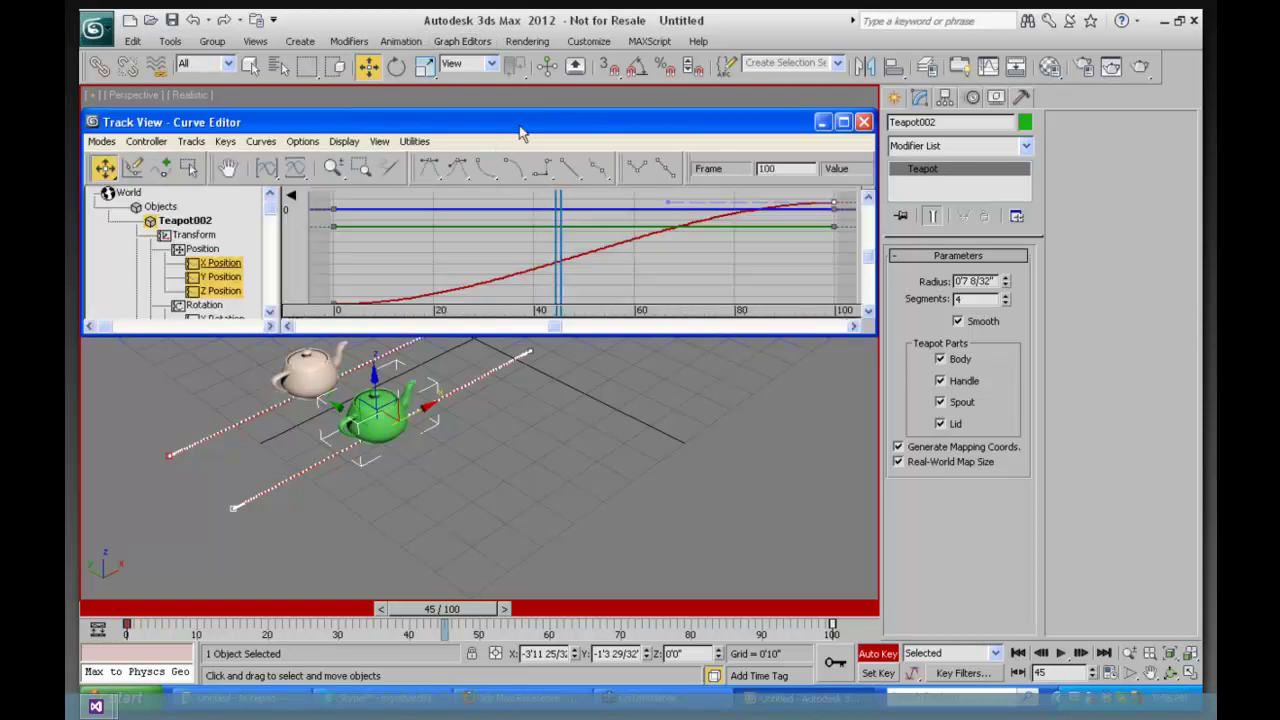
pyautogui.moveTo(586, 126); pyautogui.dragTo(807, 78)
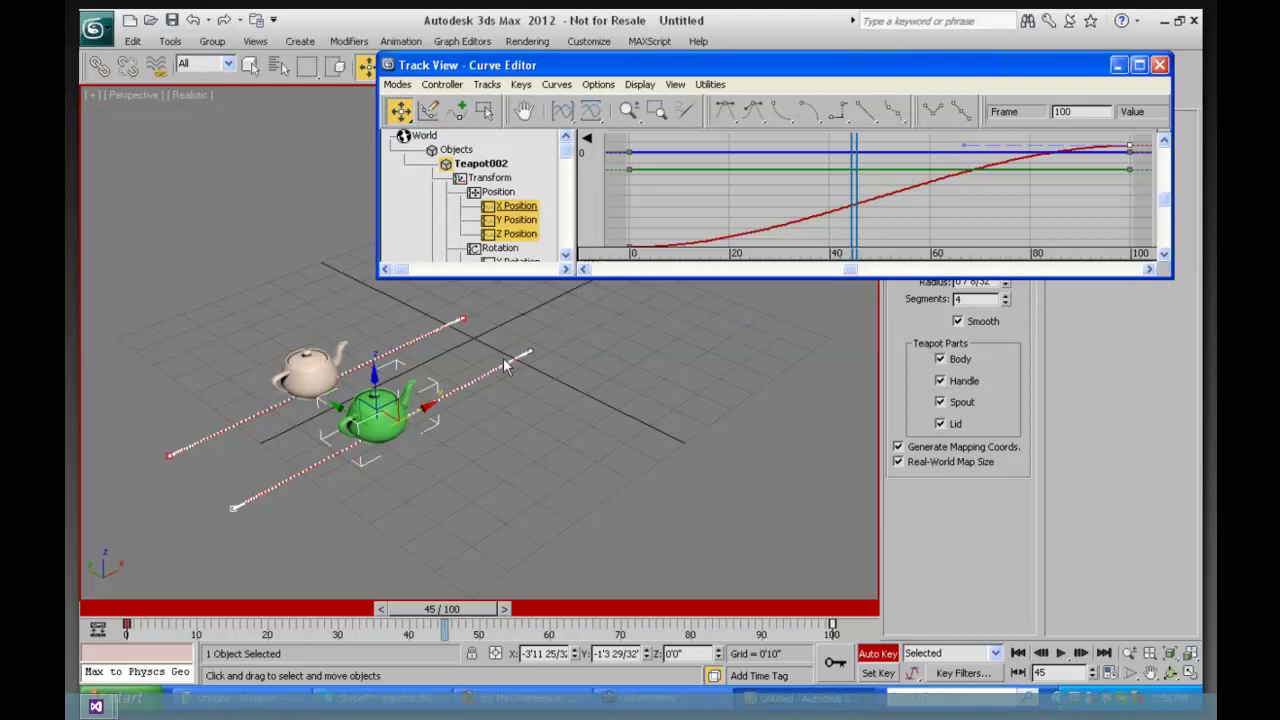
# Show only the green teapot's X Position curve in the Curve Editor and open the frame 100 key's information
pyautogui.click(478, 165)
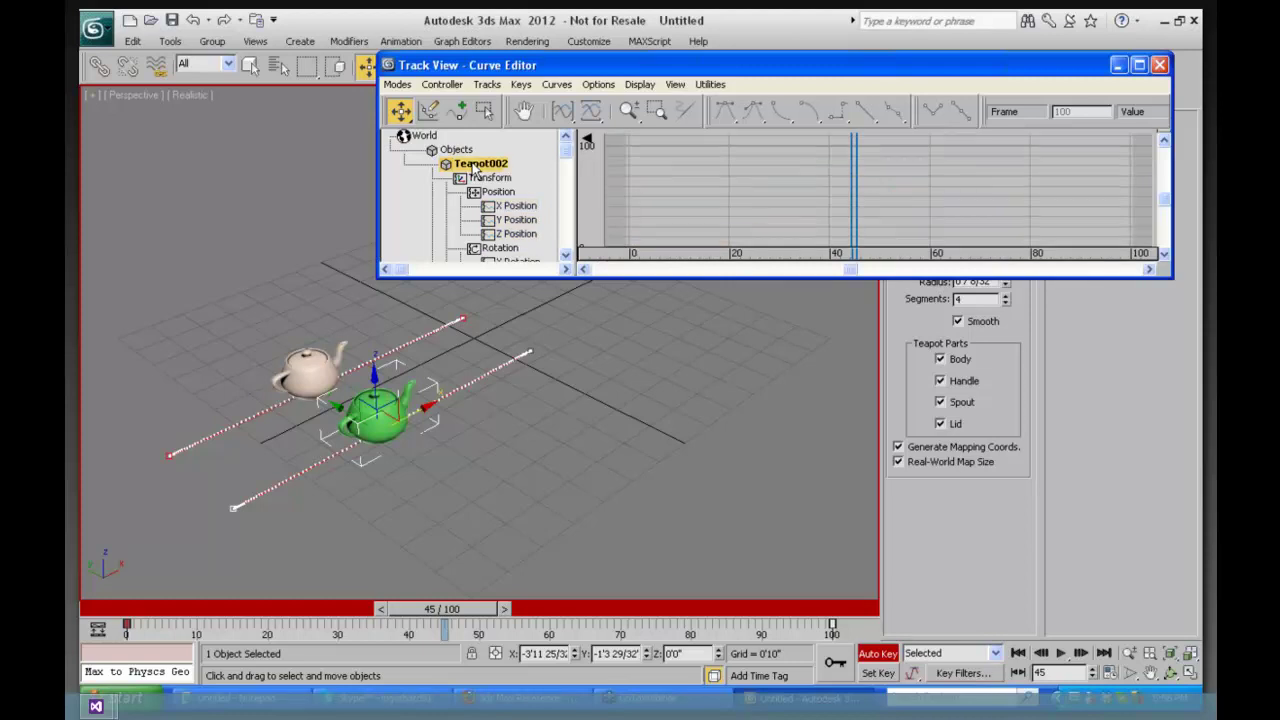
pyautogui.click(1118, 65)
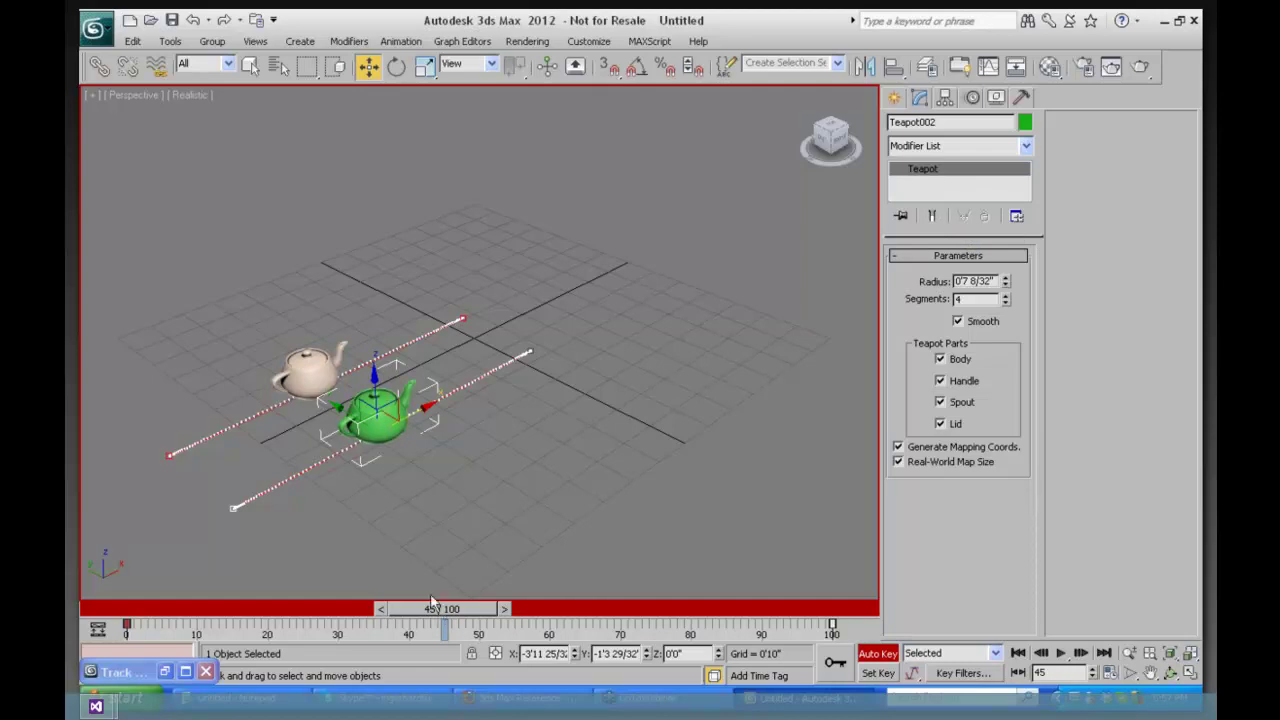
pyautogui.click(165, 672)
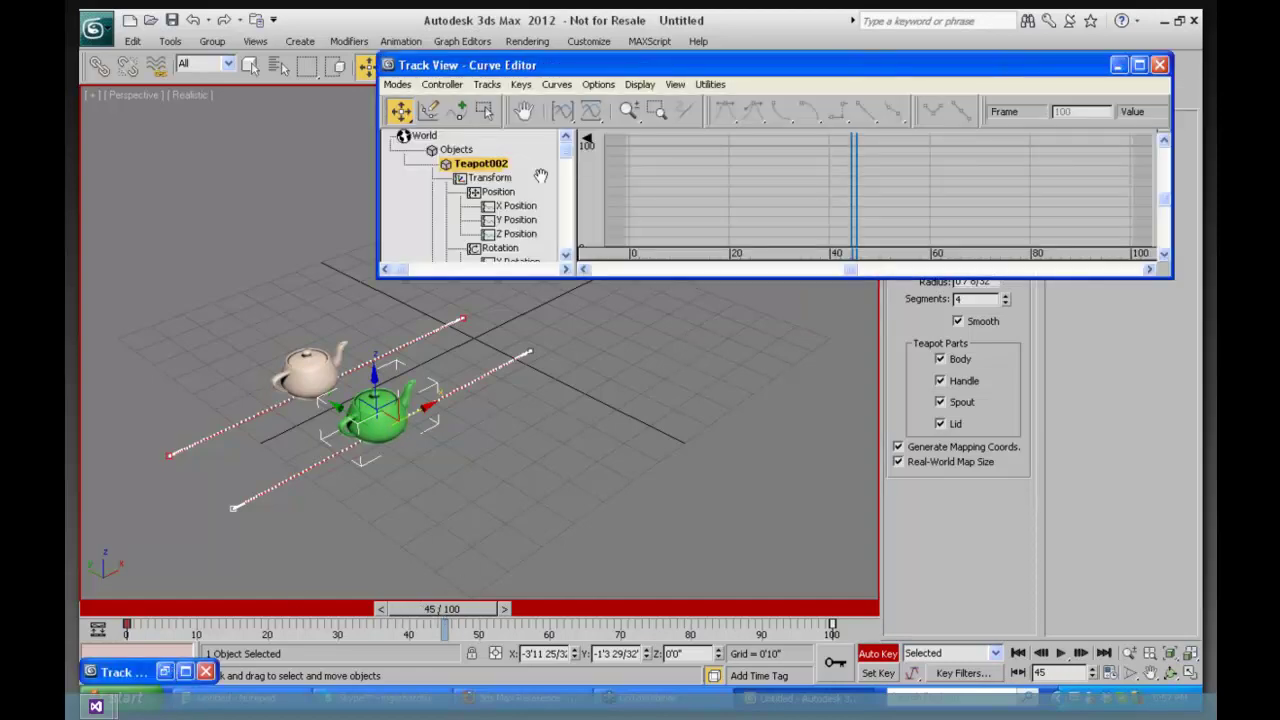
pyautogui.click(515, 207)
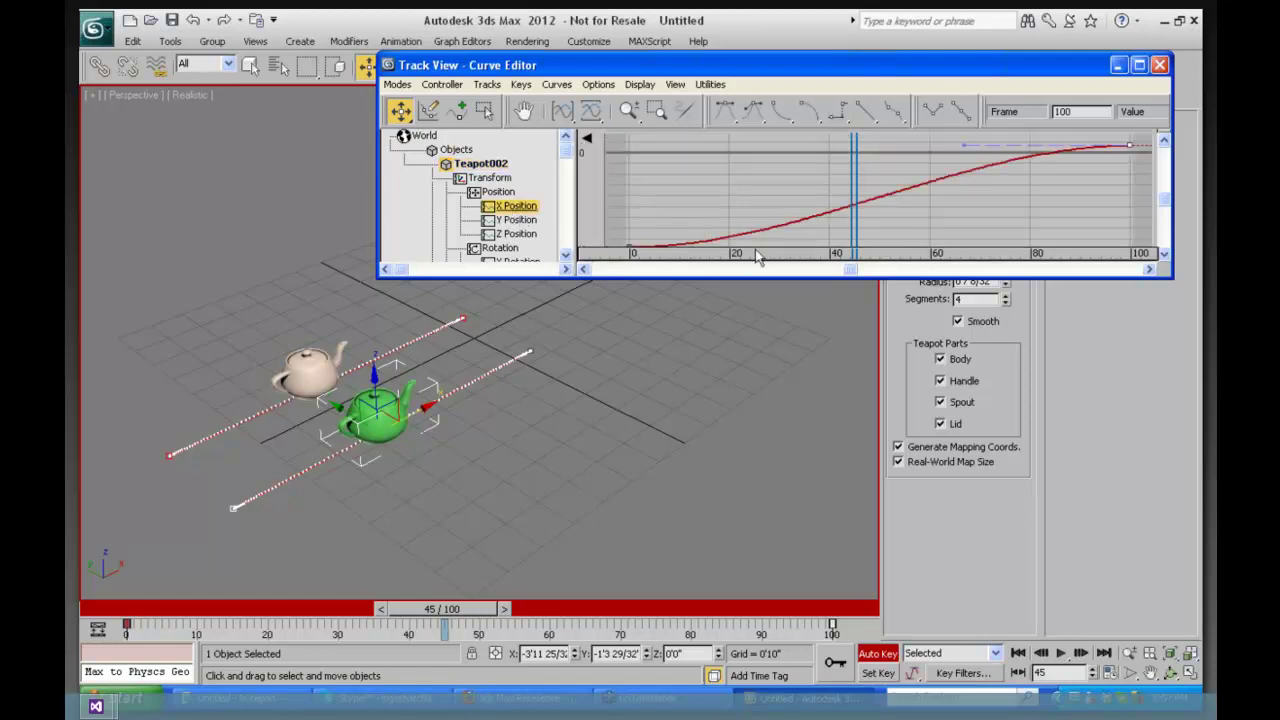
pyautogui.rightClick(1129, 146)
pyautogui.moveTo(1140, 198); pyautogui.dragTo(1126, 227)
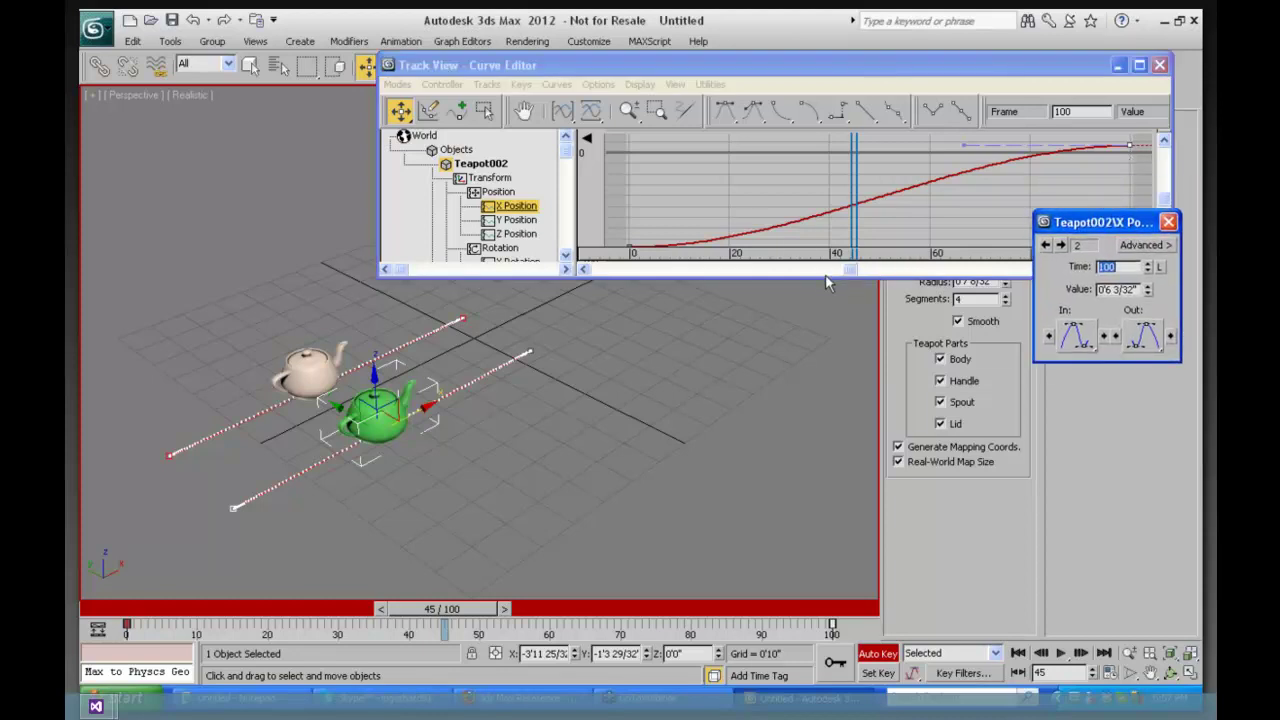
# Close the key information, enlarge the Curve Editor, and pull the frame 100 X Position key's incoming tangent handle steeply down beneath the key
pyautogui.moveTo(820, 296); pyautogui.dragTo(809, 334)
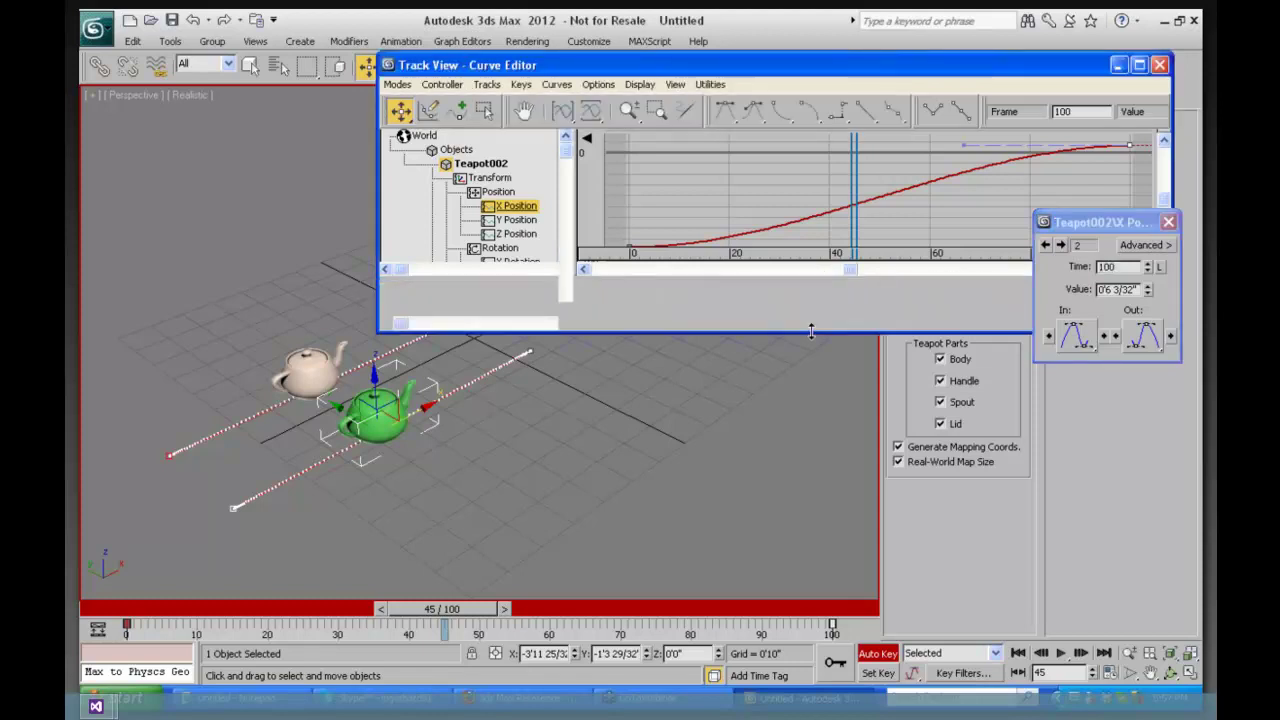
pyautogui.click(1168, 221)
pyautogui.moveTo(1117, 167); pyautogui.dragTo(1116, 163)
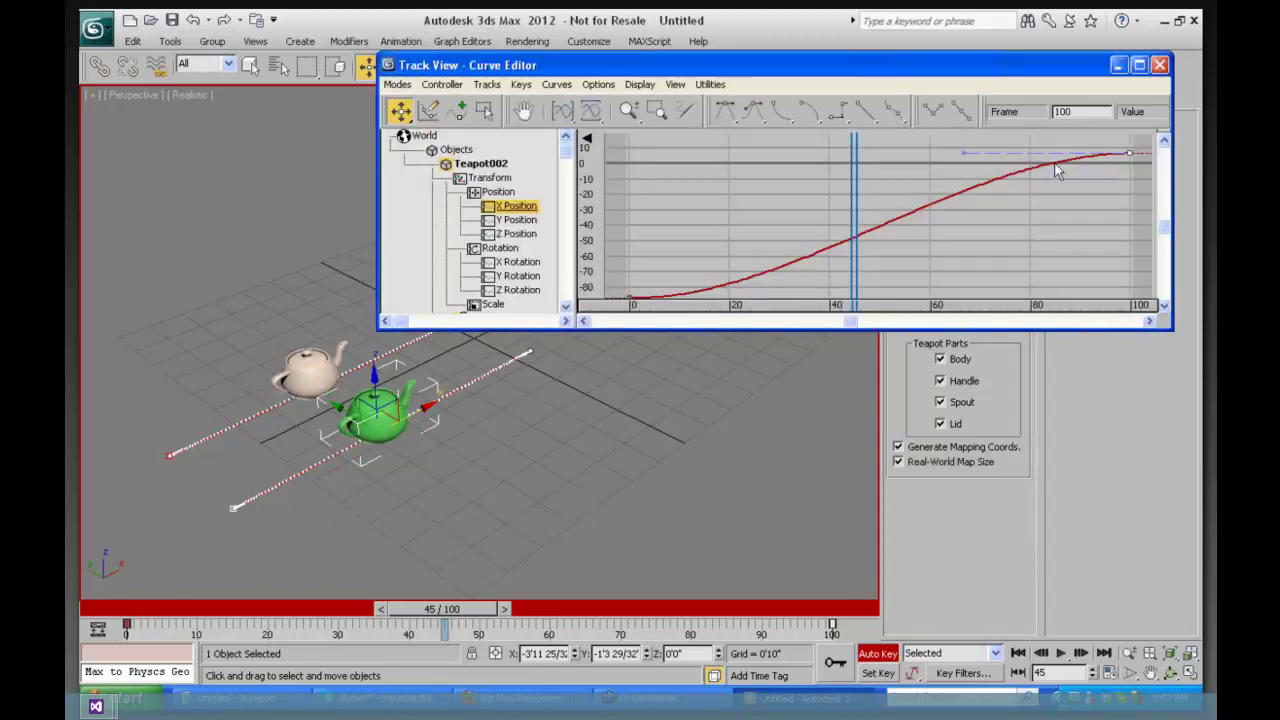
pyautogui.moveTo(962, 153); pyautogui.dragTo(1110, 290)
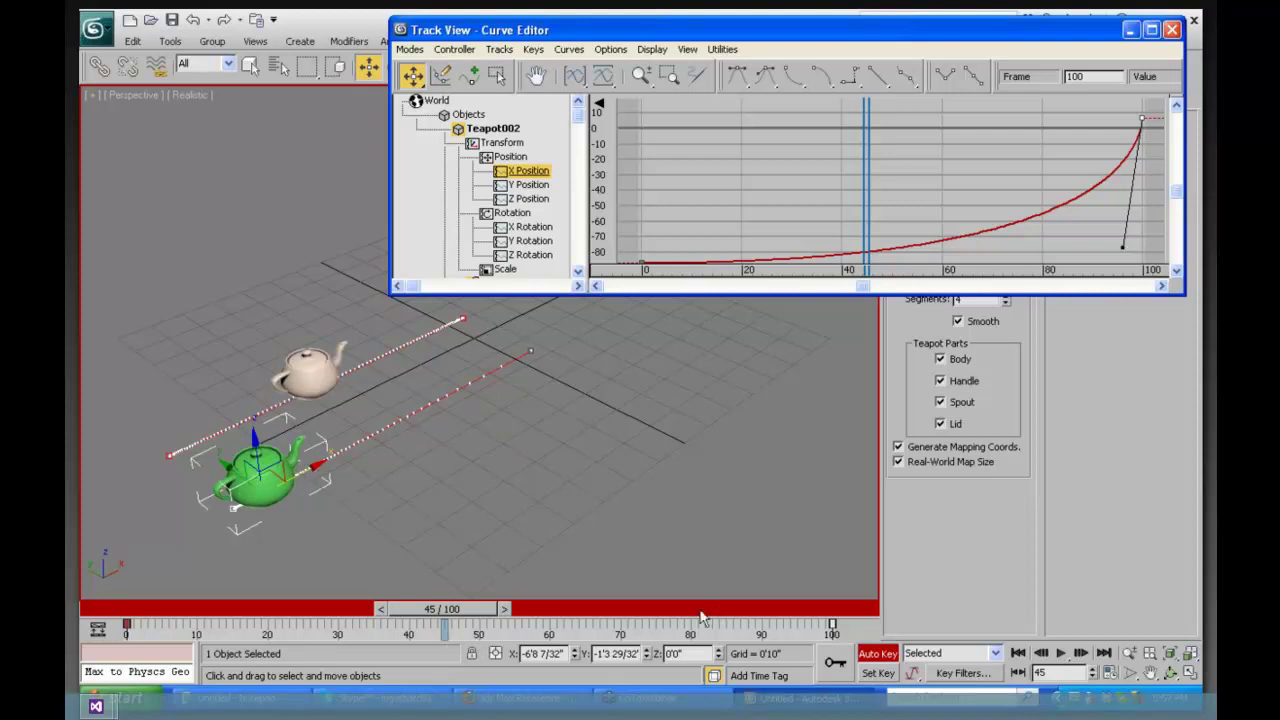
# Turn off Auto Key and play the animation from the first frame, stopping at frame 89
pyautogui.click(872, 656)
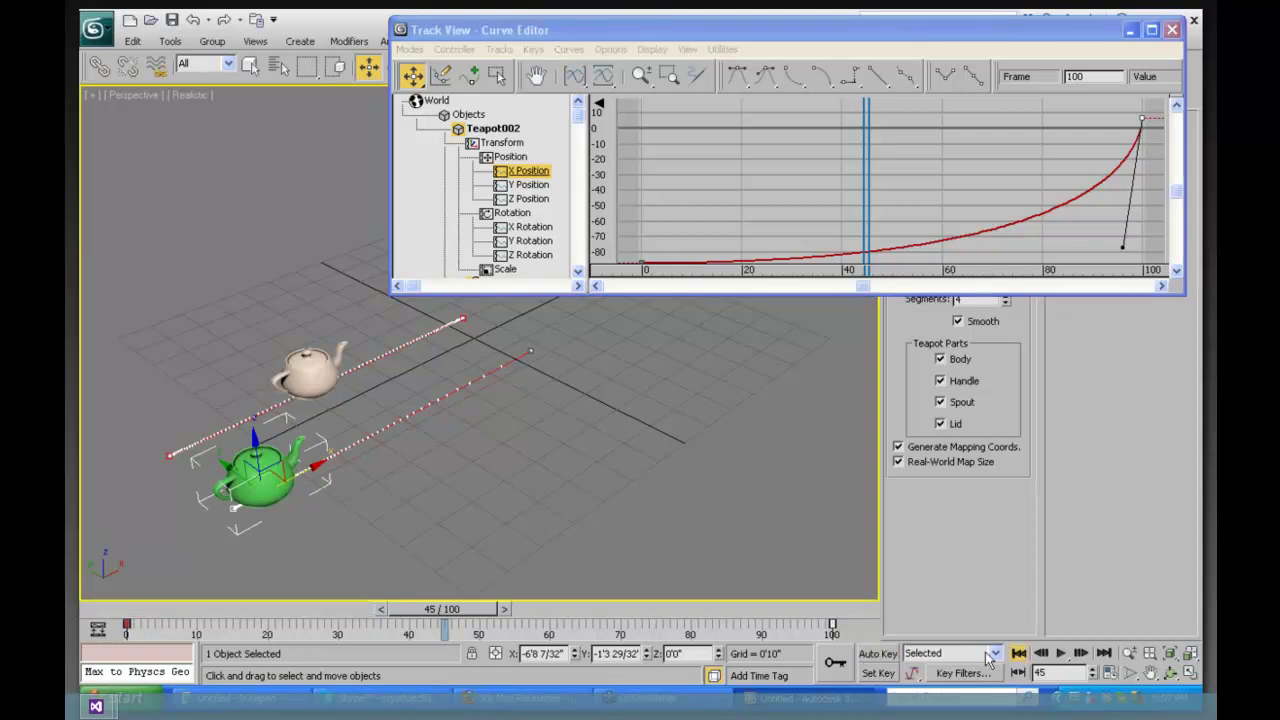
pyautogui.click(1019, 653)
pyautogui.click(1061, 653)
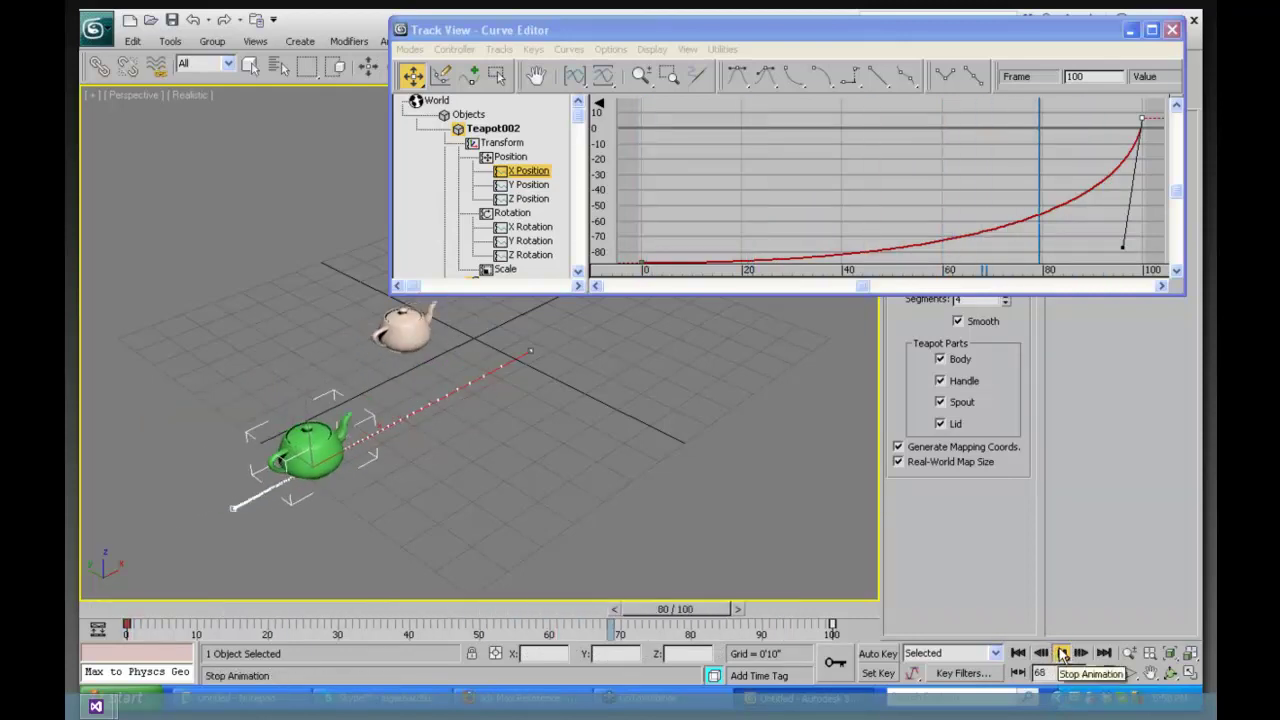
pyautogui.click(1062, 653)
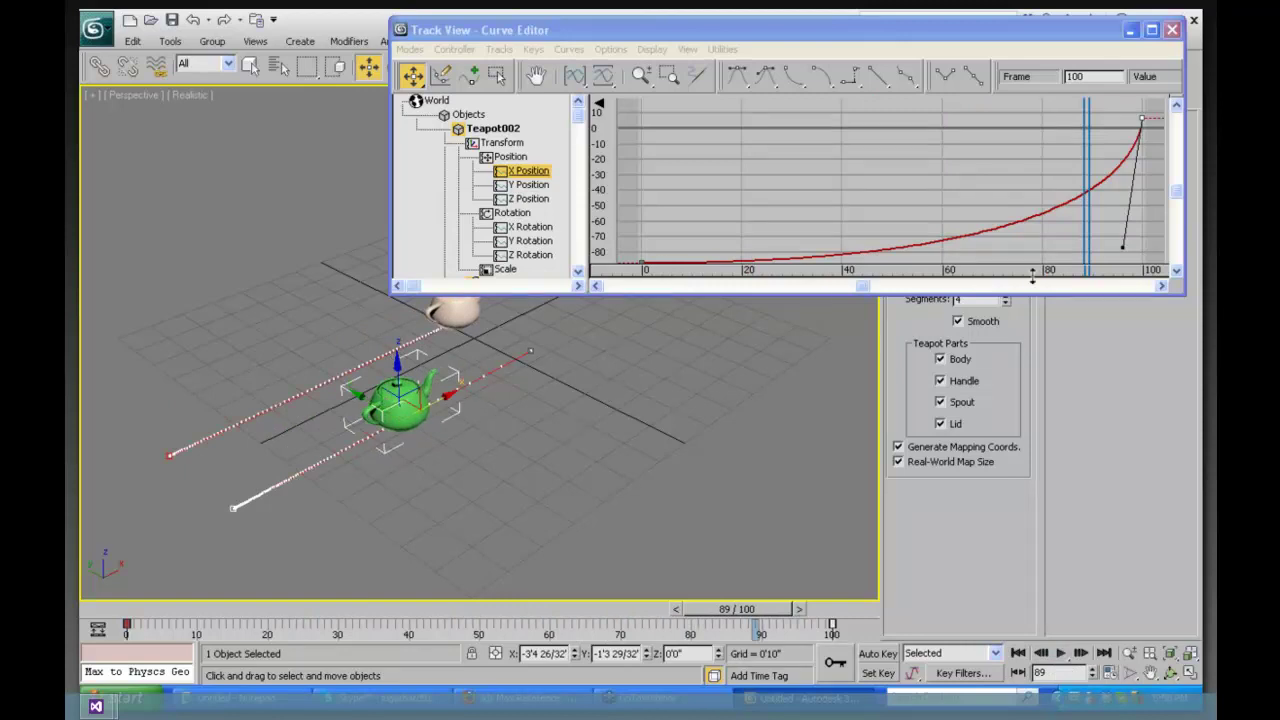
# Close the Curve Editor and open the Dope Sheet at the green teapot's position tracks
pyautogui.moveTo(1177, 191); pyautogui.dragTo(1178, 200)
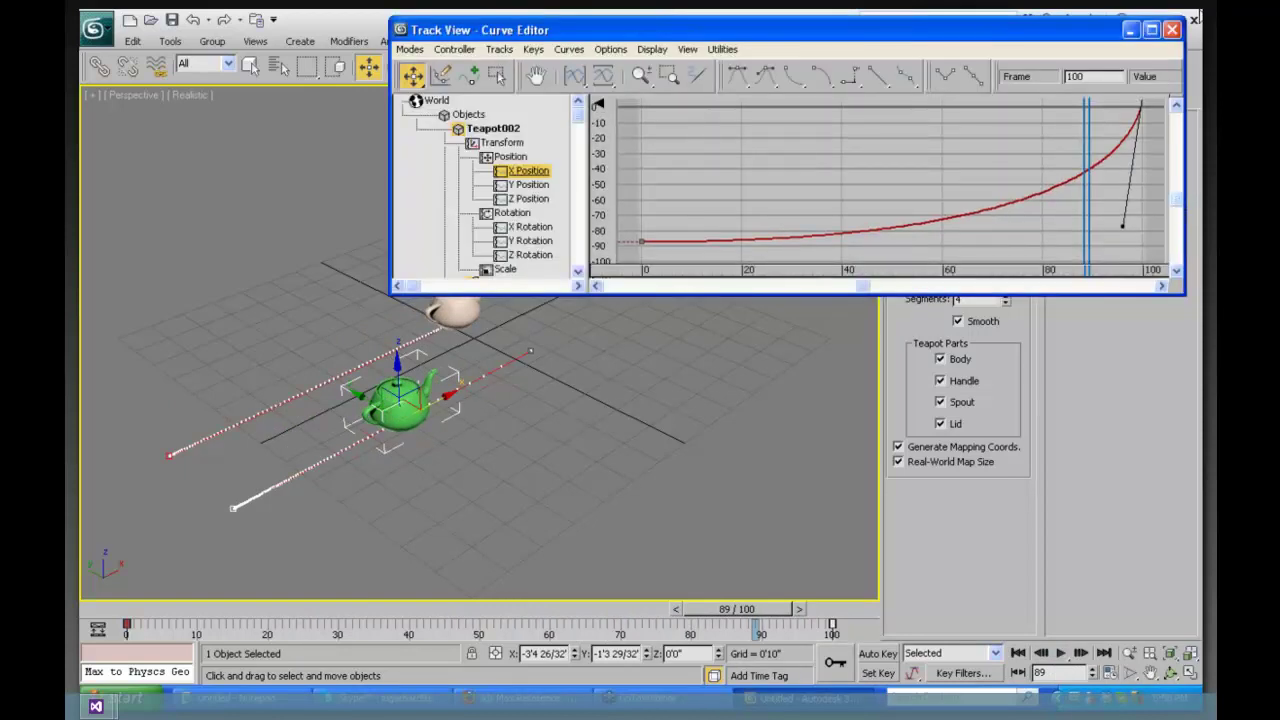
pyautogui.click(1173, 30)
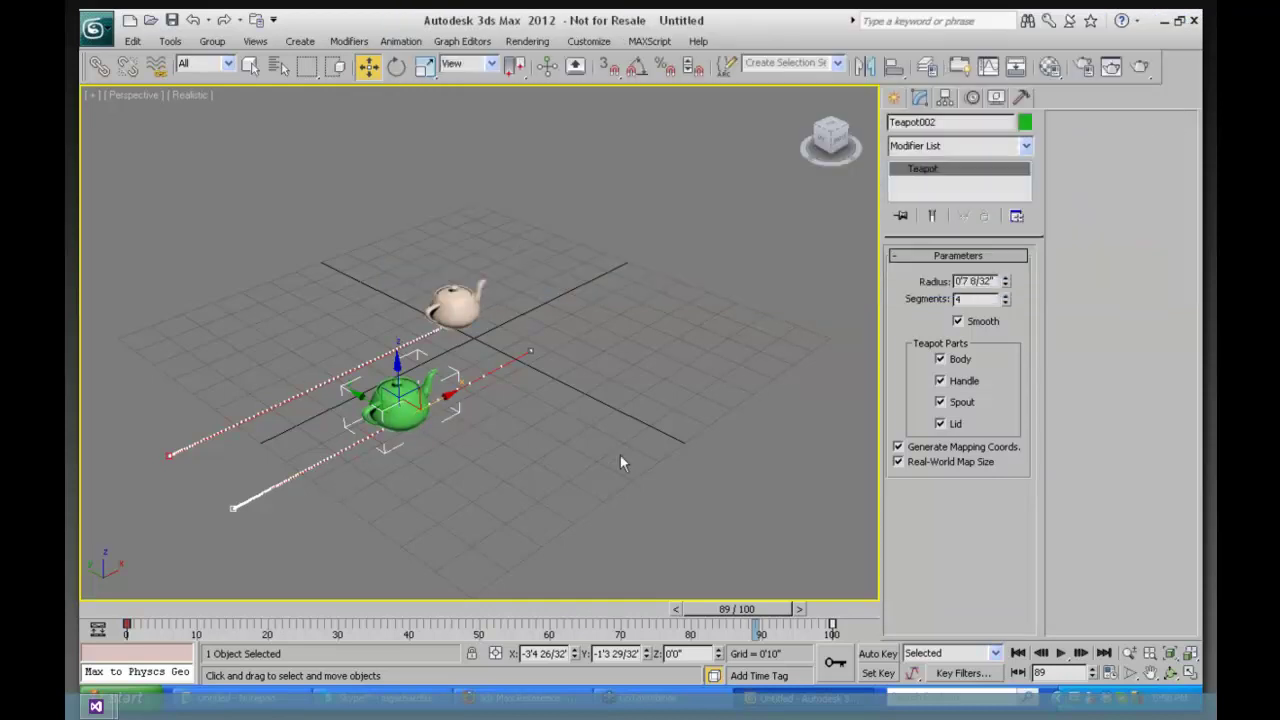
pyautogui.click(460, 42)
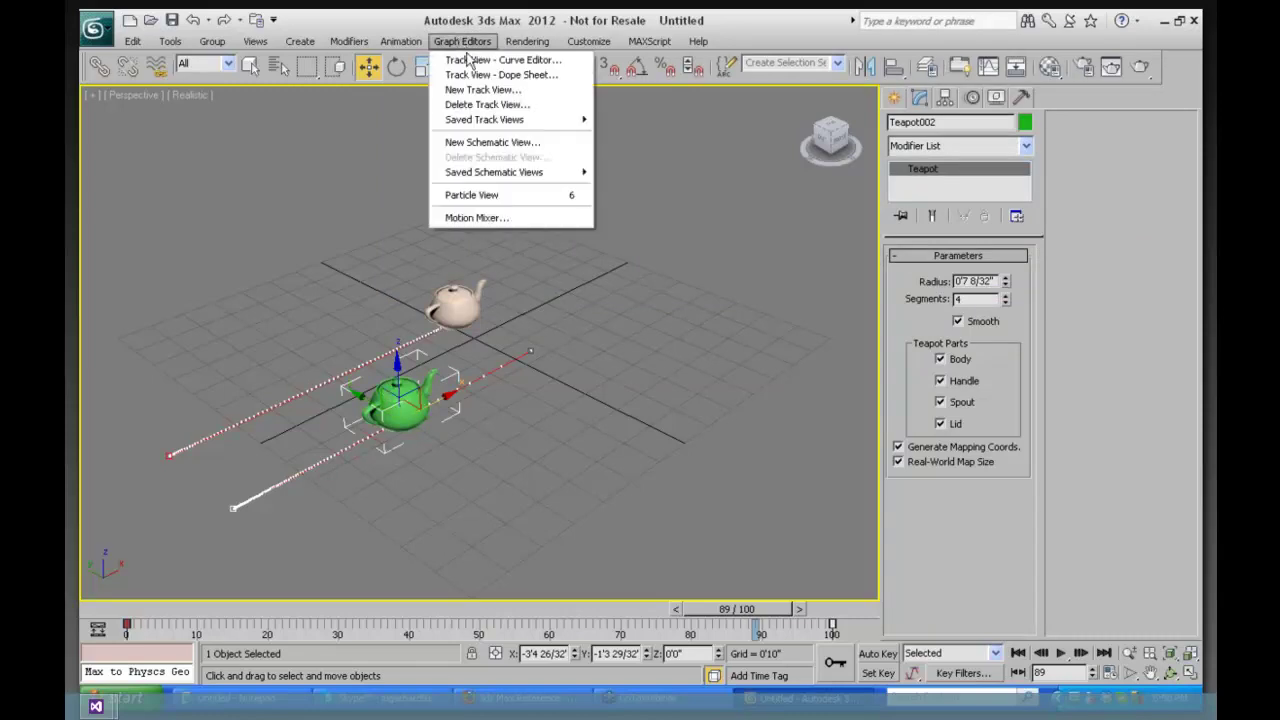
pyautogui.click(487, 78)
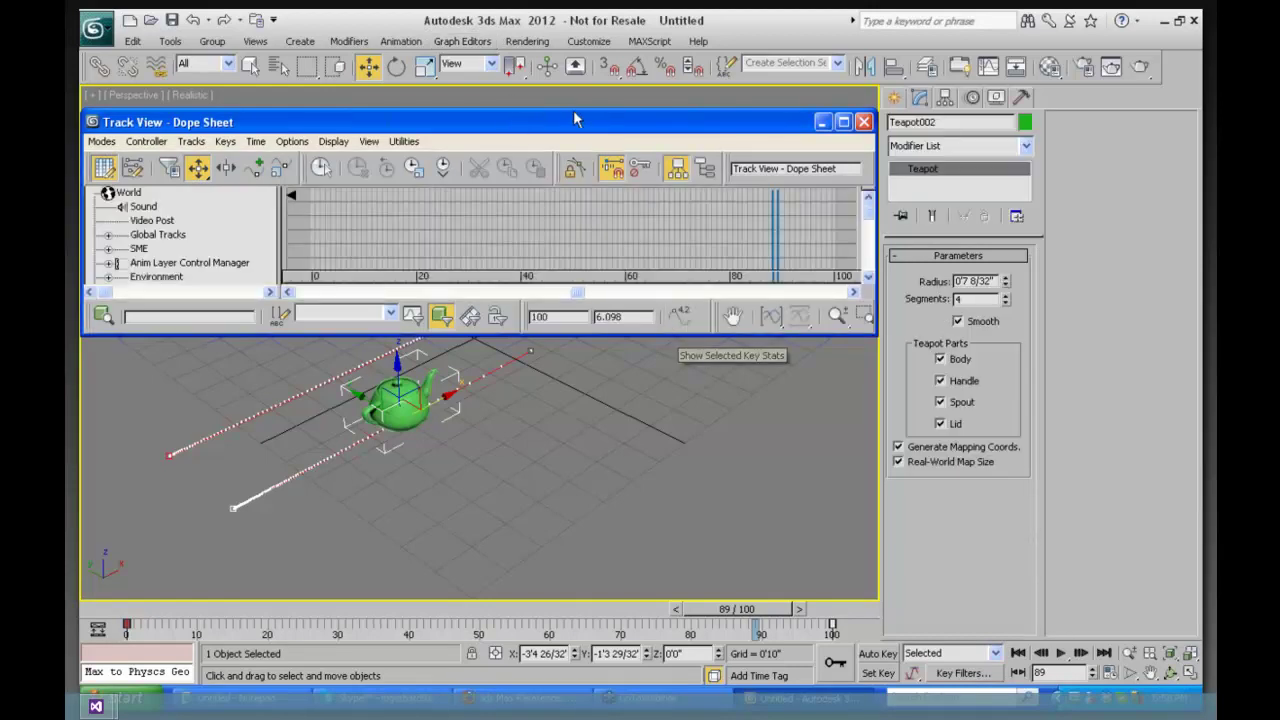
pyautogui.moveTo(575, 119); pyautogui.dragTo(703, 91)
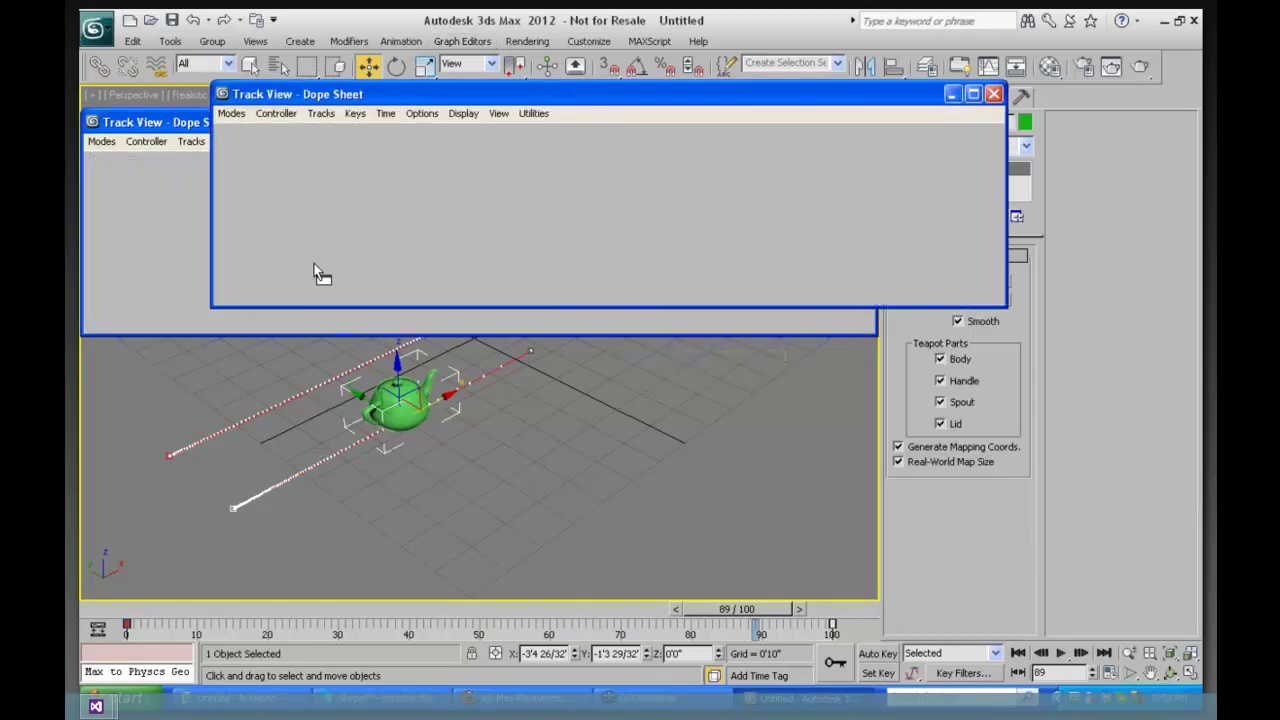
pyautogui.scroll(-4, 384, 225)
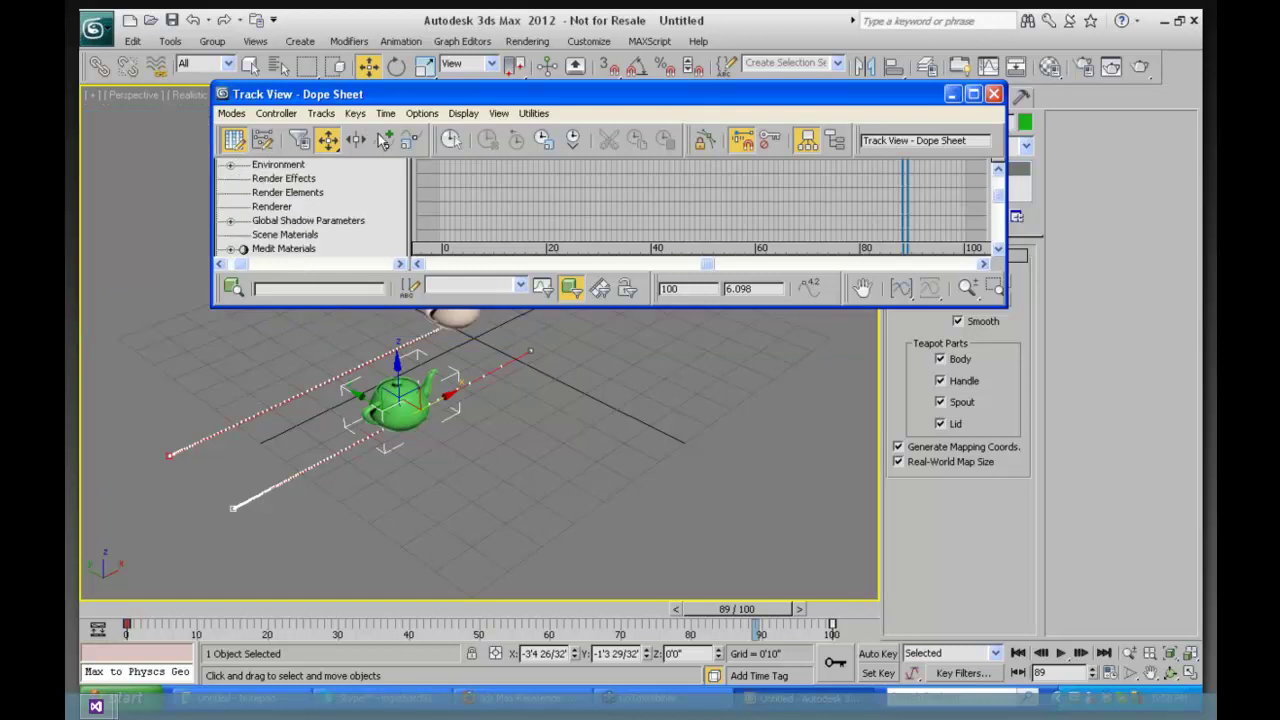
pyautogui.scroll(-3, 380, 190)
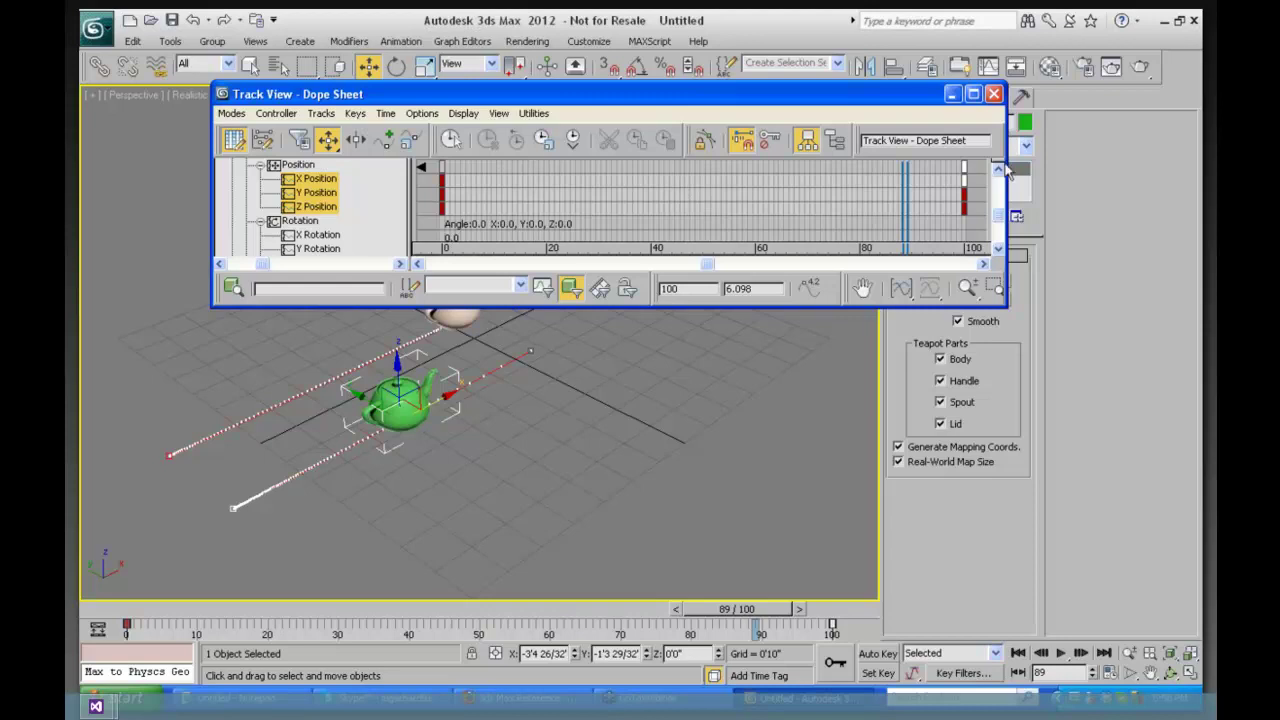
# Switch the Track View to Curve Editor mode, then replace its window with the Mini Curve Editor docked below the viewport
pyautogui.click(231, 113)
pyautogui.click(233, 135)
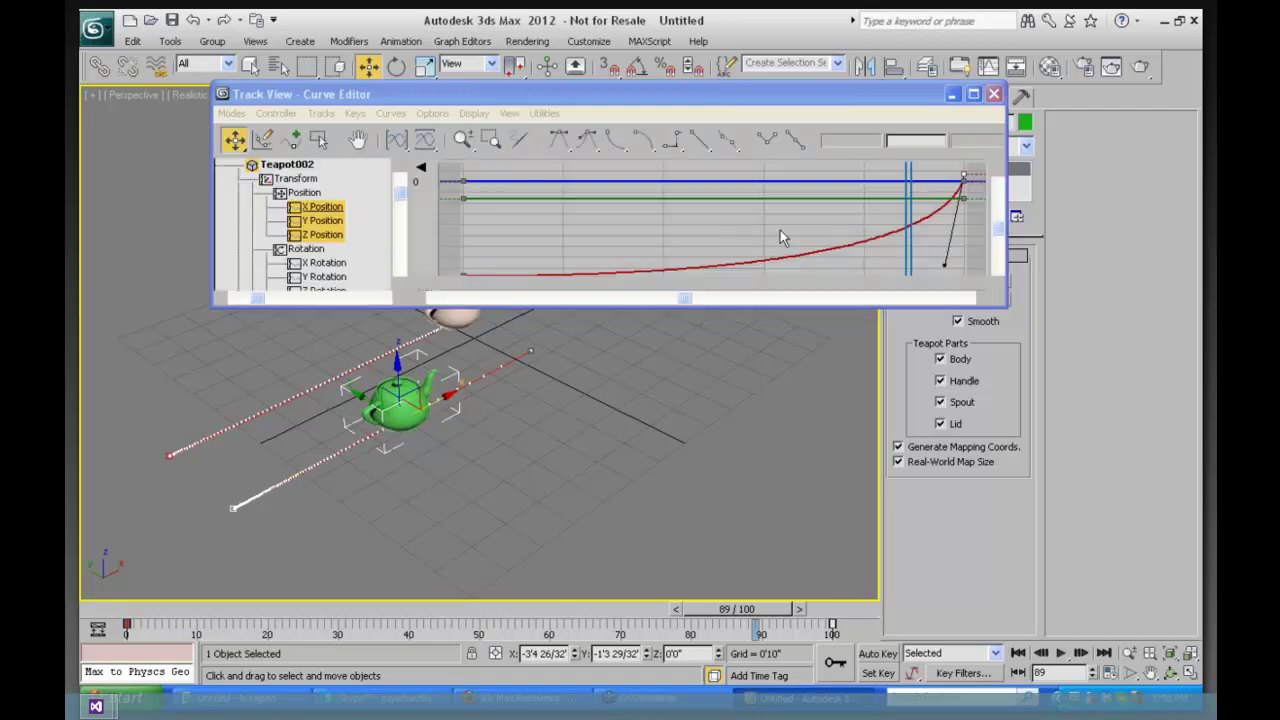
pyautogui.click(994, 95)
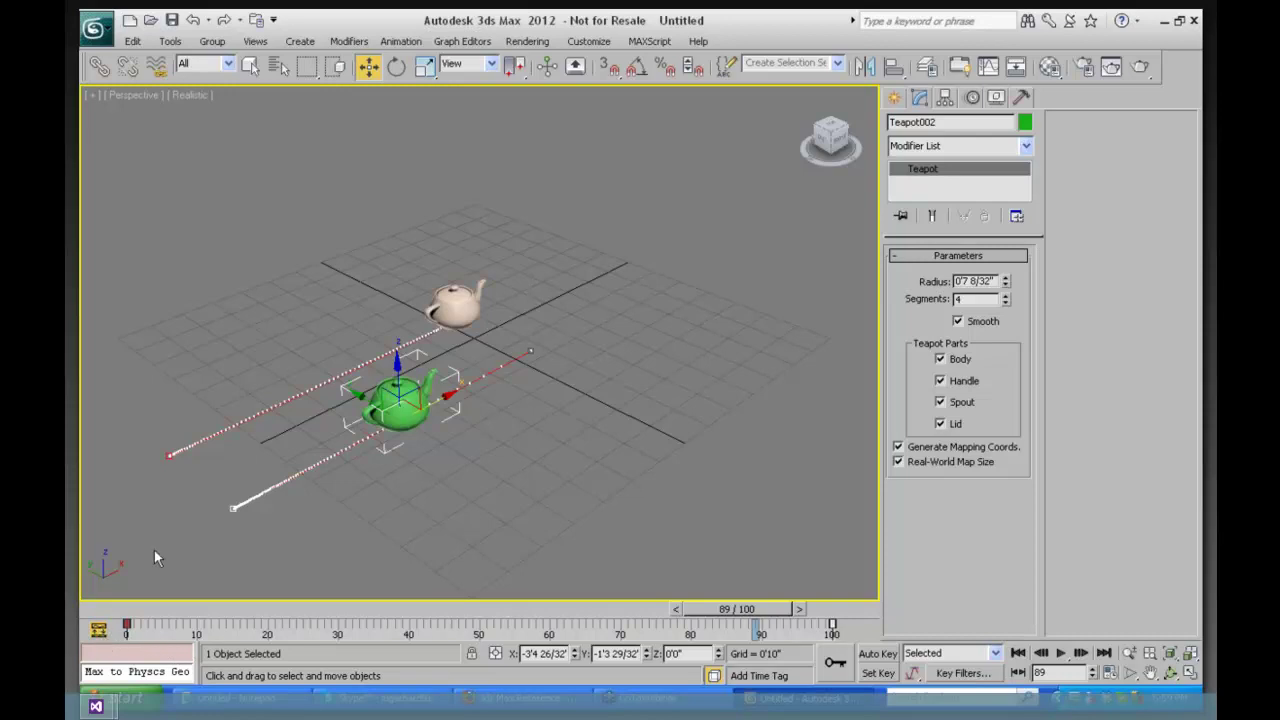
pyautogui.click(98, 629)
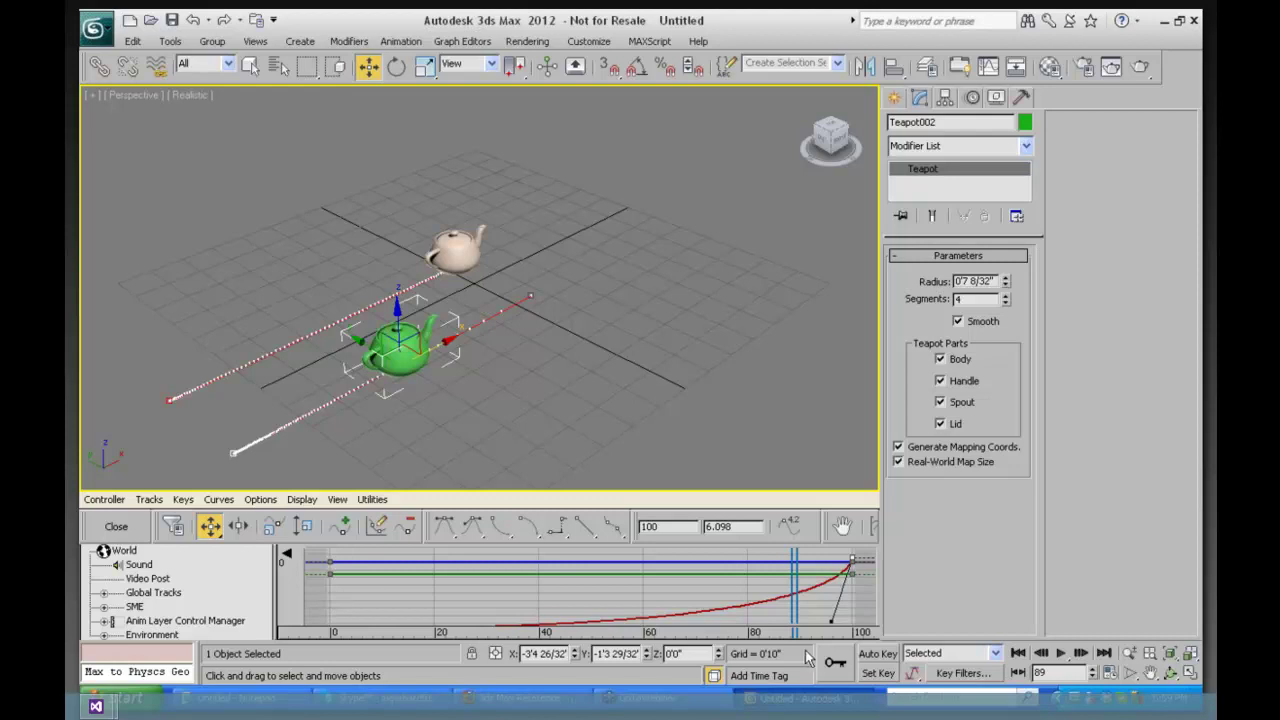
# In Time Configuration, disable Use Current Transform under Key Steps and leave Use TrackBar enabled
pyautogui.click(1113, 677)
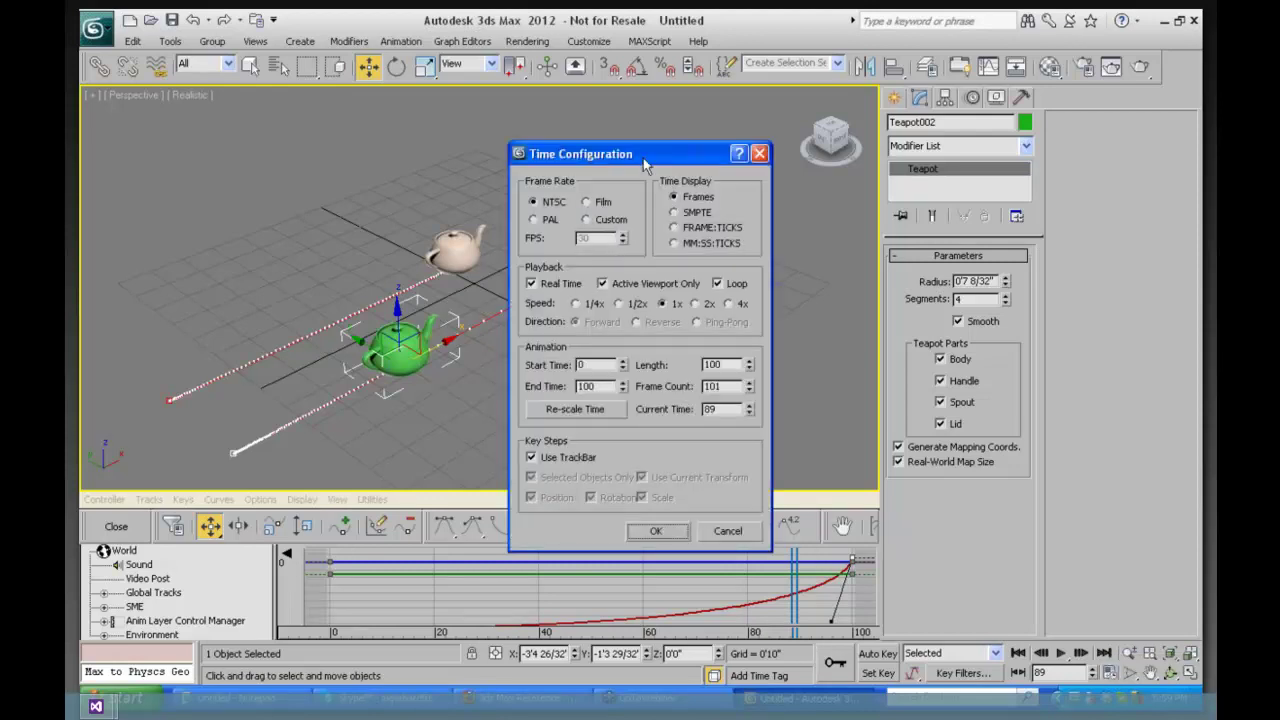
pyautogui.moveTo(645, 155); pyautogui.dragTo(699, 88)
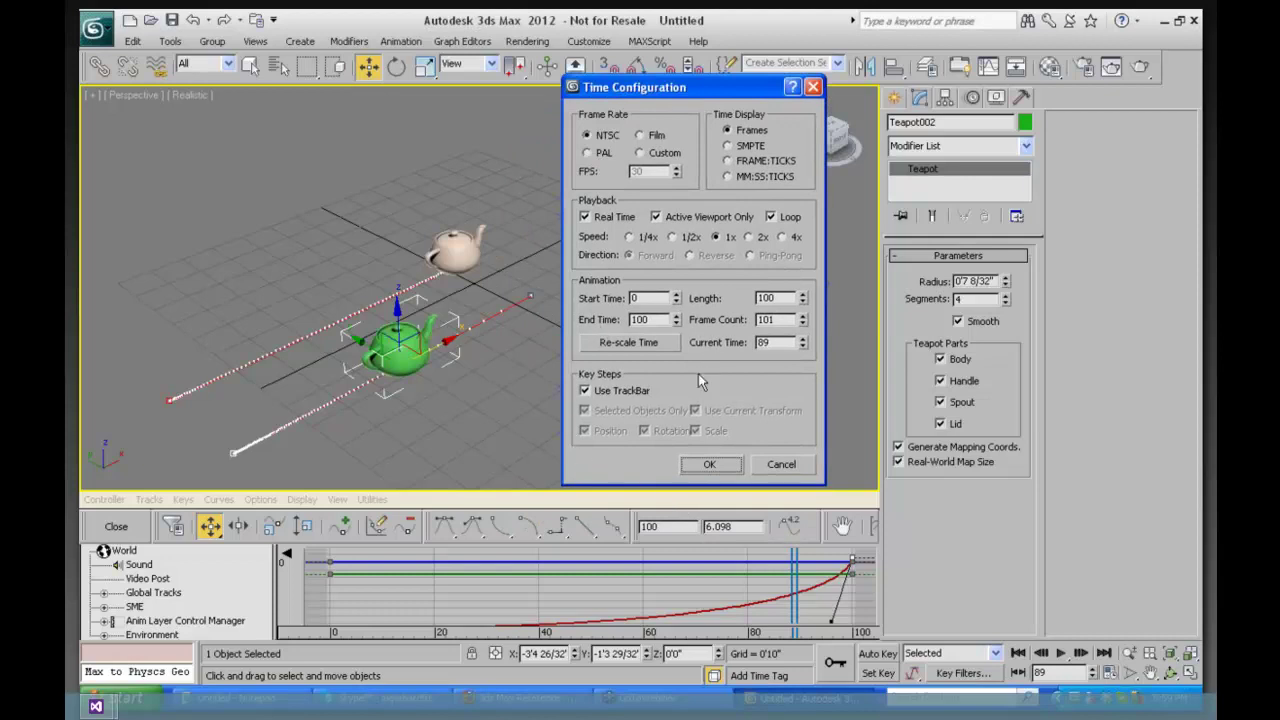
pyautogui.click(586, 391)
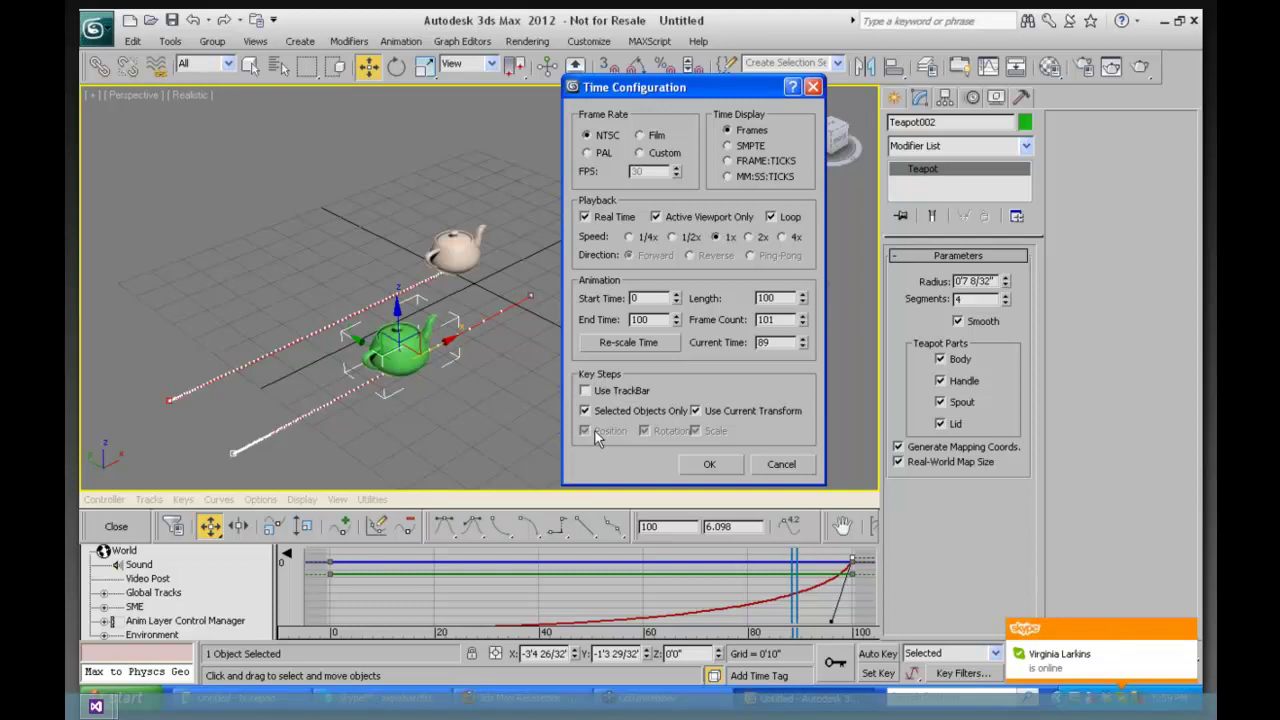
pyautogui.click(695, 411)
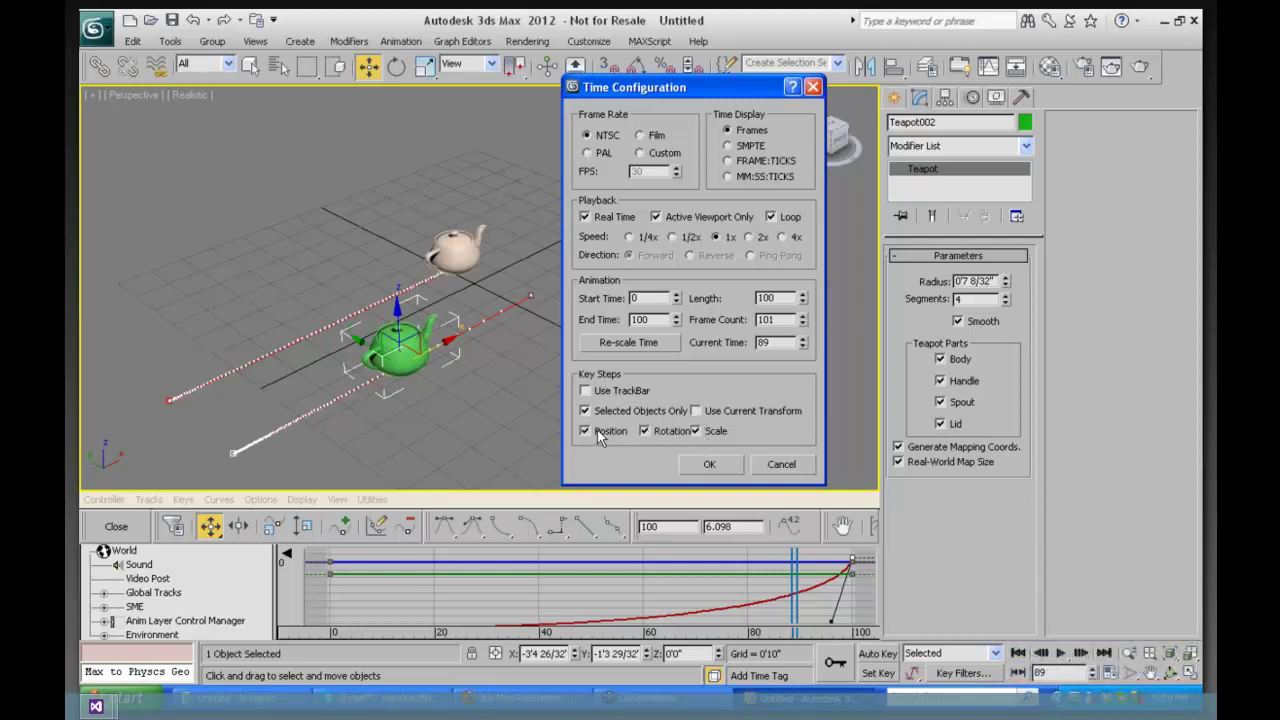
pyautogui.click(586, 391)
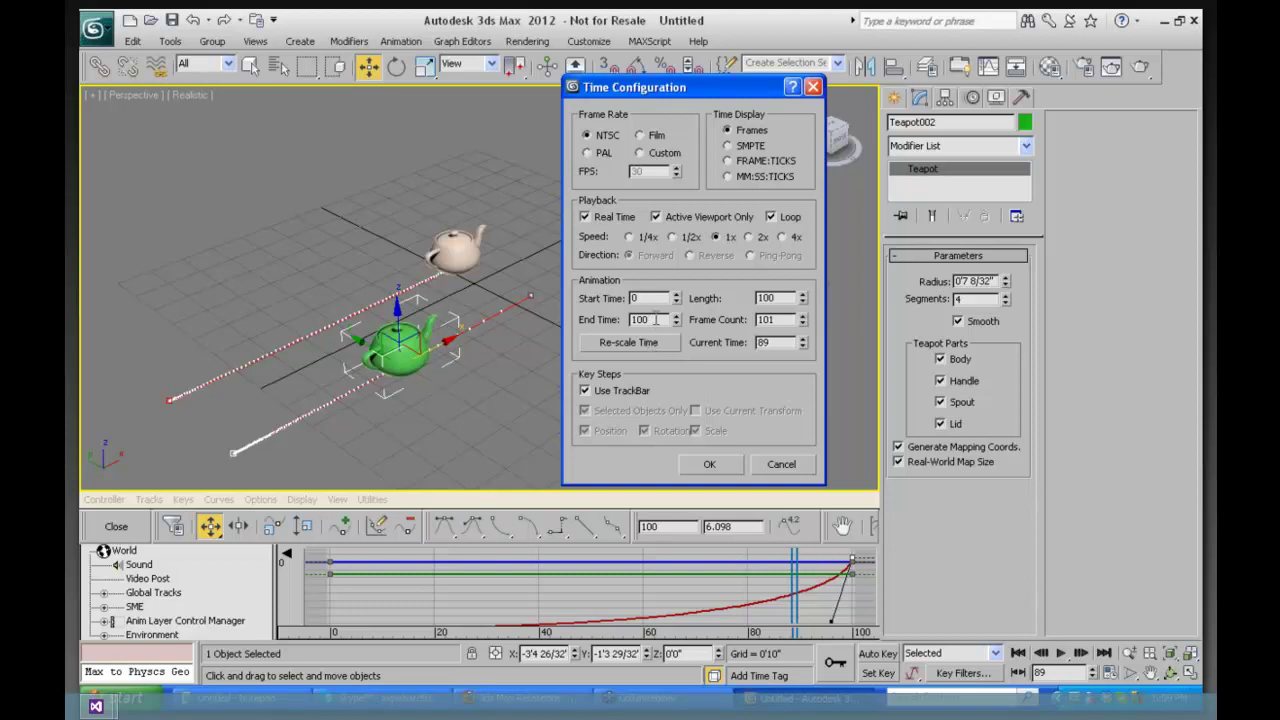
# Set the animation's end time to 300, accept the Re-scale Time and Time Configuration settings, and close the Mini Curve Editor
pyautogui.moveTo(655, 320); pyautogui.dragTo(619, 317)
pyautogui.write('300')
pyautogui.click(630, 342)
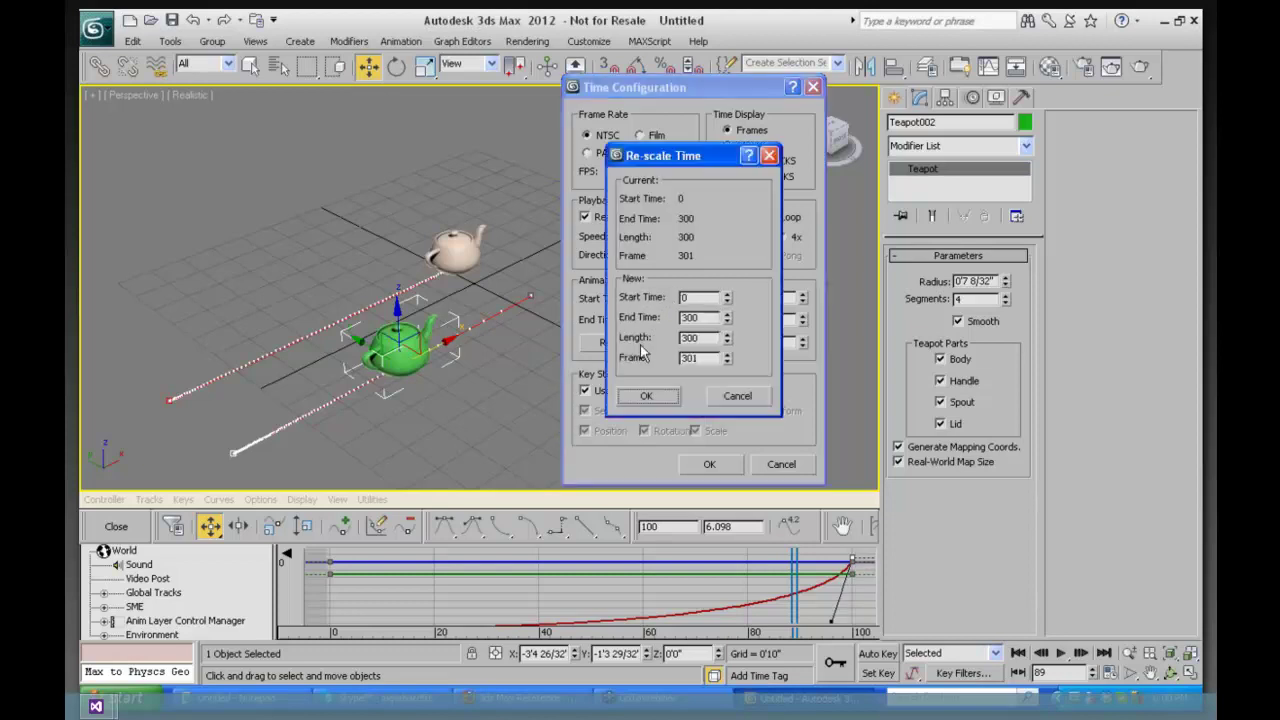
pyautogui.click(646, 398)
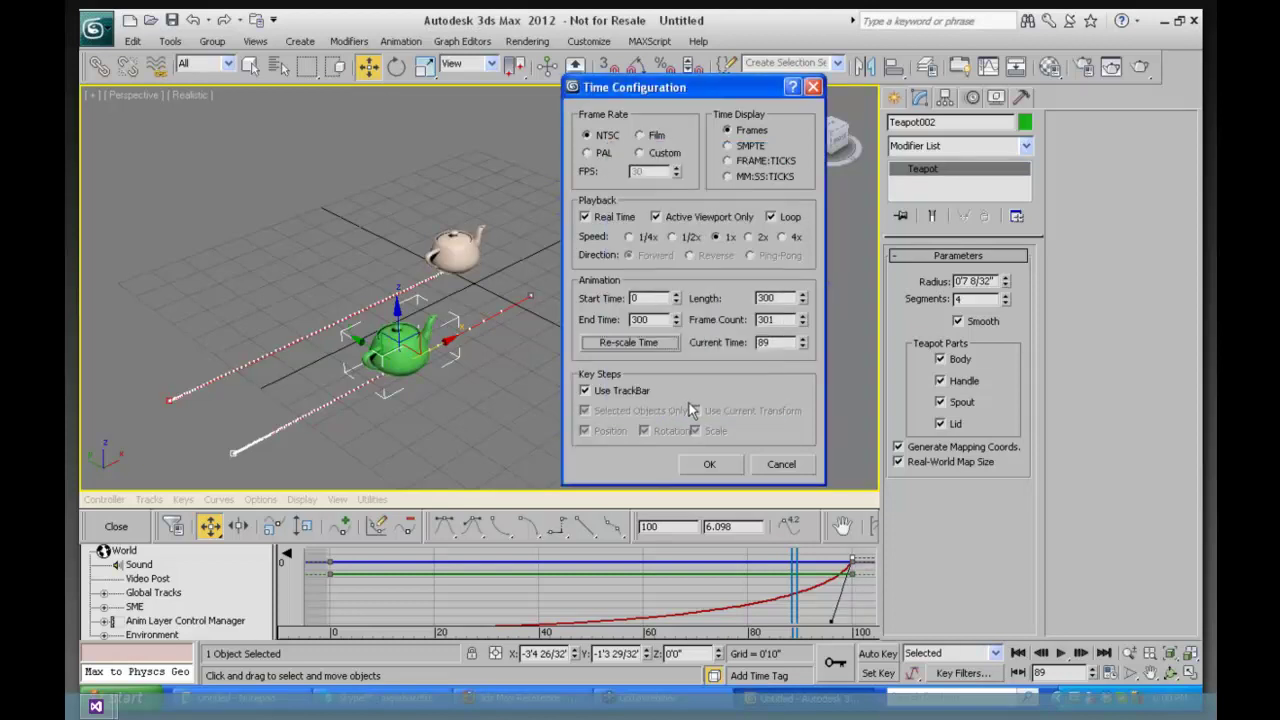
pyautogui.click(712, 465)
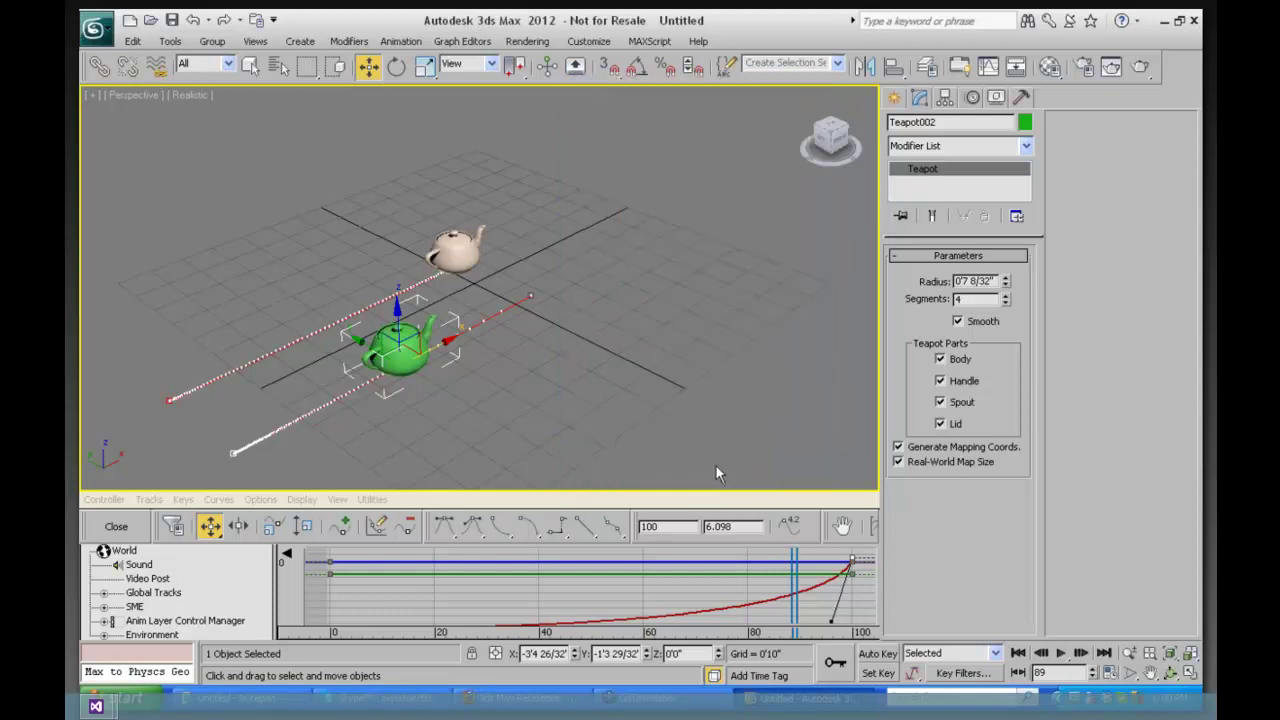
pyautogui.click(116, 526)
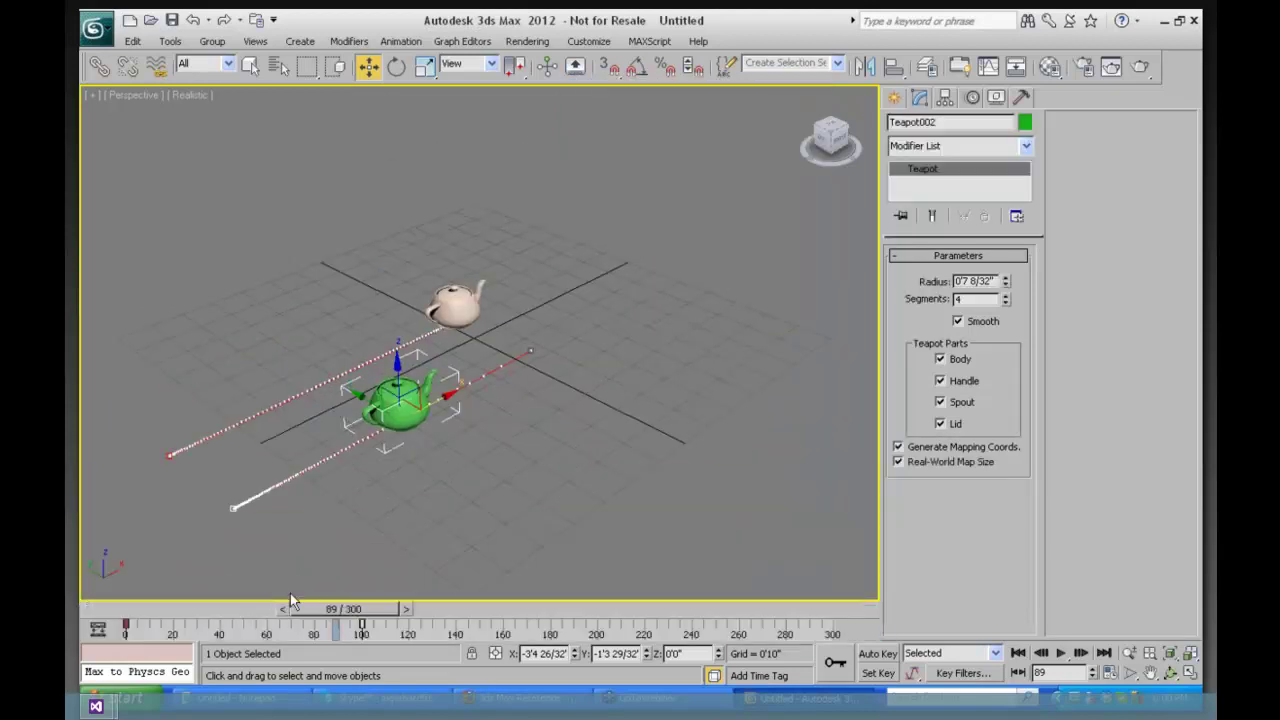
# Return to frame 0, select both teapots, and select their keys at frames 0 and 100 on the track bar
pyautogui.moveTo(368, 610); pyautogui.dragTo(140, 640)
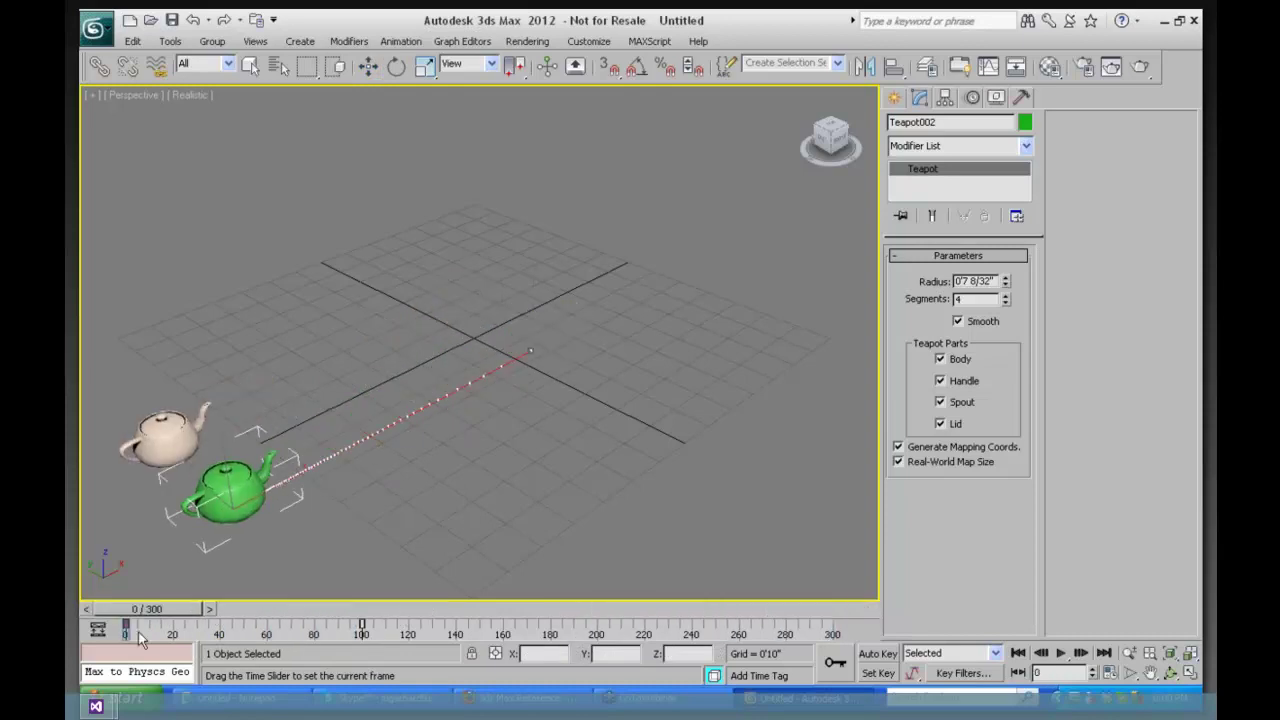
pyautogui.press('w')
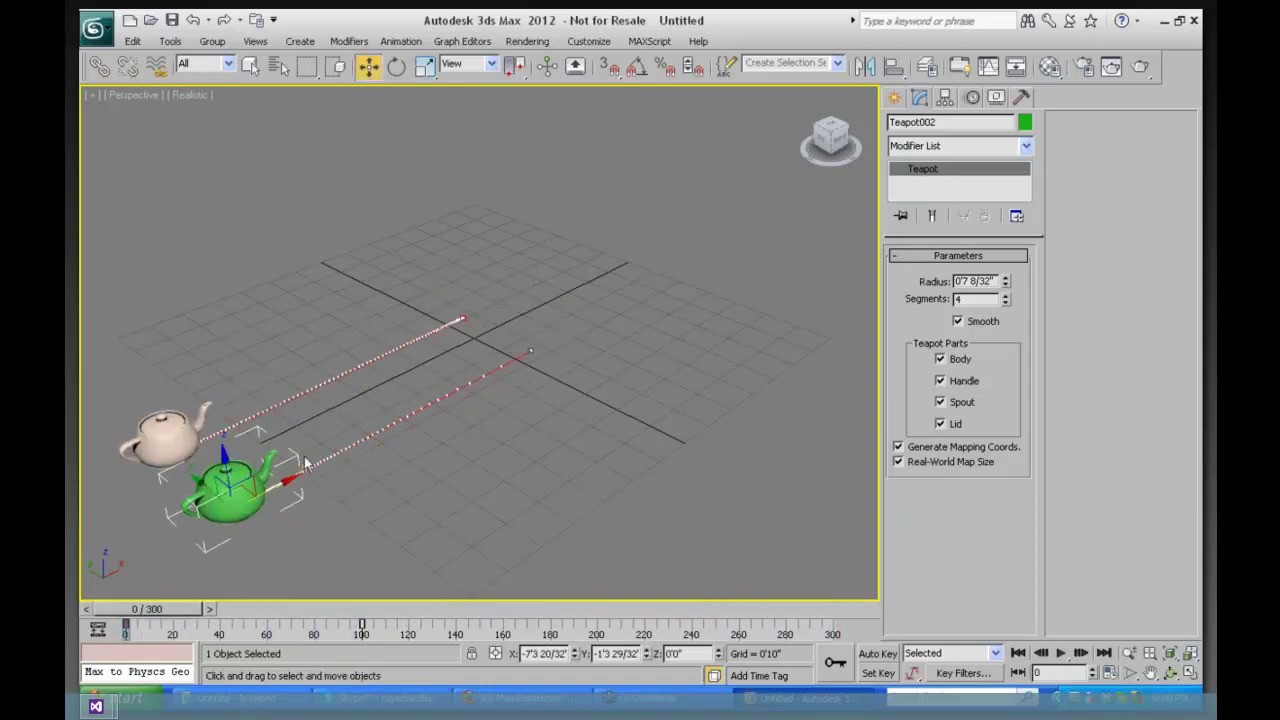
pyautogui.moveTo(124, 382); pyautogui.dragTo(322, 545)
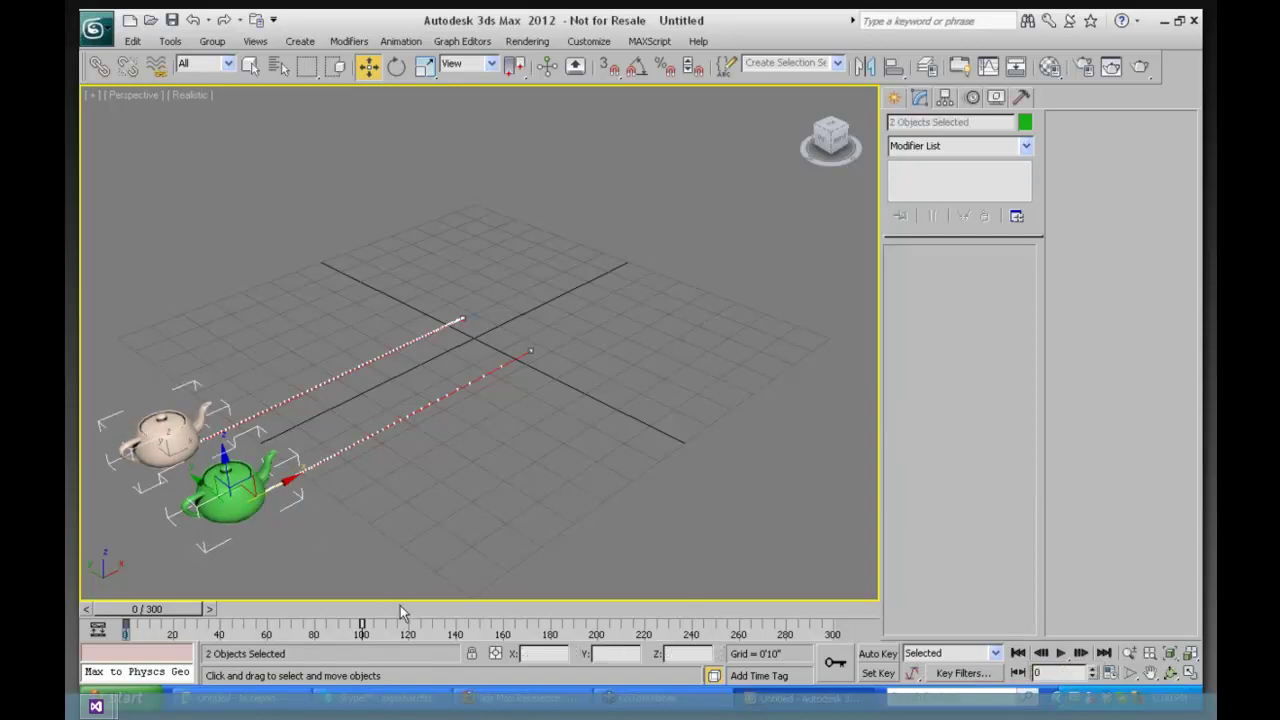
pyautogui.moveTo(388, 609); pyautogui.dragTo(150, 652)
pyautogui.moveTo(385, 626); pyautogui.dragTo(126, 637)
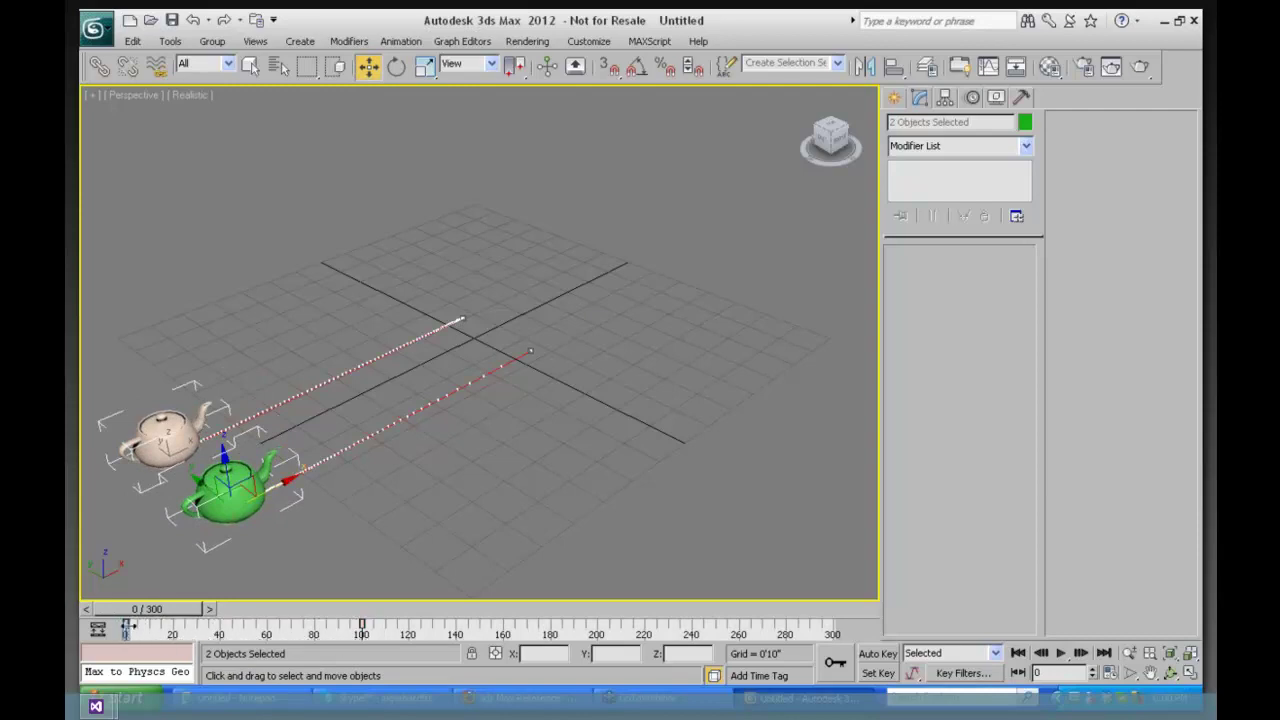
# Show the selection range on the track bar and stretch the selected keys so the last one lands at about frame 277
pyautogui.rightClick(361, 631)
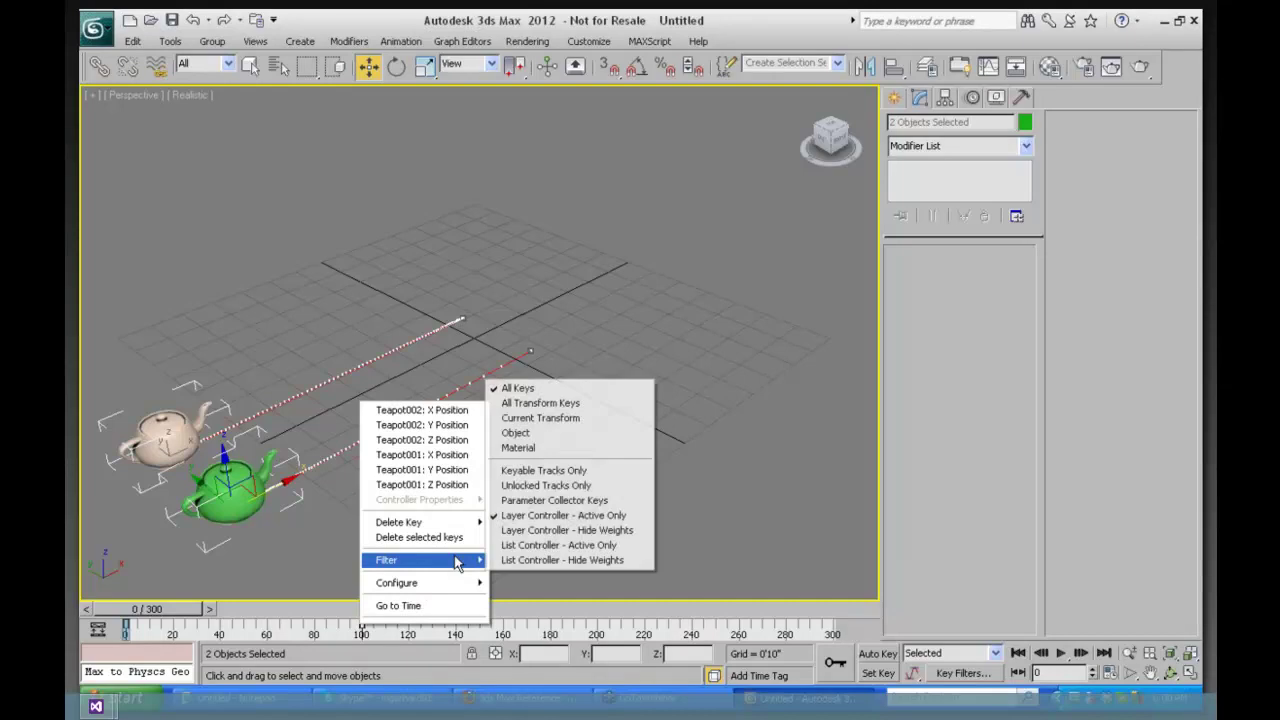
pyautogui.moveTo(453, 588)
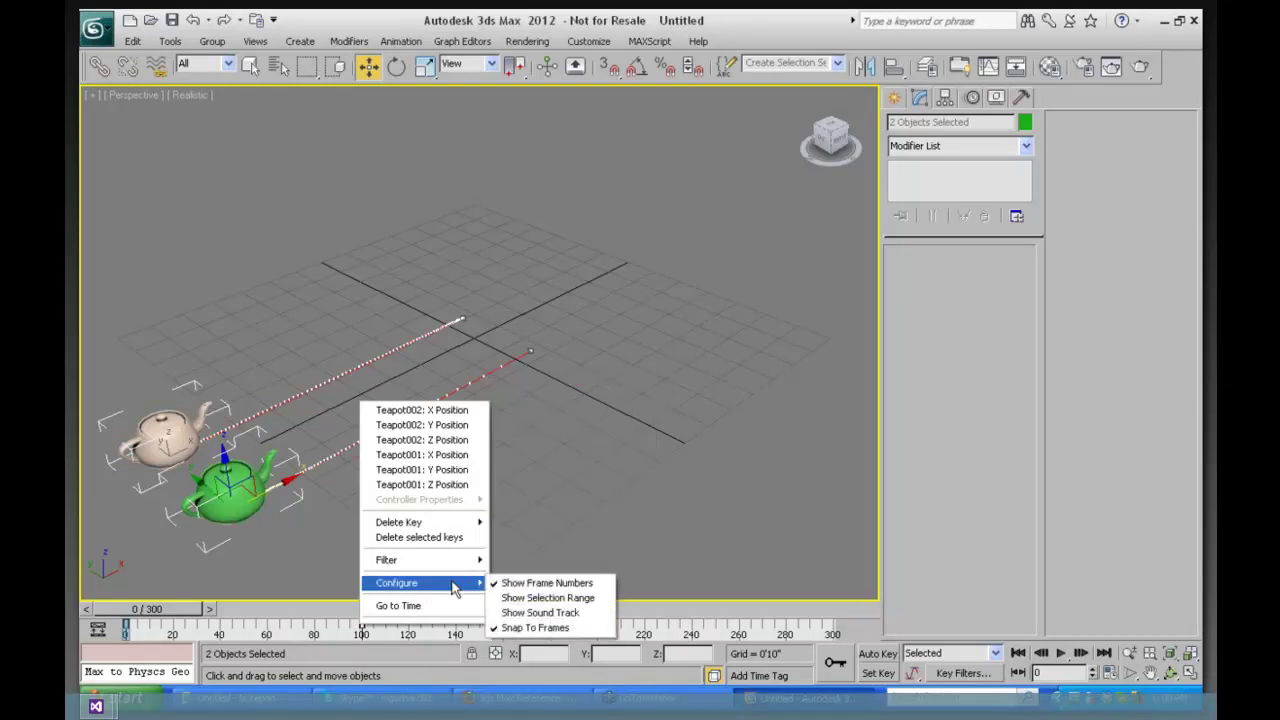
pyautogui.click(541, 597)
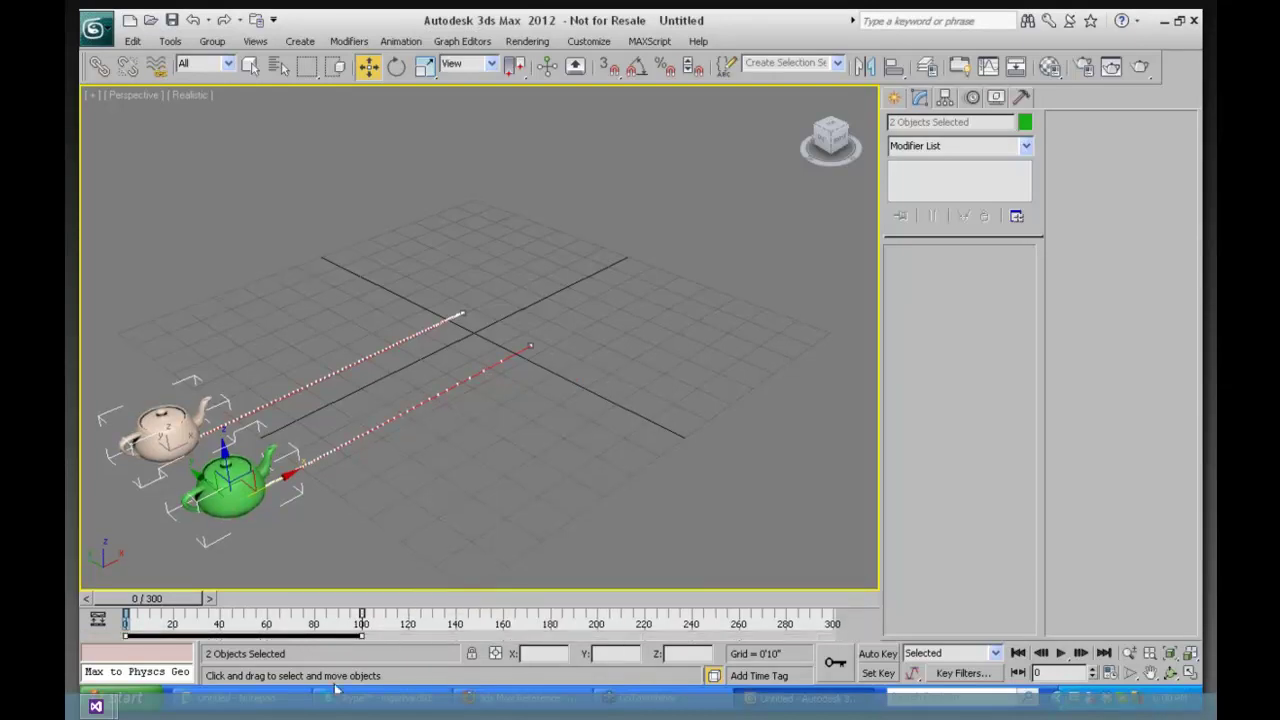
pyautogui.moveTo(365, 636); pyautogui.dragTo(778, 628)
# Scrub through the stretched animation of both teapots, return to frame 0, and clear the selection
pyautogui.moveTo(147, 598); pyautogui.dragTo(810, 600)
pyautogui.moveTo(621, 615); pyautogui.dragTo(229, 614)
pyautogui.press('w')
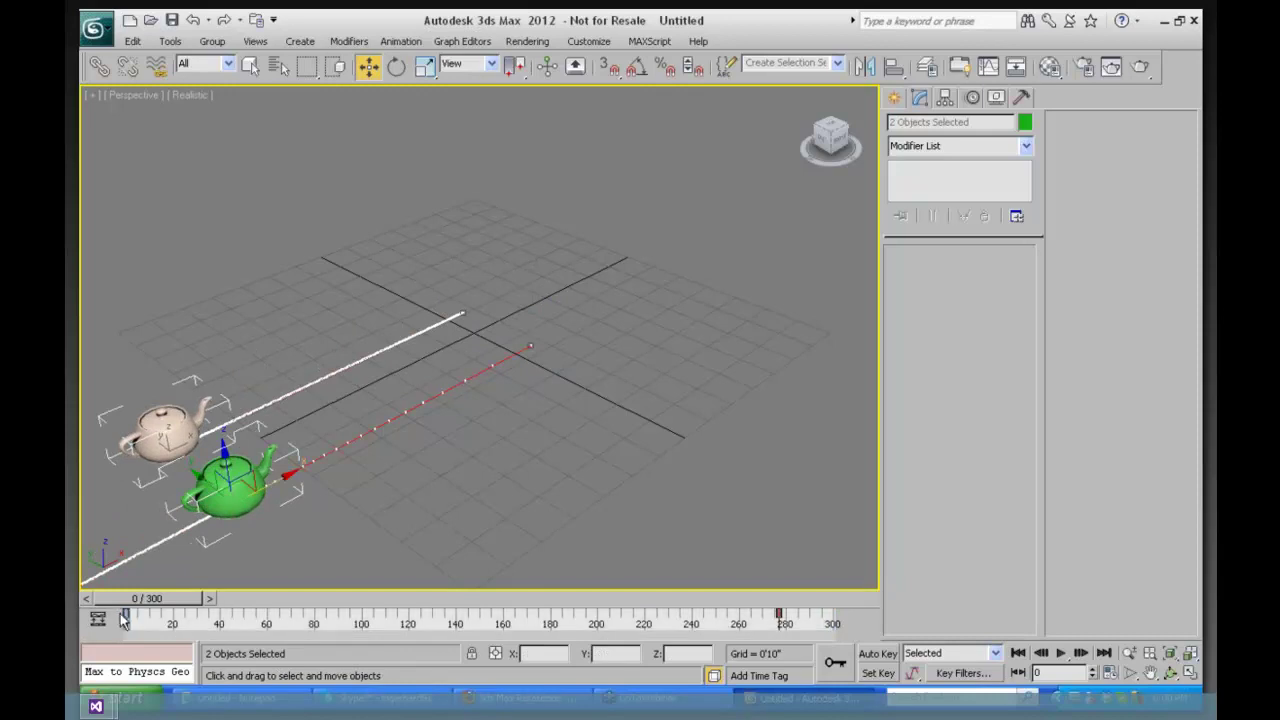
pyautogui.rightClick(121, 612)
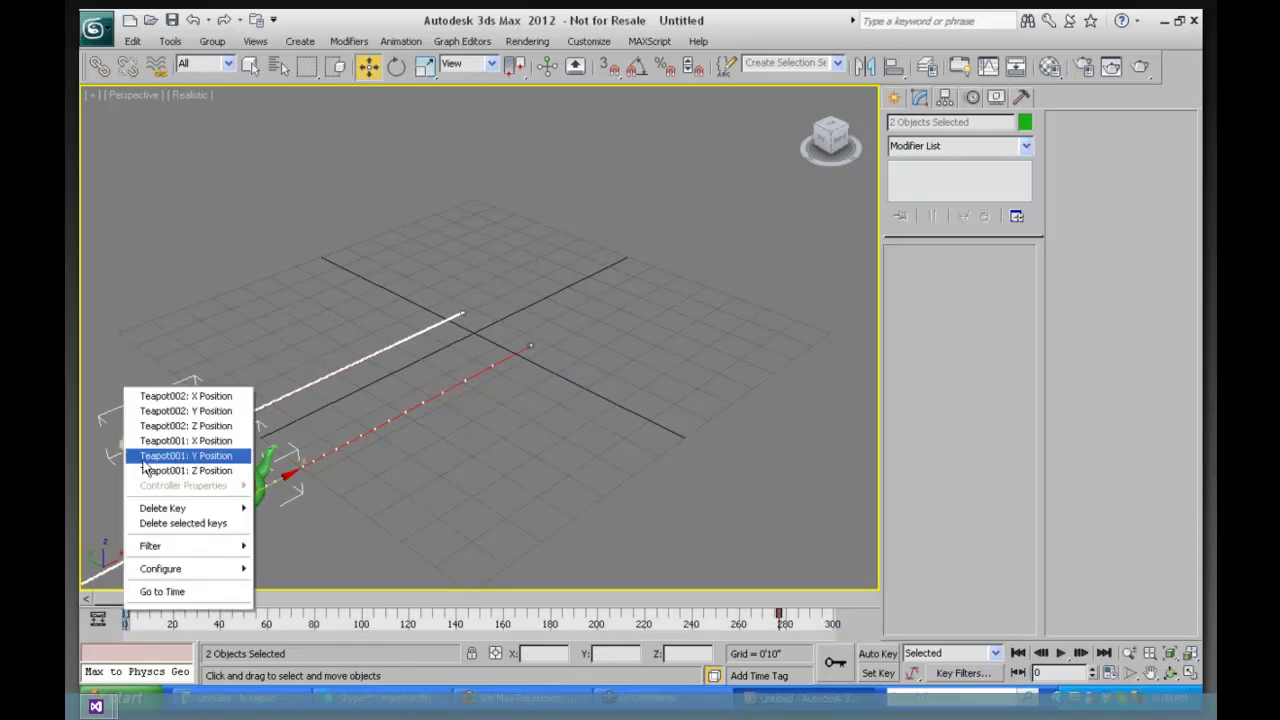
pyautogui.click(427, 470)
pyautogui.moveTo(207, 606); pyautogui.dragTo(142, 658)
pyautogui.press('w')
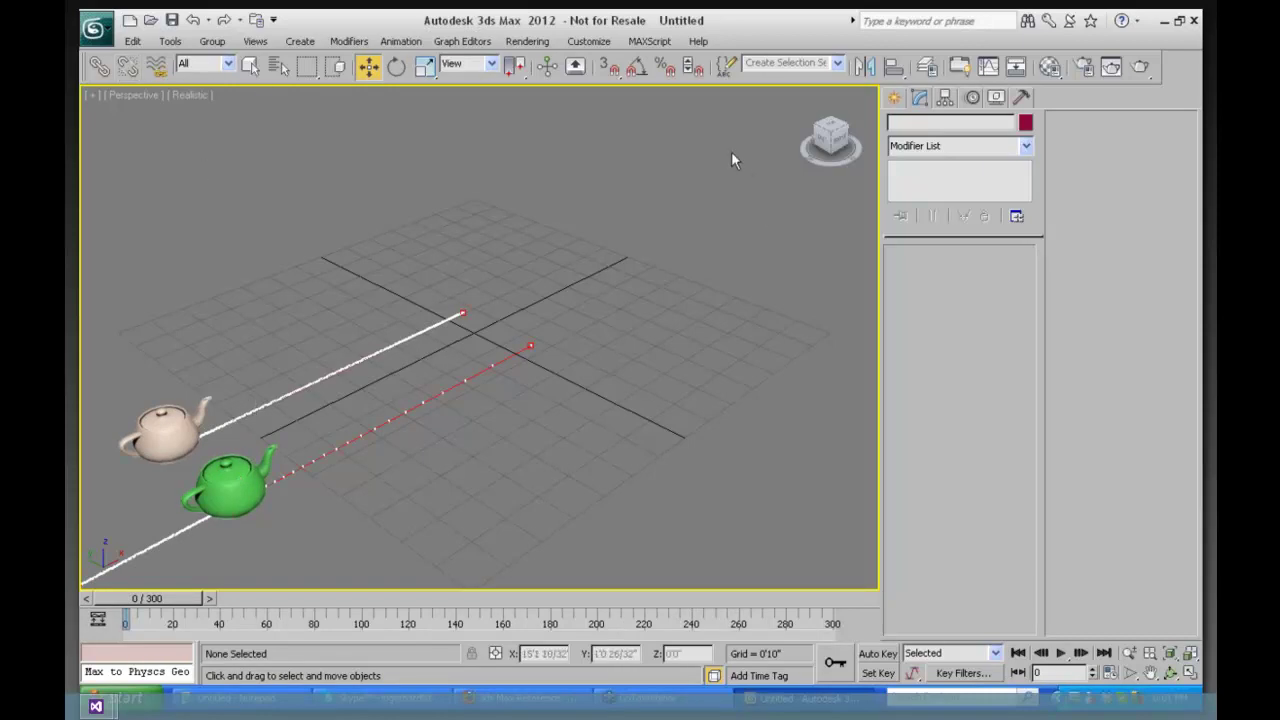
# Create a third teapot with a radius of about 0'7 19/32" on the grid, just beyond the green teapot
pyautogui.click(893, 99)
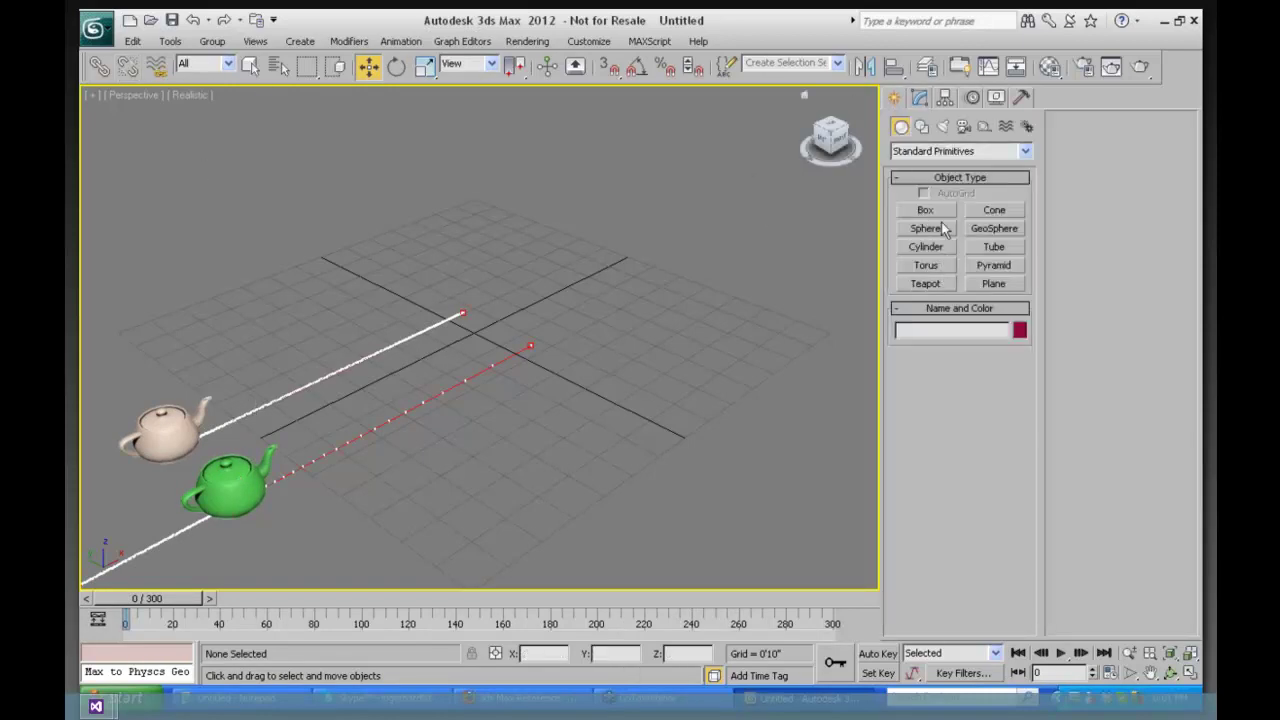
pyautogui.click(931, 281)
pyautogui.moveTo(298, 541); pyautogui.dragTo(316, 518)
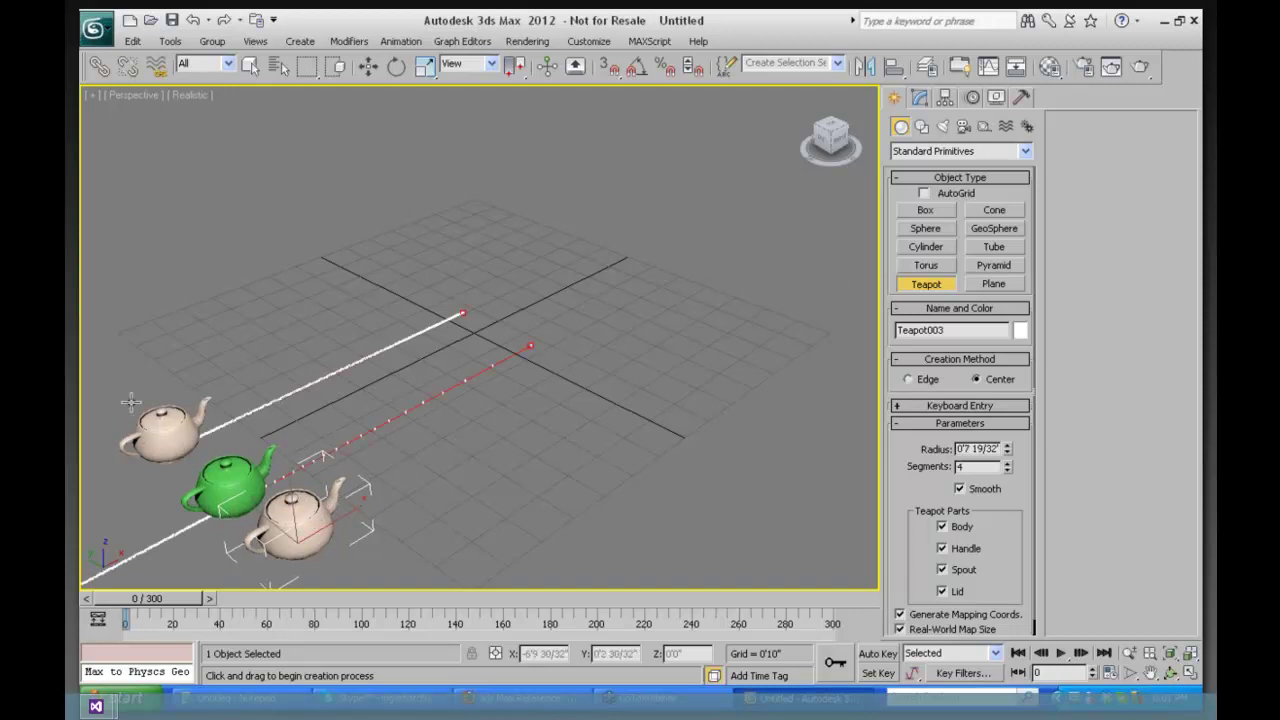
# Draw an open zigzag line spline from beside the new teapot across the front of the grid toward its far side
pyautogui.click(921, 126)
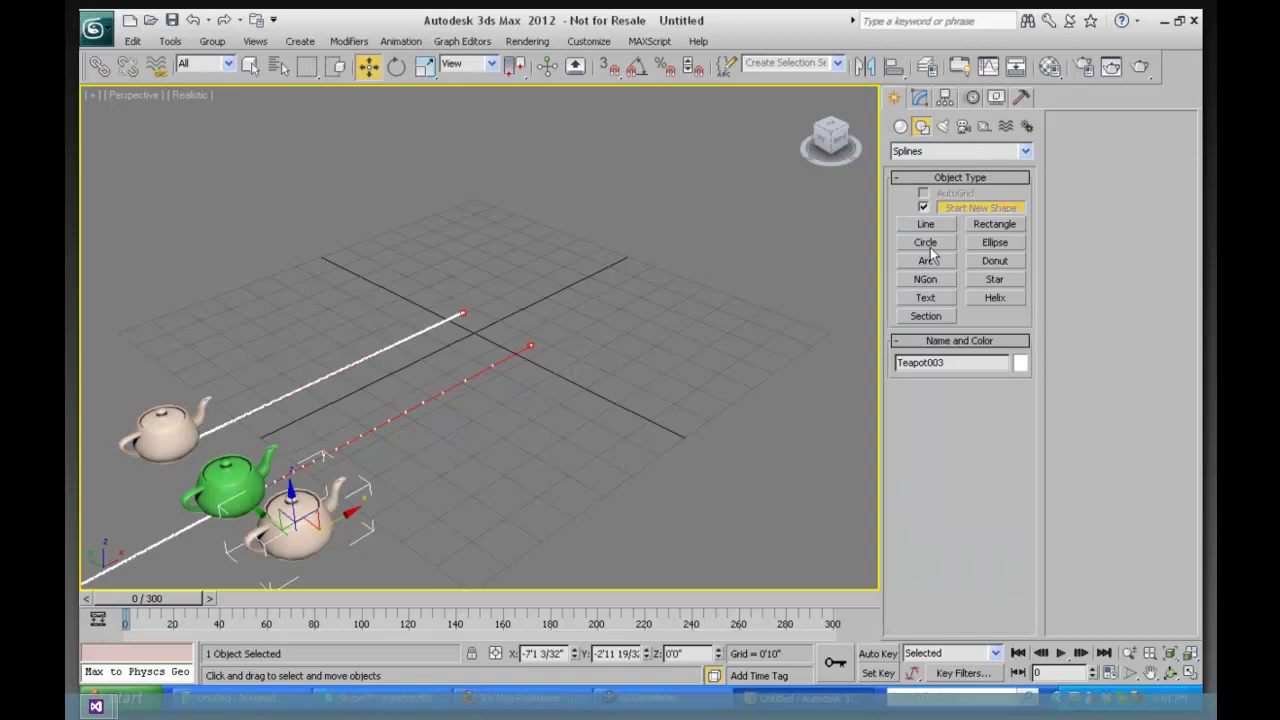
pyautogui.click(926, 226)
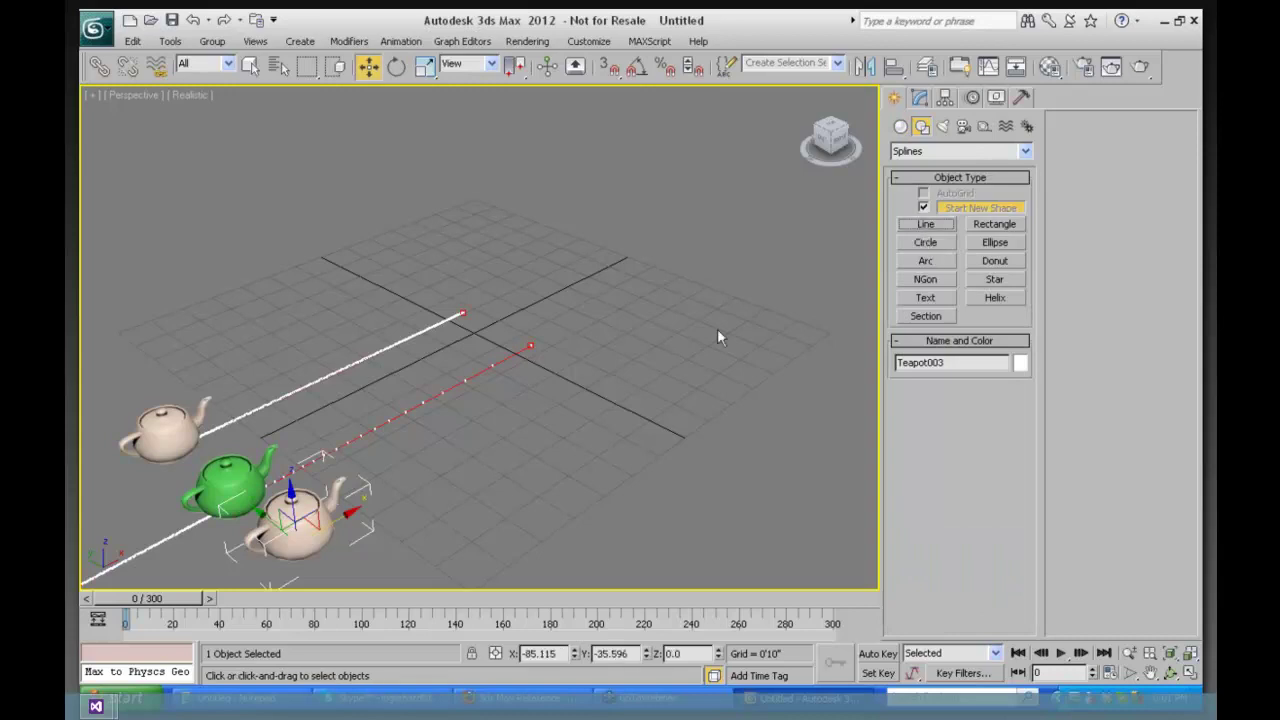
pyautogui.click(352, 515)
pyautogui.click(424, 468)
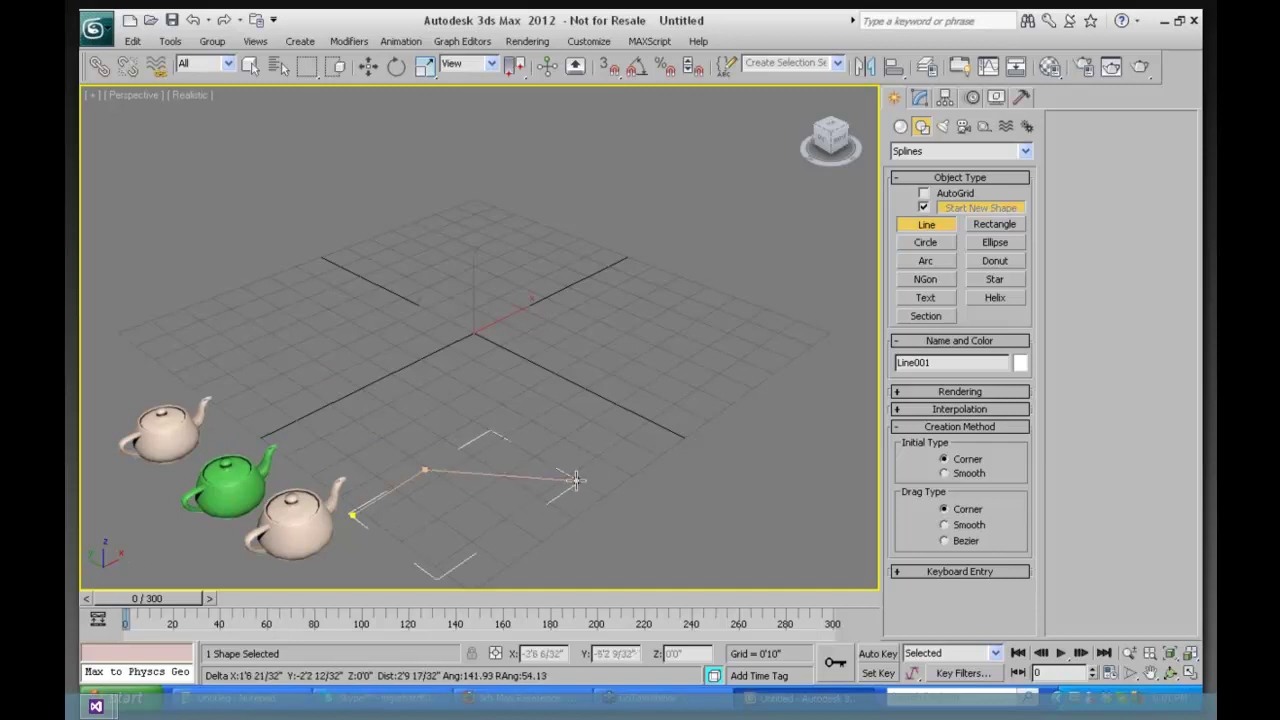
pyautogui.click(675, 376)
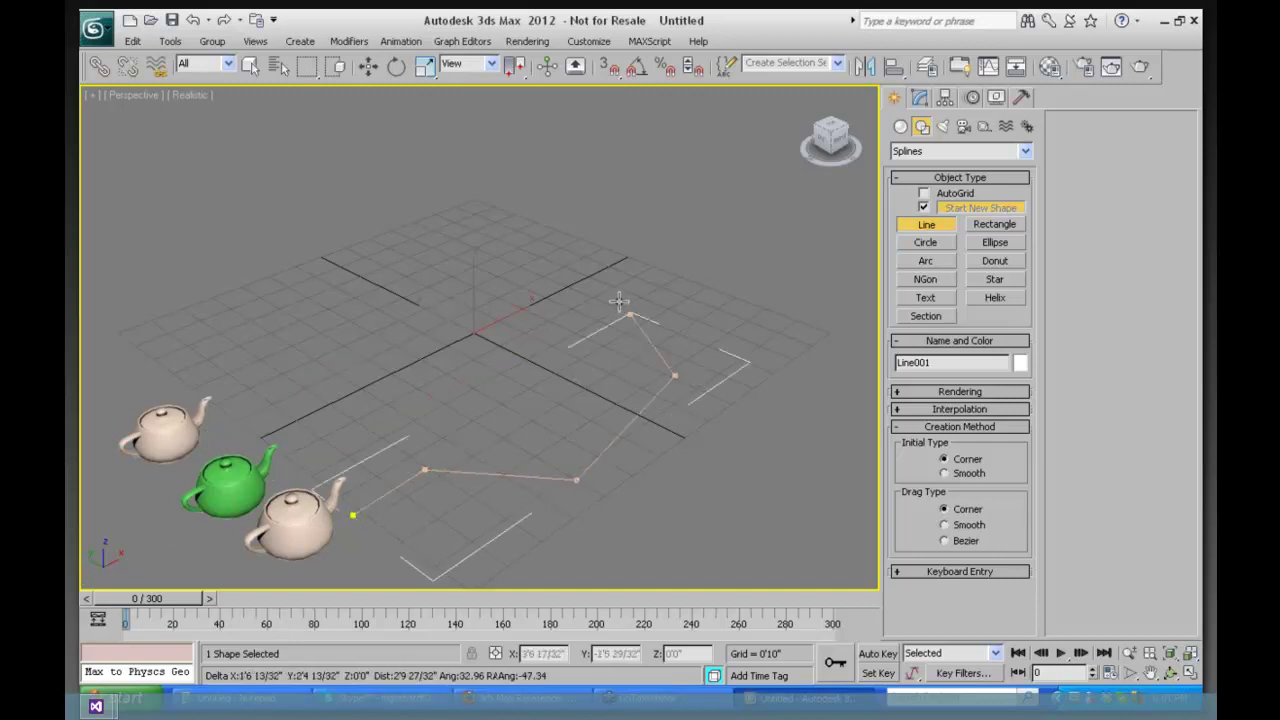
pyautogui.click(620, 300)
pyautogui.rightClick(620, 300)
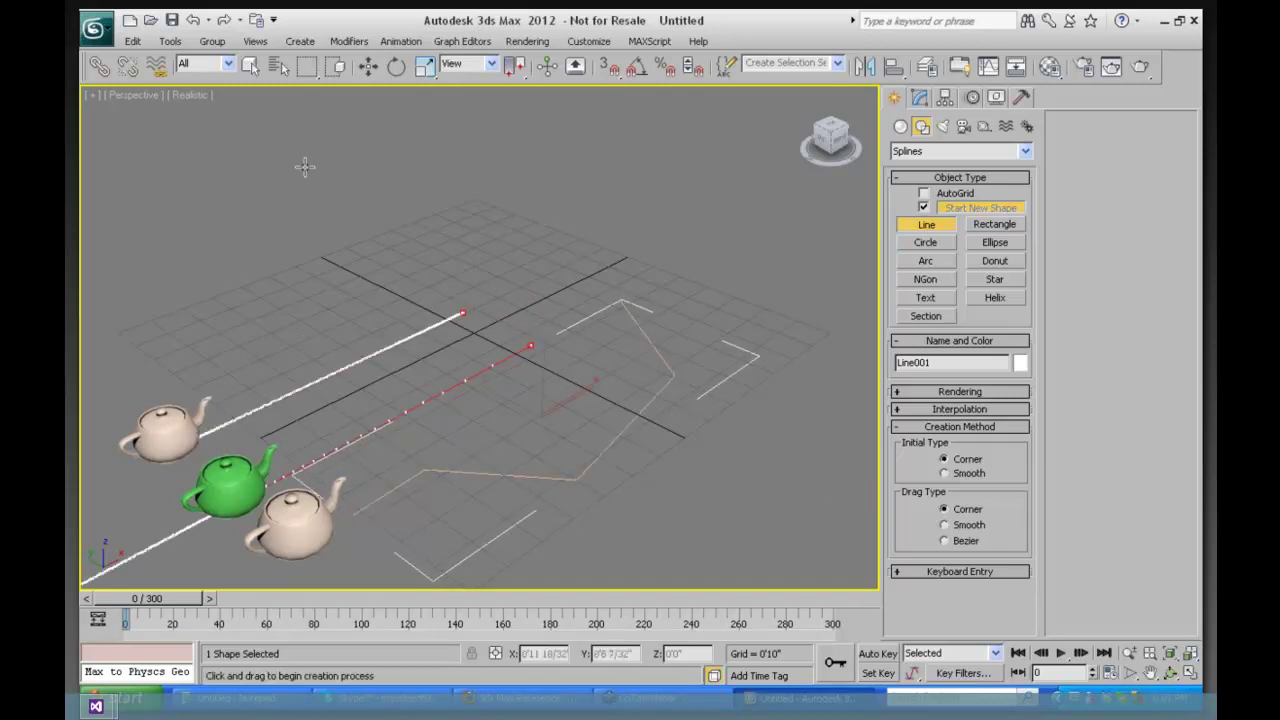
# Select the third teapot and assign a Path Constraint controller to its position
pyautogui.click(368, 66)
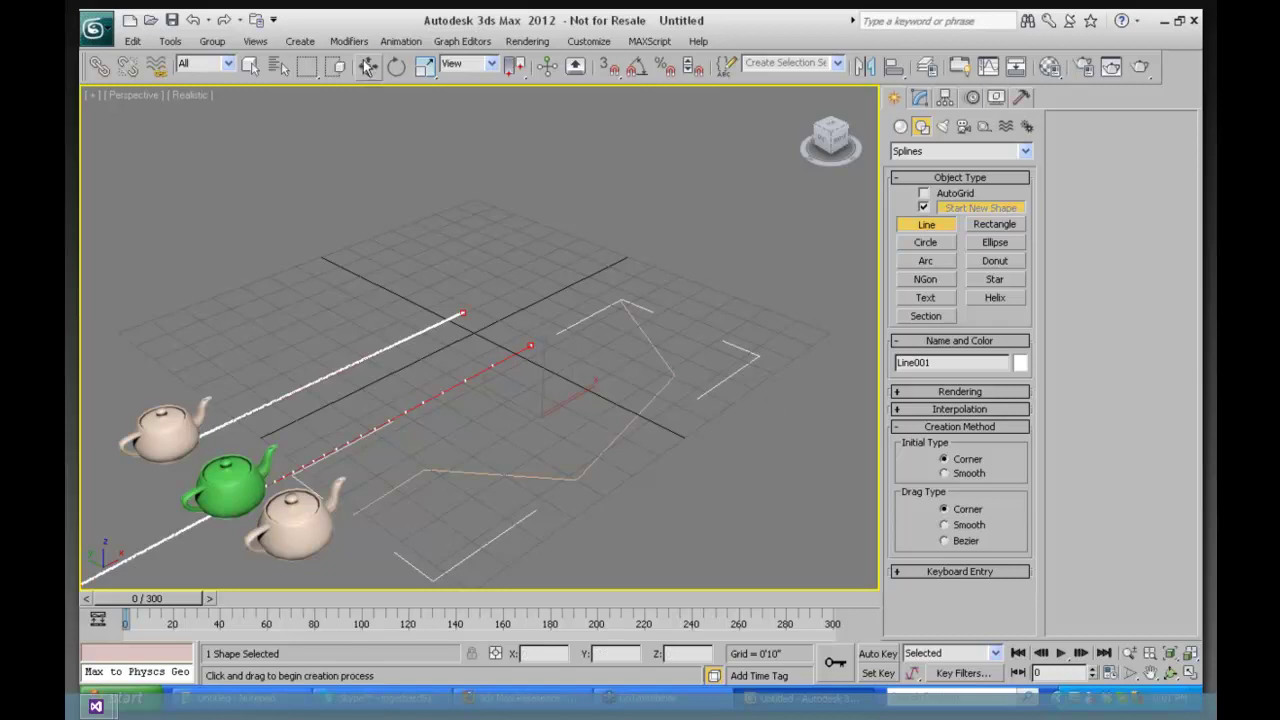
pyautogui.click(296, 525)
pyautogui.click(919, 99)
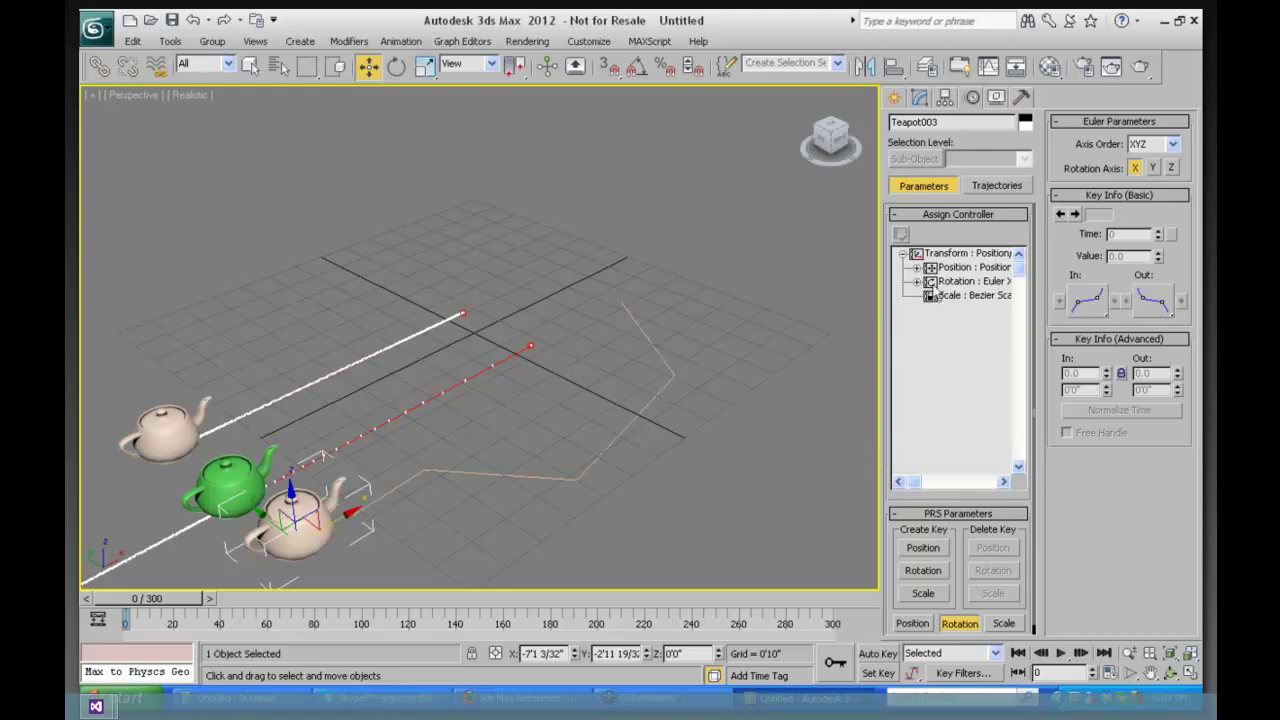
pyautogui.click(958, 268)
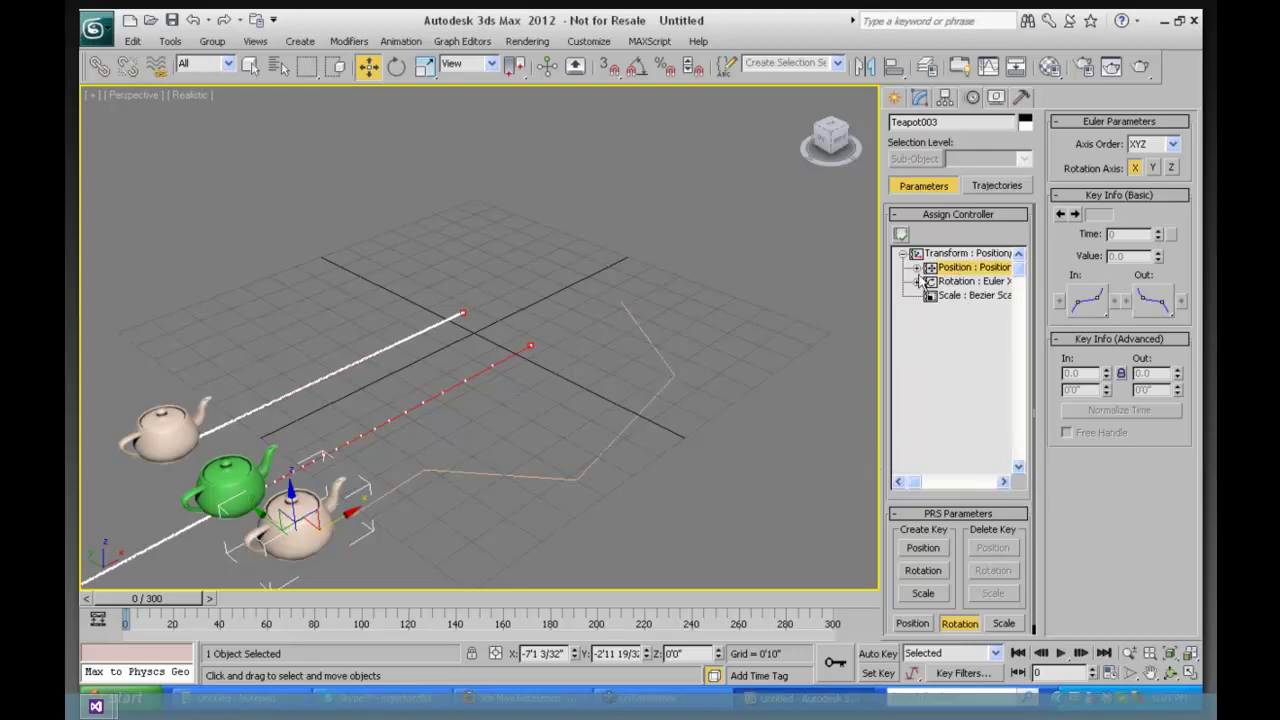
pyautogui.click(900, 233)
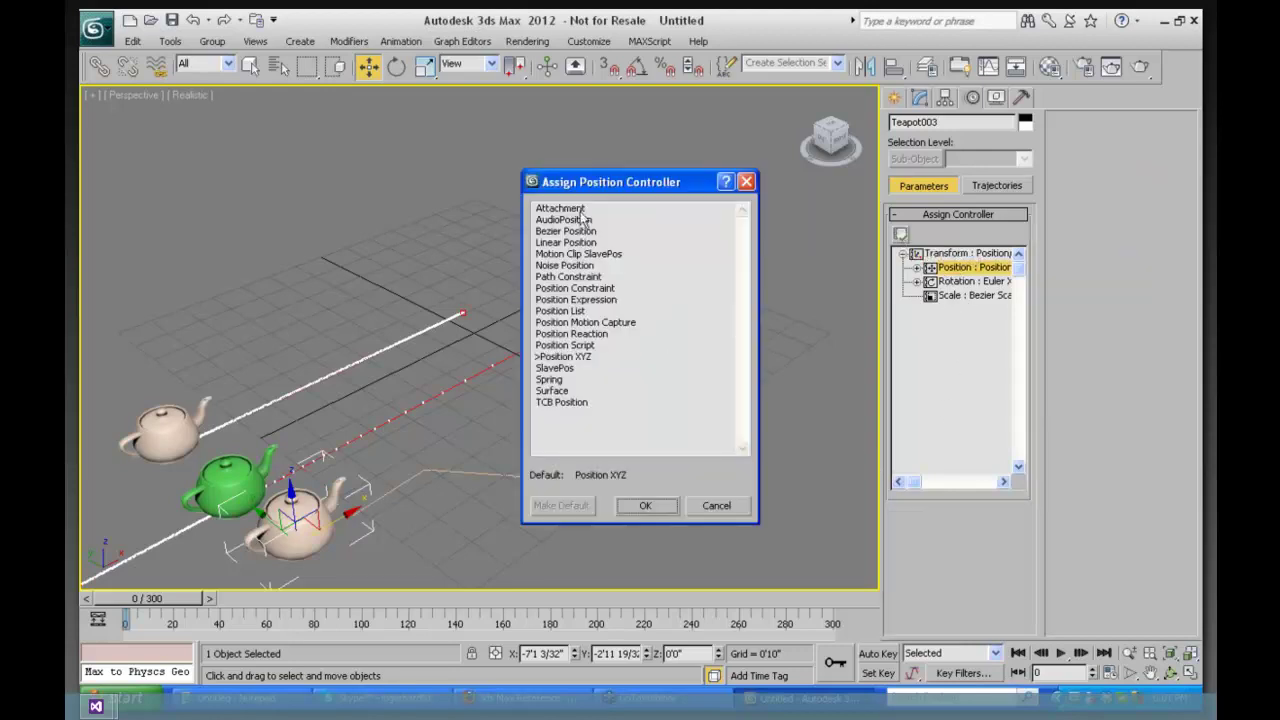
pyautogui.click(568, 276)
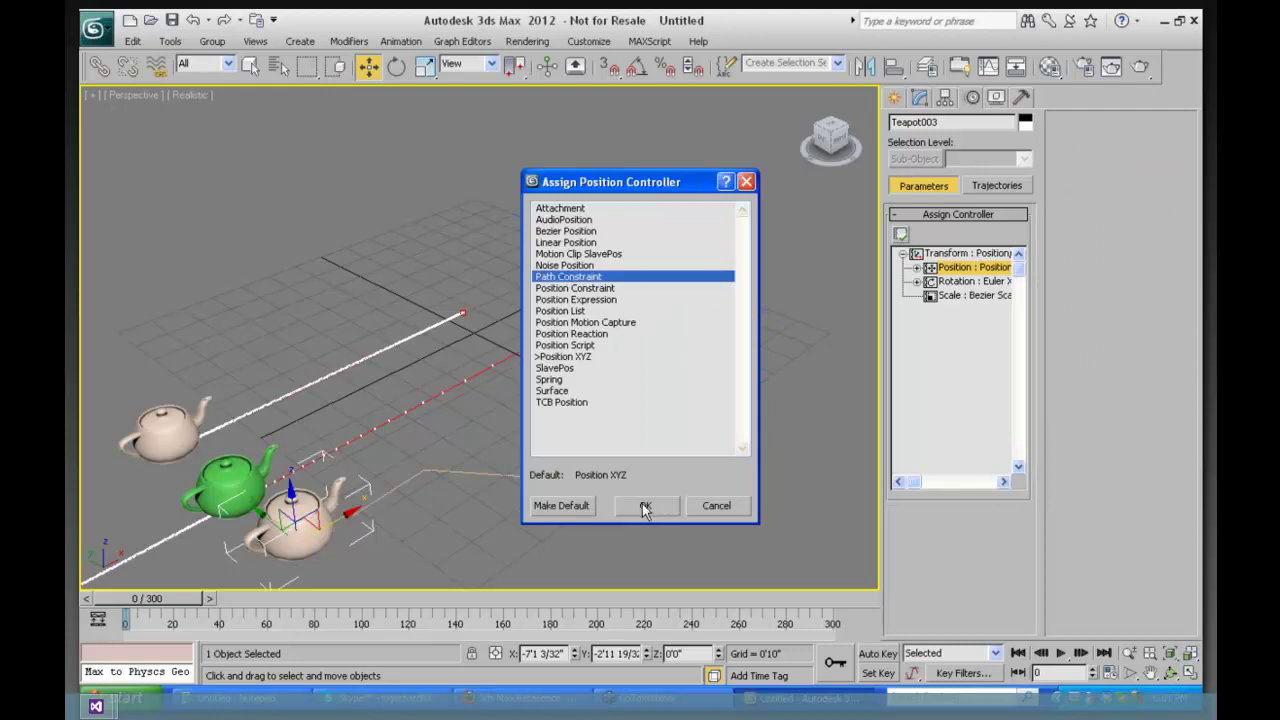
pyautogui.click(645, 506)
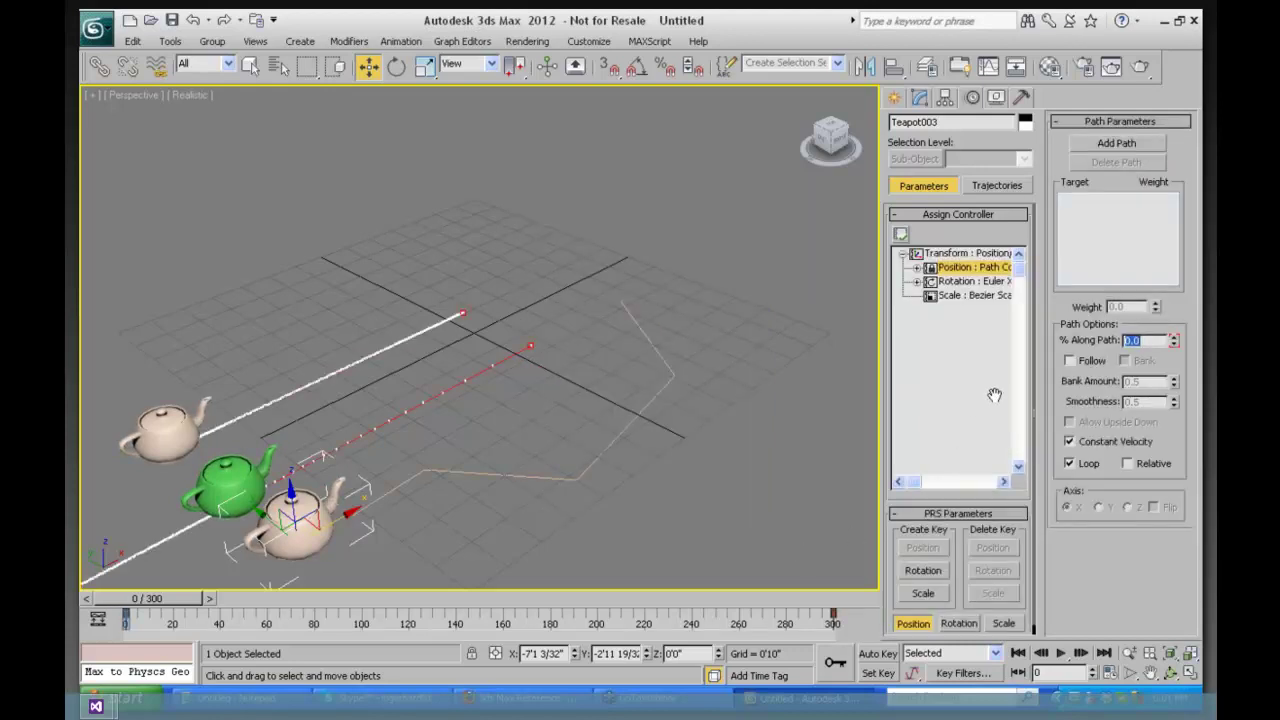
# Add the zigzag line as the third teapot's path, play the animation, and leave path picking
pyautogui.click(1116, 144)
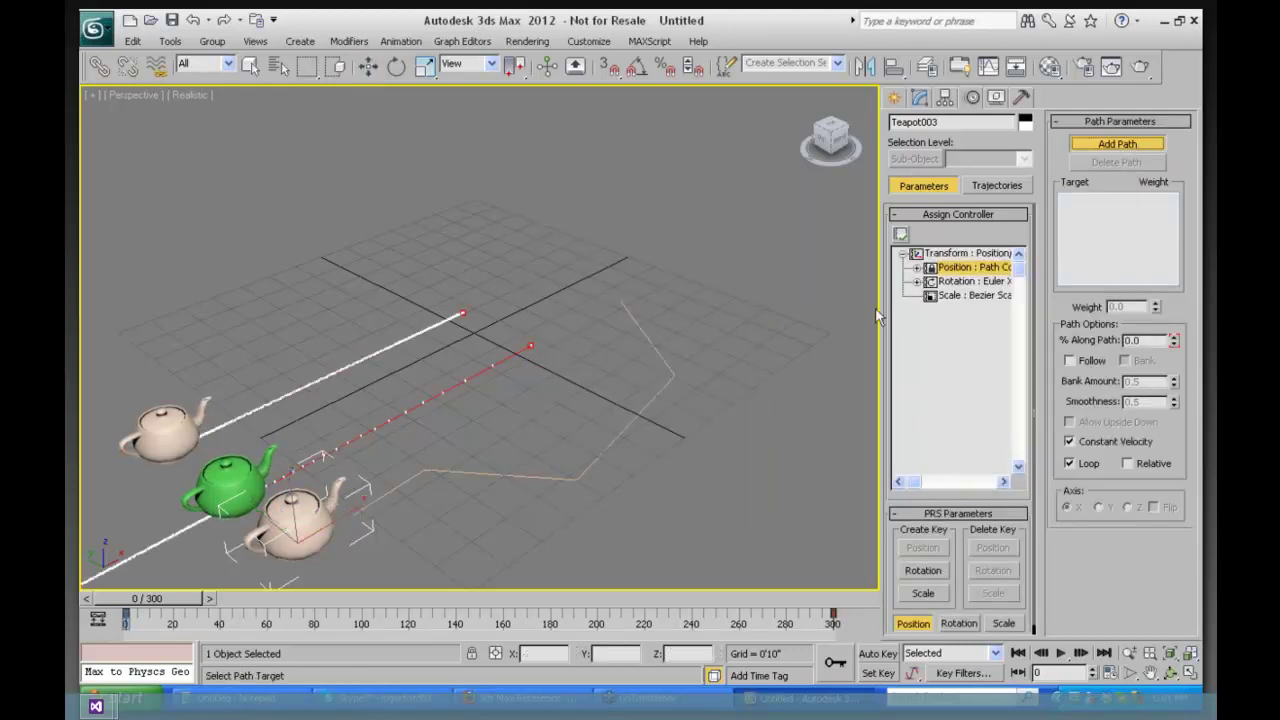
pyautogui.click(516, 478)
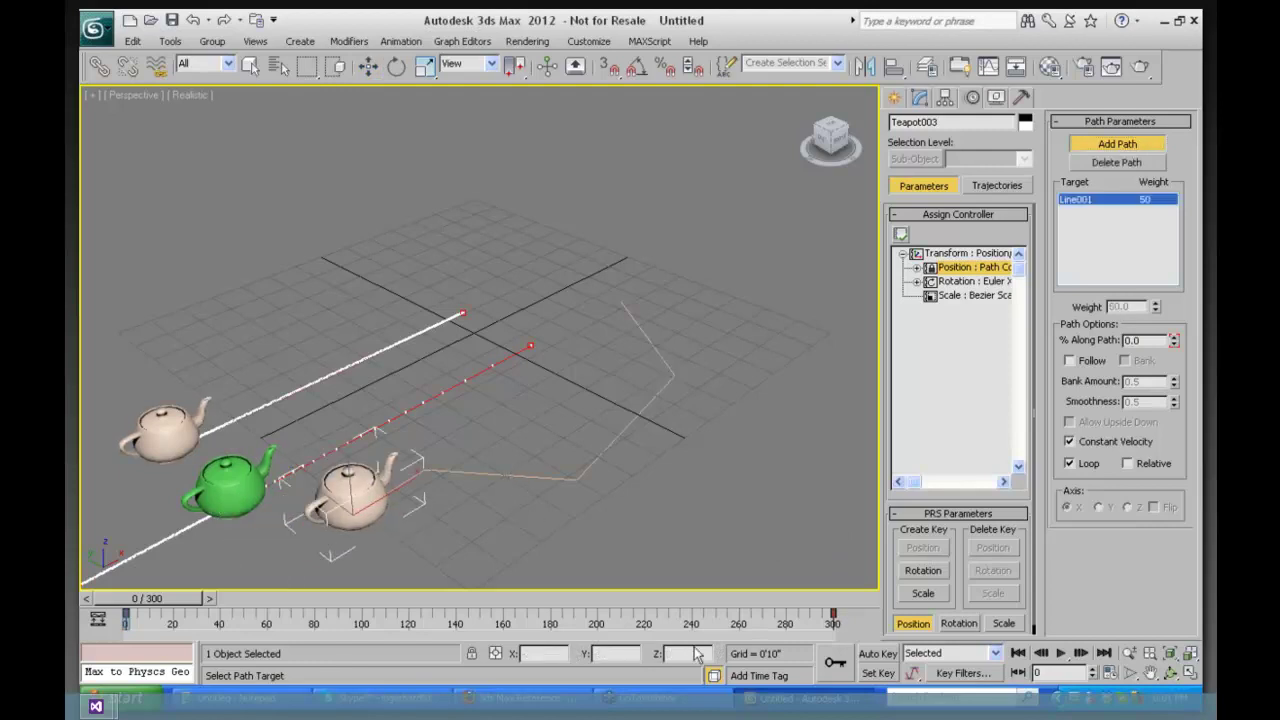
pyautogui.click(1062, 652)
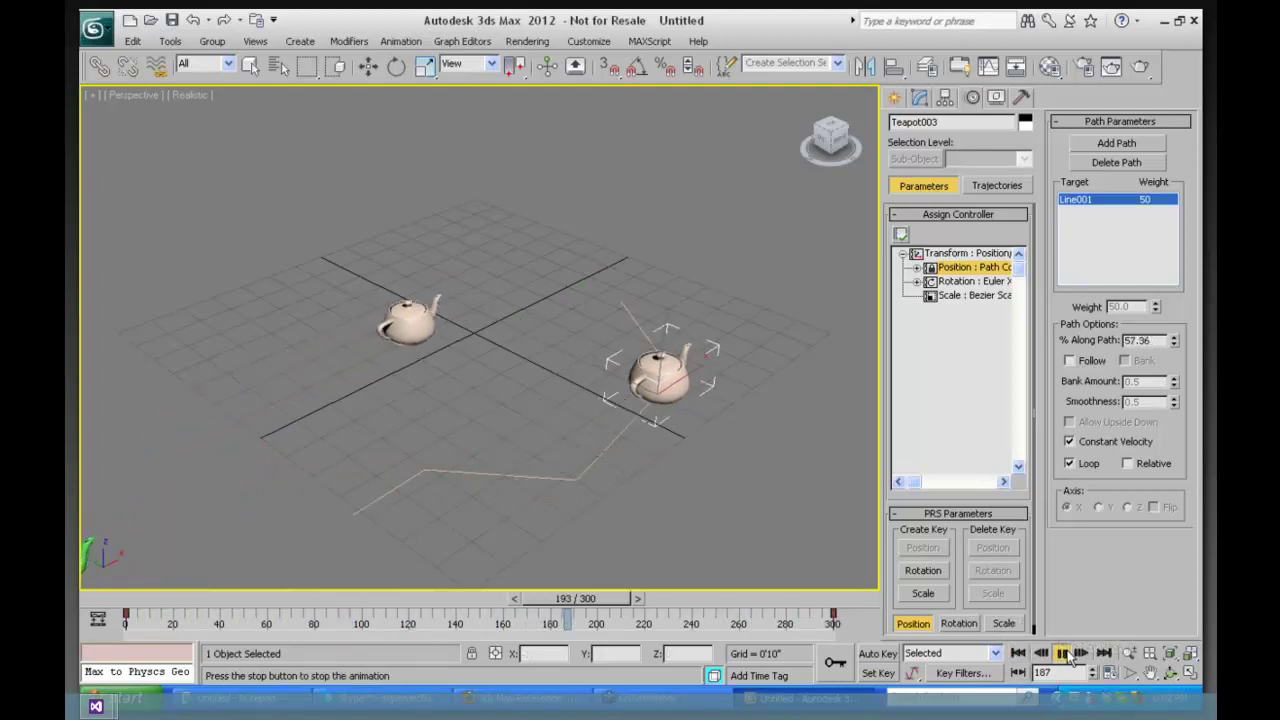
pyautogui.click(1117, 143)
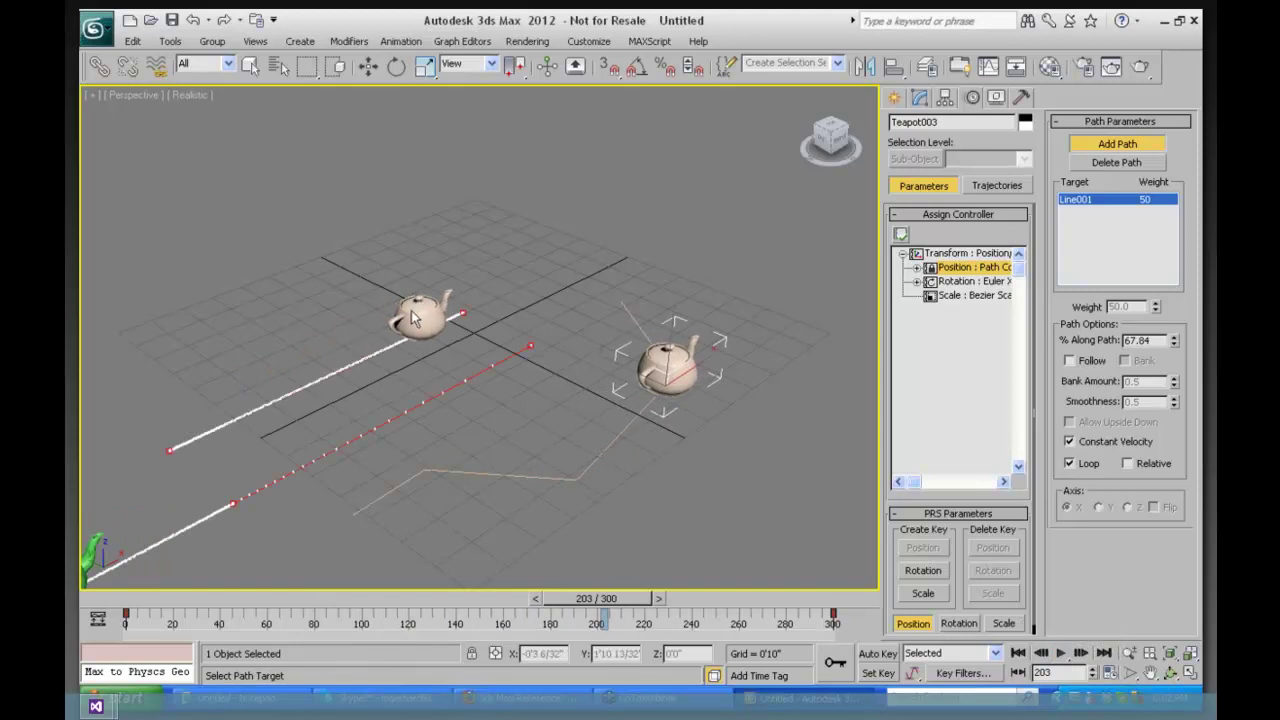
pyautogui.click(368, 66)
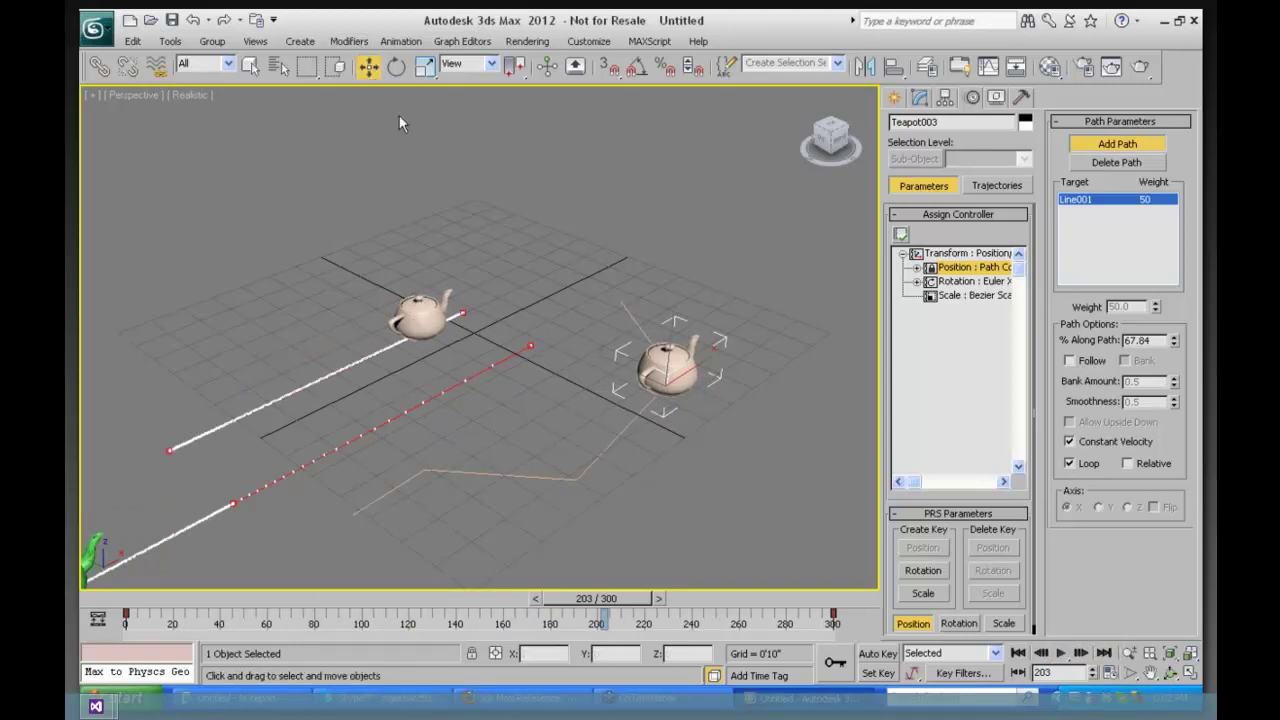
# Create a fourth teapot with a radius of about 0'10 4/32" at the far corner of the grid, behind the animated teapots
pyautogui.click(894, 97)
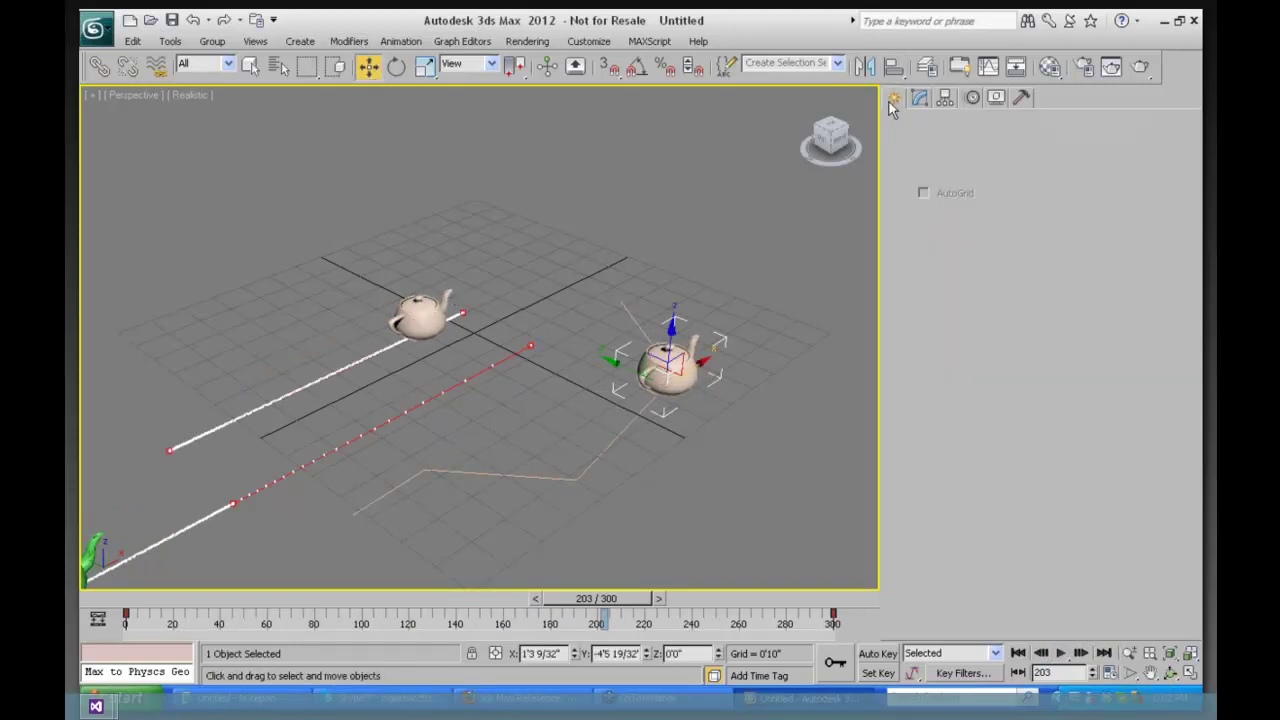
pyautogui.click(900, 126)
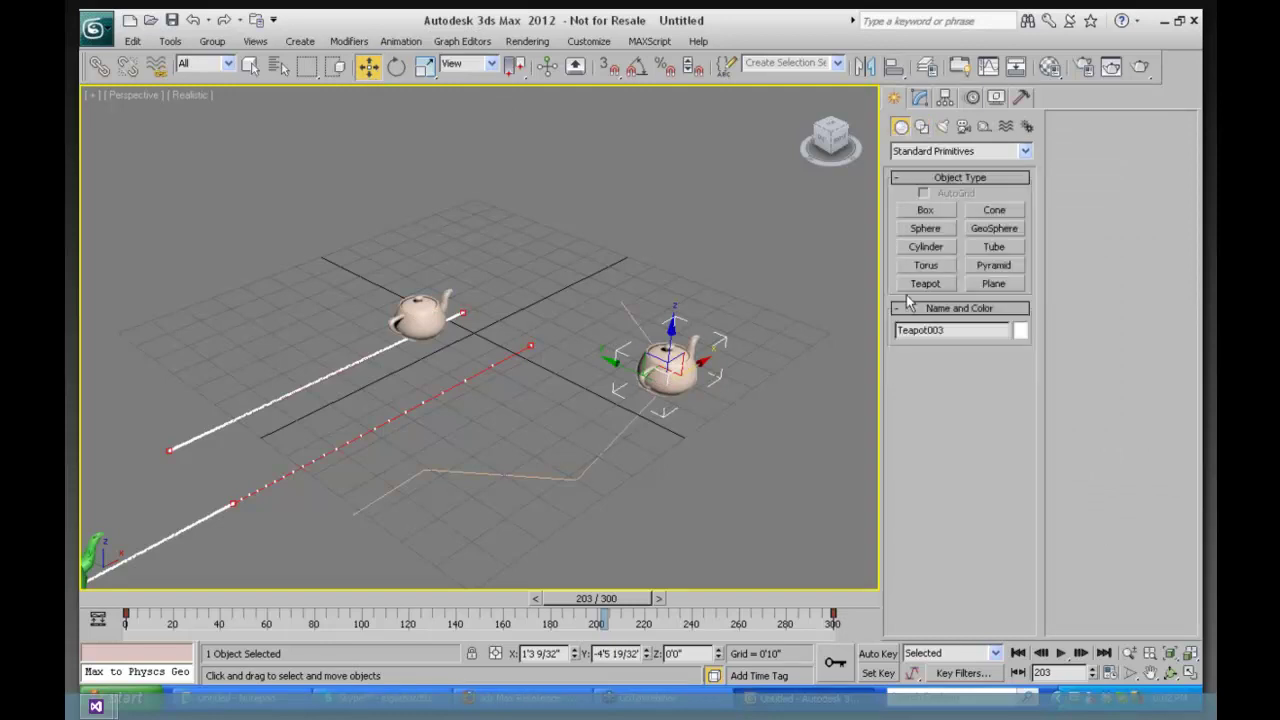
pyautogui.click(924, 284)
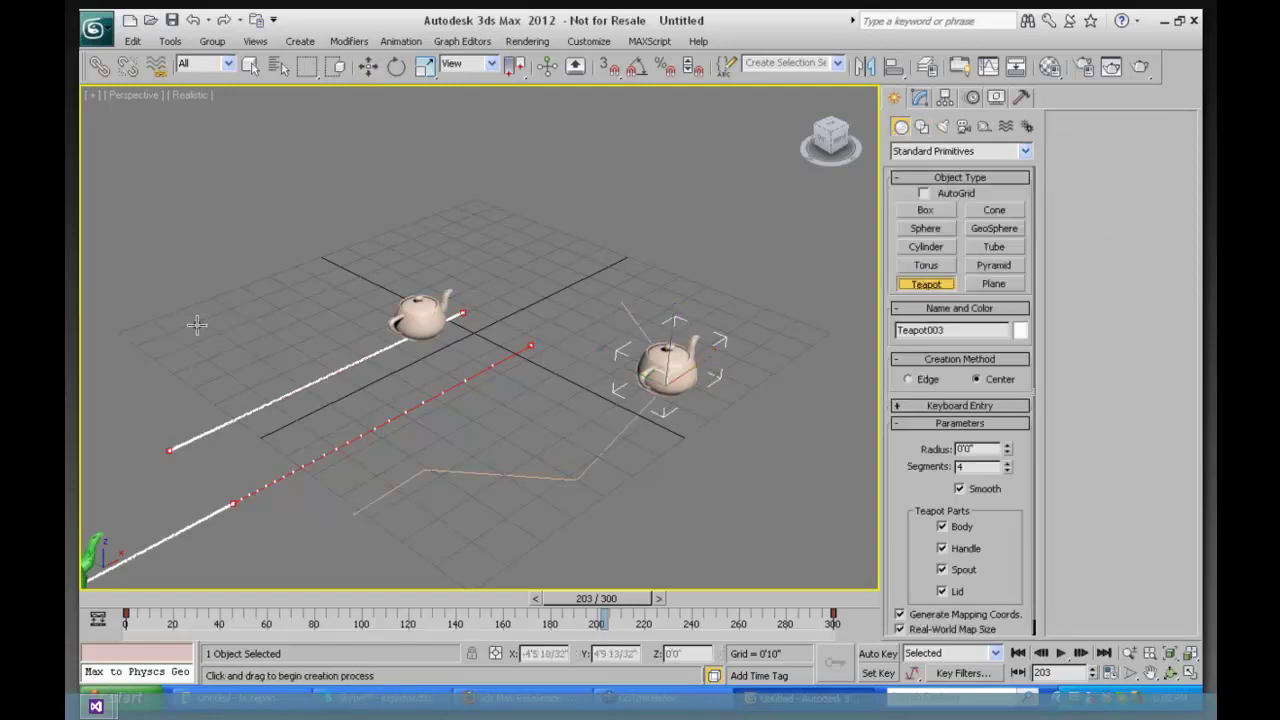
pyautogui.moveTo(207, 322); pyautogui.dragTo(162, 302)
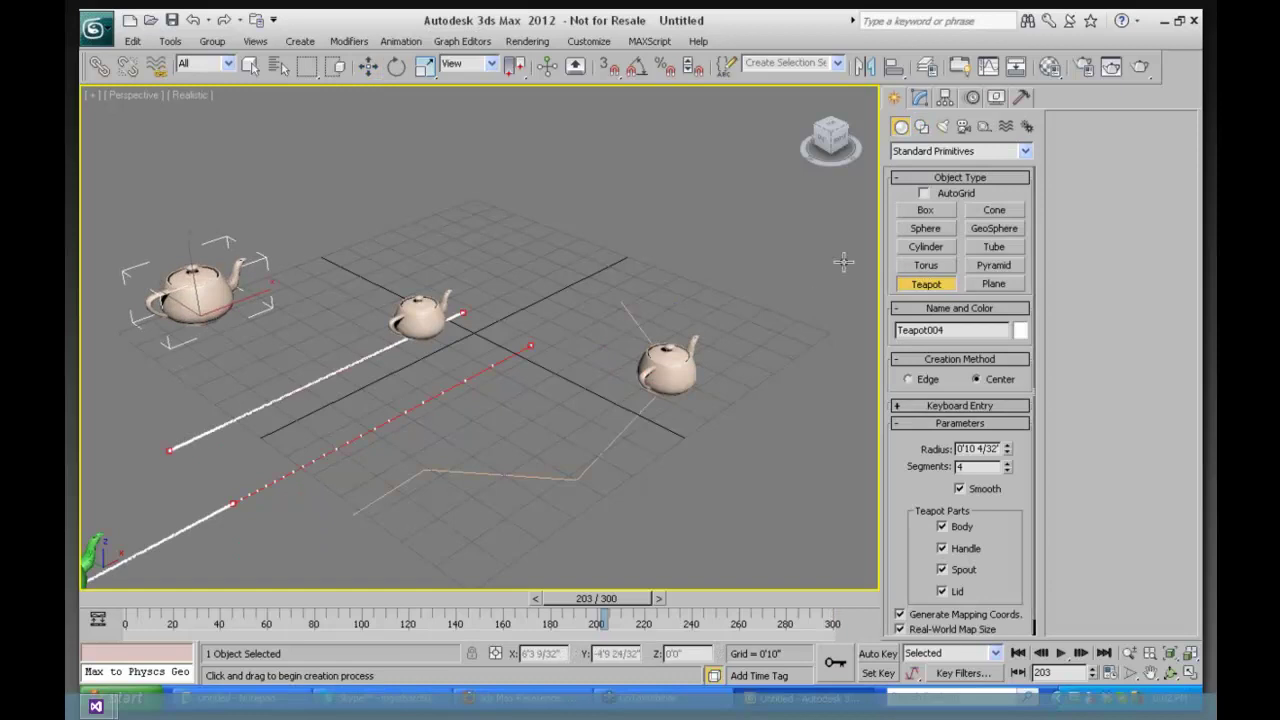
pyautogui.press('w')
# Assign a Noise Position controller to the fourth teapot's position
pyautogui.click(919, 97)
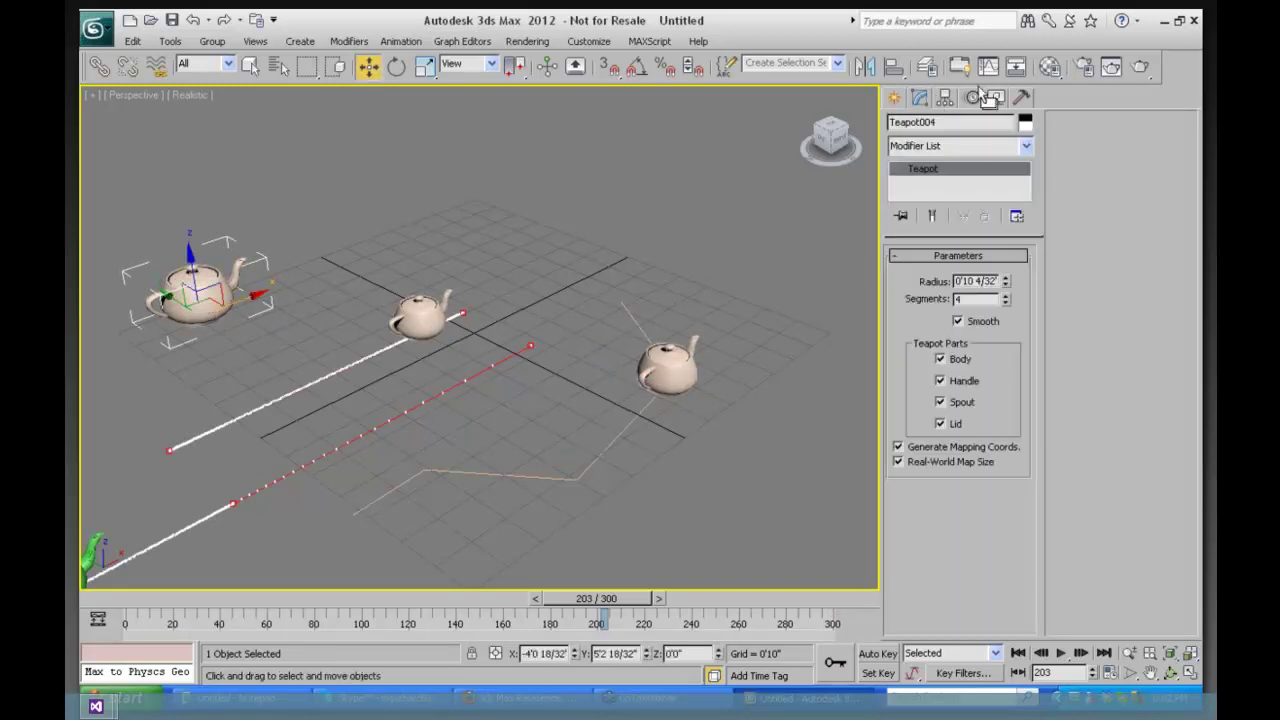
pyautogui.click(971, 97)
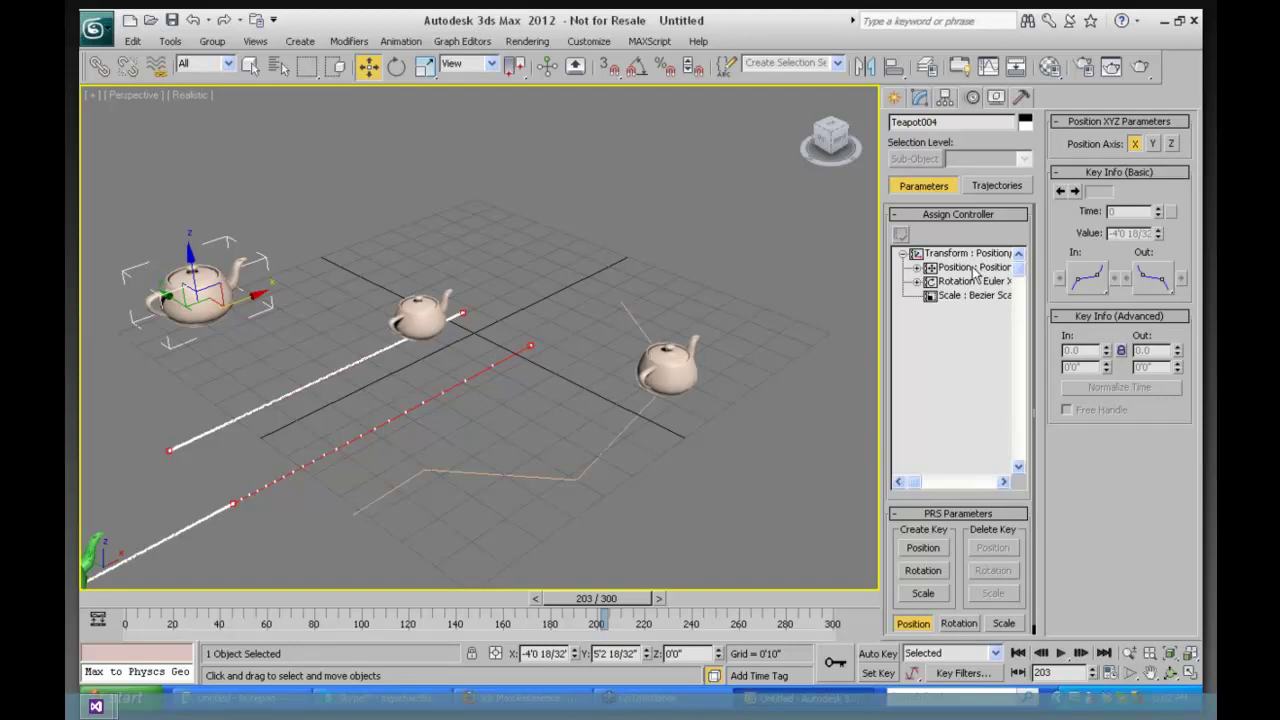
pyautogui.click(972, 268)
pyautogui.click(901, 235)
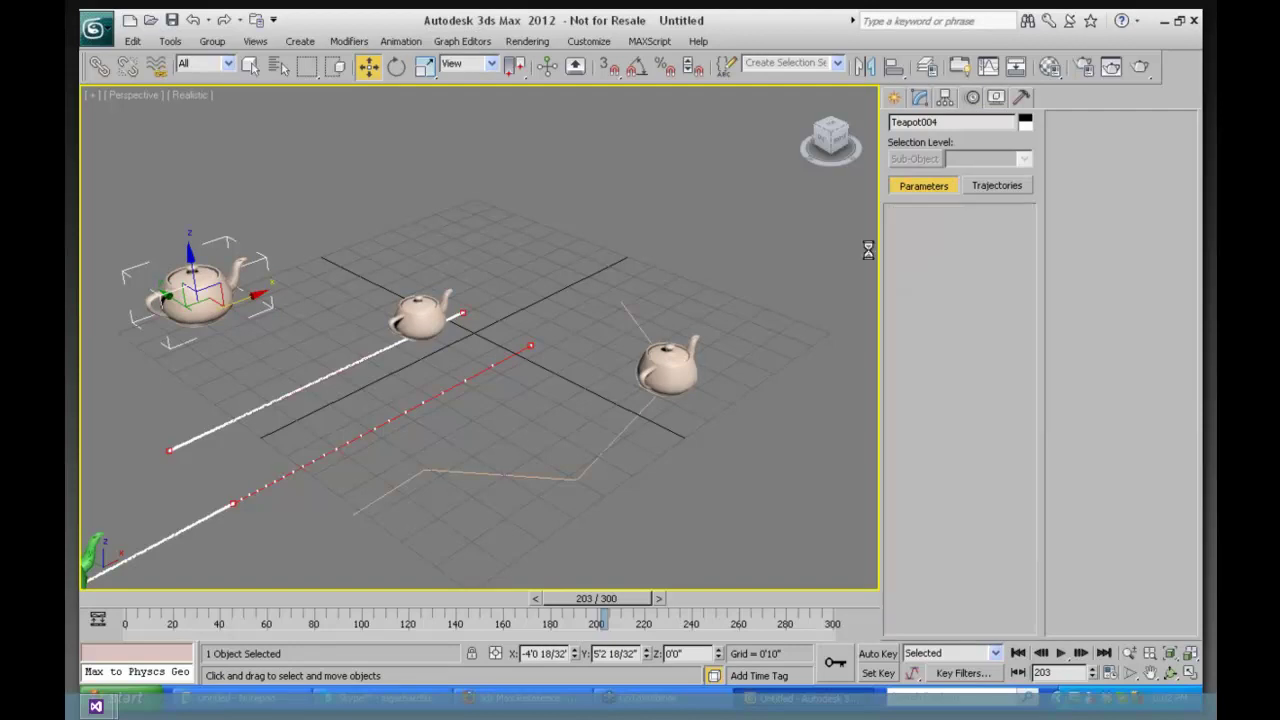
pyautogui.click(580, 266)
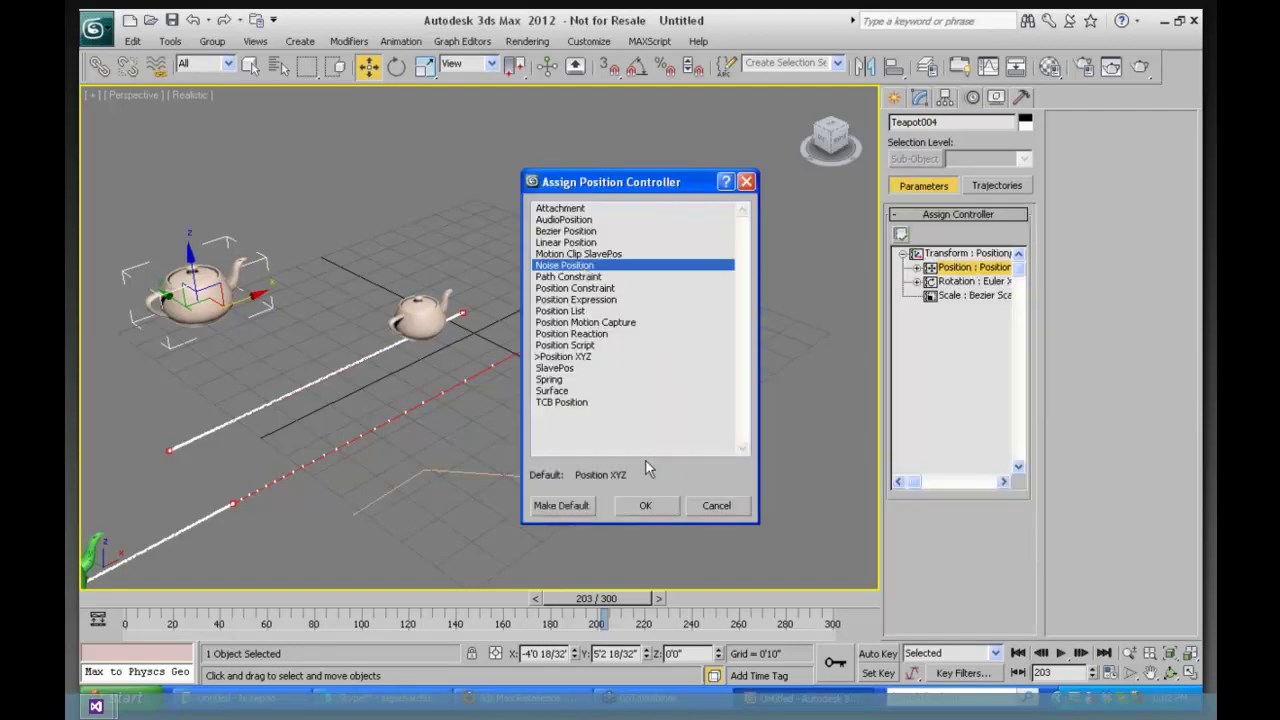
pyautogui.click(645, 506)
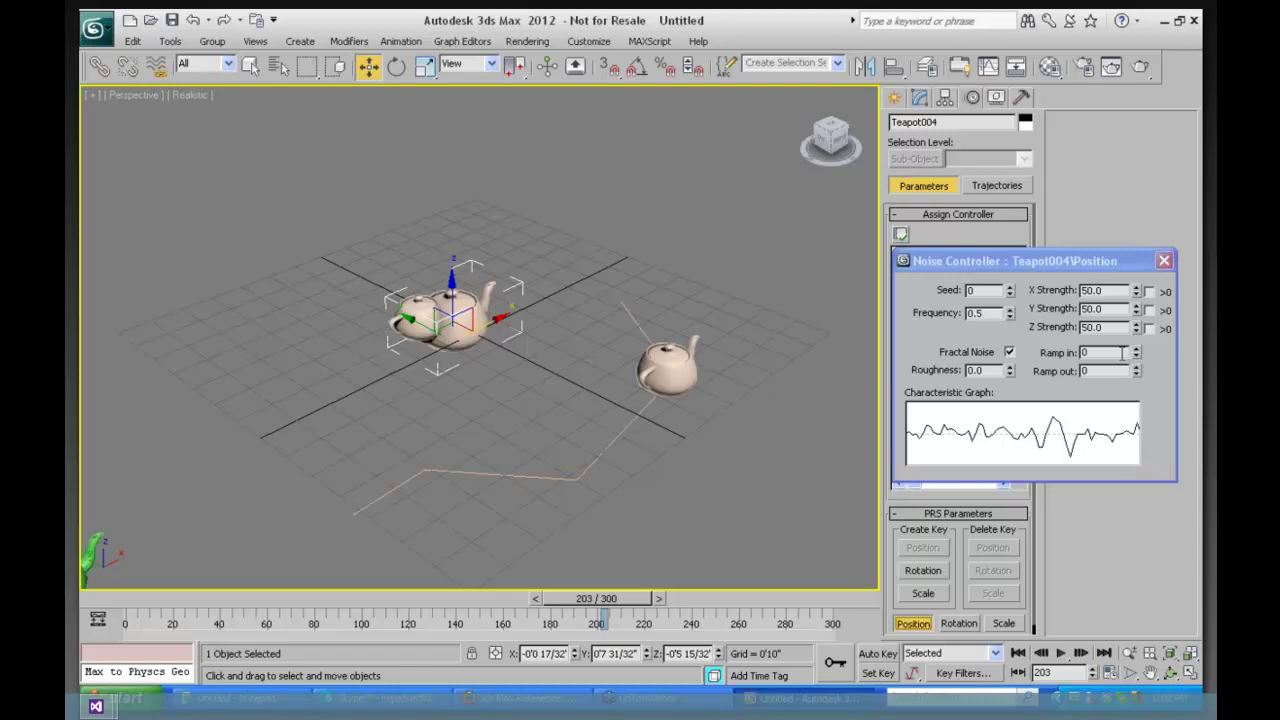
# Return to frame 0 and raise the noise controller's frequency to 1.72
pyautogui.moveTo(609, 598); pyautogui.dragTo(82, 566)
pyautogui.press('w')
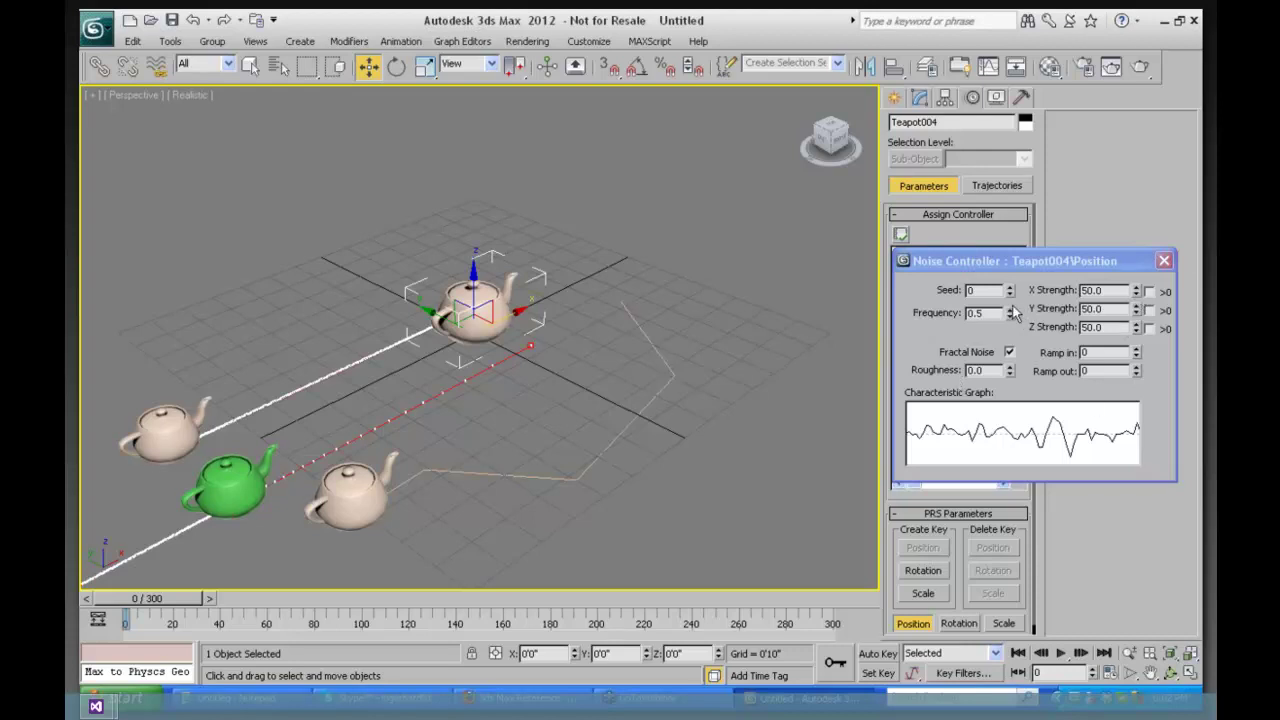
pyautogui.moveTo(1012, 315); pyautogui.dragTo(1018, 94)
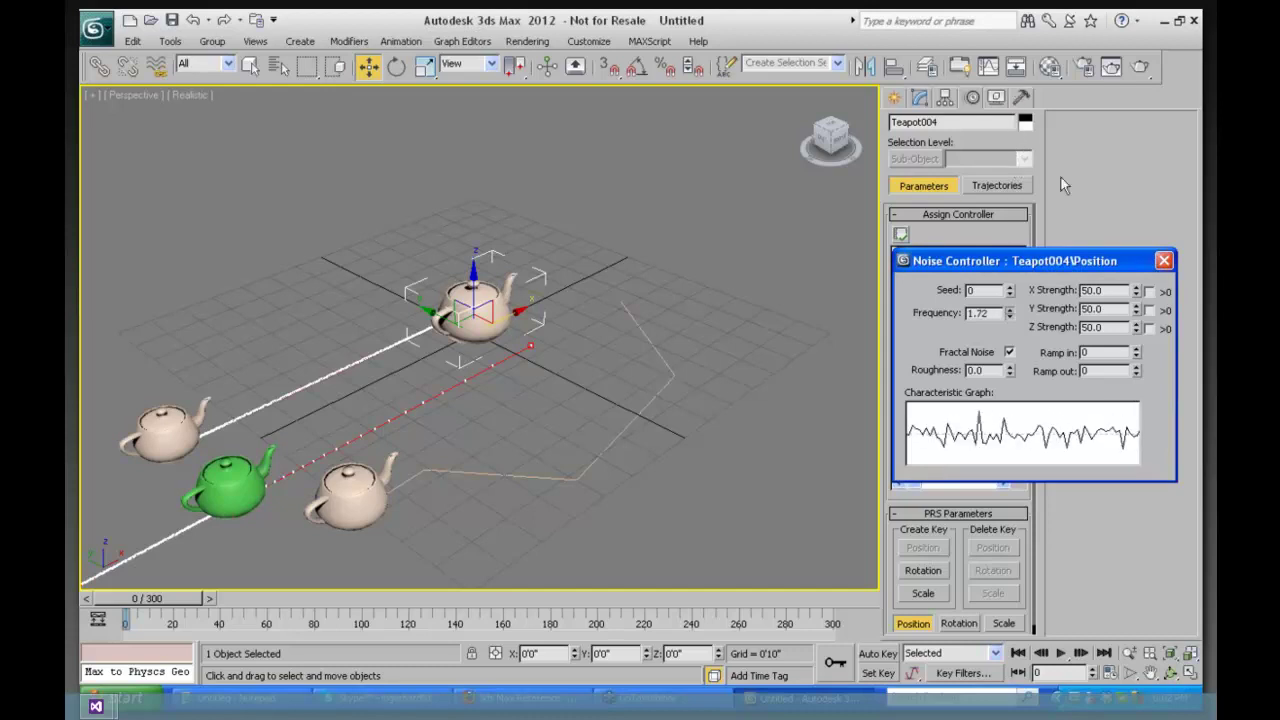
# Set the noise controller's X and Y strength to 11 and its Z strength to 0, and close its settings
pyautogui.click(1136, 294)
pyautogui.moveTo(1136, 294); pyautogui.dragTo(1136, 272)
pyautogui.write('11')
pyautogui.press('Tab')
pyautogui.write('11')
pyautogui.press('Tab')
pyautogui.write('0')
pyautogui.click(1161, 262)
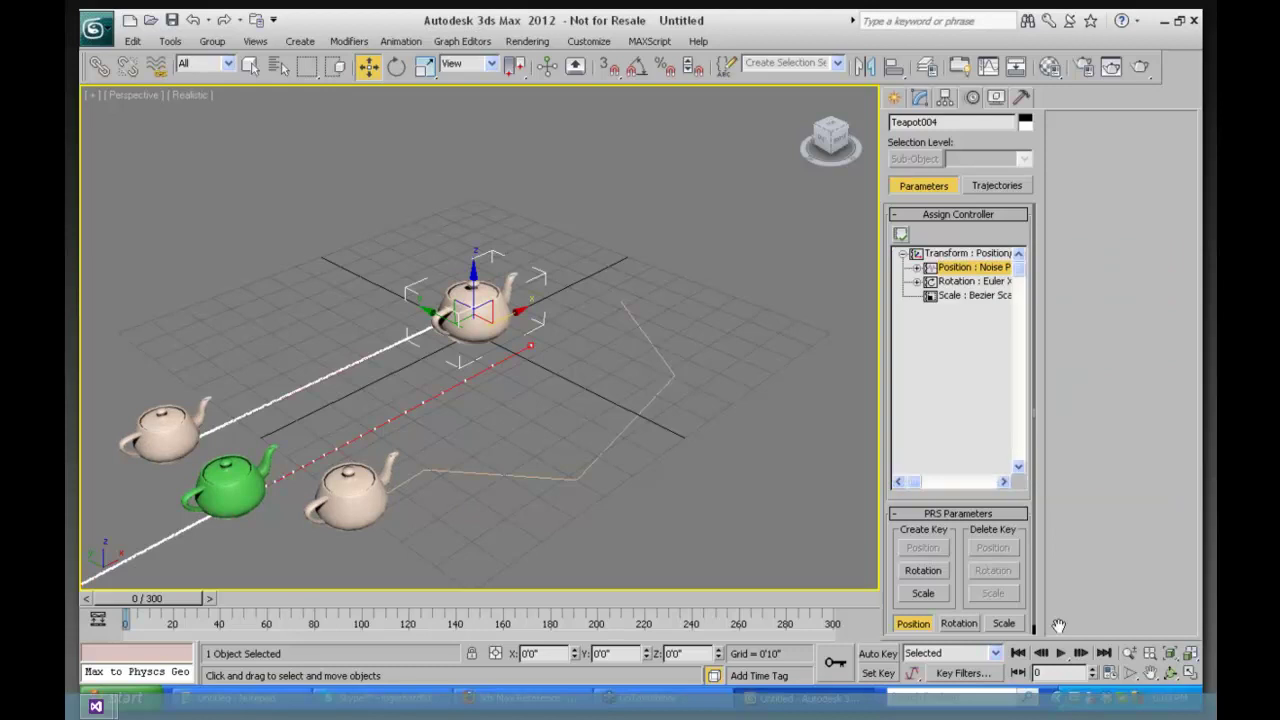
# Play the noise animation, and examine the transform controller types available for the fourth teapot without assigning one
pyautogui.click(1063, 655)
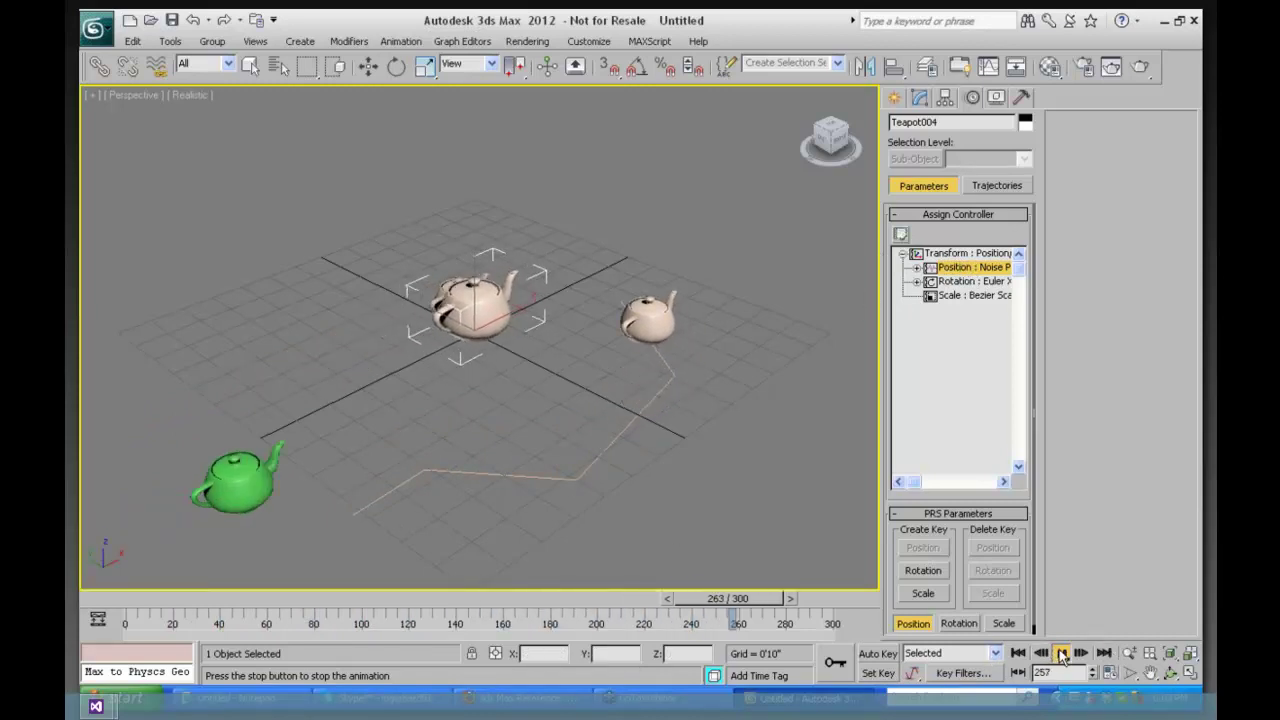
pyautogui.press('w')
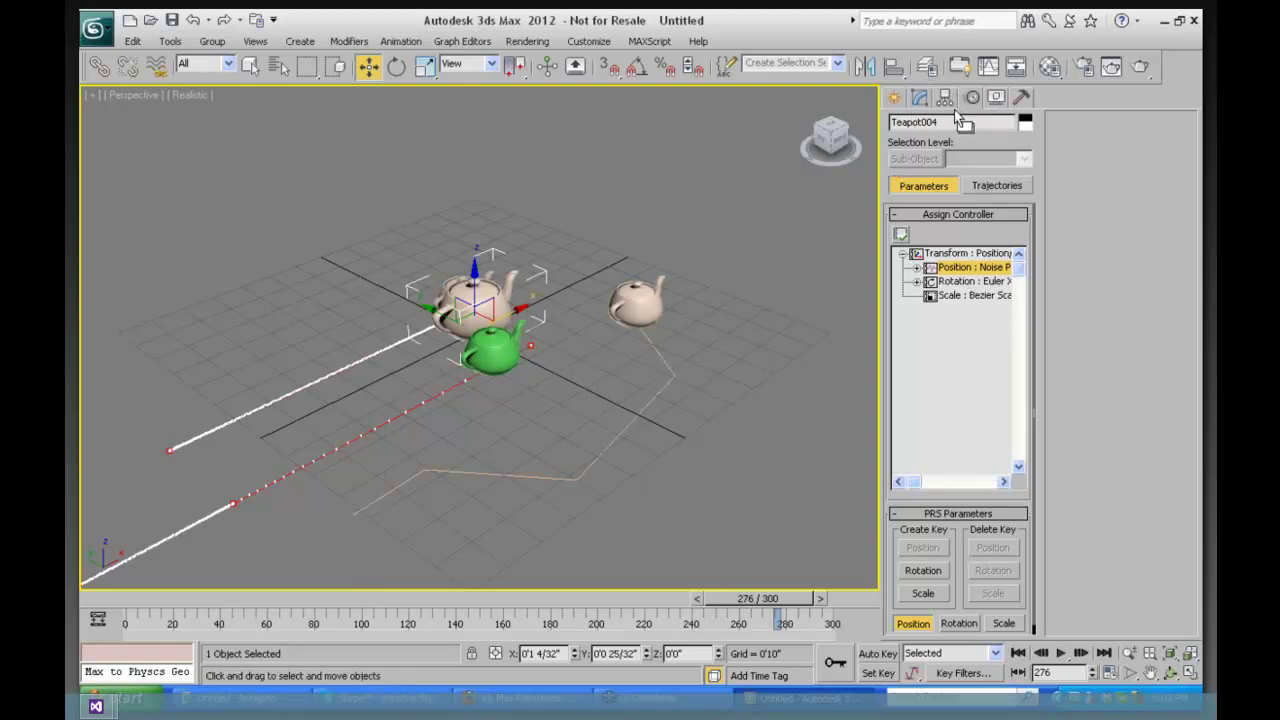
pyautogui.click(948, 255)
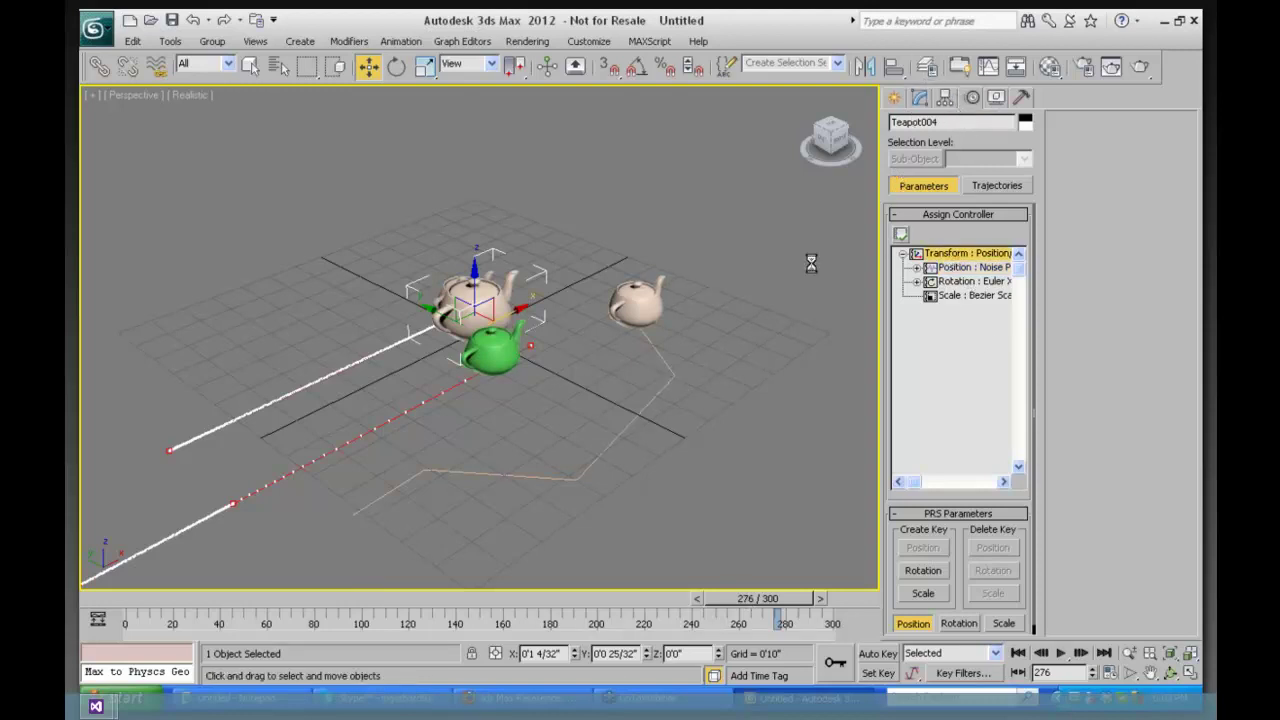
pyautogui.click(901, 235)
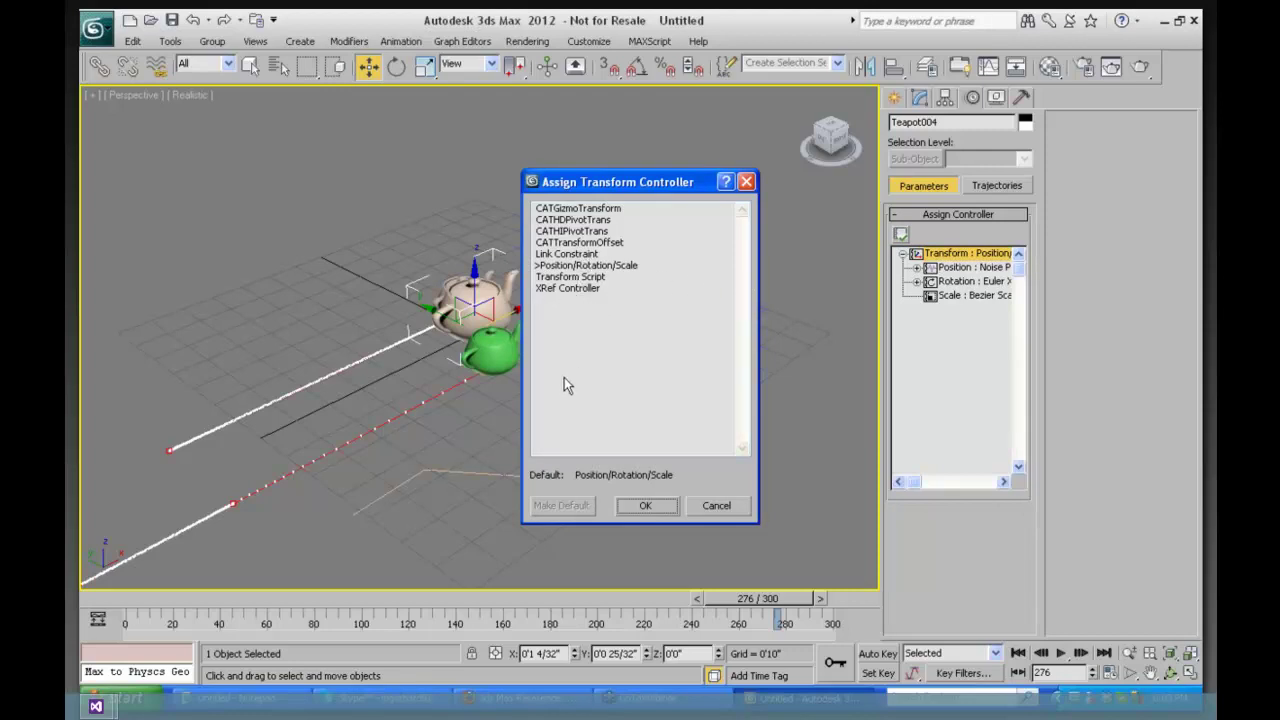
pyautogui.click(746, 182)
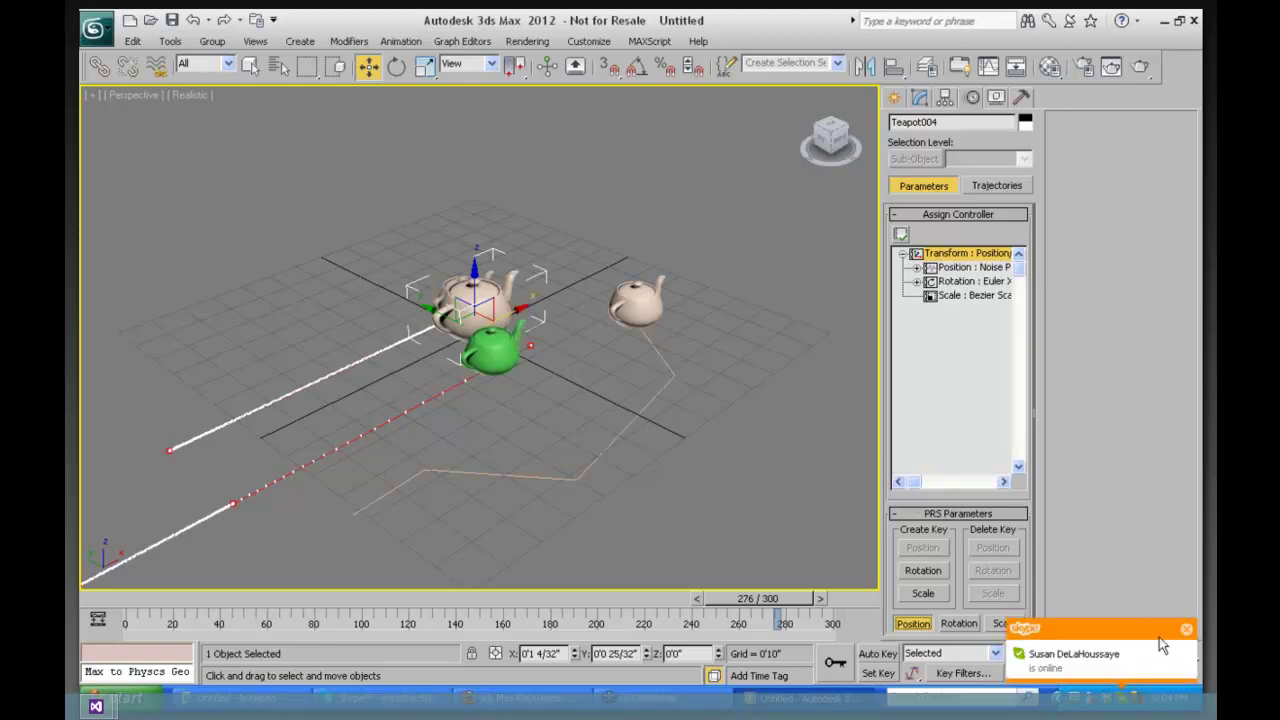
pyautogui.click(1188, 631)
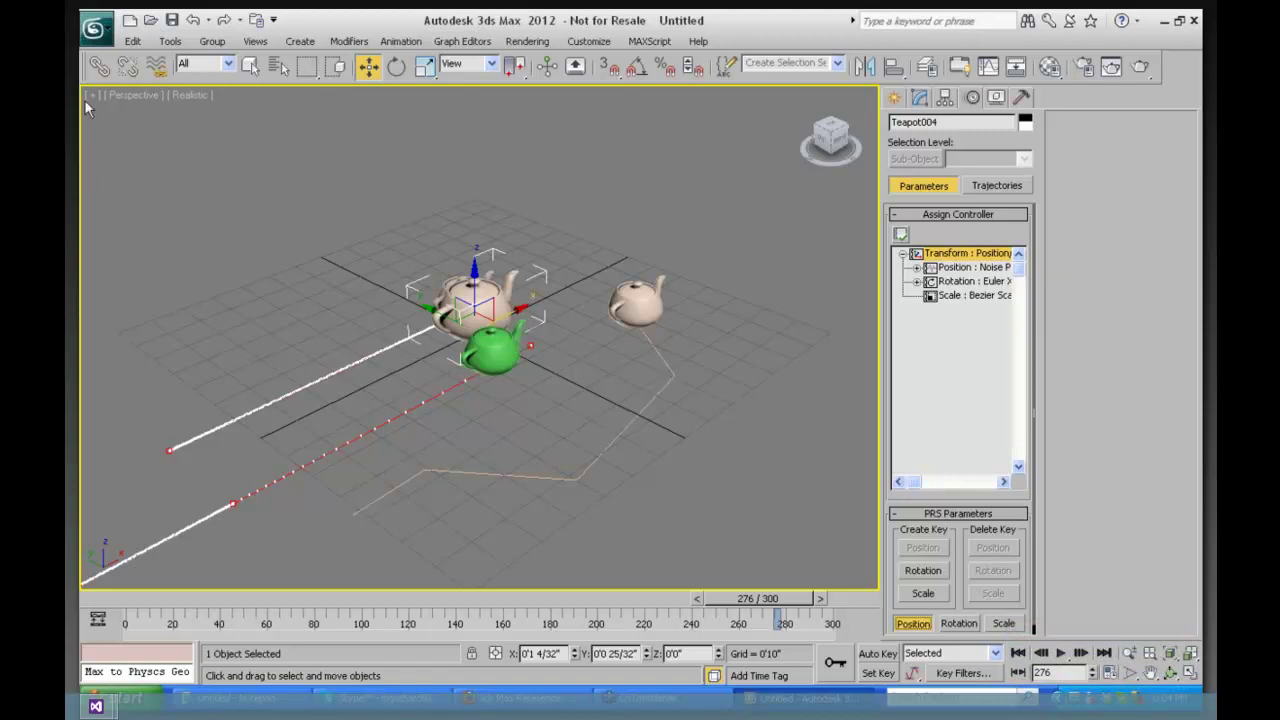